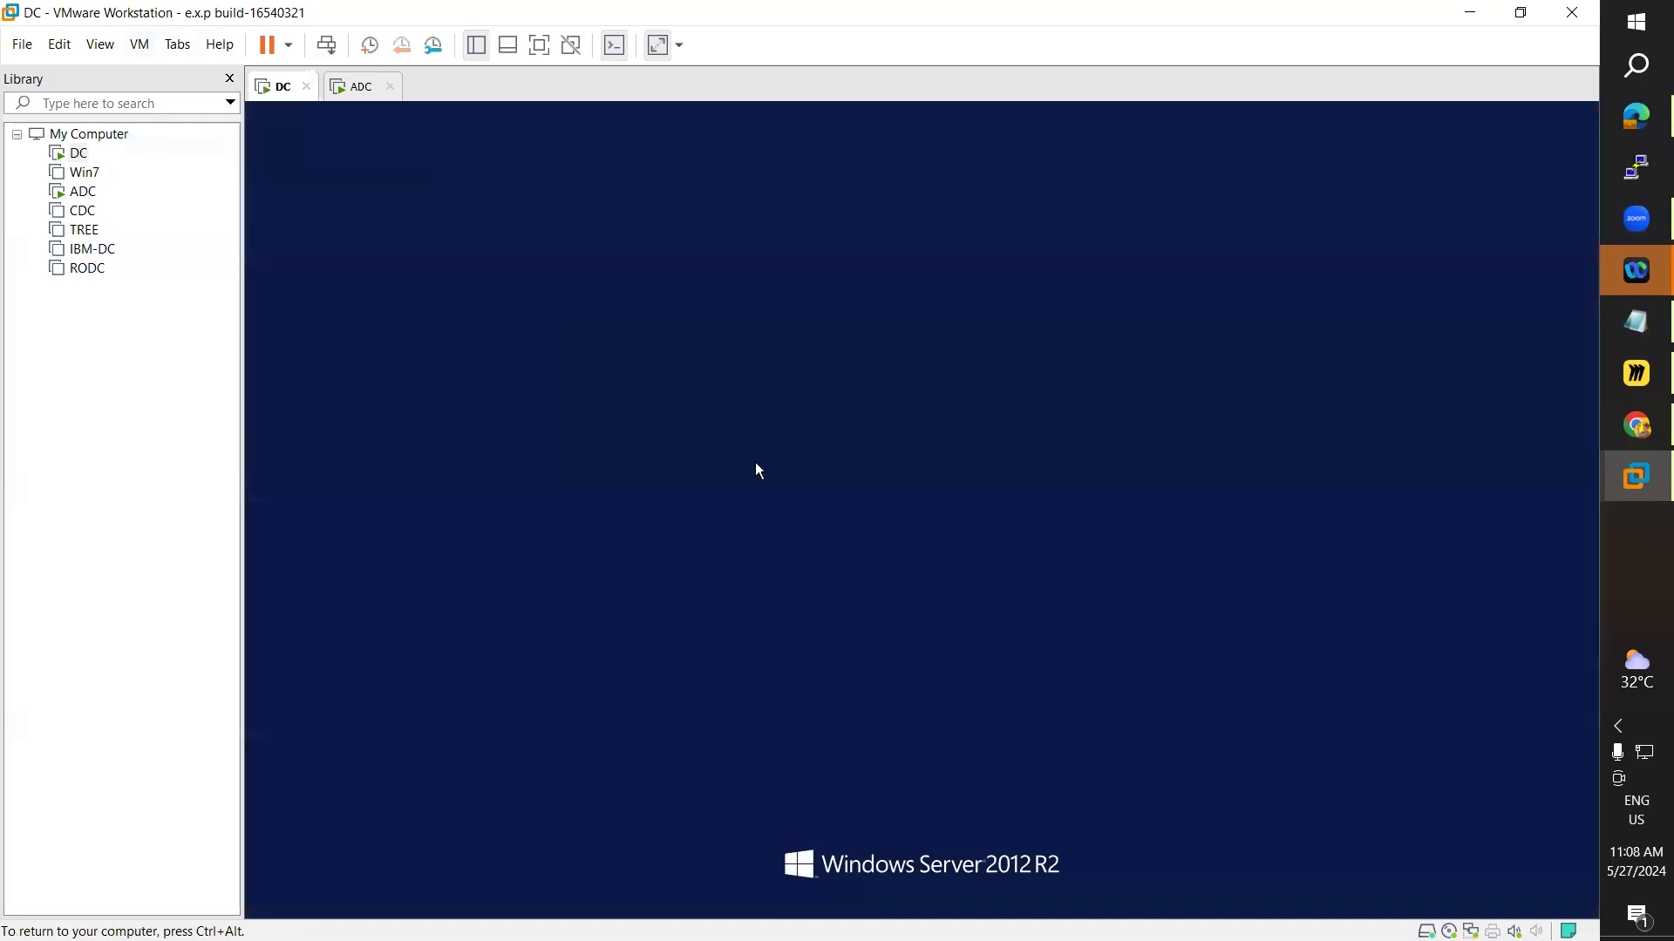
- Sign in to the DC virtual machine with the administrator account password and check the ADC machine's screen
type("*********")
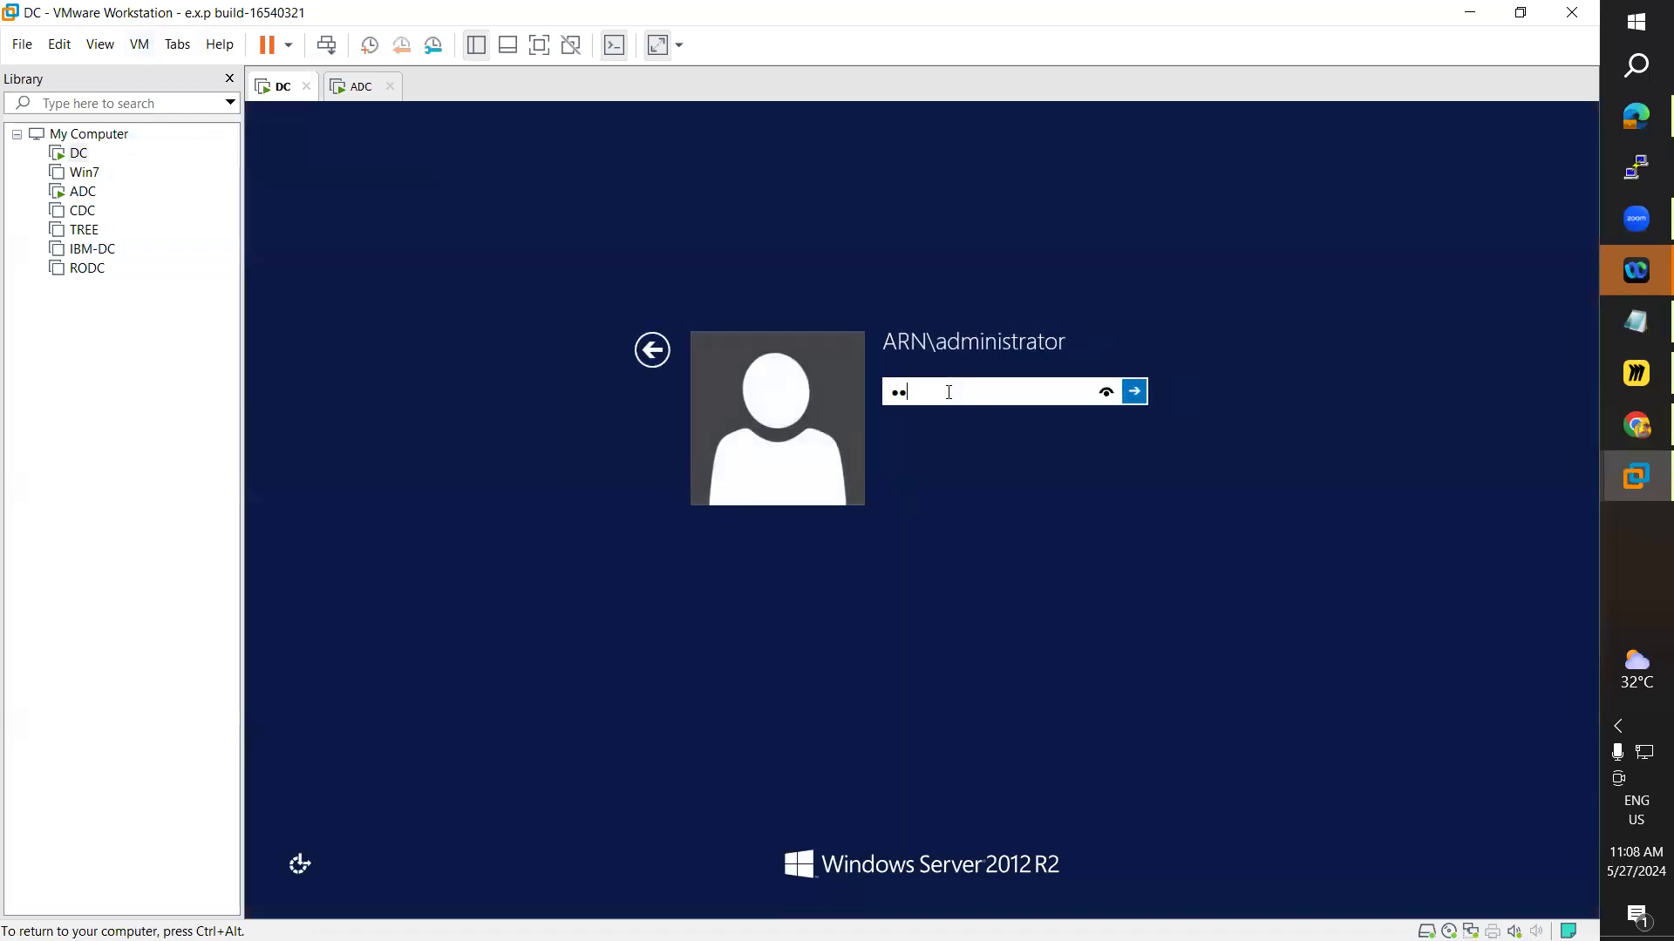
key("Return")
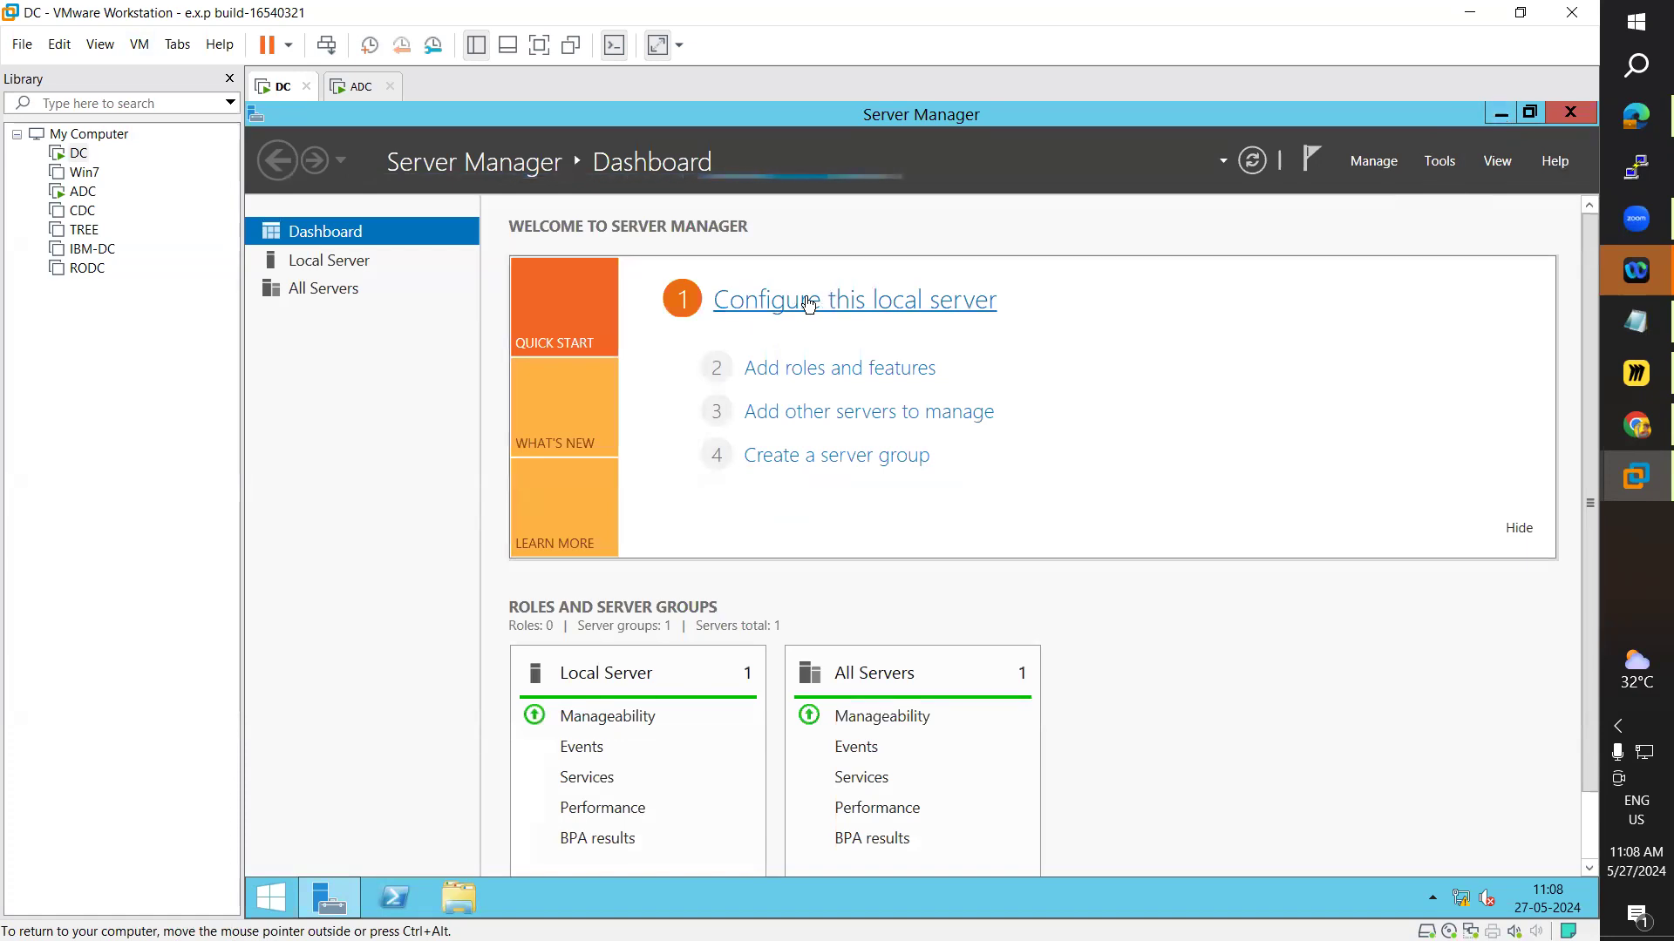
left_click(362, 86)
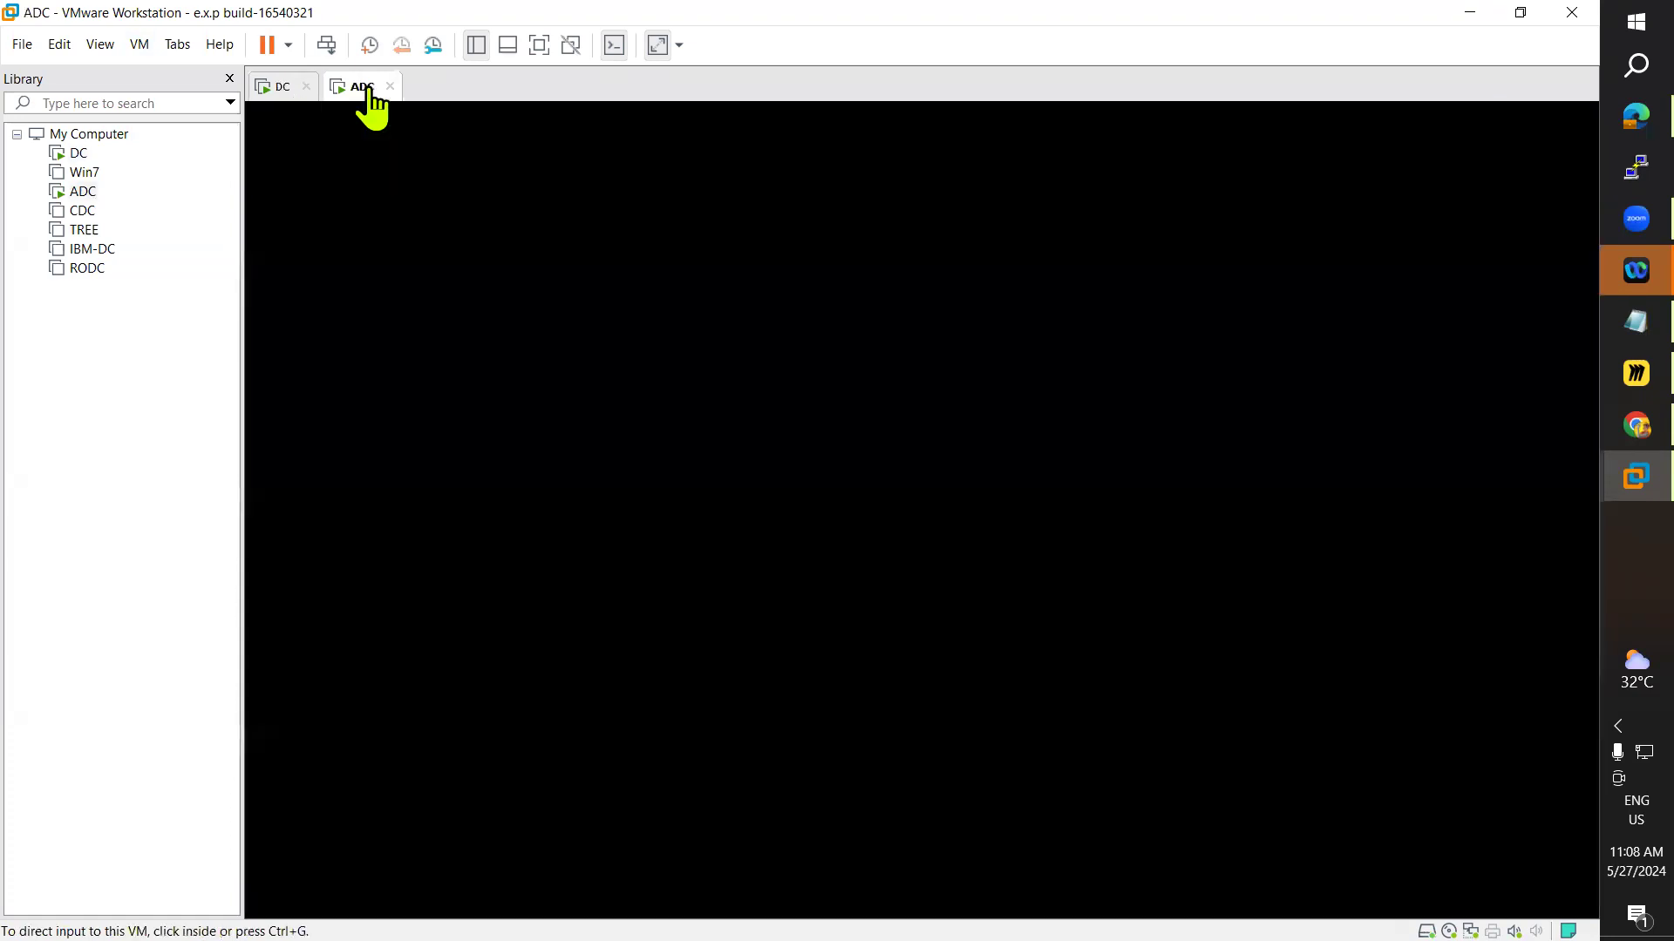
left_click(284, 87)
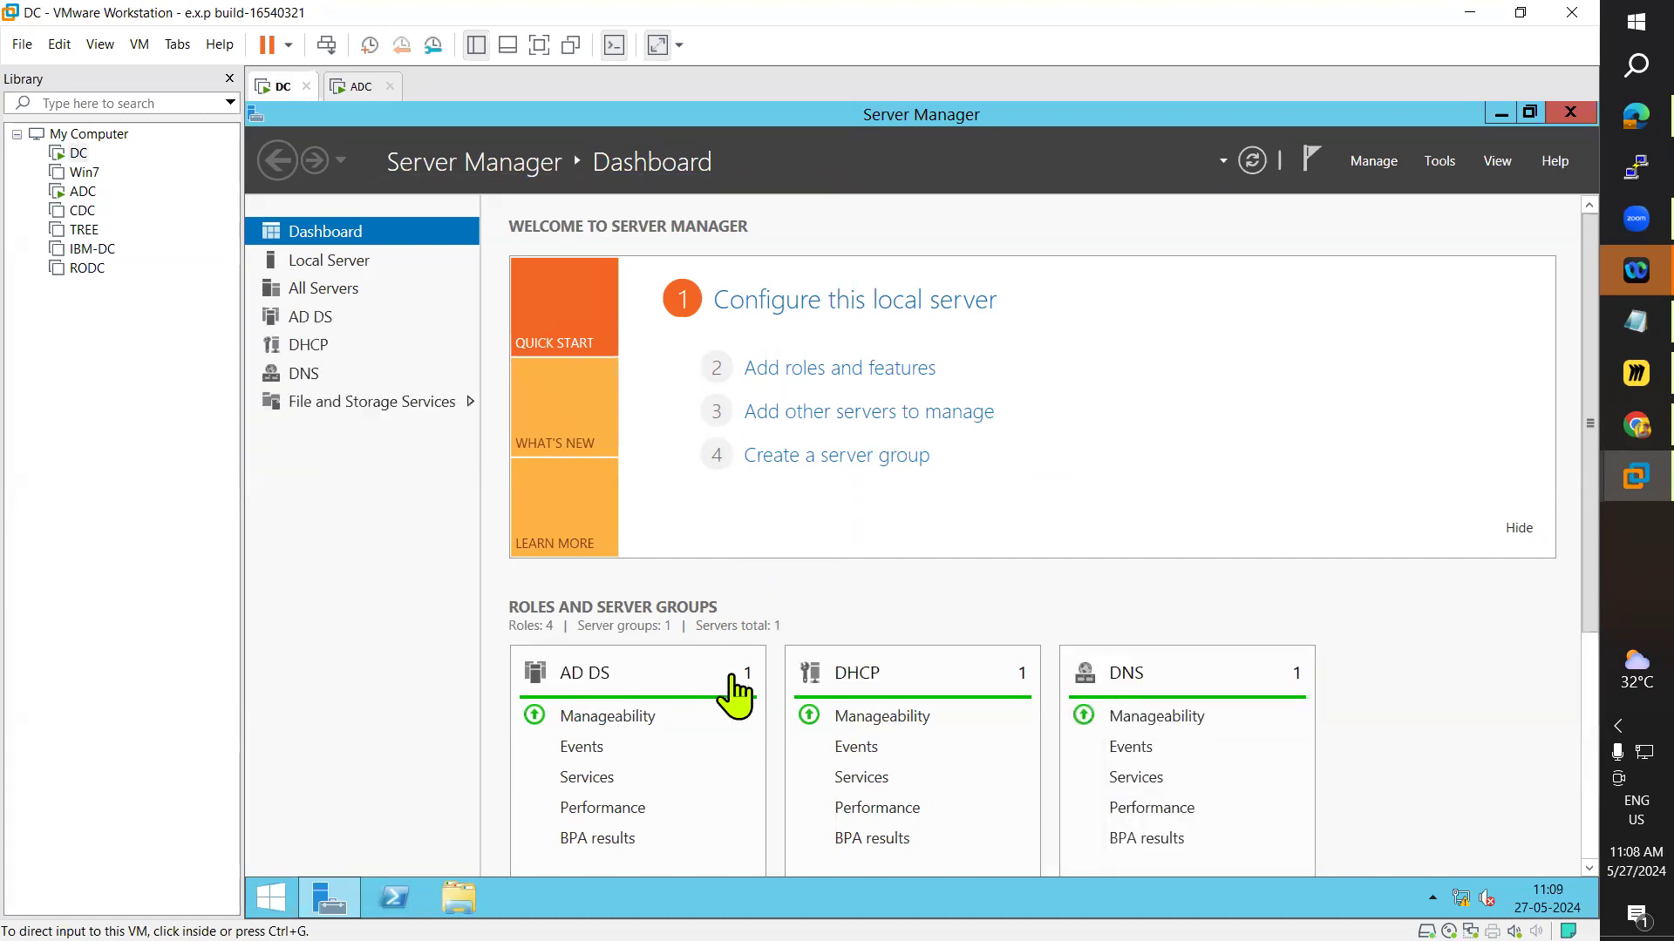
- Start adding roles with a role-based installation on the local server and select Web Server (IIS) with its required management tools
left_click(819, 376)
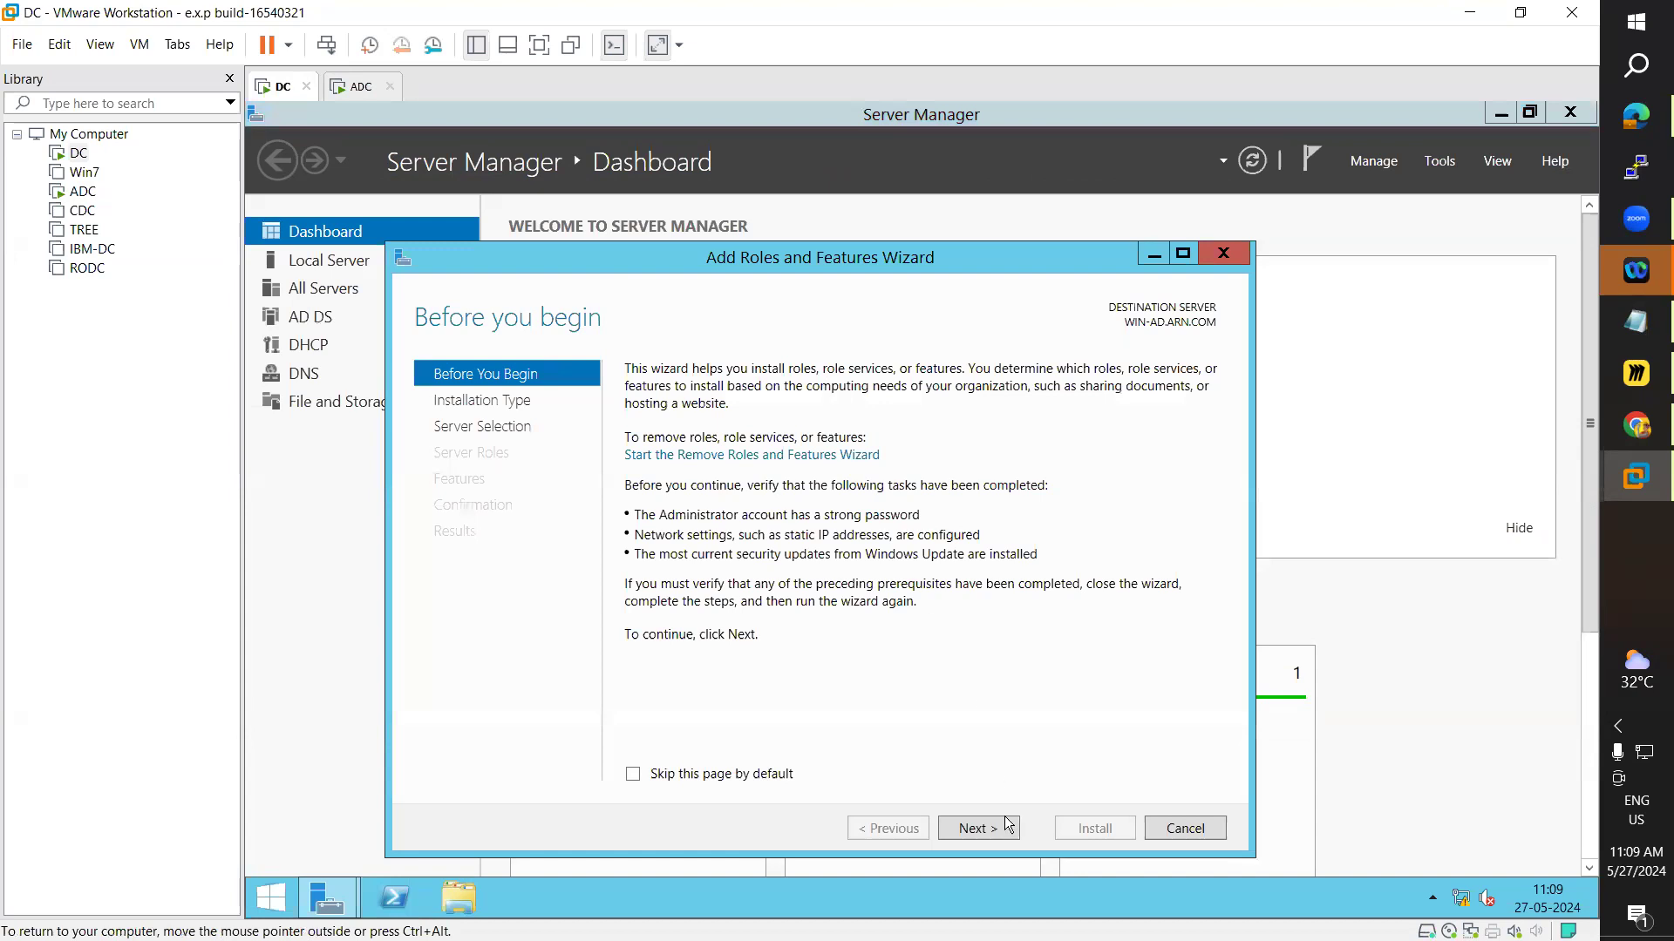
left_click(1002, 826)
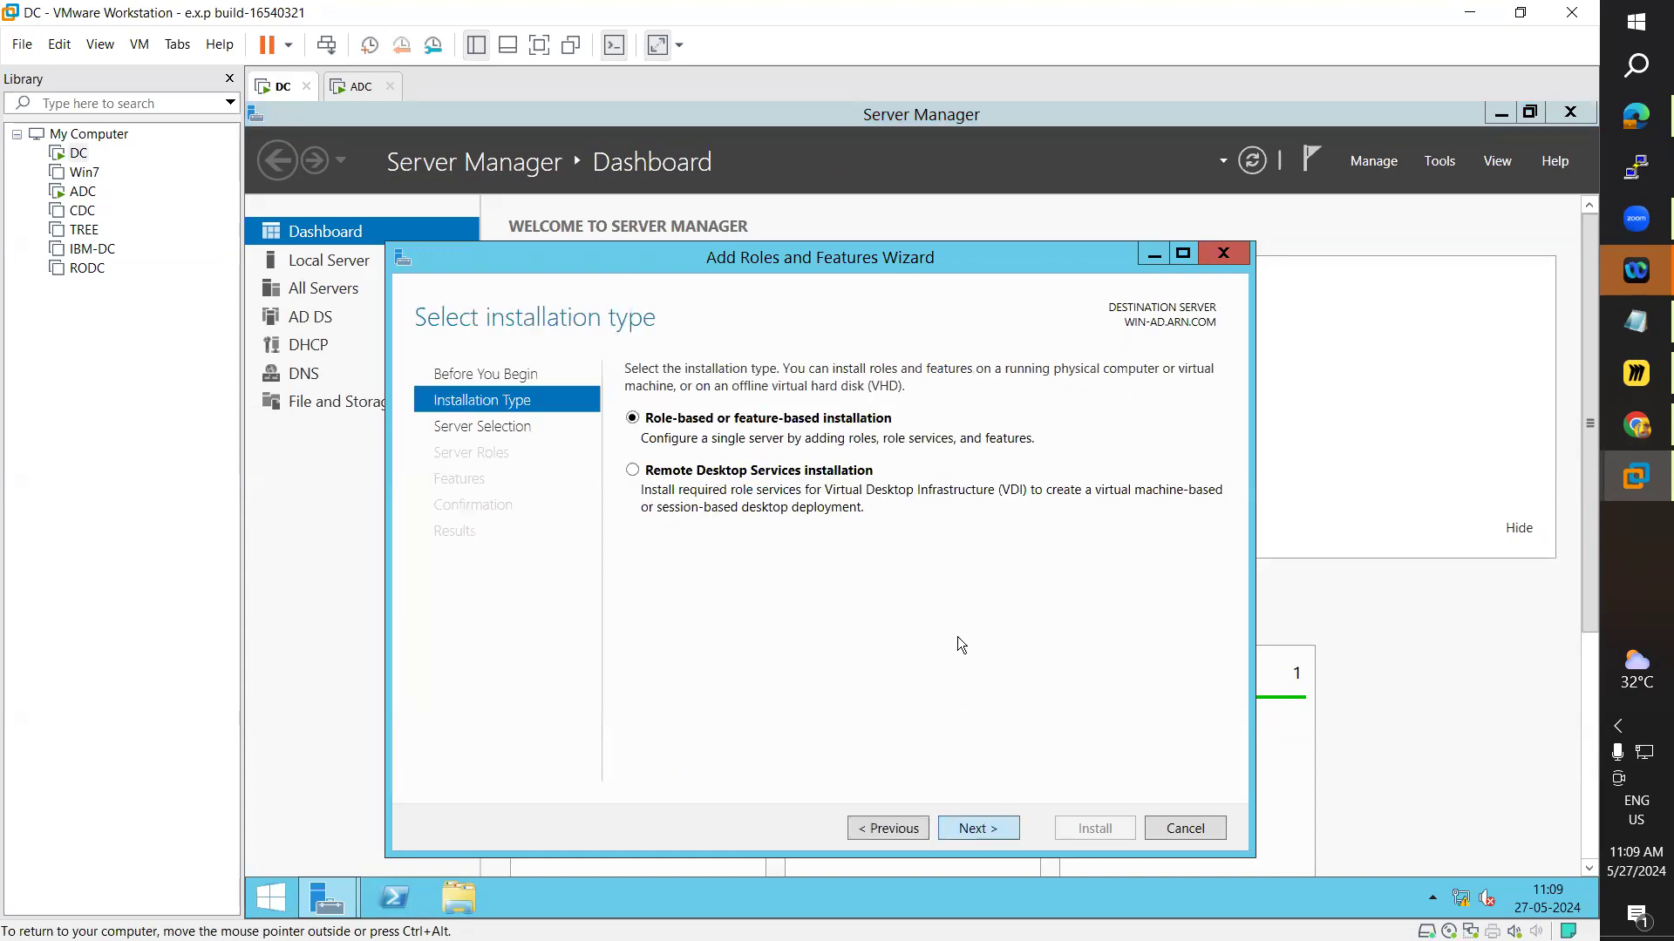
left_click(966, 824)
scroll(898, 584, "down", 3)
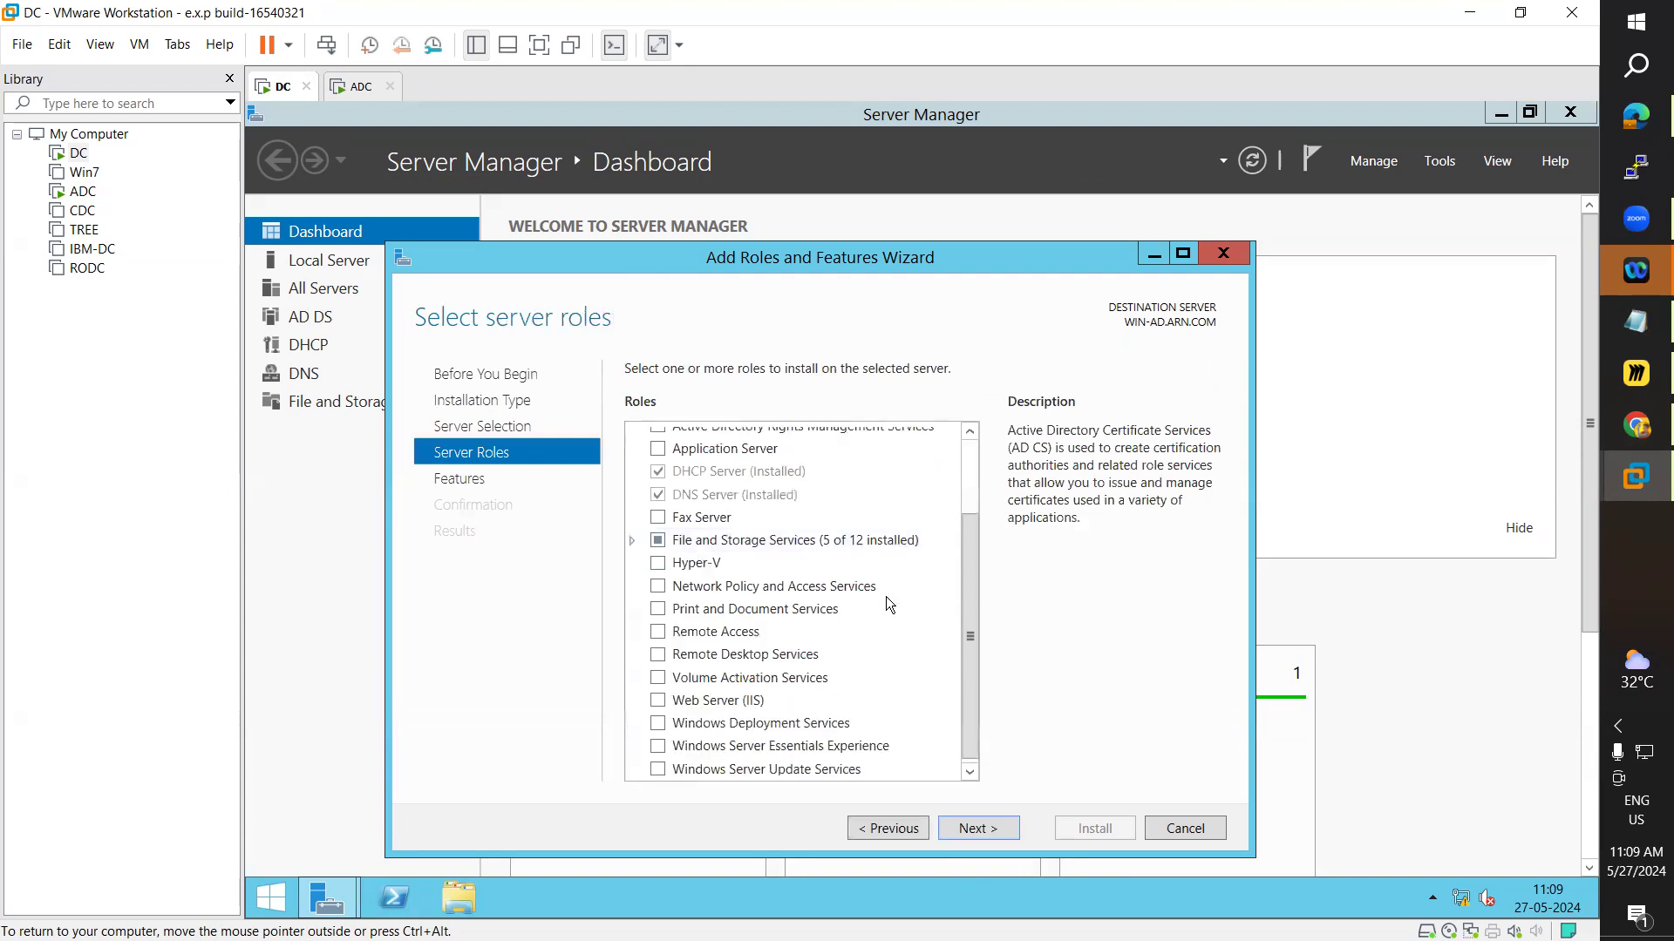
left_click(656, 700)
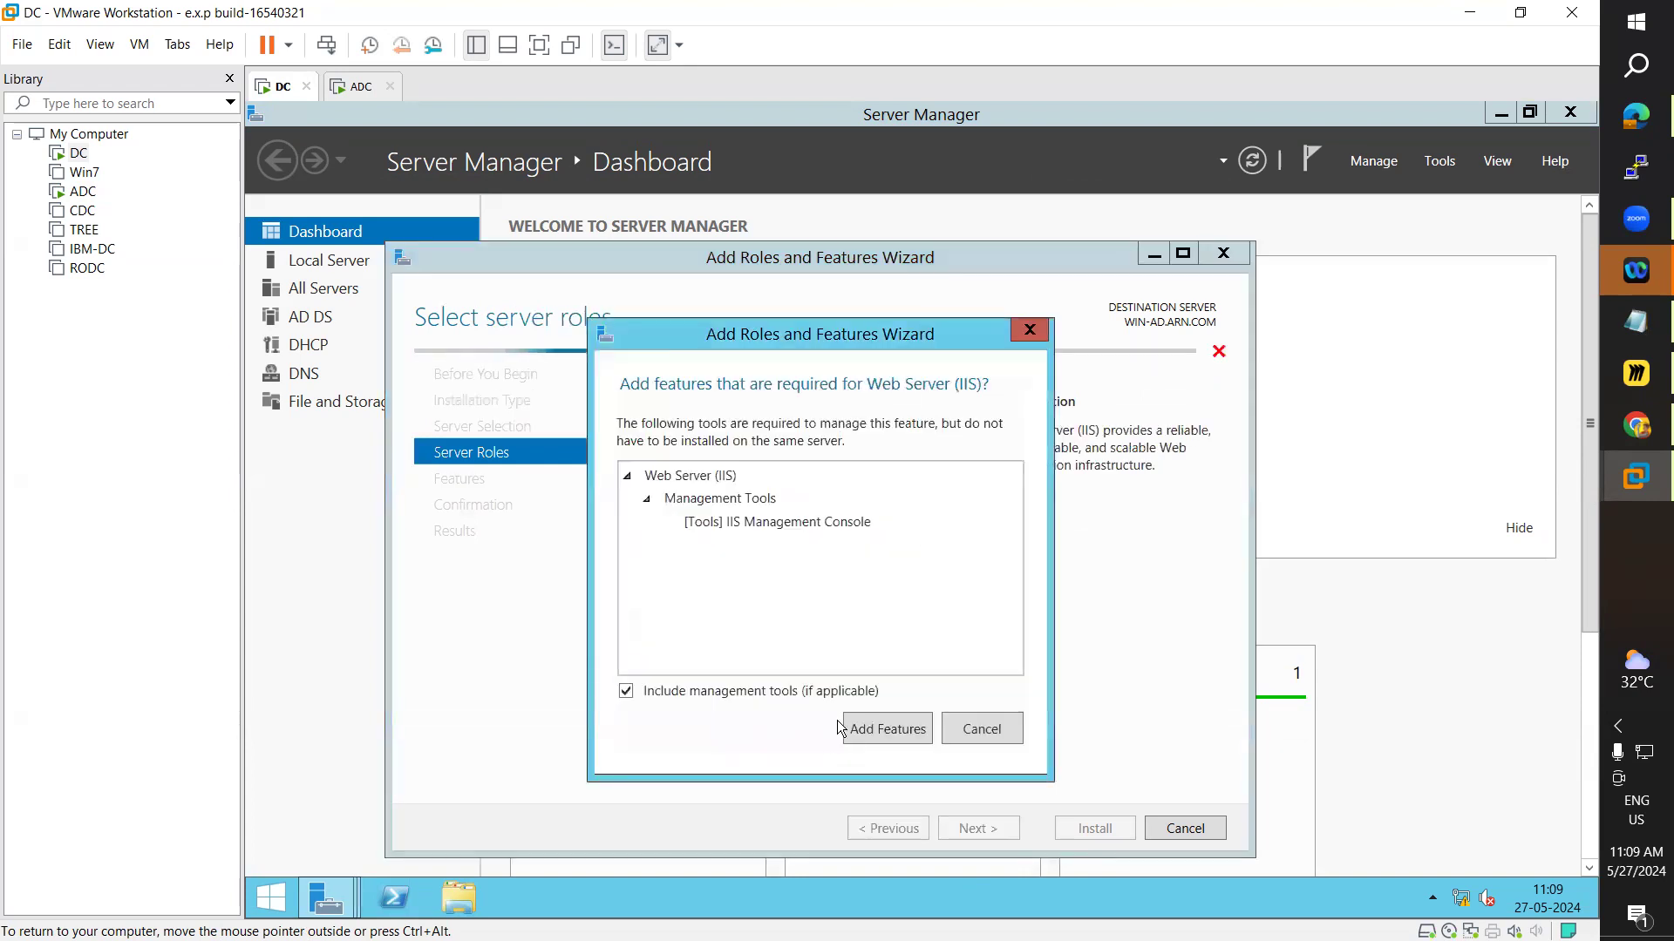
key("Return")
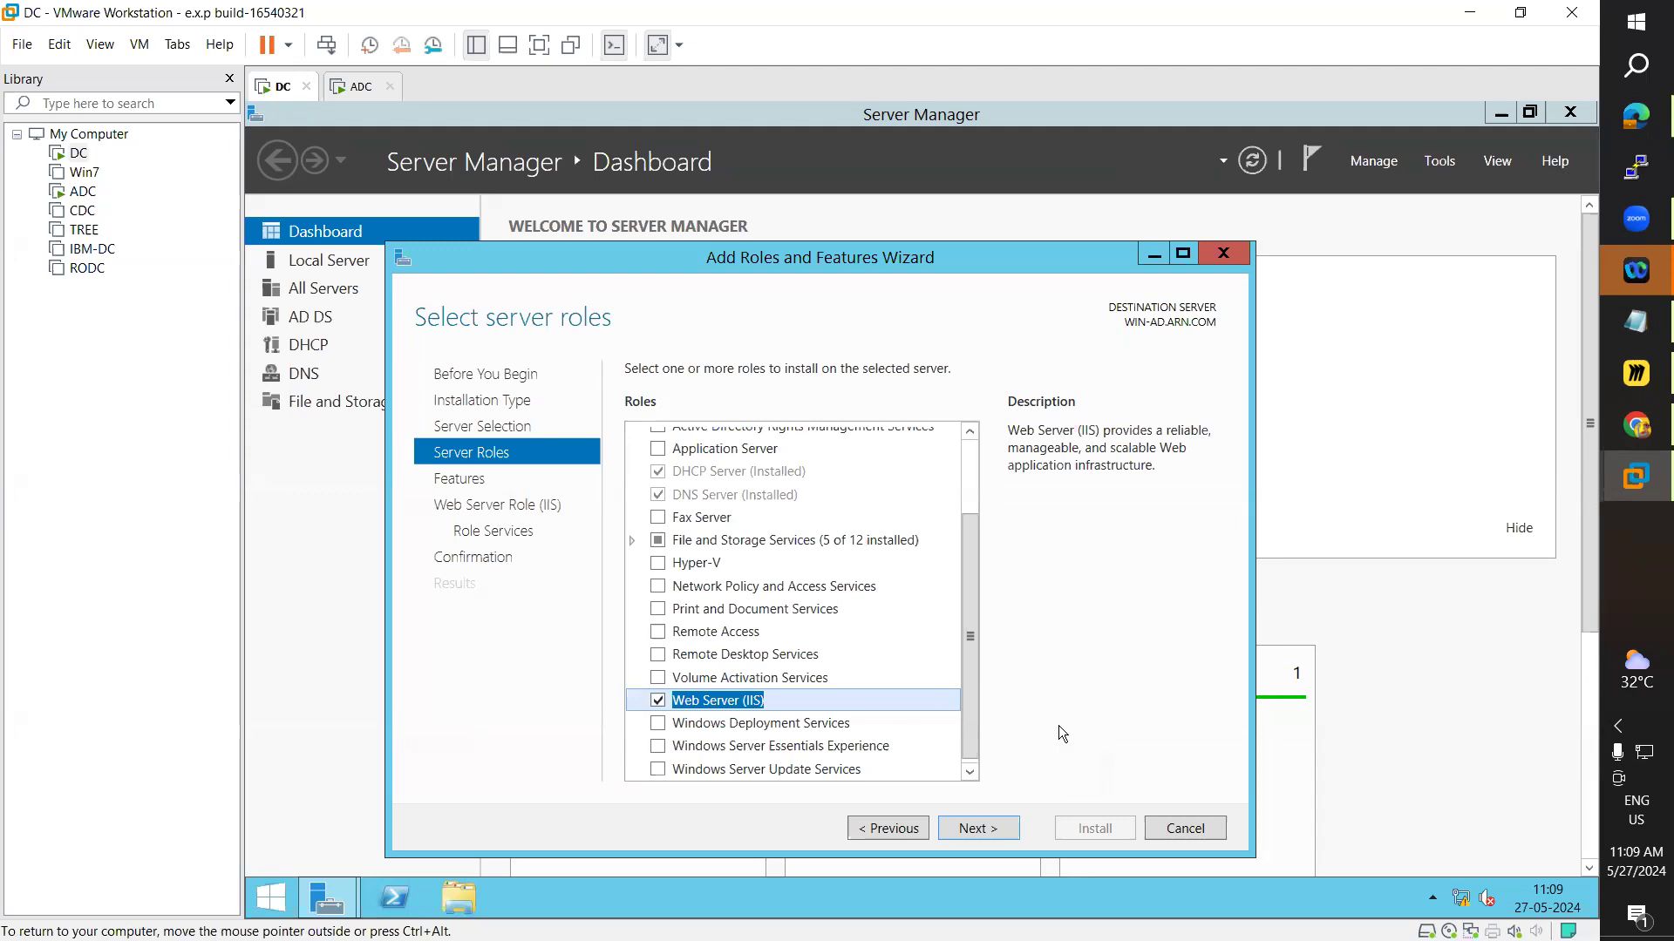
left_click(999, 832)
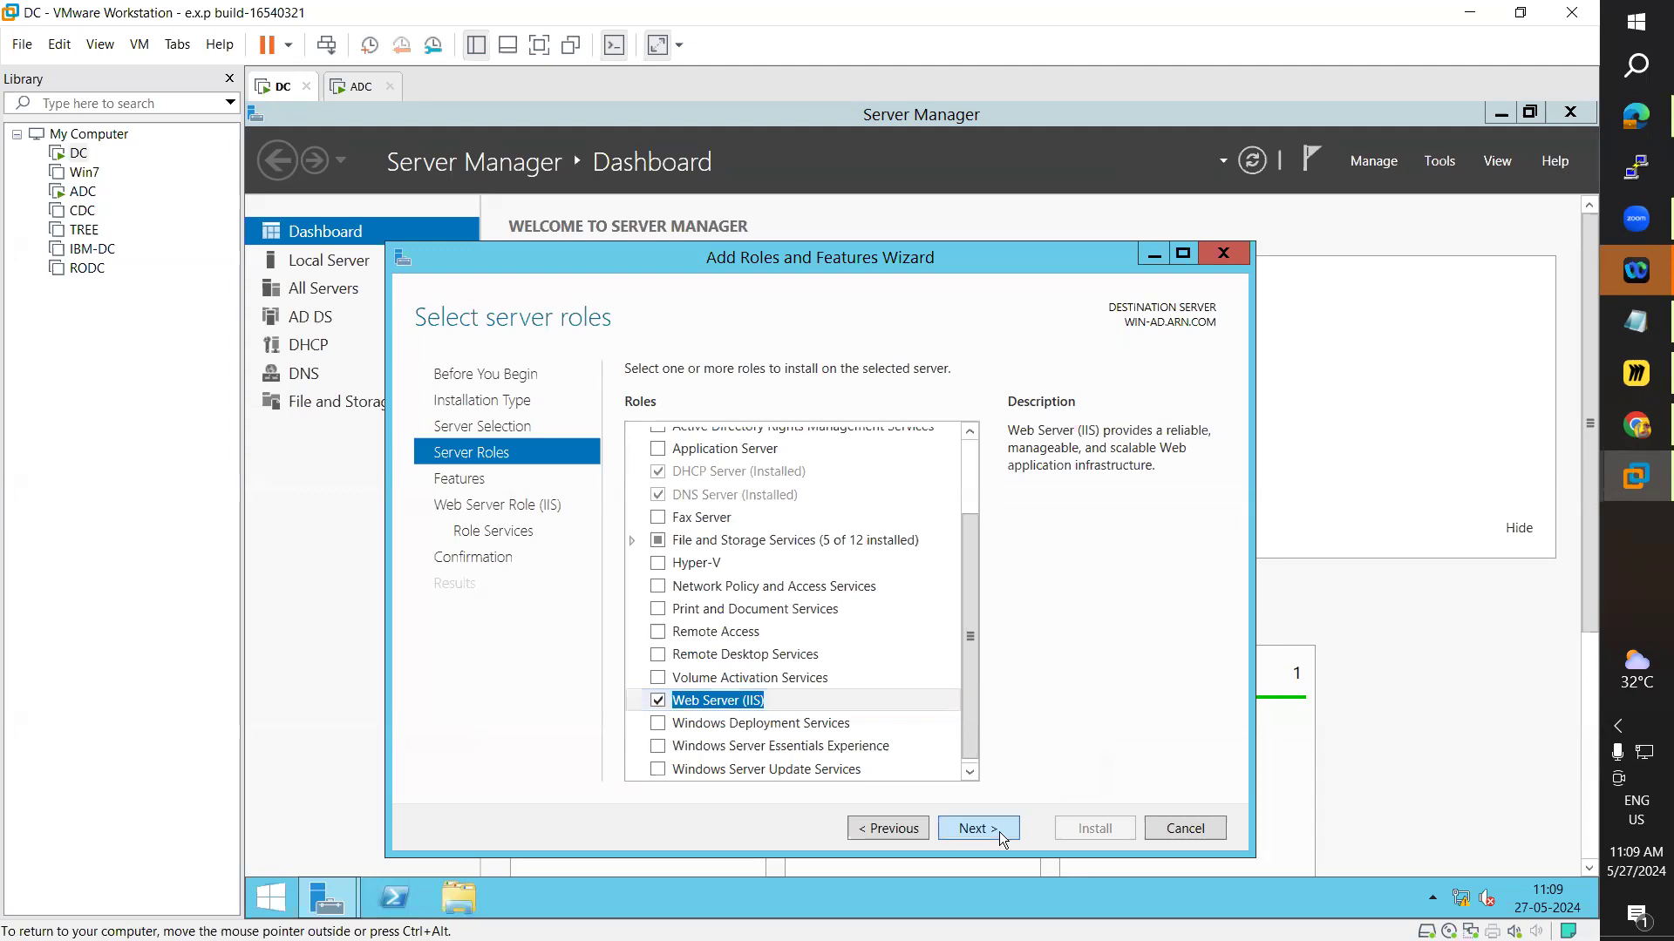
- Look through the optional features, including the .NET Framework 4.5 group, and continue to the IIS role services without adding any
scroll(842, 649, "down", 2)
scroll(842, 648, "up", 2)
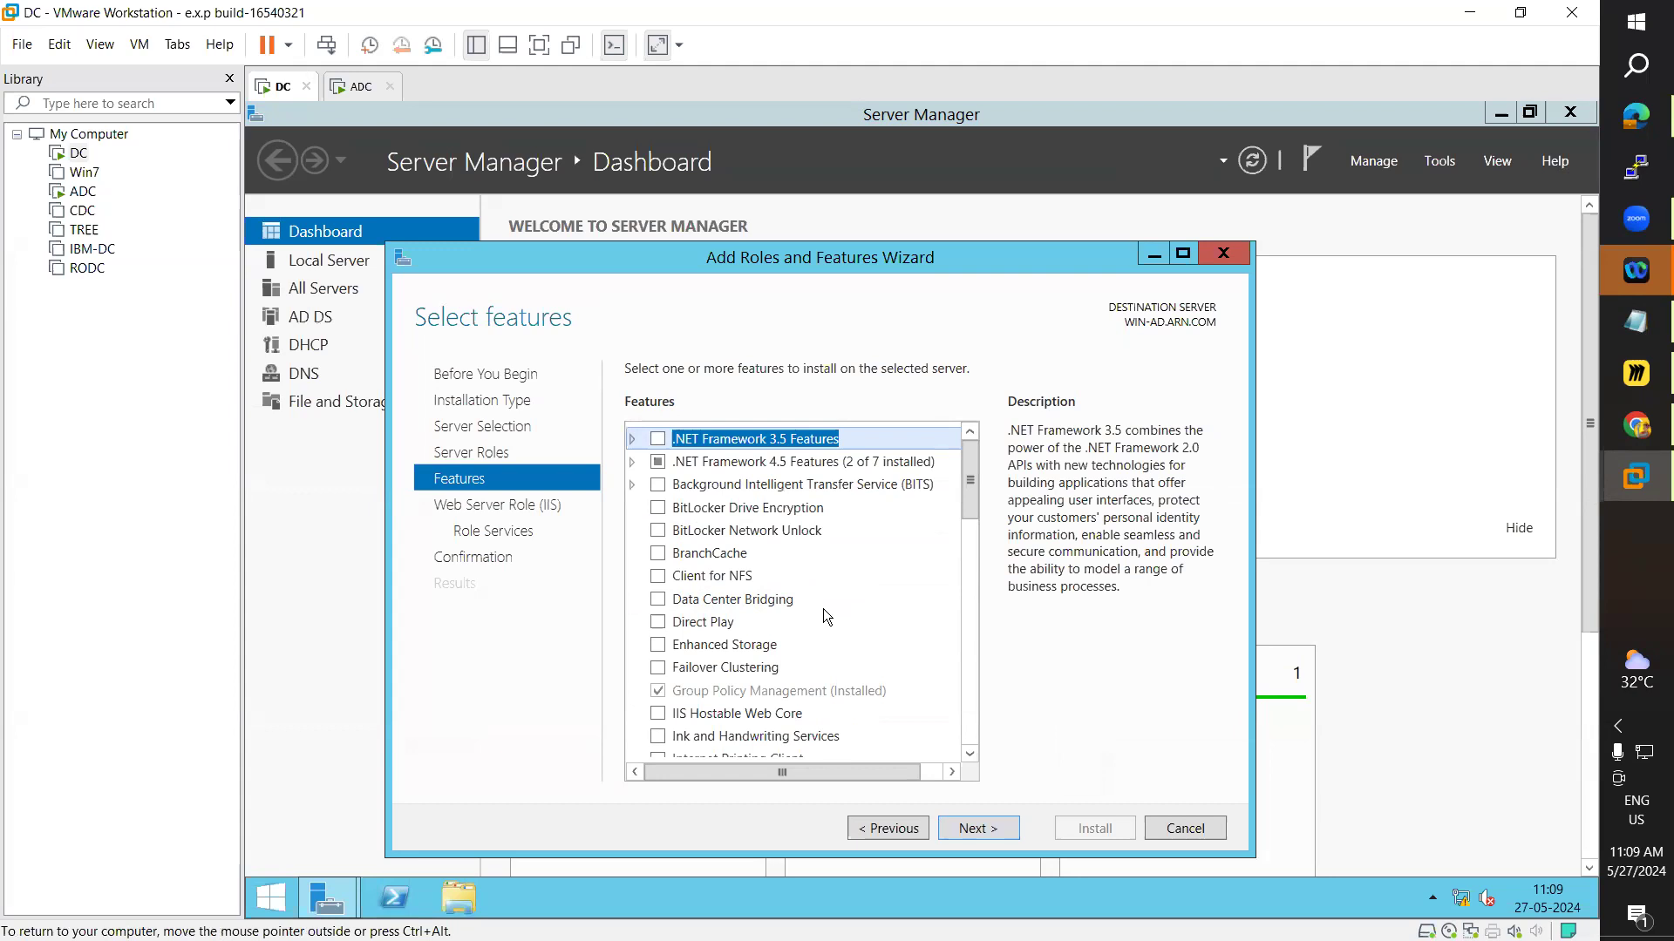
left_click(641, 439)
left_click(640, 440)
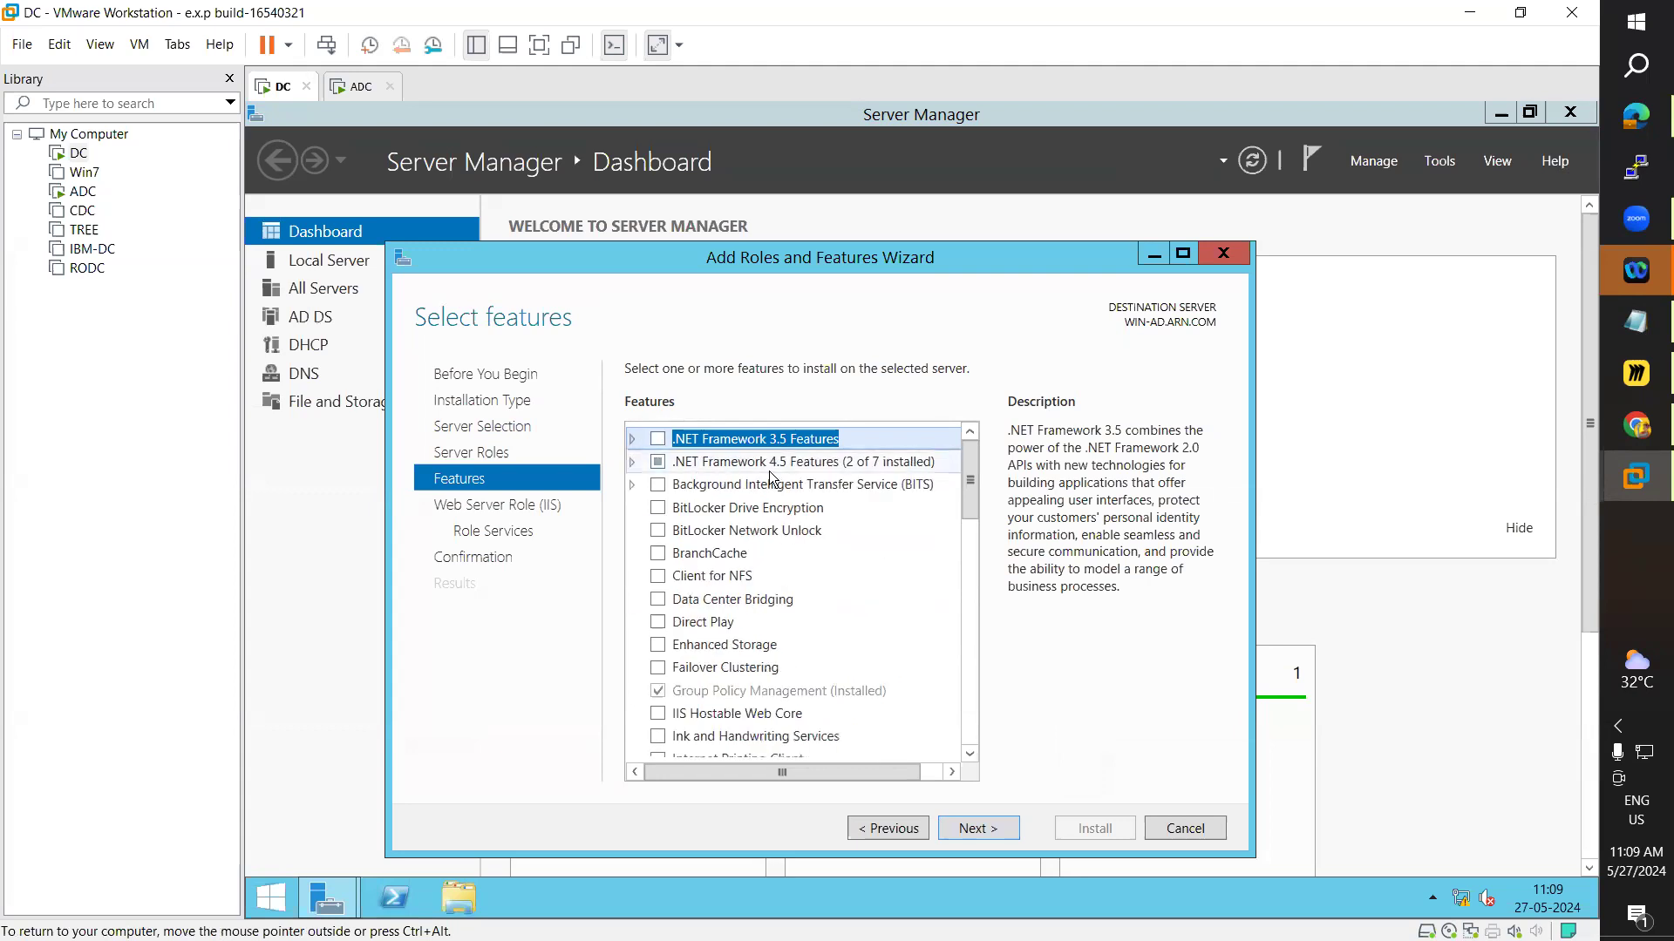
scroll(807, 596, "down", 3)
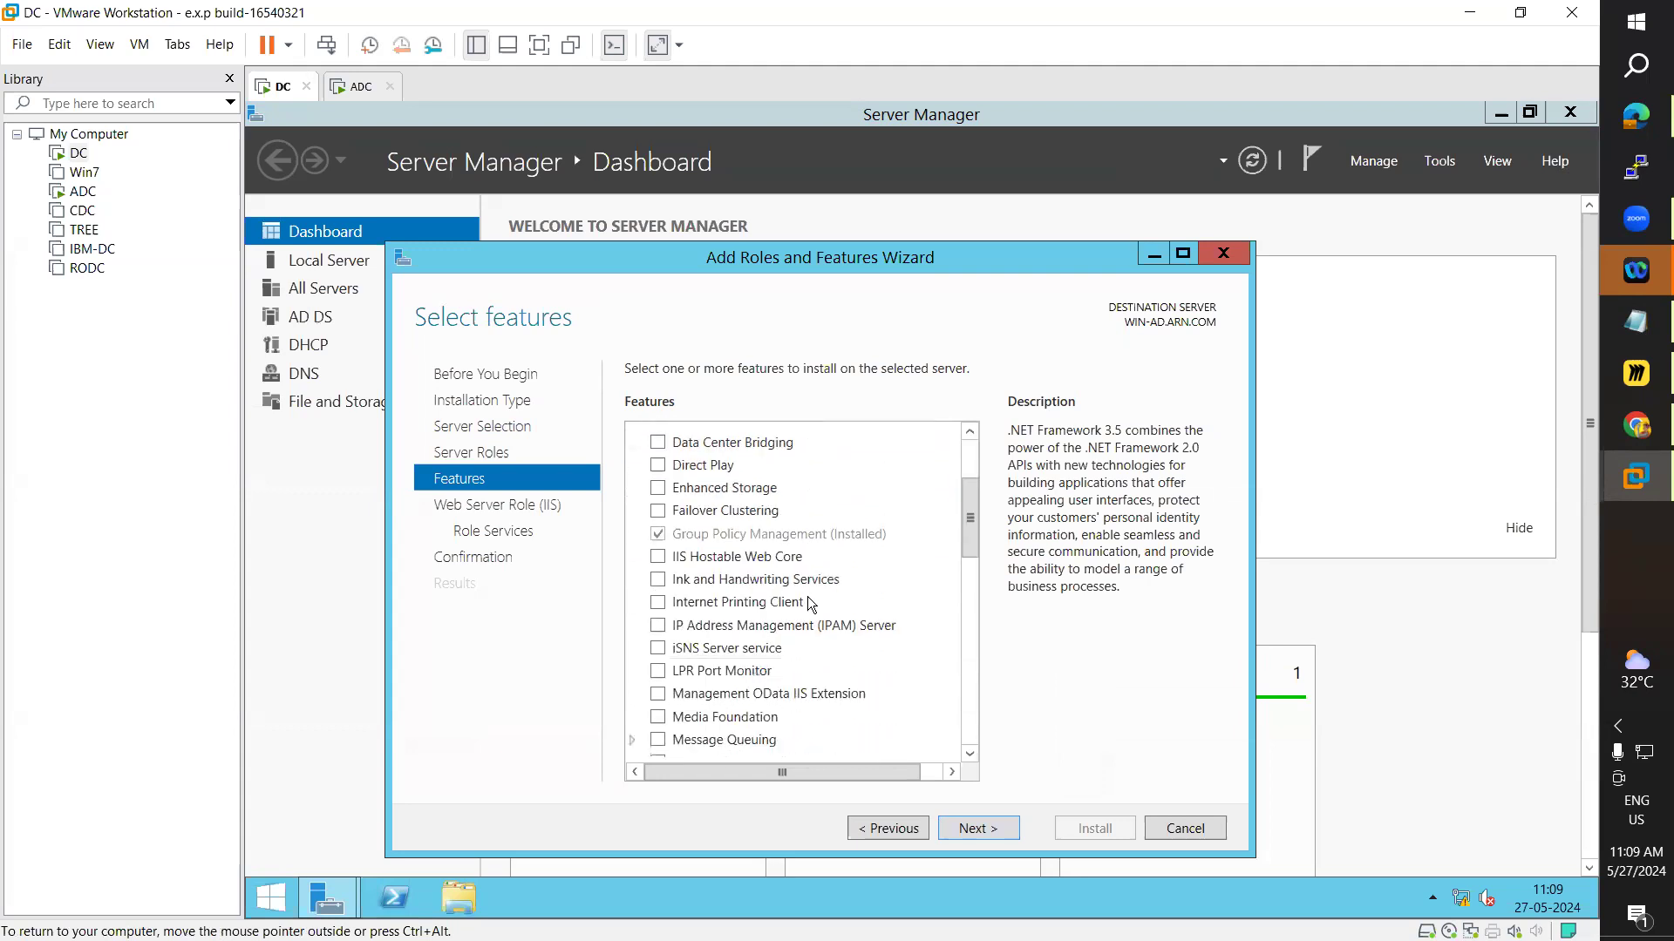
scroll(734, 508, "up", 3)
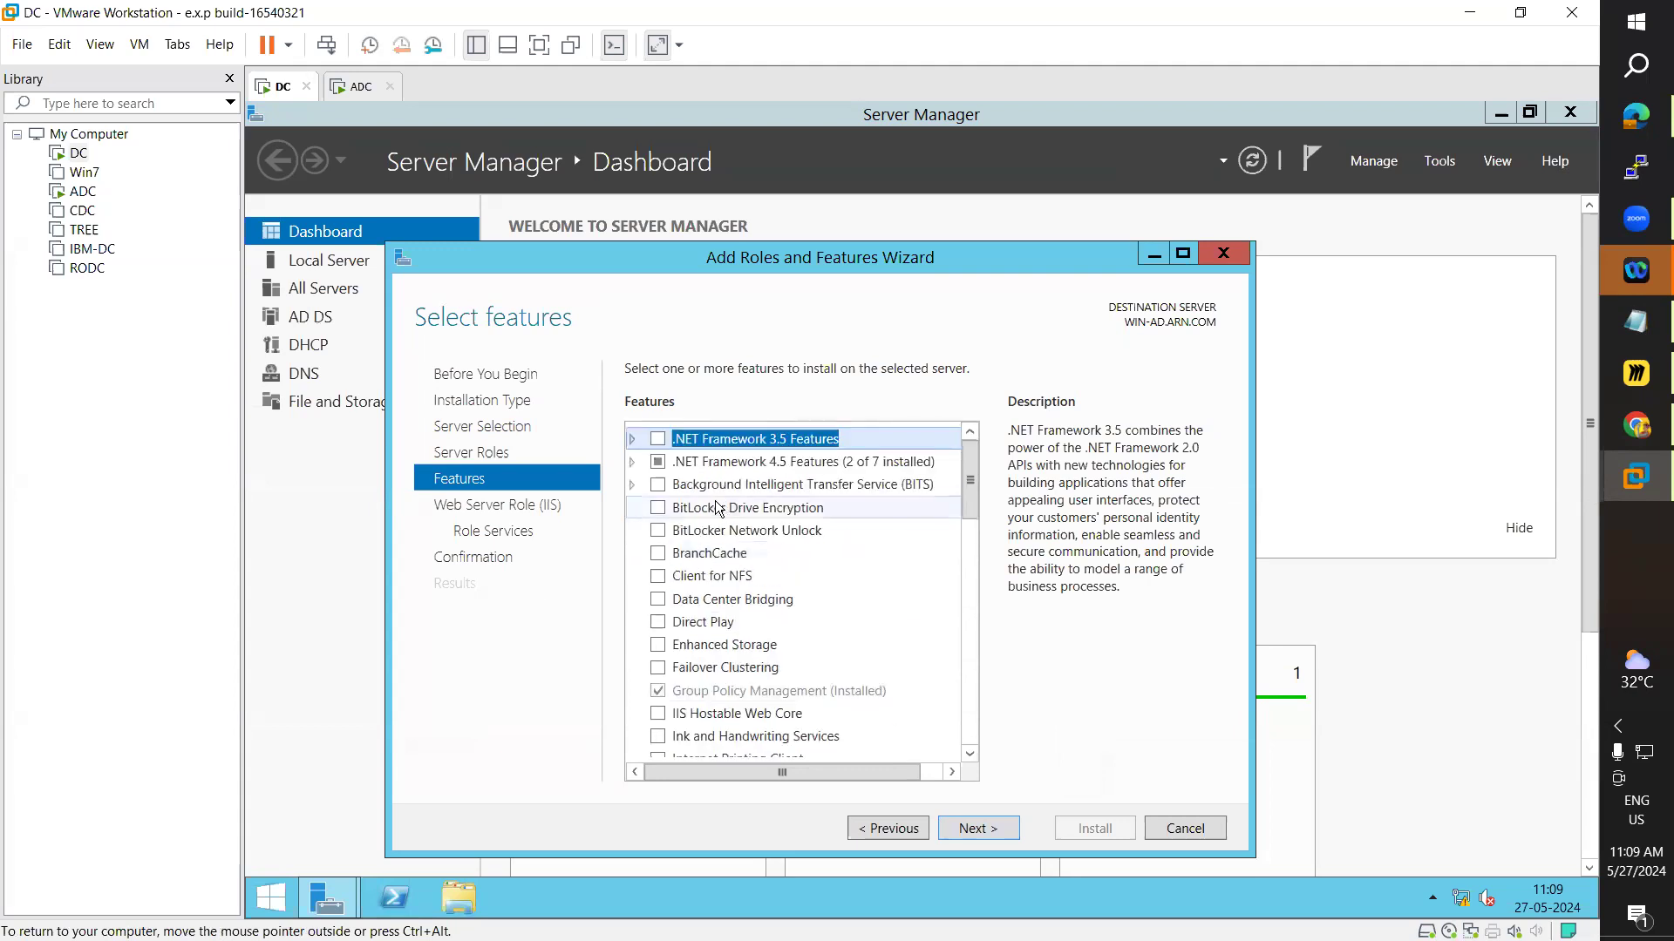
left_click(638, 462)
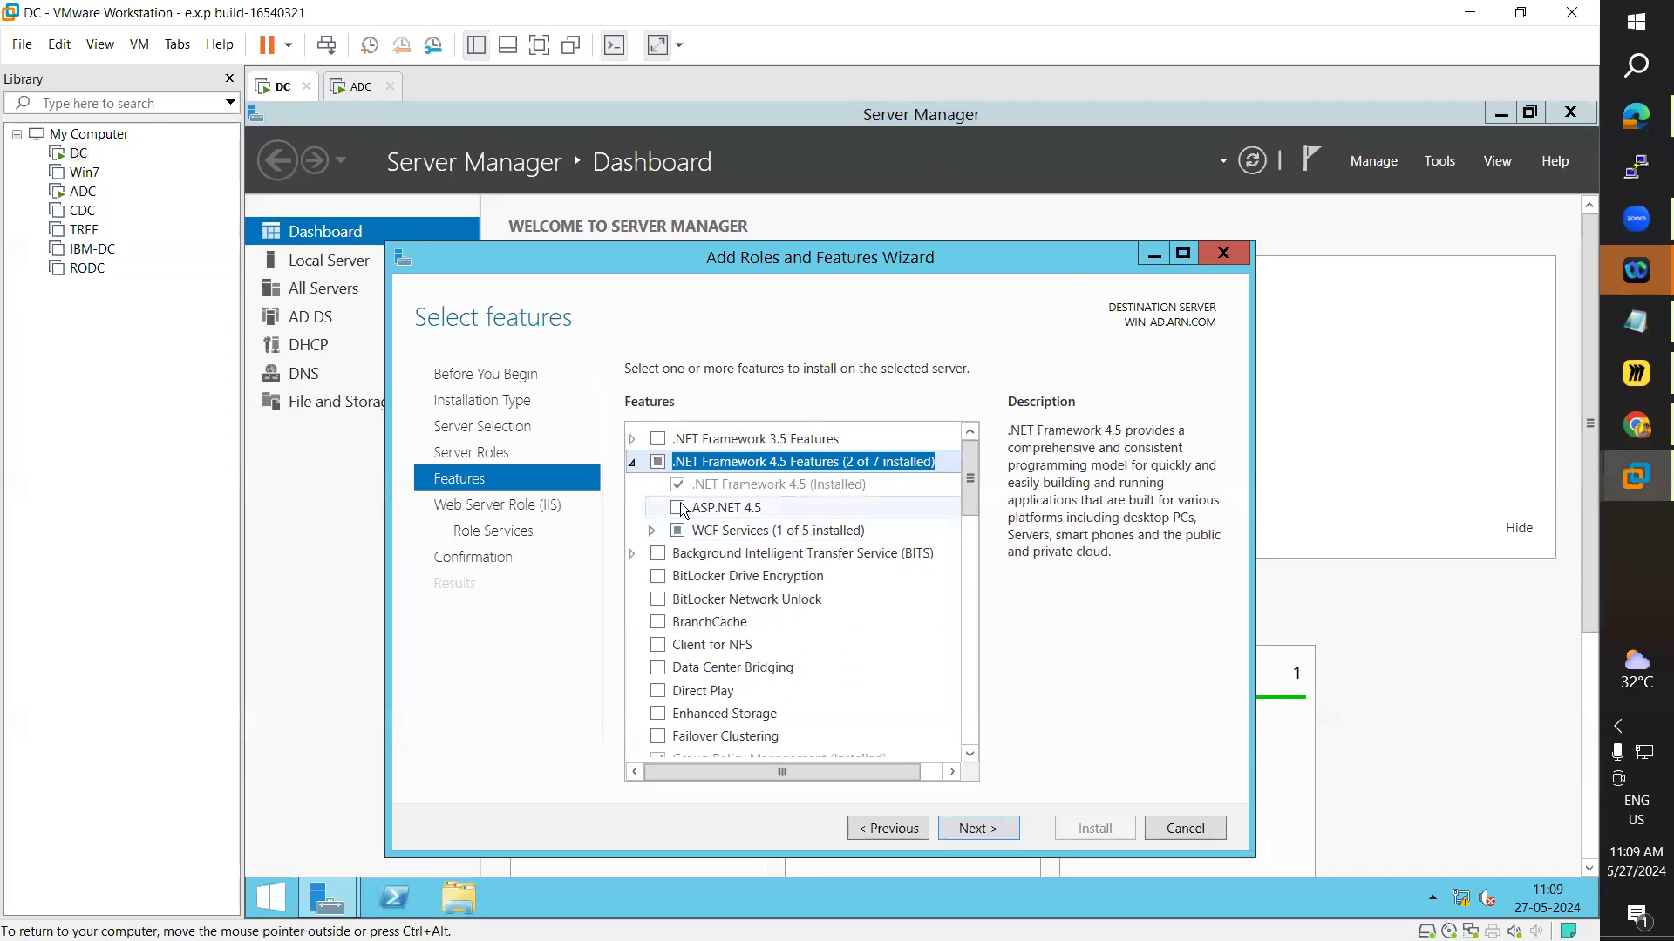
left_click(633, 467)
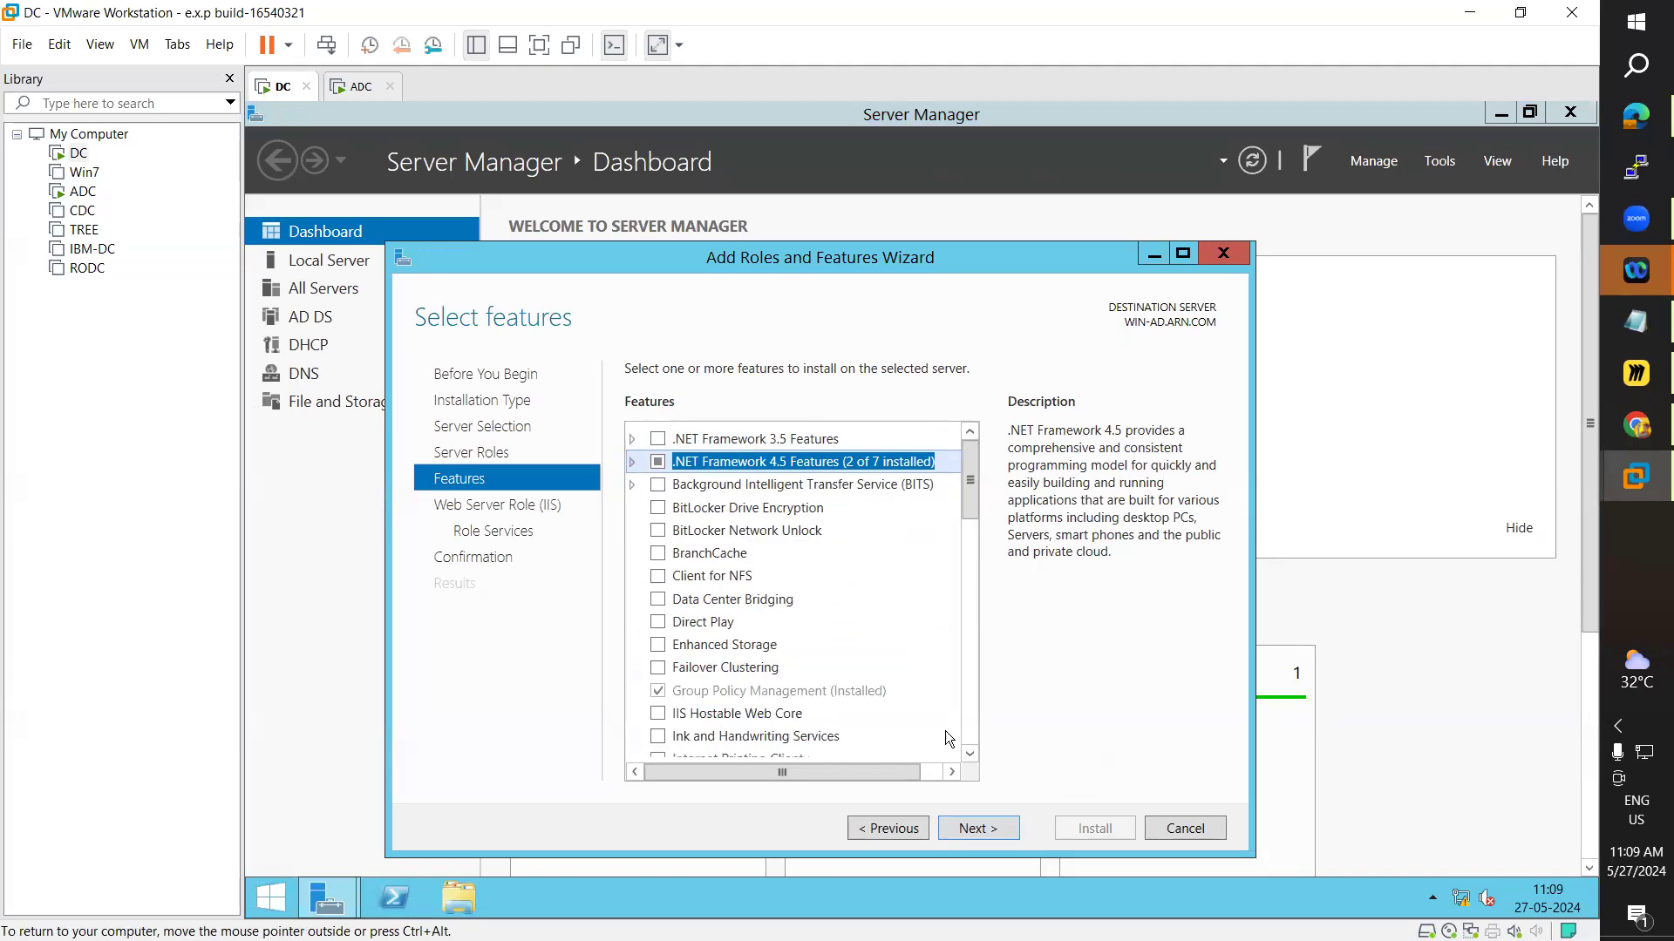
left_click(986, 831)
left_click(996, 830)
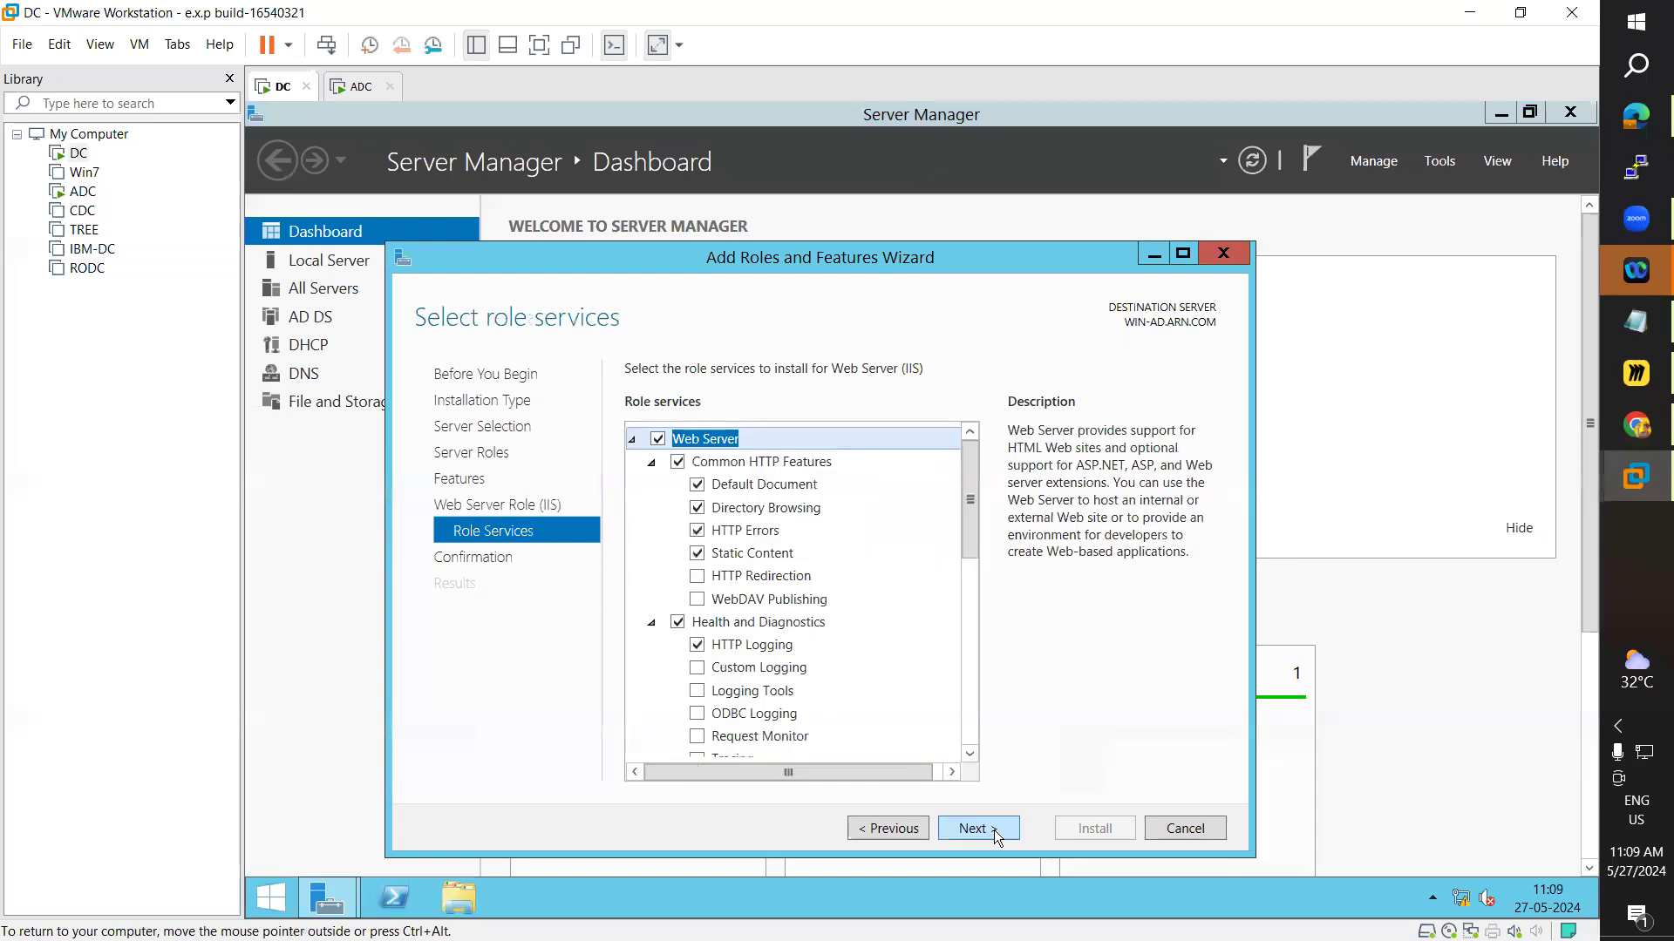
- Add HTTP Redirection, WebDAV Publishing, FTP Server with FTP Service, and FTP Extensibility to the IIS role services
left_click(698, 577)
left_click(698, 599)
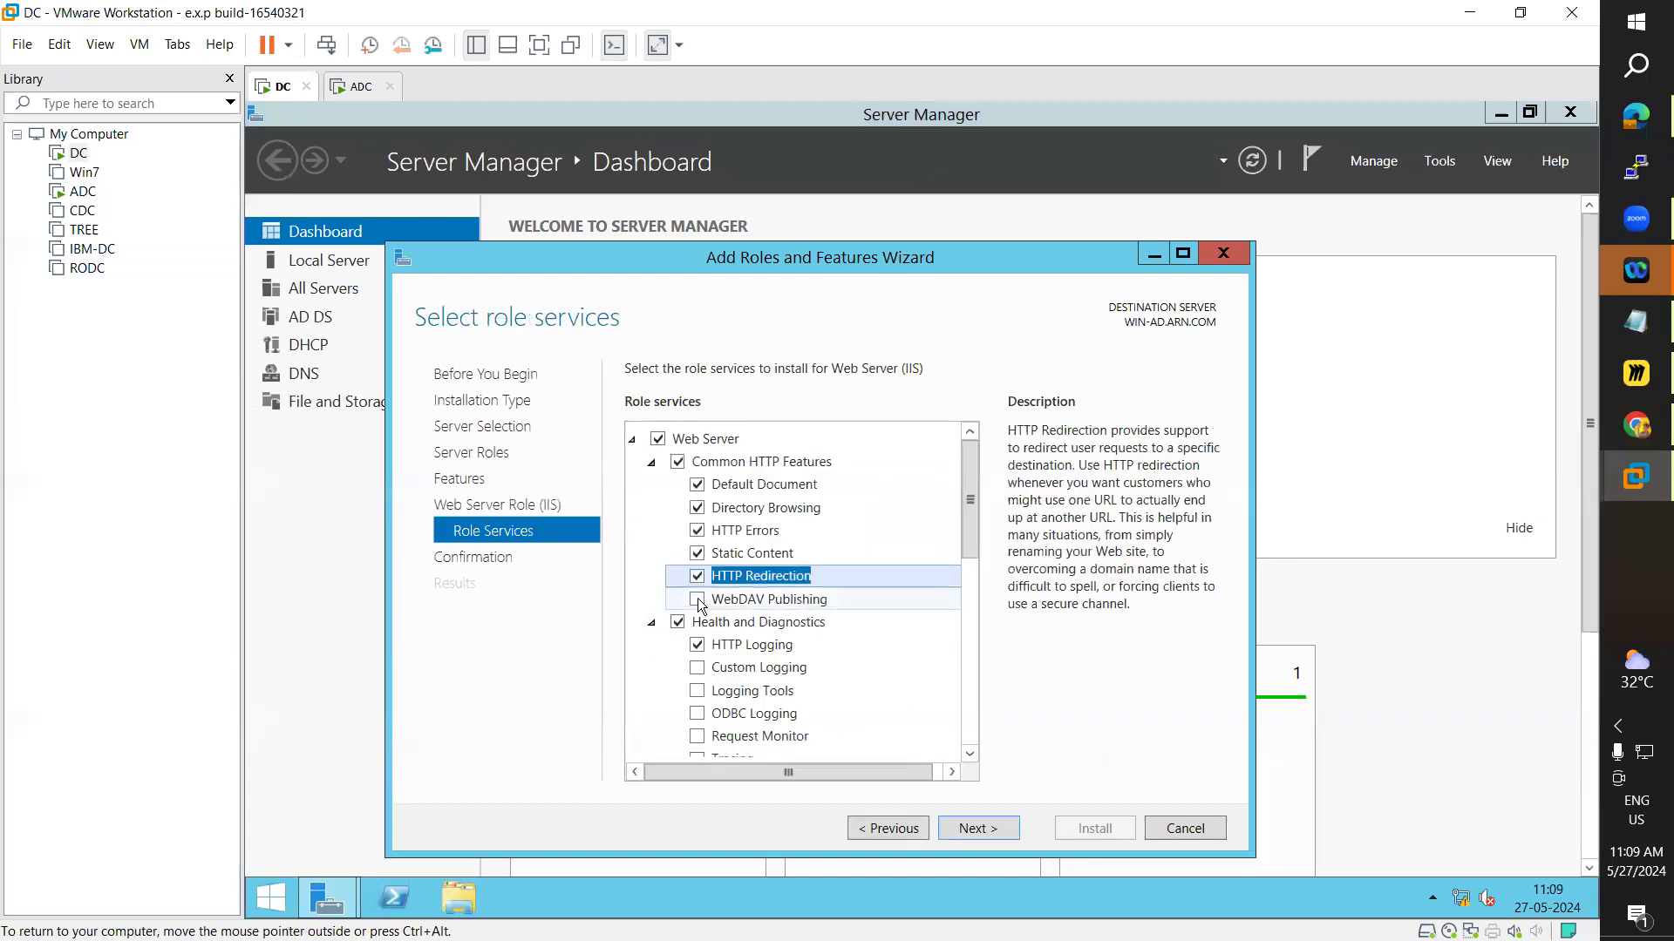
scroll(875, 720, "down", 1)
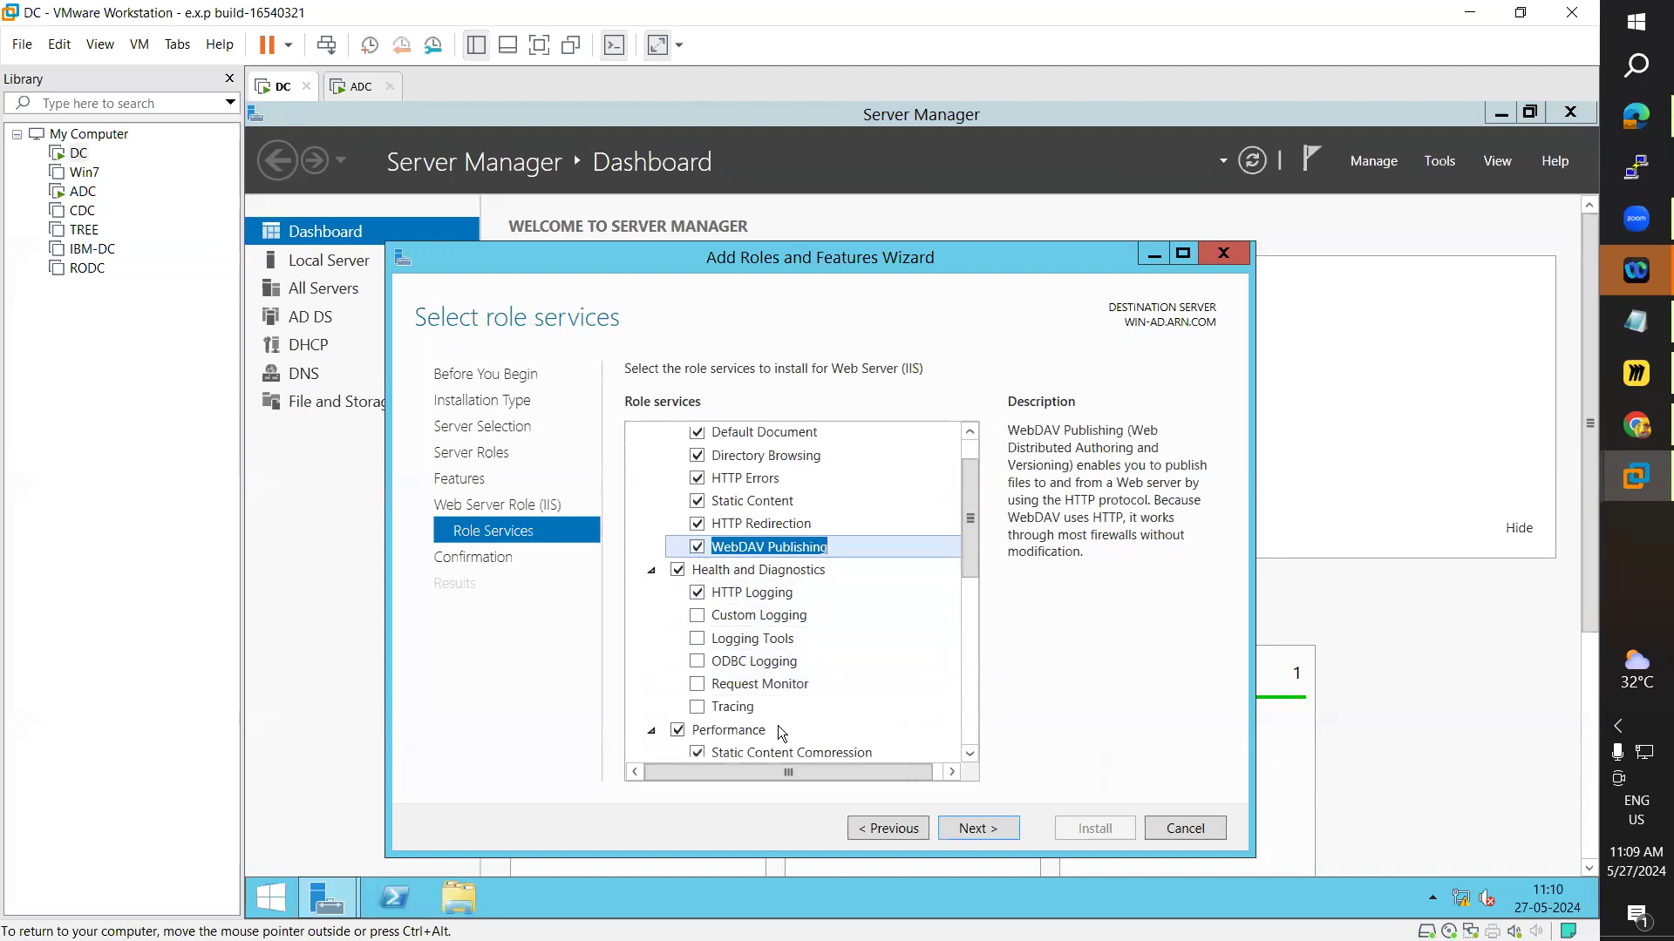
scroll(777, 725, "down", 4)
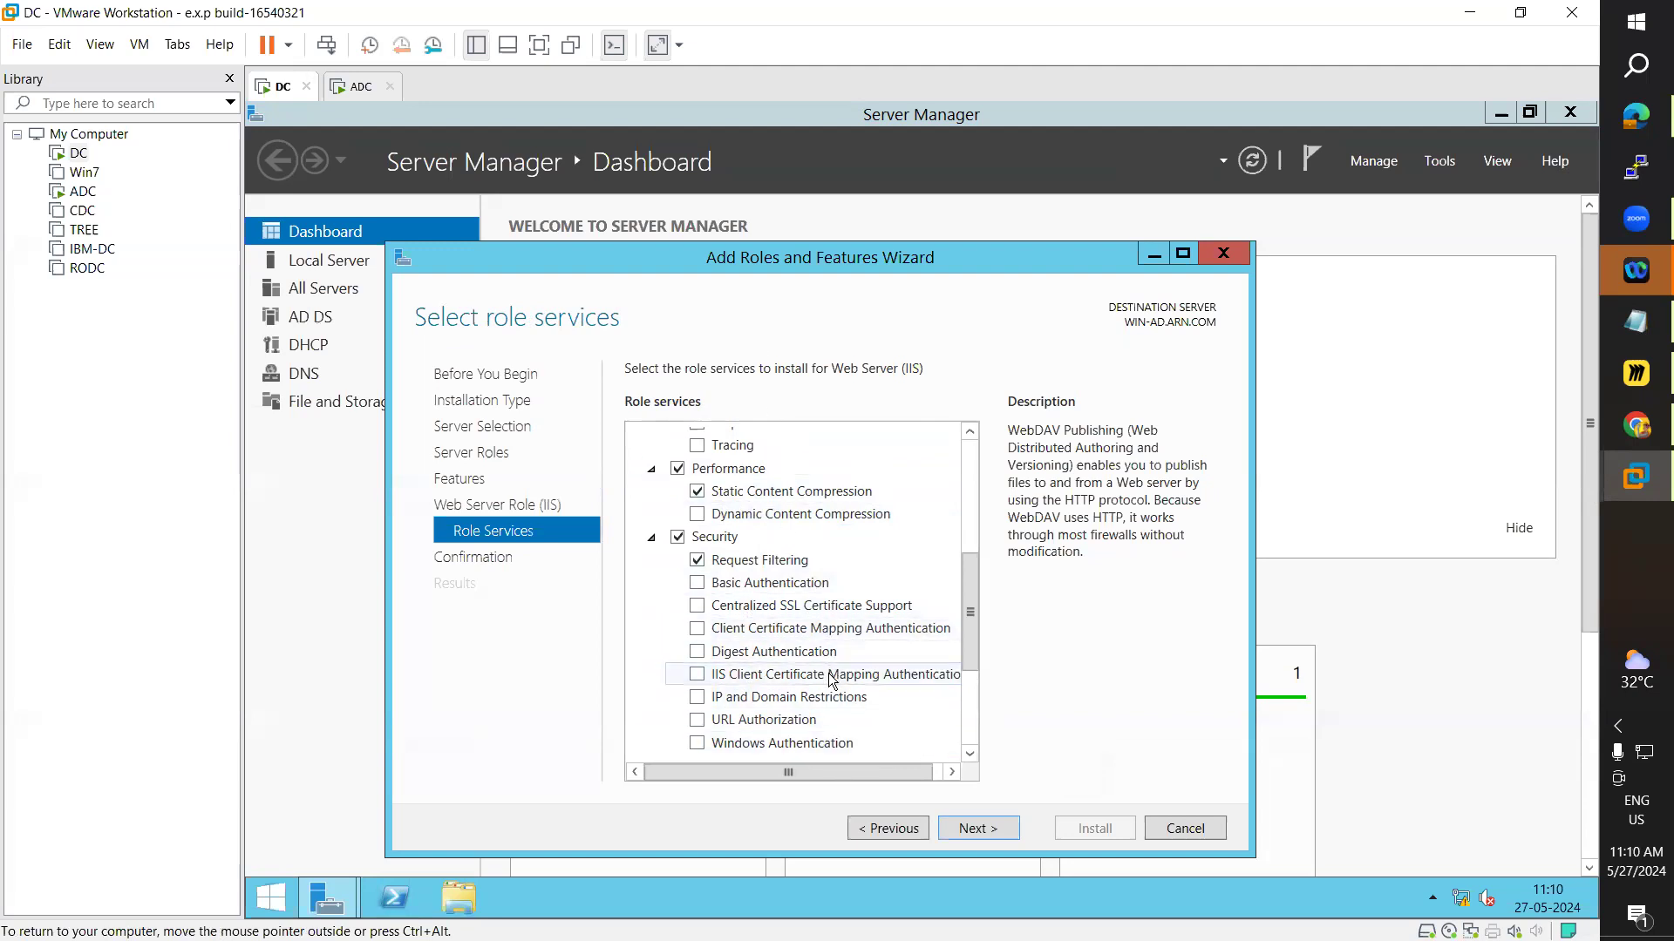
scroll(781, 713, "down", 1)
scroll(781, 713, "down", 2)
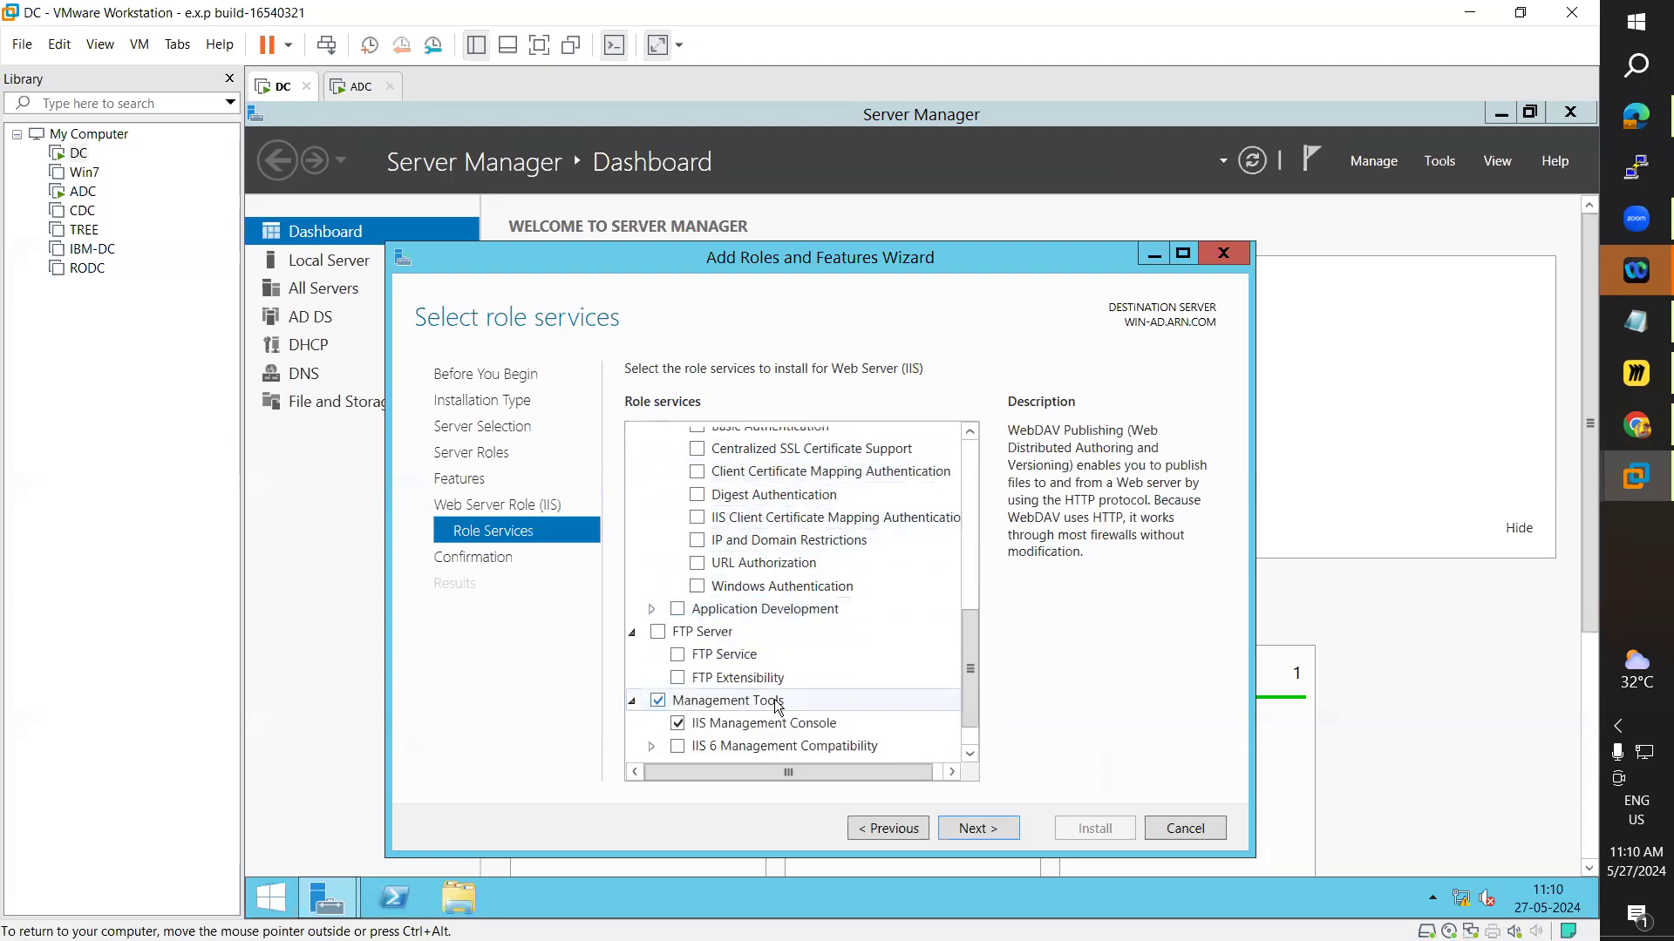
left_click(658, 631)
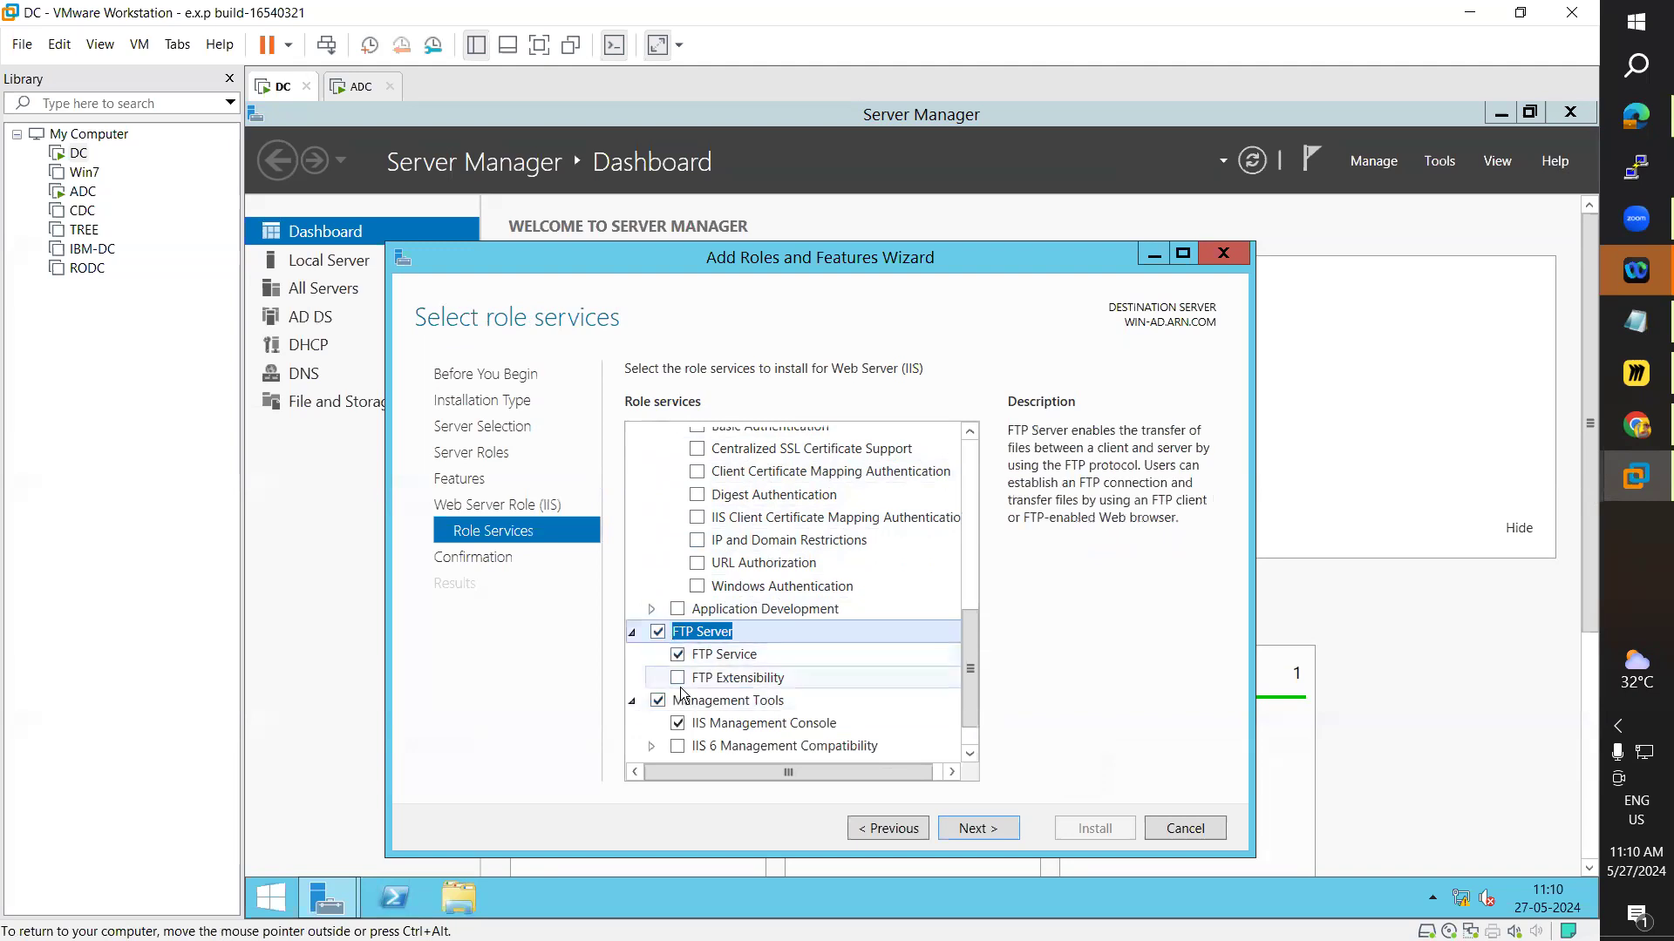
left_click(678, 678)
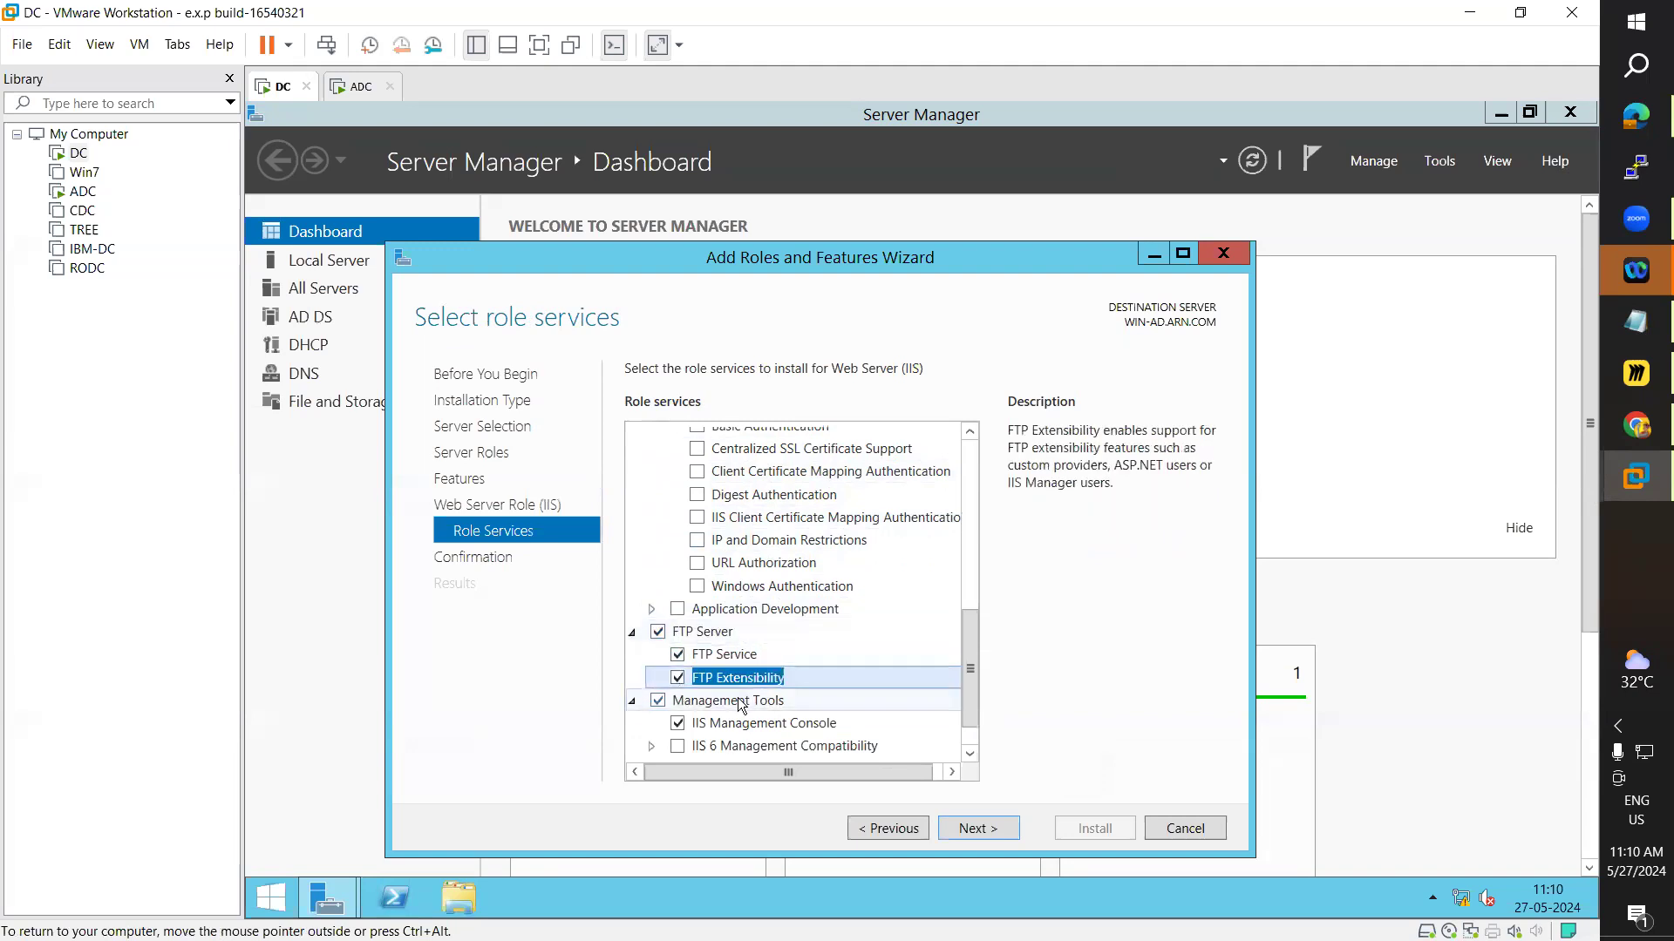
- Review the selected IIS role services and start the installation on the server
scroll(742, 706, "down", 1)
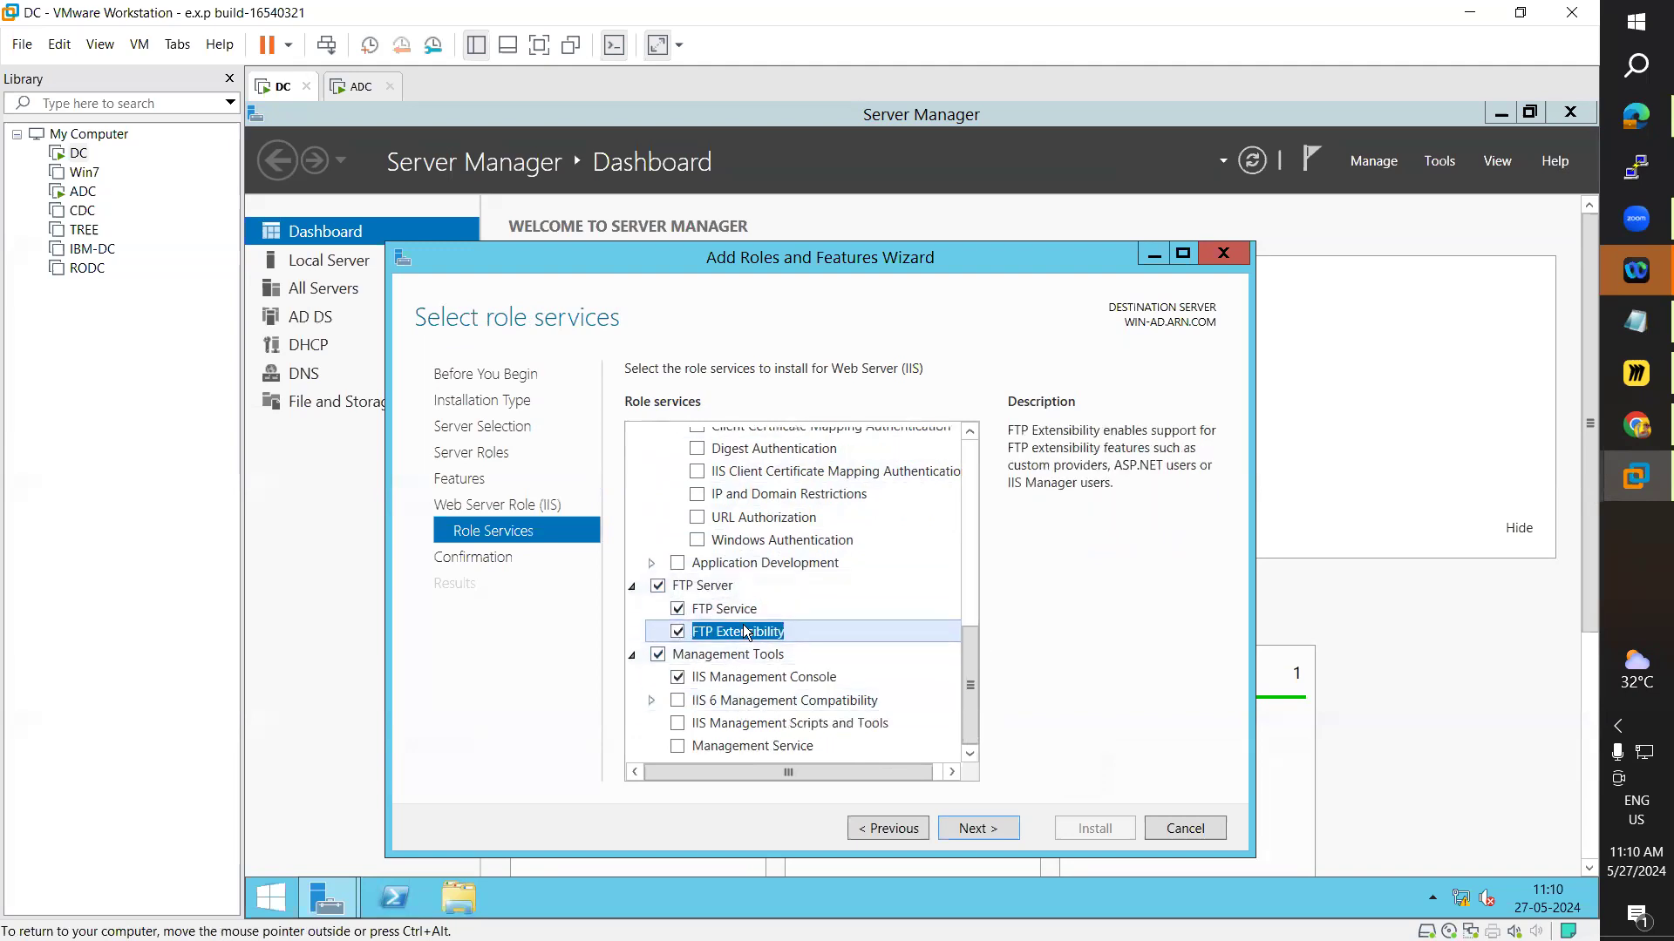
scroll(808, 736, "up", 15)
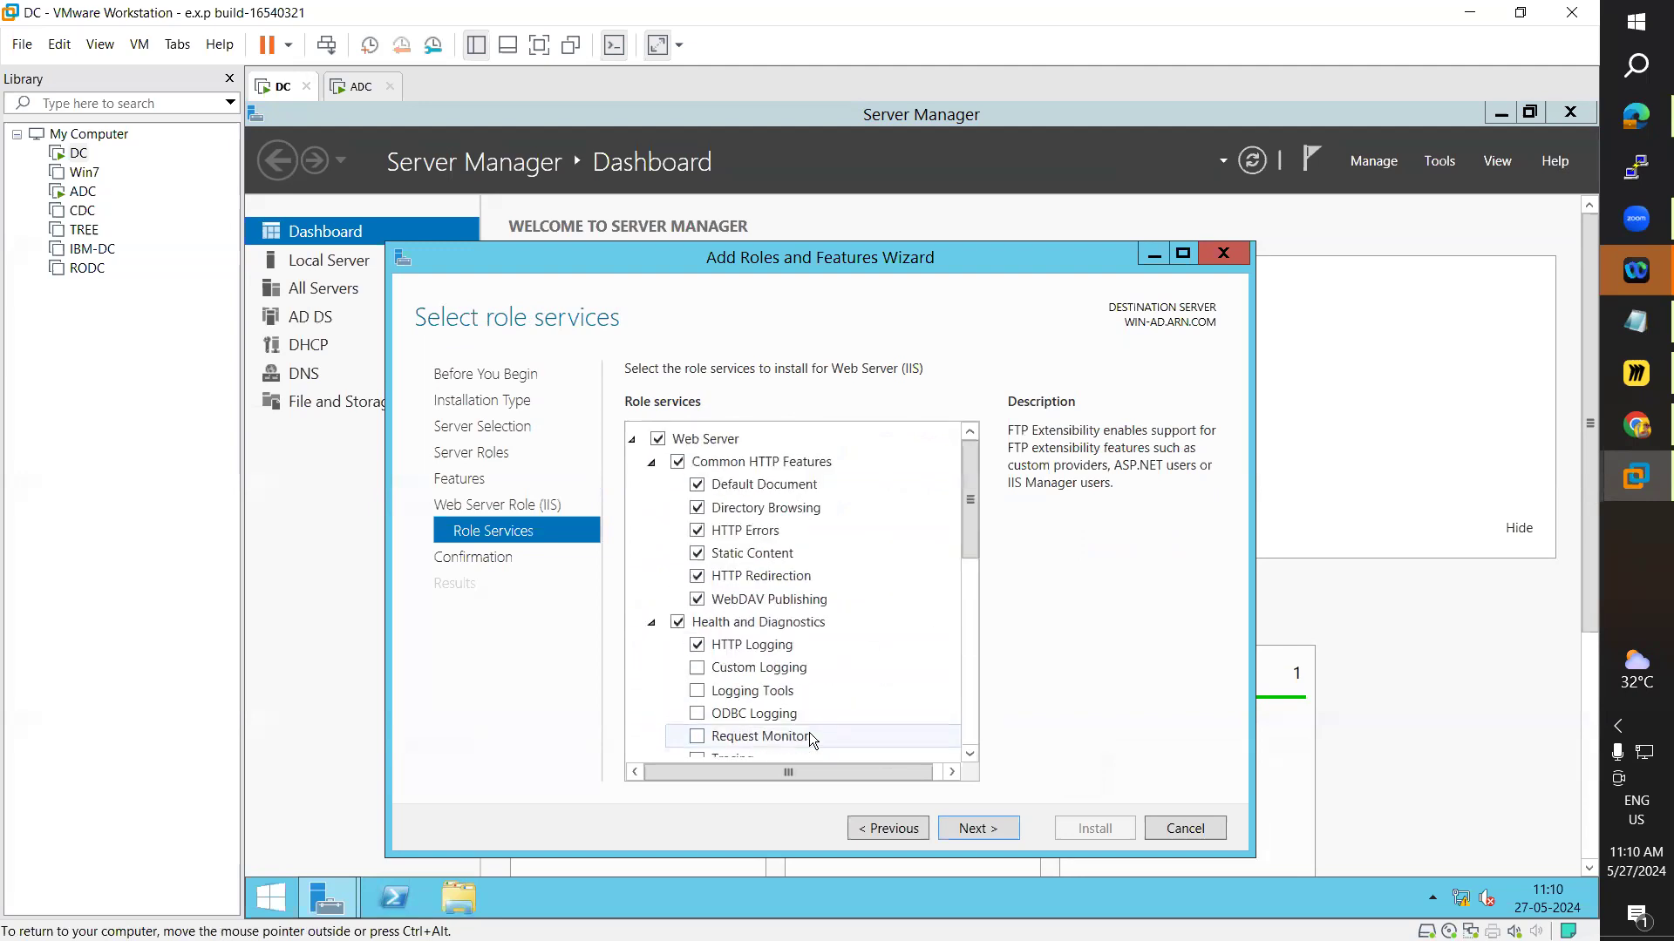
scroll(809, 732, "down", 12)
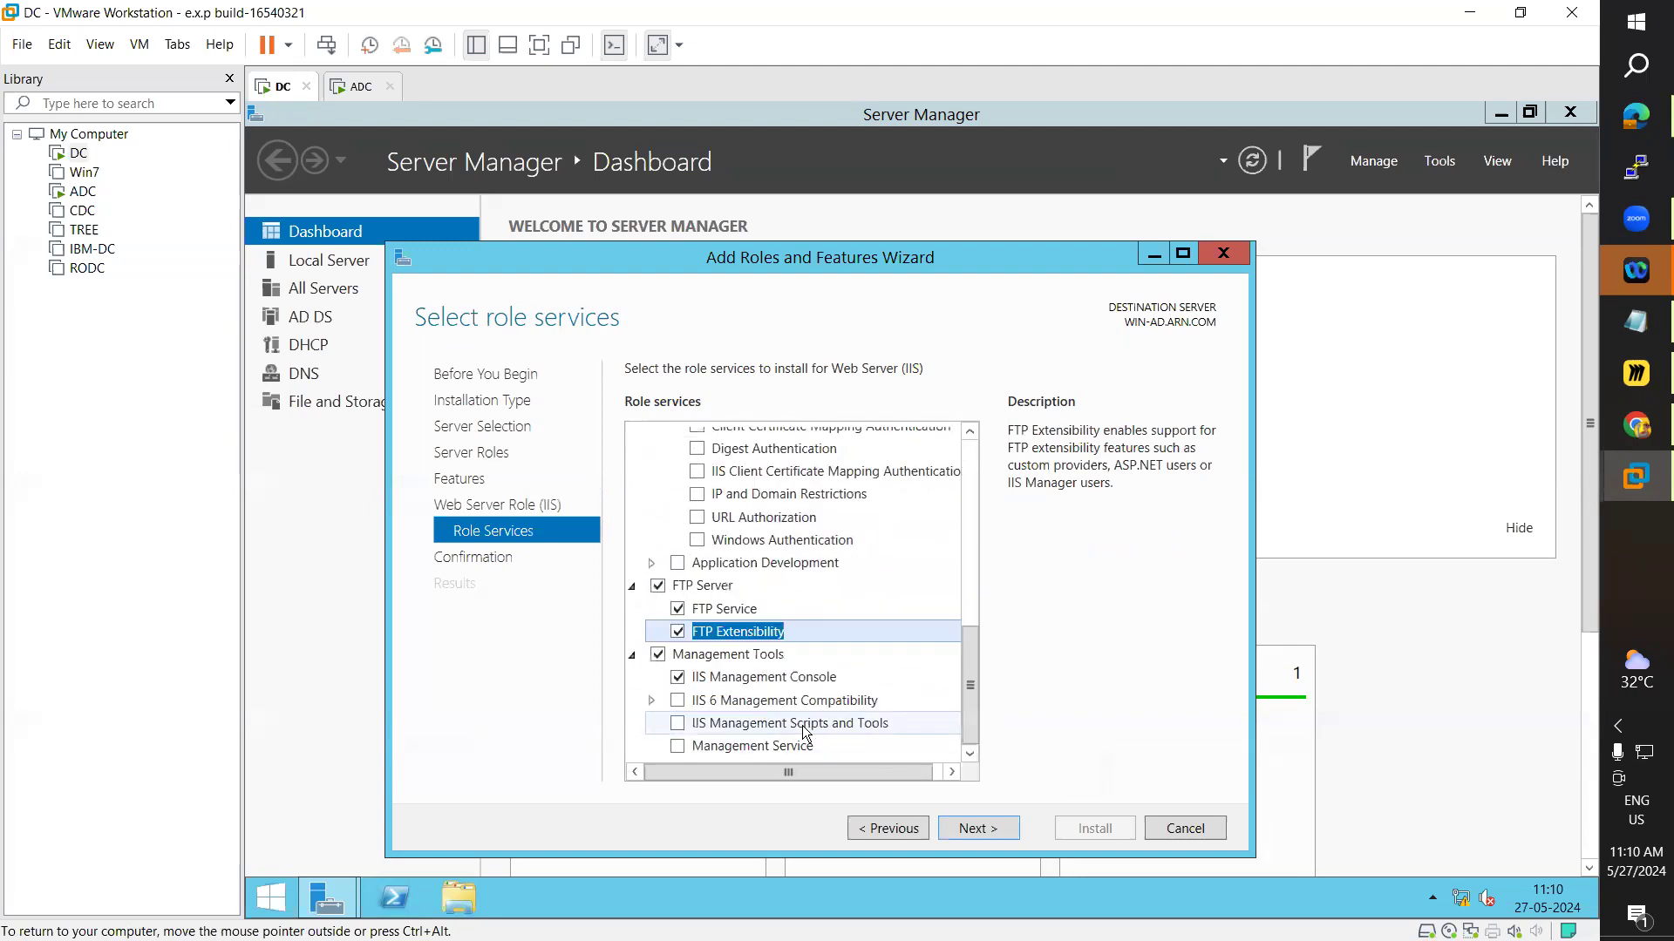
left_click(983, 830)
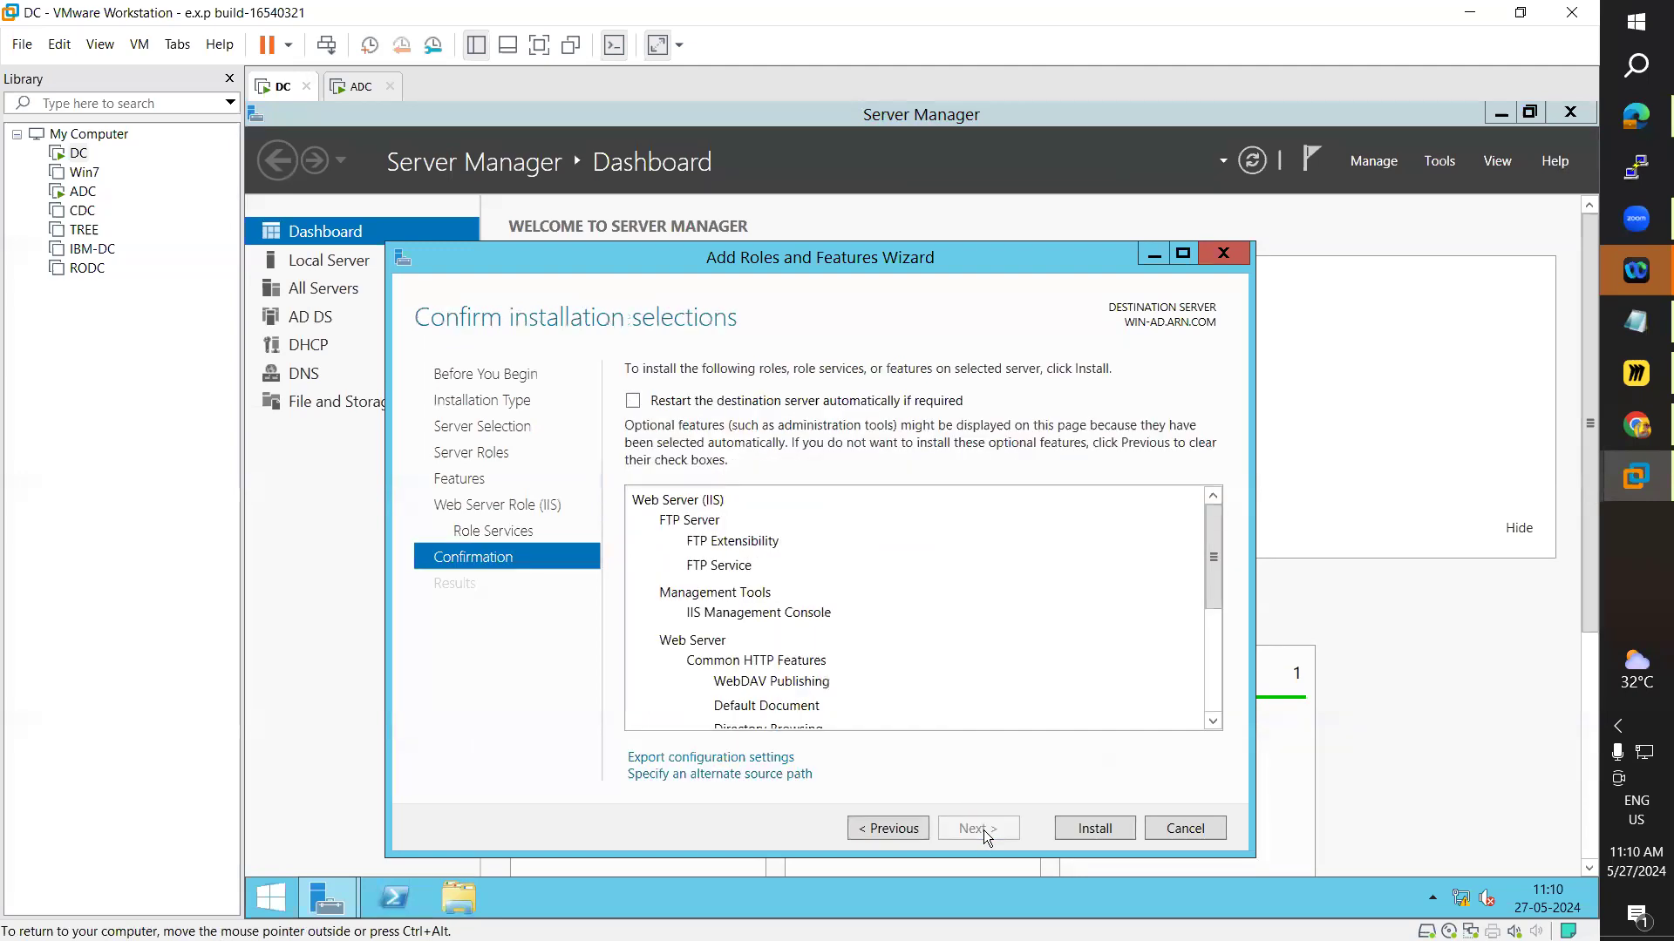
left_click(1096, 830)
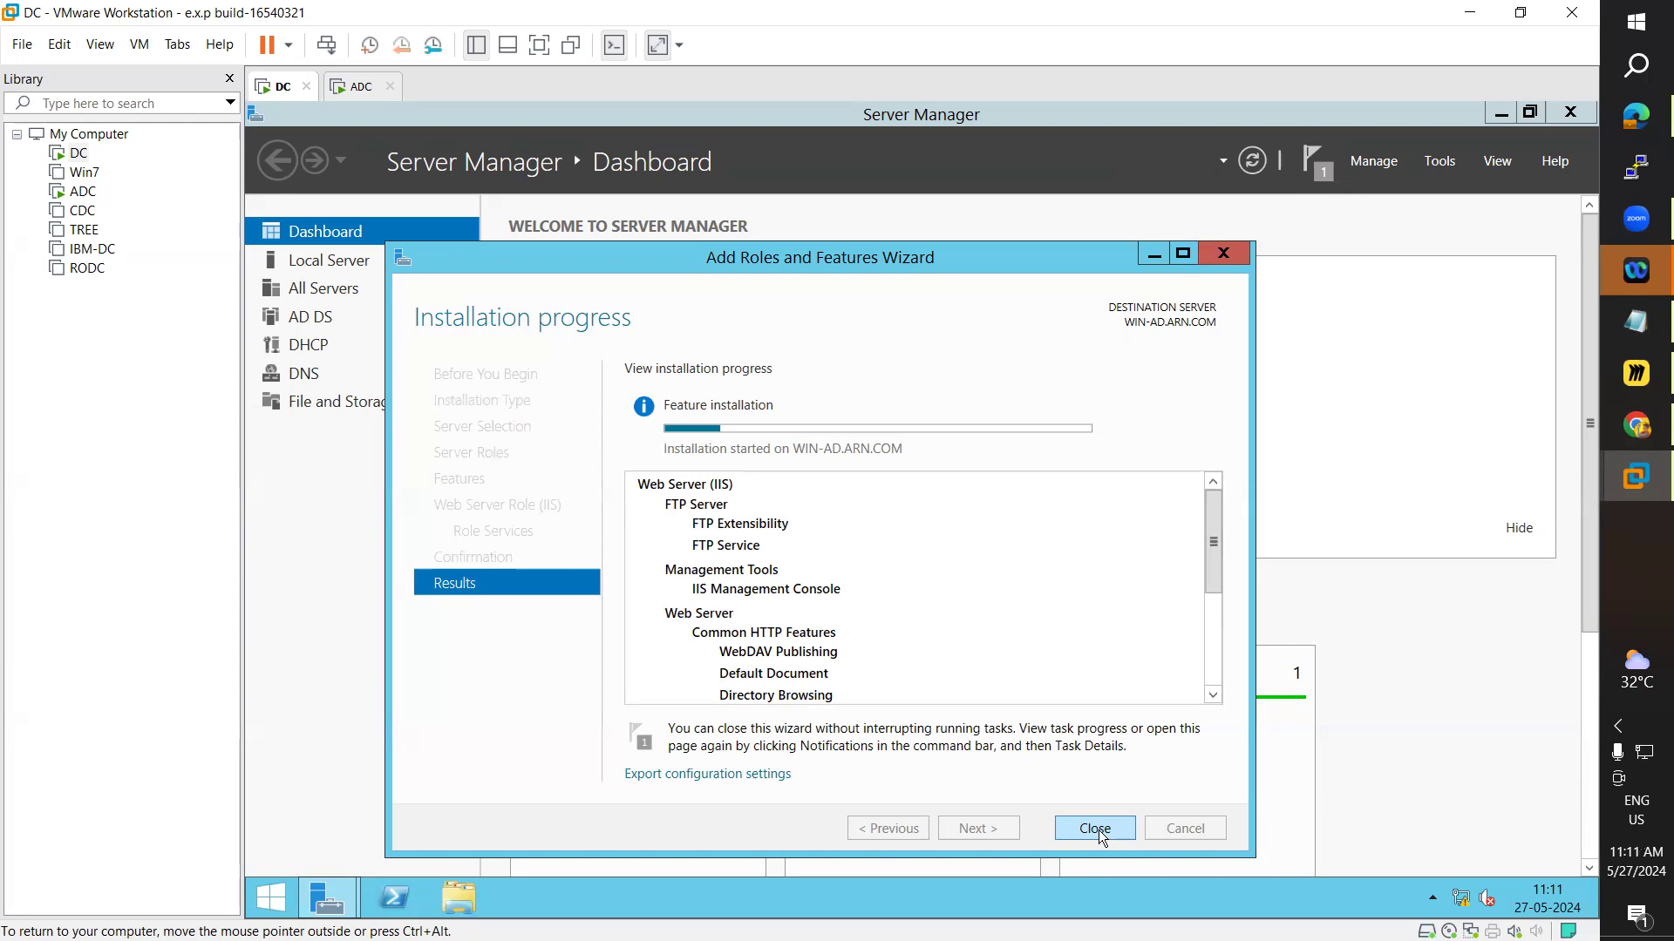
- Switch to the IIS notes in Notepad and examine the sections on virtual directories, Hyper-Text Transfer Protocol, IIS services, features and versions
left_click(1607, 326)
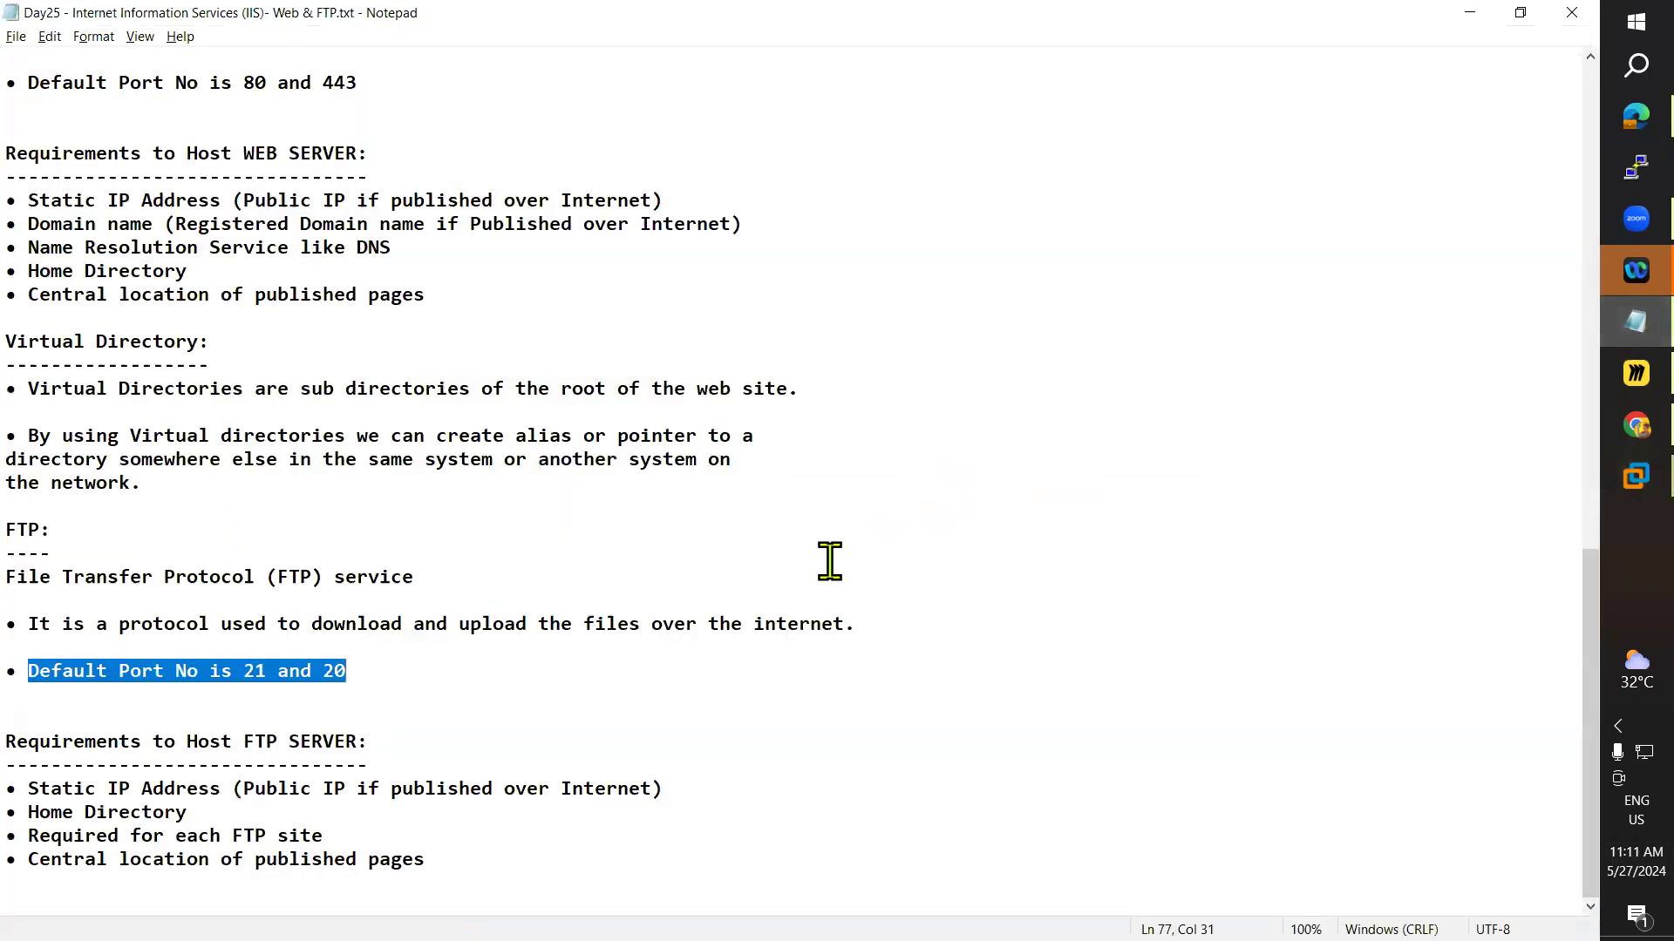
scroll(829, 560, "up", 3)
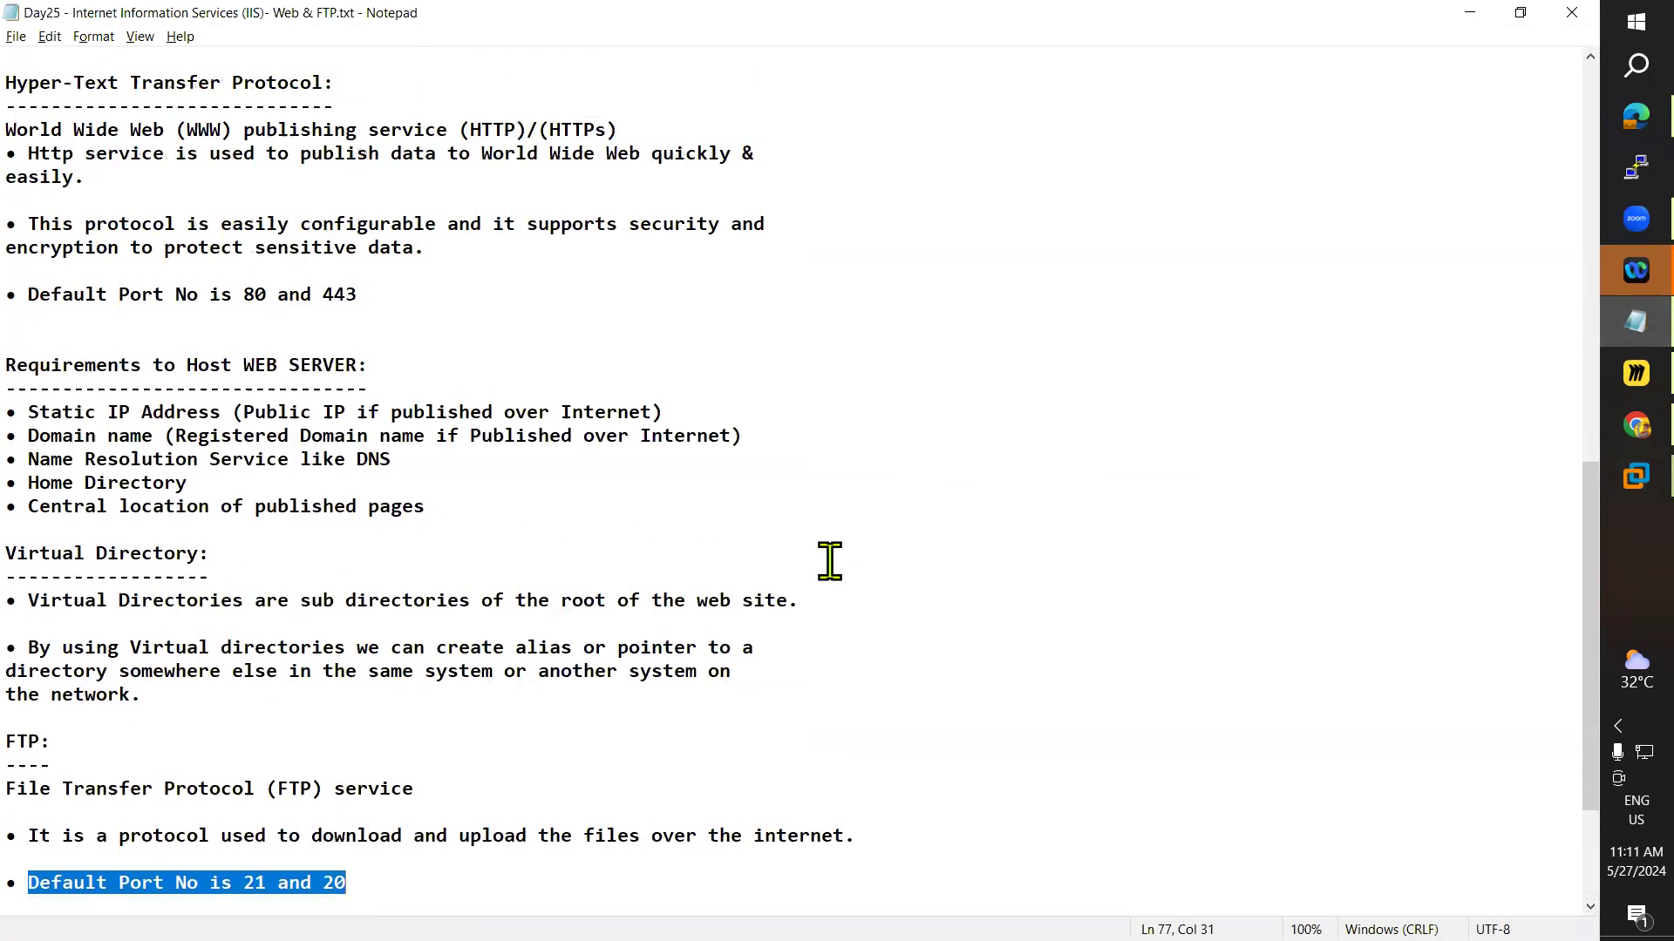
scroll(829, 560, "up", 1)
left_click_drag(17, 624, 759, 673)
scroll(748, 692, "up", 2)
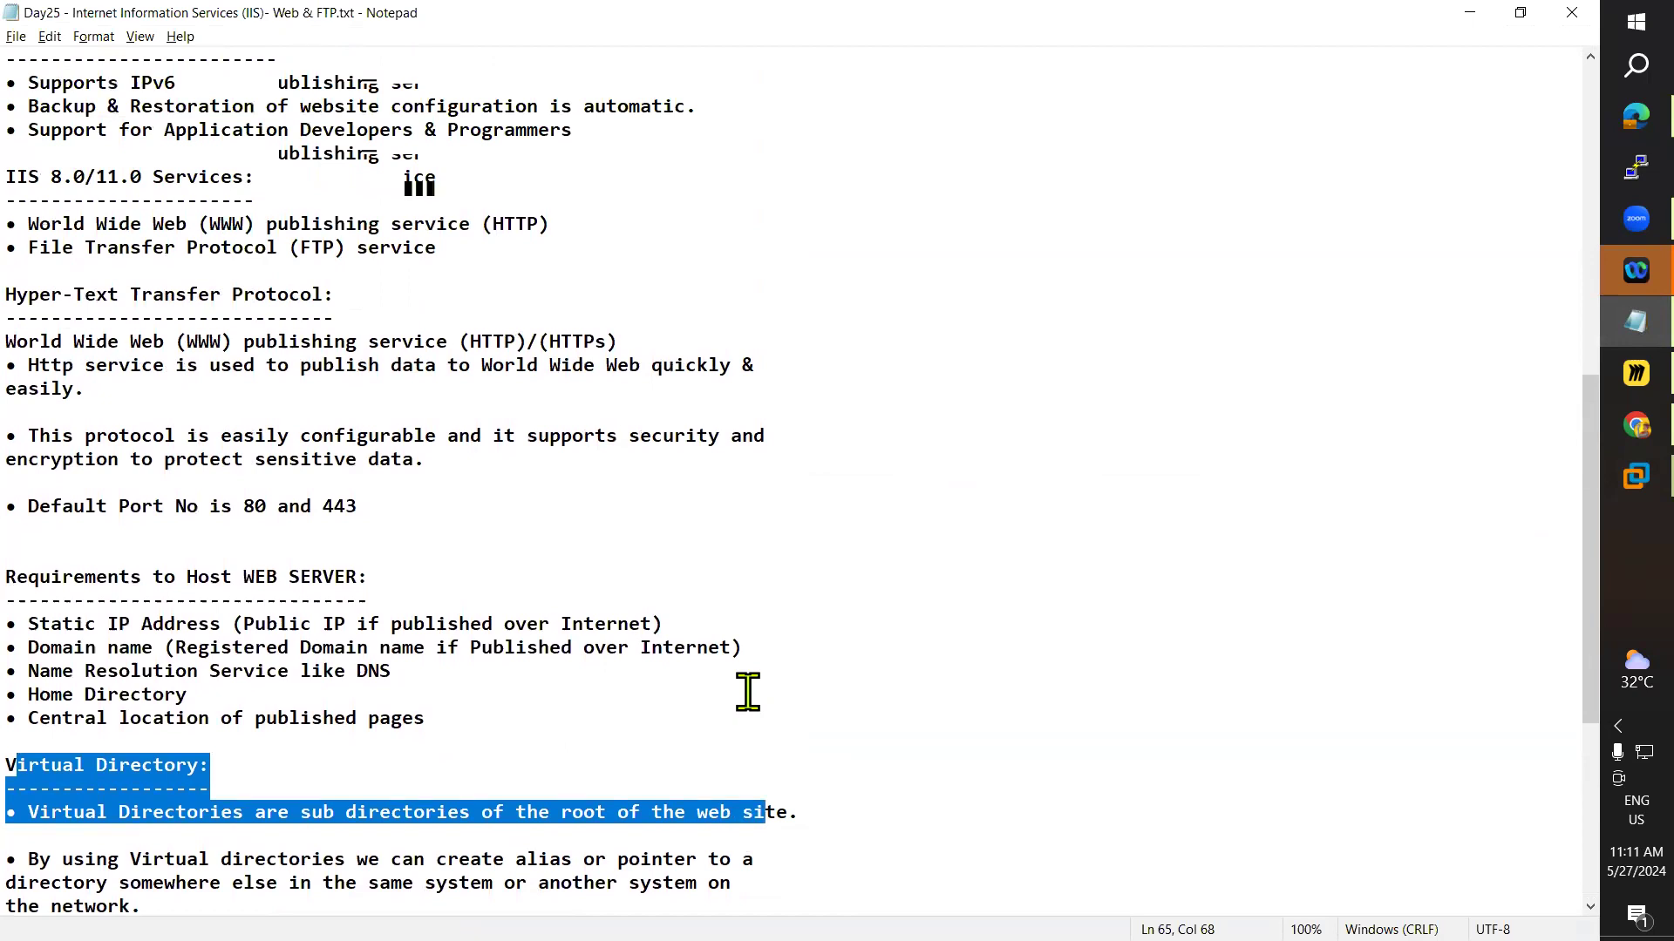
scroll(748, 692, "up", 1)
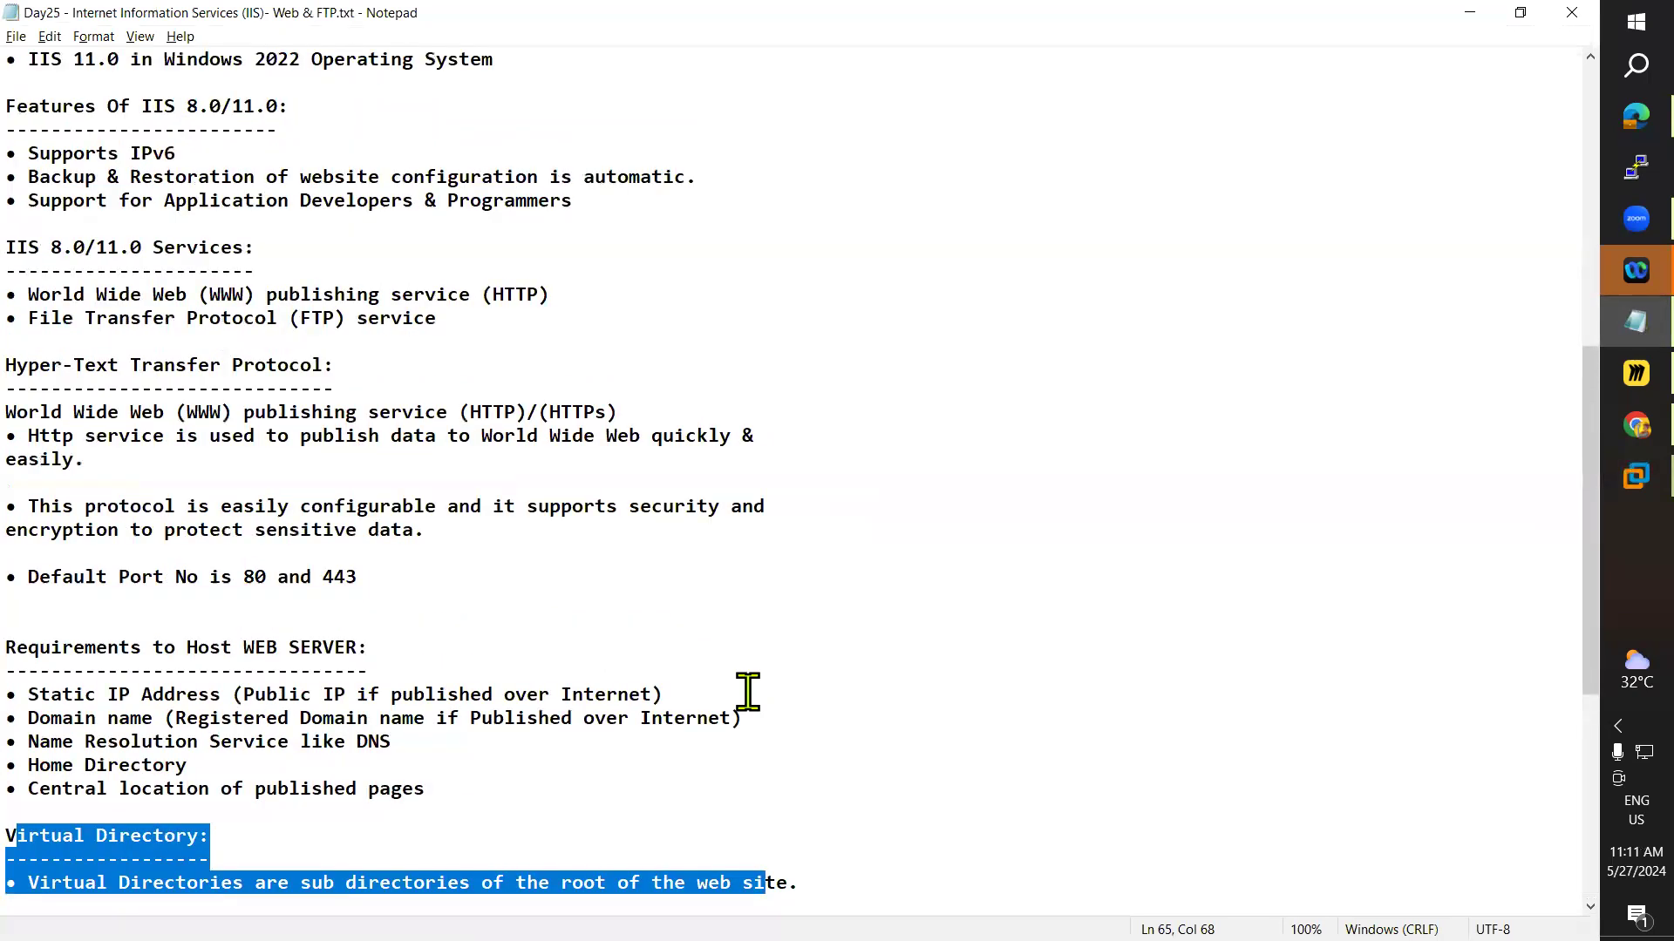
left_click_drag(471, 412, 525, 409)
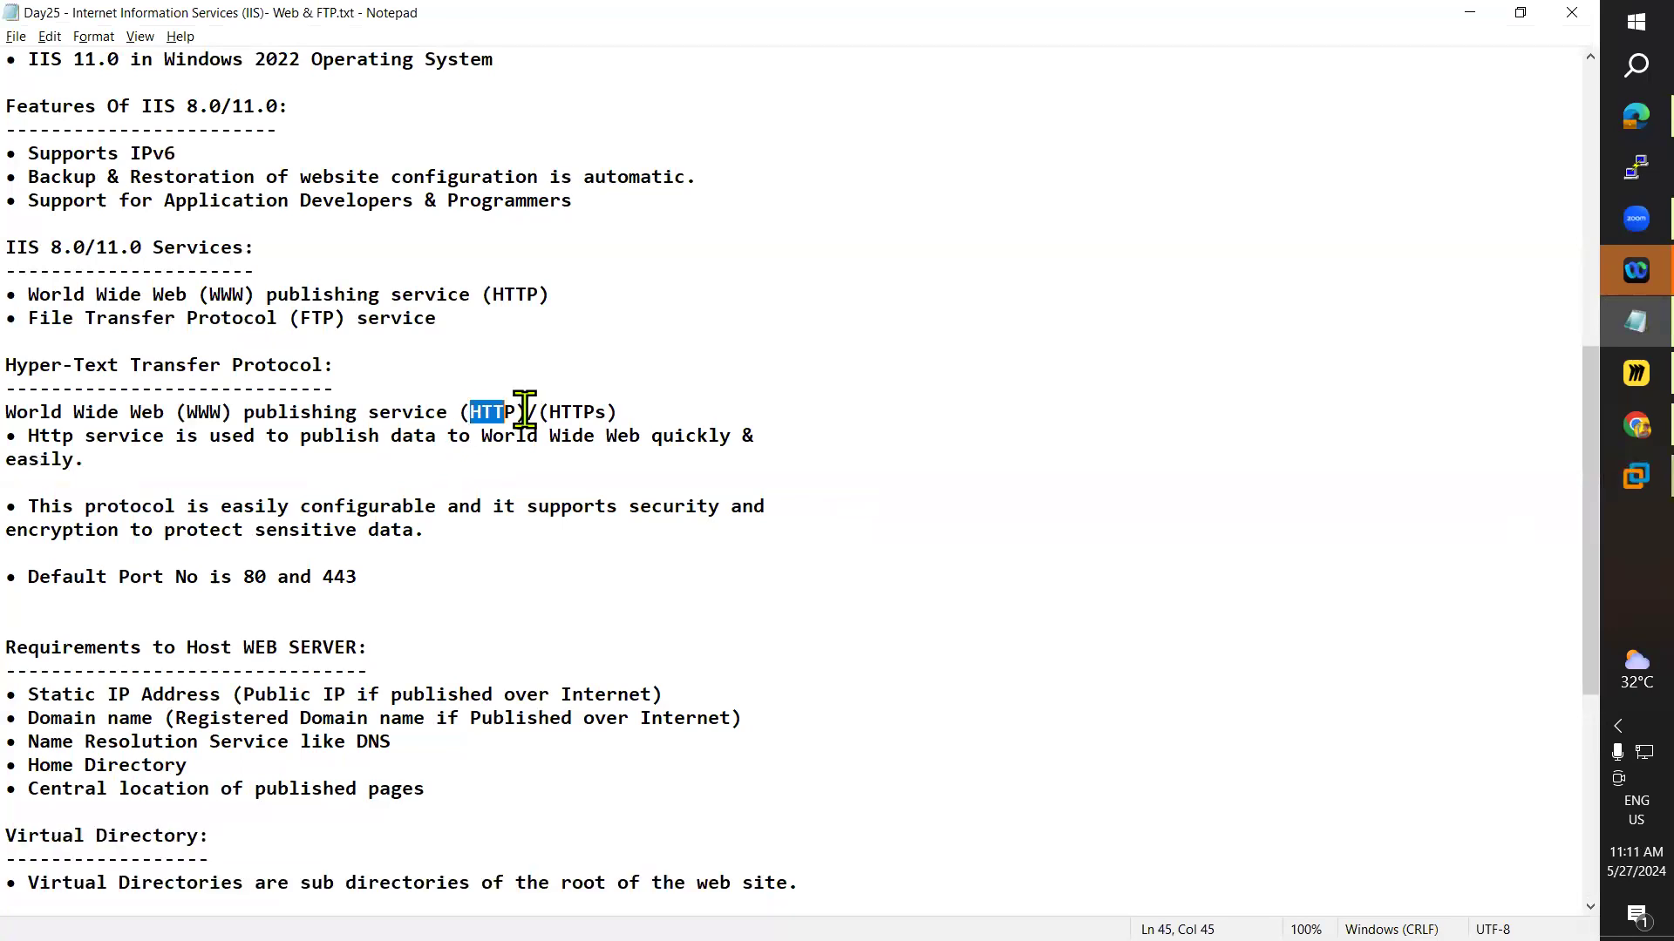
double_click(33, 362)
left_click(272, 346)
mouse_move(297, 354)
left_mouse_down()
mouse_move(314, 386)
mouse_move(324, 369)
left_mouse_up()
scroll(400, 626, "up", 3)
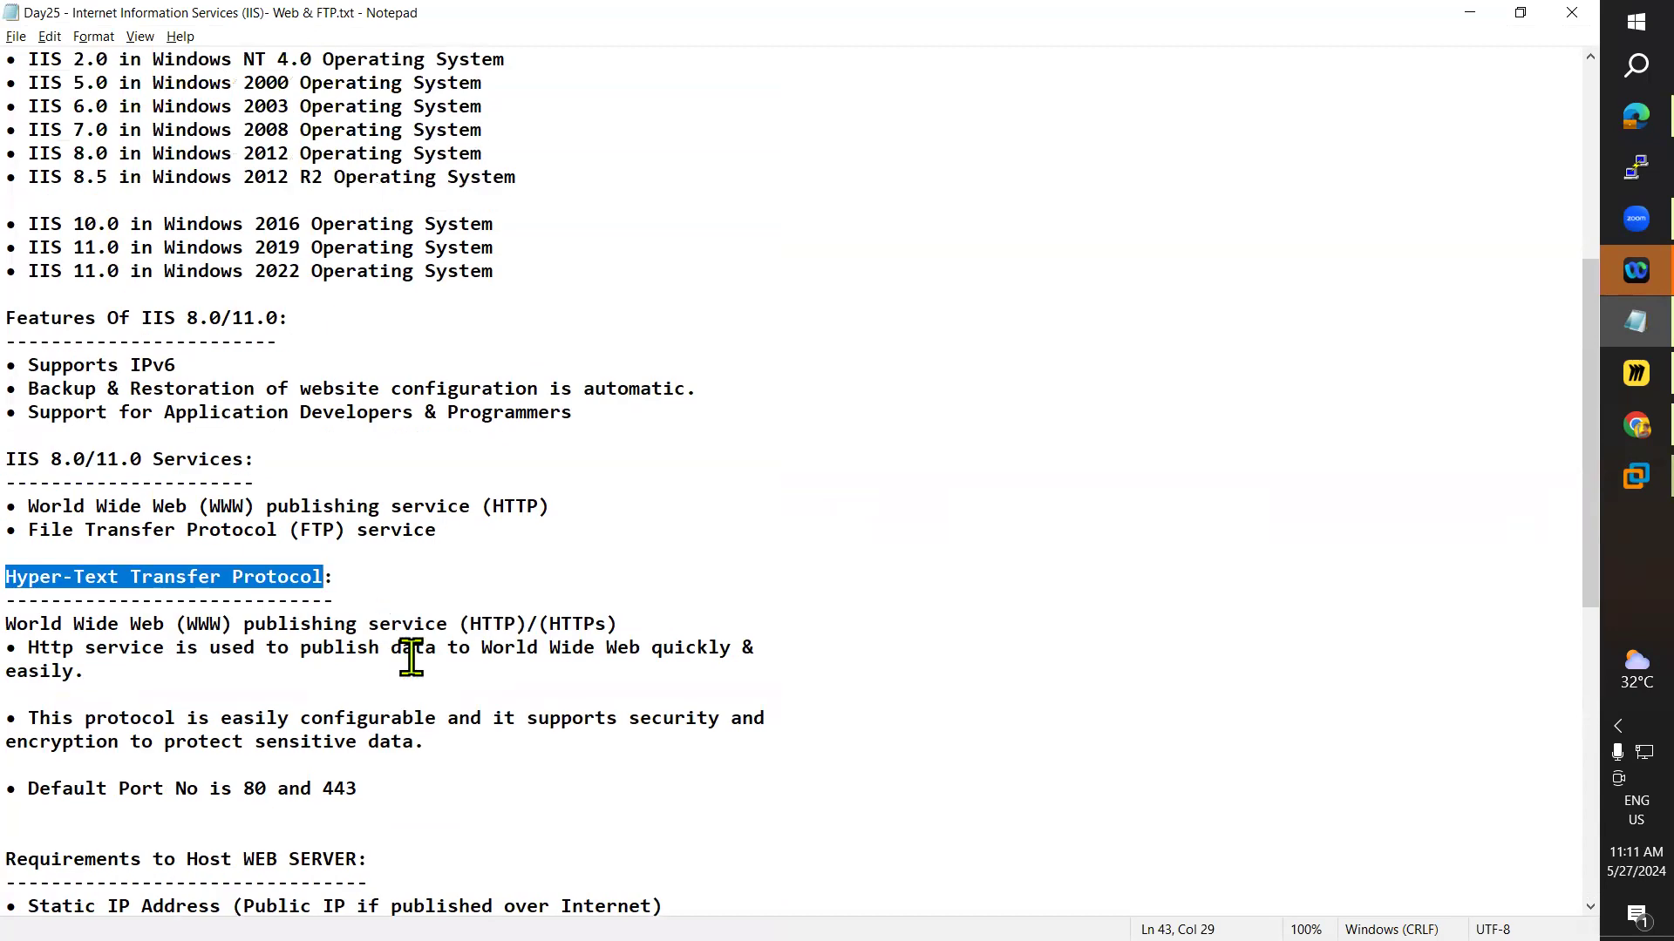
scroll(412, 658, "up", 4)
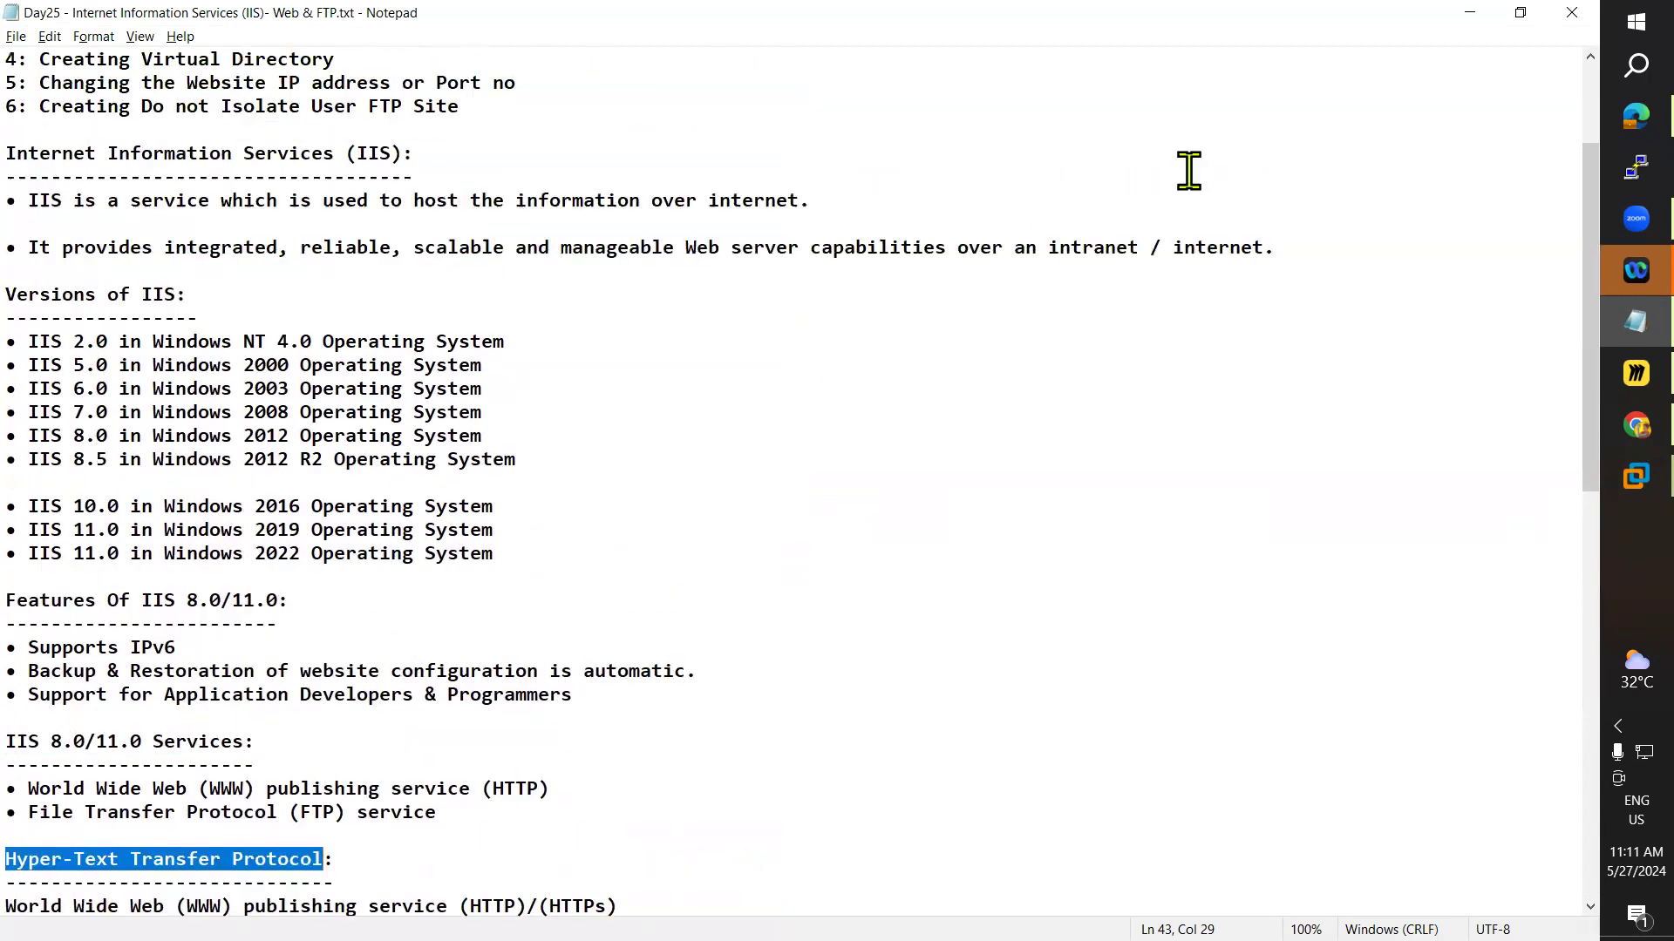
- Check the IIS installation progress in the virtual machine, and examine the versions list for Windows 2012 R2 through 2022 in the notes
left_click(1471, 15)
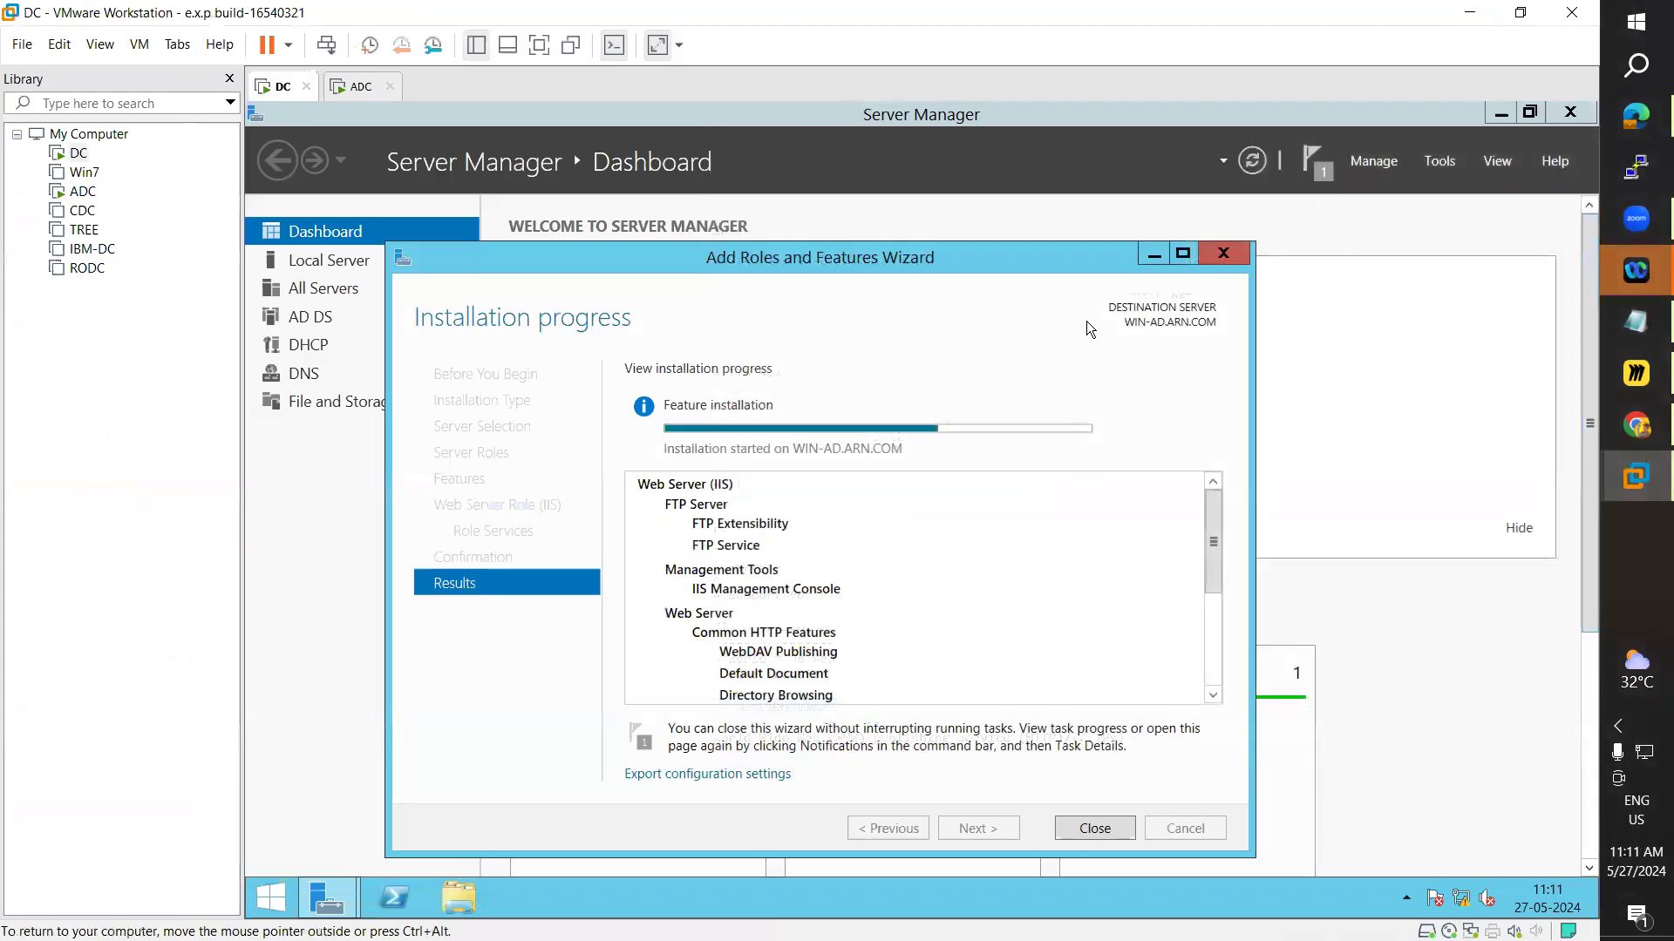
left_click_drag(1062, 254, 1099, 228)
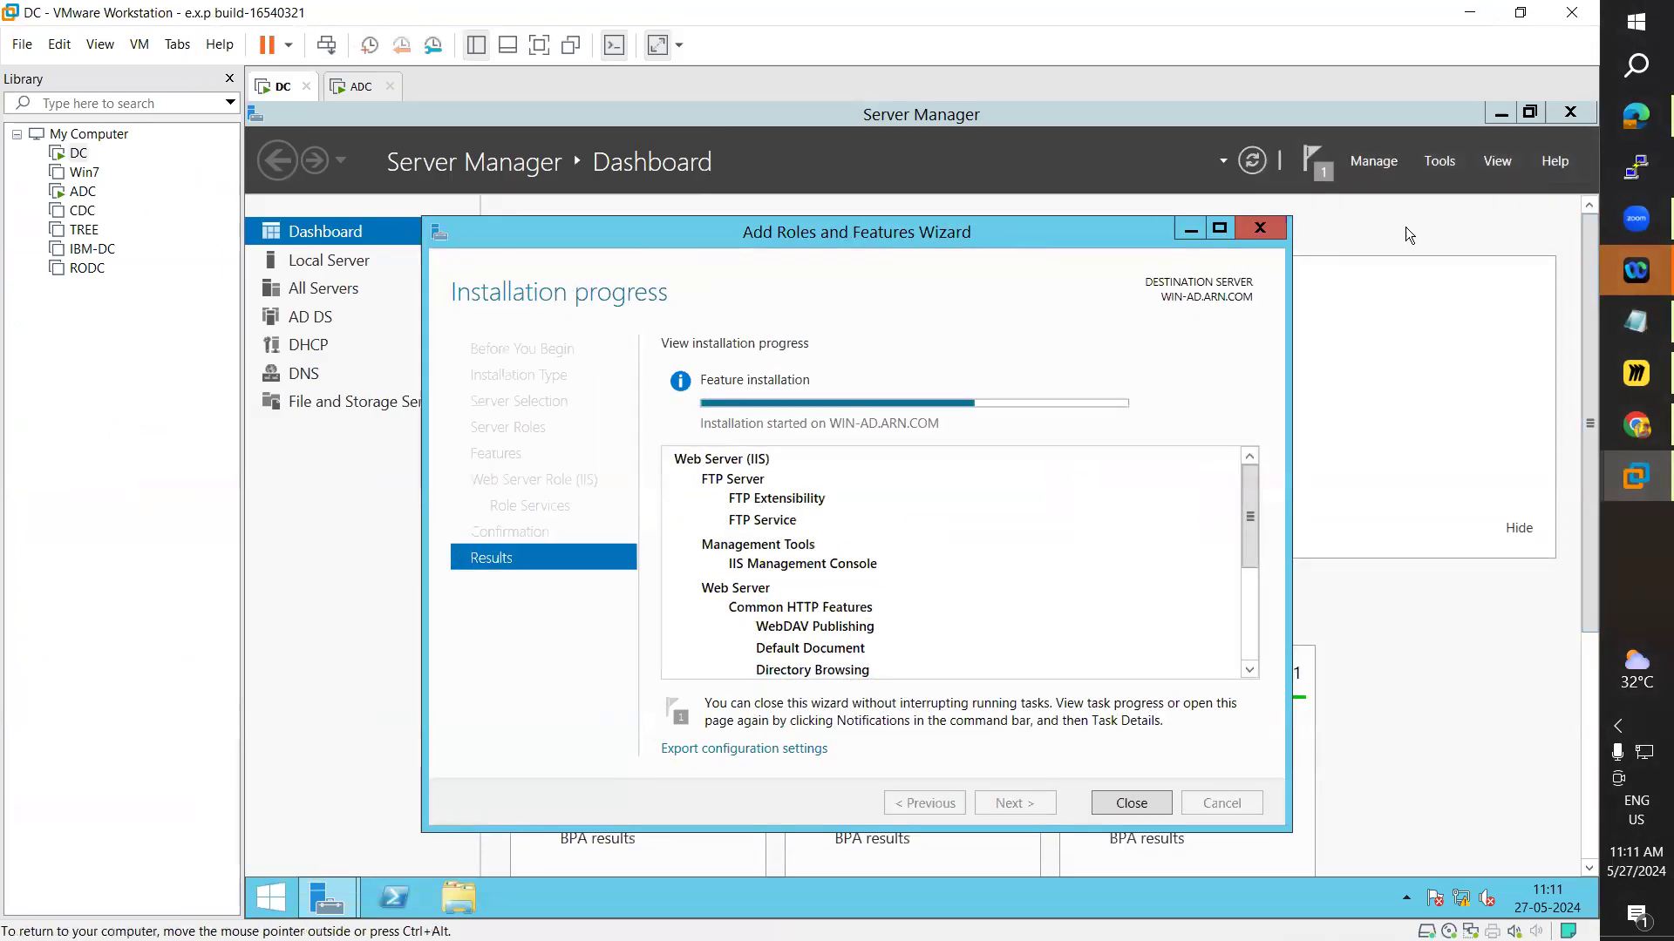
left_click(1634, 323)
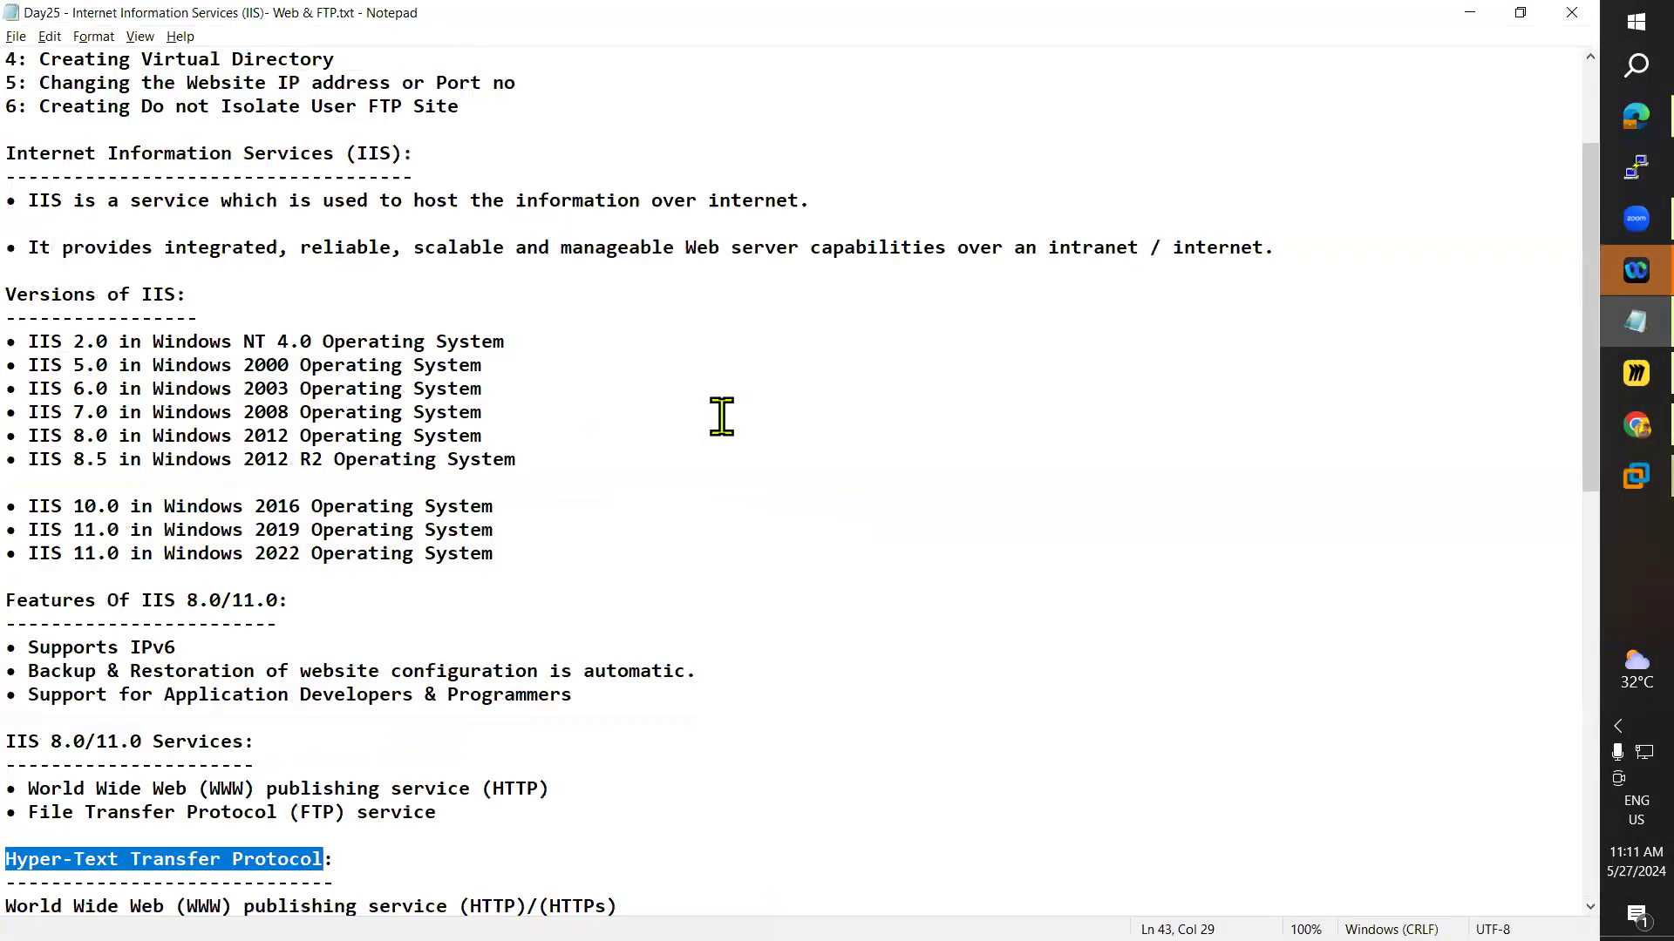
left_click_drag(210, 460, 288, 460)
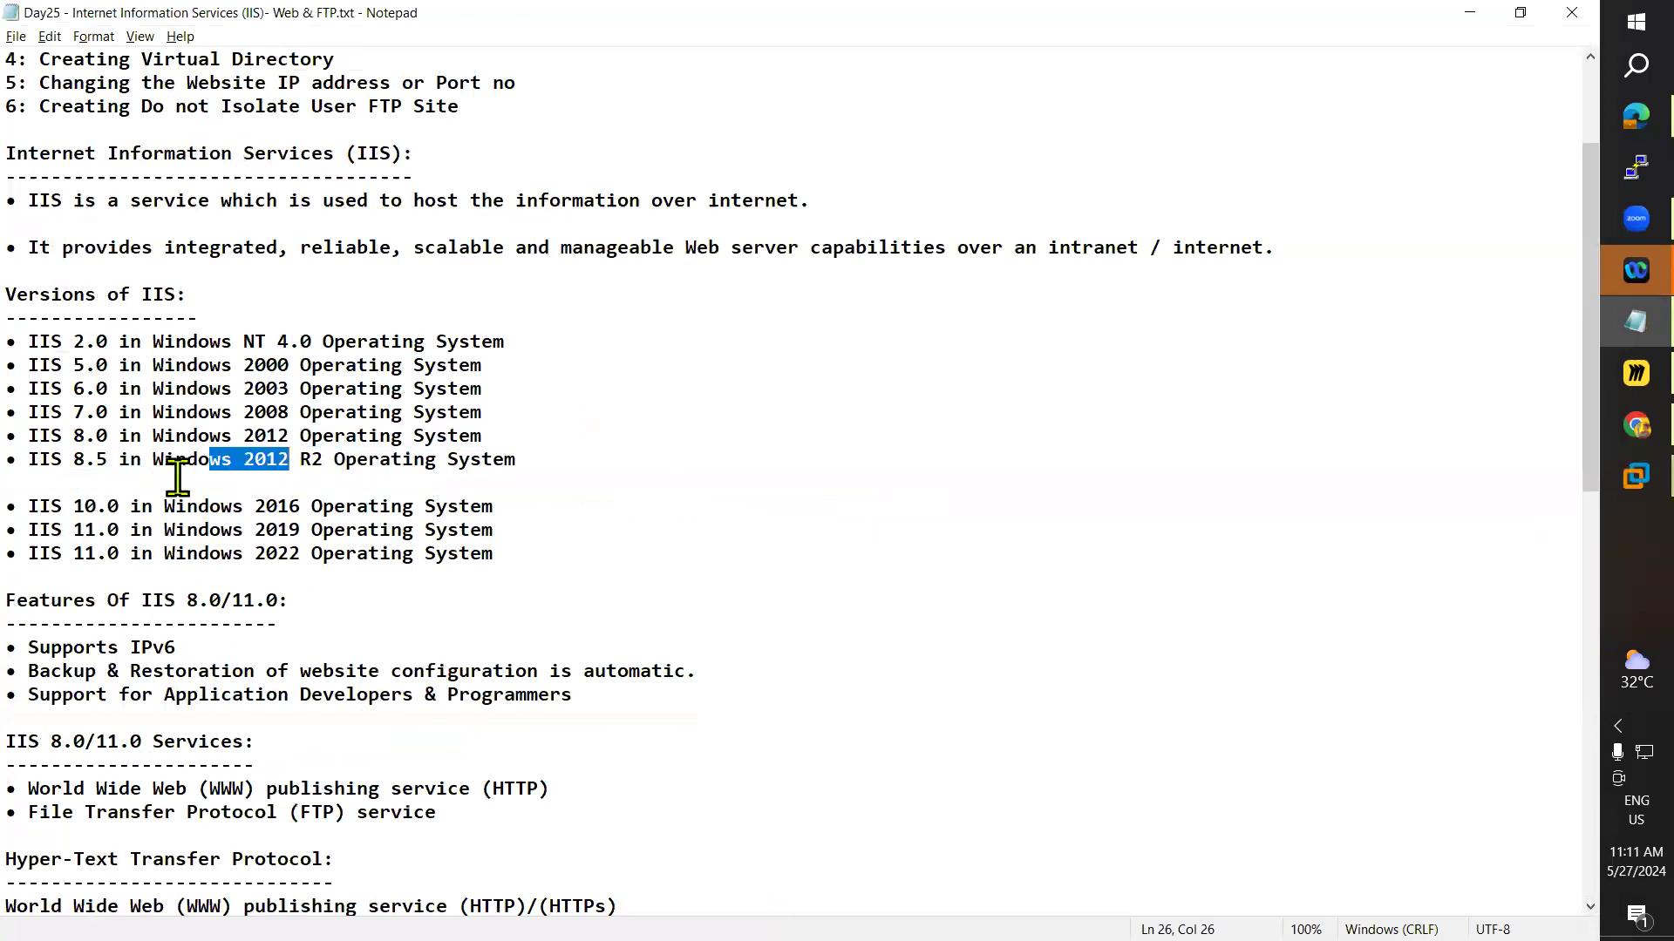
left_click_drag(80, 460, 286, 462)
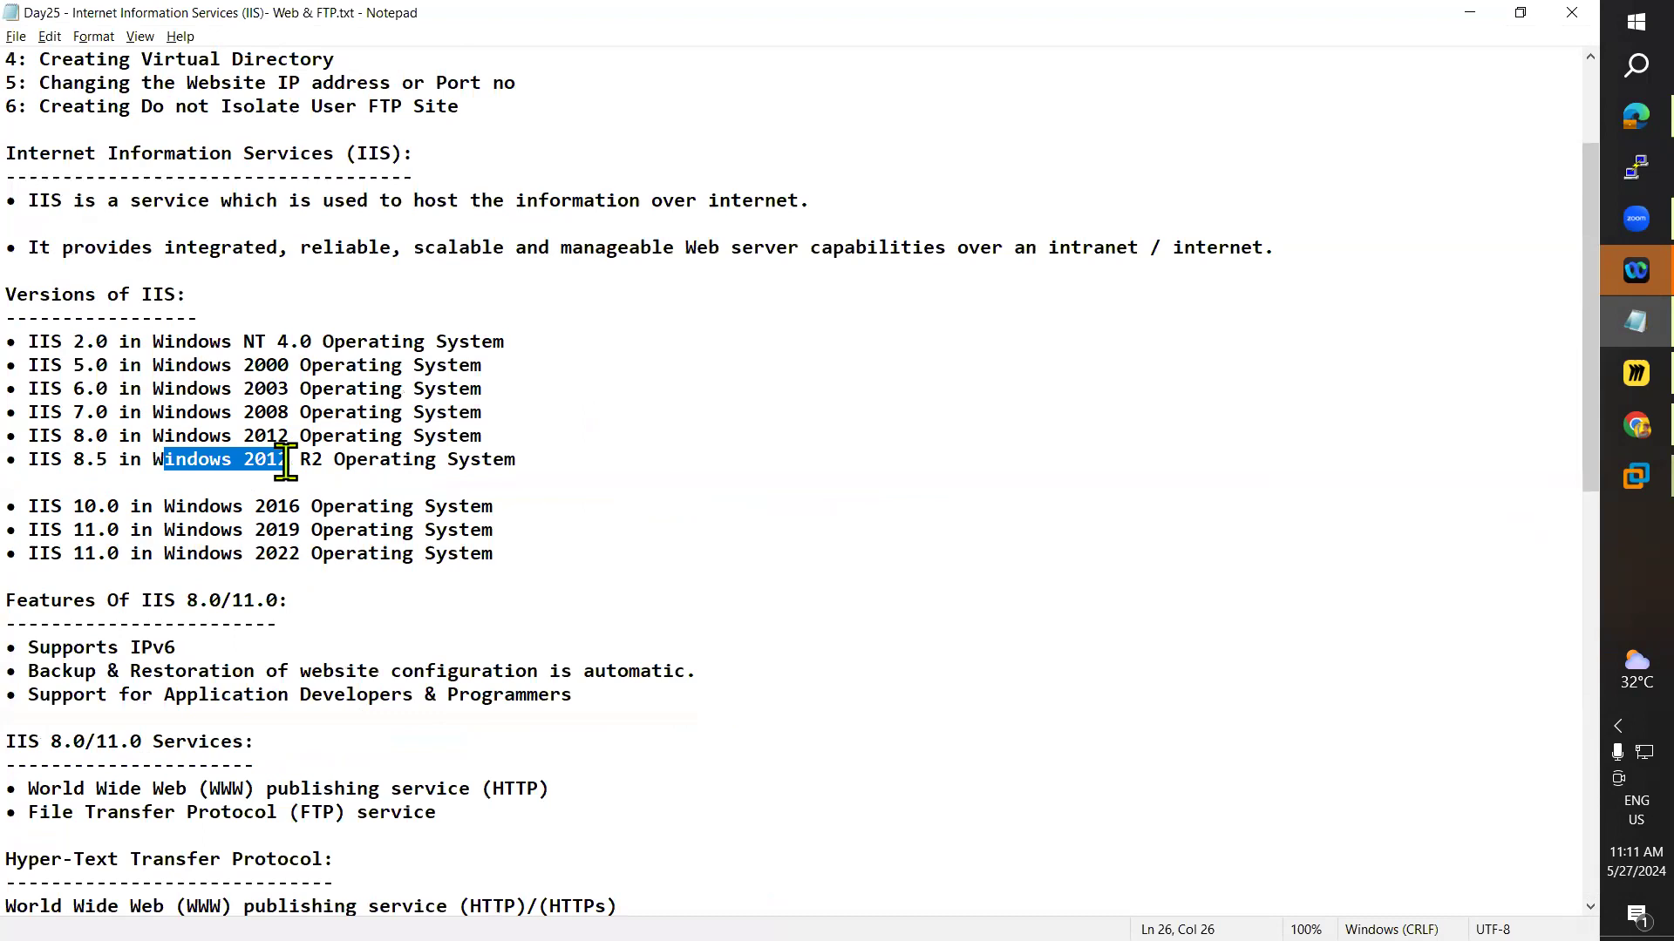
left_click_drag(175, 507, 300, 505)
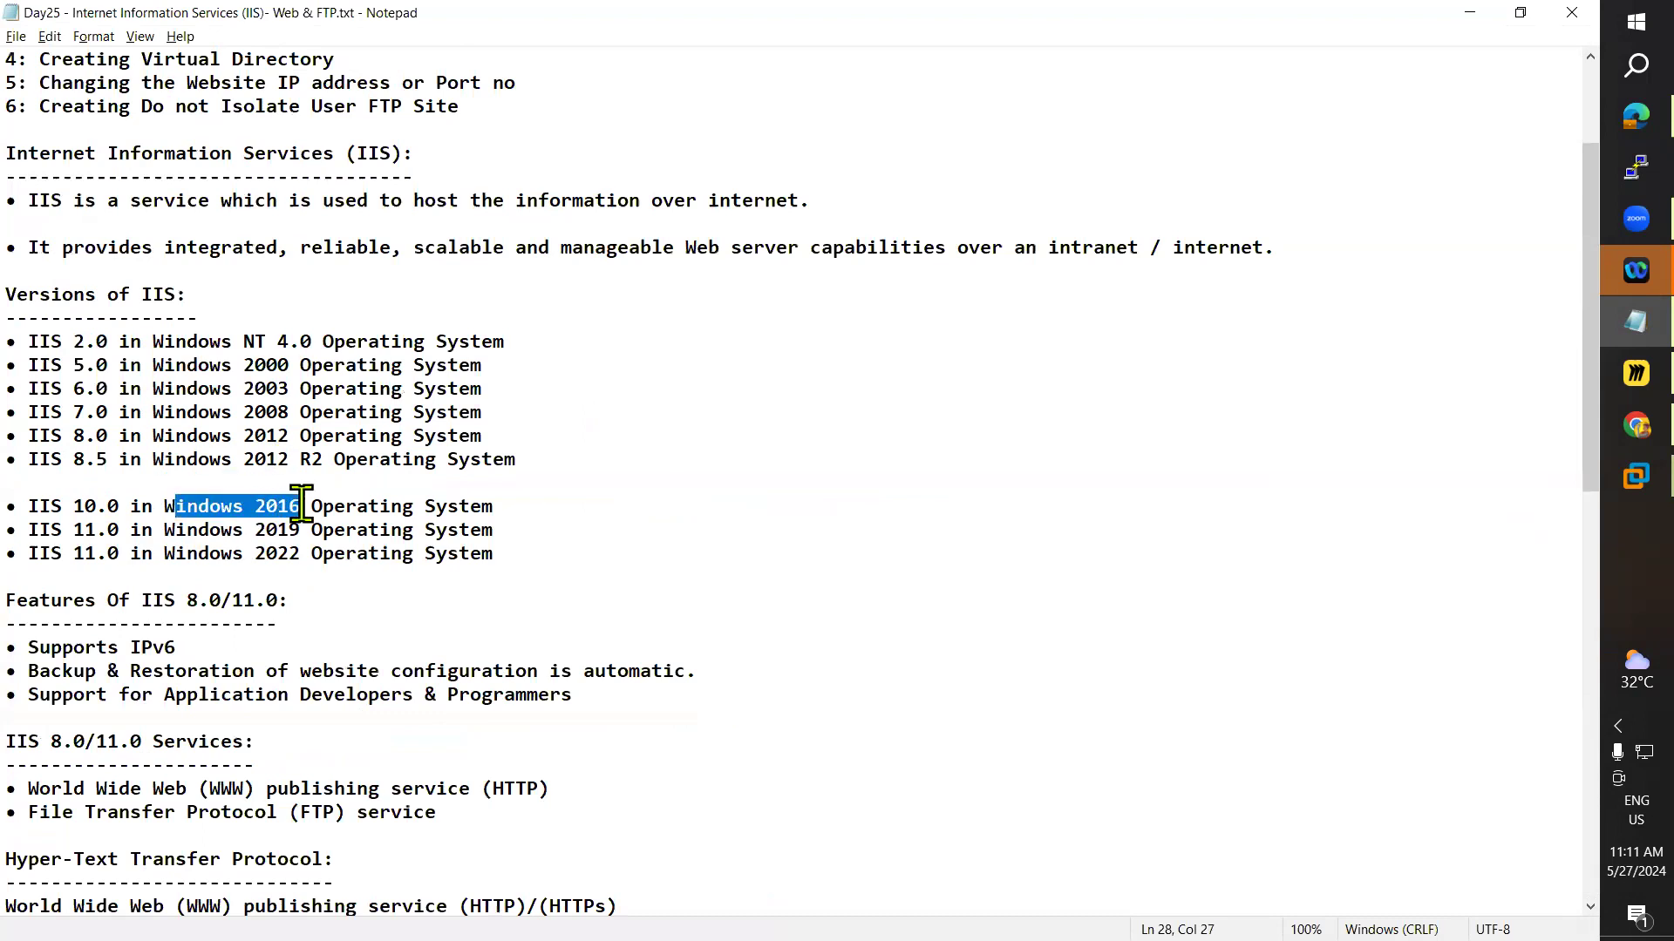
left_click_drag(62, 507, 288, 529)
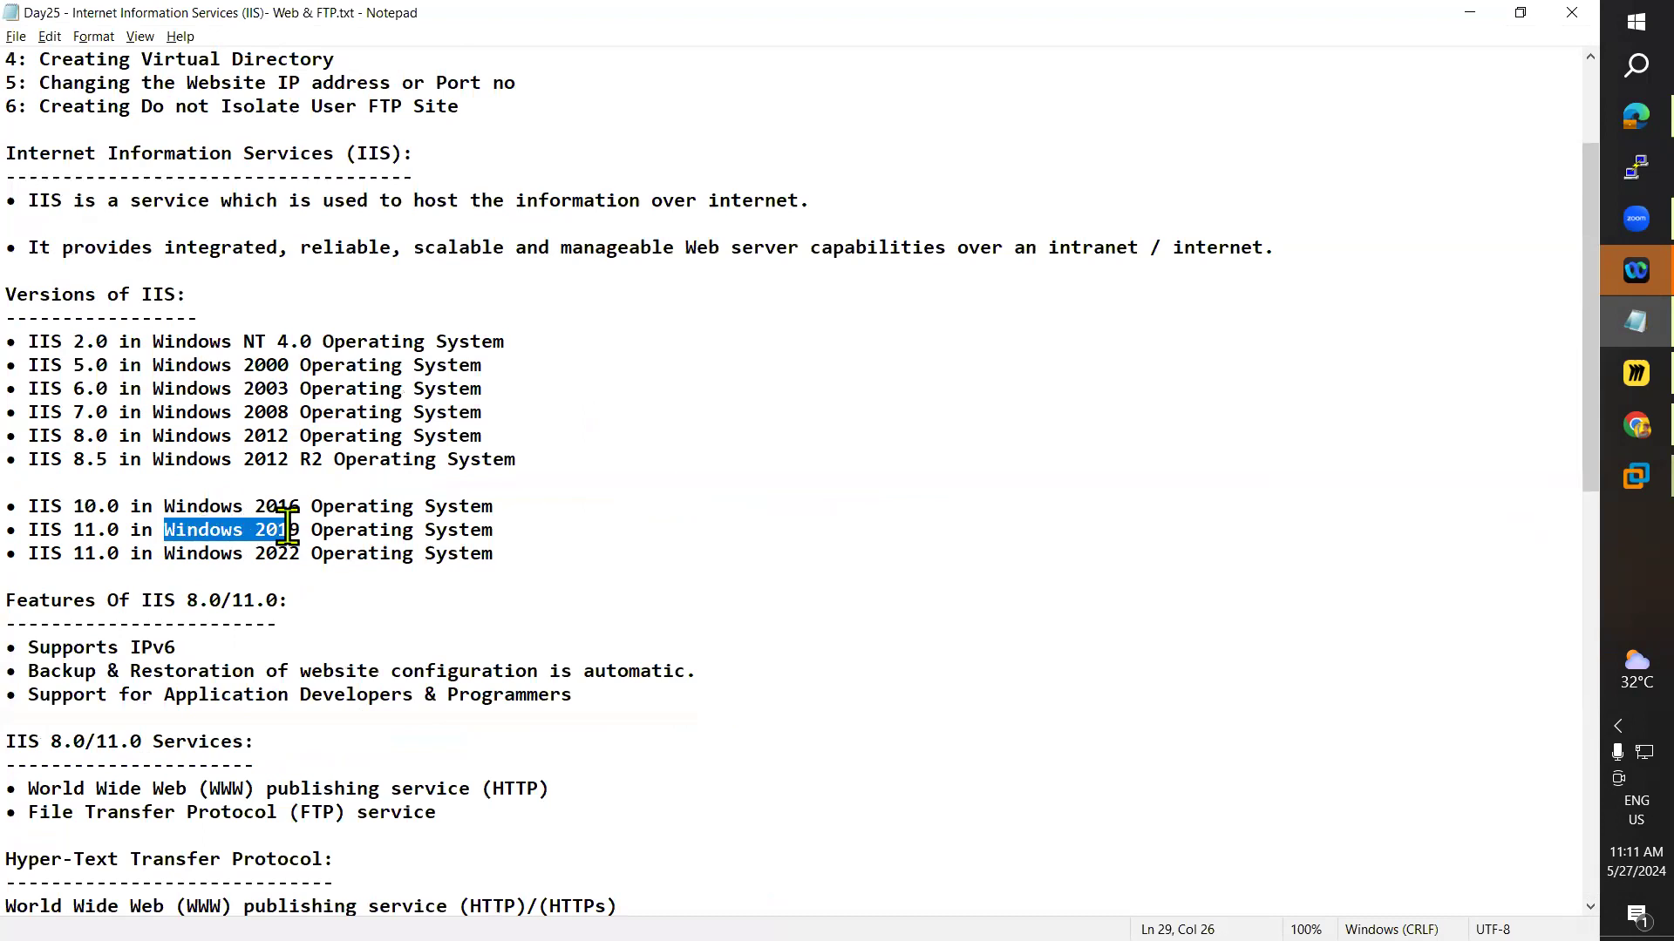
left_click_drag(74, 529, 306, 554)
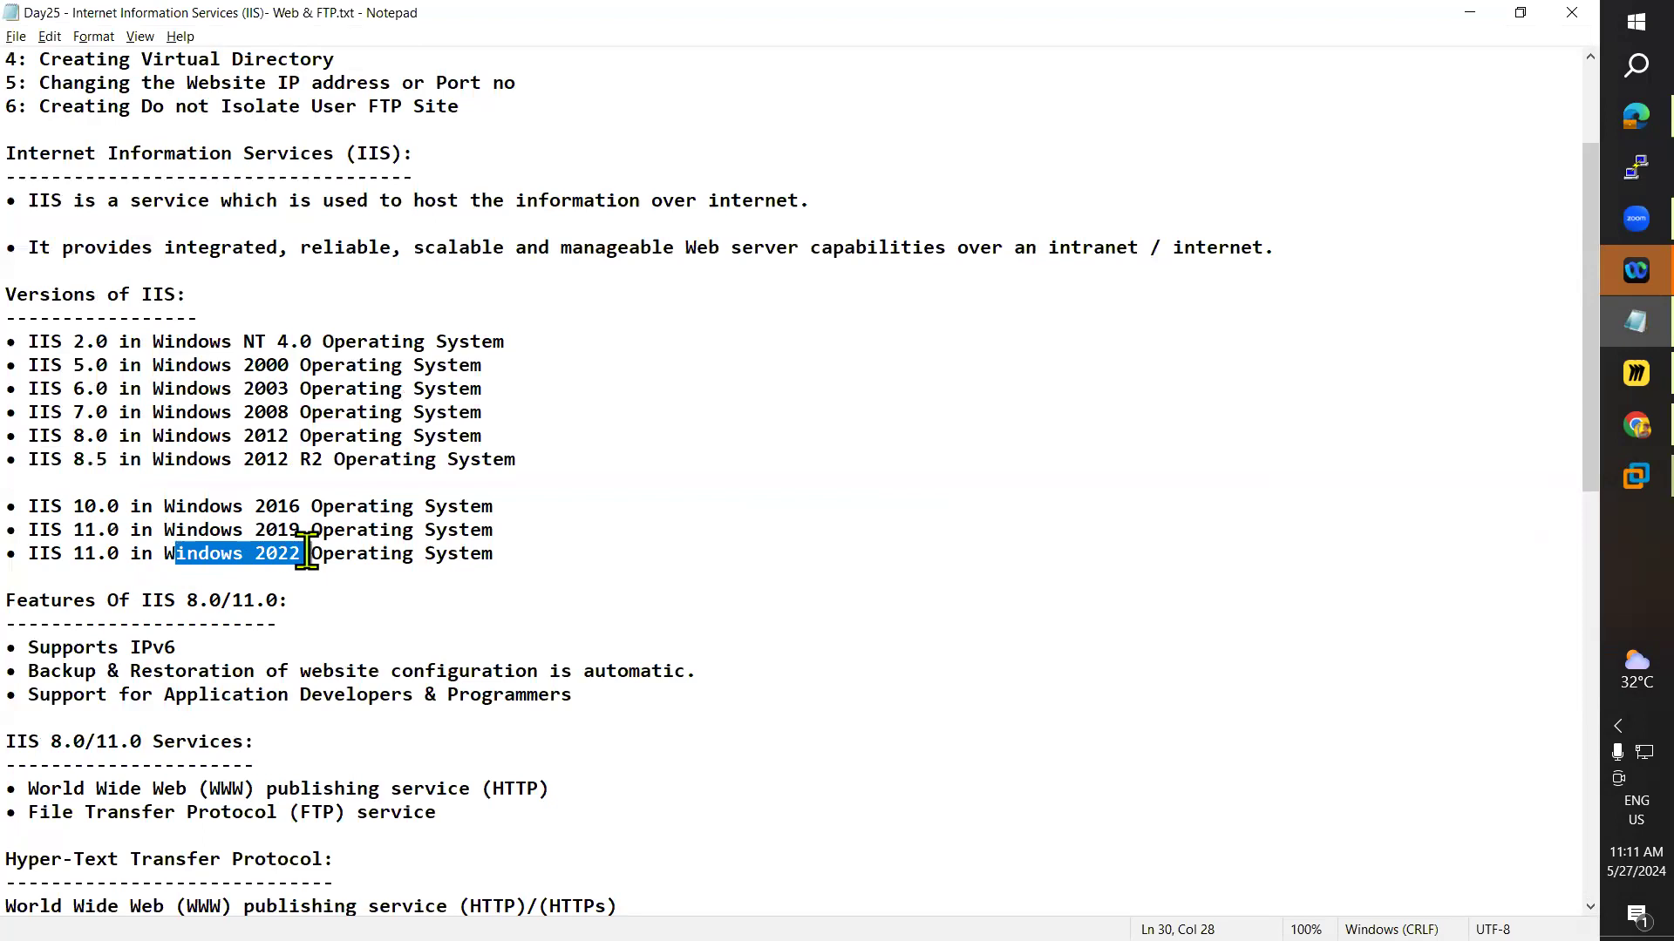
left_click_drag(84, 554, 121, 555)
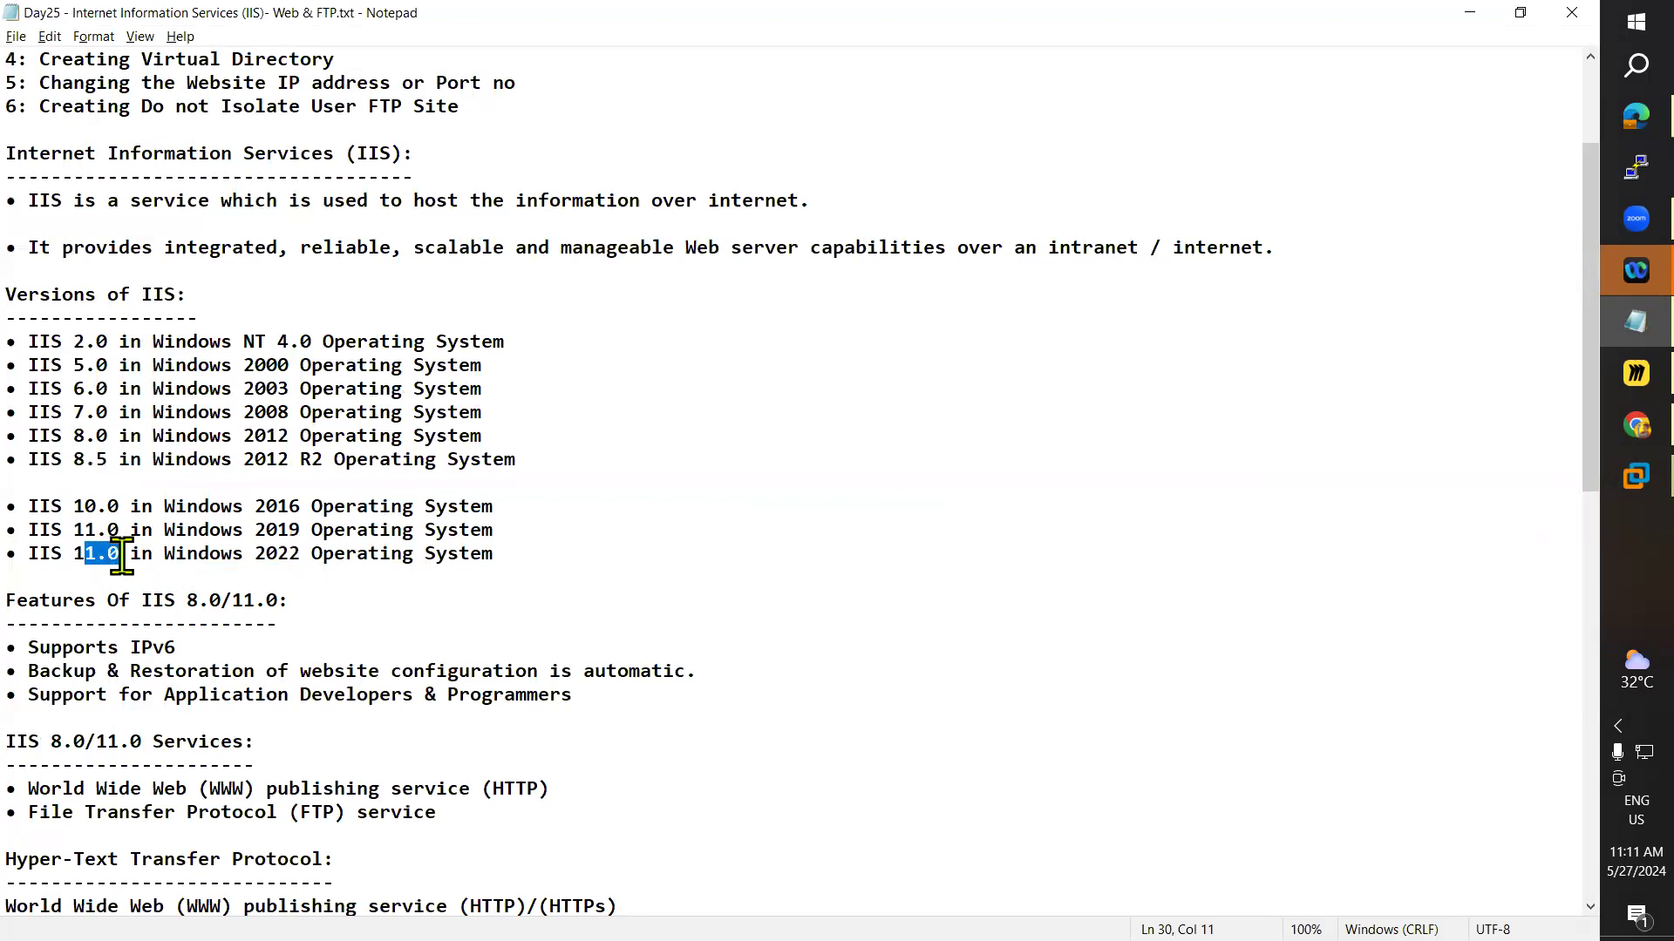
- Check the installation progress again and examine the default port numbers under Hyper-Text Transfer Protocol in the notes
left_click(1472, 14)
left_click_drag(1032, 233, 1088, 220)
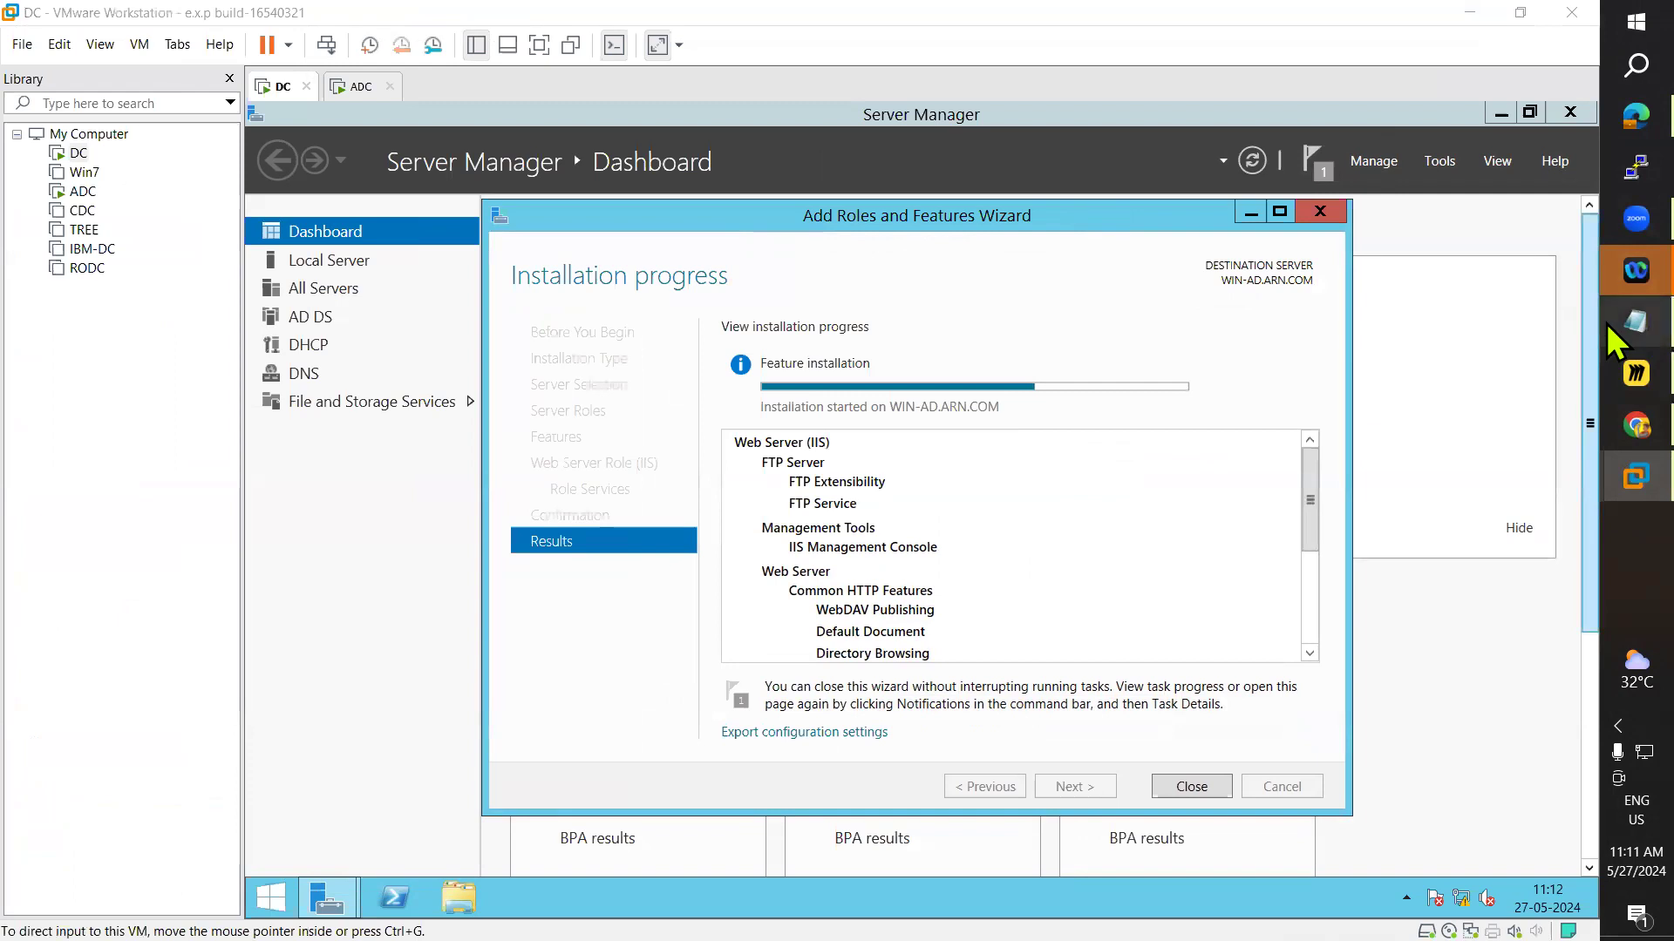
left_click(1631, 323)
scroll(527, 469, "down", 6)
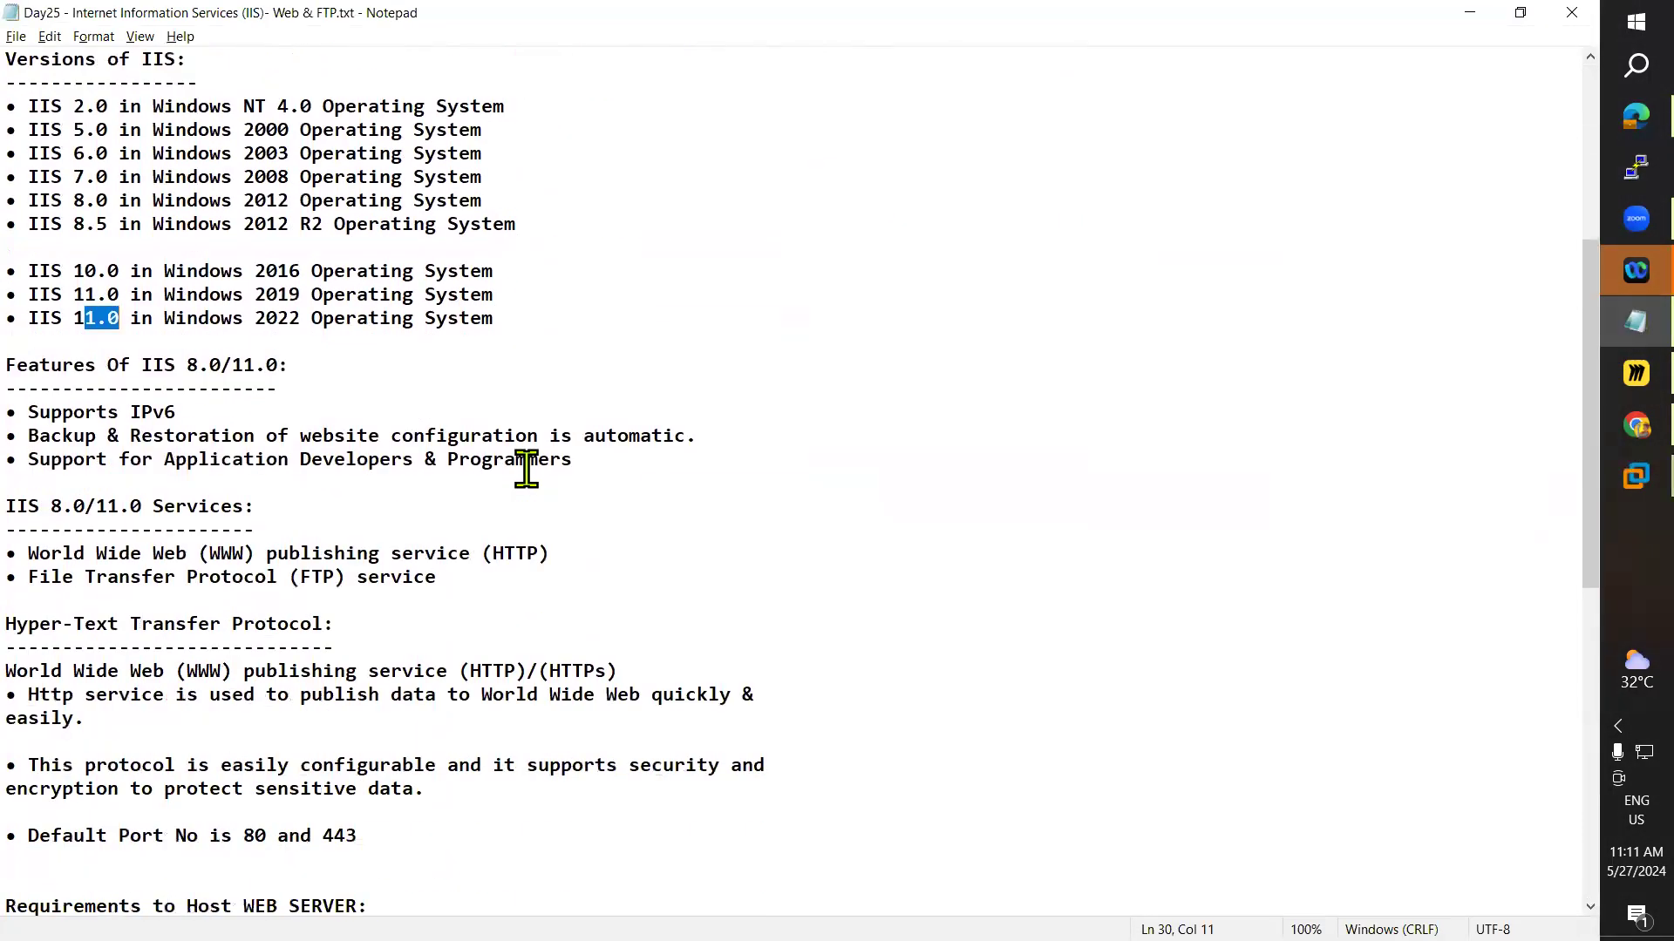
scroll(526, 469, "down", 4)
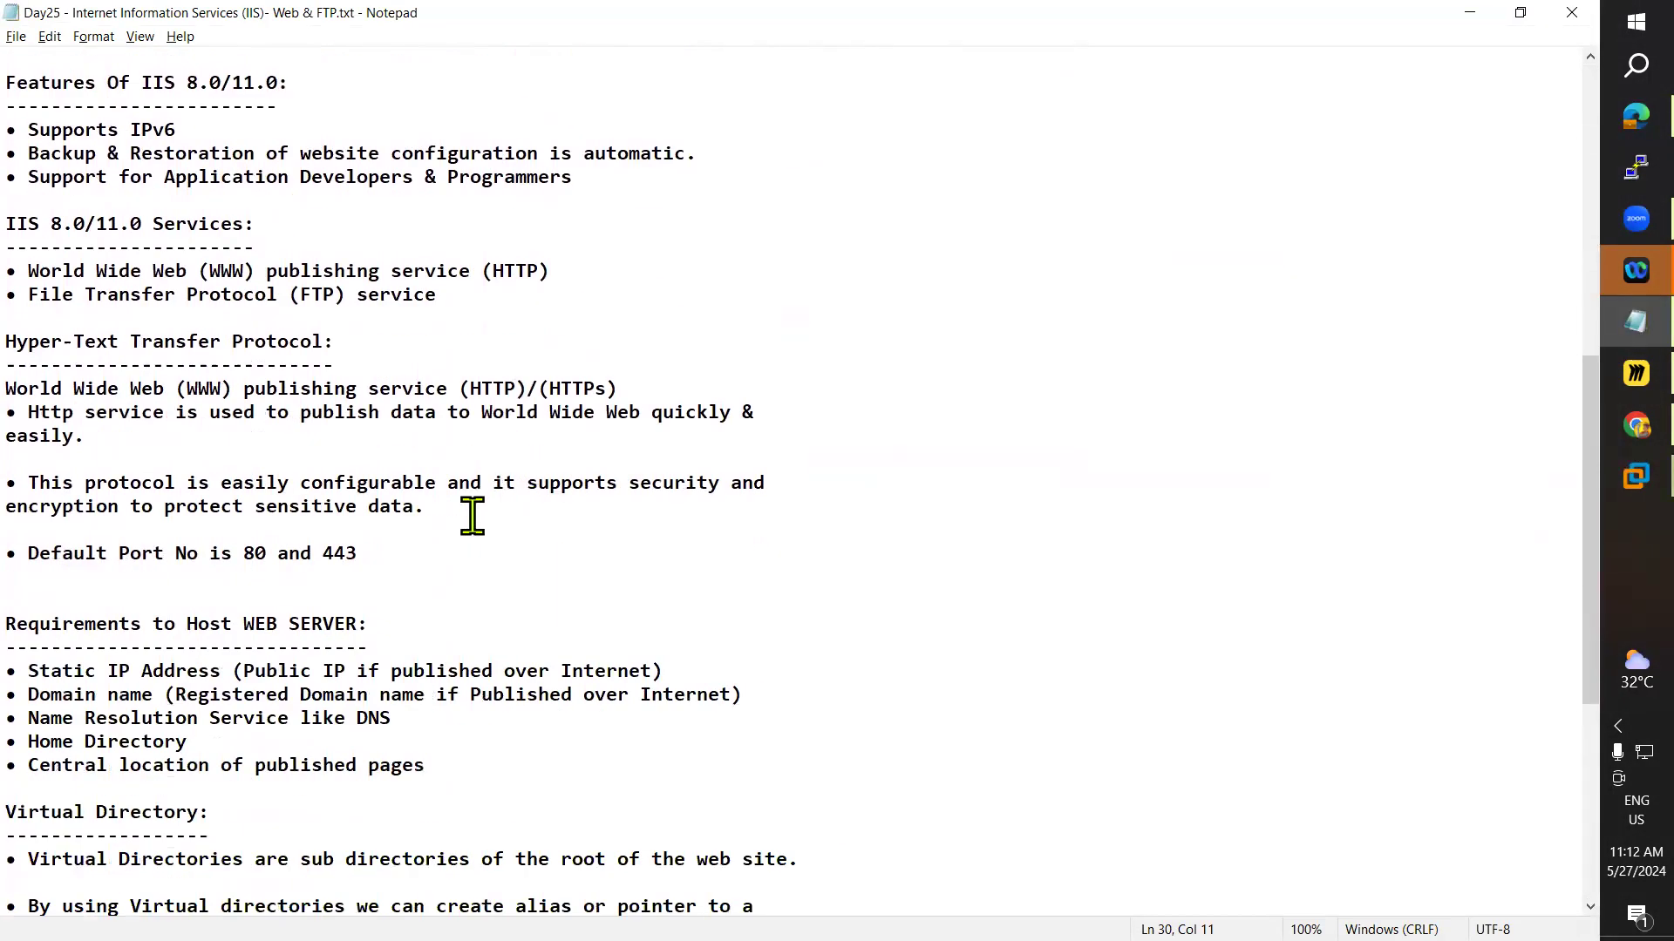
double_click(252, 551)
double_click(340, 552)
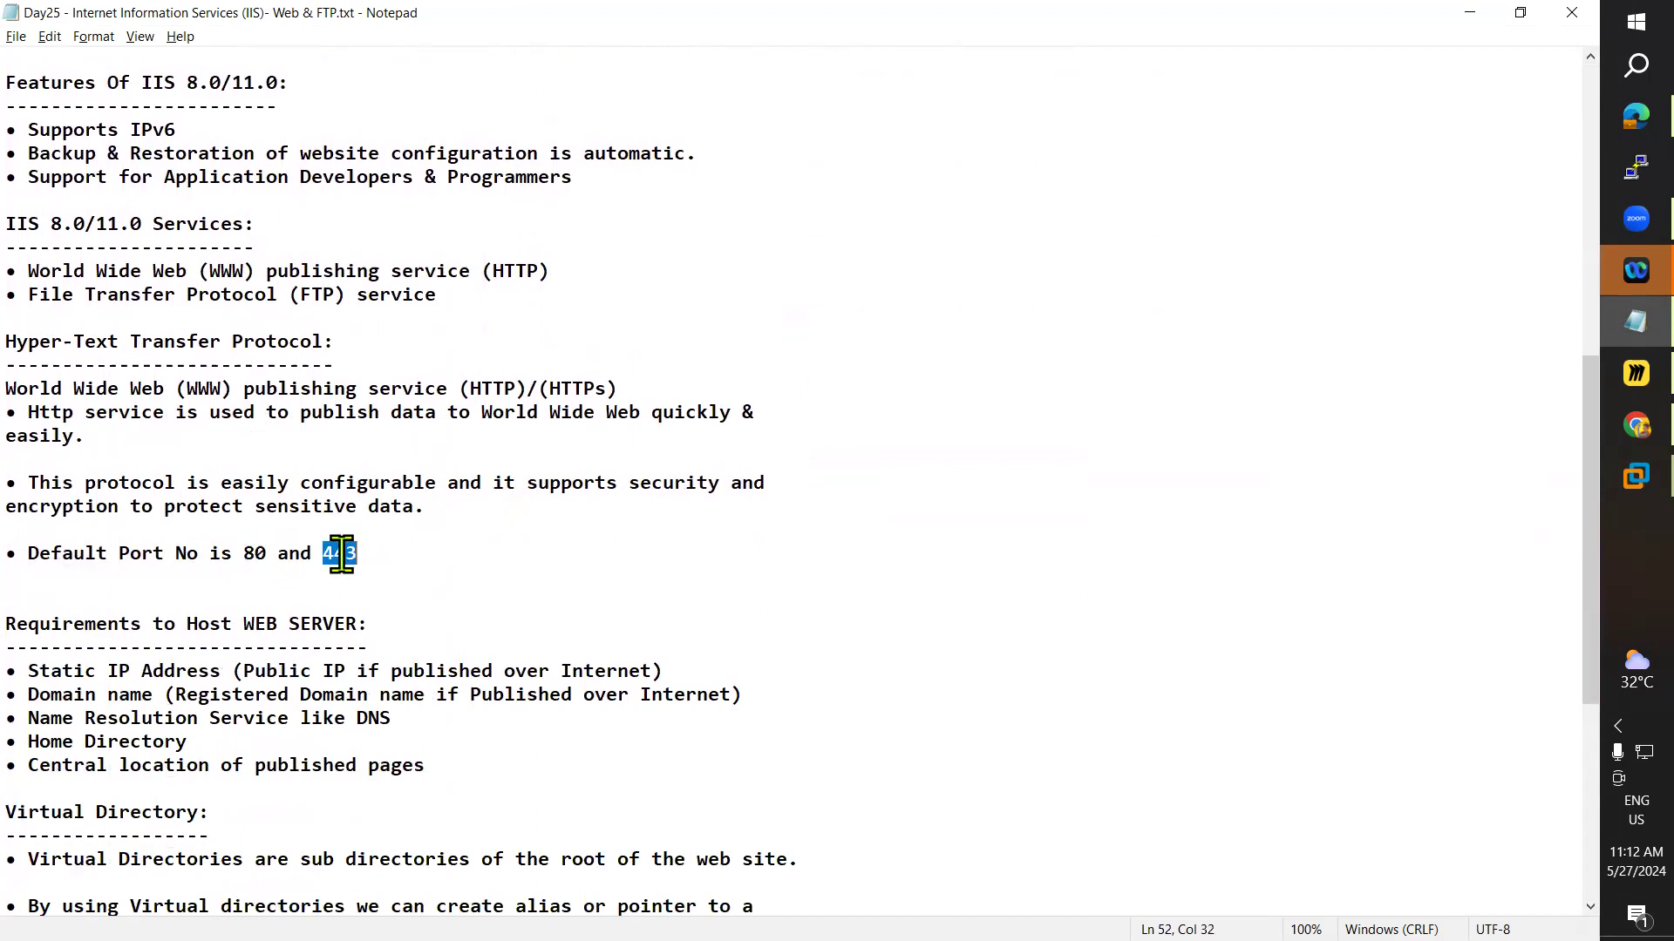
- Look at the Google page in Chrome, reread the default port line in the notes, and recheck the installation progress in VMware
left_click(1472, 14)
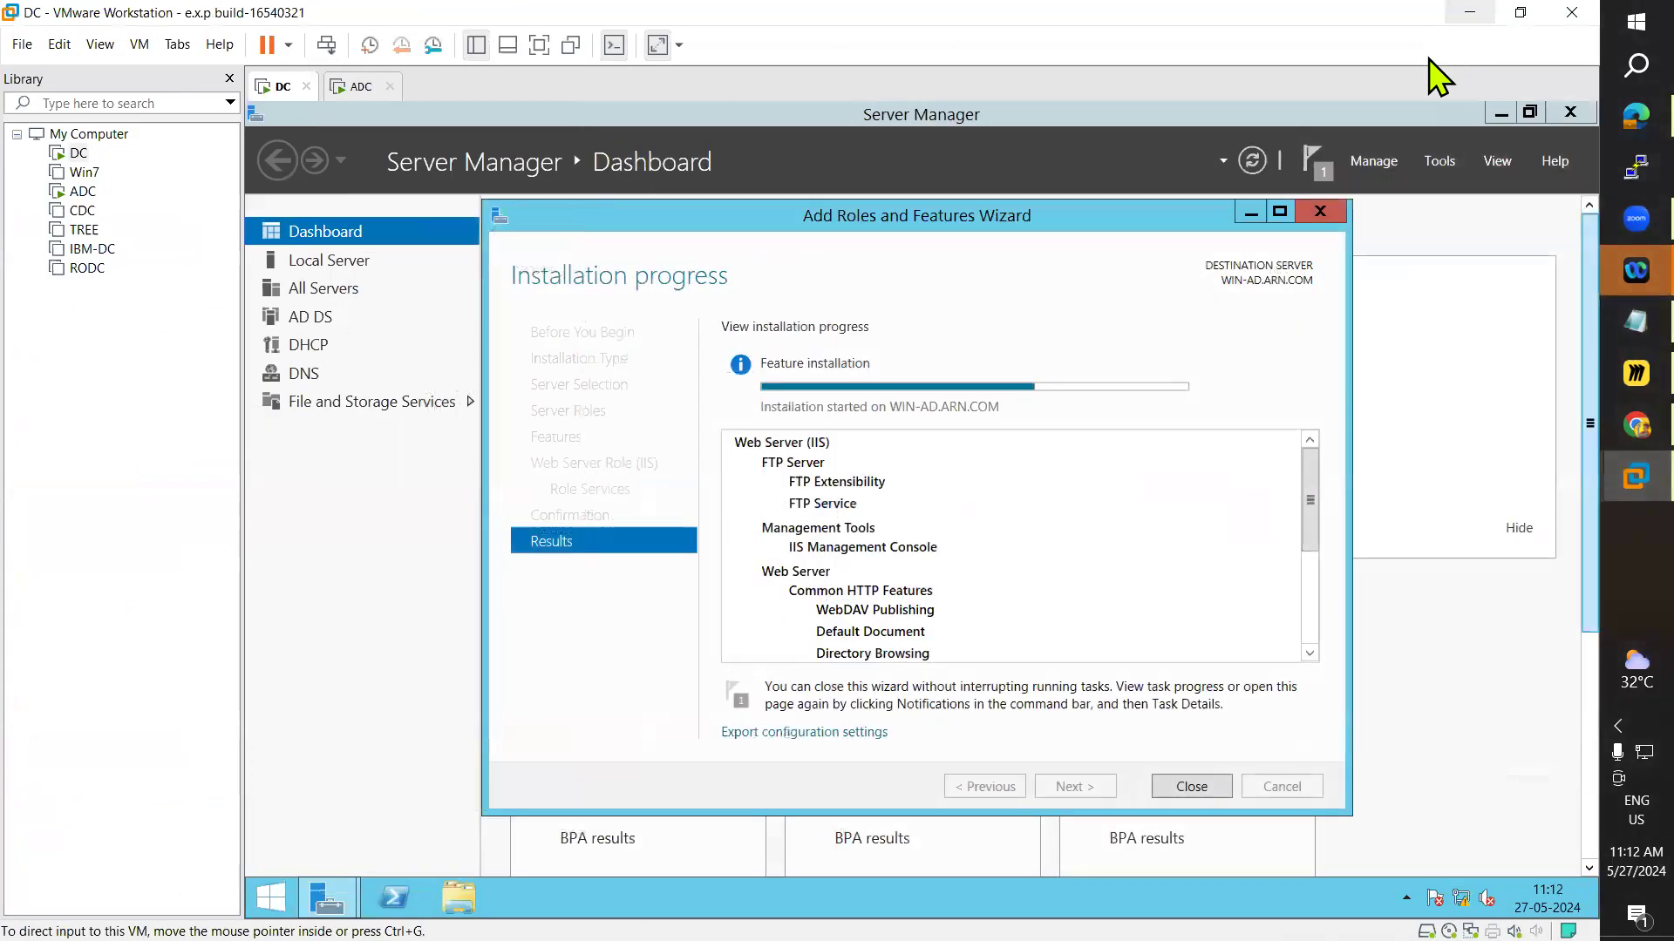
left_click(1610, 432)
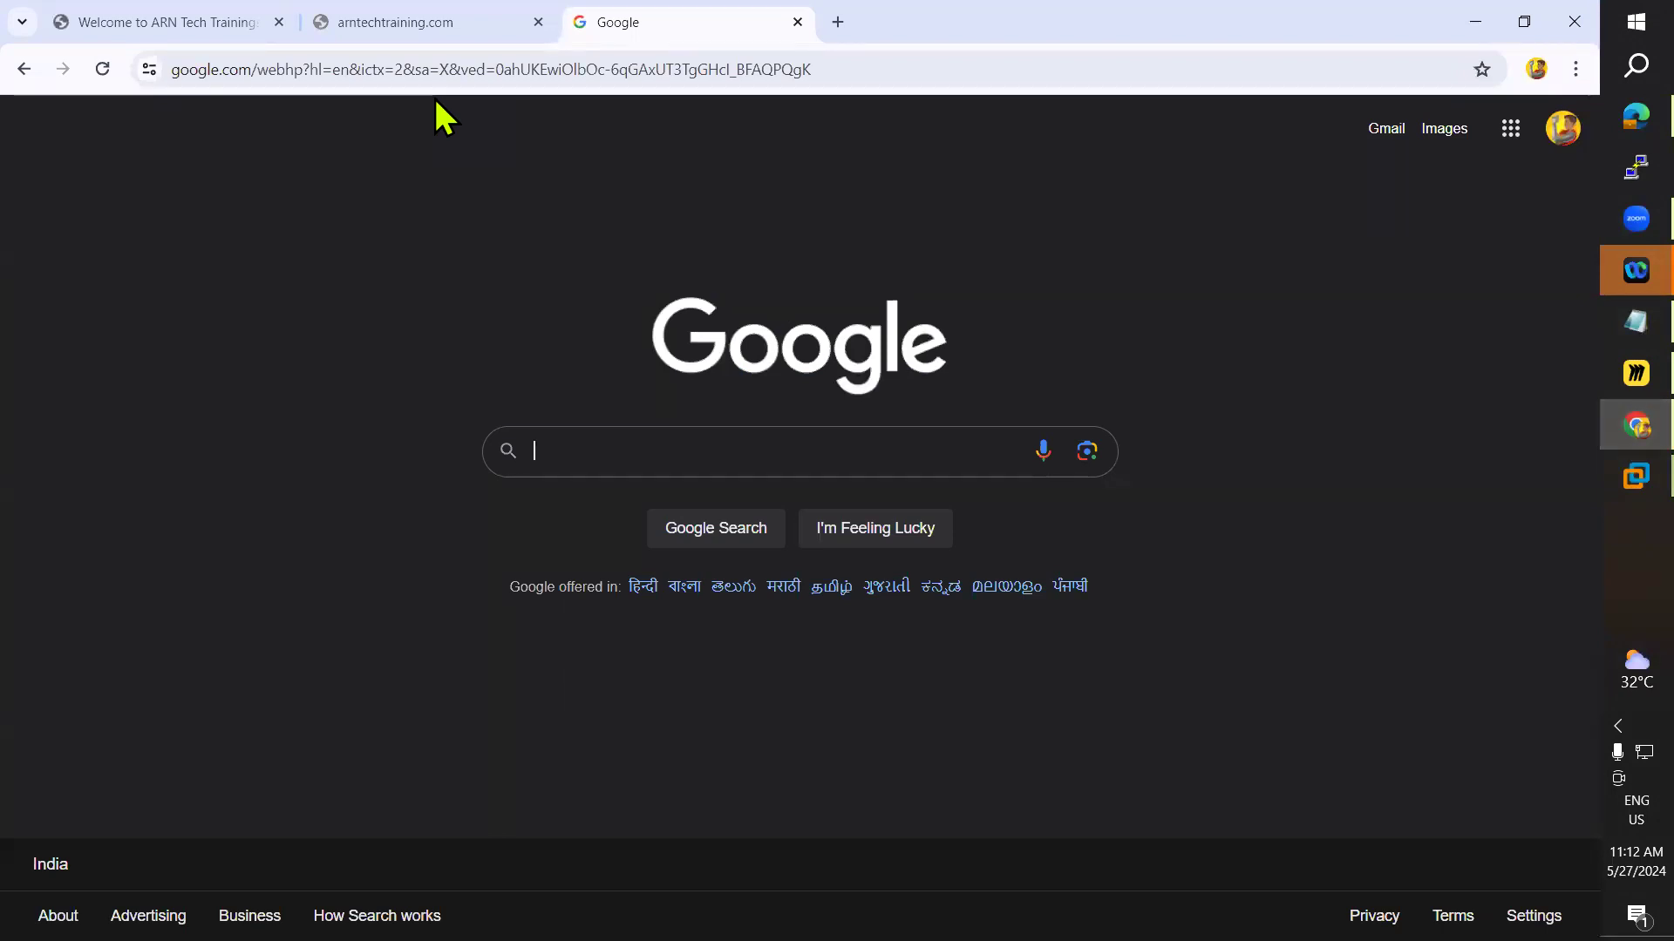
left_click(1607, 312)
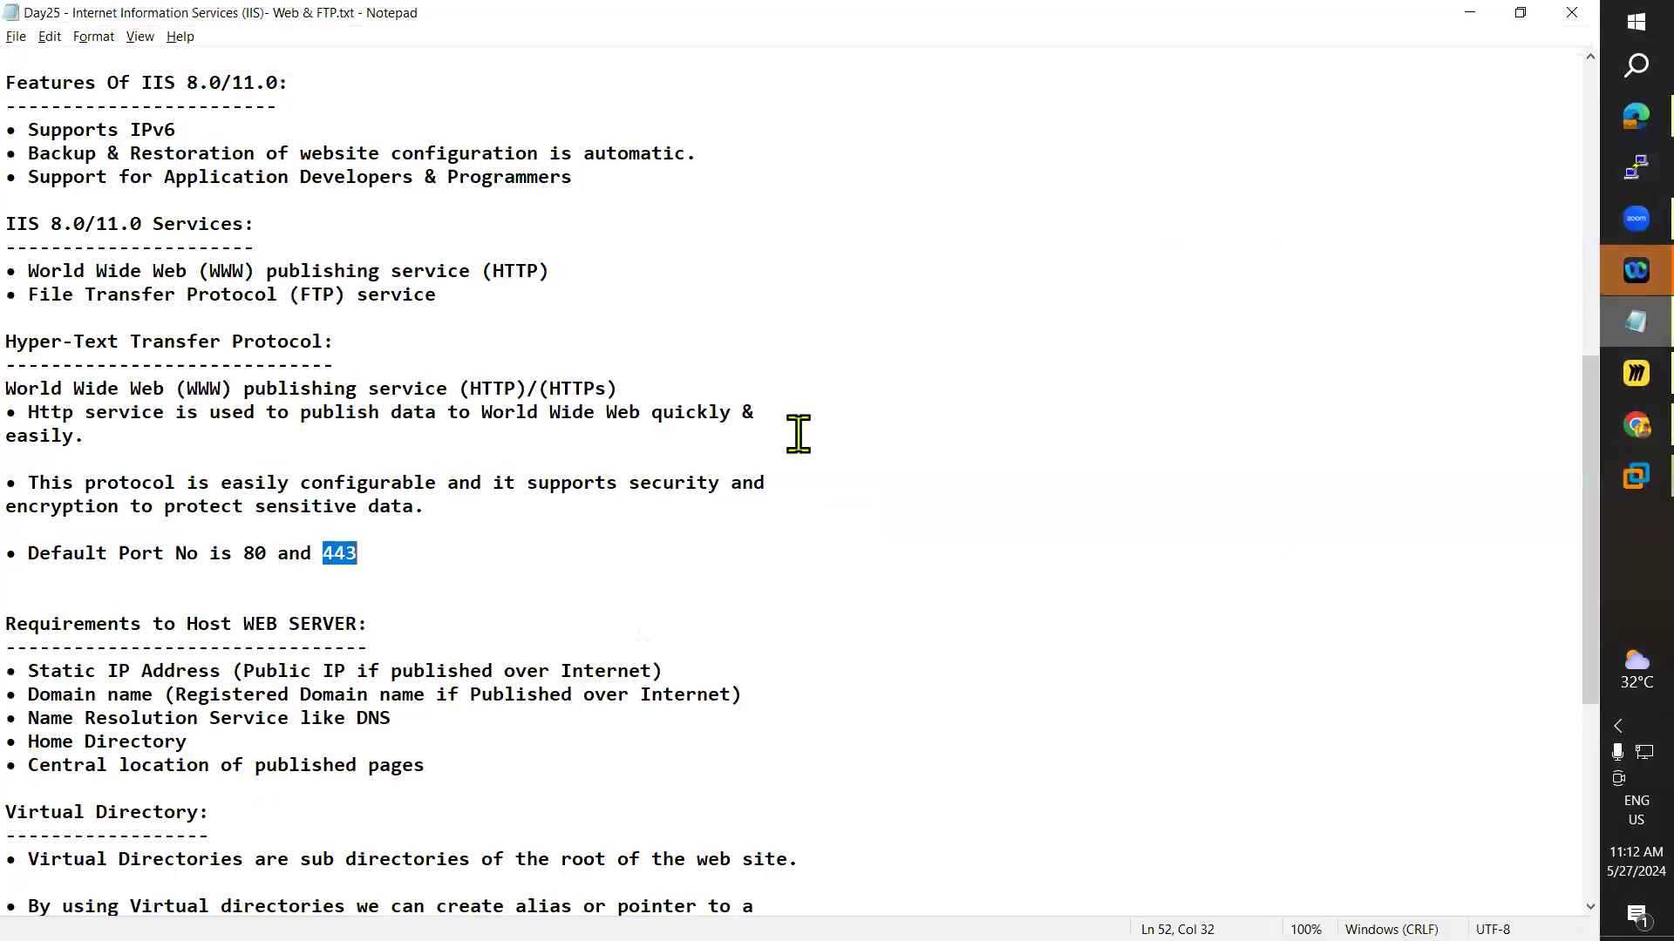
left_click_drag(29, 552, 437, 544)
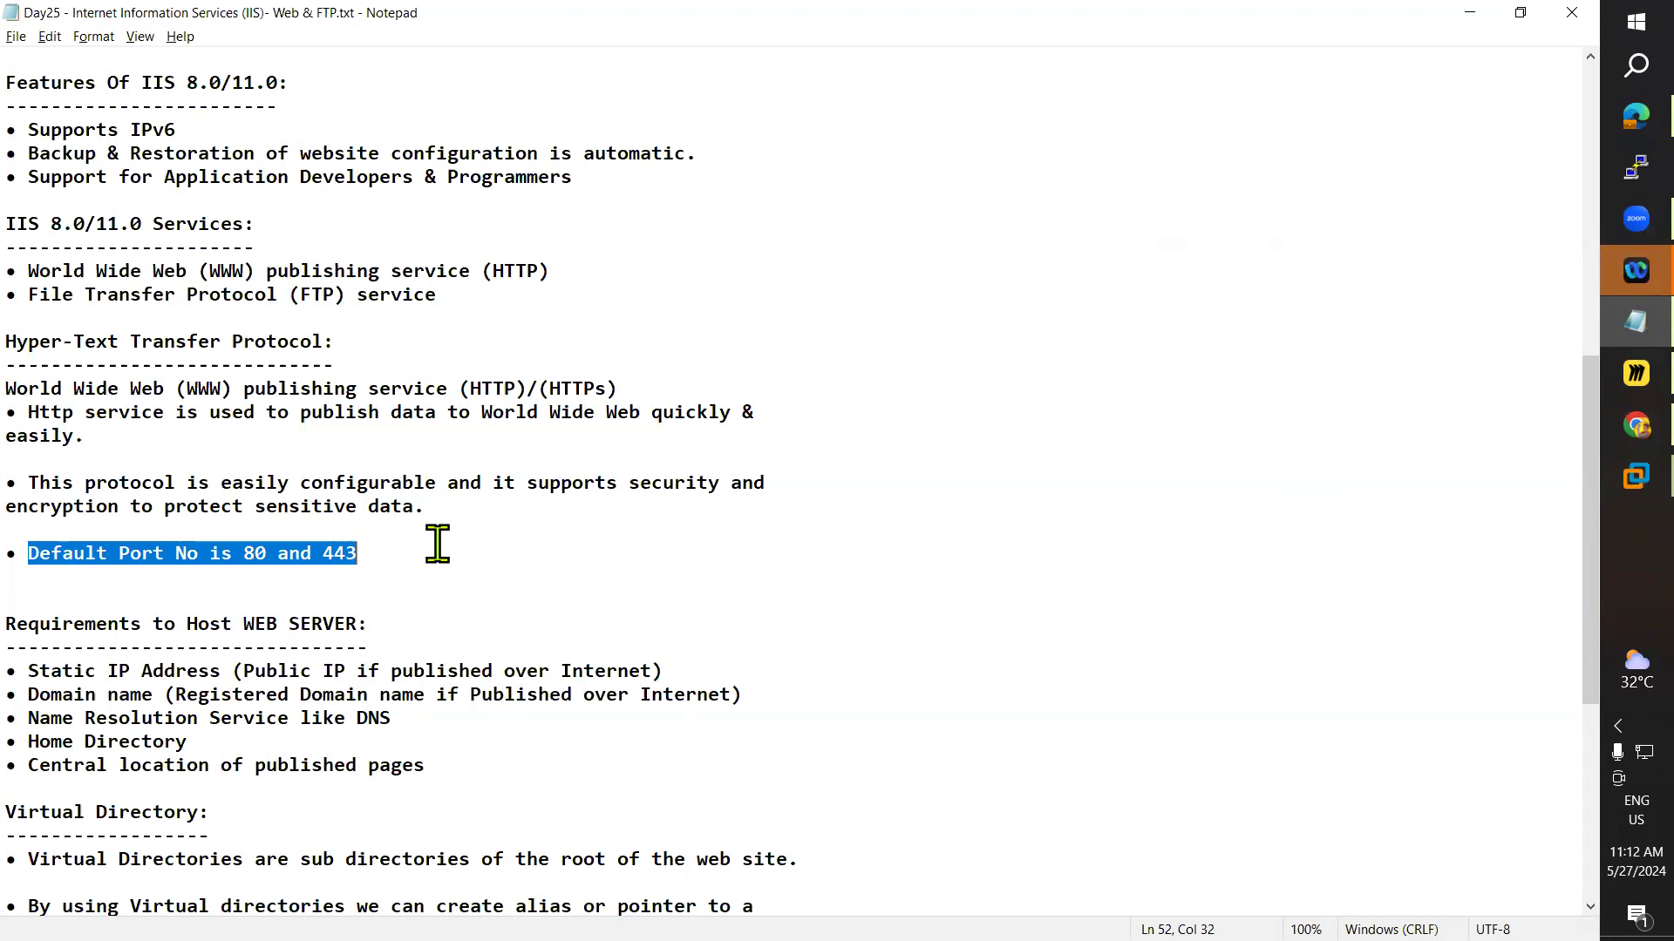
left_click_drag(39, 565, 405, 560)
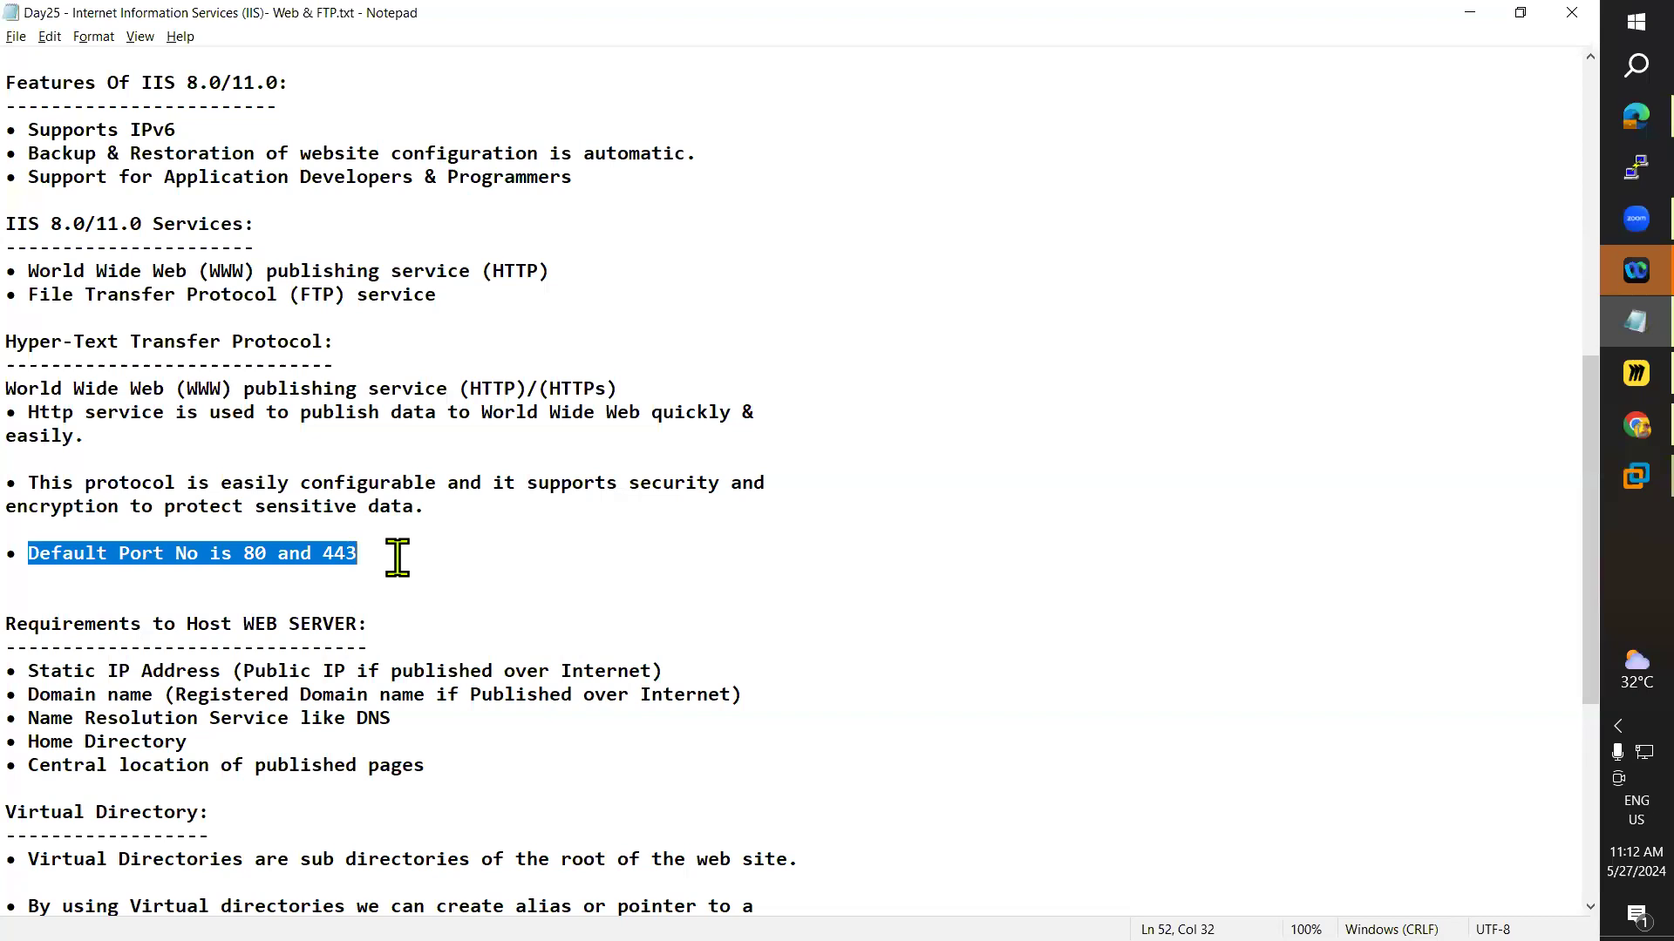
left_click(1605, 431)
left_click(1614, 441)
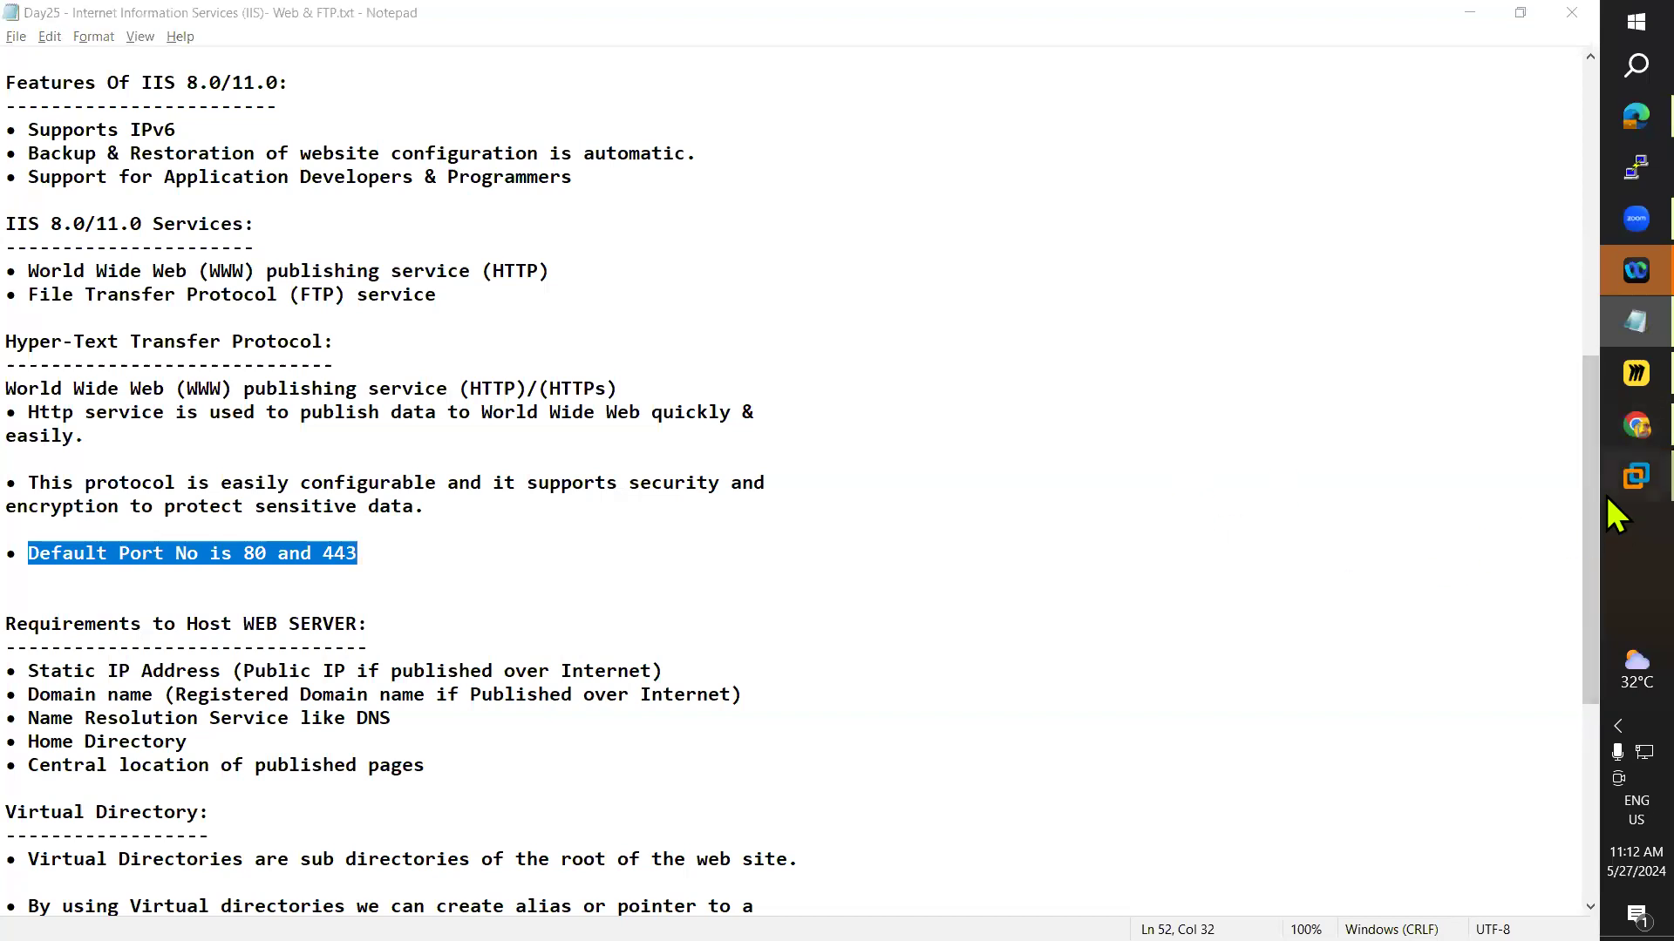
mouse_move(1603, 493)
left_click(1463, 349)
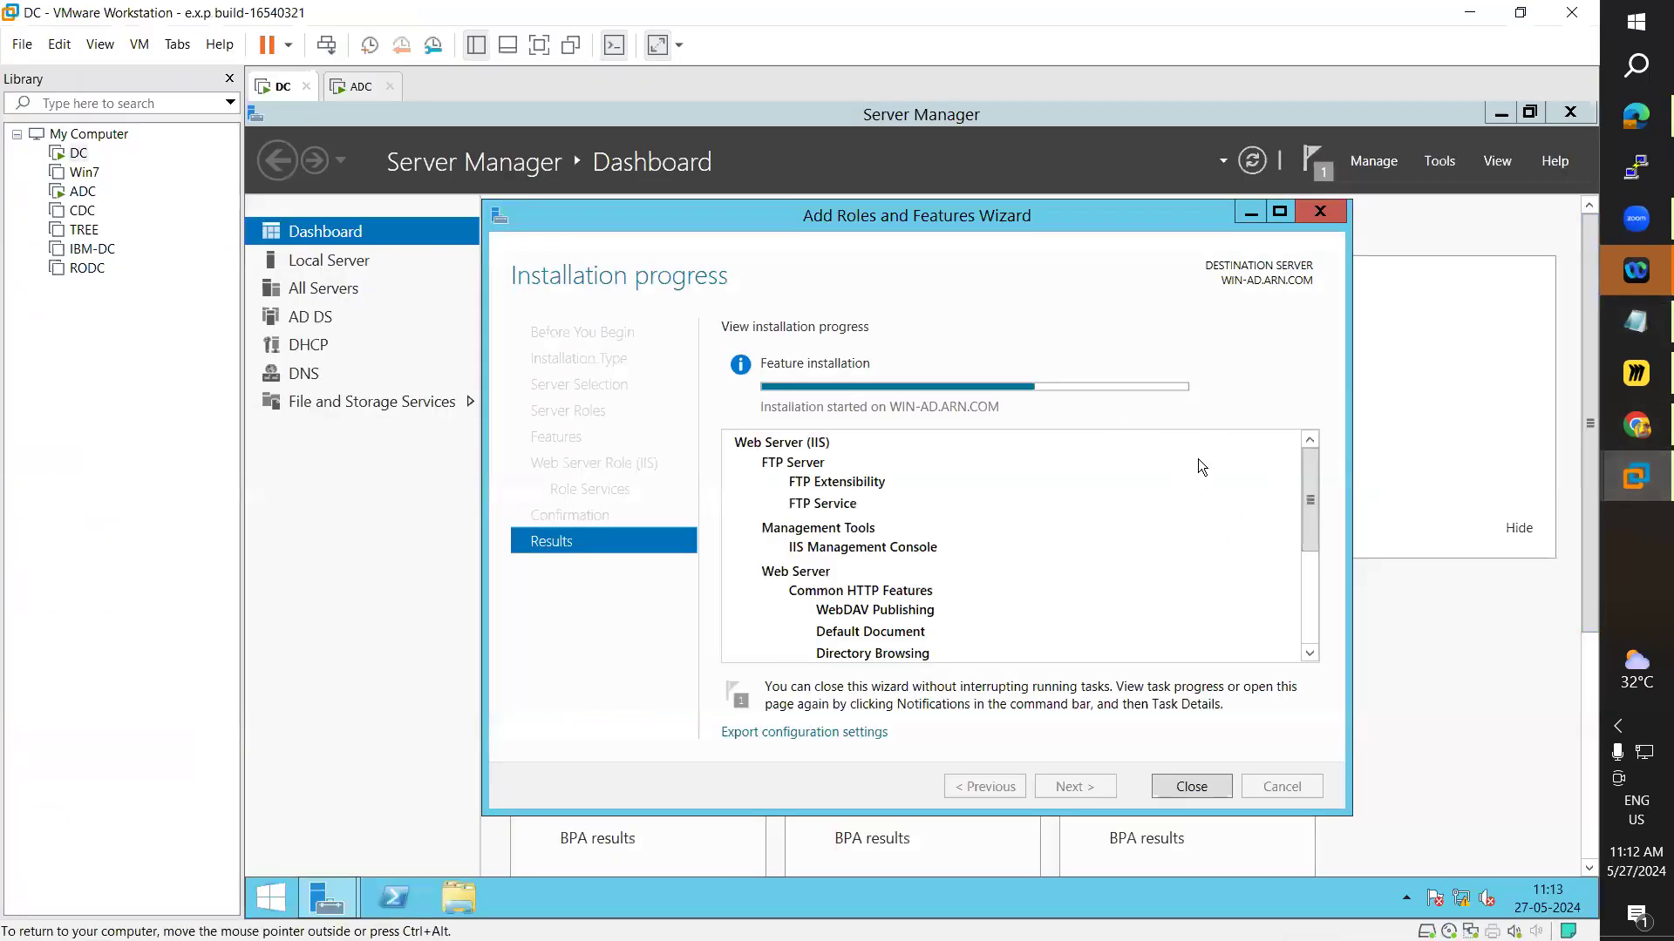
- Return to the Notepad notes and examine each item in the Requirements to Host WEB SERVER section
left_click(1605, 321)
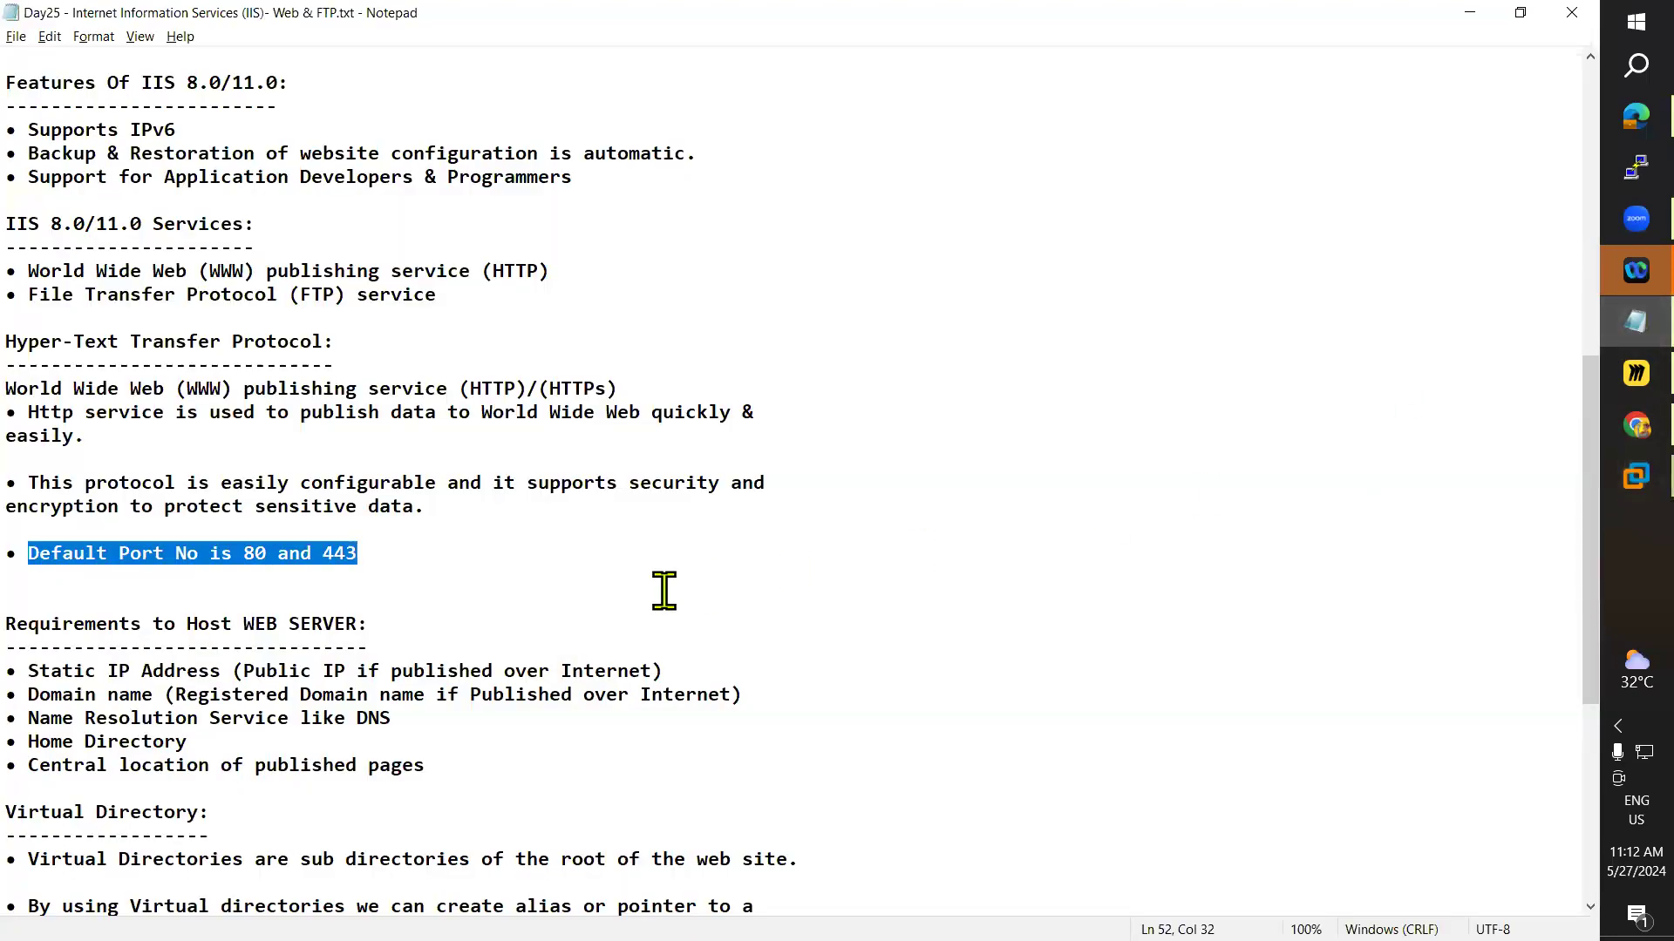
scroll(663, 591, "down", 2)
left_click_drag(7, 485, 139, 485)
left_click_drag(50, 532, 640, 531)
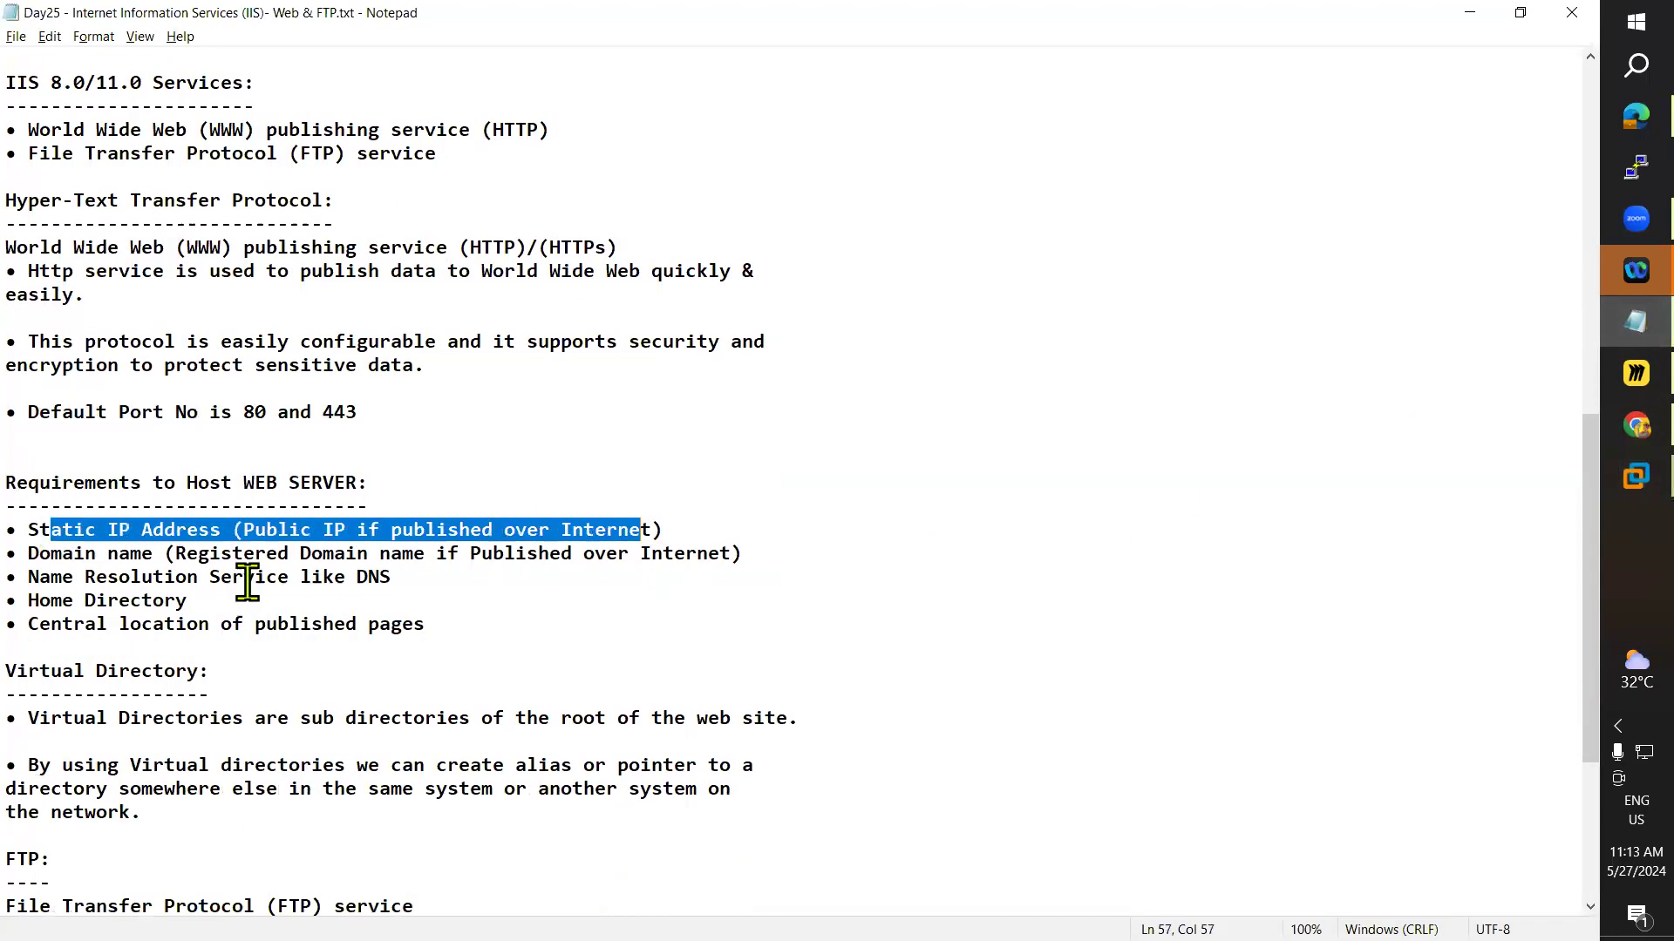
left_click_drag(35, 558, 292, 556)
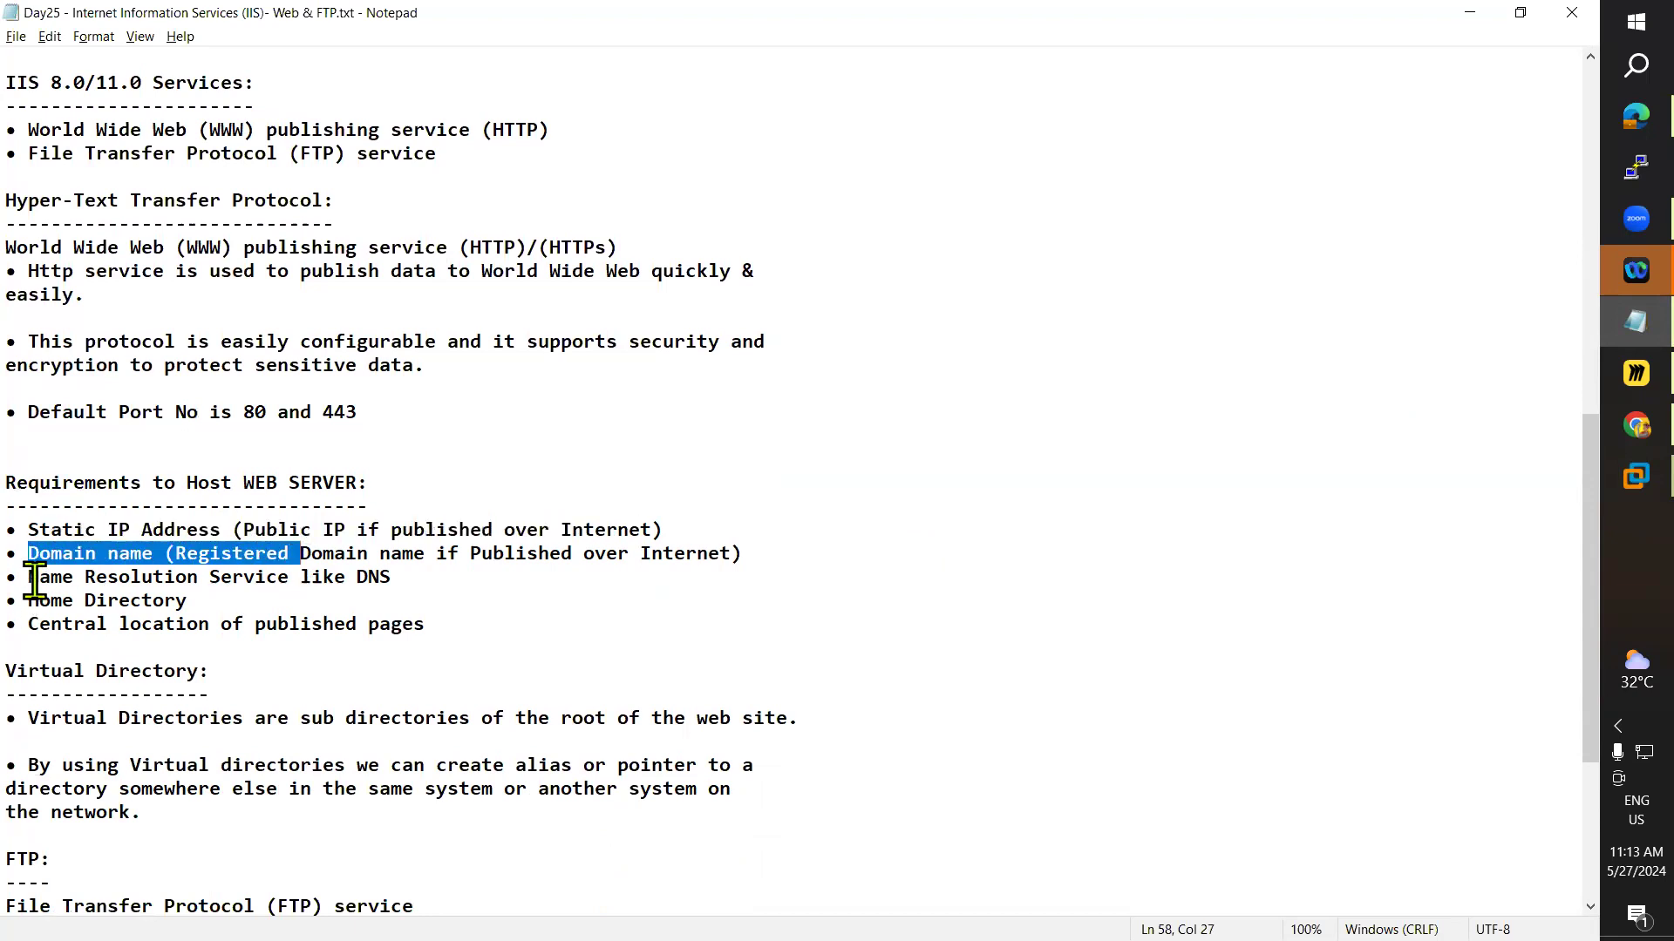
left_click_drag(31, 577, 281, 580)
left_click_drag(32, 601, 187, 602)
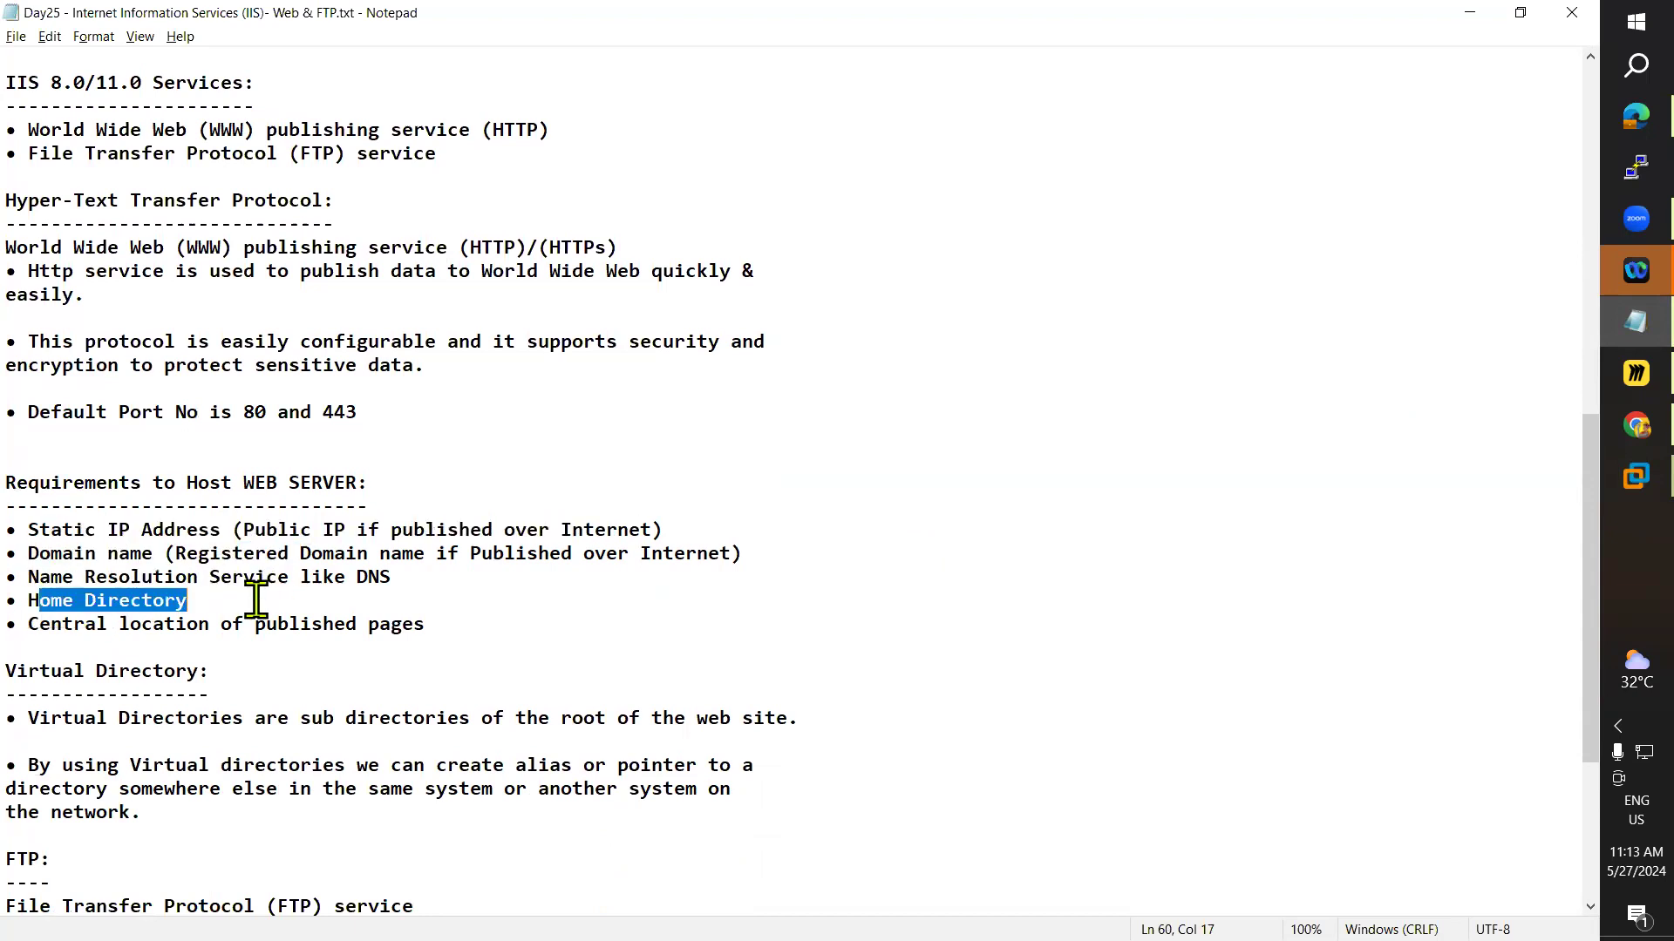
left_click(35, 625)
left_click_drag(35, 626, 34, 485)
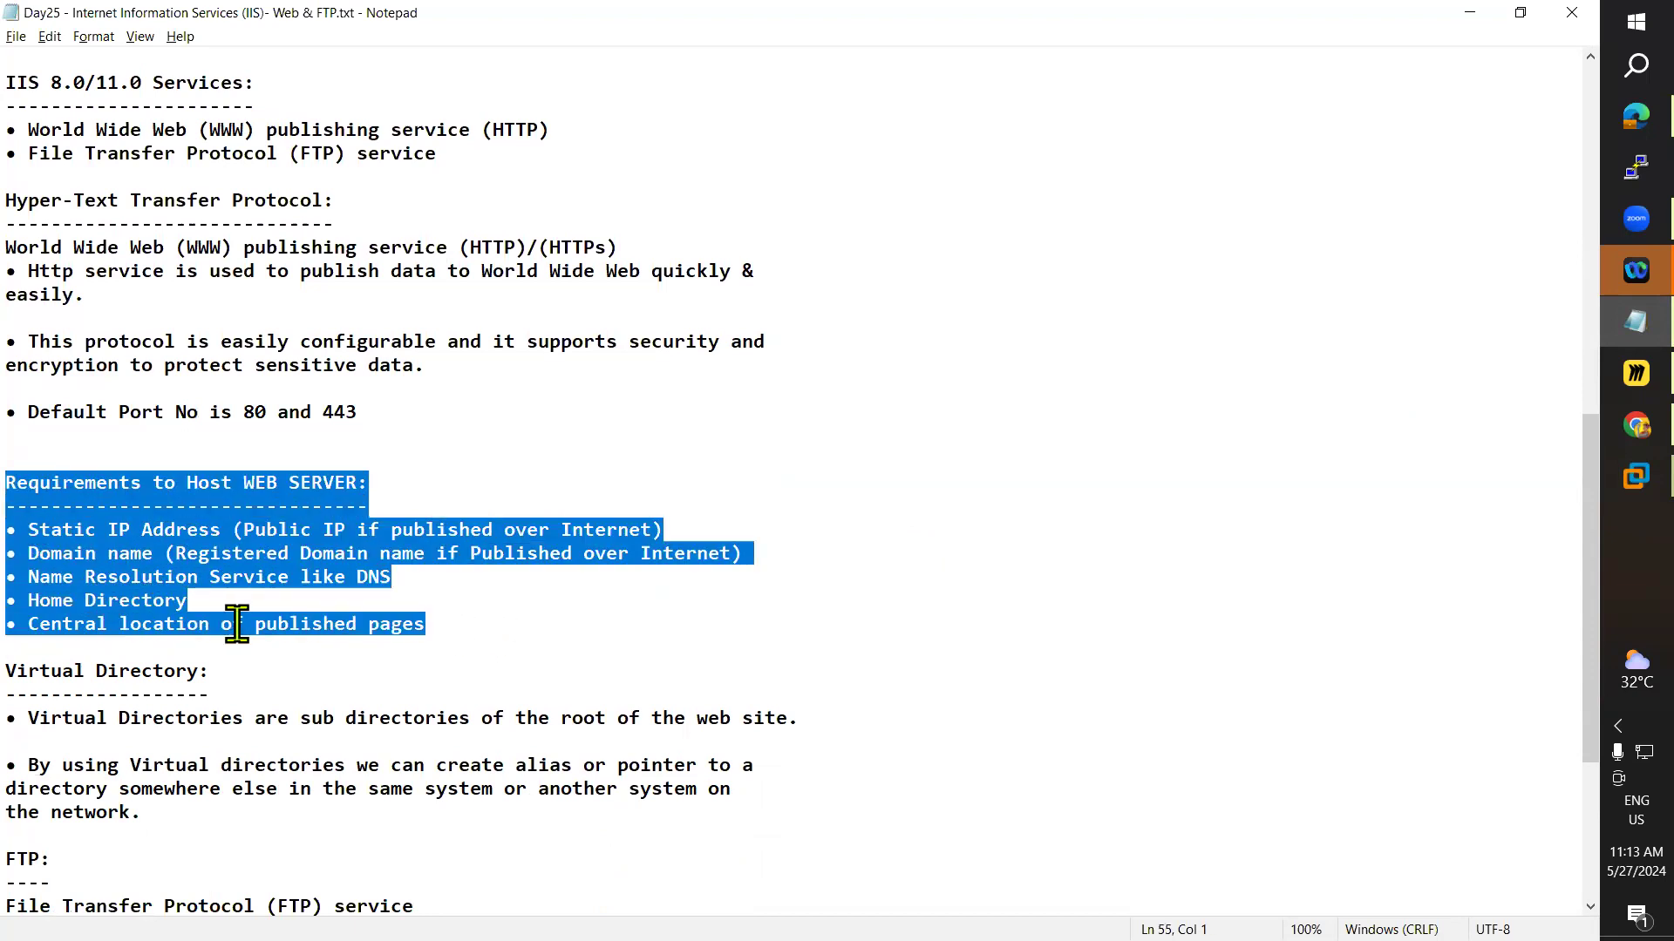
- Skim the notes for the sections on virtual directories and the File Transfer Protocol service
scroll(236, 624, "down", 2)
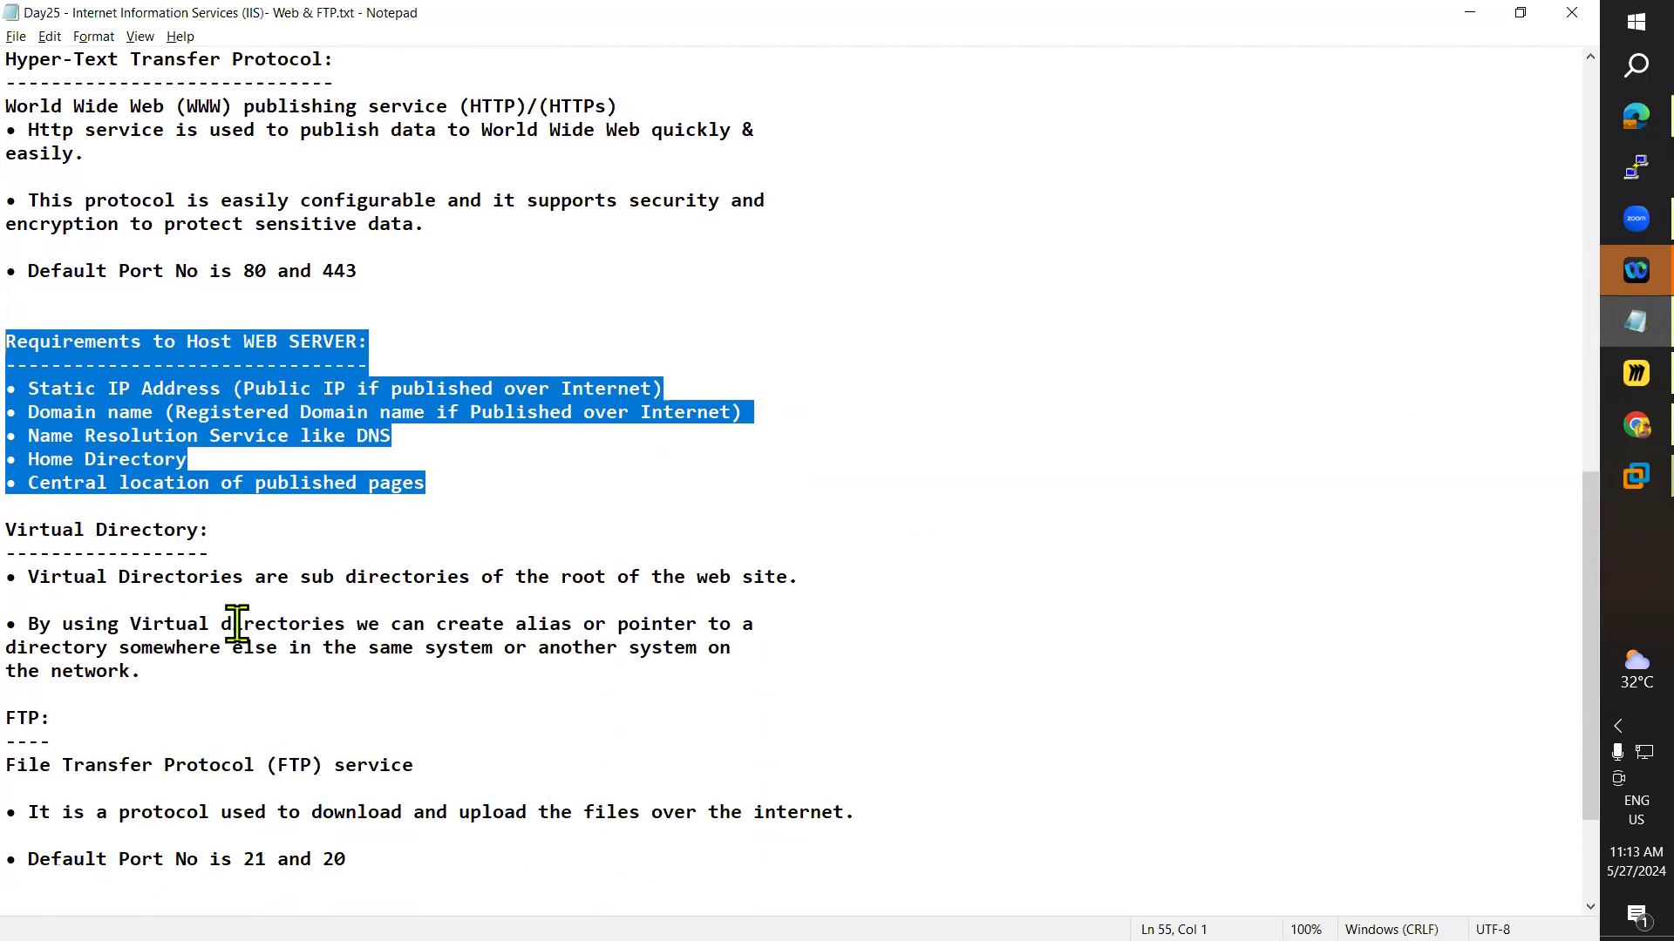
scroll(237, 624, "down", 1)
scroll(237, 625, "down", 1)
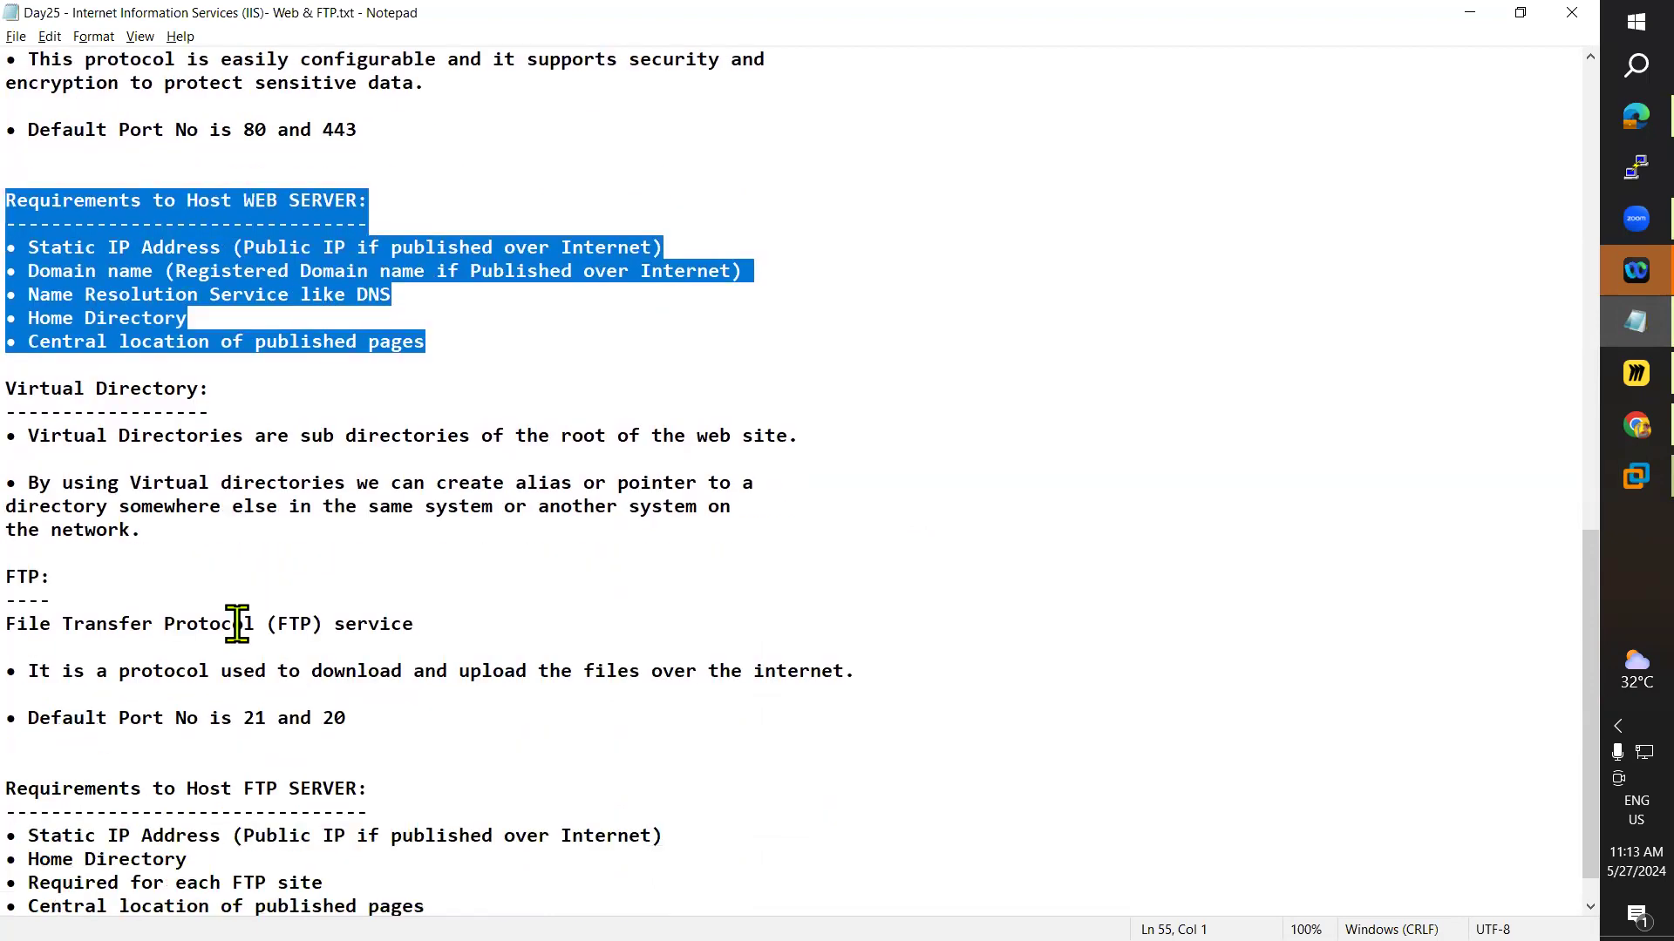
scroll(236, 624, "down", 1)
scroll(236, 624, "up", 12)
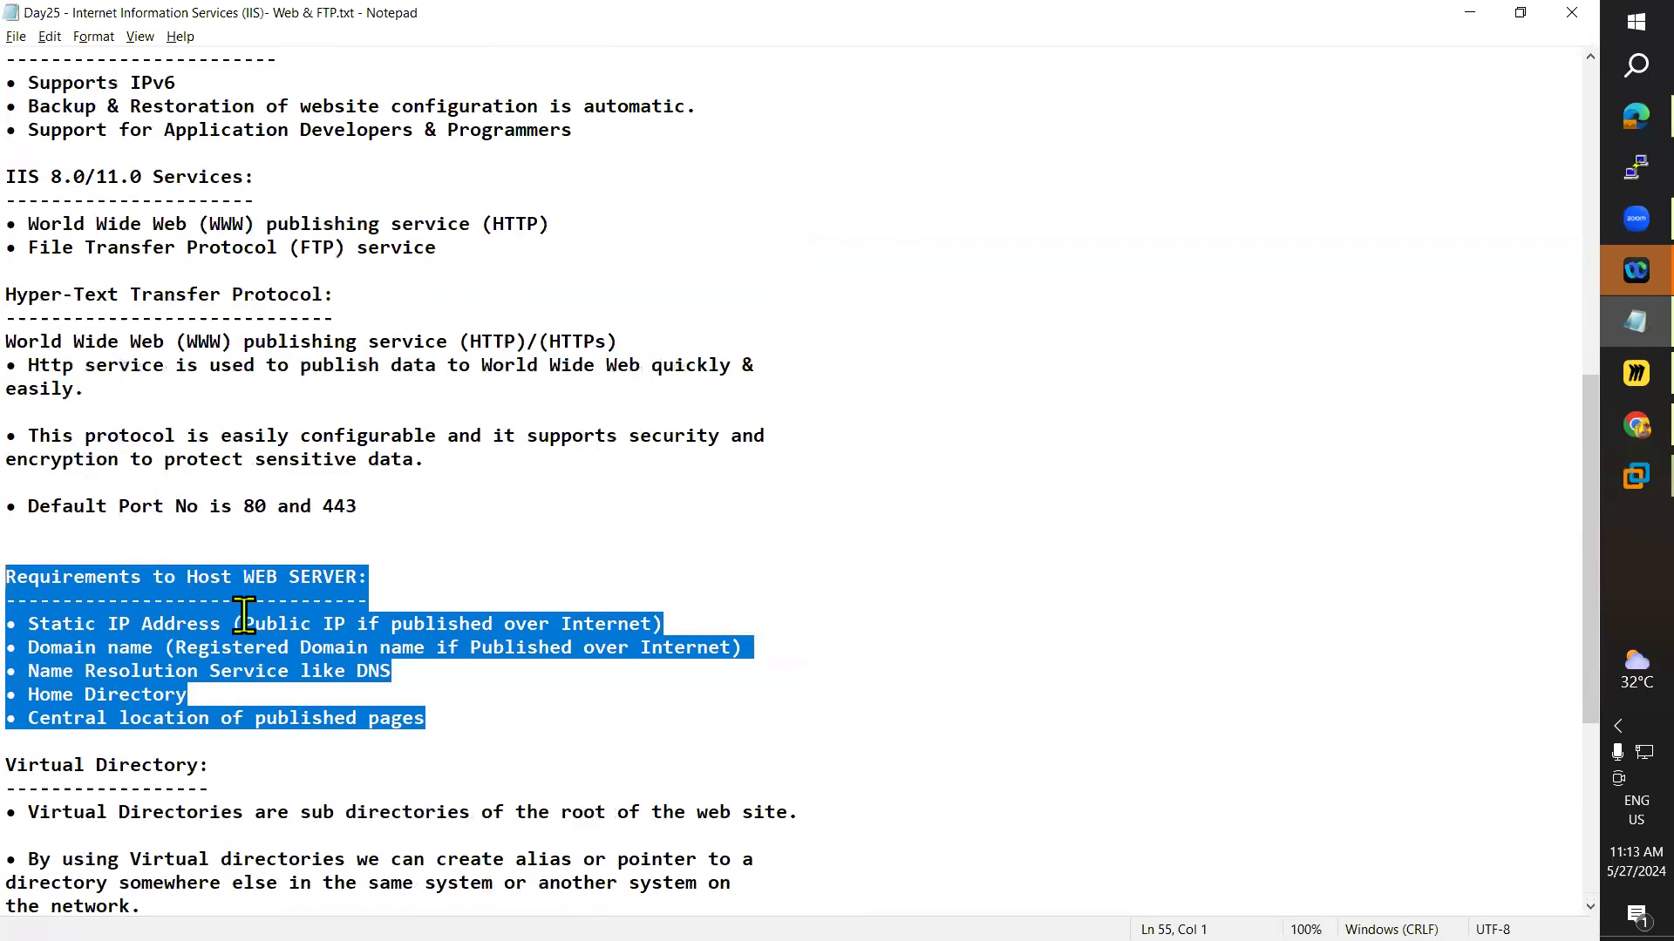
scroll(243, 616, "up", 5)
scroll(243, 616, "down", 14)
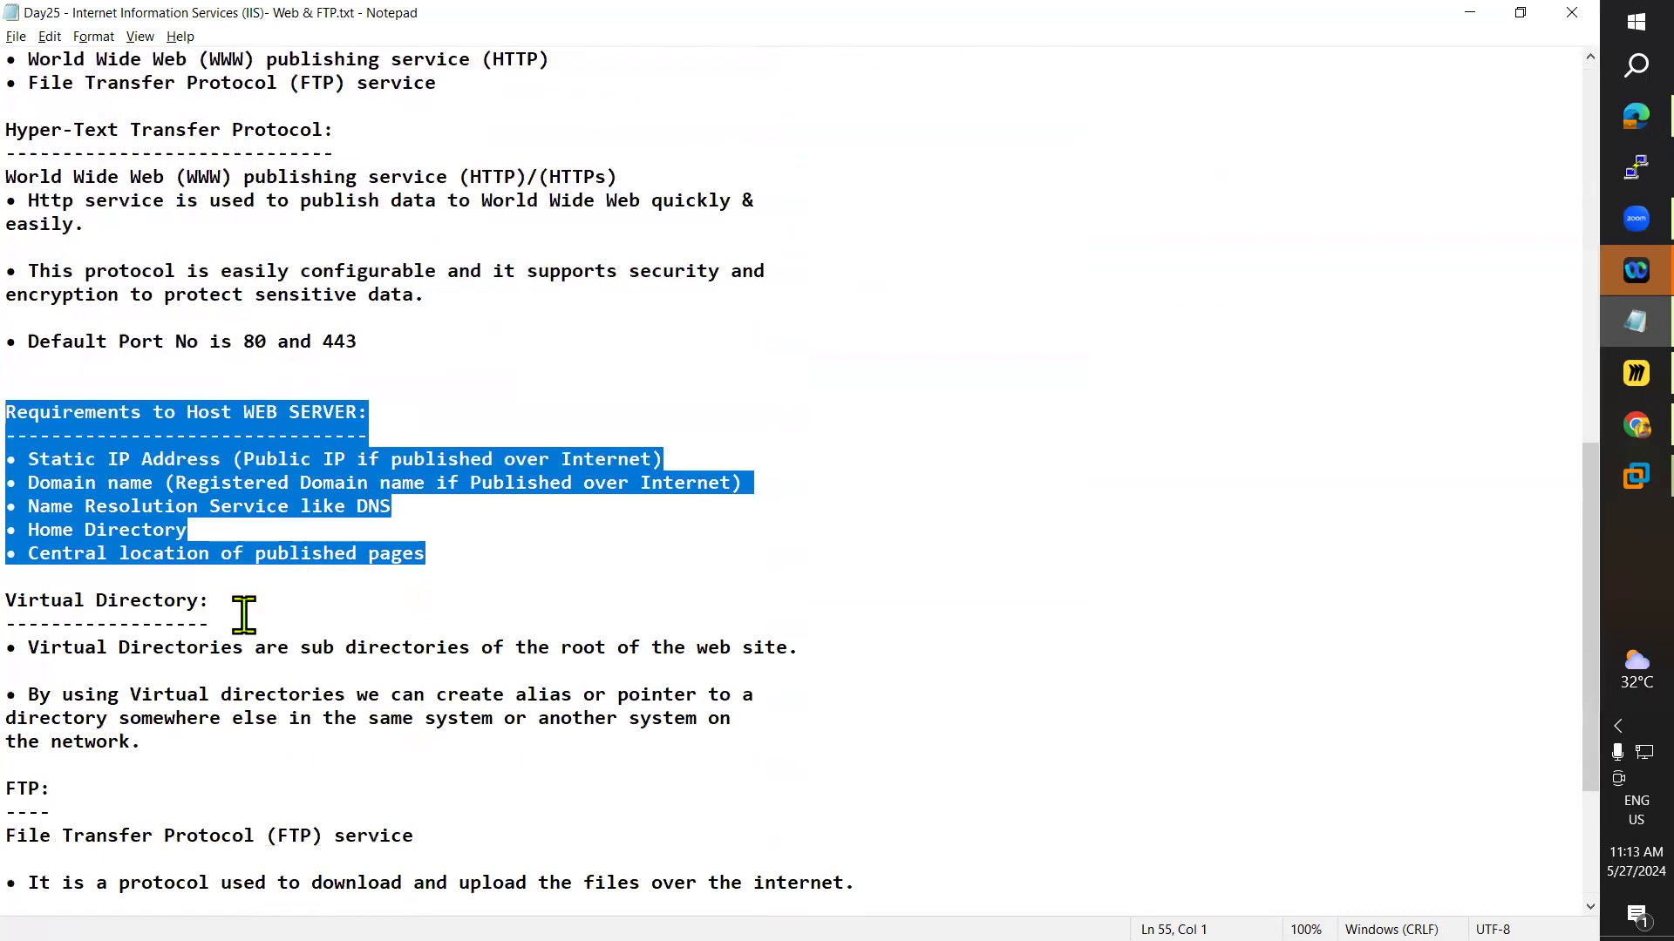
- Examine each item in the Requirements to Host FTP SERVER section and go back to the HTTP section of the notes
scroll(243, 616, "down", 3)
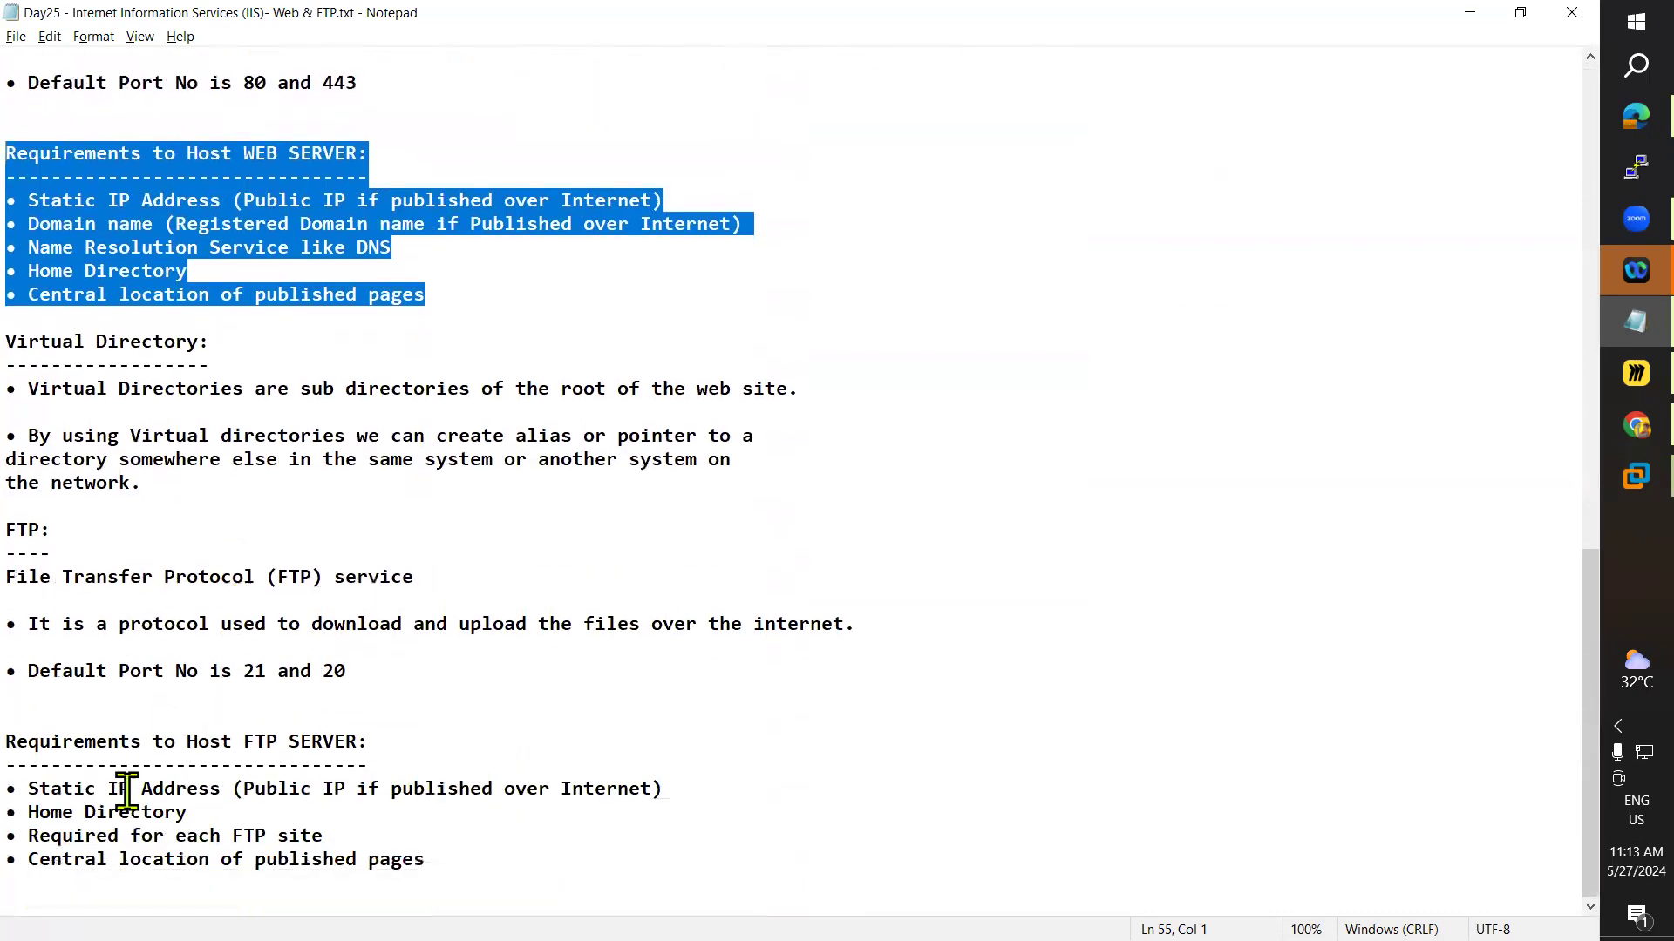
left_click_drag(31, 789, 755, 792)
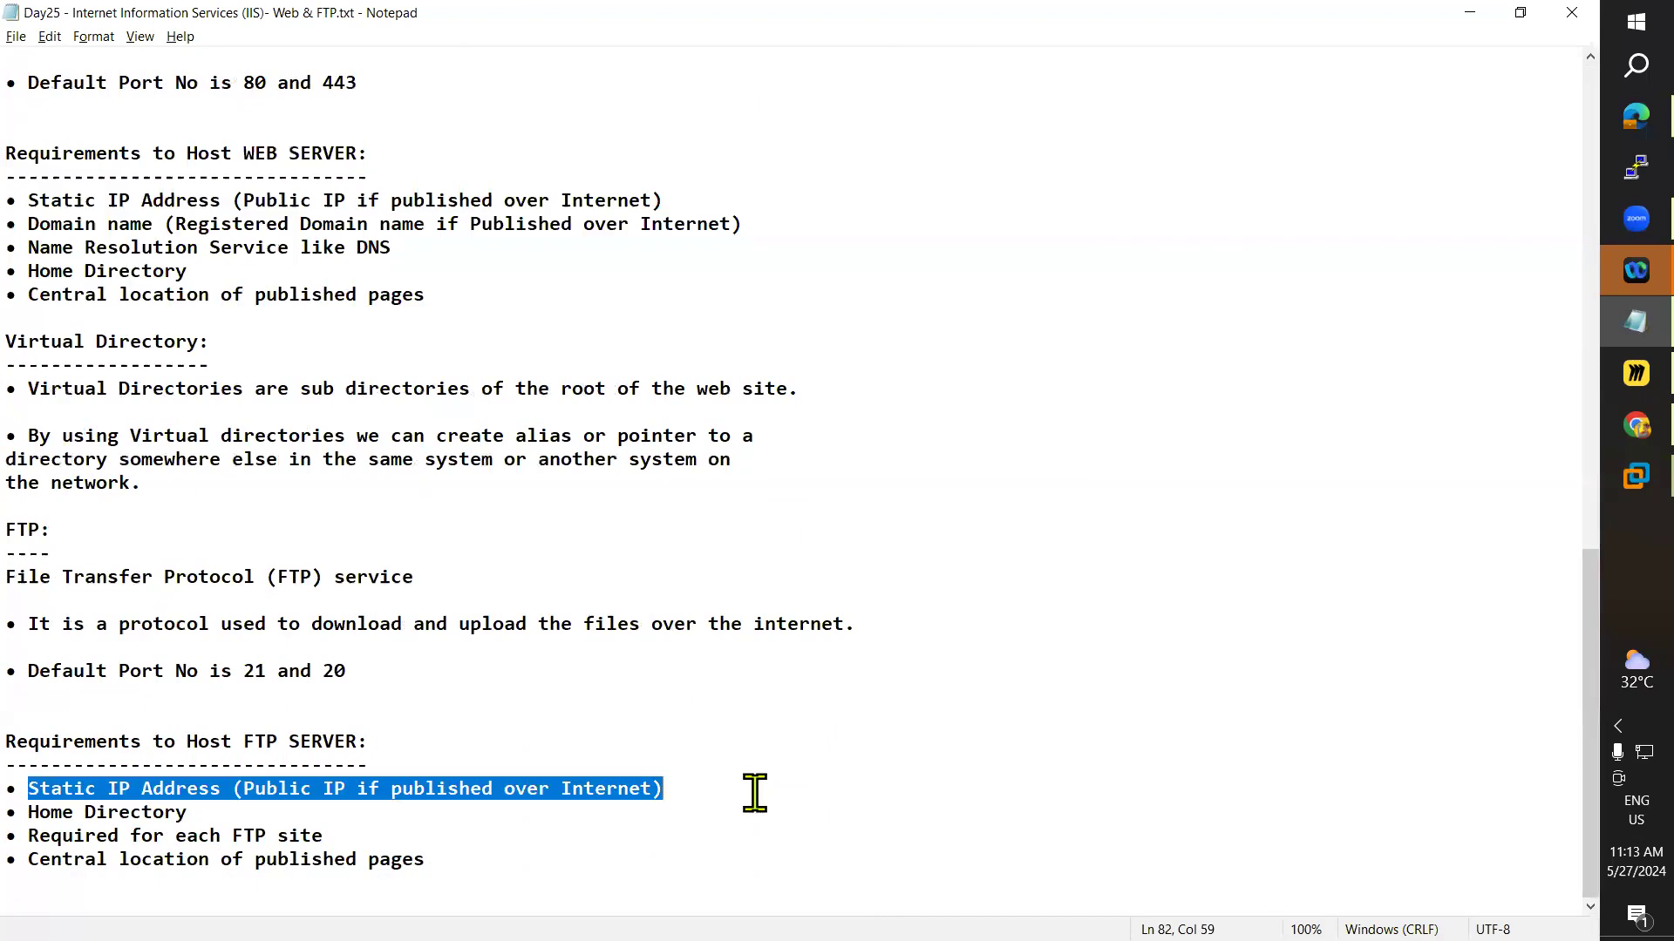
left_click_drag(39, 813, 240, 813)
left_click_drag(40, 836, 347, 841)
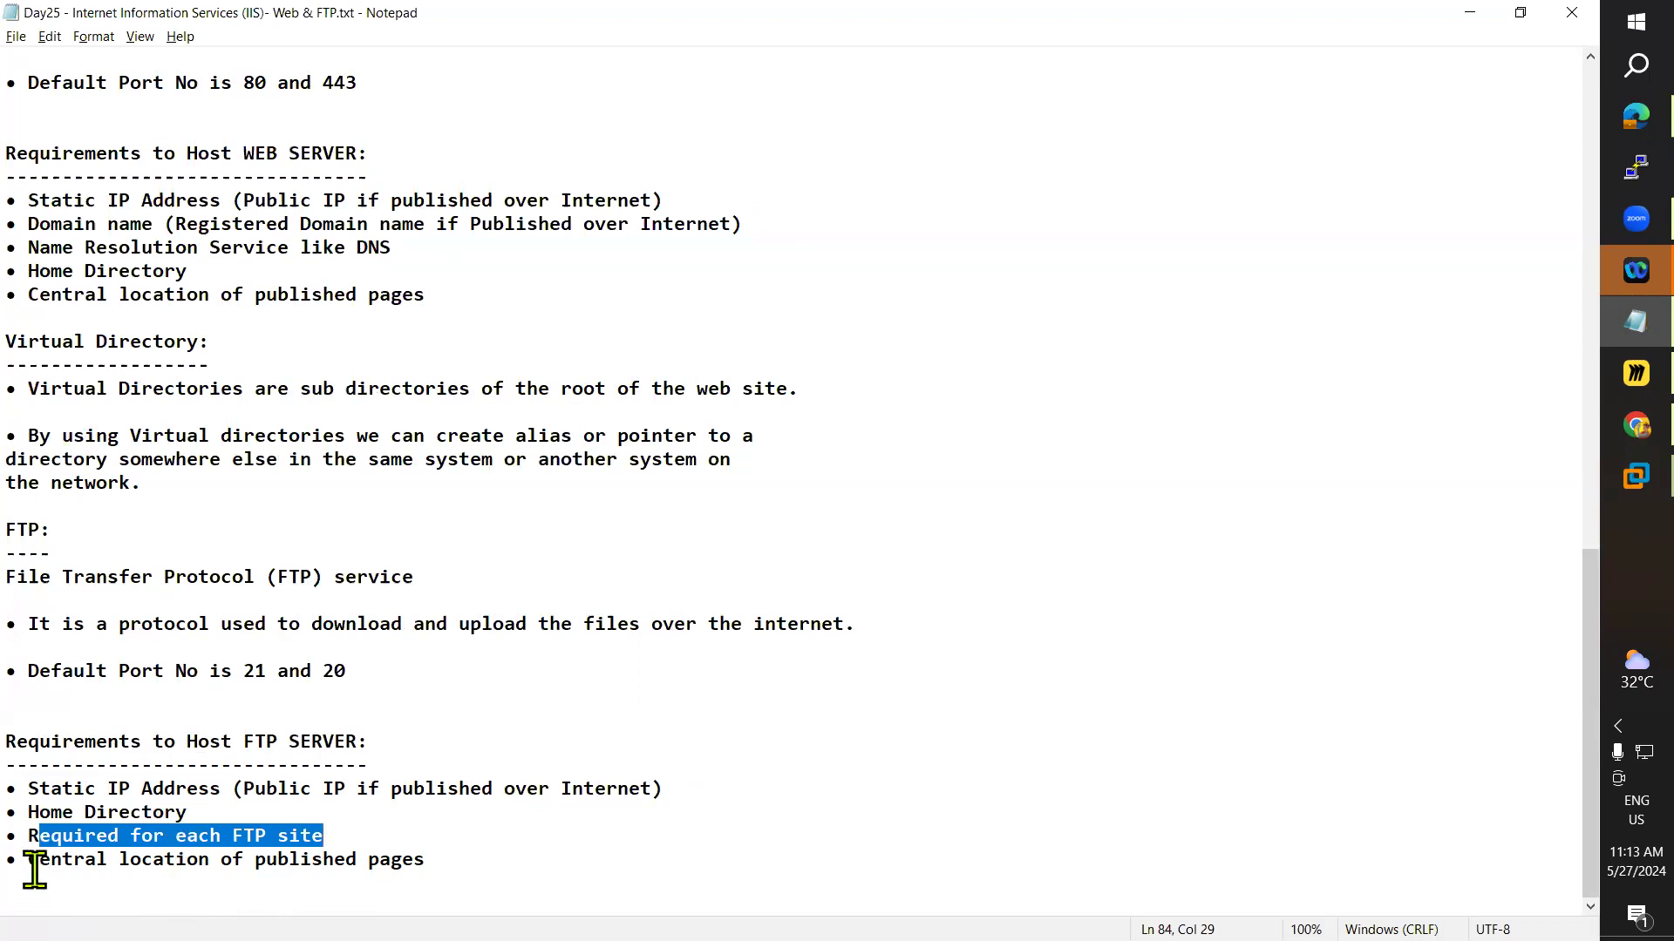
left_click_drag(29, 861, 463, 865)
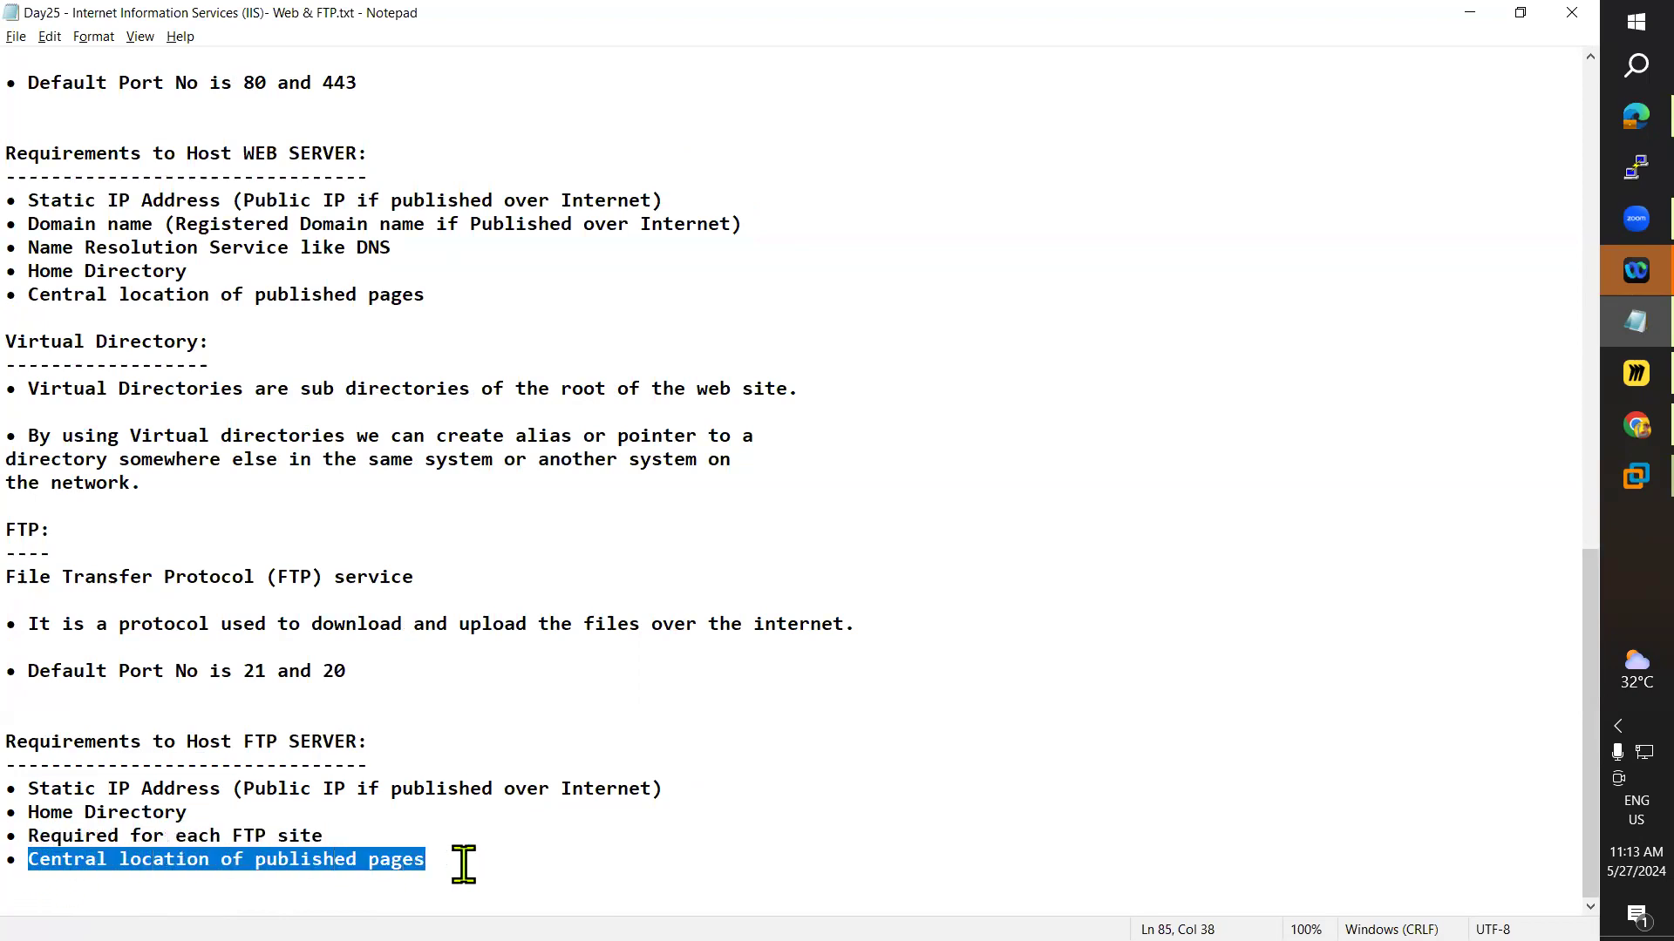
scroll(394, 717, "up", 2)
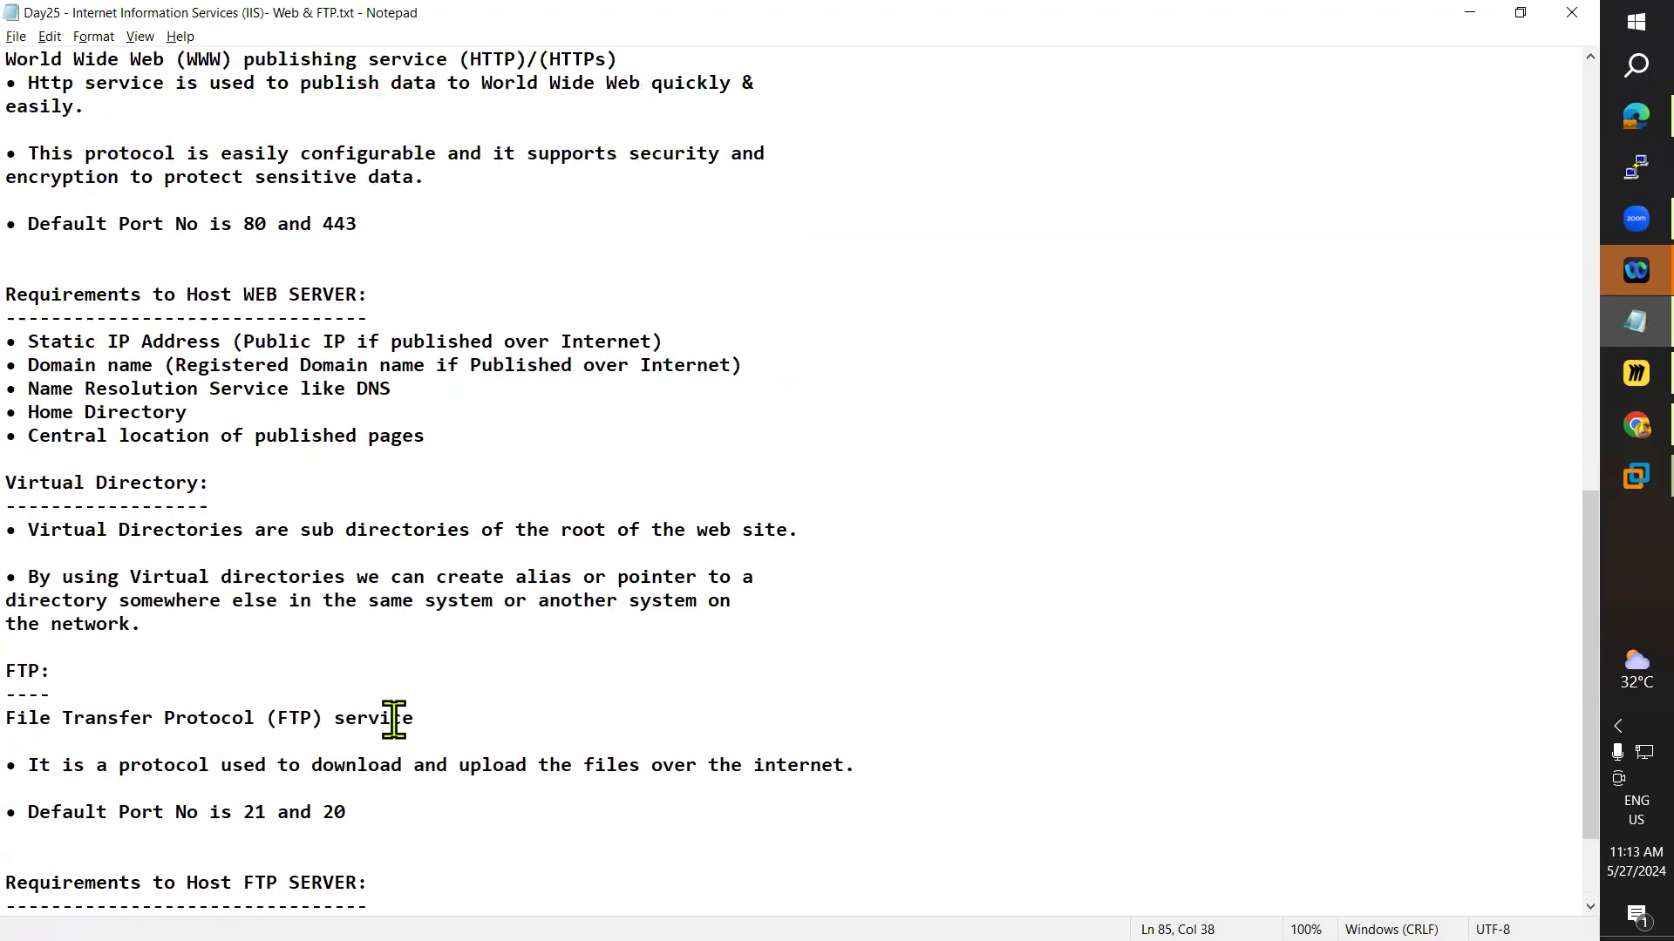
scroll(394, 719, "up", 3)
scroll(394, 720, "up", 4)
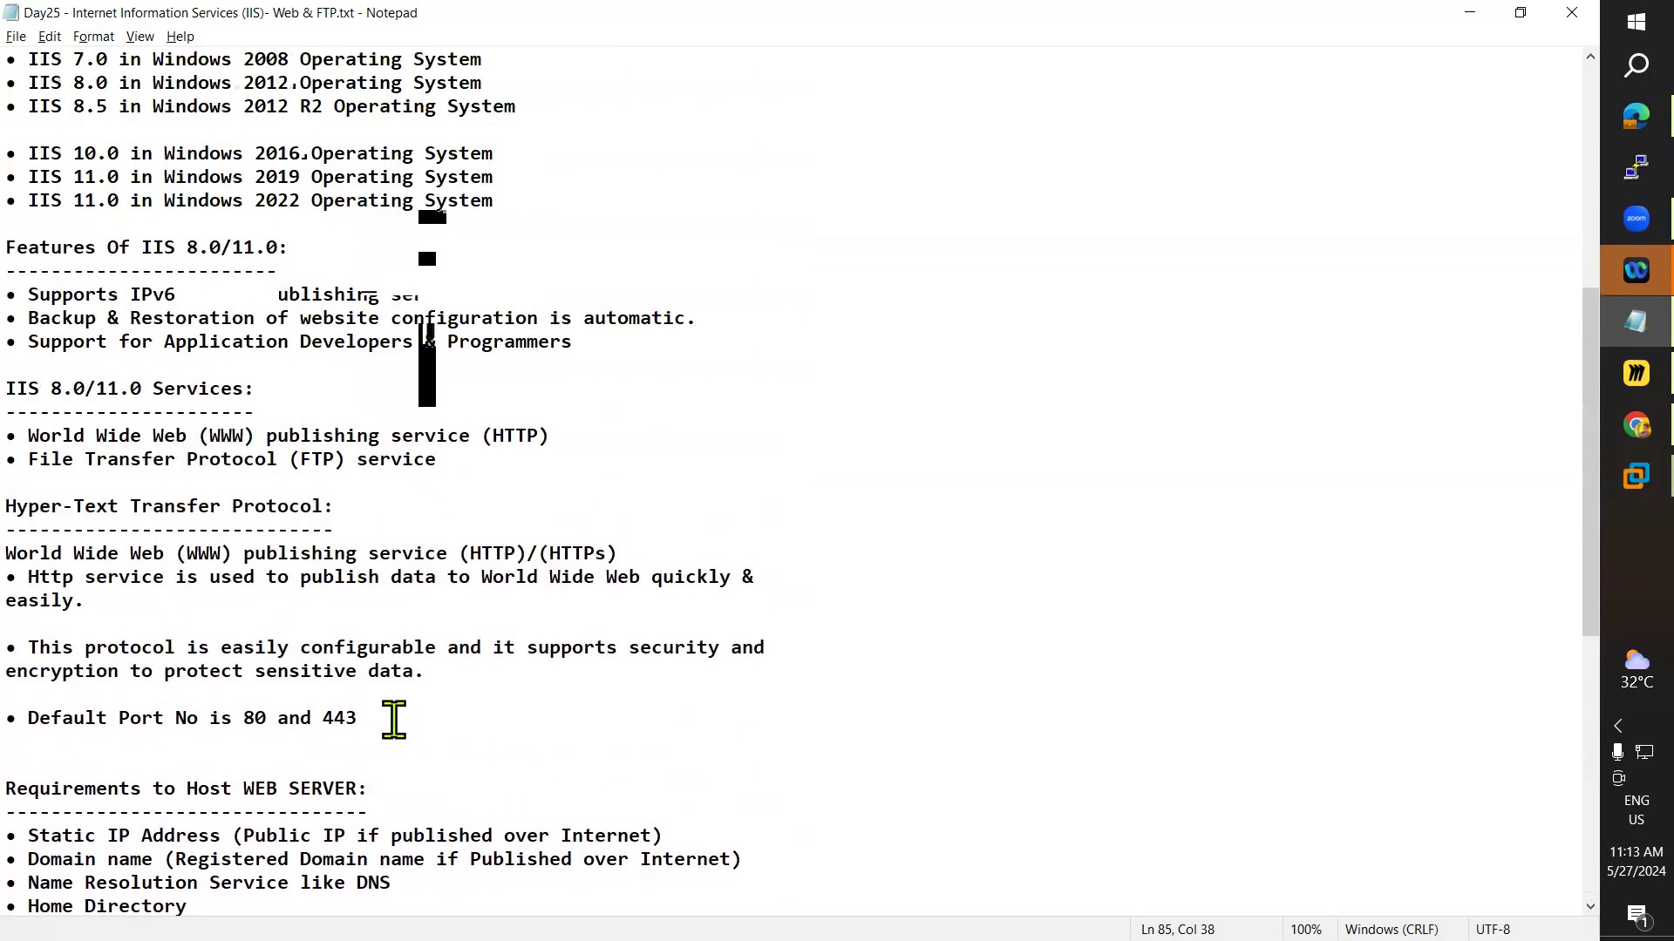
- Reread the FTP server and web server hosting requirements in the notes, and go back up to the topics list
scroll(394, 720, "down", 2)
scroll(394, 719, "down", 7)
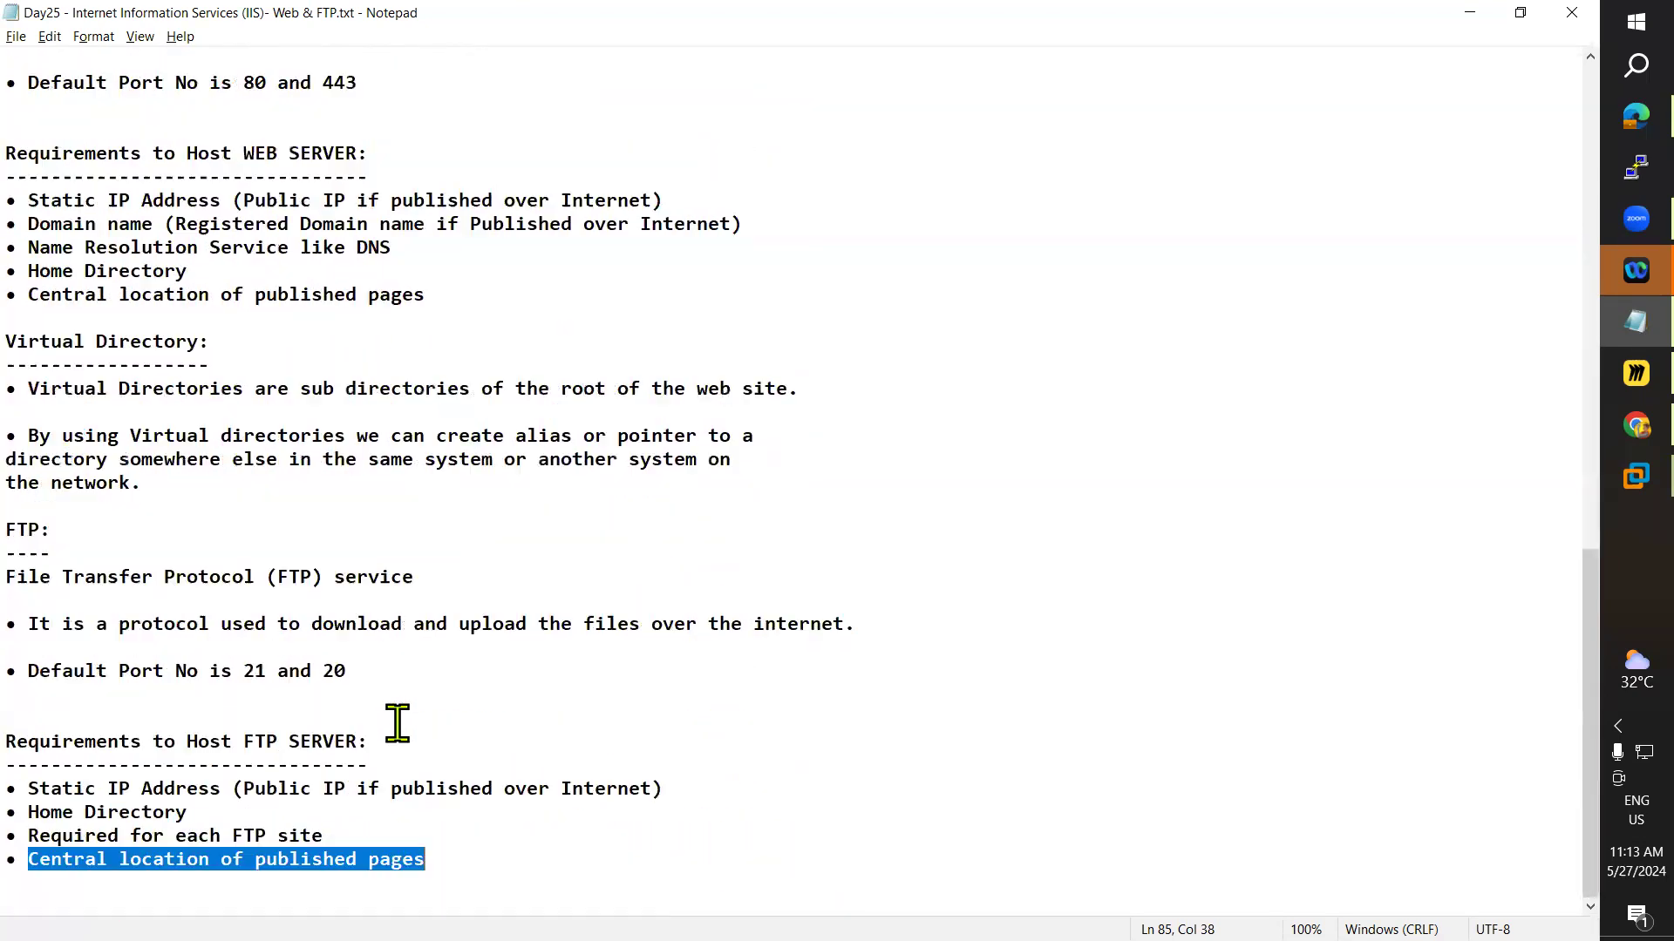
left_click_drag(449, 864, 35, 789)
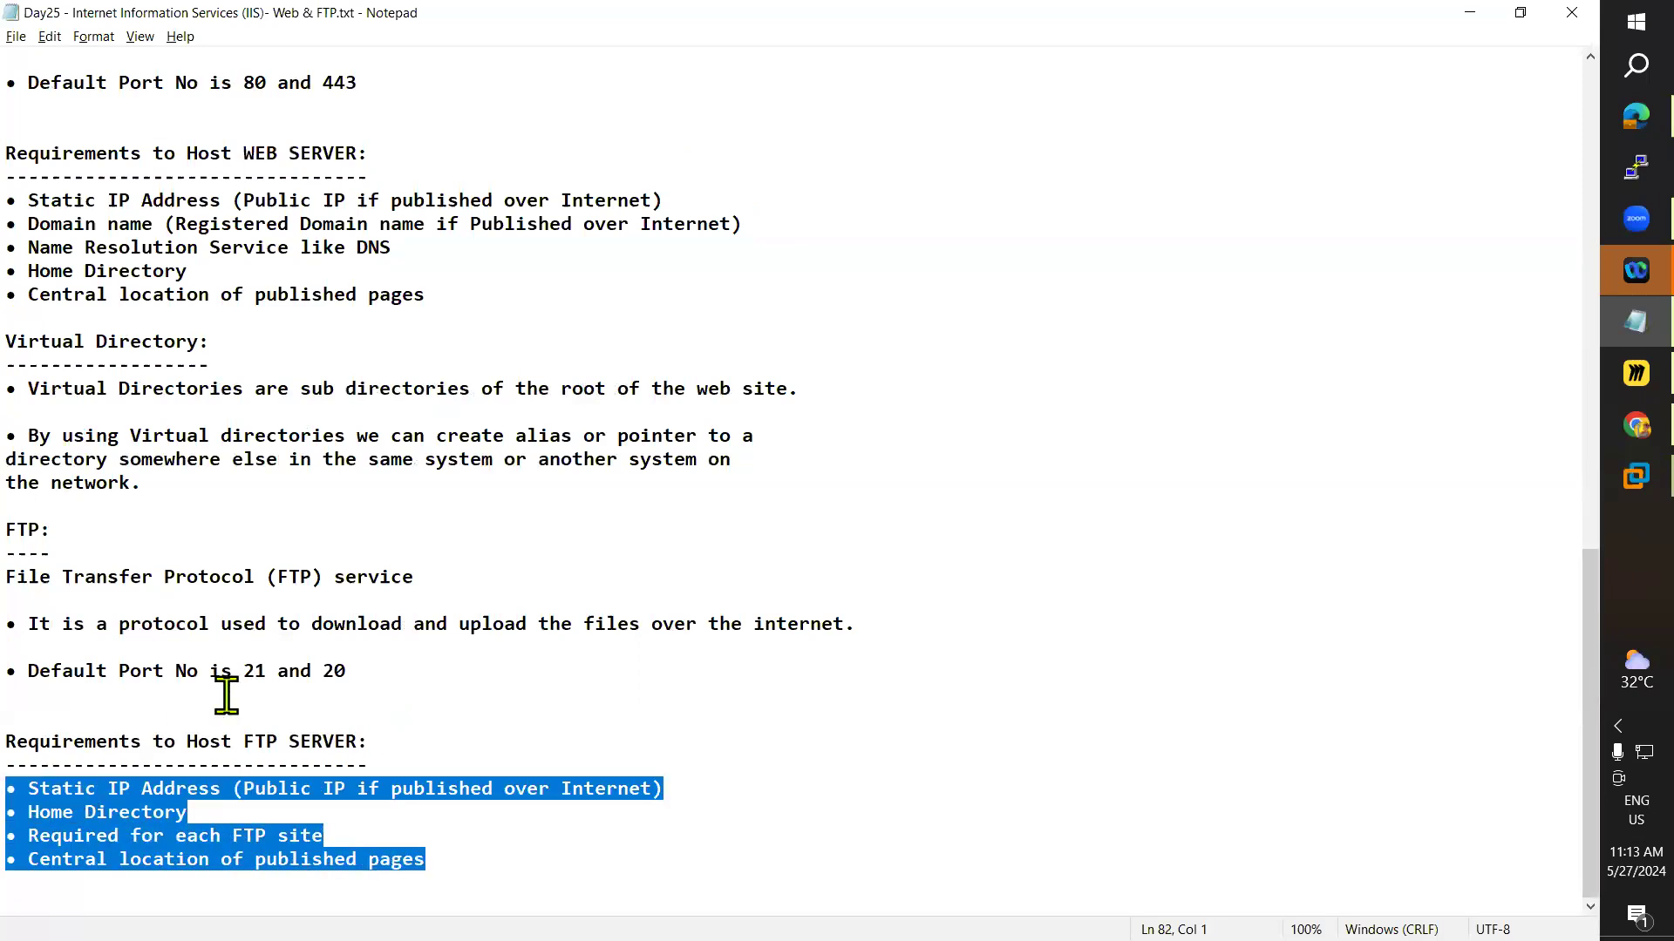
scroll(224, 689, "up", 6)
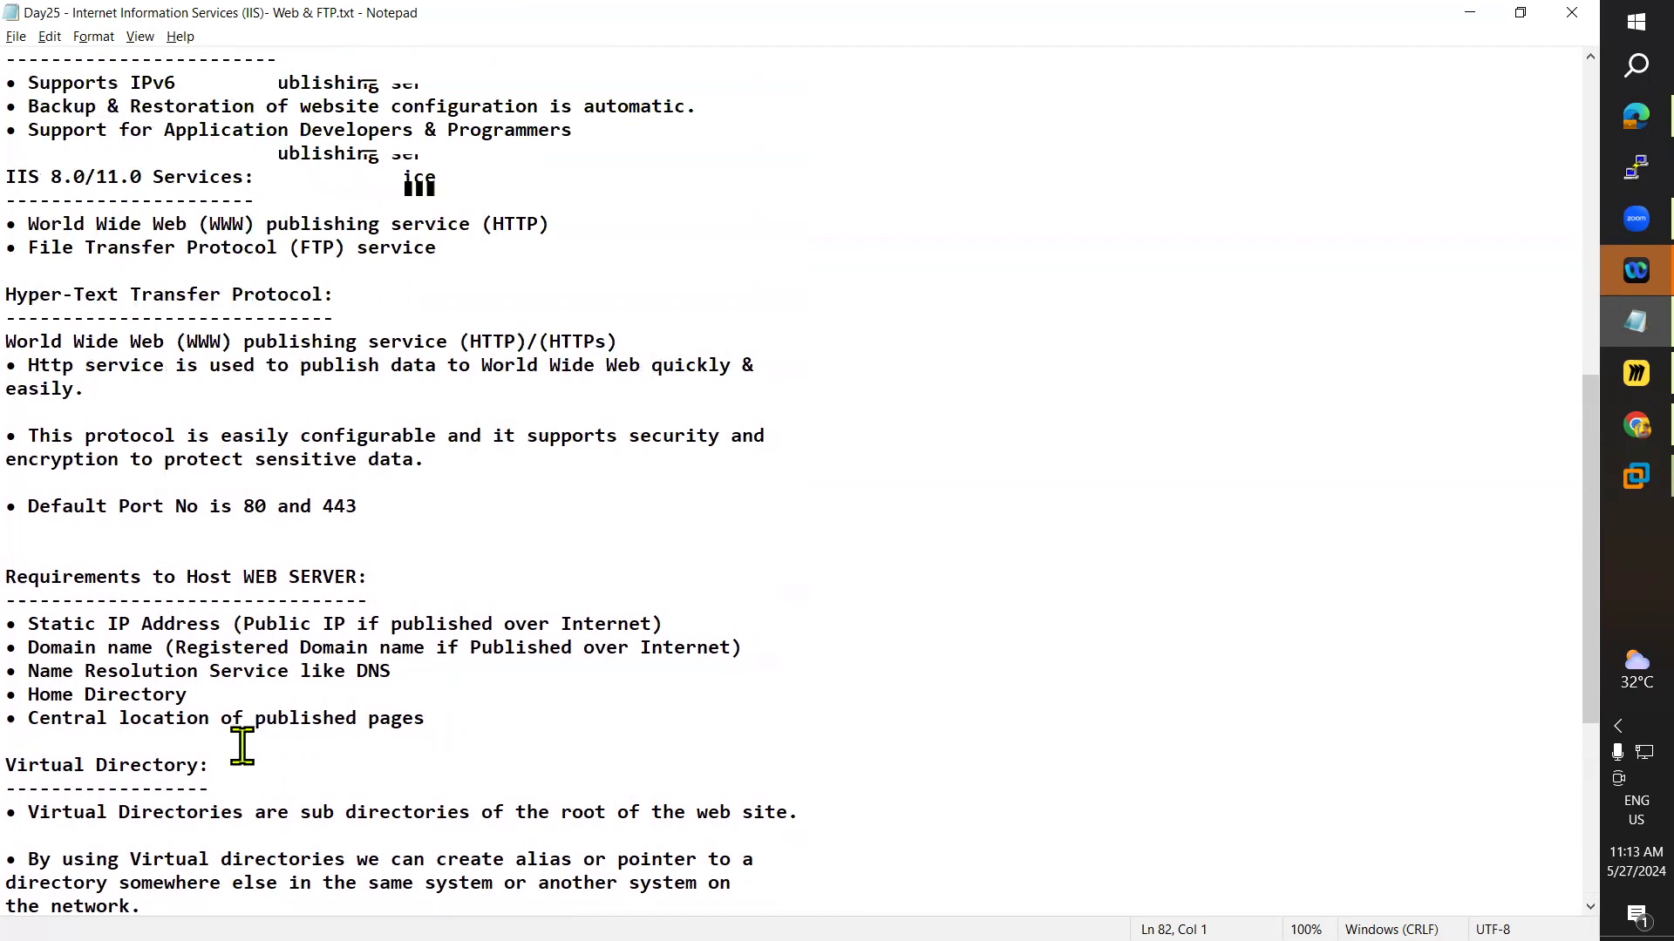
left_click_drag(504, 727, 16, 624)
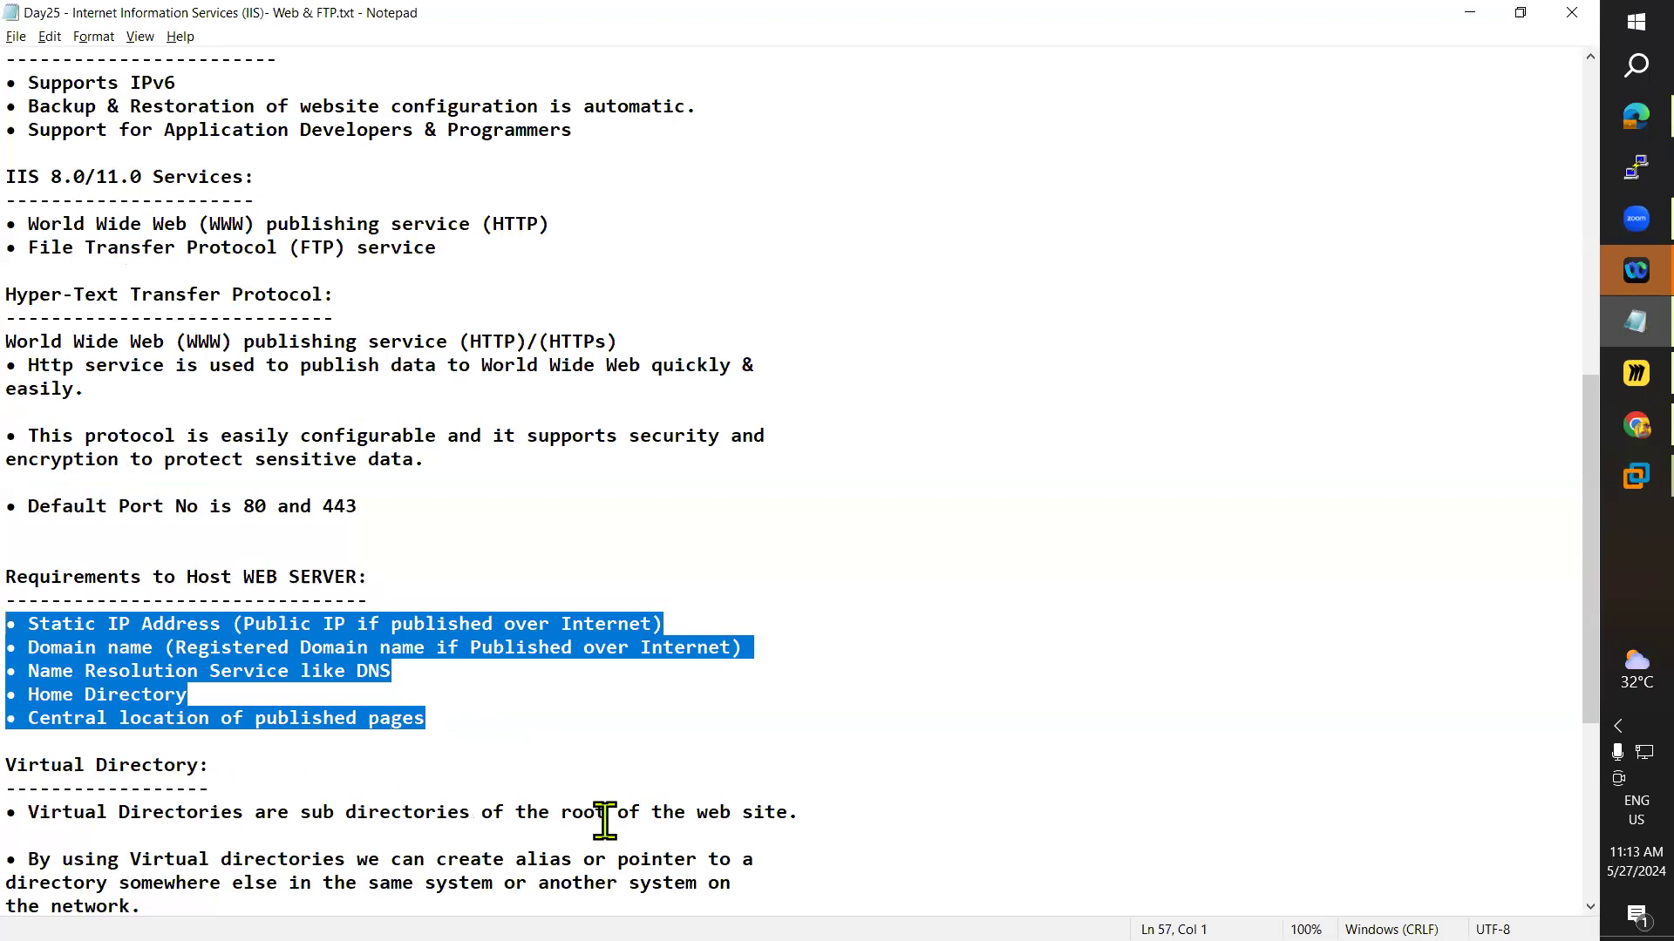
scroll(580, 641, "up", 3)
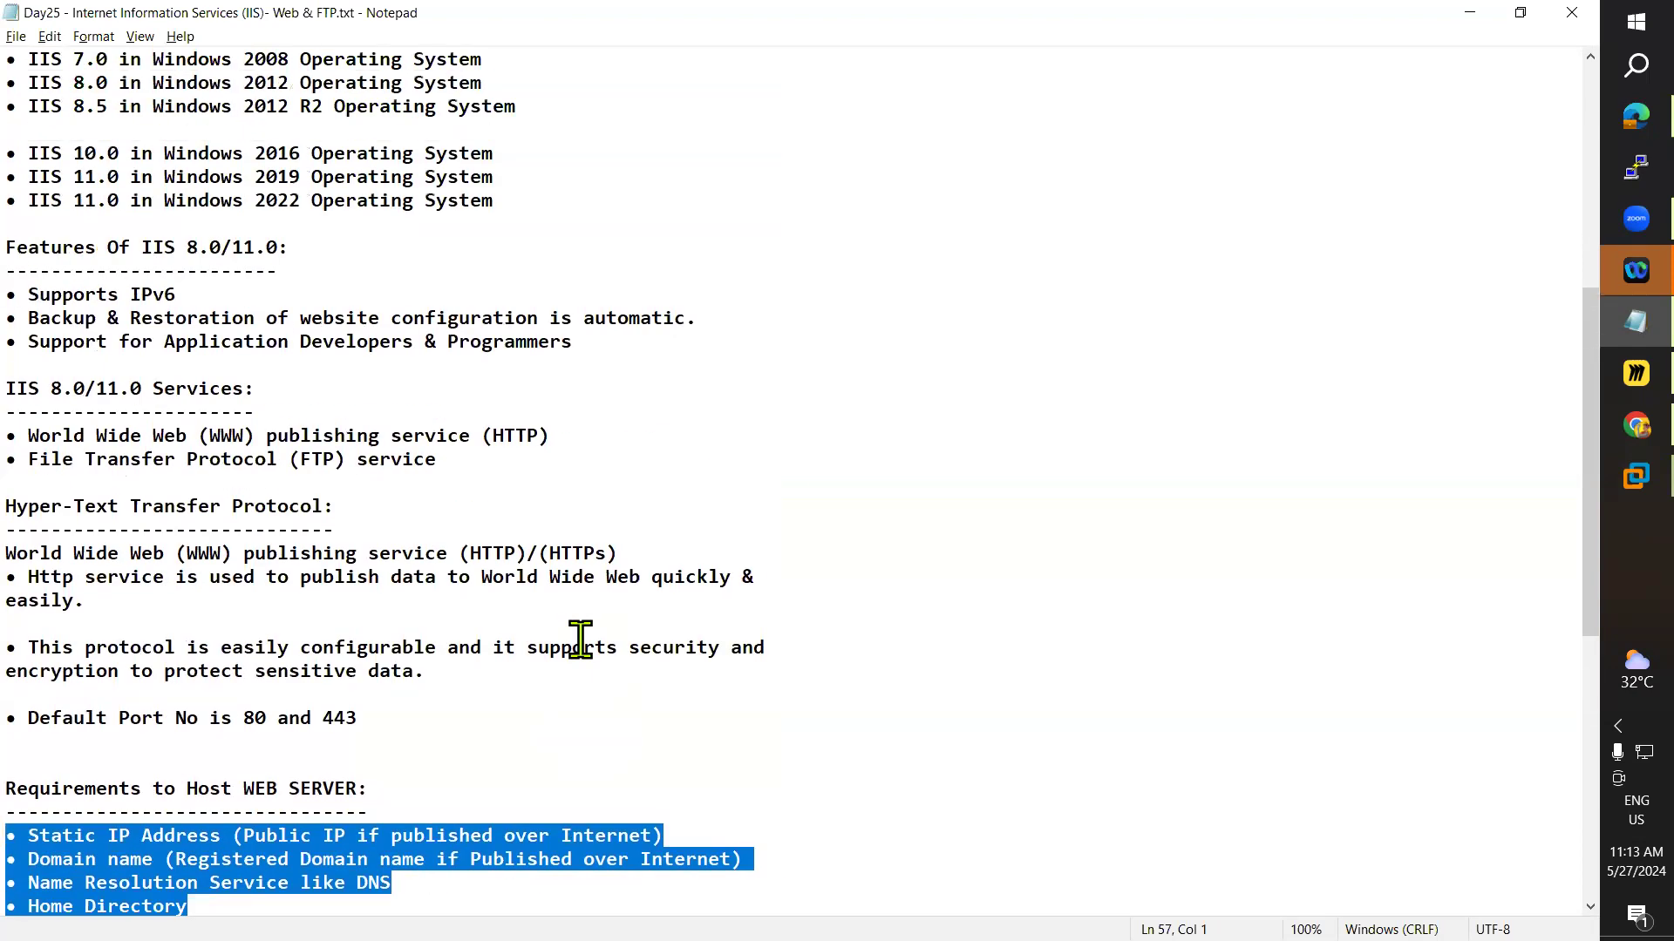
scroll(581, 641, "up", 4)
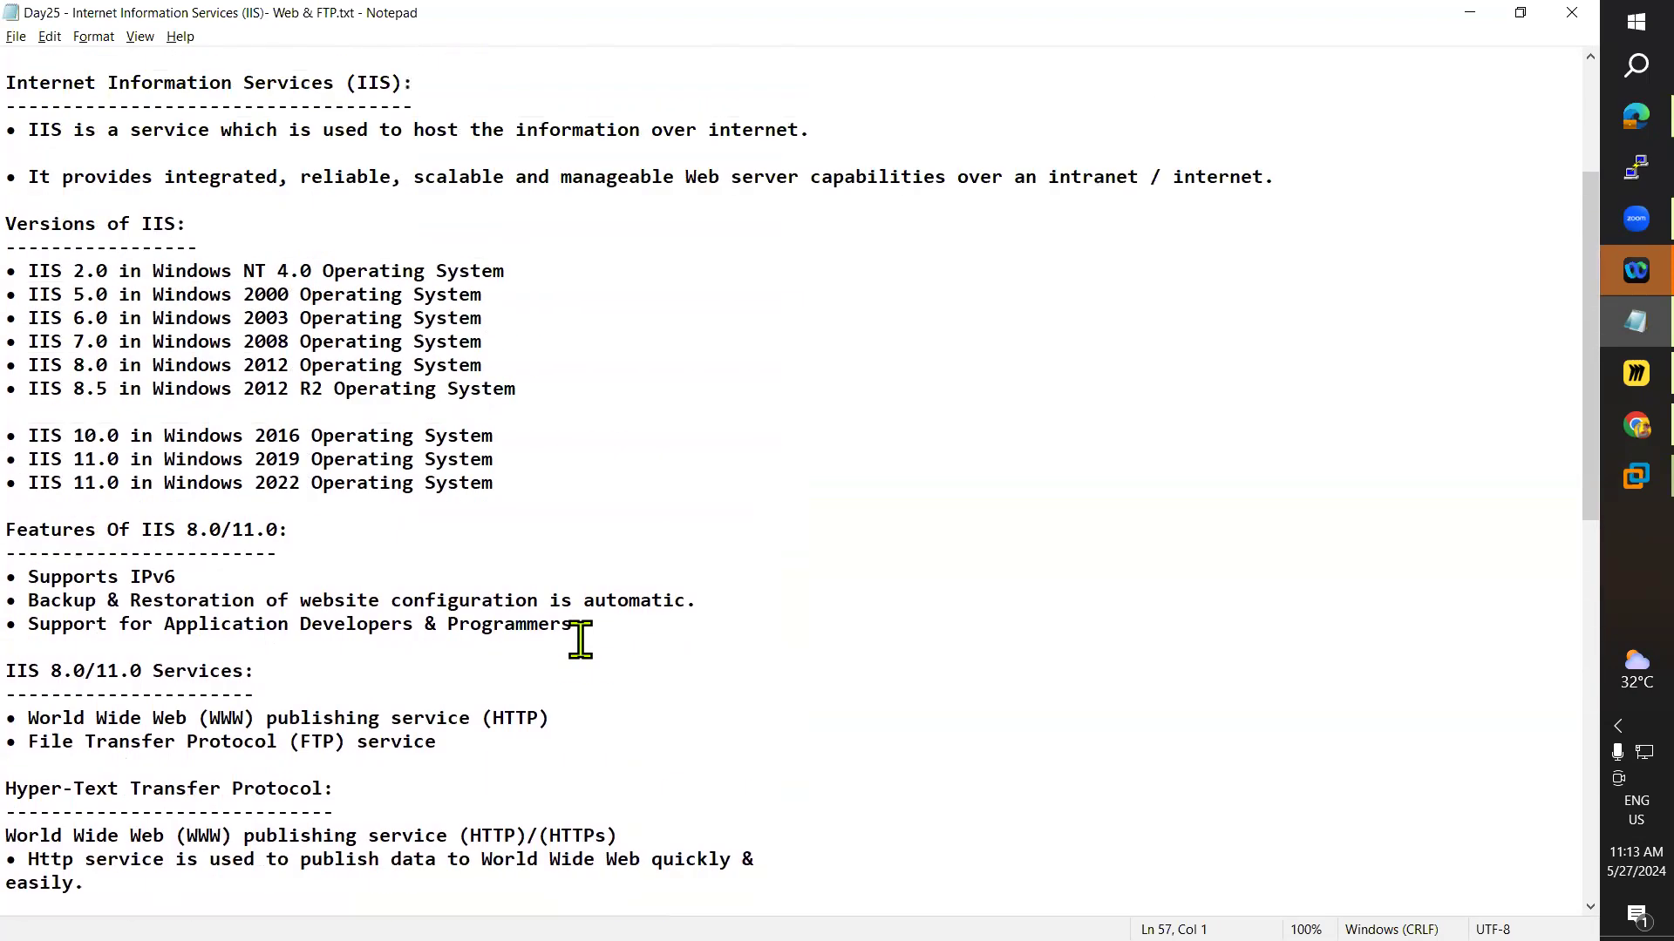
scroll(580, 641, "up", 1)
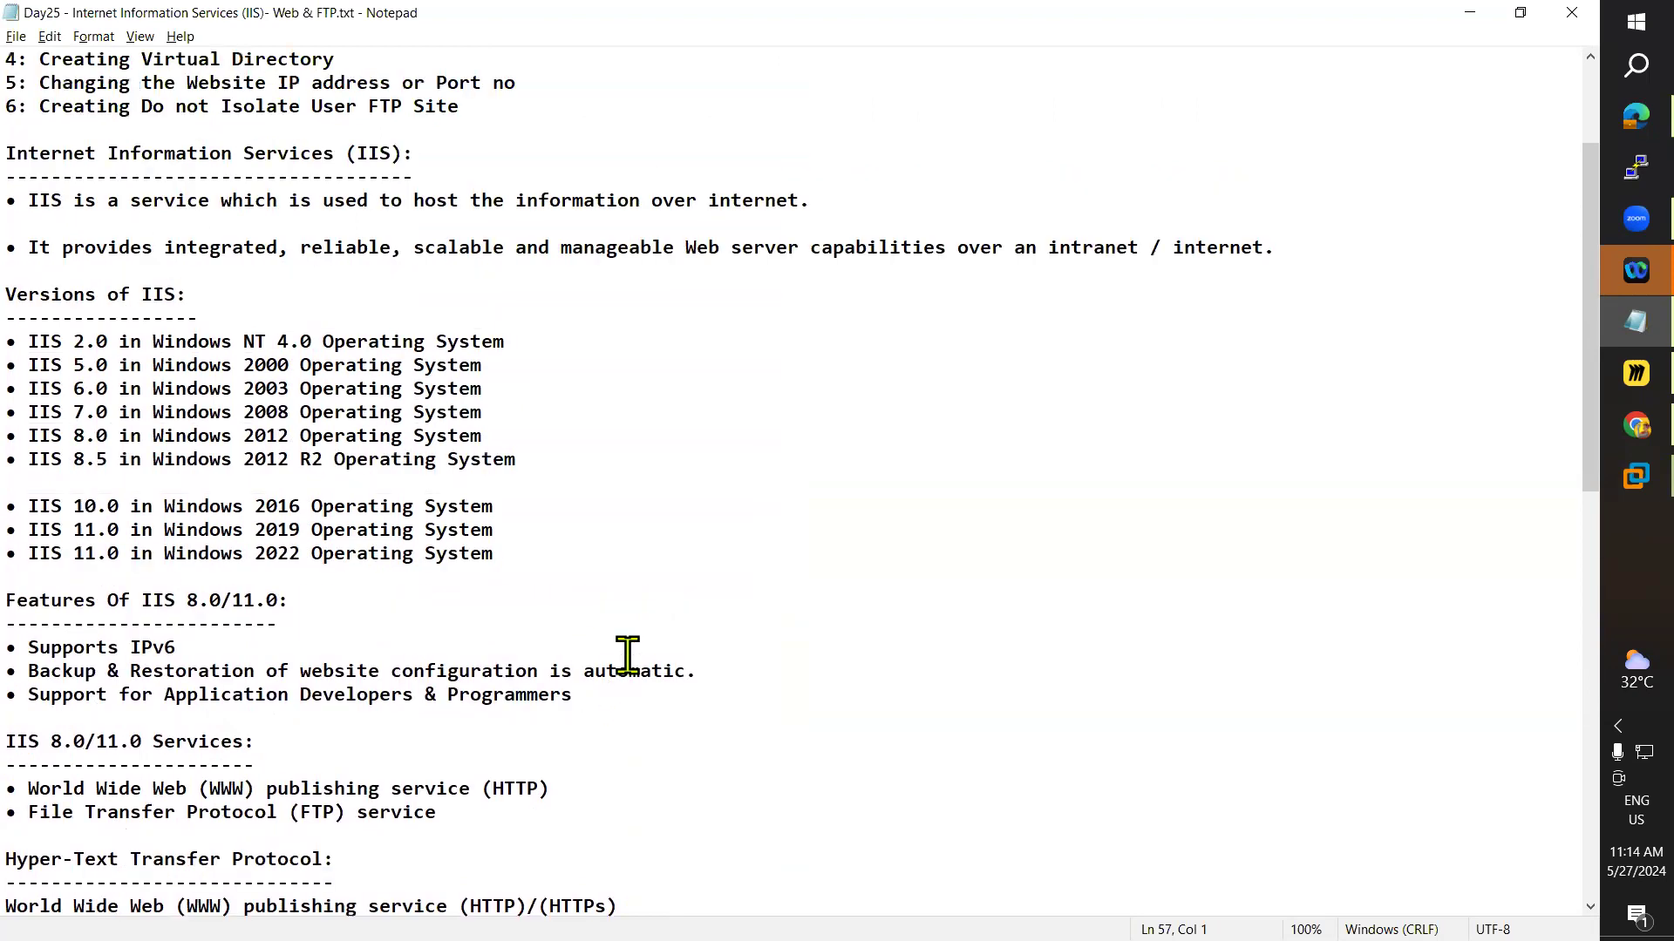
scroll(627, 657, "up", 3)
- Switch to the DC virtual machine in VMware Workstation and examine the installation progress and features listed for the Web Server (IIS) role
mouse_move(1609, 484)
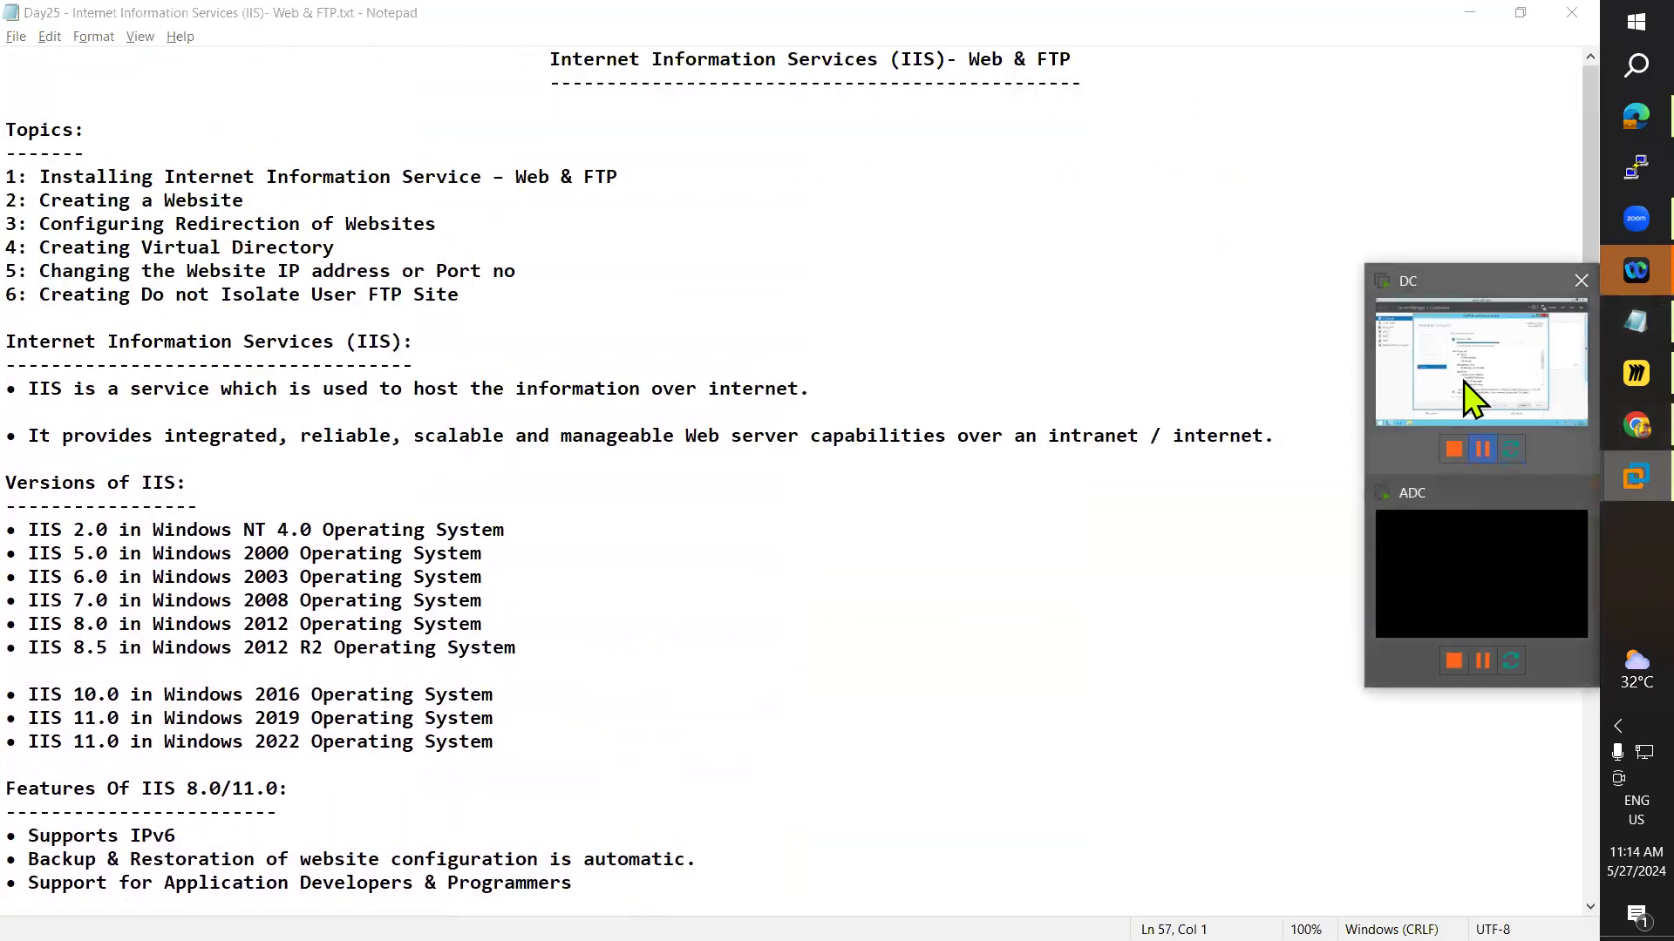
left_click(1465, 383)
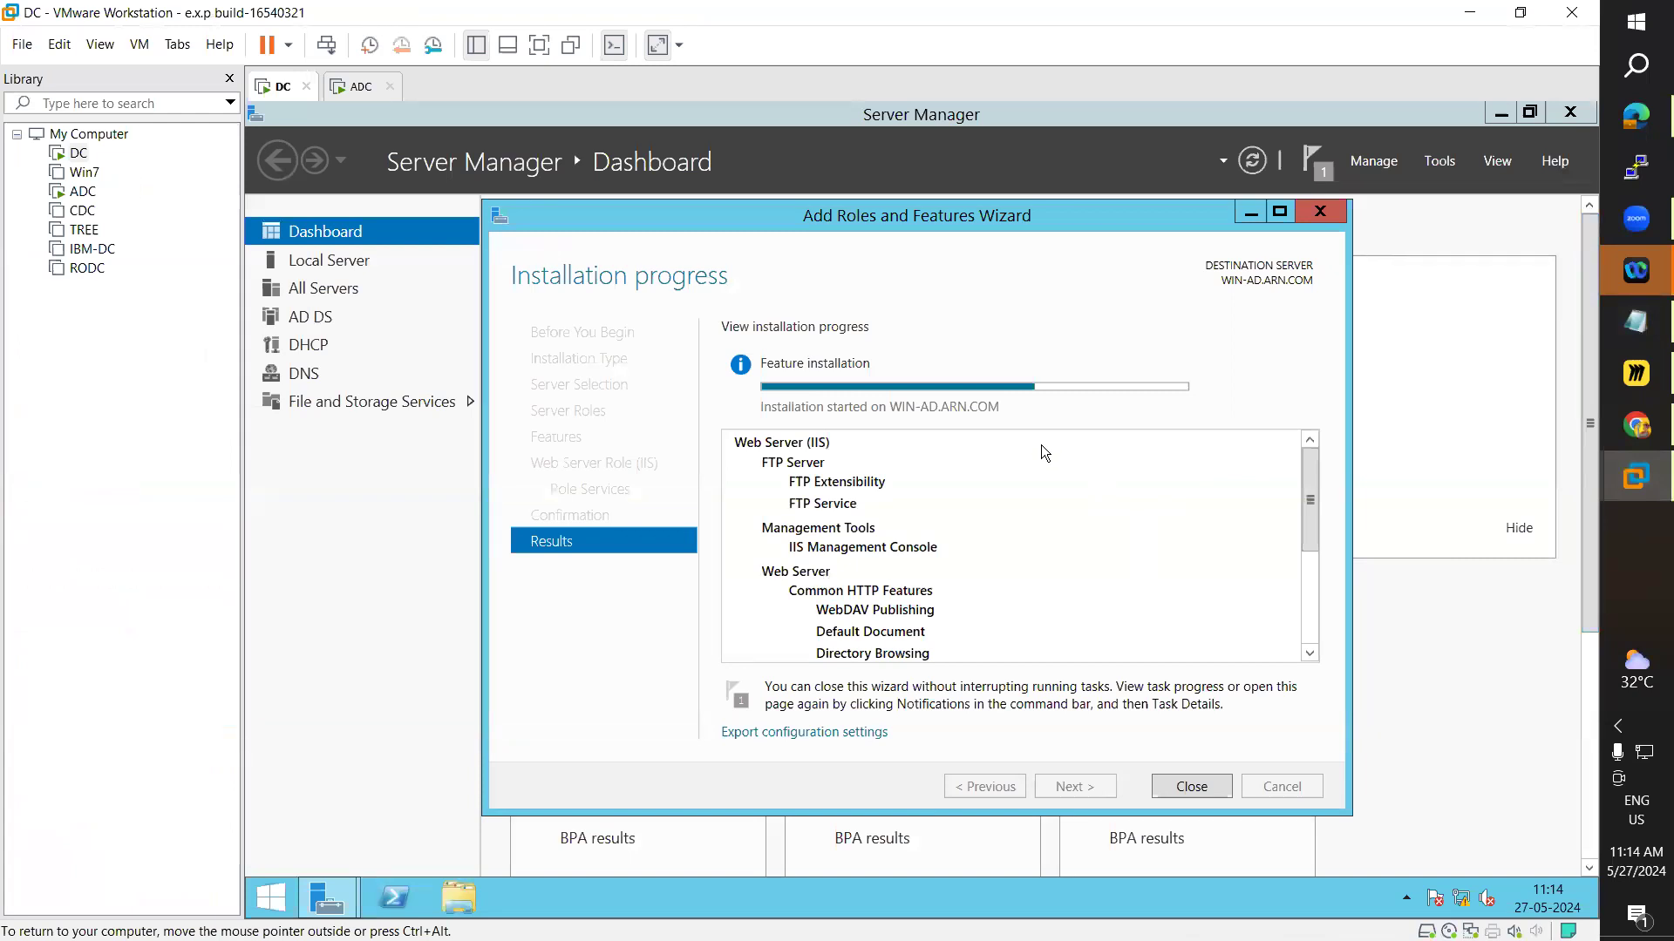
left_click_drag(1302, 483, 1322, 432)
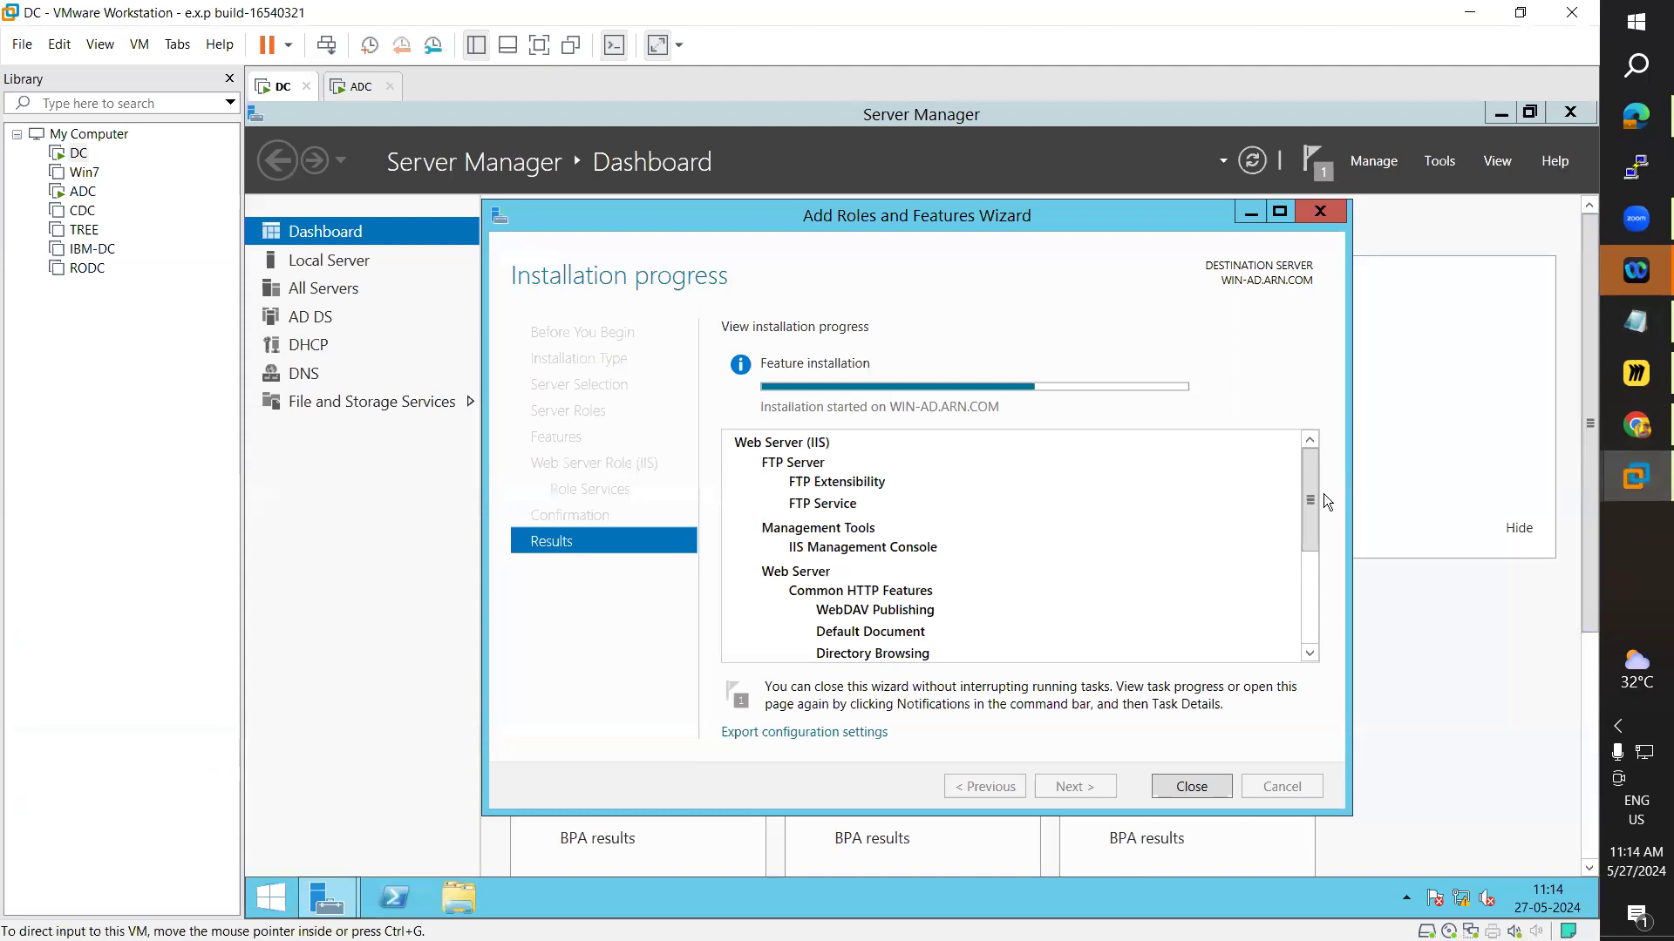
left_click_drag(1304, 535, 1325, 441)
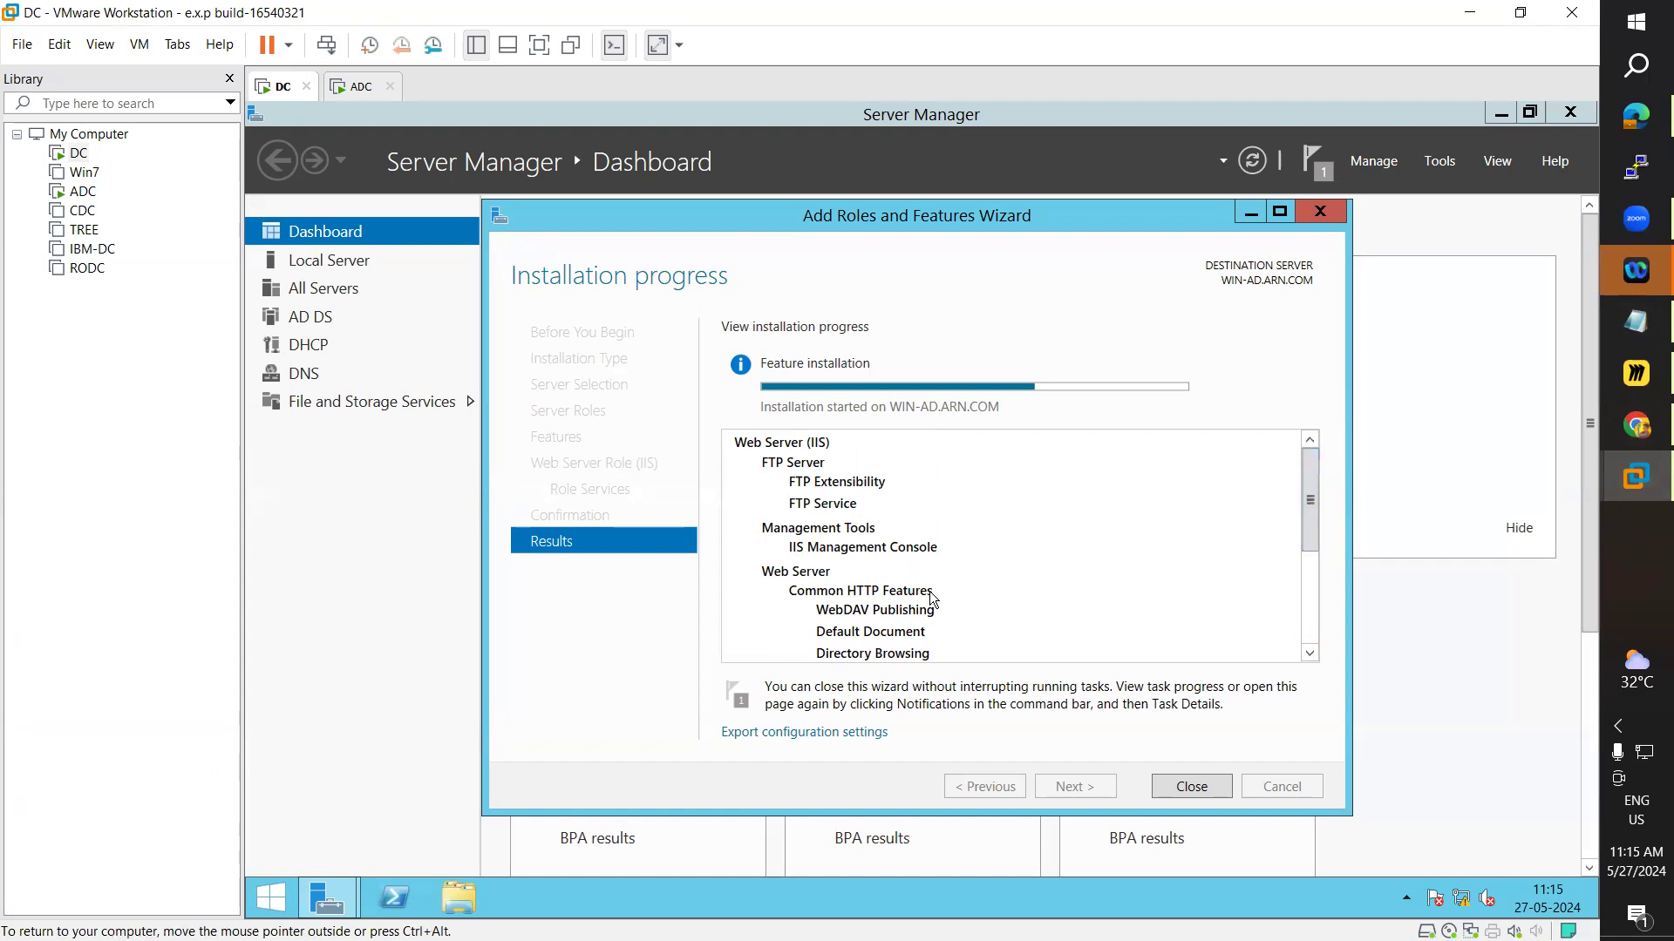
left_click_drag(1021, 216, 983, 197)
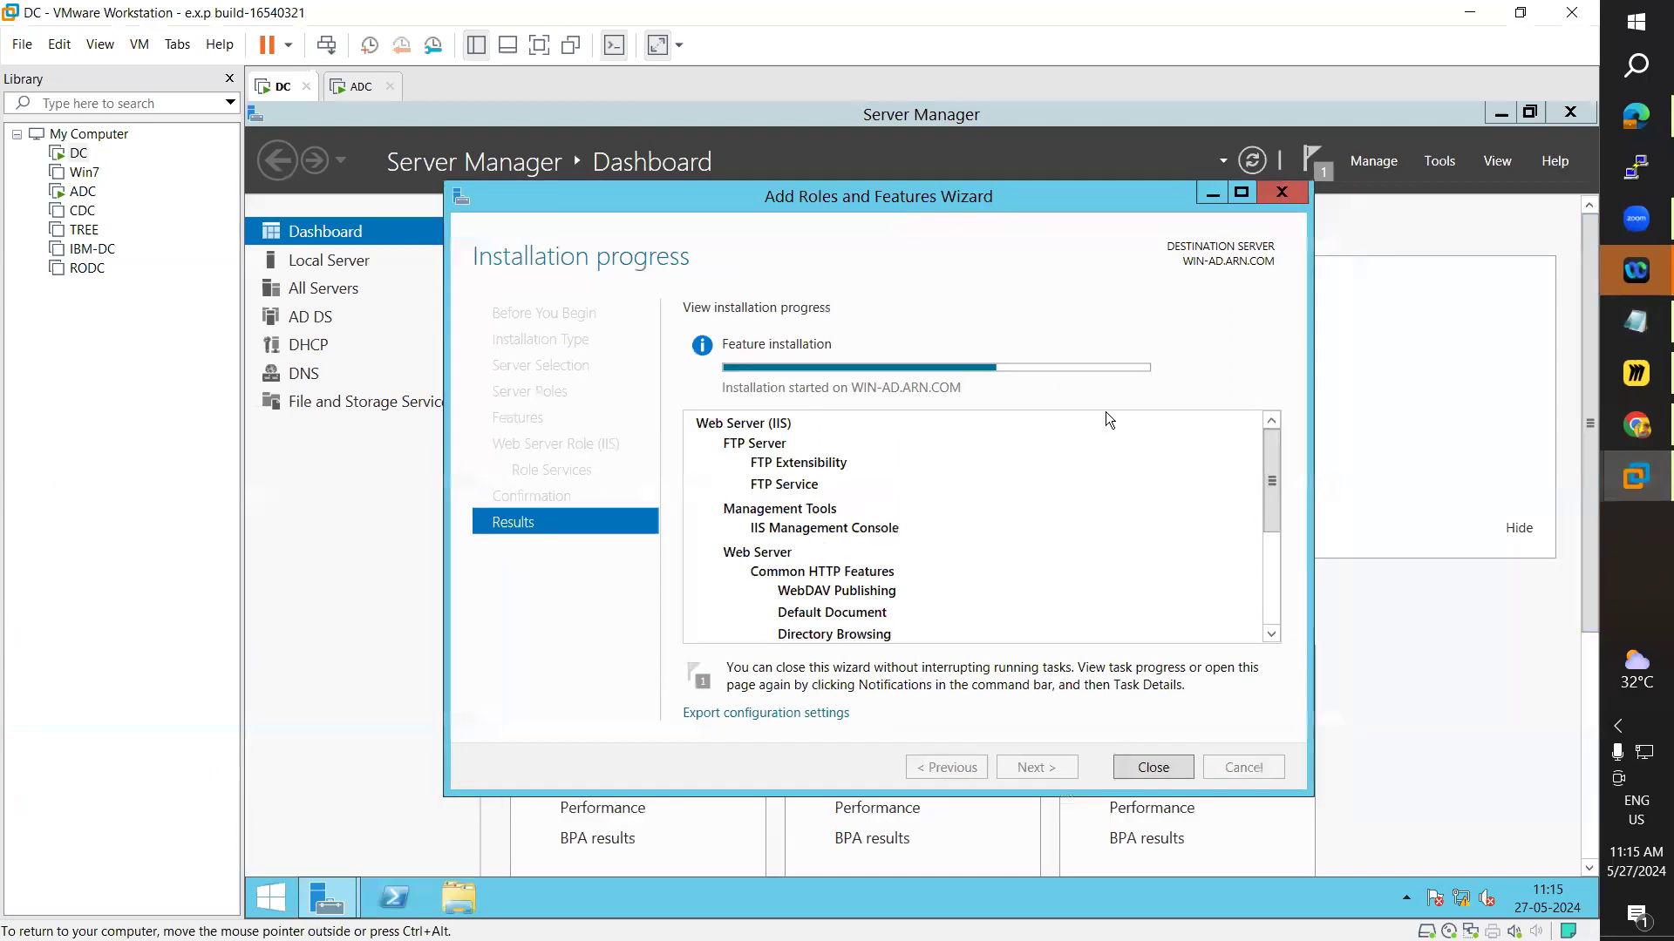
- Skim the Notepad notes from the topics list down to the FTP server requirements, and put the notes window away
left_click(1608, 315)
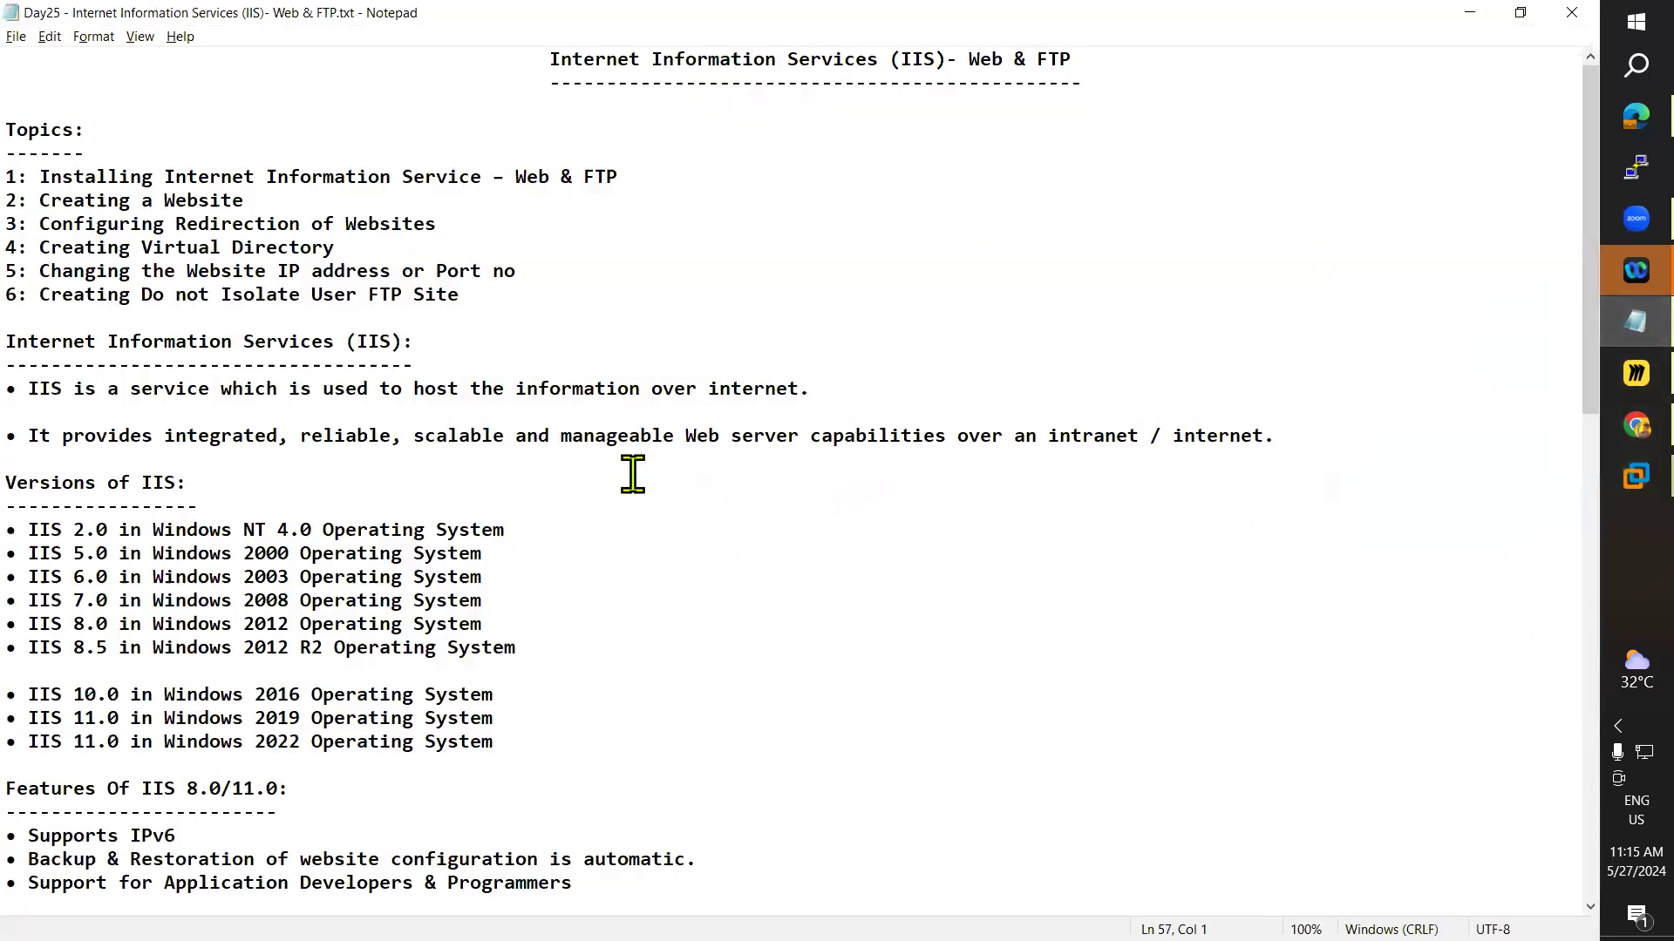
scroll(680, 543, "down", 3)
scroll(680, 543, "down", 5)
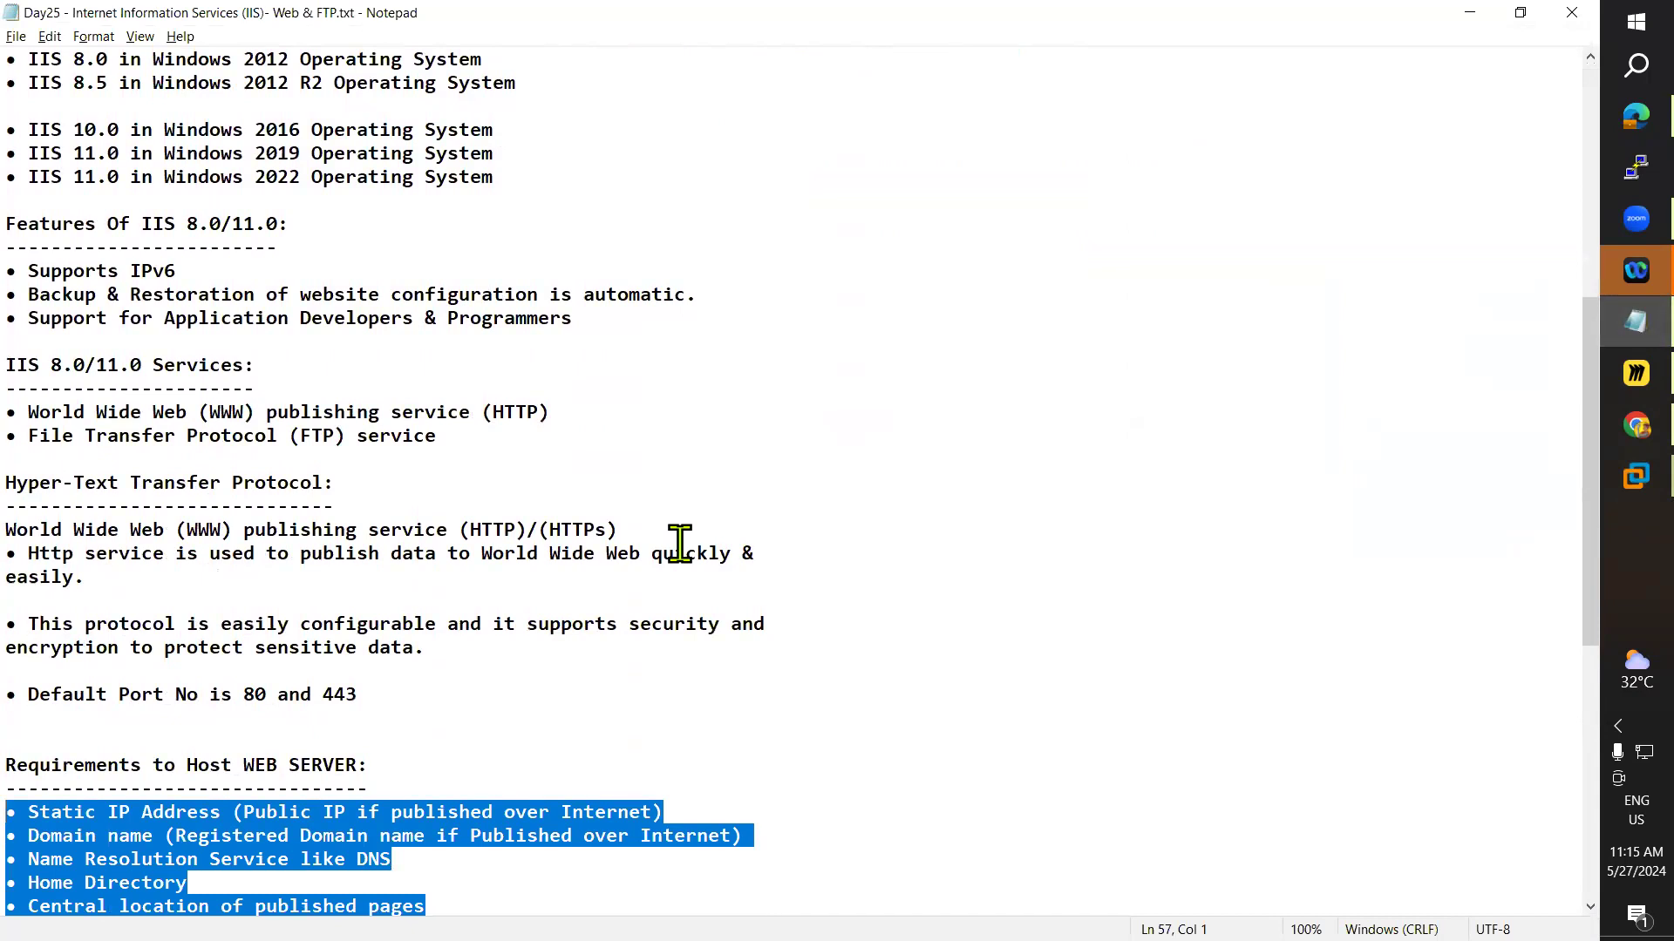
scroll(680, 543, "down", 2)
scroll(680, 543, "down", 2)
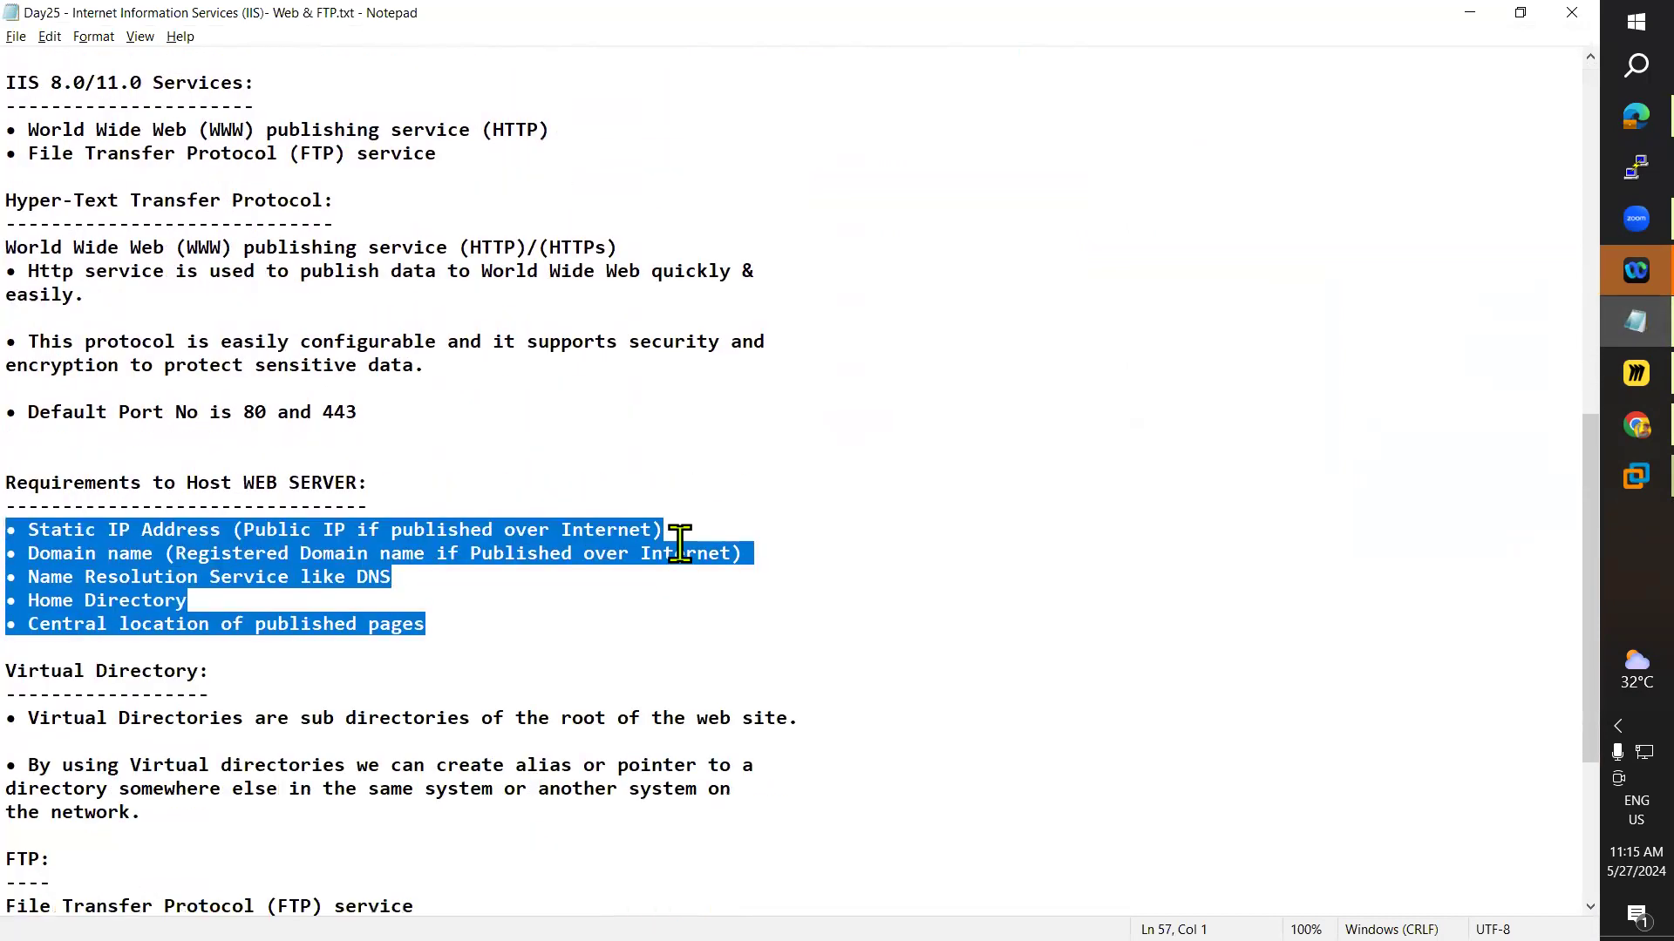
scroll(680, 544, "down", 5)
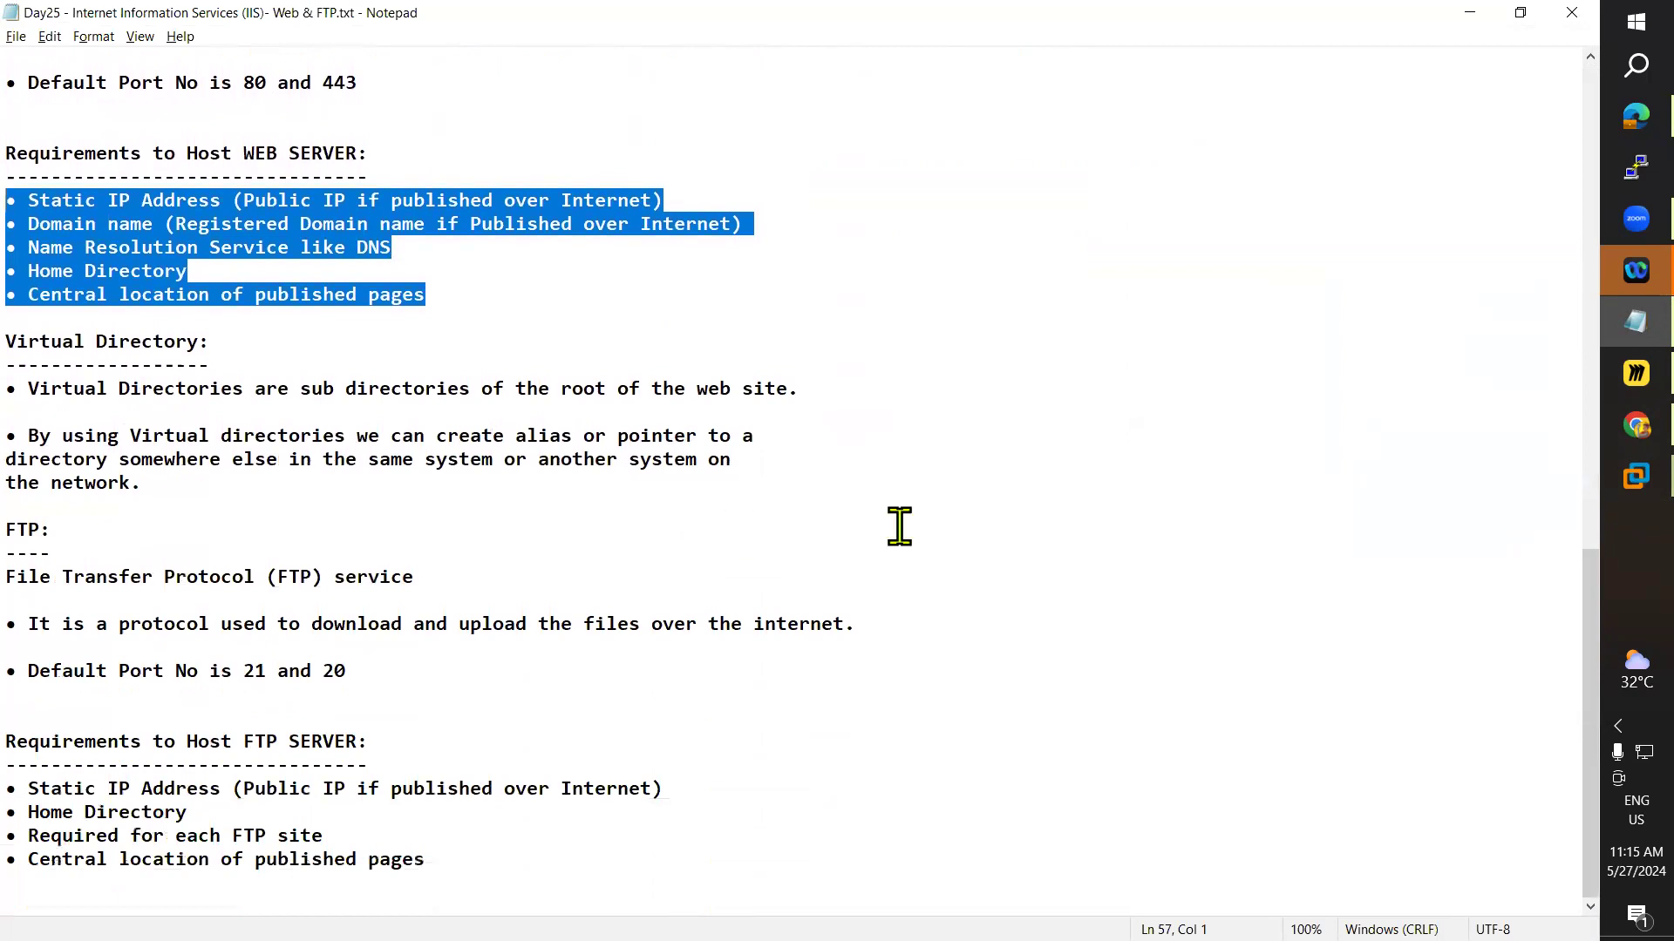
left_click(1471, 12)
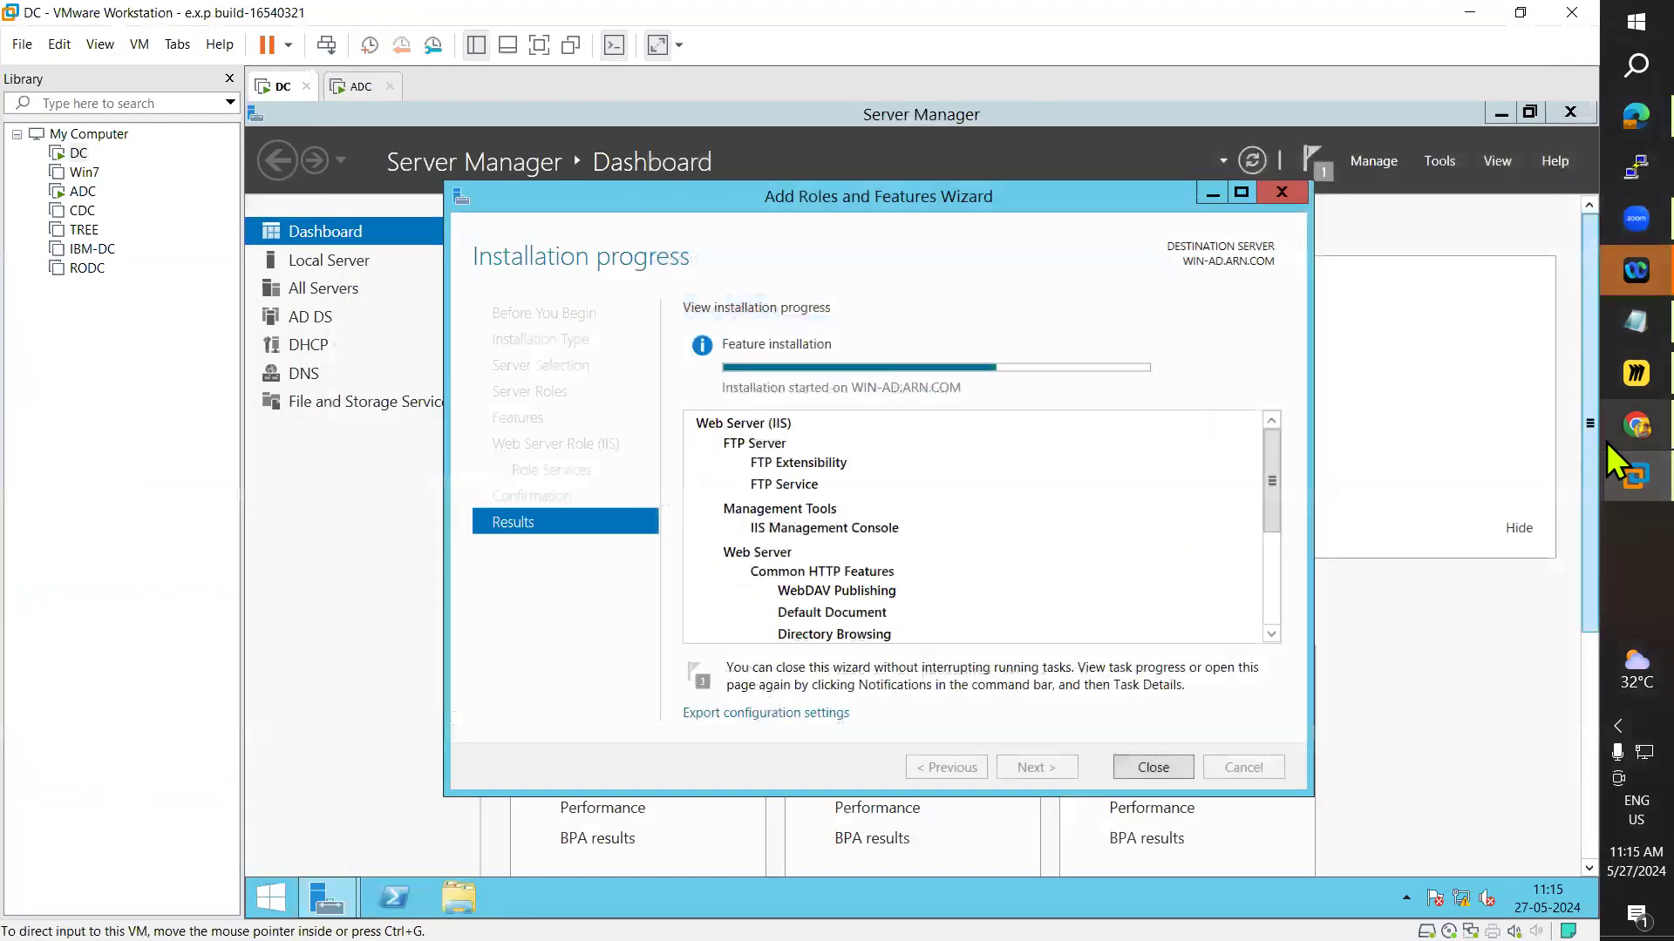
- Switch to Chrome, search Google for "URL", and examine the full form given in the featured definition
left_click(1607, 426)
left_click(538, 456)
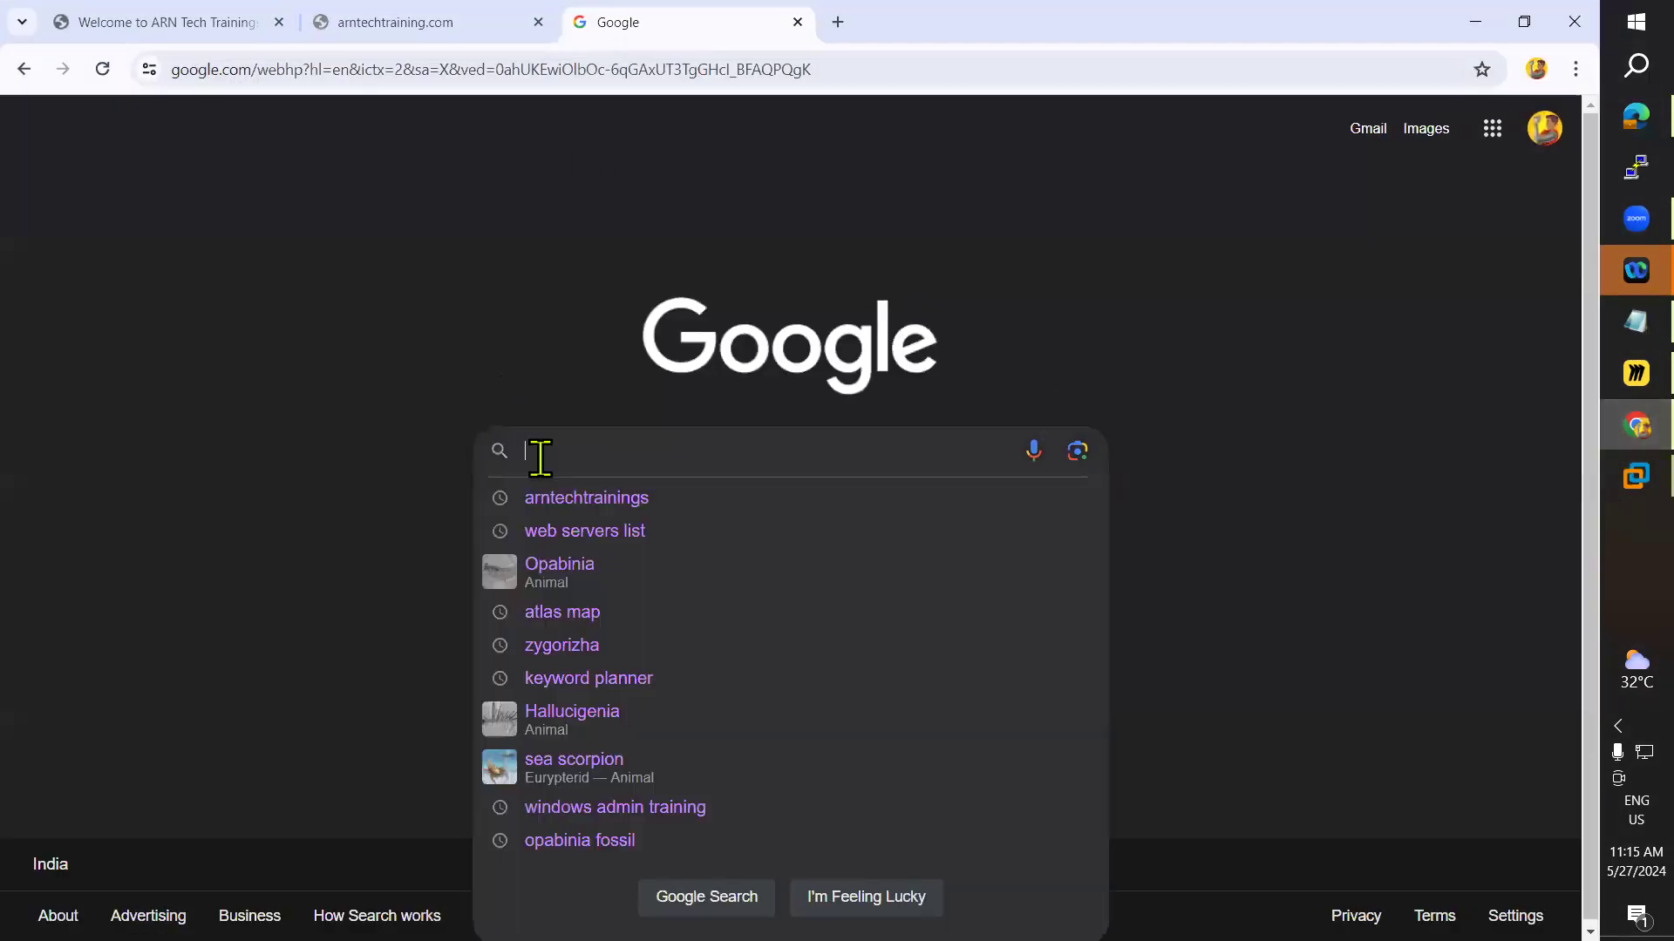
type("URL")
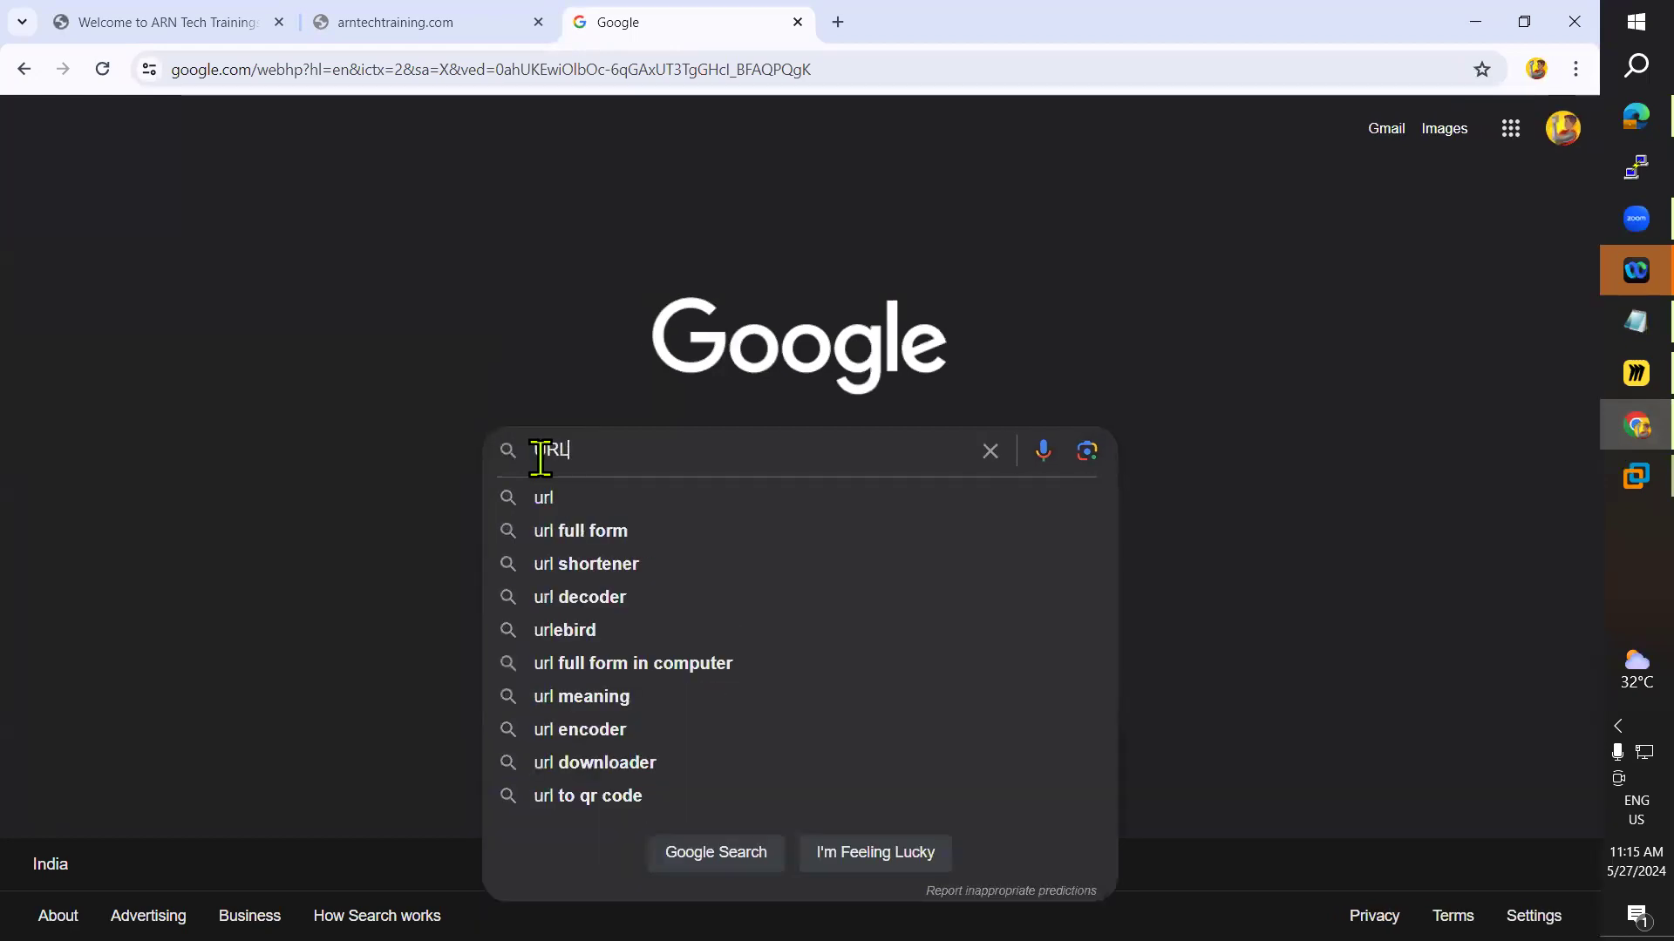
key("Return")
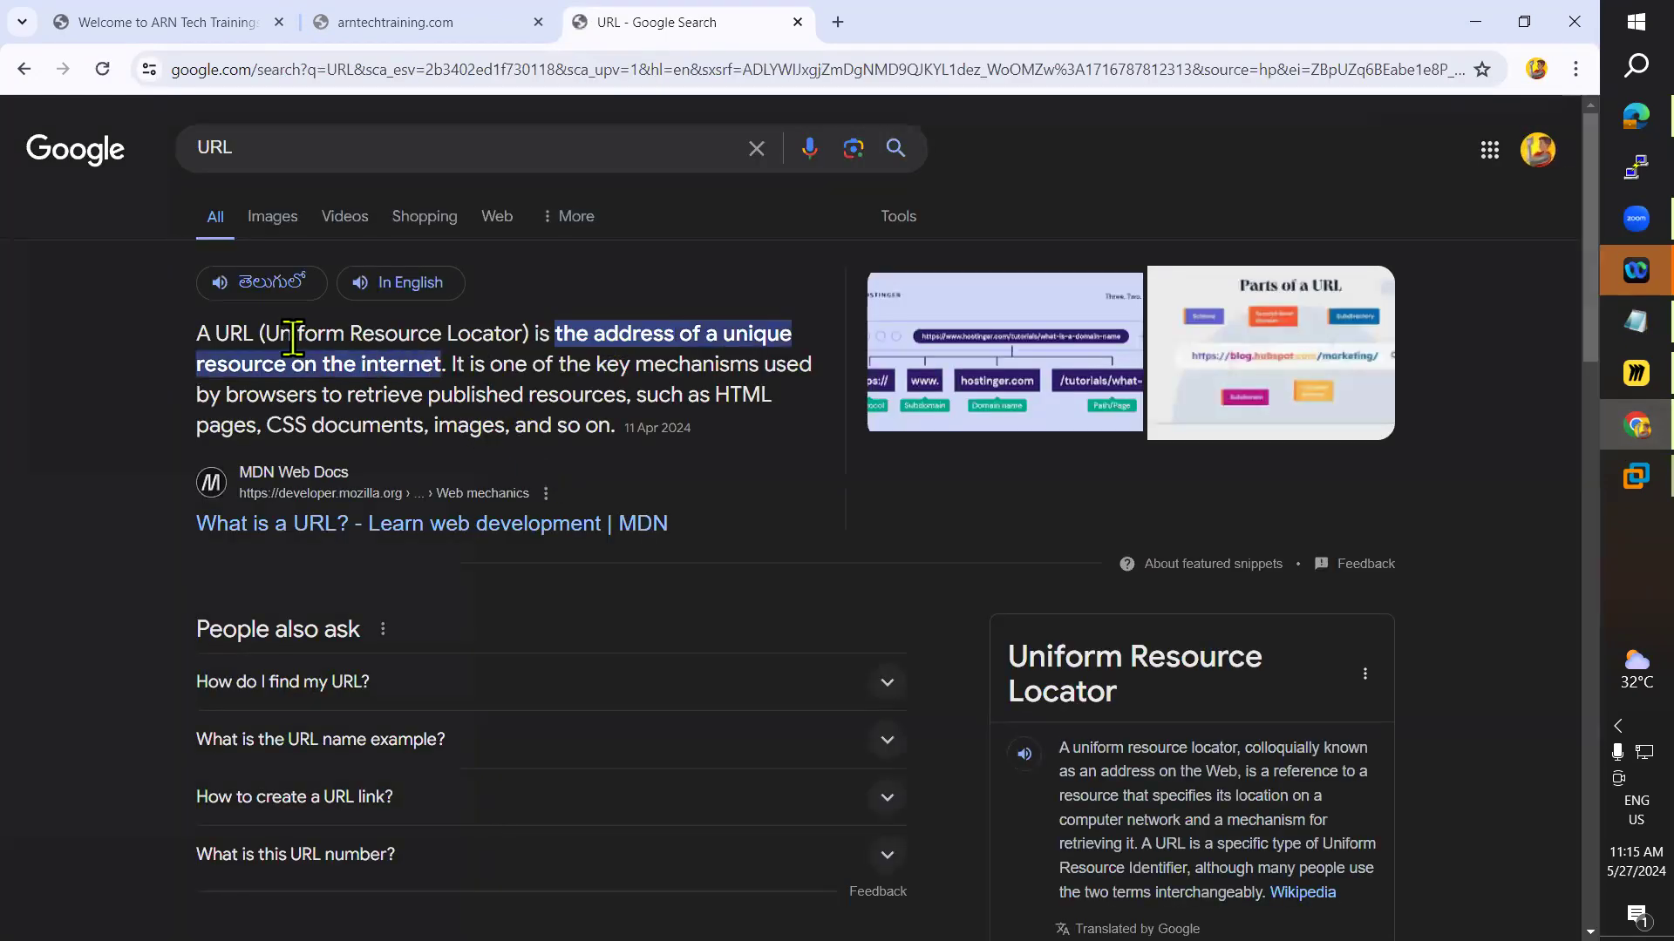
left_click_drag(267, 335, 523, 331)
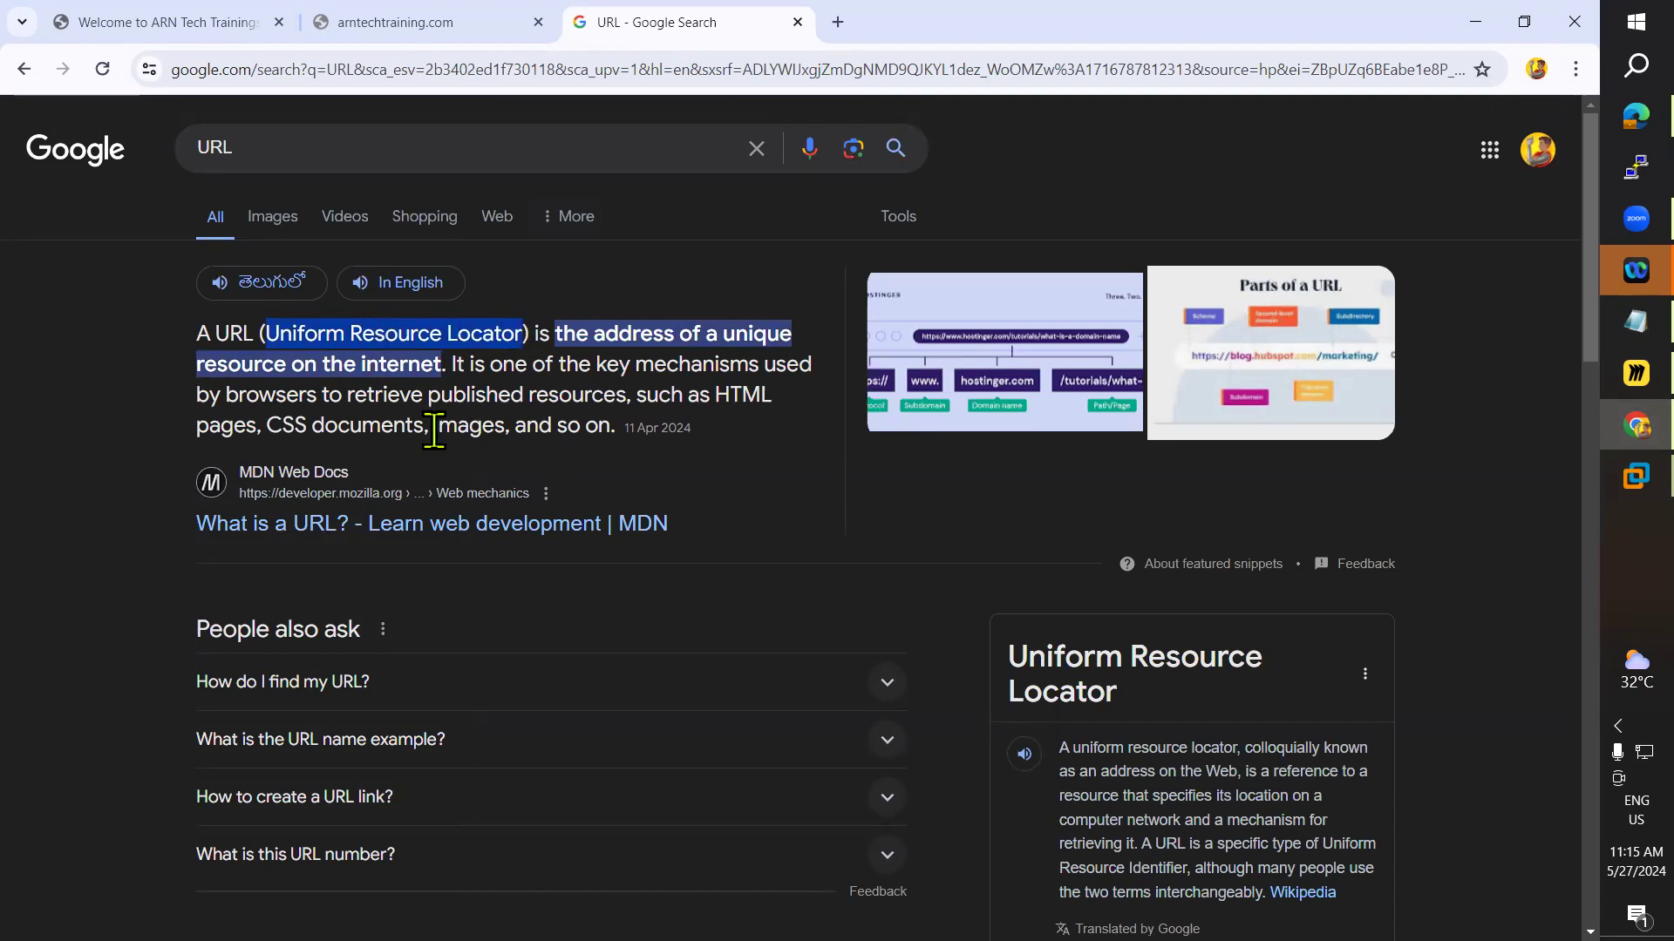
double_click(225, 333)
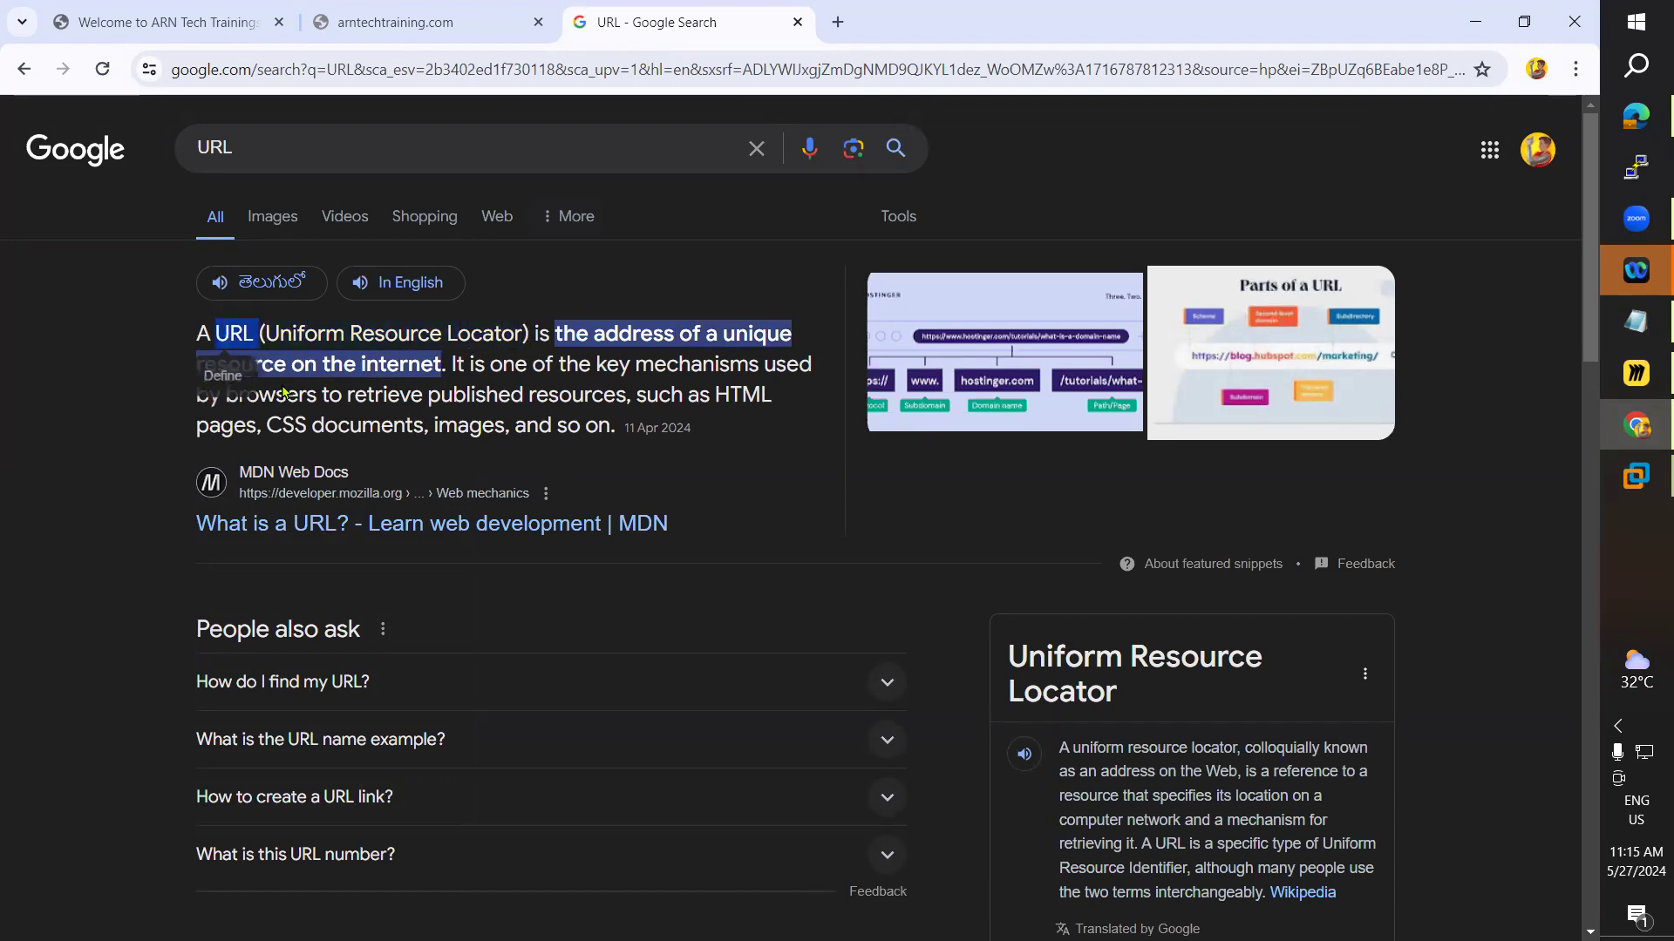
left_click_drag(266, 334, 523, 334)
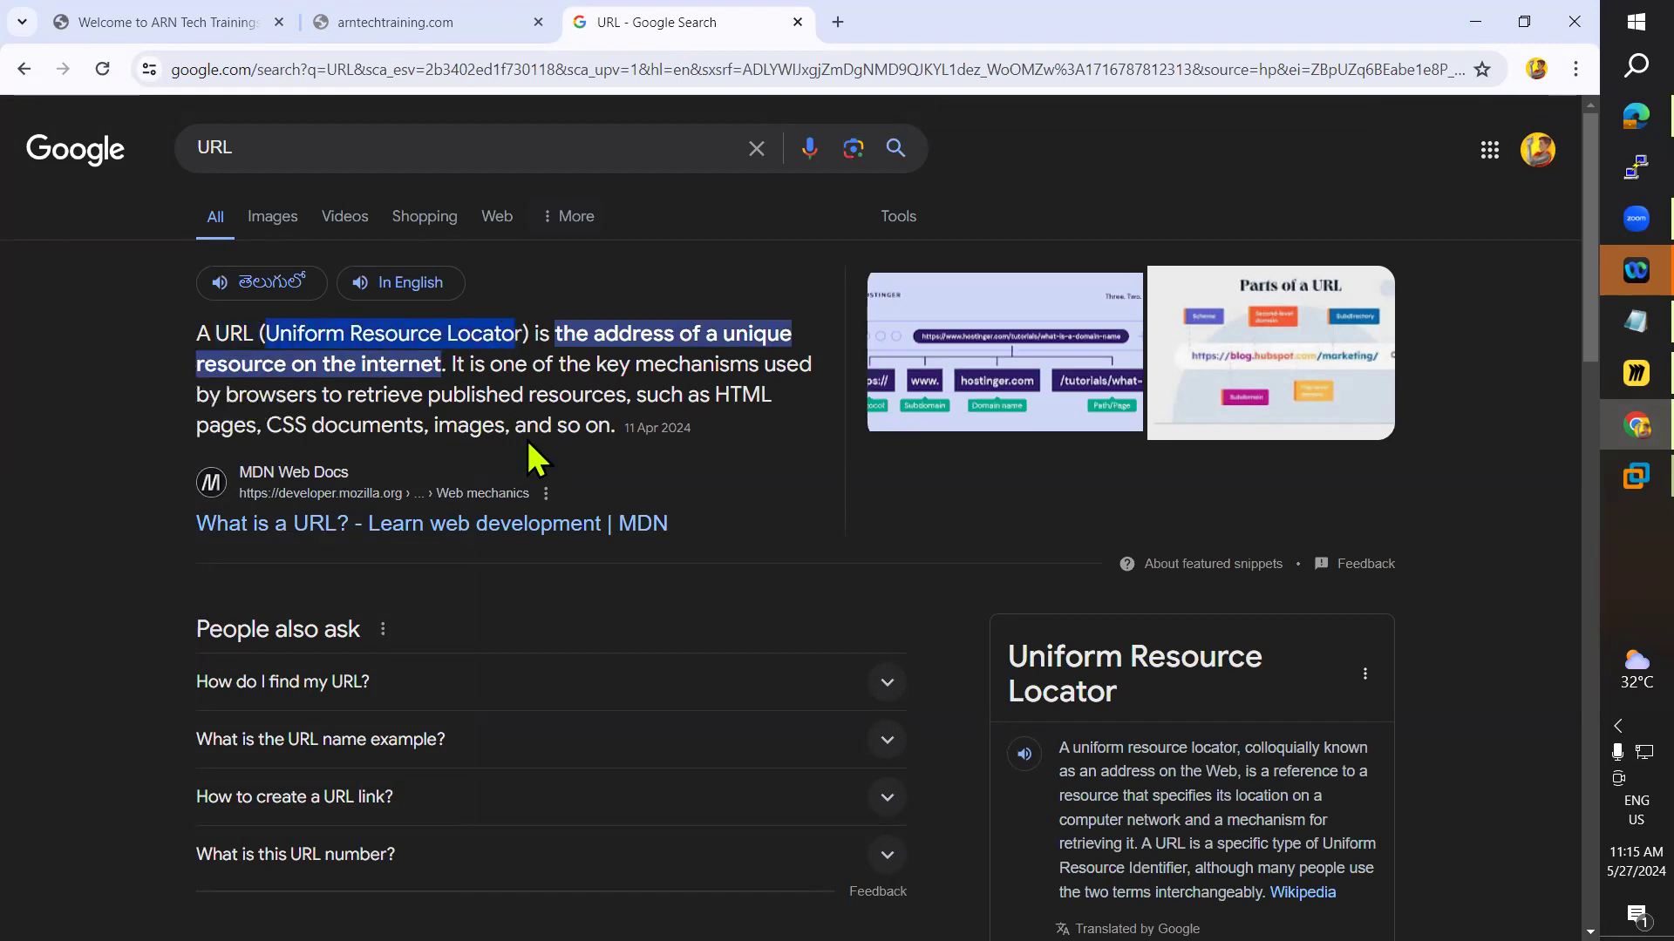
- Switch to VMware Workstation and show the desktop of the DC virtual machine
key("alt+Tab")
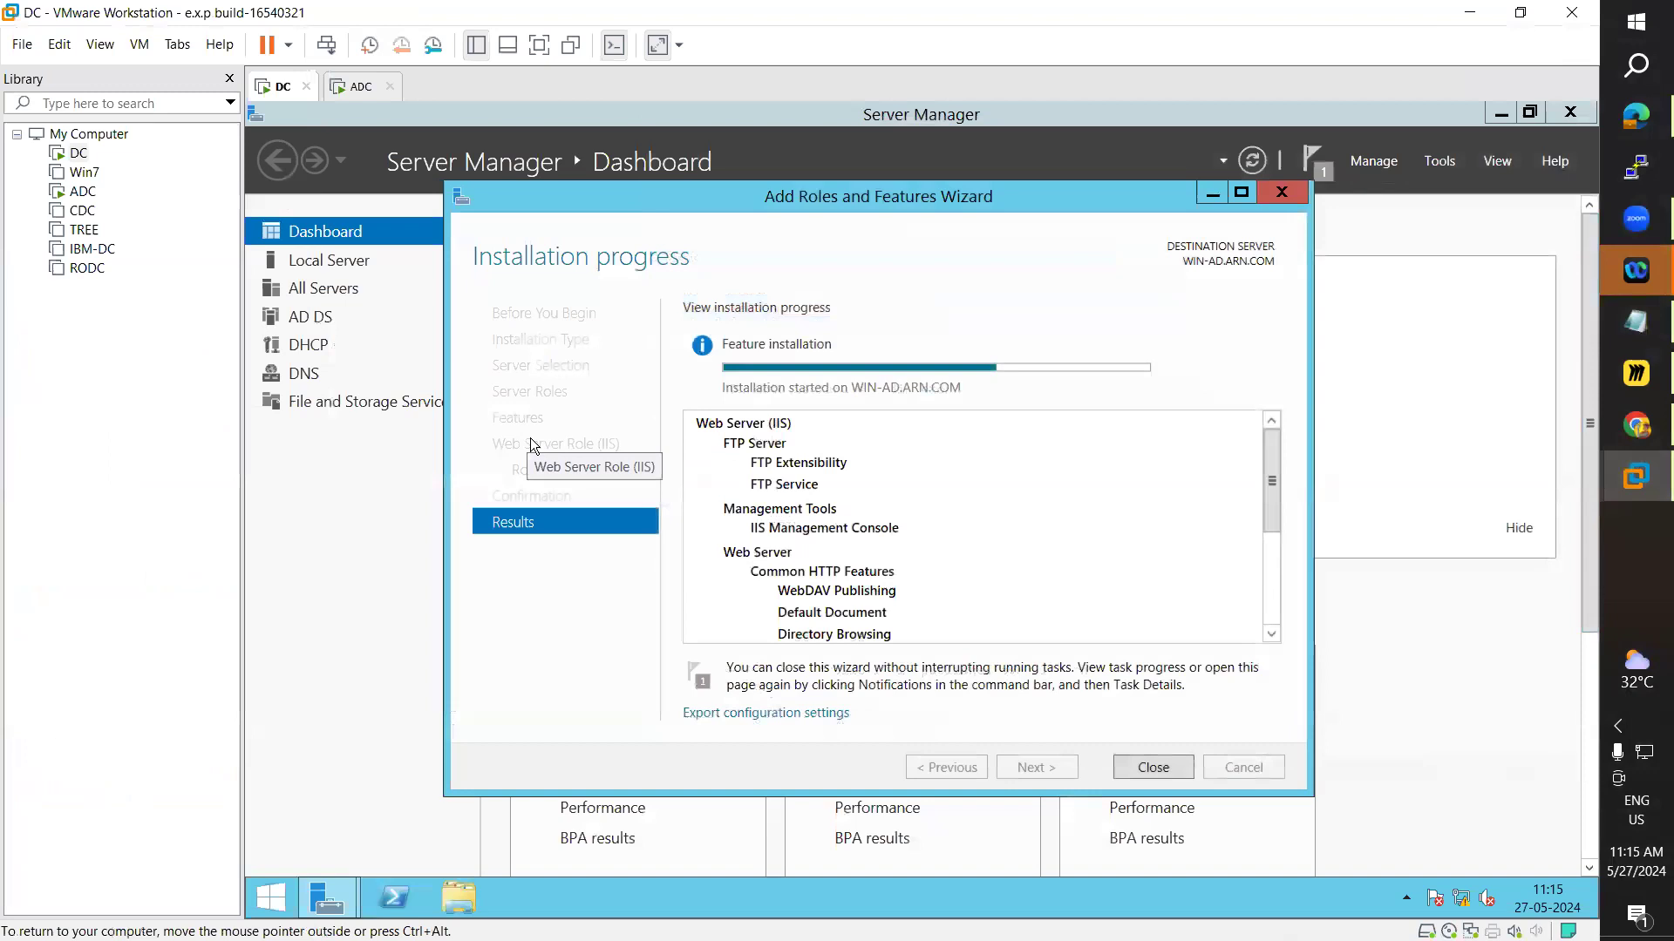
key("super+d")
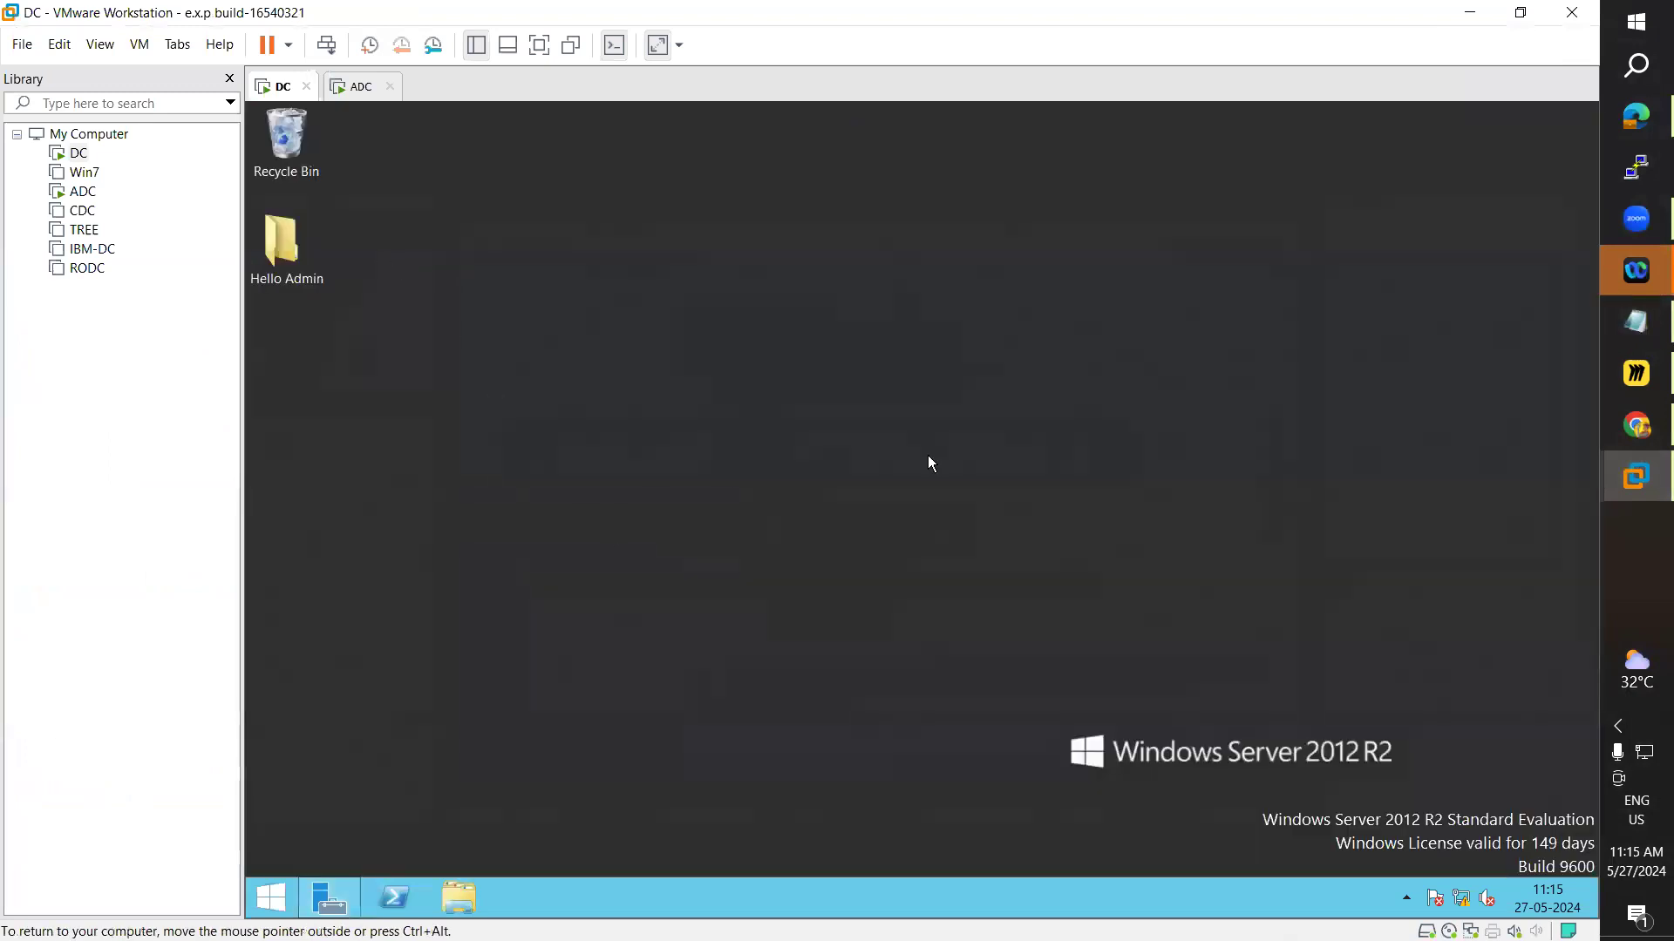
- Copy "Uniform Resource Locator" from the Google result in Chrome and insert it in the Notepad notes on a new line below the HTTP default port
left_click(1636, 426)
left_click(474, 334)
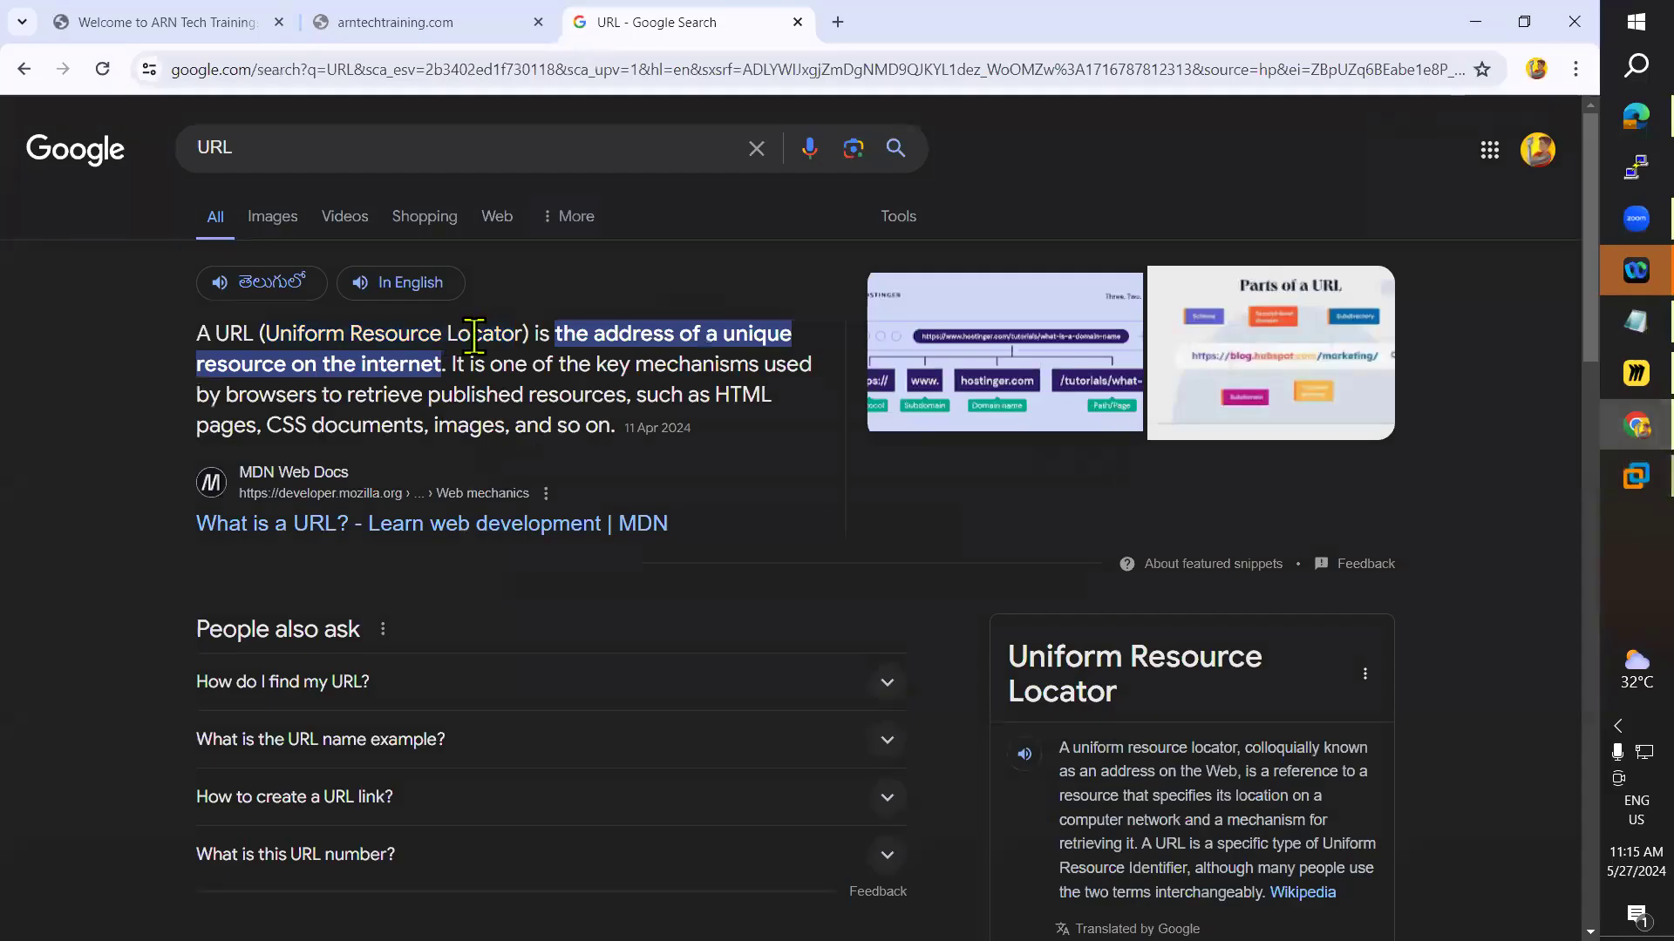
left_click_drag(523, 334, 267, 334)
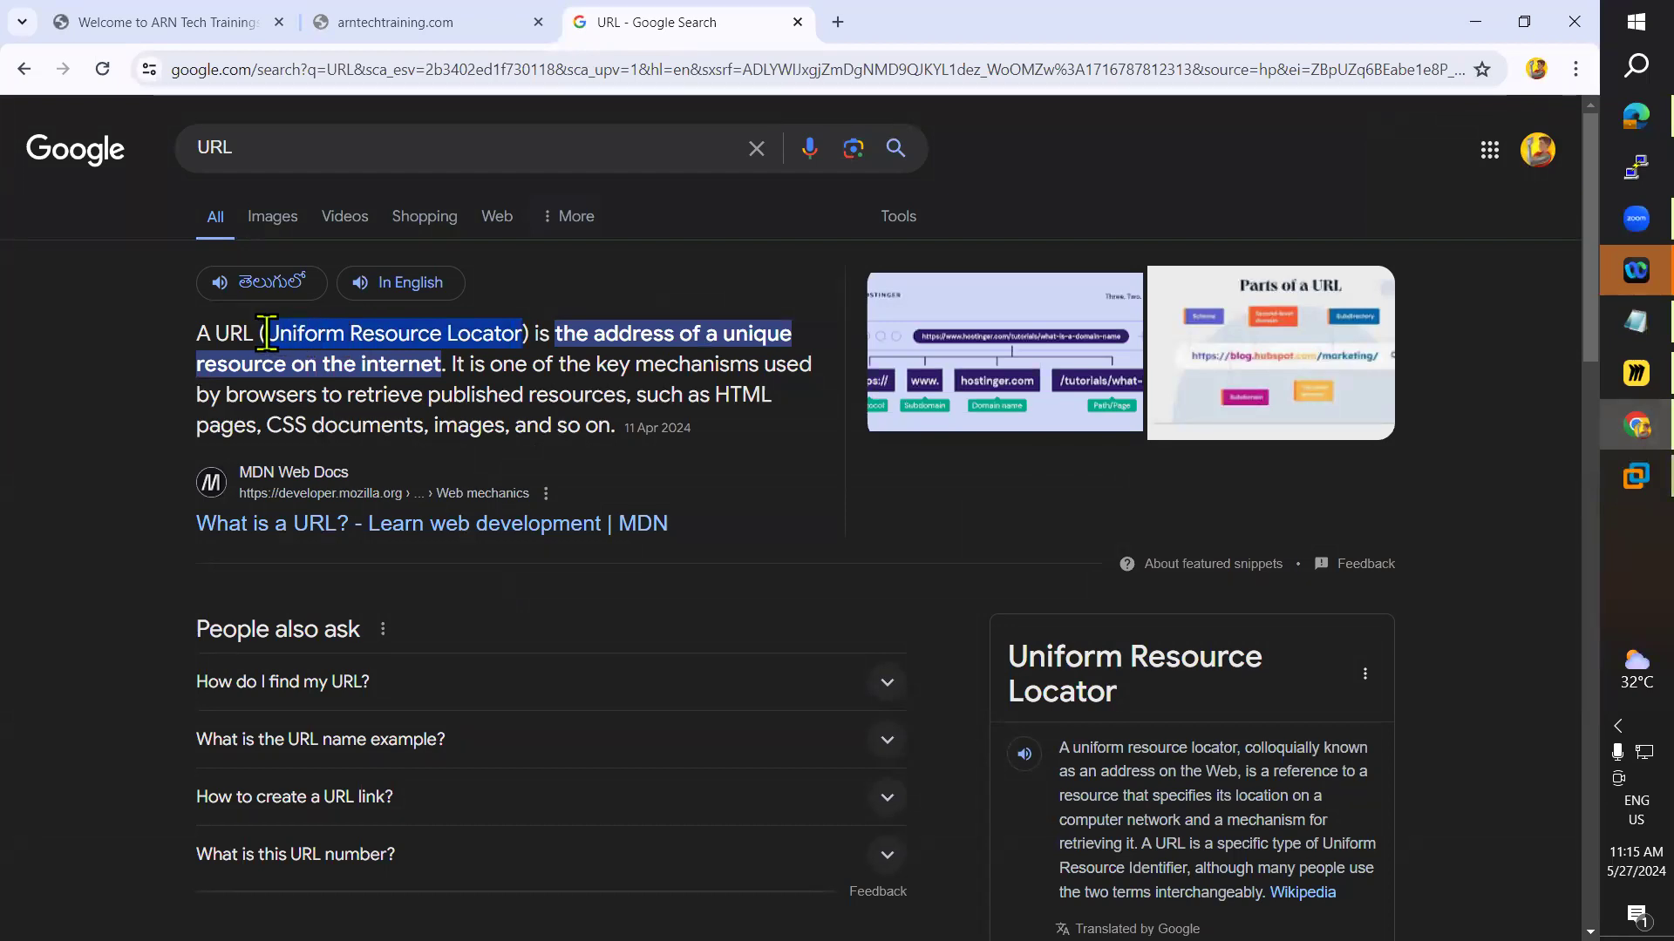
left_click(1605, 328)
scroll(474, 471, "up", 7)
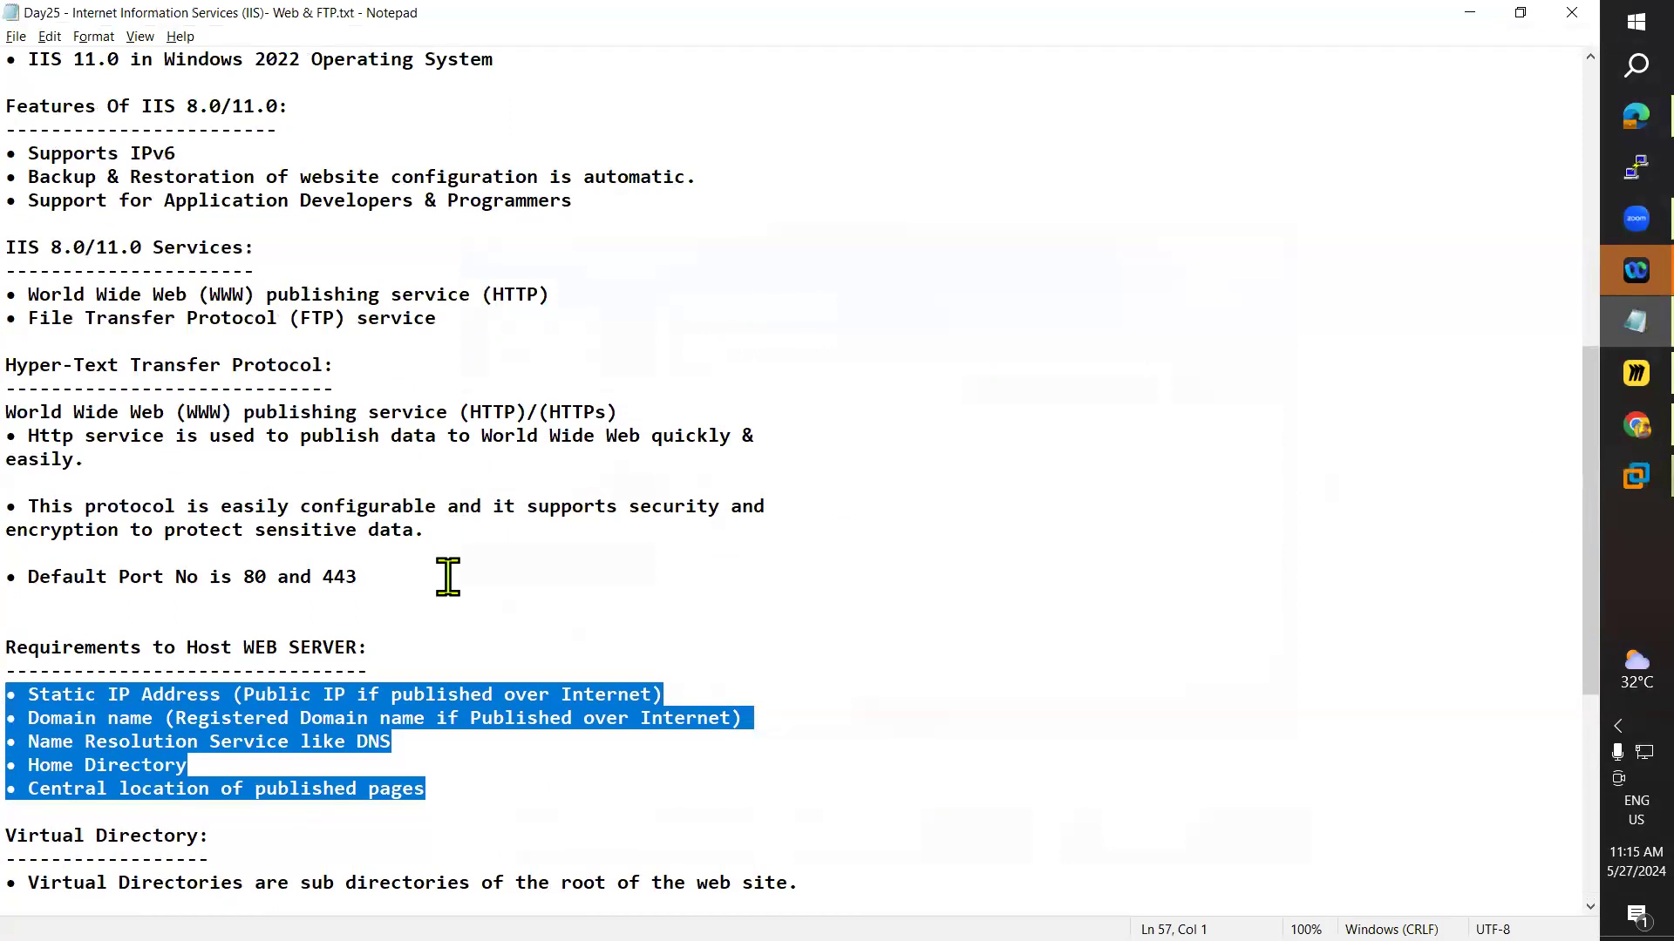
left_click(424, 604)
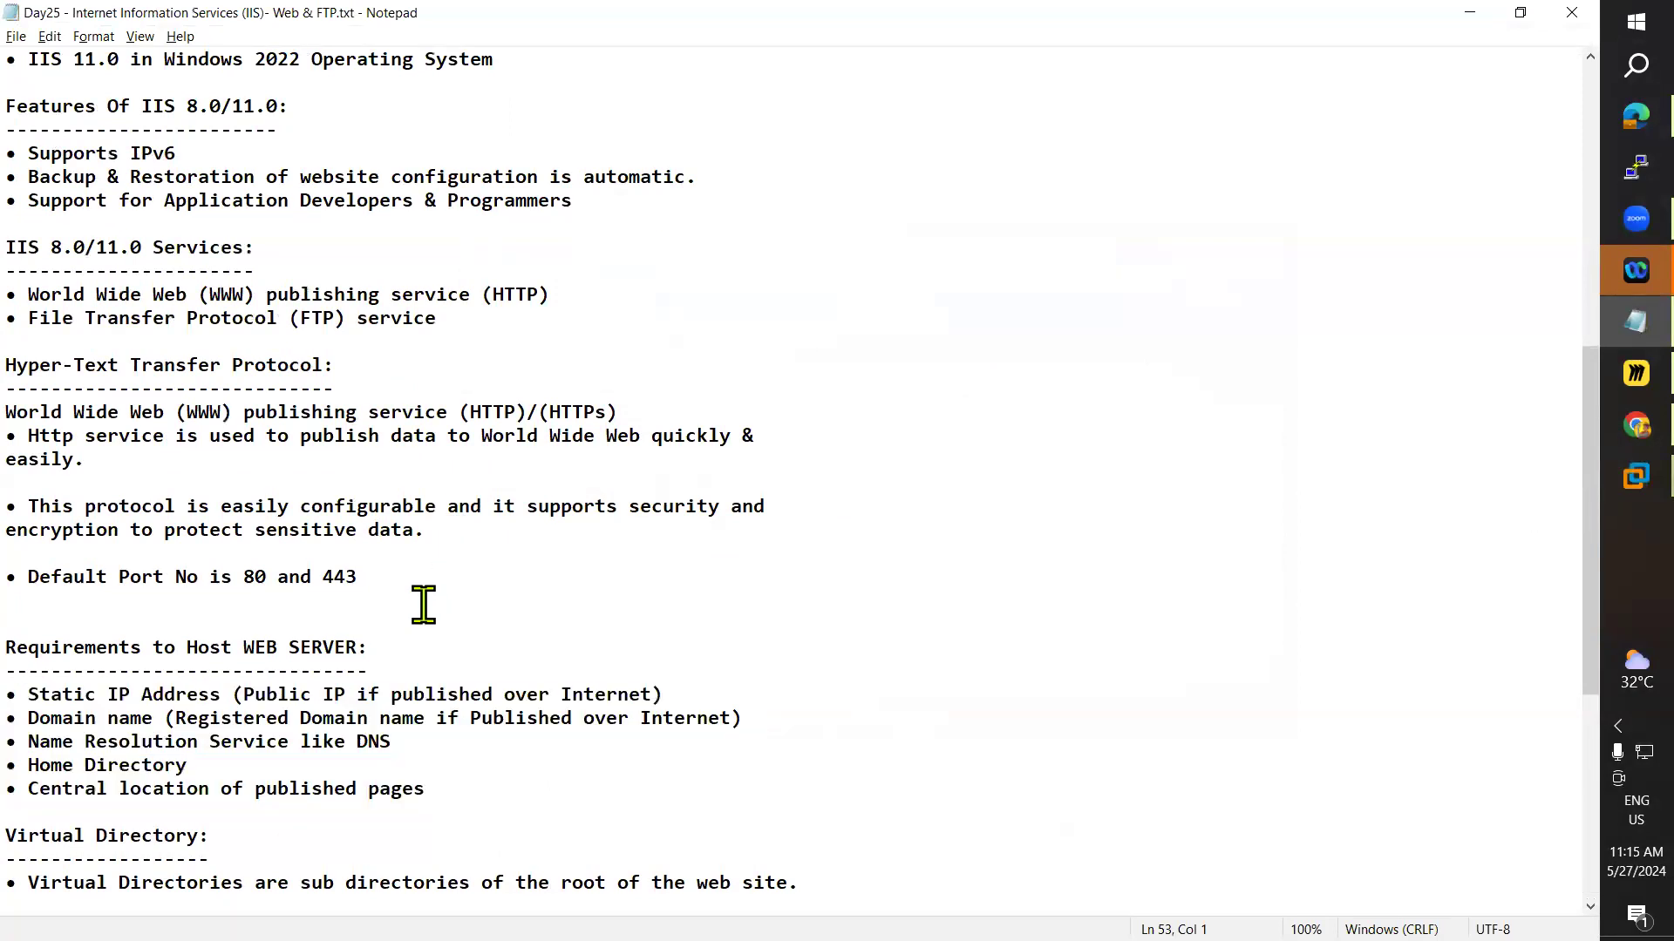
key("Return")
type("Uniform Resource Locator")
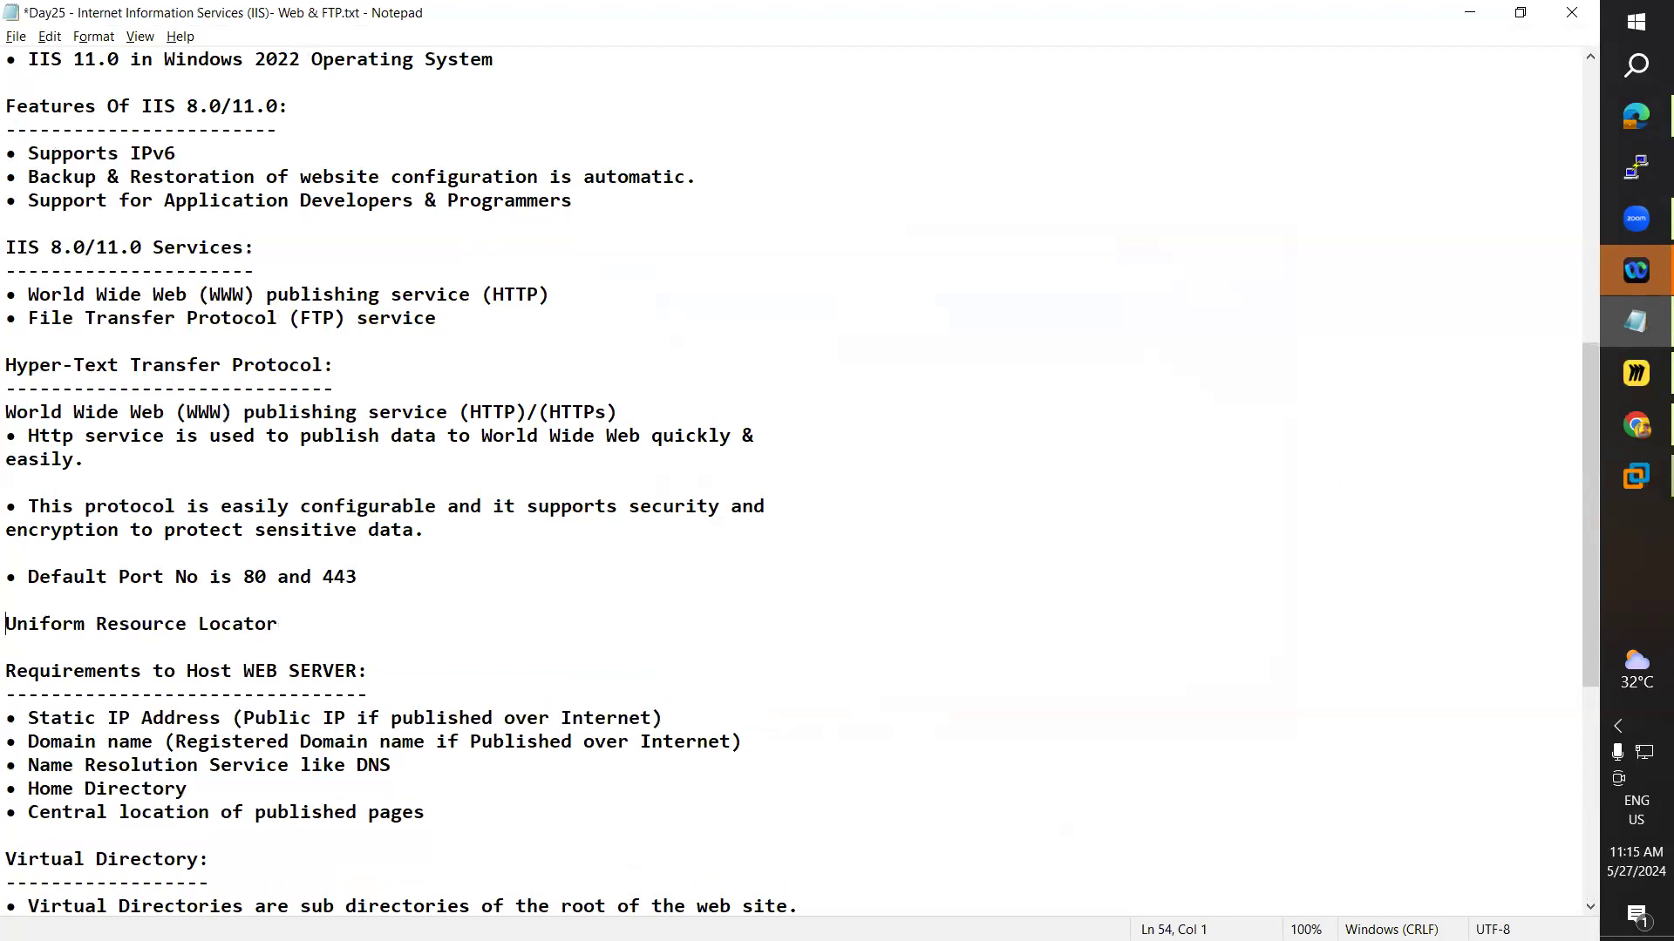
- Complete the new line to read "URL means Uniform Resource Locator" and save the notes file
key("Down")
type("URL ")
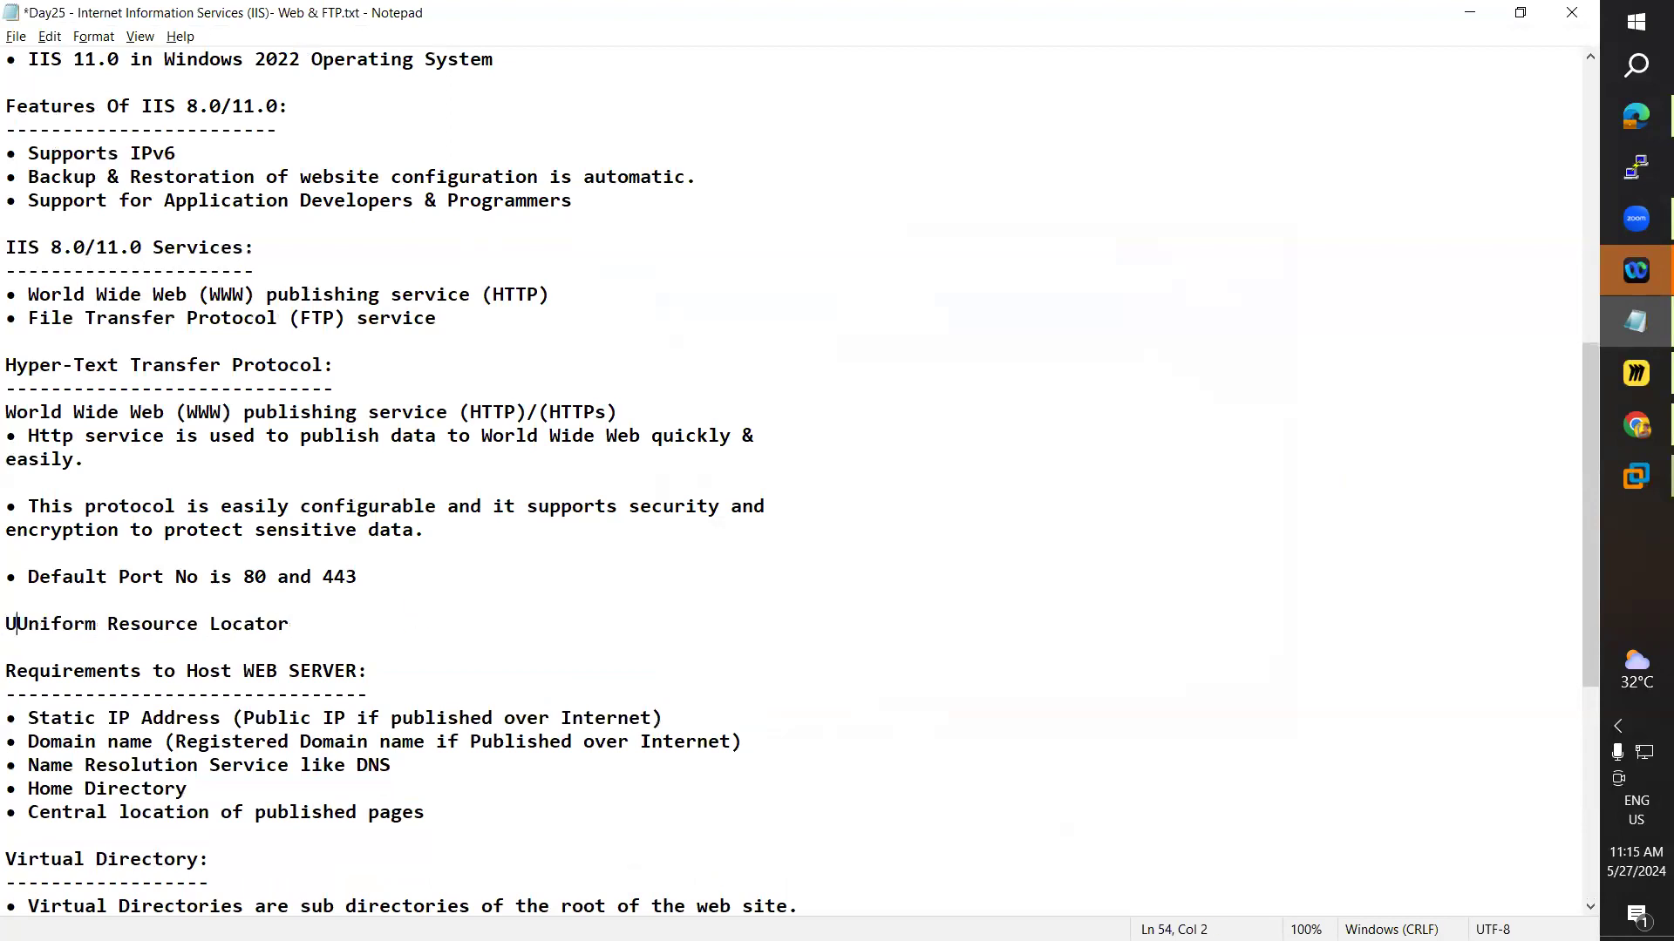
type(":")
key("BackSpace")
key("BackSpace")
type("means")
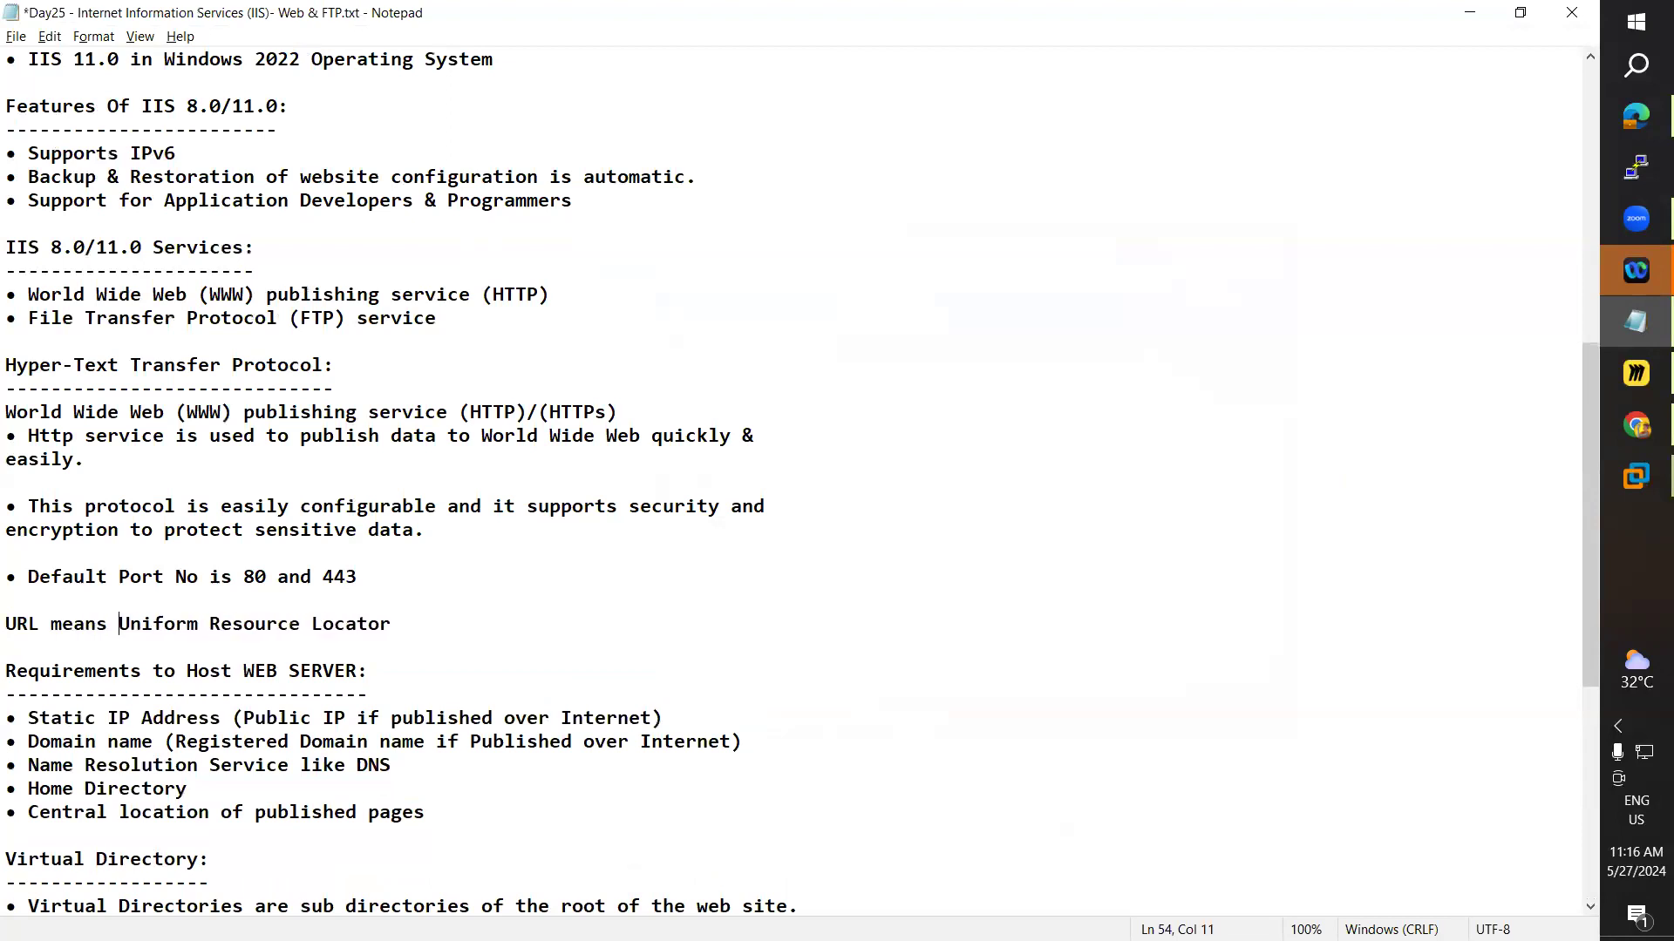
left_click(495, 614)
key("alt+f")
key("s")
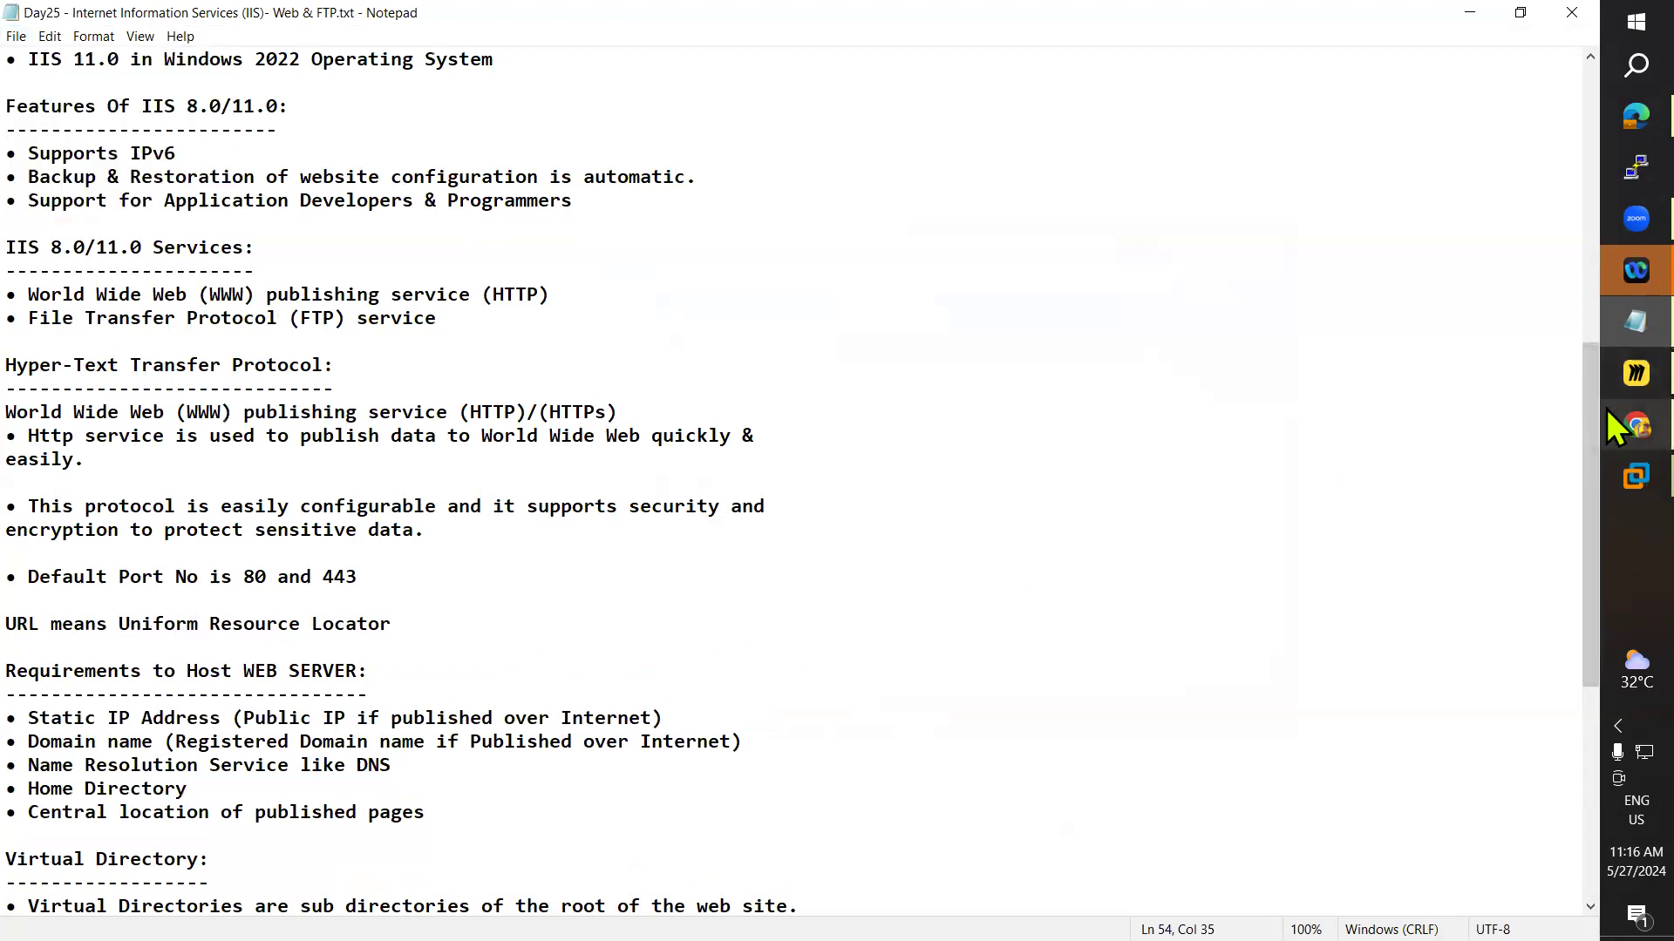
left_click(1610, 67)
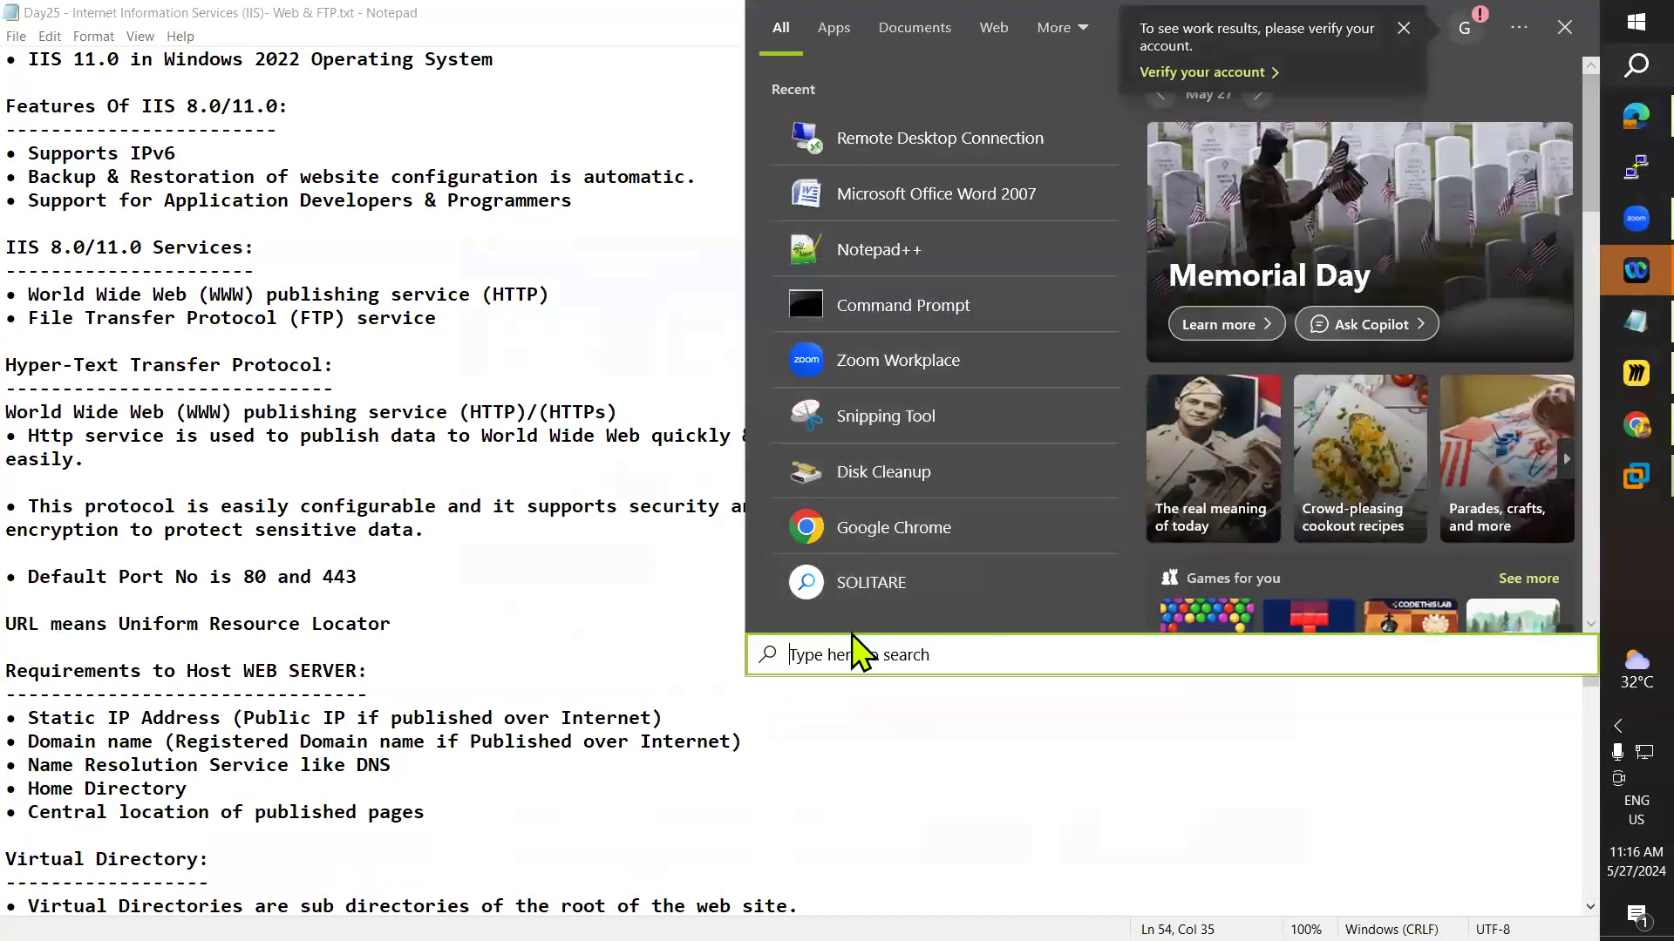
type("note")
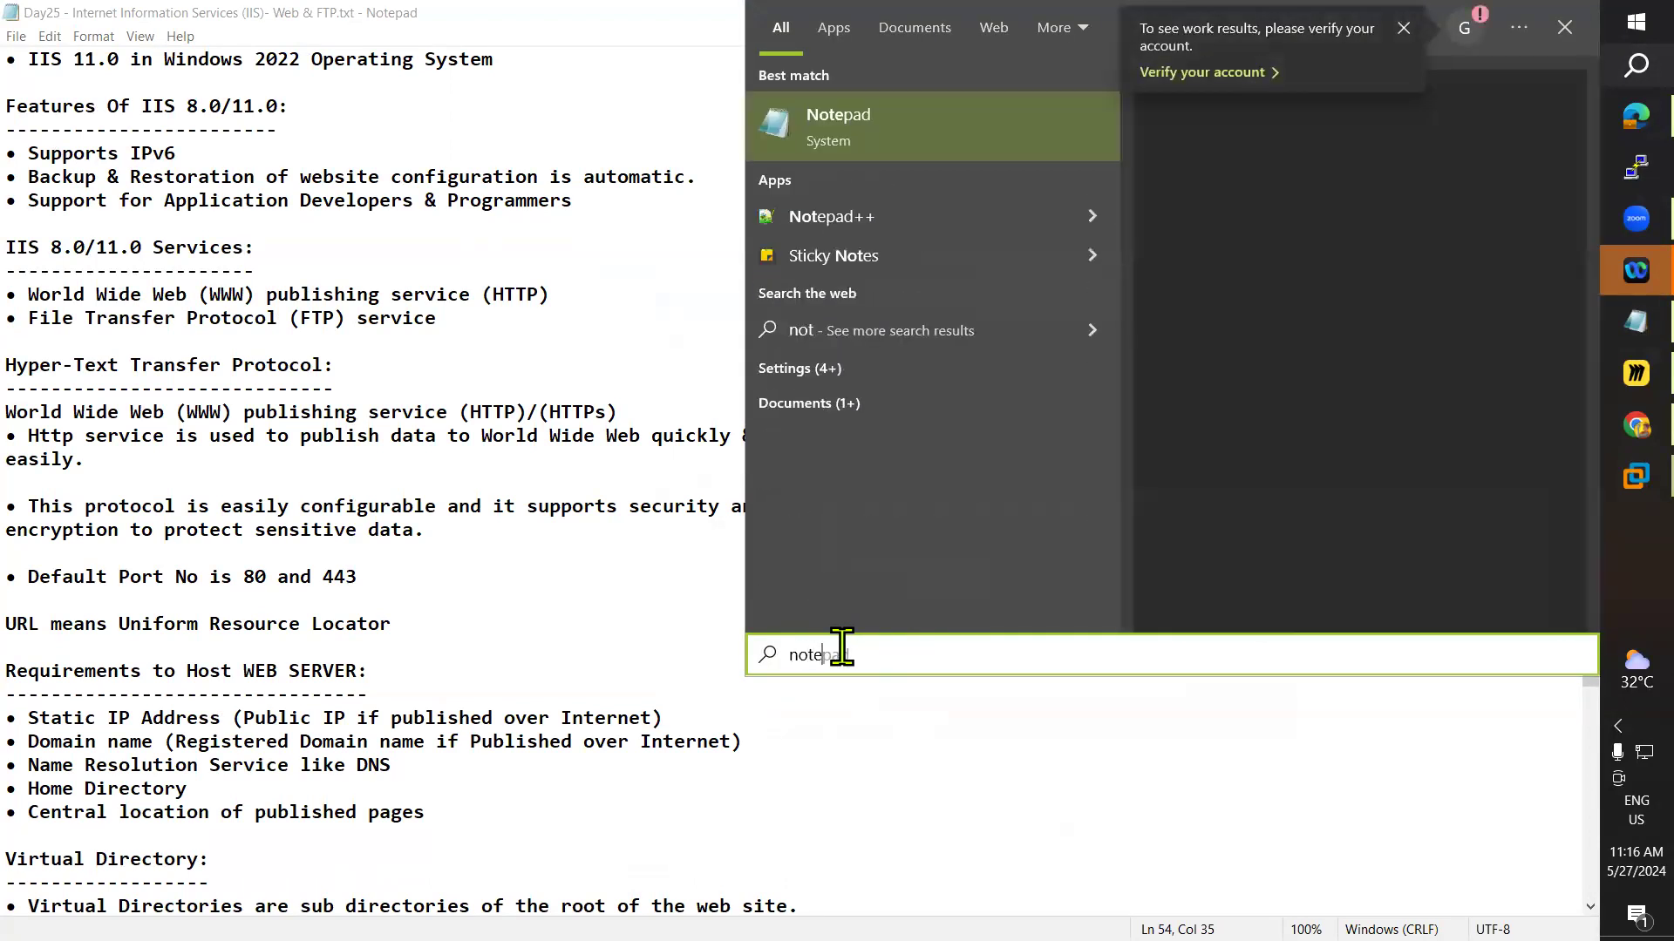
key("Return")
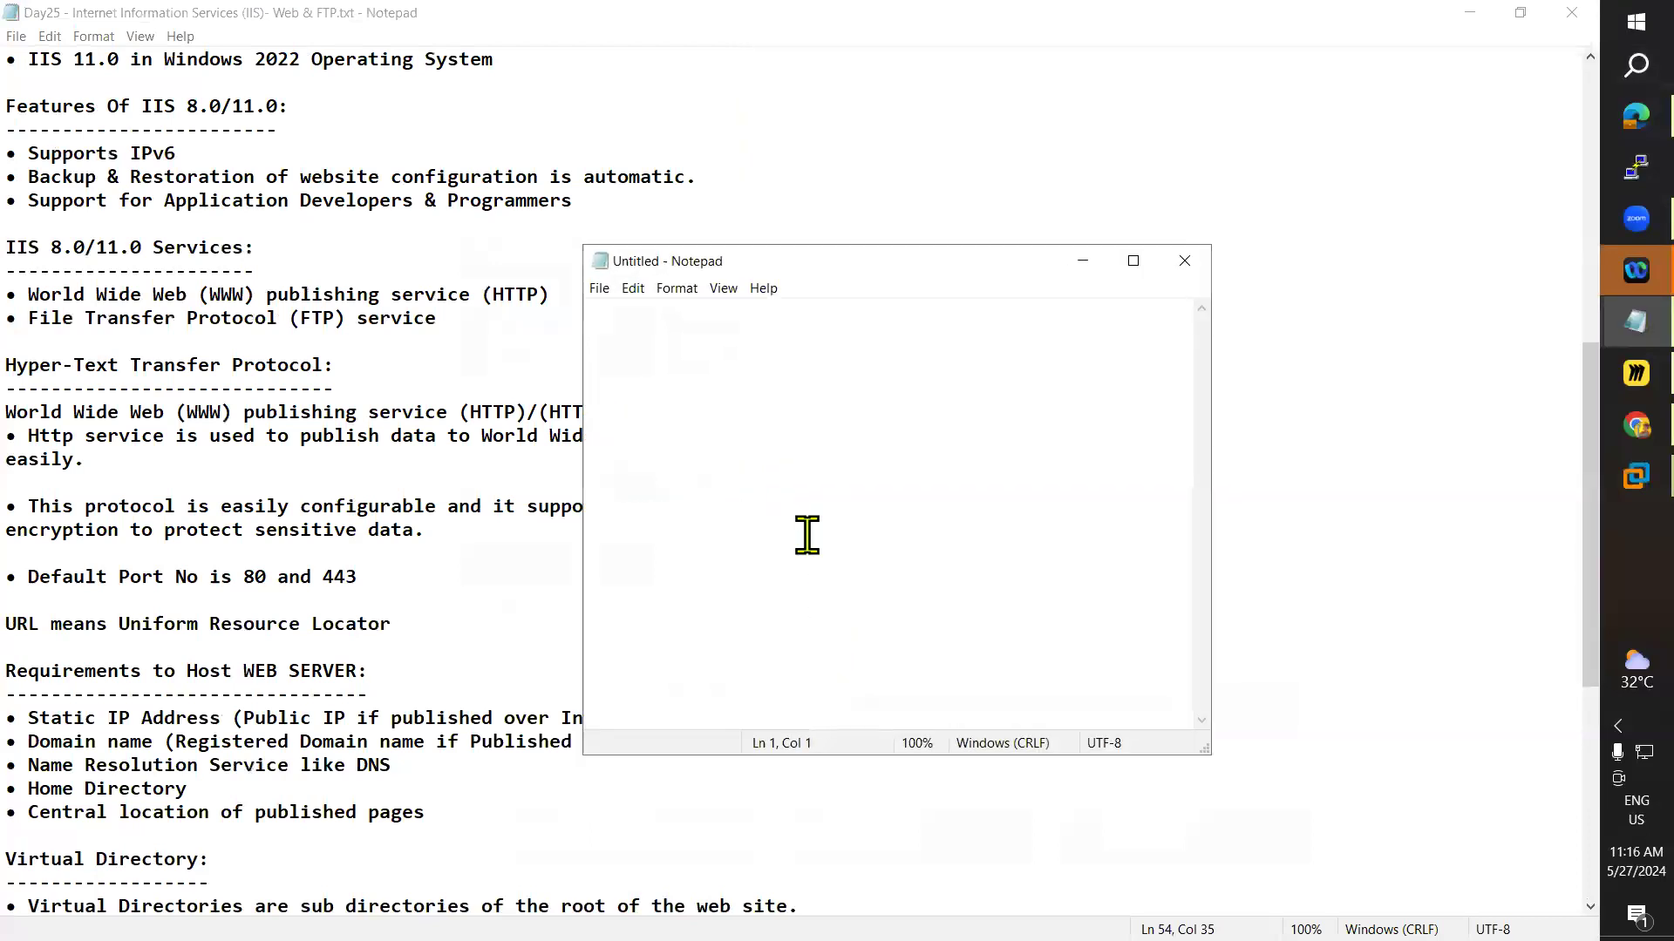
type("www.google.com")
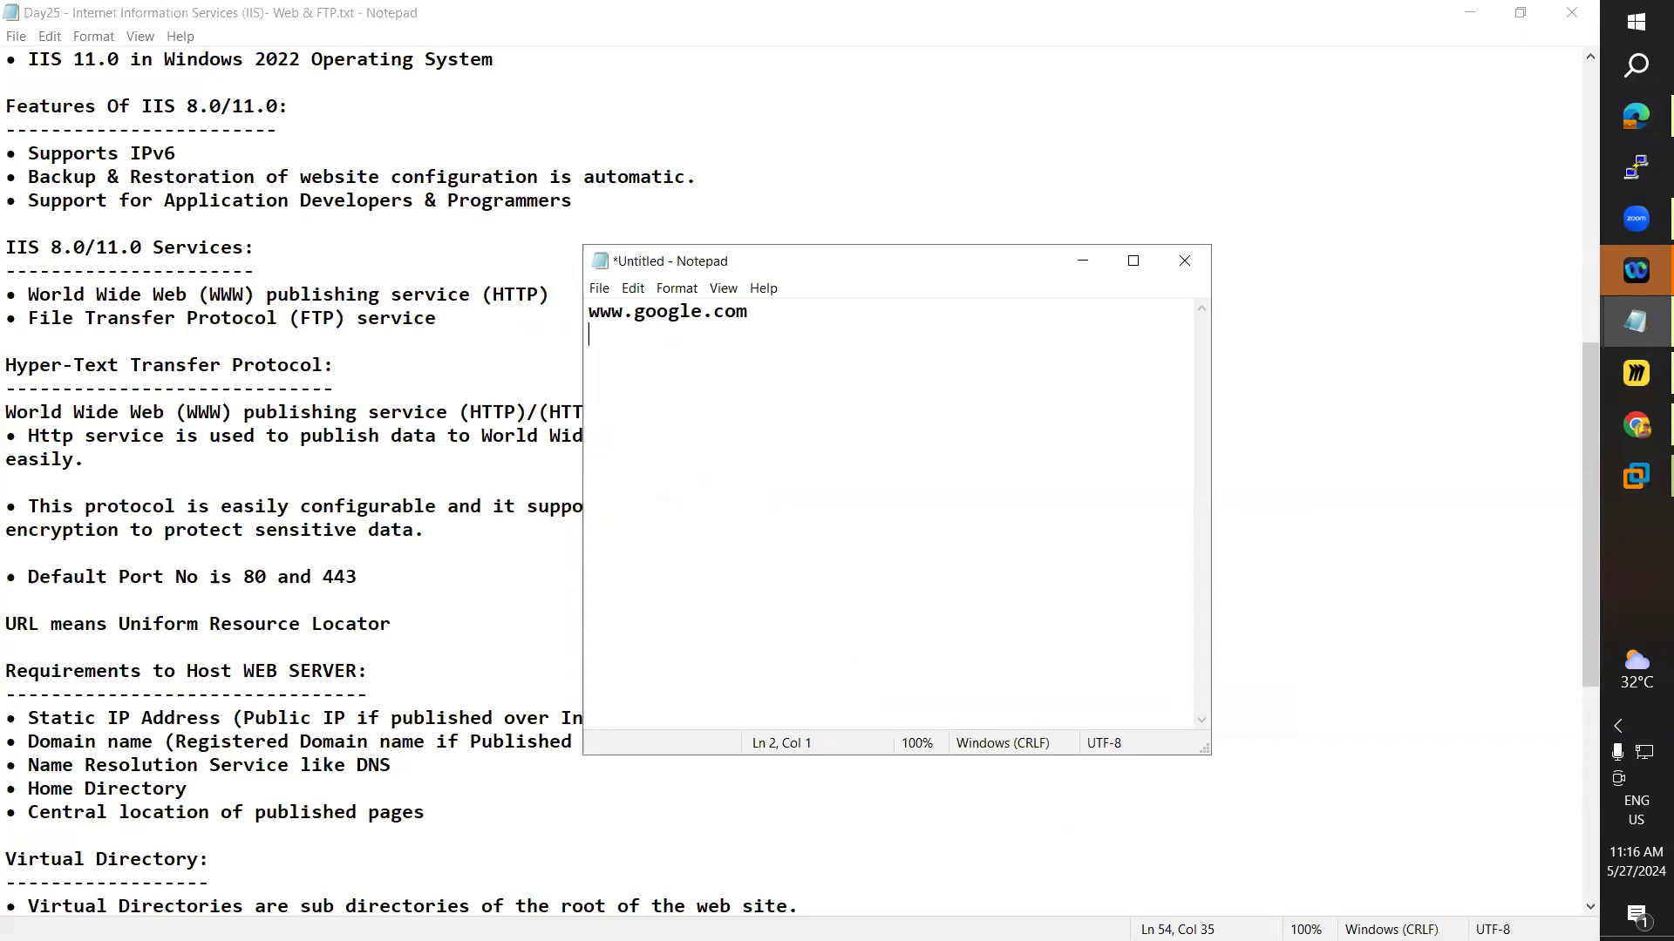
key("Up")
type("https://")
key("ctrl+a")
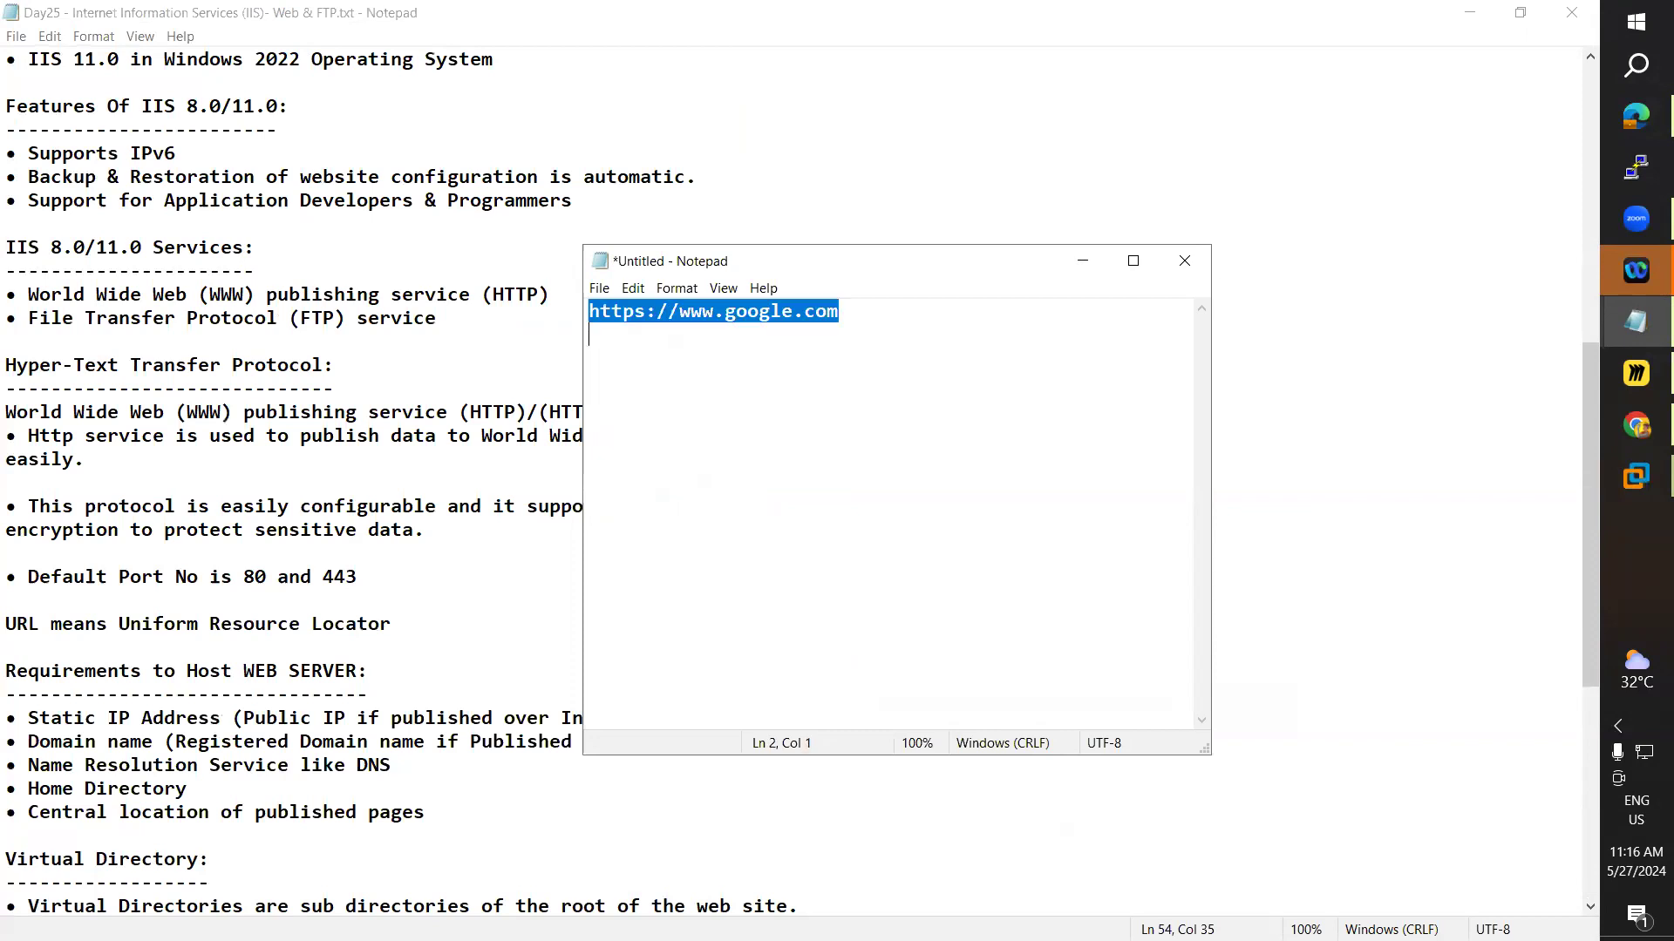
left_click(917, 319)
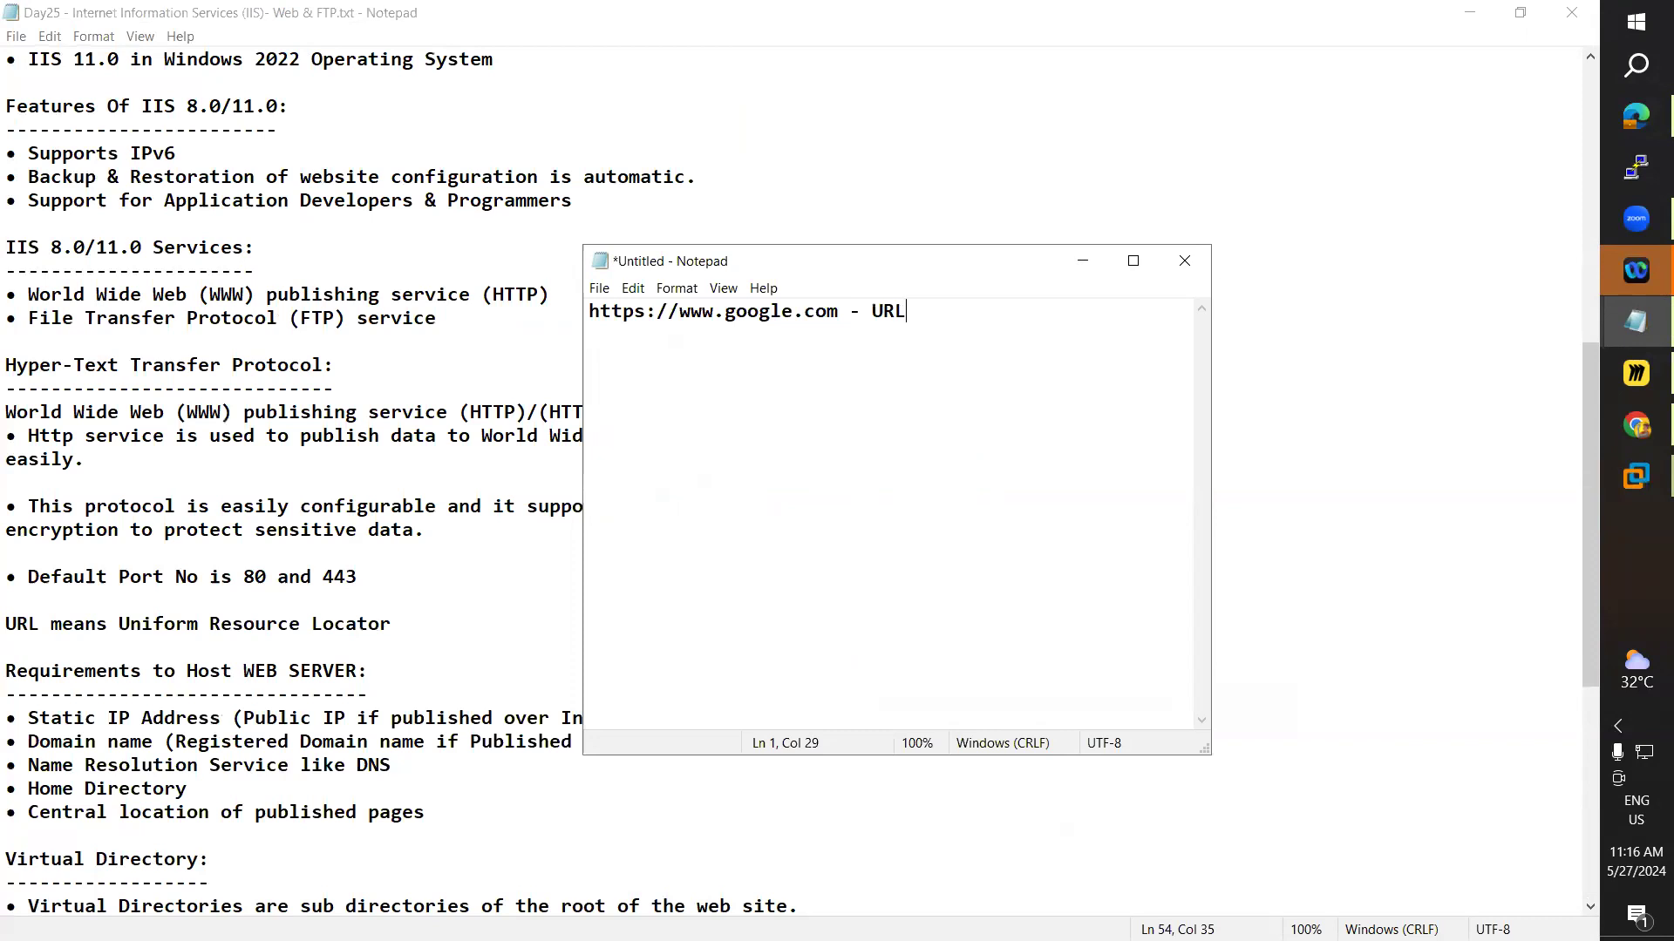
left_click_drag(911, 312, 569, 291)
- Switch to the DC virtual machine in VMware Workstation and check the installation progress of the Web Server (IIS) role
key("alt+Tab")
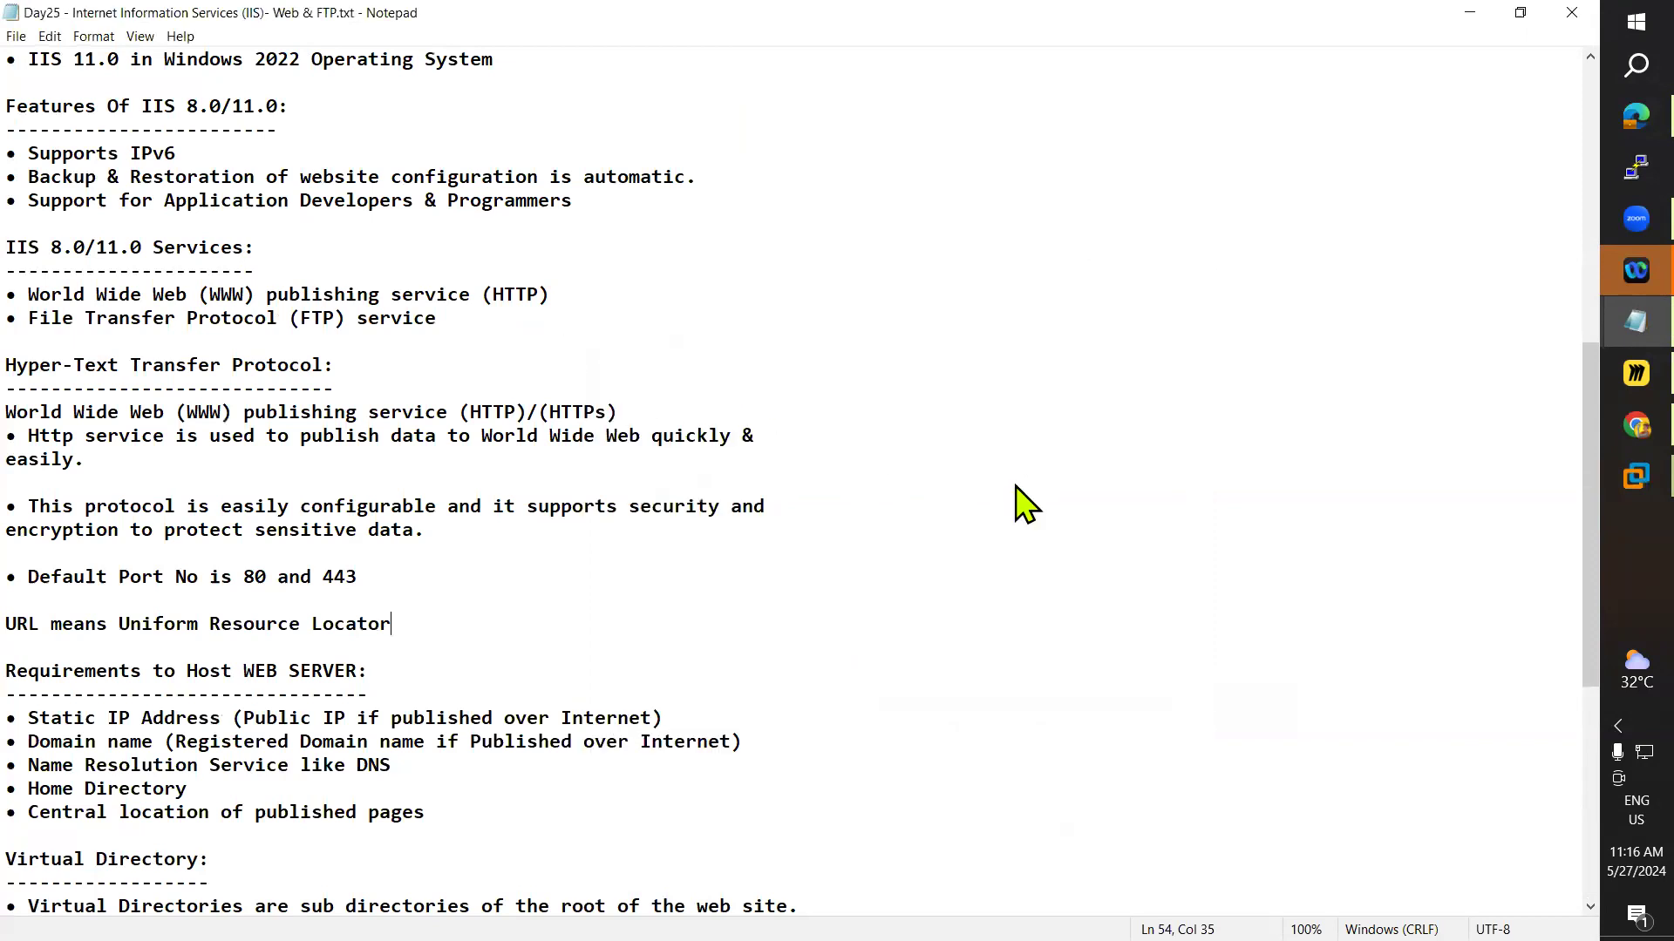
left_click(1623, 479)
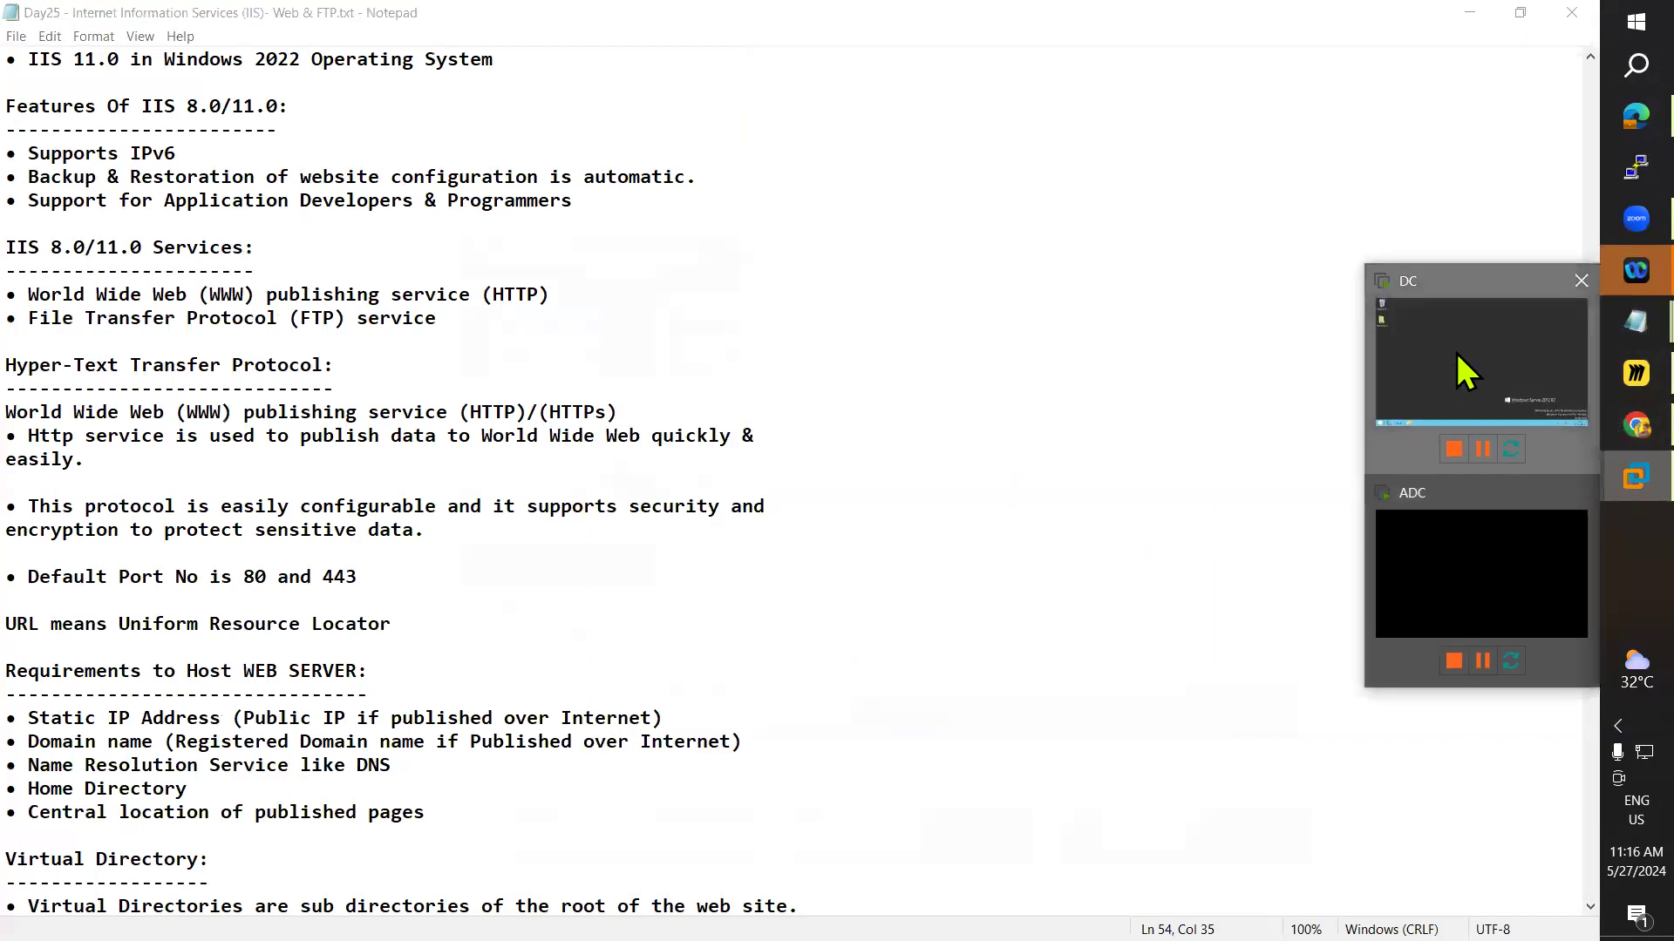
left_click(1457, 355)
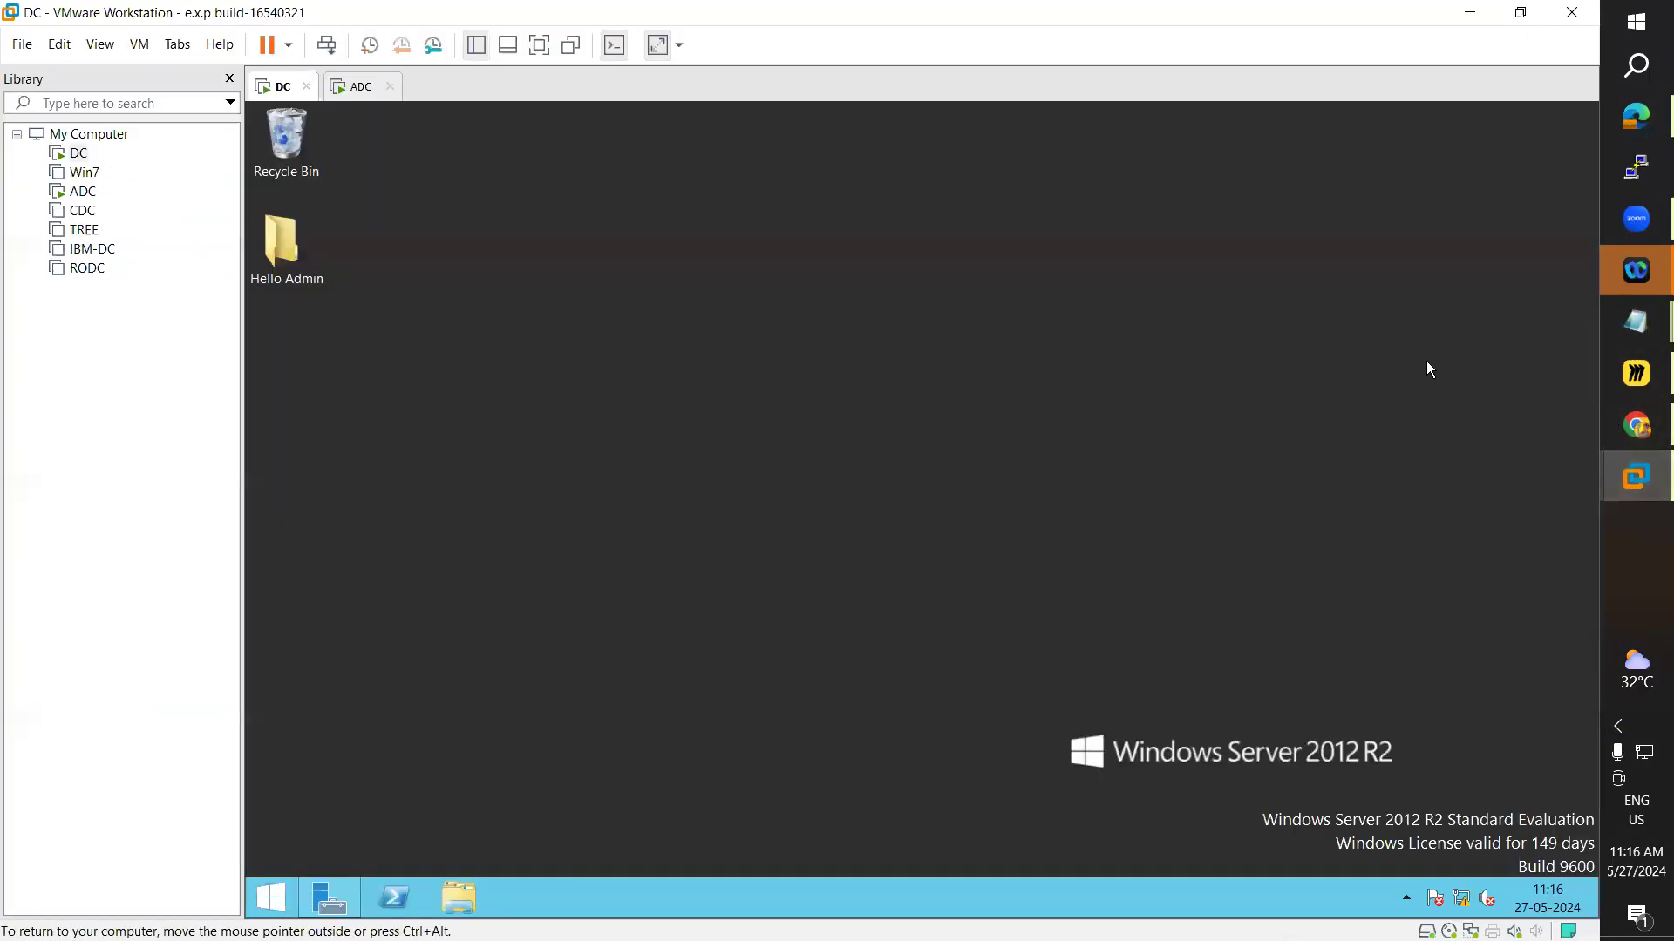
left_click(351, 891)
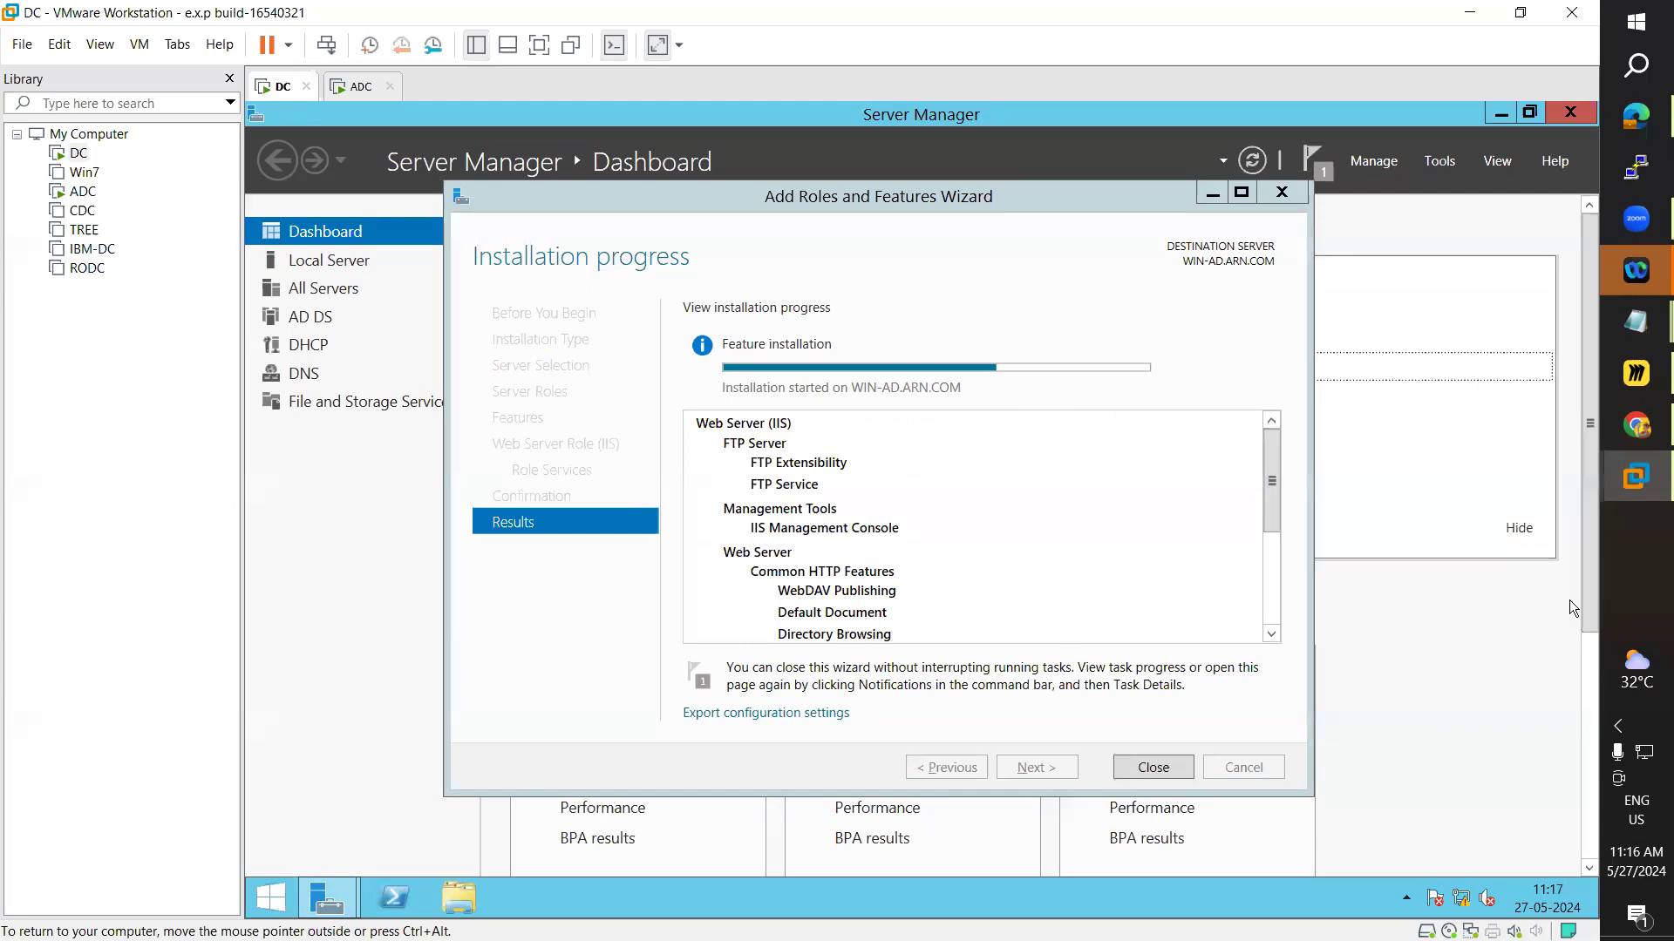
- Return to the IIS notes in Notepad and review topics 2 to 6, from creating a website to the Do not Isolate User FTP site
left_click(1488, 270)
scroll(422, 509, "up", 10)
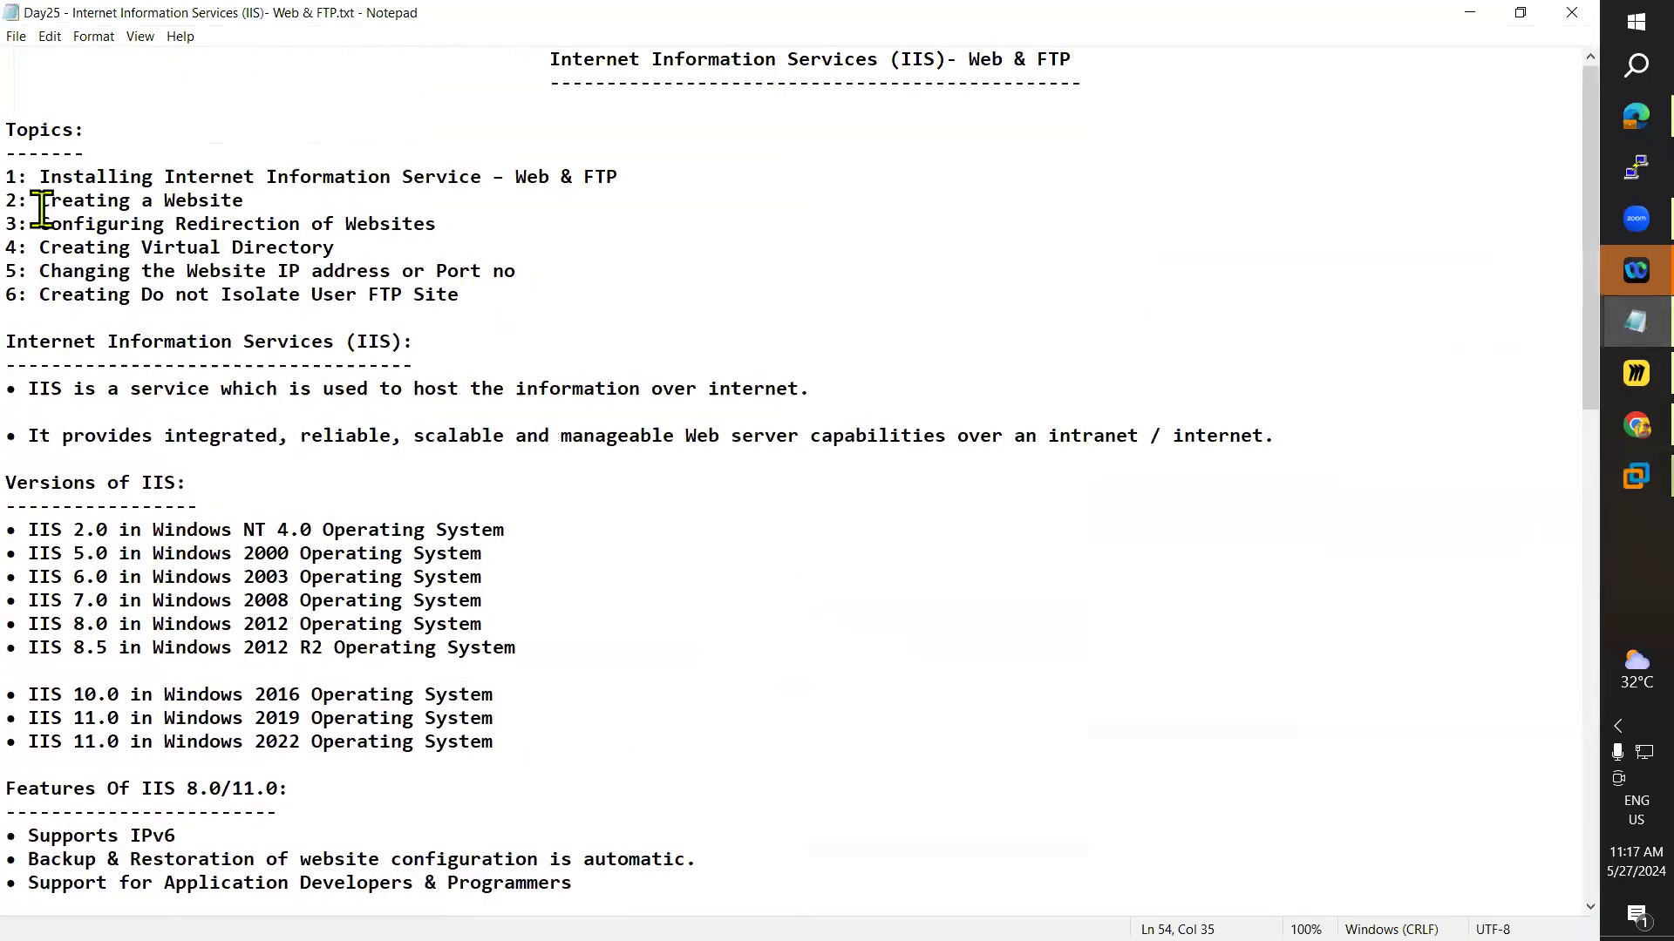
left_click_drag(41, 203, 255, 201)
left_click_drag(50, 224, 436, 224)
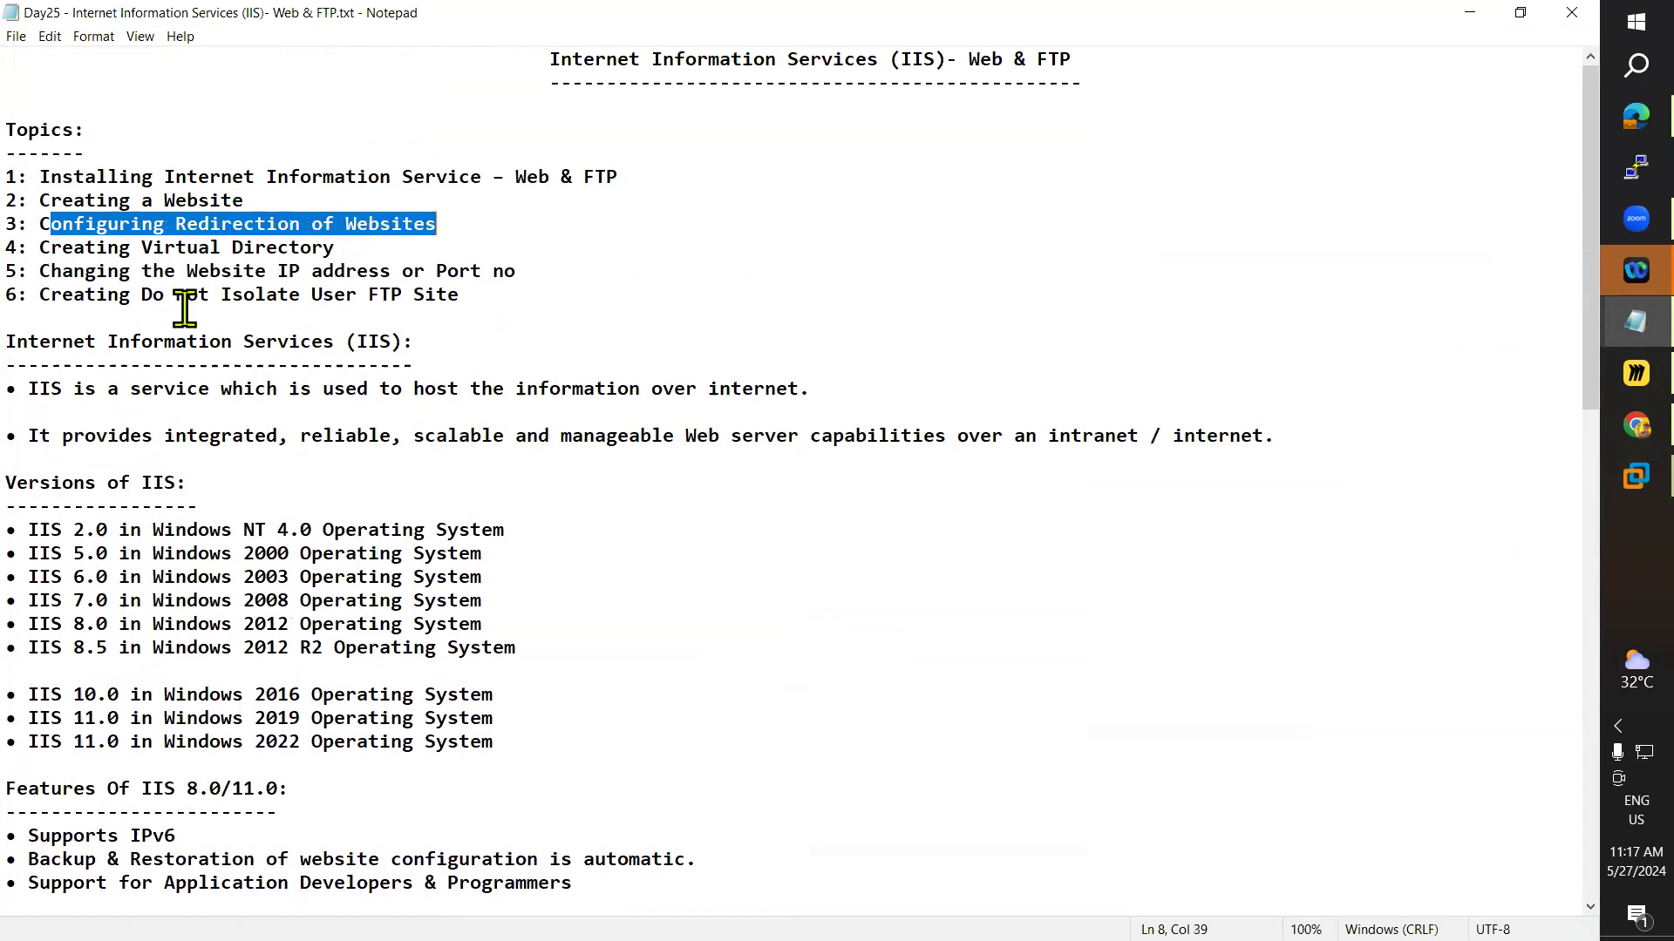
left_click_drag(50, 248, 335, 247)
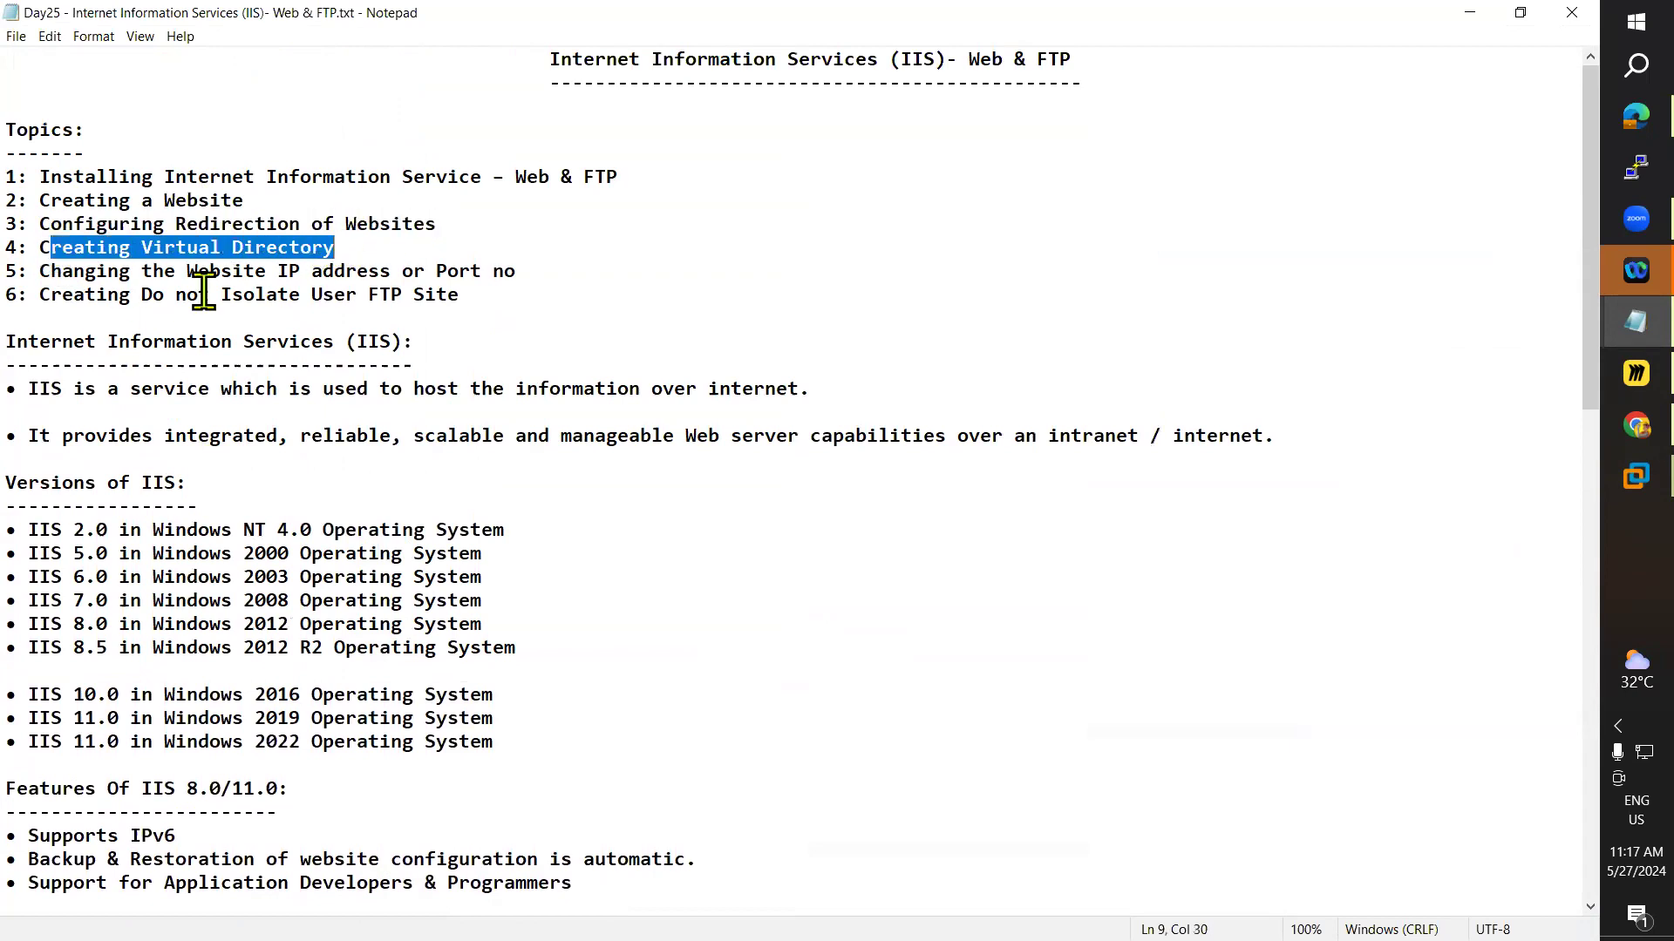
left_click_drag(51, 271, 523, 271)
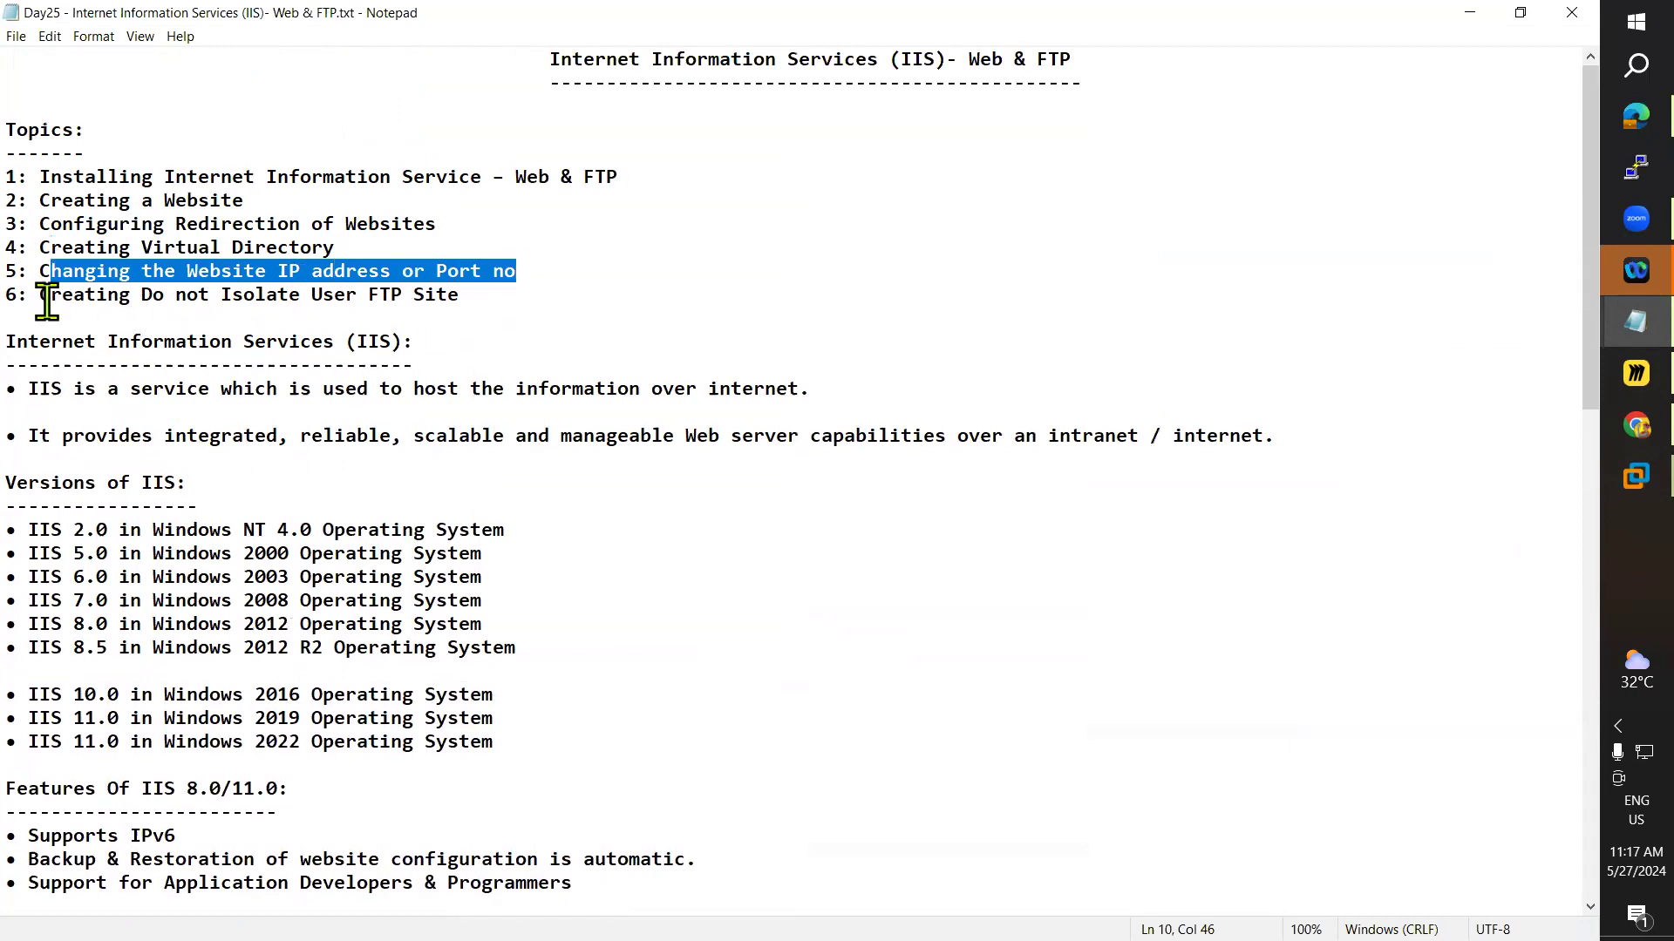
left_click_drag(40, 295, 488, 293)
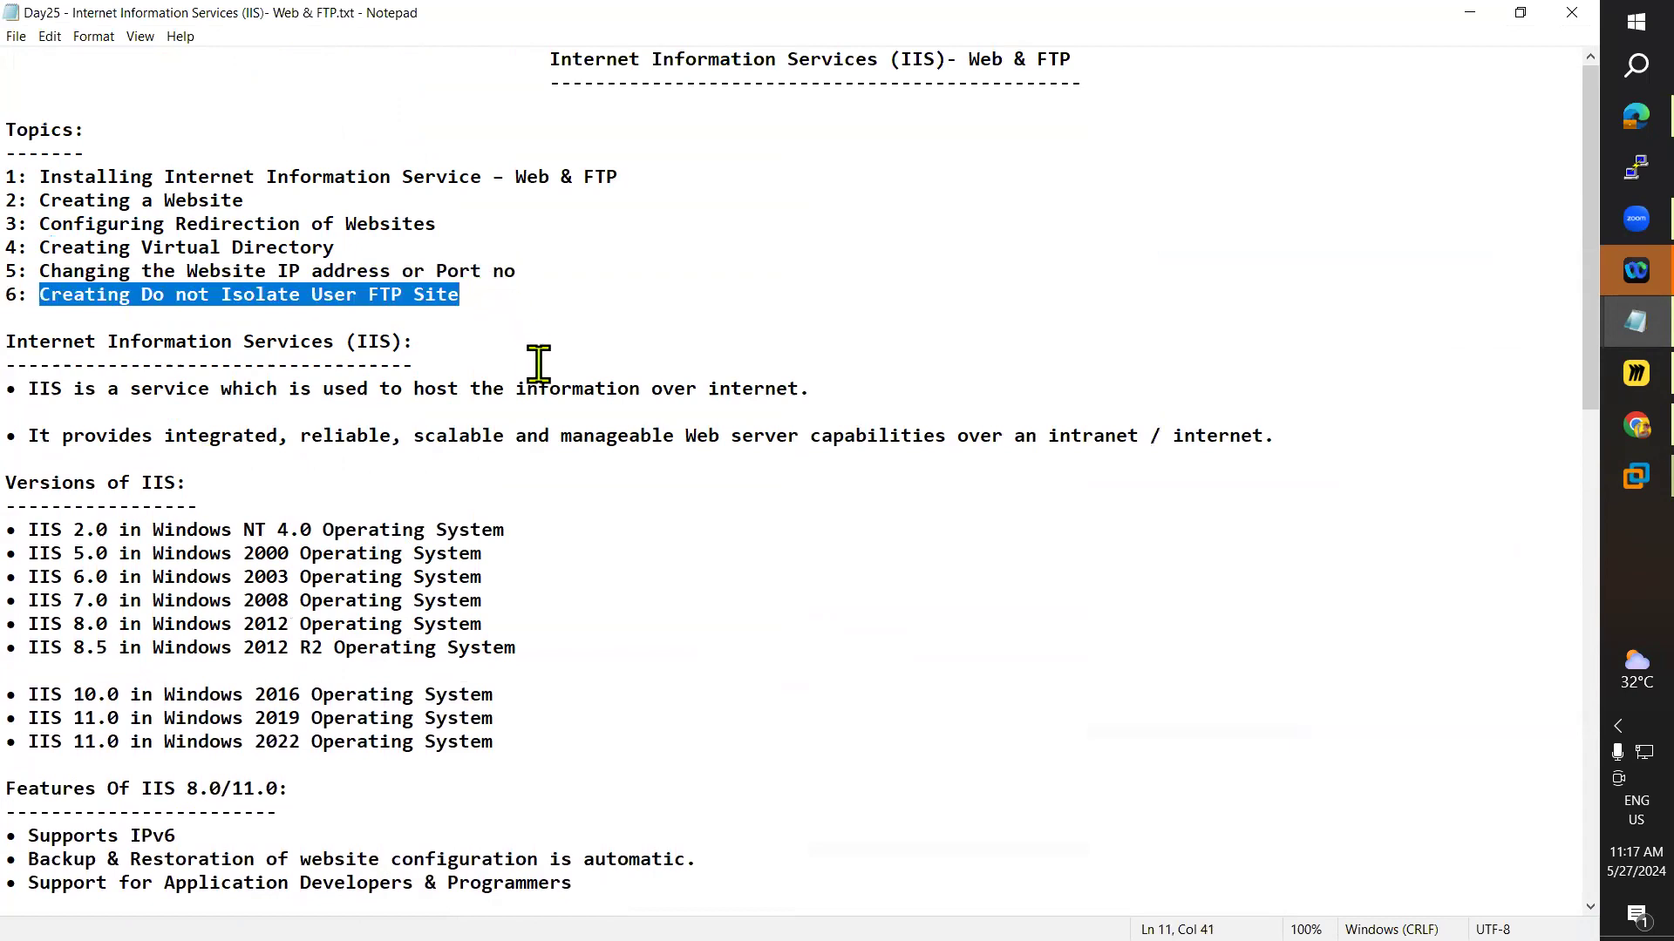
left_click(535, 321)
left_click_drag(340, 313, 35, 188)
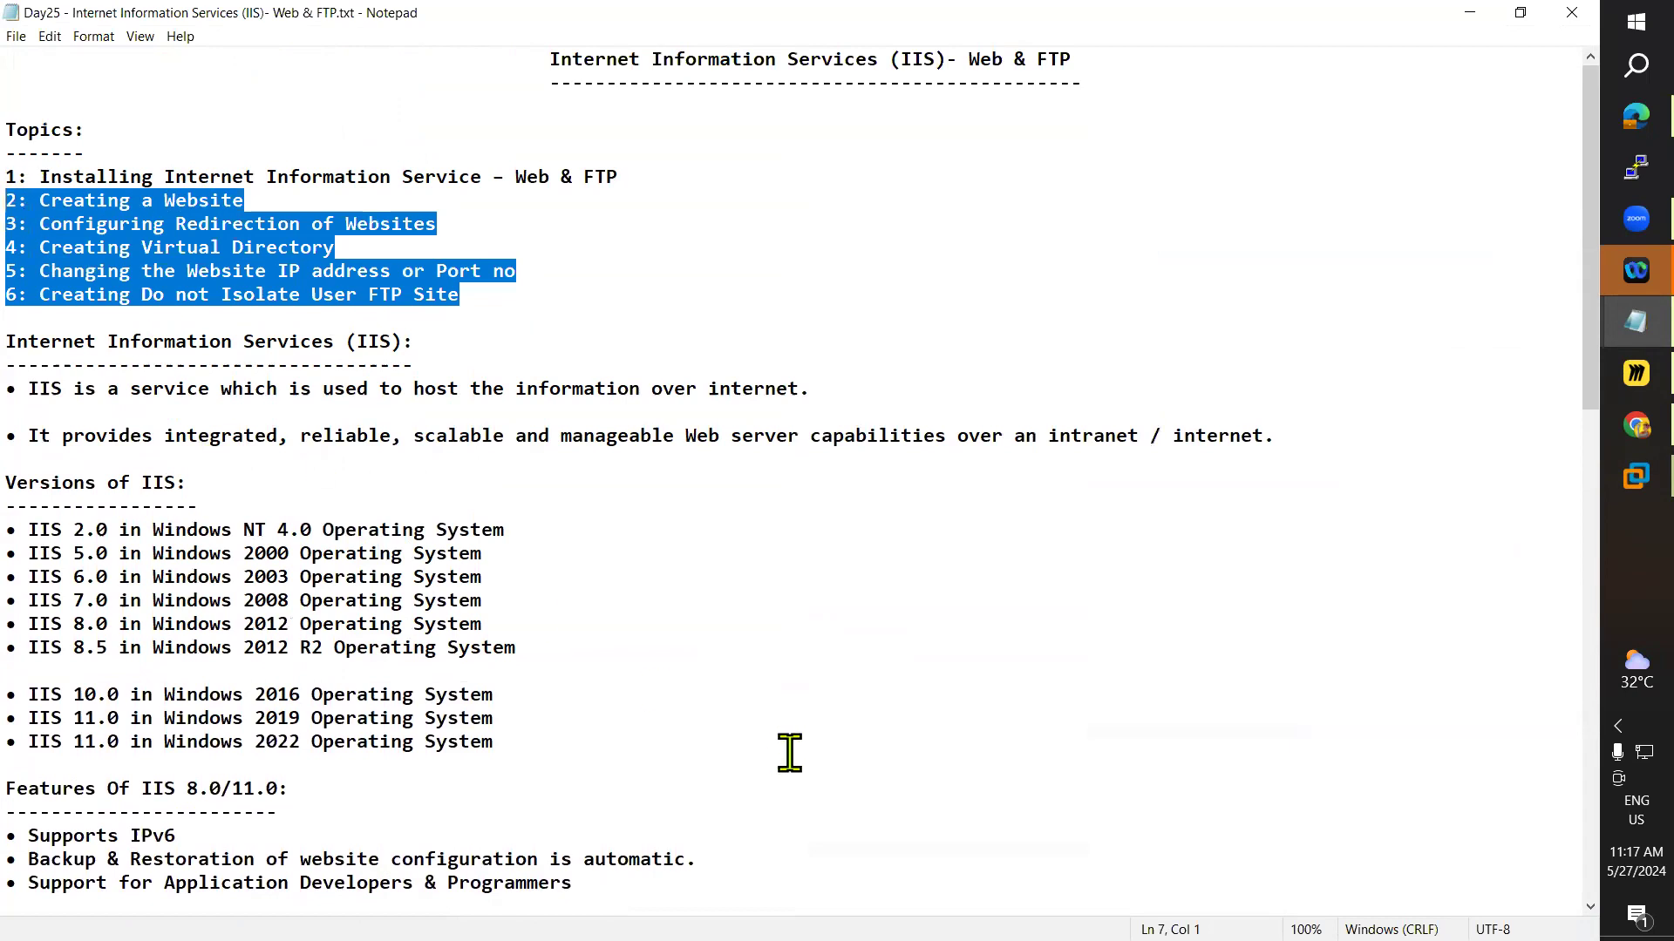
- Minimize the notes and open File Explorer at This PC inside the DC virtual machine
left_click(1470, 18)
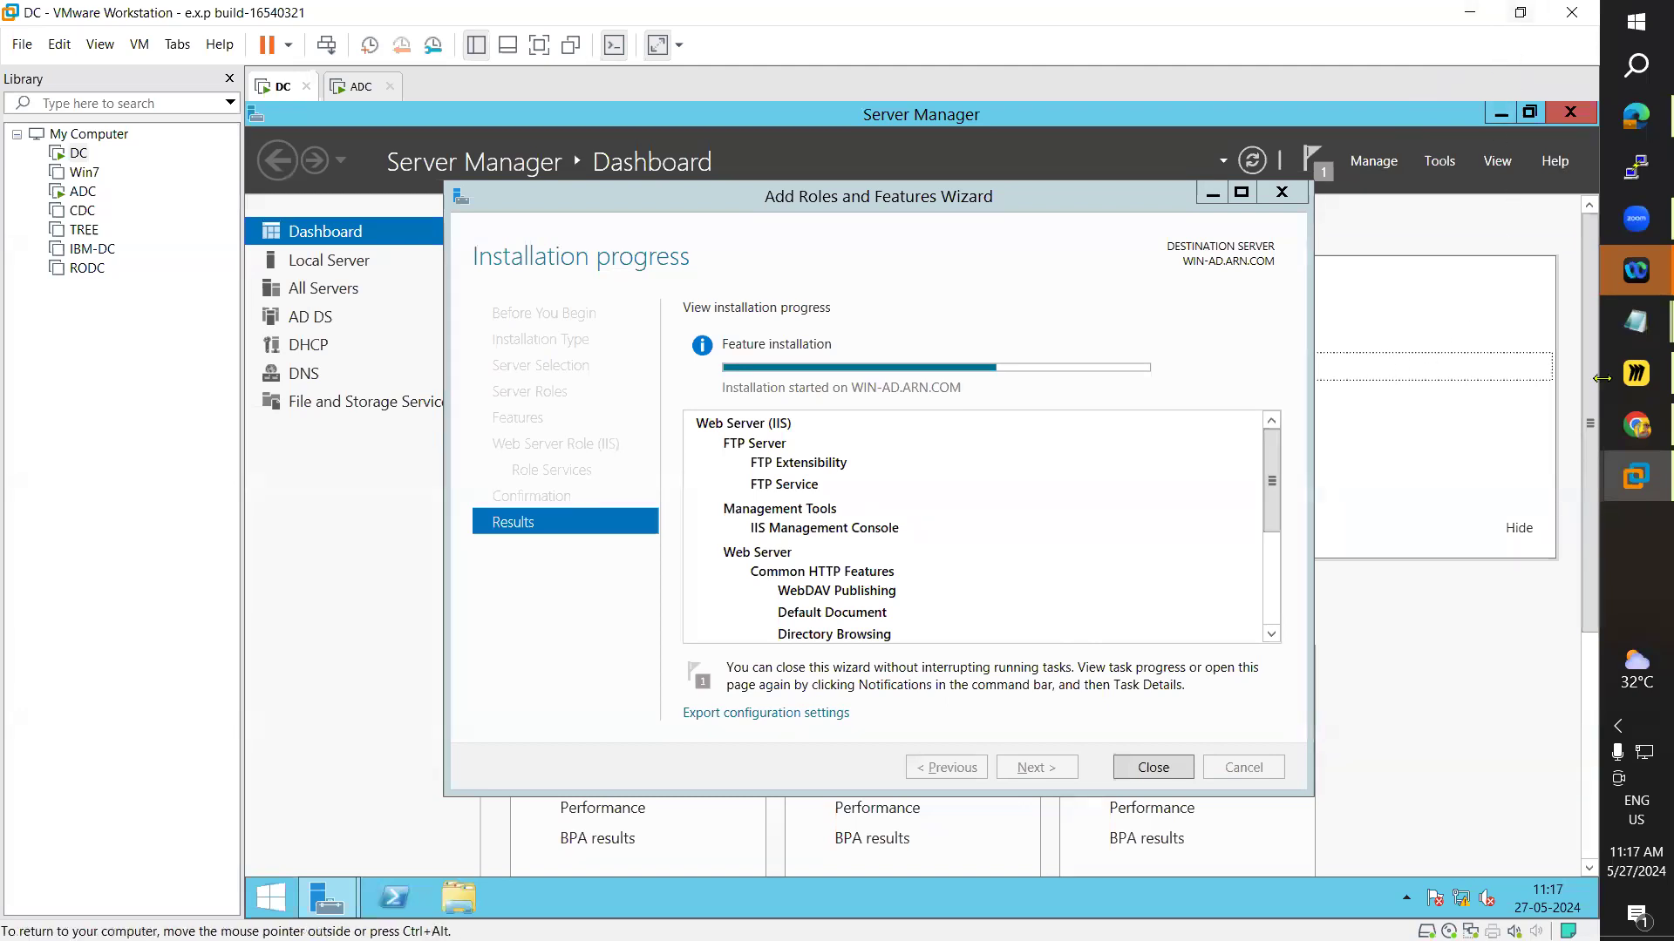
mouse_move(1608, 373)
key("super+e")
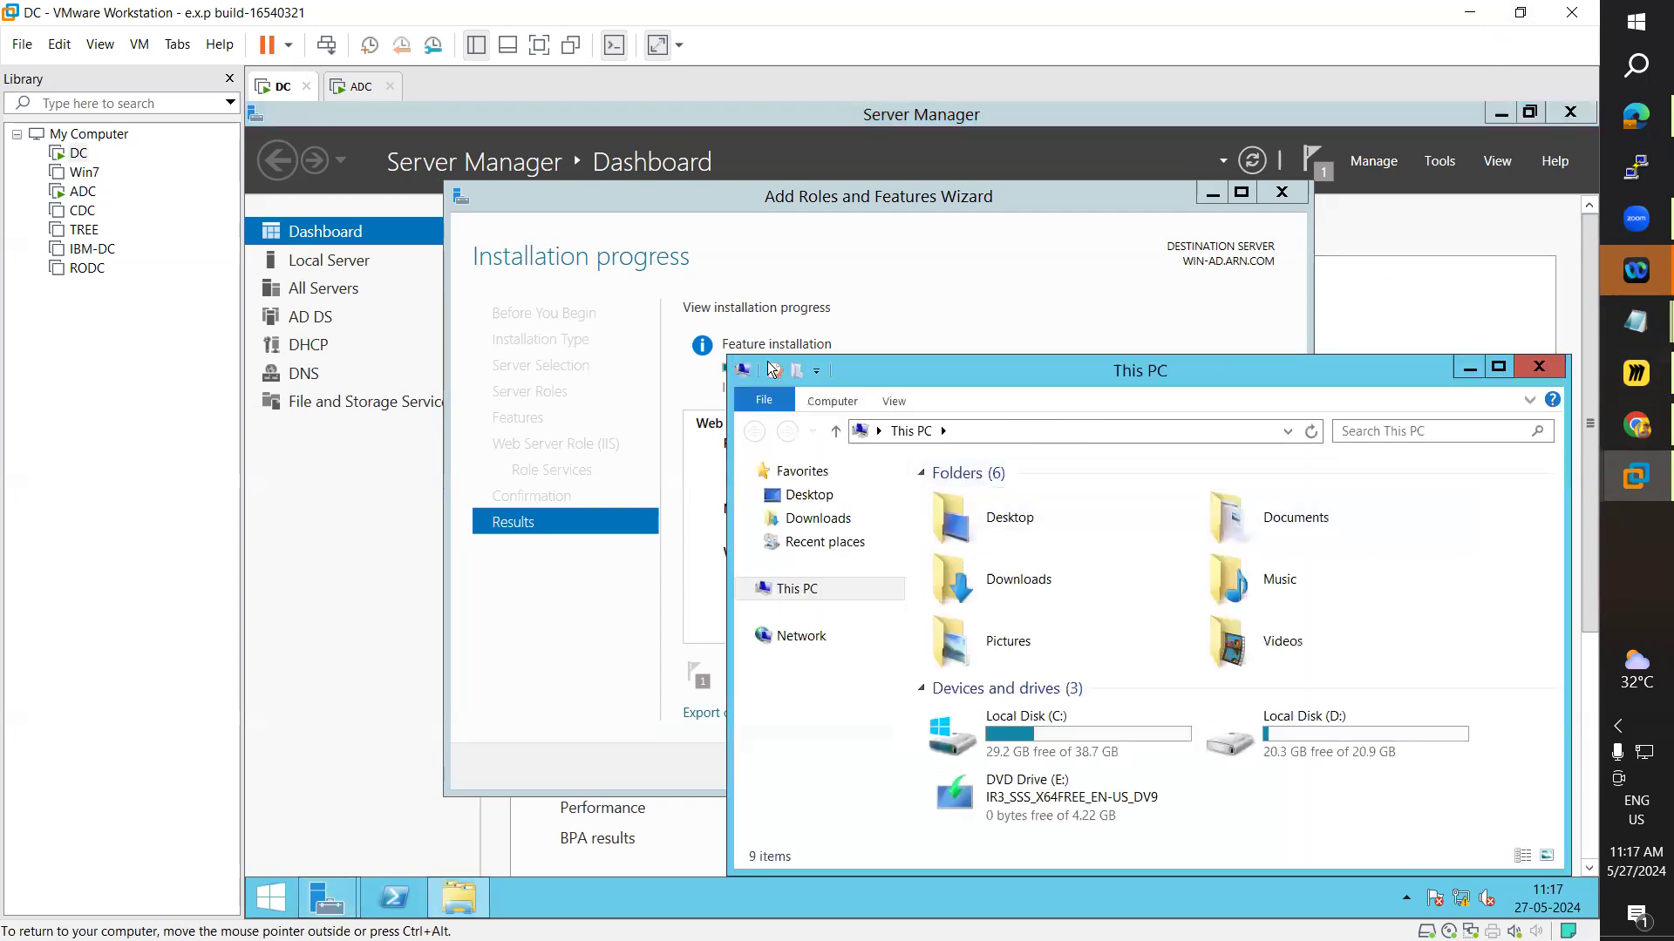
- Switch to Chrome, open the Google home page, and examine its web address
left_click(1609, 419)
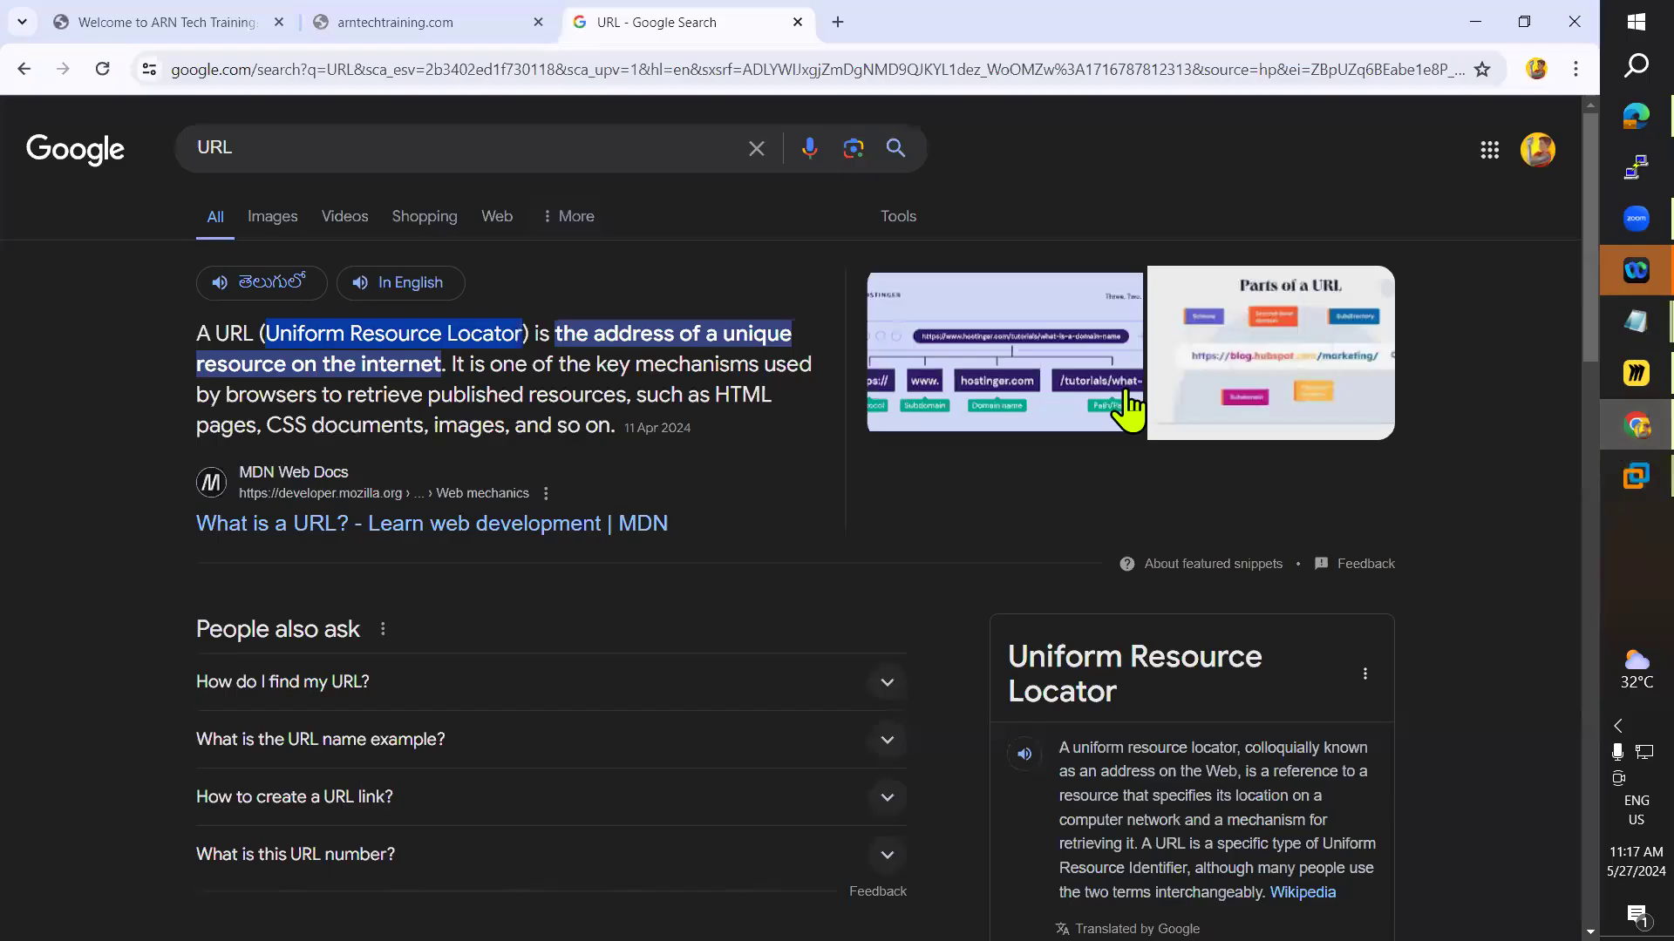
left_click(73, 152)
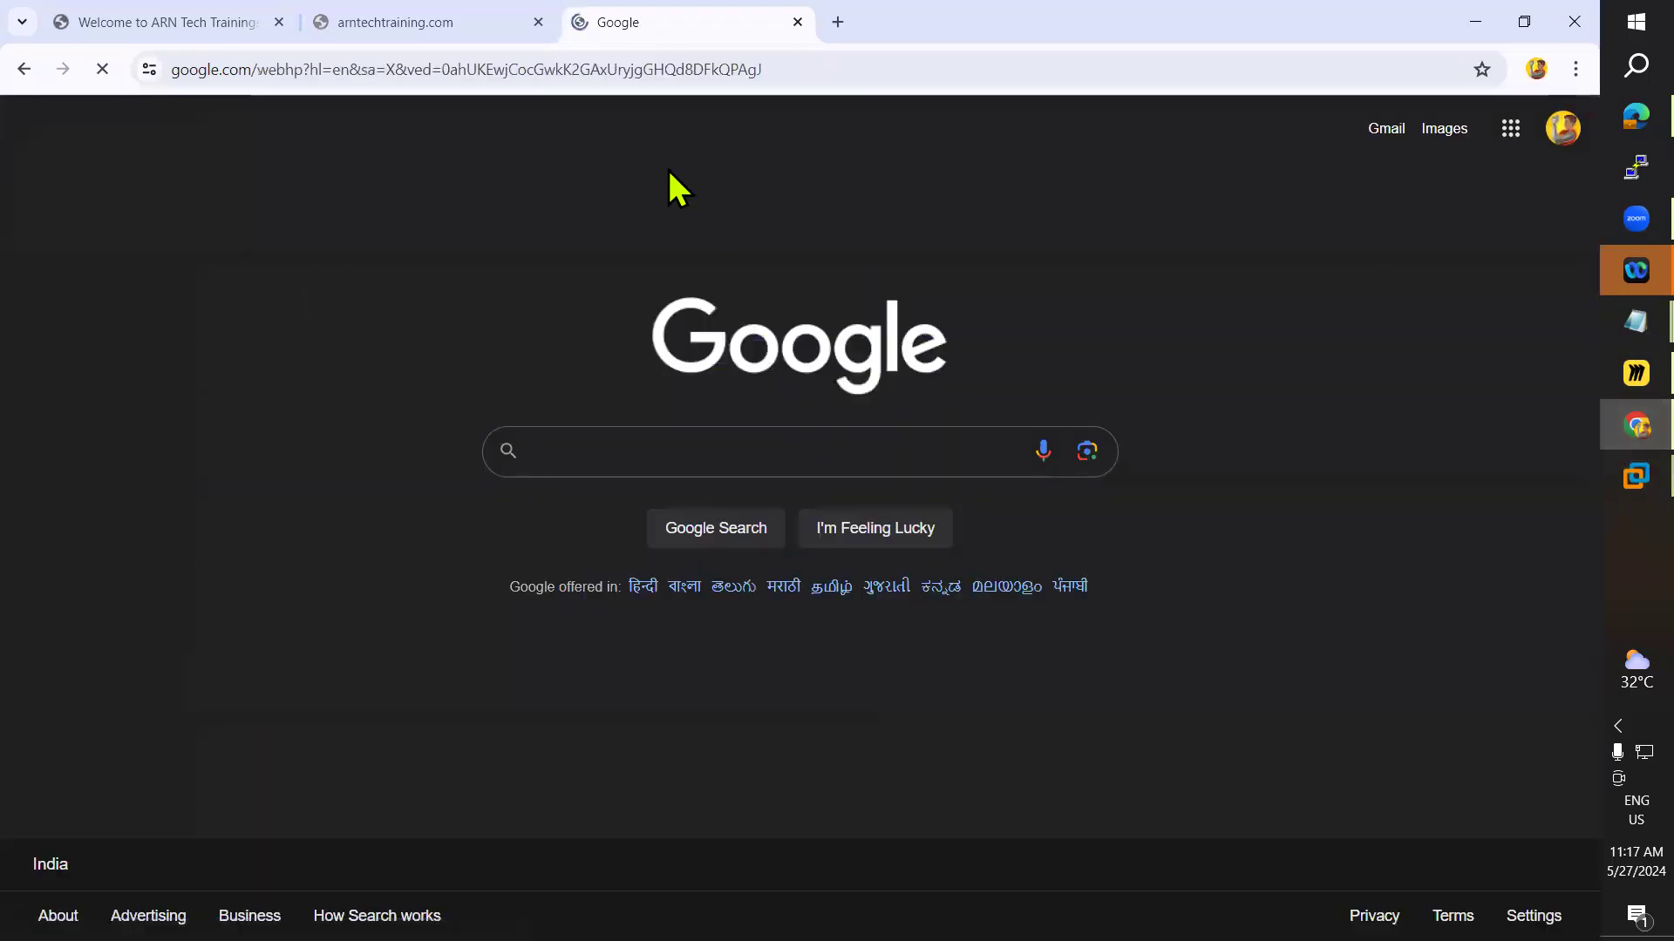
left_click(174, 73)
left_click_drag(175, 75, 338, 73)
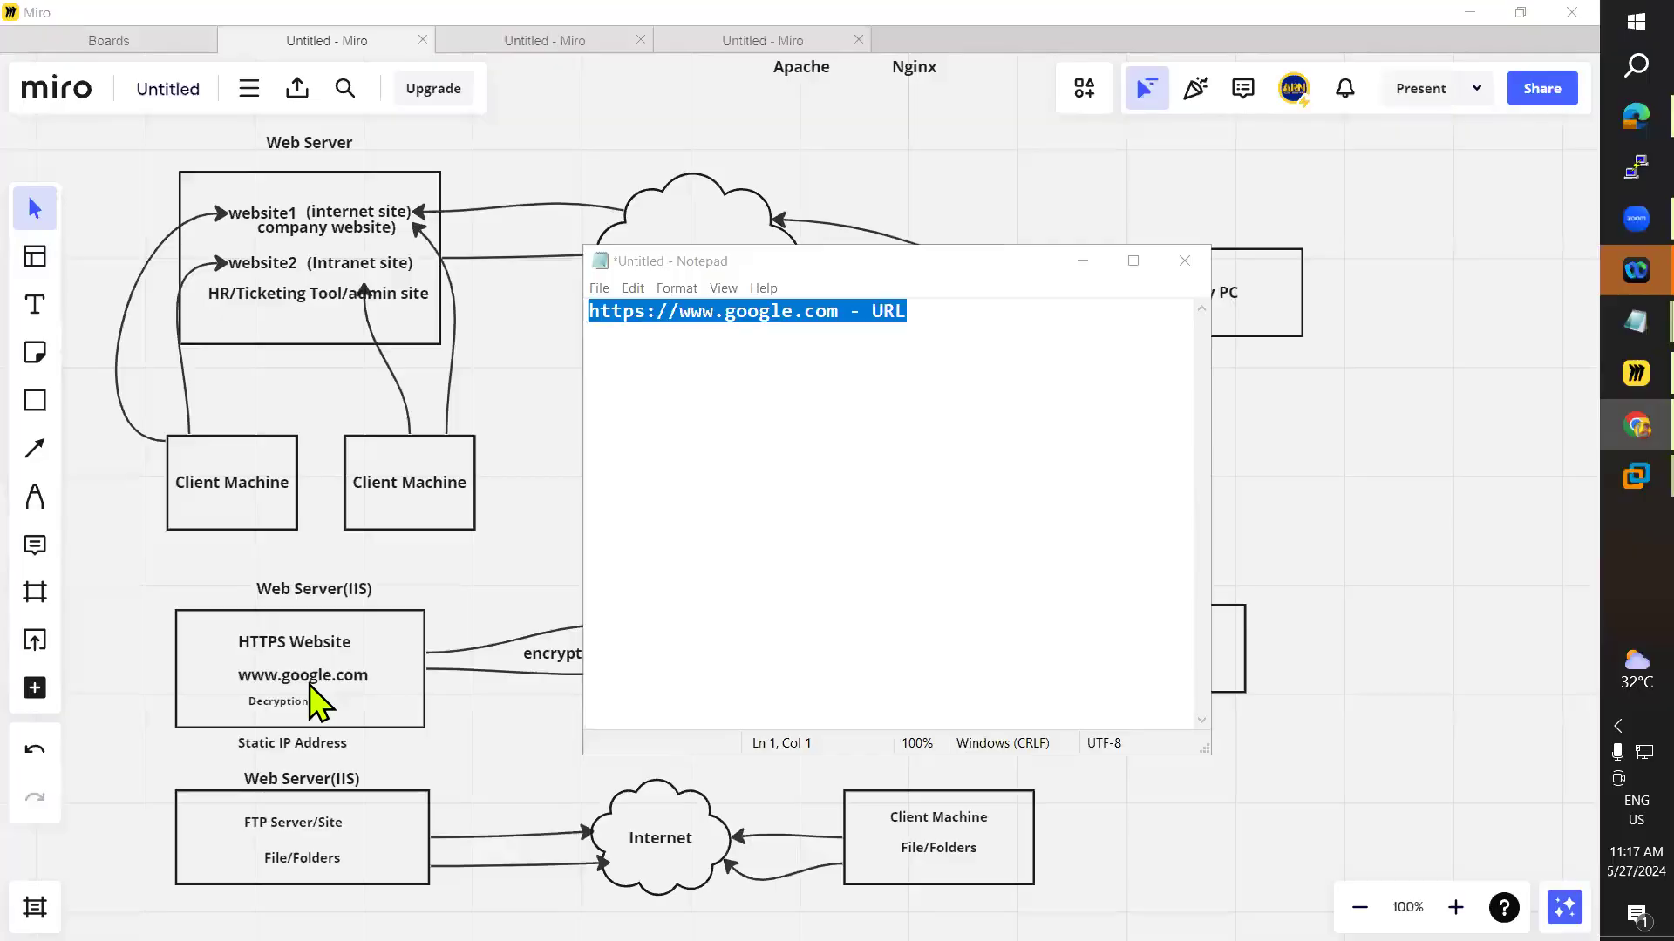
- Open a maximized File Explorer window on the host computer and look through the Downloads folder
key("super+d")
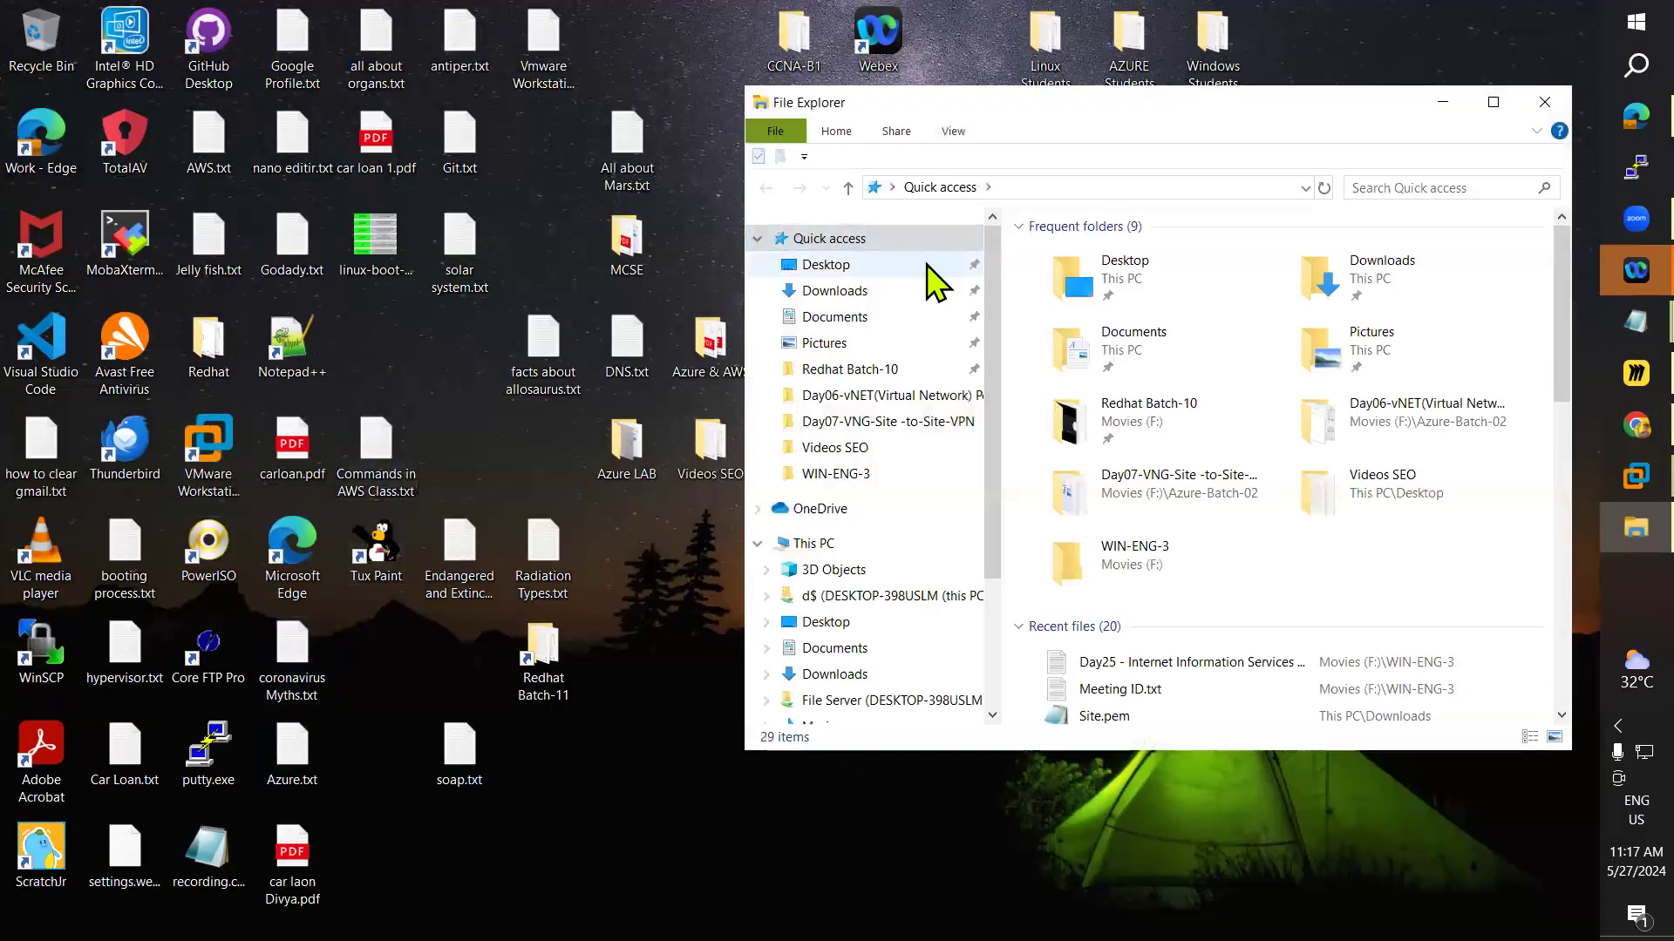
left_click(856, 292)
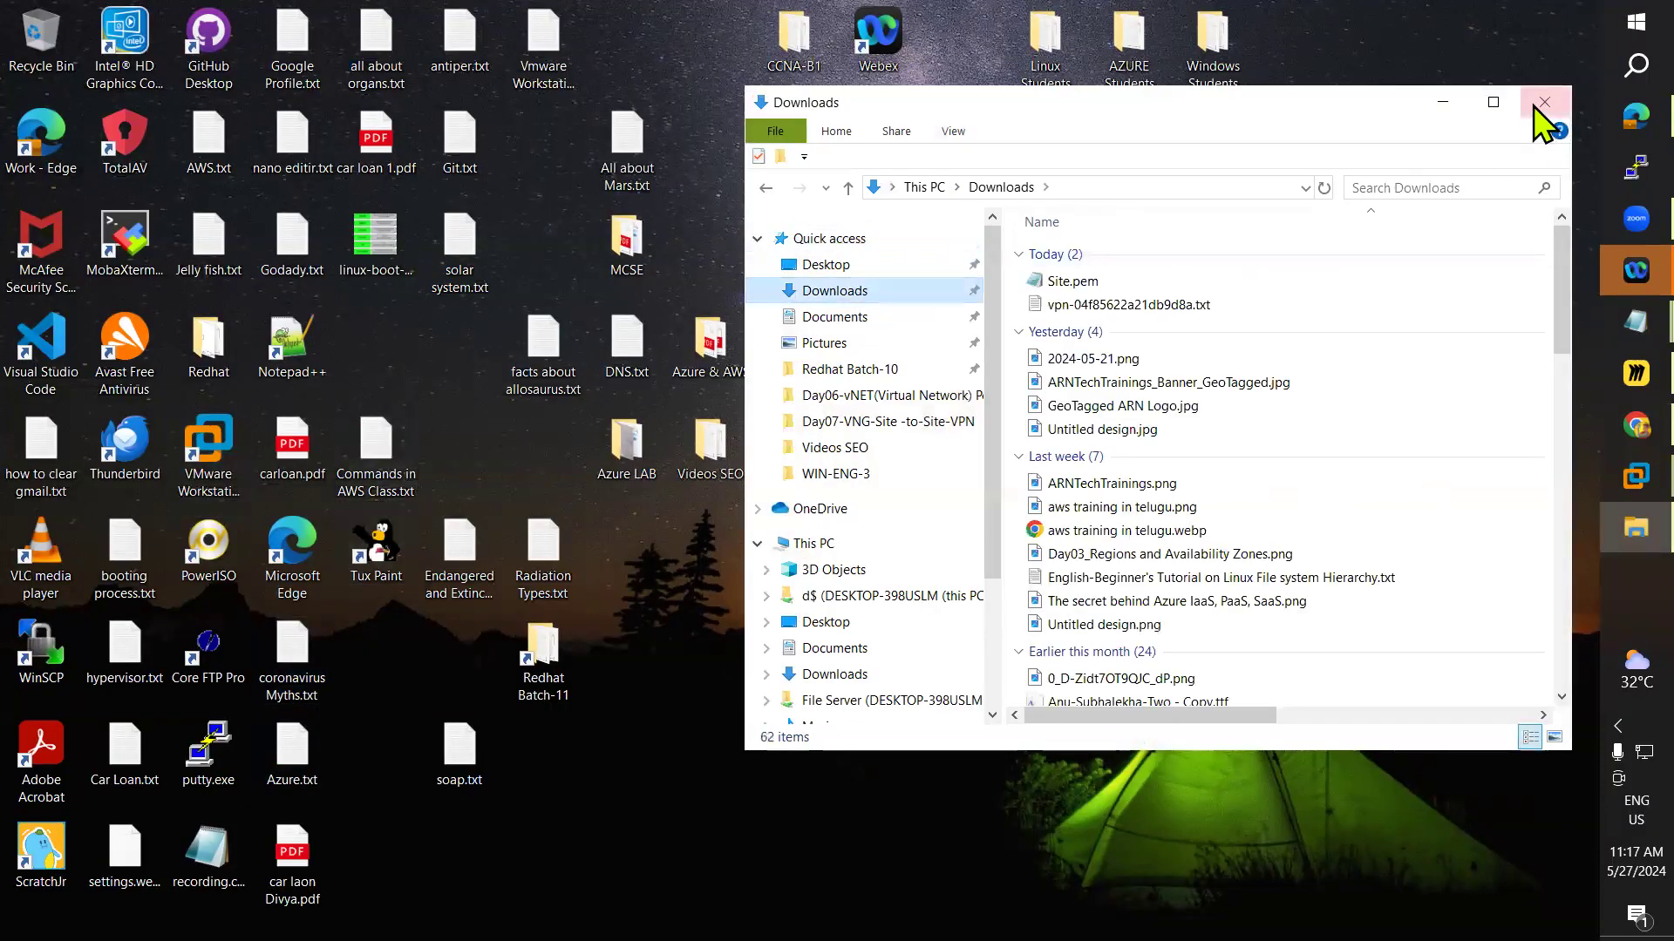
left_click(1493, 102)
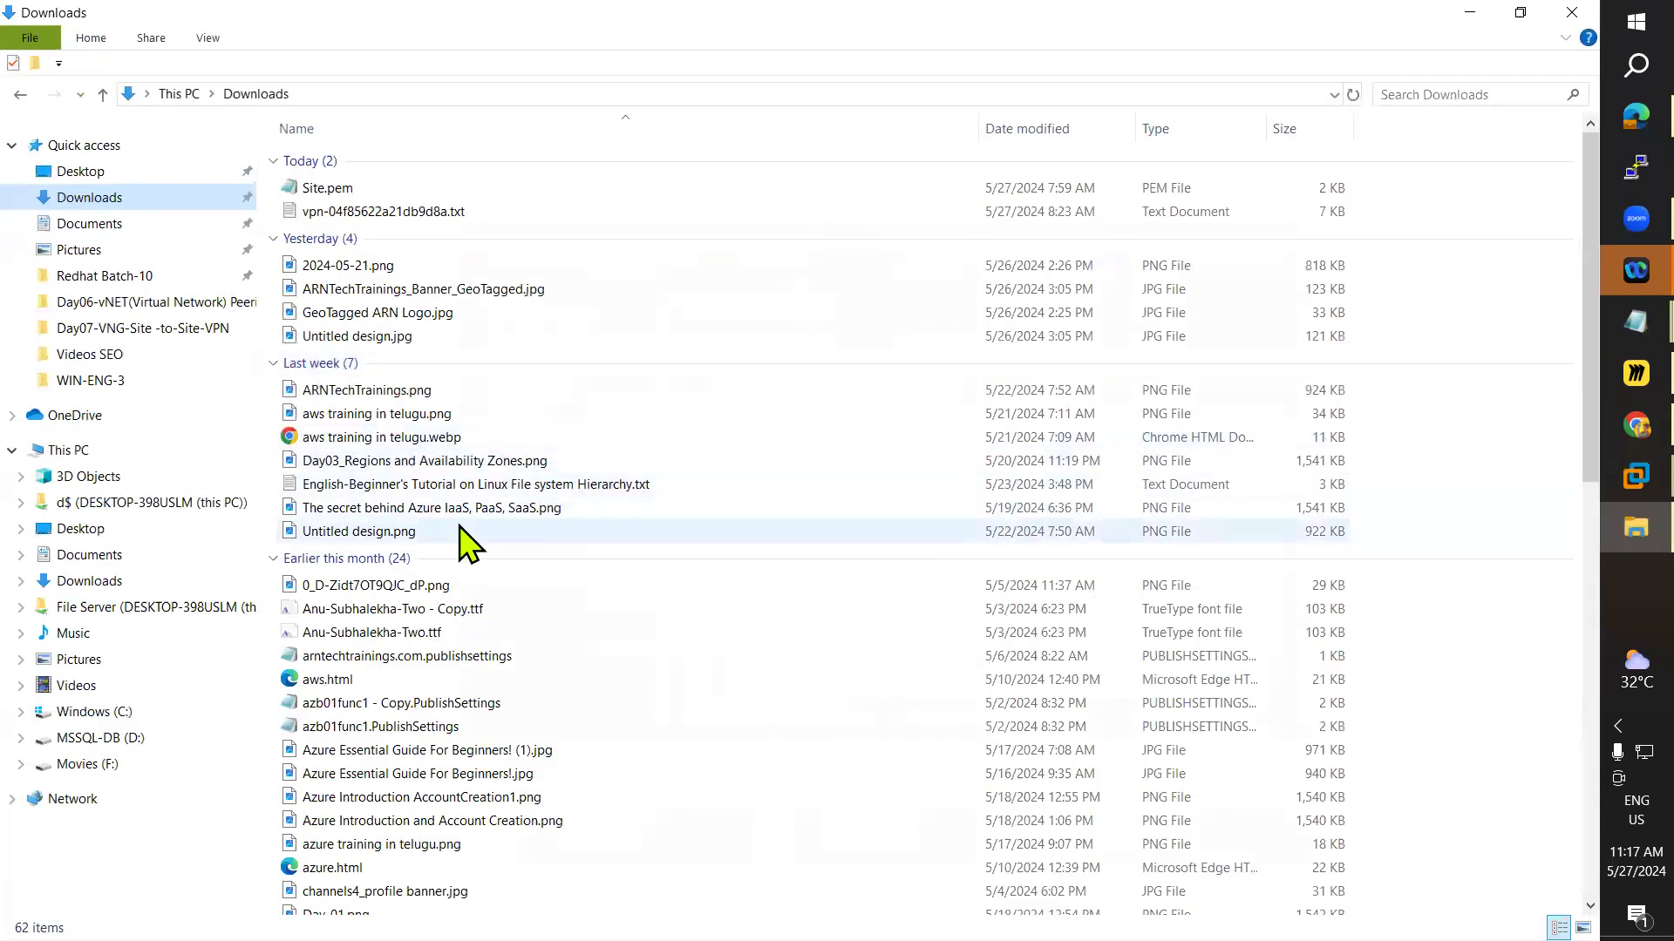
scroll(462, 542, "down", 12)
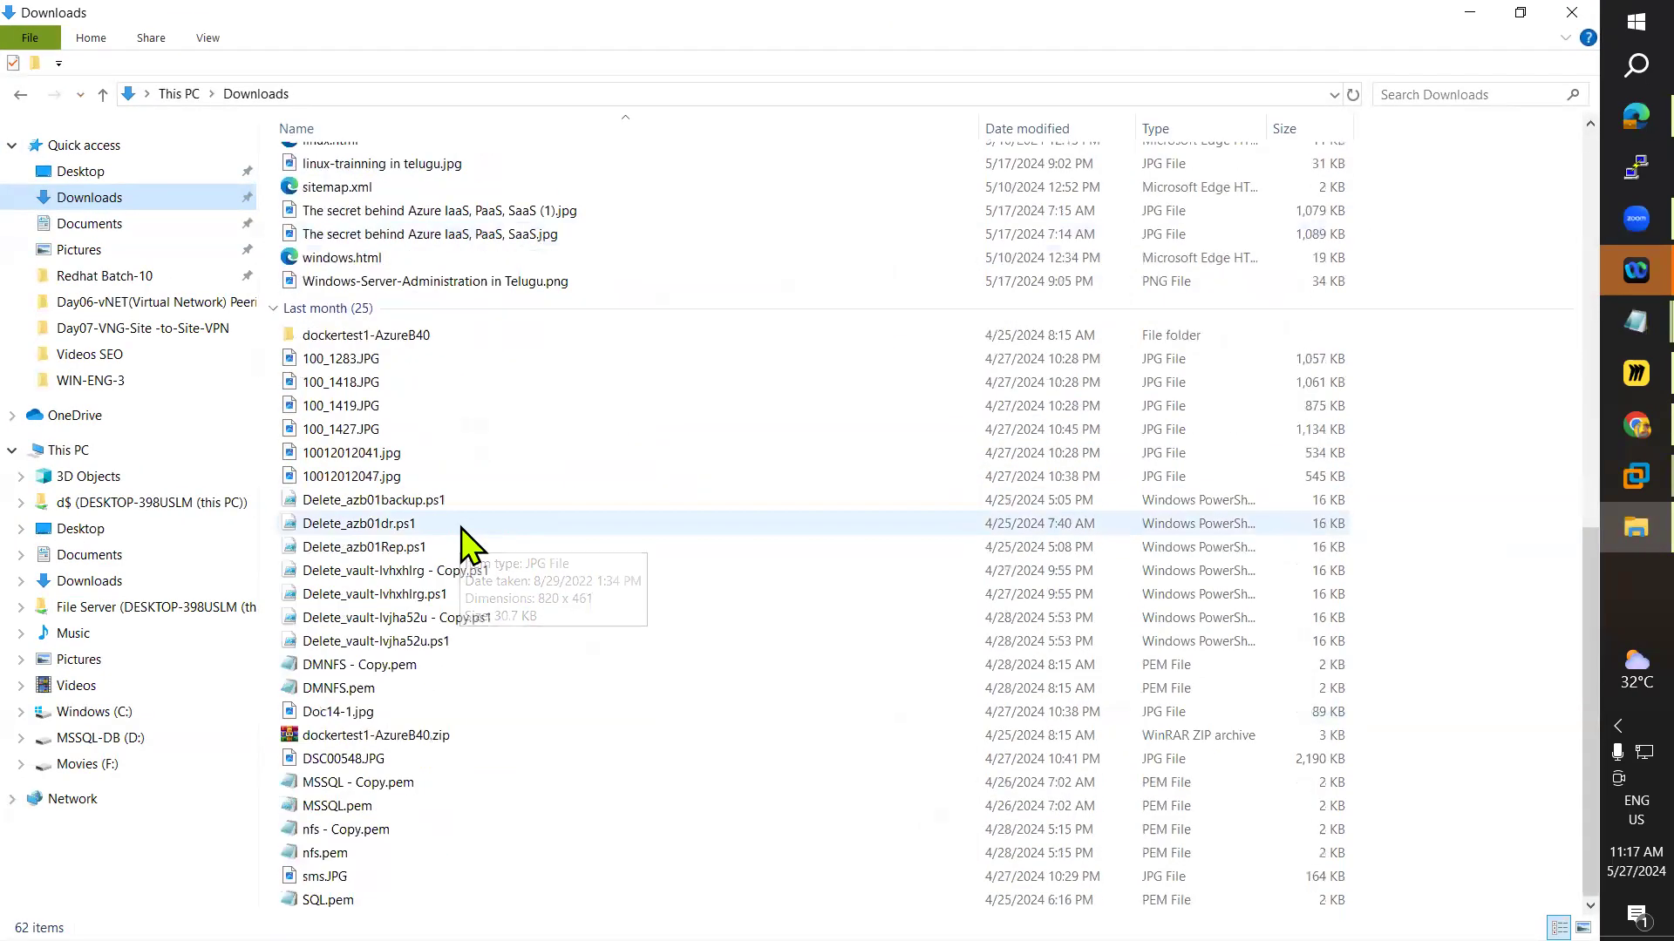
- Browse from the host's Documents folder through star to the starkids website folder
left_click(78, 228)
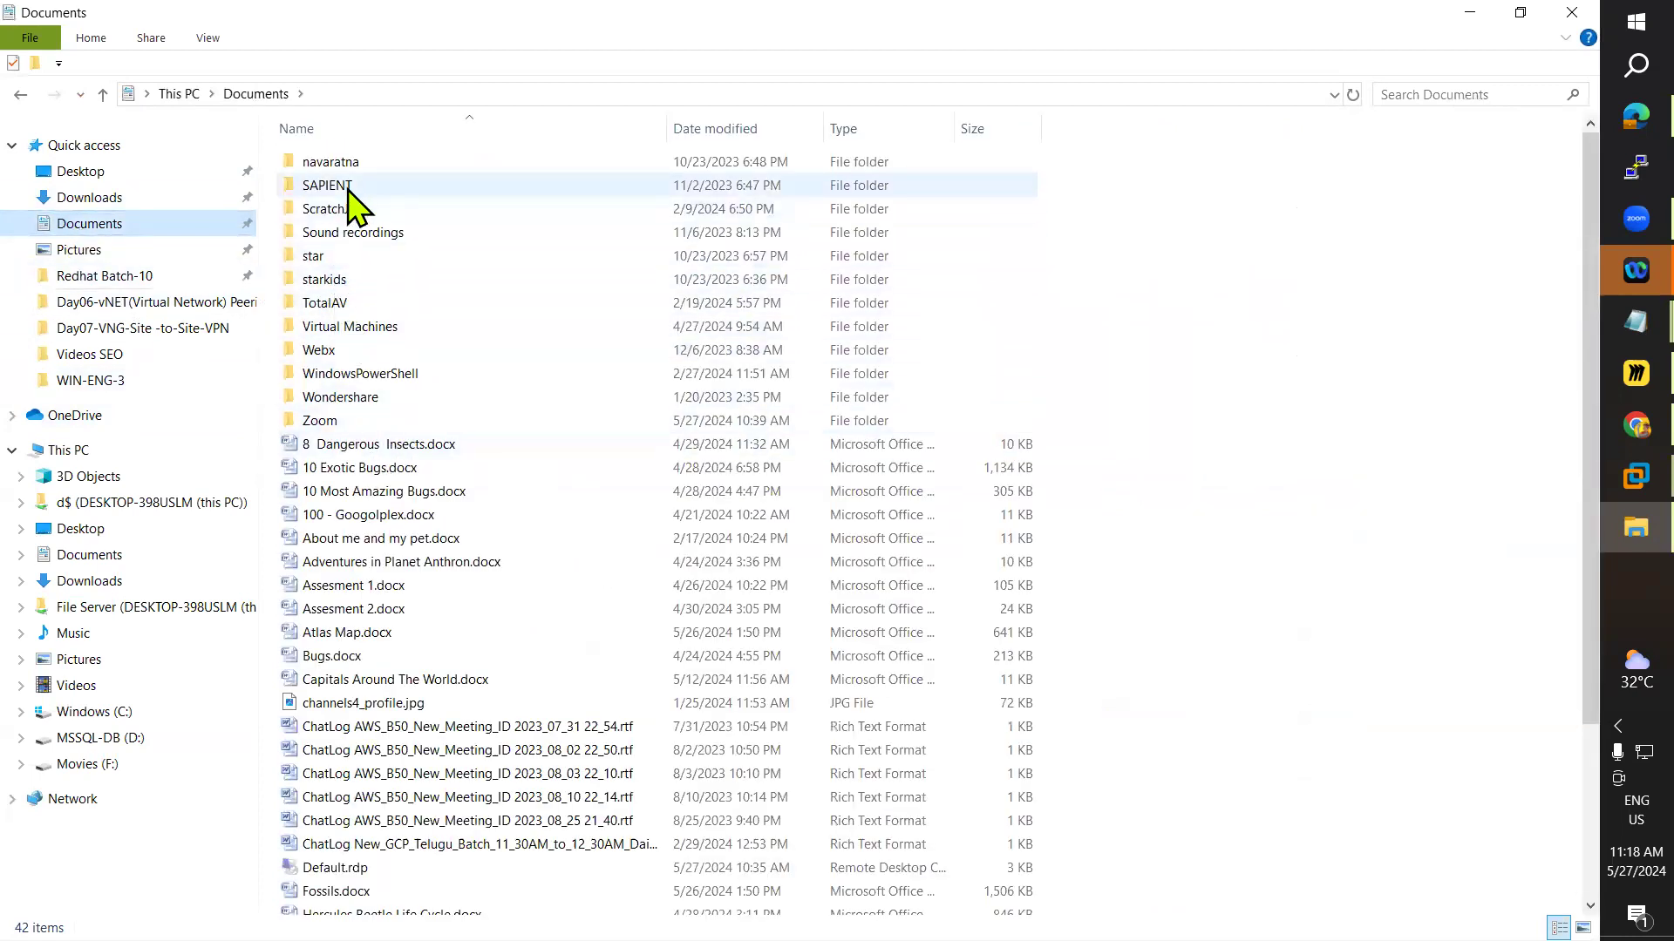
left_click(319, 259)
double_click(319, 261)
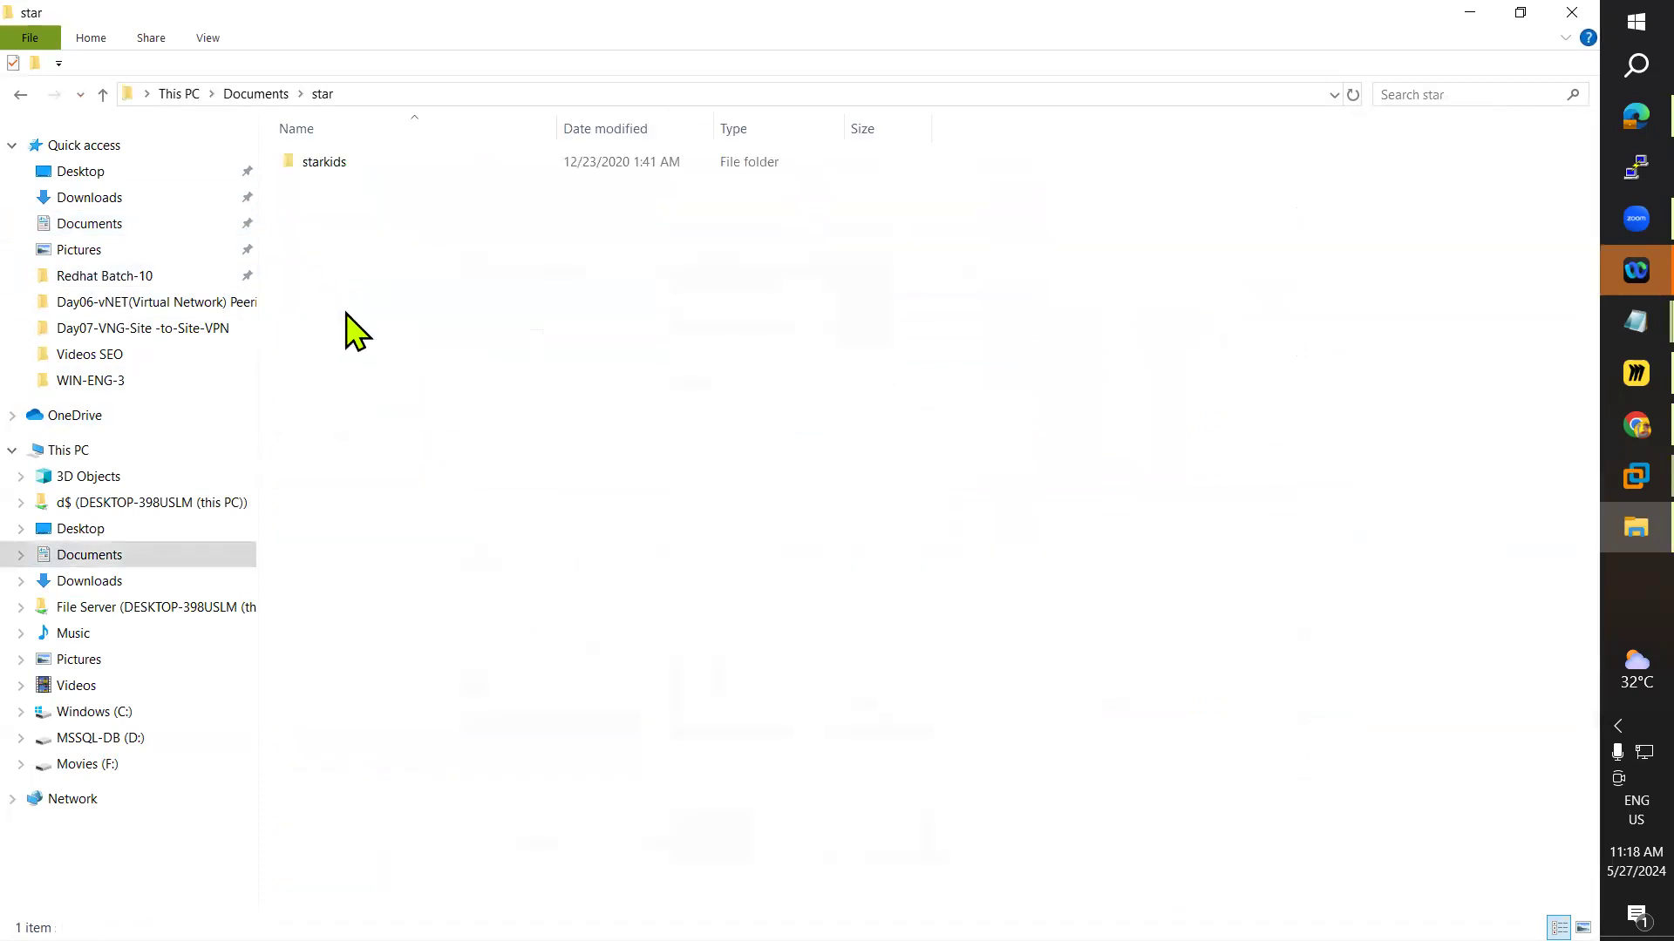
double_click(329, 167)
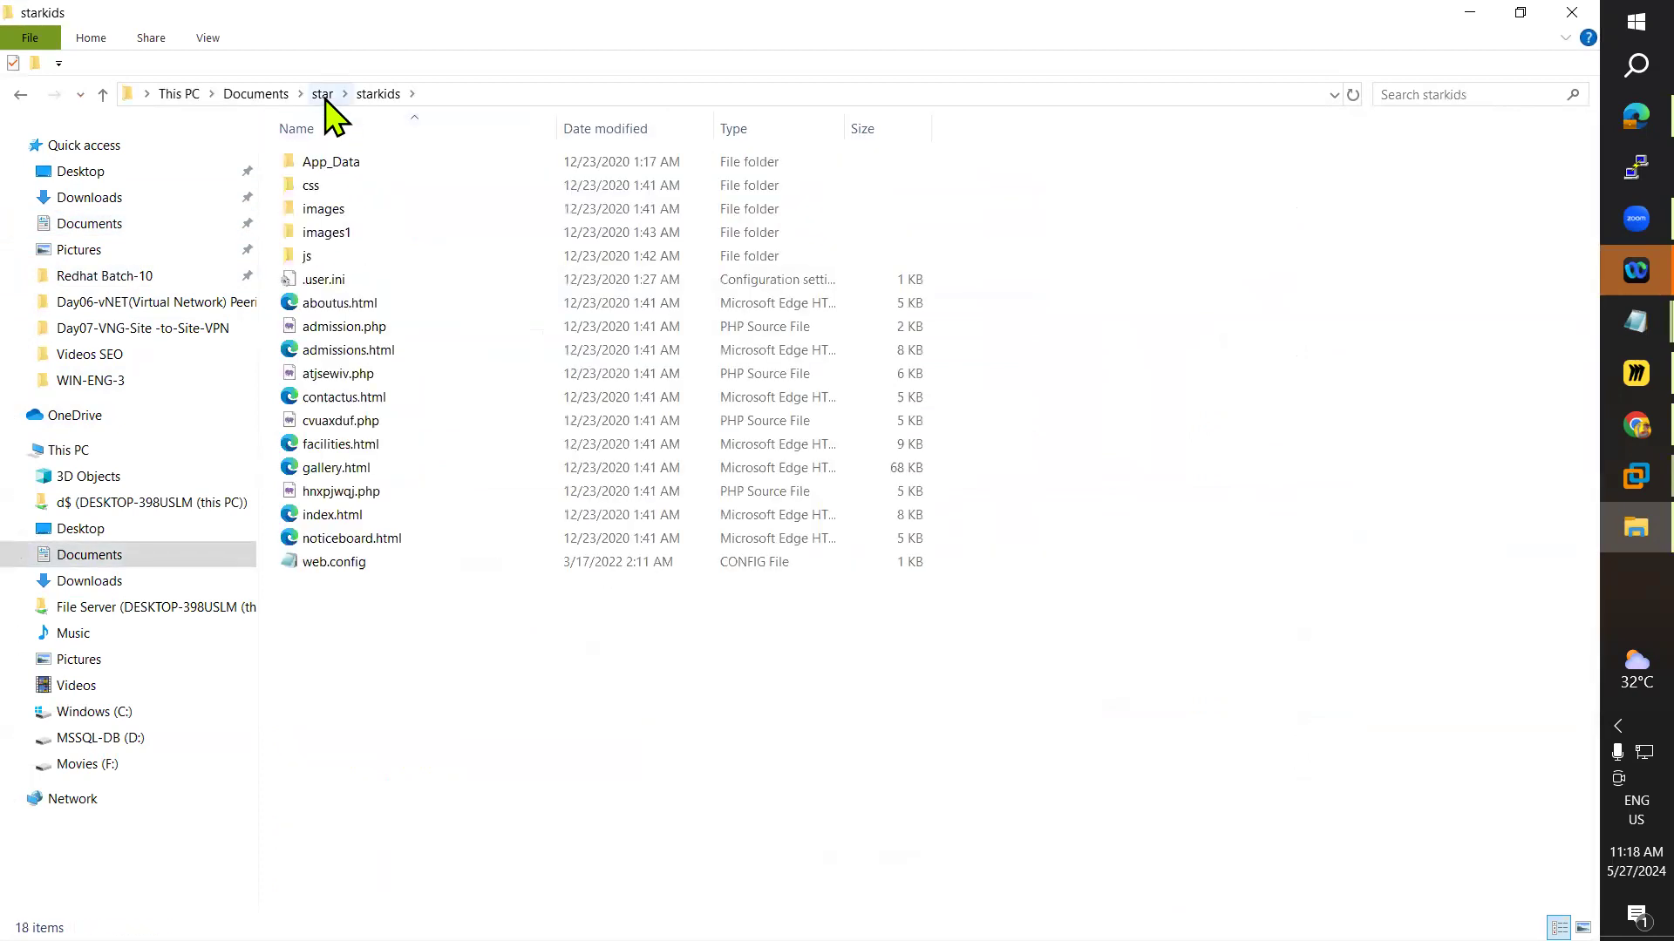
- Preview the starkids website's index.html in Edge, examine its local file path, and close the page
left_click(322, 94)
double_click(323, 167)
double_click(349, 514)
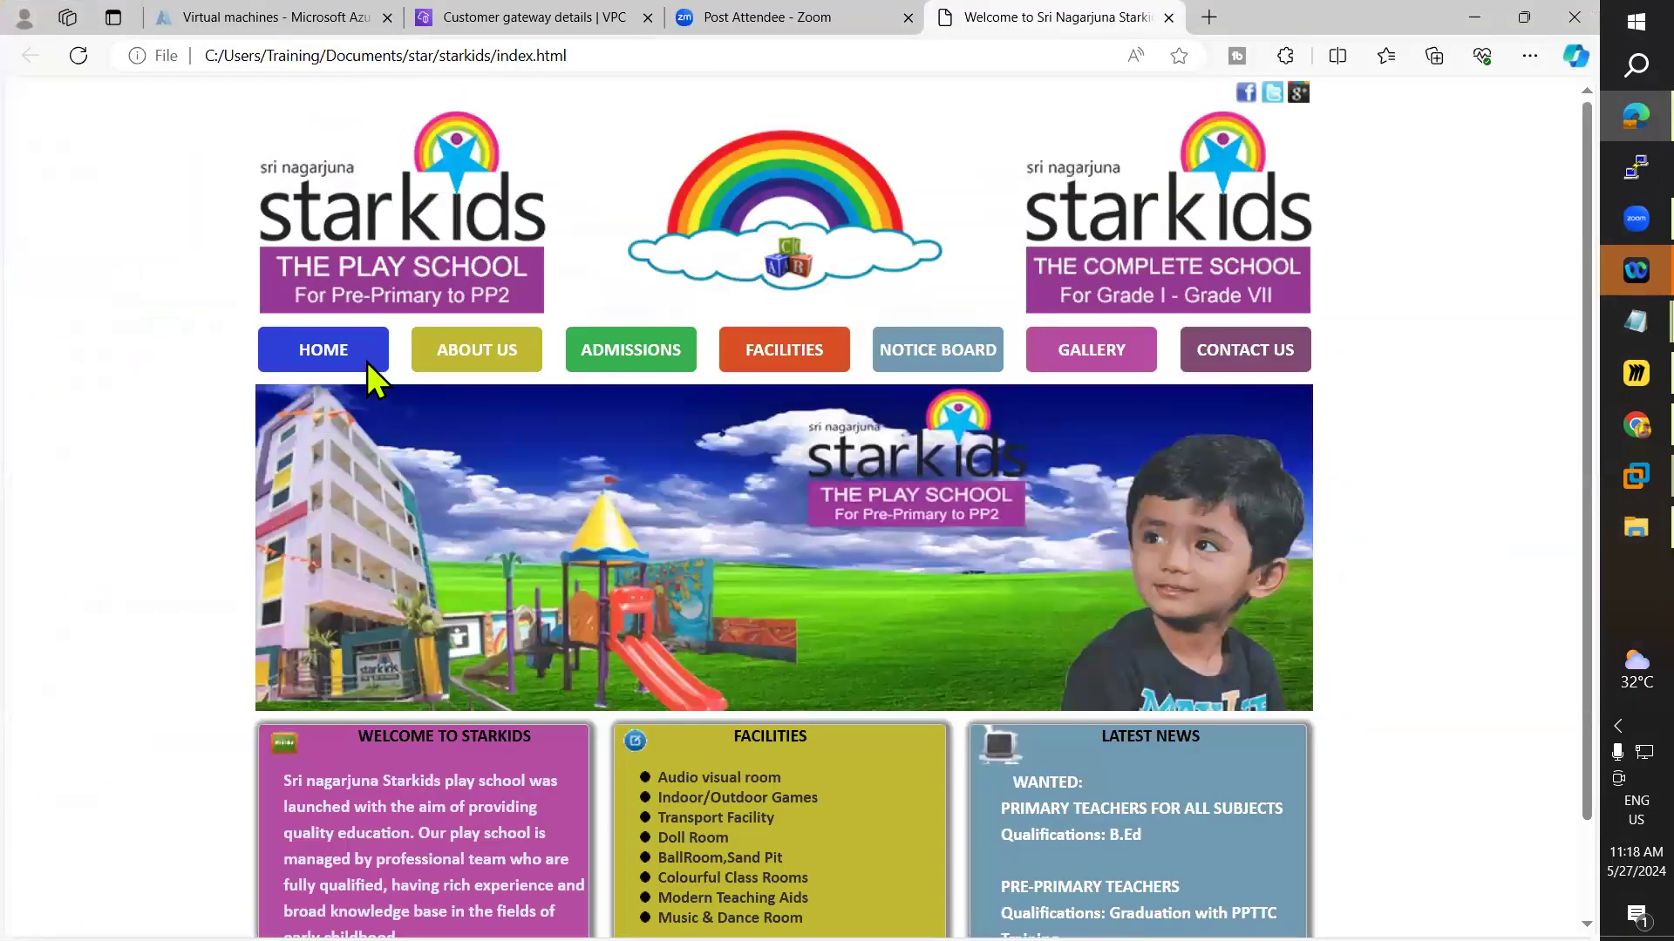
left_click_drag(612, 35, 632, 36)
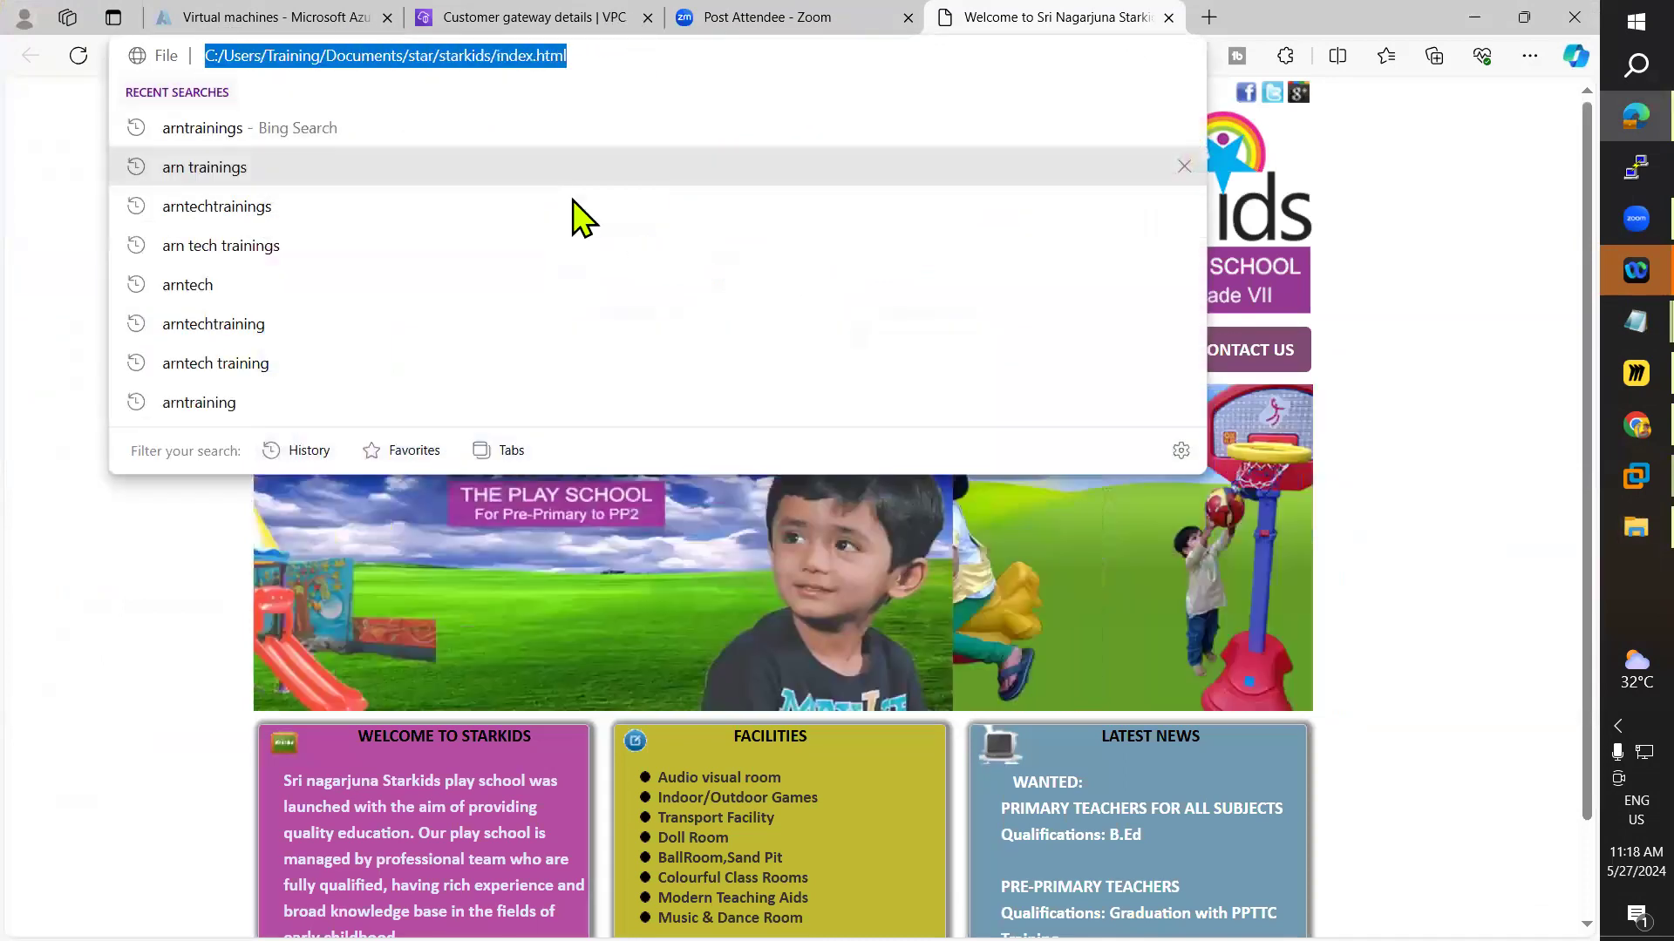
left_click(19, 571)
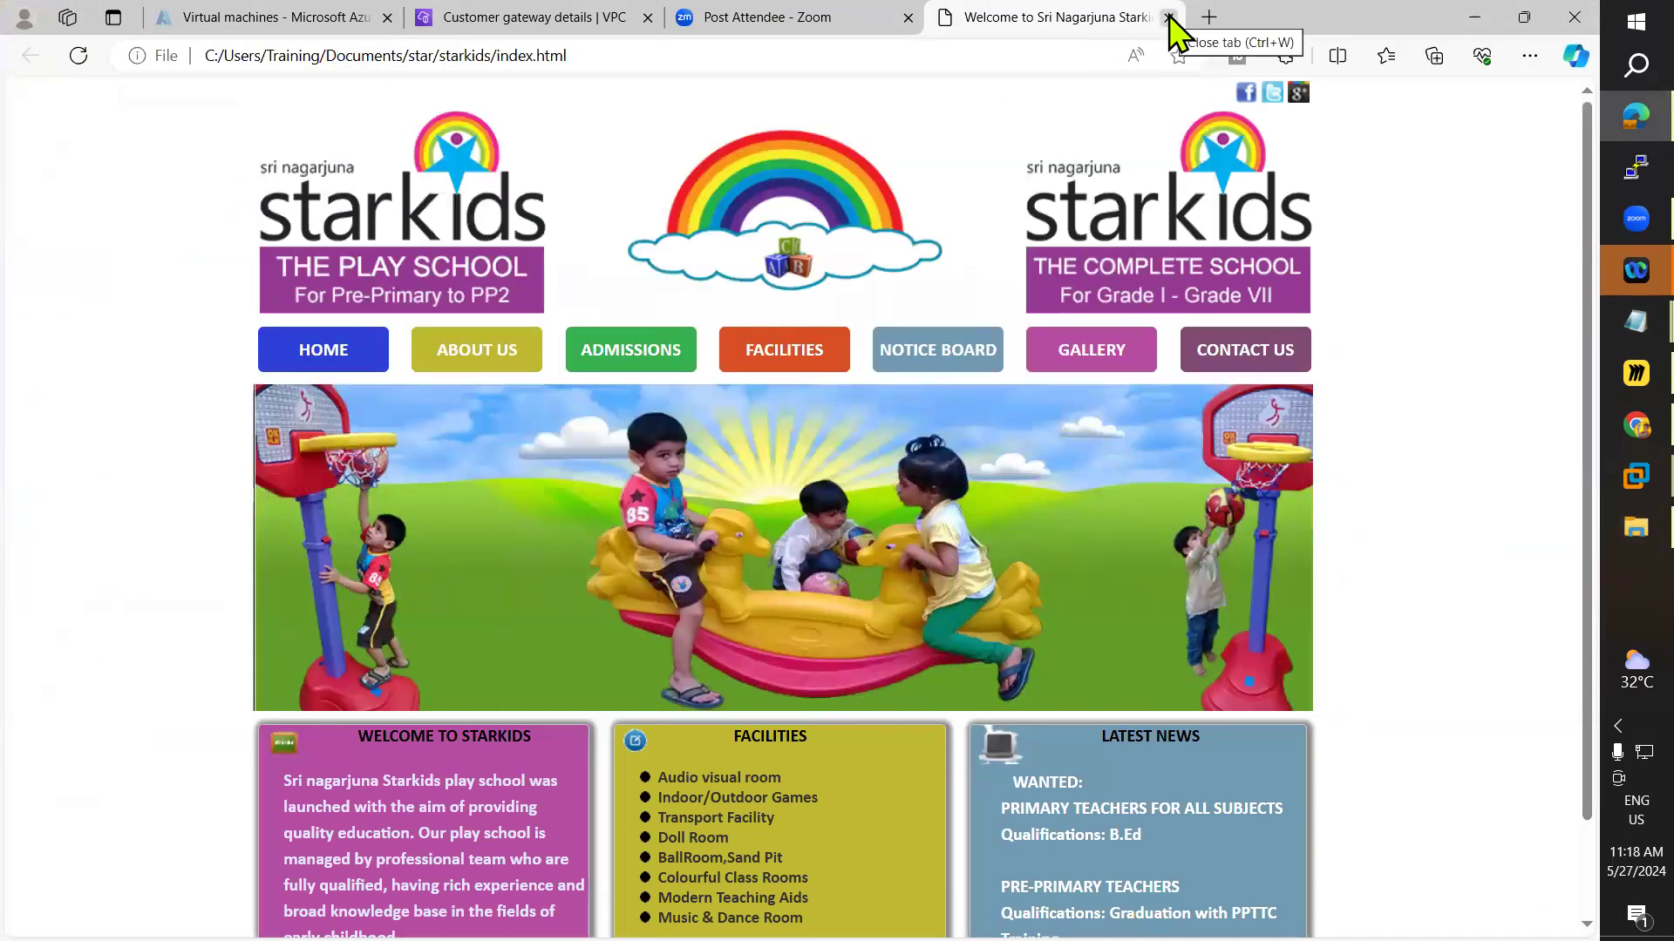
left_click(1169, 17)
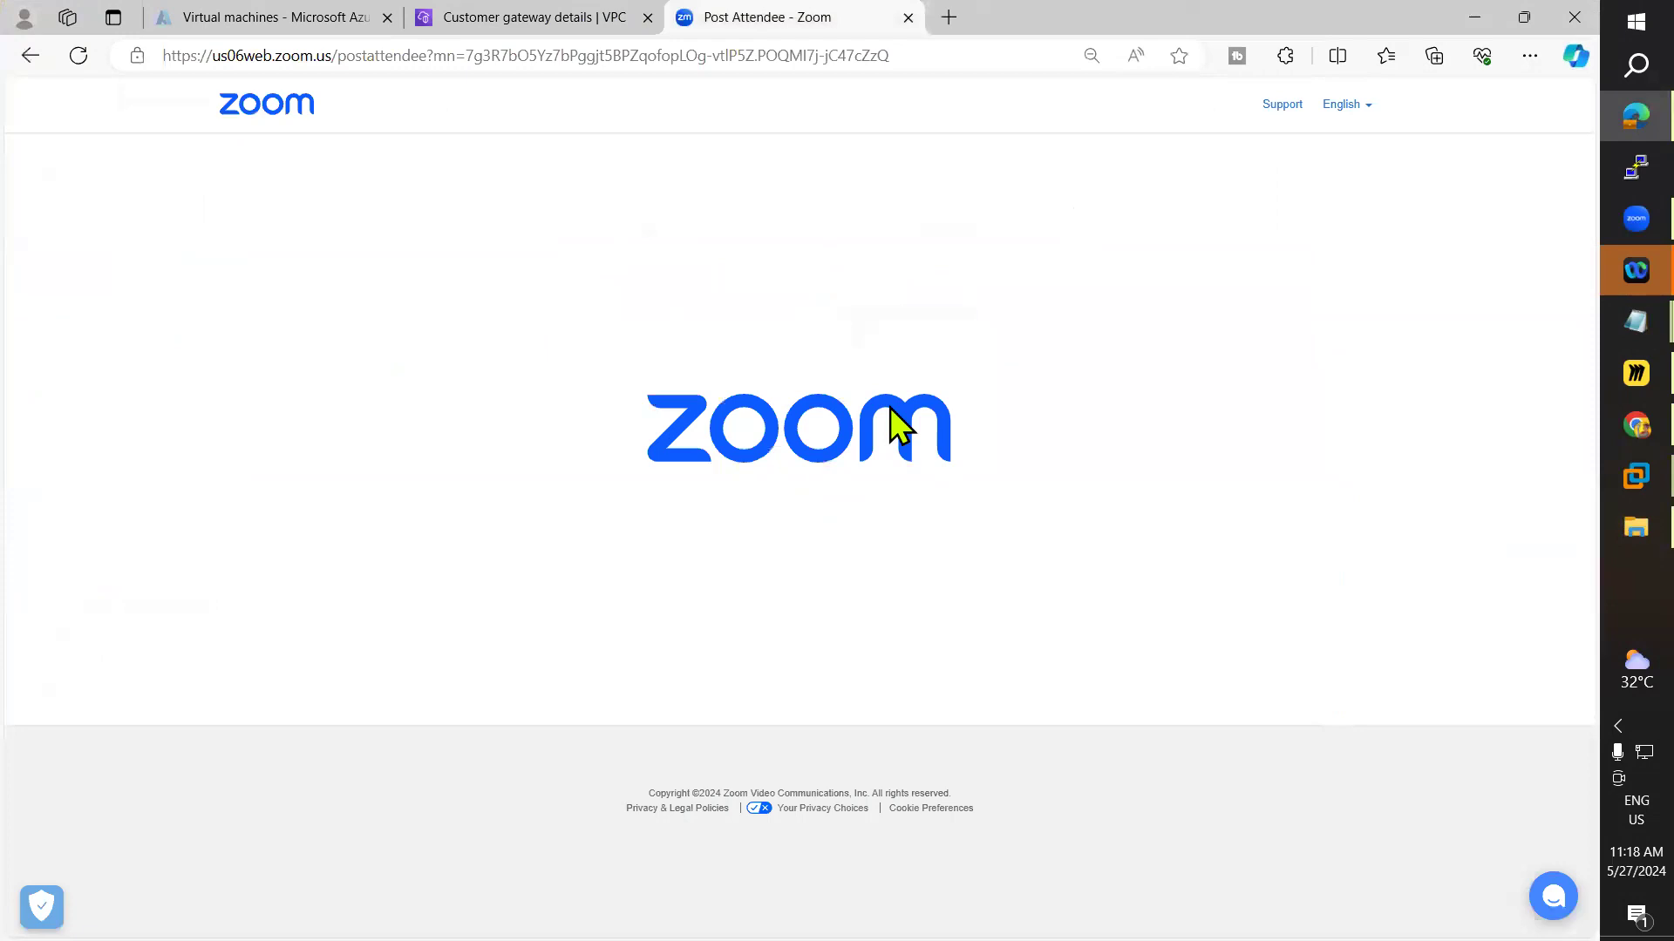
- Copy the starkids folder from Documents > star on the host and switch to the DC virtual machine
key("alt+Tab")
left_click(320, 95)
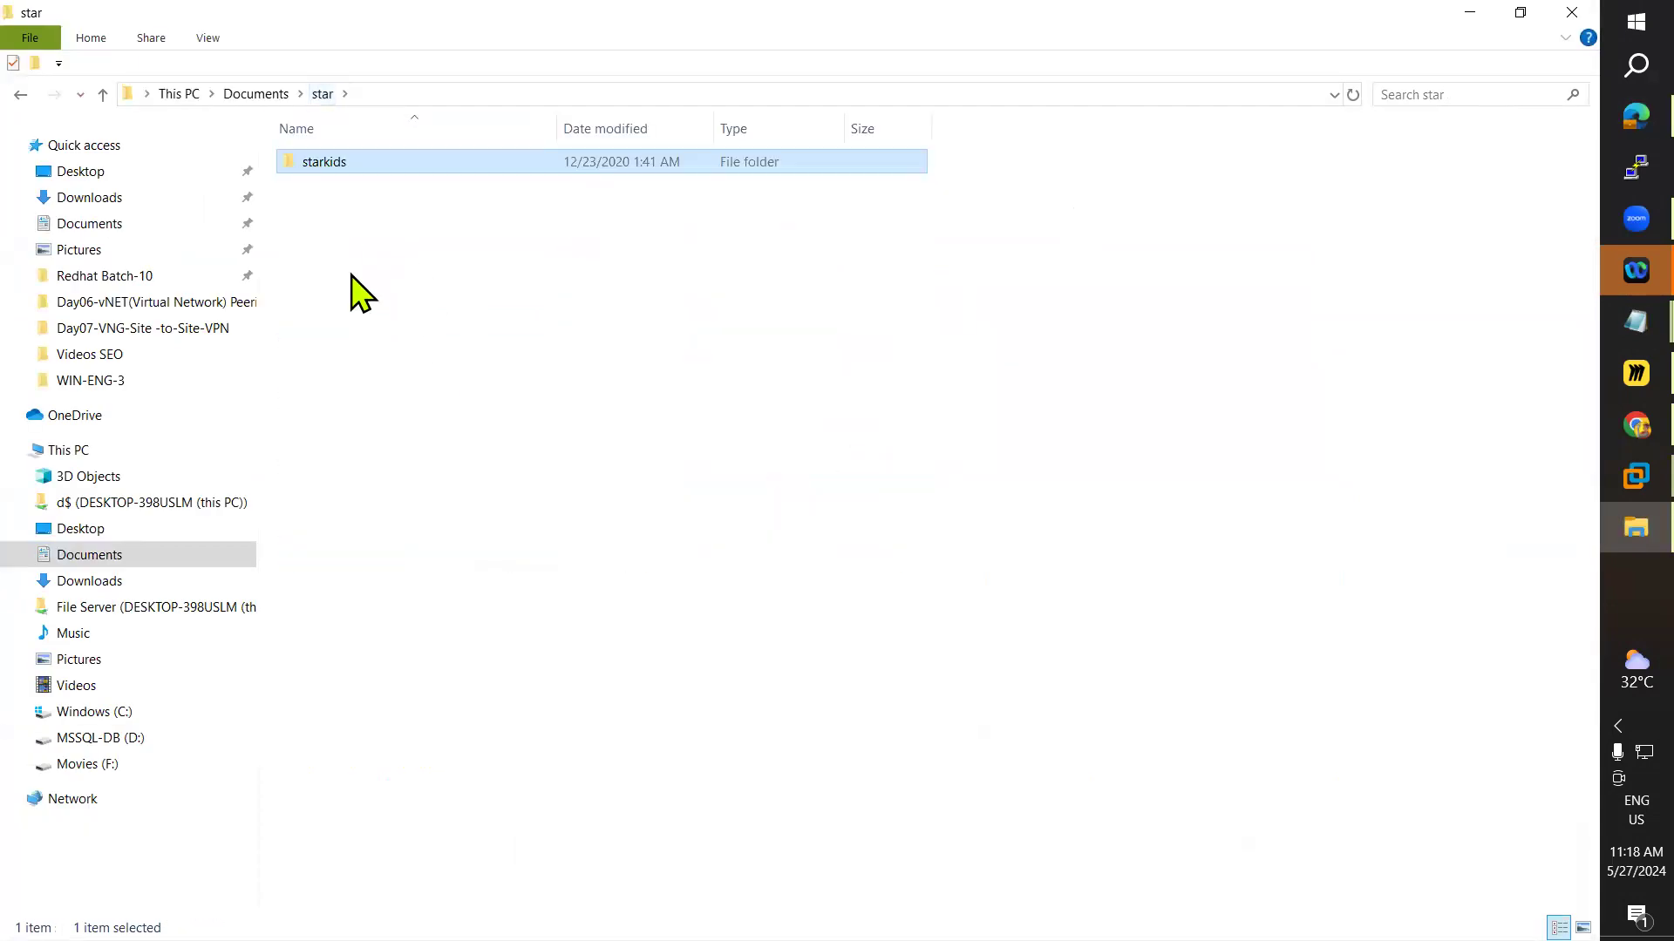
right_click(324, 167)
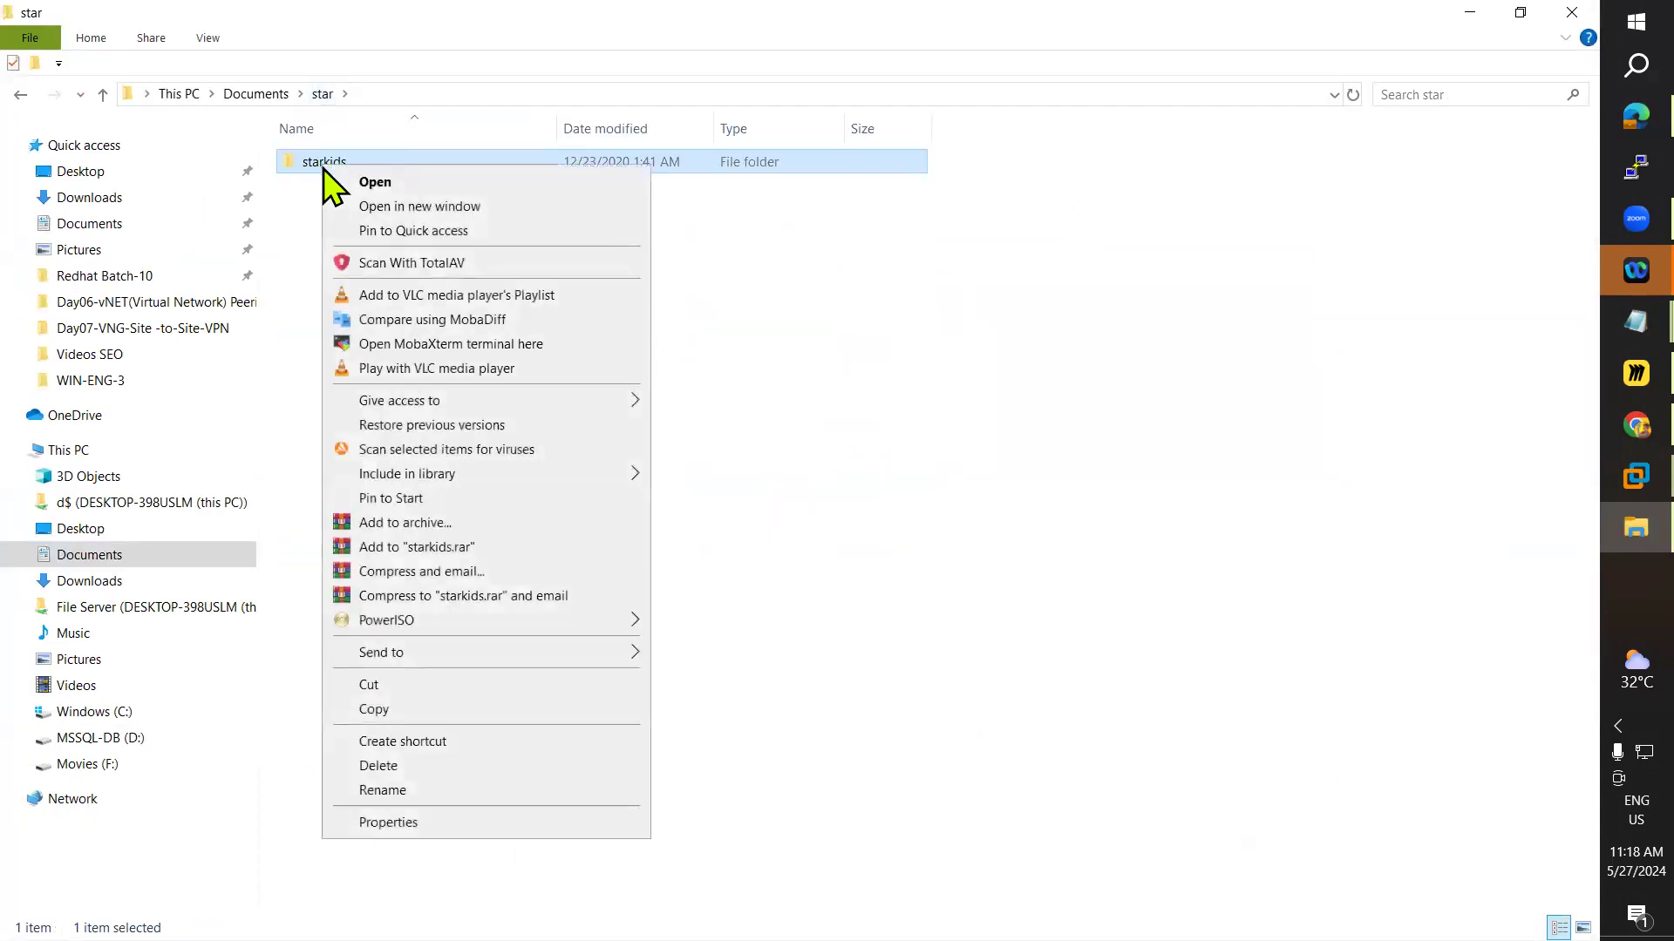
left_click(392, 710)
mouse_move(1608, 475)
left_click(1501, 377)
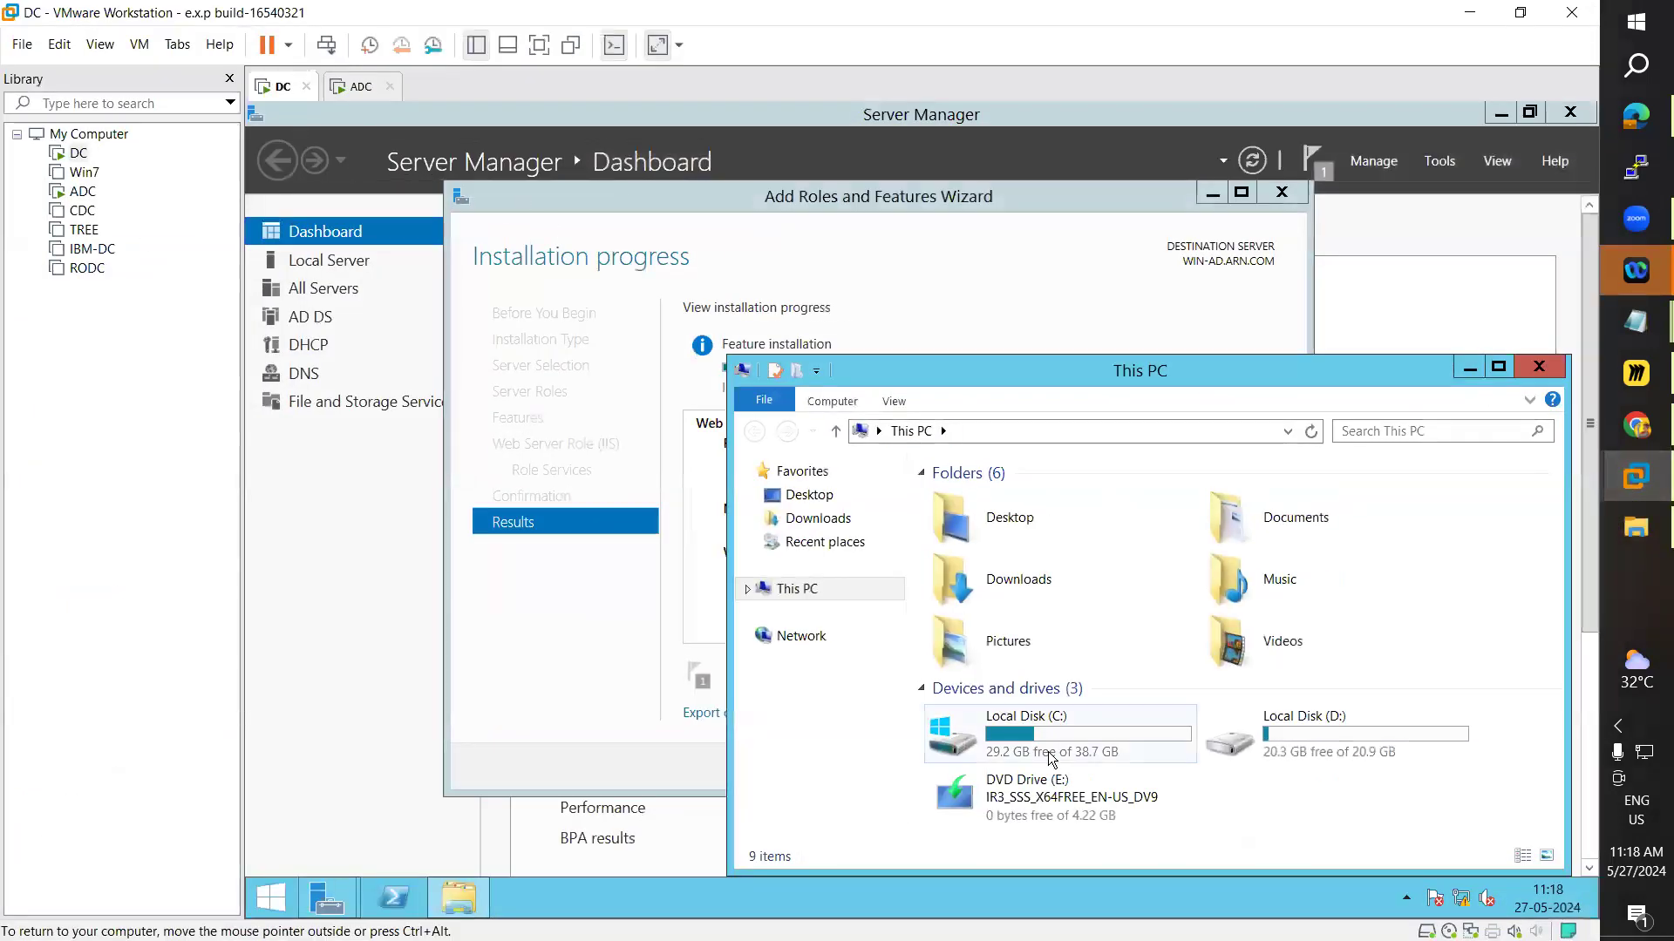
- Paste the copied starkids folder into Local Disk (D:) on the DC virtual machine and open it to view its files
left_click(1342, 755)
double_click(1339, 746)
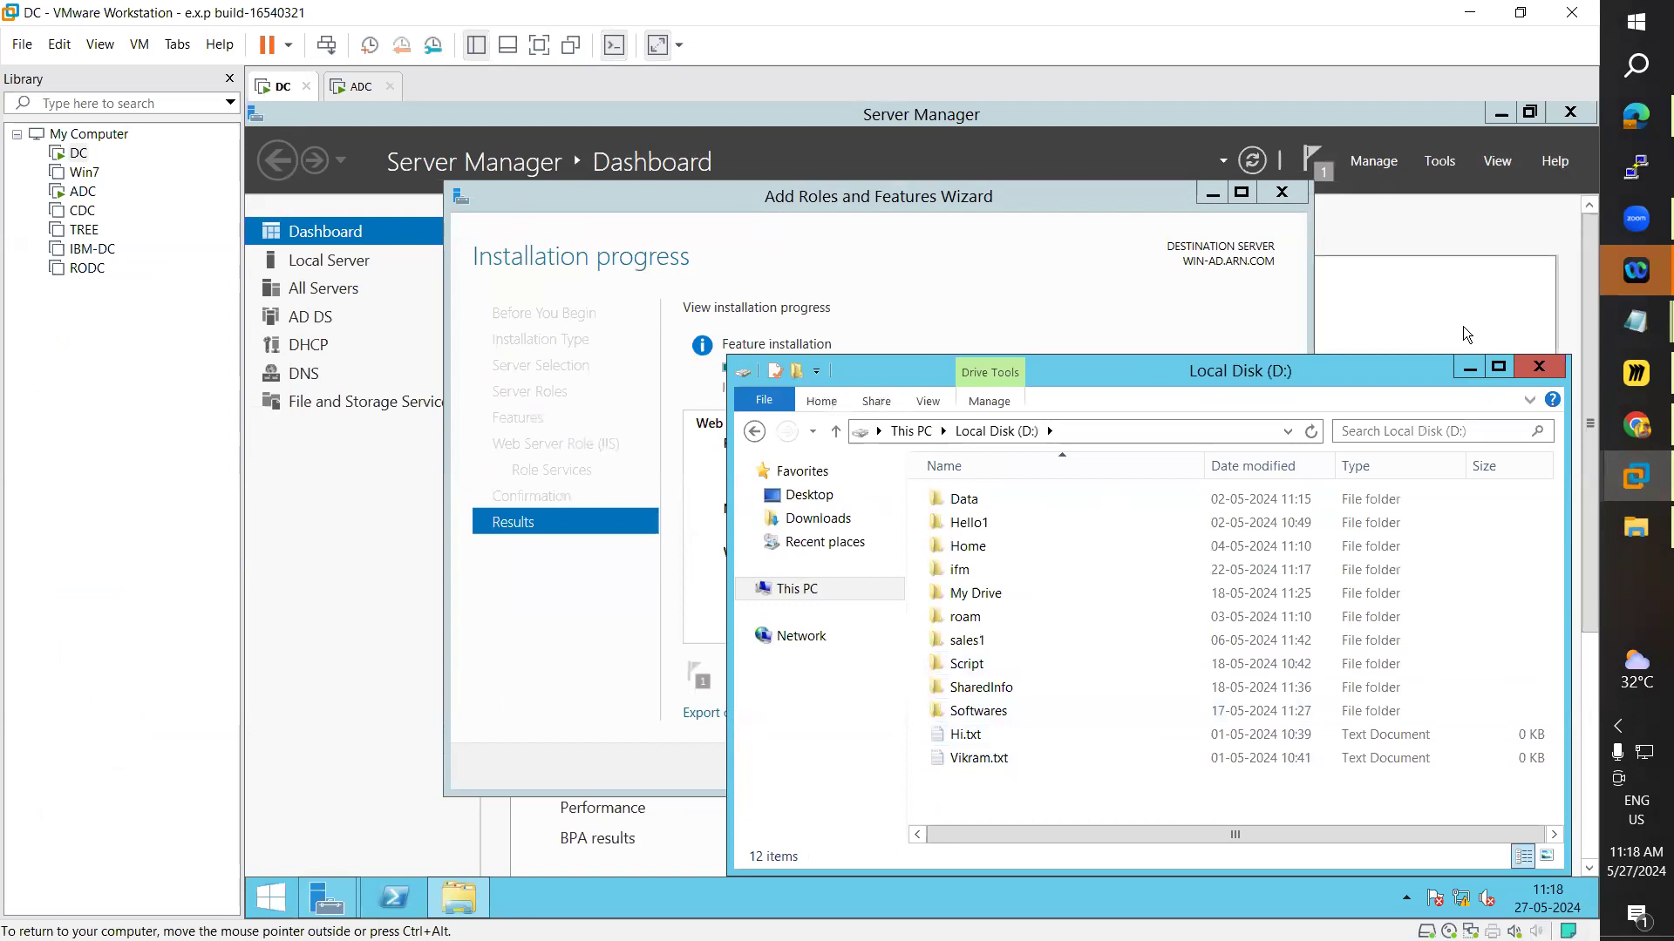
left_click(1498, 366)
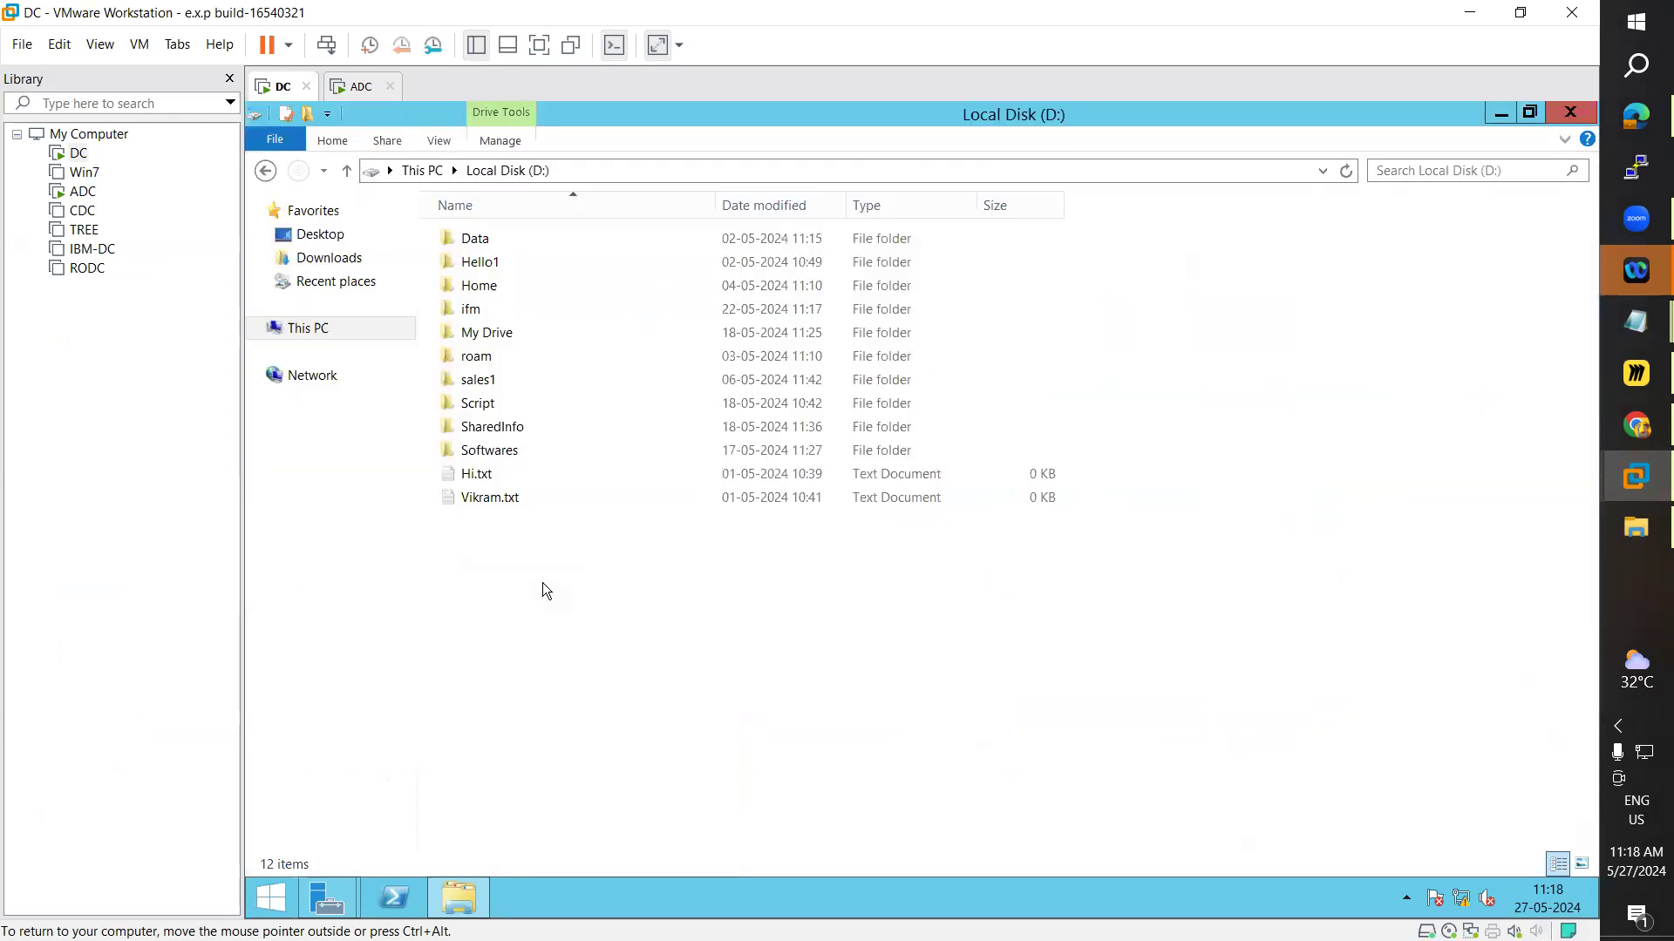
key("ctrl+v")
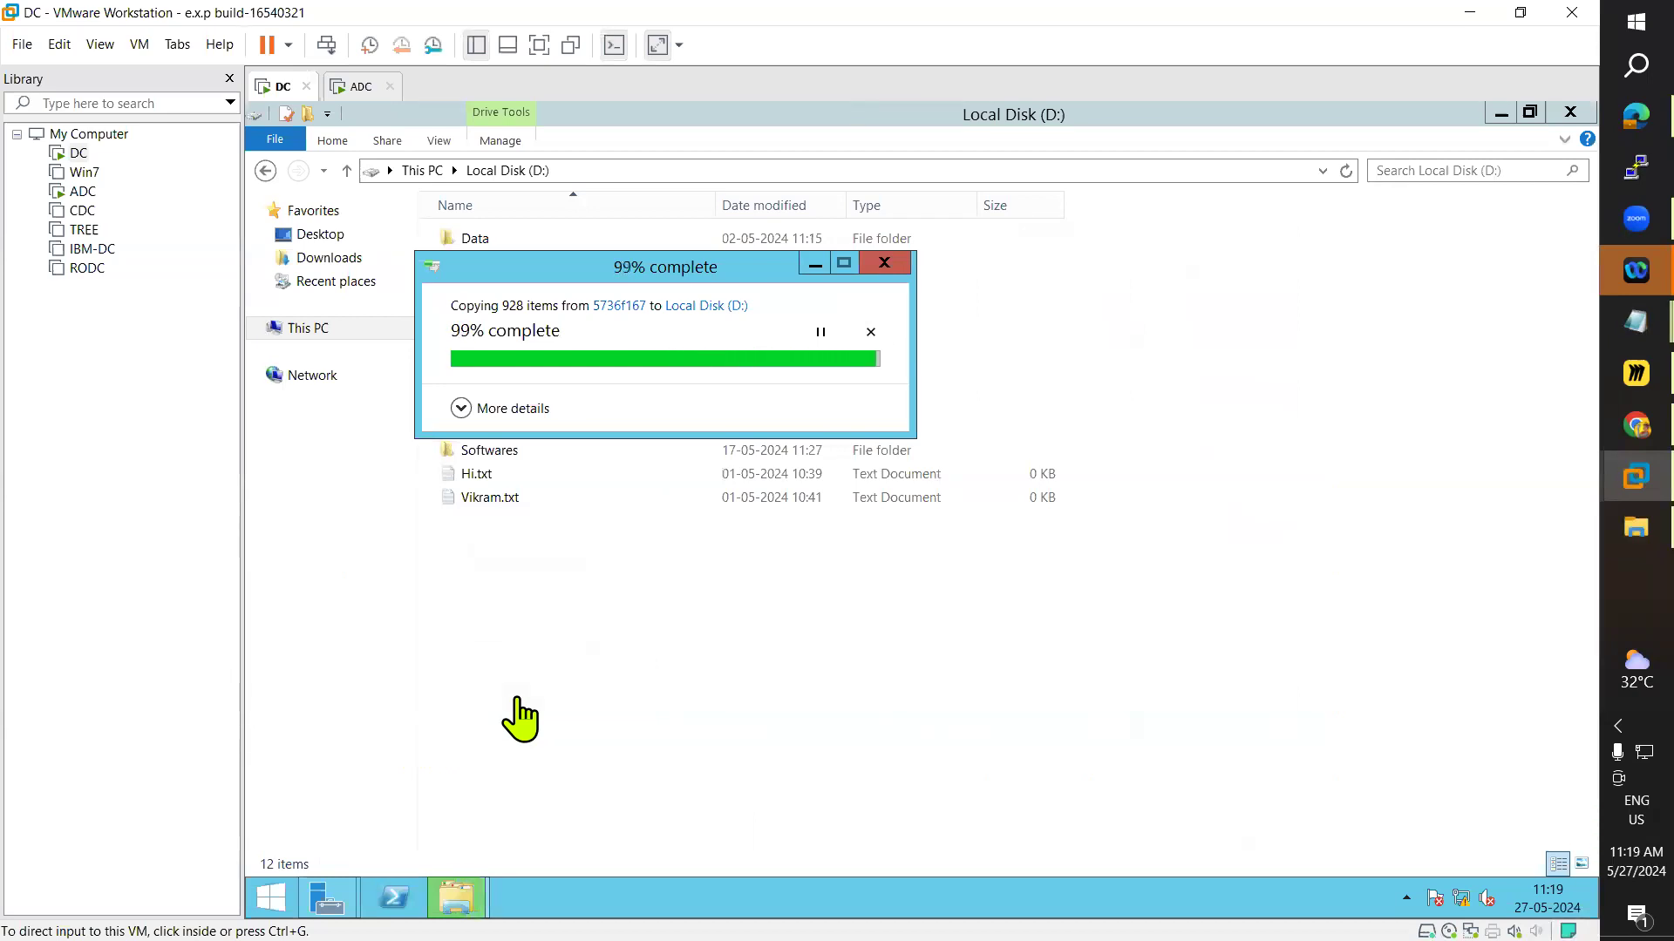
left_click(517, 700)
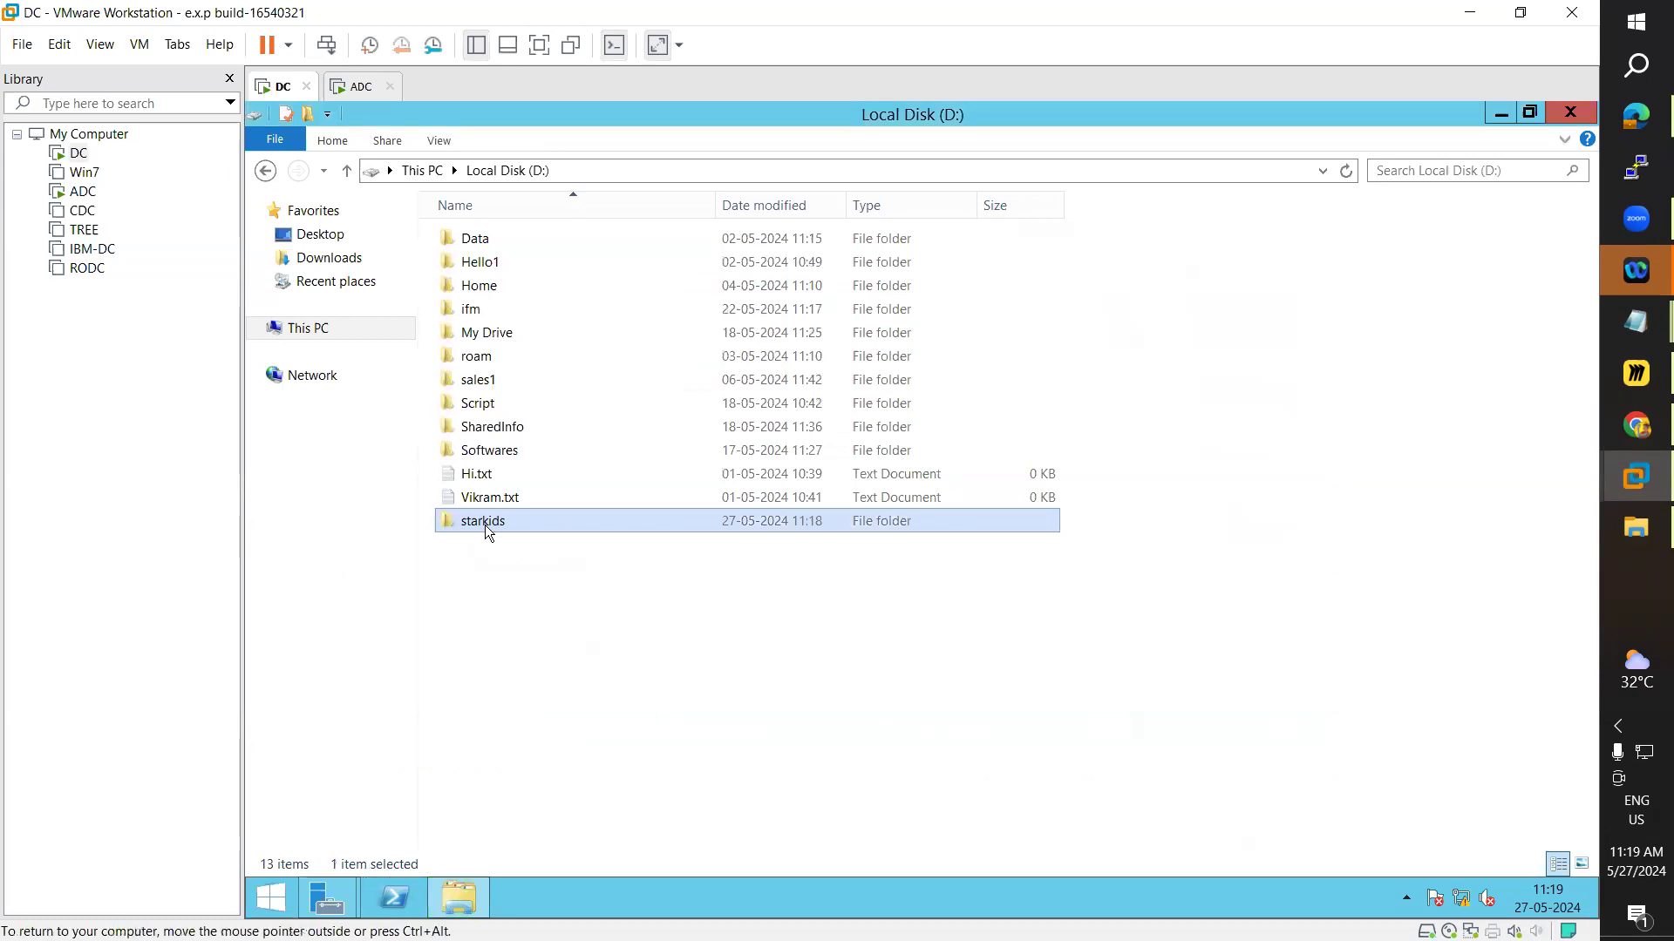
double_click(484, 524)
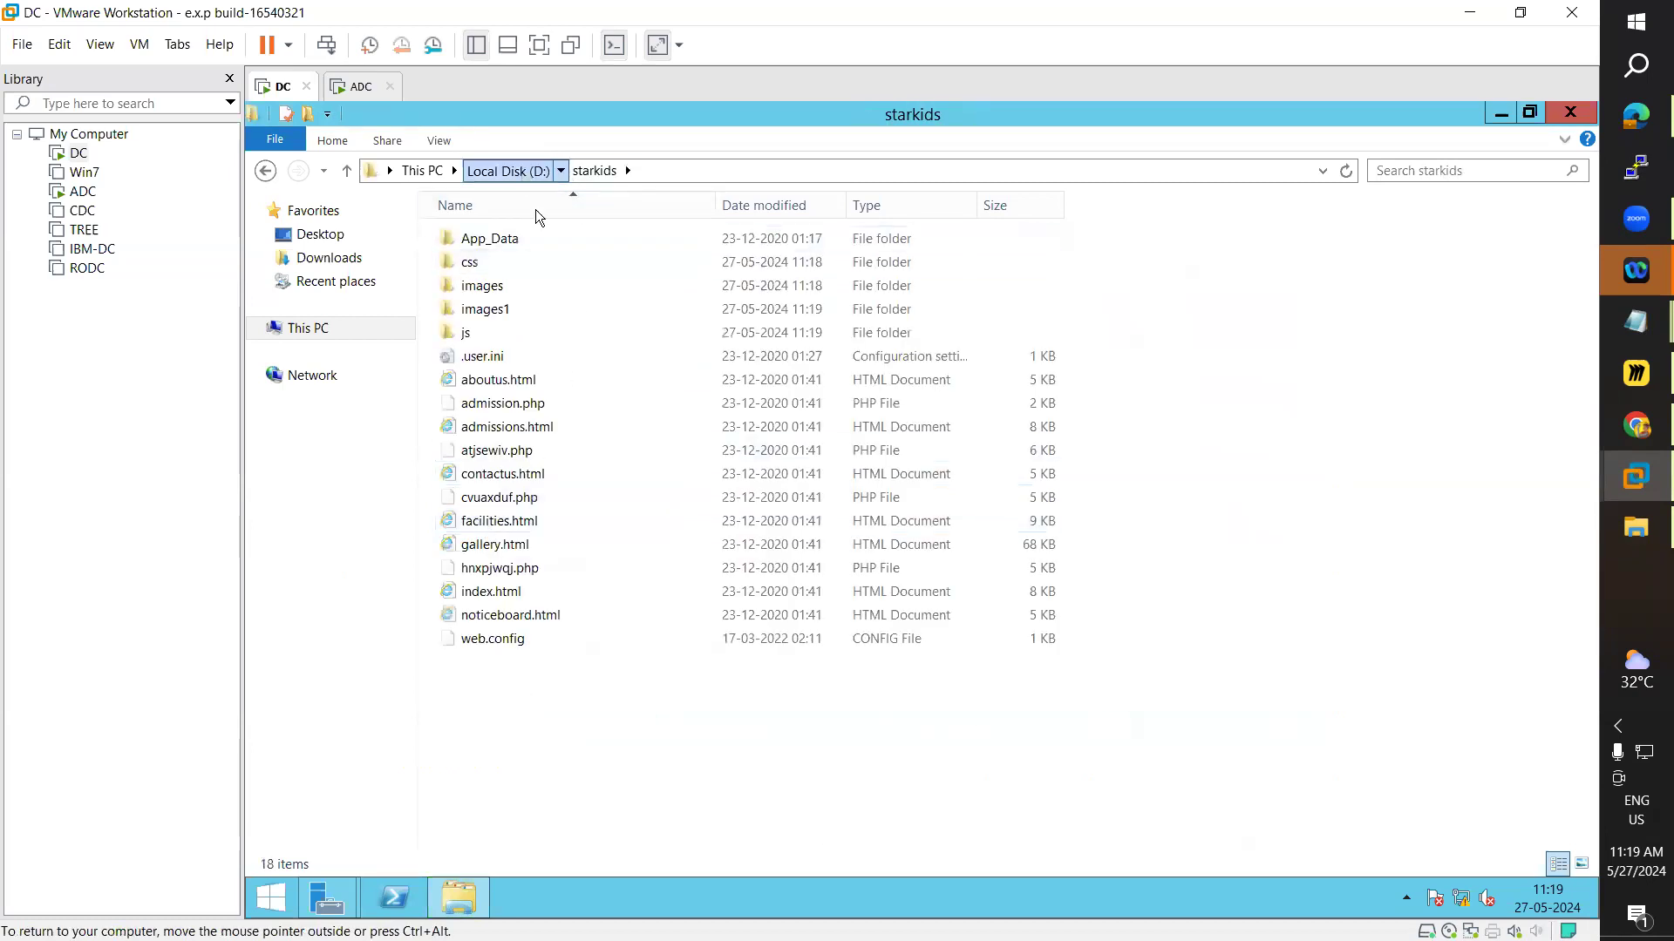
- Bring the Add Roles and Features Wizard back up on DC and check the Web Server (IIS) installation progress
left_click(327, 907)
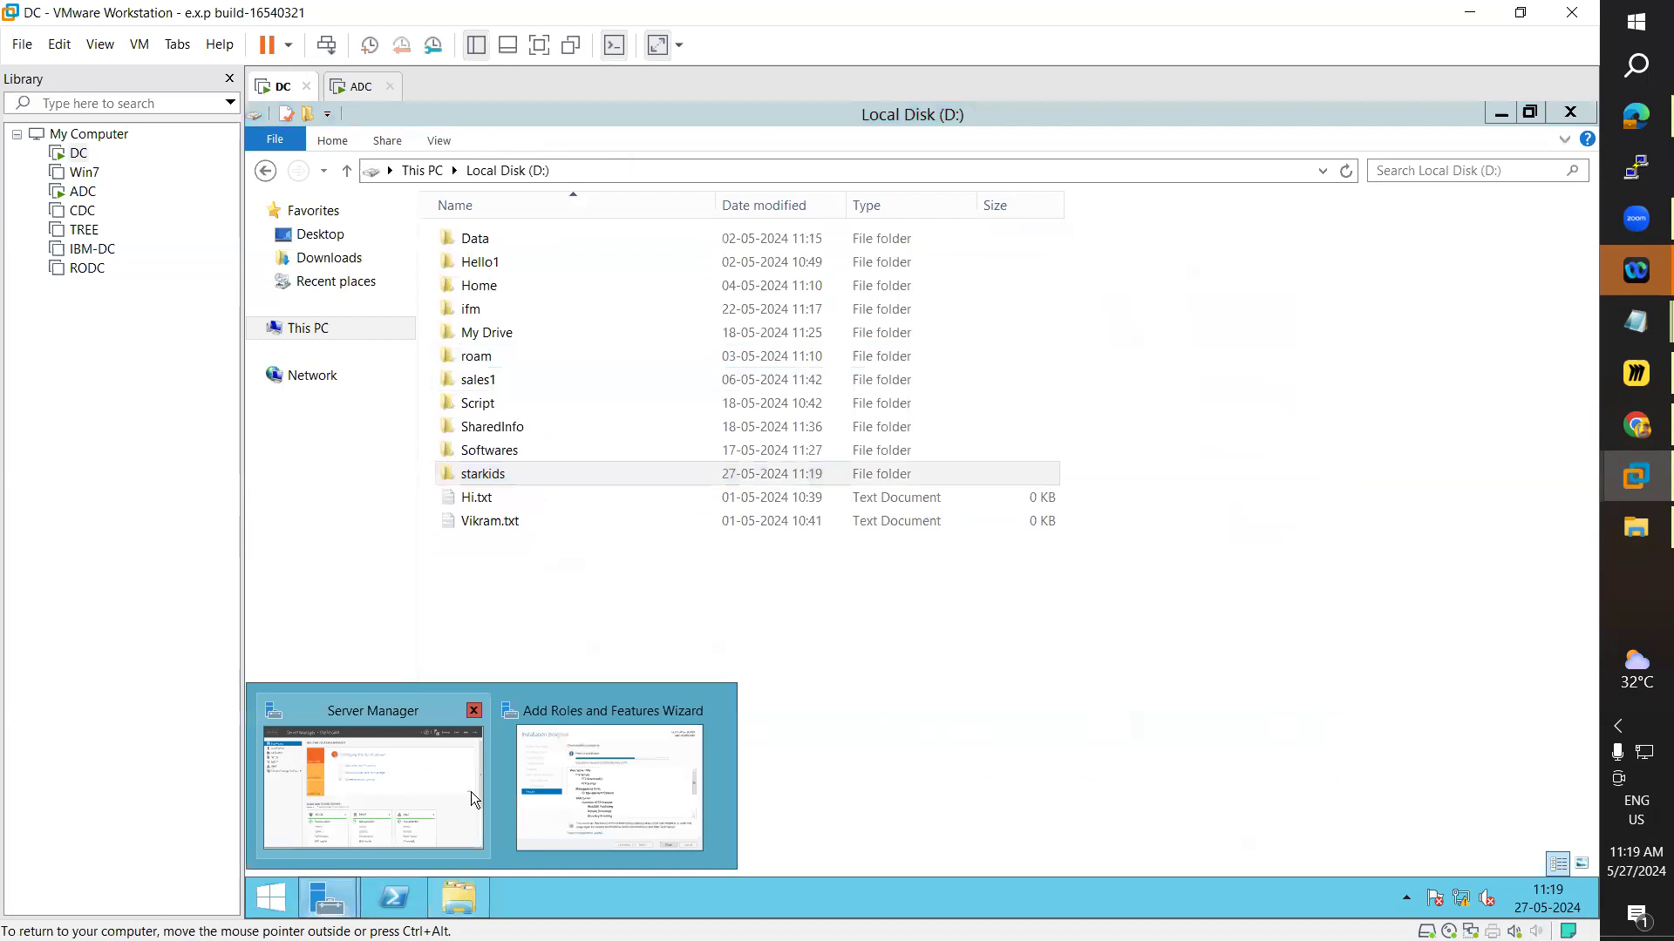
left_click(560, 776)
left_click_drag(1050, 202, 1083, 195)
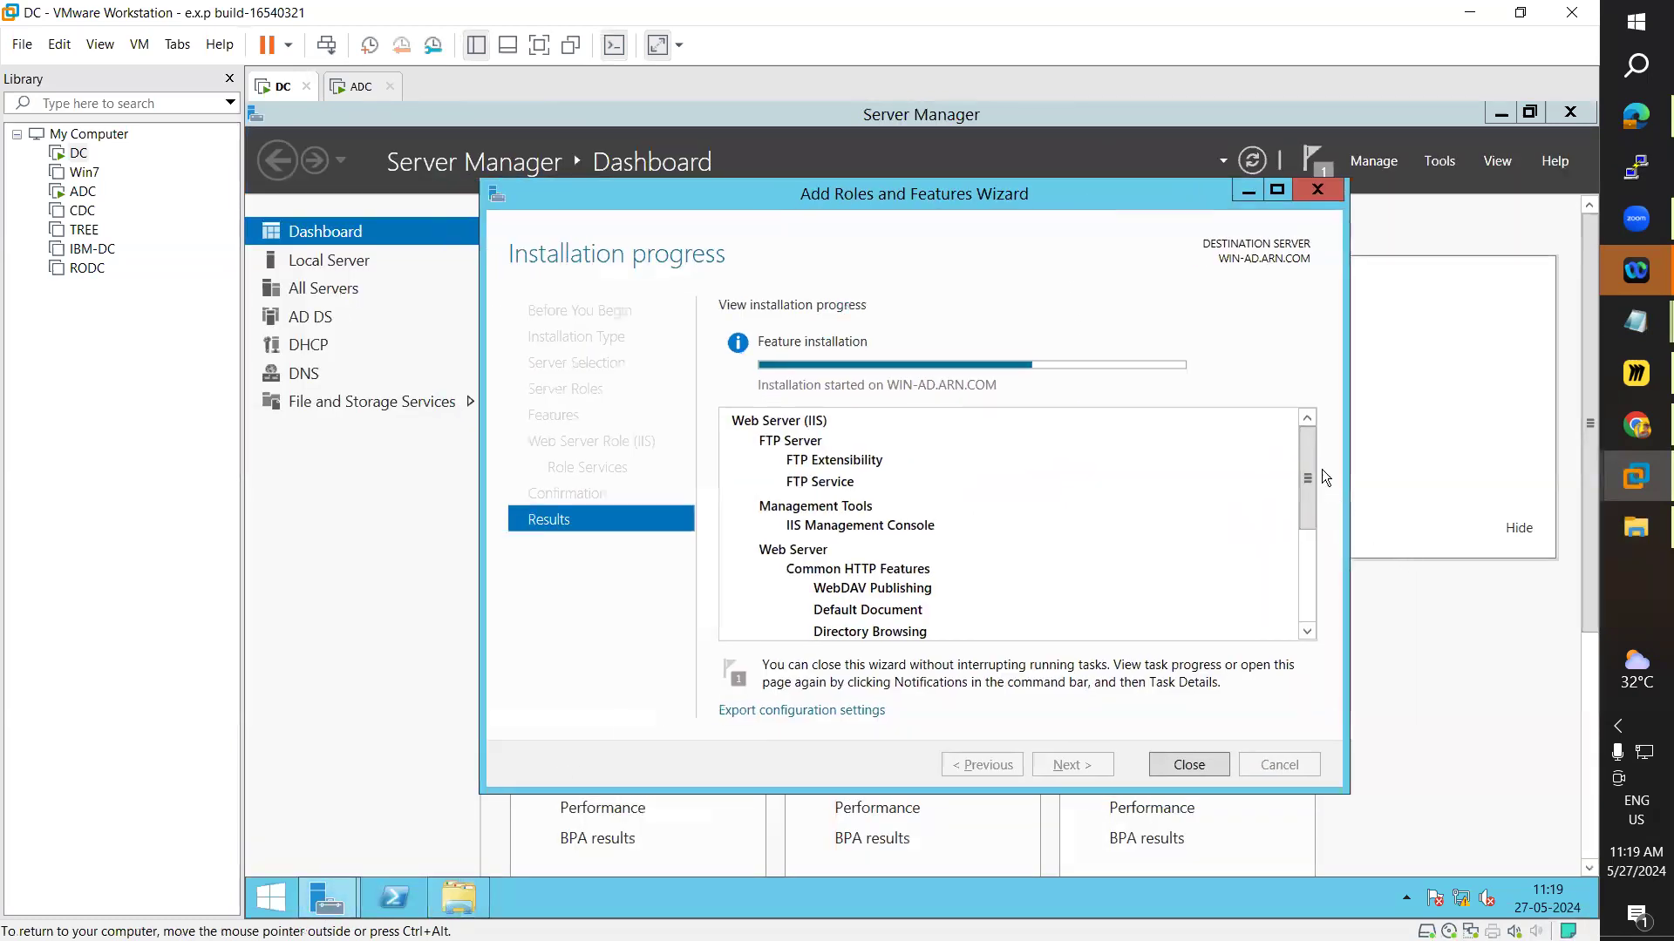
left_click_drag(1308, 489, 1307, 373)
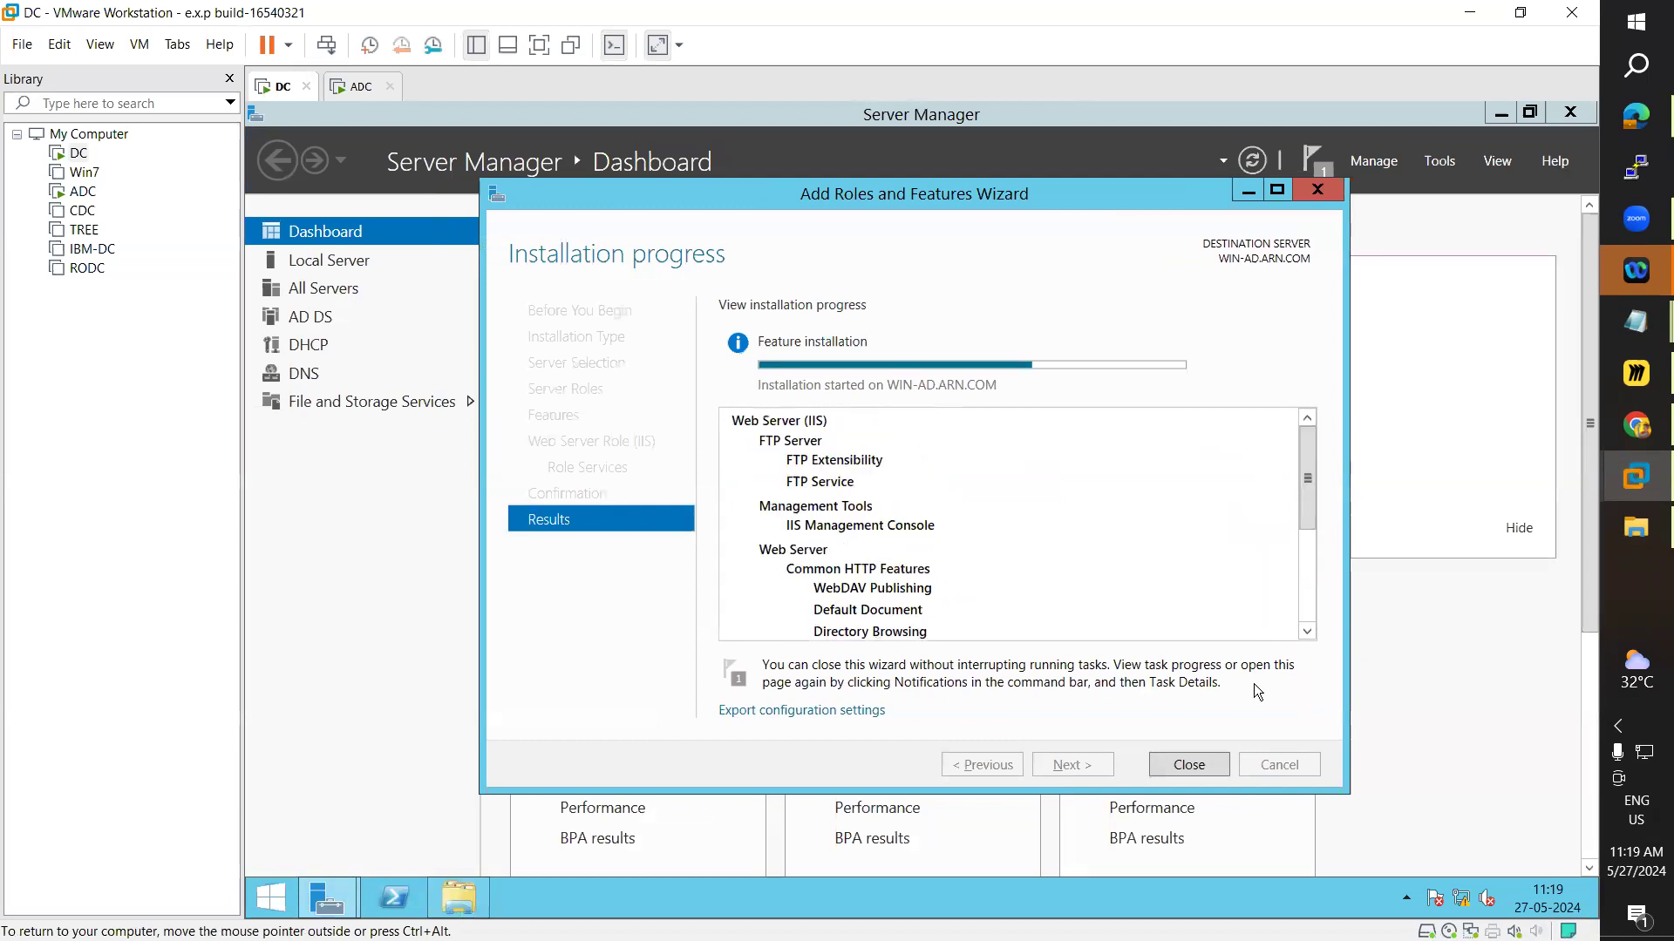
- Switch to the ADC virtual machine, unlock its sign-in screen, and sign in as ARN\administrator with the account password
left_click(361, 87)
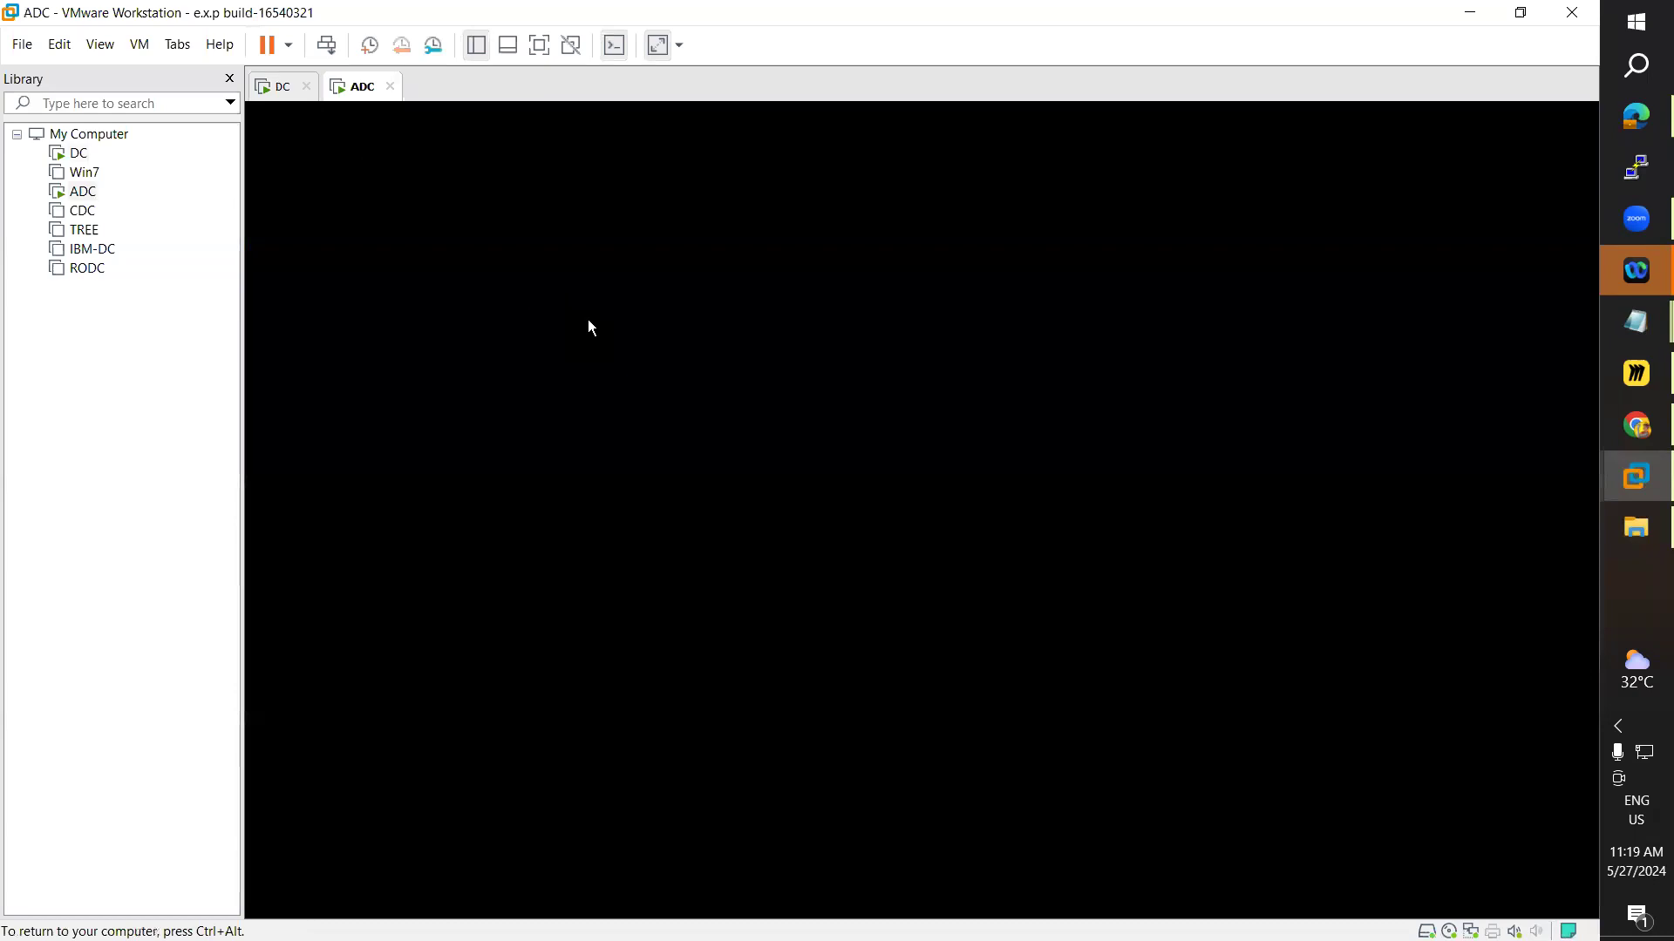
left_click(141, 44)
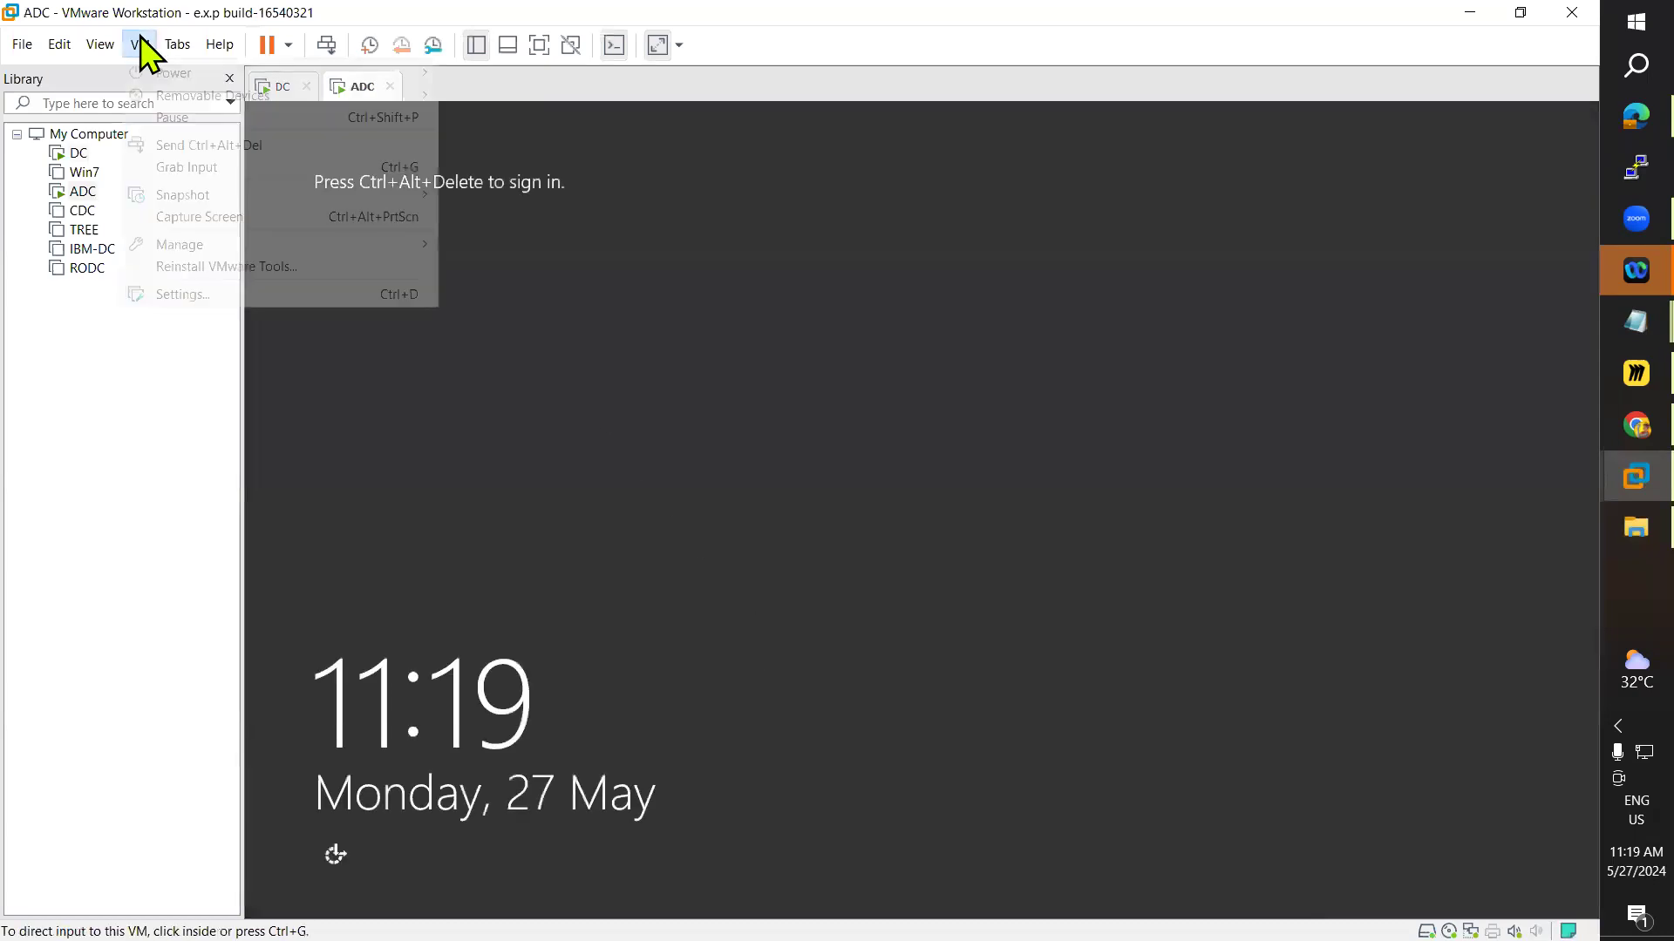
left_click(244, 150)
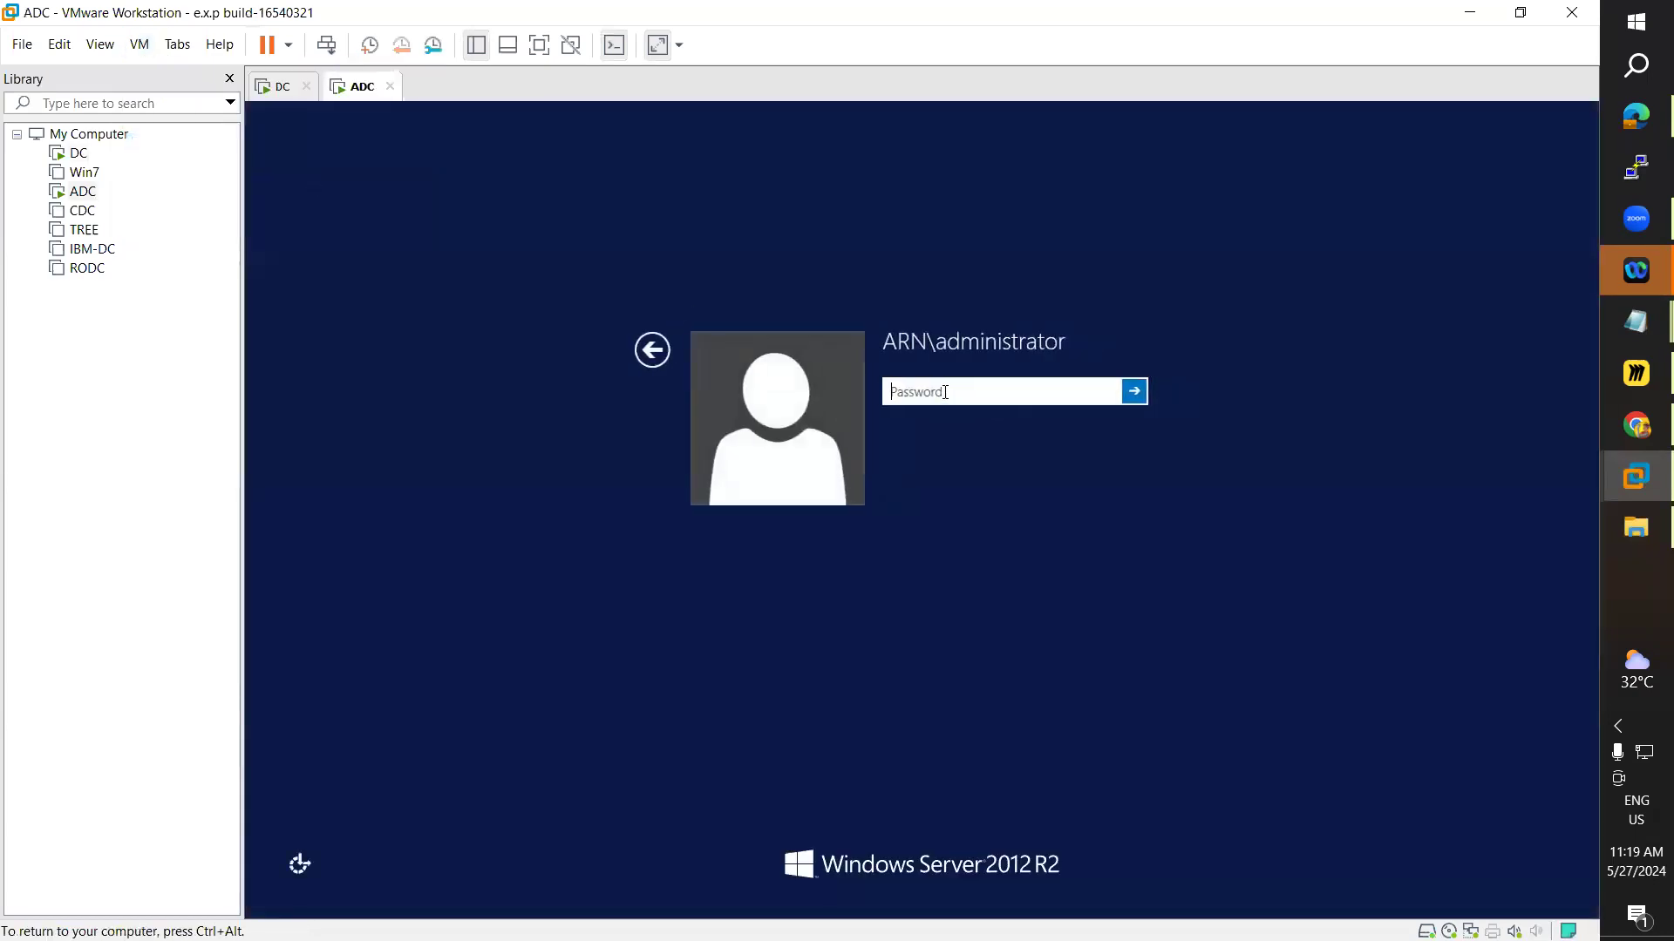
type("••••••••")
key("Return")
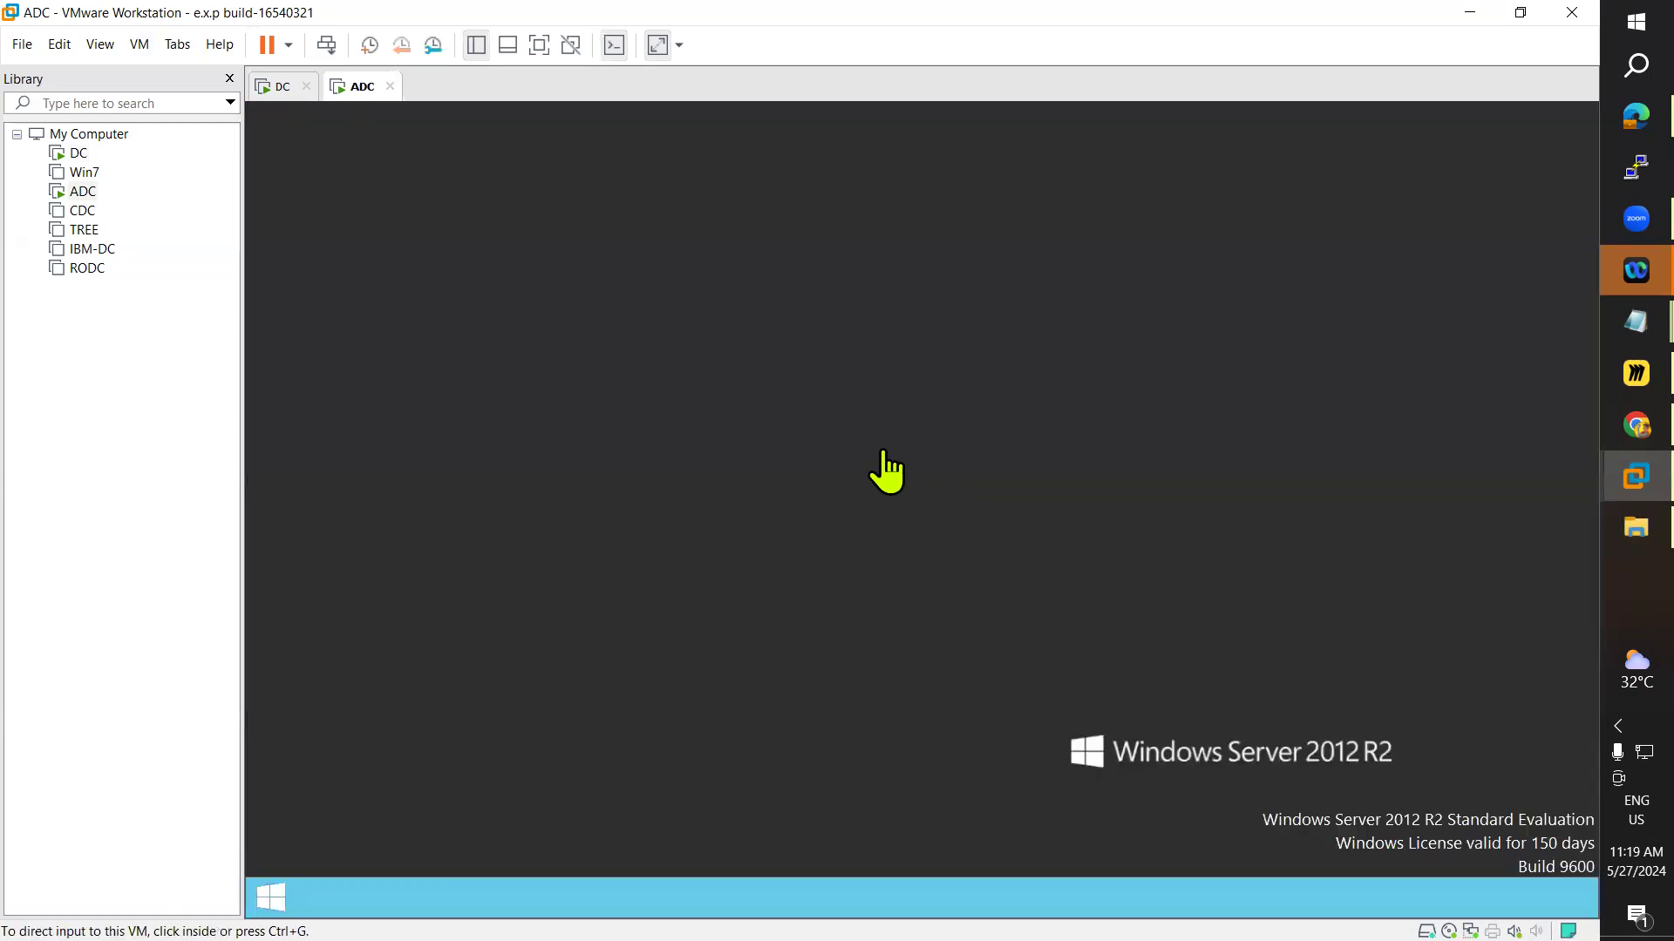
- Alternate between the DC and ADC machines to check the role installation progress and the loading of Server Manager
left_click(280, 85)
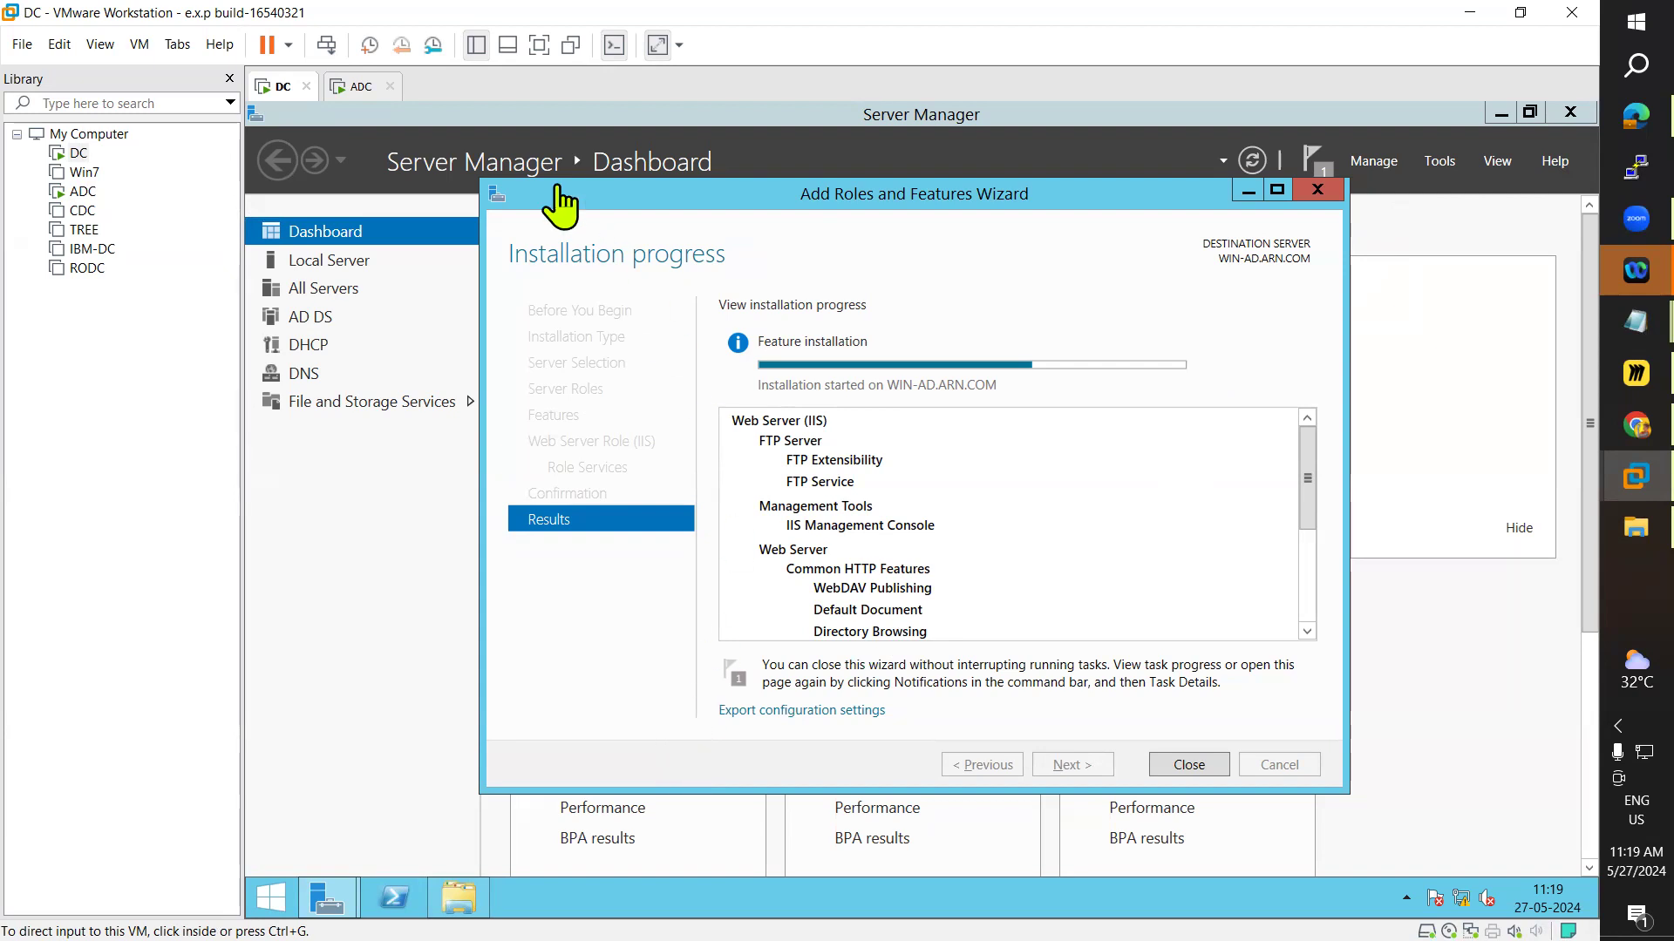
left_click(361, 87)
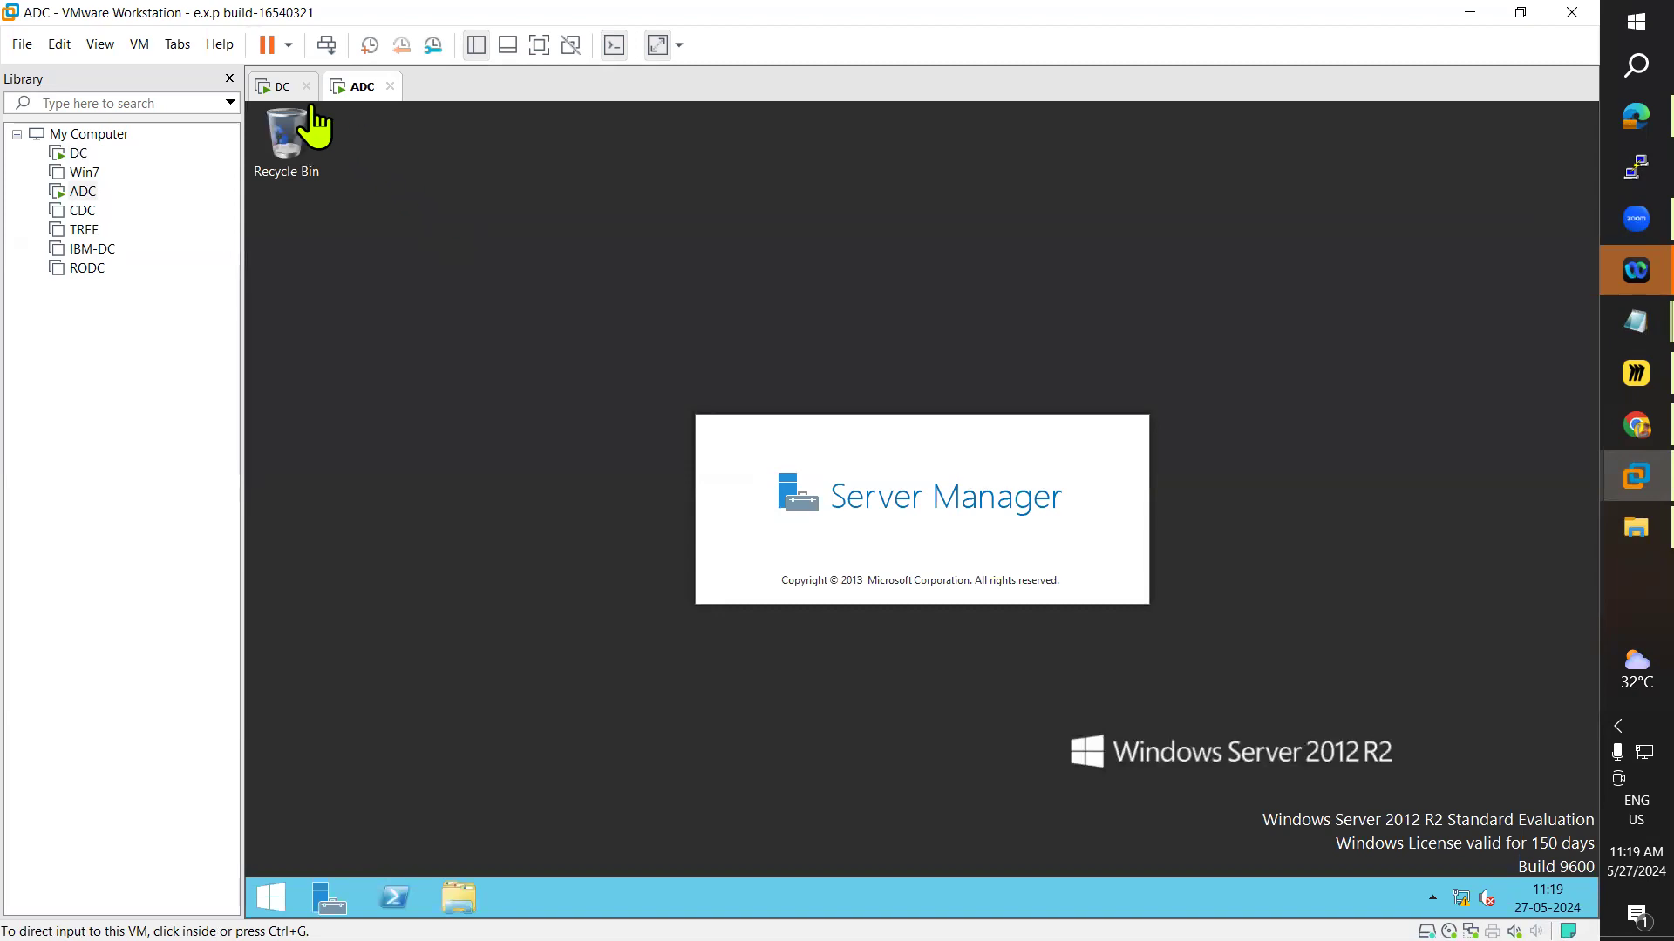
left_click(281, 87)
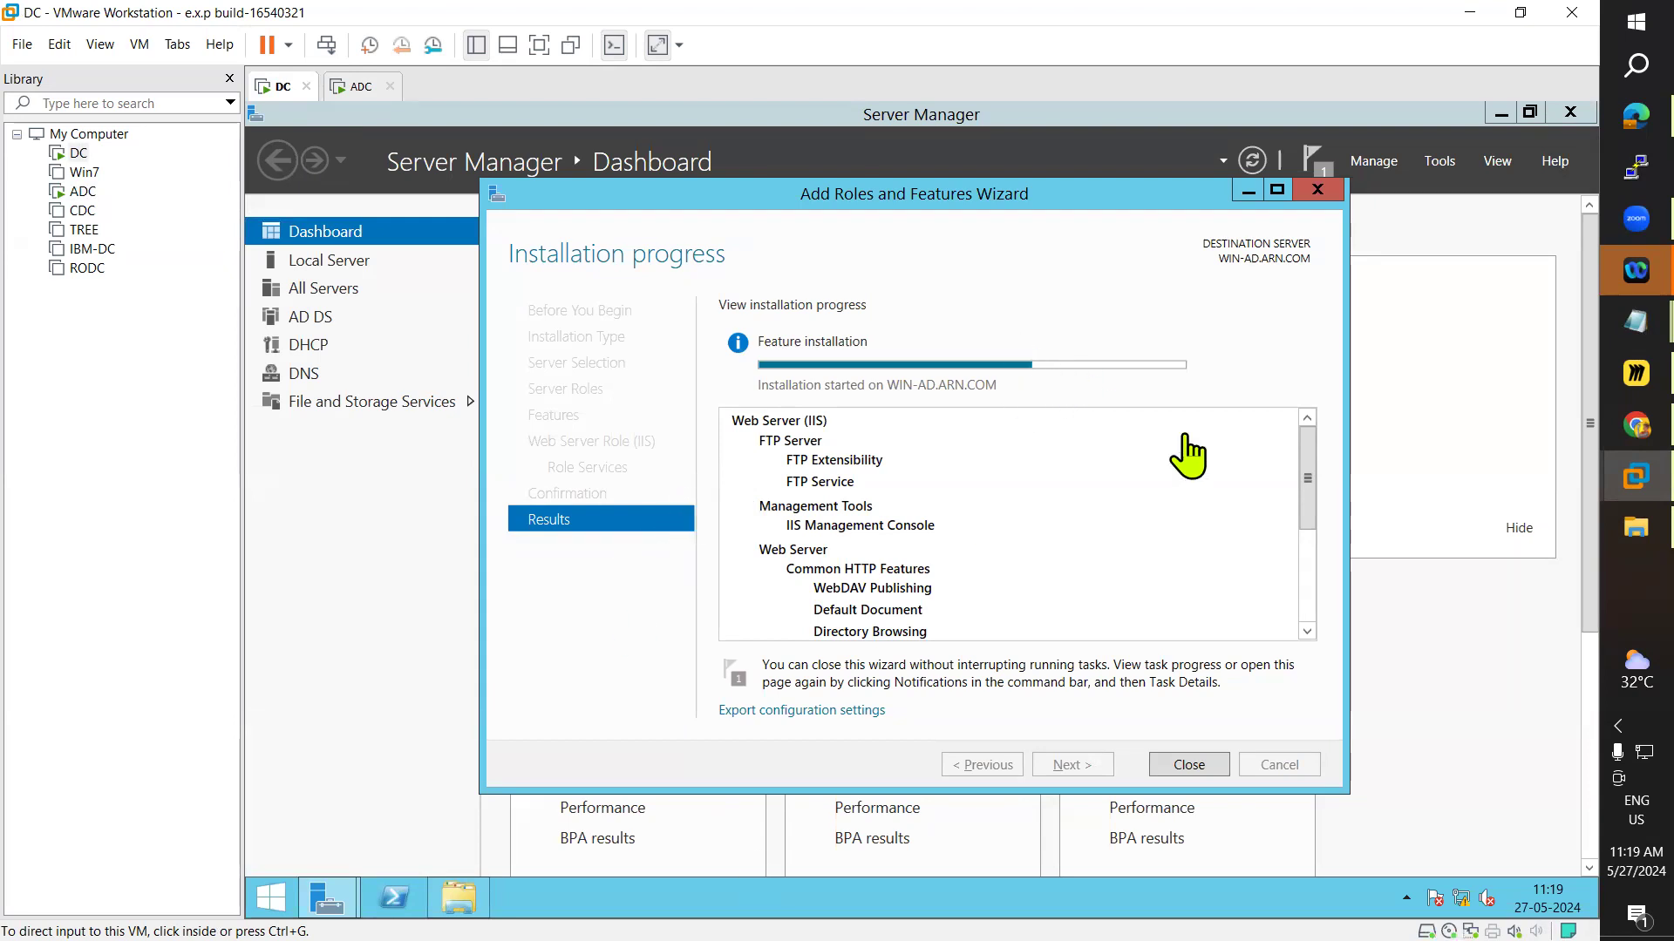
left_click_drag(1308, 459, 1294, 425)
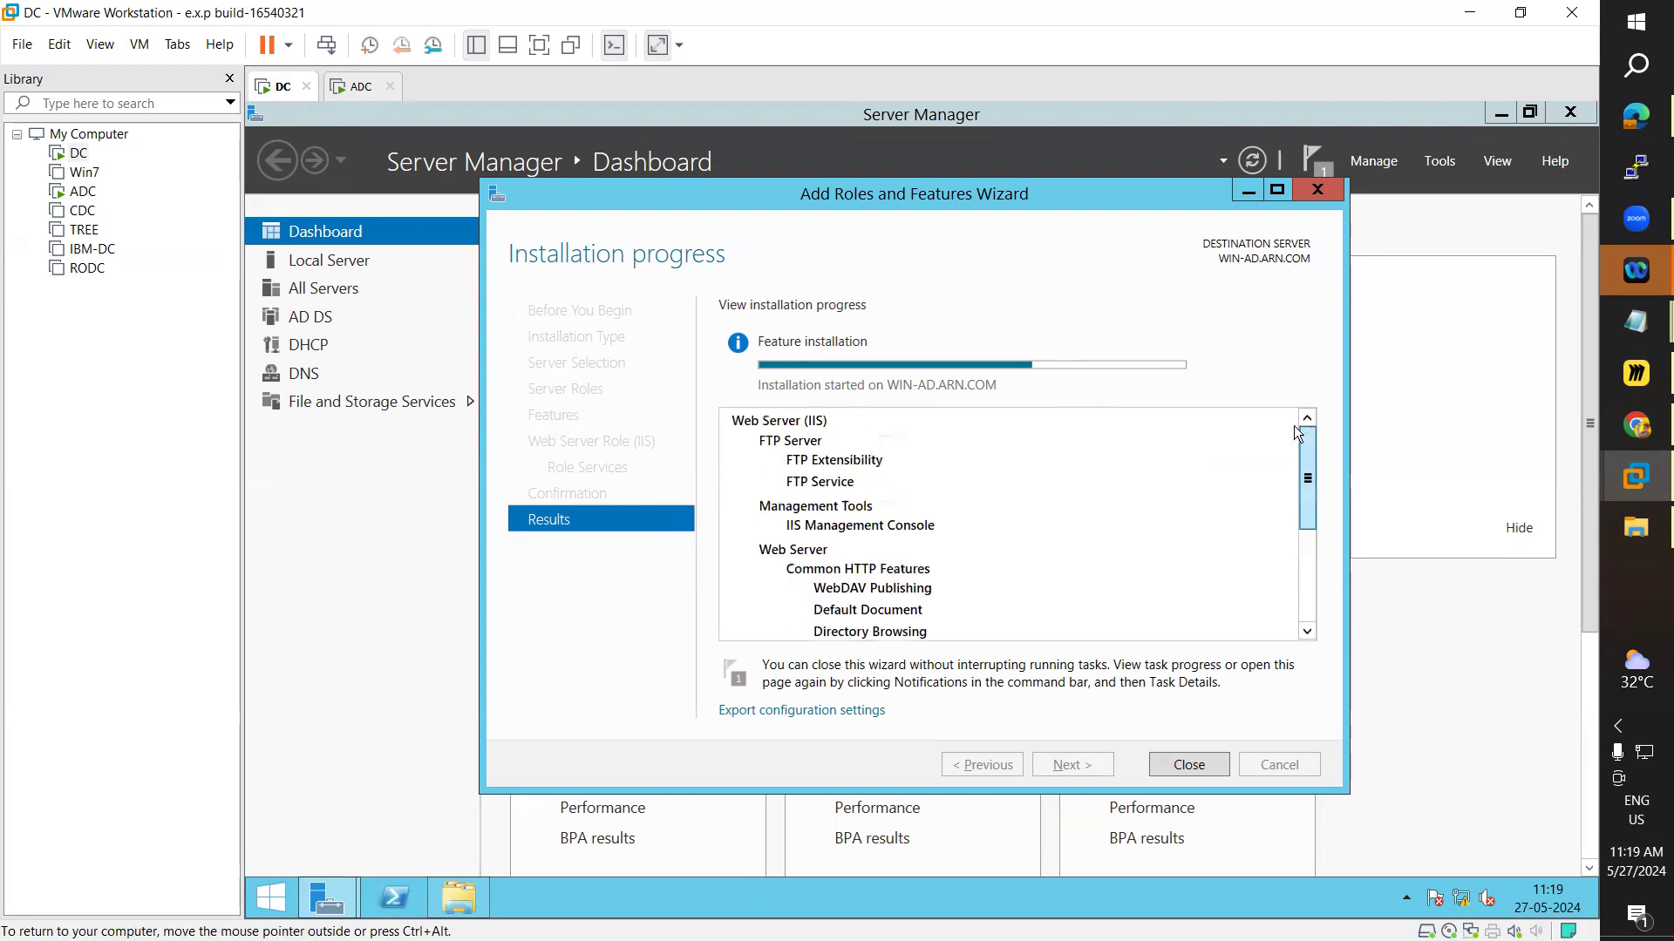
left_click(358, 86)
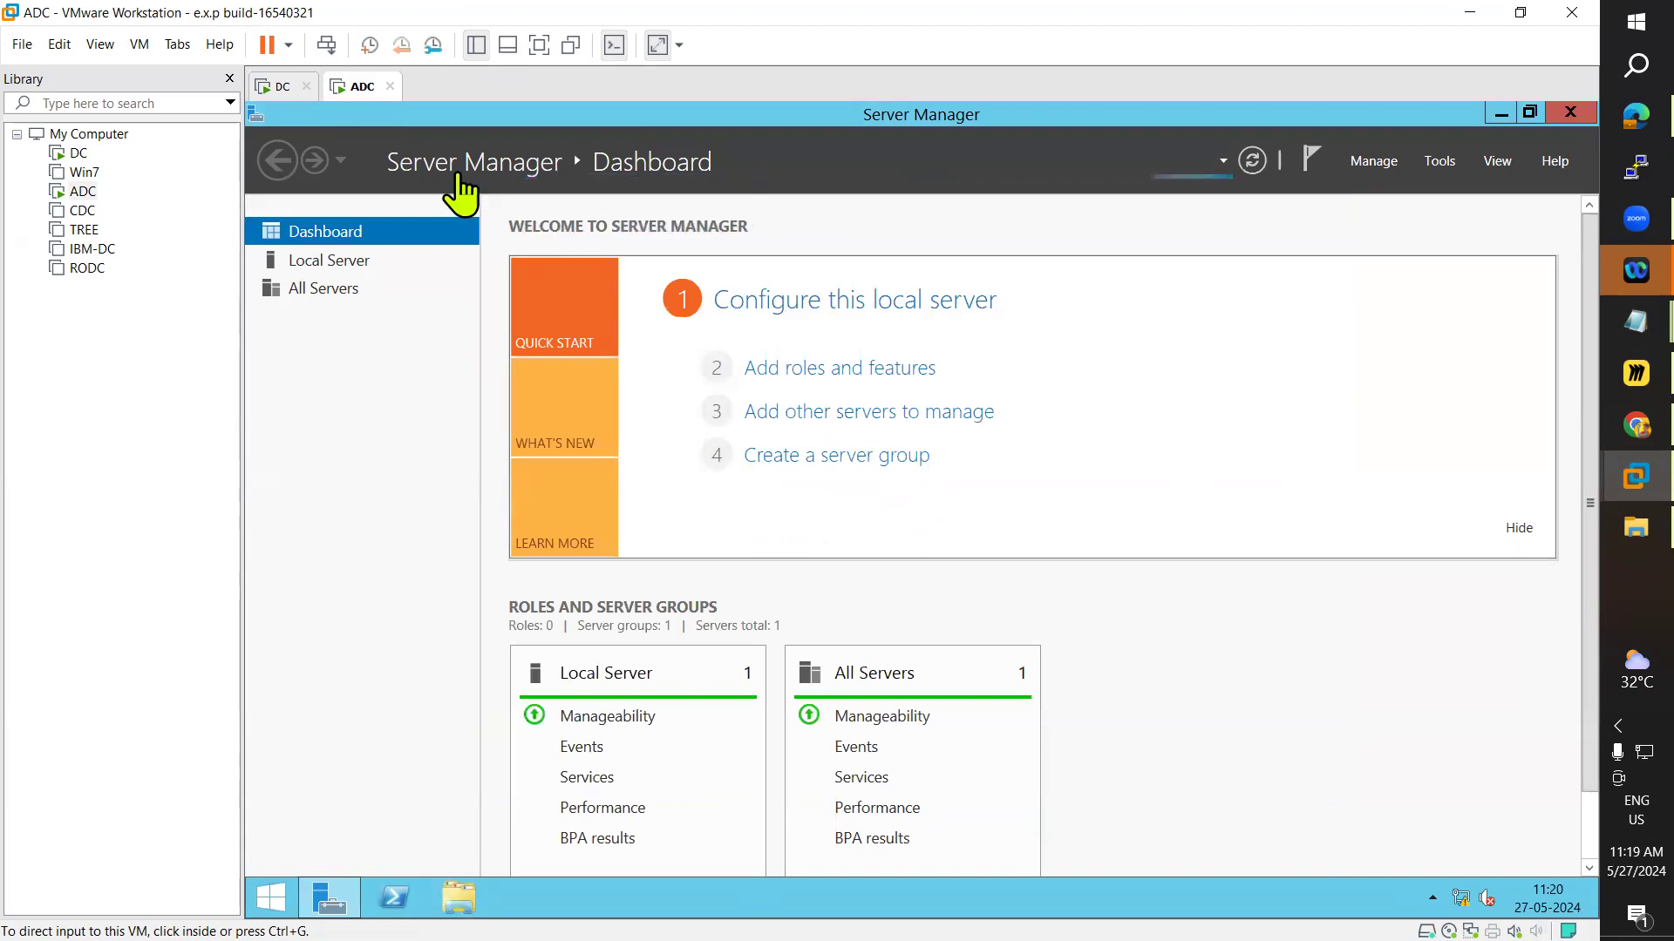
left_click(283, 87)
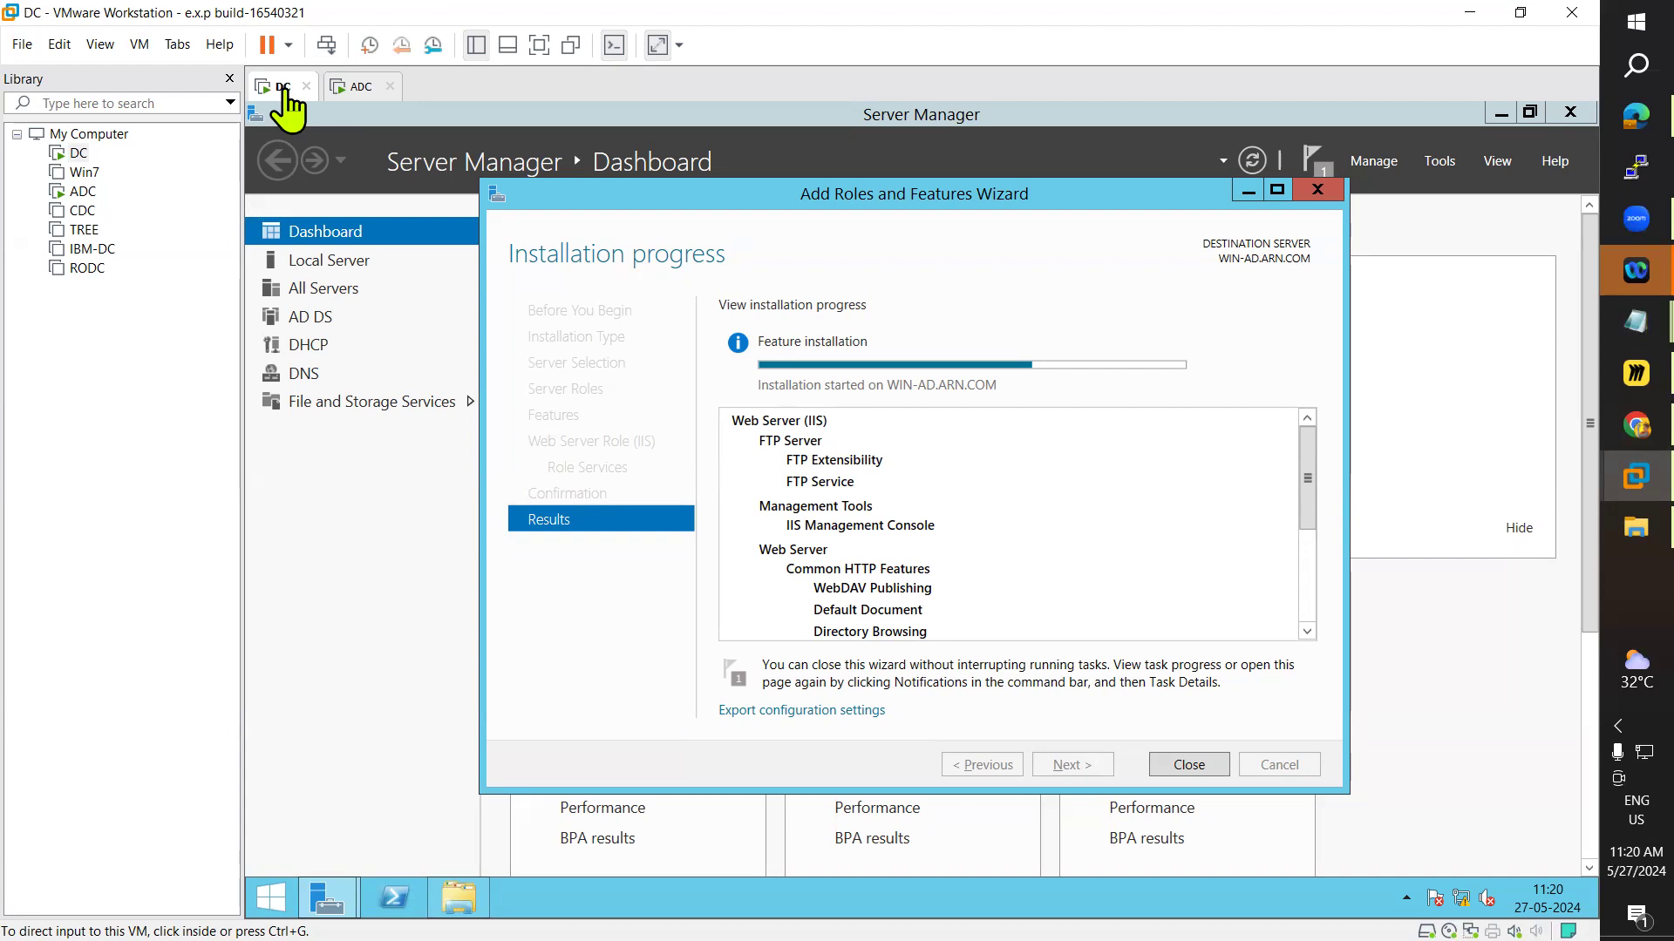
left_click_drag(1308, 476, 1304, 439)
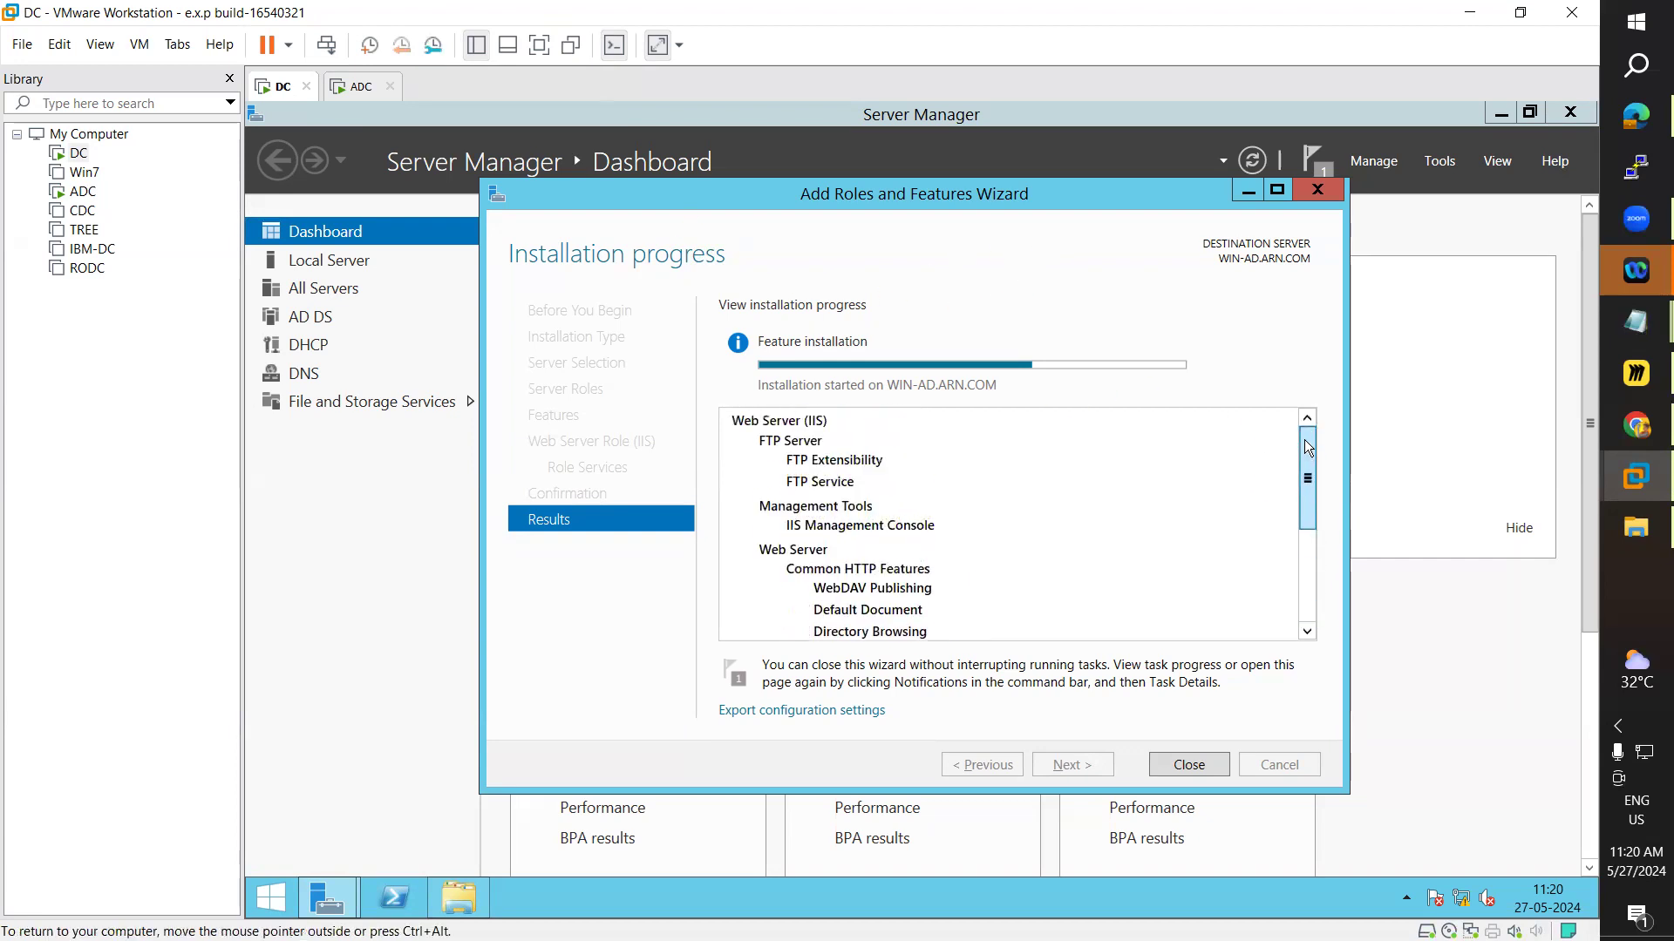
- On ADC, start adding roles and features with a role-based installation, choosing WIN-ADC.ARN.COM as the destination server
left_click(361, 88)
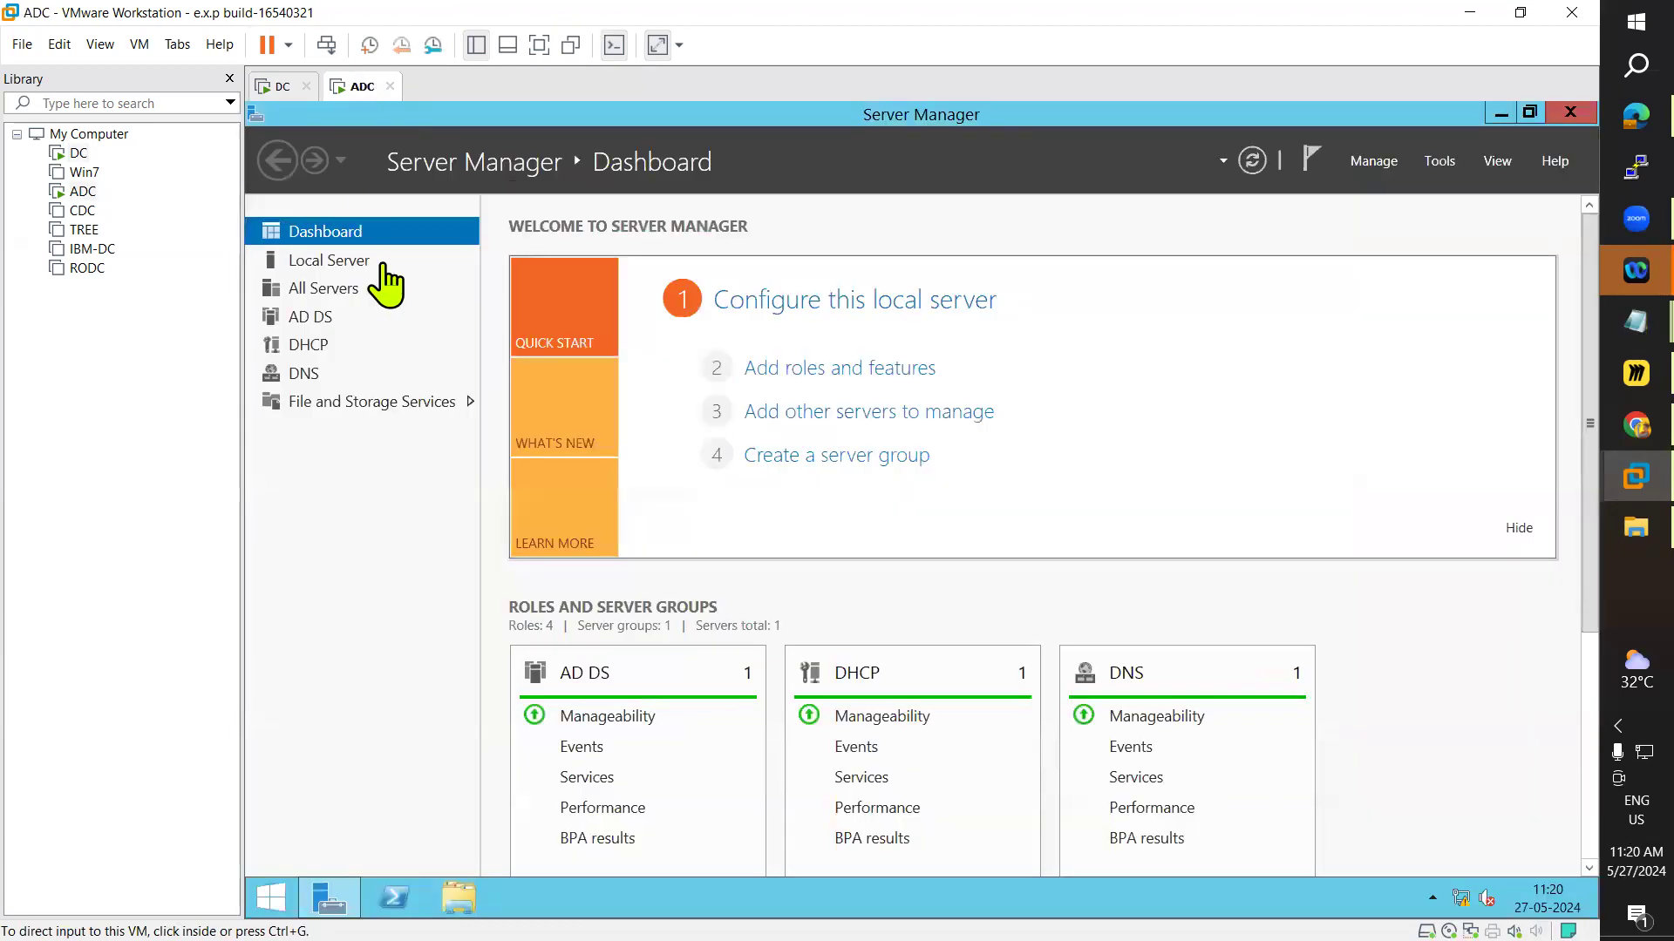
left_click(826, 373)
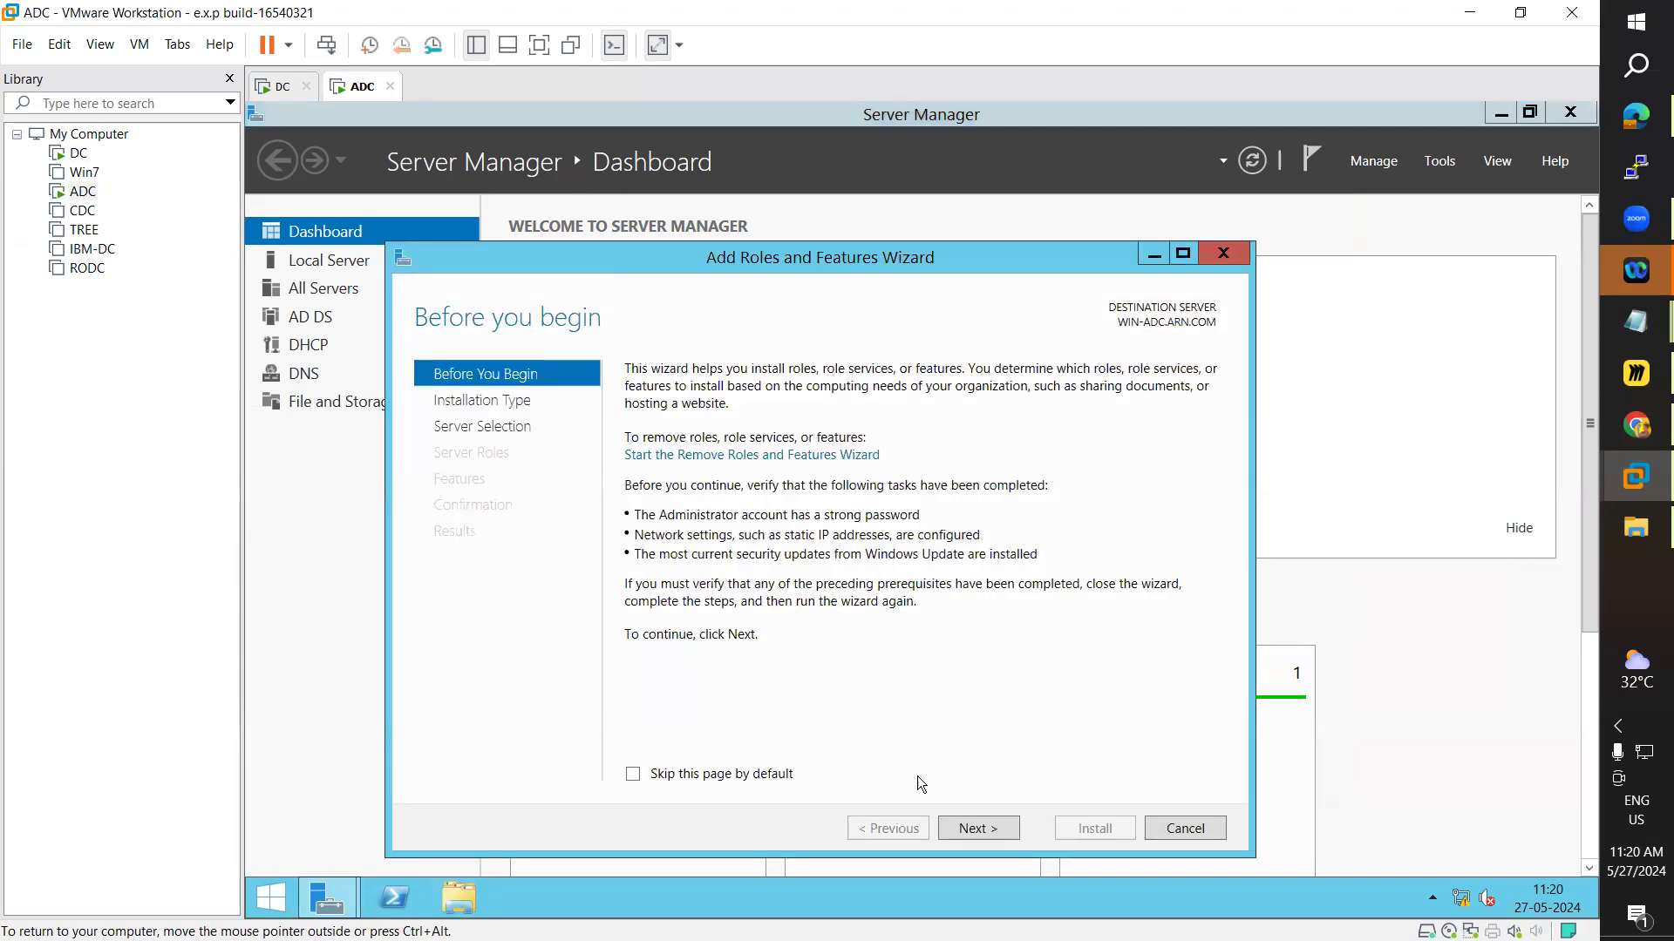
left_click(988, 829)
left_click_drag(856, 257, 856, 177)
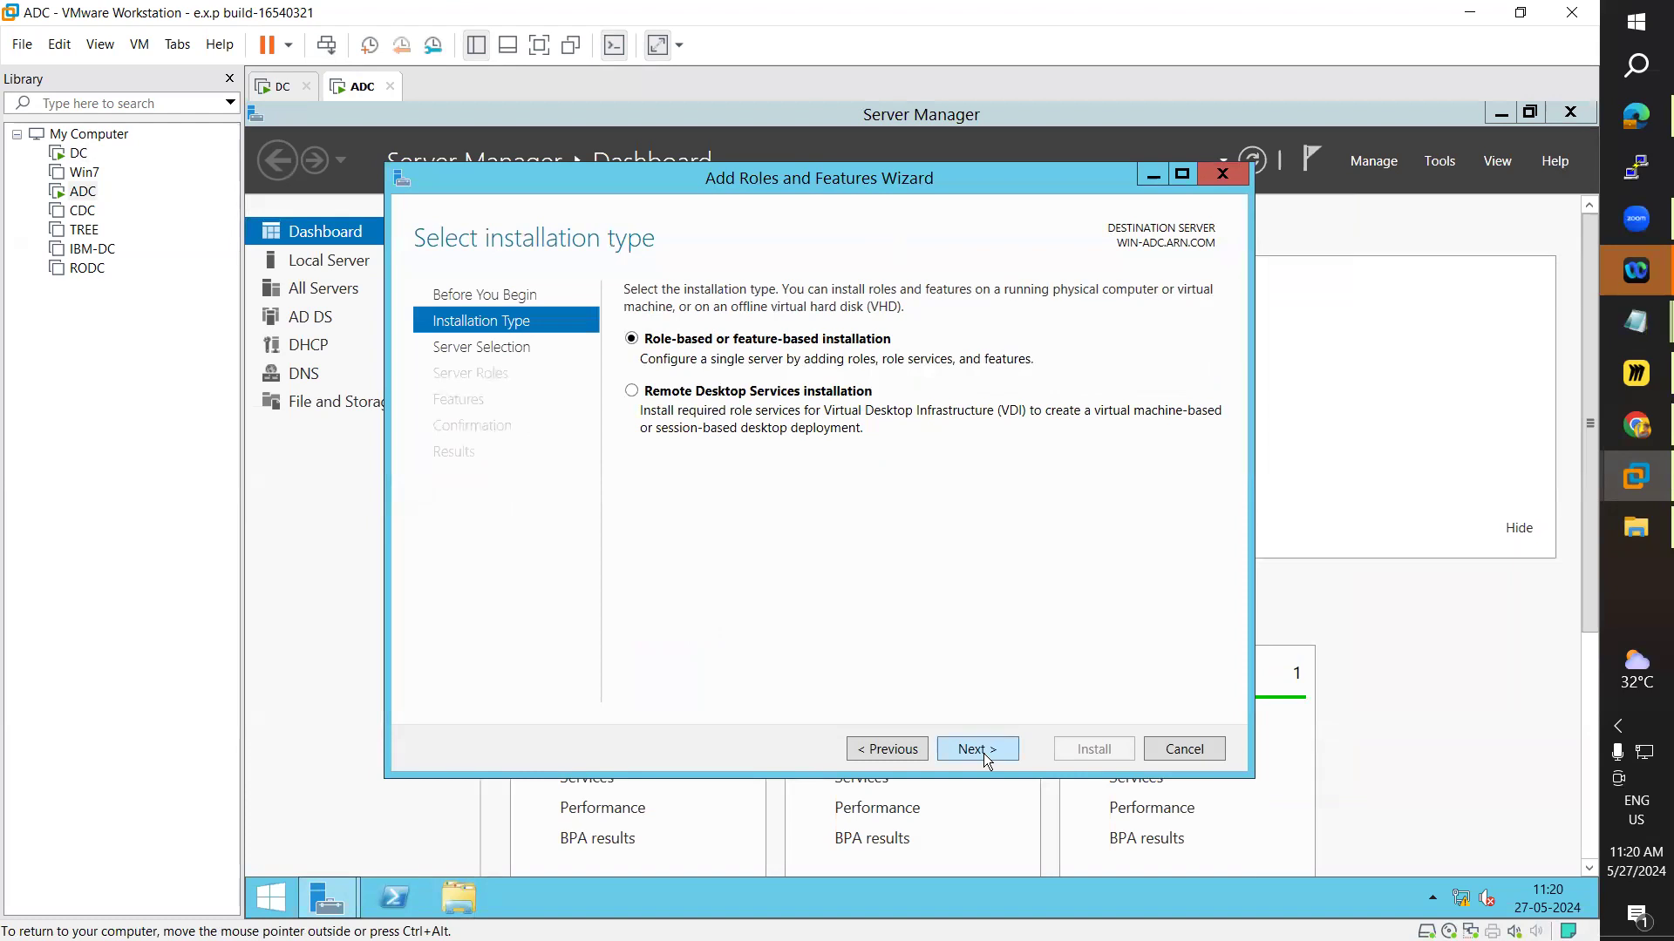
left_click(986, 753)
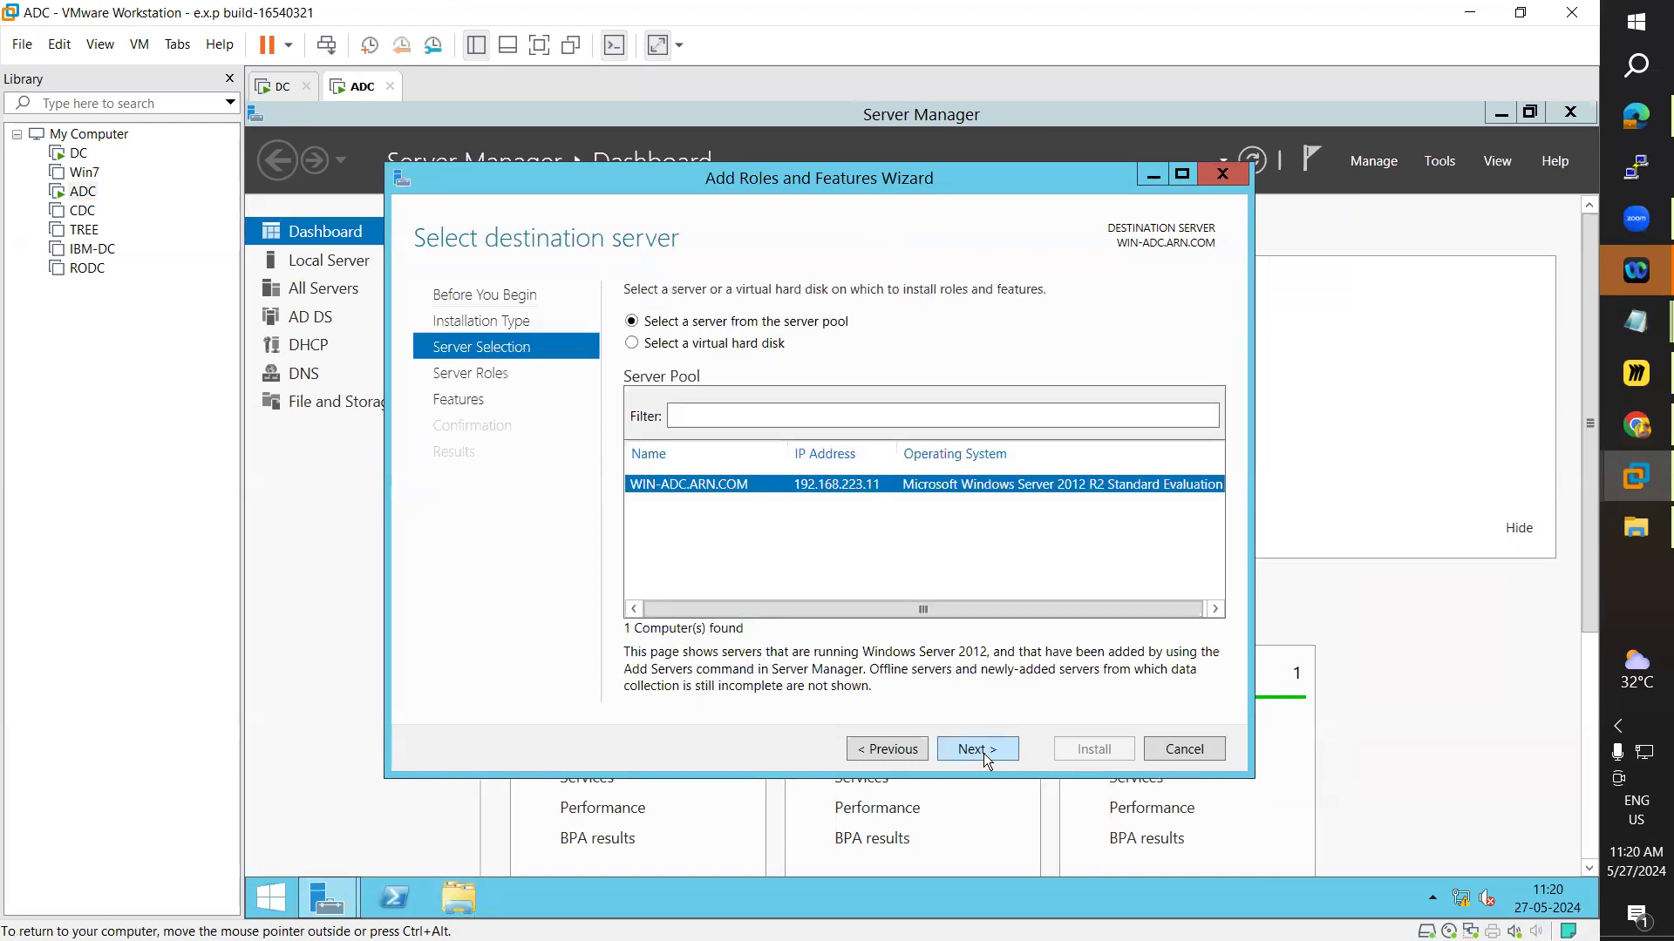
left_click(984, 753)
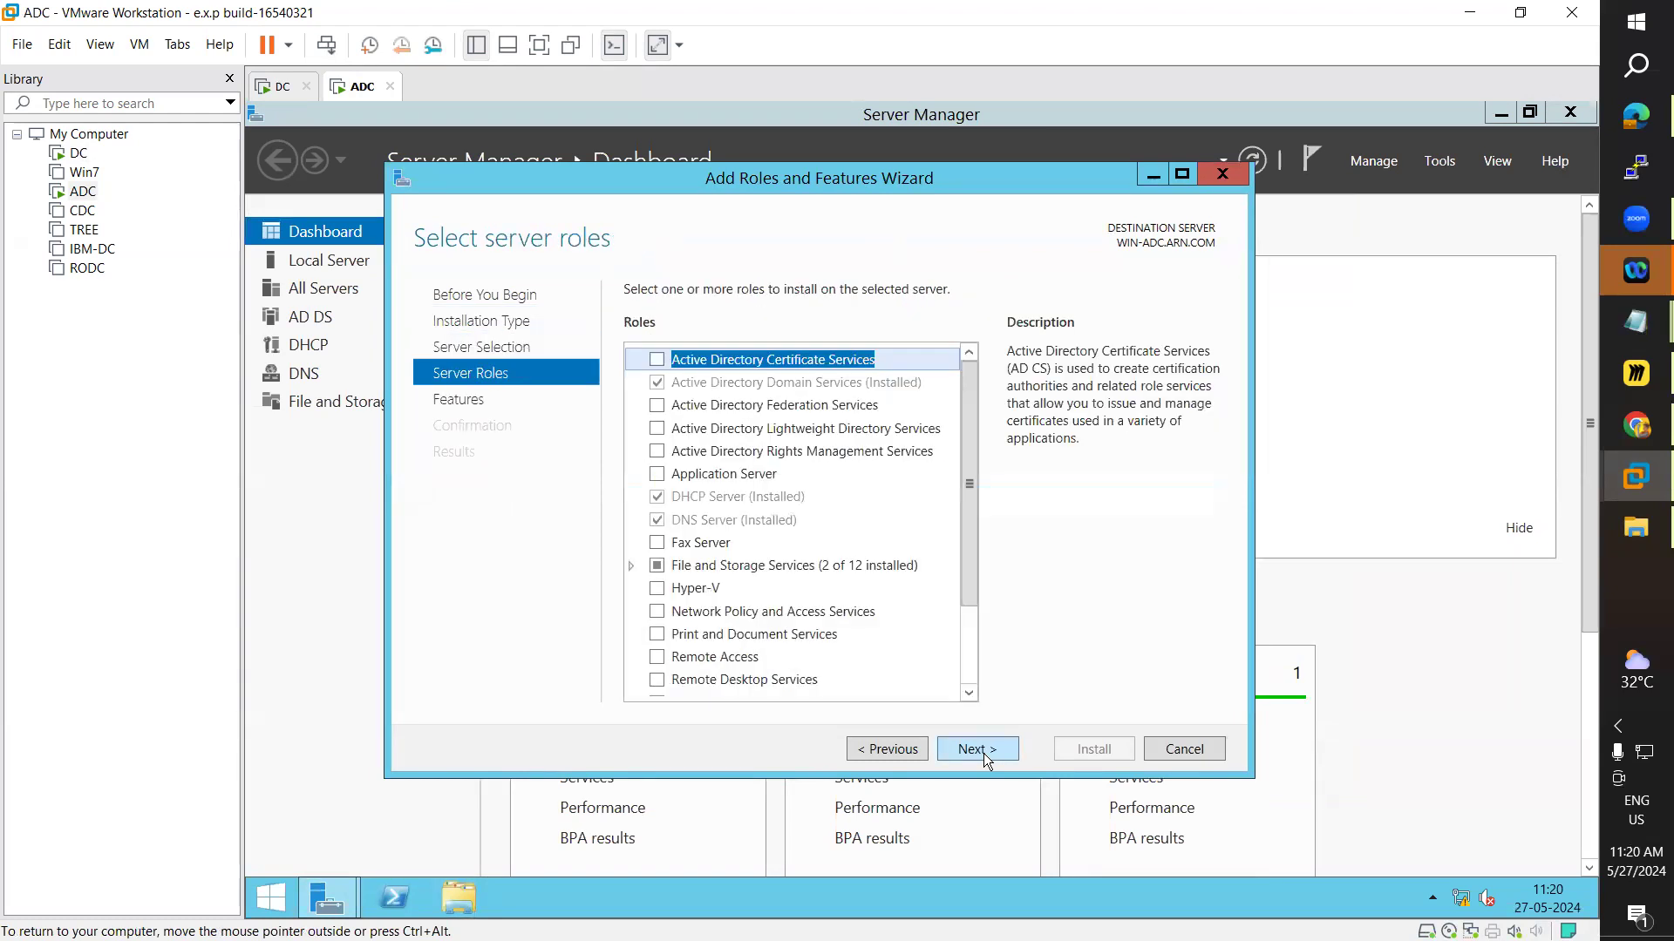
- Select the Web Server (IIS) role with its required features, keep the default features, and proceed to the role services
scroll(719, 621, "down", 2)
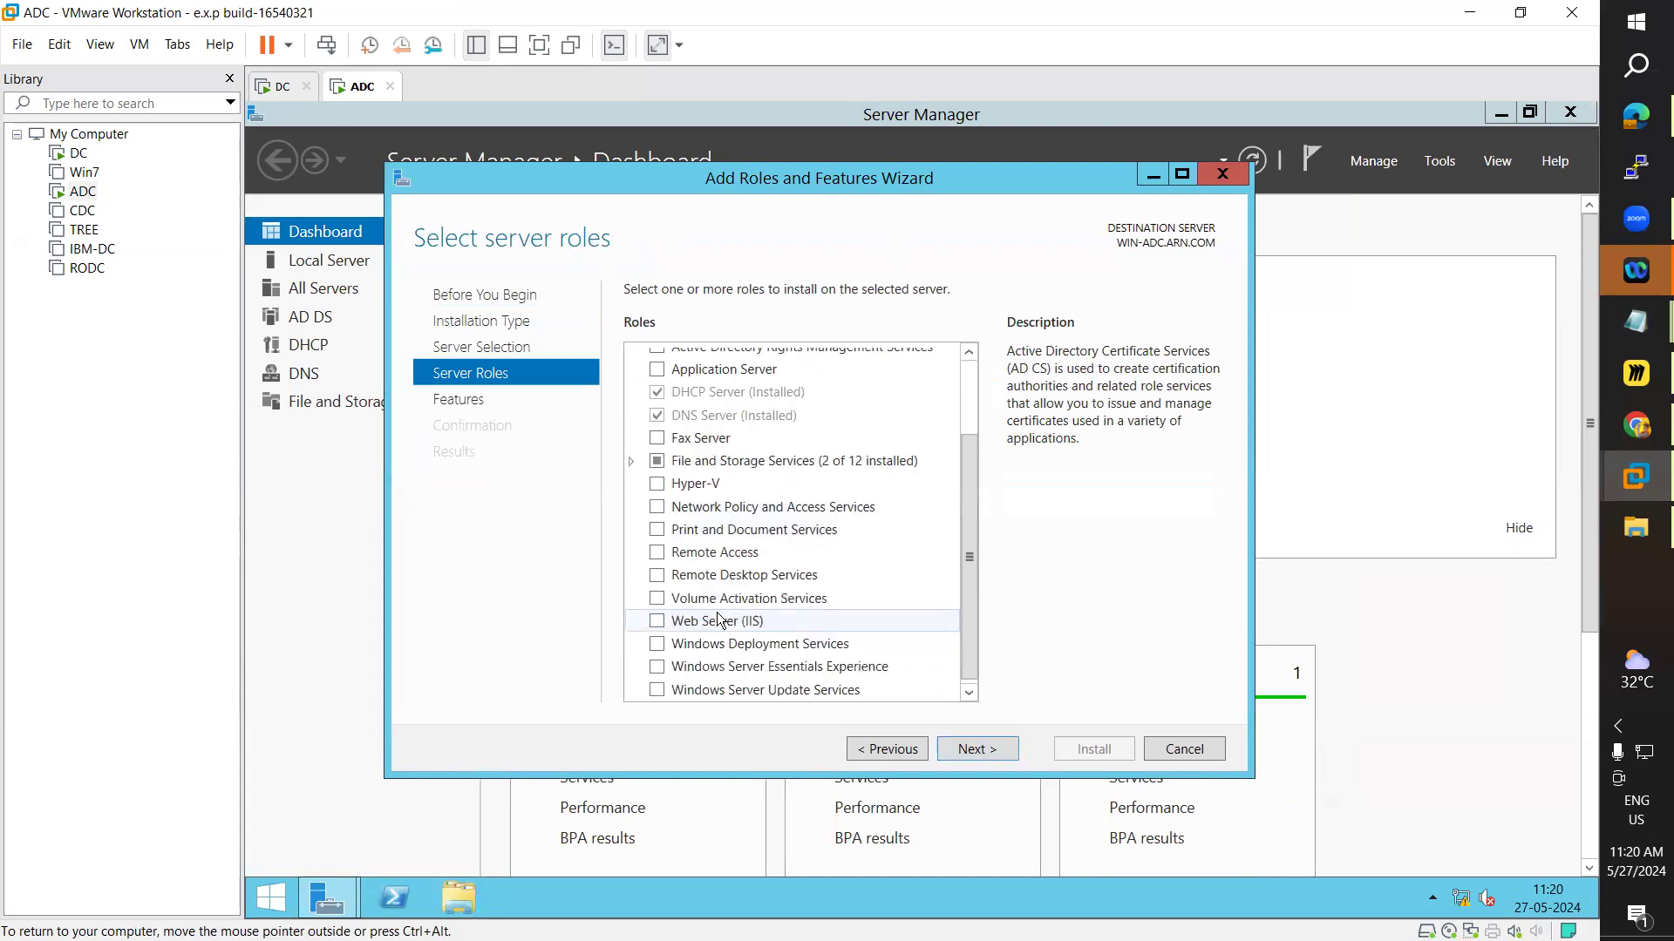
left_click(658, 621)
left_click(903, 656)
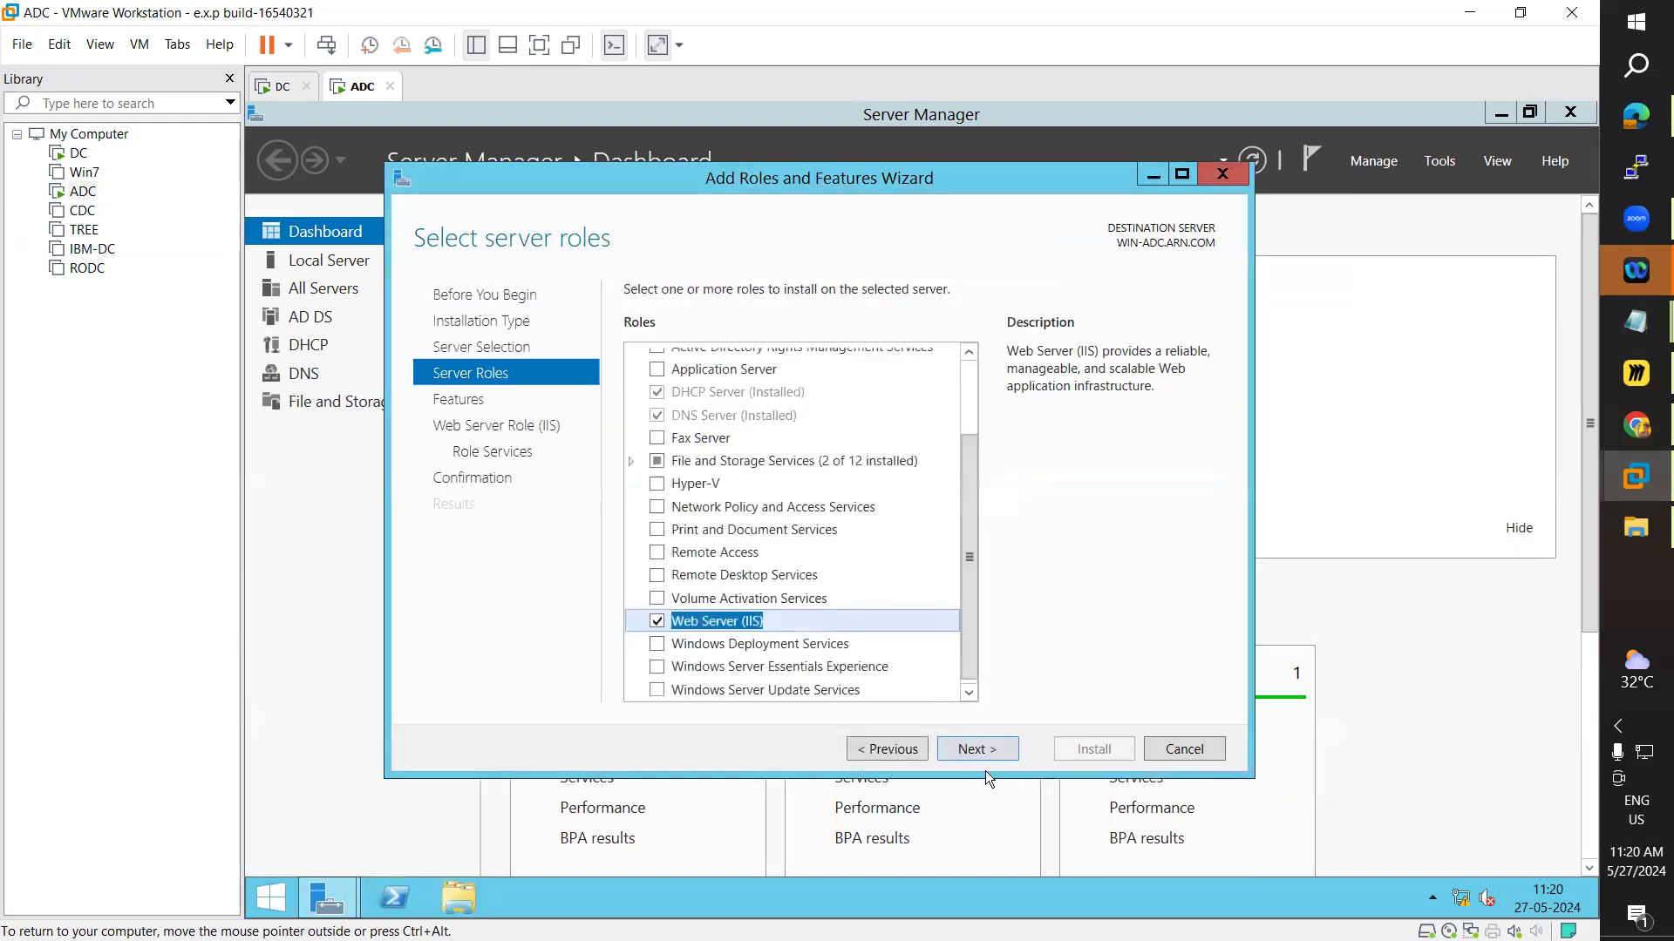
left_click(990, 753)
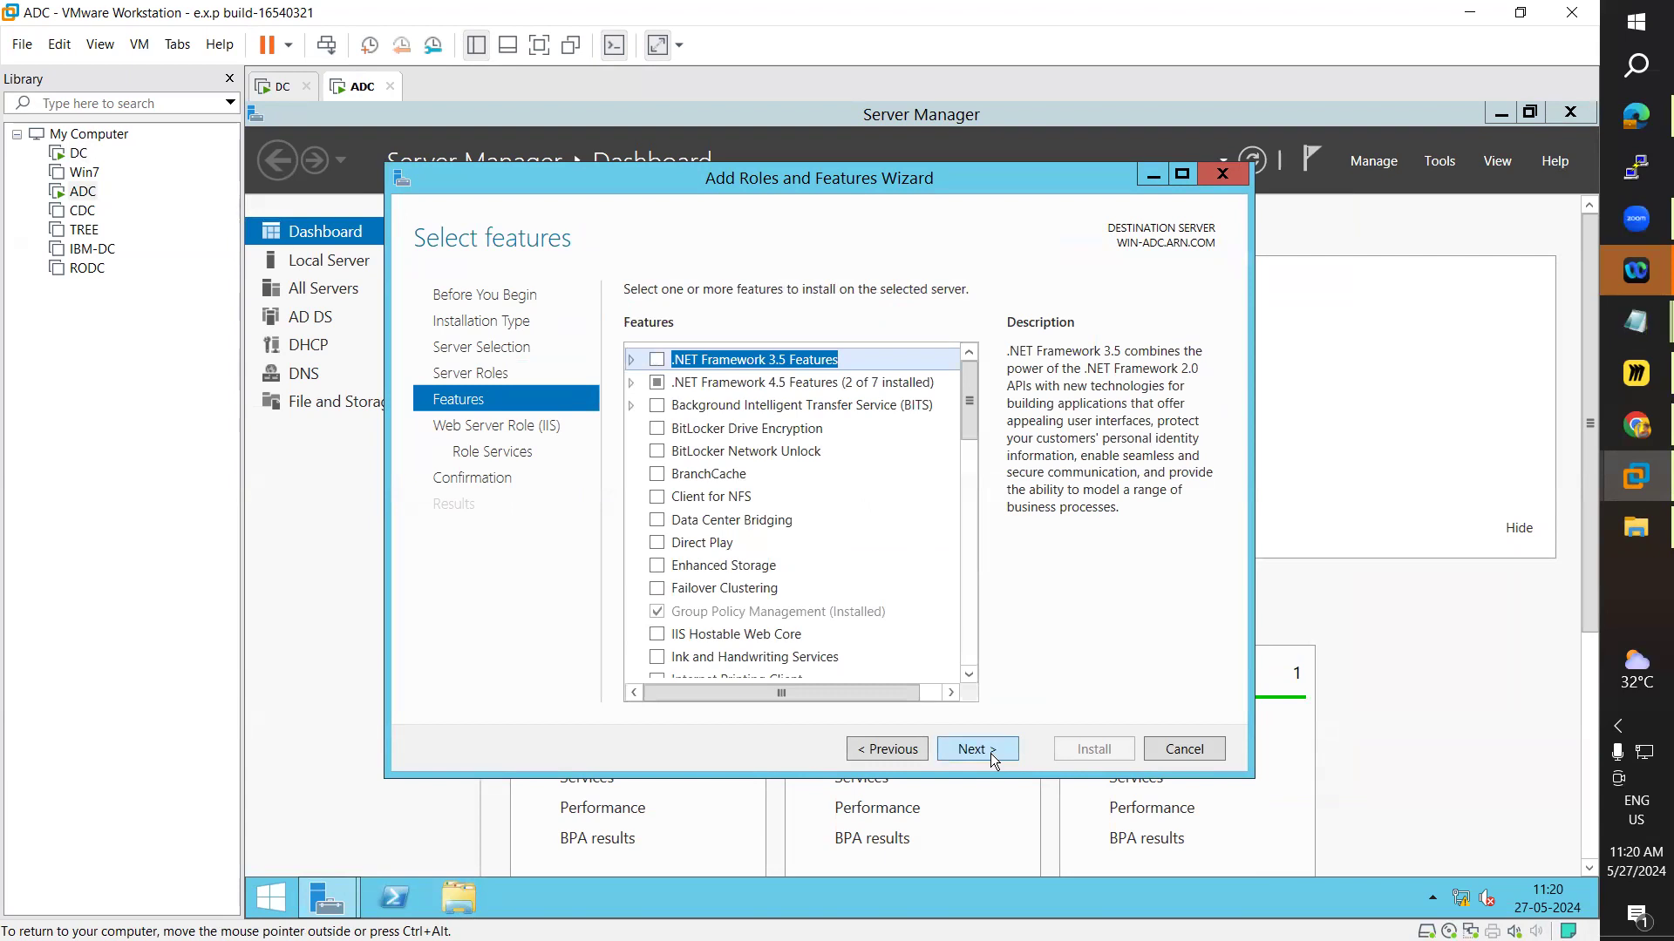
left_click(991, 750)
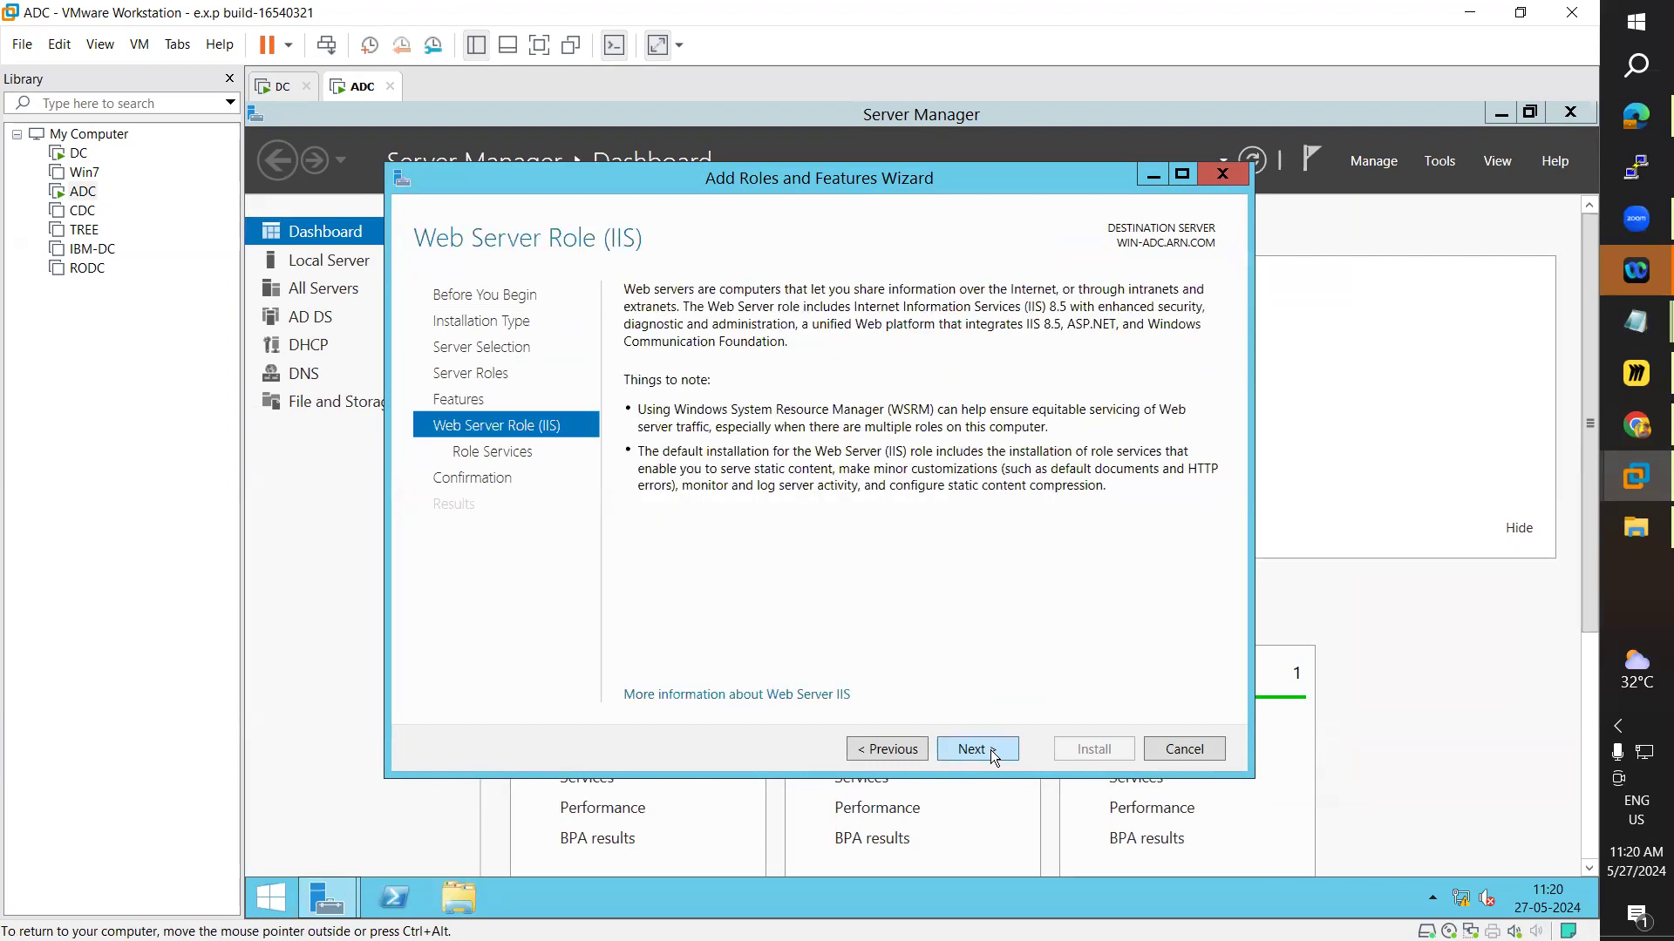
left_click(990, 749)
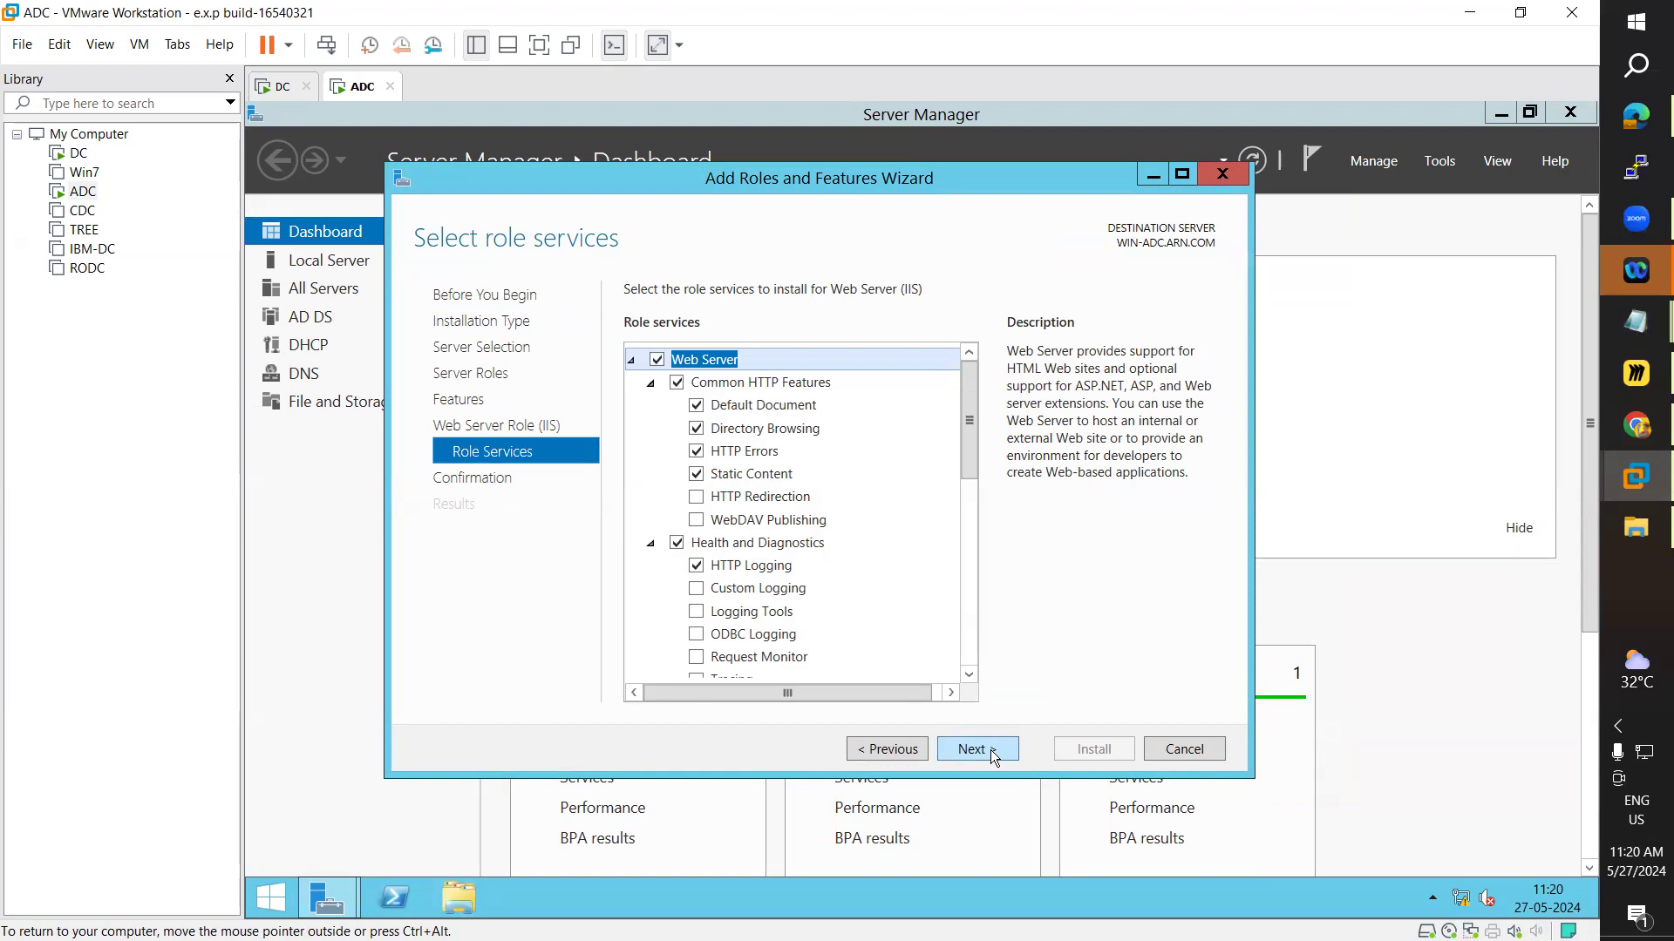
- Add the HTTP Redirection and FTP Server role services to the Web Server (IIS) role on ADC
left_click(696, 498)
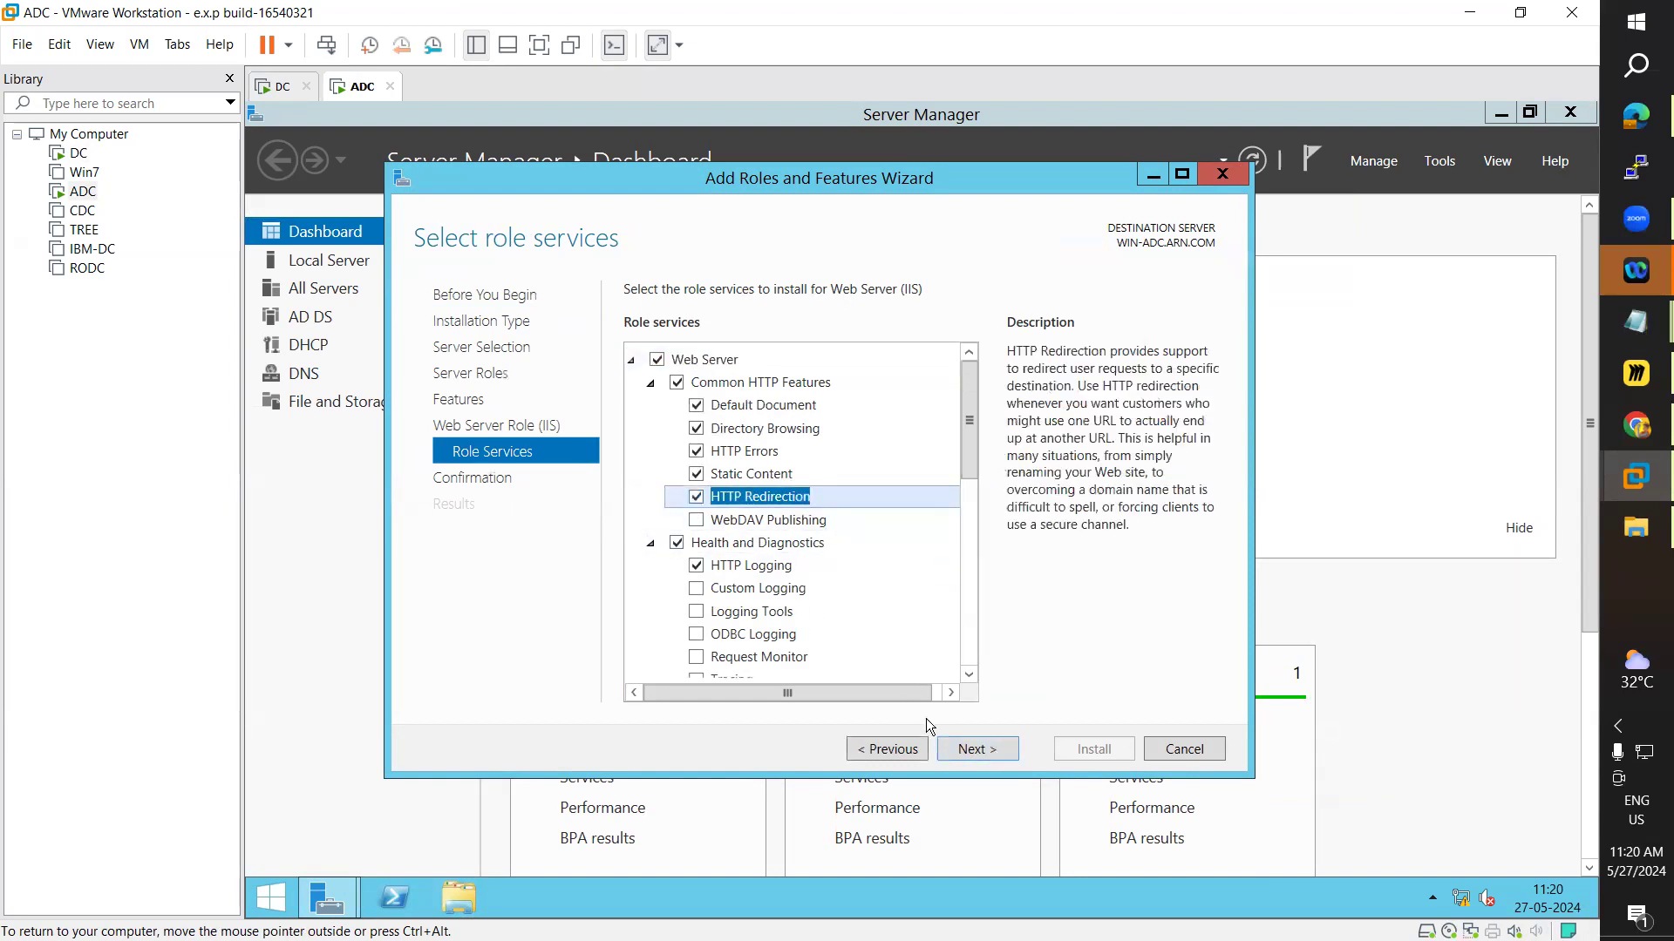
left_click(279, 86)
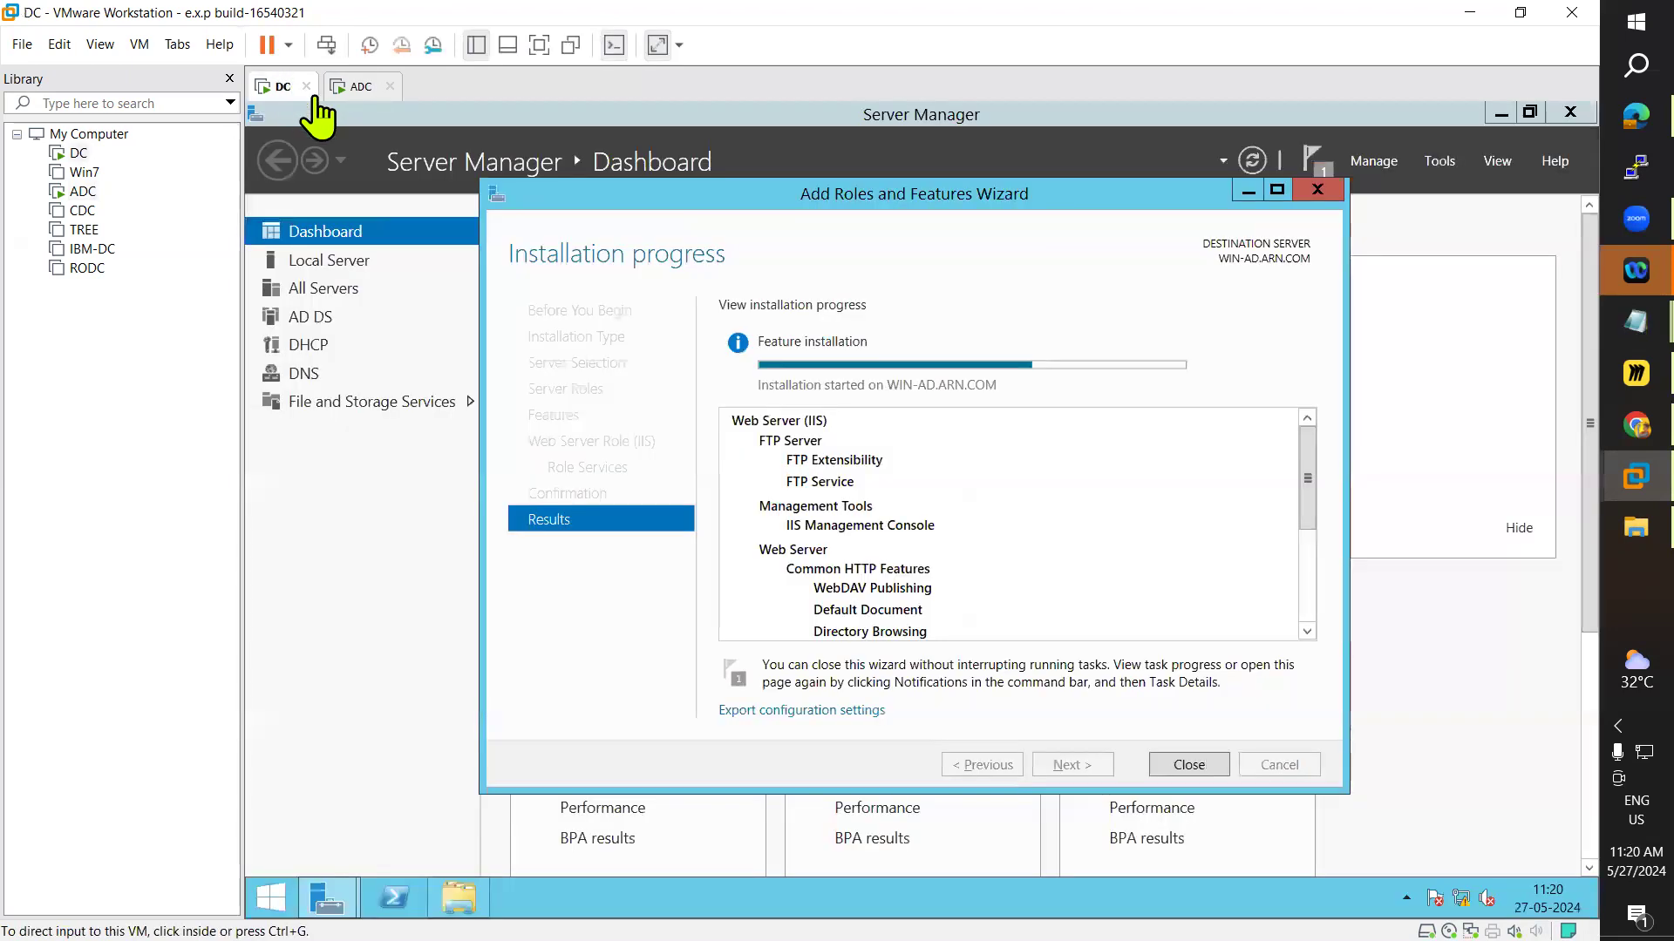
left_click(359, 87)
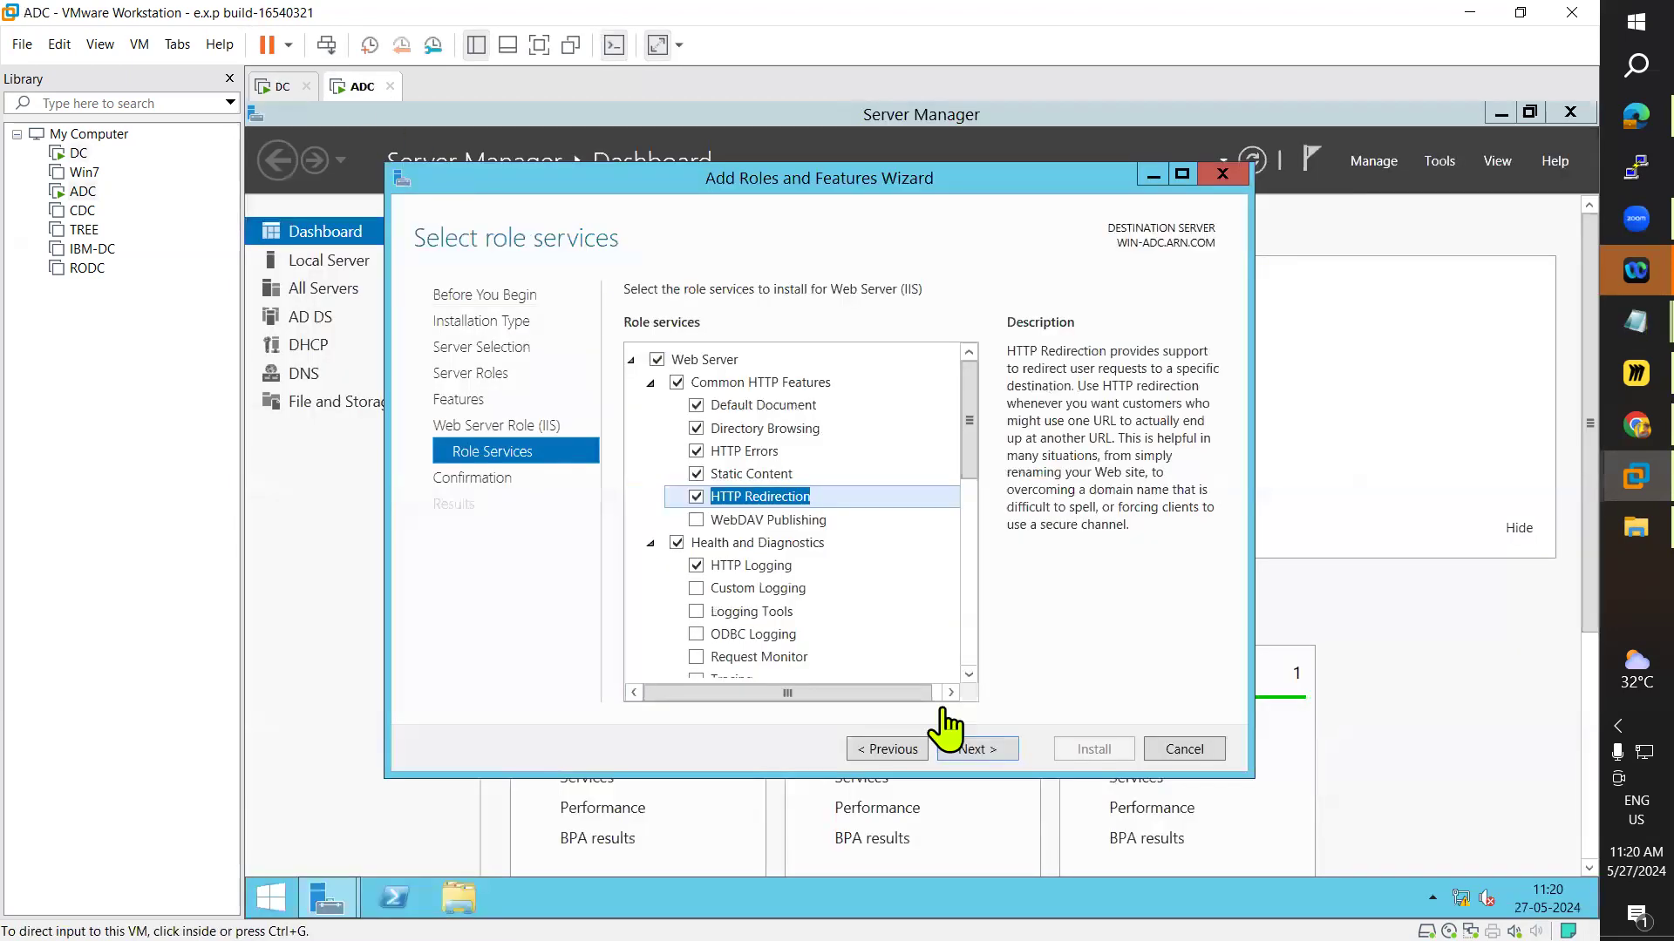
left_click(1005, 750)
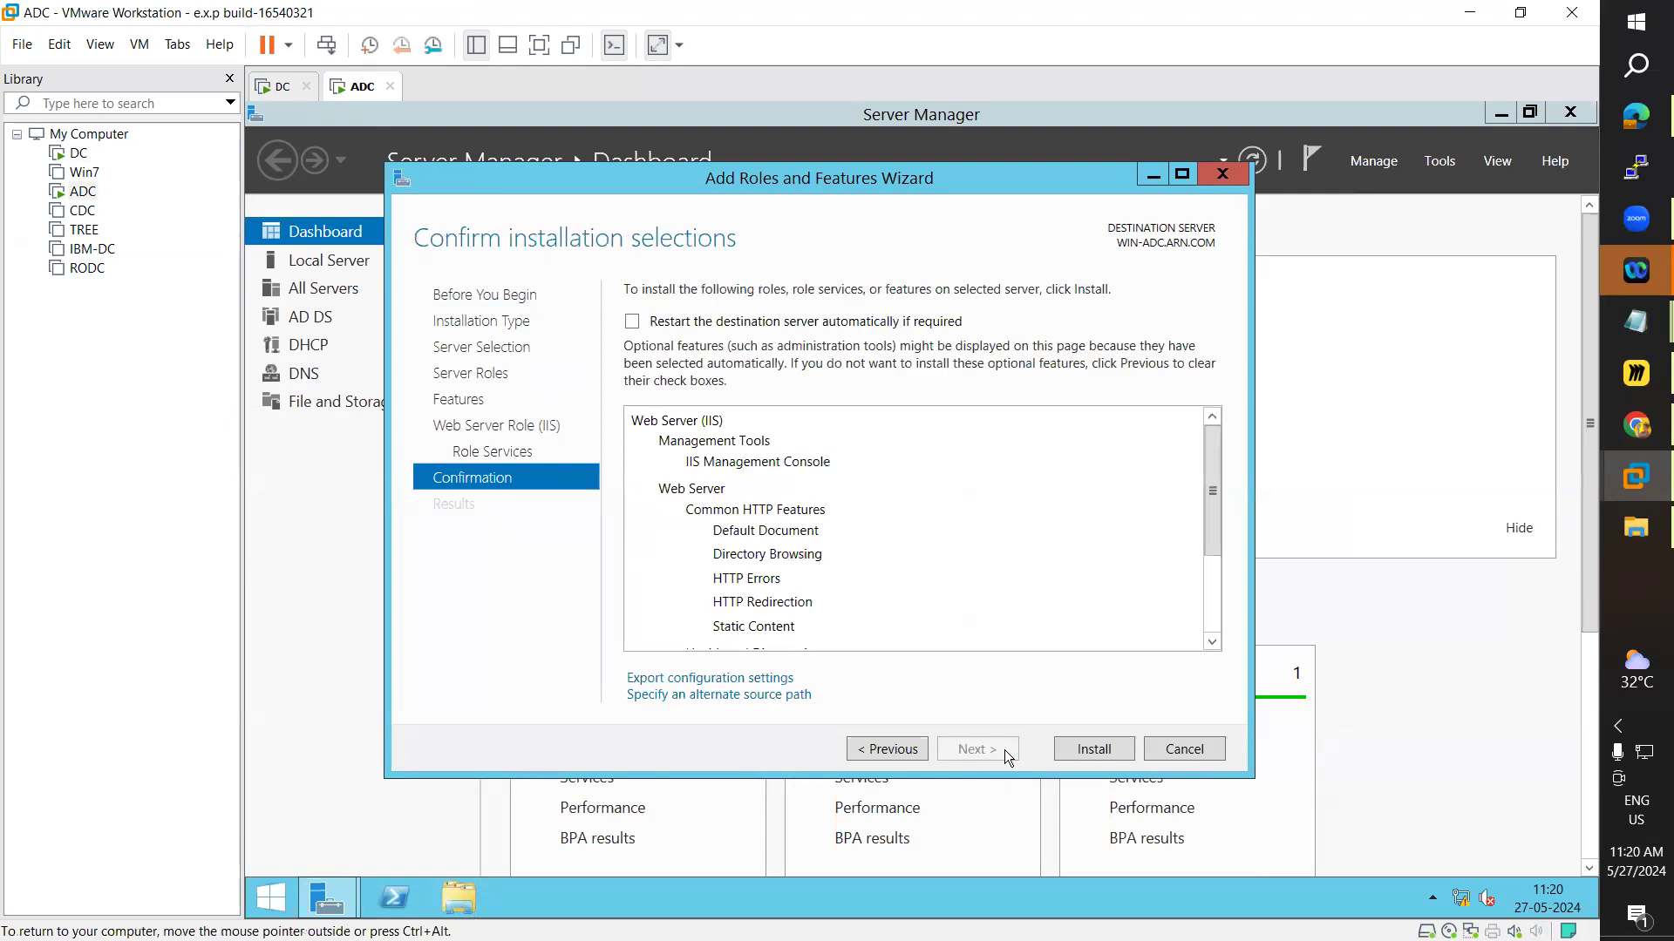
left_click(880, 750)
scroll(835, 628, "down", 7)
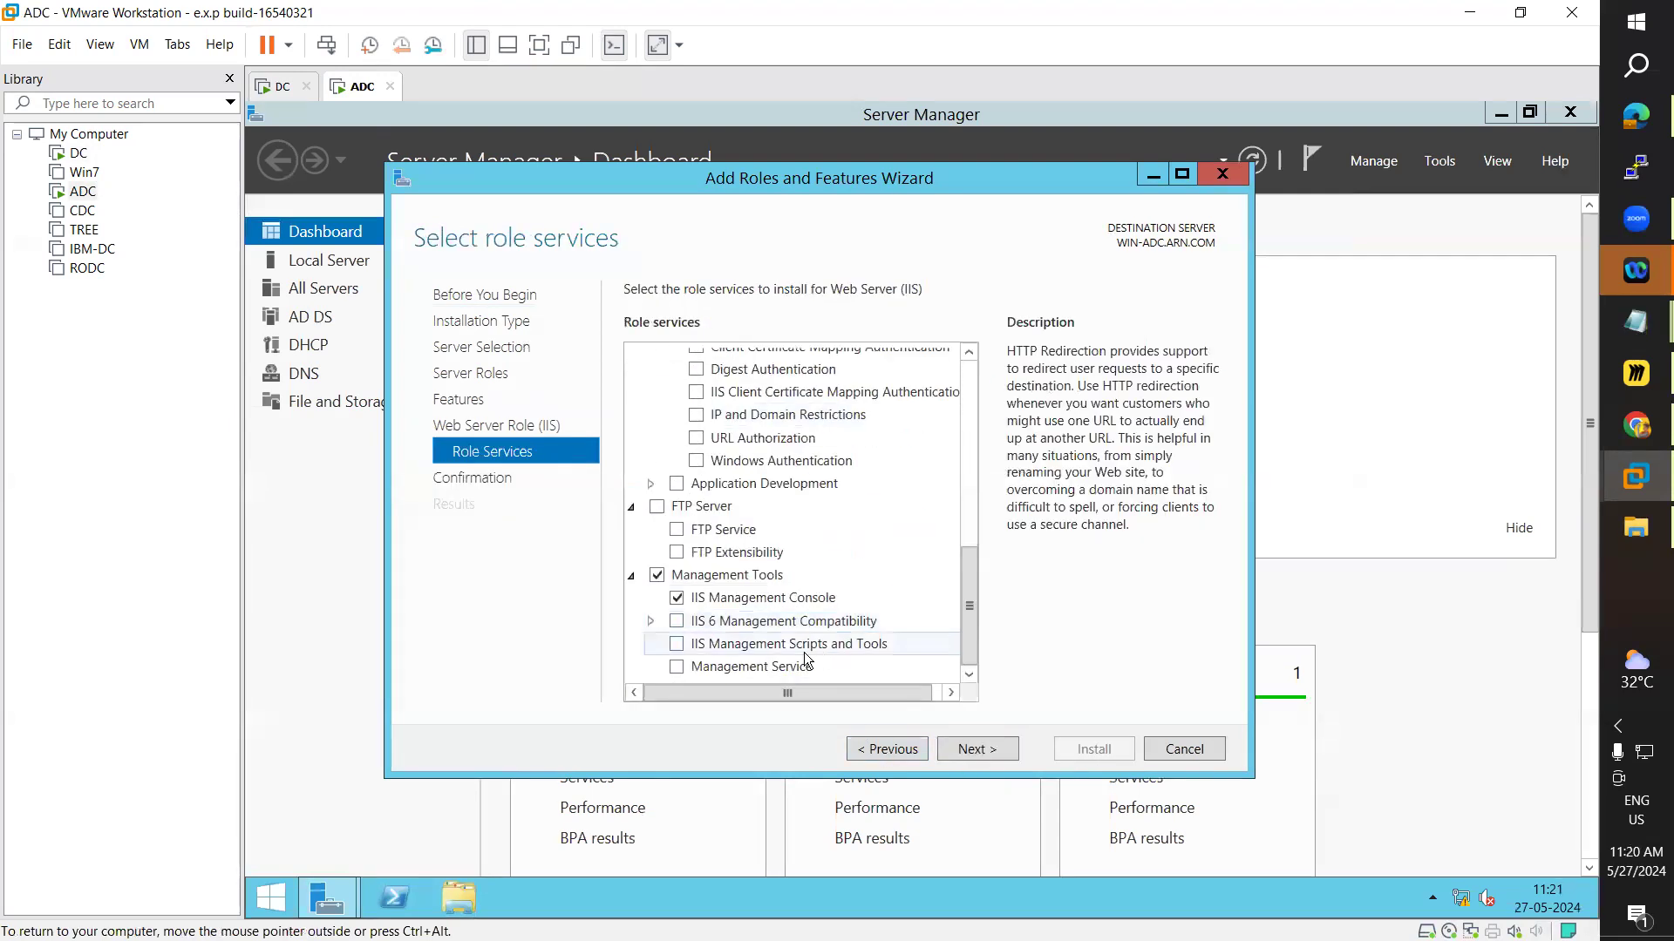
left_click(655, 508)
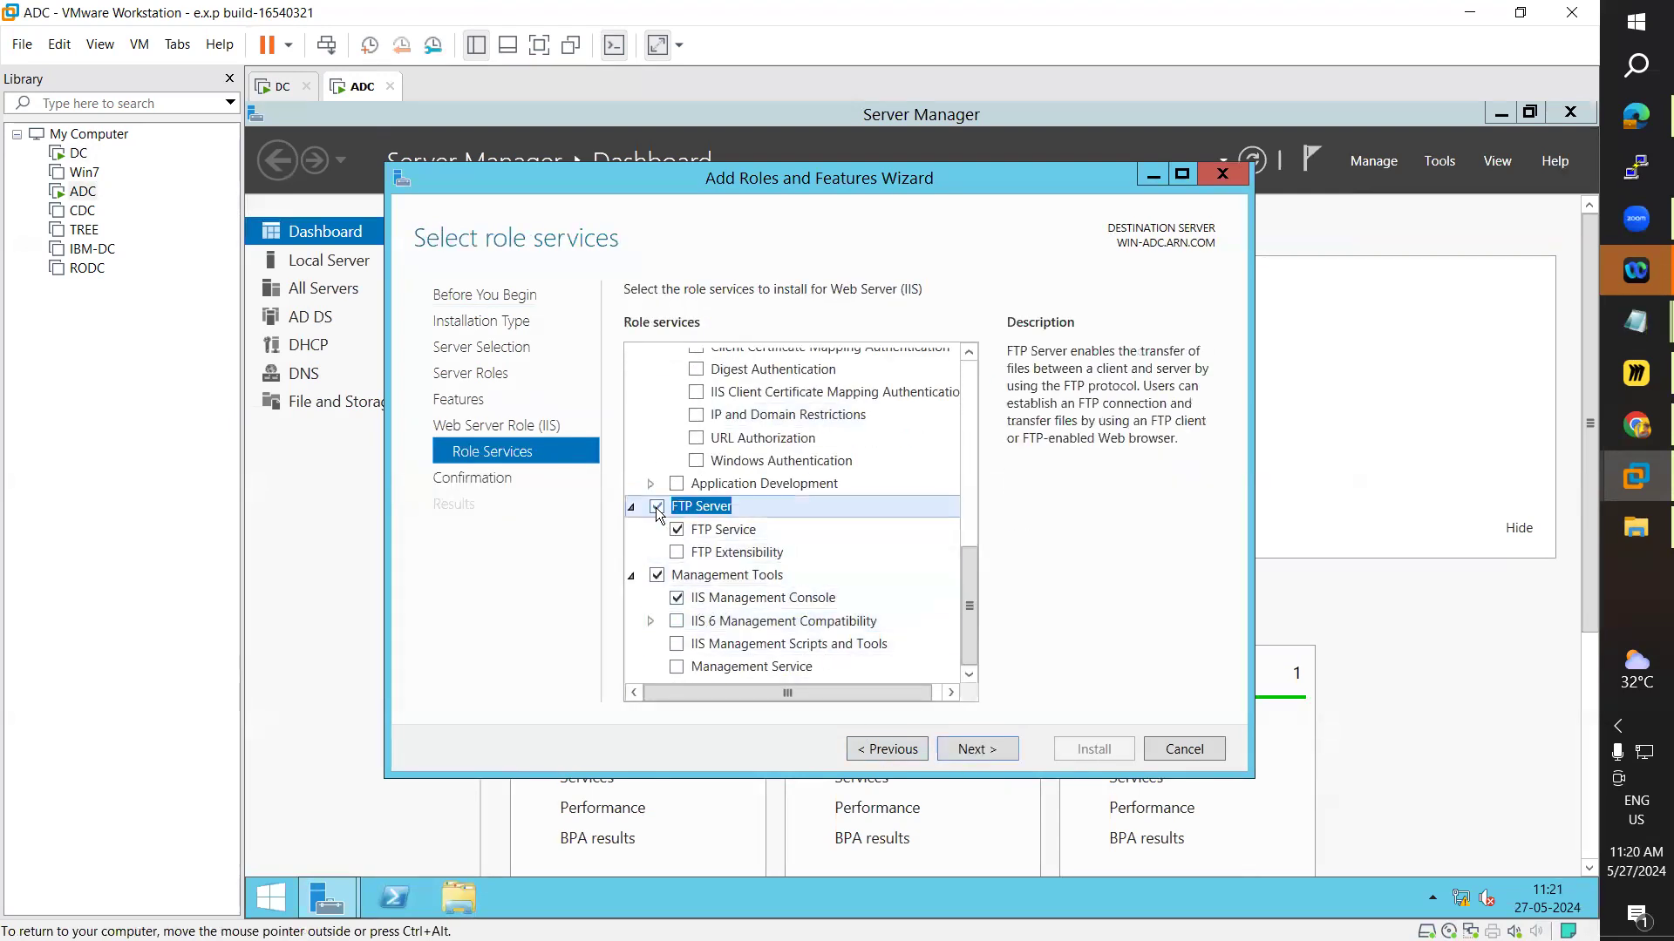
- Add the FTP Extensibility role service on ADC, allow automatic restart of the destination server, and start the installation
left_click(677, 553)
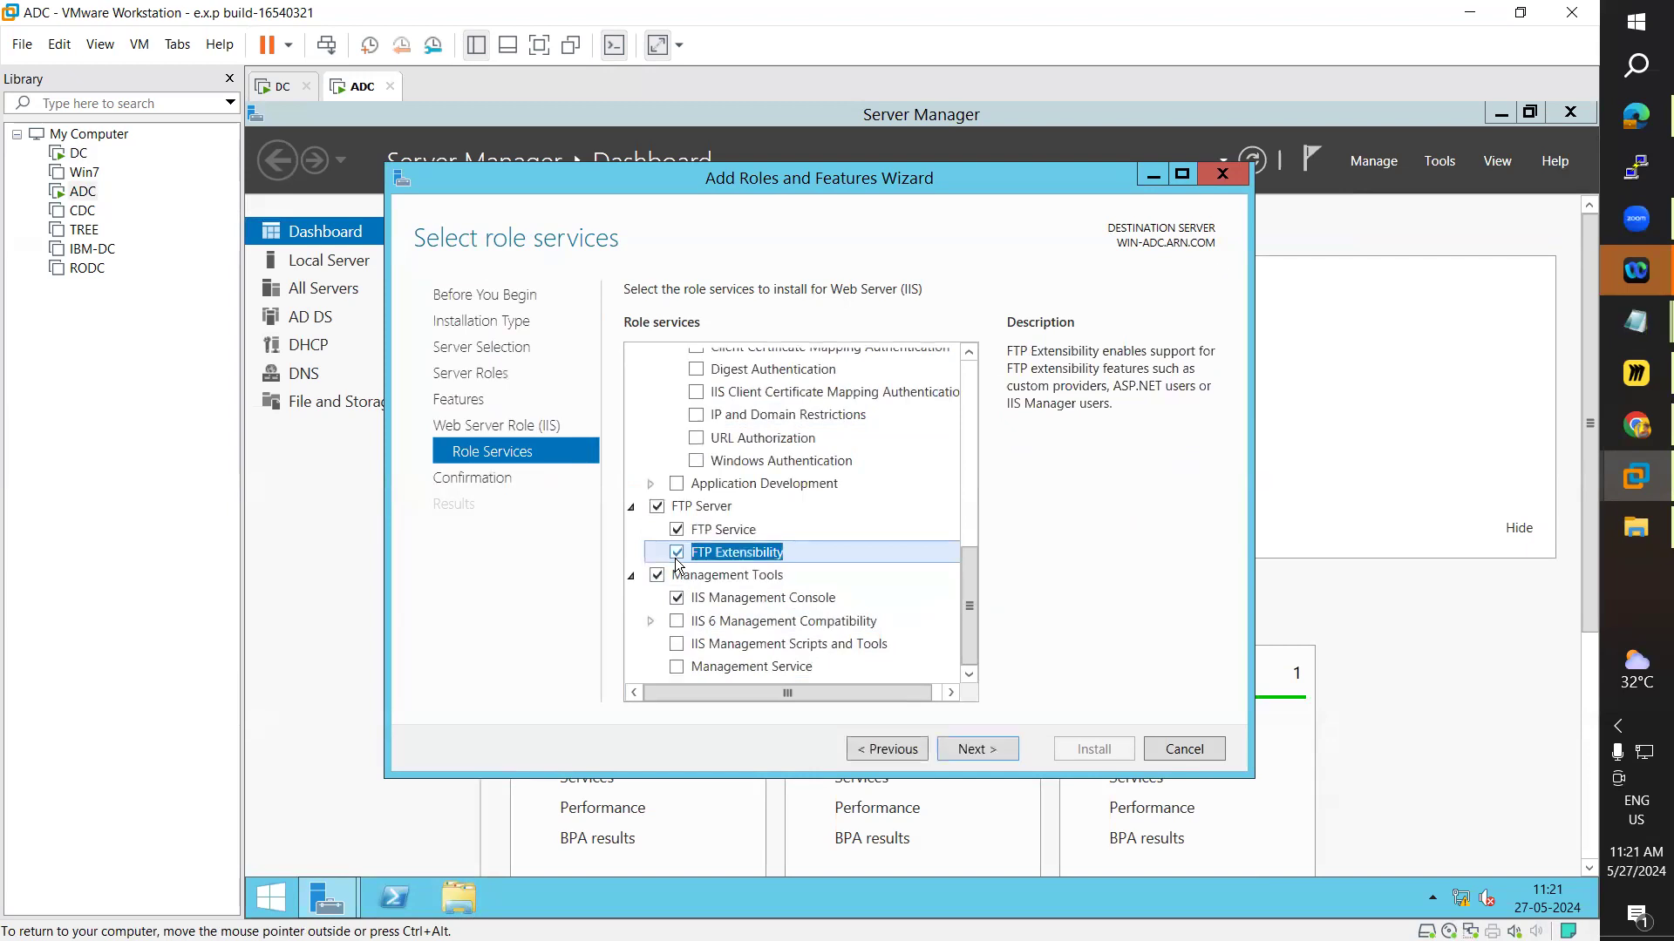
left_click(987, 753)
left_click(632, 322)
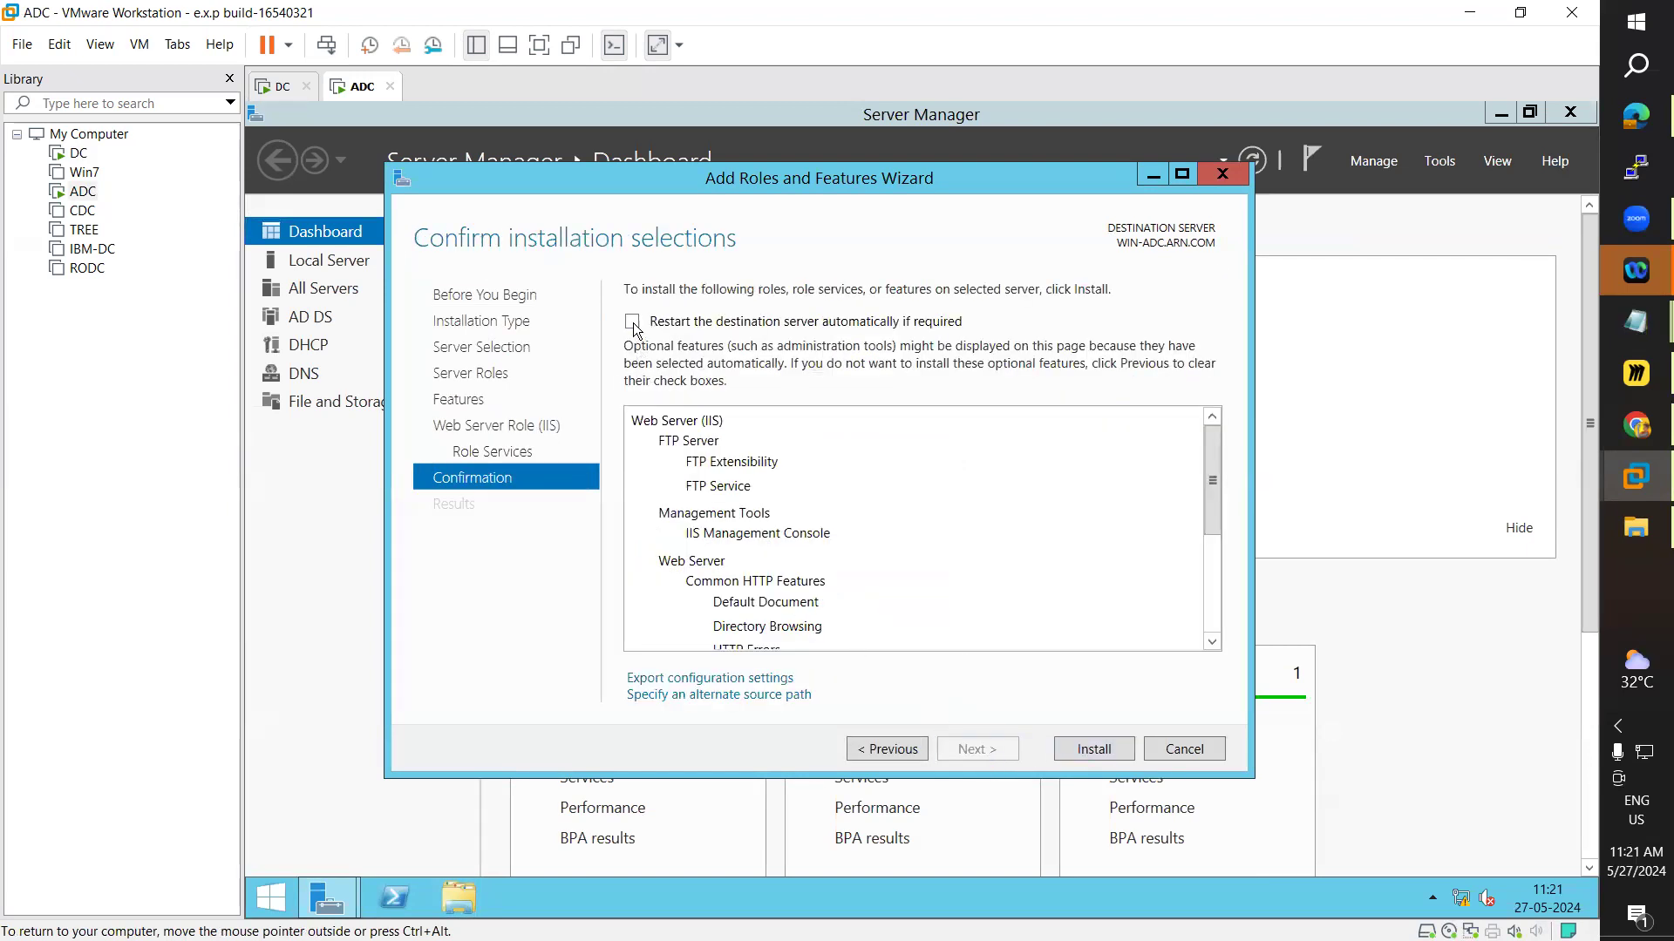
left_click(1023, 593)
left_click(1095, 751)
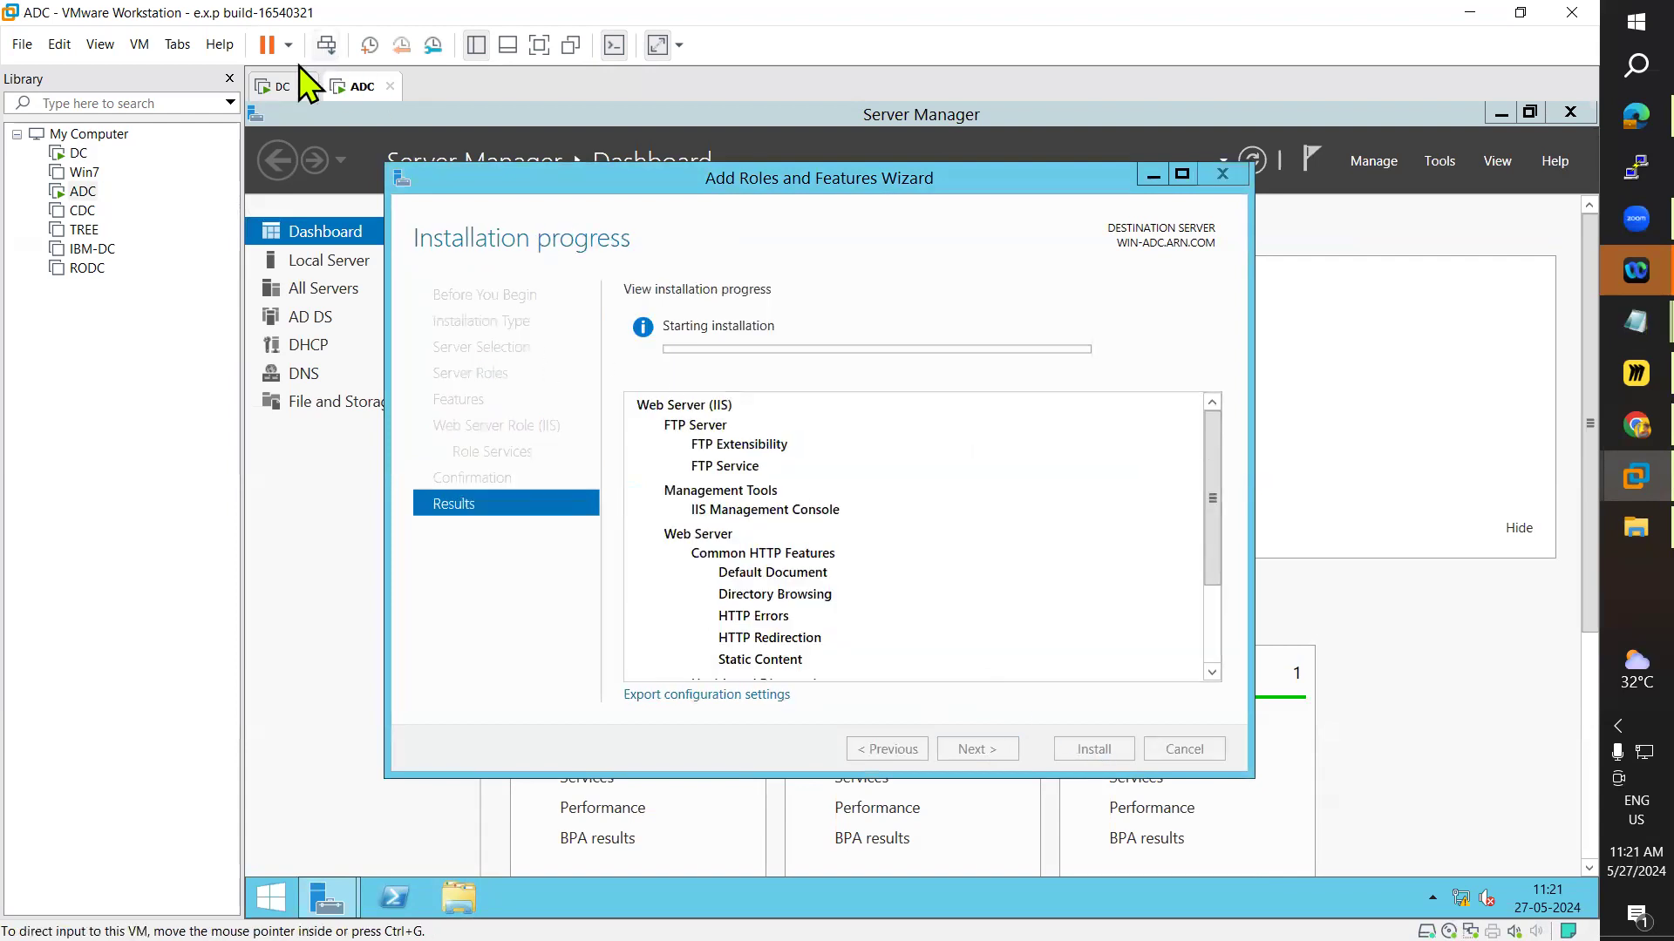
- Switch between the DC and ADC machines to compare their Web Server (IIS) installation progress
left_click(278, 86)
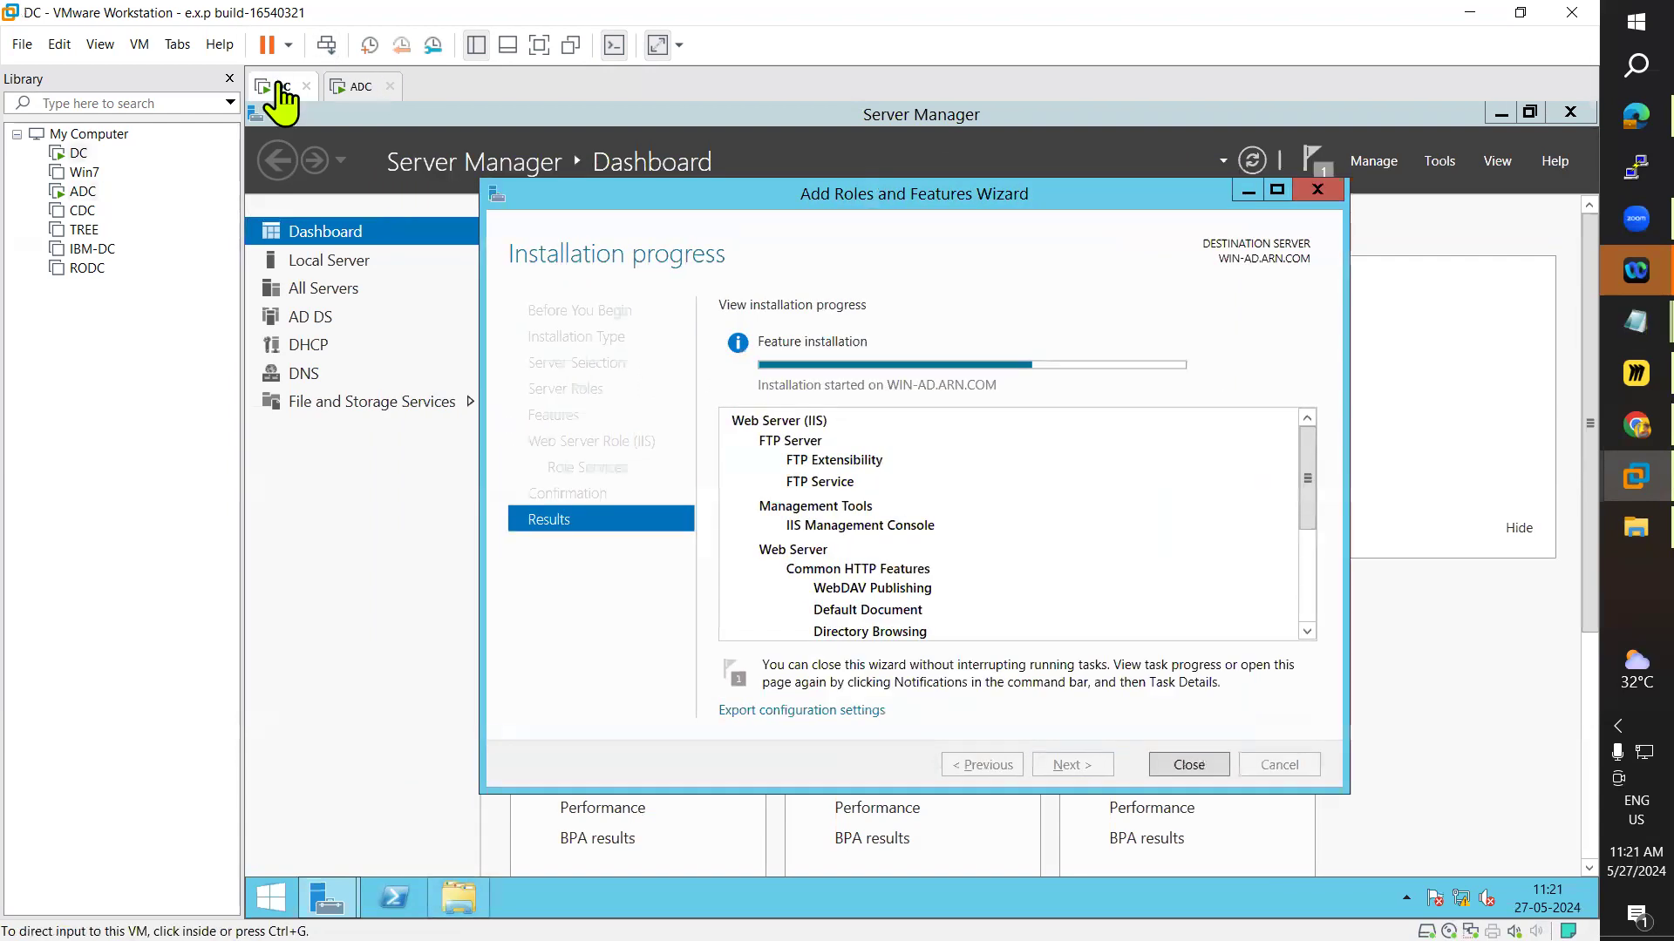
left_click(361, 87)
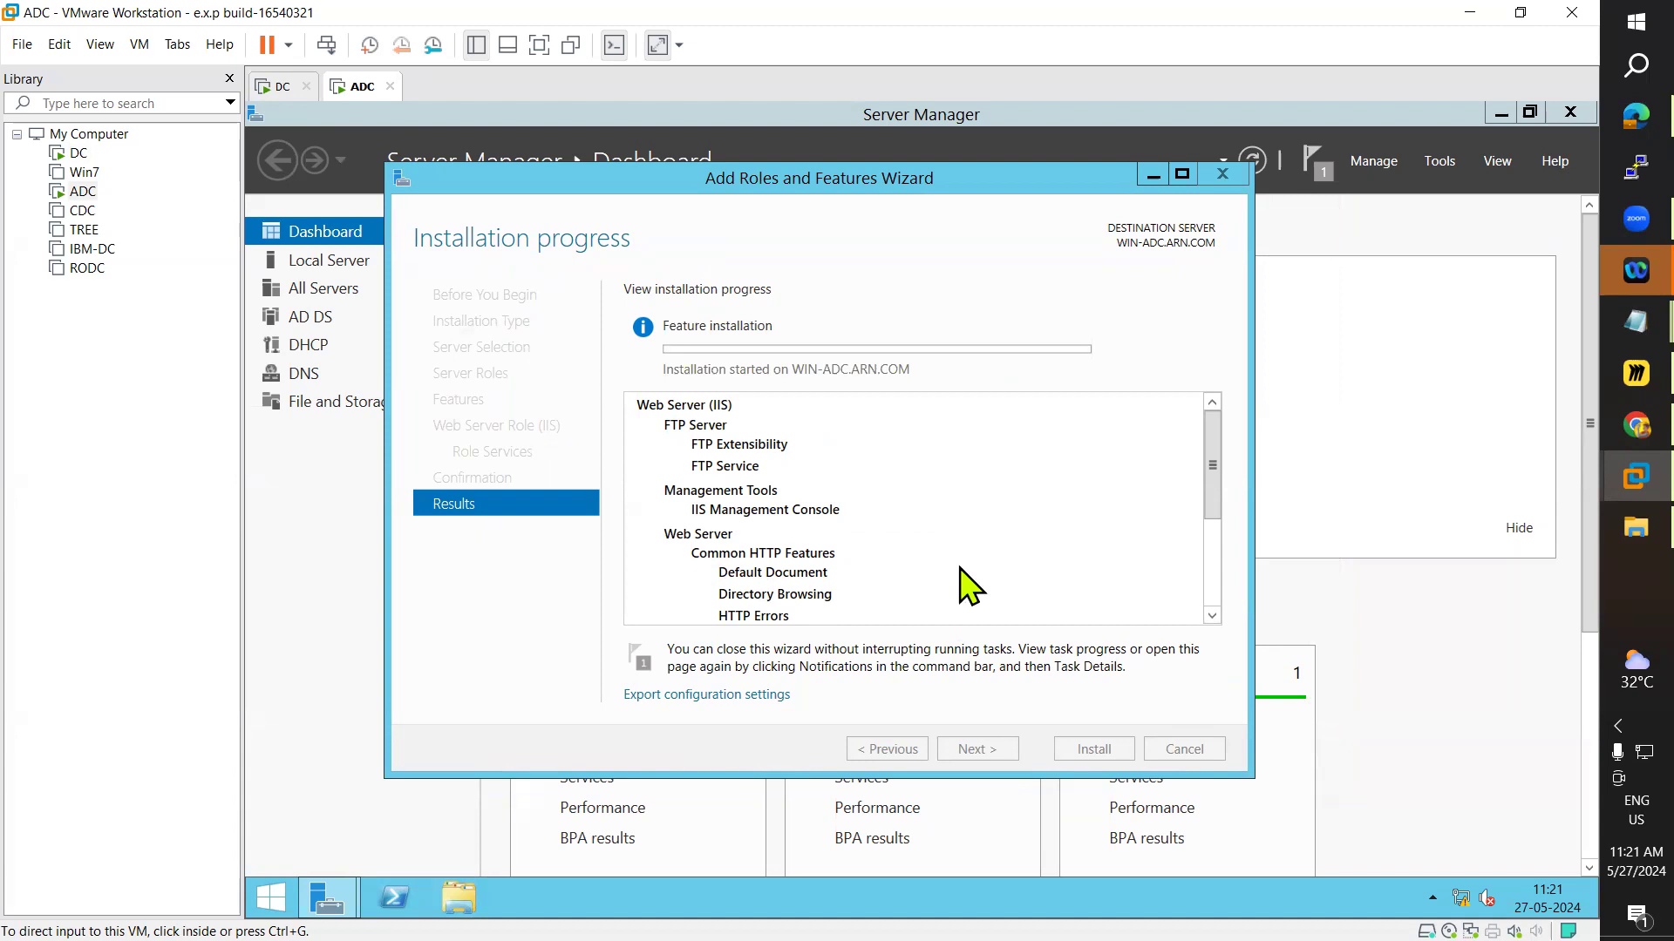
left_click(280, 87)
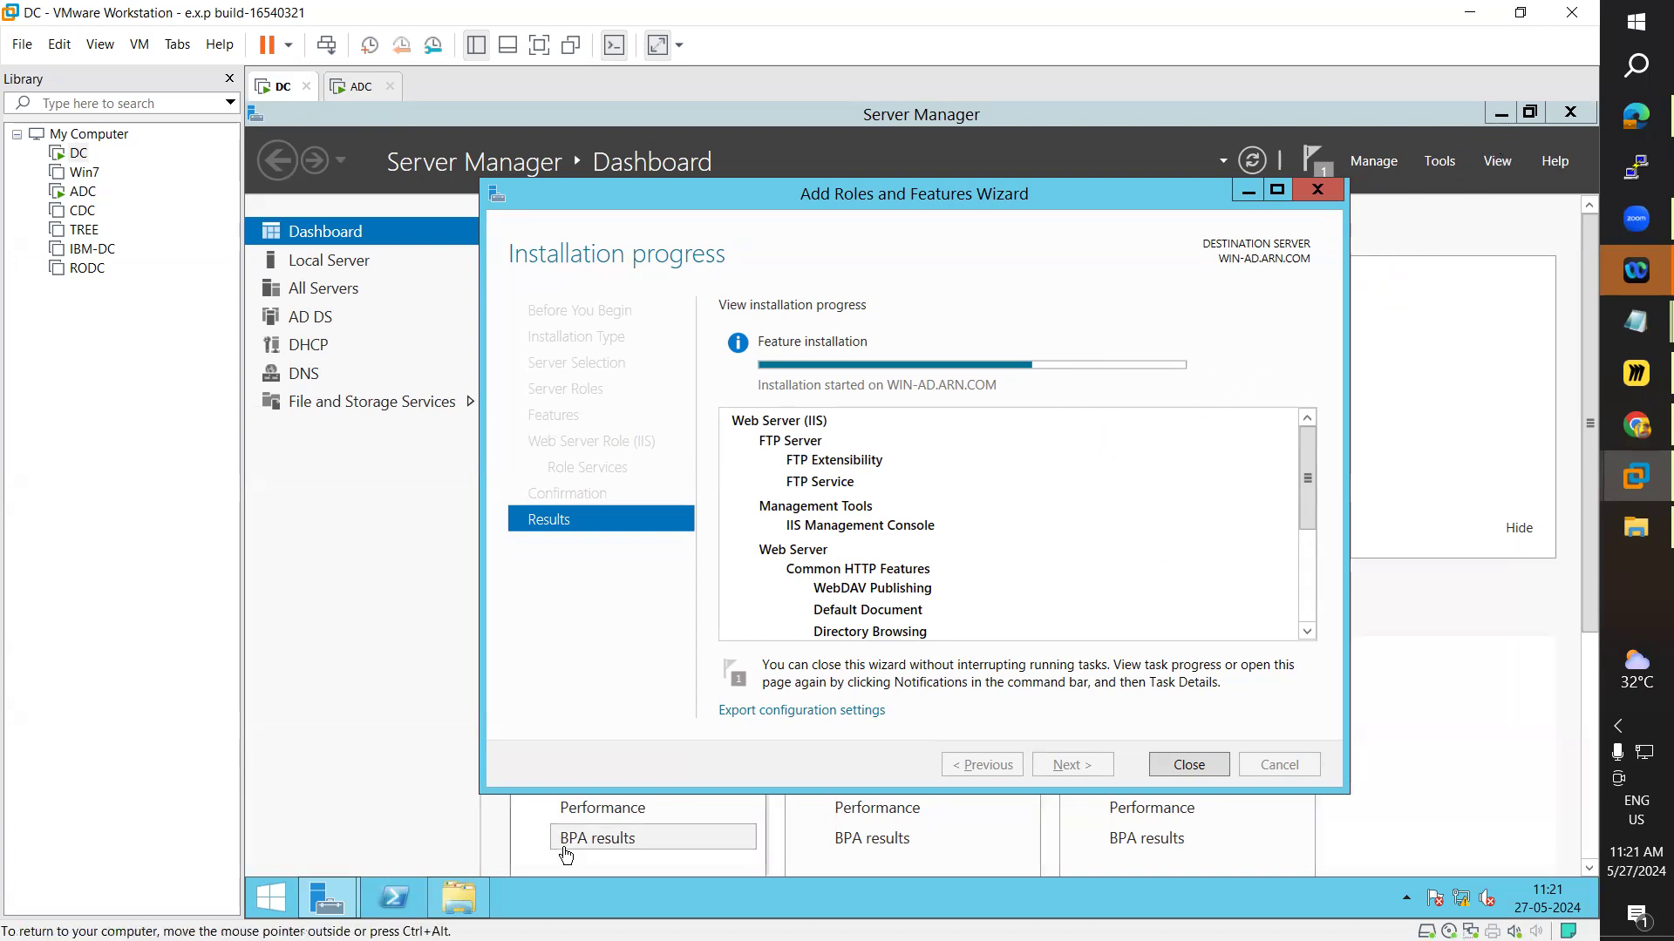
- Show the desktop of the DC machine and refresh it
right_click(543, 895)
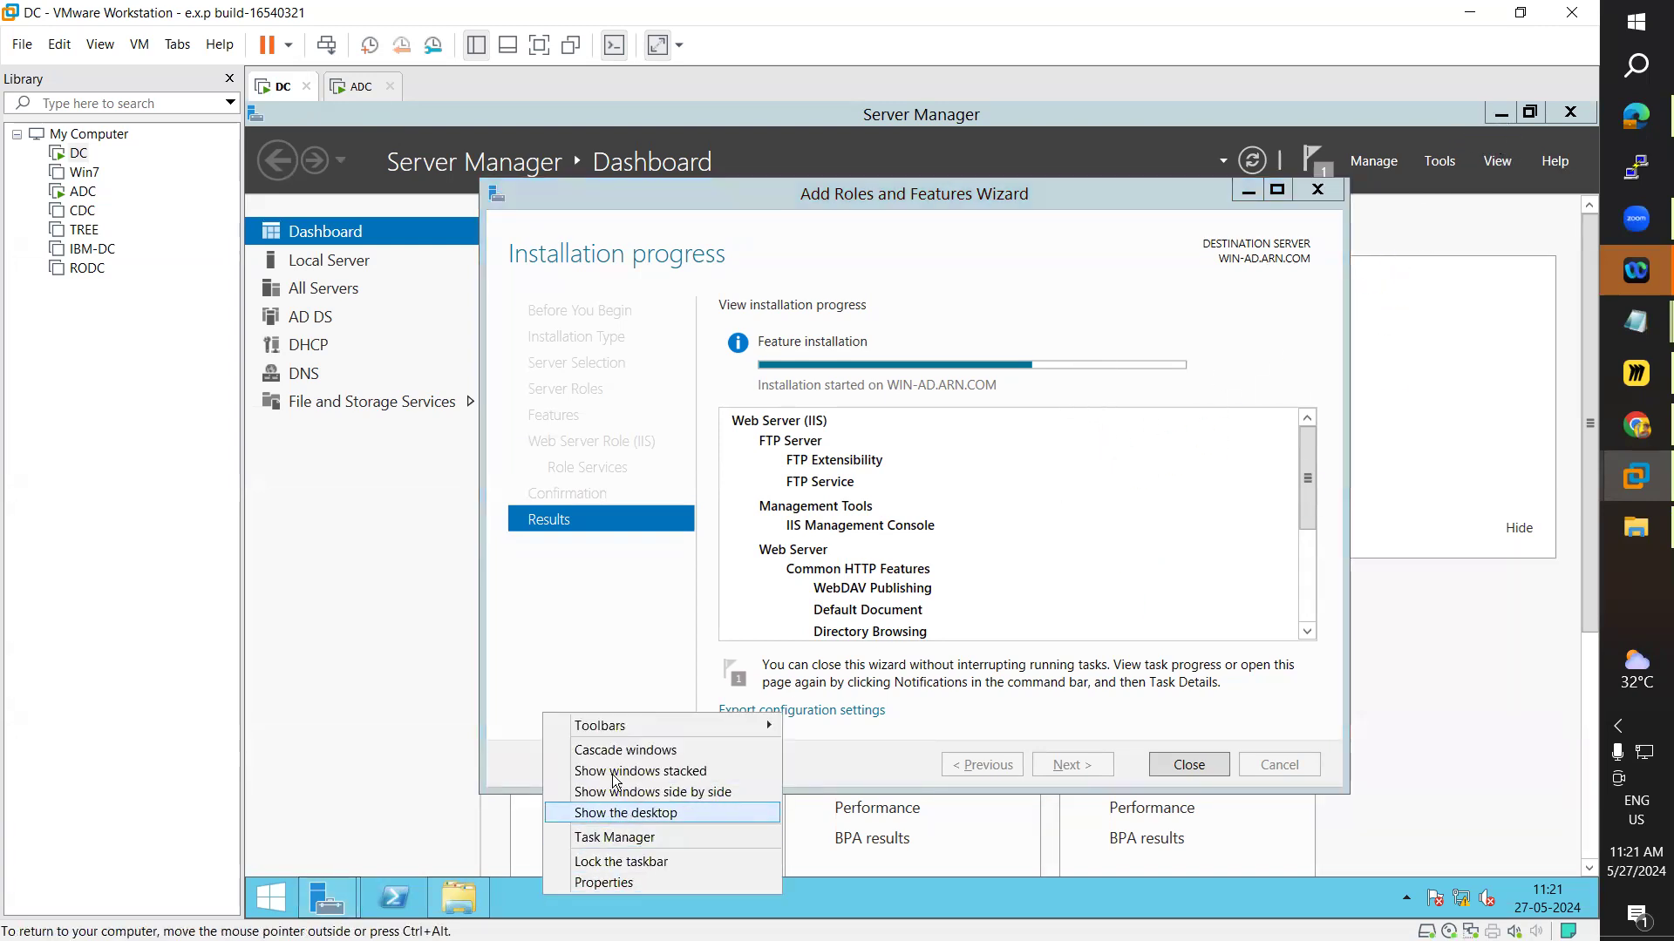
left_click(622, 813)
right_click(586, 344)
left_click(635, 400)
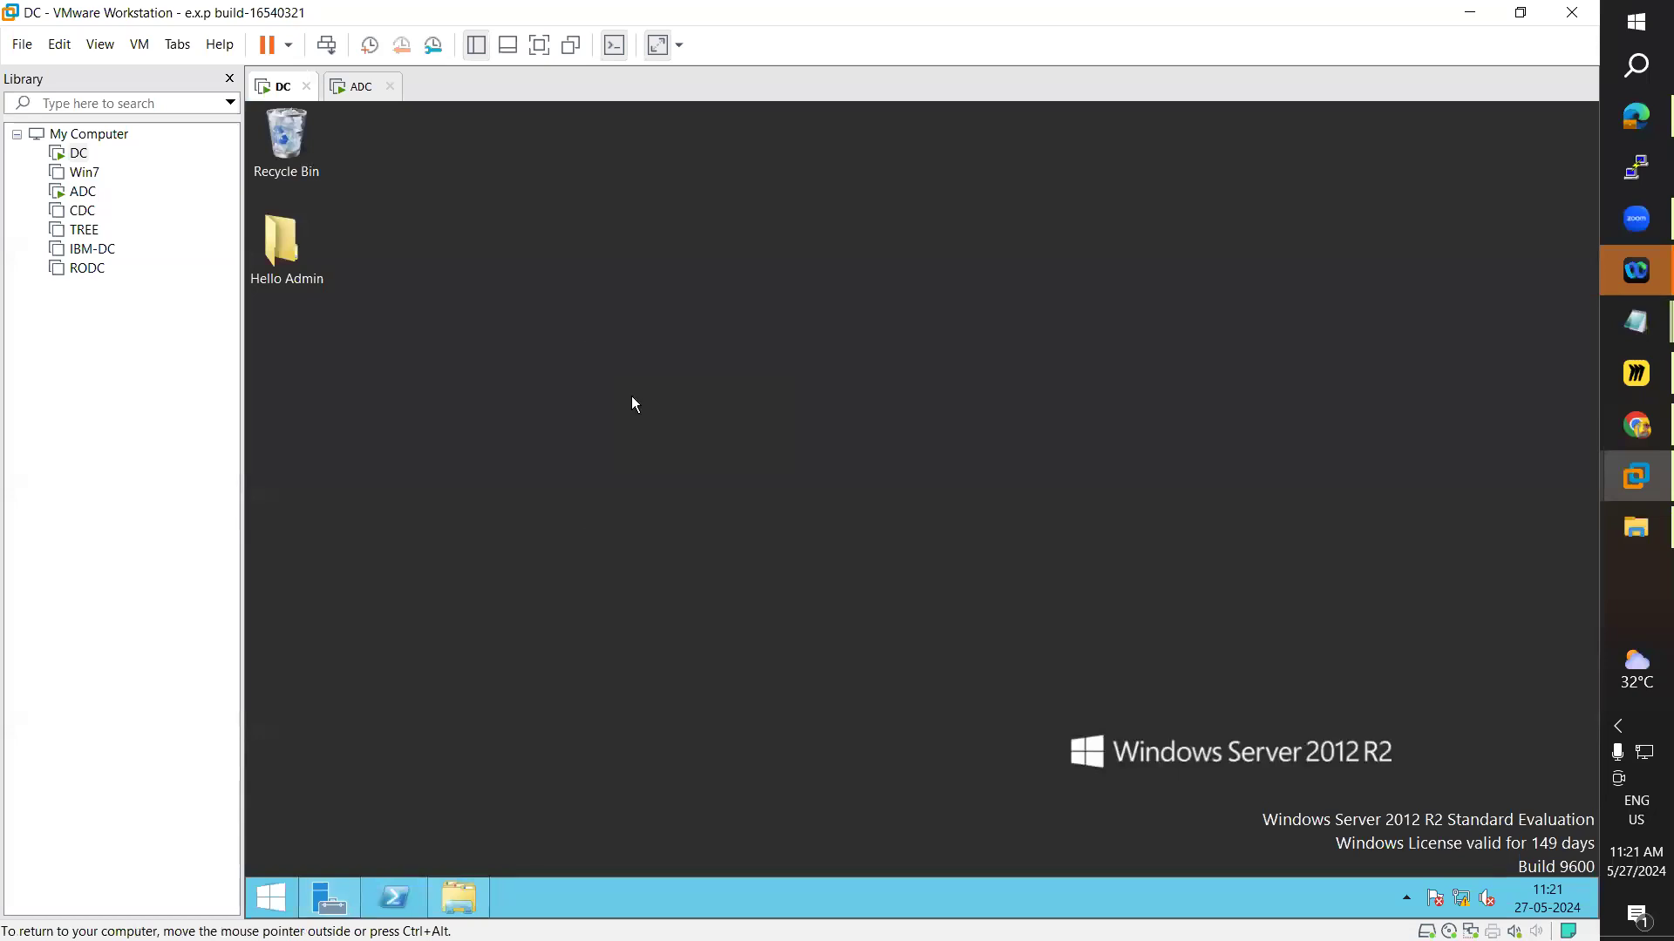
right_click(591, 326)
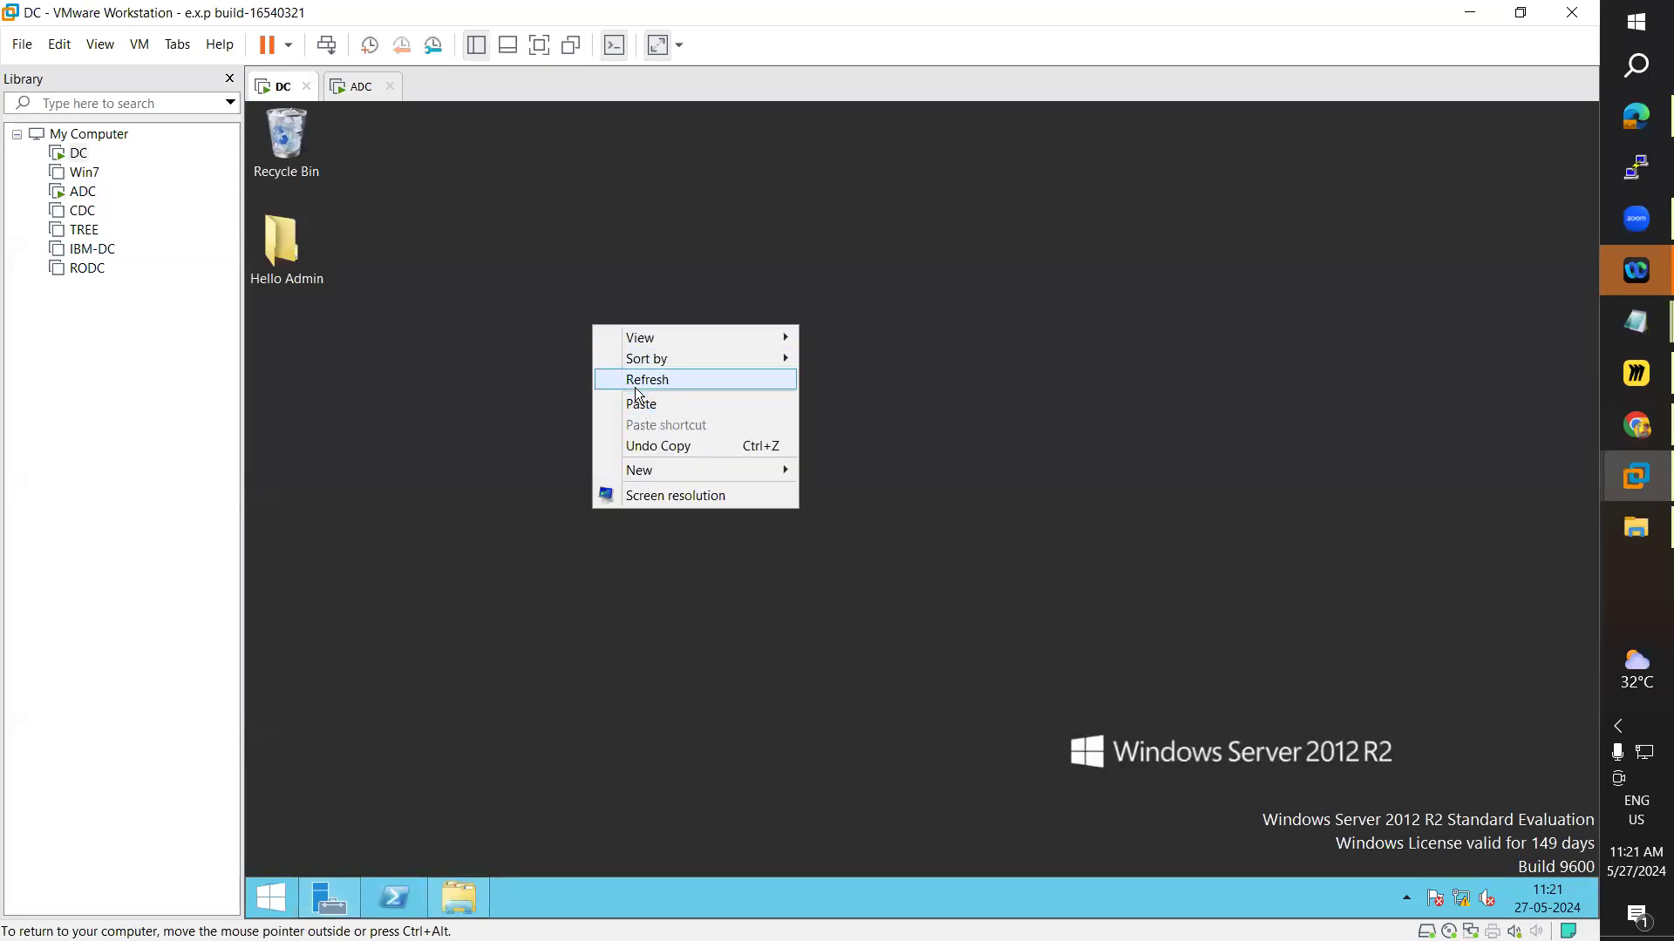
left_click(644, 378)
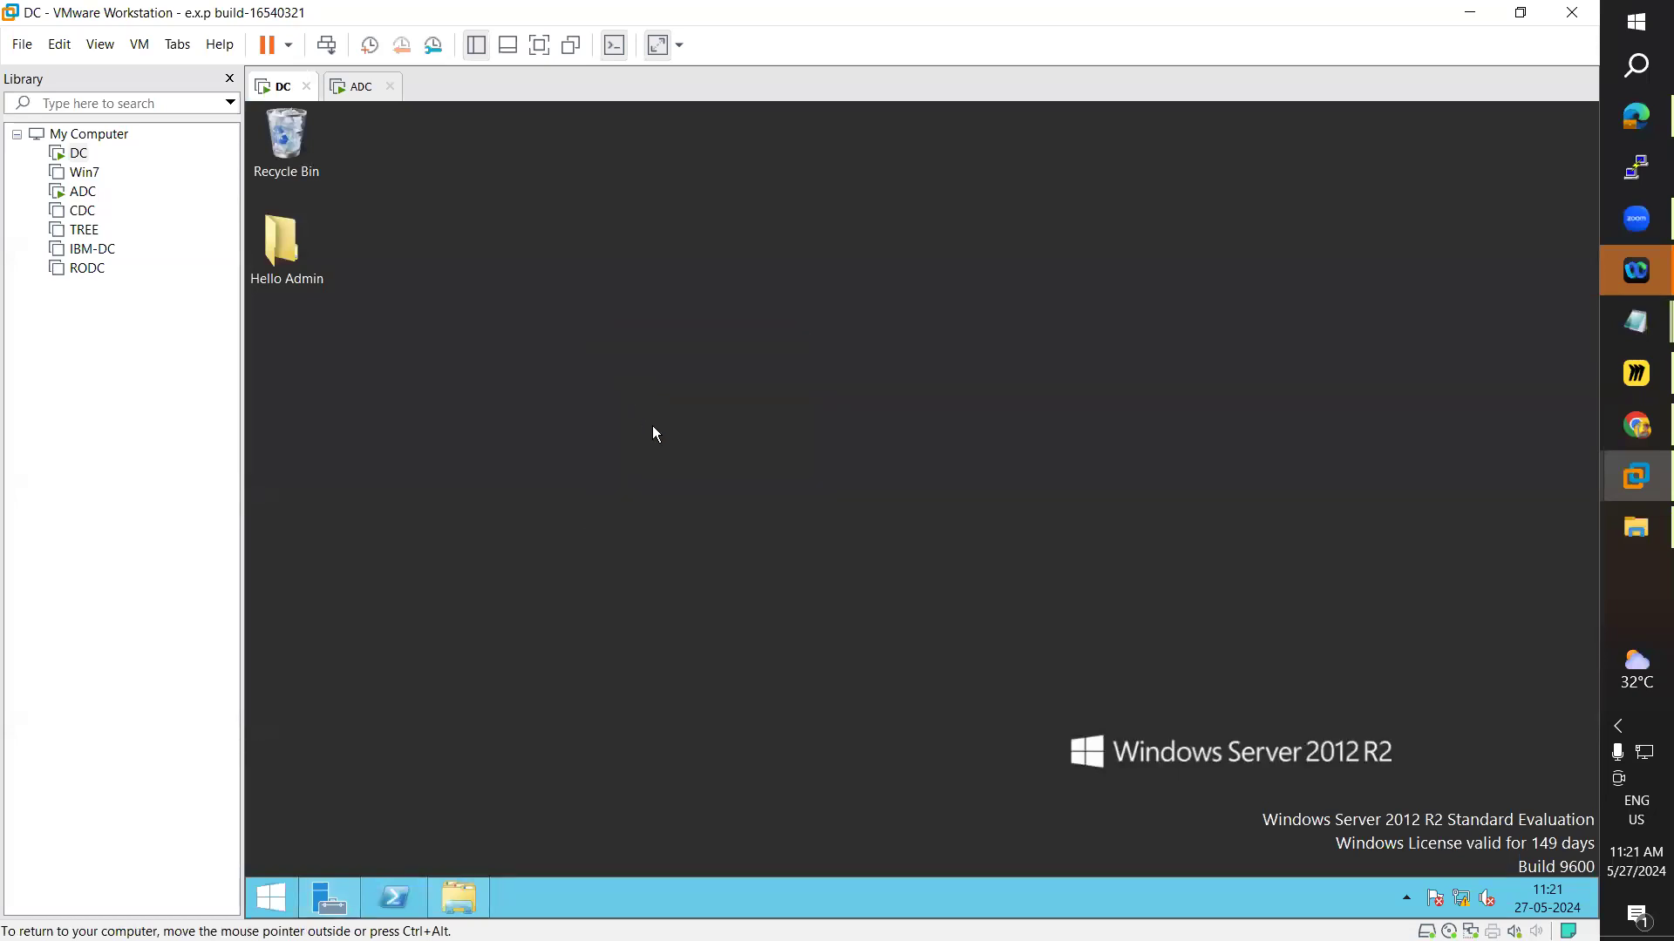
- Check the installation progress on ADC, bring Server Manager back up on DC, and check the progress there
left_click(358, 88)
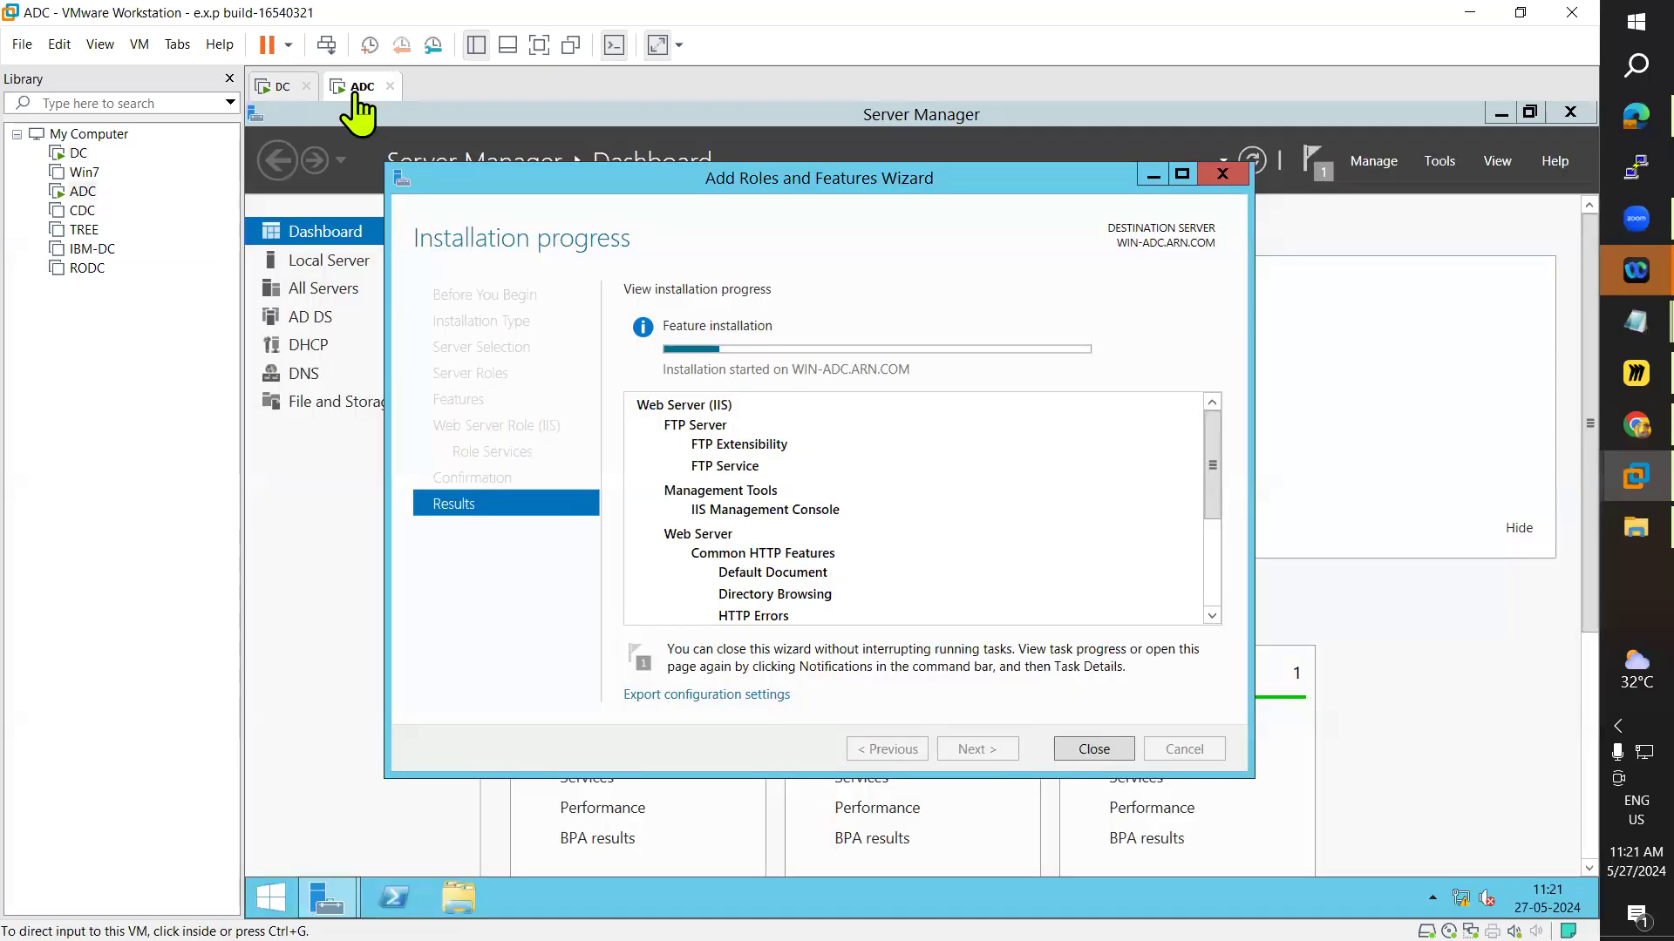
left_click(280, 88)
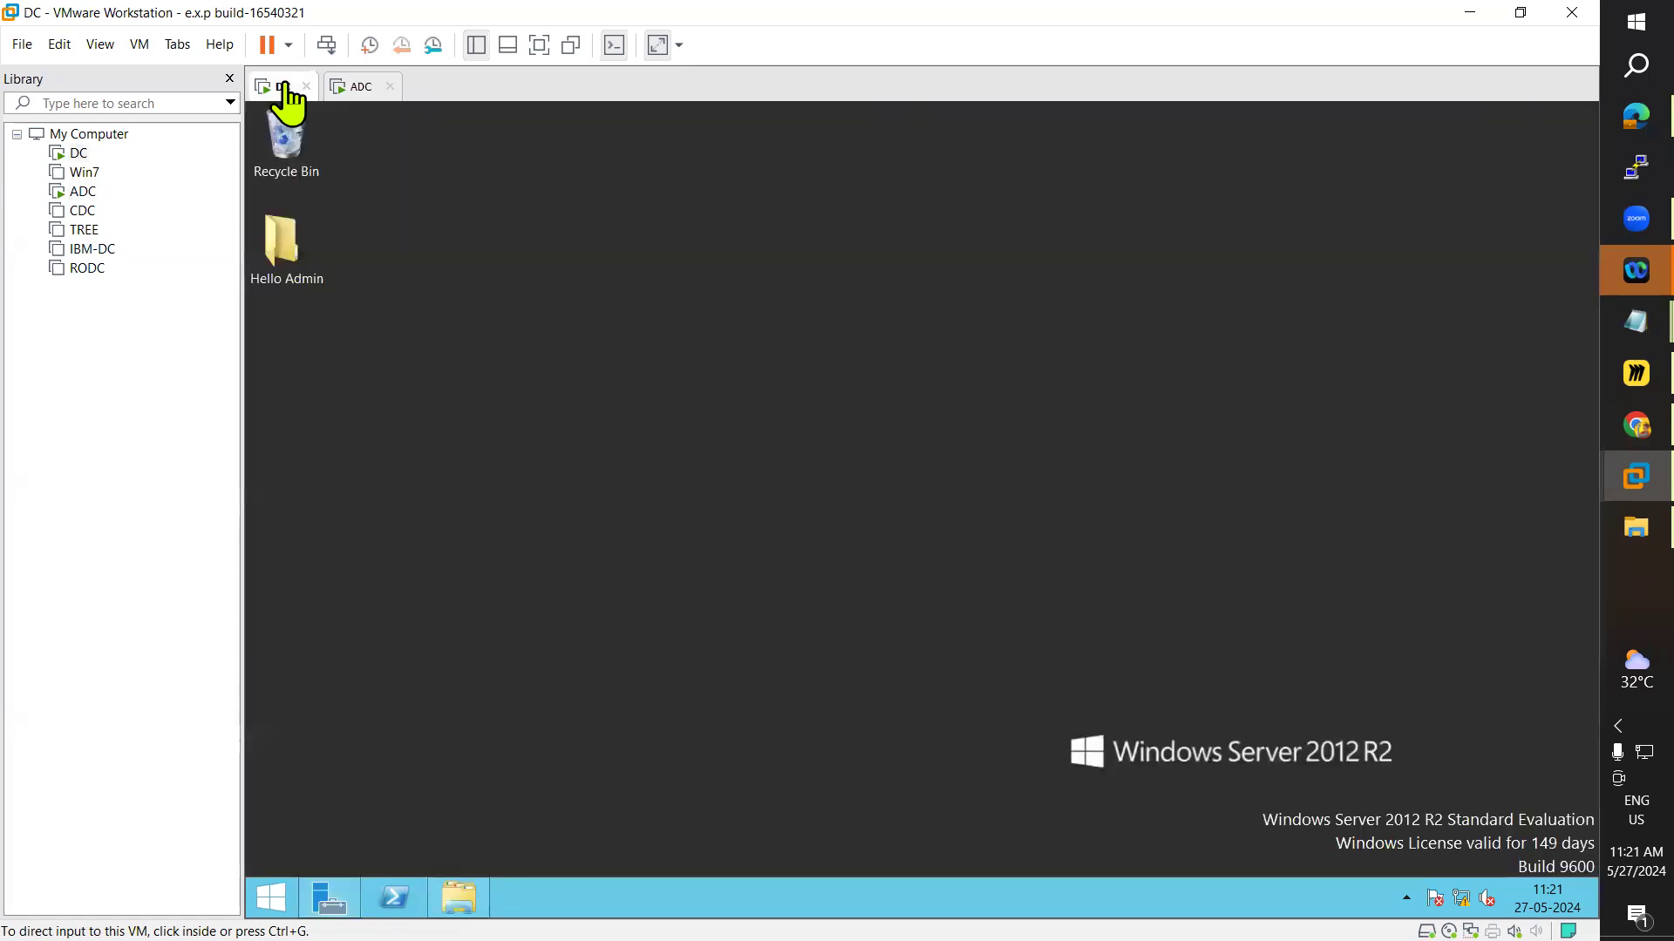
left_click(345, 898)
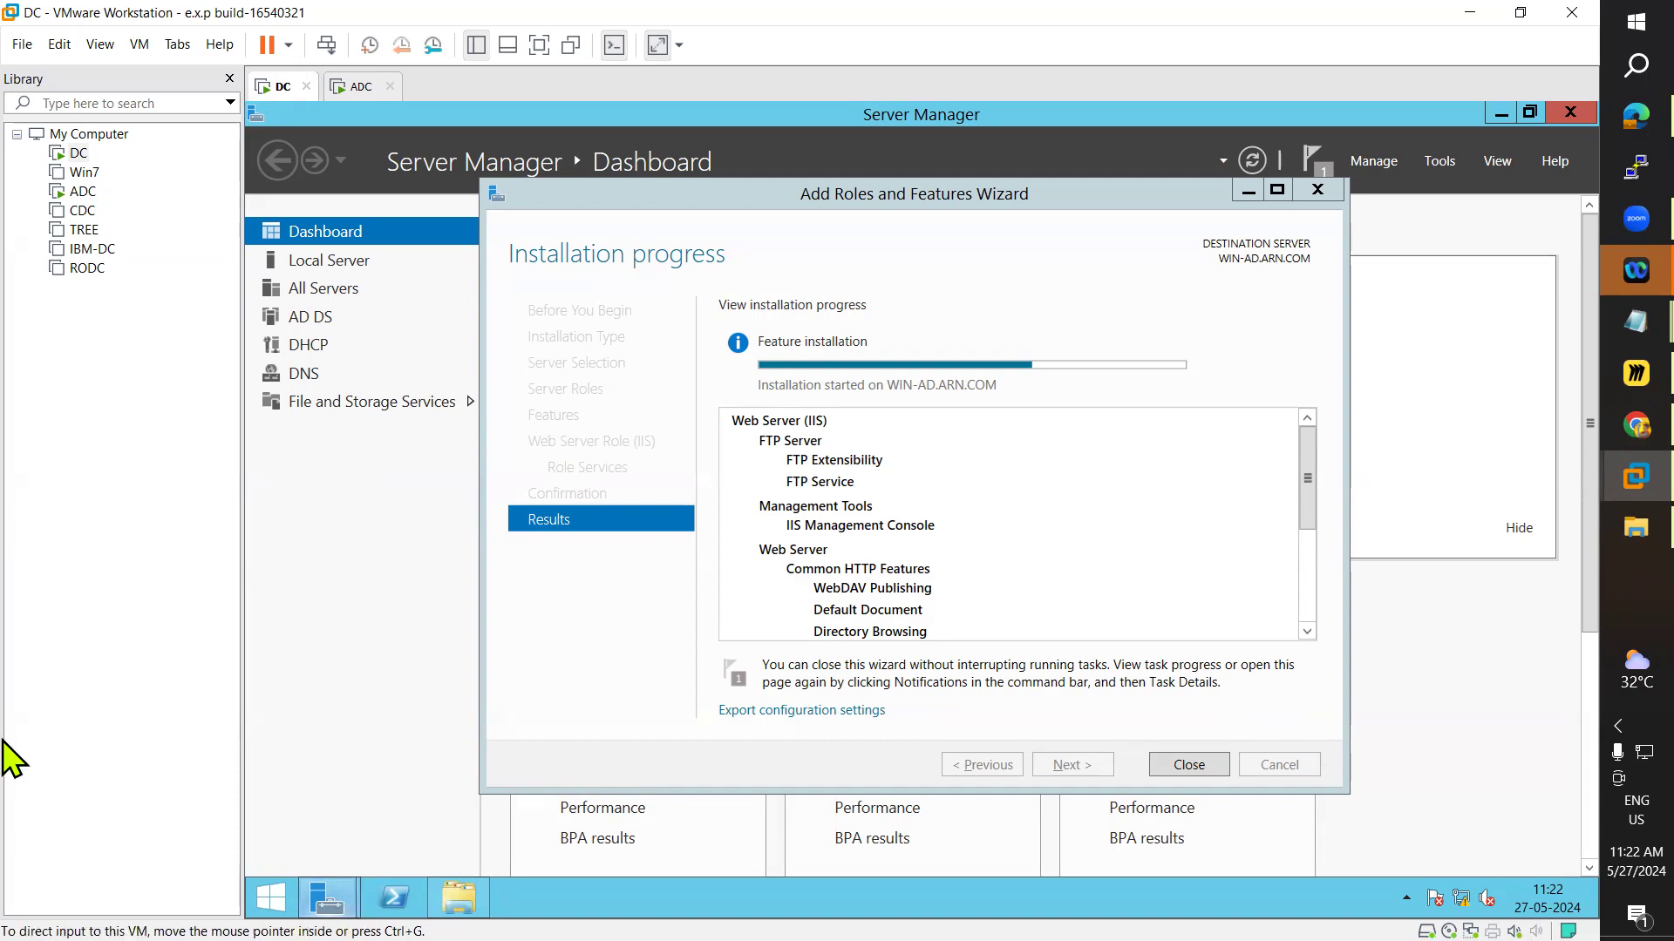
left_click(359, 86)
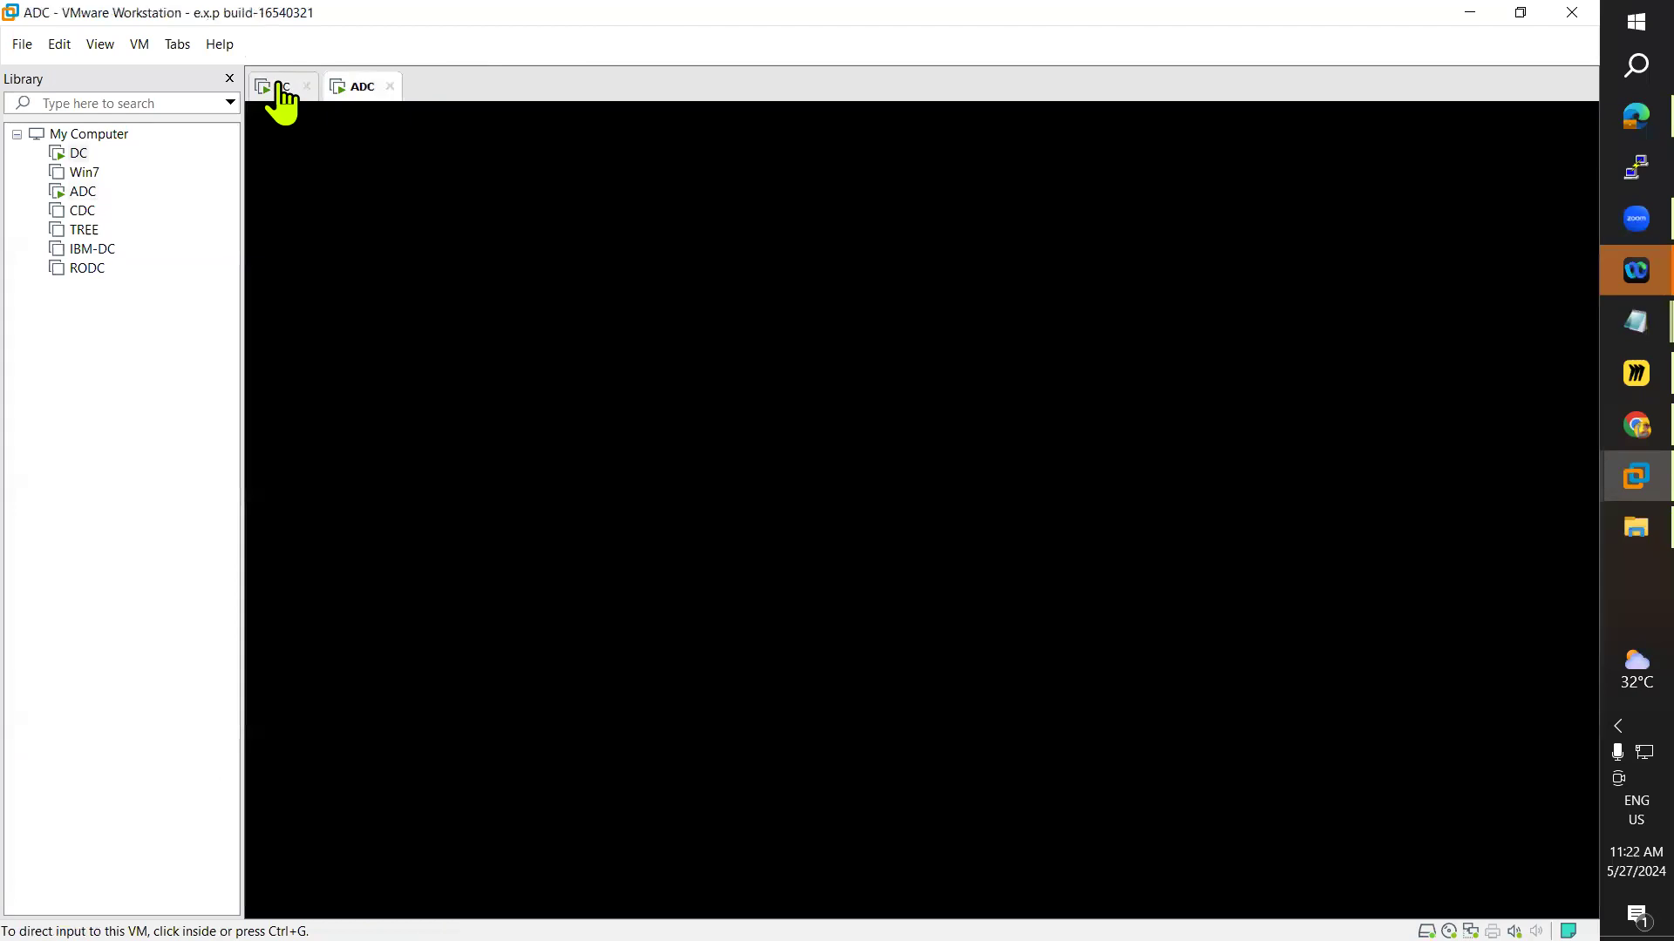
left_click(277, 86)
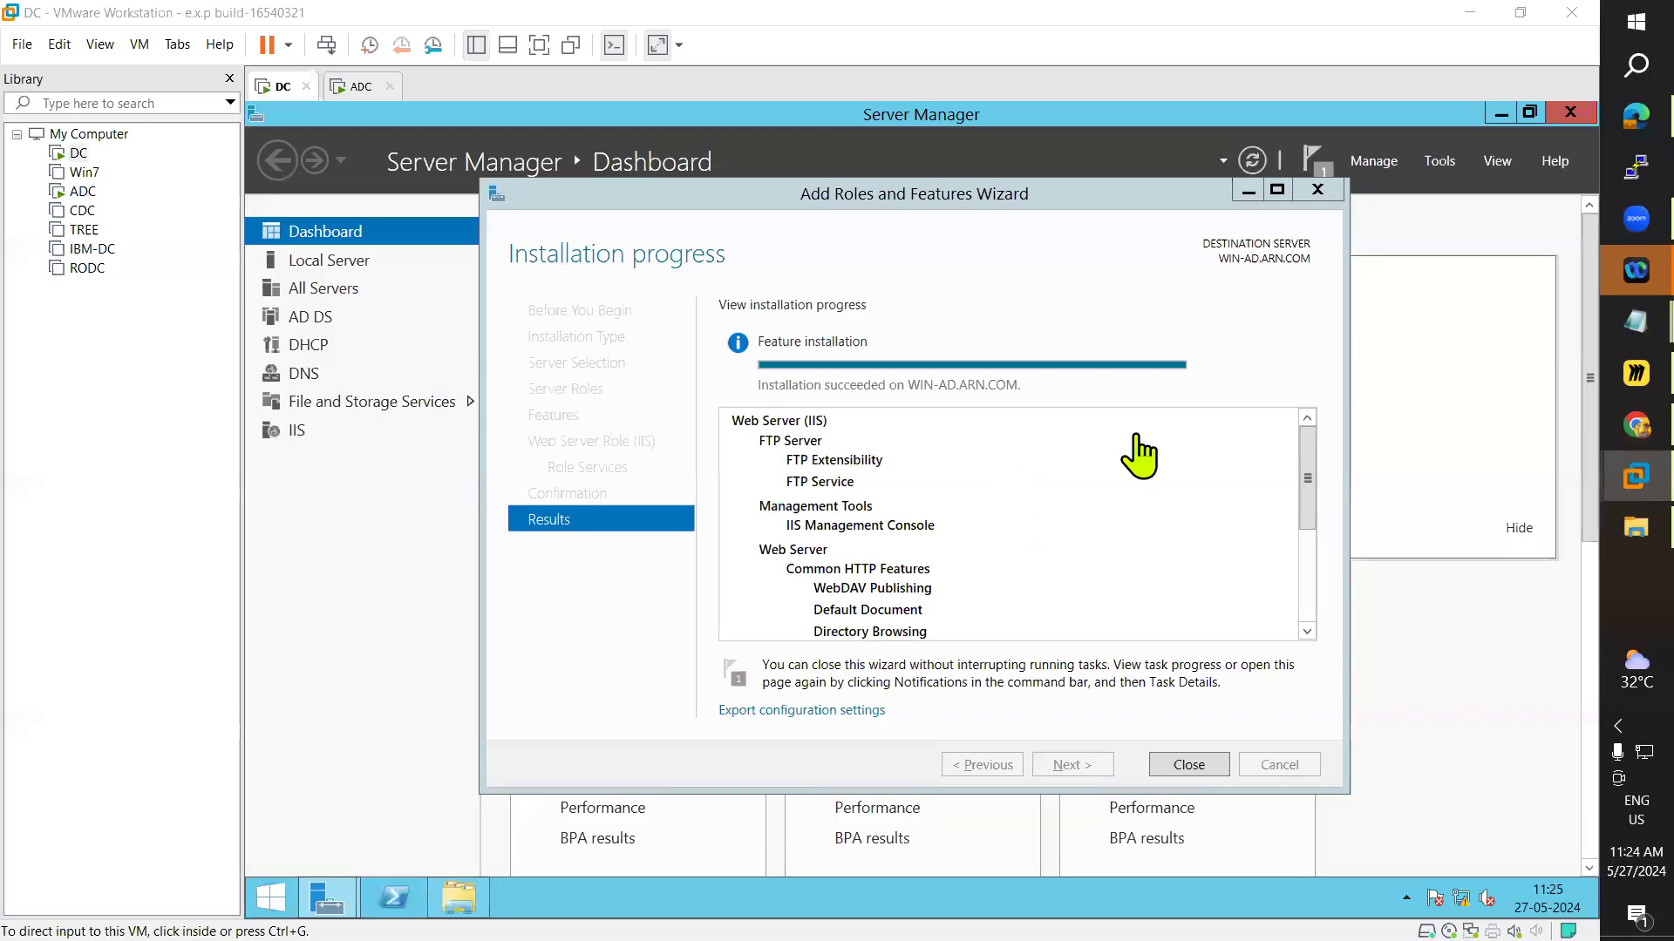
- Close the role installation wizard on DC and open IIS Manager maximized with a wider Connections pane
left_click(1188, 766)
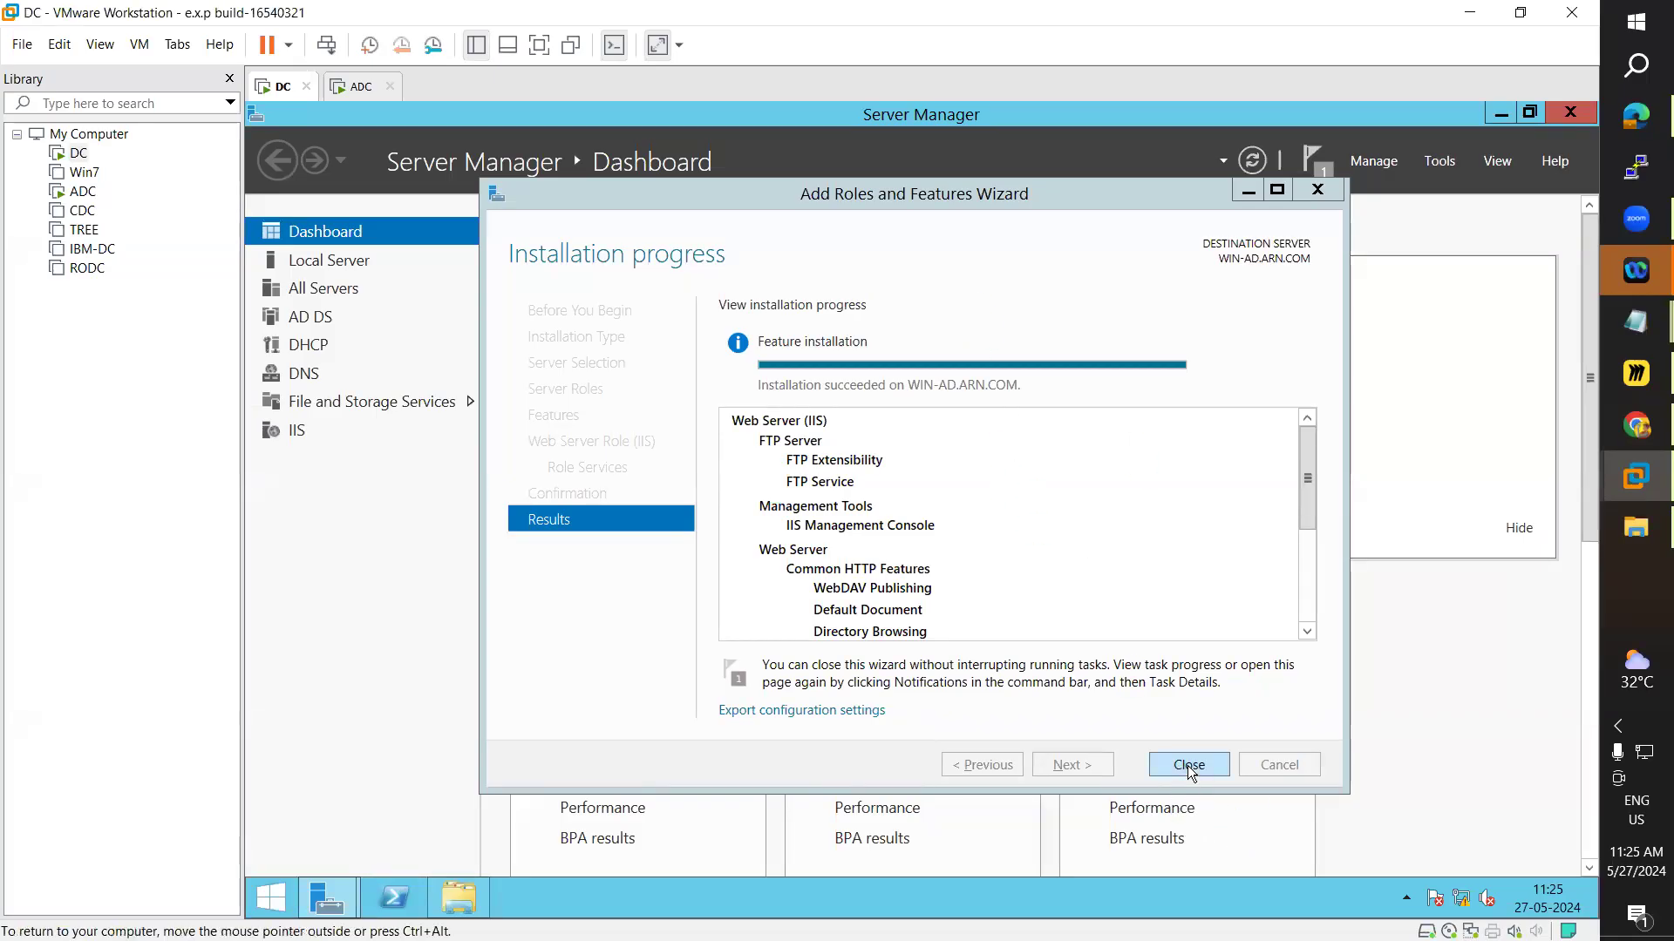
left_click(1188, 765)
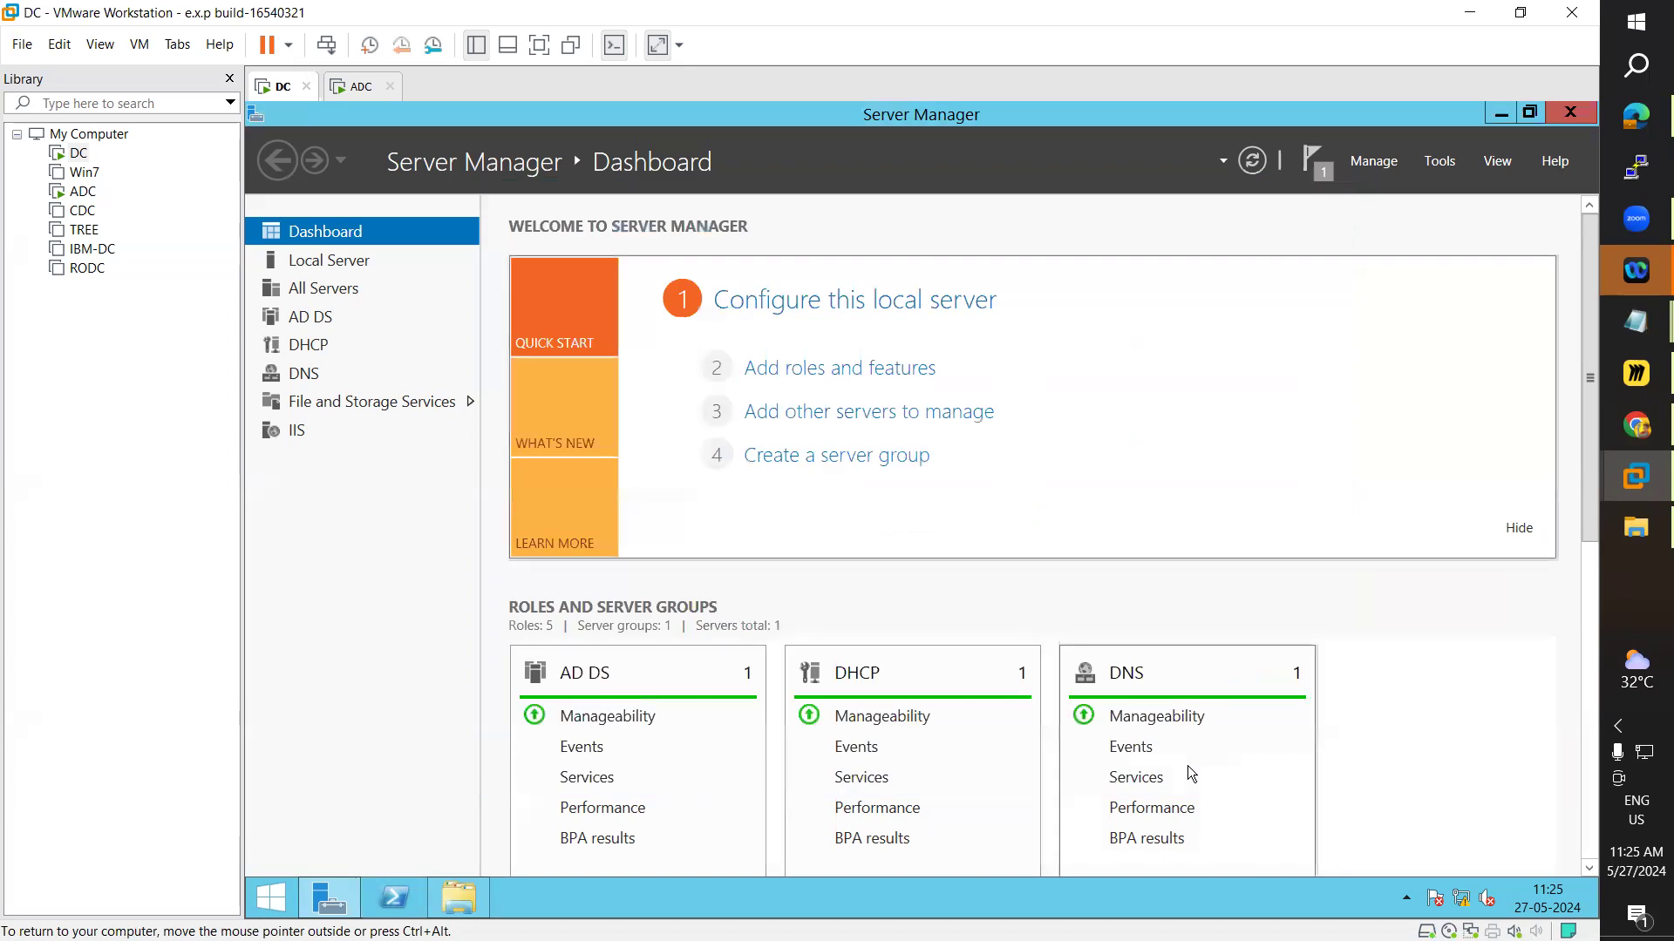
left_click(1433, 162)
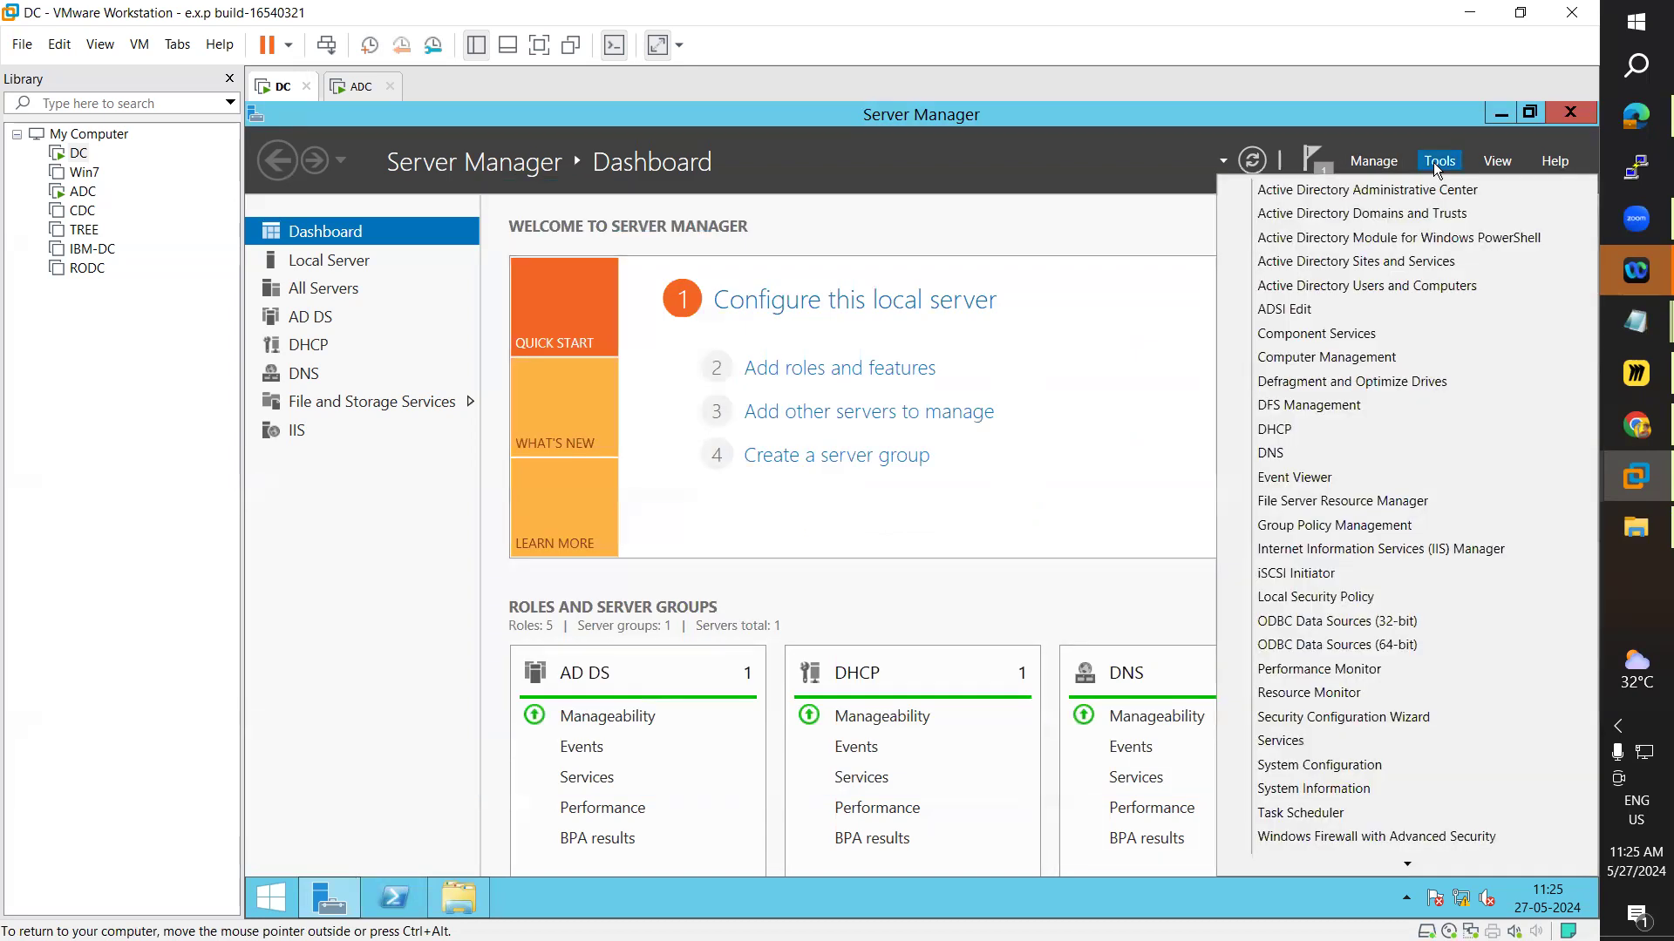
left_click(1305, 551)
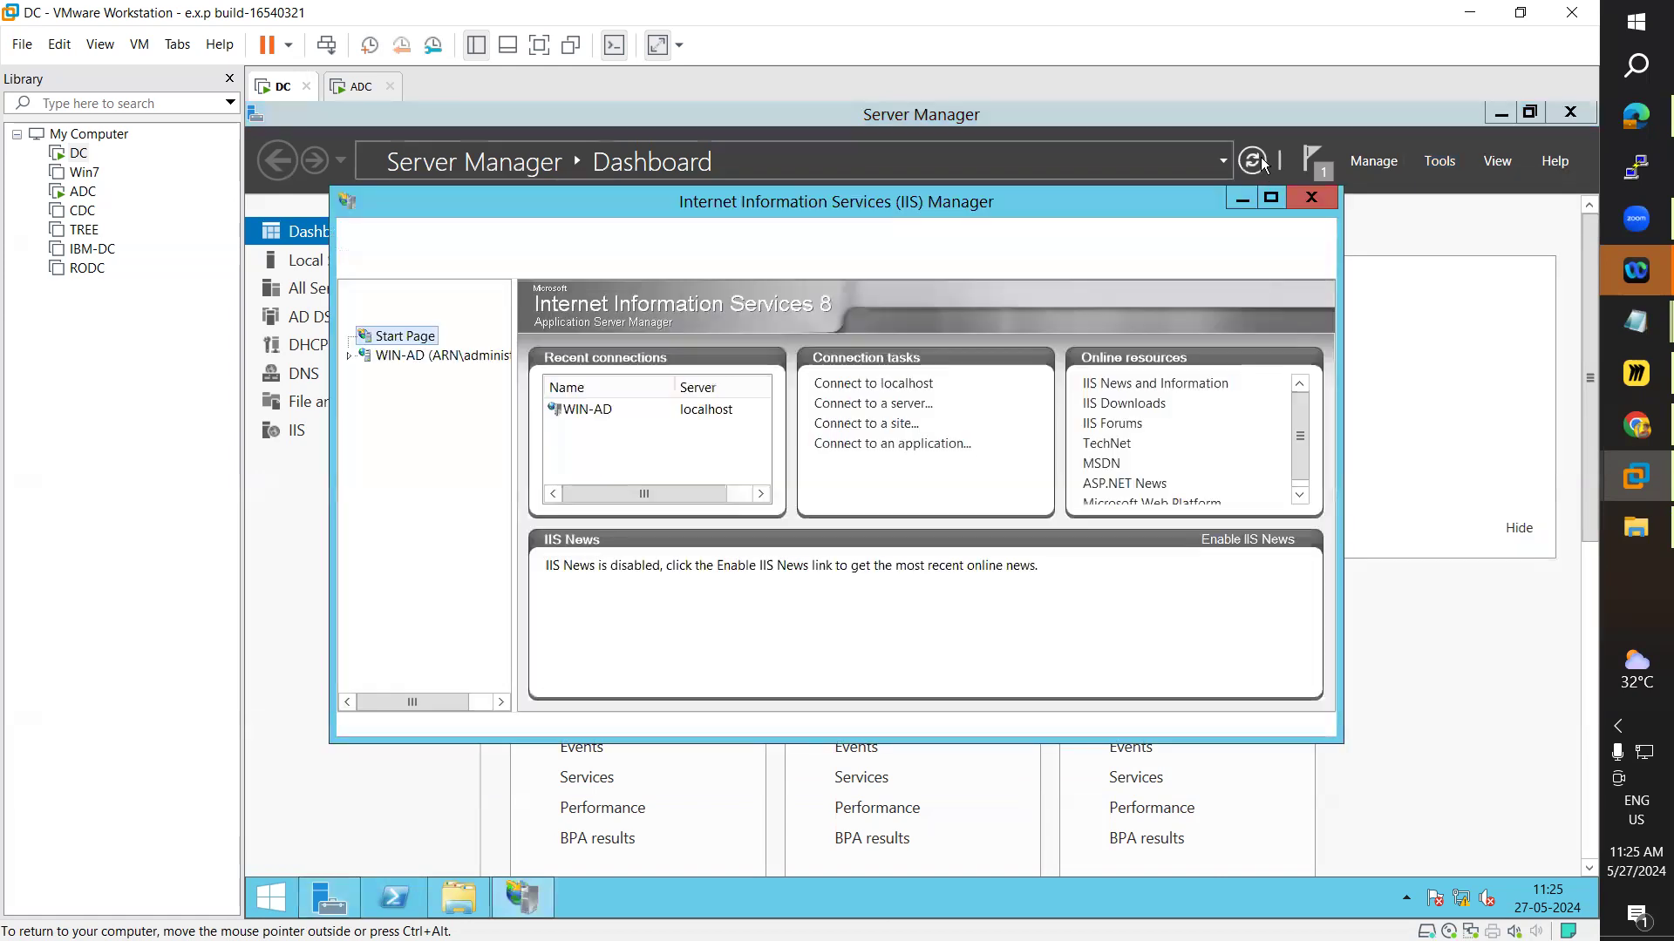
left_click(1273, 199)
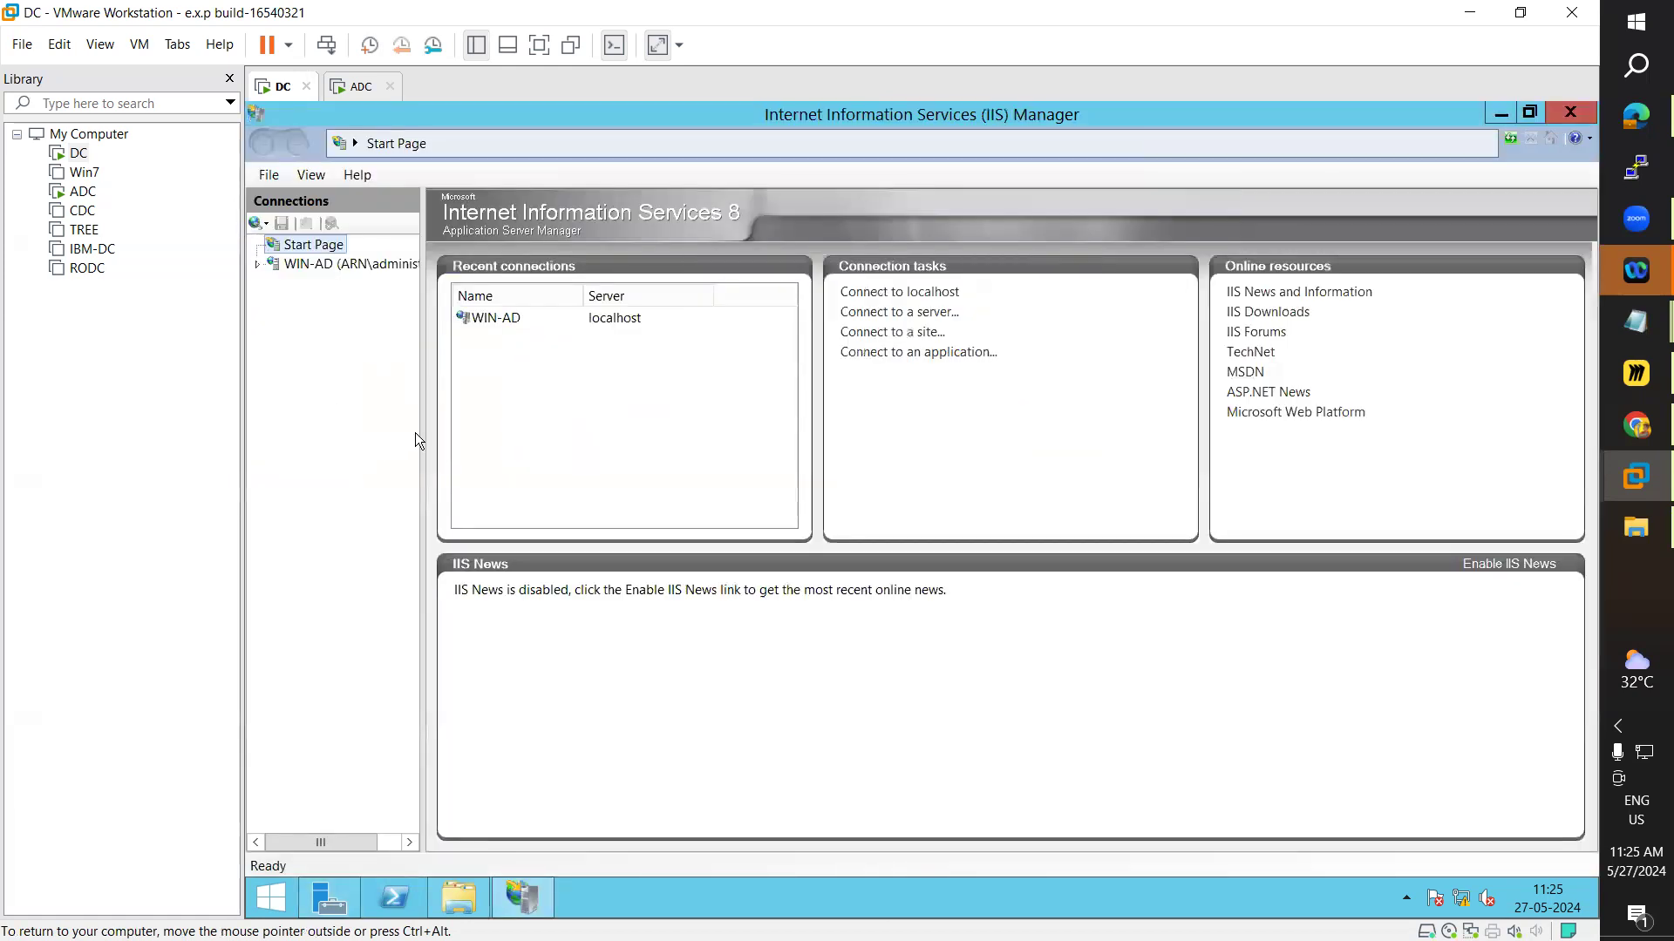
left_click_drag(422, 433, 488, 433)
- Expand the WIN-AD server and its Sites node, accepting the Web Platform prompt with its message set not to show again
left_click(258, 264)
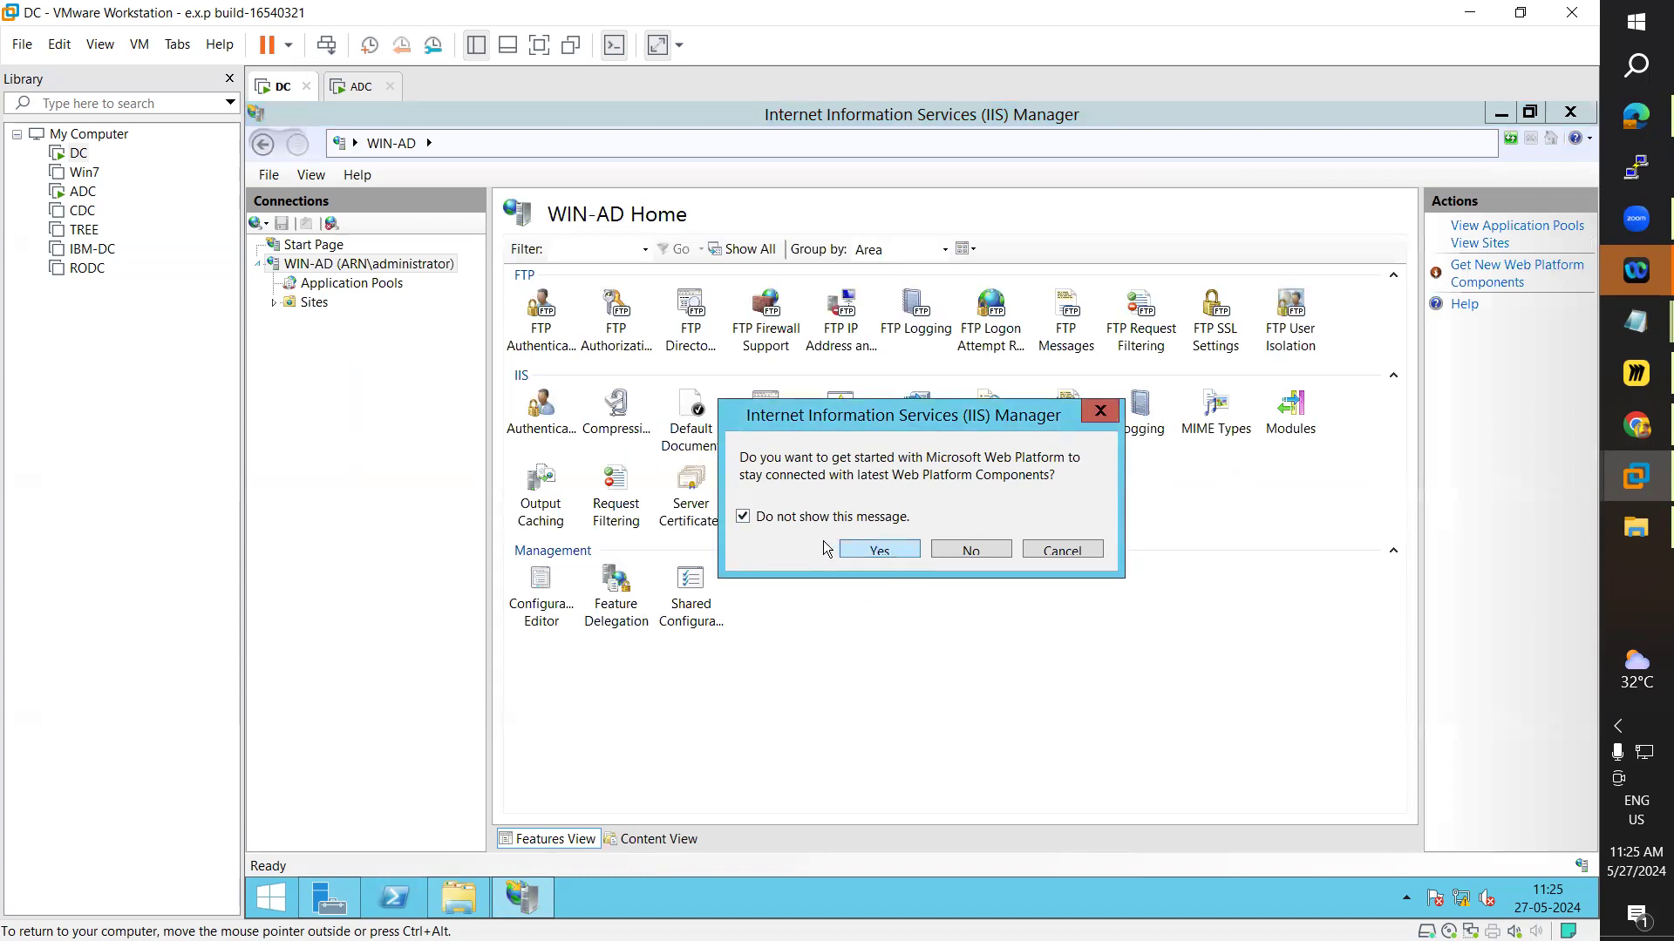
left_click(882, 549)
left_click(885, 558)
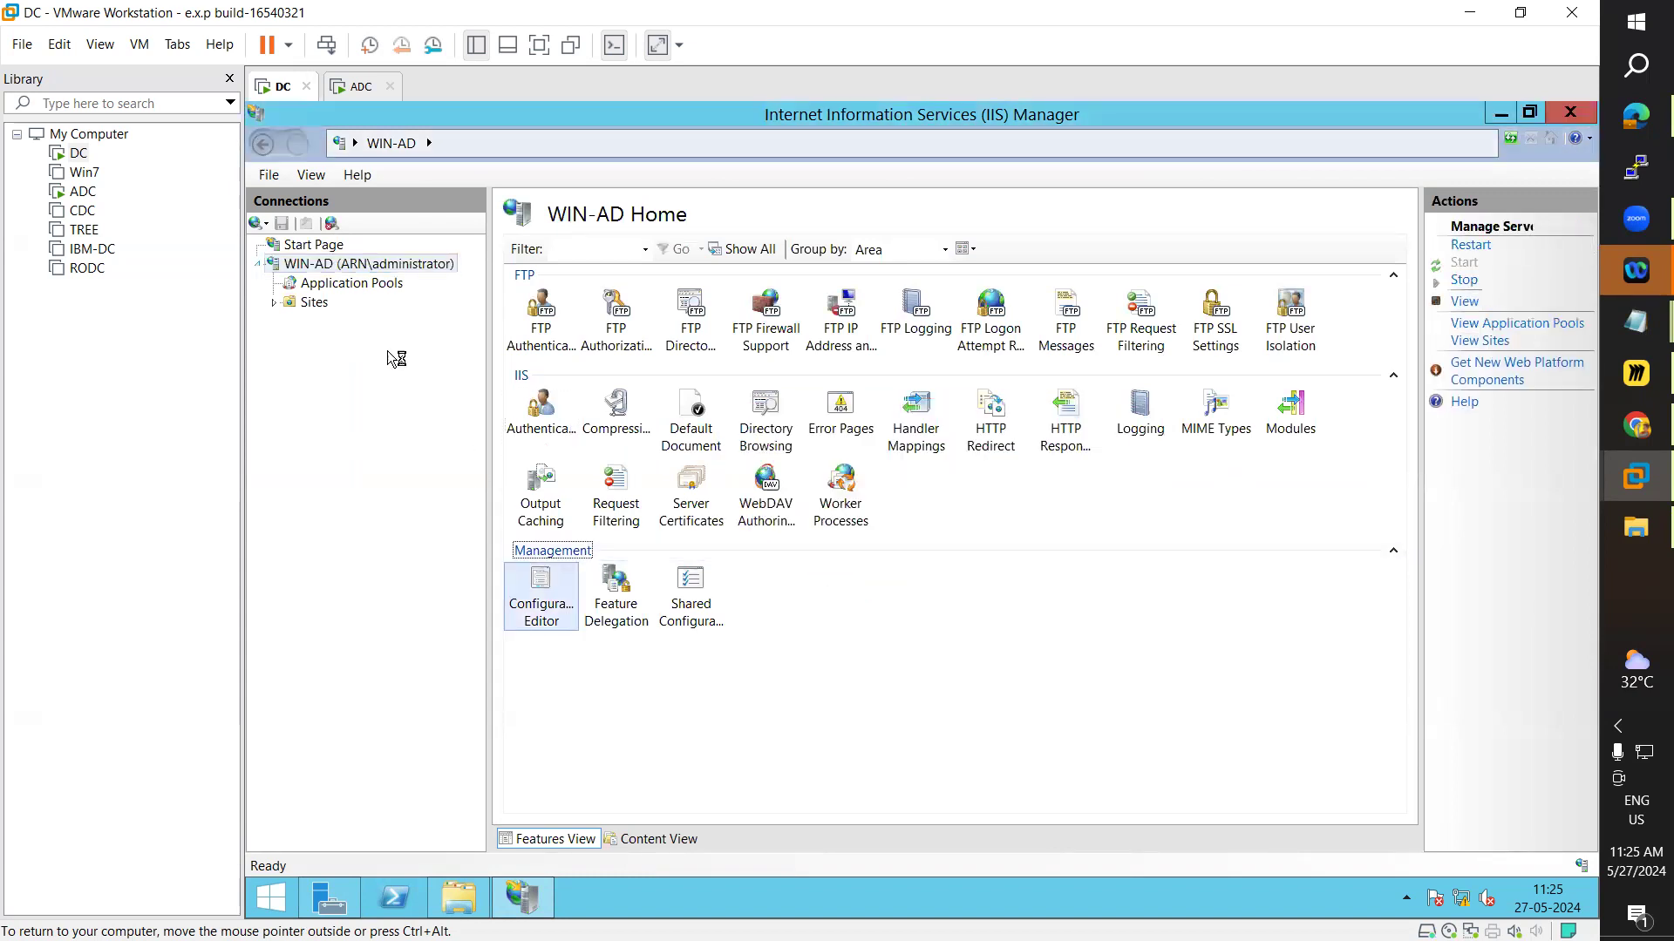
left_click(275, 302)
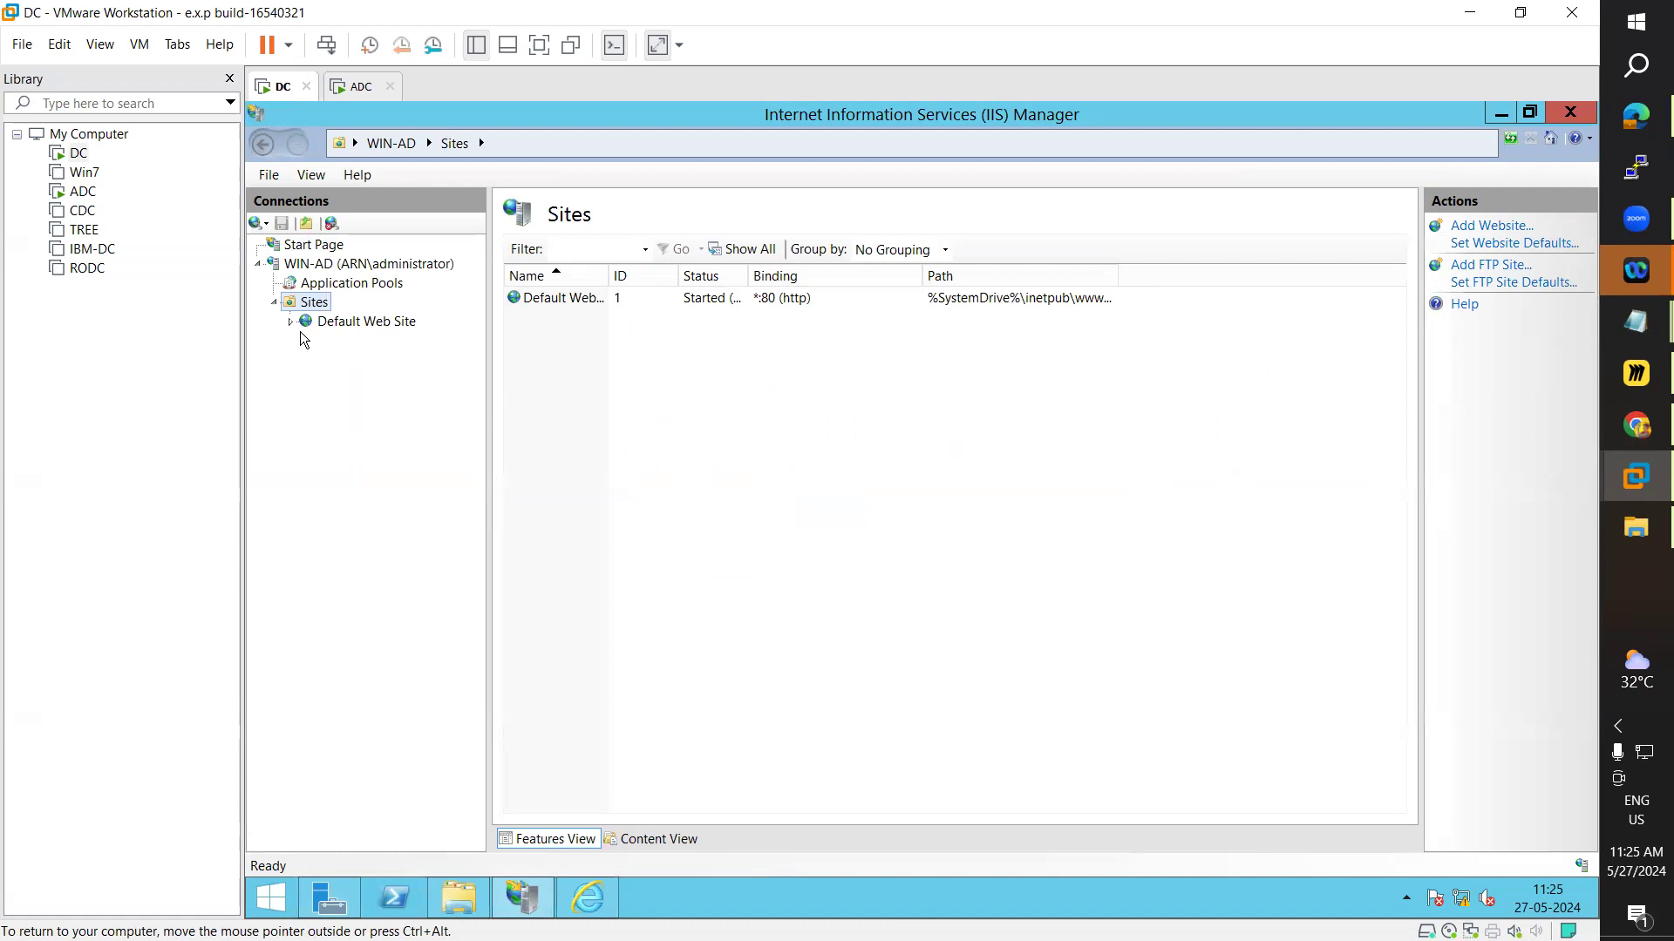
- Browse the Default Web Site to test its IIS welcome page, and close the browser
left_click(370, 323)
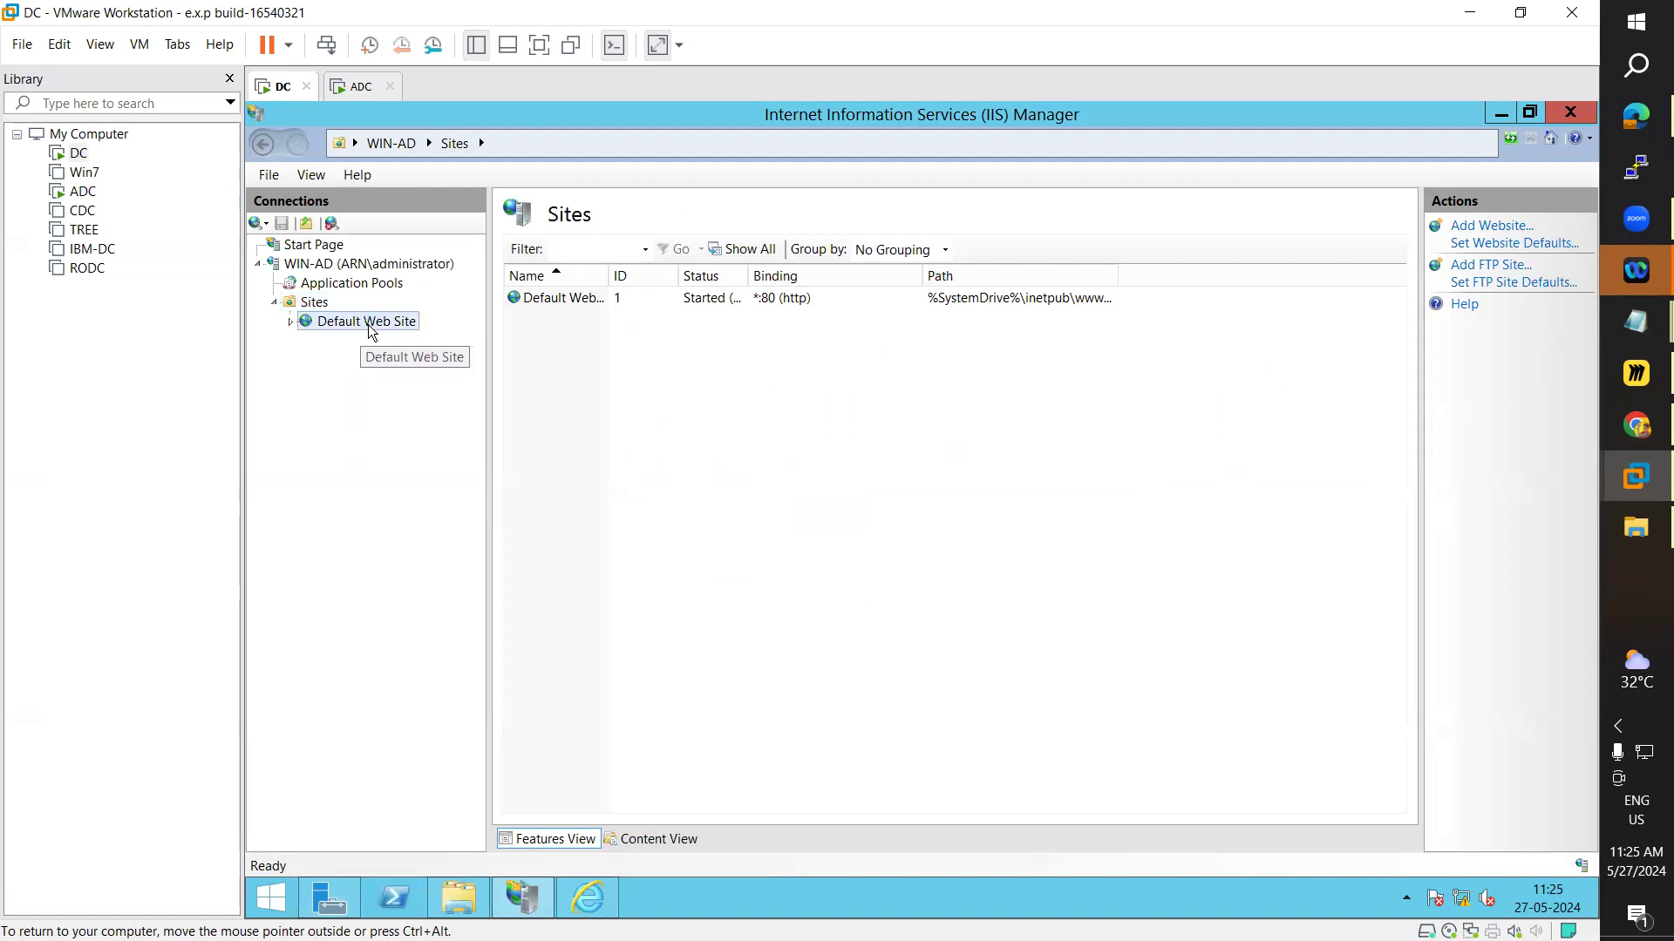
right_click(368, 324)
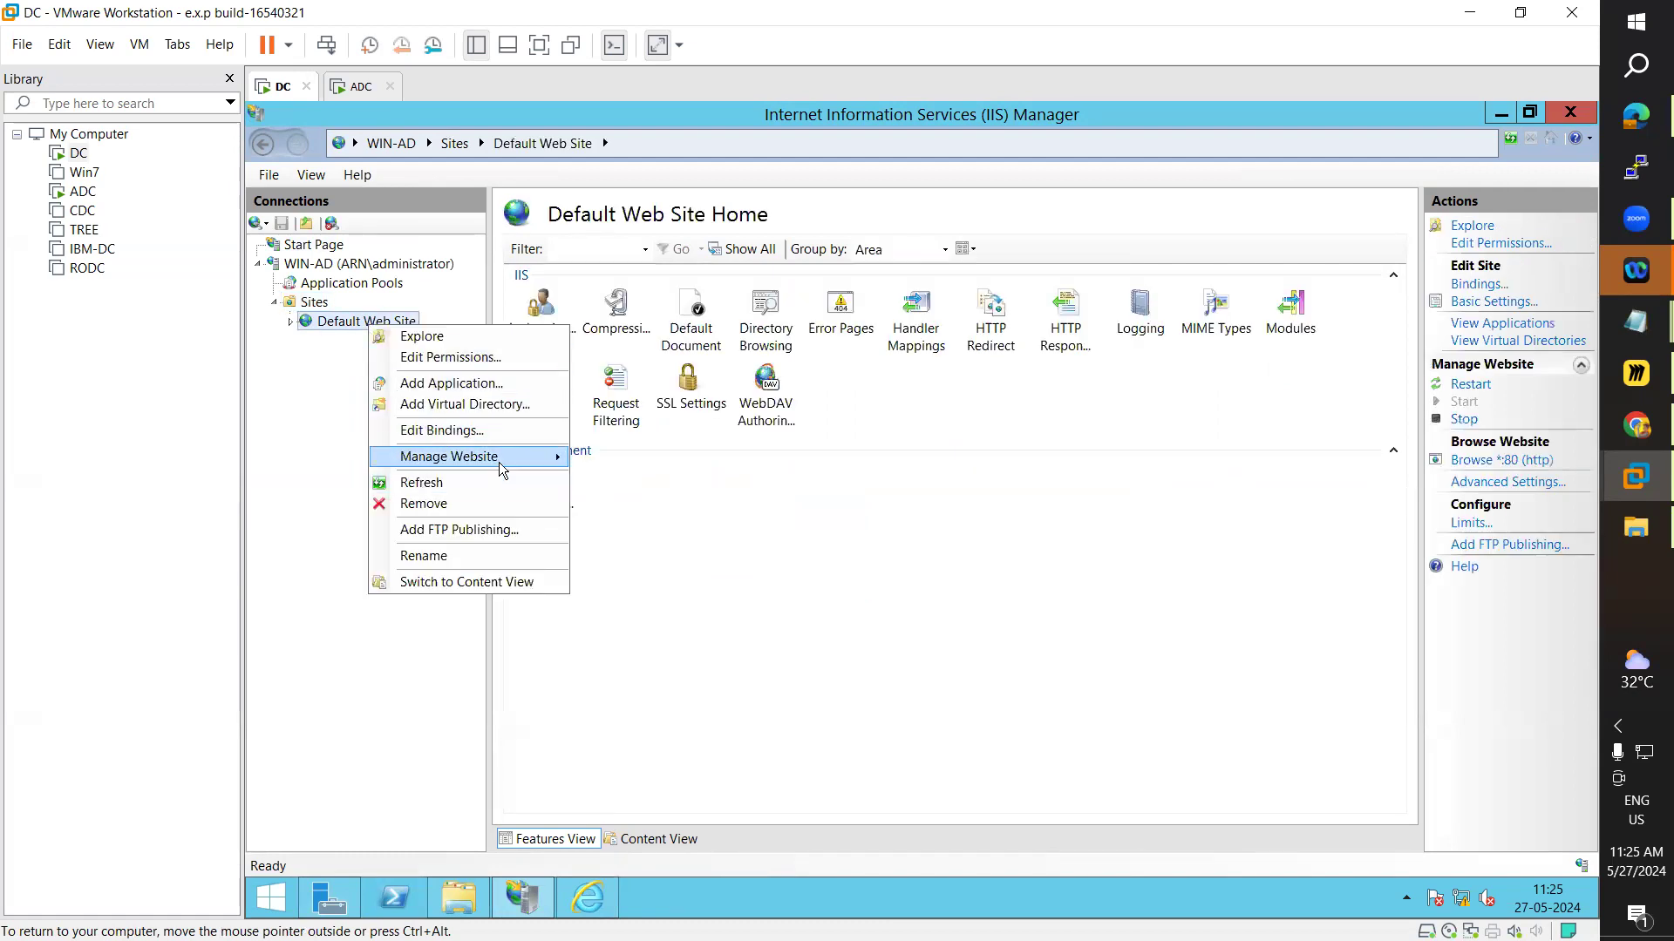
mouse_move(498, 462)
left_click(633, 527)
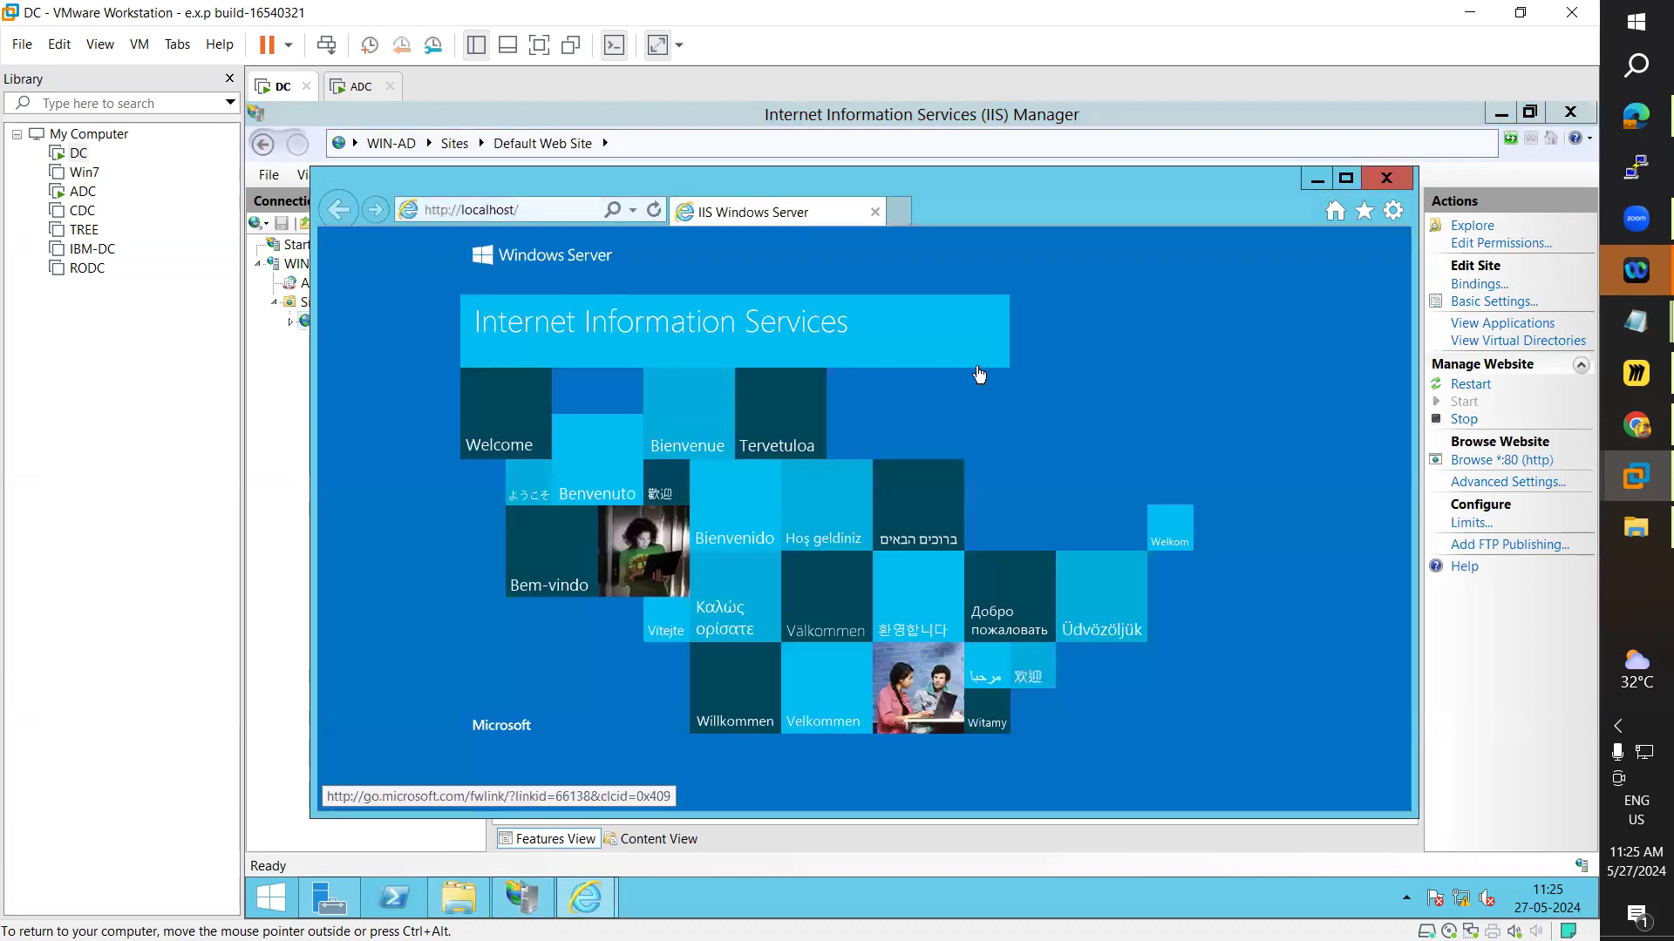
left_click(1383, 179)
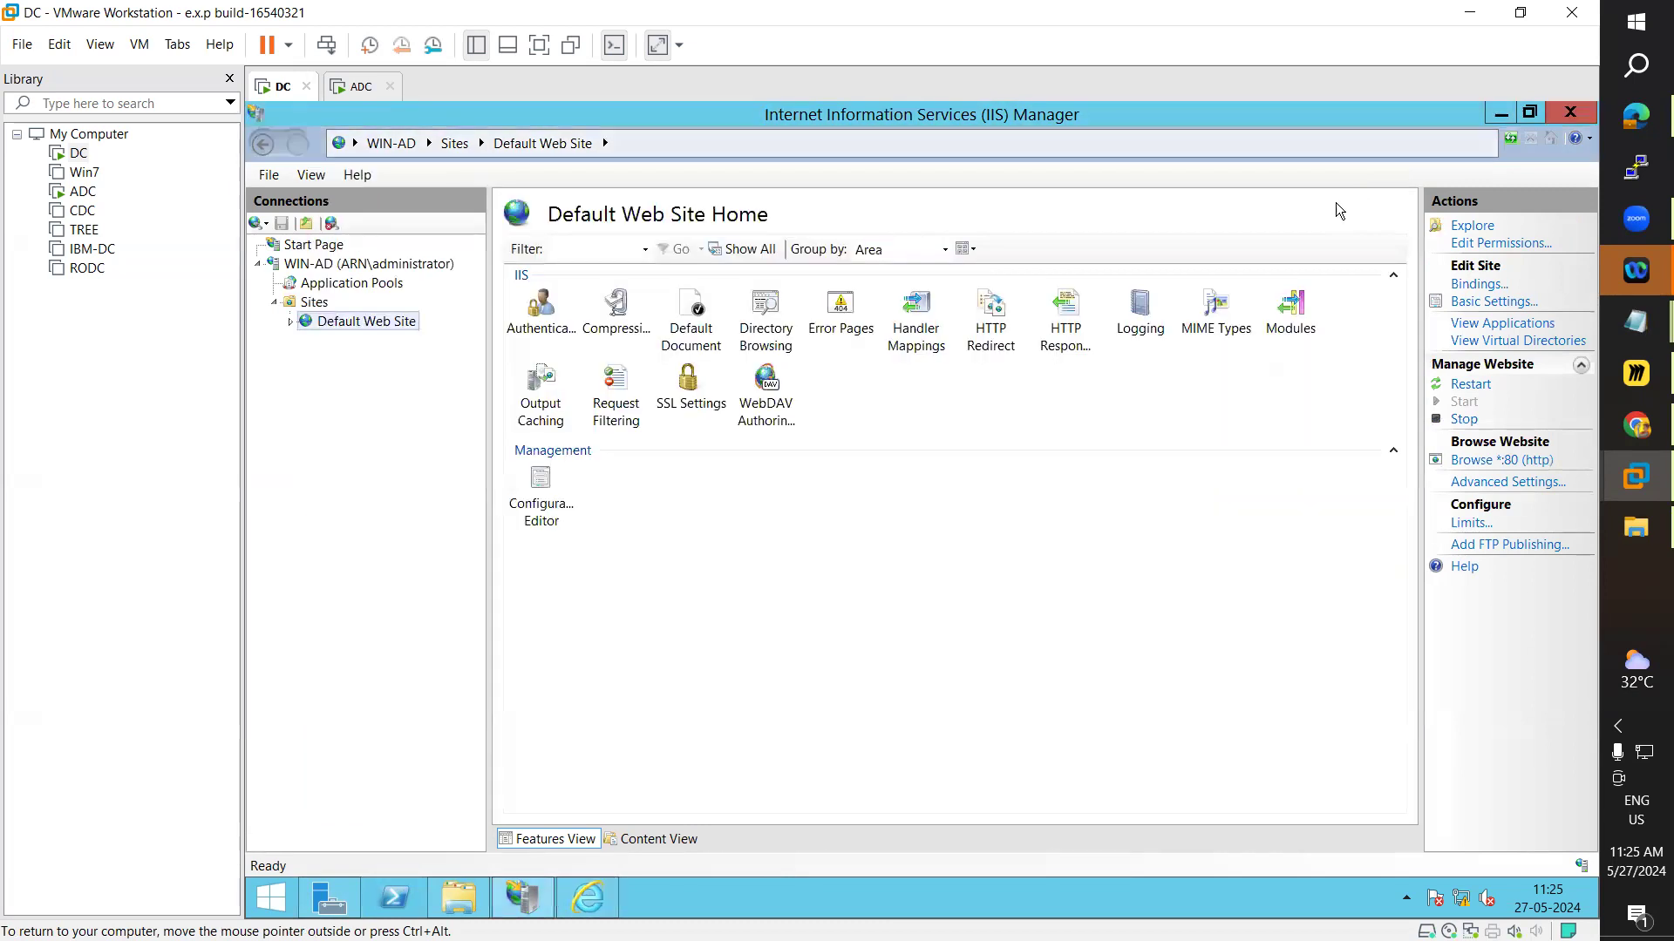
- Start adding a new website under Sites with the site name Yahoo.com
right_click(311, 307)
left_click(359, 317)
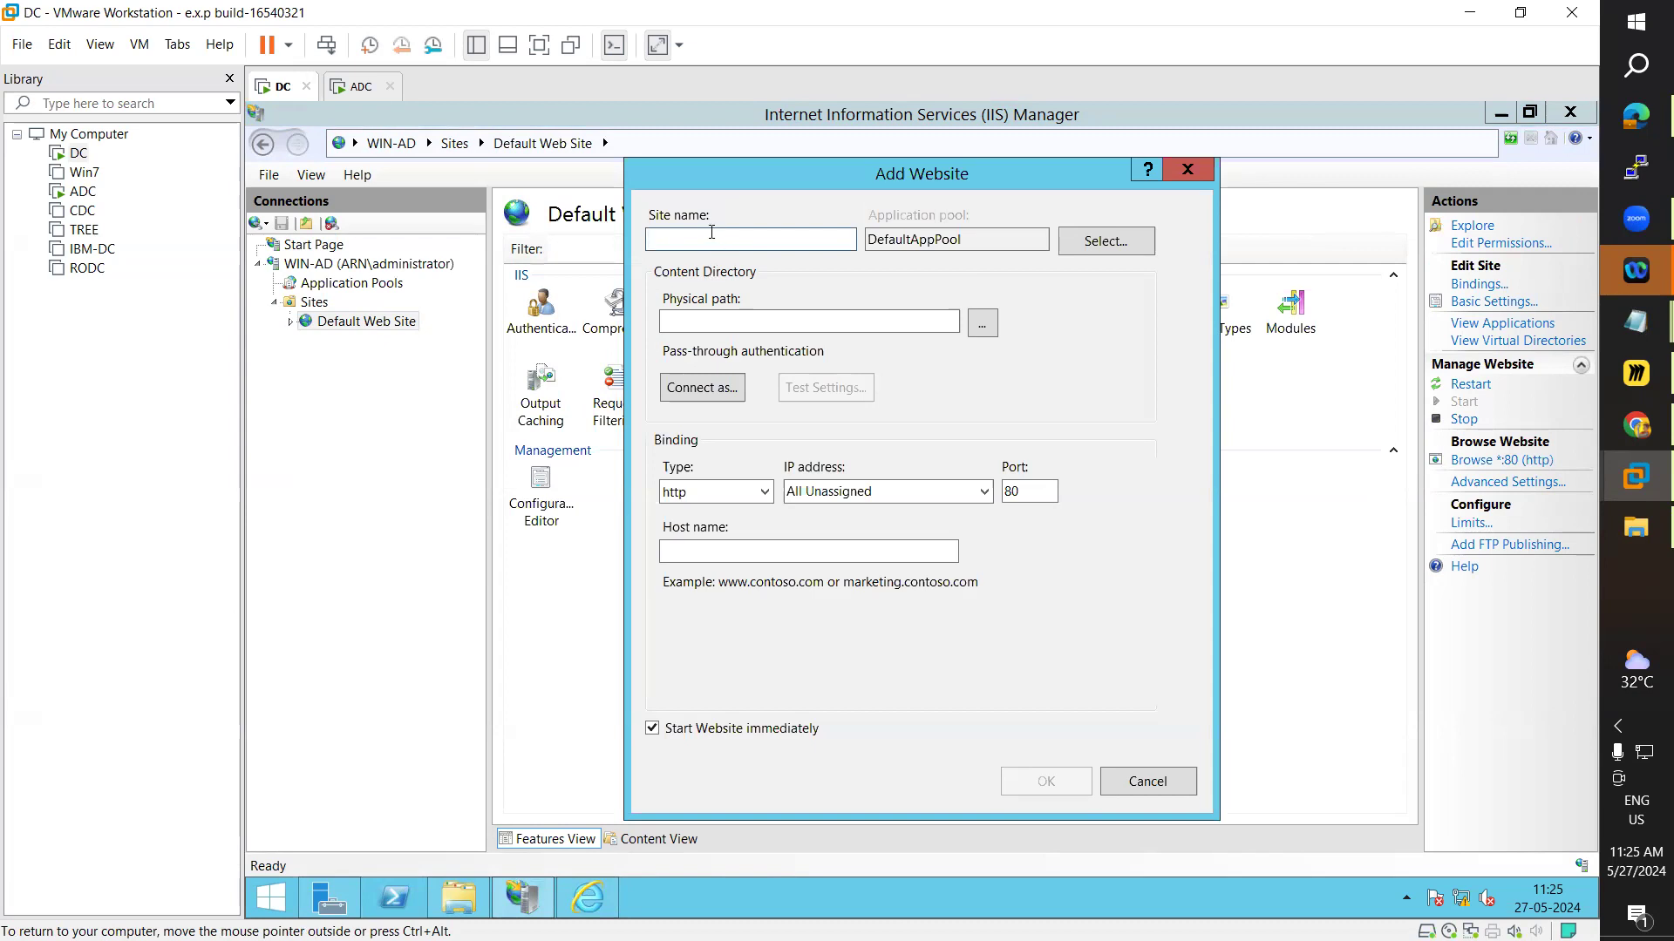
type("Yahoo.com")
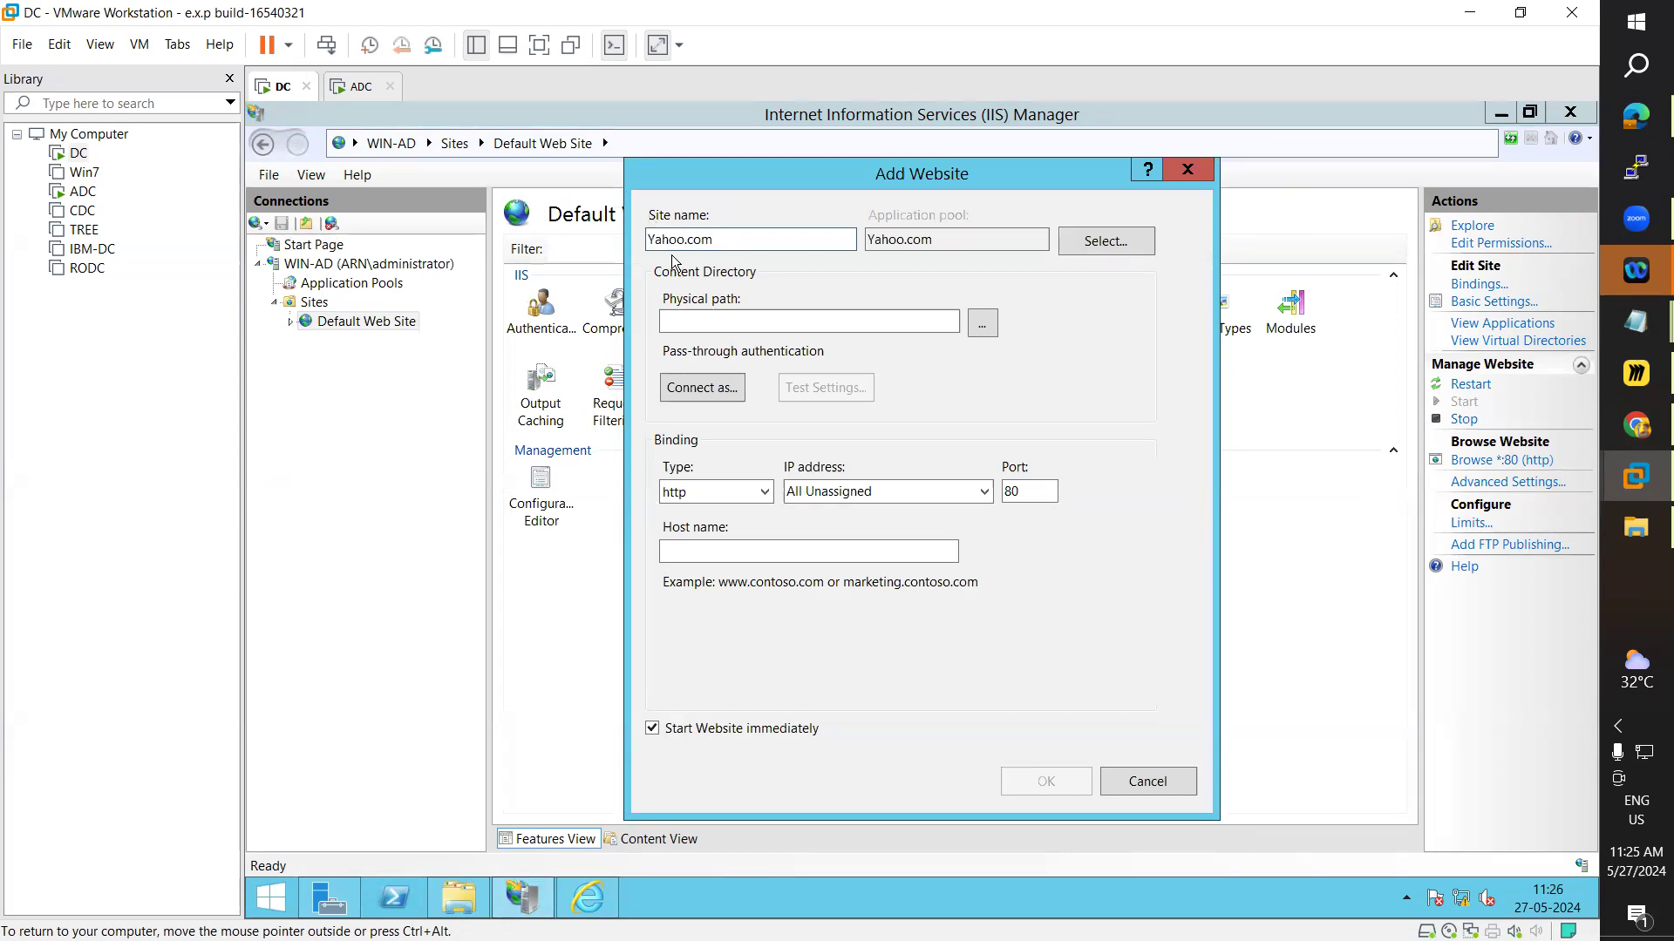
- Check the forward lookup zones in DNS Manager for the site's domain, and return to the Add Website dialog
left_click(327, 895)
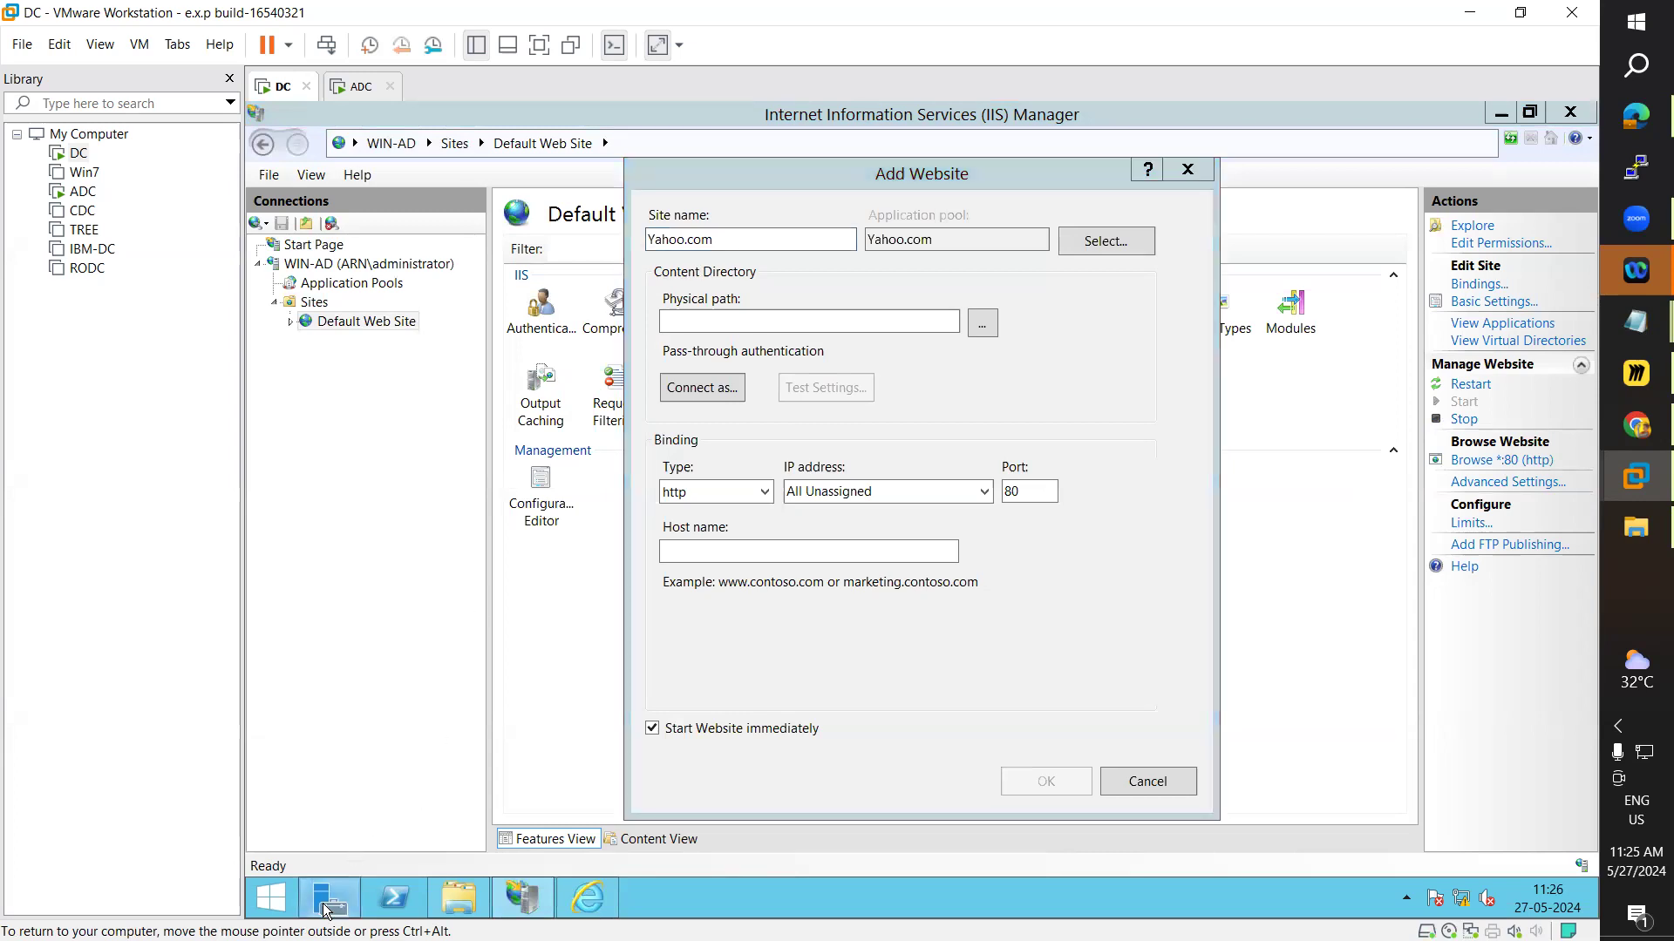
left_click(1436, 164)
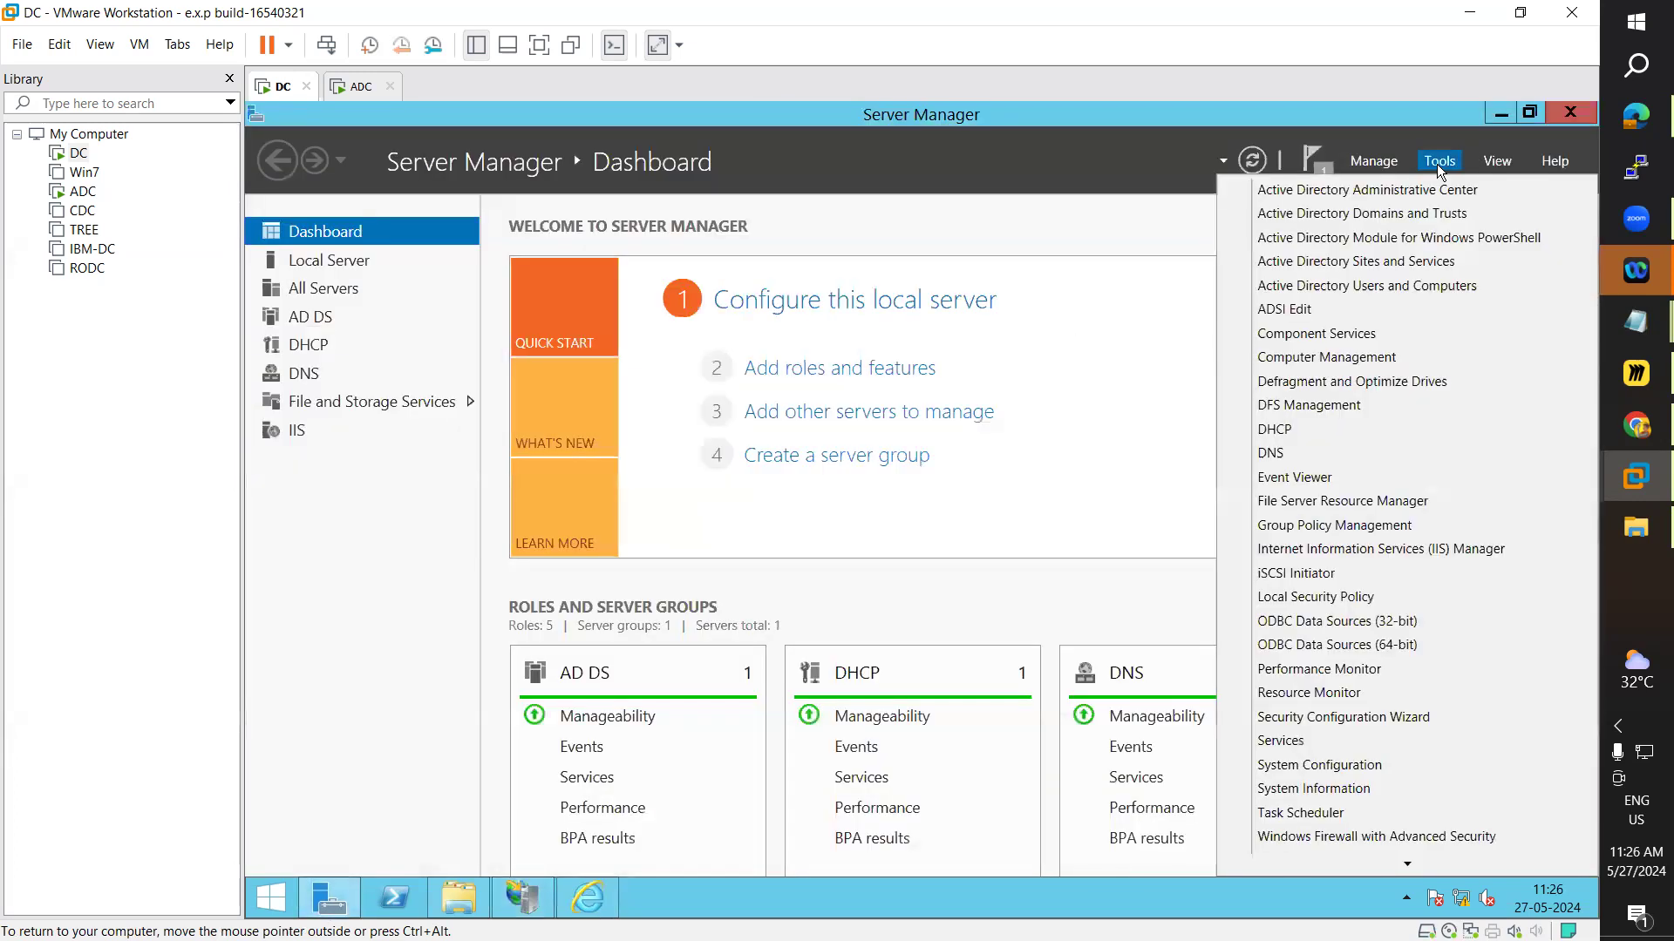
left_click(1308, 459)
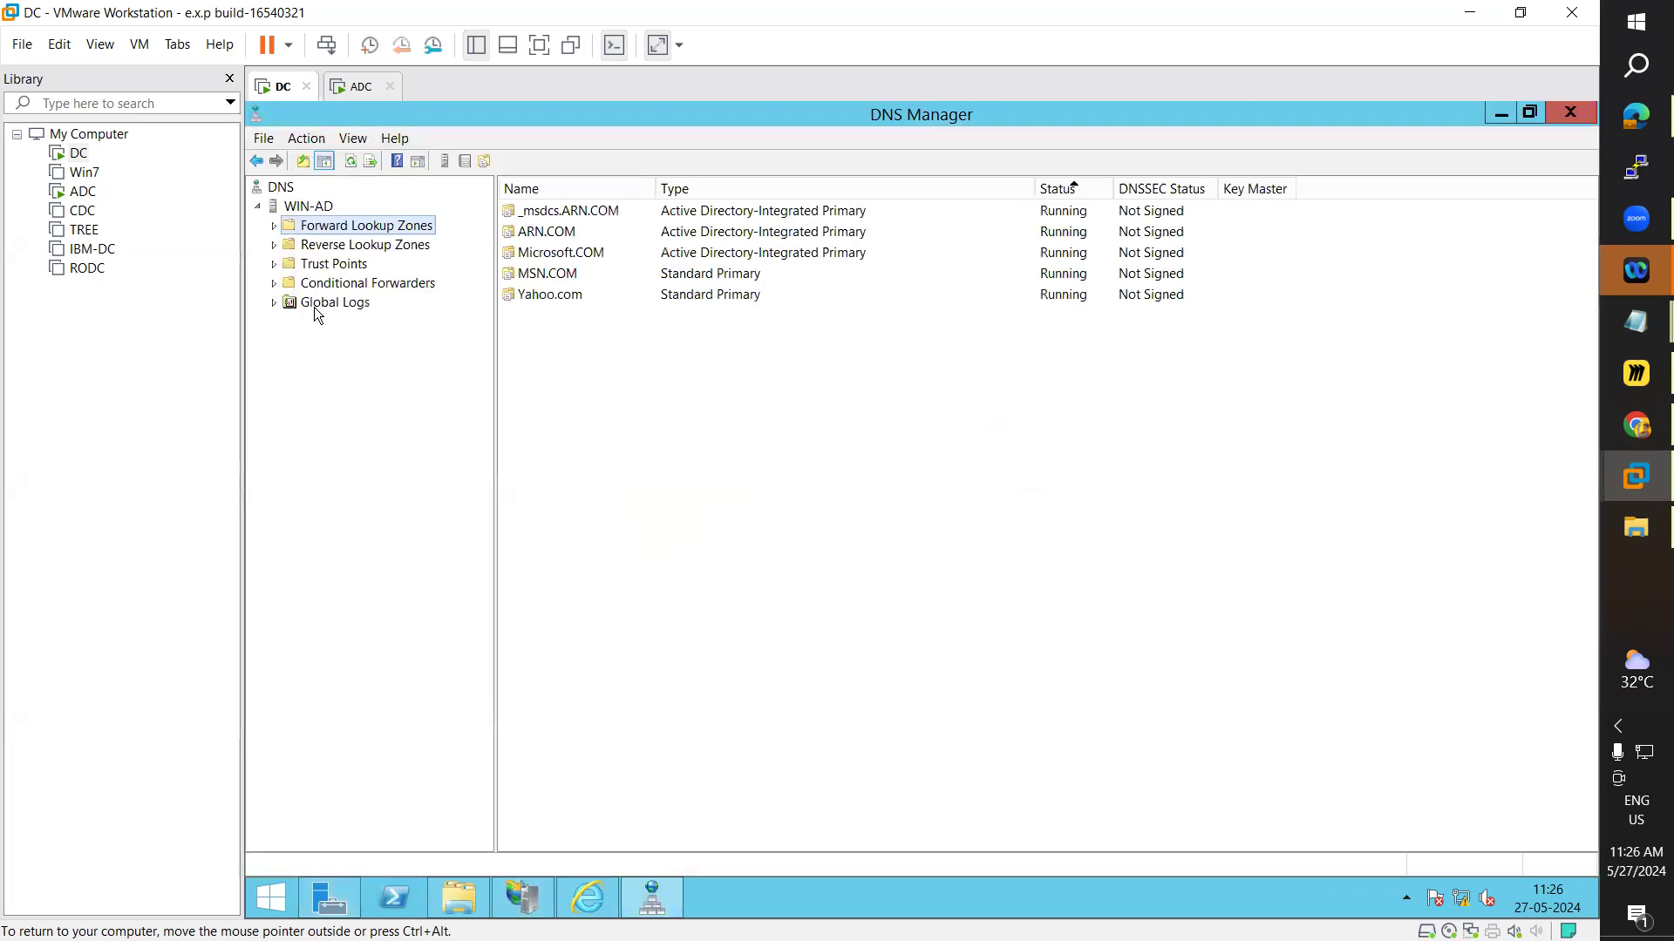
left_click(274, 225)
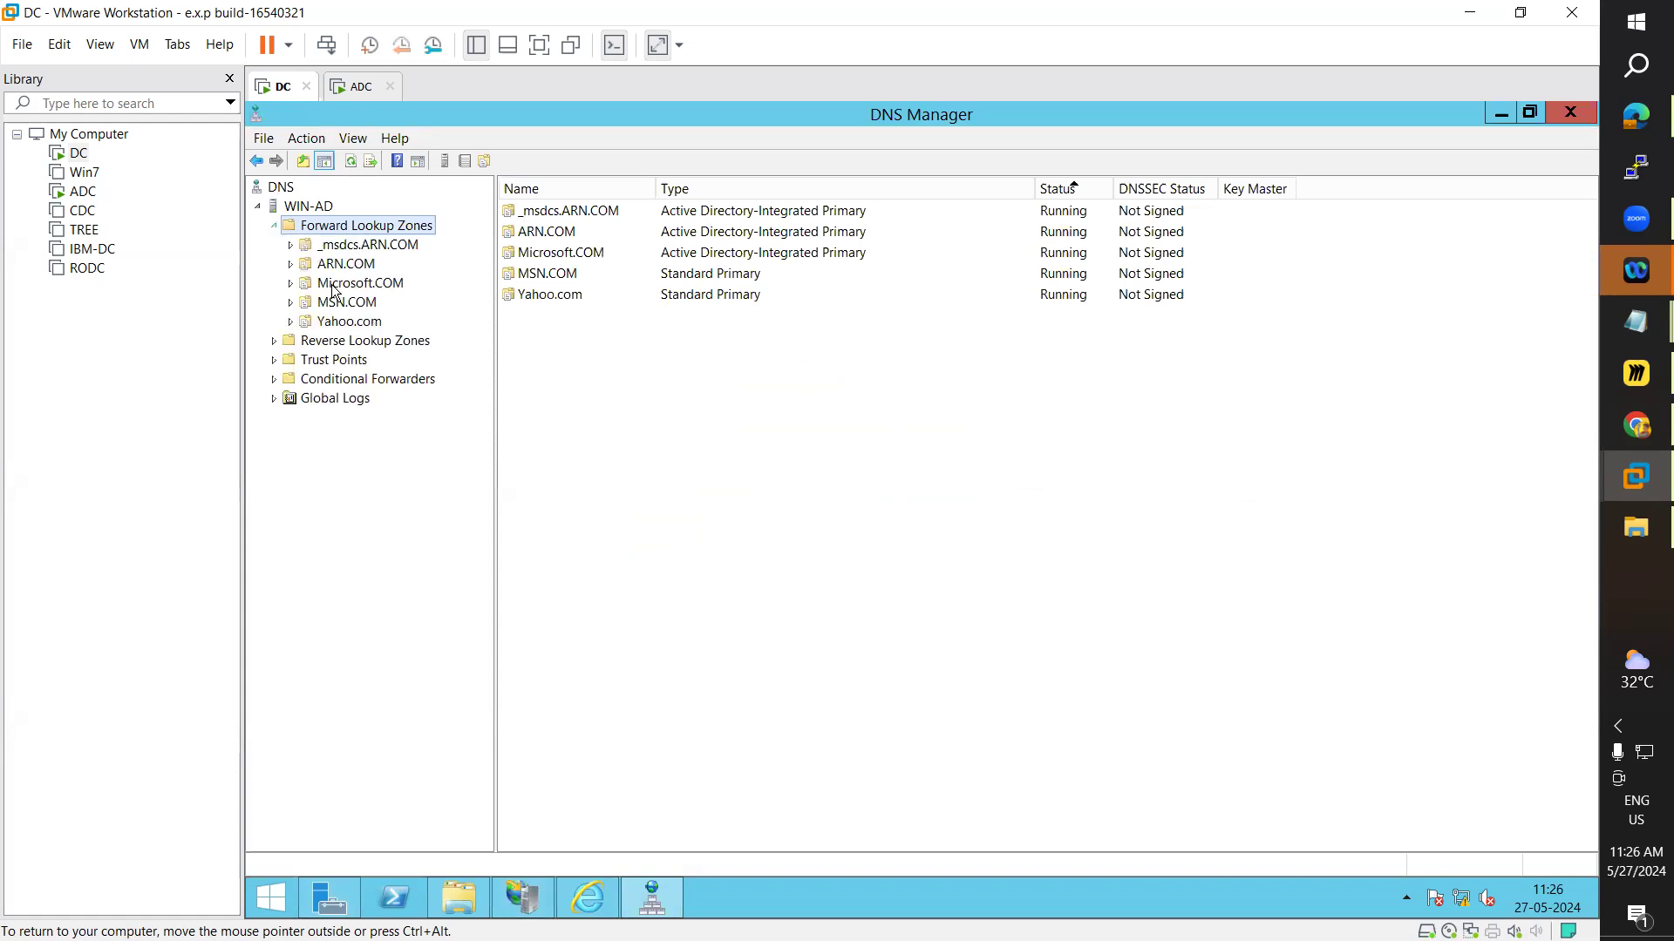
left_click(652, 909)
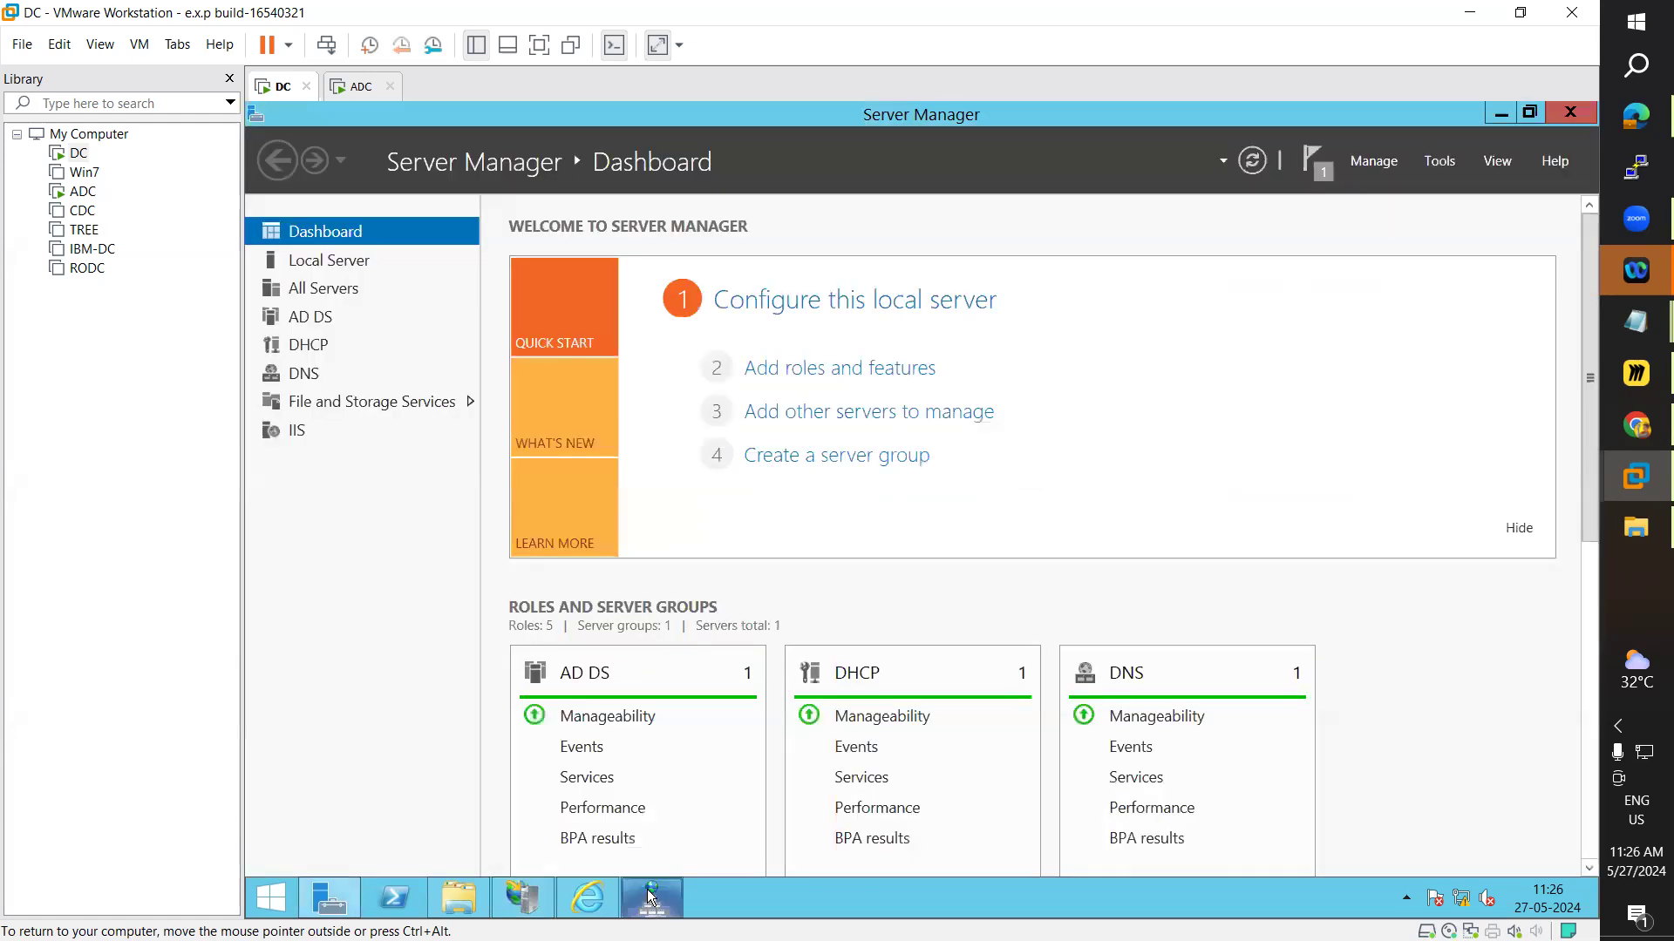
left_click(521, 909)
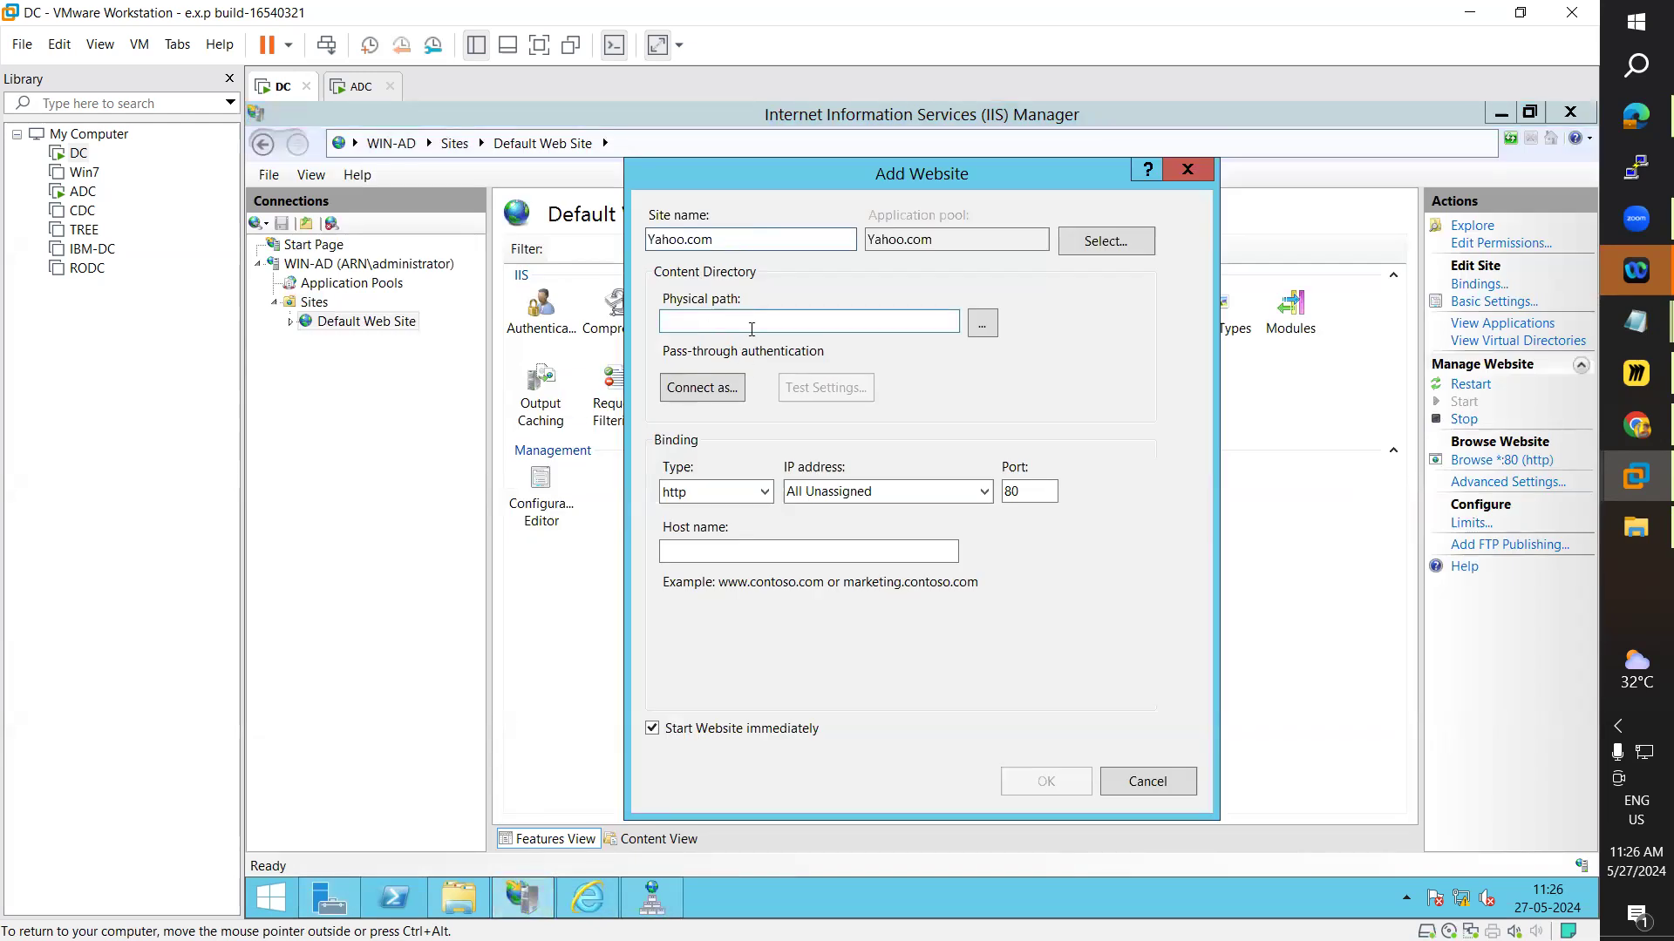
- Look inside the starkids folder on Local Disk (D:), return to the drive, and copy the starkids folder
left_click(901, 324)
left_click(475, 909)
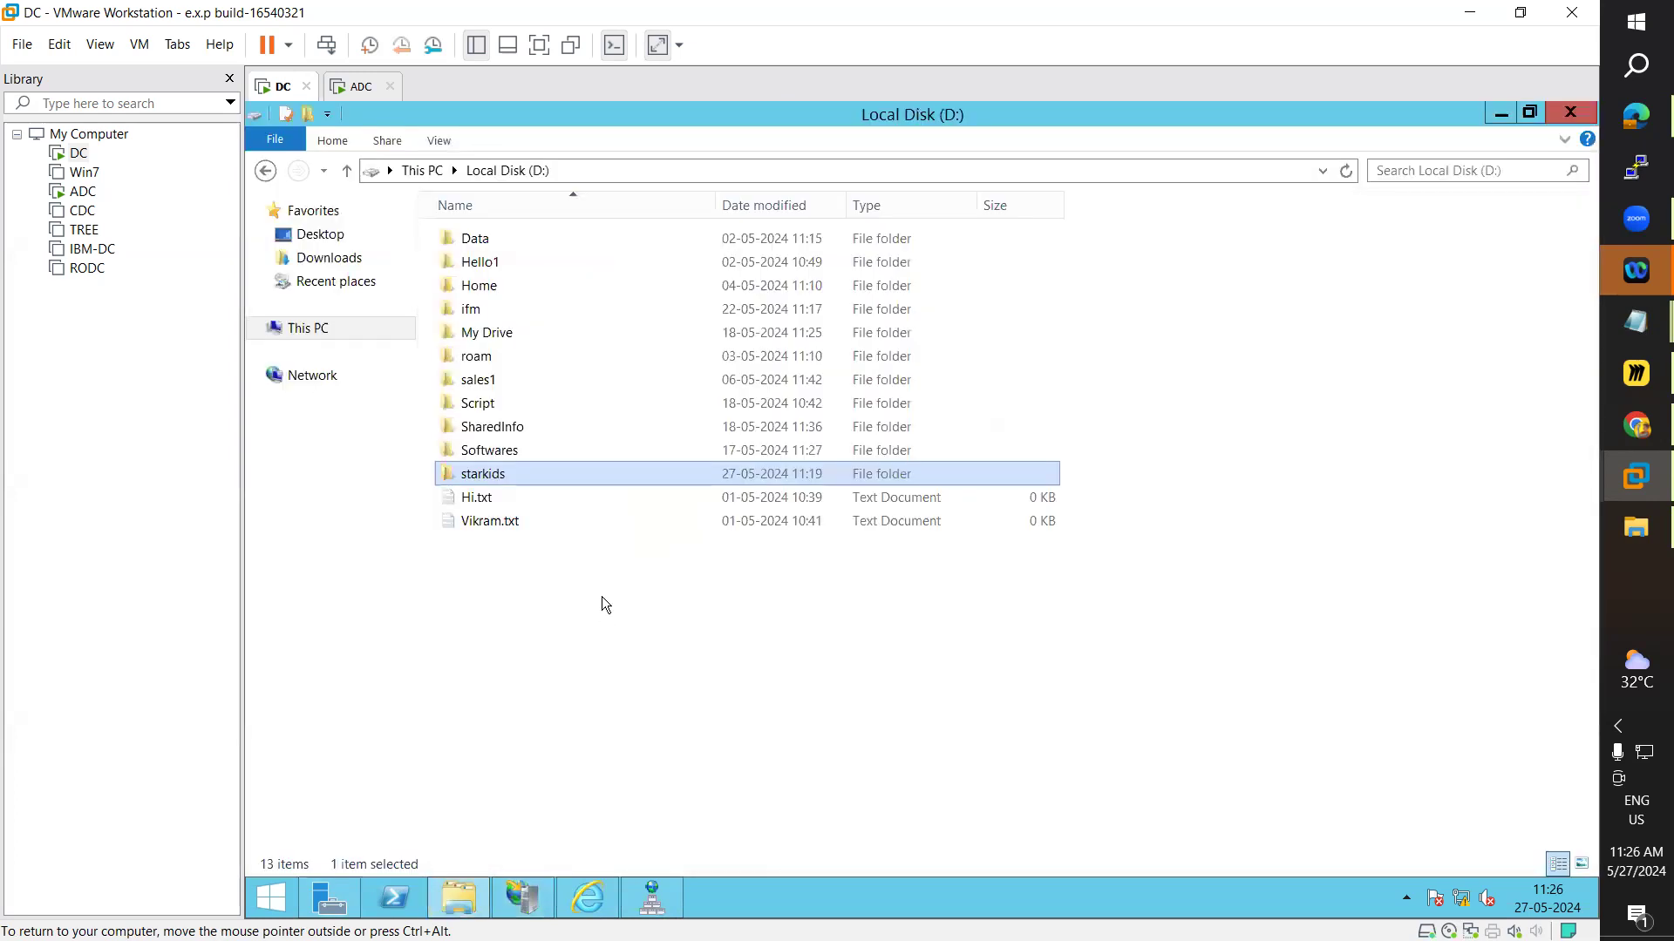
double_click(485, 475)
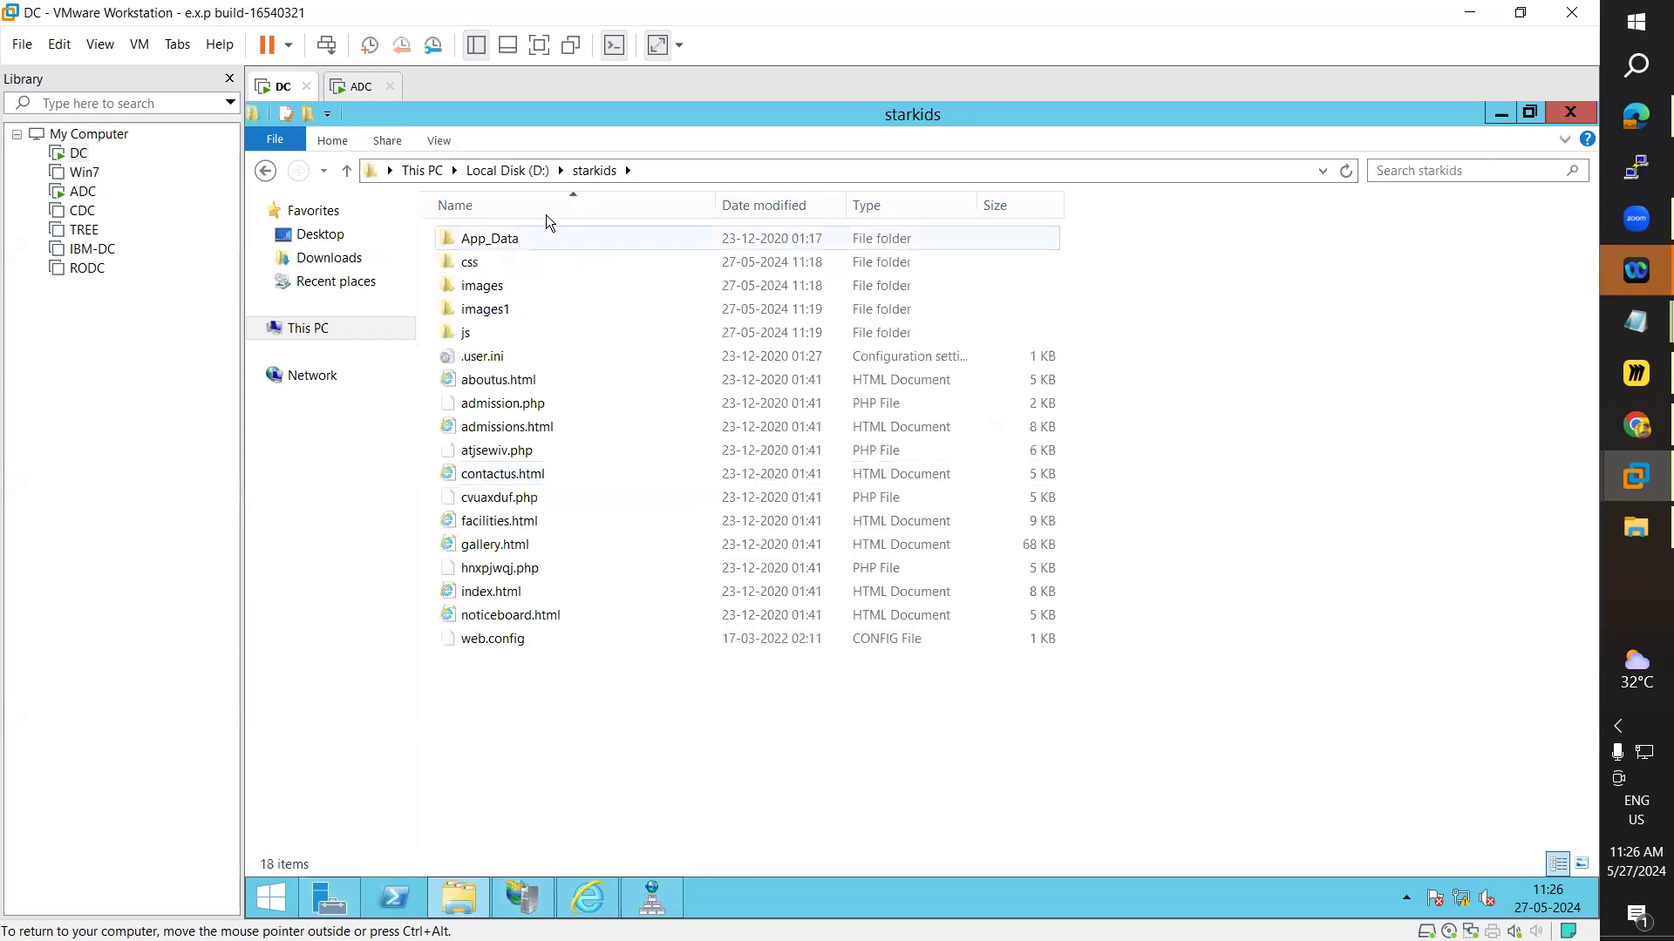
left_click(508, 170)
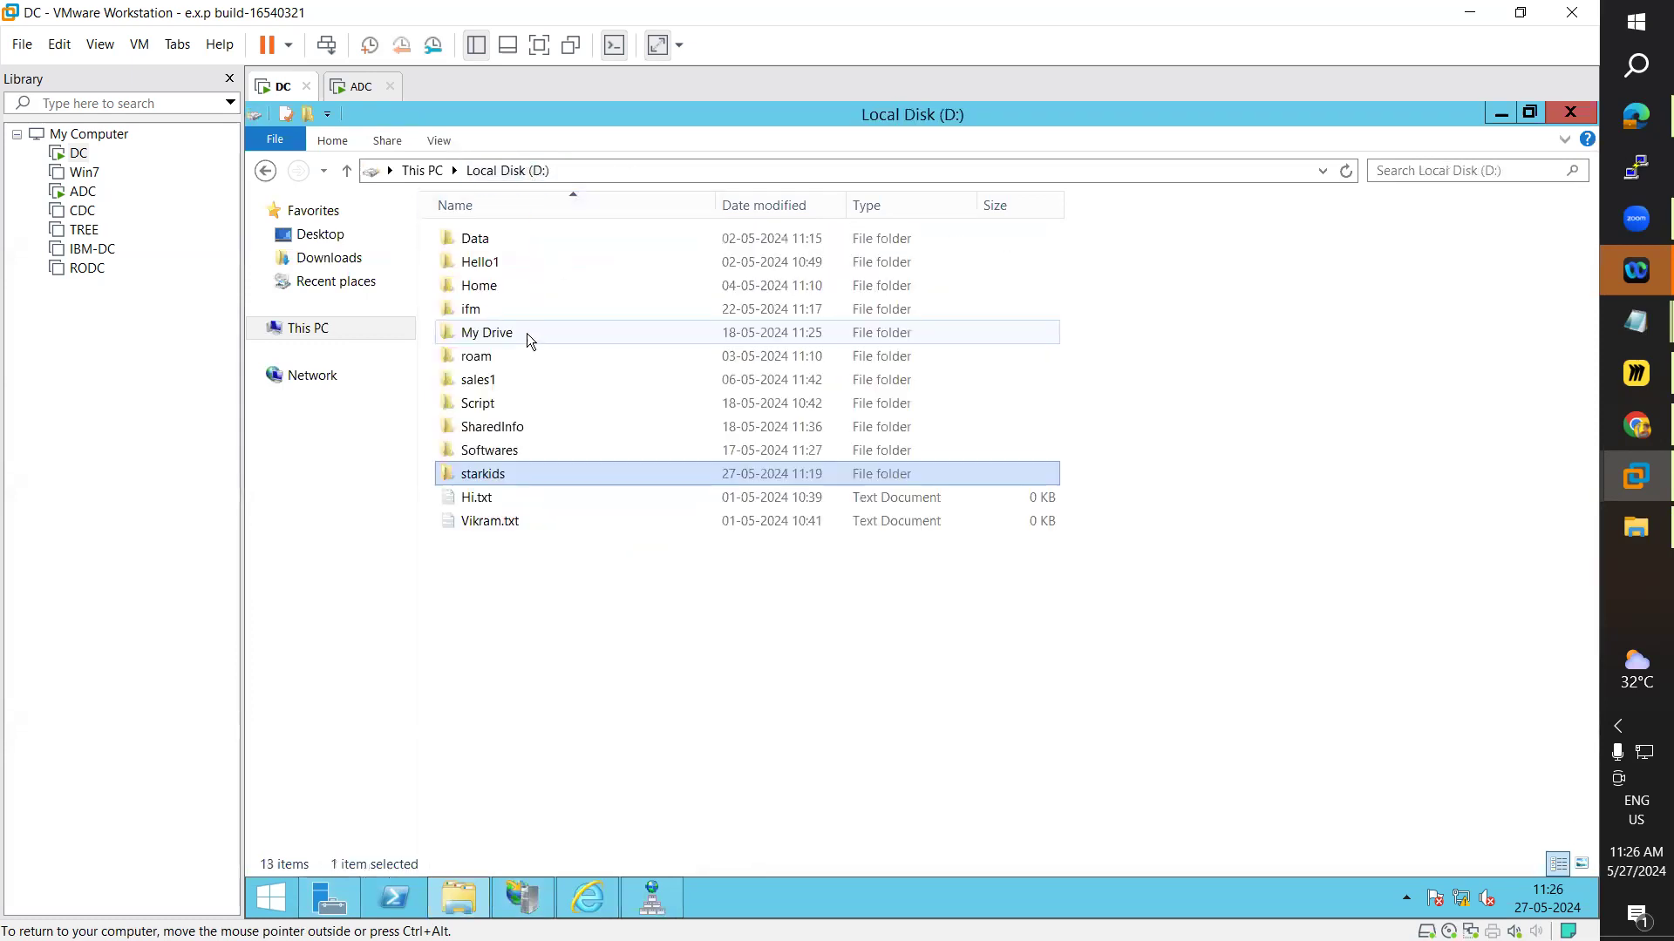
right_click(487, 475)
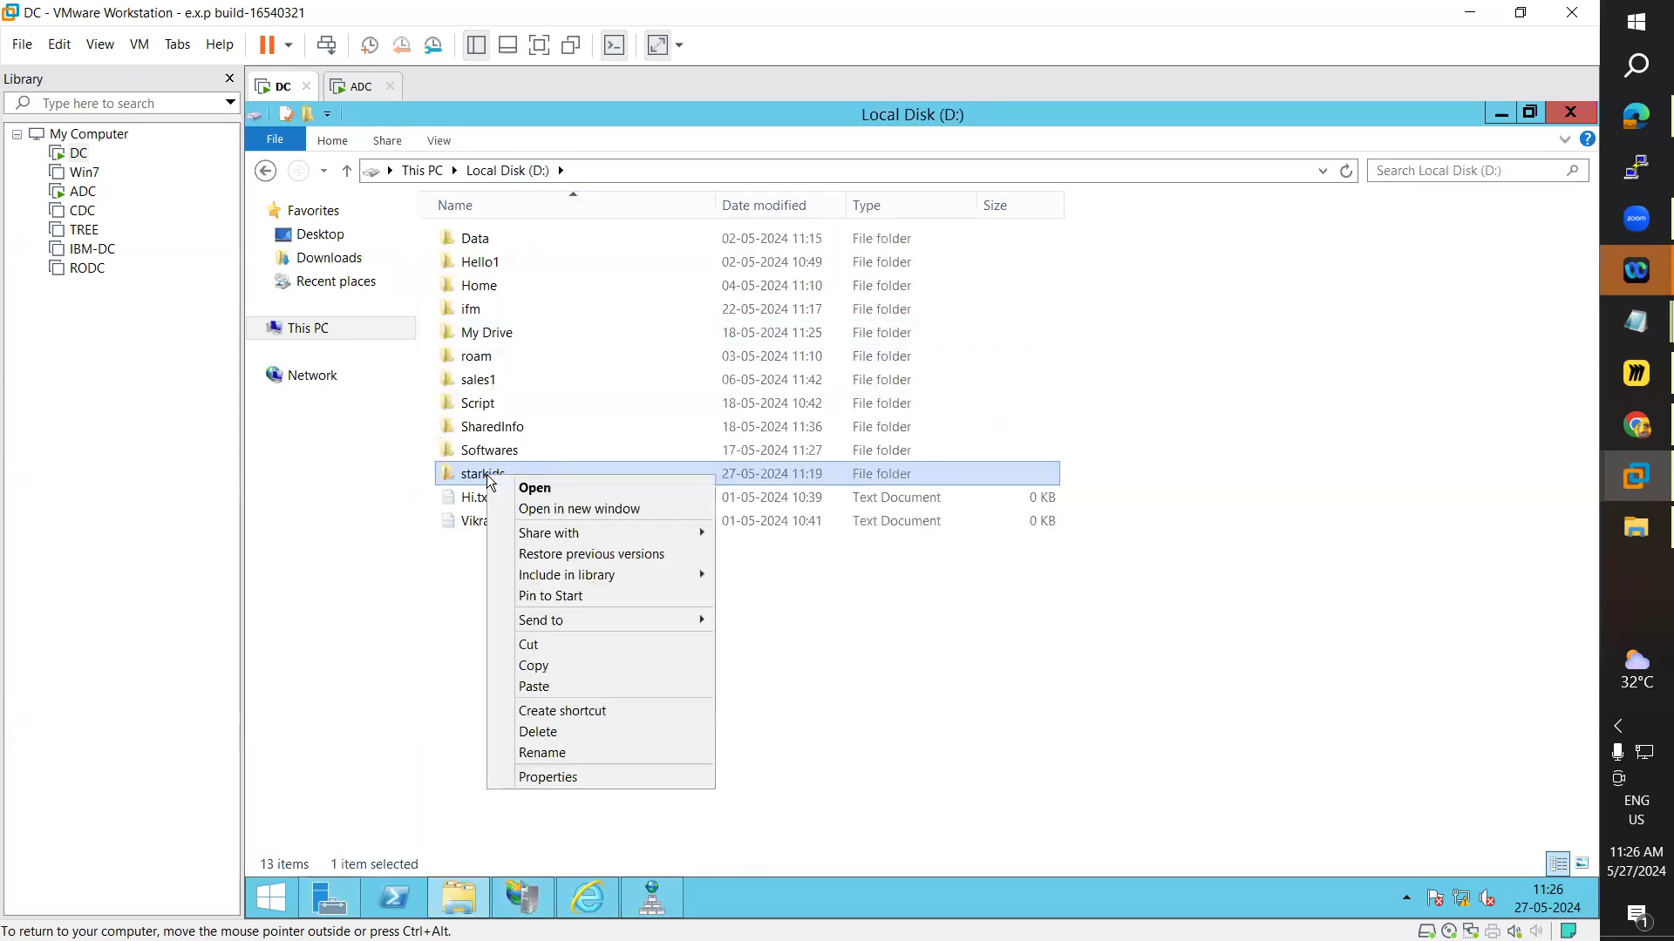
left_click(534, 667)
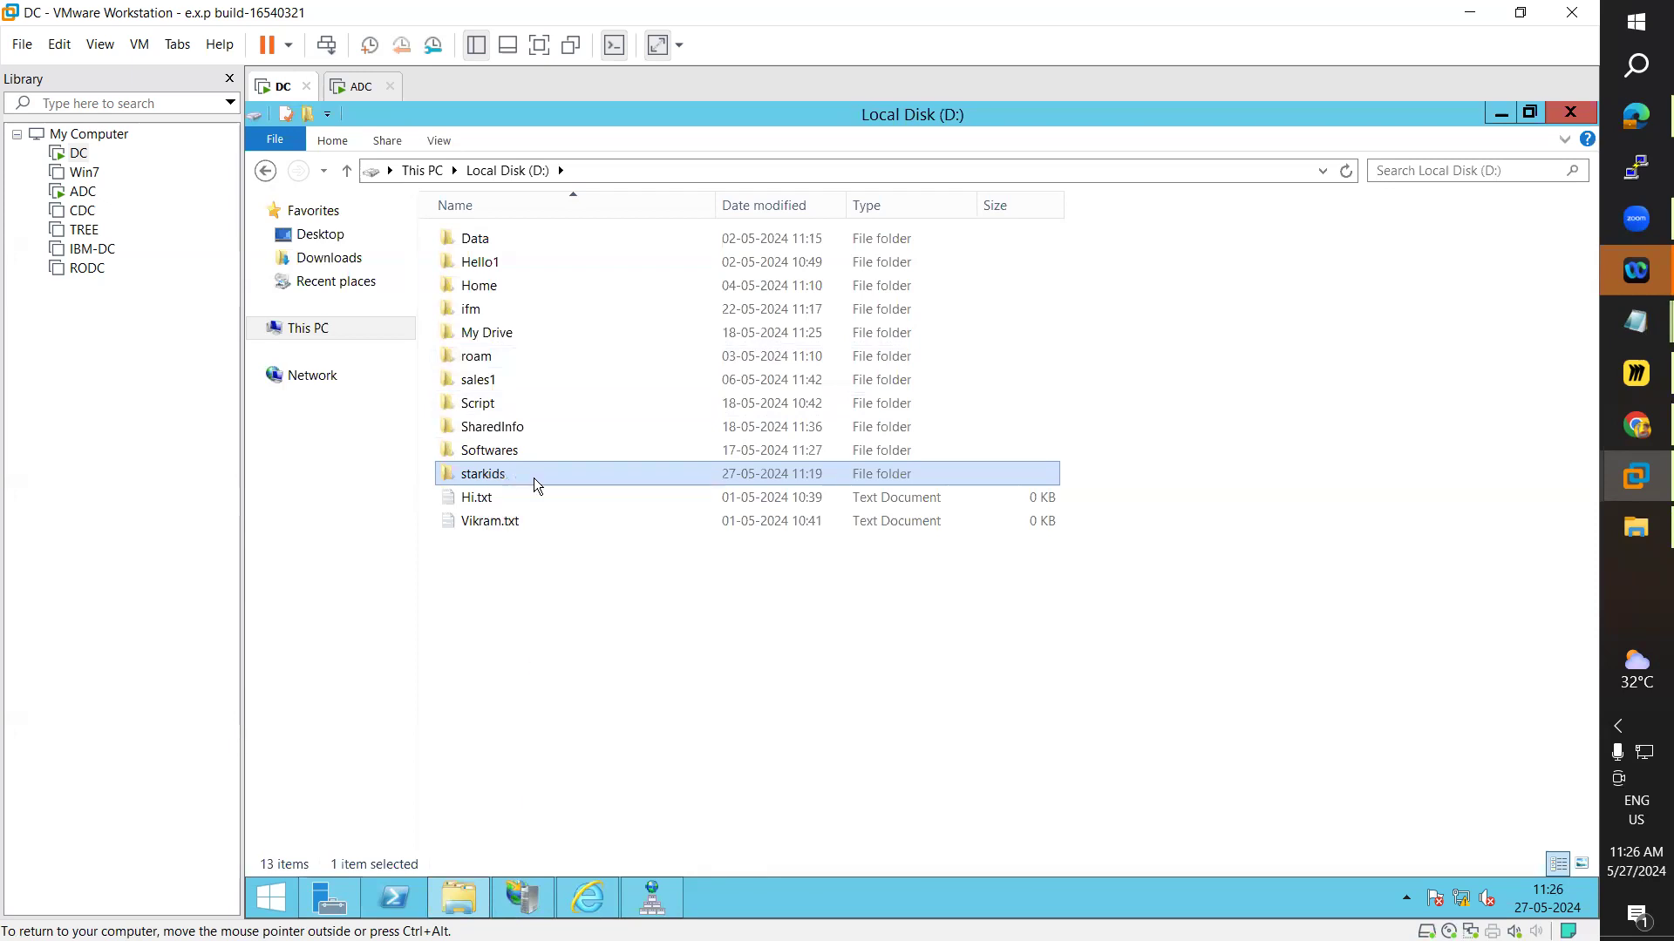
- Create a new folder named Intetpub on Local Disk (D:)
right_click(538, 596)
mouse_move(628, 810)
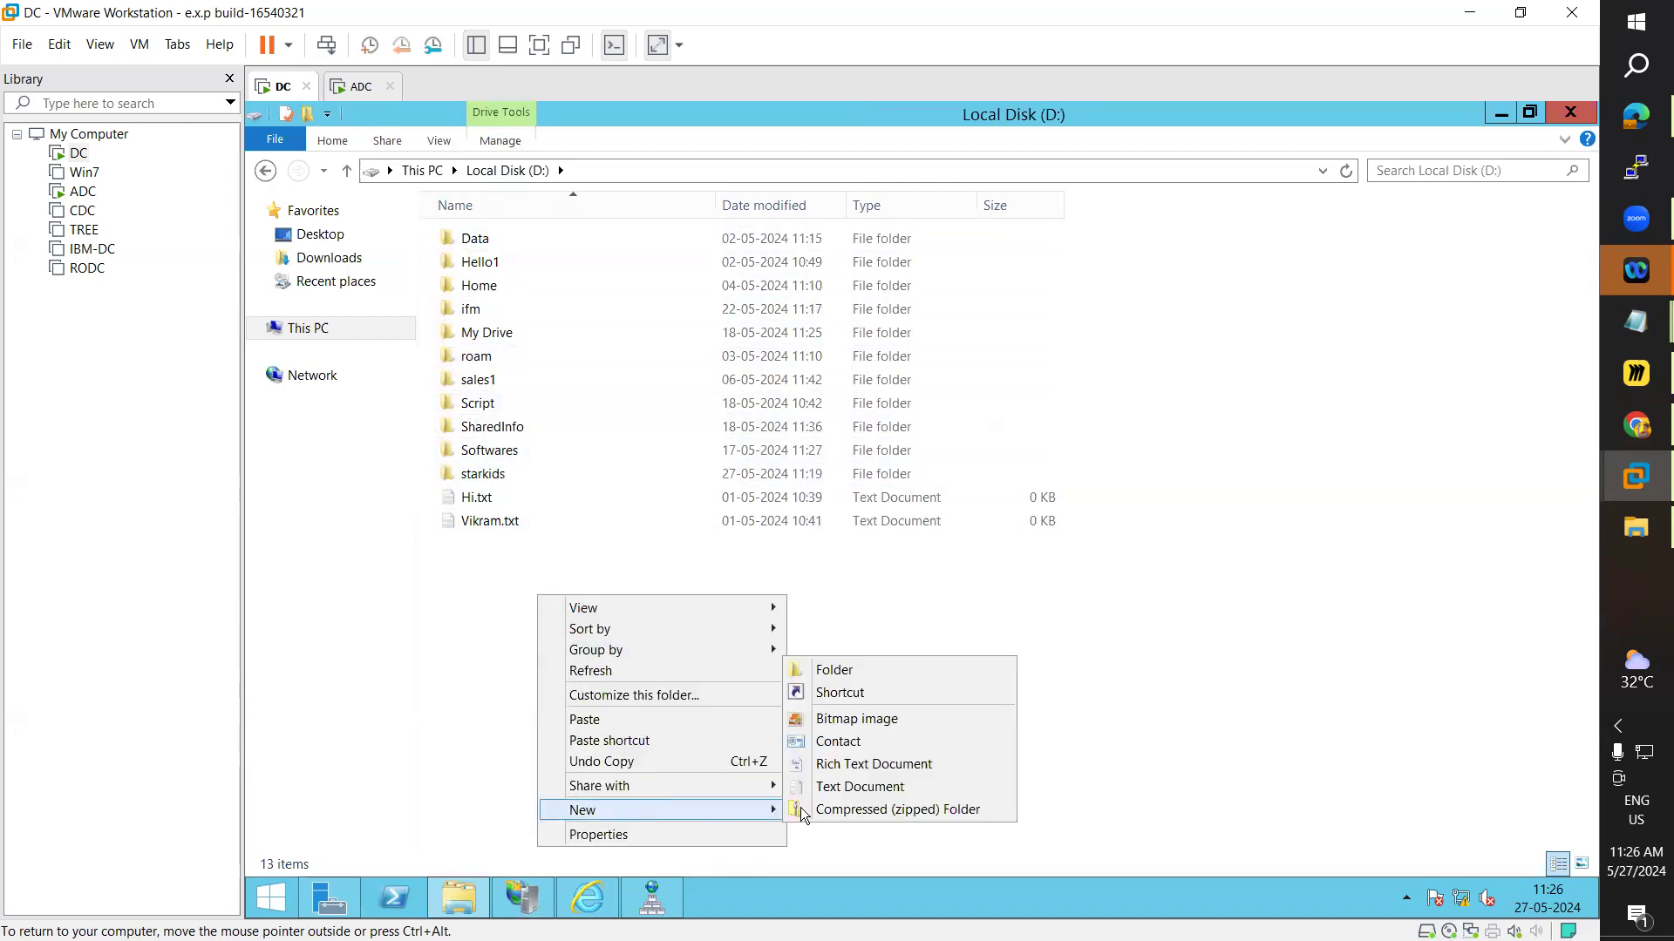
left_click(846, 672)
type("Inte")
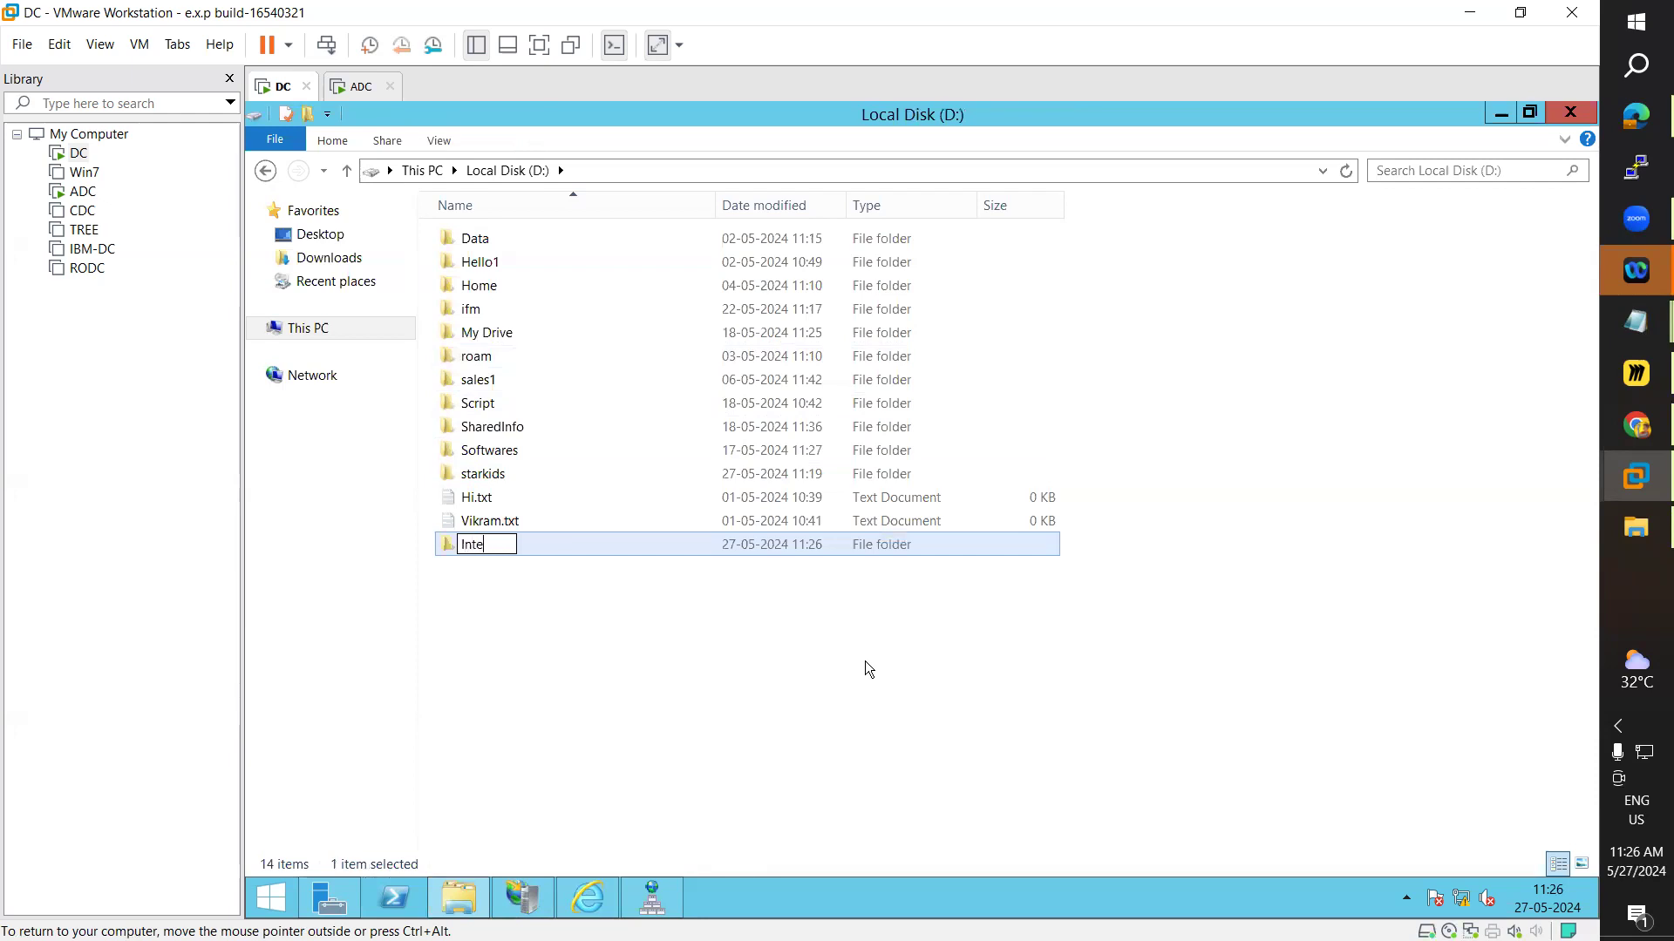
type("tpub")
key("Return")
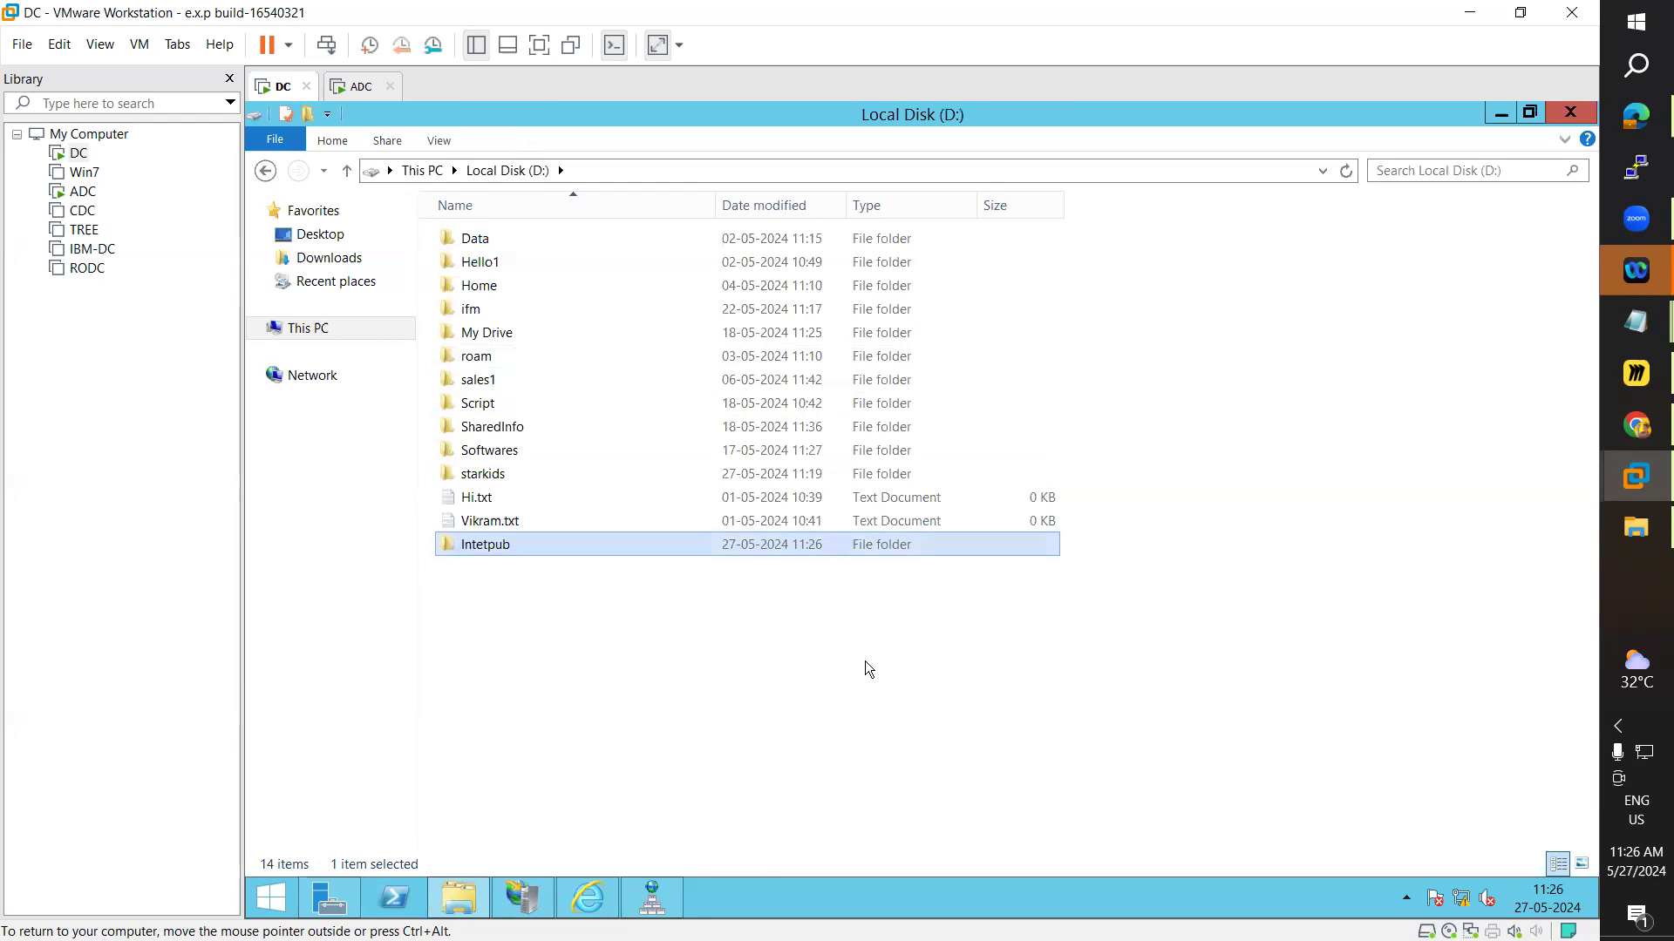
- Create a new folder named wwroot inside the Intetpub folder
double_click(484, 545)
right_click(558, 427)
mouse_move(653, 636)
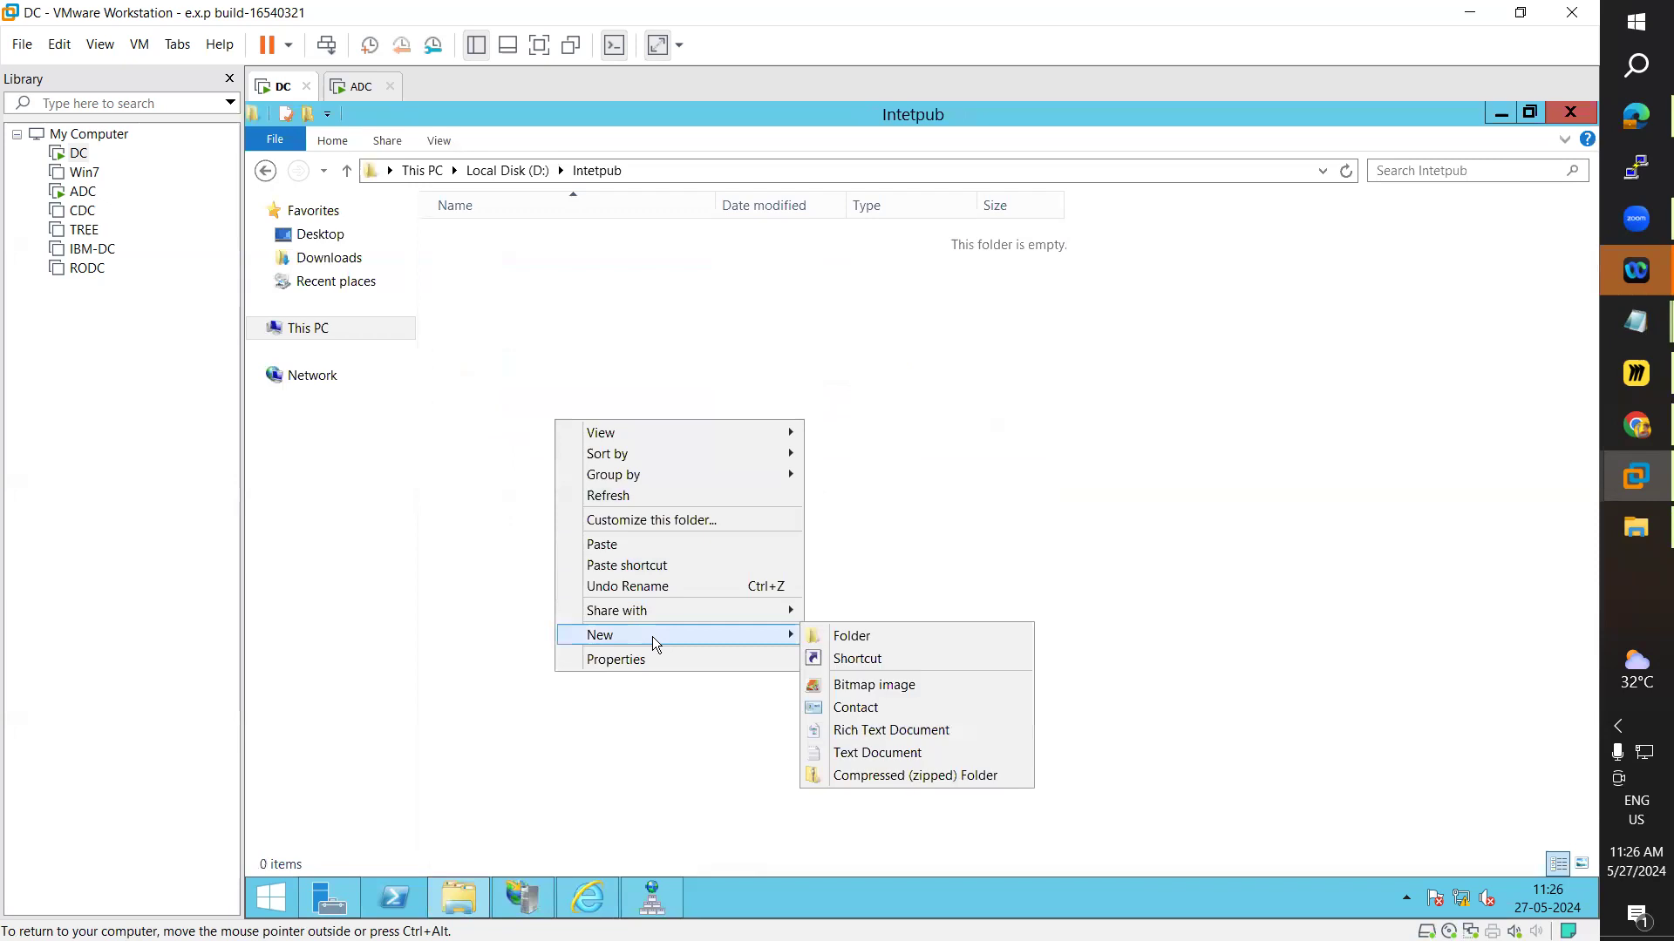
left_click(842, 629)
type("wwroot")
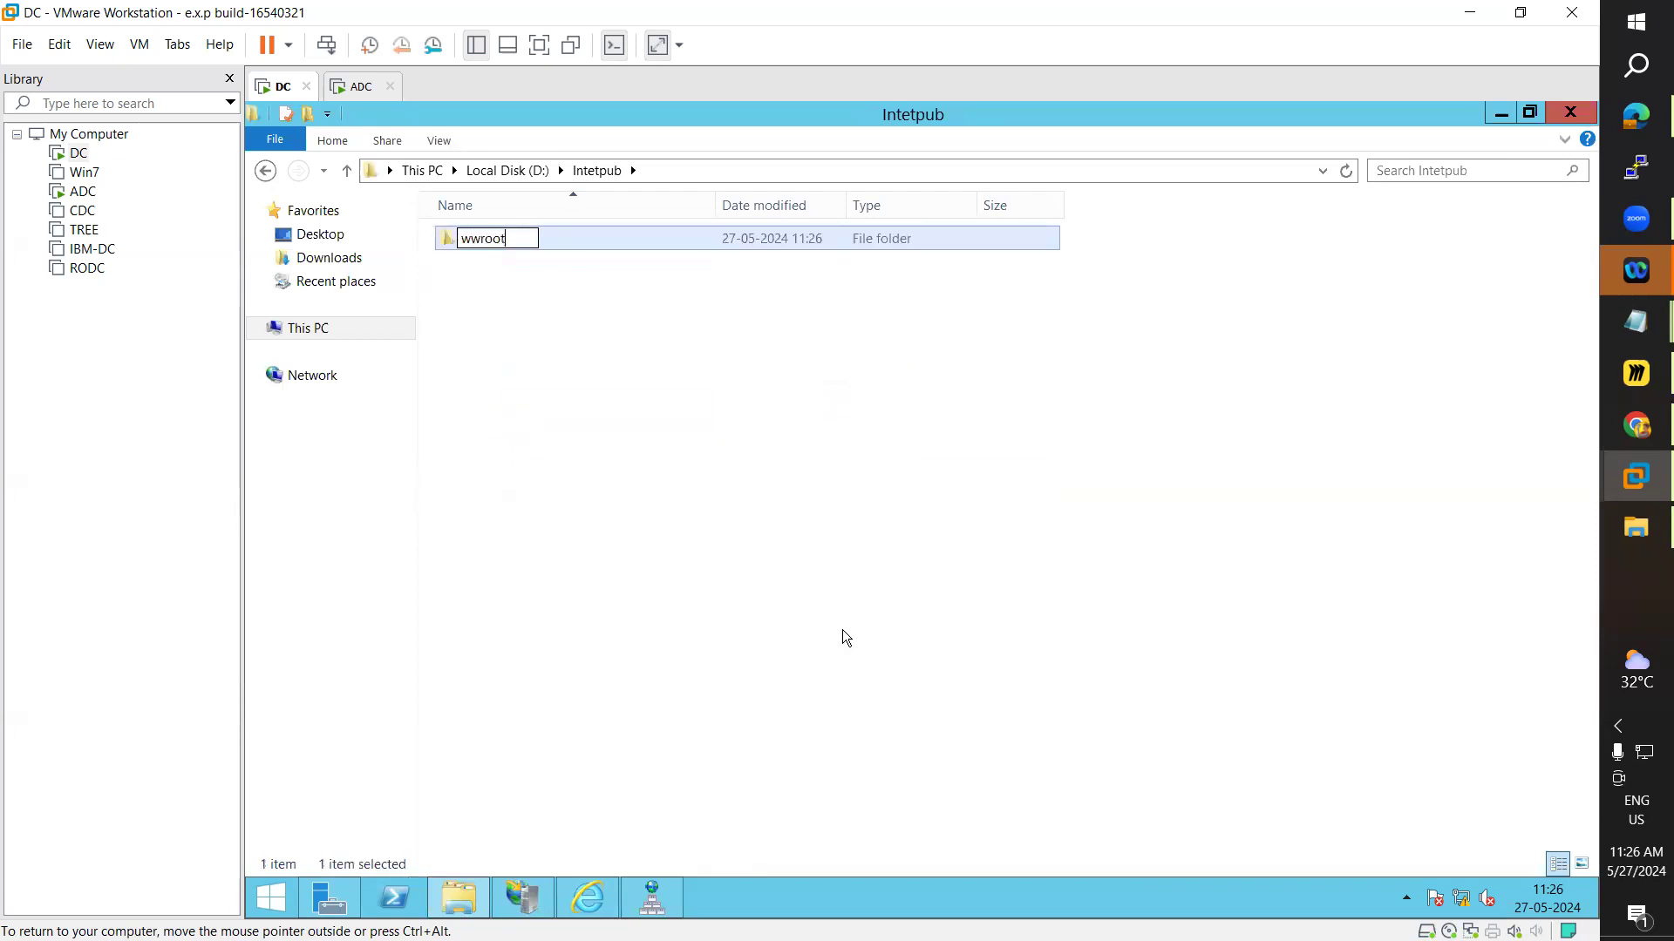
key("Return")
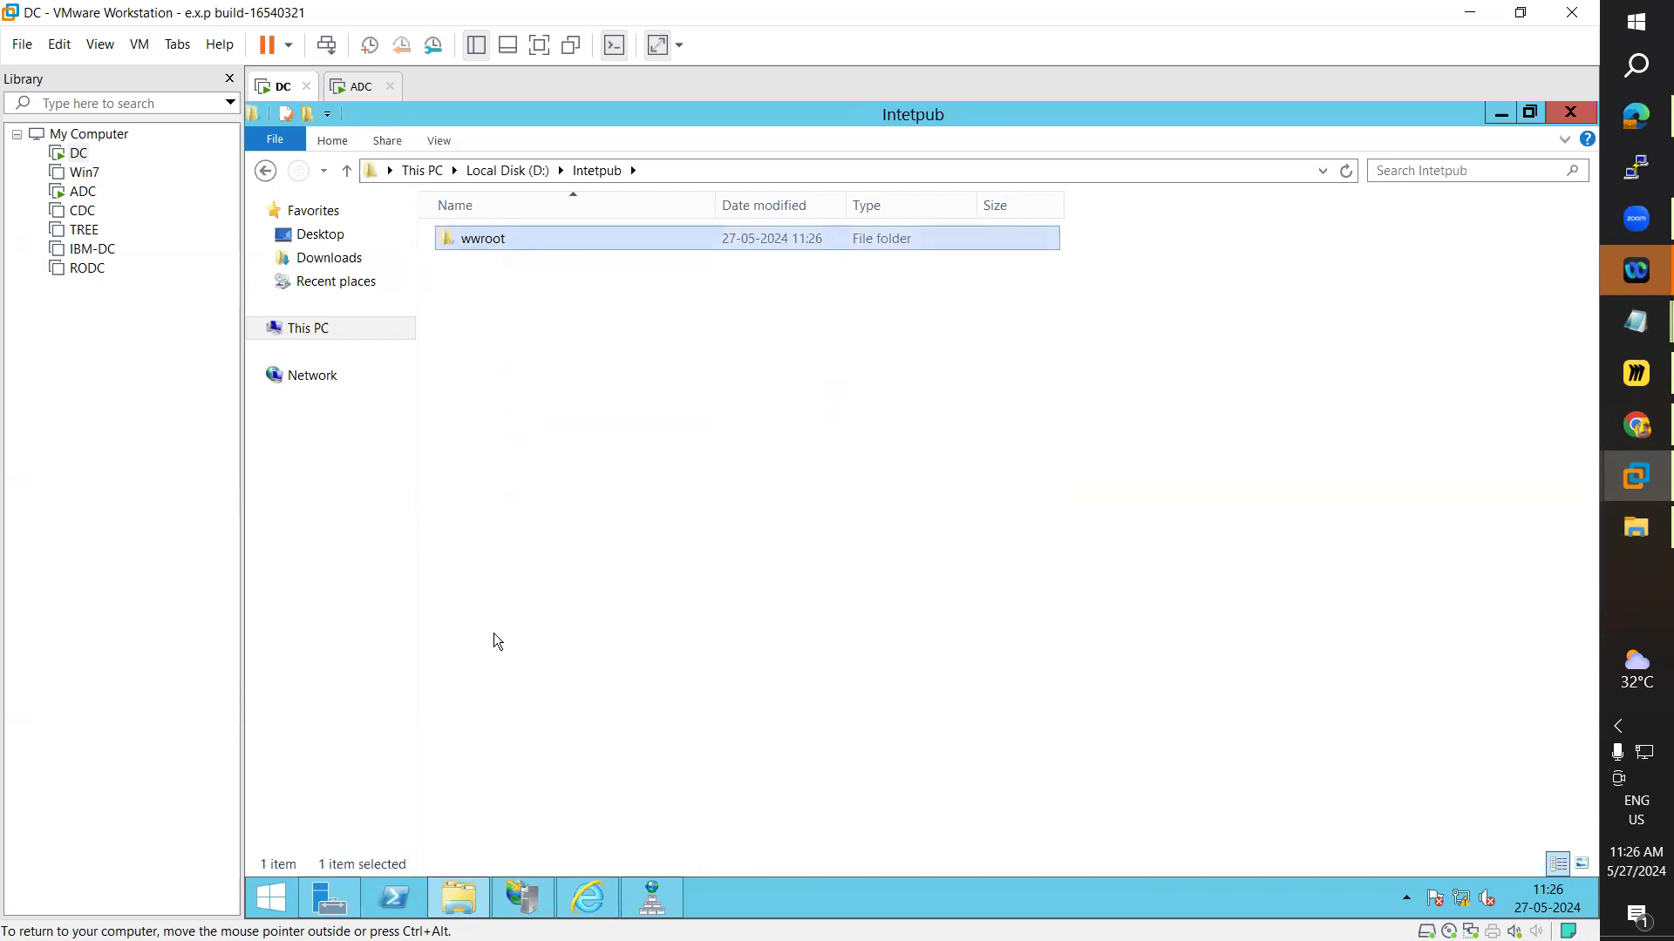
- Paste the copied starkids folder into D:\Intetpub\wwroot
left_click(519, 170)
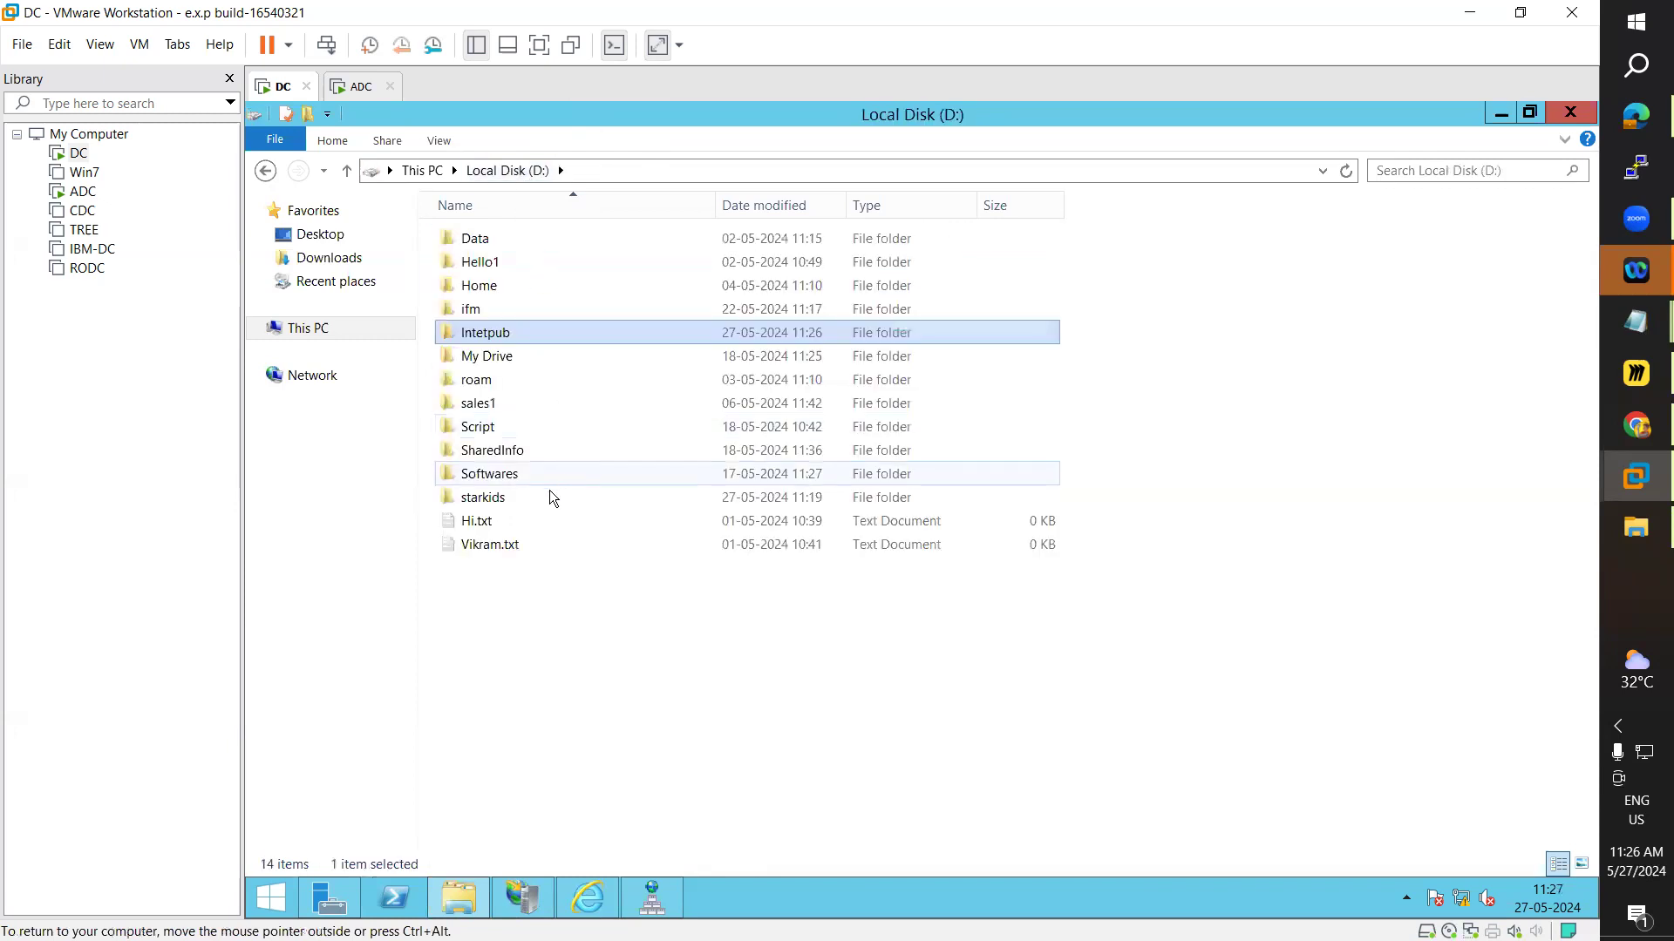
left_click(501, 495)
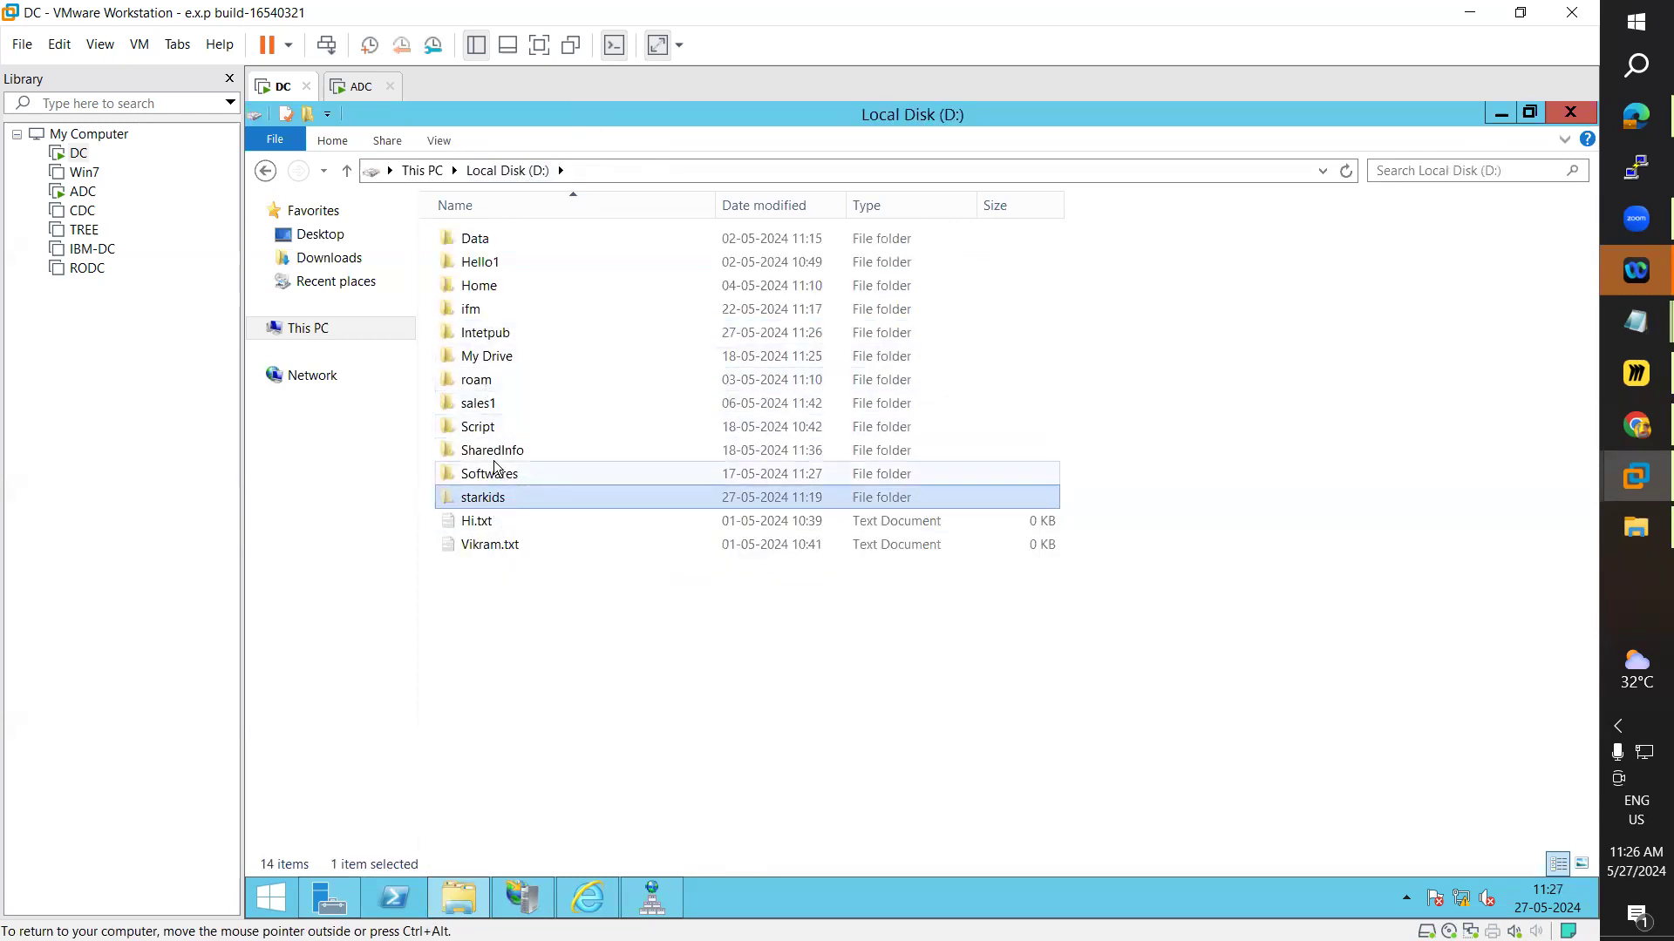
double_click(494, 331)
double_click(487, 251)
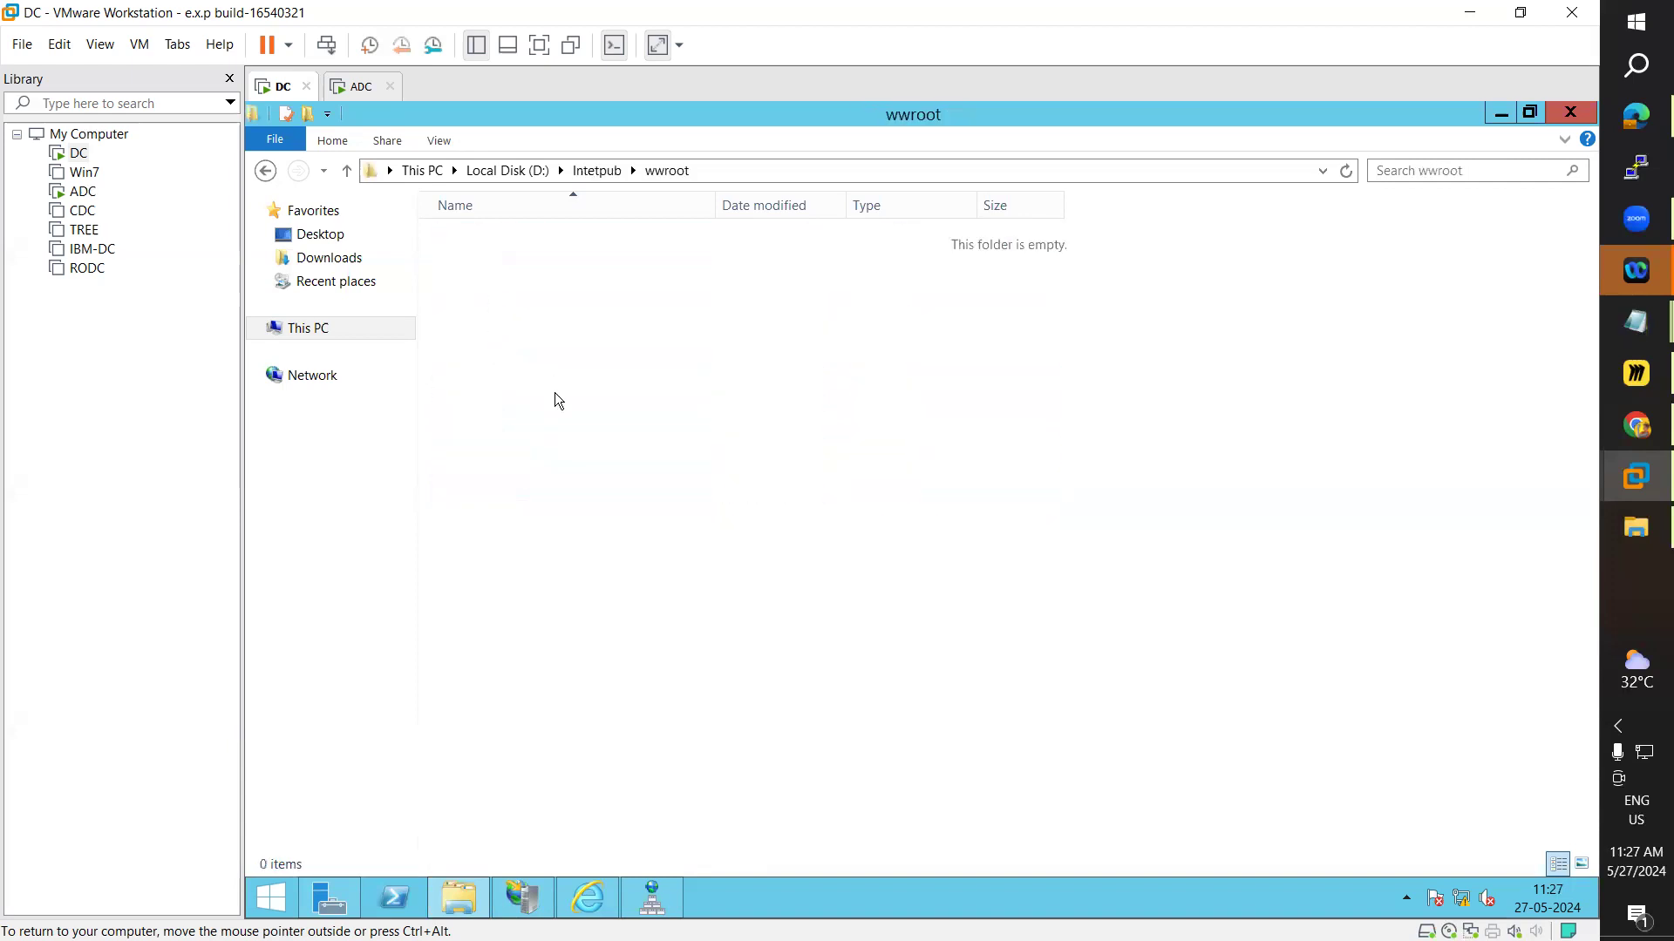
key("ctrl+v")
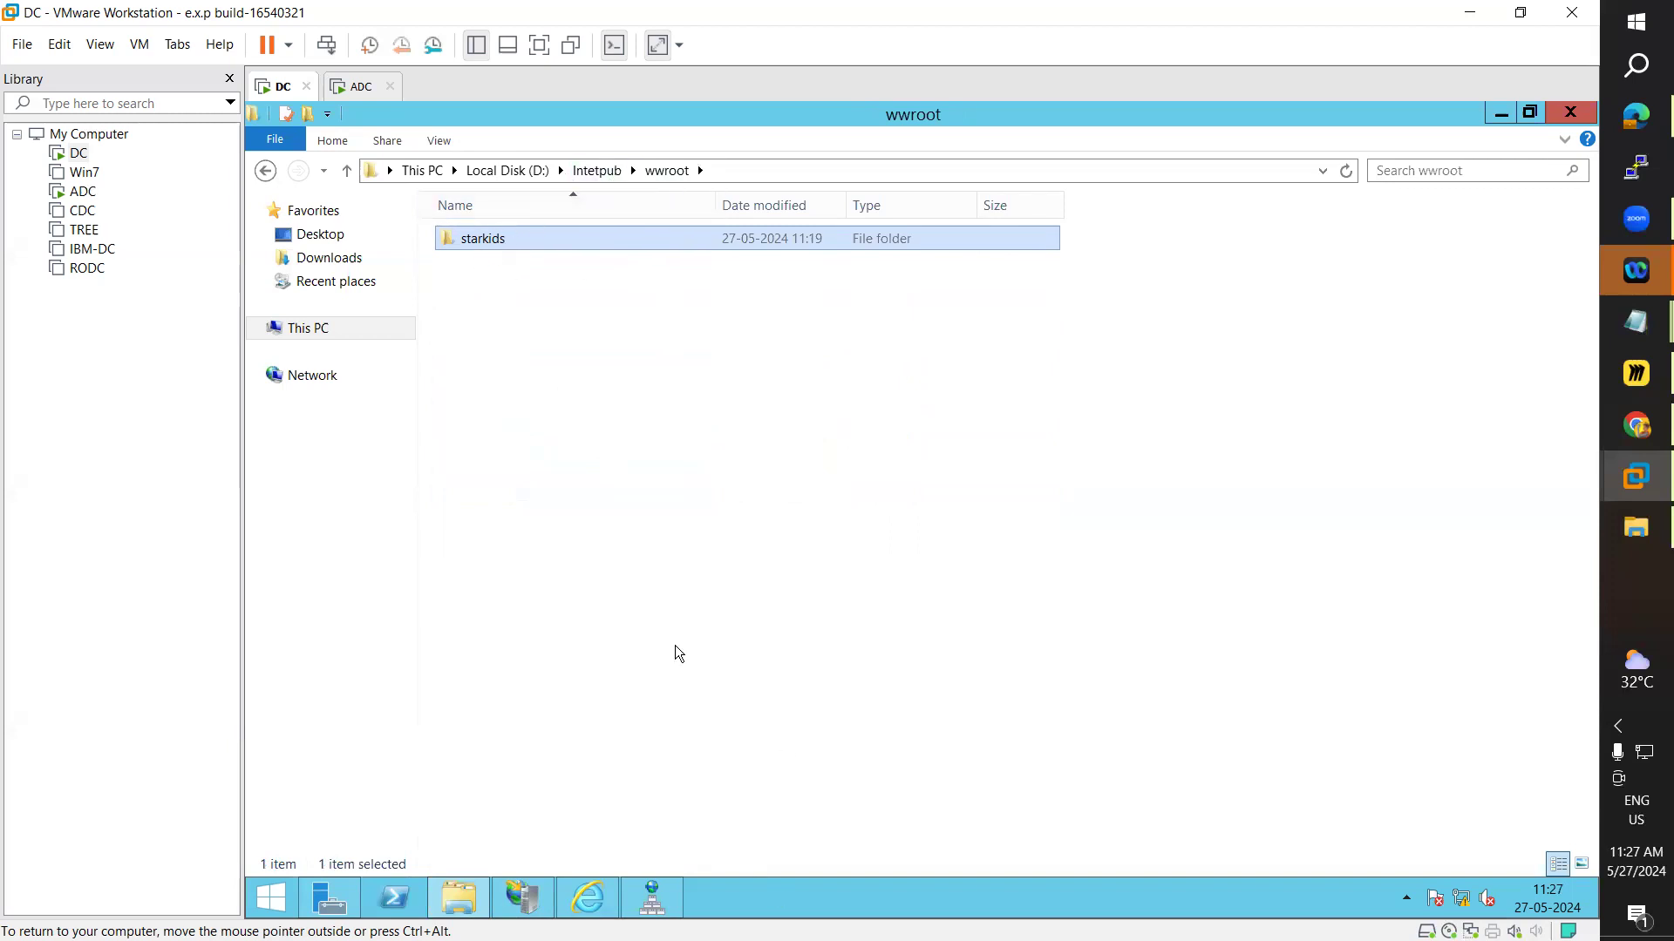
left_click(679, 502)
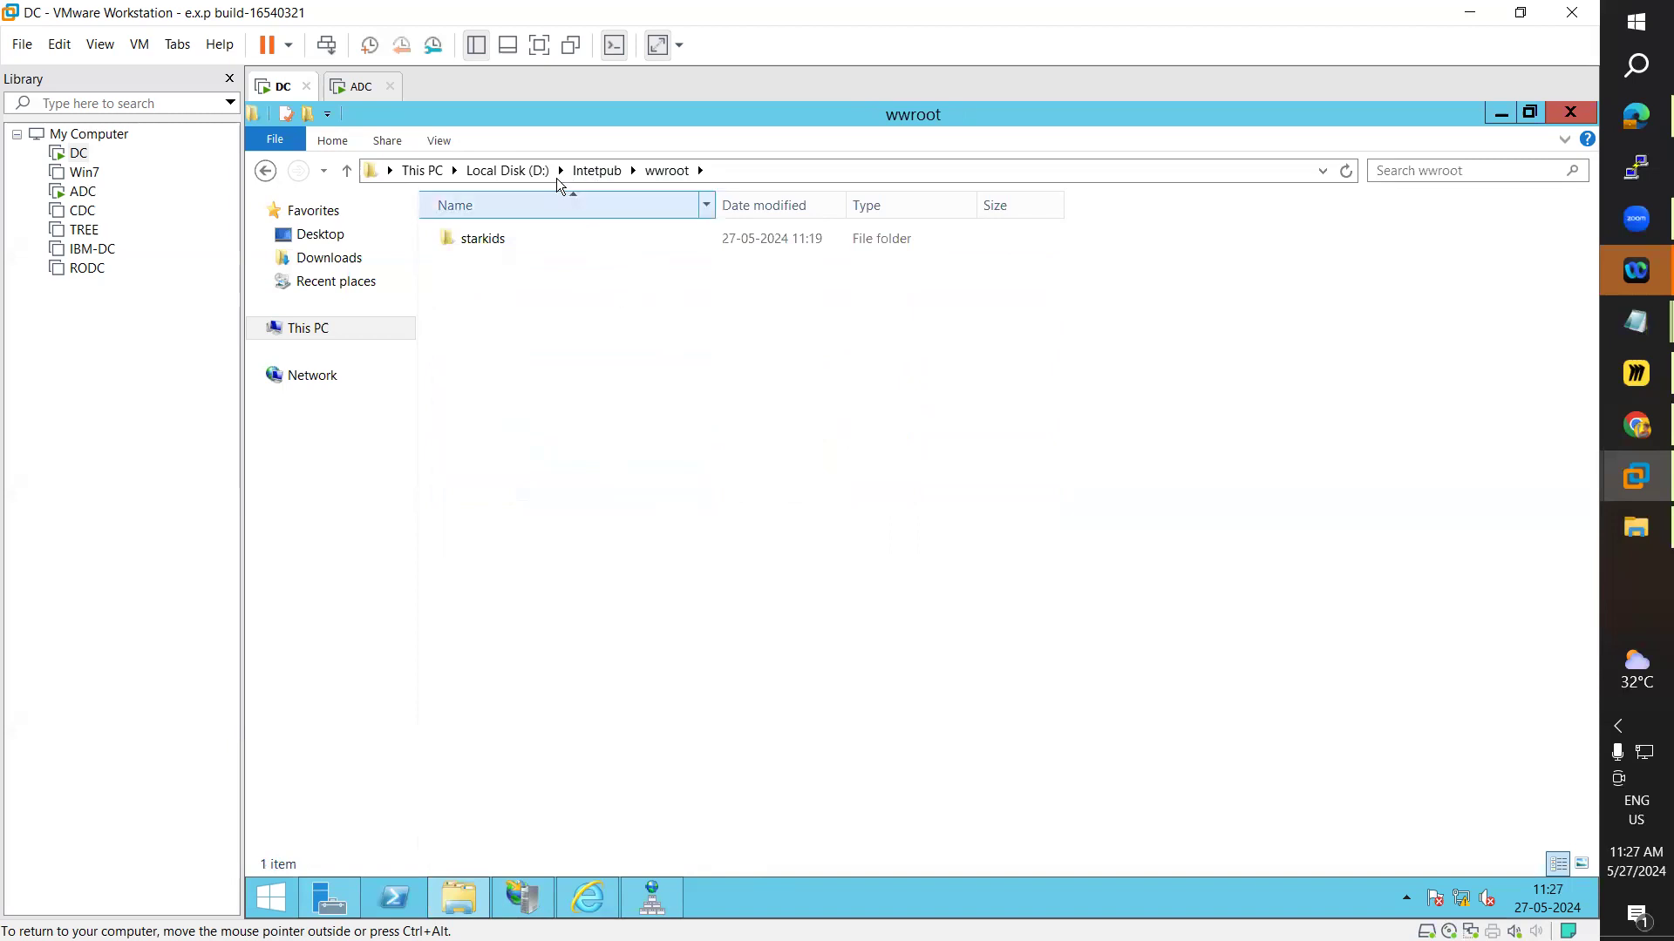
- Return to the Add Website dialog in IIS Manager and set the physical path to D:\Intetpub\wwroot\starkids
key("ctrl+alt")
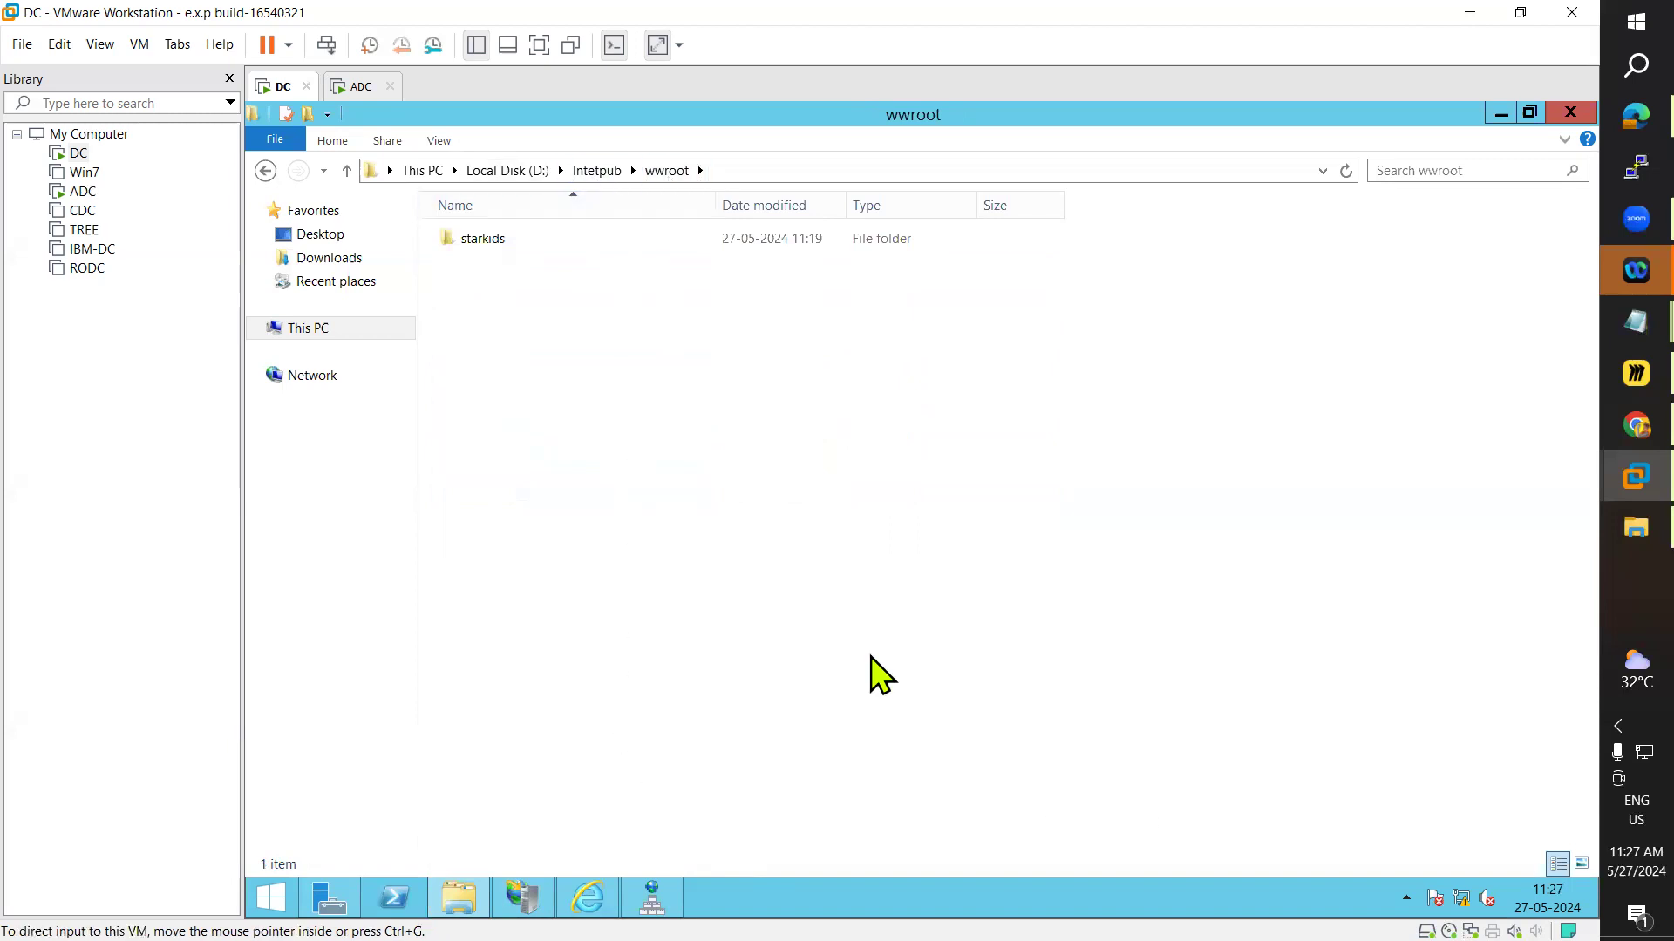
left_click(652, 898)
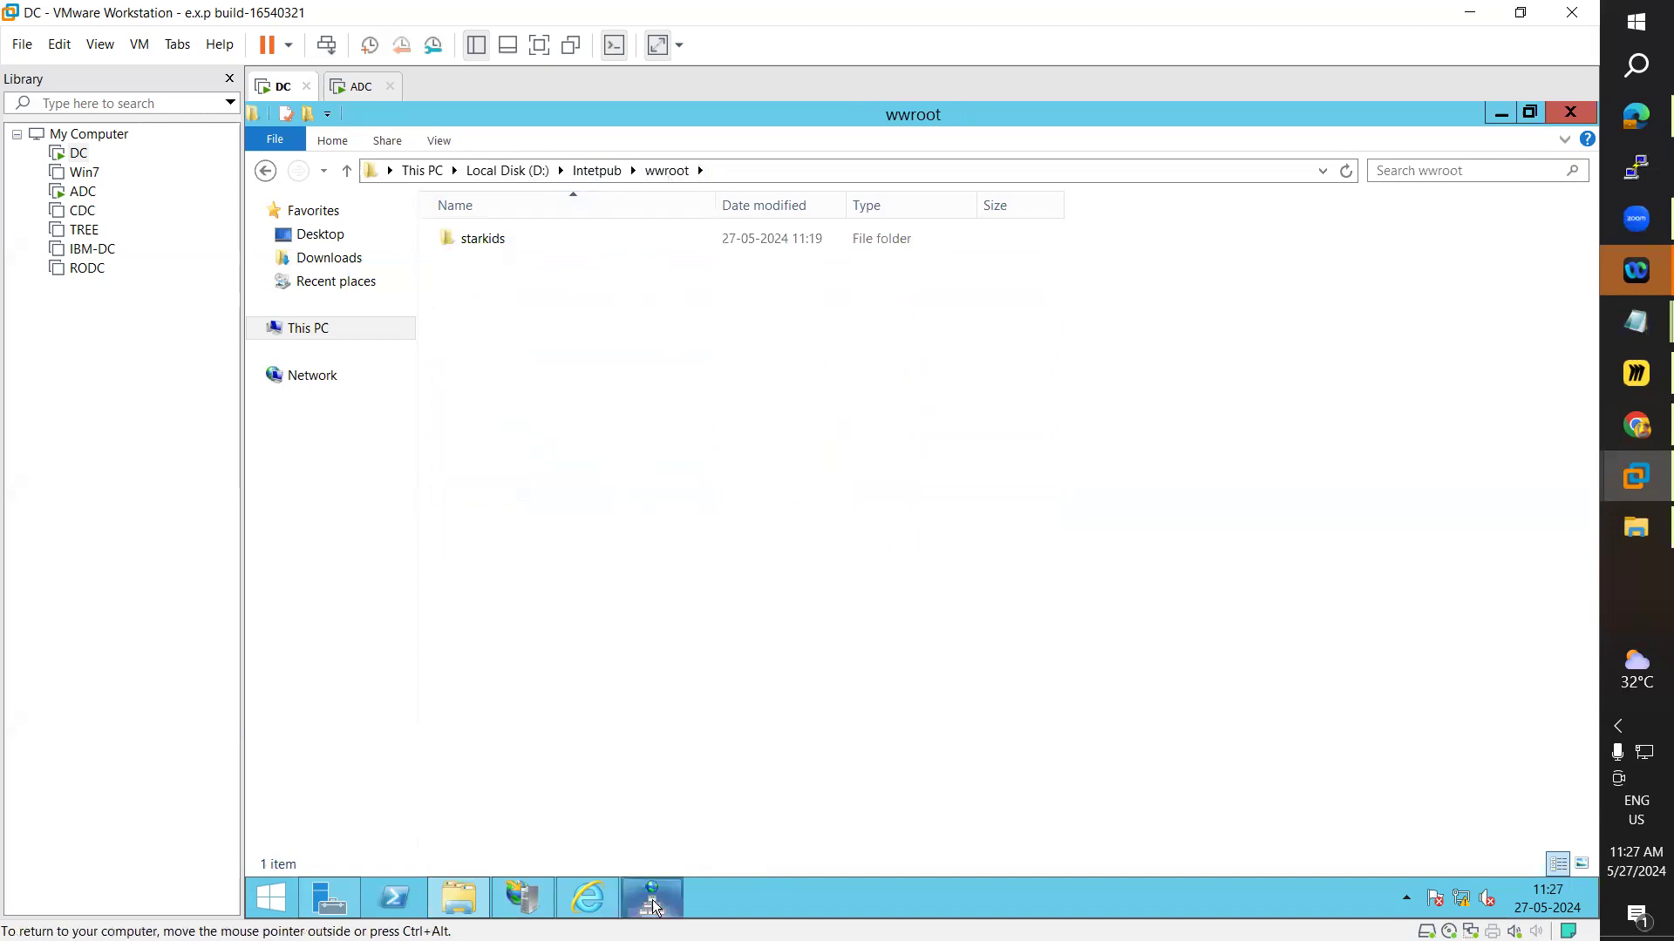
left_click(539, 906)
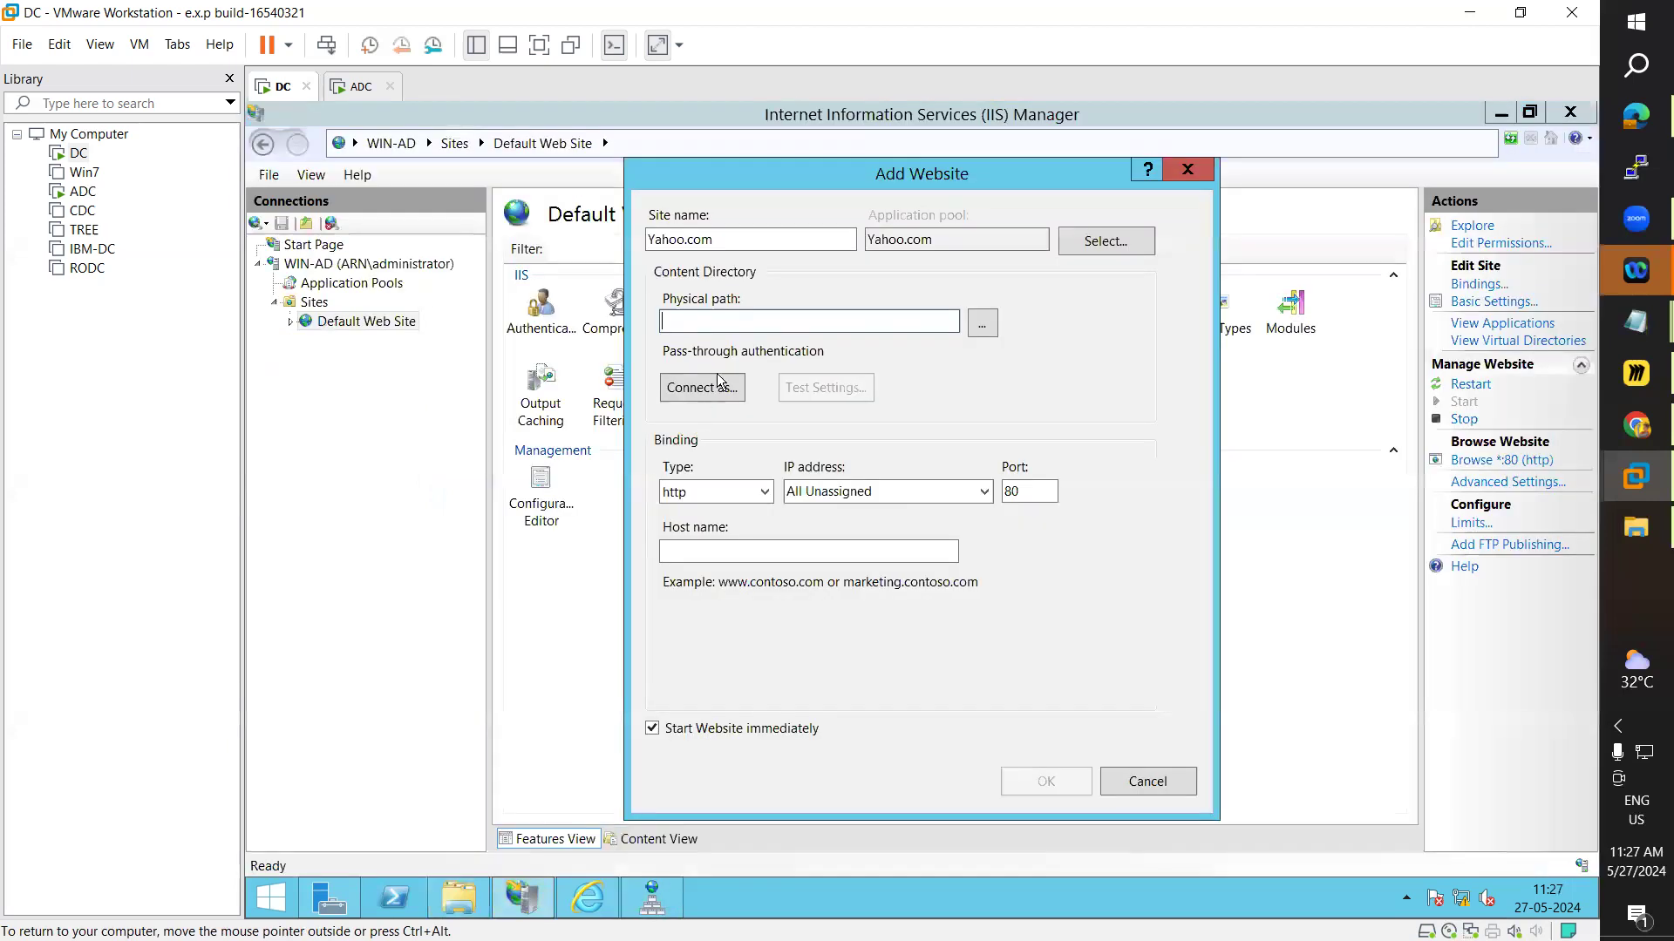
left_click(984, 322)
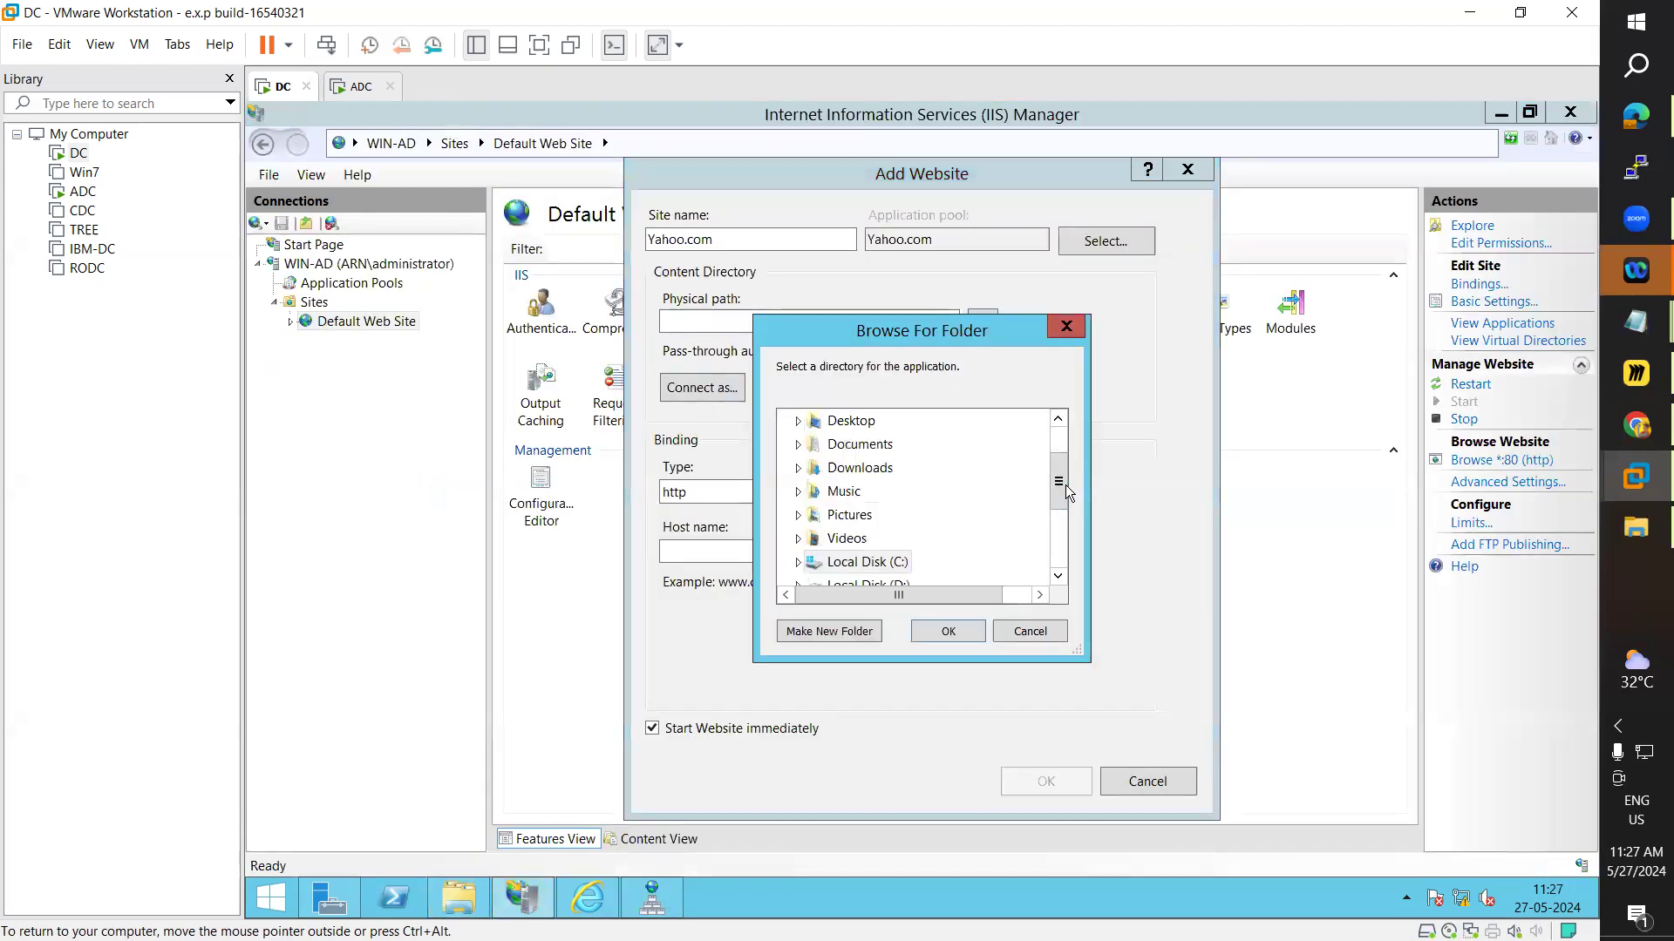
left_click_drag(1066, 490, 1065, 516)
left_click(797, 468)
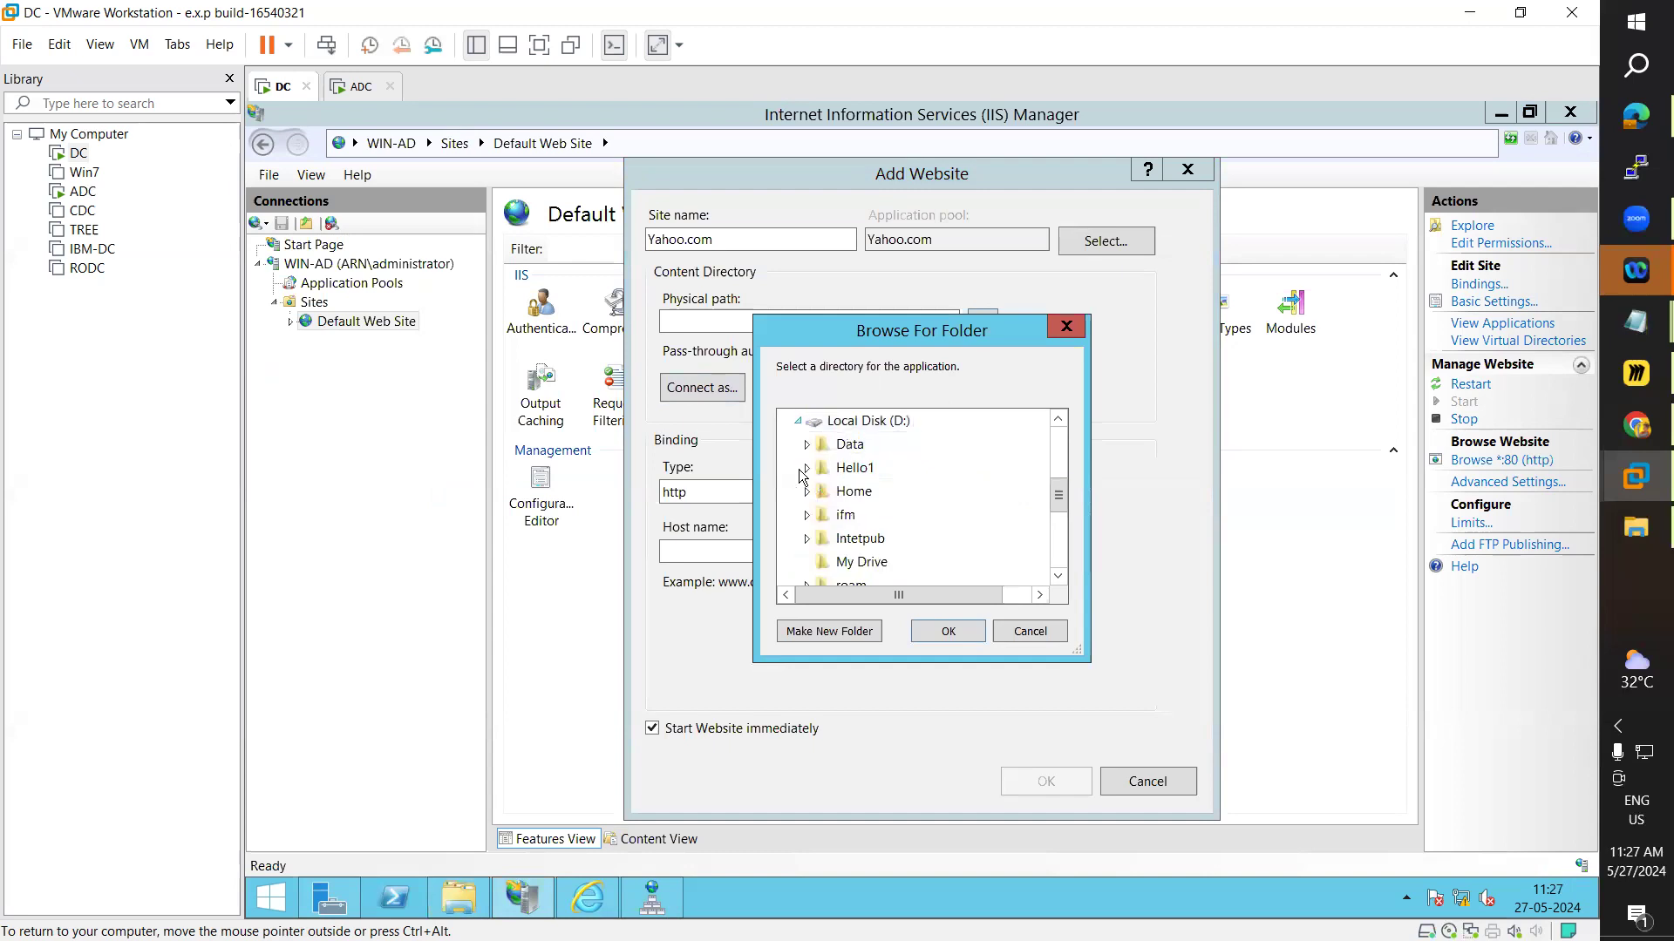
double_click(875, 527)
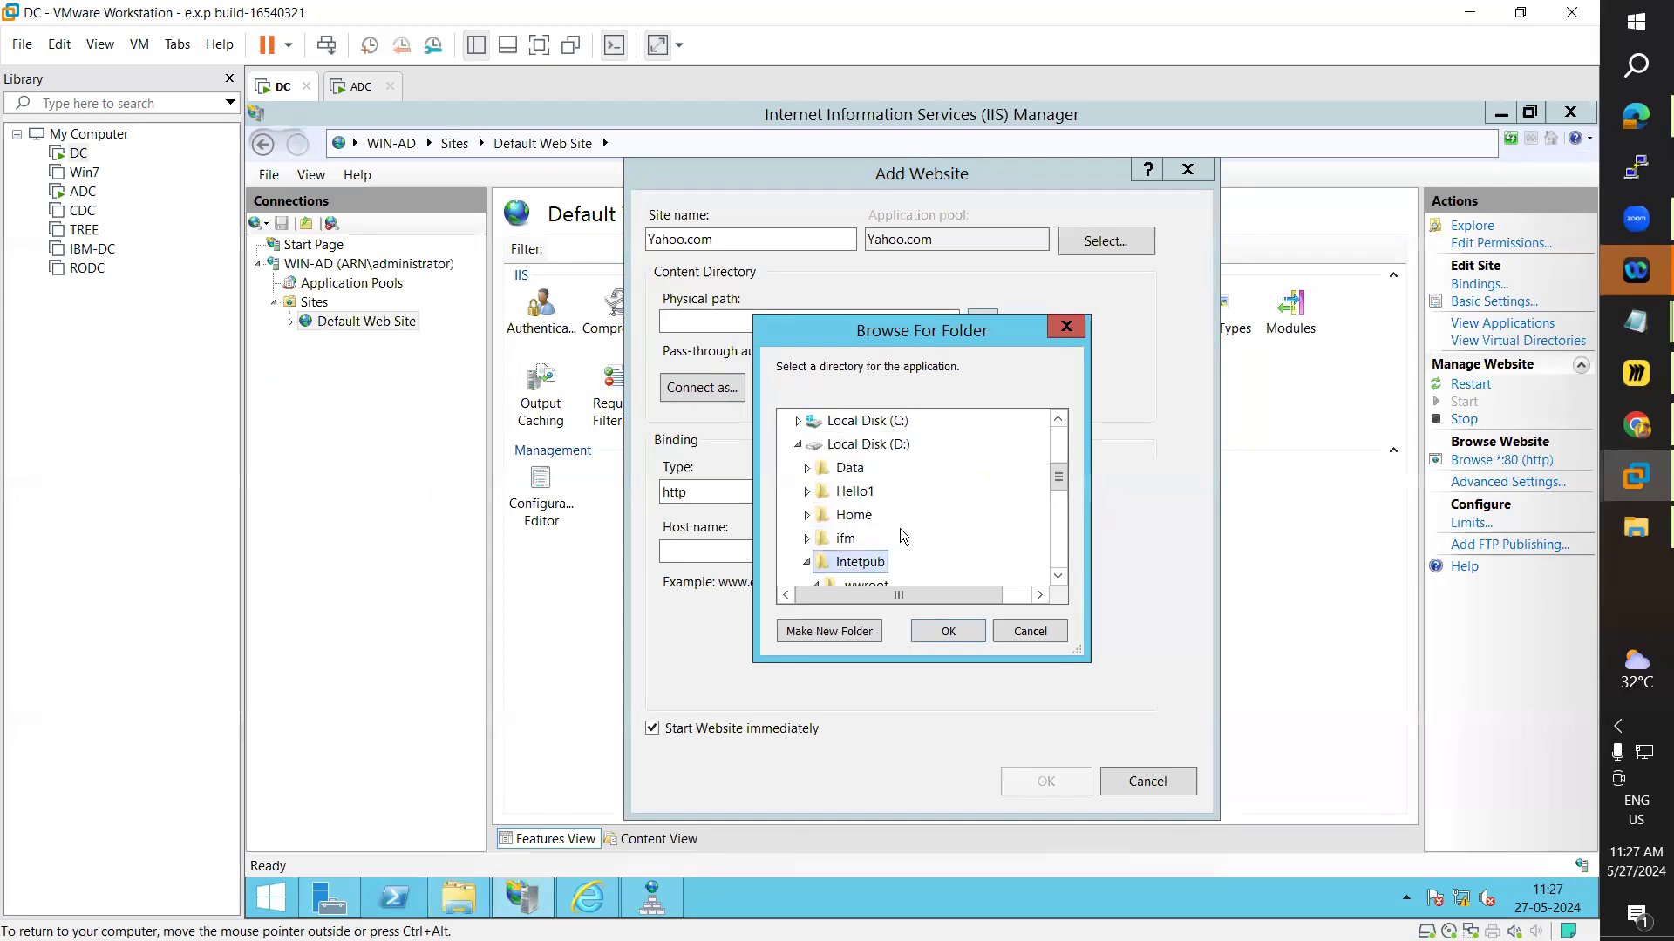
left_click(876, 523)
scroll(990, 494, "down", 2)
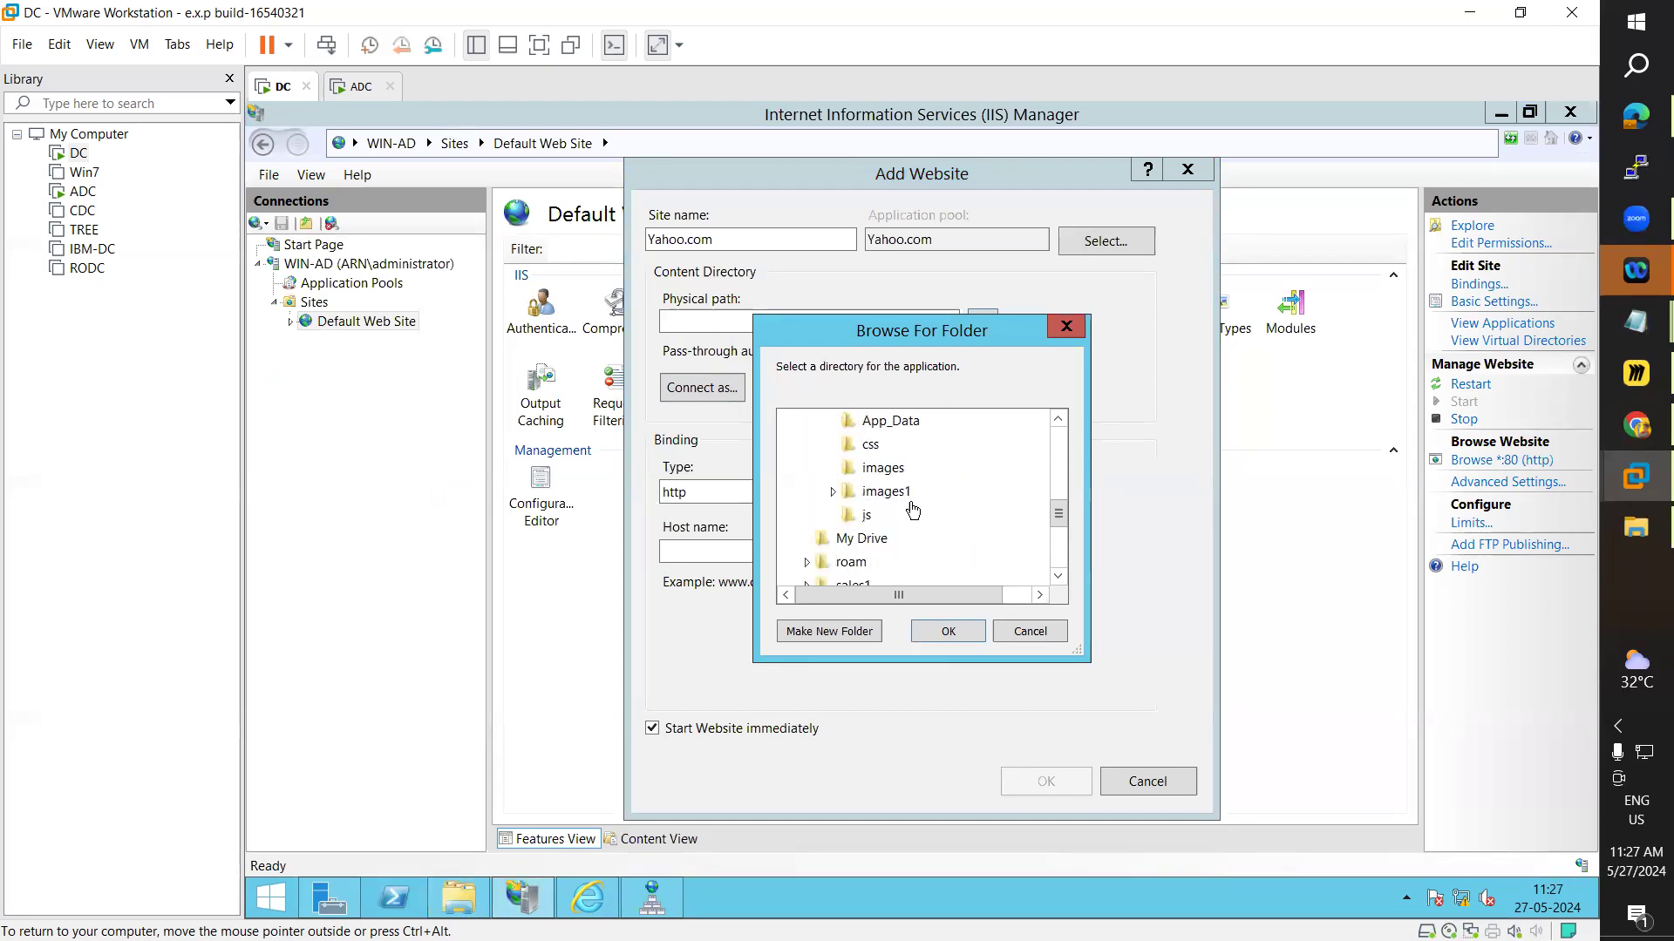
scroll(913, 478, "up", 1)
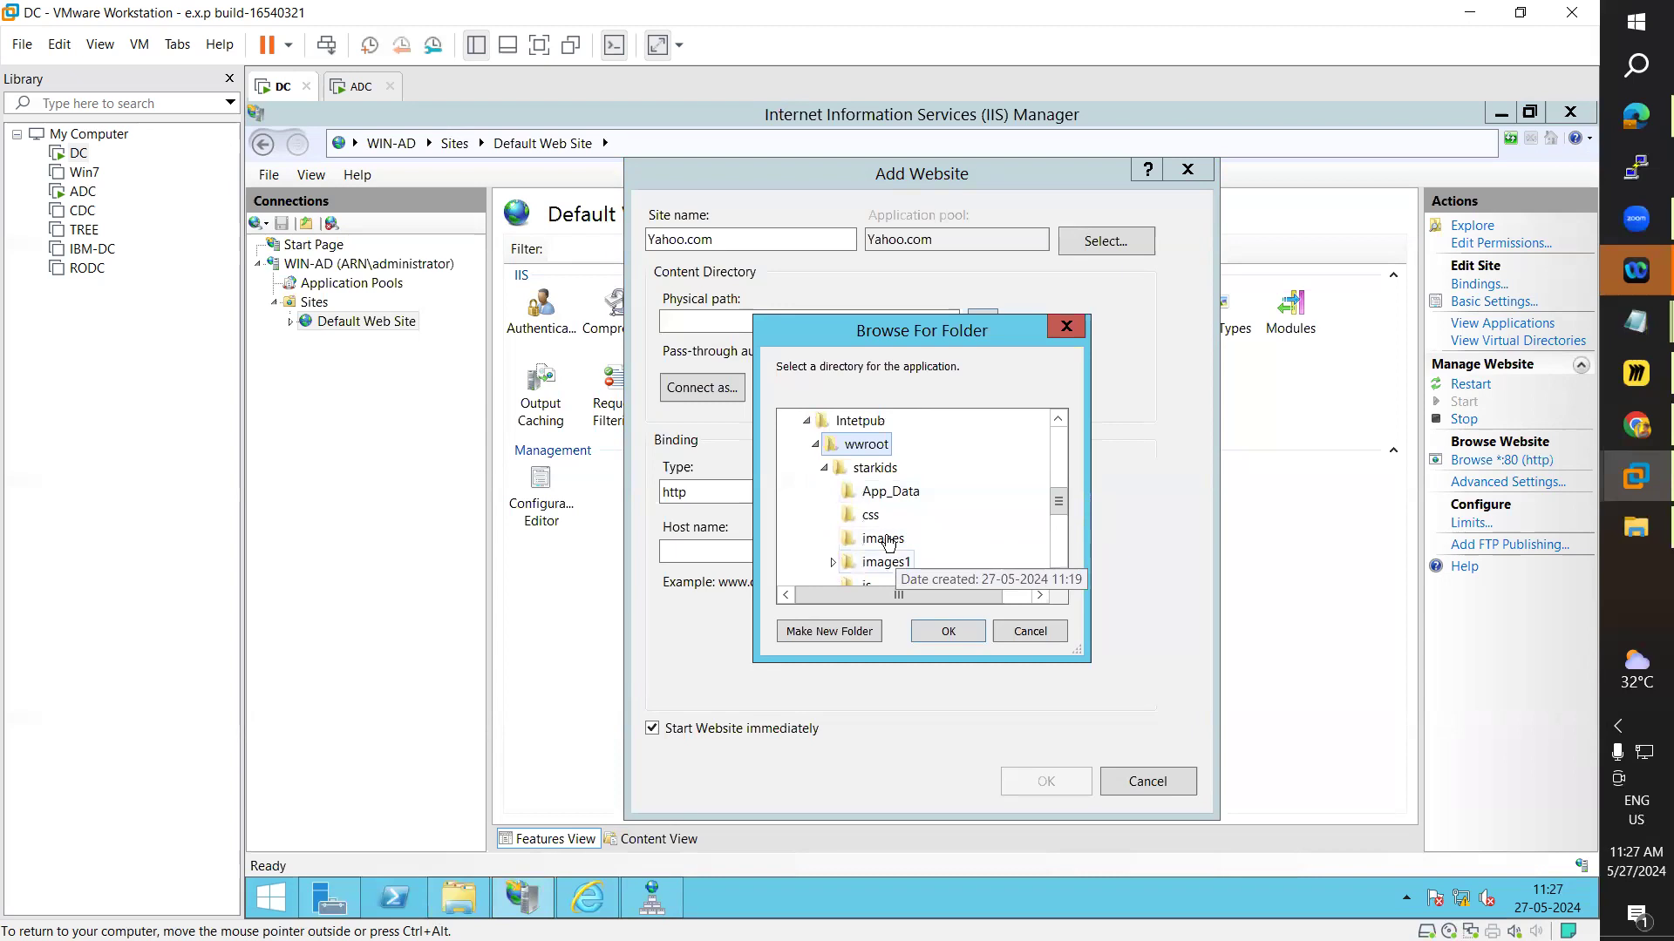
left_click(874, 469)
left_click(955, 630)
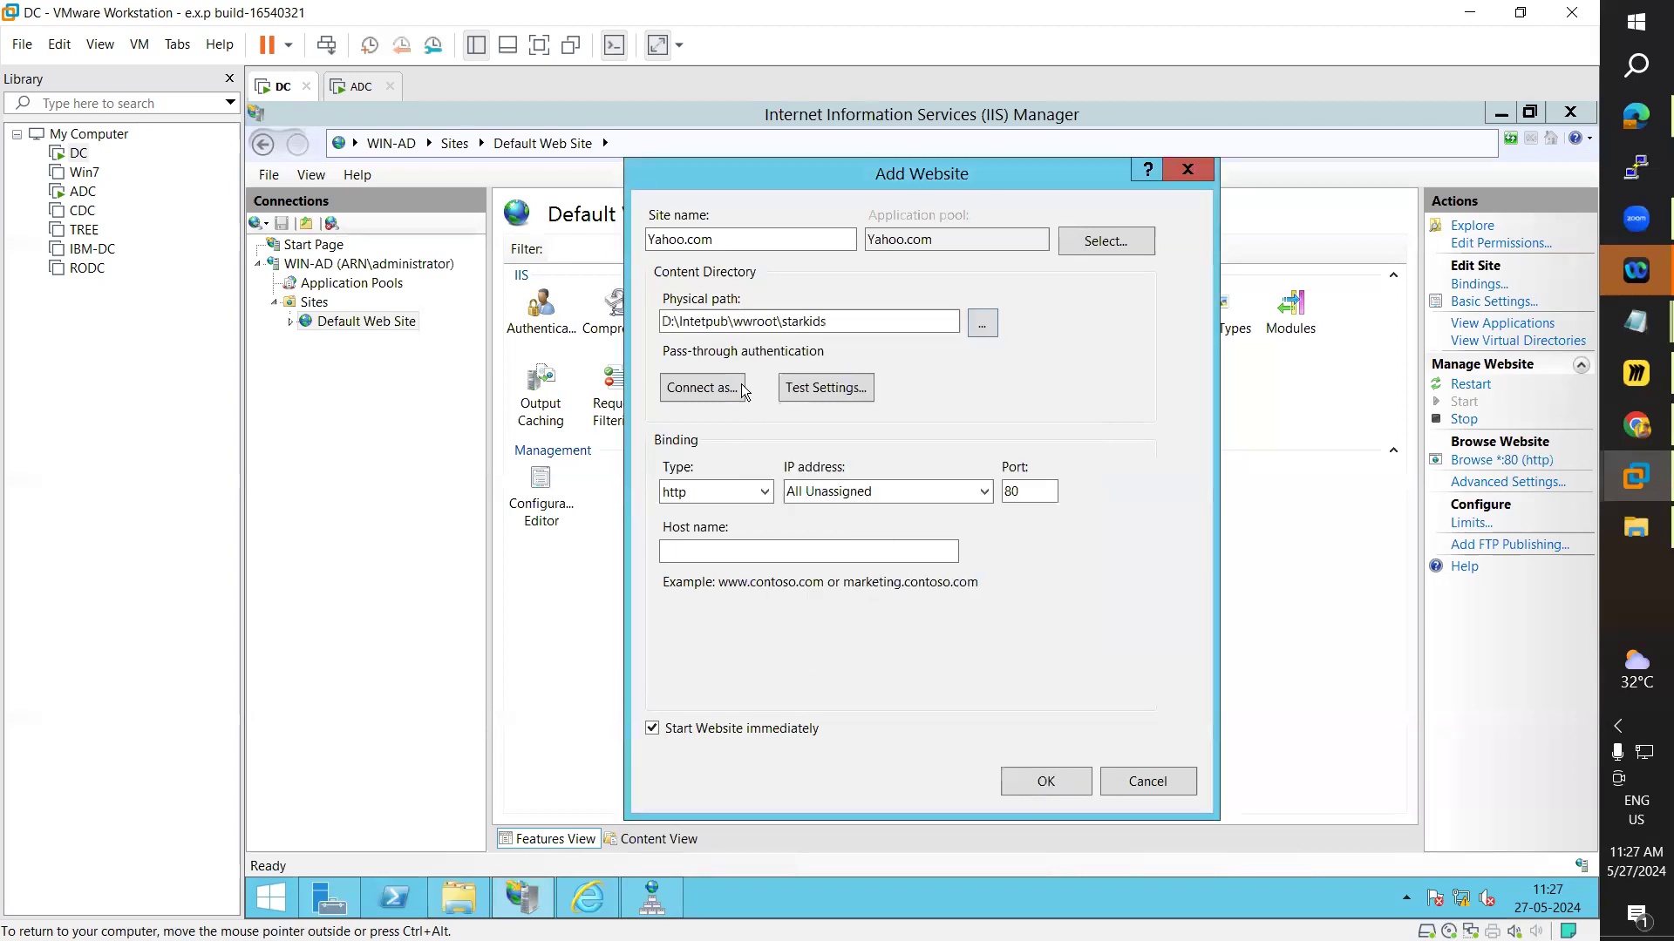
- Submit the new website, decline the duplicate port 80 binding, and create the site on port 8080 instead
left_click(733, 551)
left_click(1046, 781)
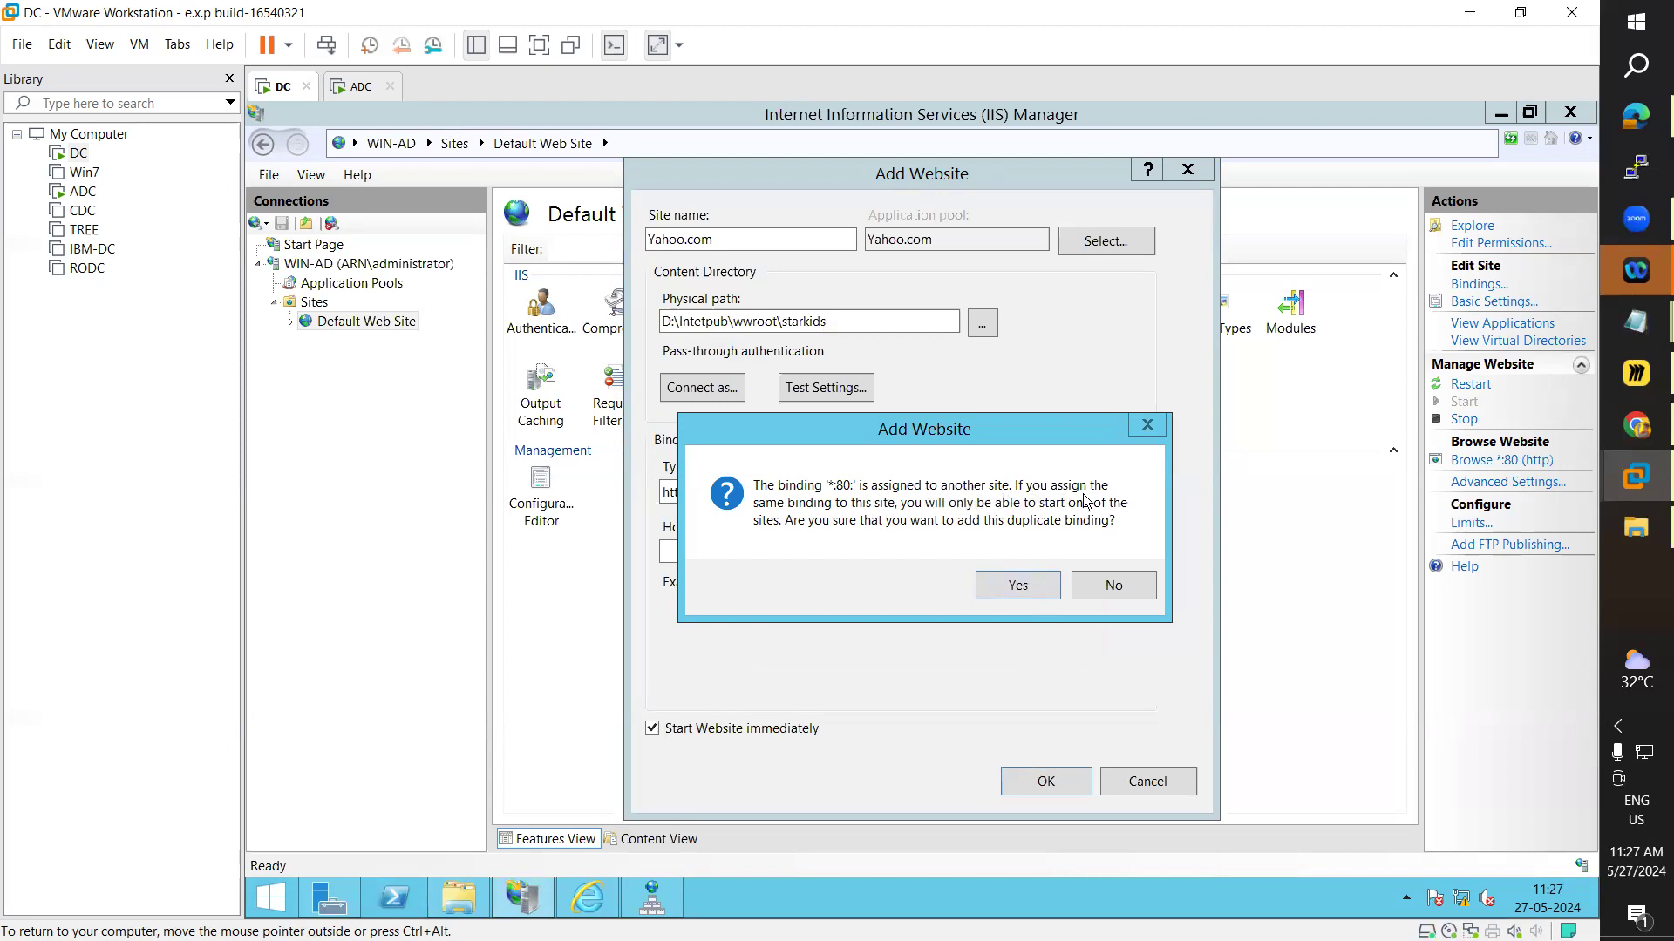
left_click(1112, 585)
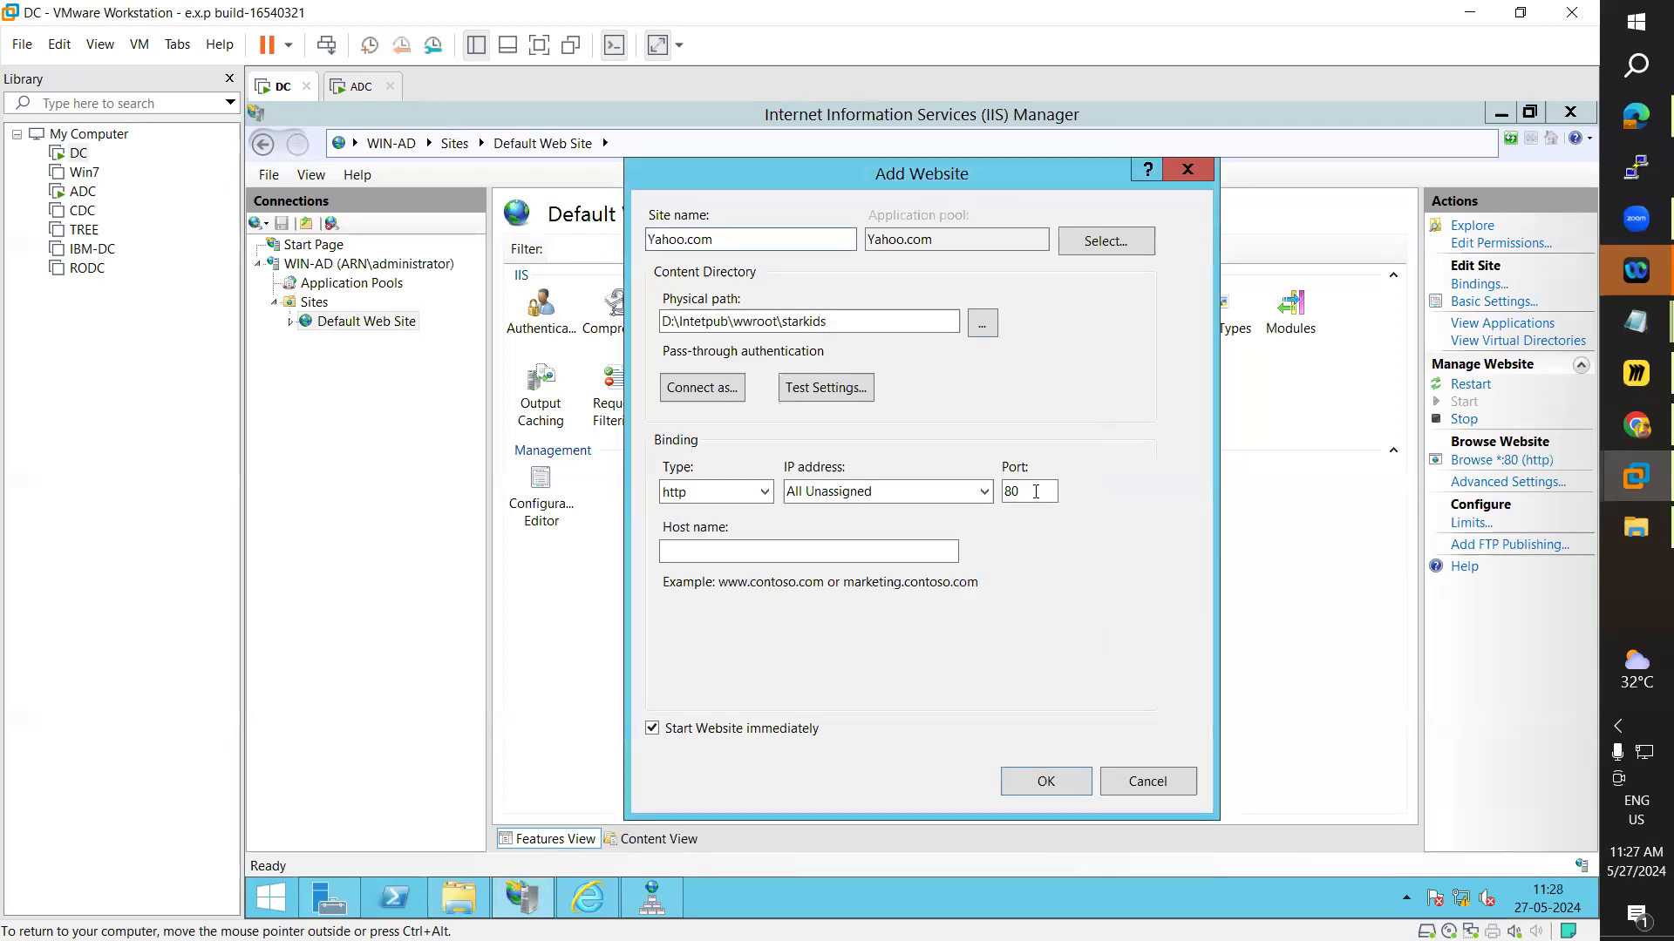
type("0")
left_click(1040, 785)
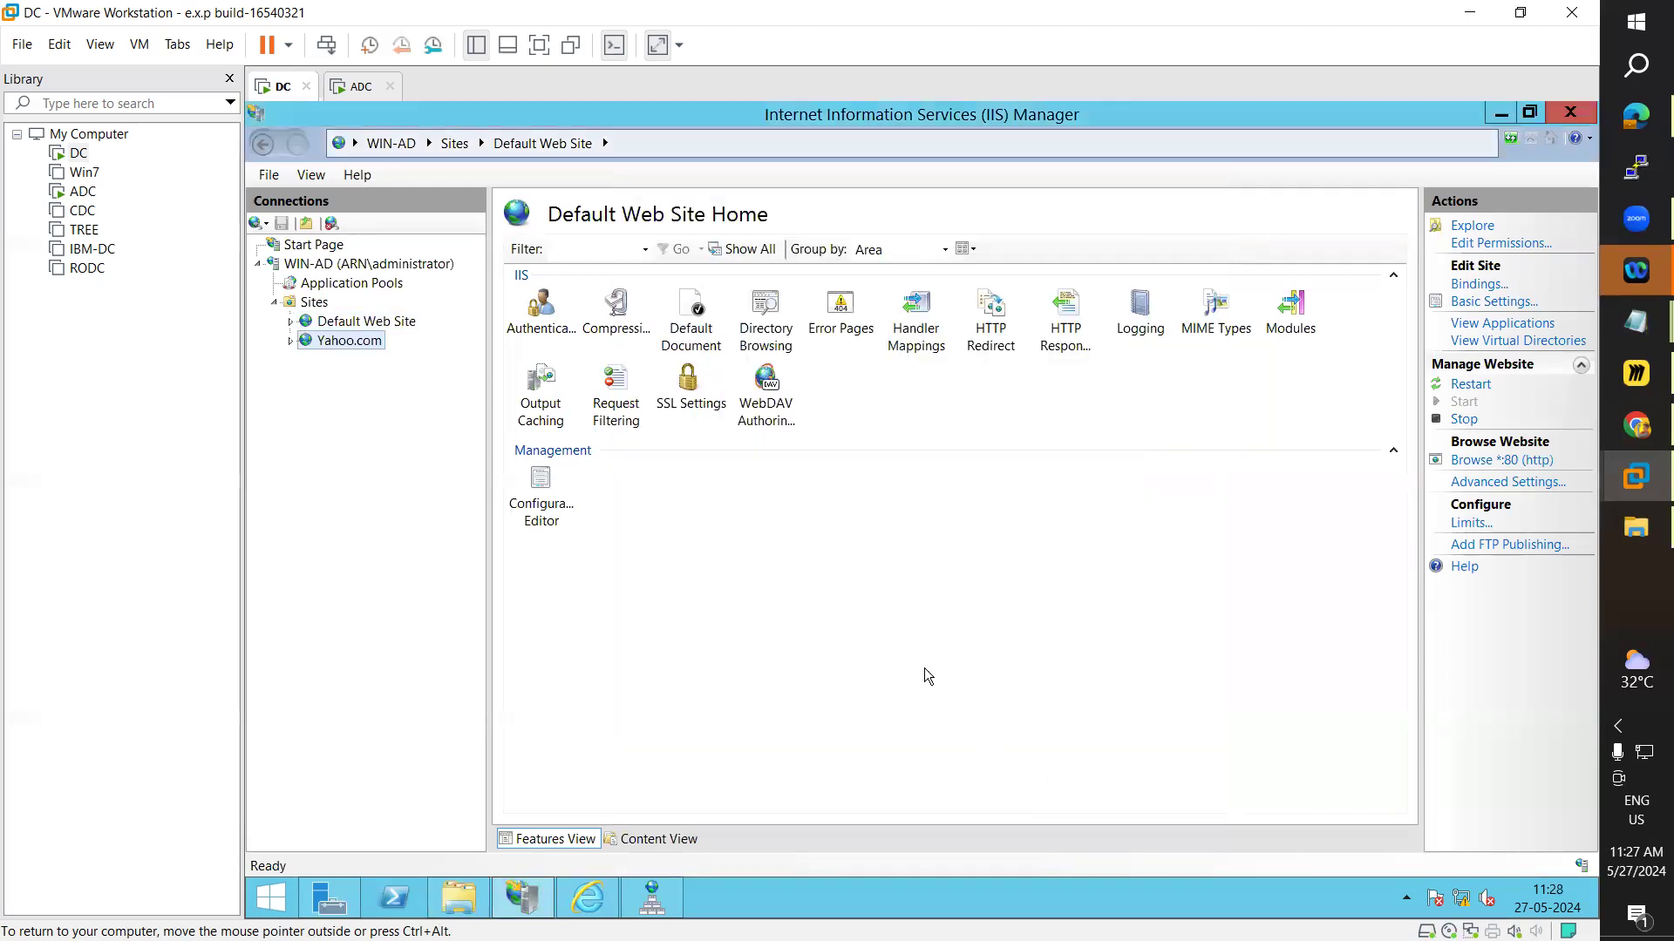
- Refresh the Default Web Site and stop it
left_click(372, 322)
right_click(373, 324)
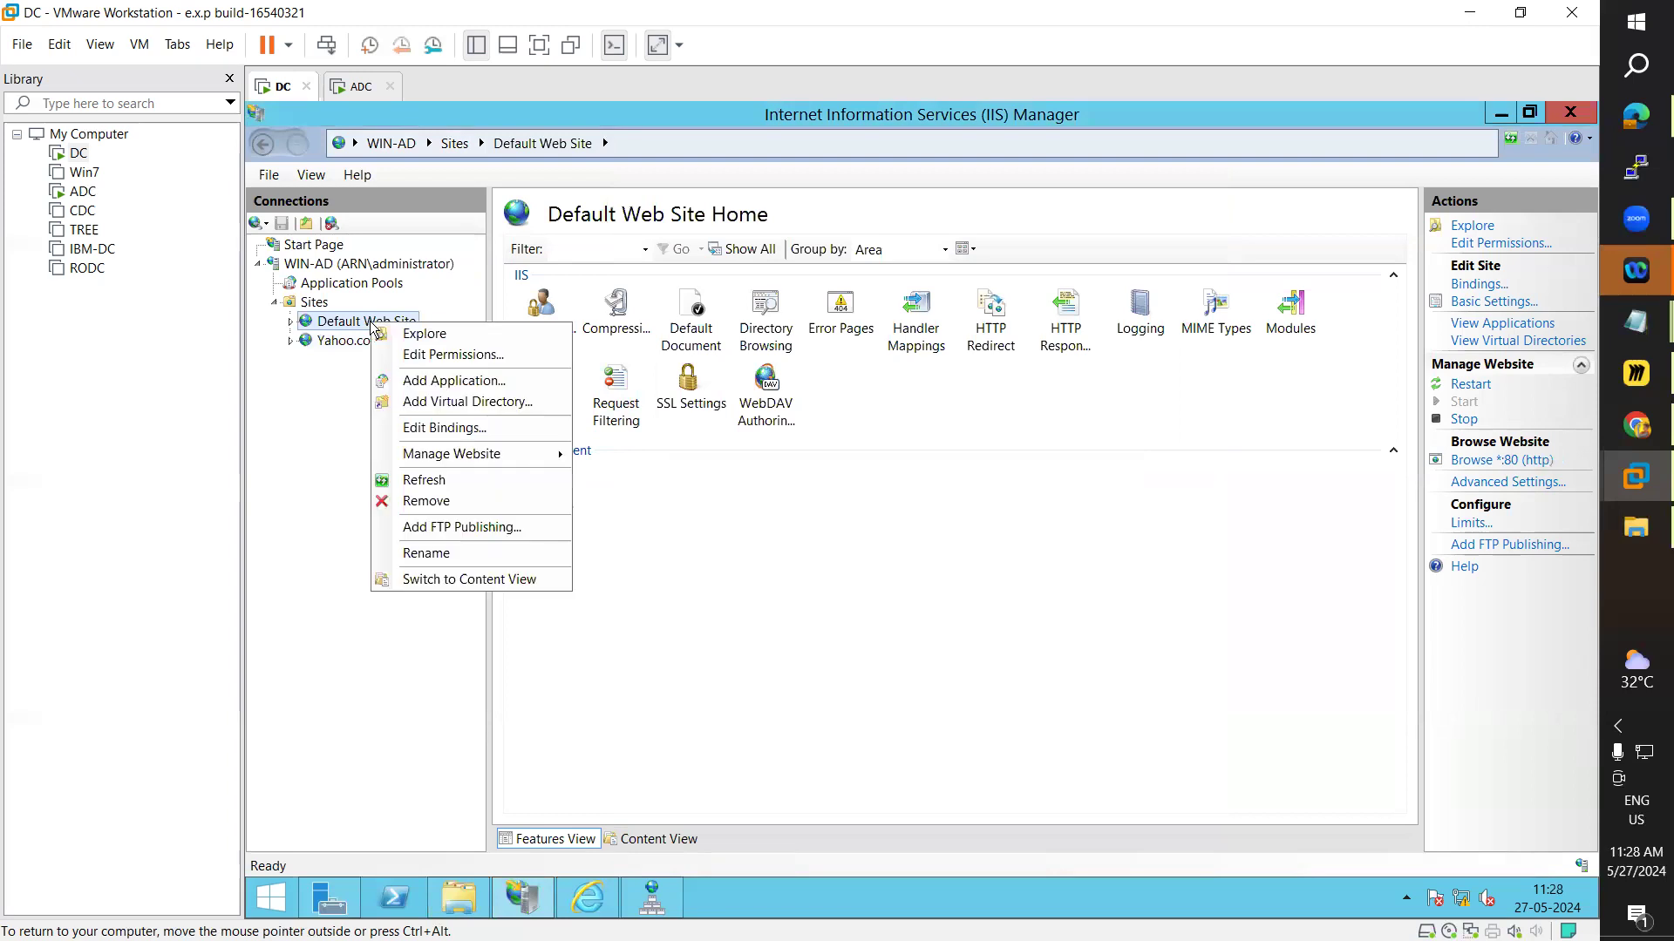
left_click(493, 478)
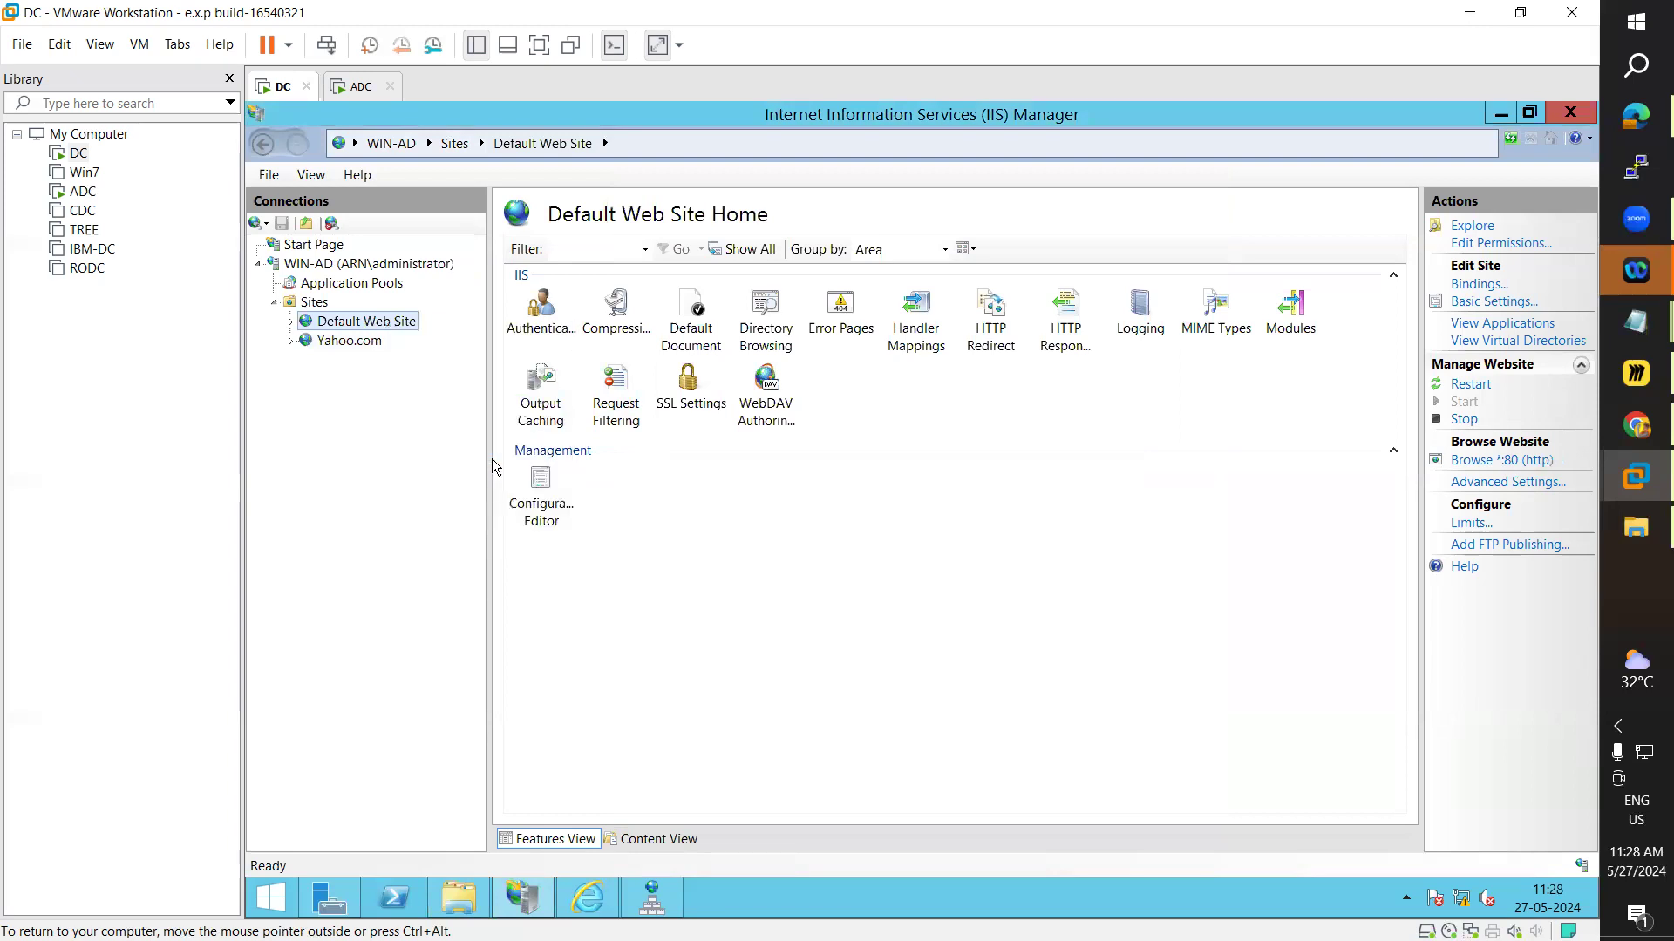
right_click(387, 325)
mouse_move(542, 451)
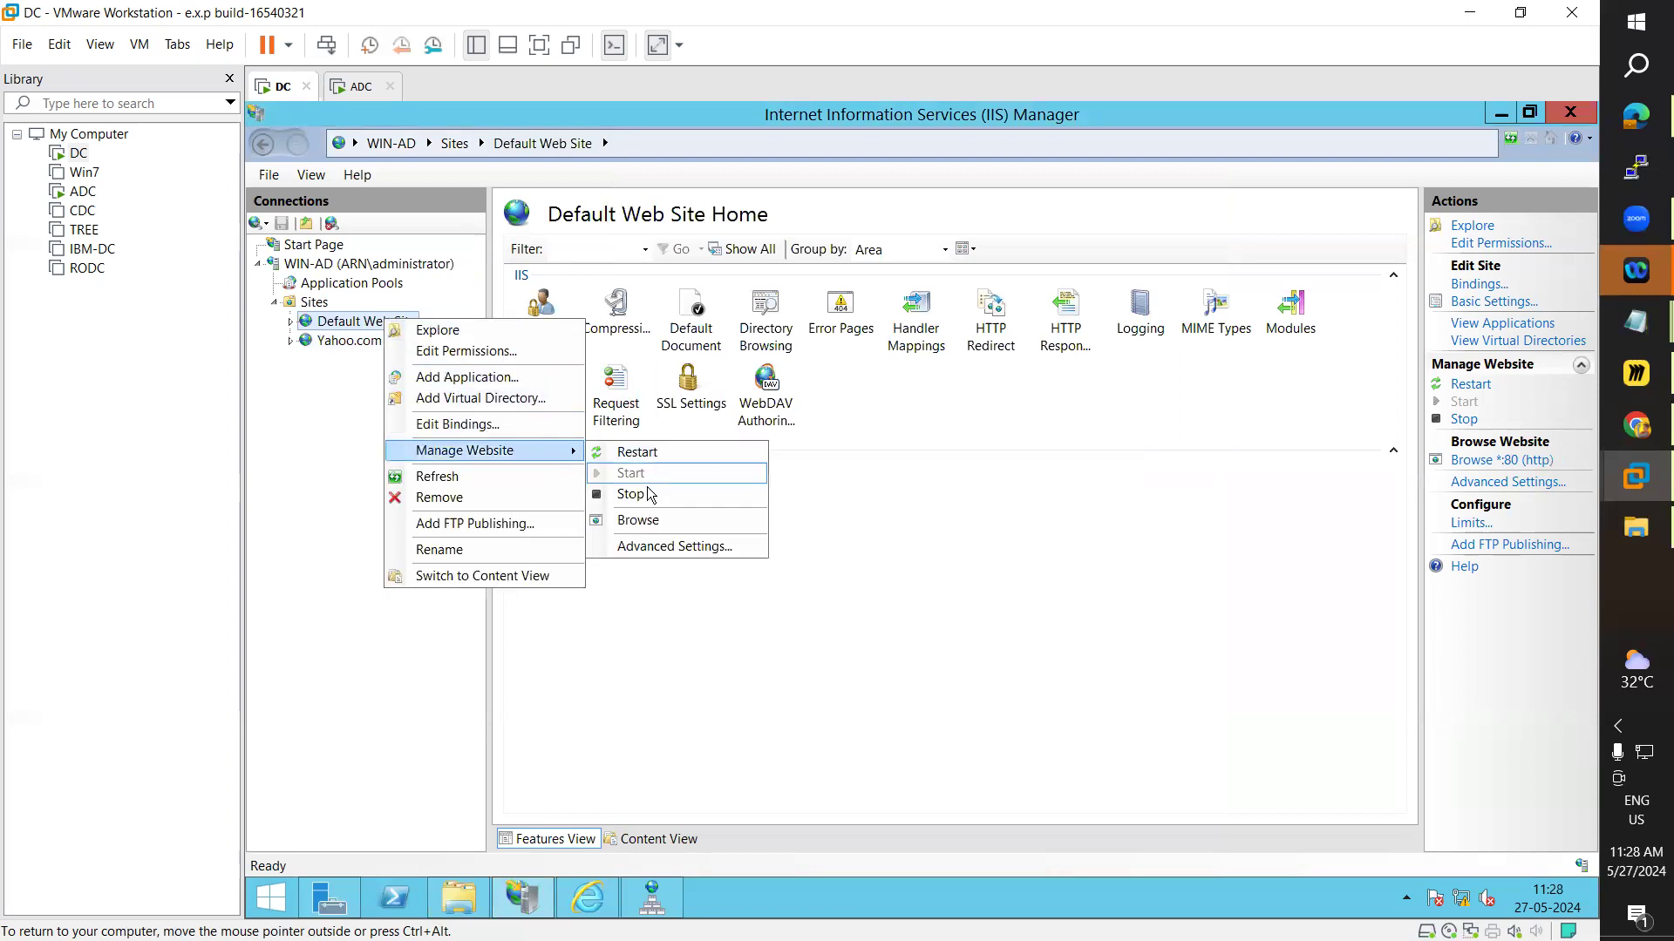
left_click(648, 494)
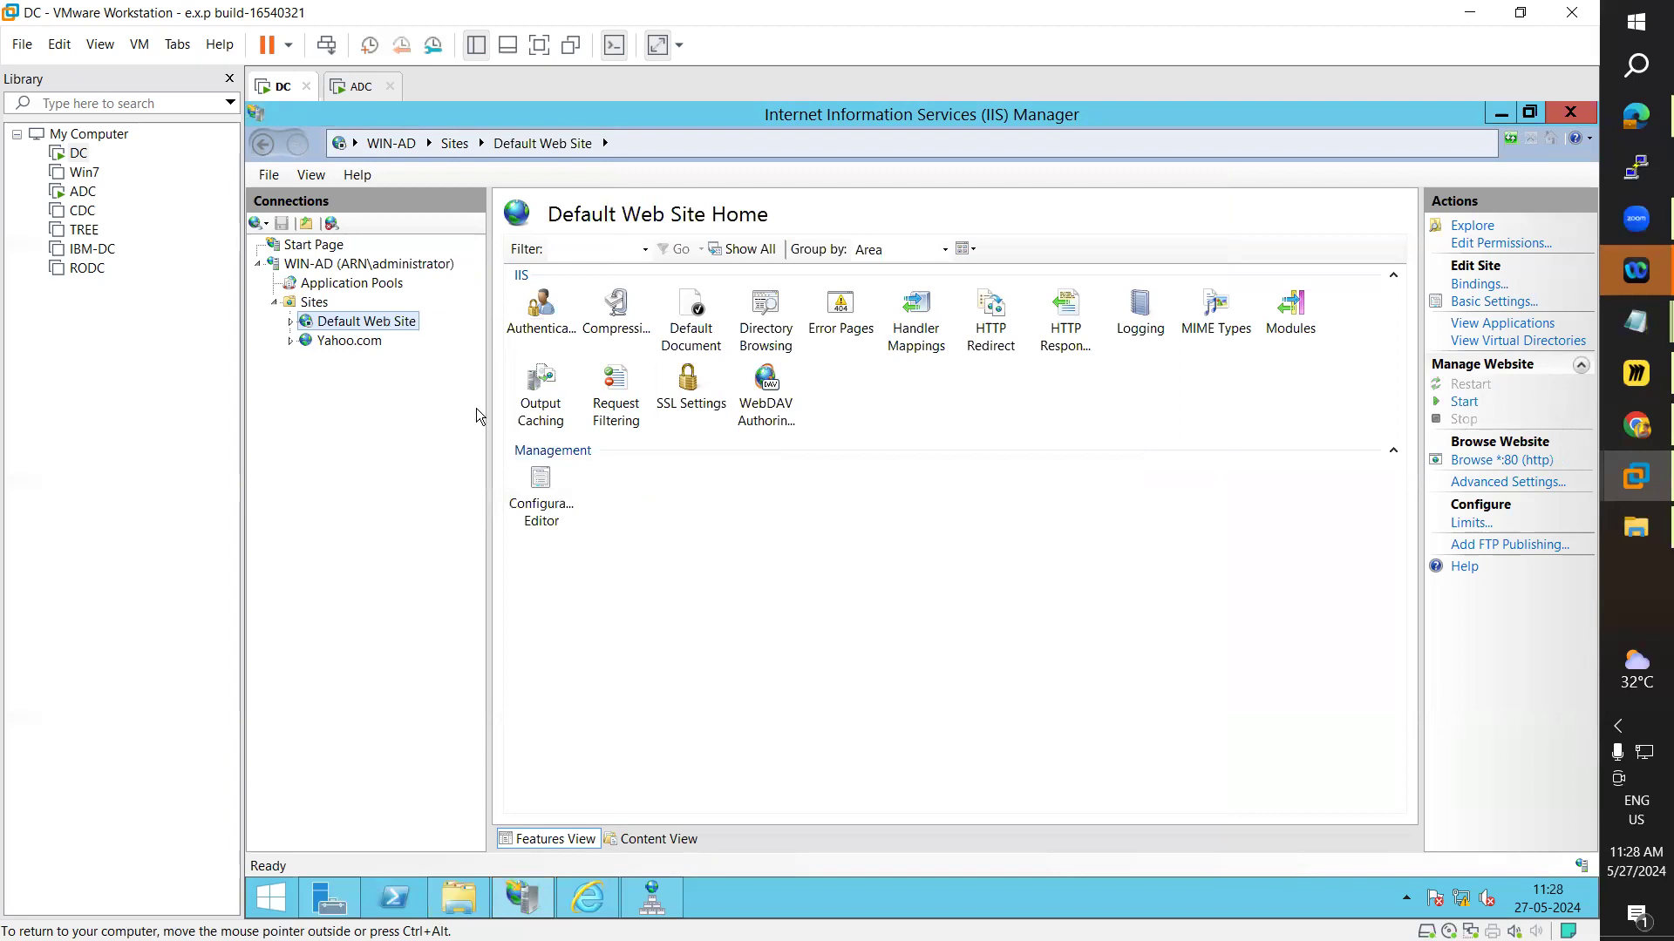
- Edit the Yahoo.com site's http binding to port 80, accept the duplicate binding, and close the site bindings
left_click(351, 341)
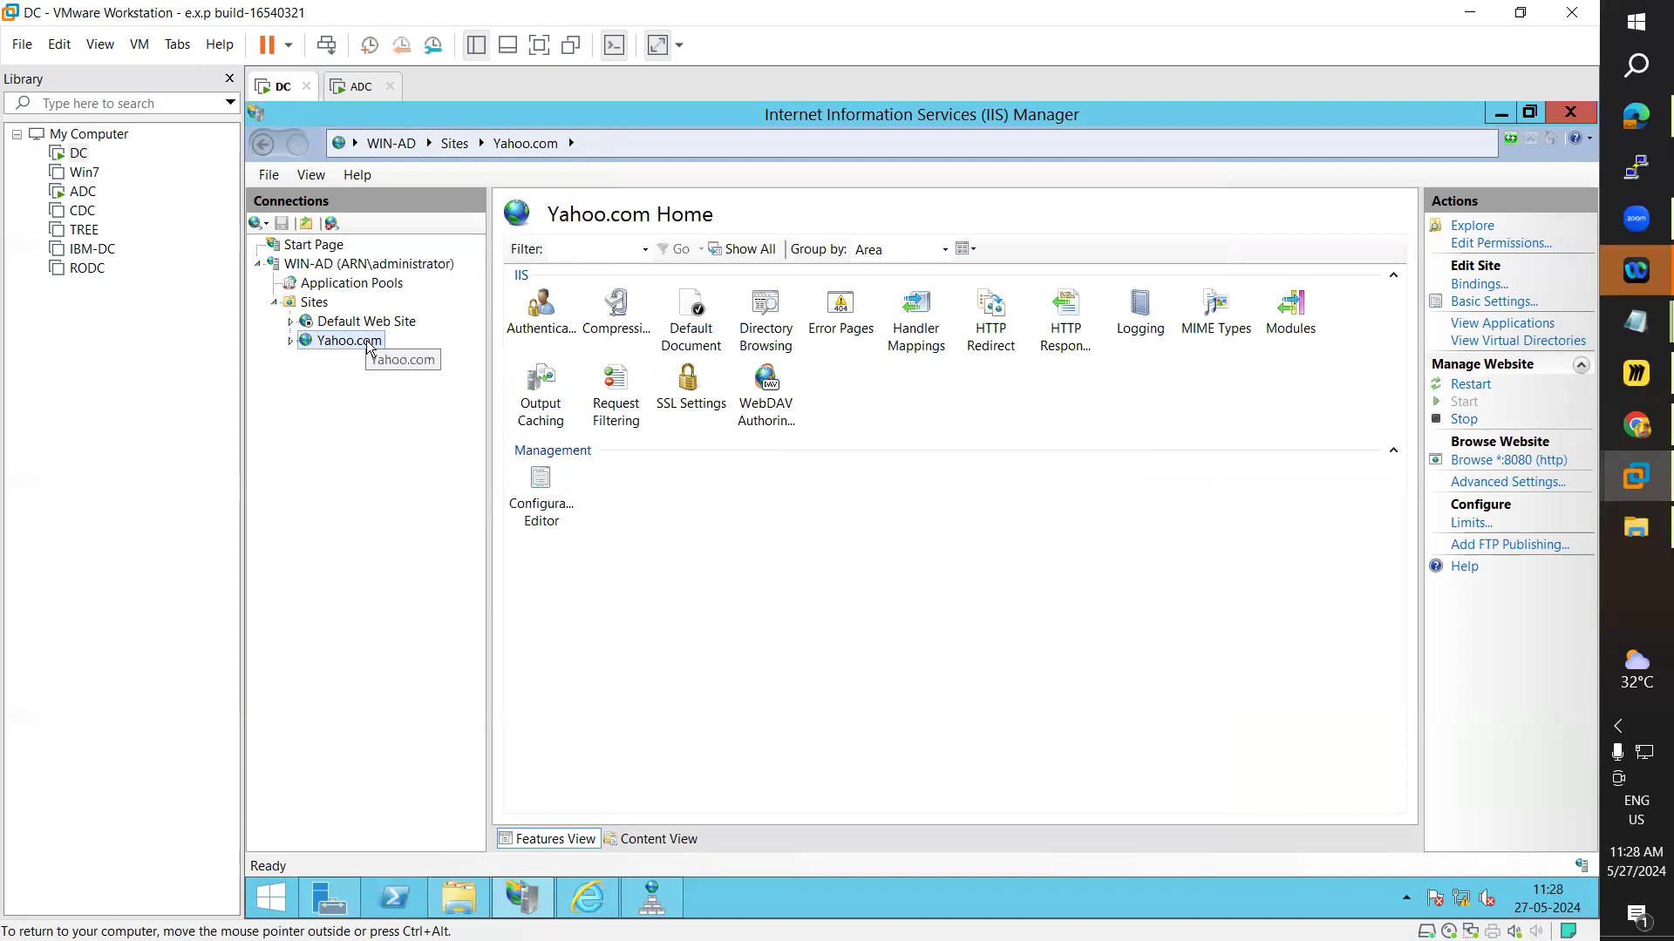
left_click(1472, 286)
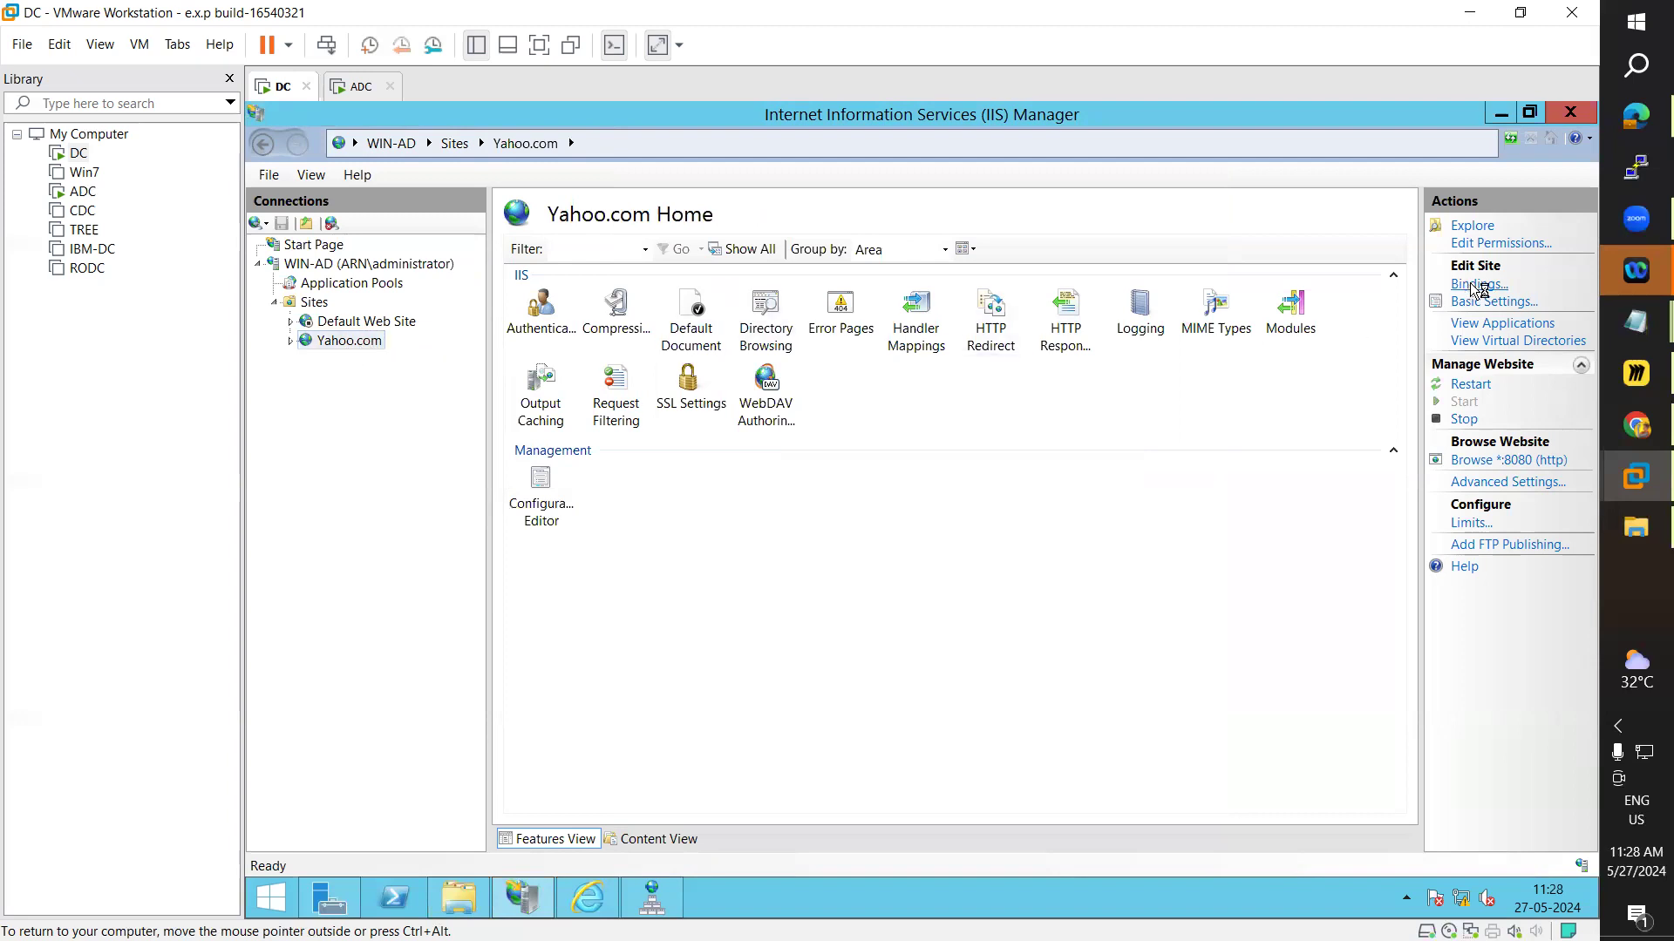
double_click(760, 352)
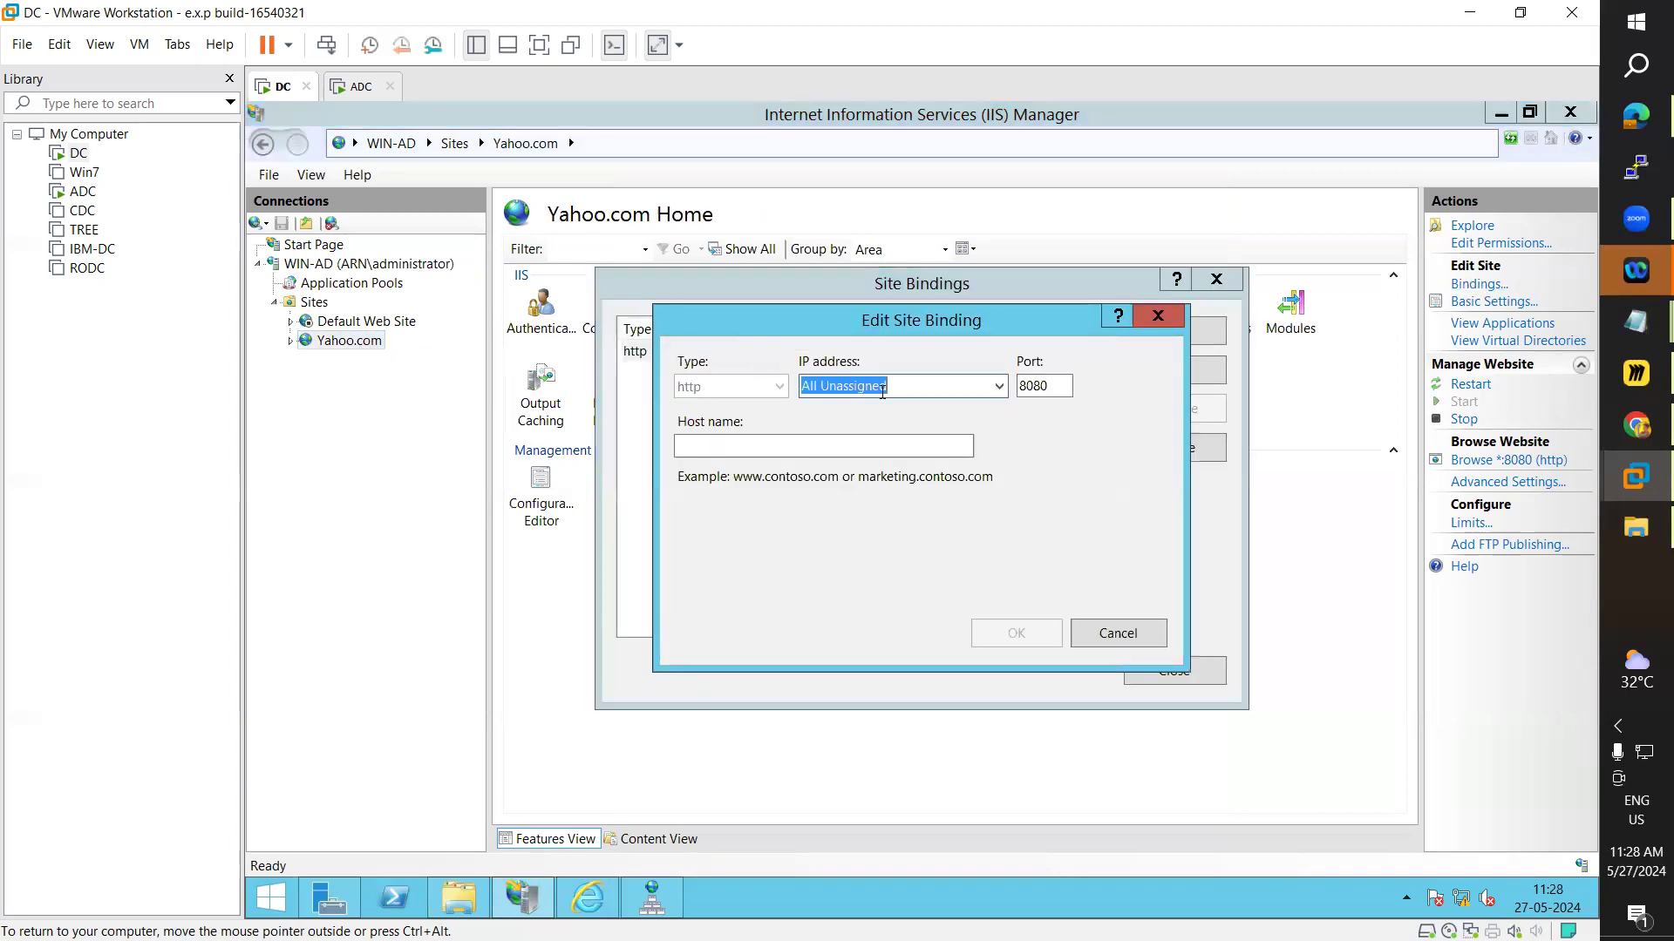
key("Tab")
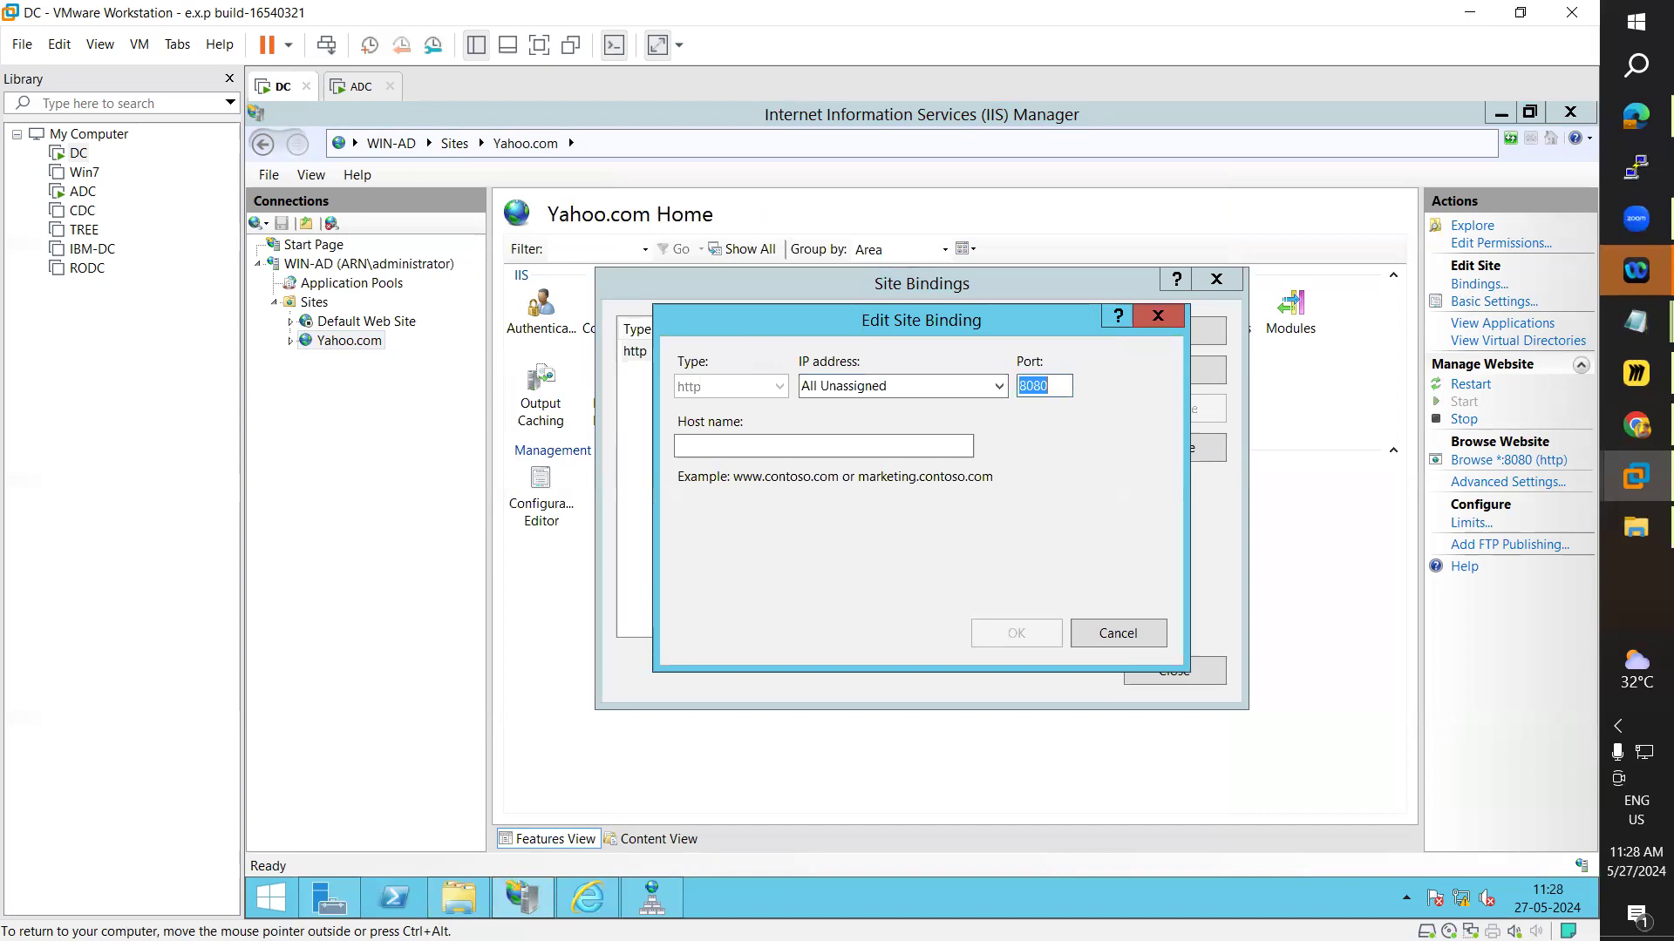
type("80")
left_click(1030, 636)
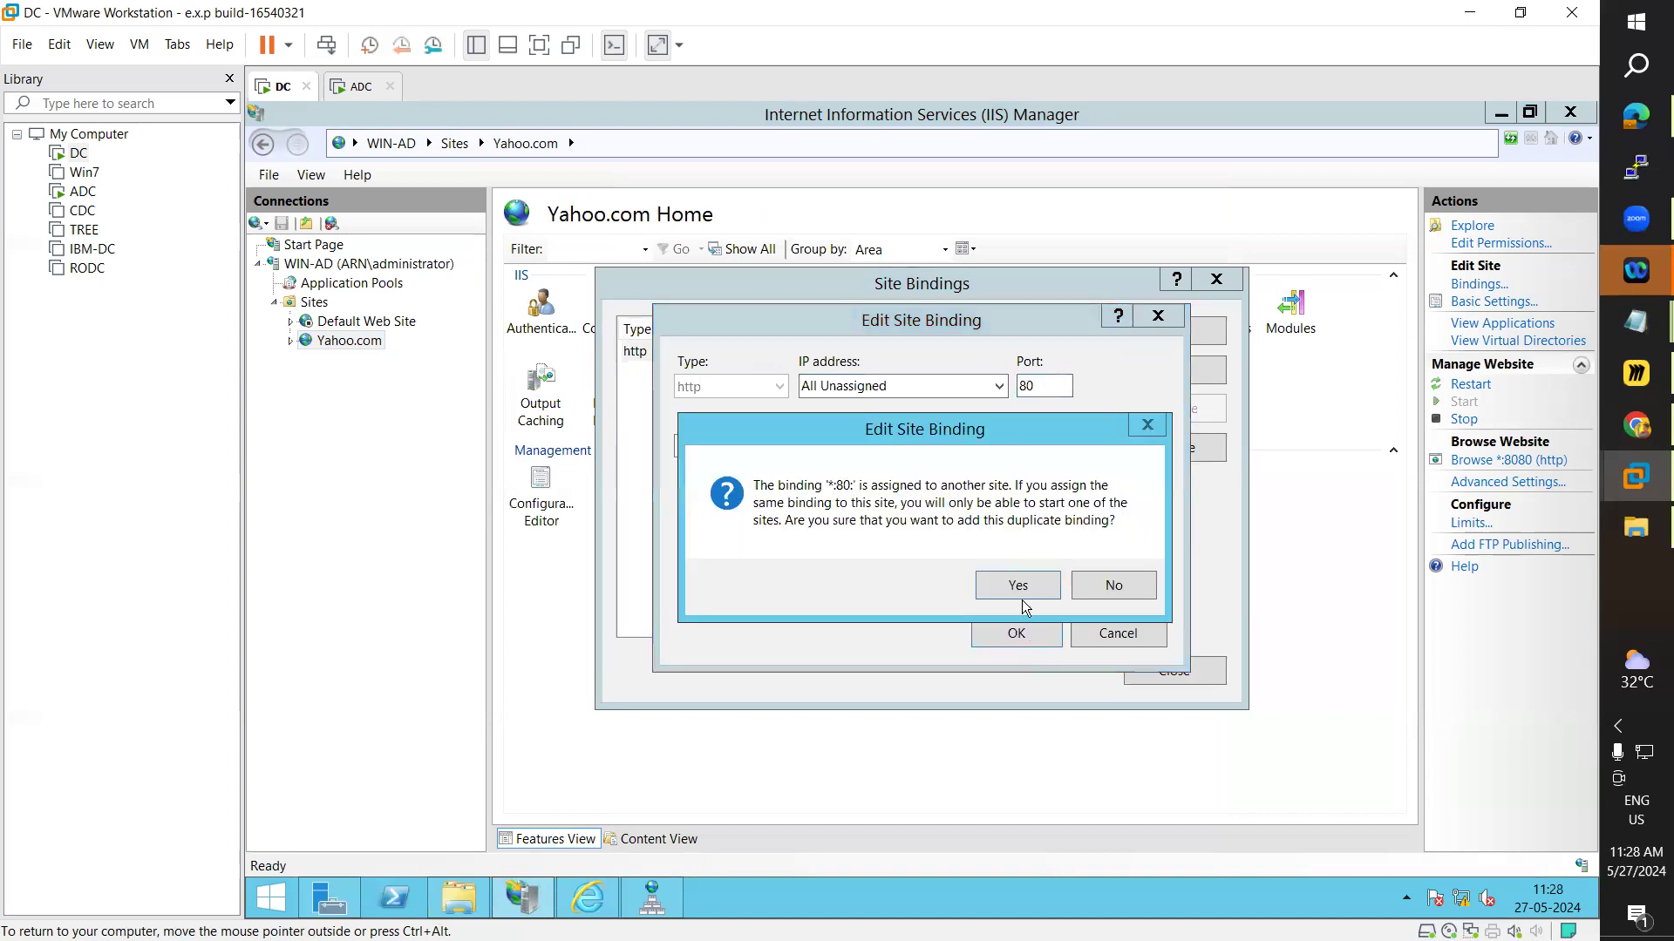
left_click(1024, 598)
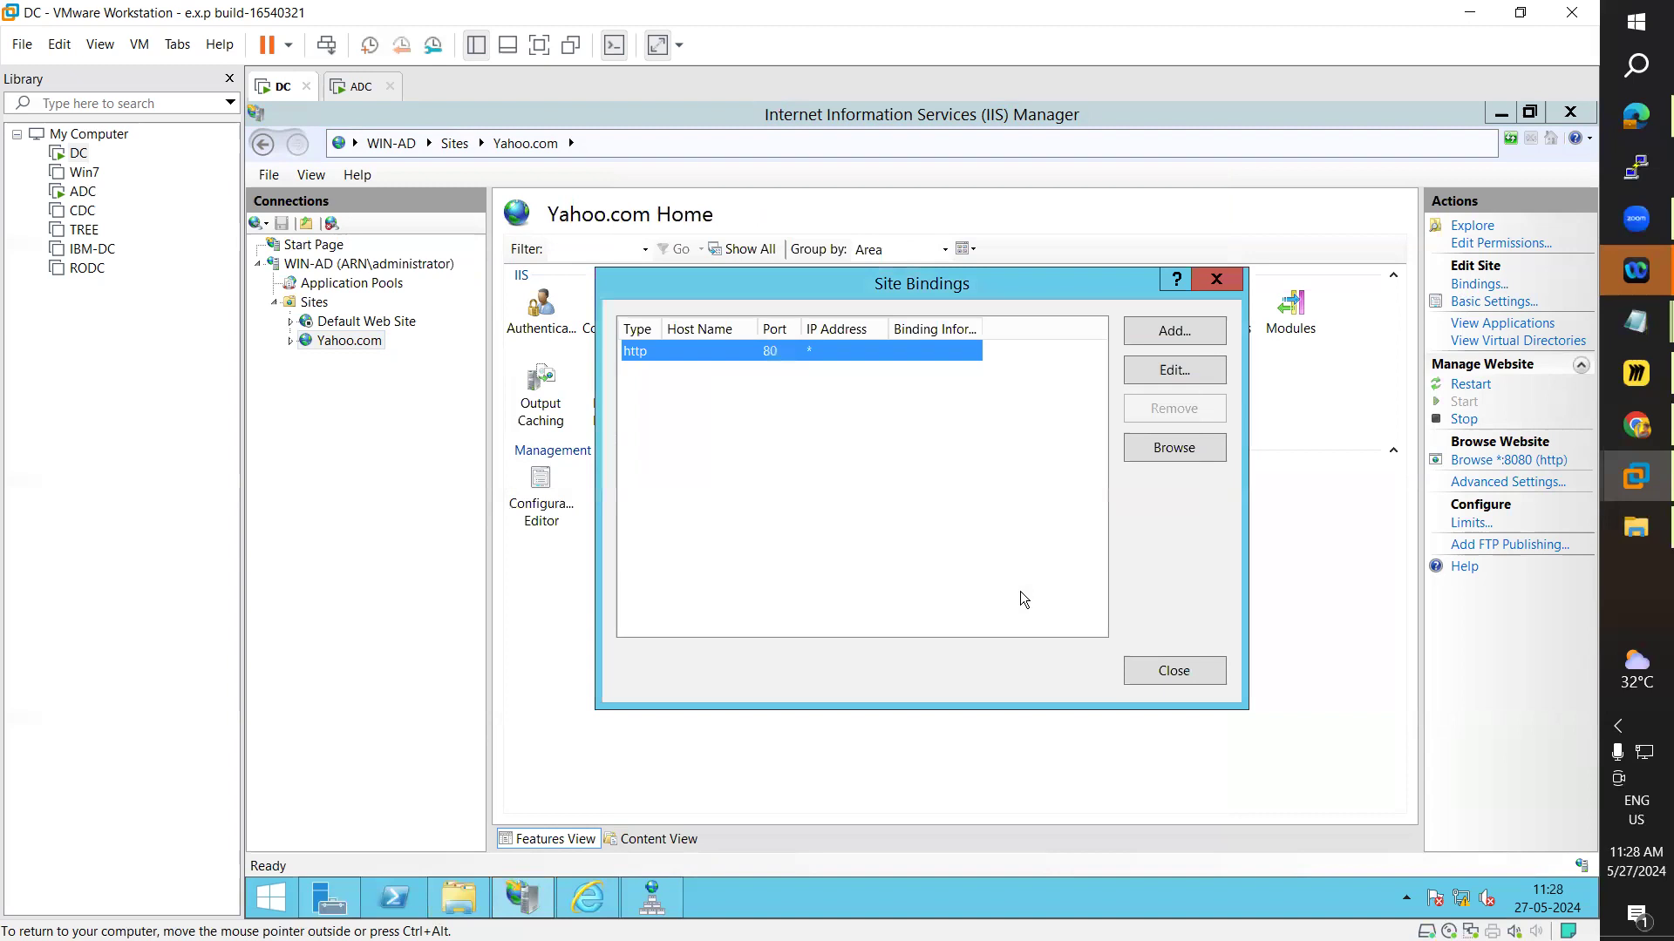
left_click(1175, 671)
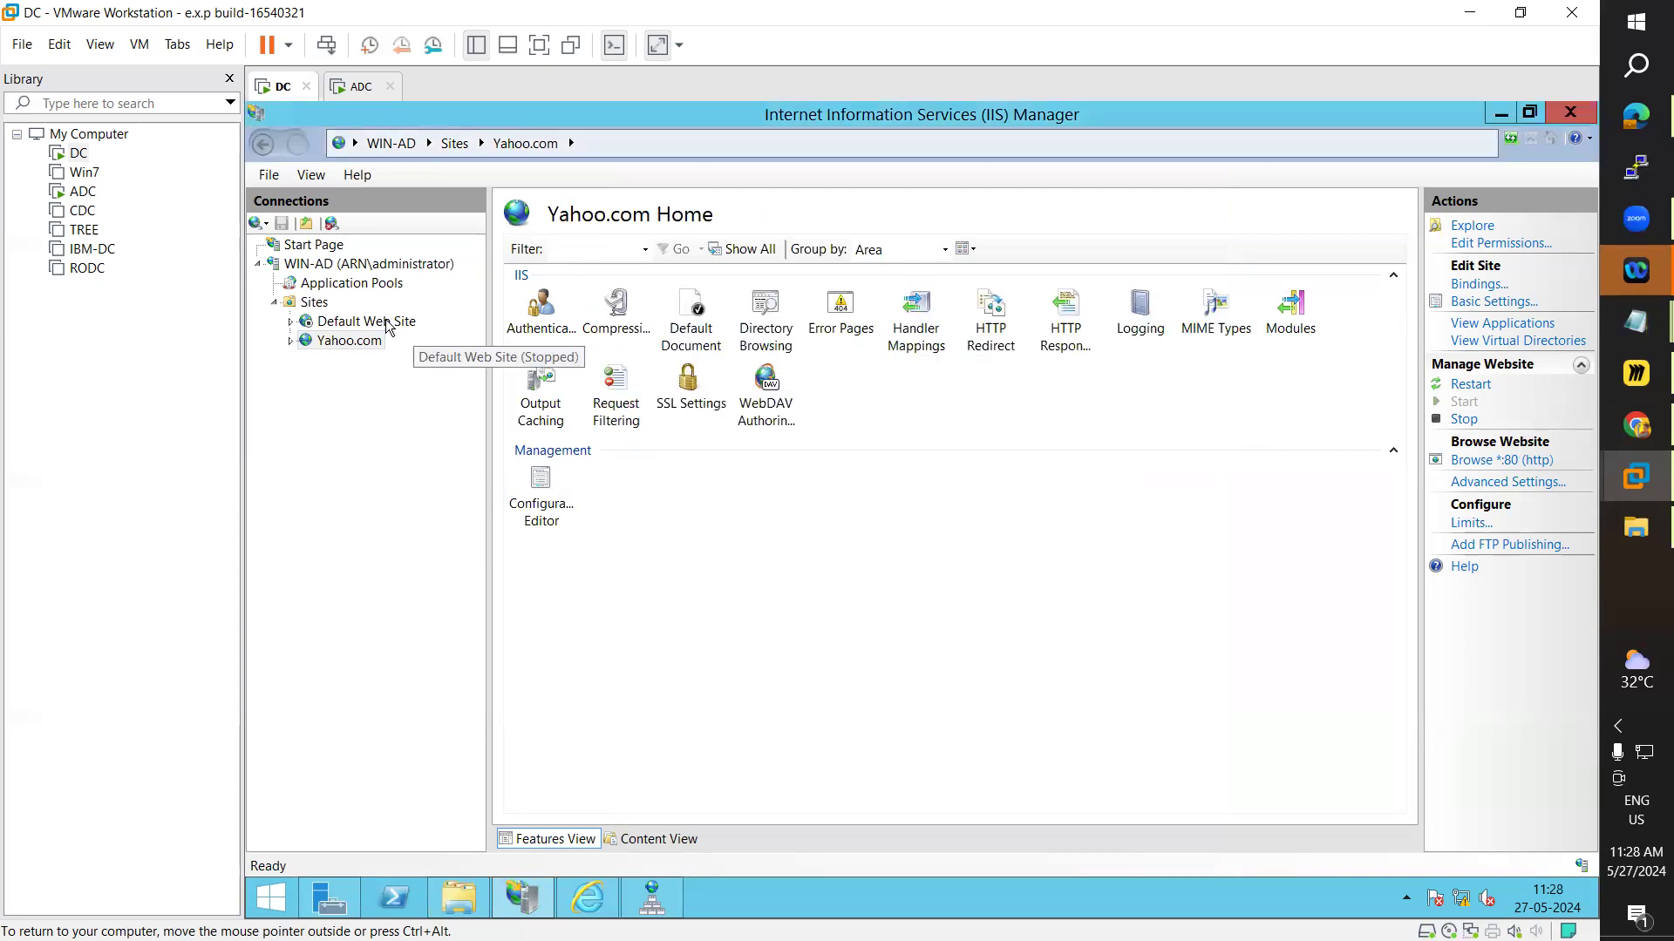
left_click(1465, 286)
left_click(1216, 280)
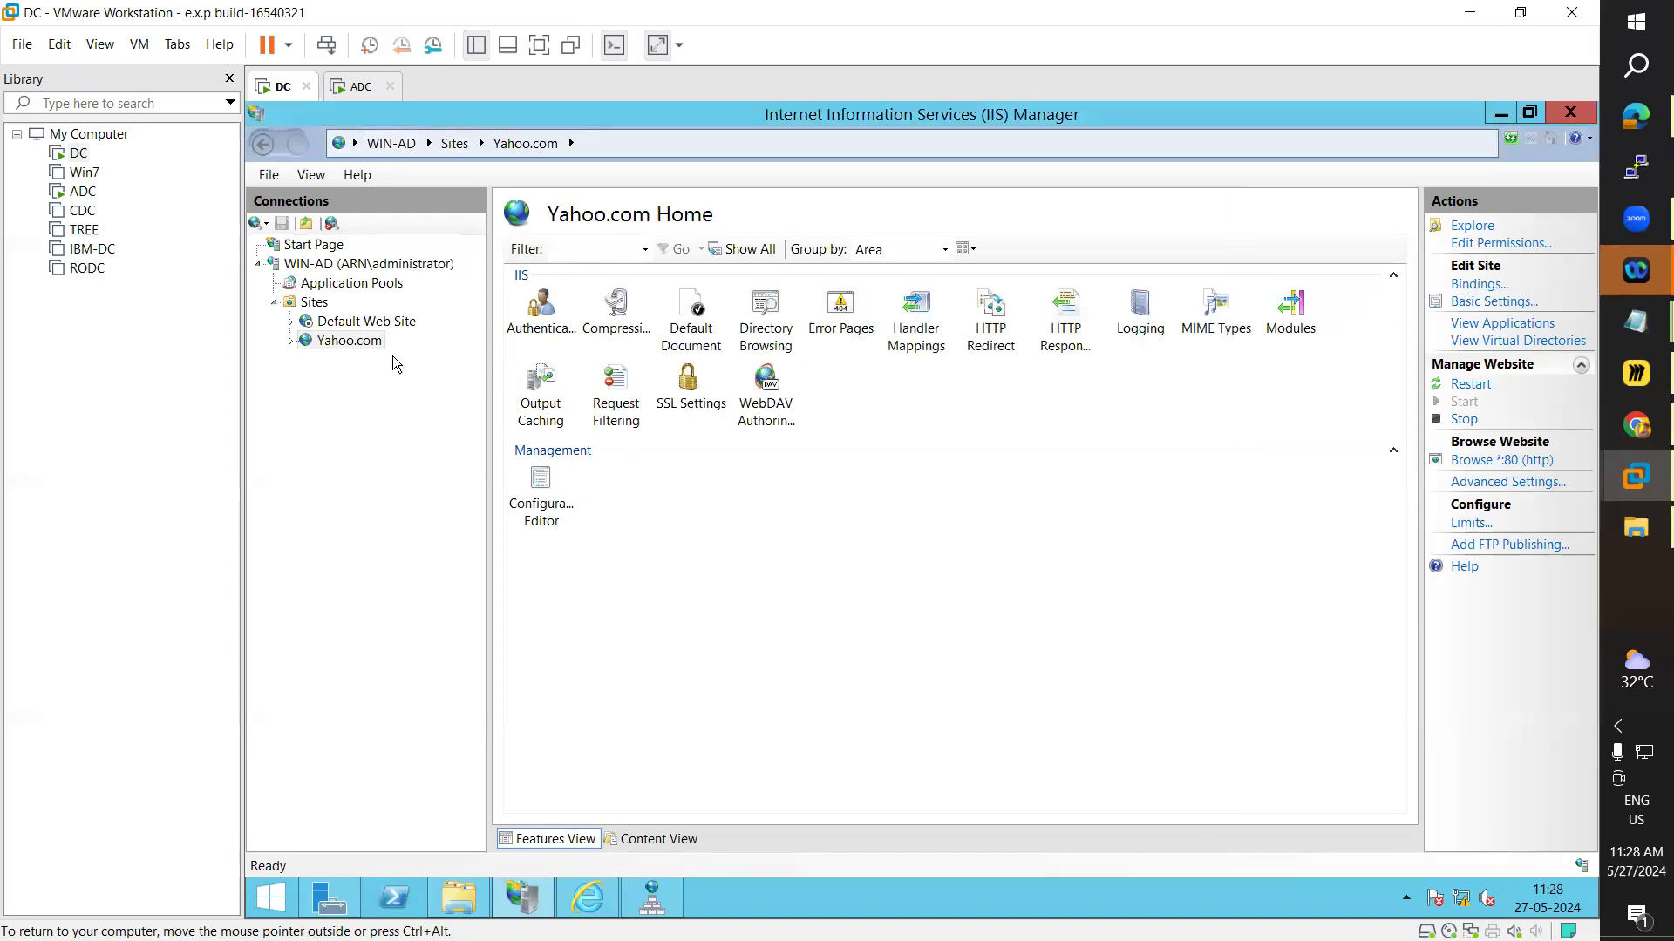
- Open the Yahoo.com site's Default Document feature and check the starkids folder for the site's index file
left_click(302, 344)
double_click(695, 337)
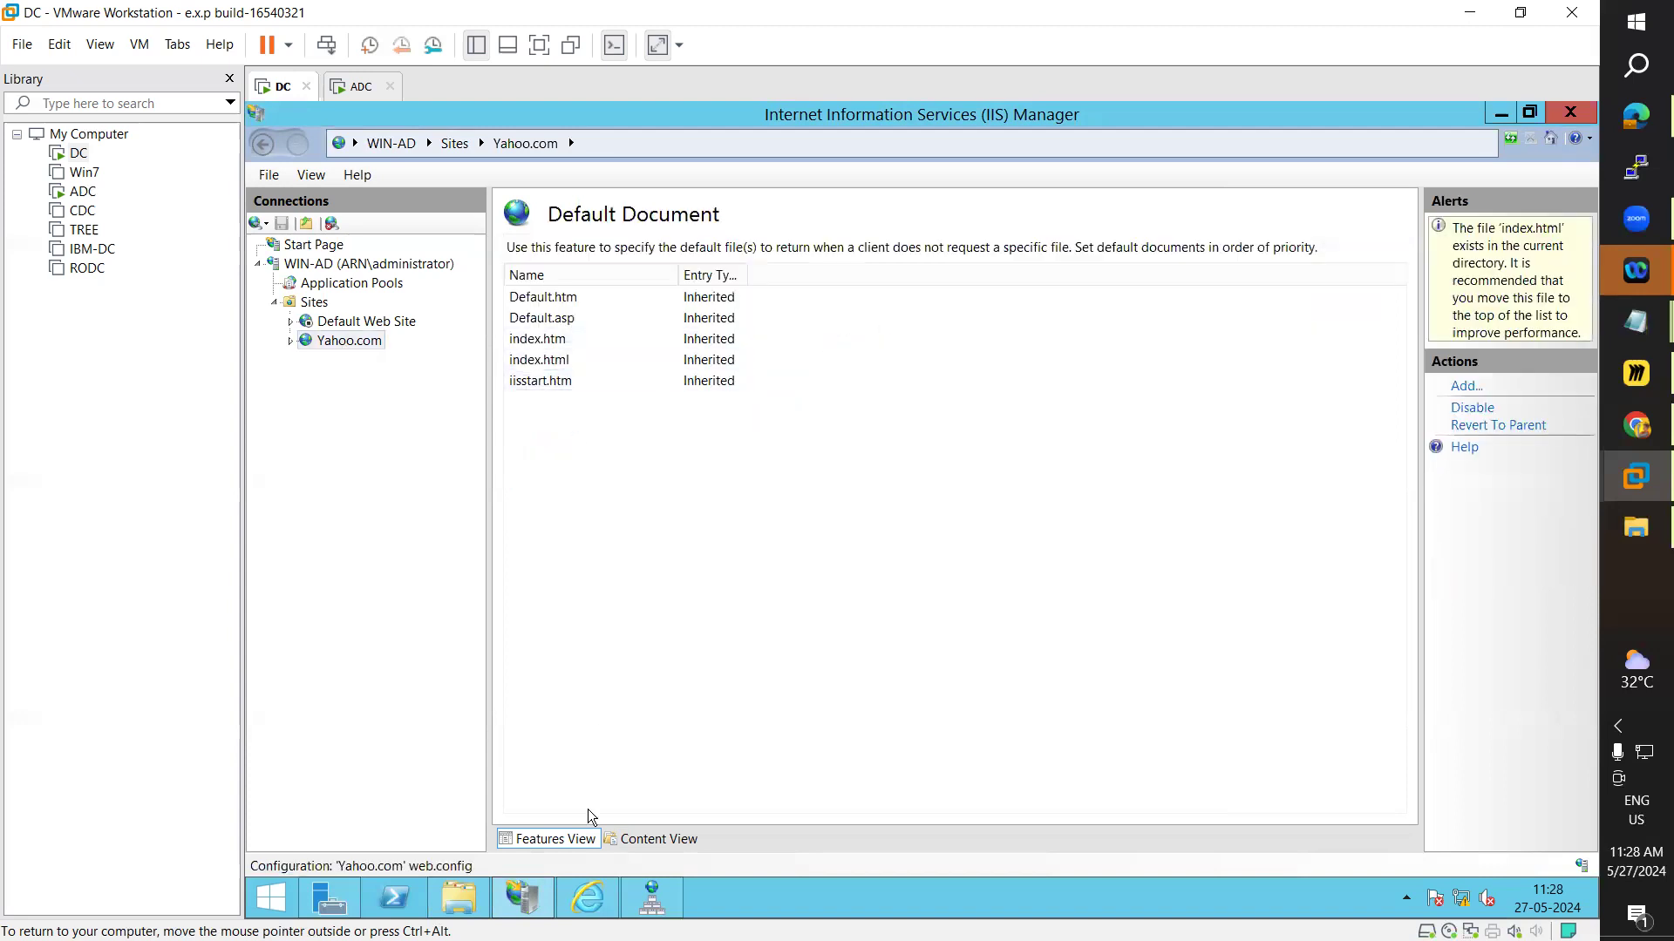
left_click(462, 898)
double_click(488, 244)
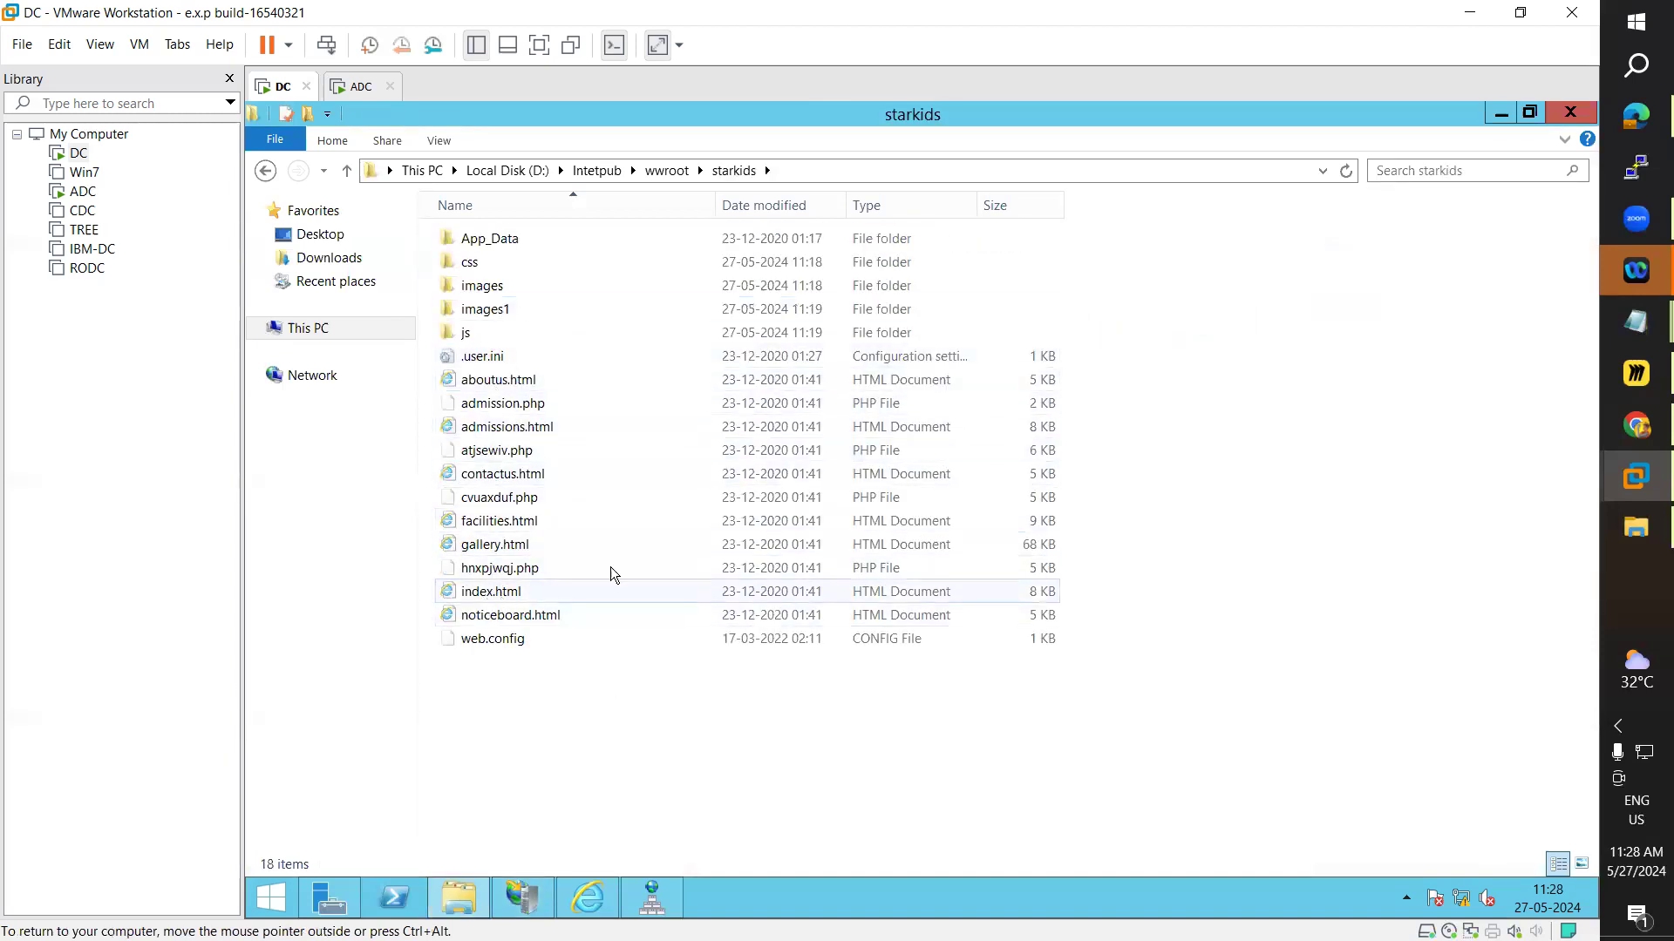
left_click(641, 898)
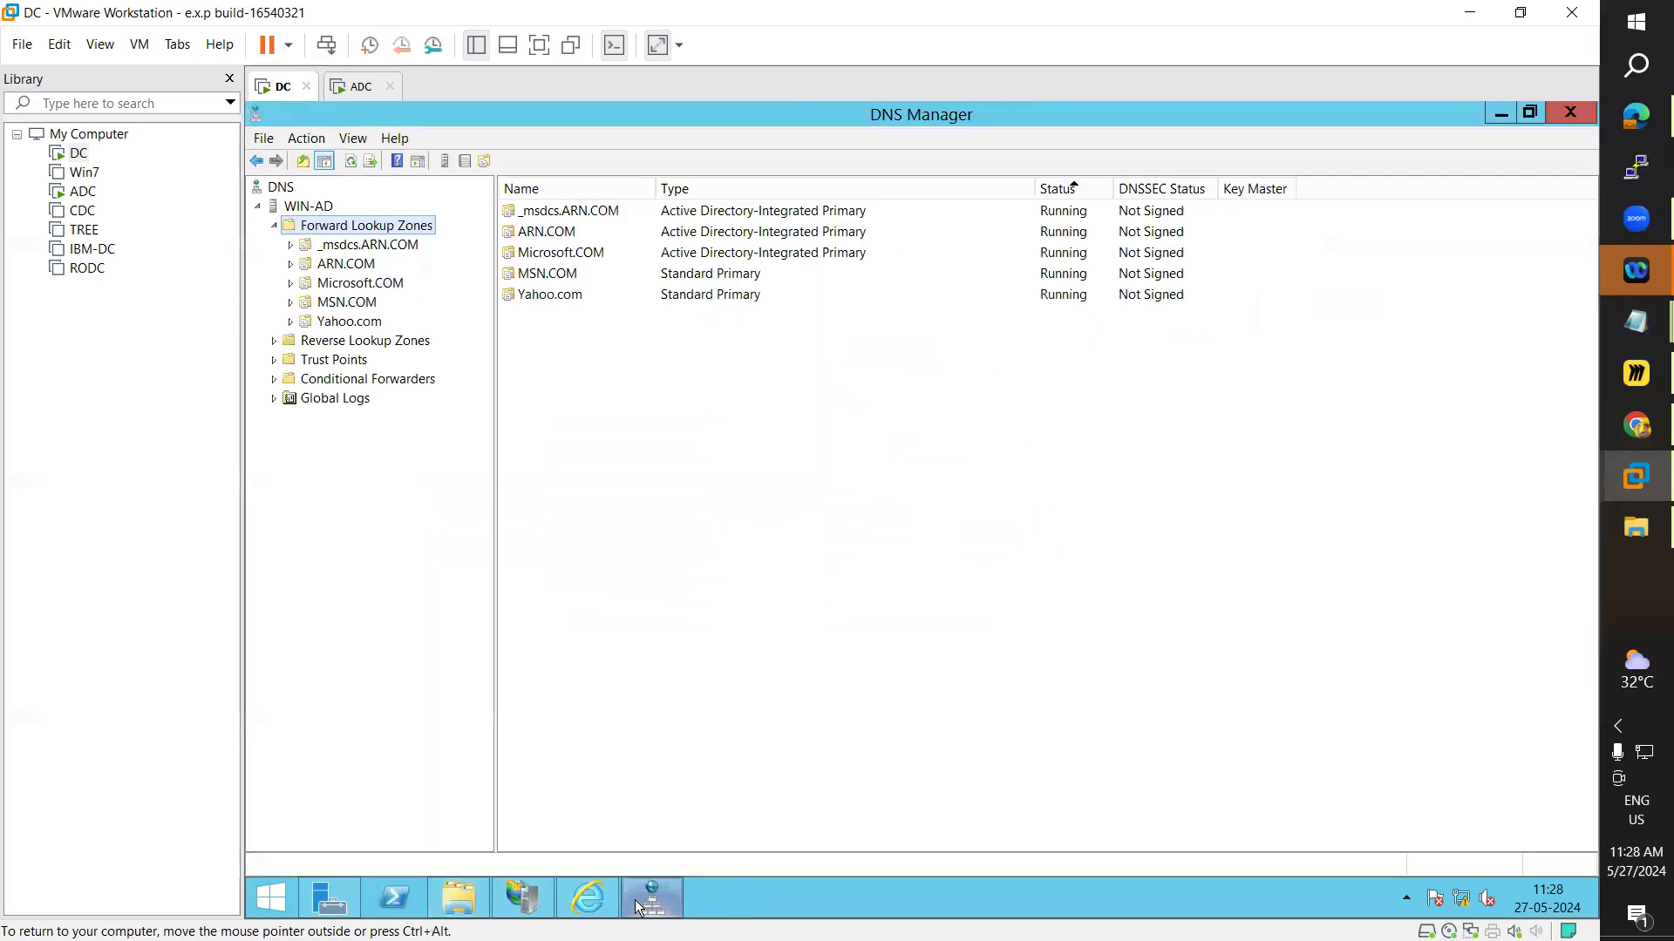
left_click(527, 897)
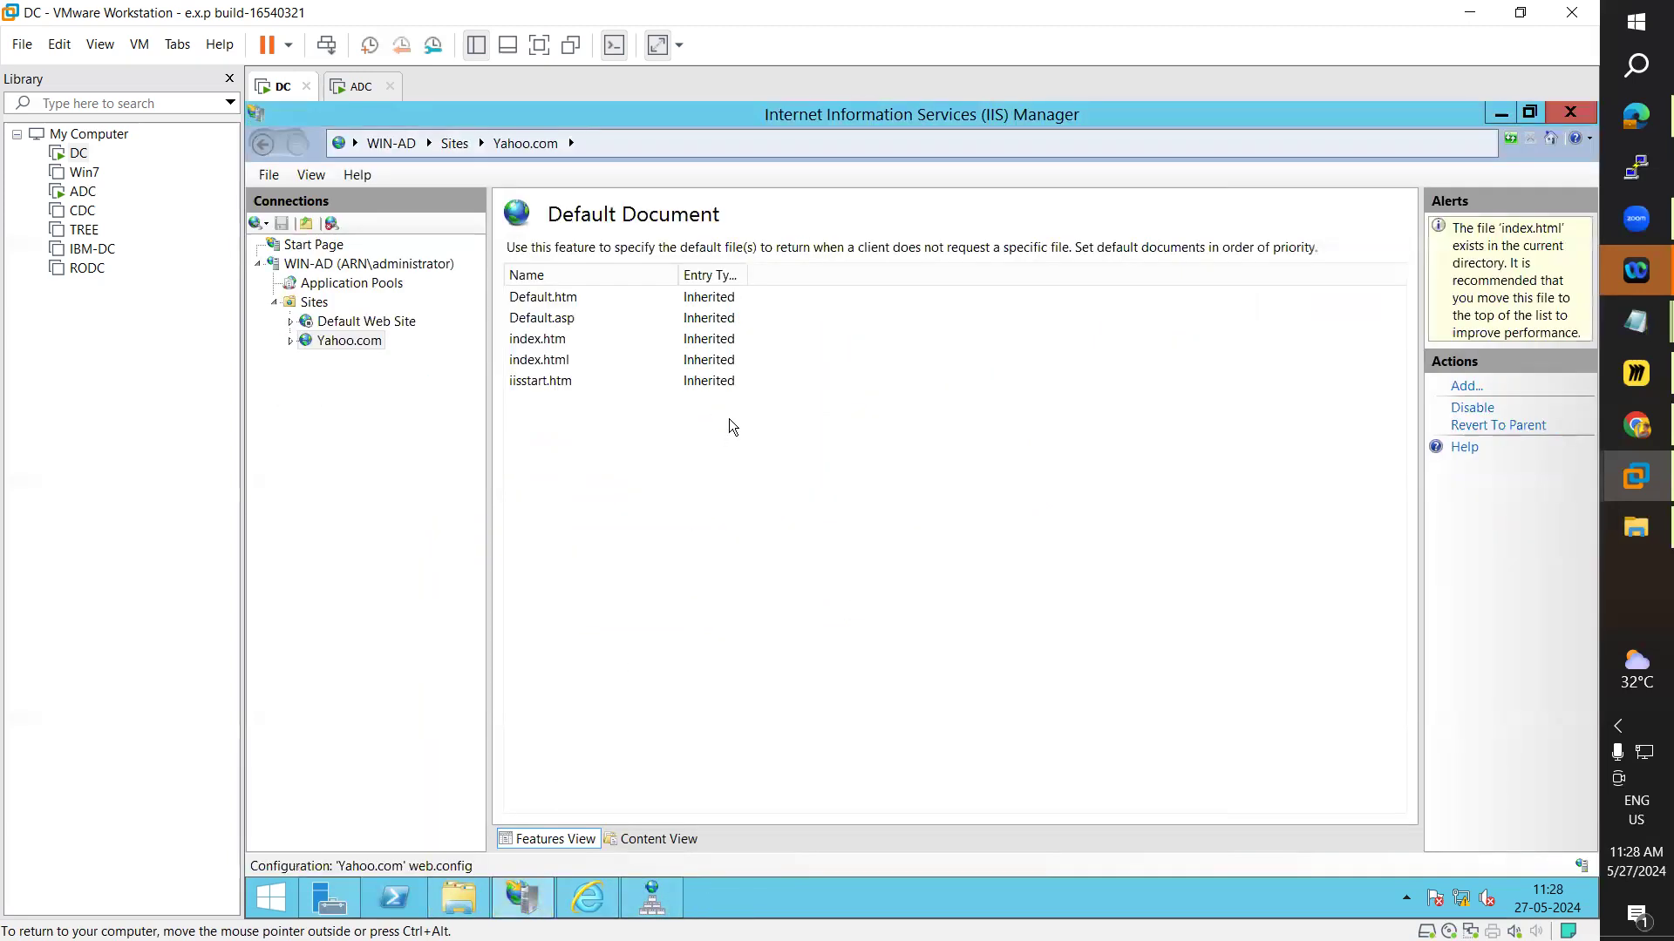
- Move index.html to the first position in the Yahoo.com default document list, accepting the change to the inherited order
left_click(540, 342)
left_click(547, 361)
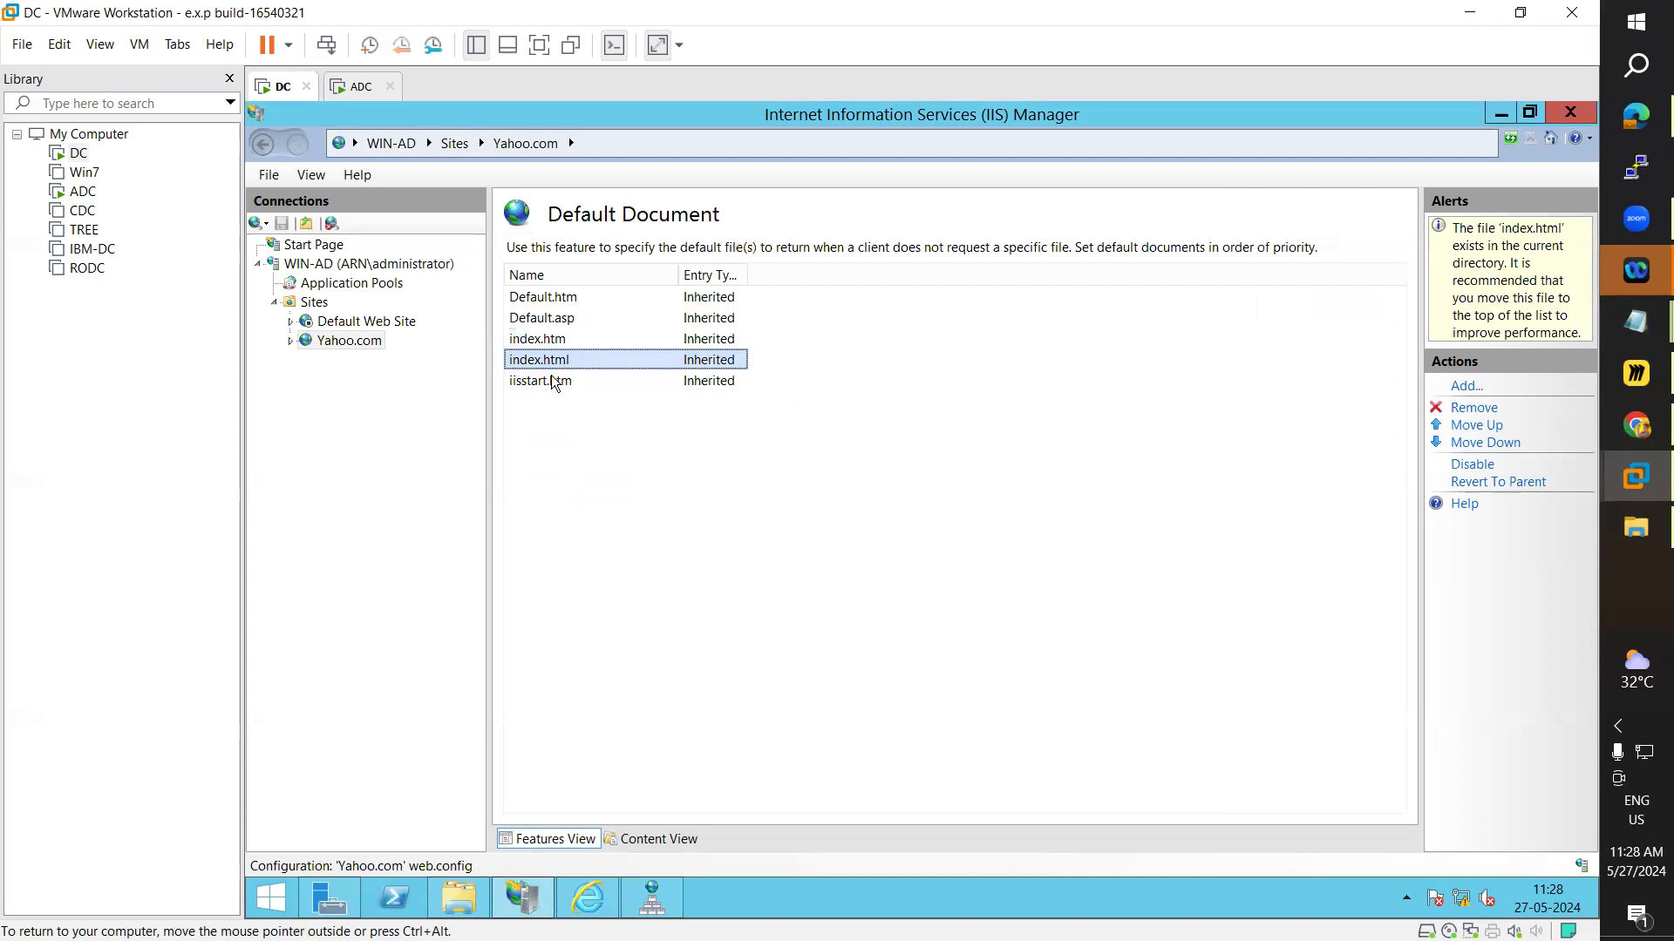
left_click(1477, 427)
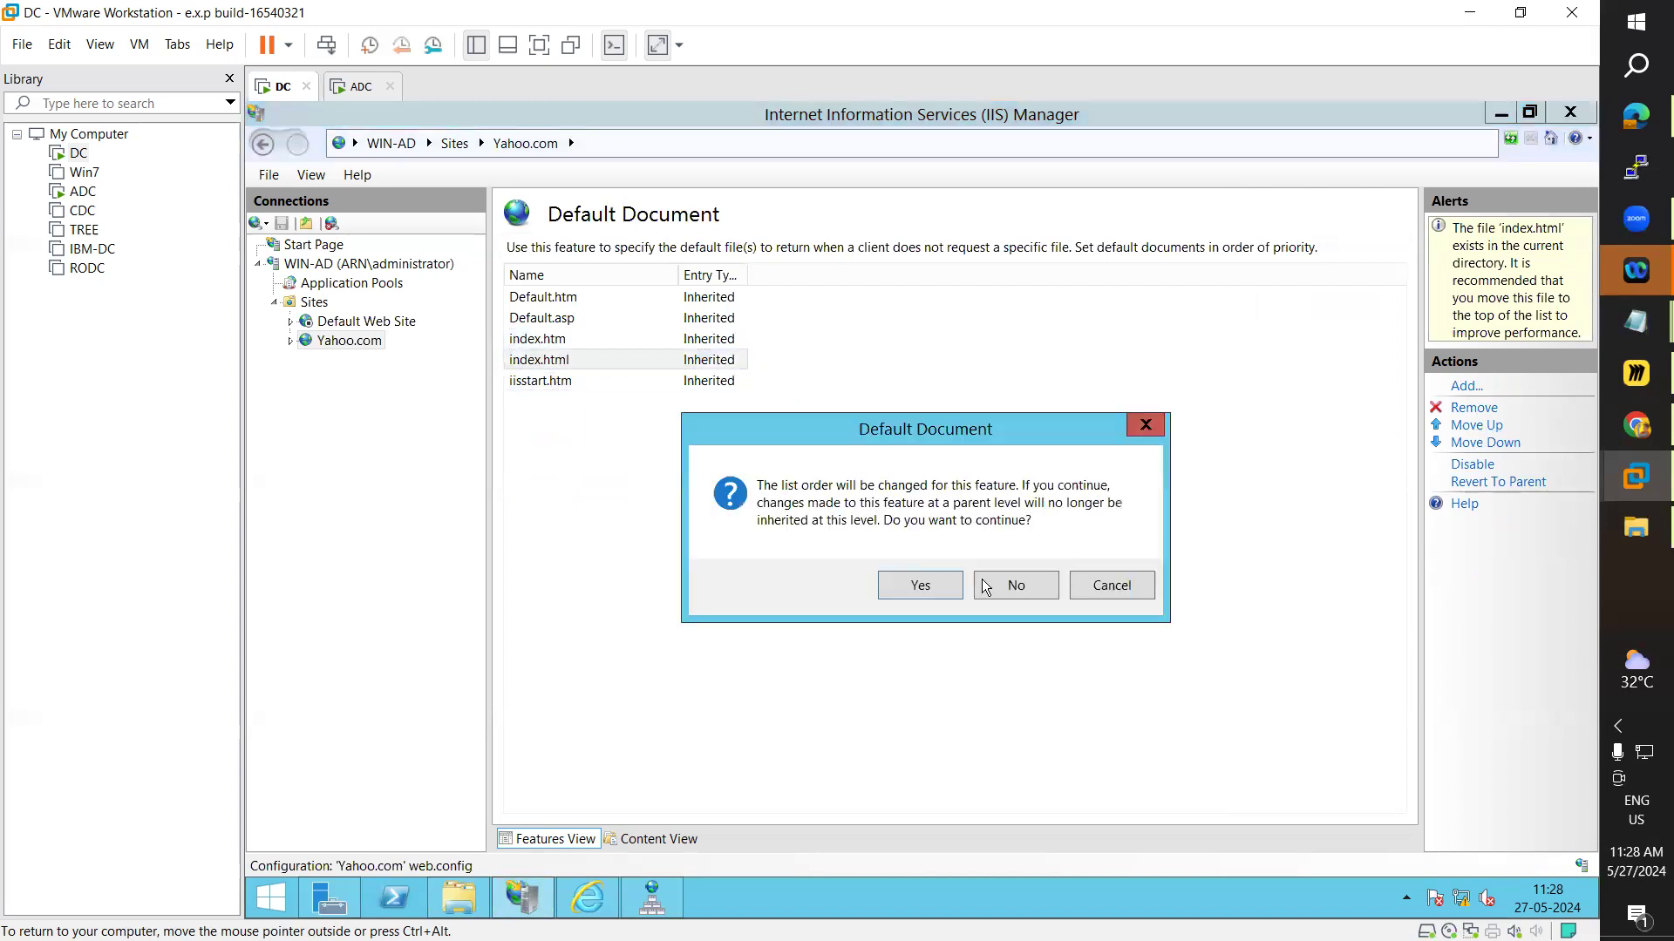
left_click(922, 589)
left_click(1483, 426)
left_click(1487, 427)
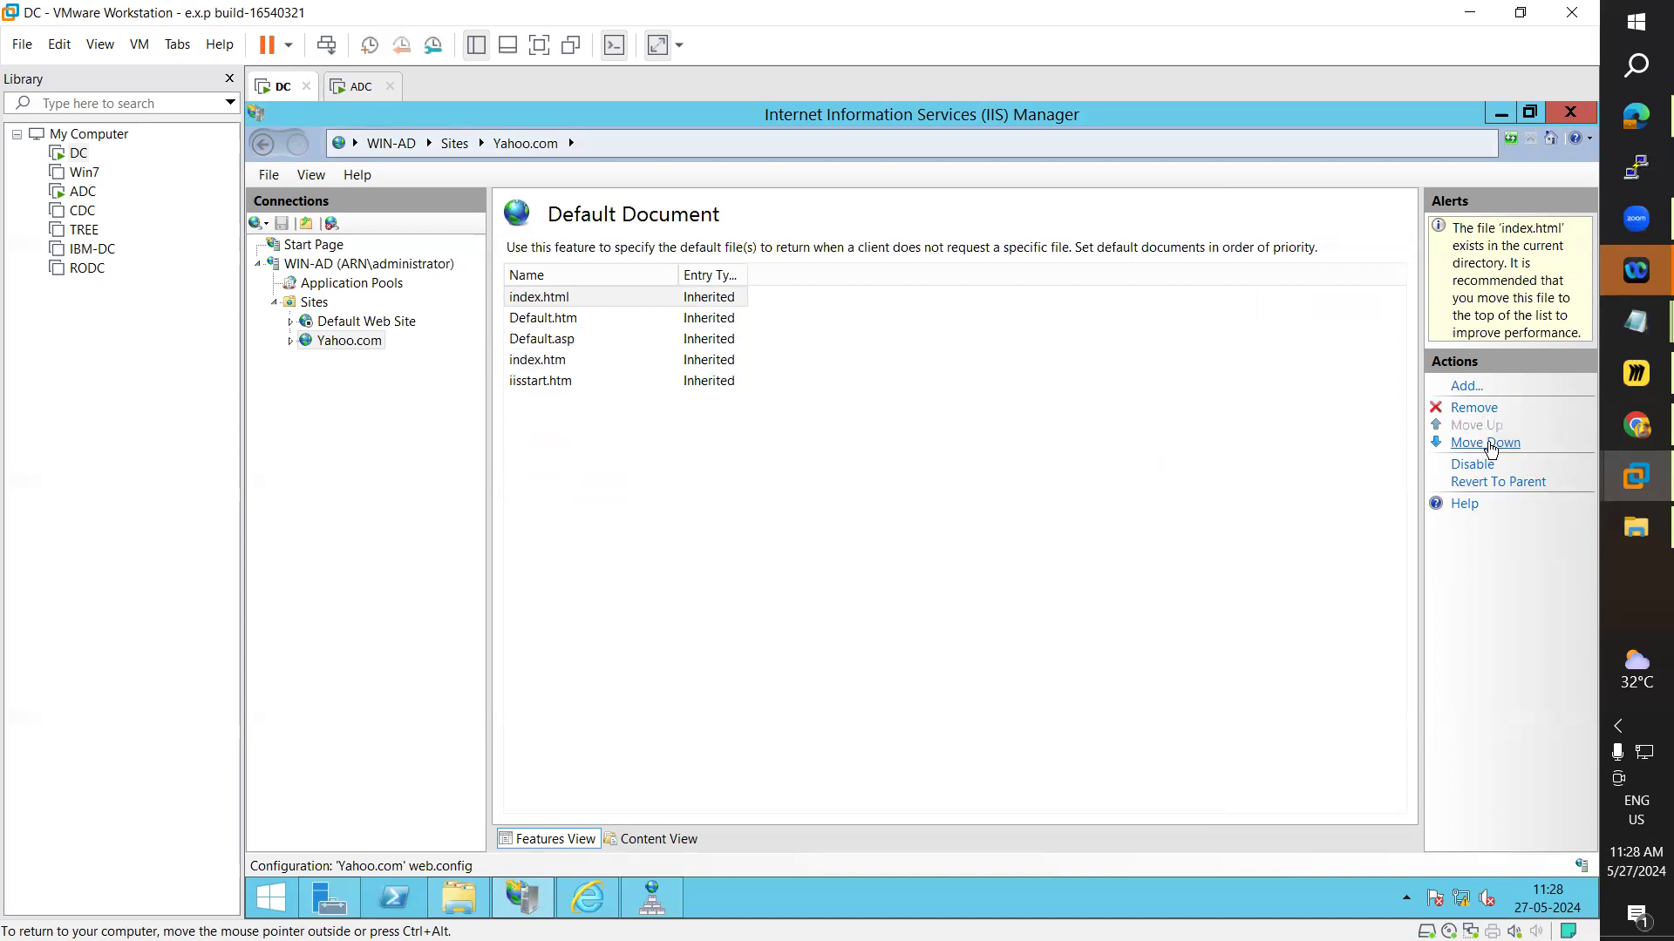
left_click(454, 898)
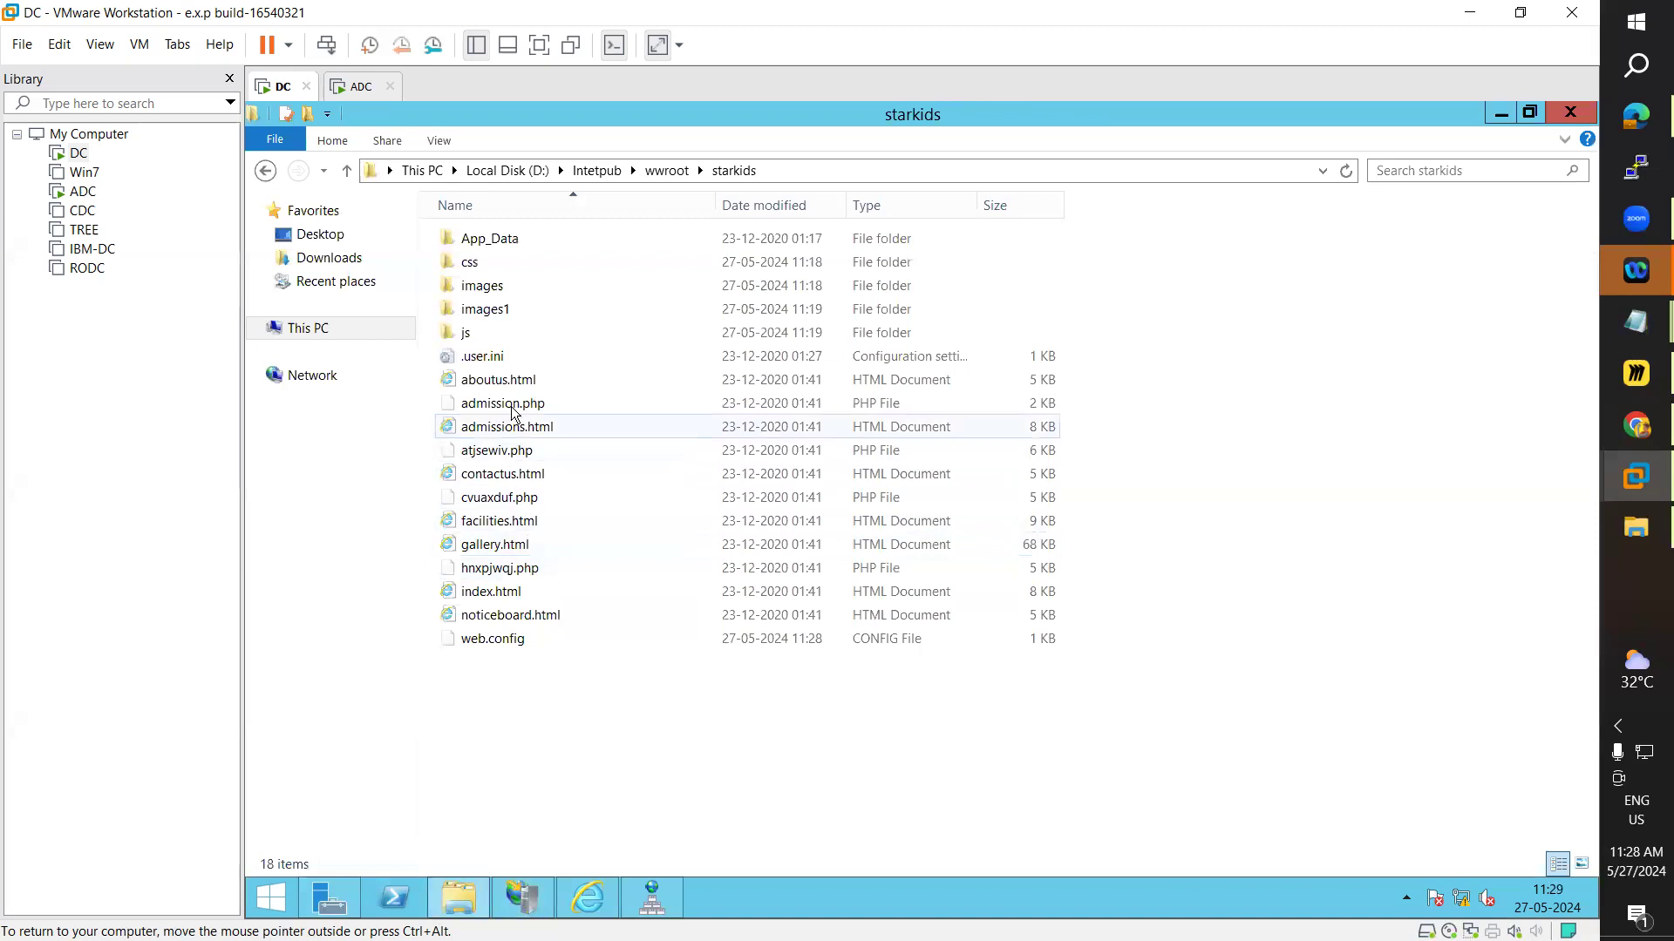
left_click(455, 889)
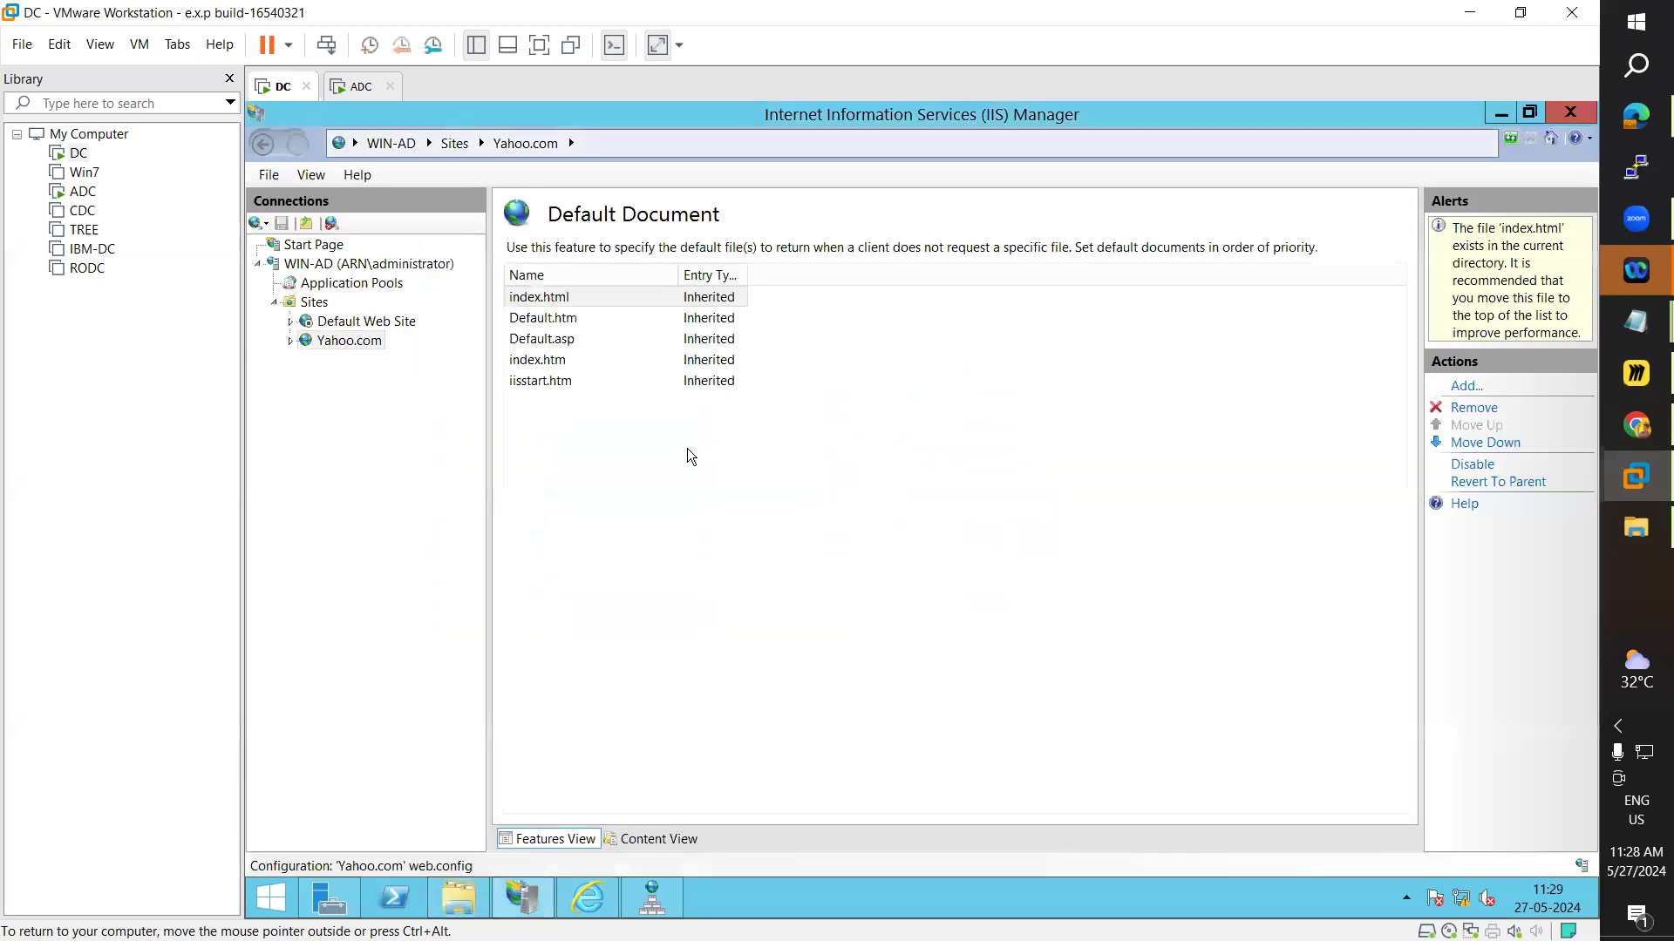
left_click(1465, 386)
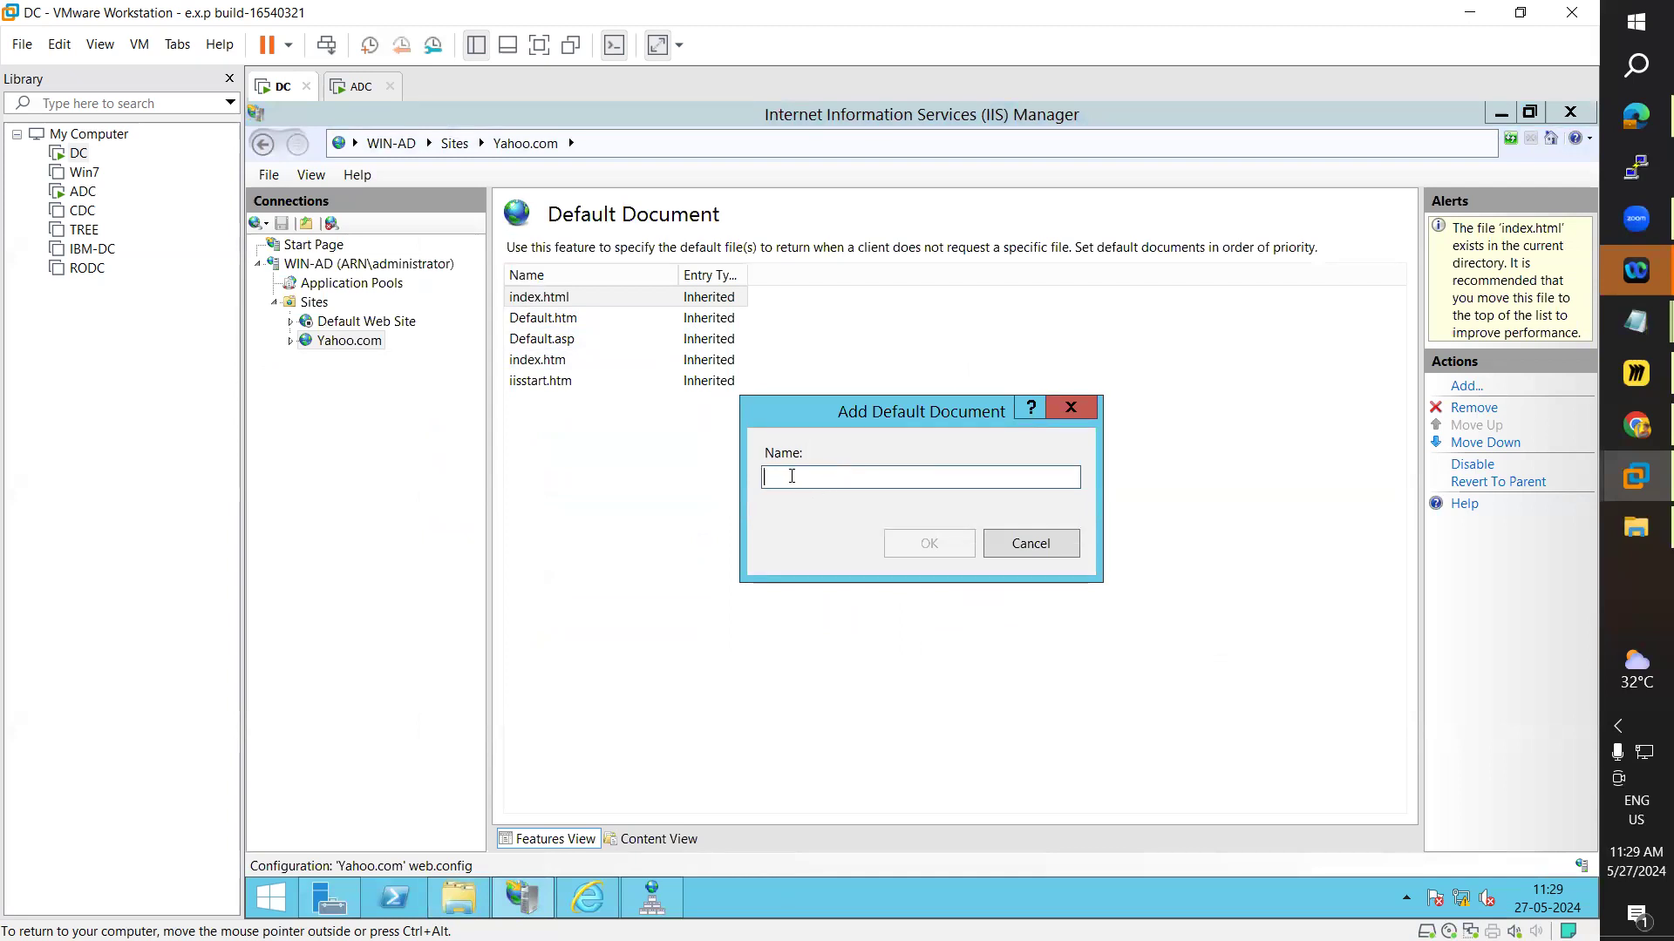
left_click(1017, 542)
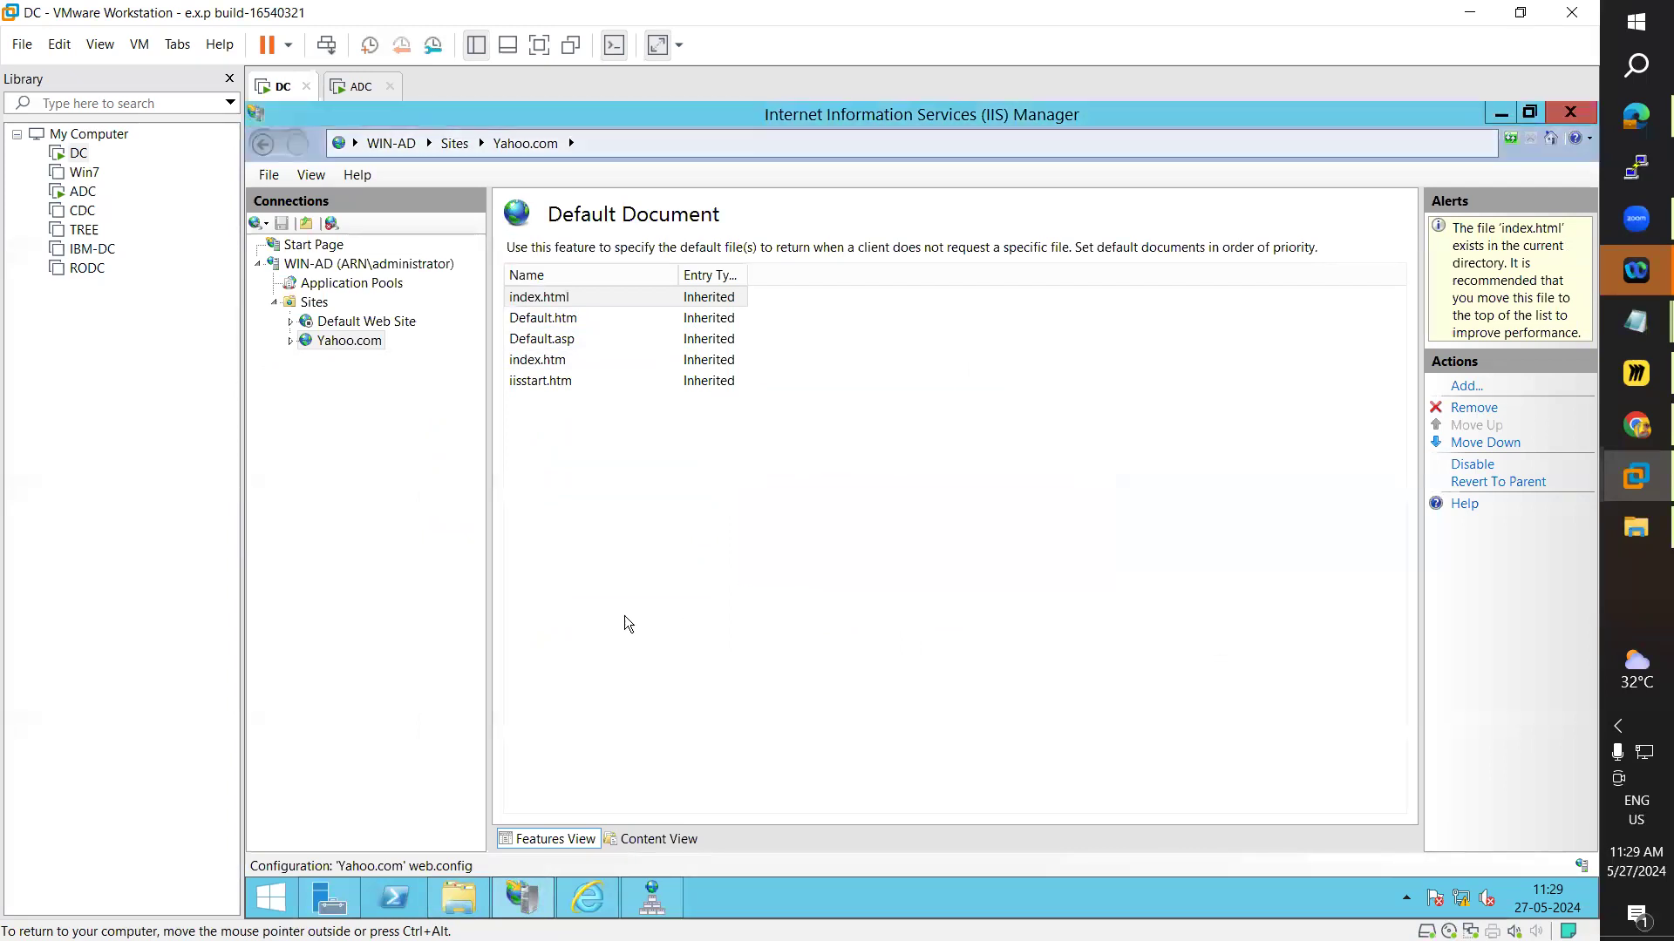
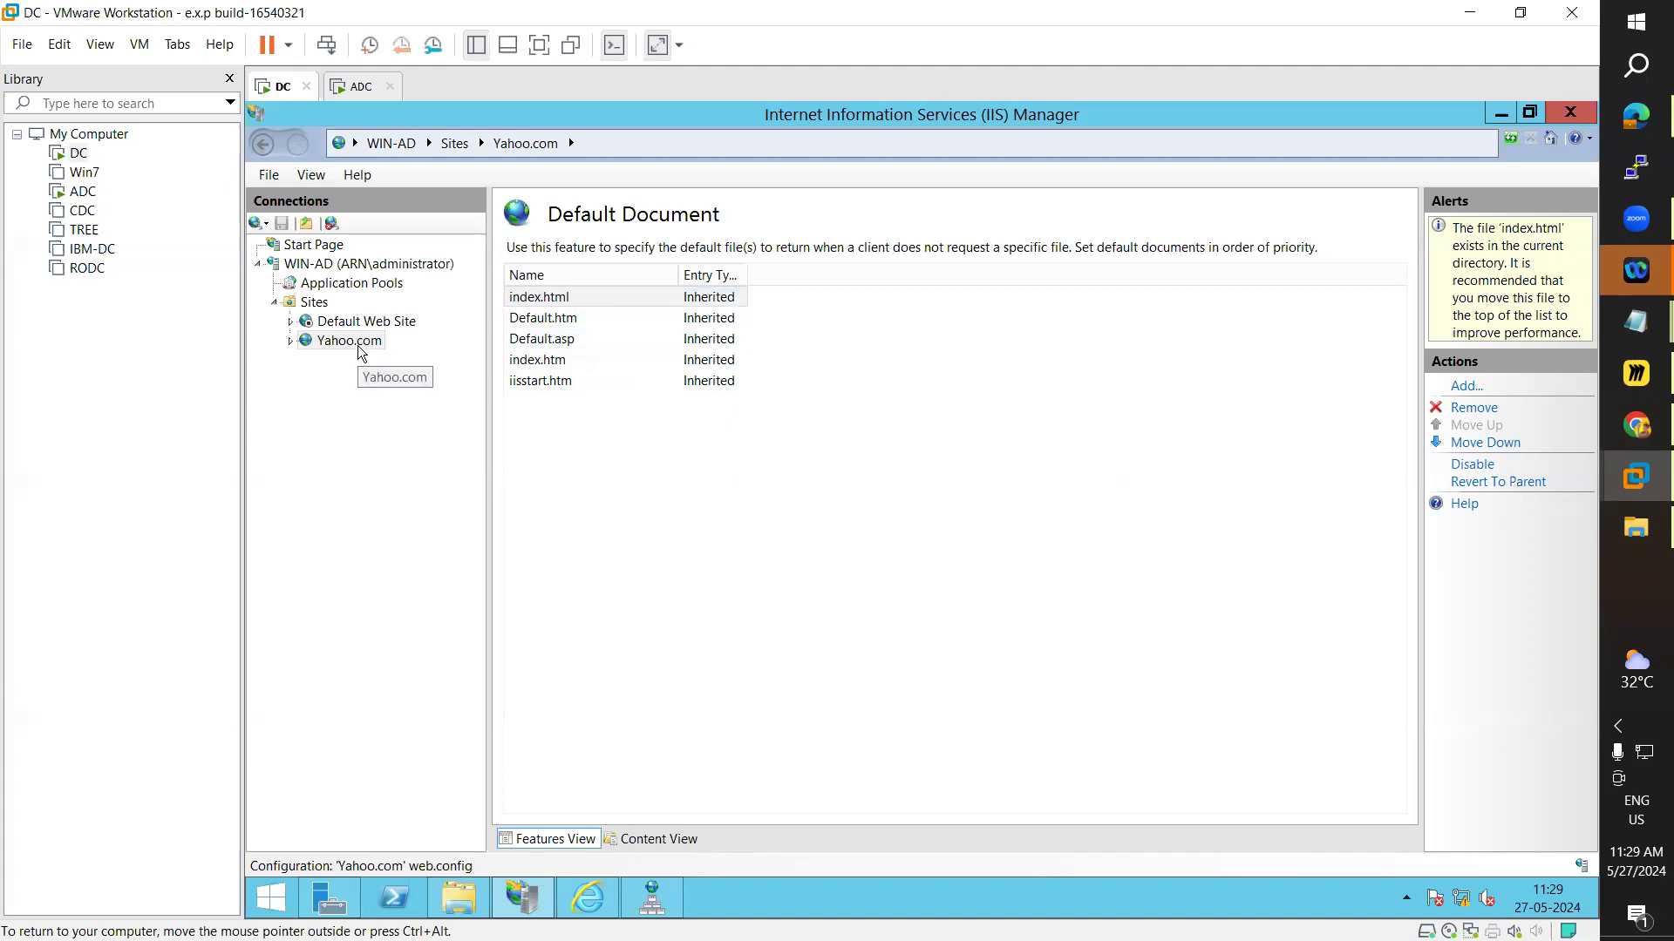
- Browse the Yahoo.com website from IIS Manager and close both existing Internet Explorer windows
right_click(362, 352)
mouse_move(531, 477)
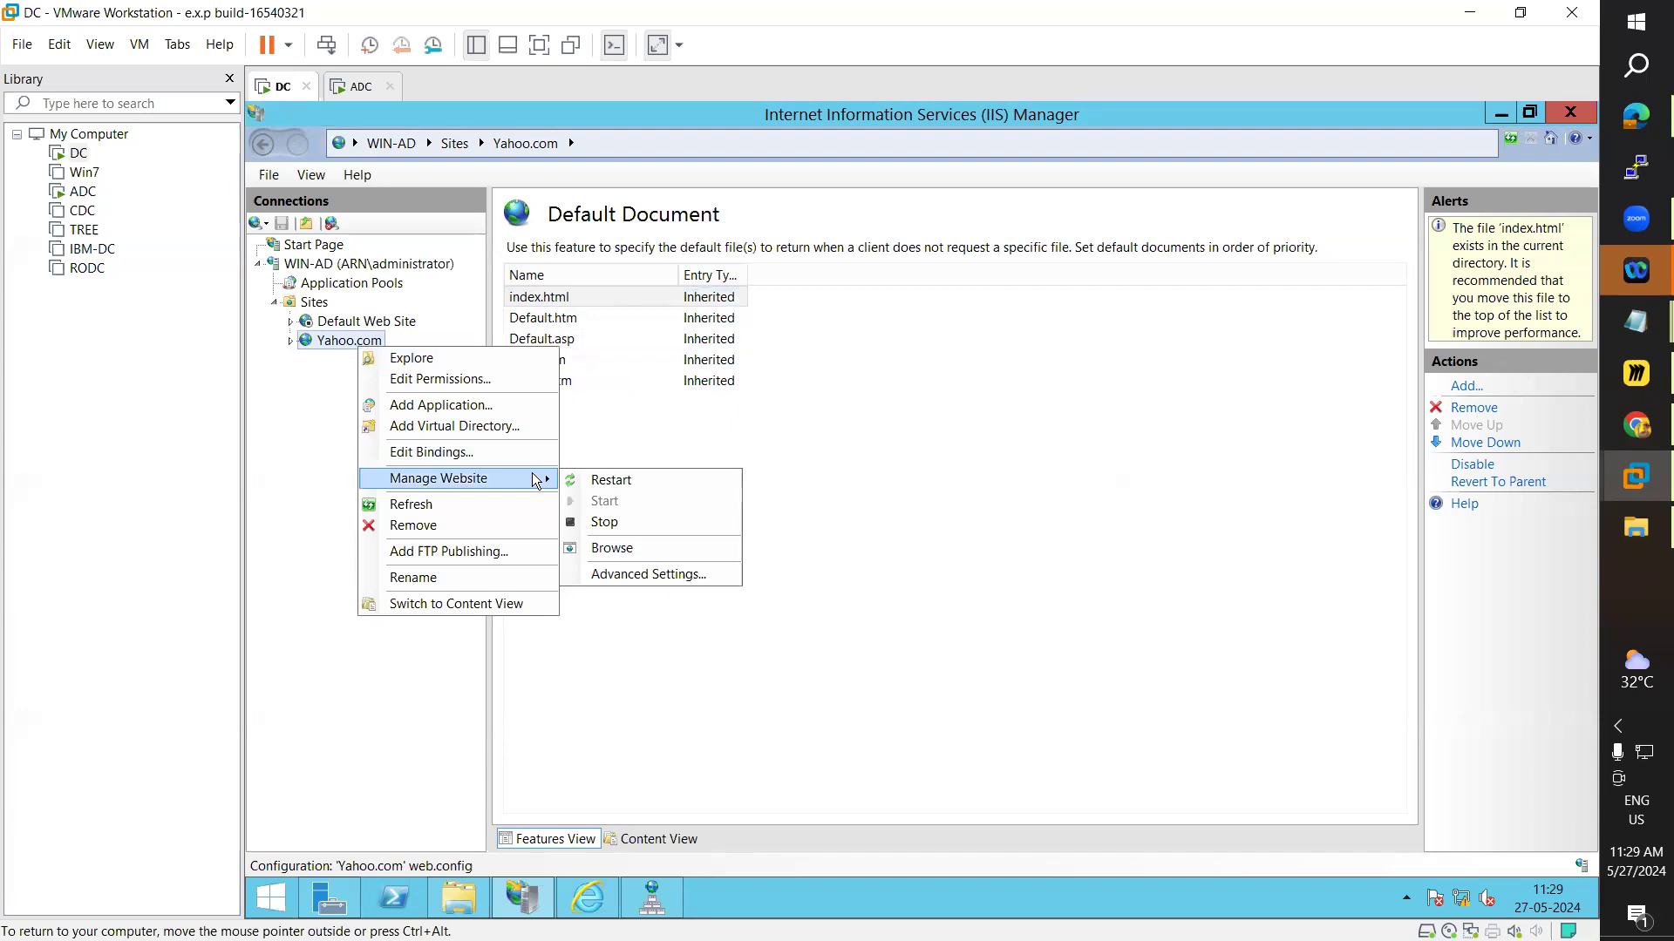
left_click(601, 550)
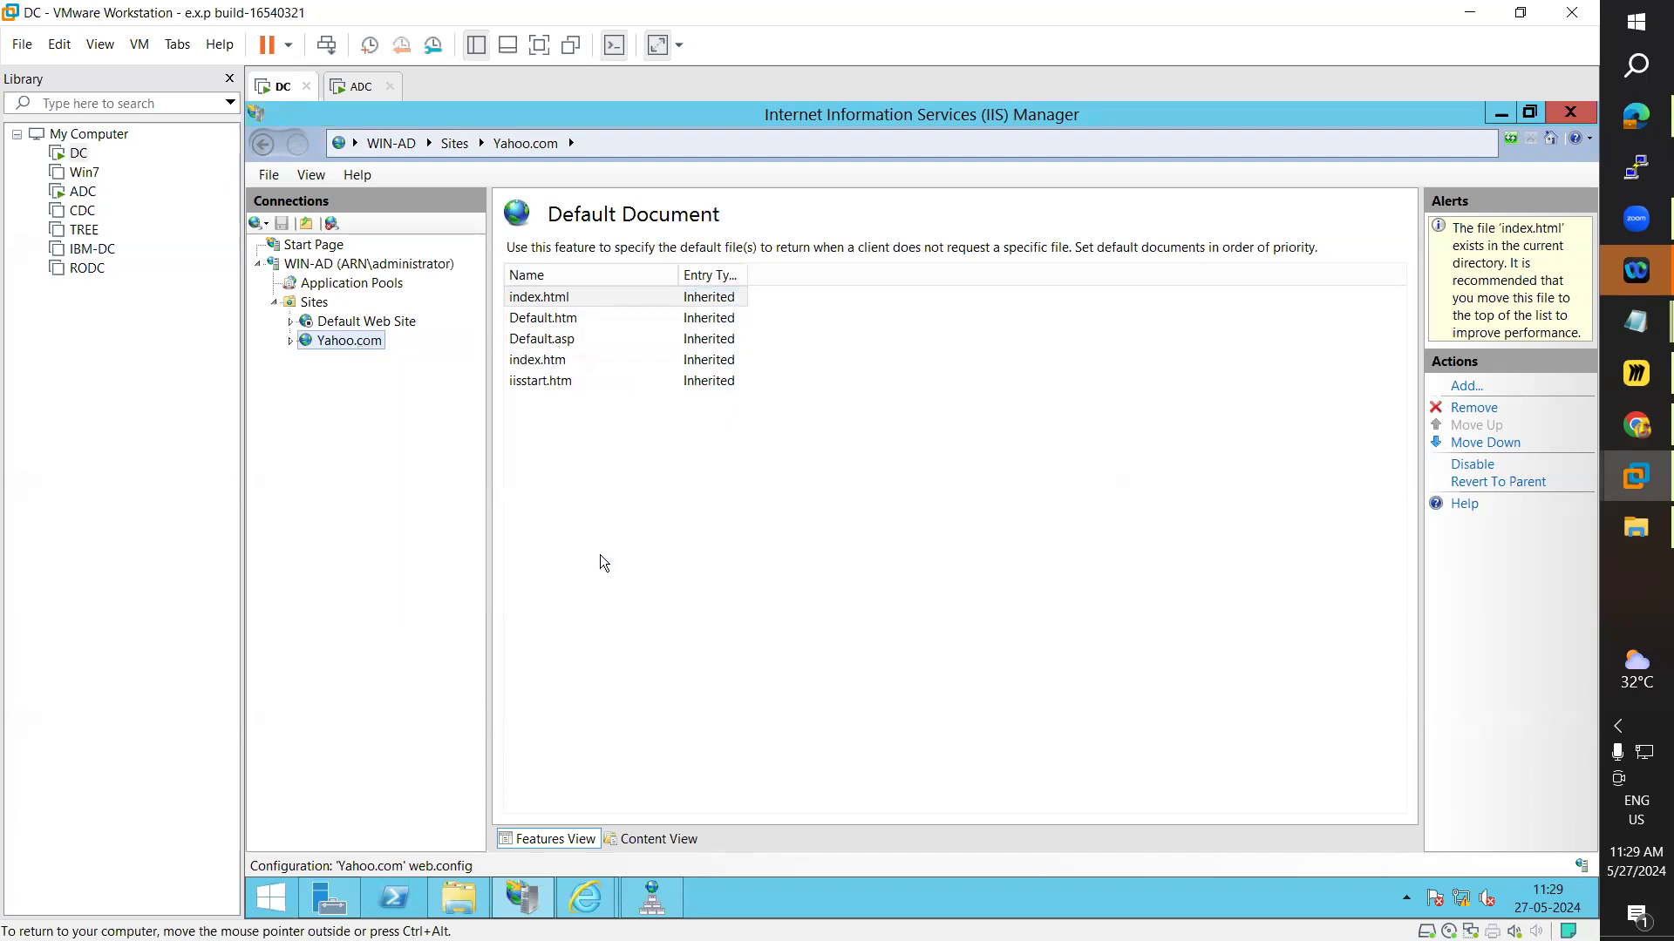
mouse_move(613, 868)
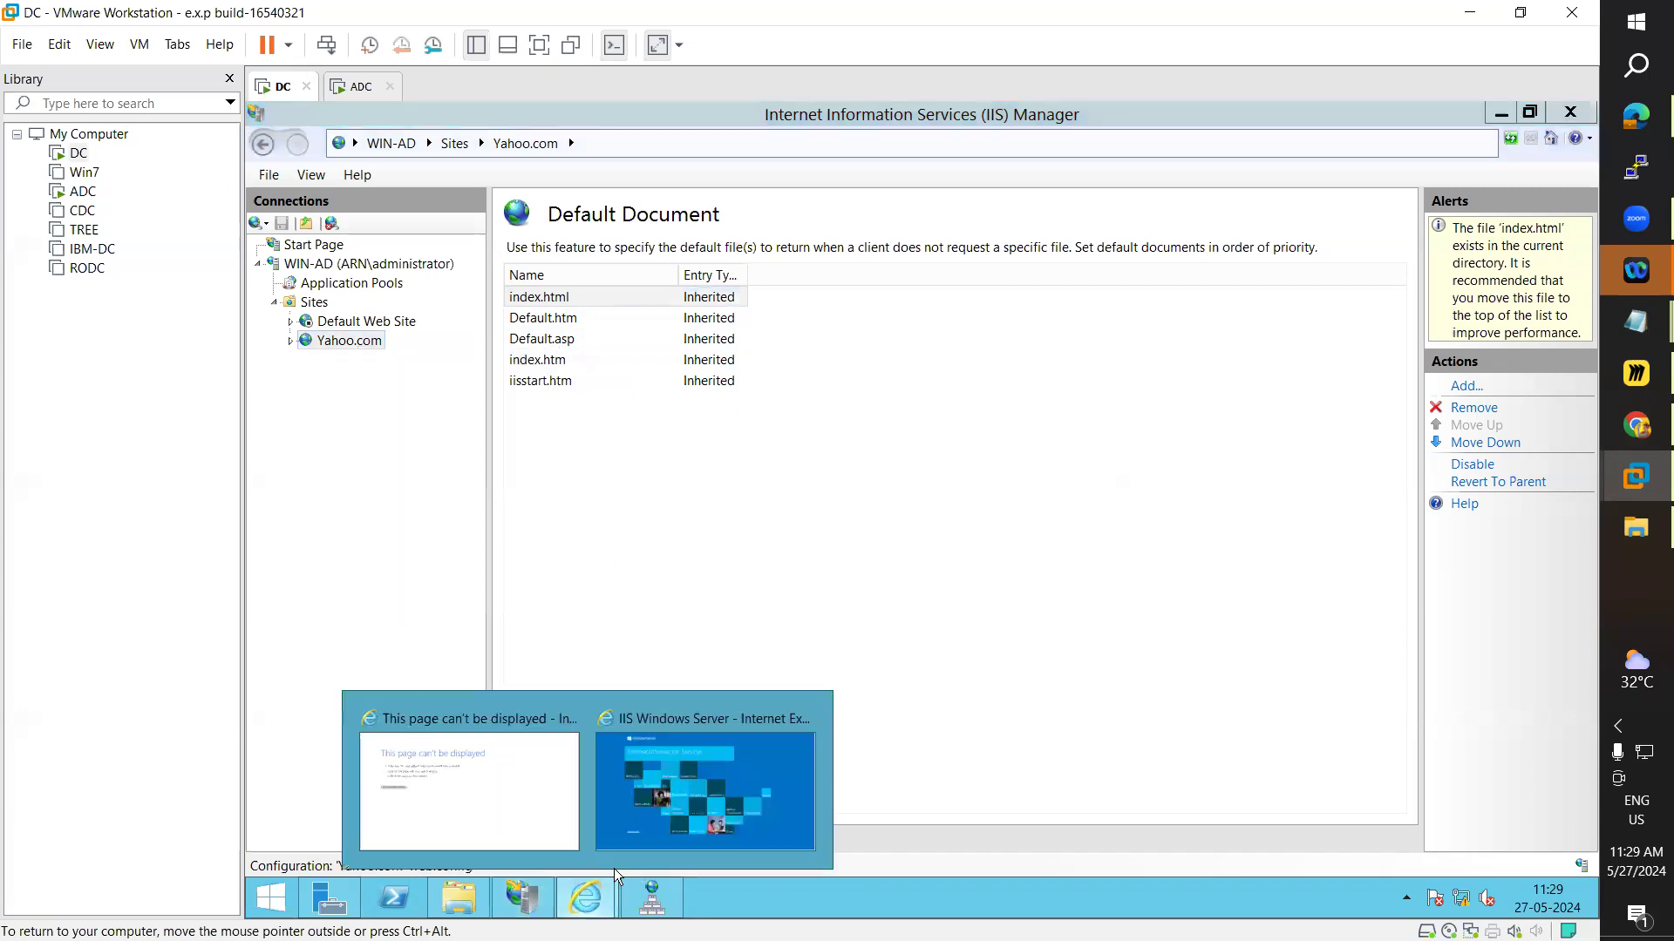
left_click(686, 809)
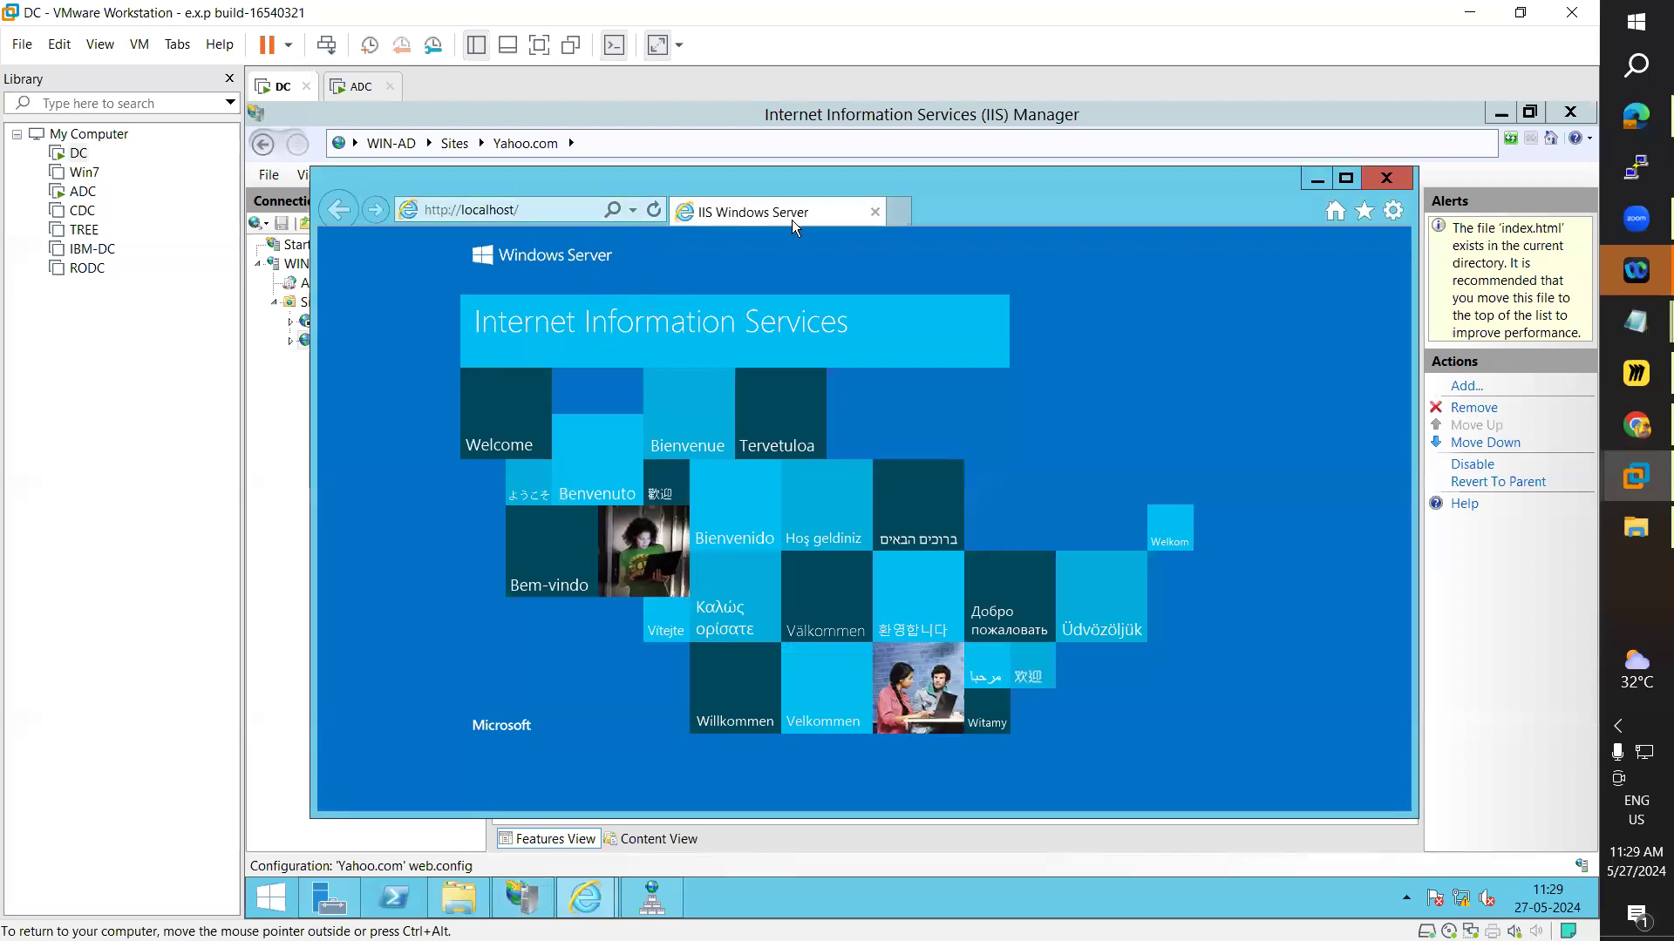
left_click(1386, 178)
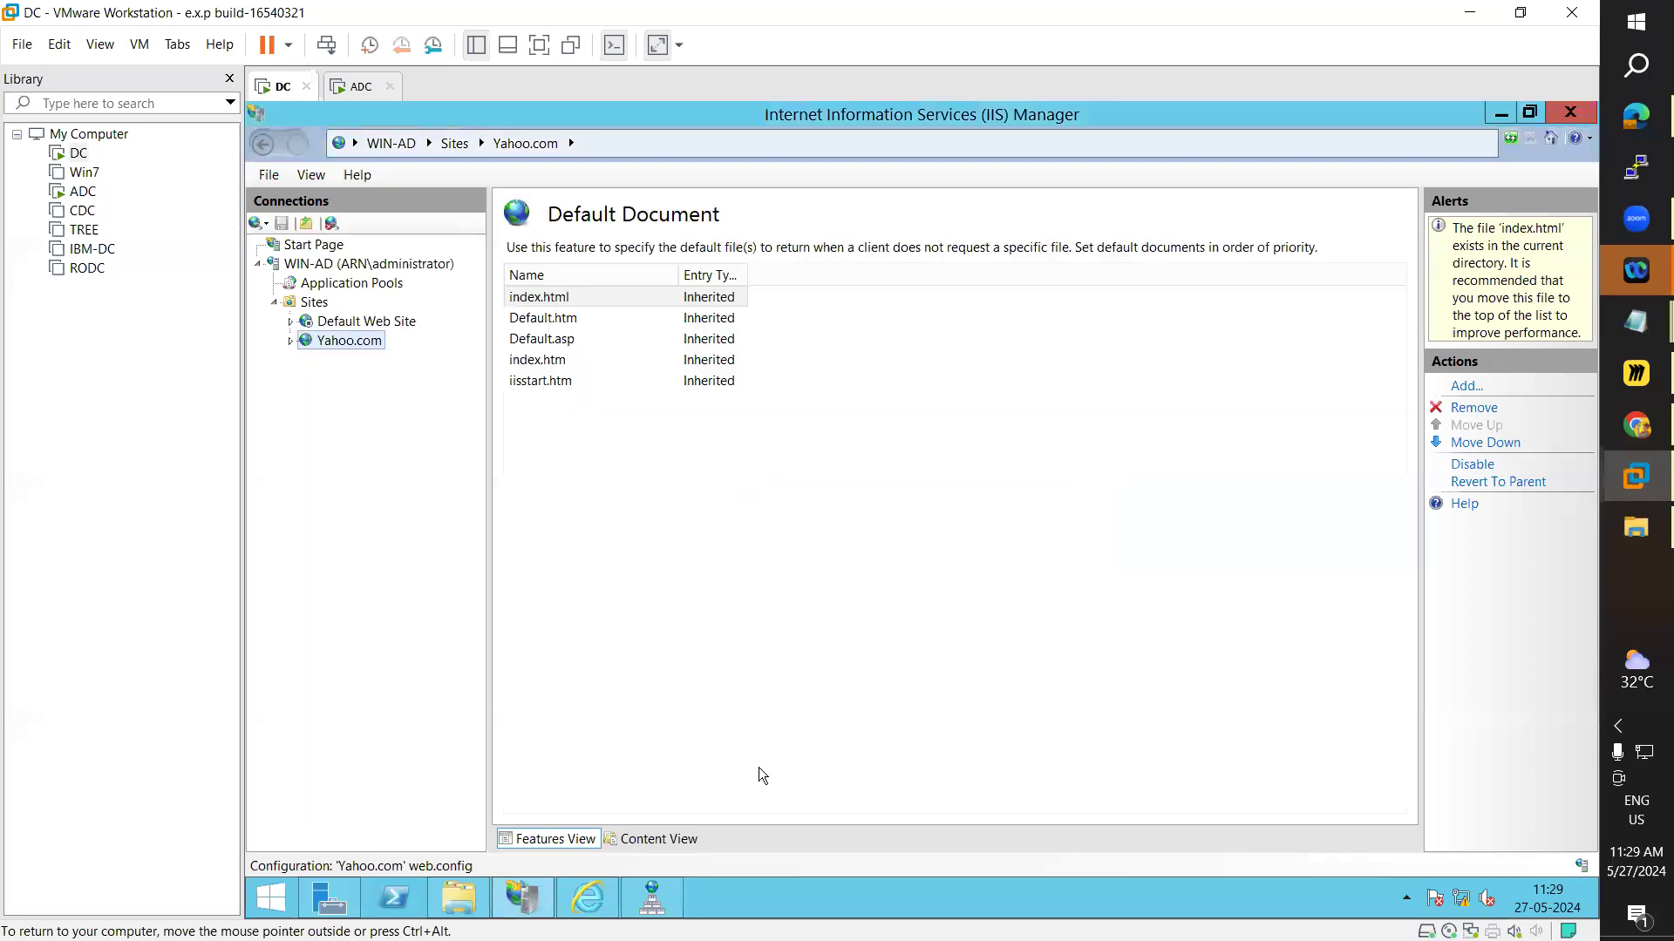
left_click(575, 906)
left_click(1069, 628)
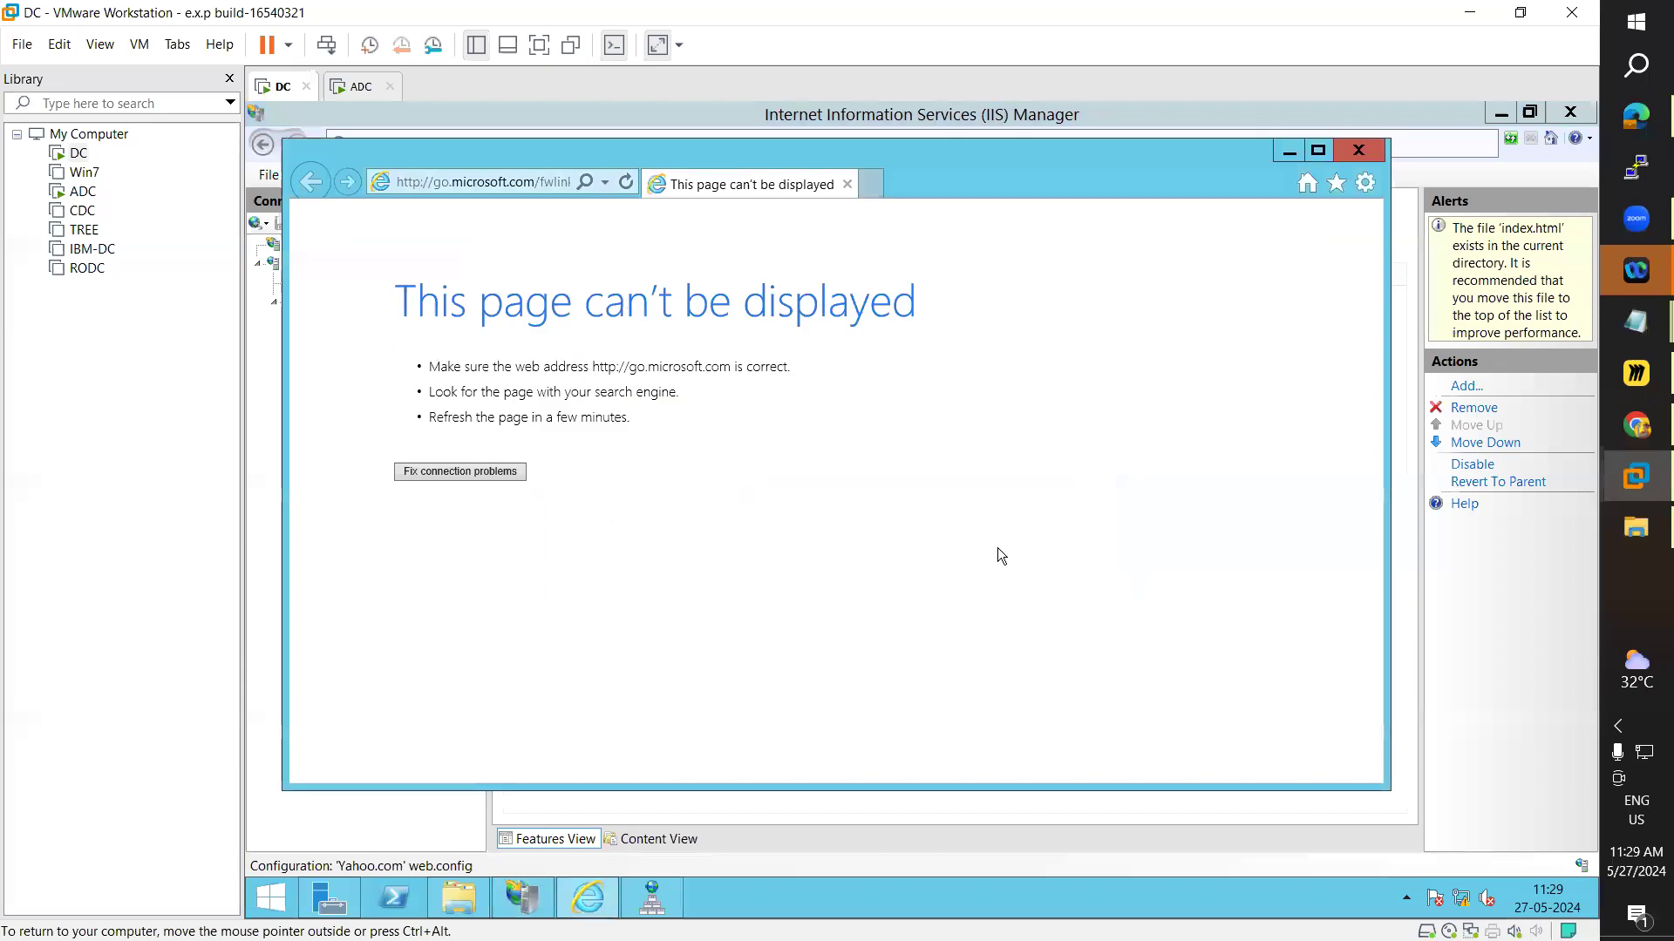
left_click(1358, 150)
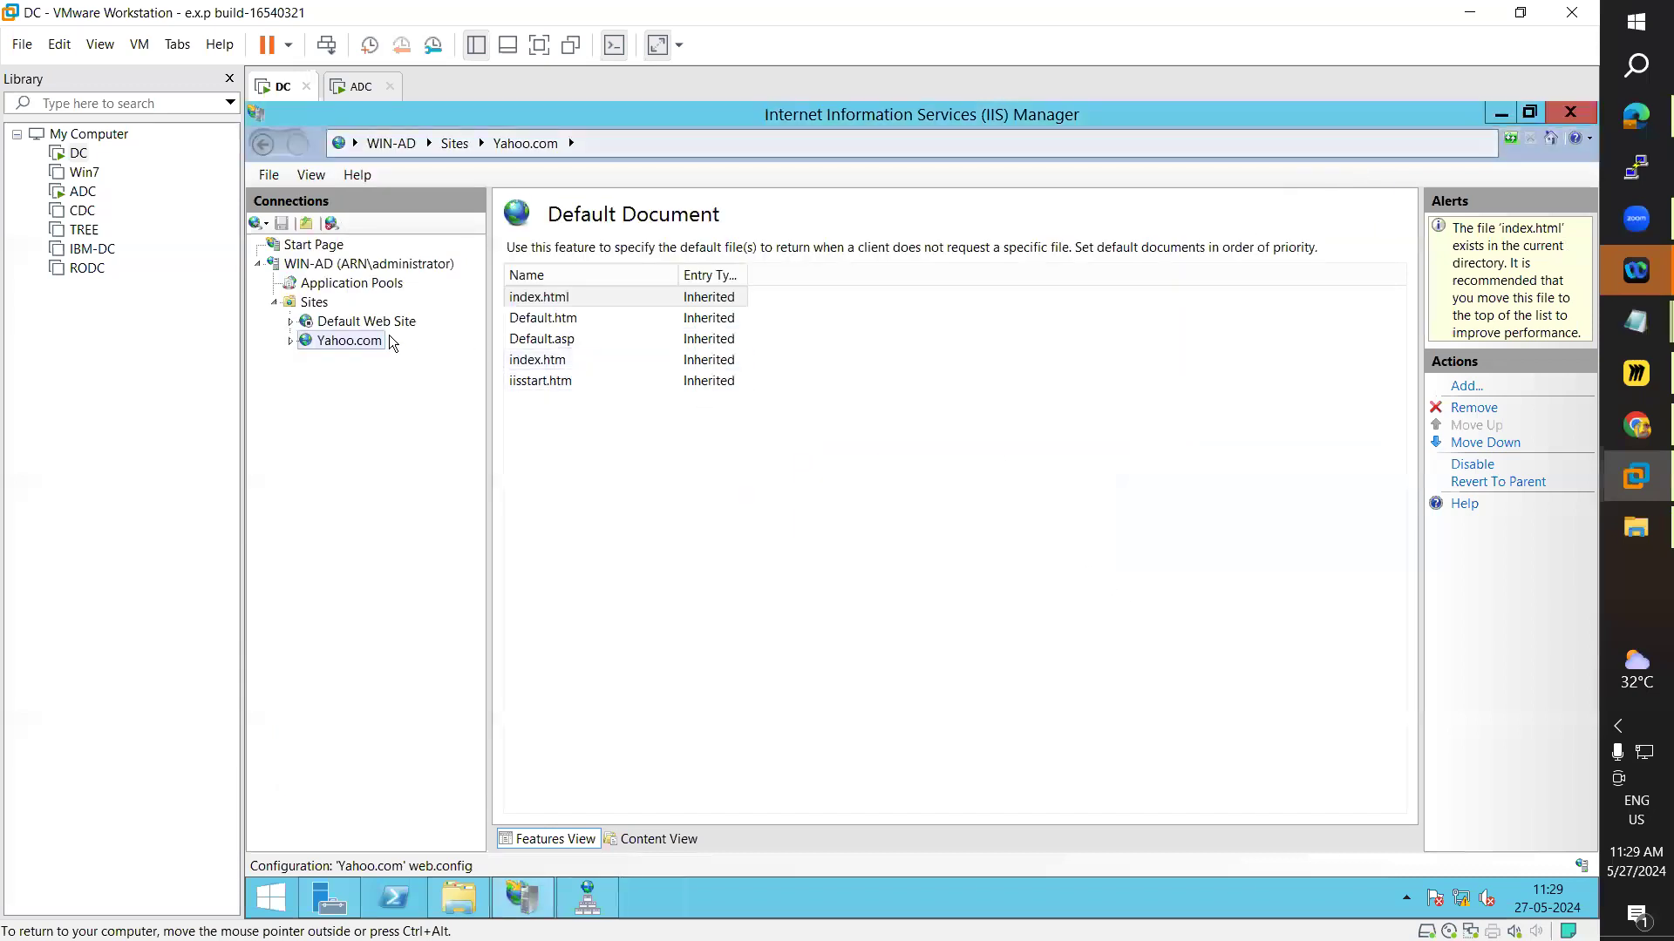
- Browse the Yahoo.com website in a fresh browser window, maximize it to view the home page, and close it
right_click(362, 342)
mouse_move(506, 464)
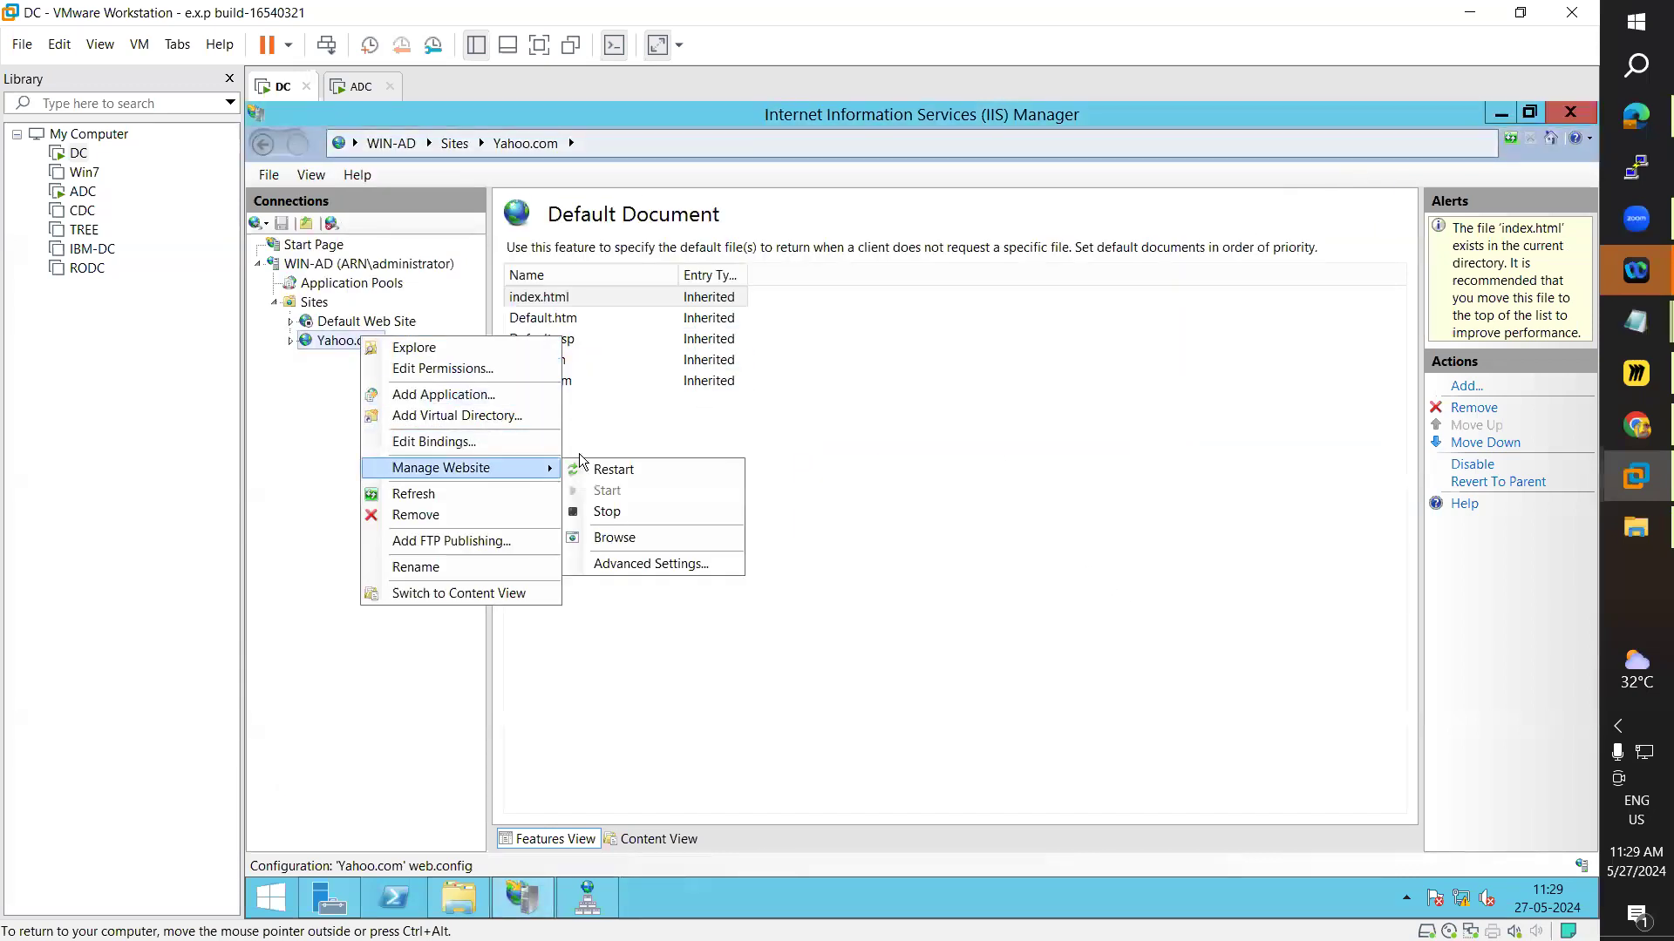
left_click(617, 542)
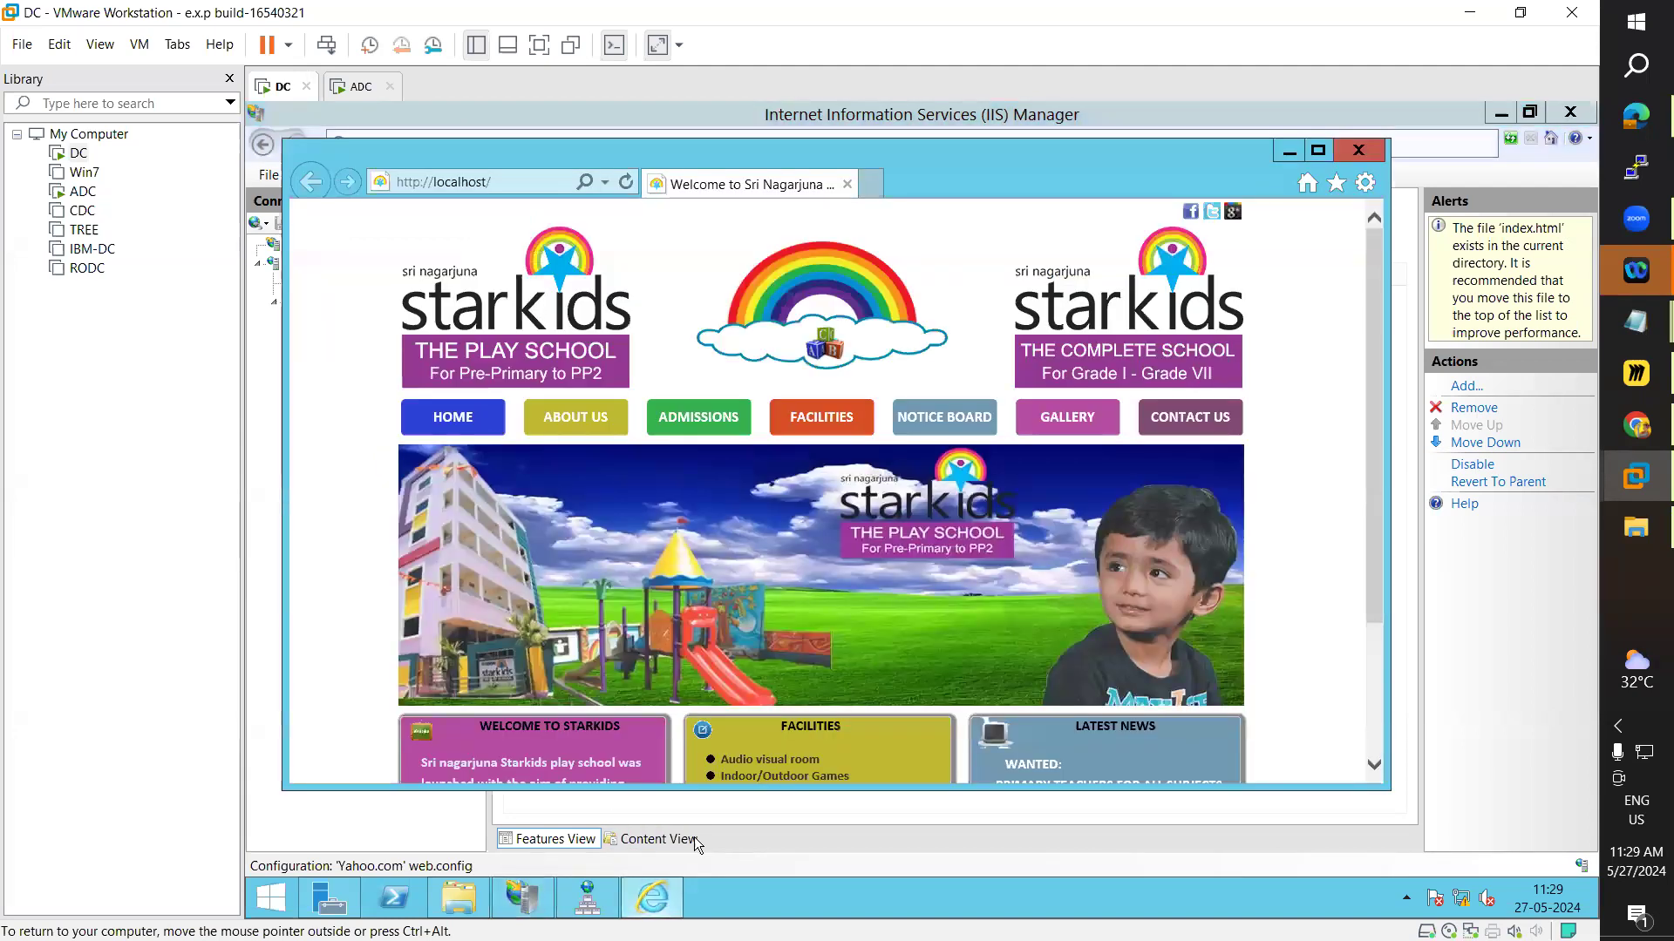
left_click(1317, 150)
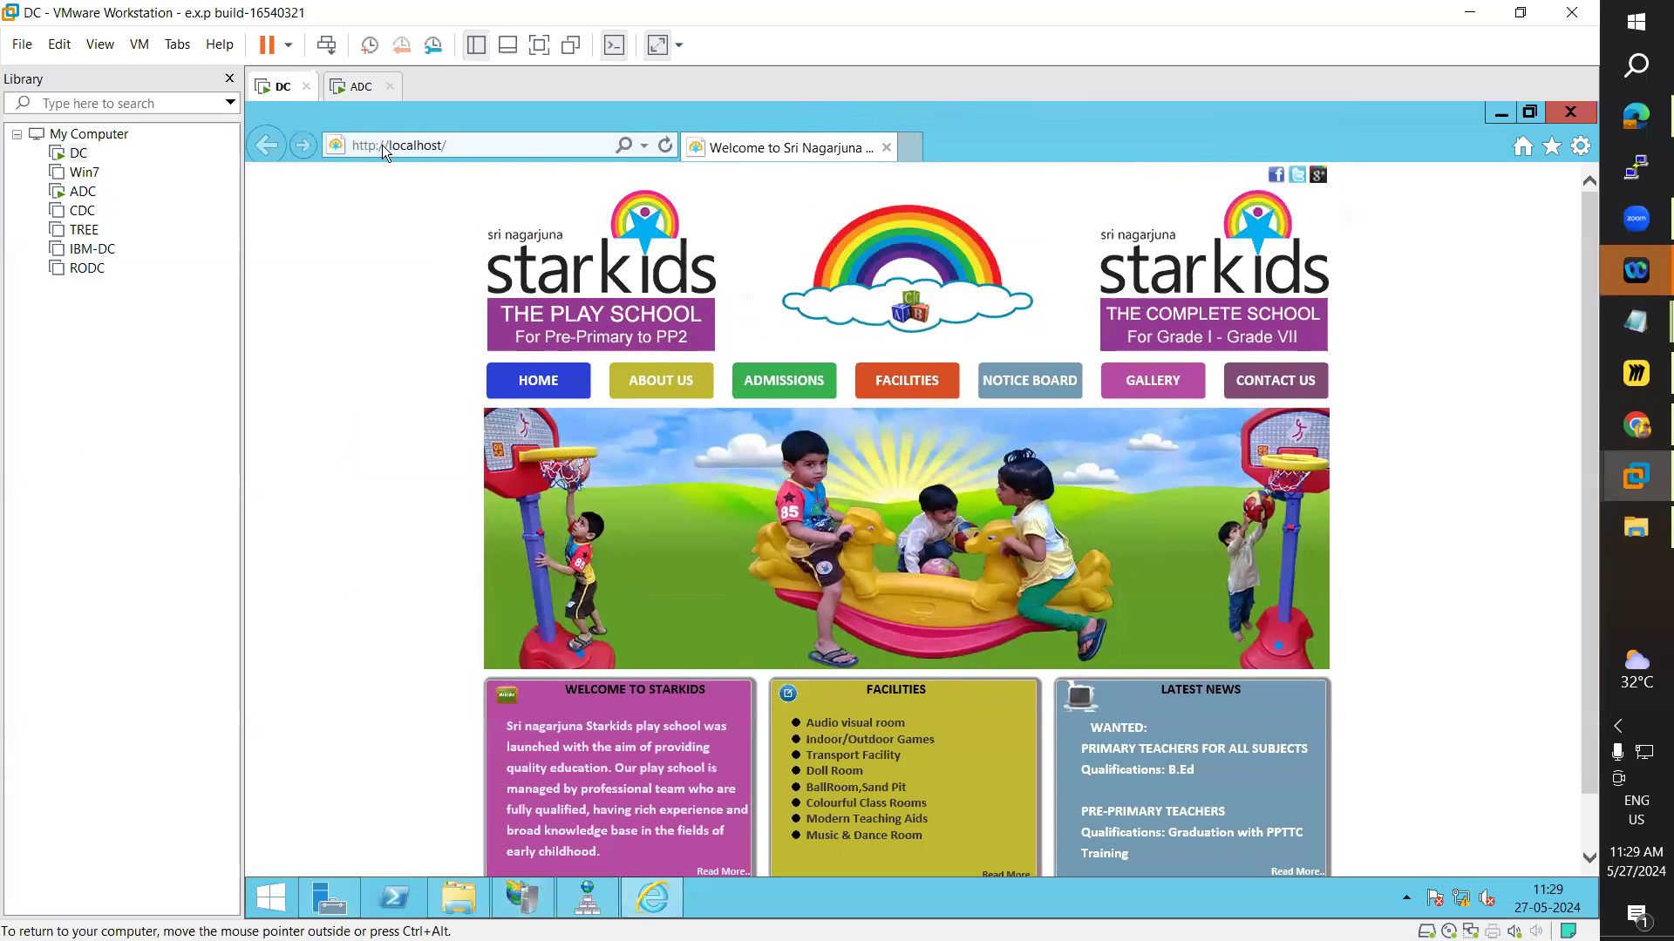
left_click(1569, 112)
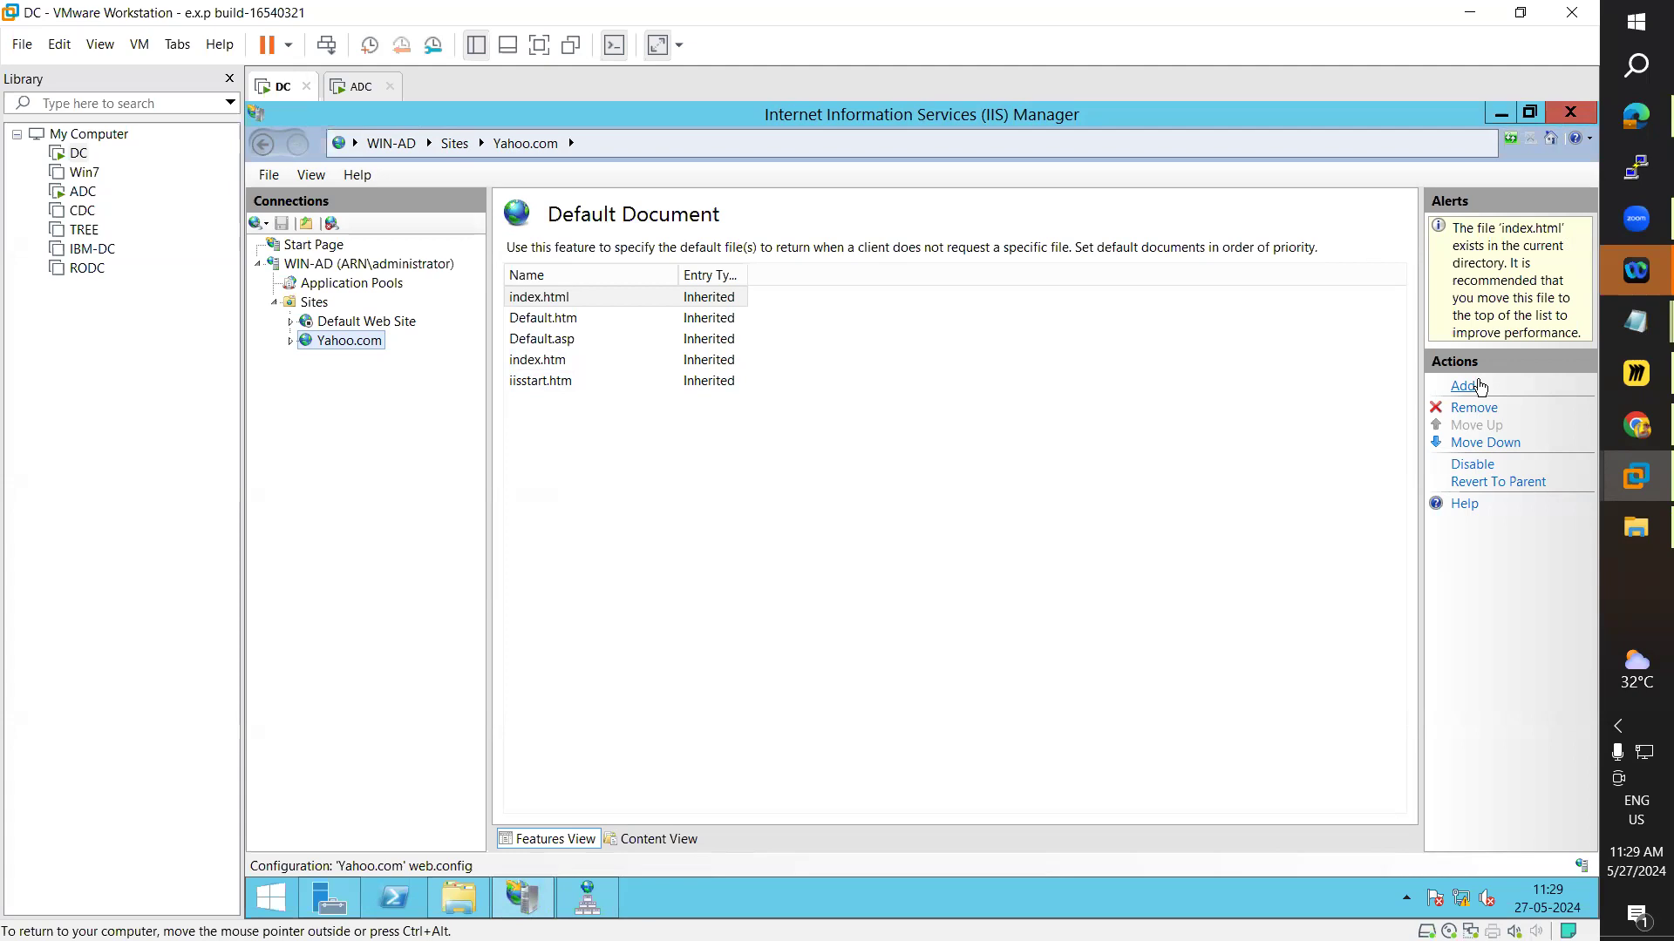
- Browse the Yahoo.com website once more from IIS Manager, bring its page to the front, and close the browser
right_click(368, 345)
mouse_move(523, 470)
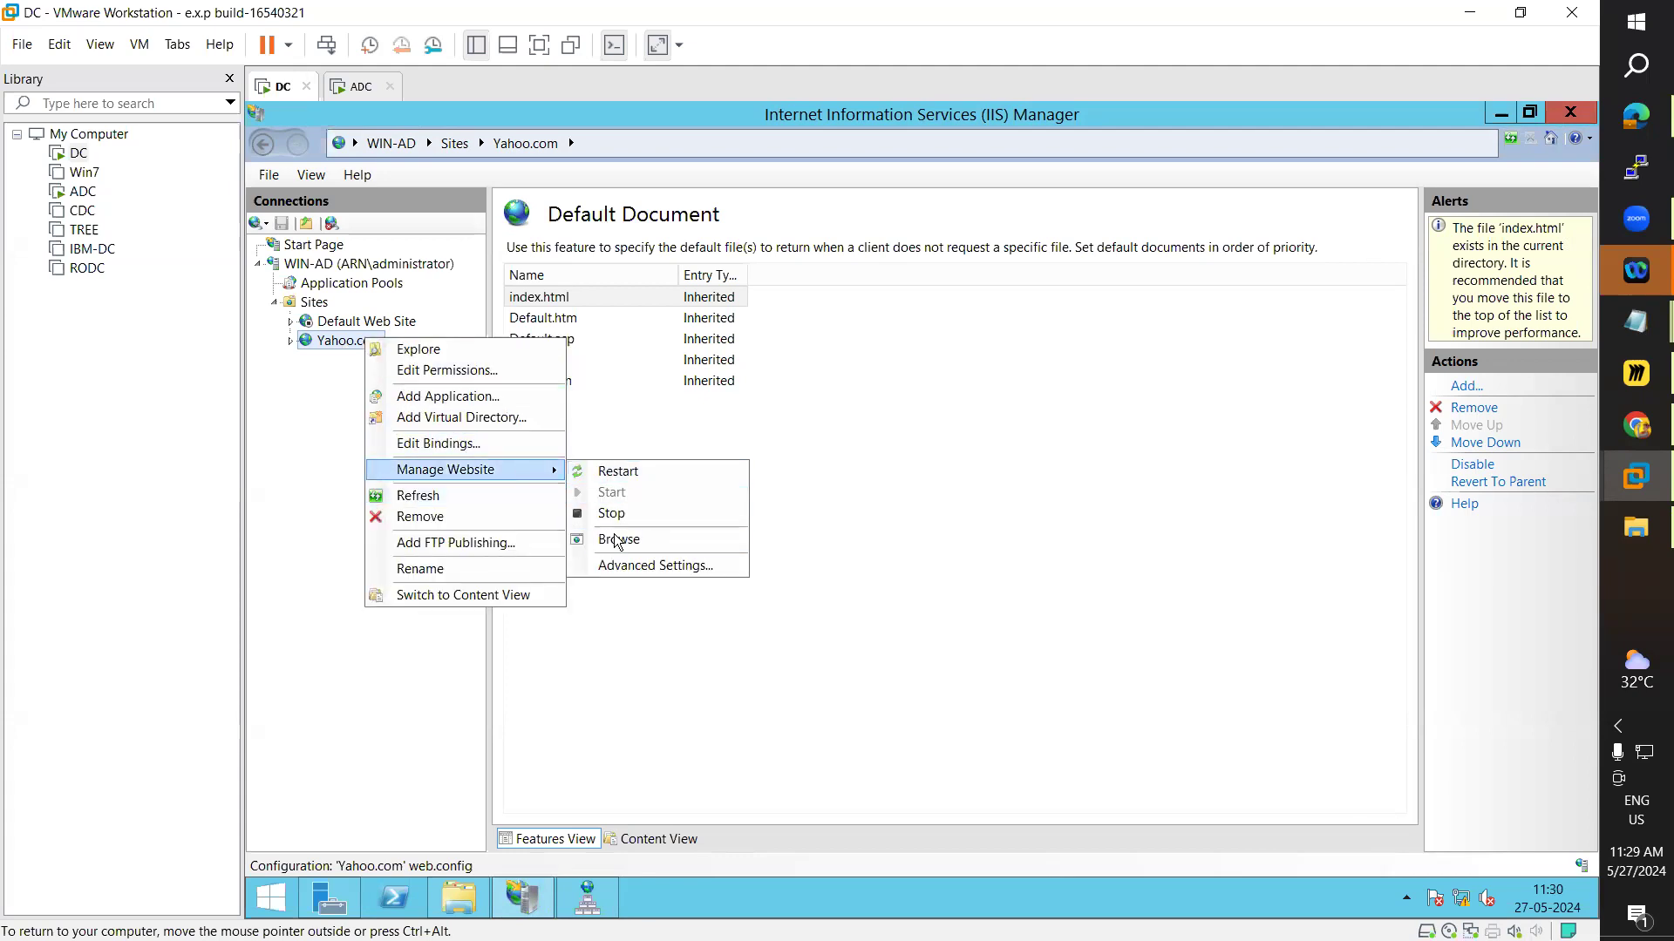
left_click(618, 540)
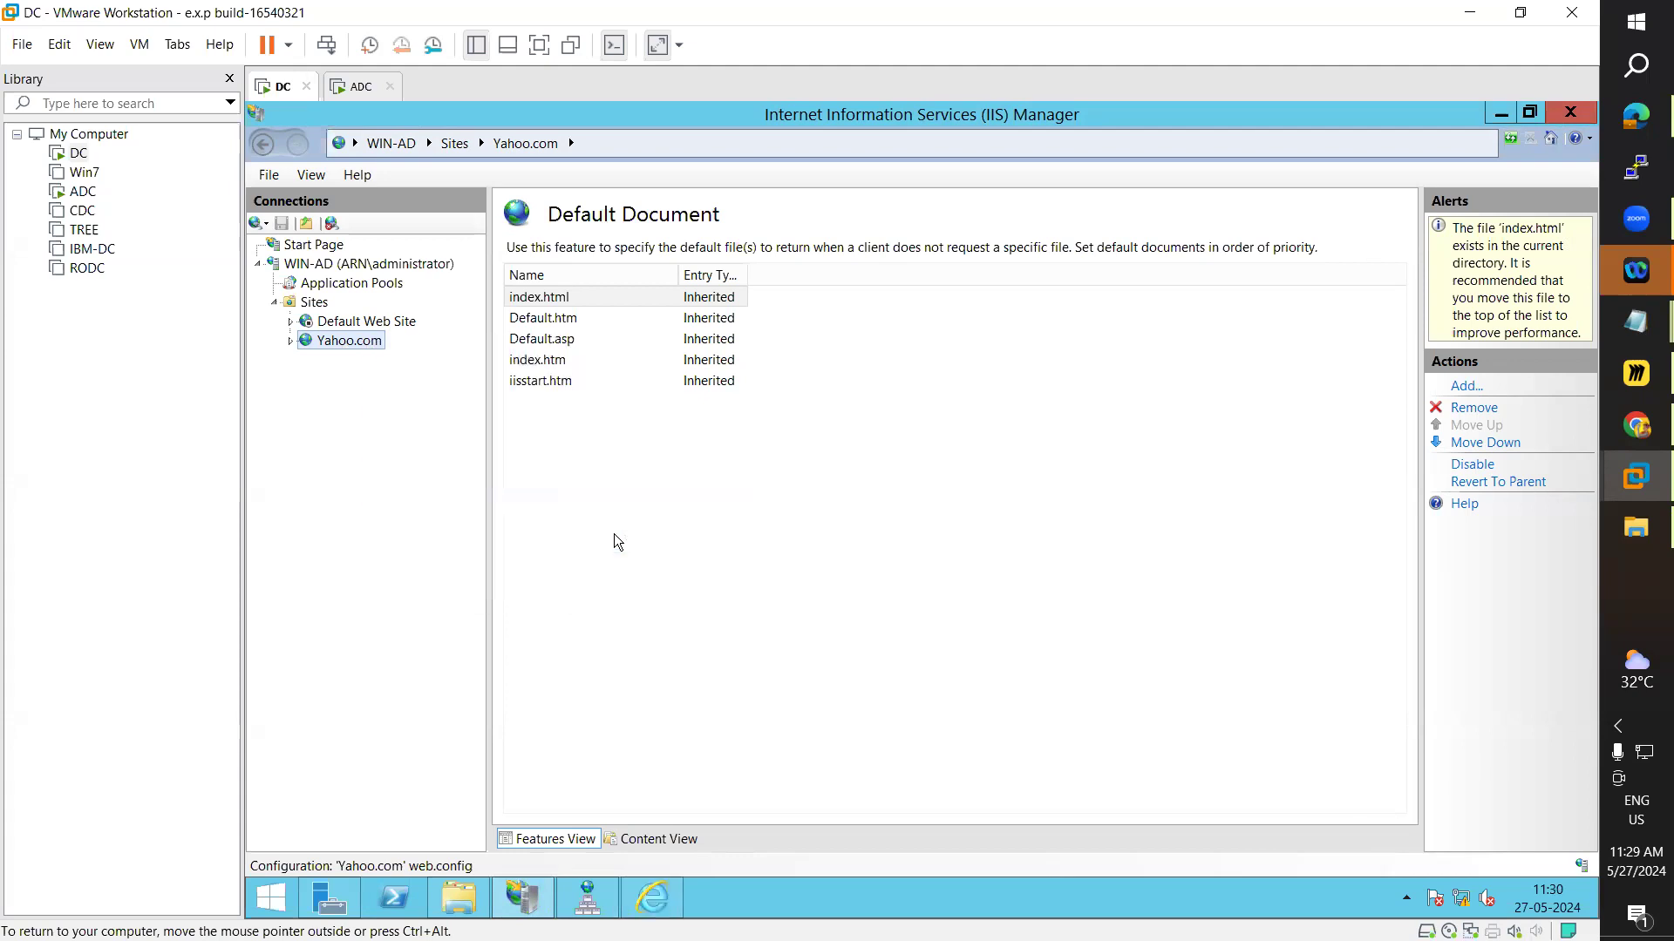
left_click(654, 900)
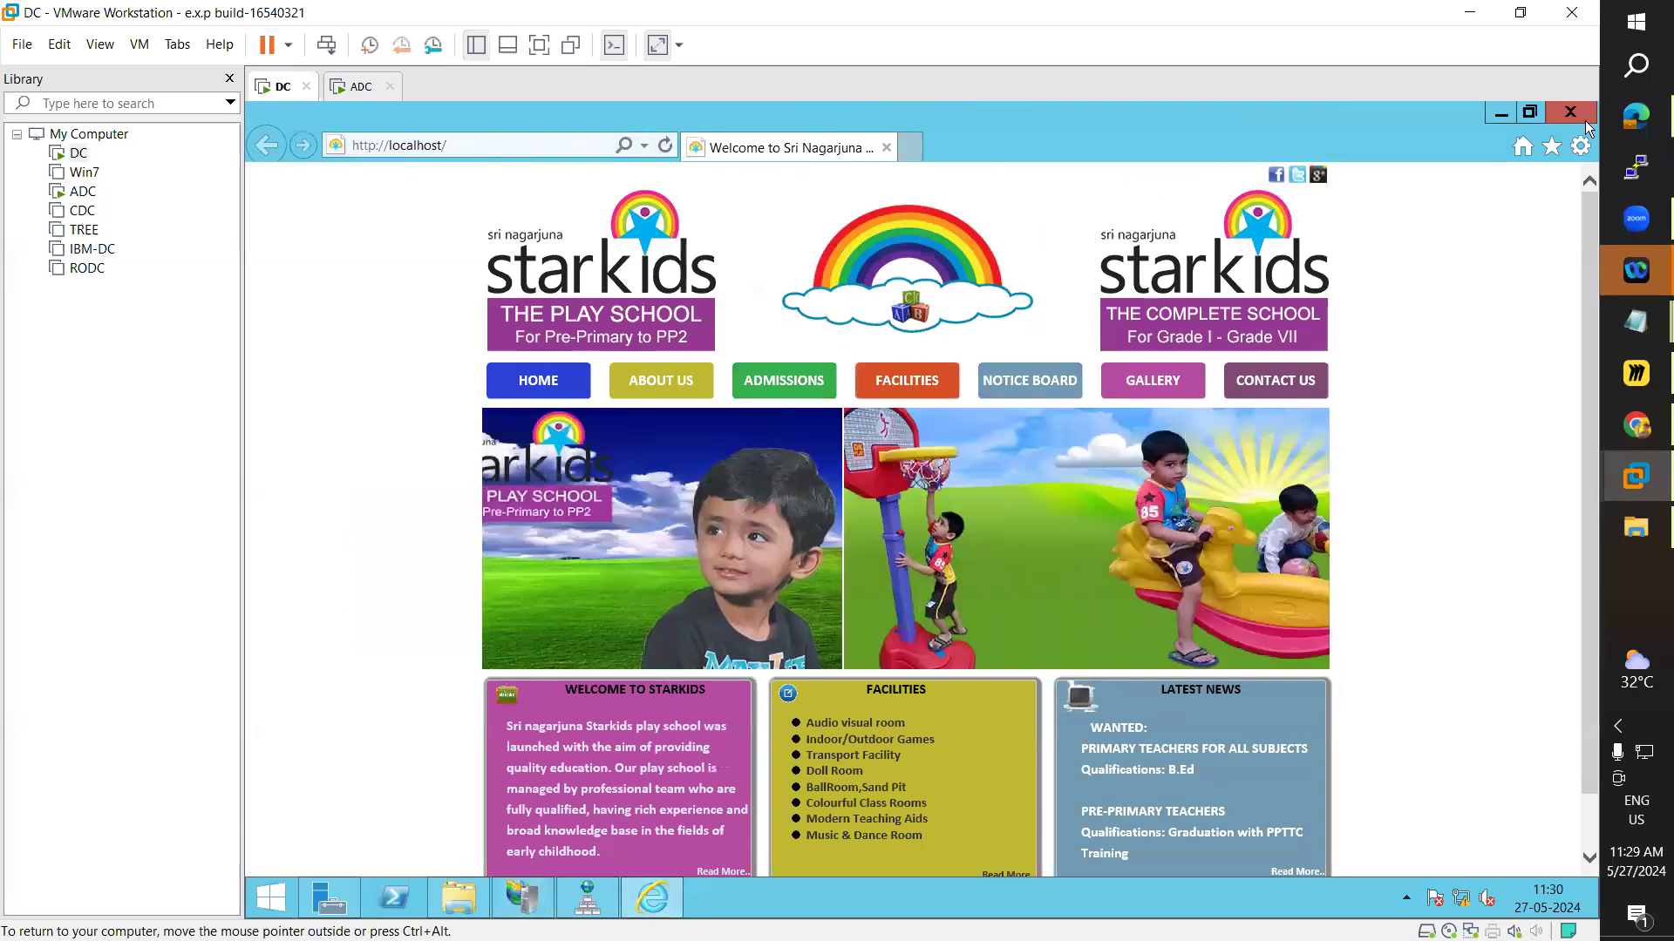
left_click(1570, 112)
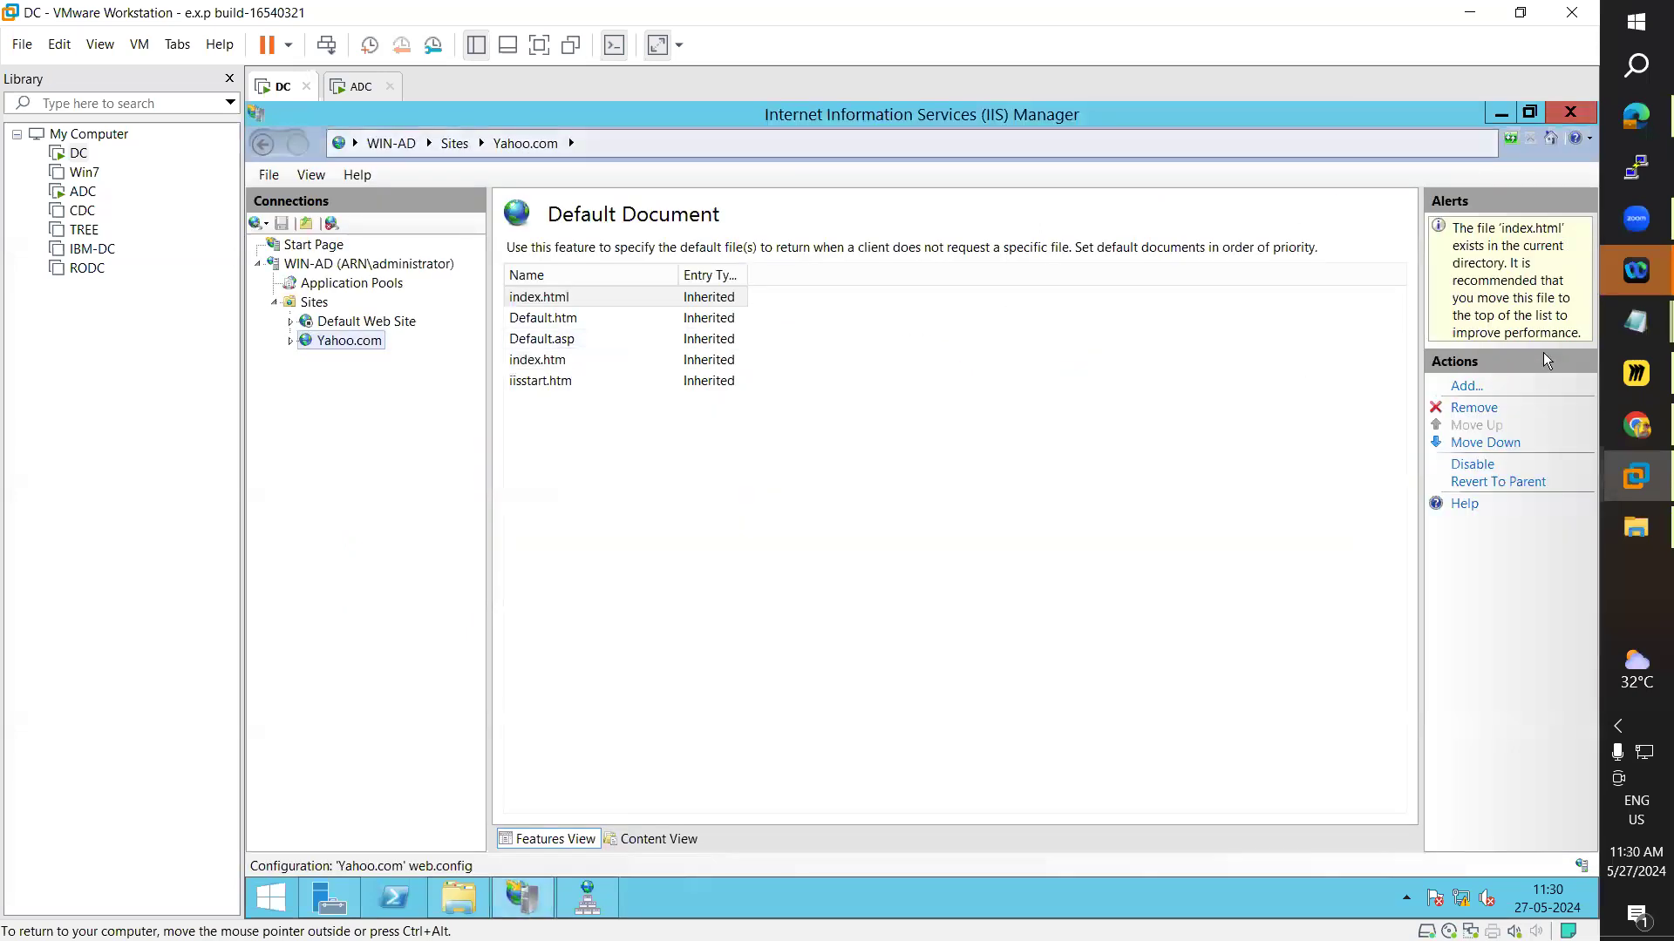
- Try to assign IP address 192.168.223.10 to the http binding of the Yahoo.com website on port 80
right_click(339, 348)
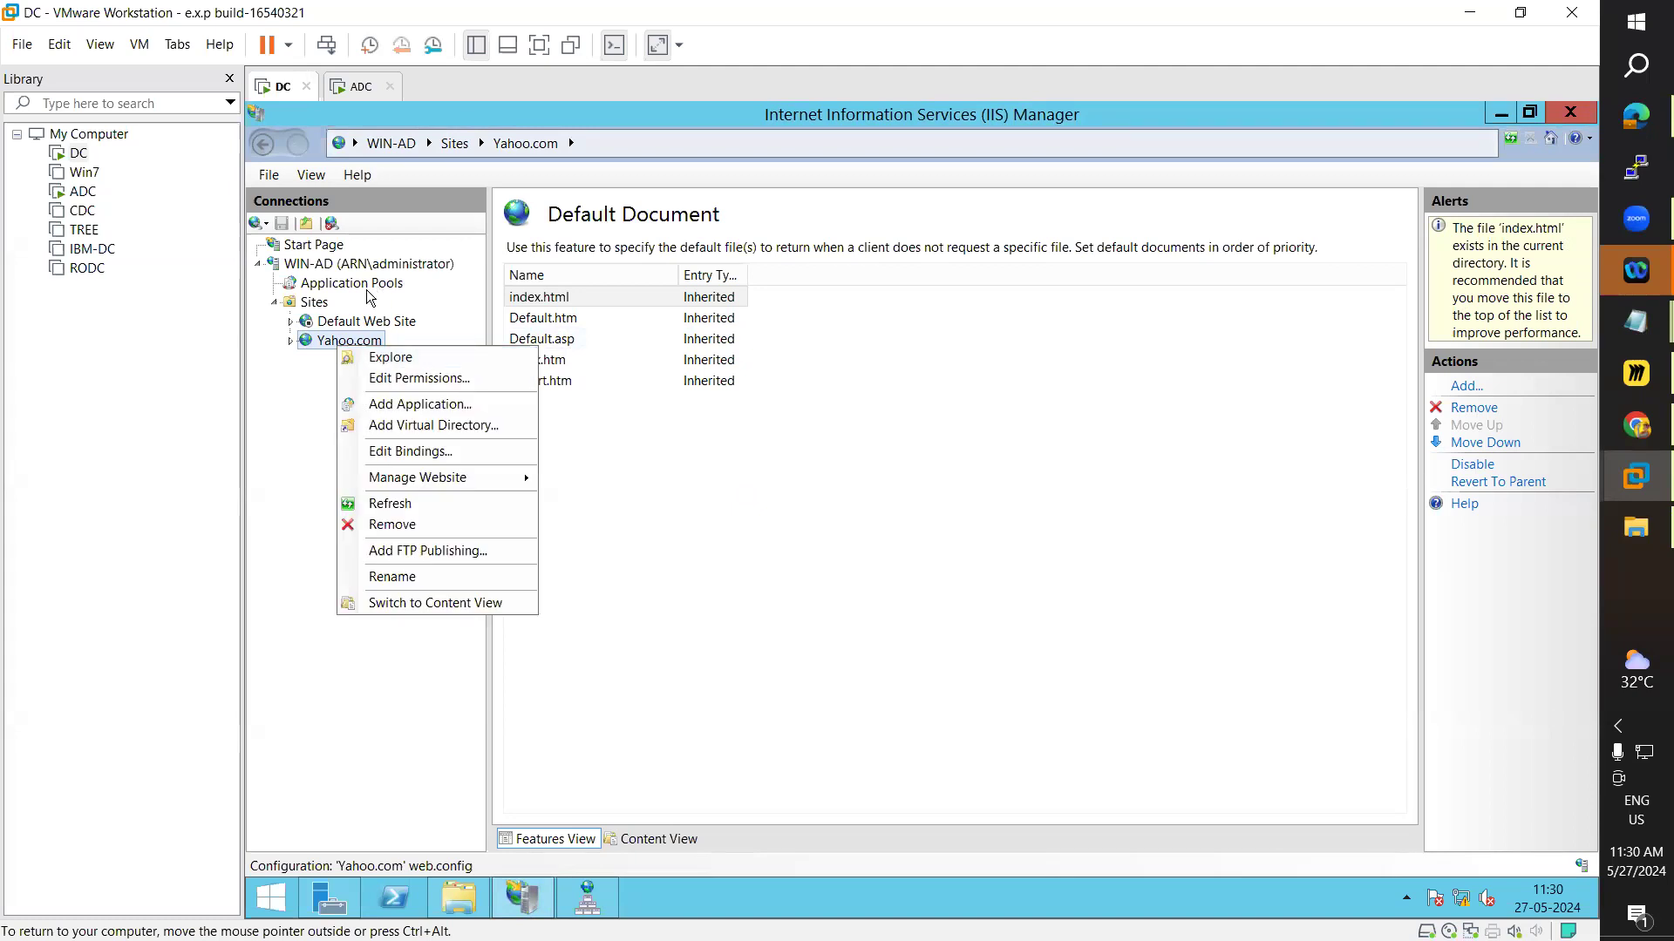
left_click(308, 303)
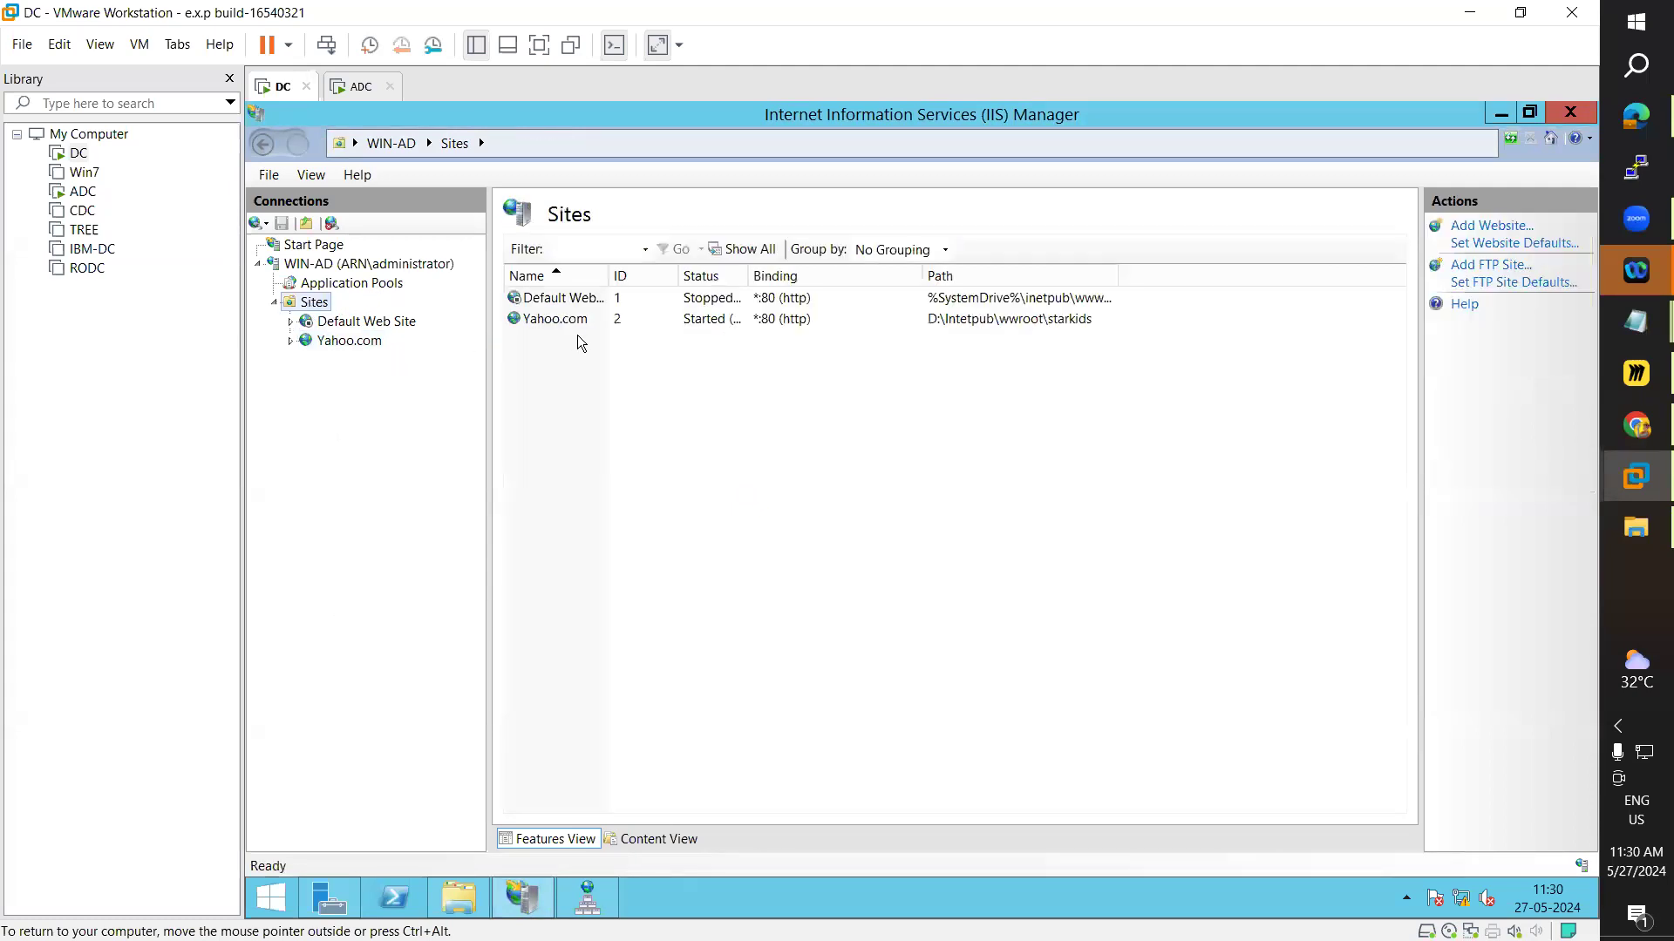
left_click(357, 341)
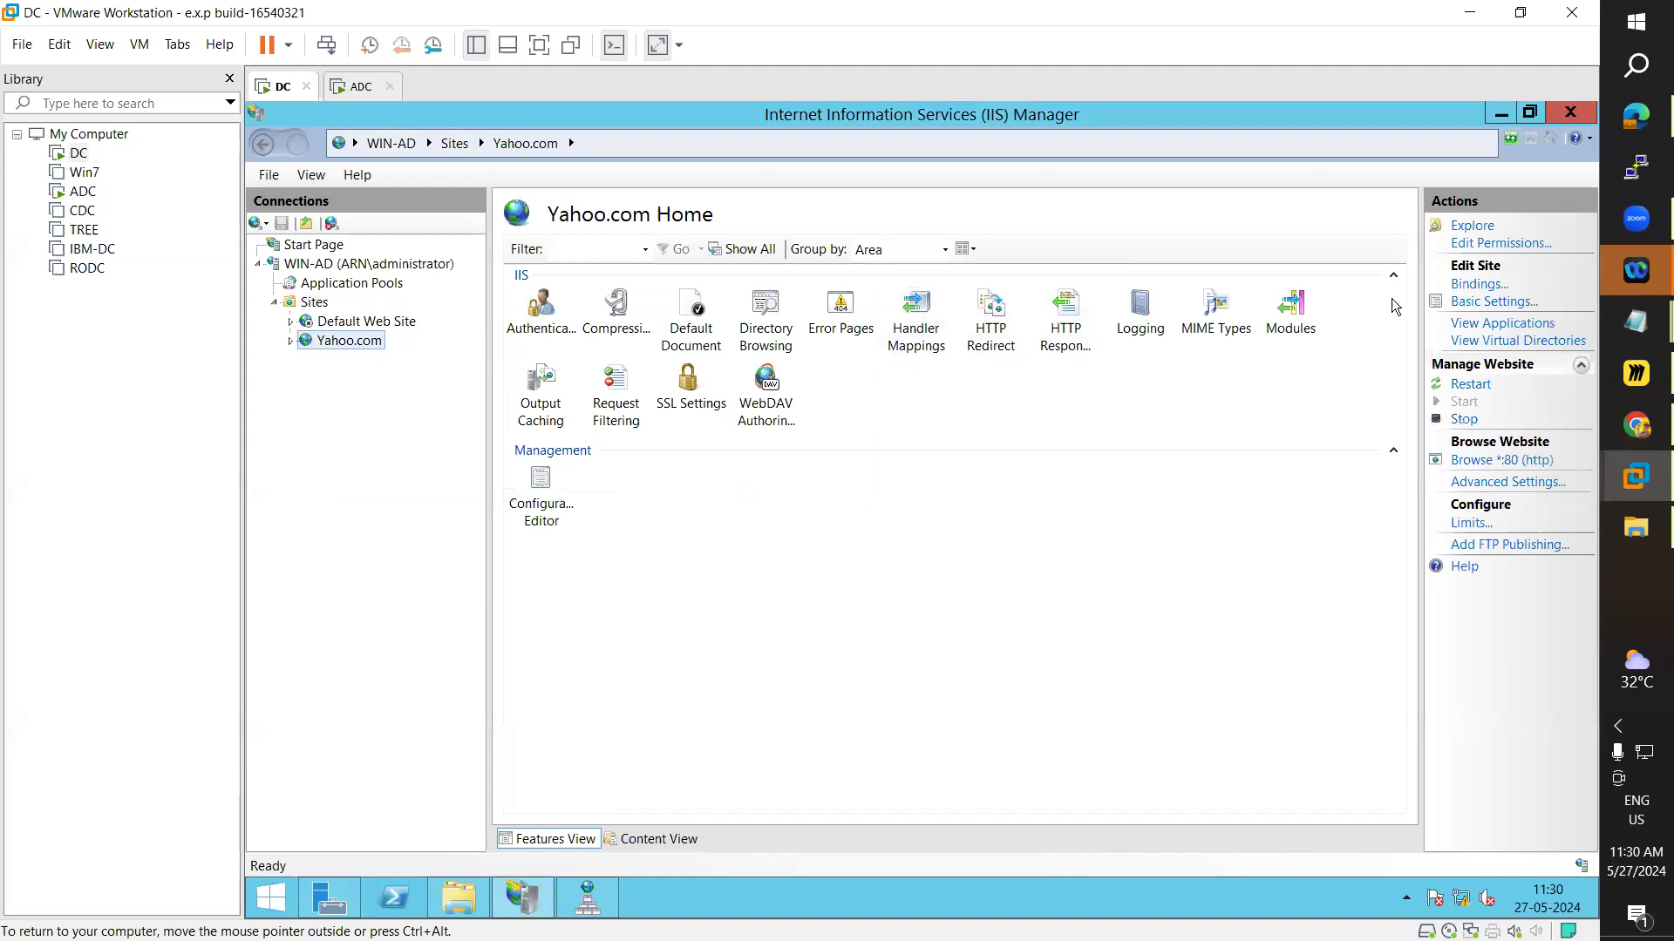
left_click(1487, 285)
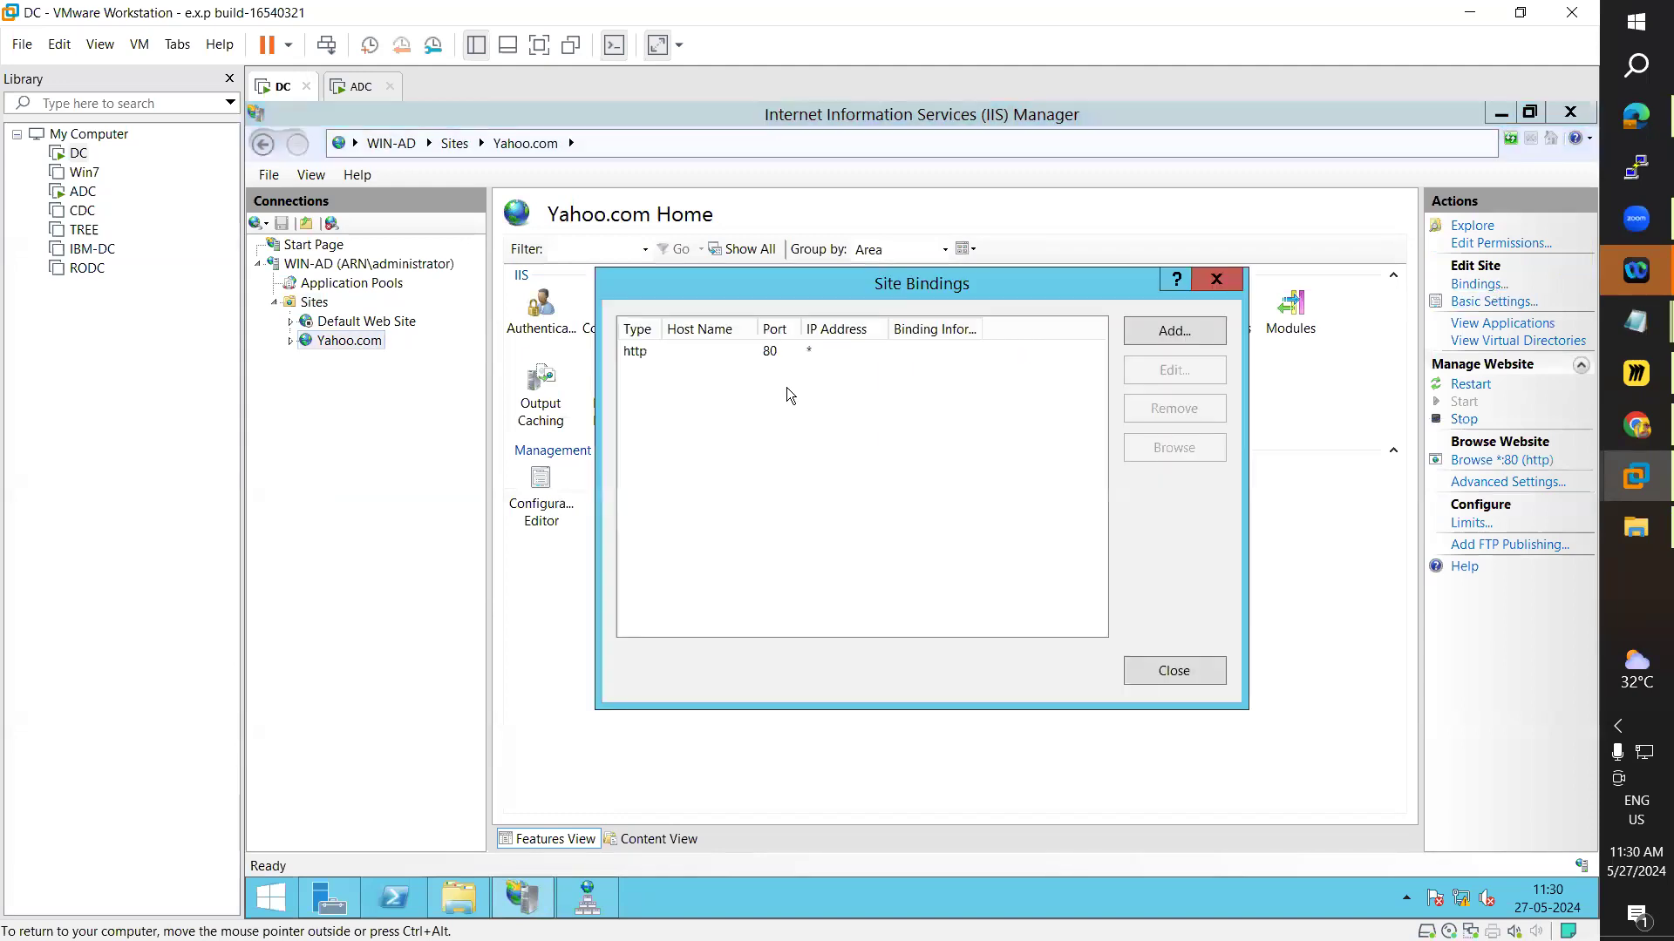
double_click(757, 351)
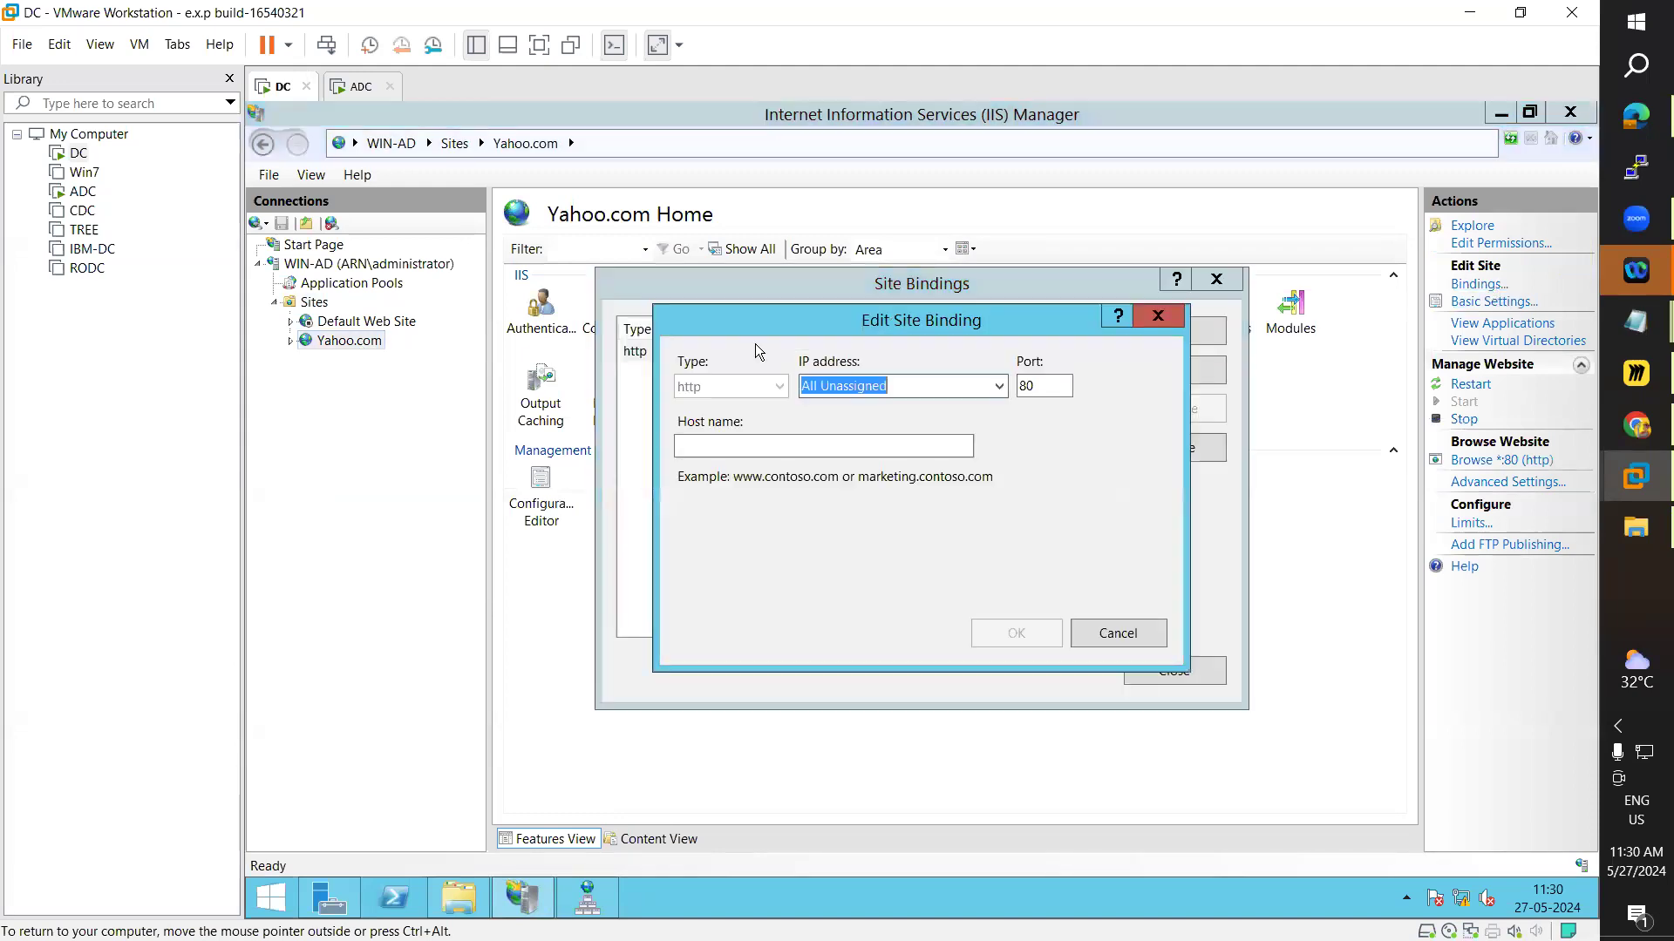
left_click(999, 387)
left_click(841, 443)
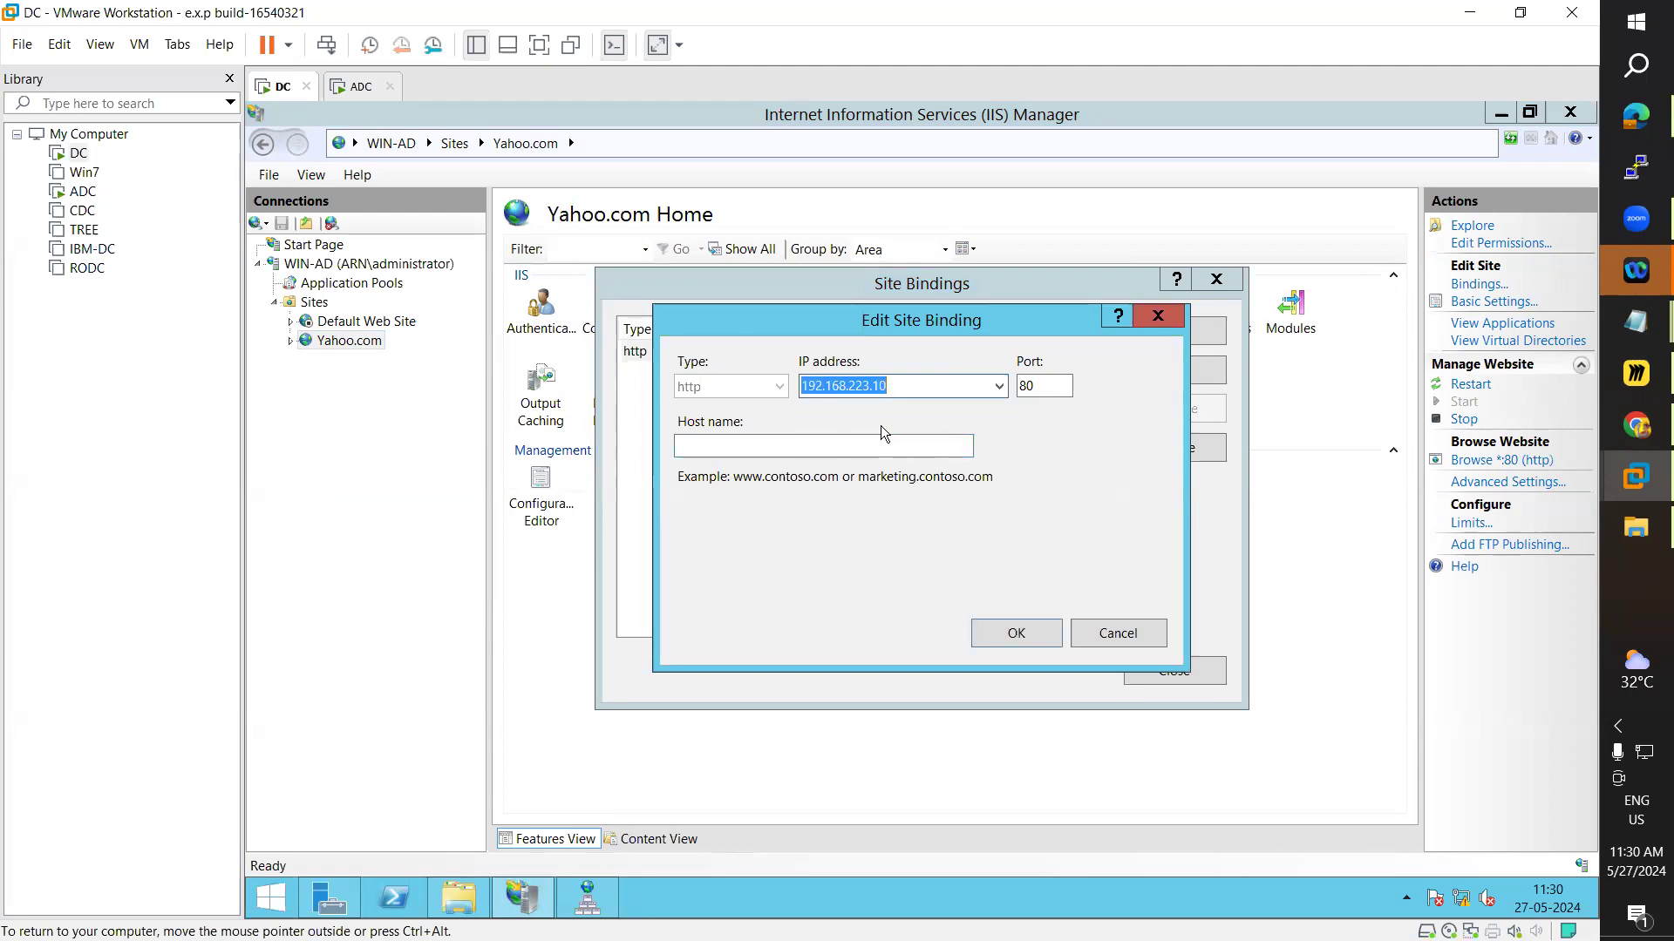
left_click(1027, 640)
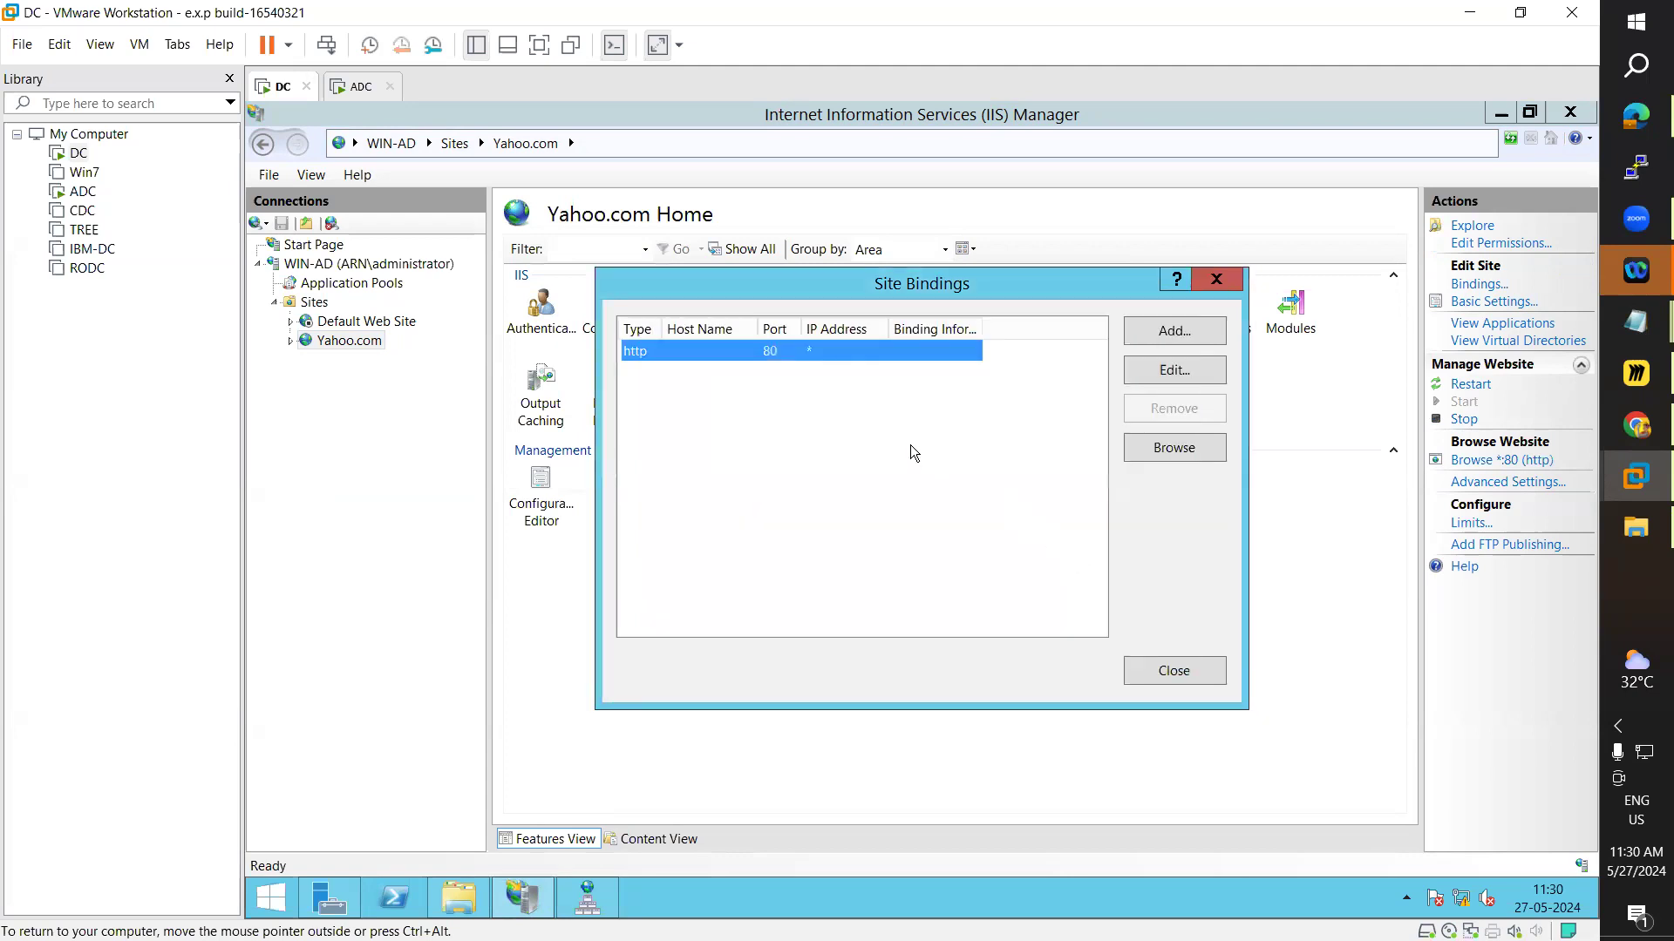
- Reopen the Yahoo.com http binding to look at its selectable IP addresses, and close the binding dialogs without changes
left_click(1171, 371)
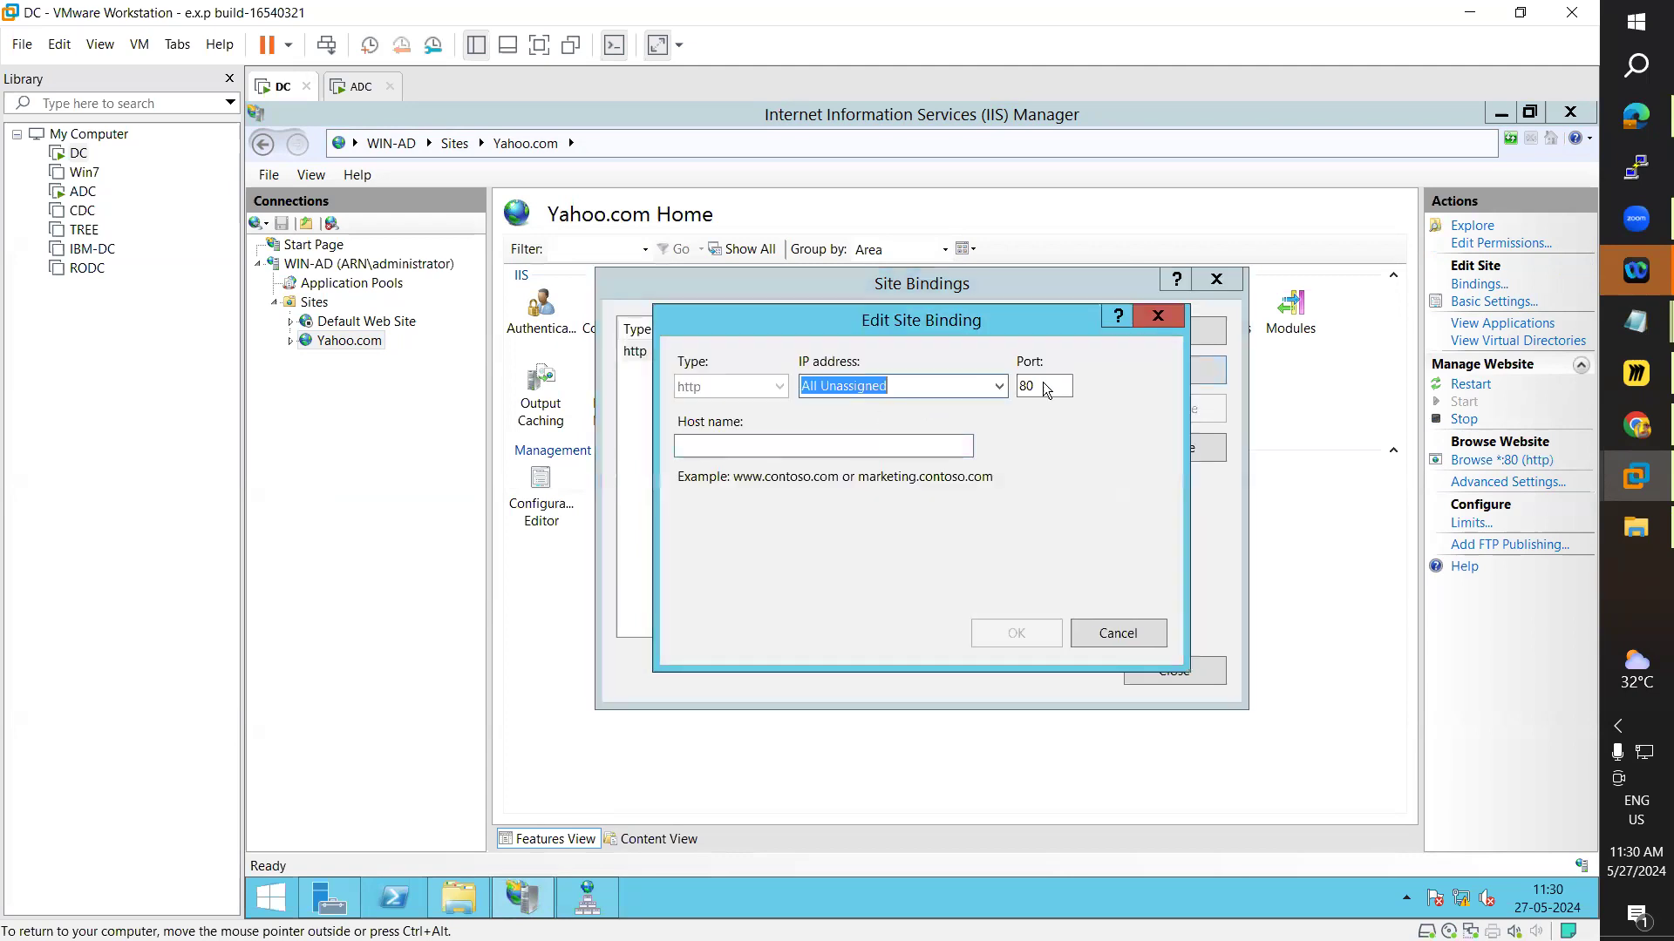
left_click(998, 386)
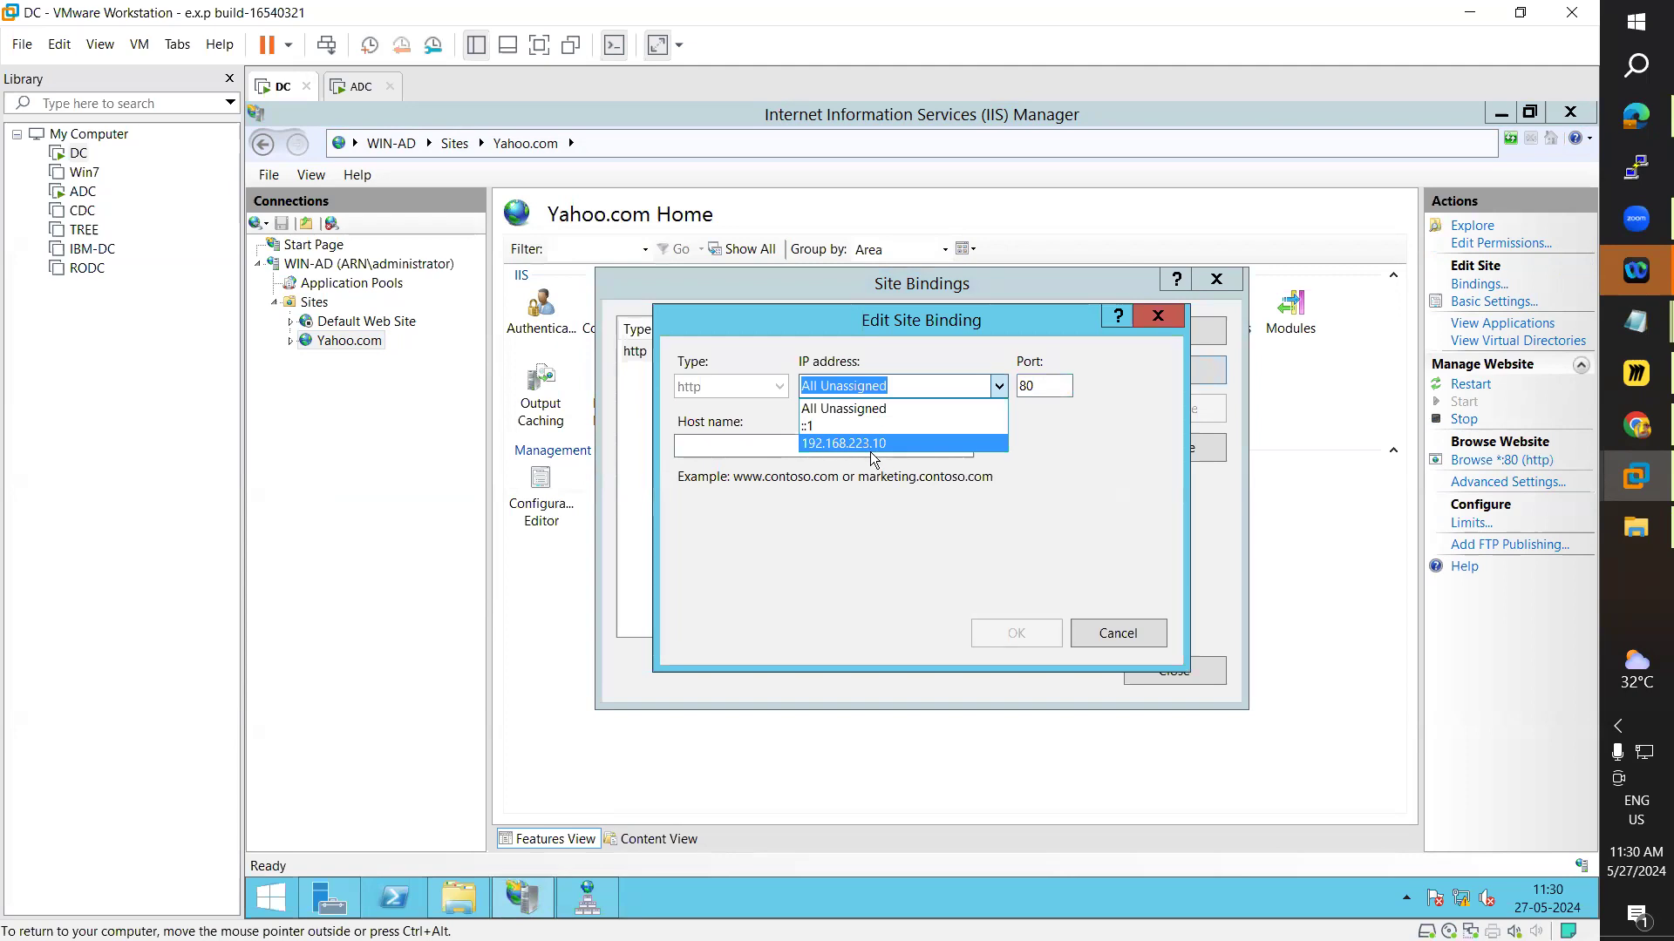
key("Escape")
key("Escape")
key("Escape")
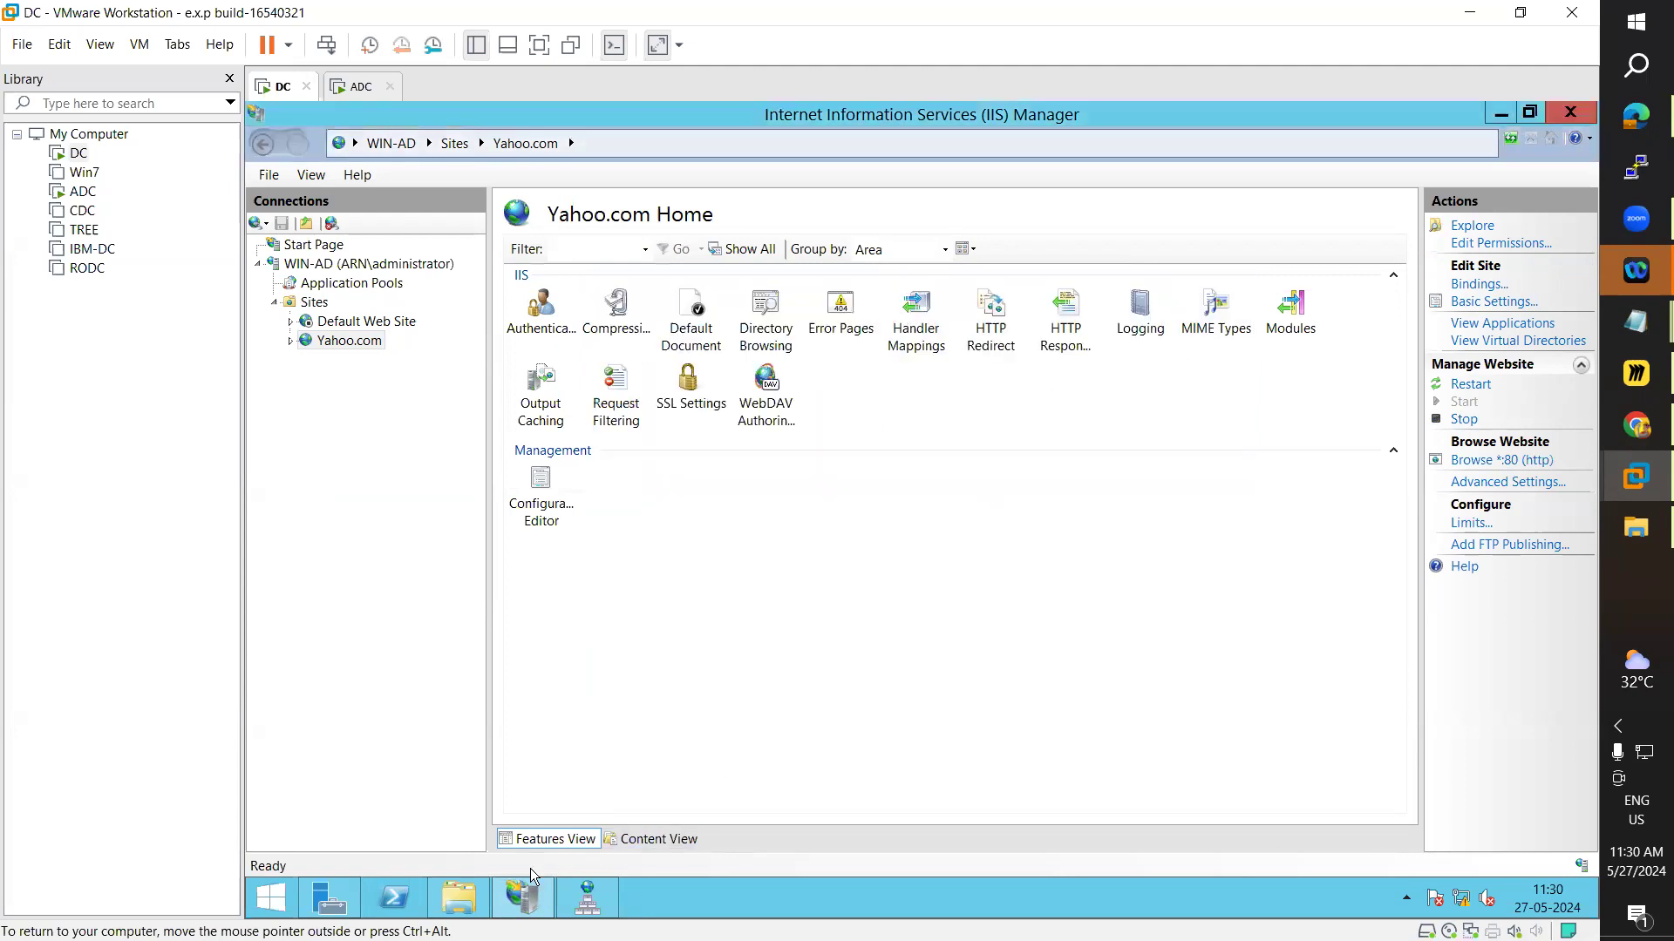
left_click(270, 899)
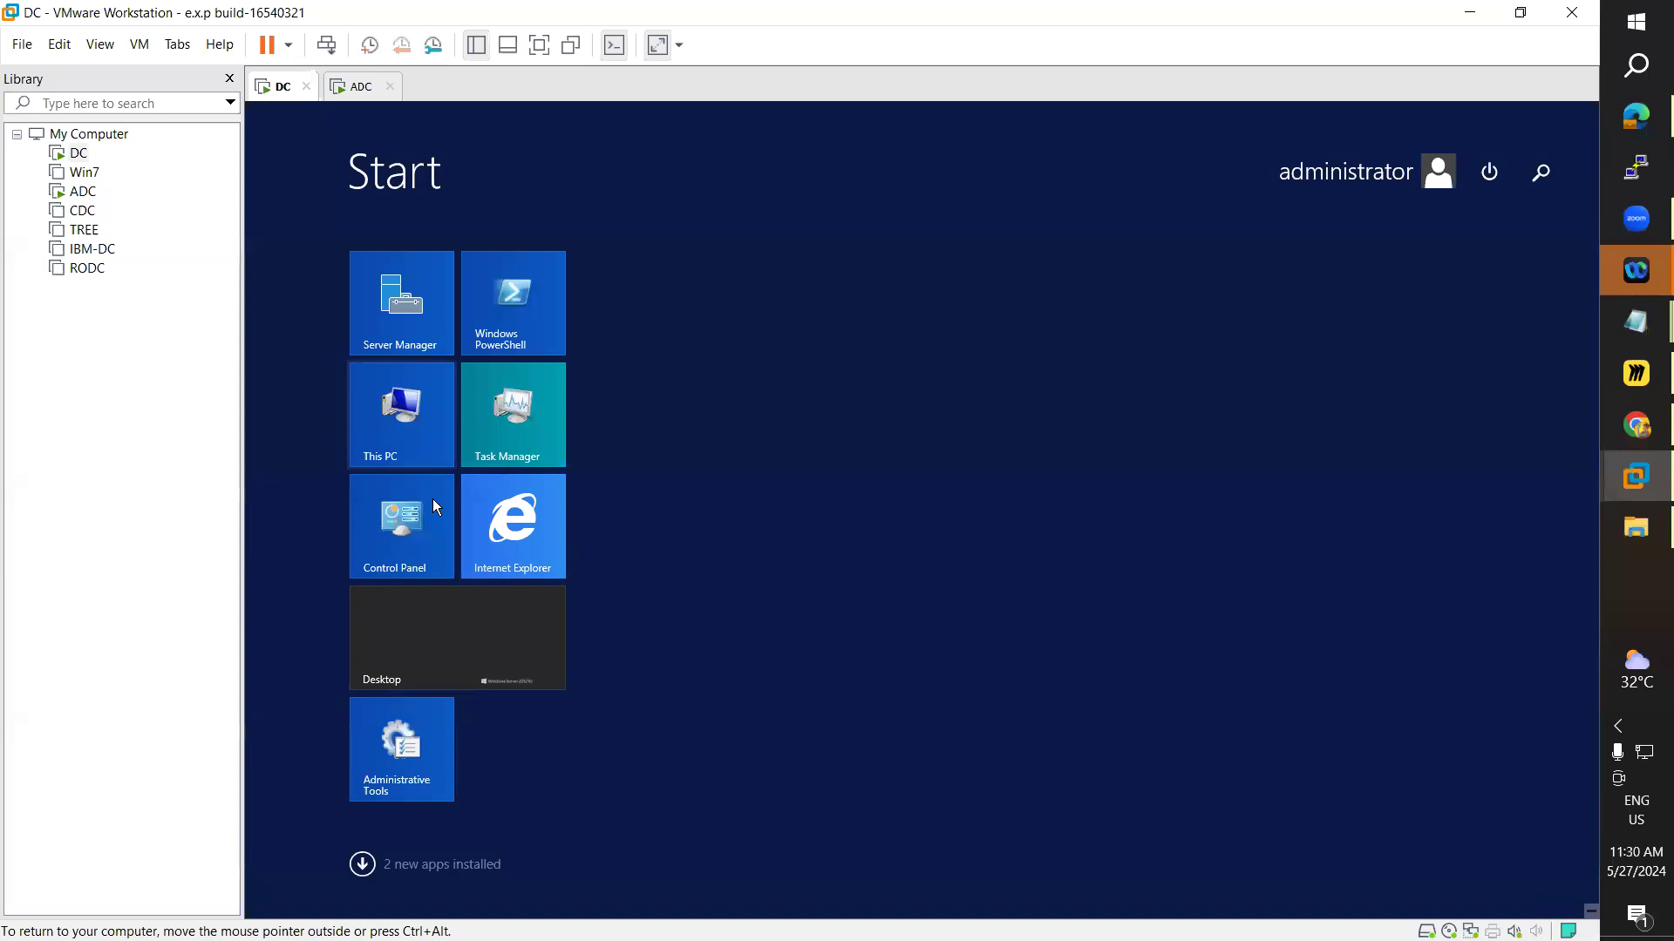
left_click(526, 540)
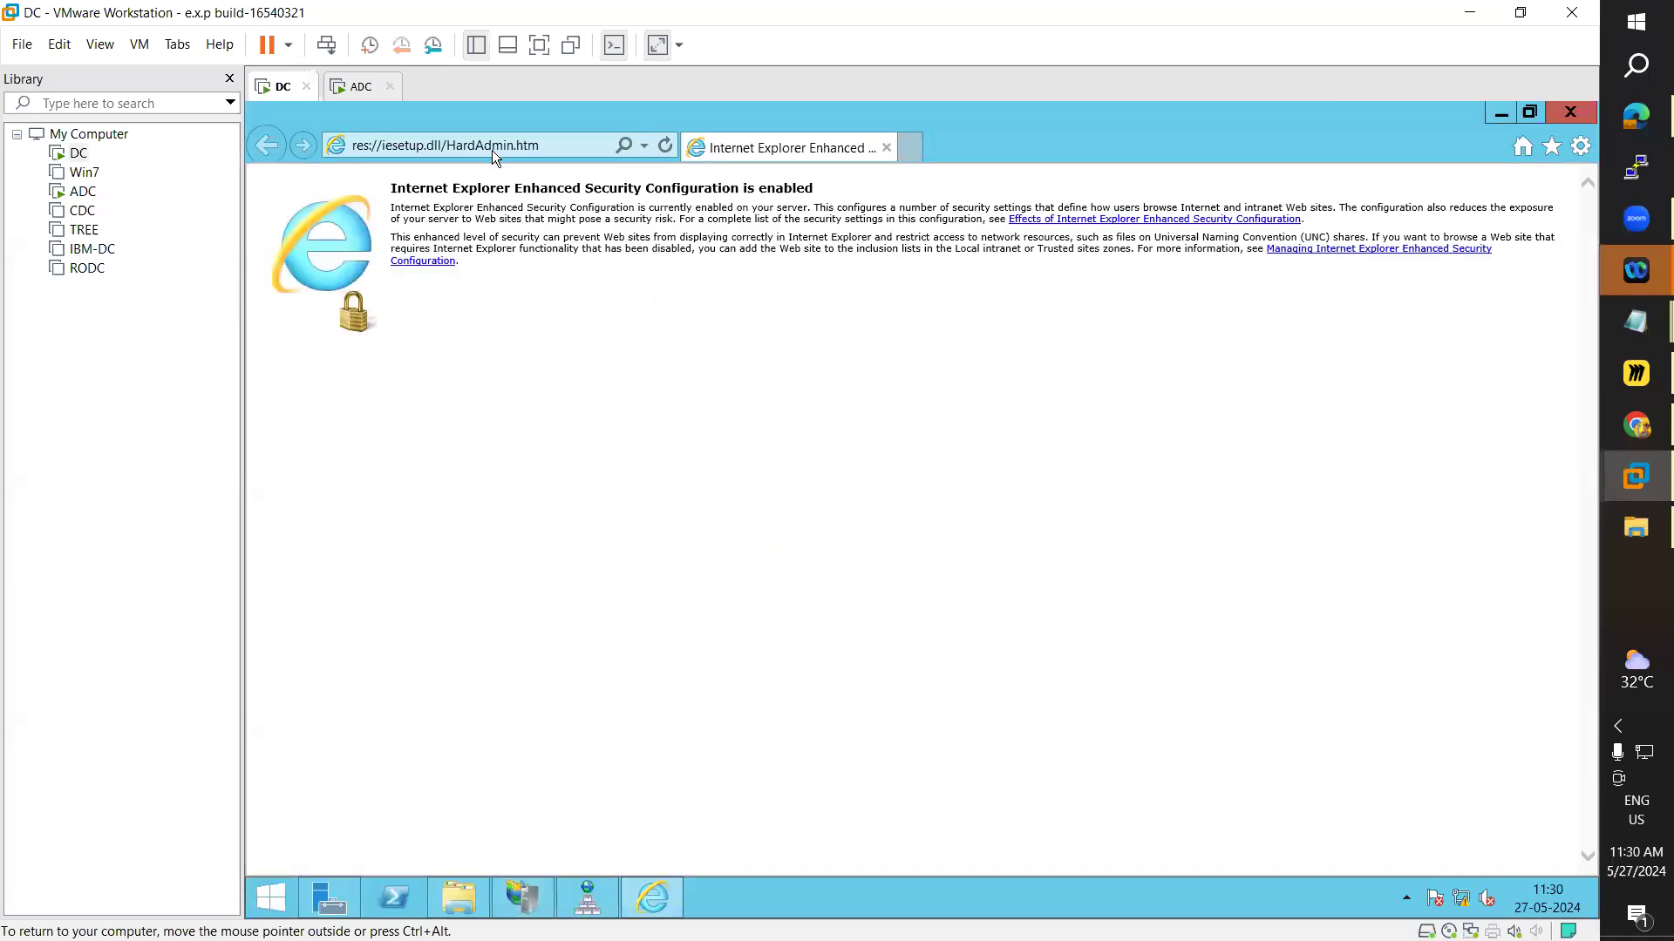
left_click(493, 147)
type("ht")
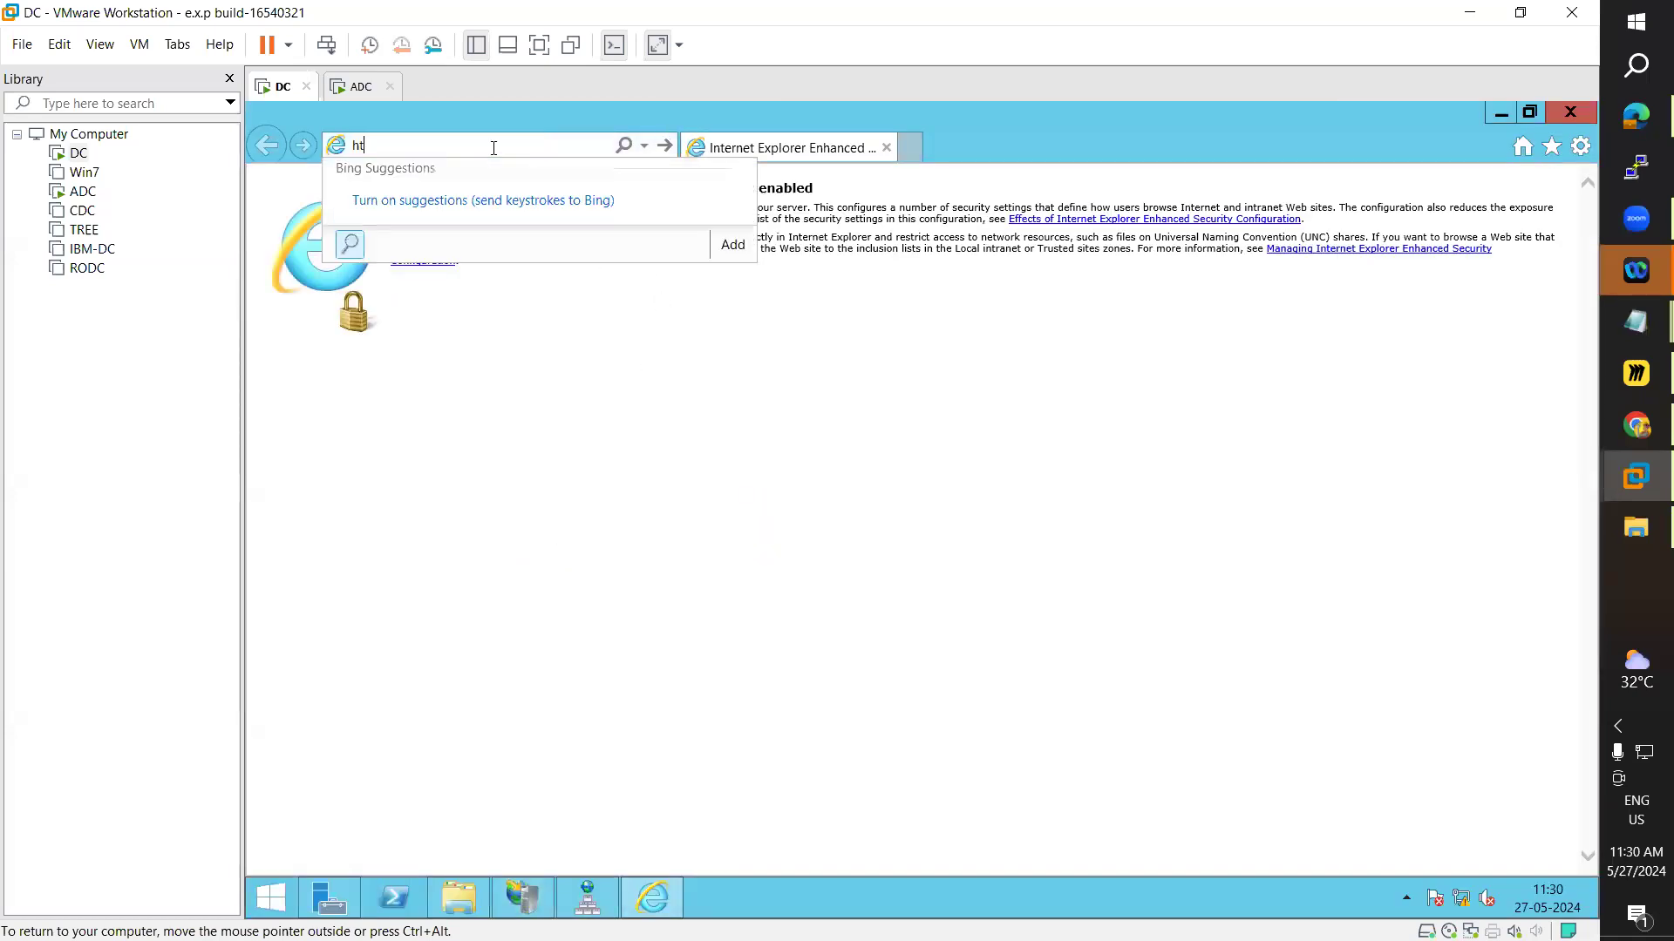
type("tp://192.1")
key("Return")
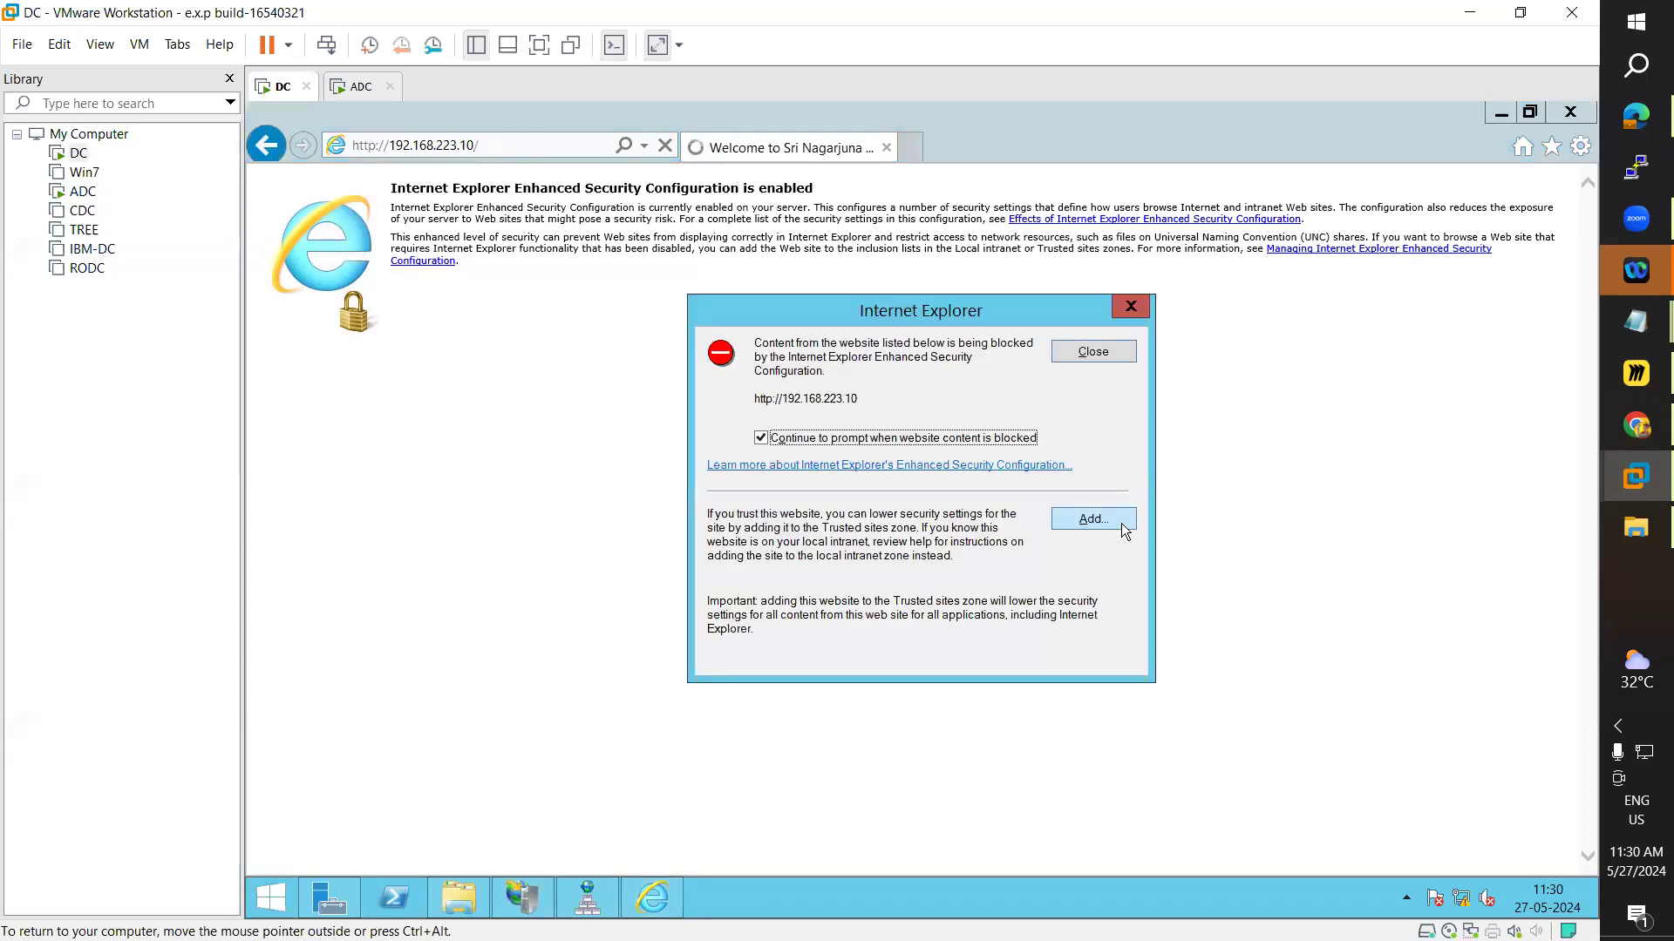
left_click(1100, 520)
left_click(1037, 472)
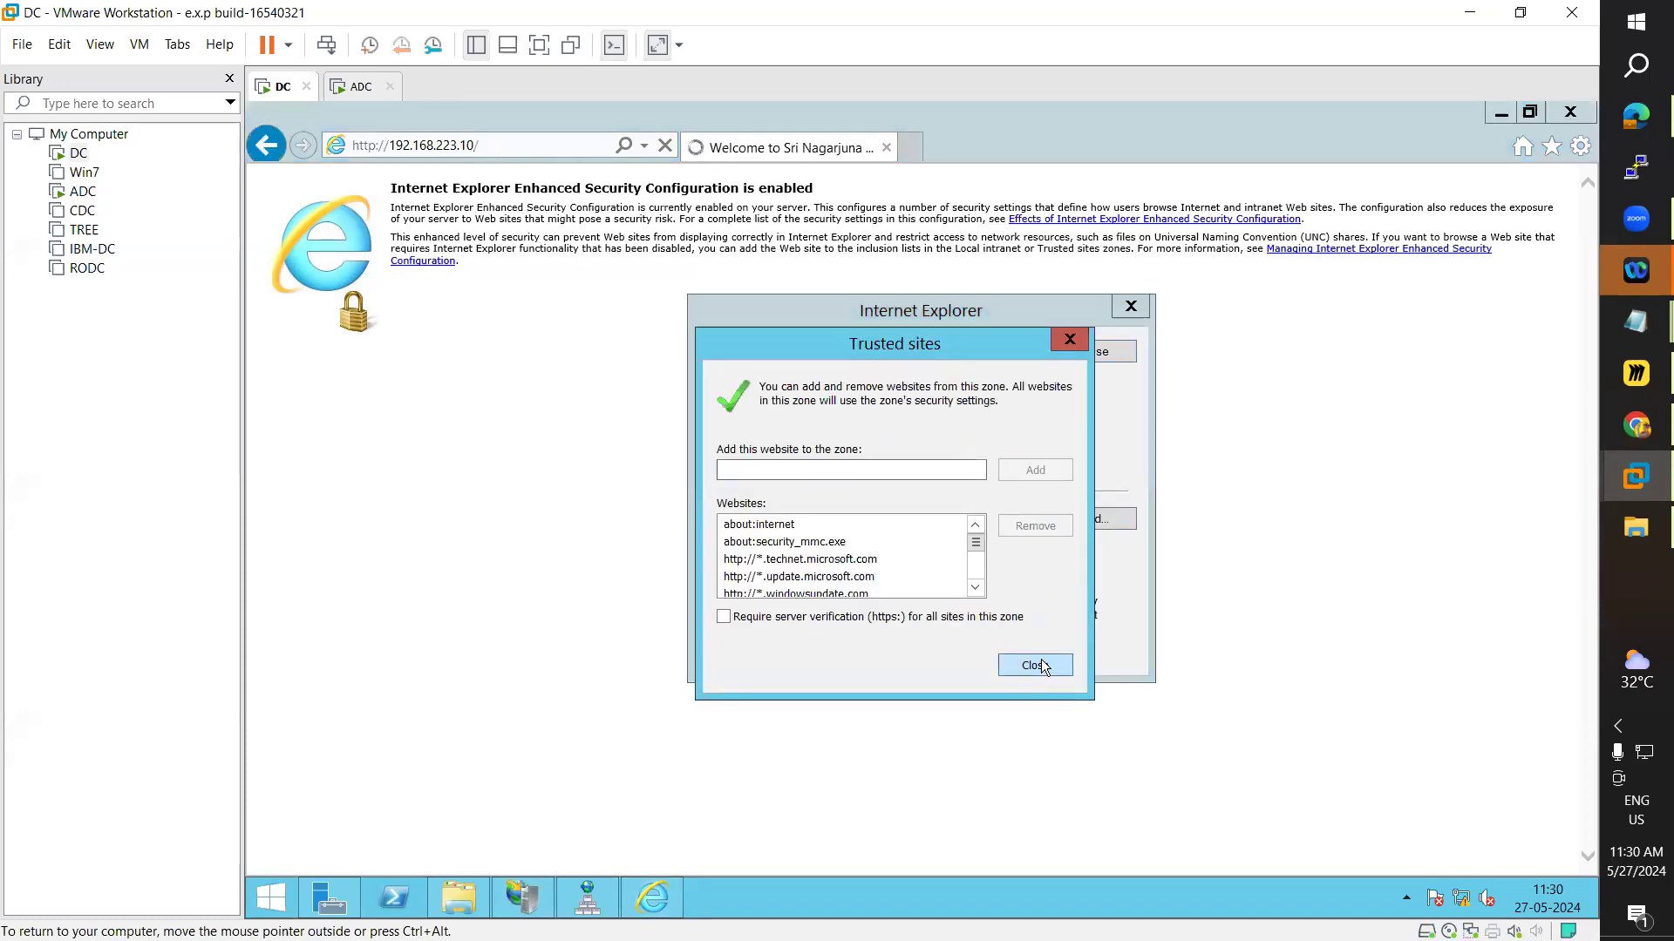
left_click(1037, 665)
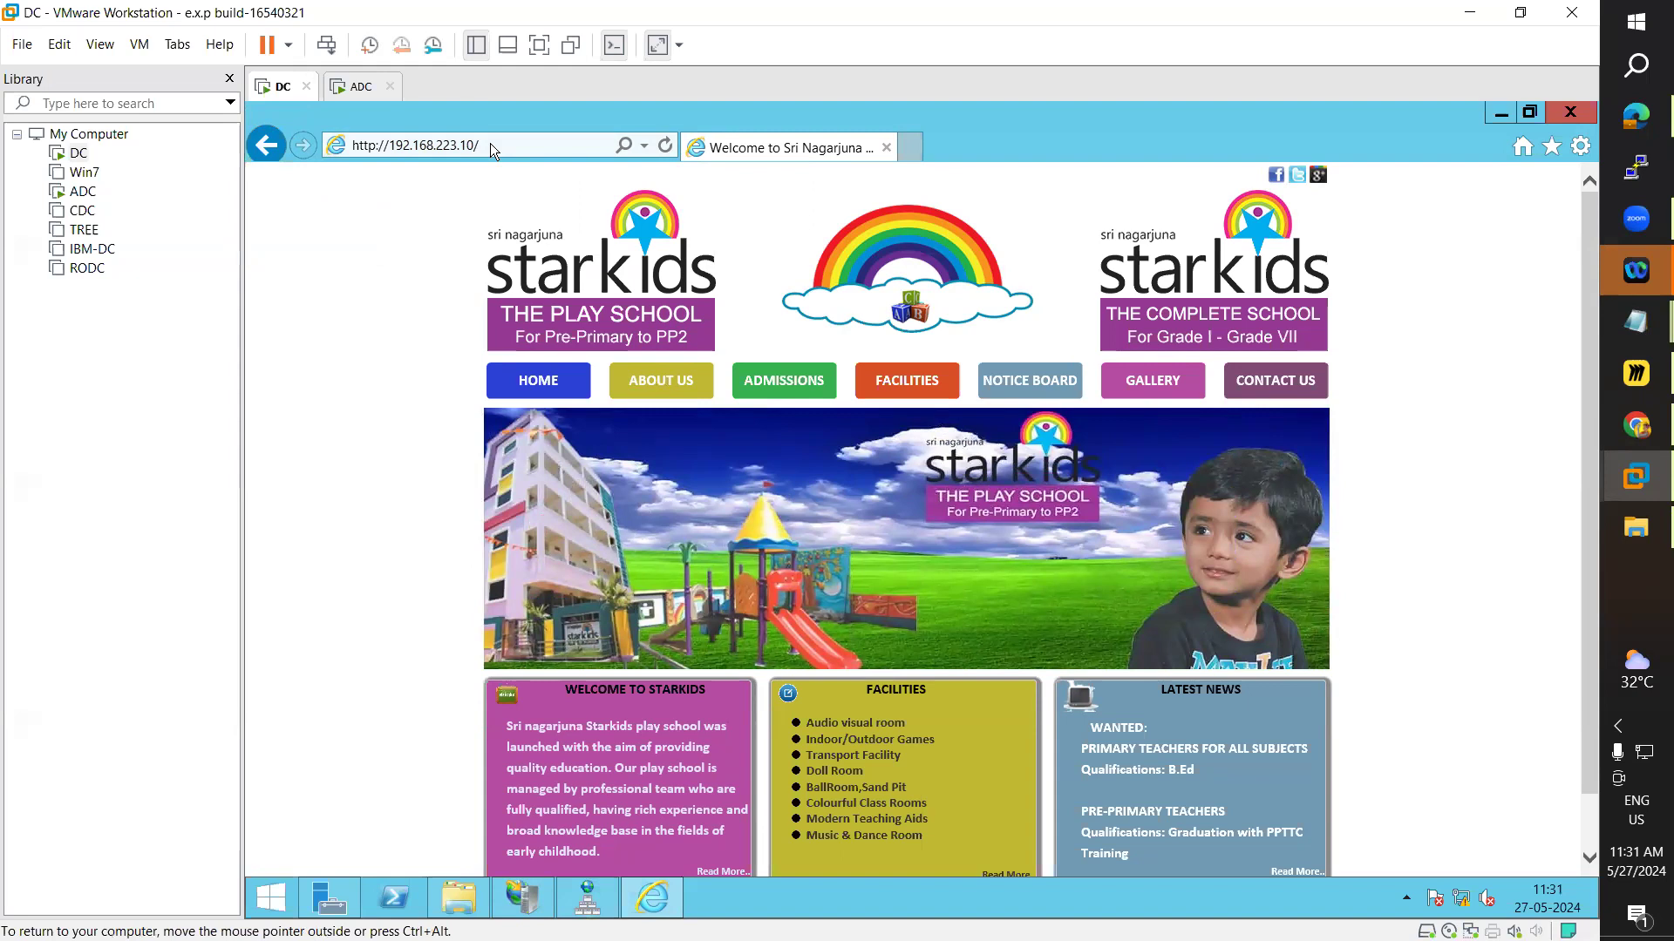
left_click(523, 906)
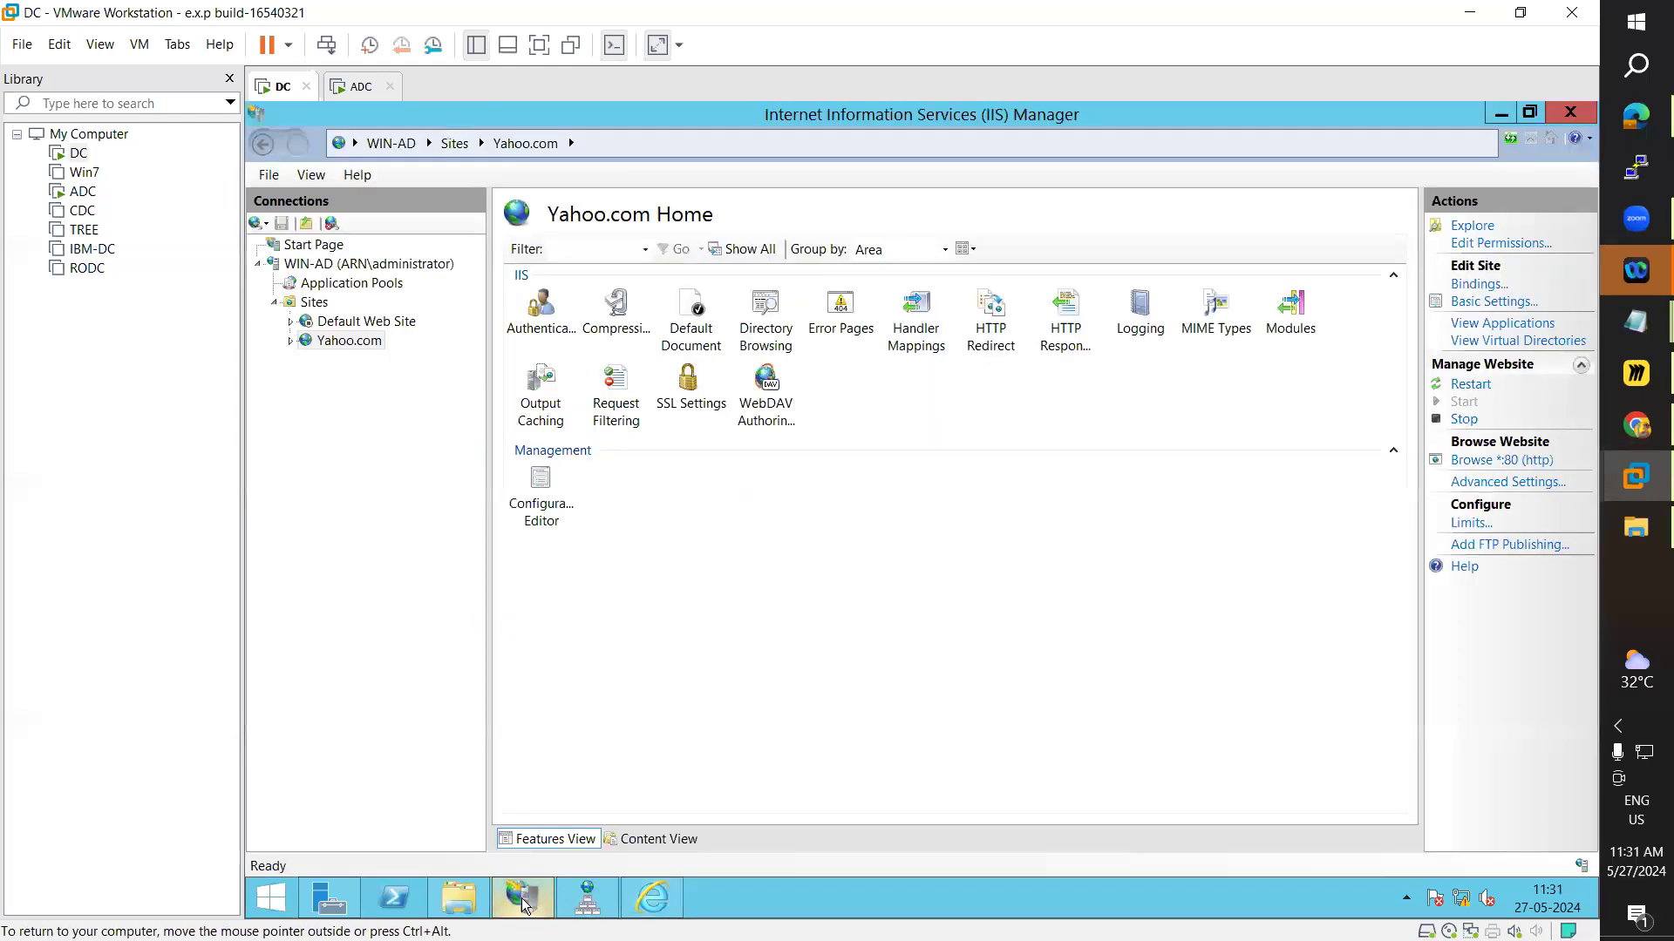
right_click(358, 346)
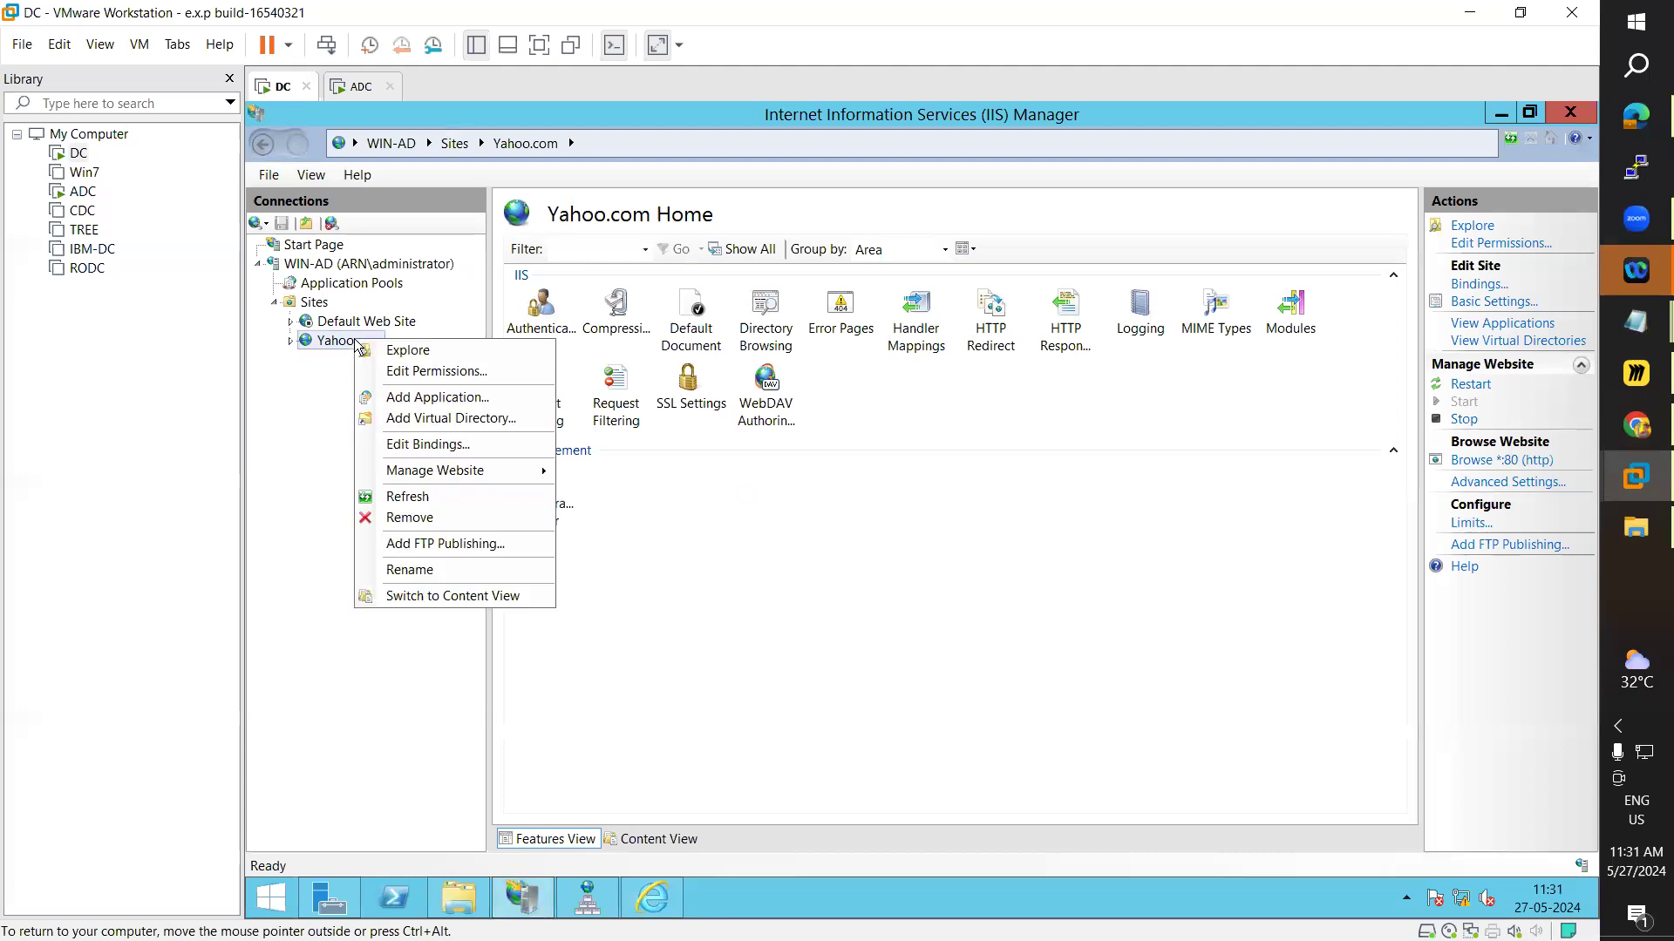
left_click(478, 442)
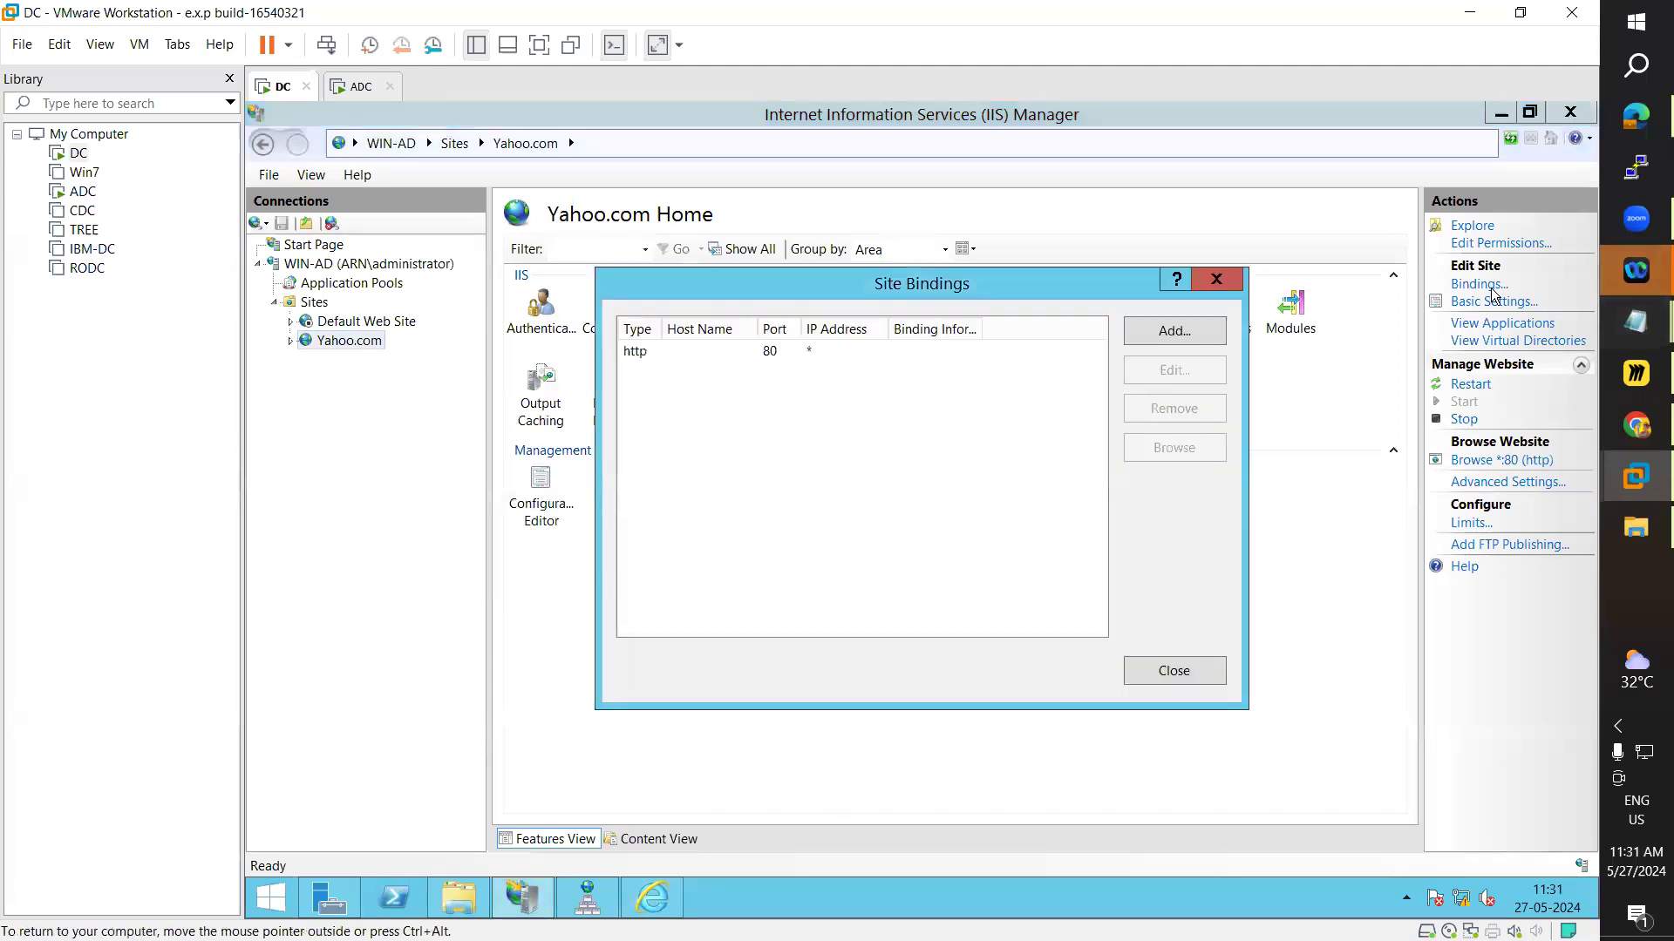
left_click(815, 353)
left_click(1133, 375)
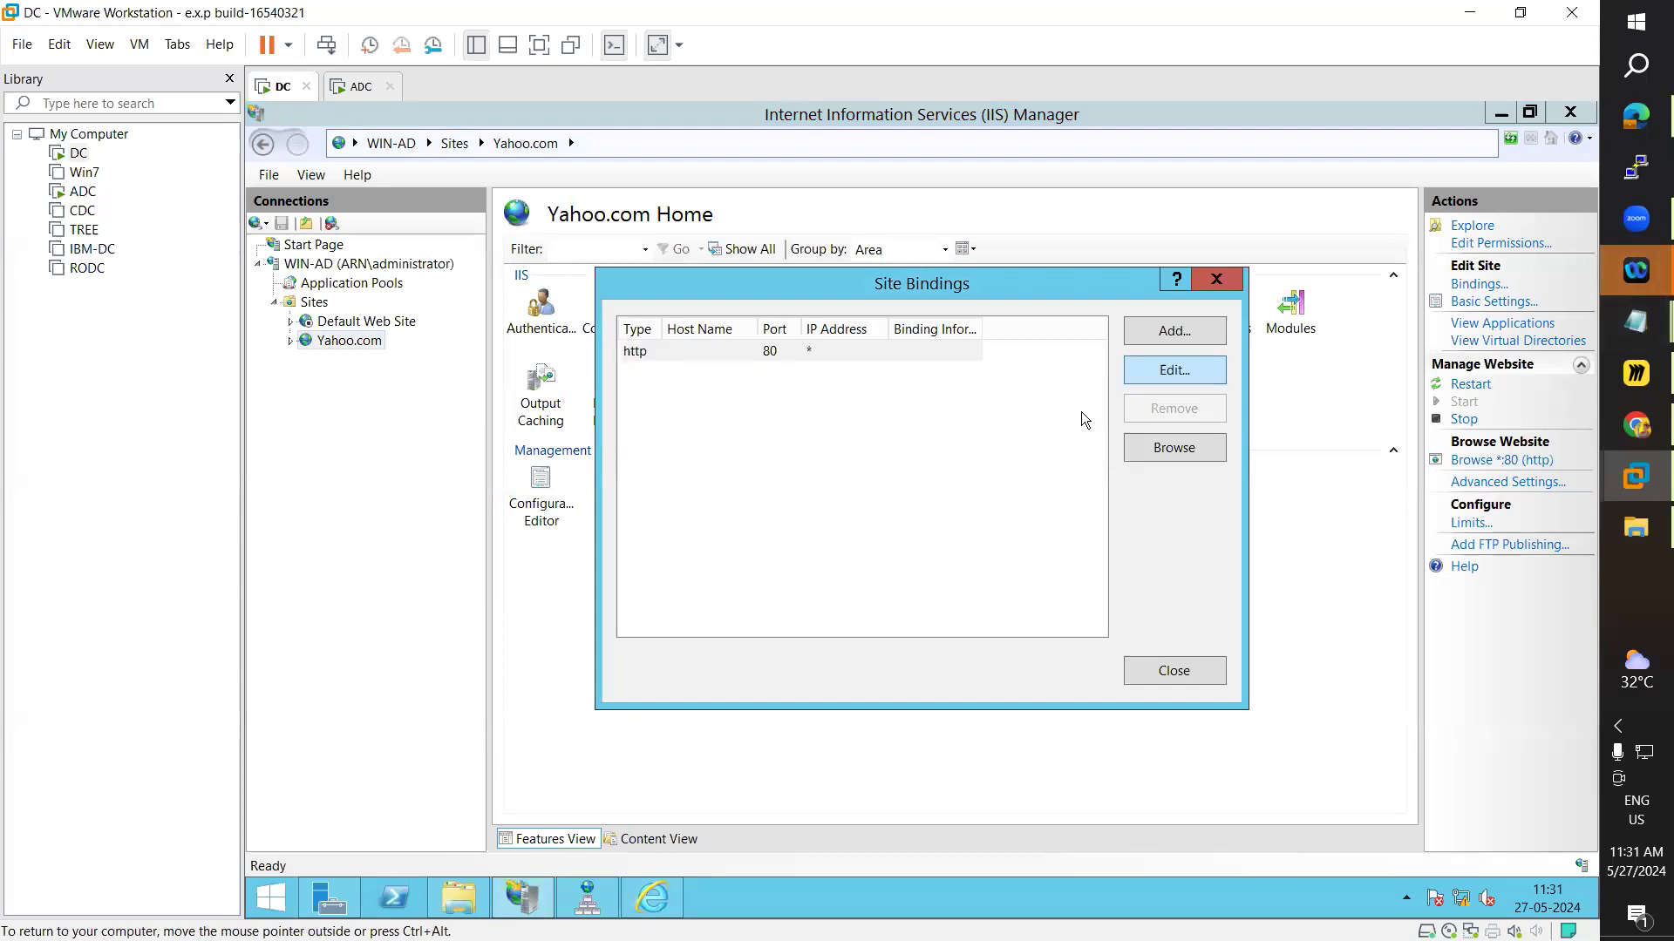
left_click(793, 451)
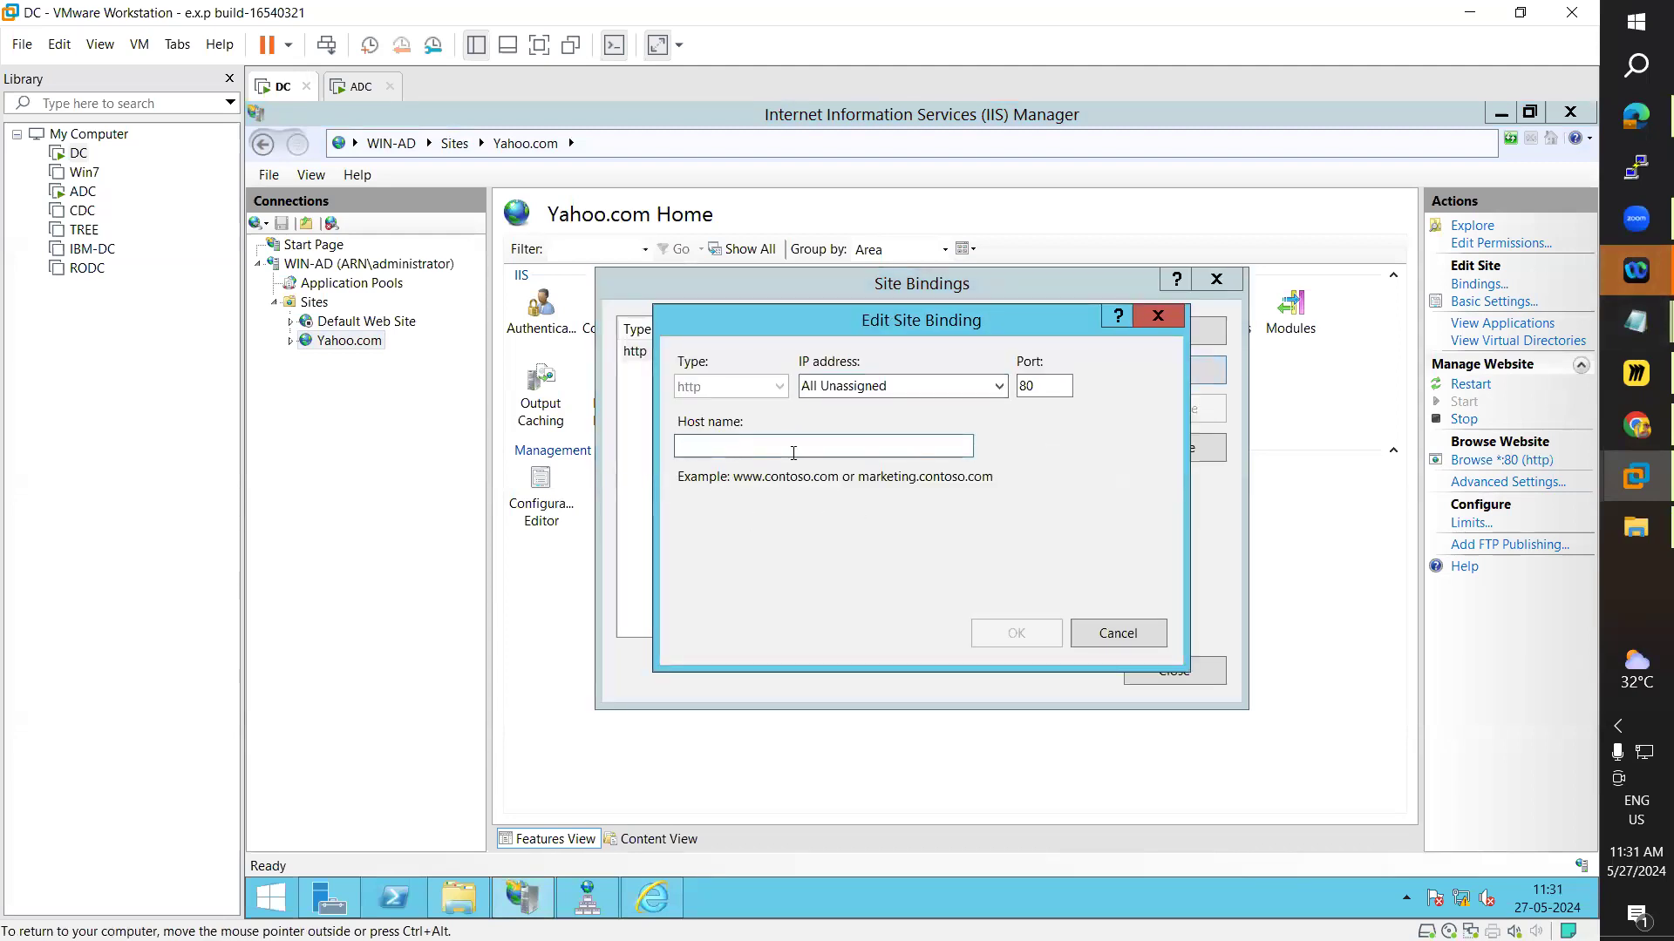
type("www.yahoo.com")
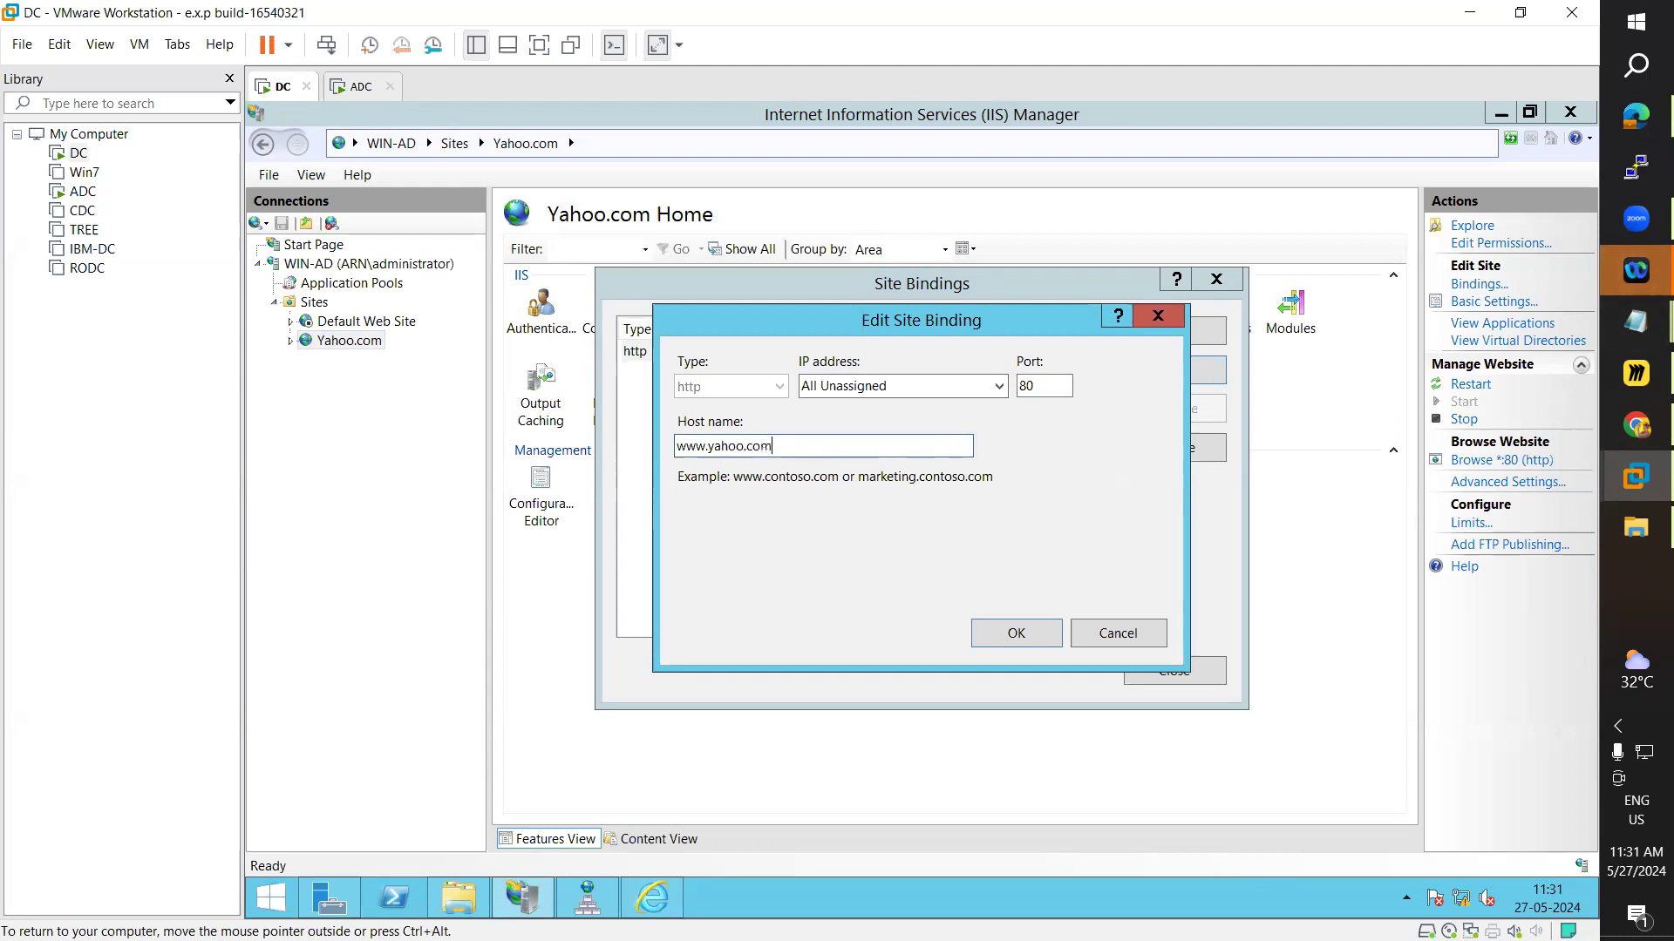
left_click(1011, 640)
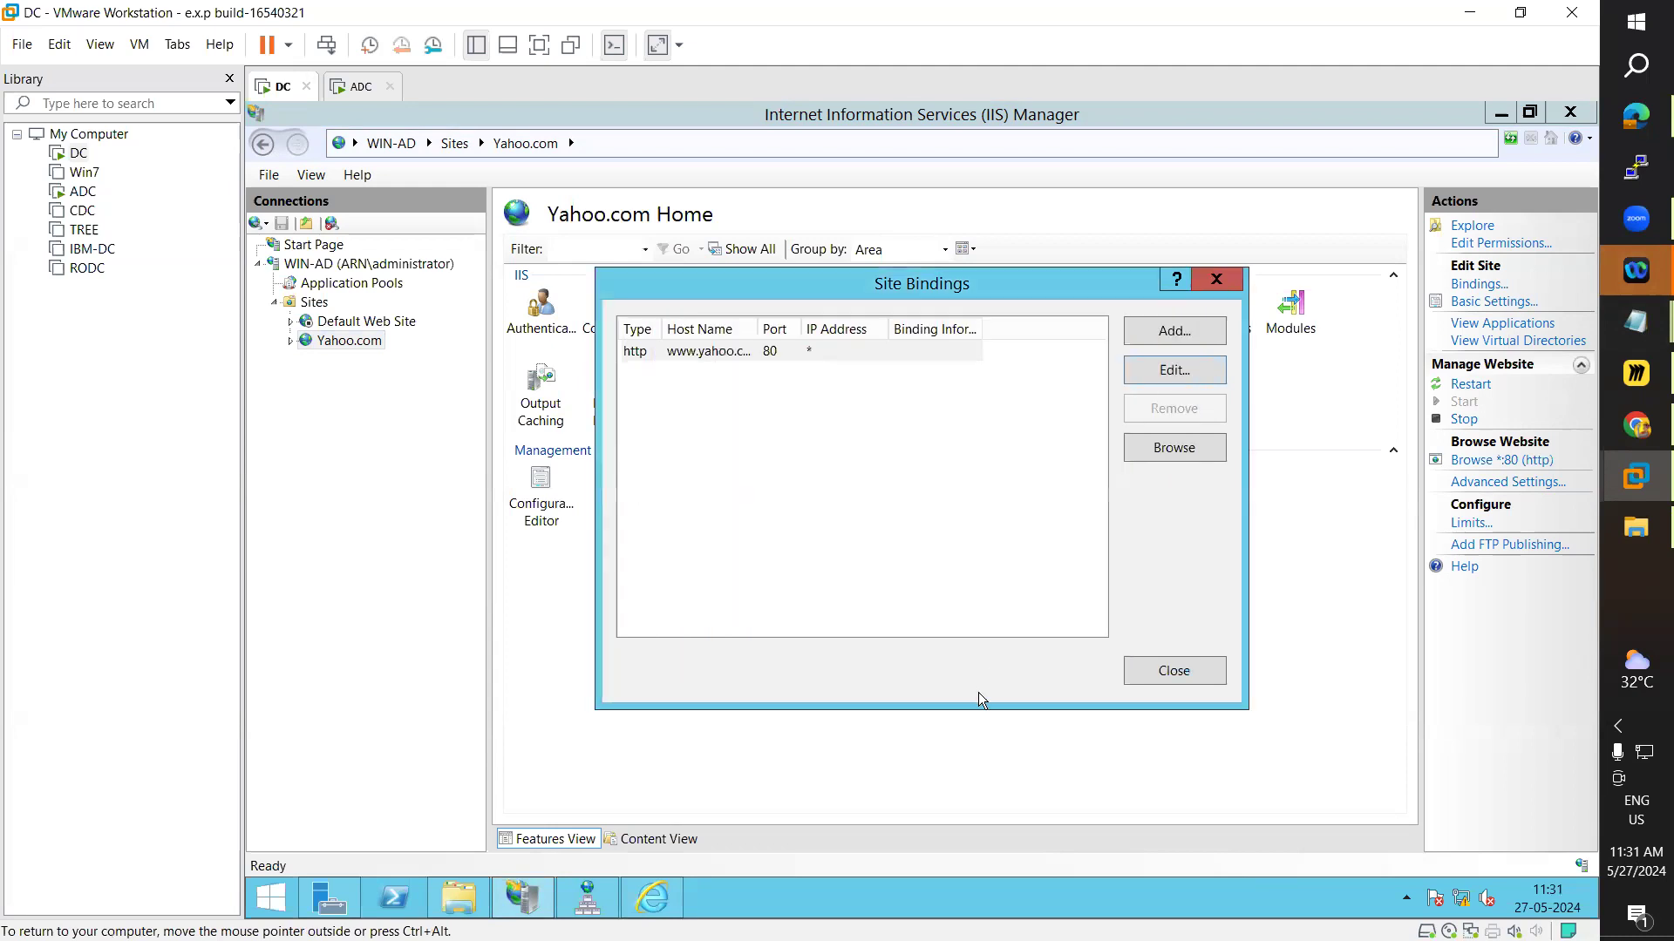
left_click(1152, 369)
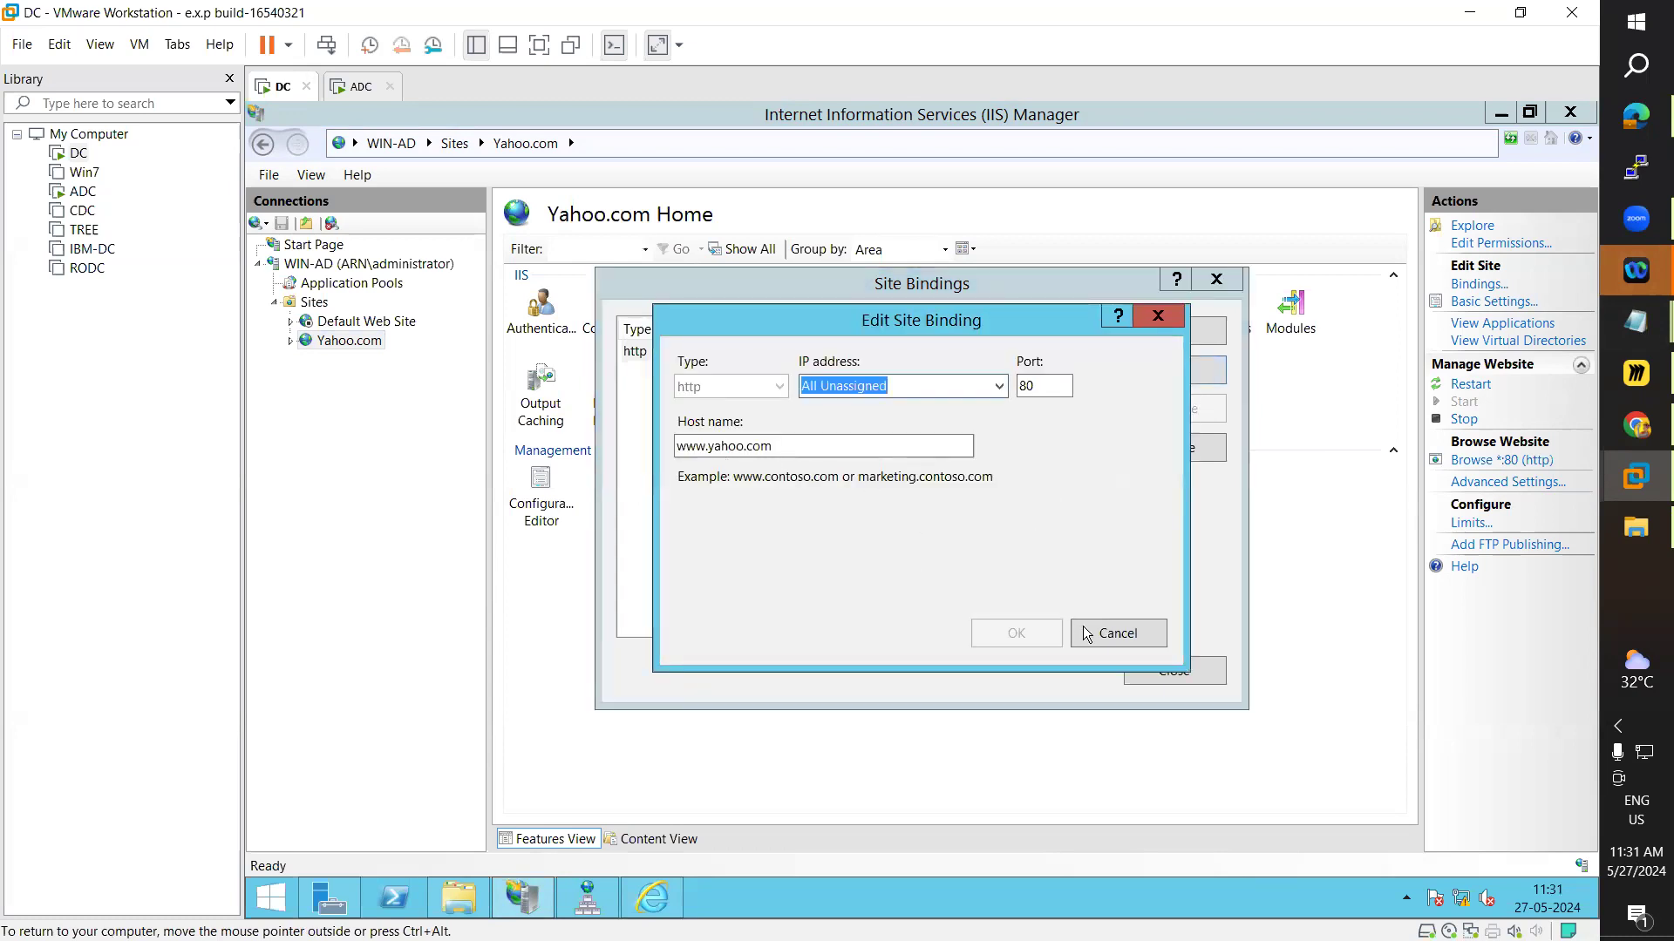
left_click(1110, 639)
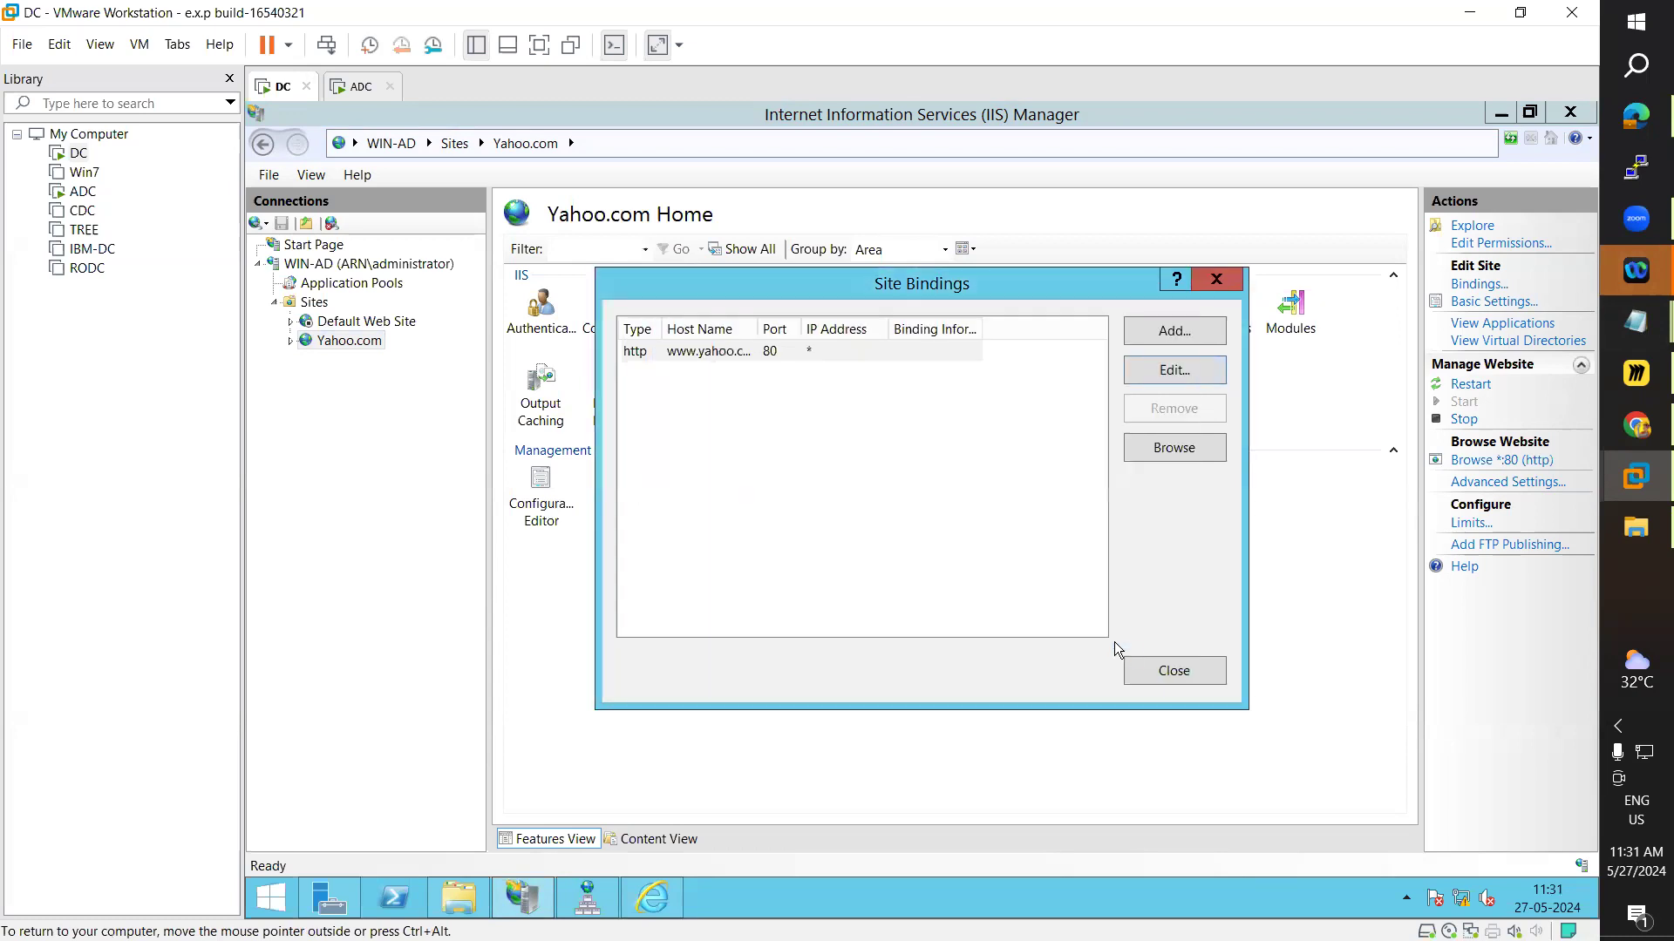
left_click(1164, 682)
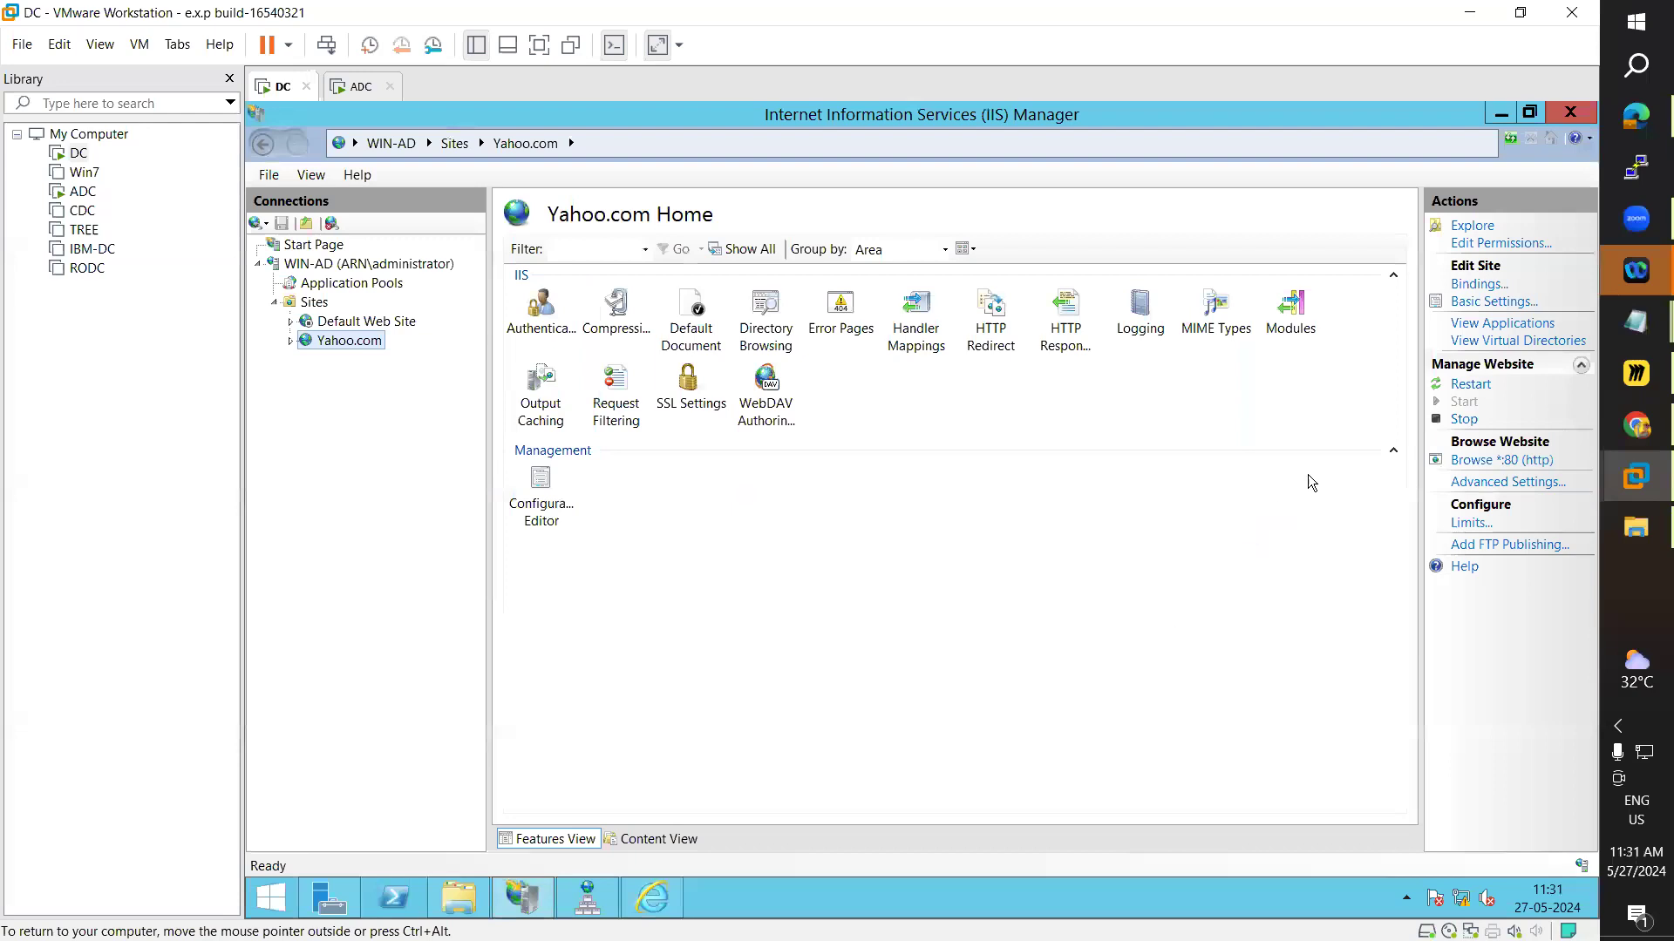
- Stop the Yahoo.com website and start it again
right_click(353, 340)
mouse_move(488, 475)
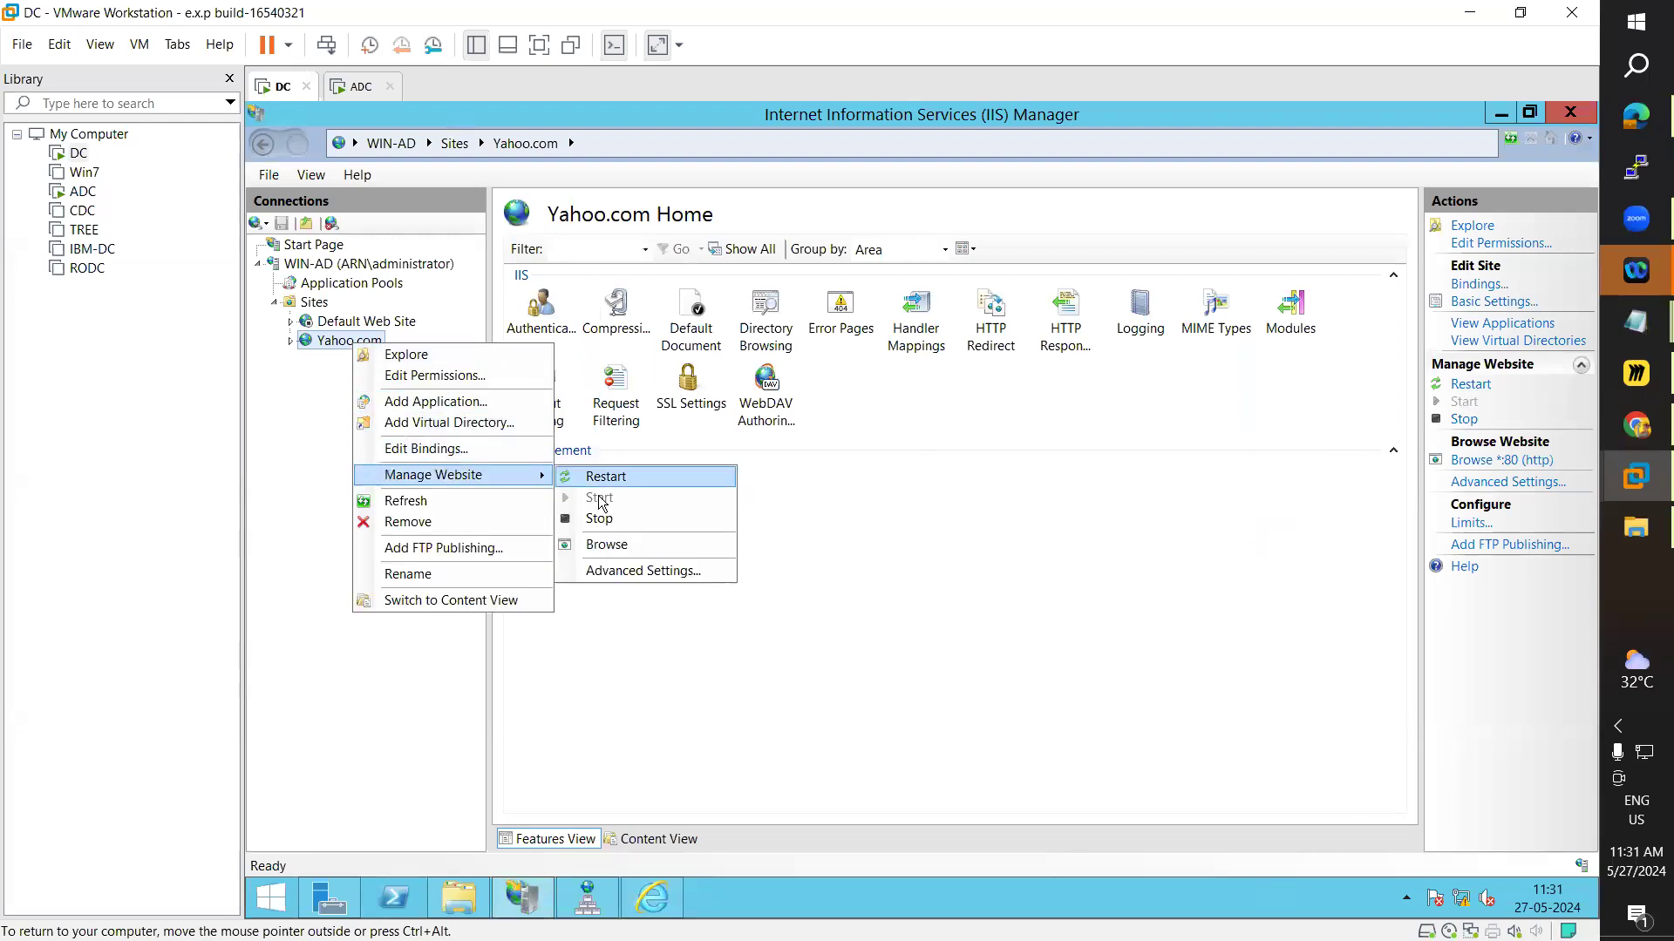
left_click(600, 517)
right_click(346, 345)
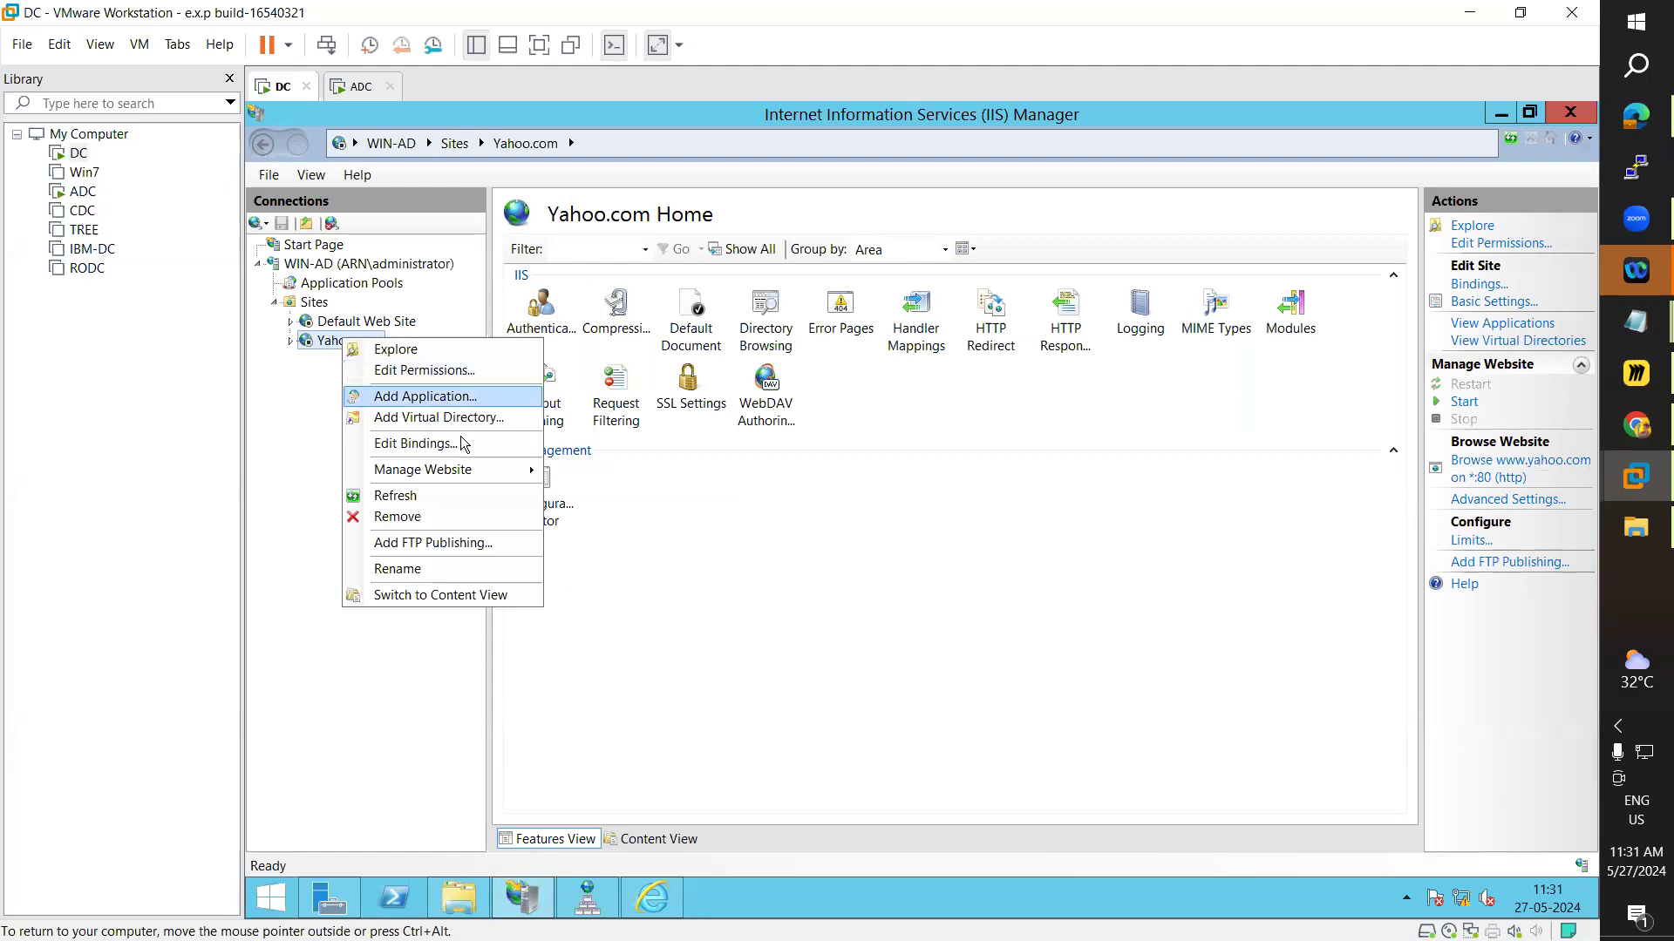
mouse_move(479, 471)
left_click(581, 493)
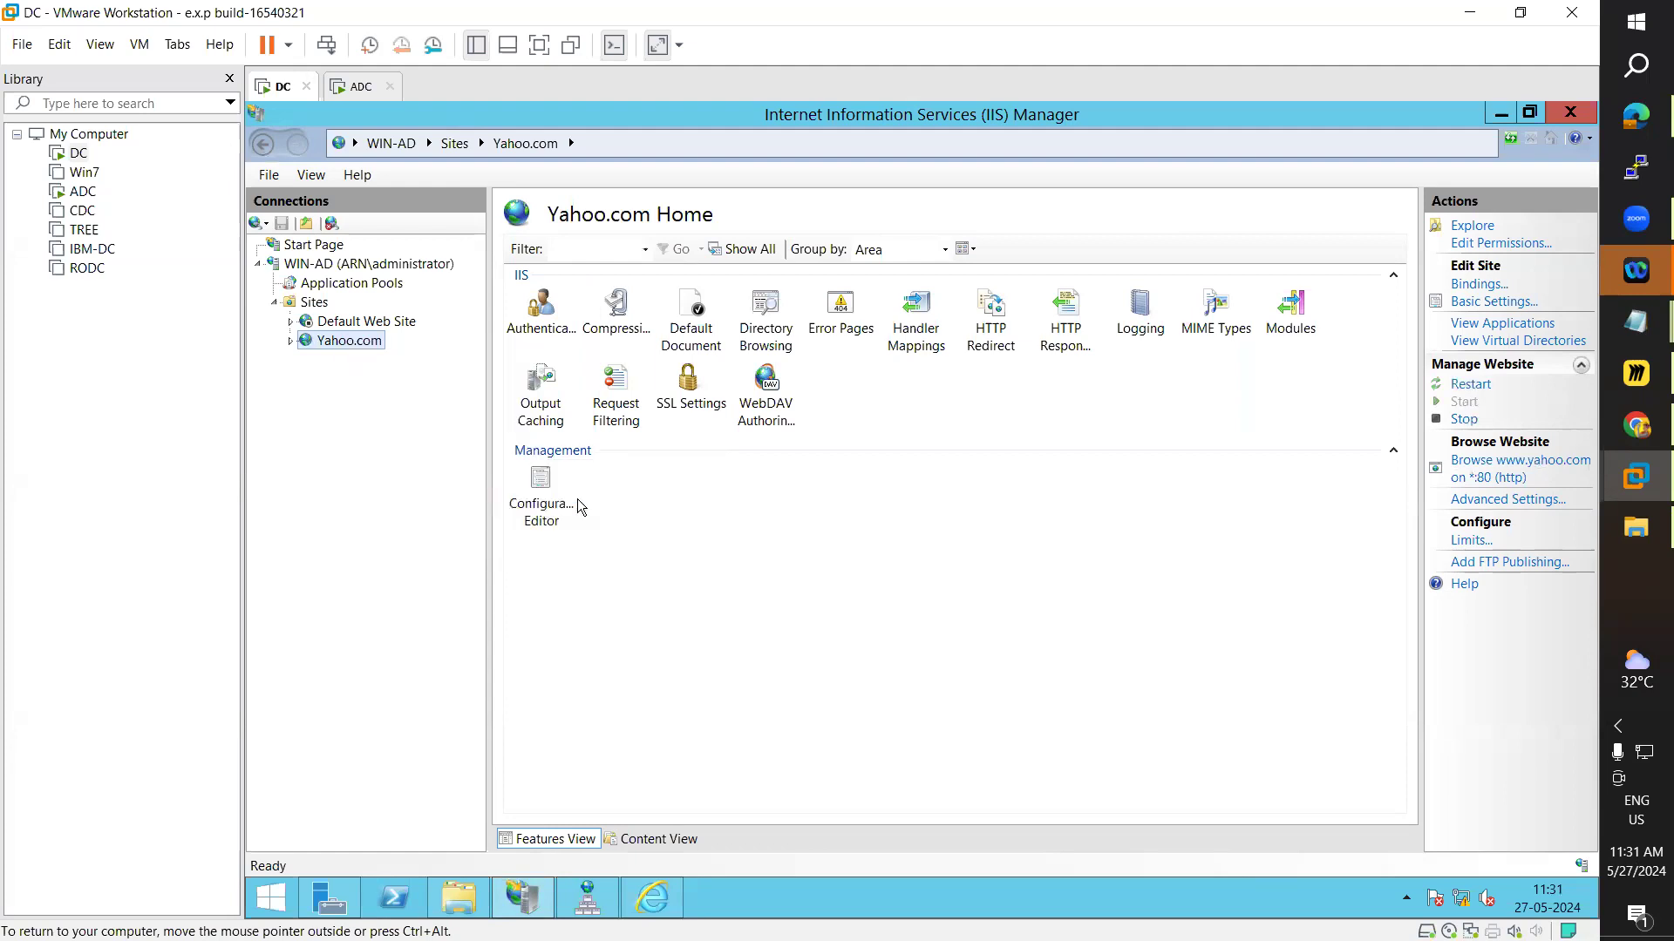
right_click(345, 342)
mouse_move(475, 475)
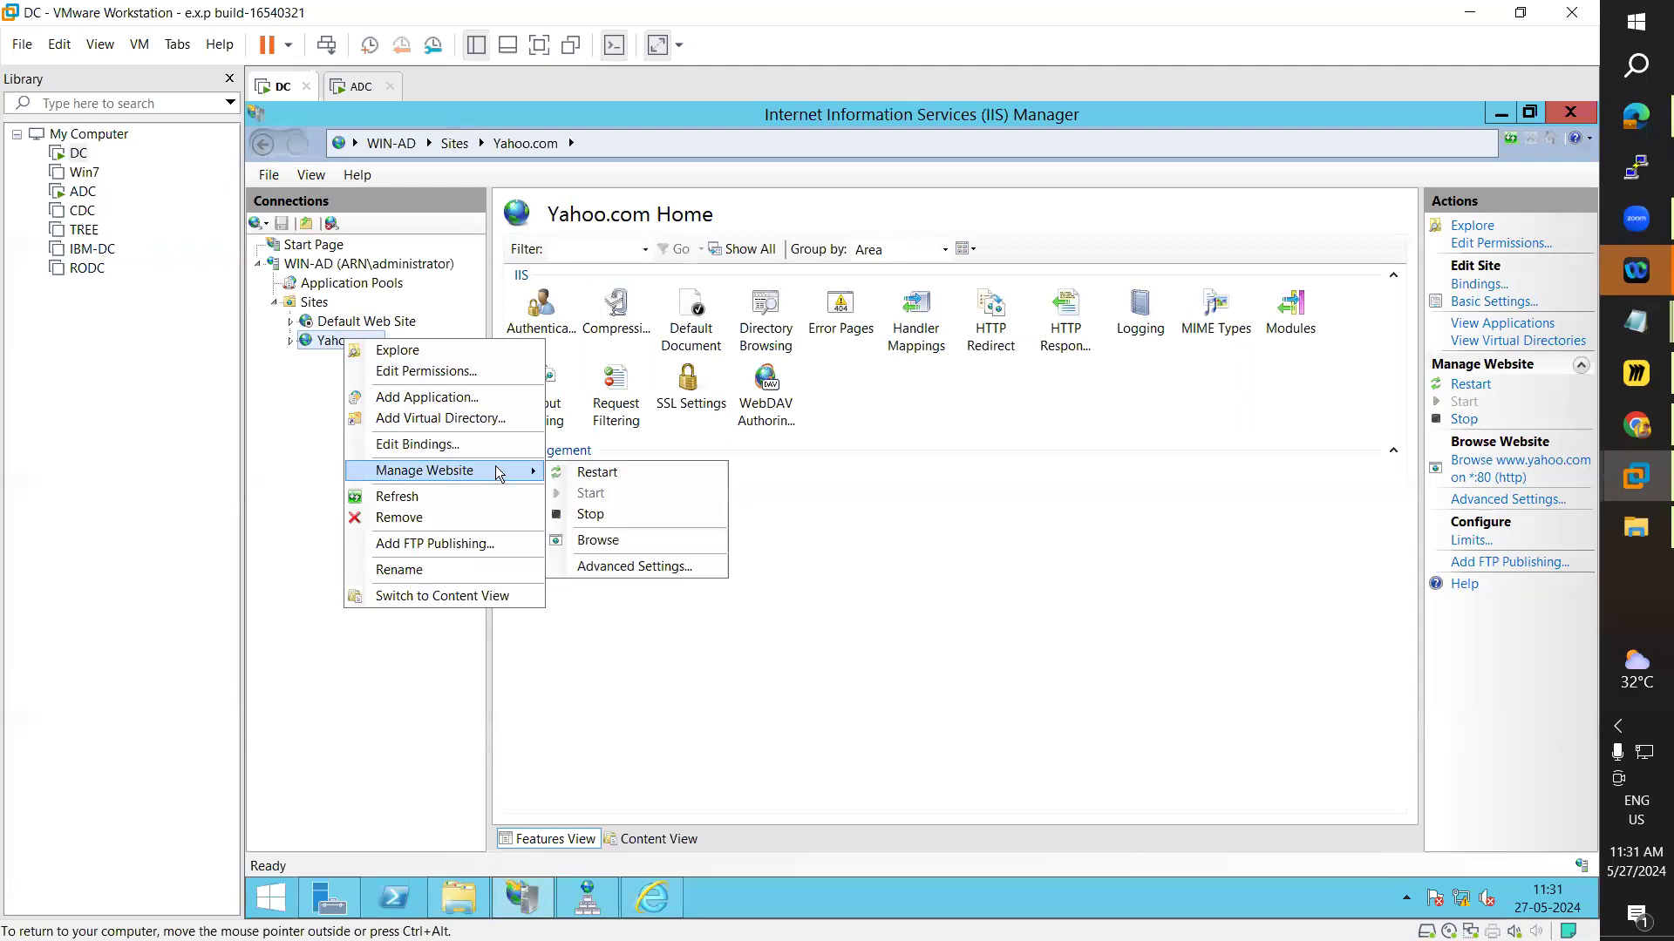
left_click(624, 540)
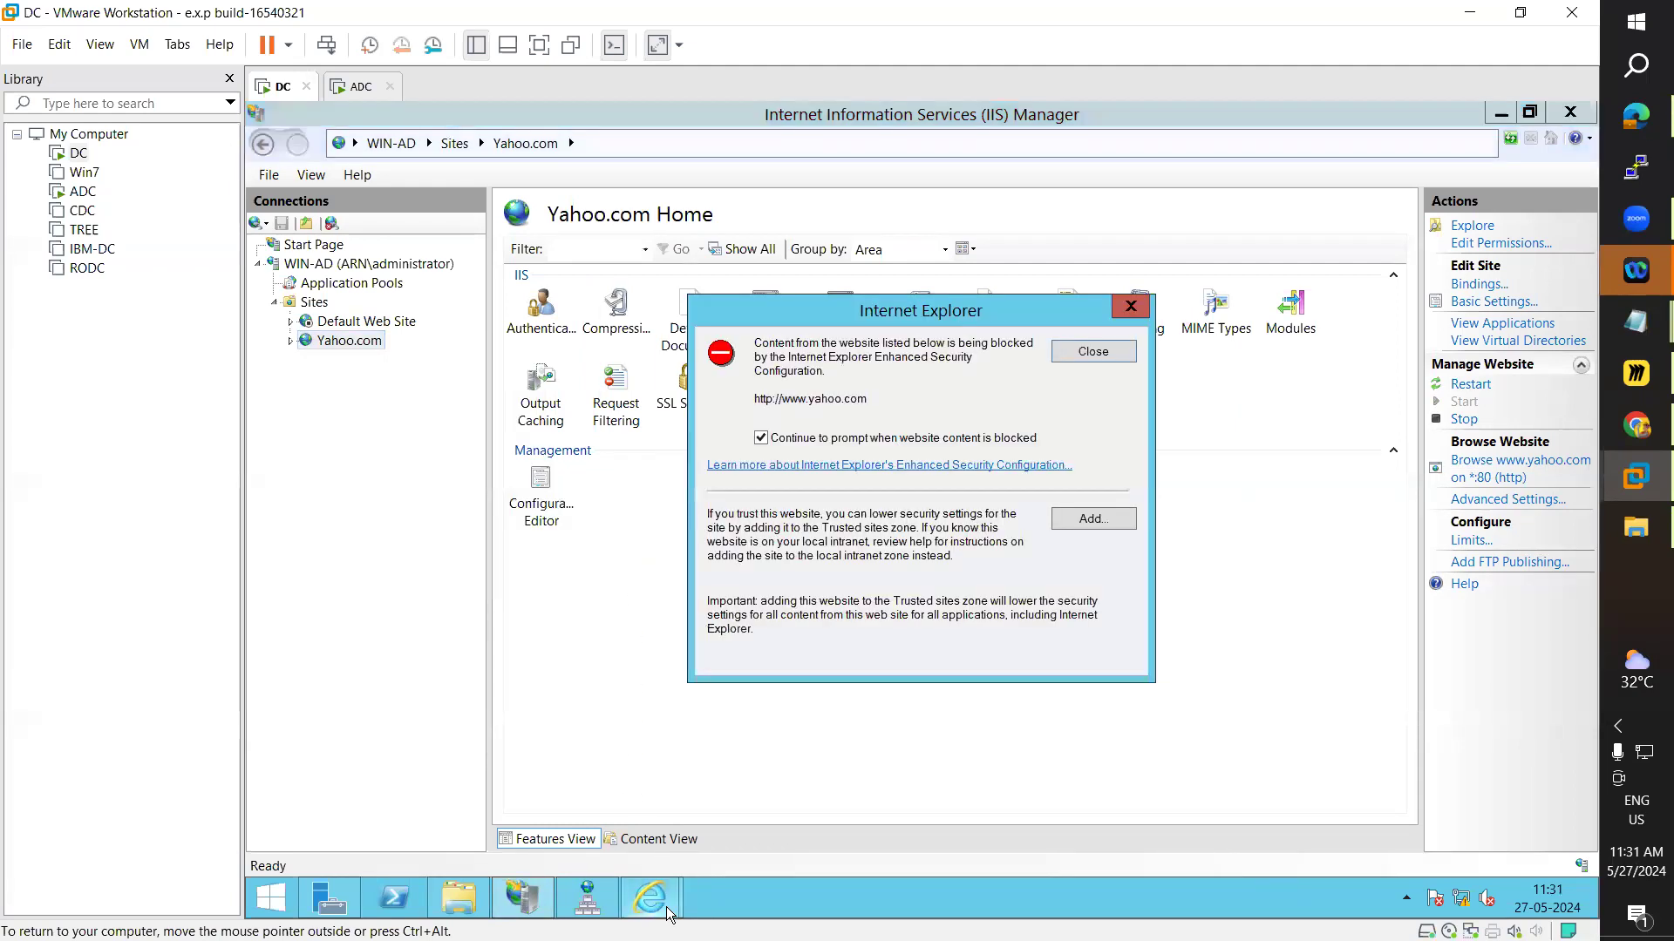
left_click(1078, 519)
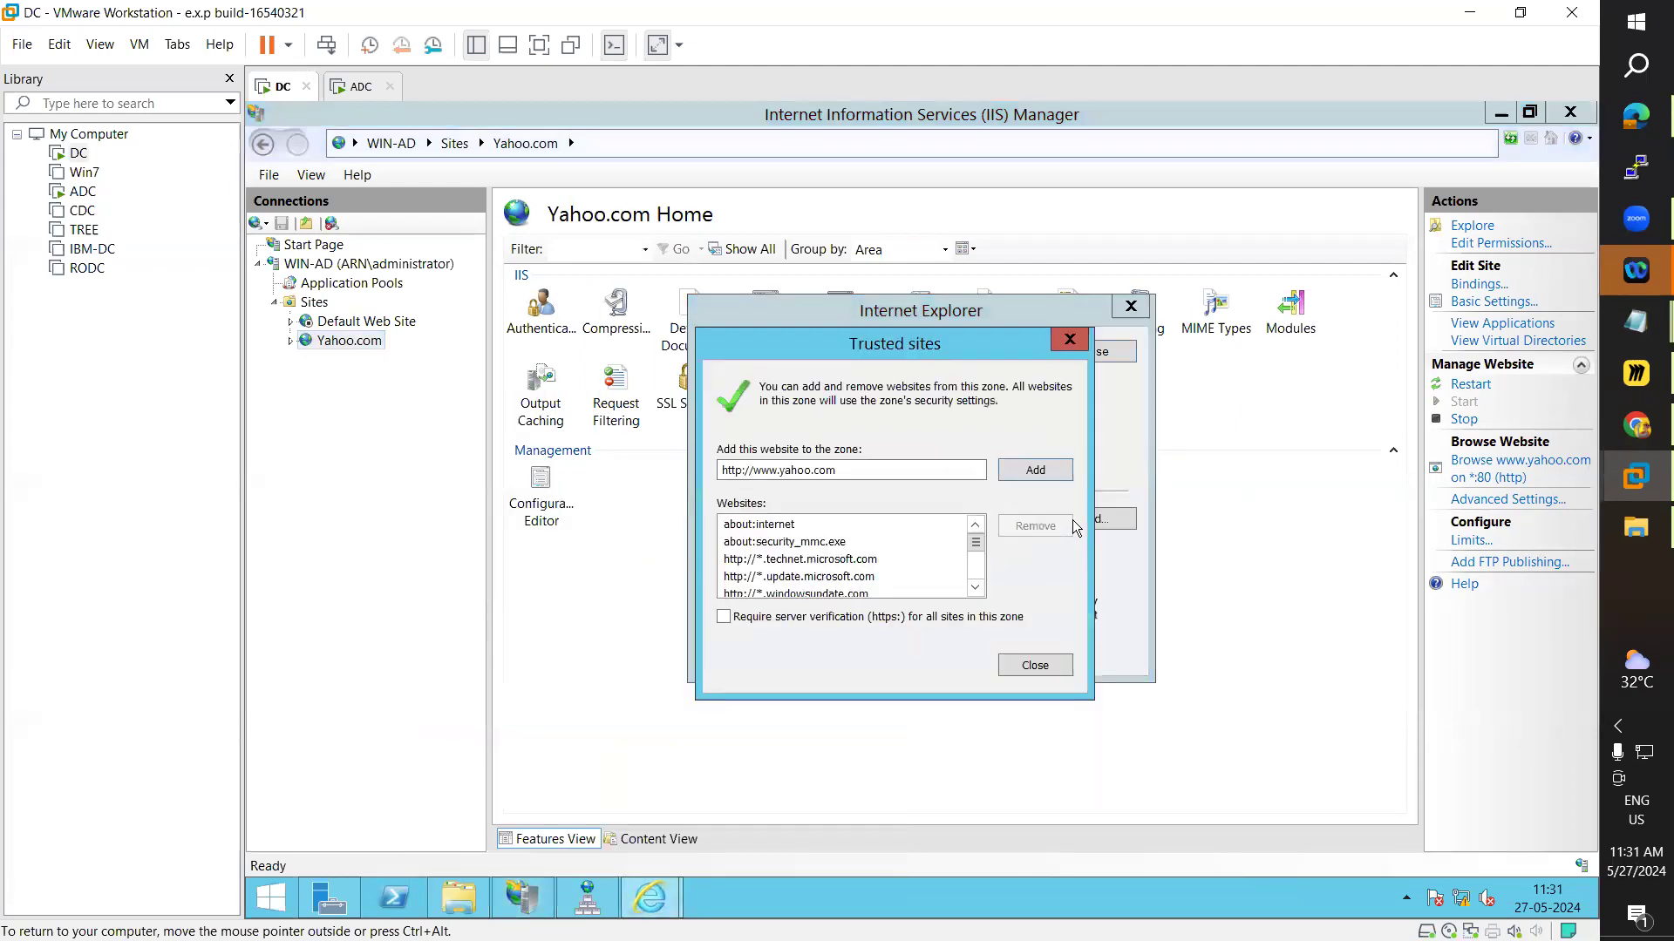
left_click(1060, 470)
left_click(1060, 664)
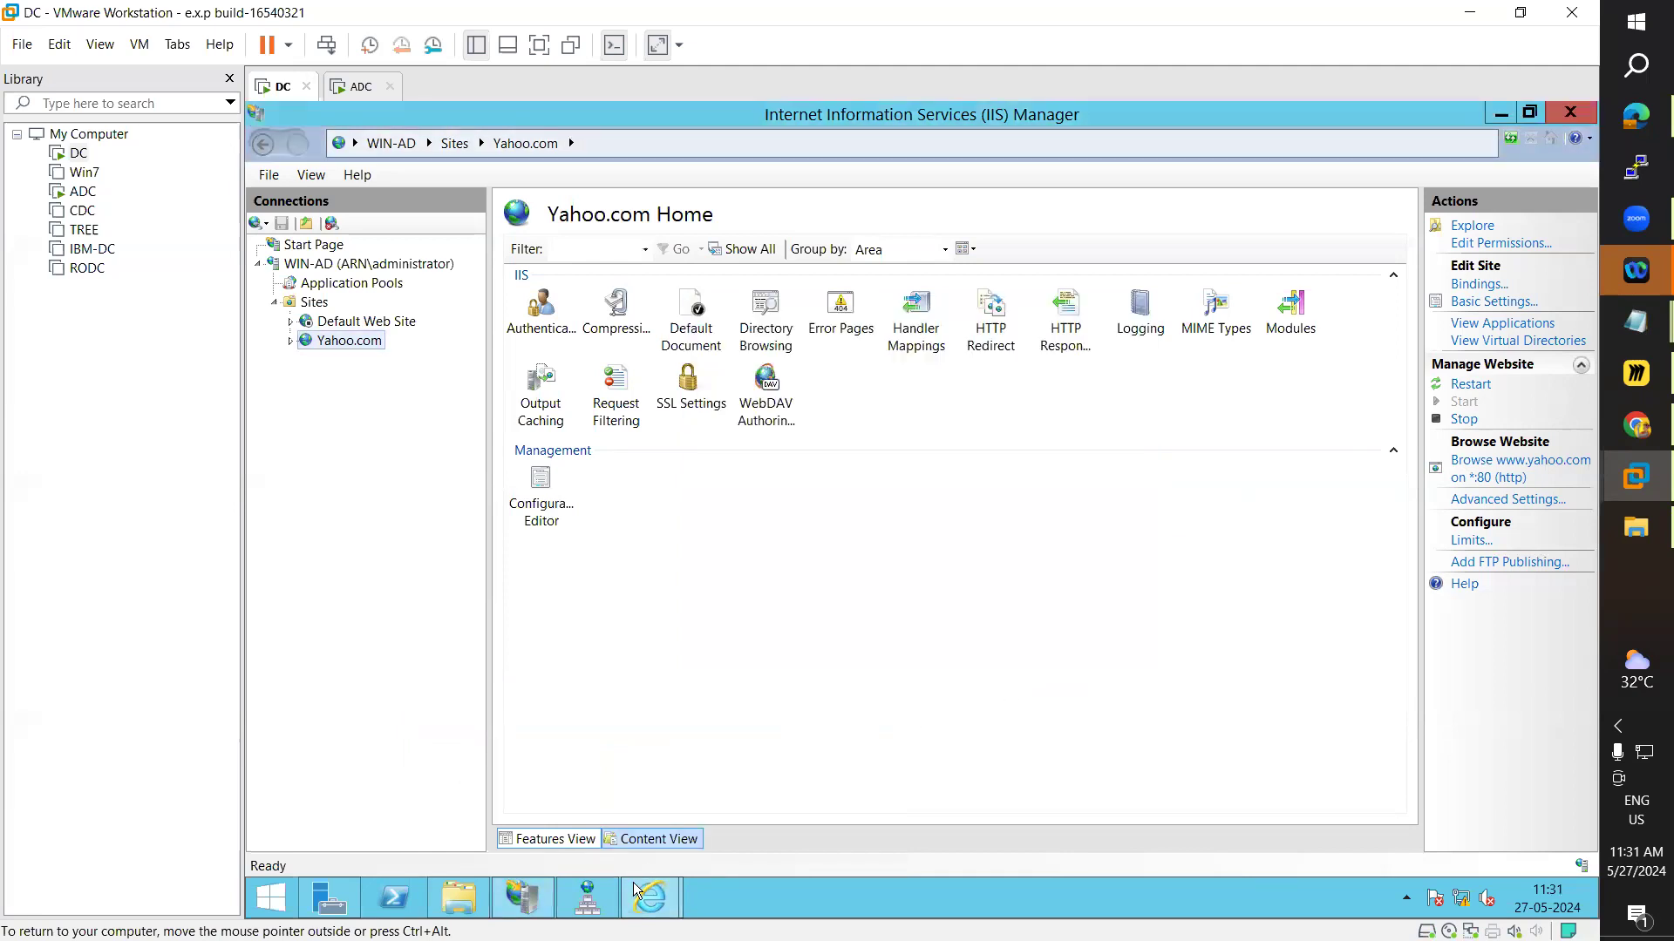
left_click(768, 785)
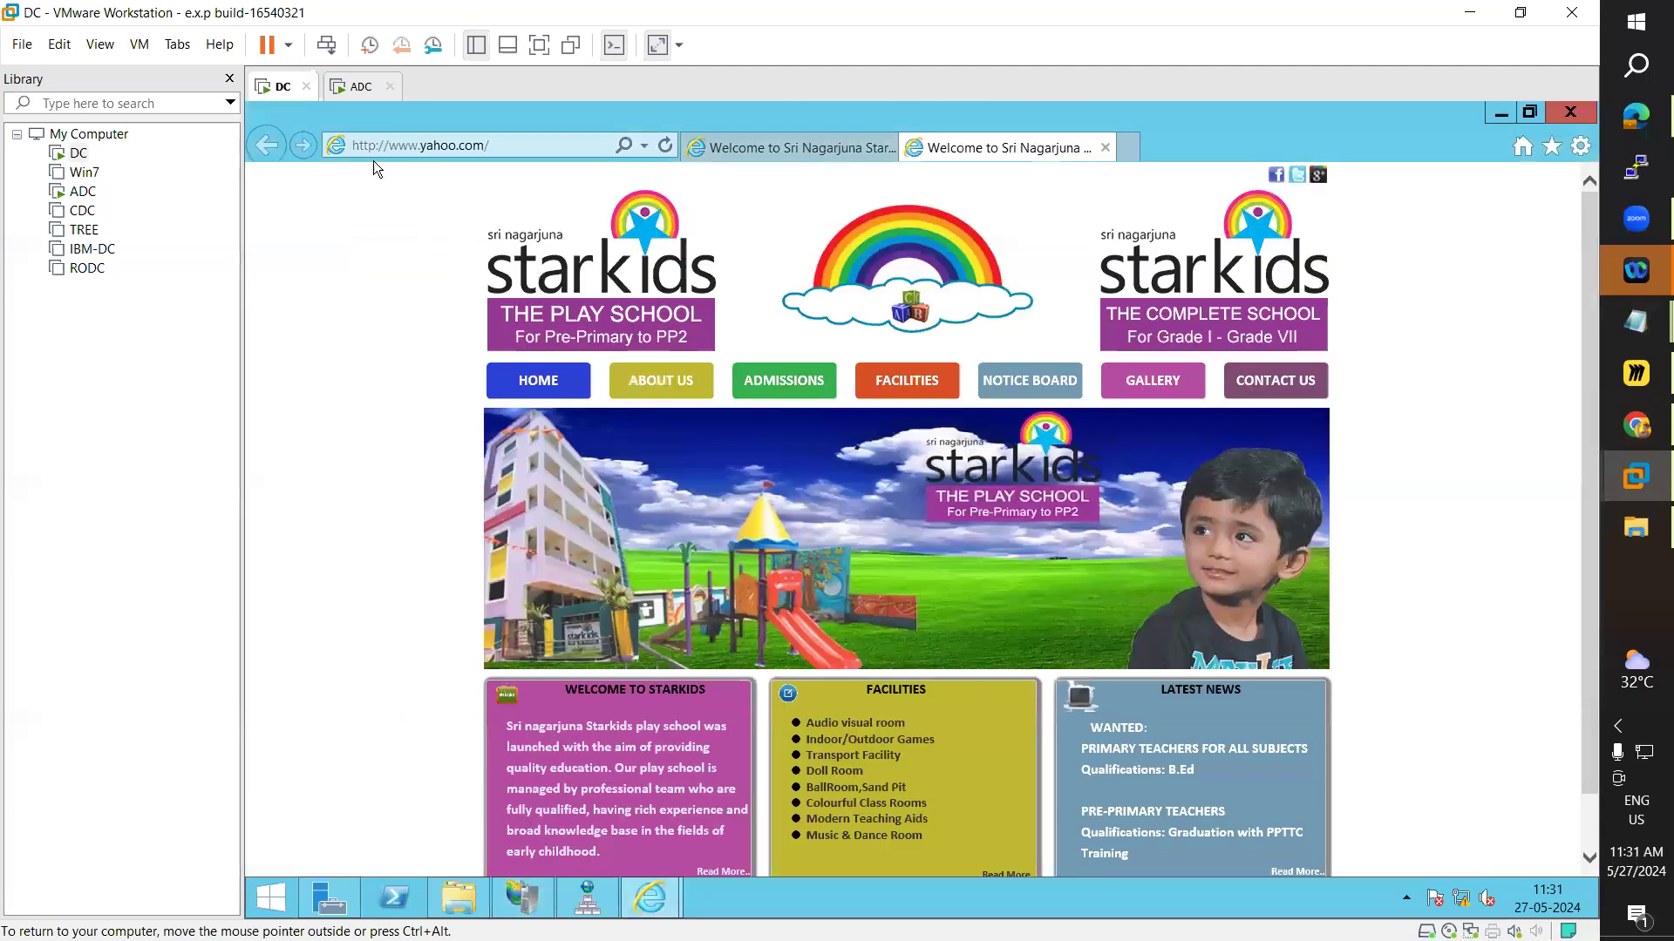
left_click(828, 147)
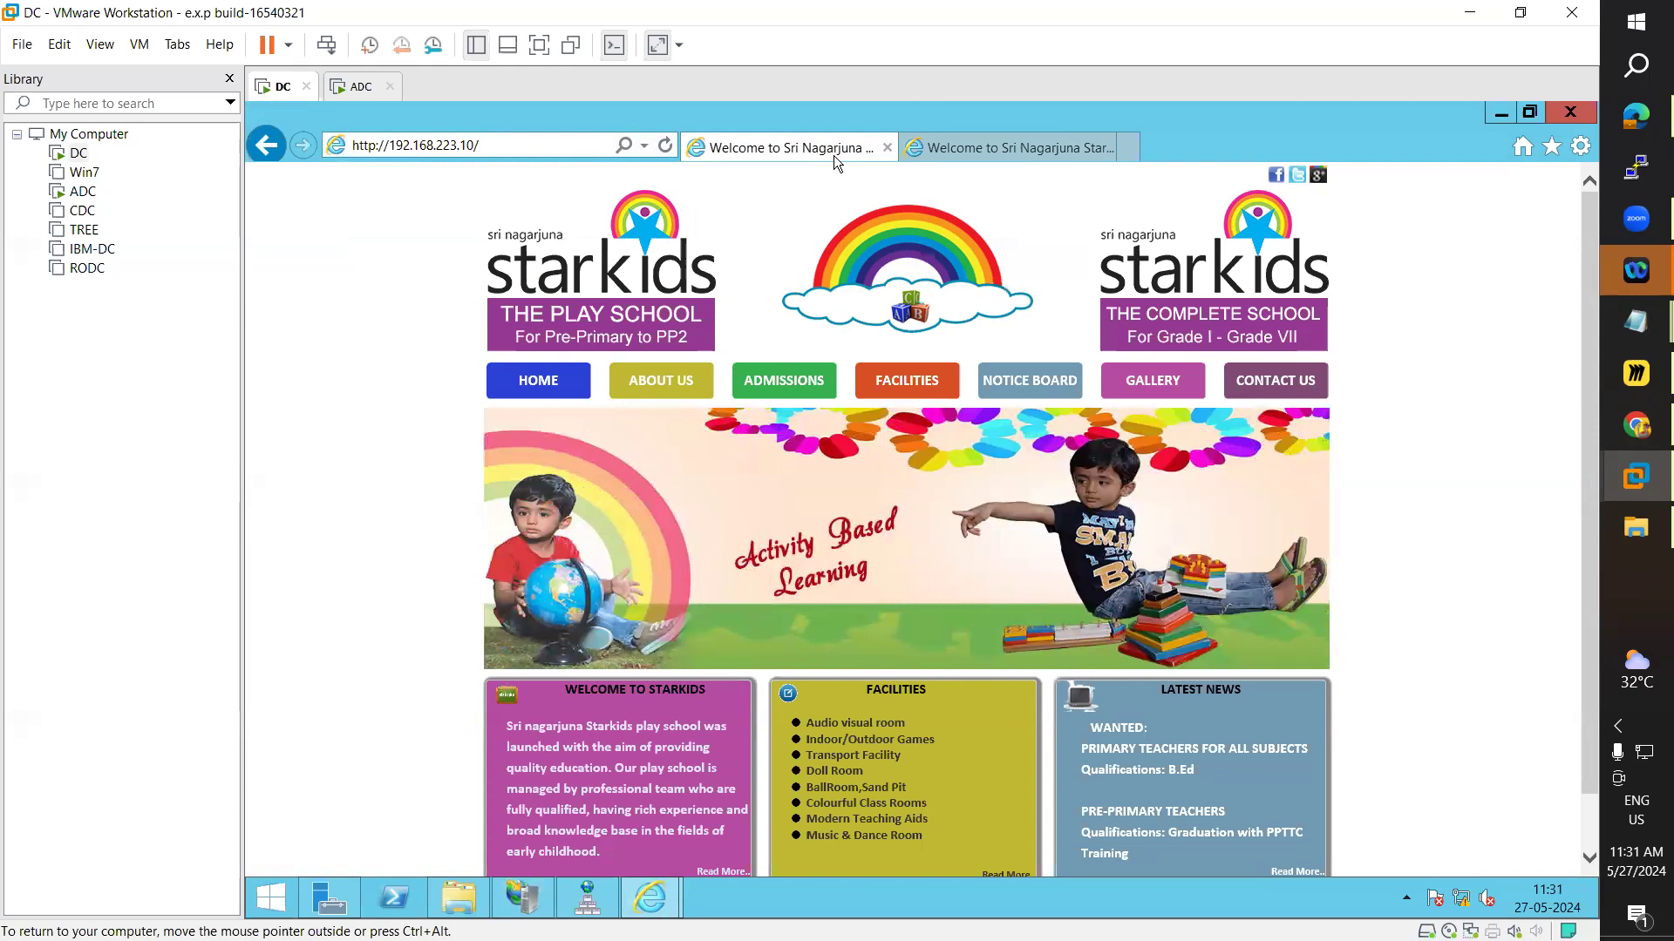
left_click(943, 146)
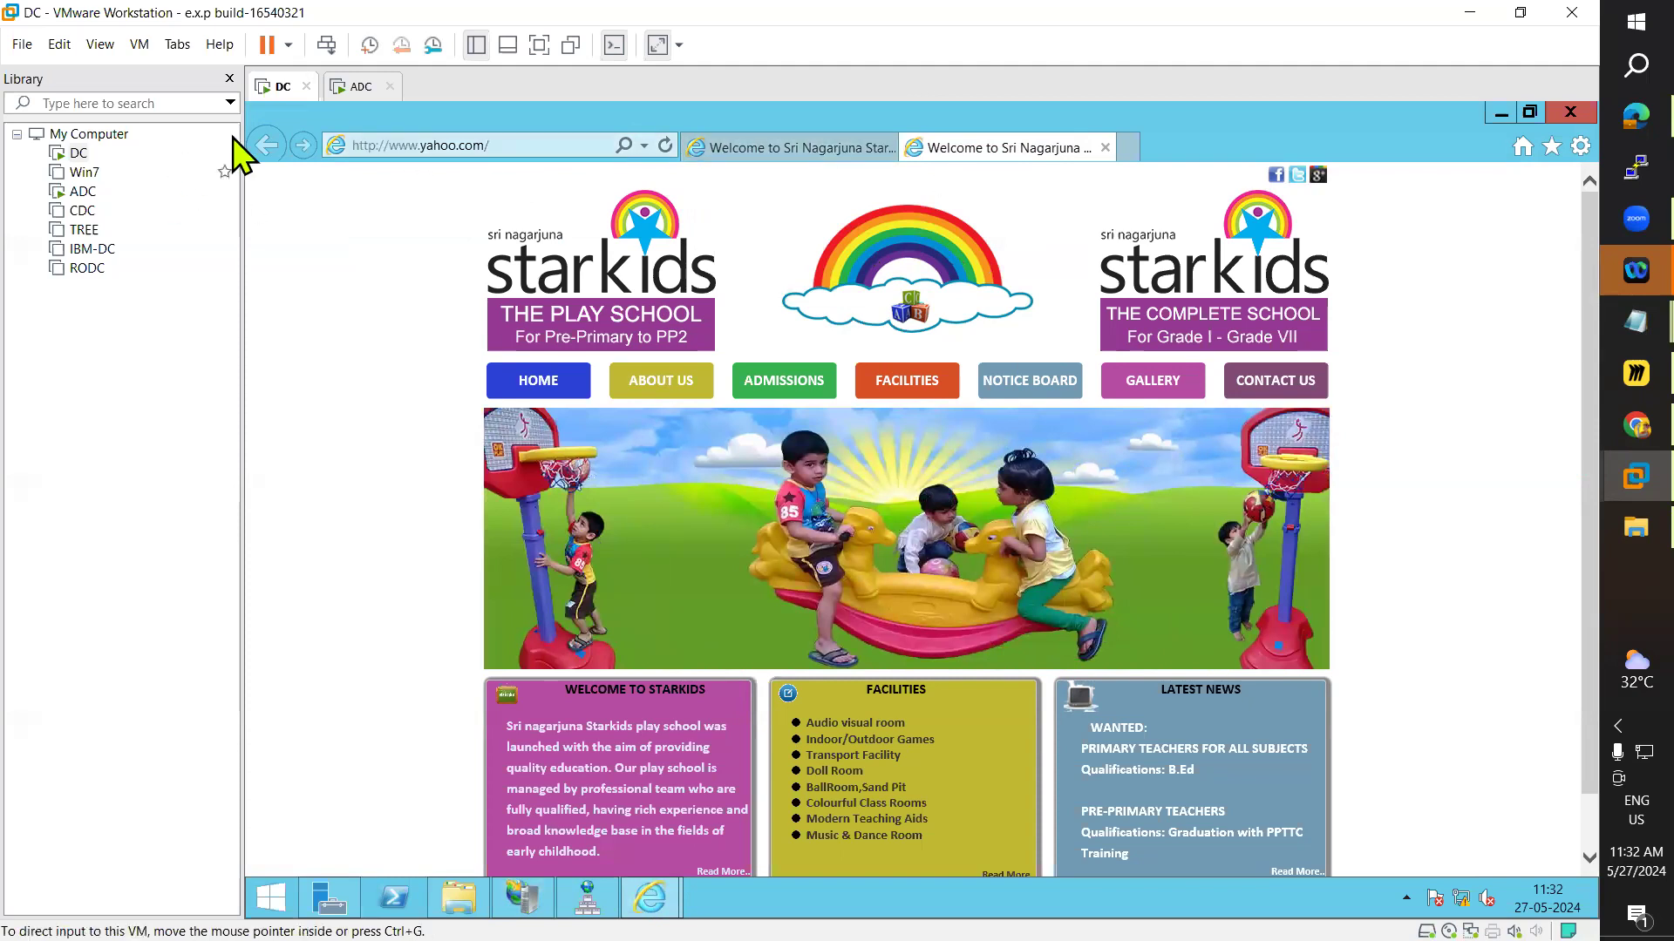
left_click(357, 87)
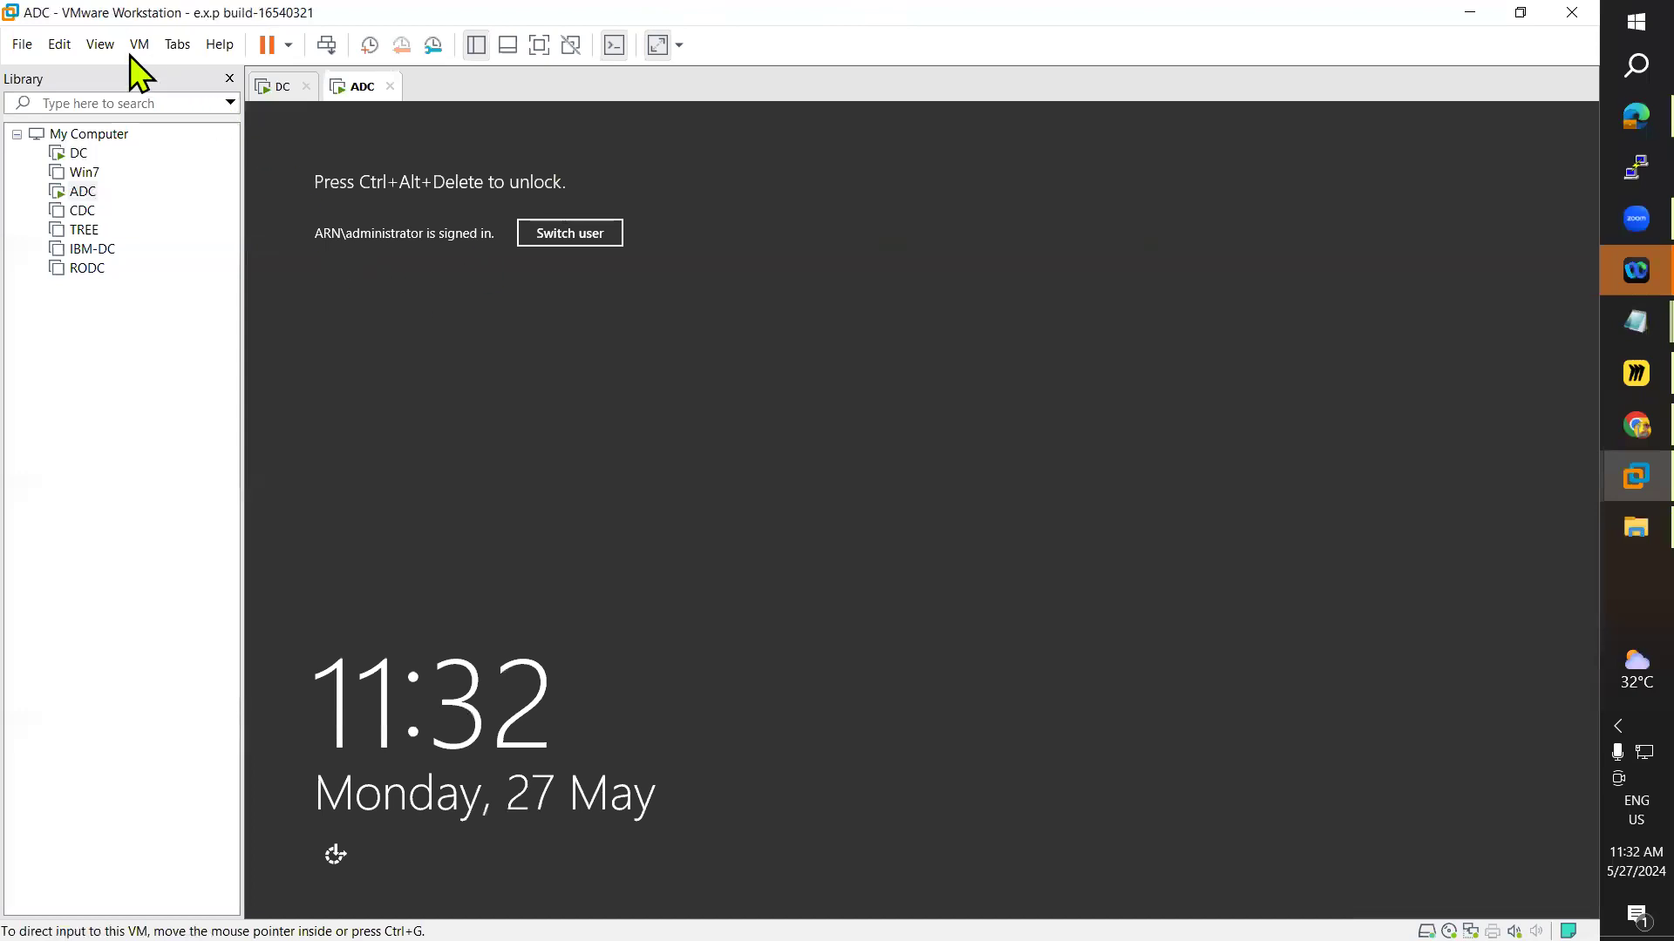
left_click(139, 46)
left_click(194, 145)
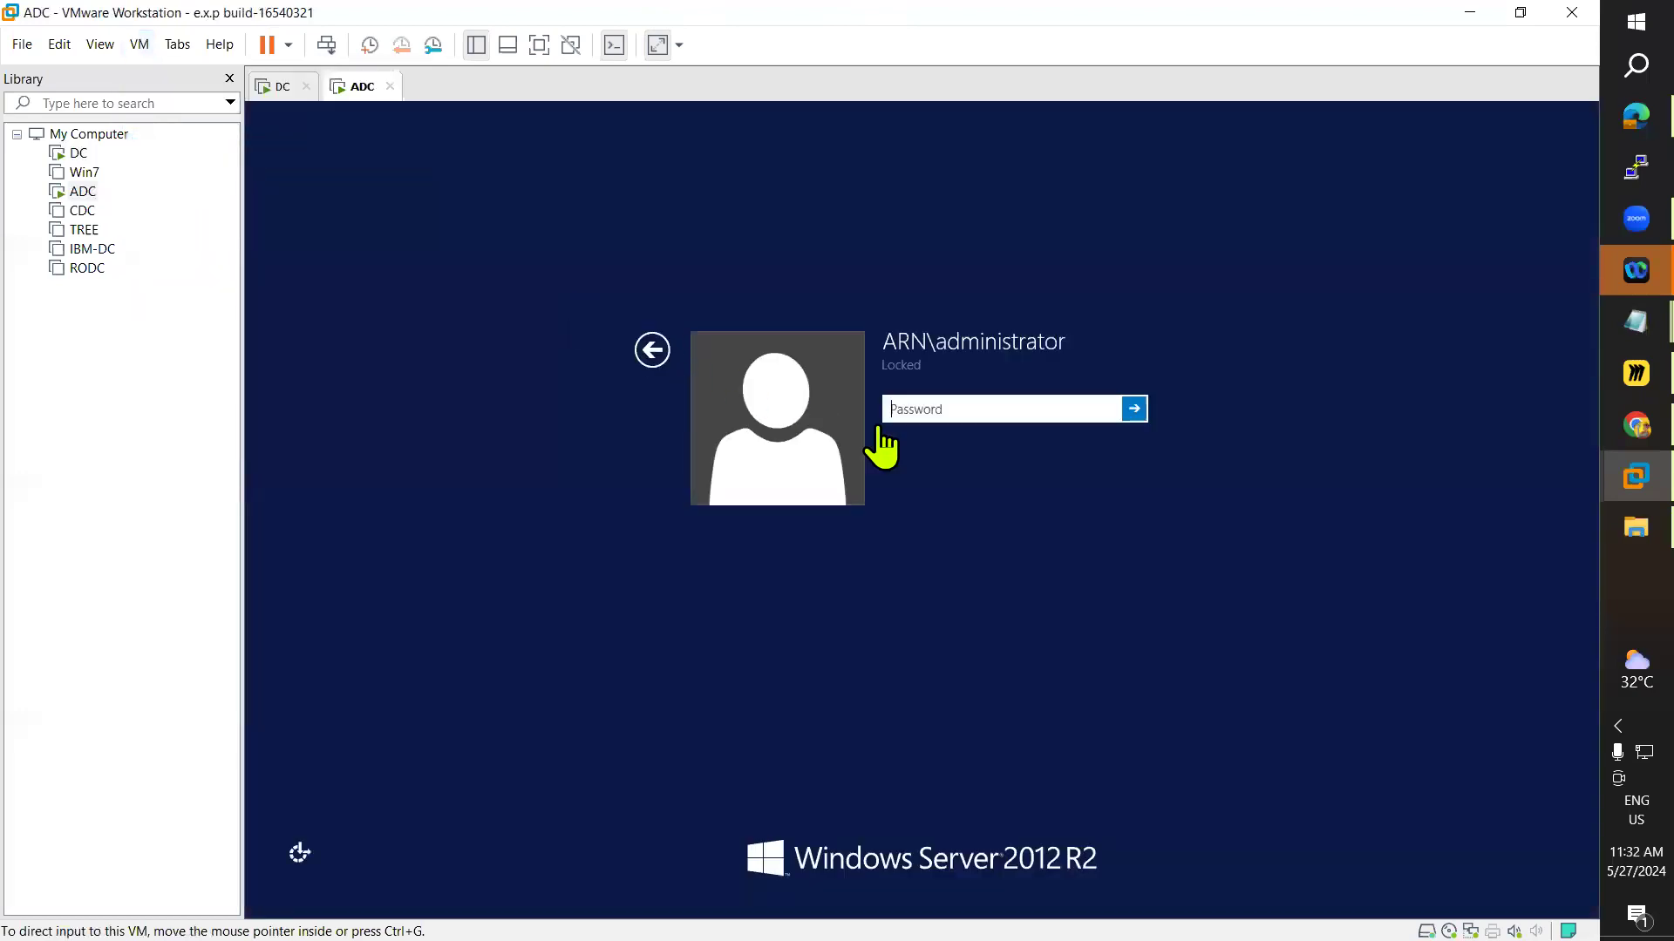
type("••••••••")
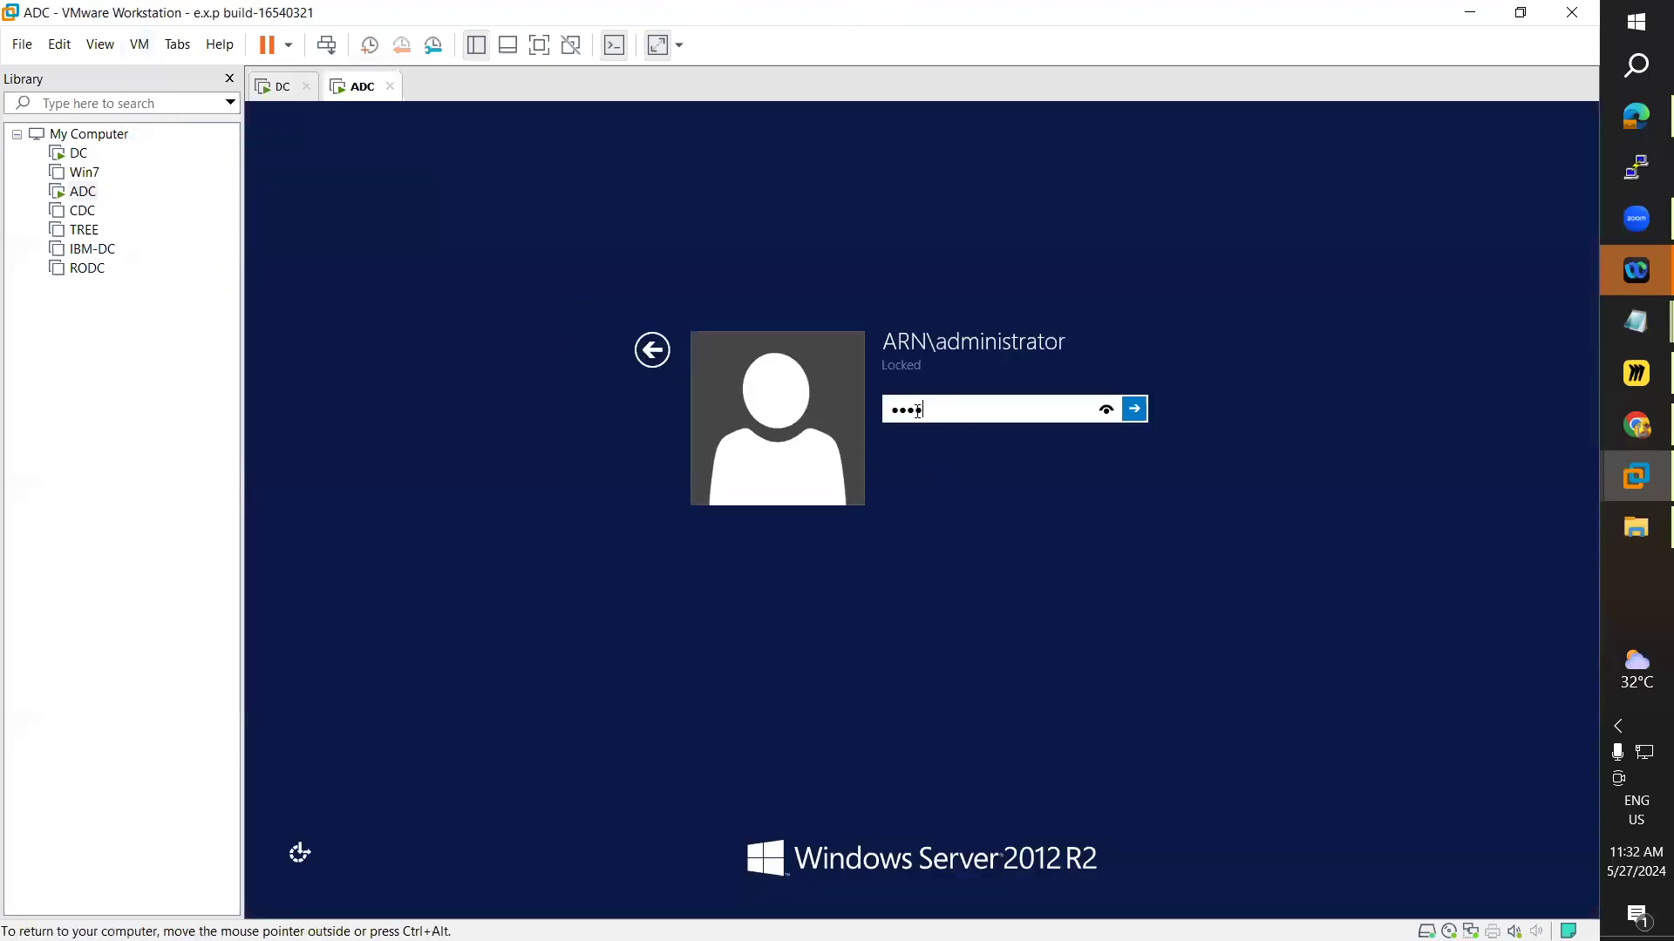
key("Return")
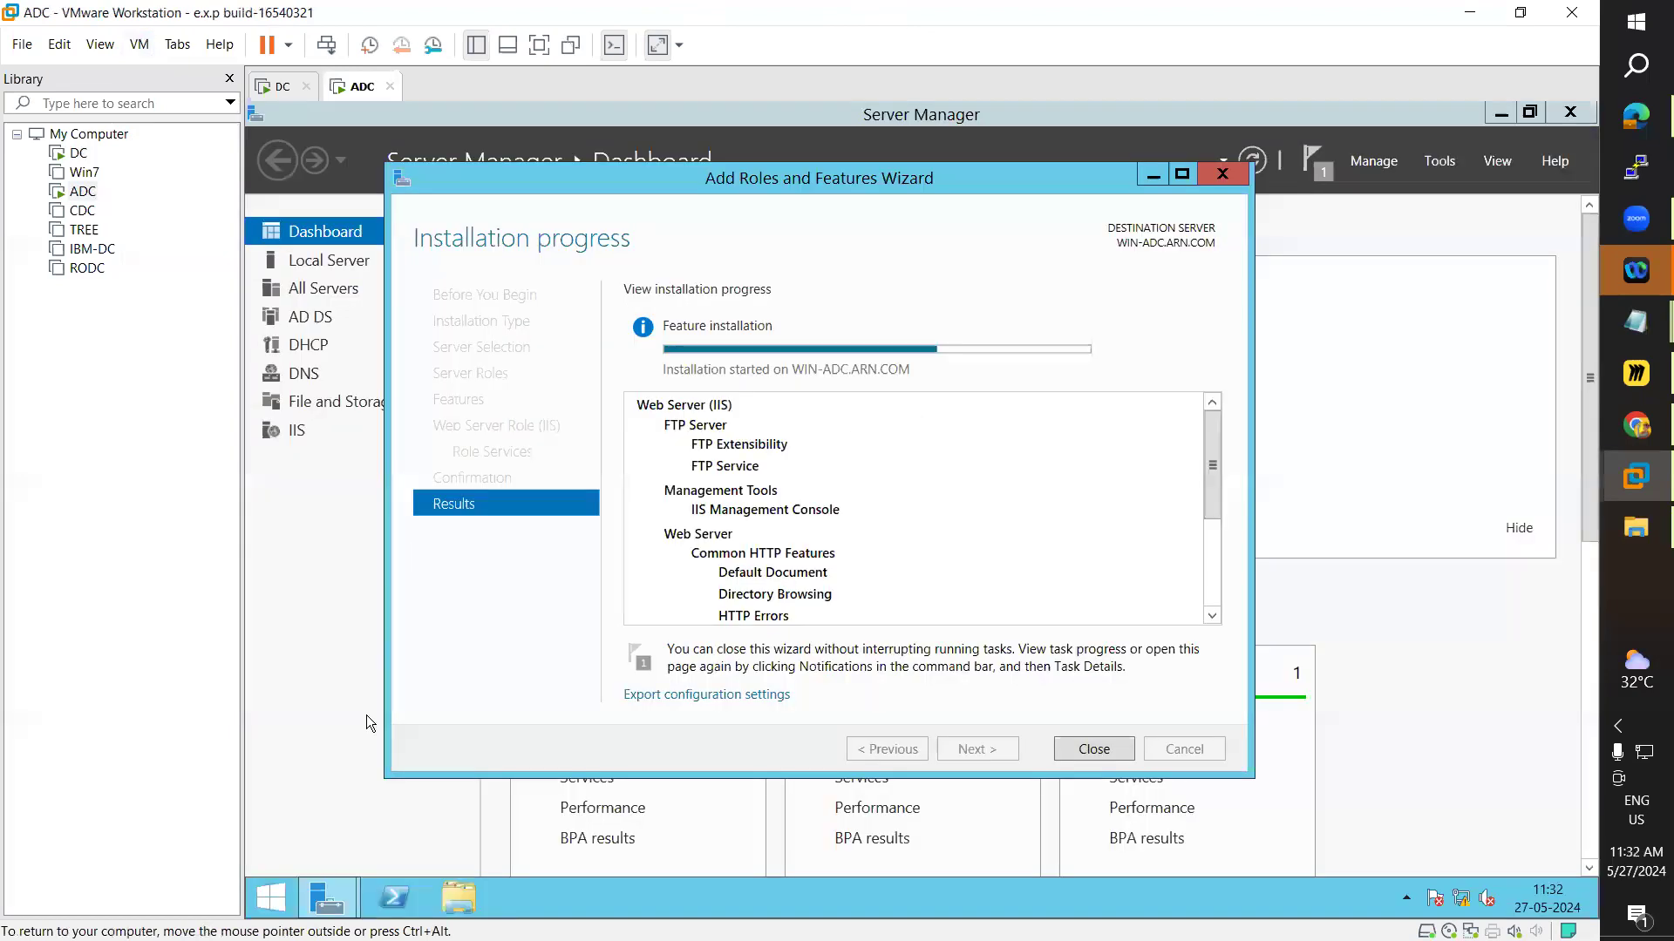
- Open Internet Explorer on ADC, postpone the Internet Explorer 11 setup, and begin entering a www web address
left_click(272, 898)
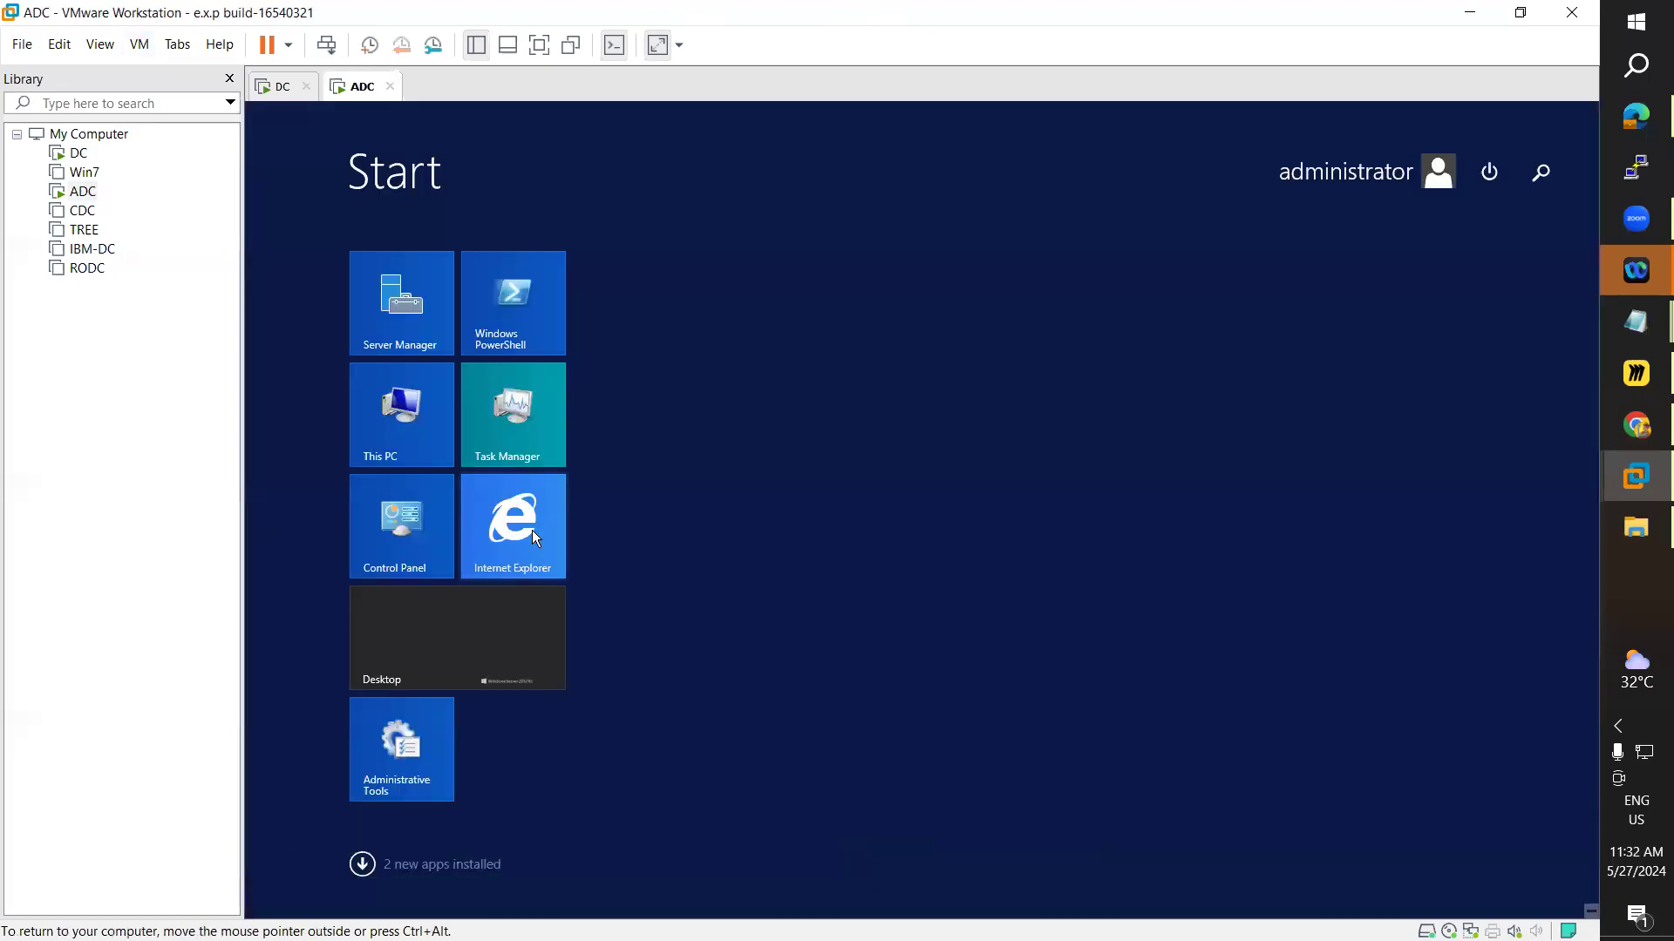
left_click(531, 530)
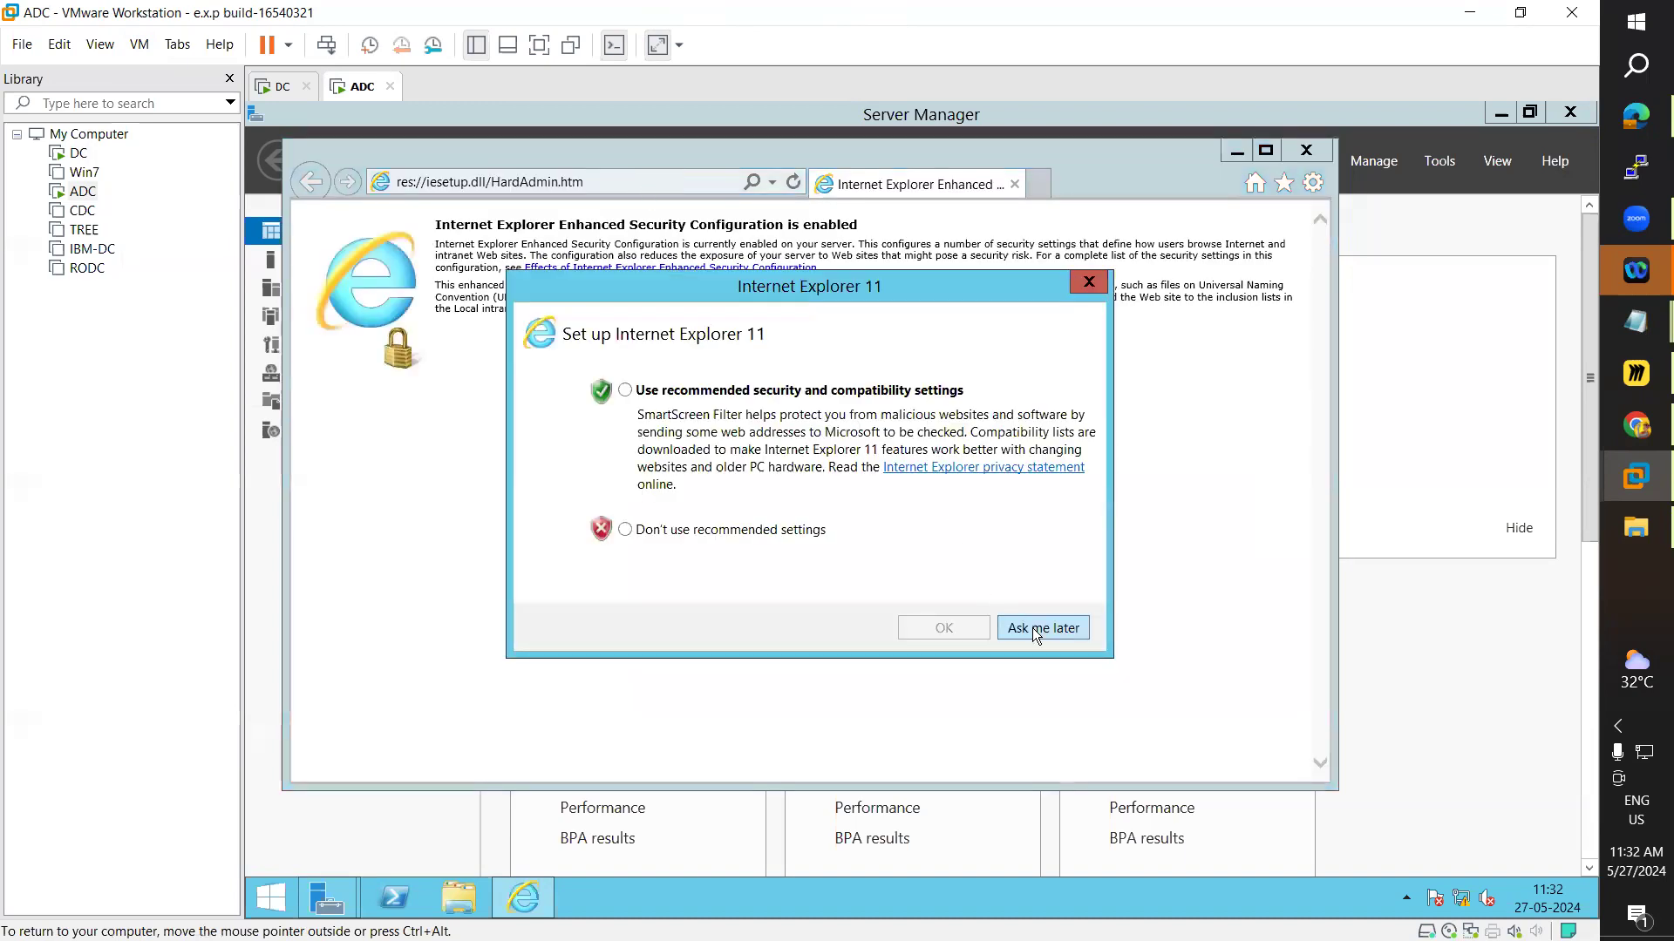
left_click(1035, 629)
left_click(574, 184)
type("ww")
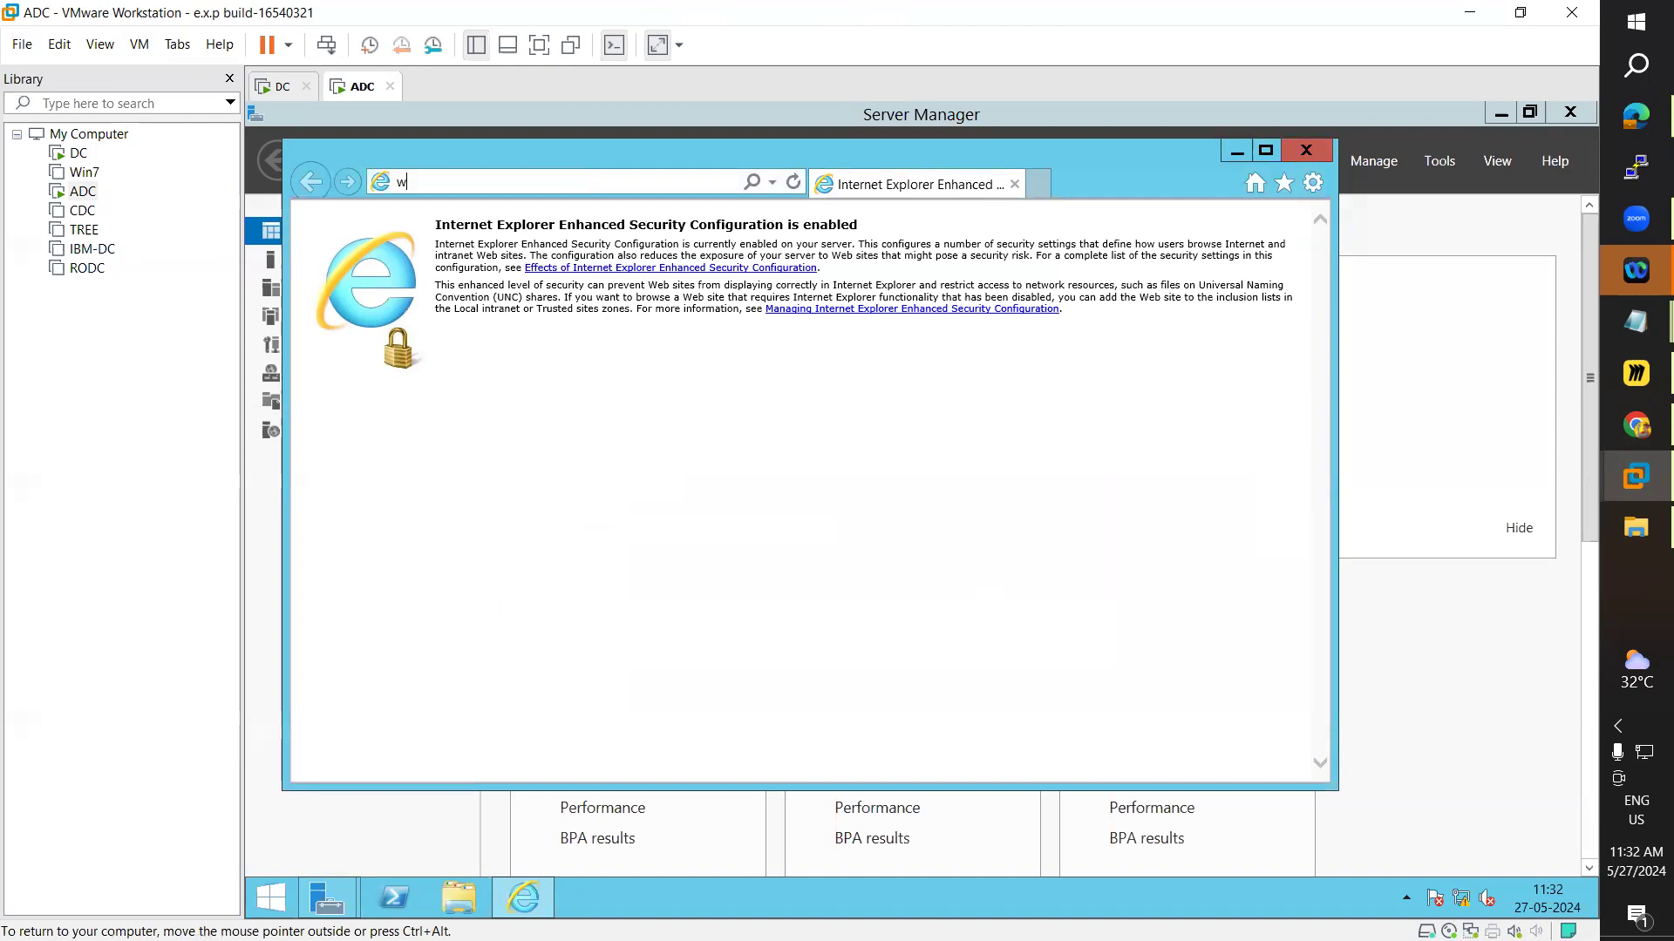
key("BackSpace")
key("BackSpace")
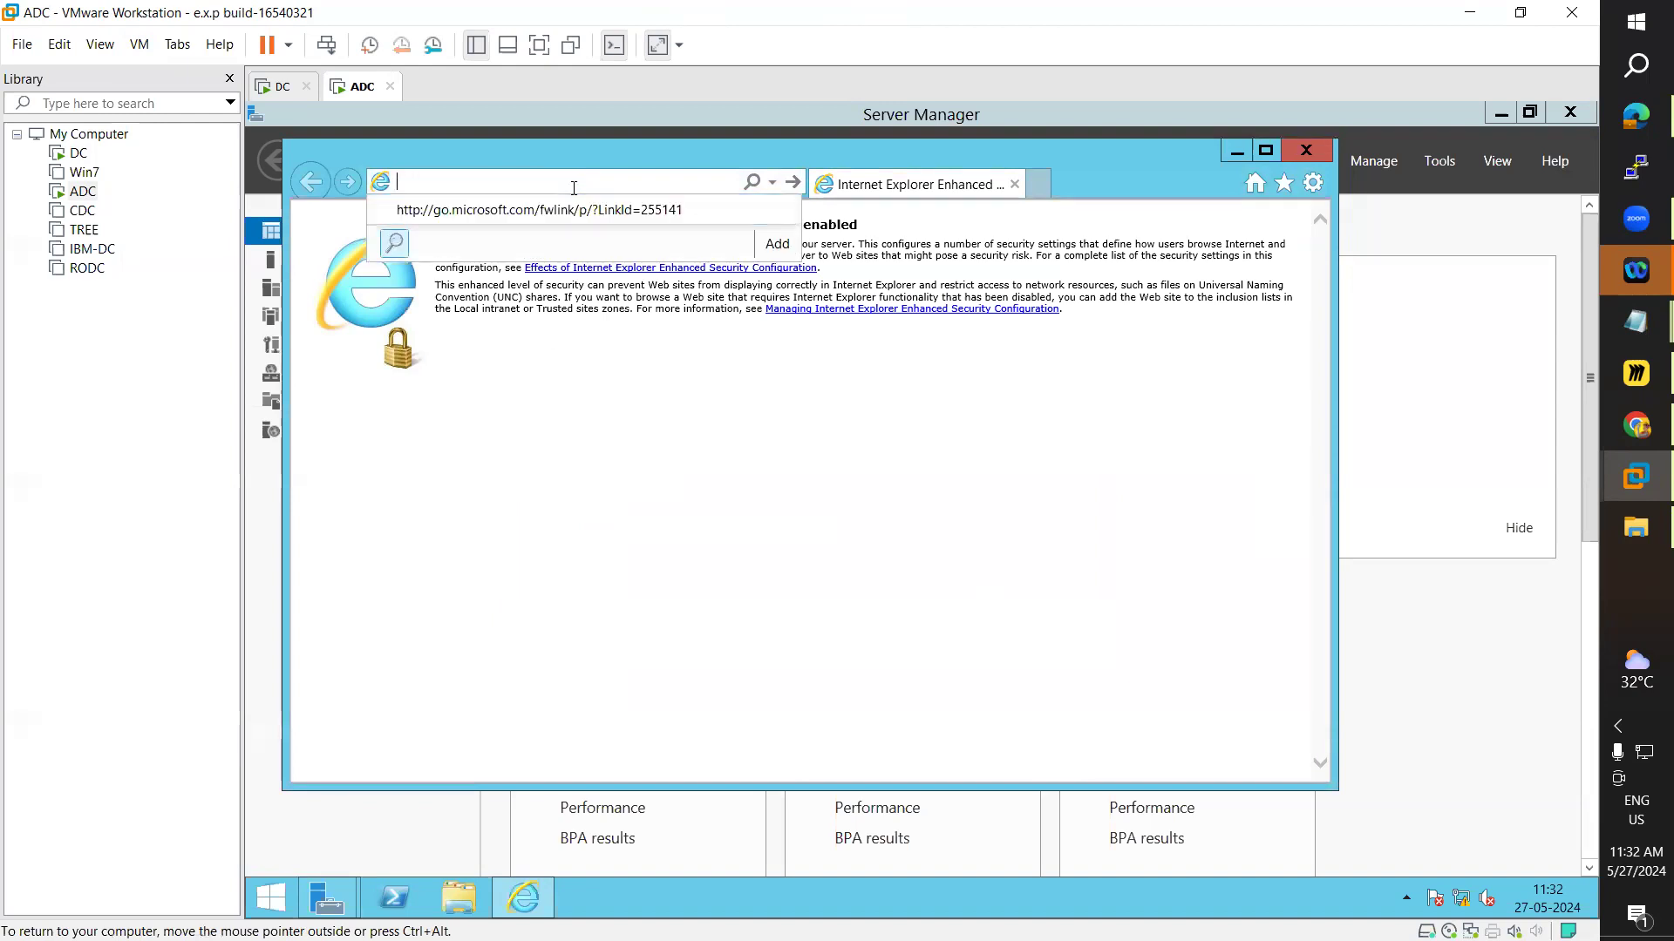
type("http:/")
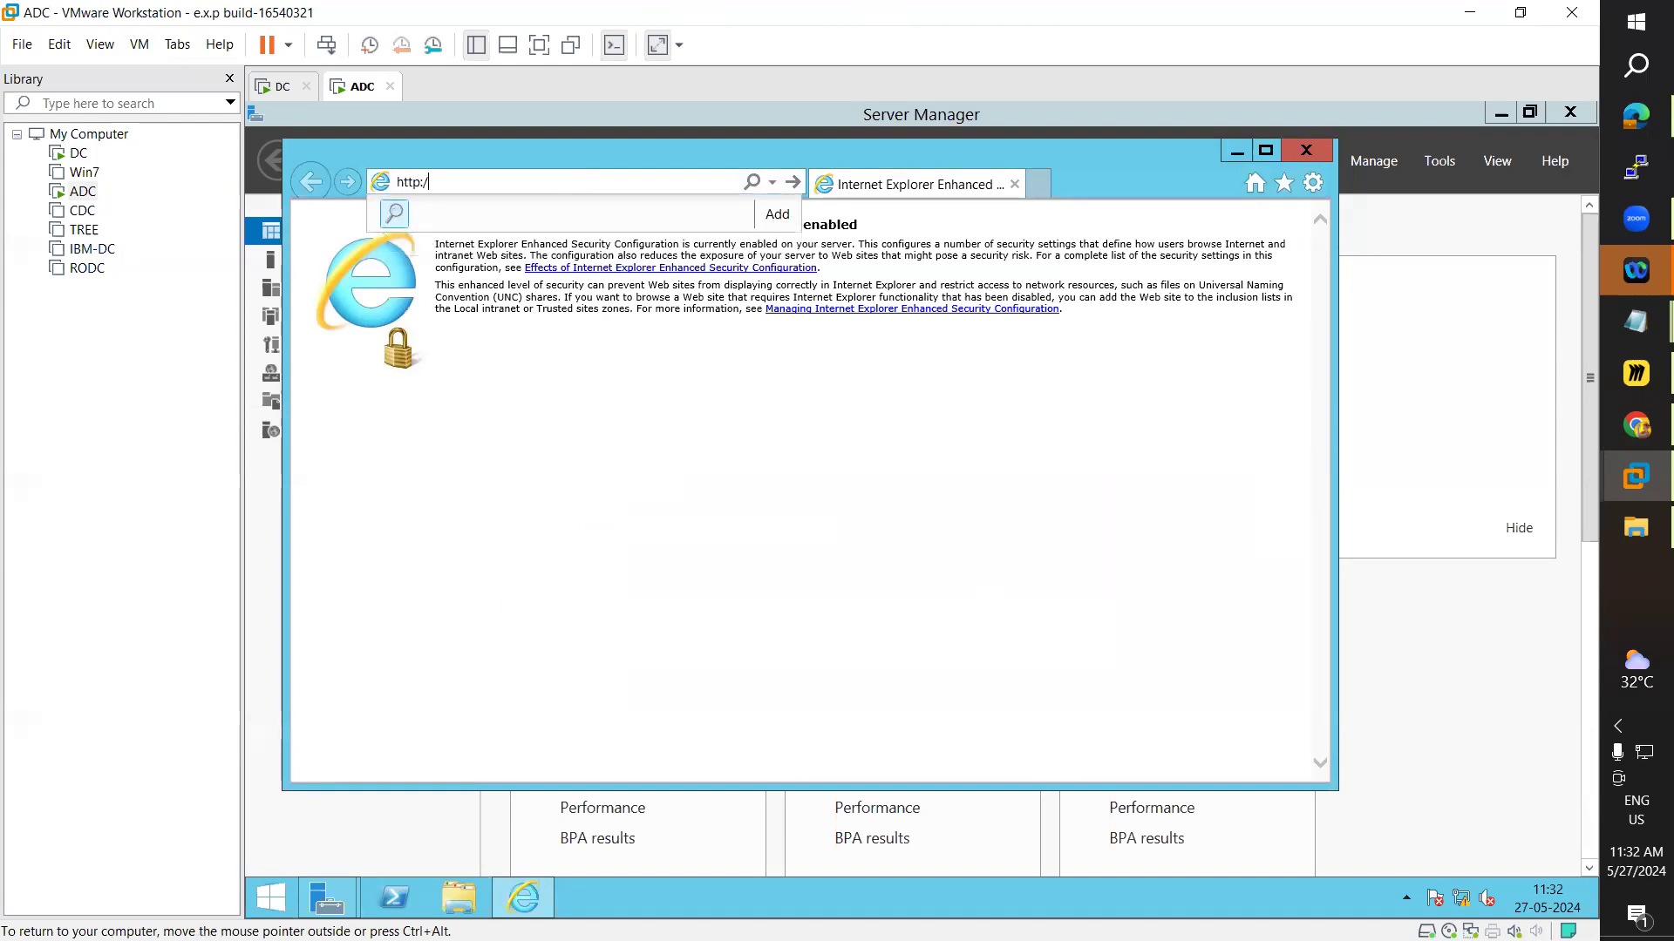
type("/www.yahoo.com")
key("Return")
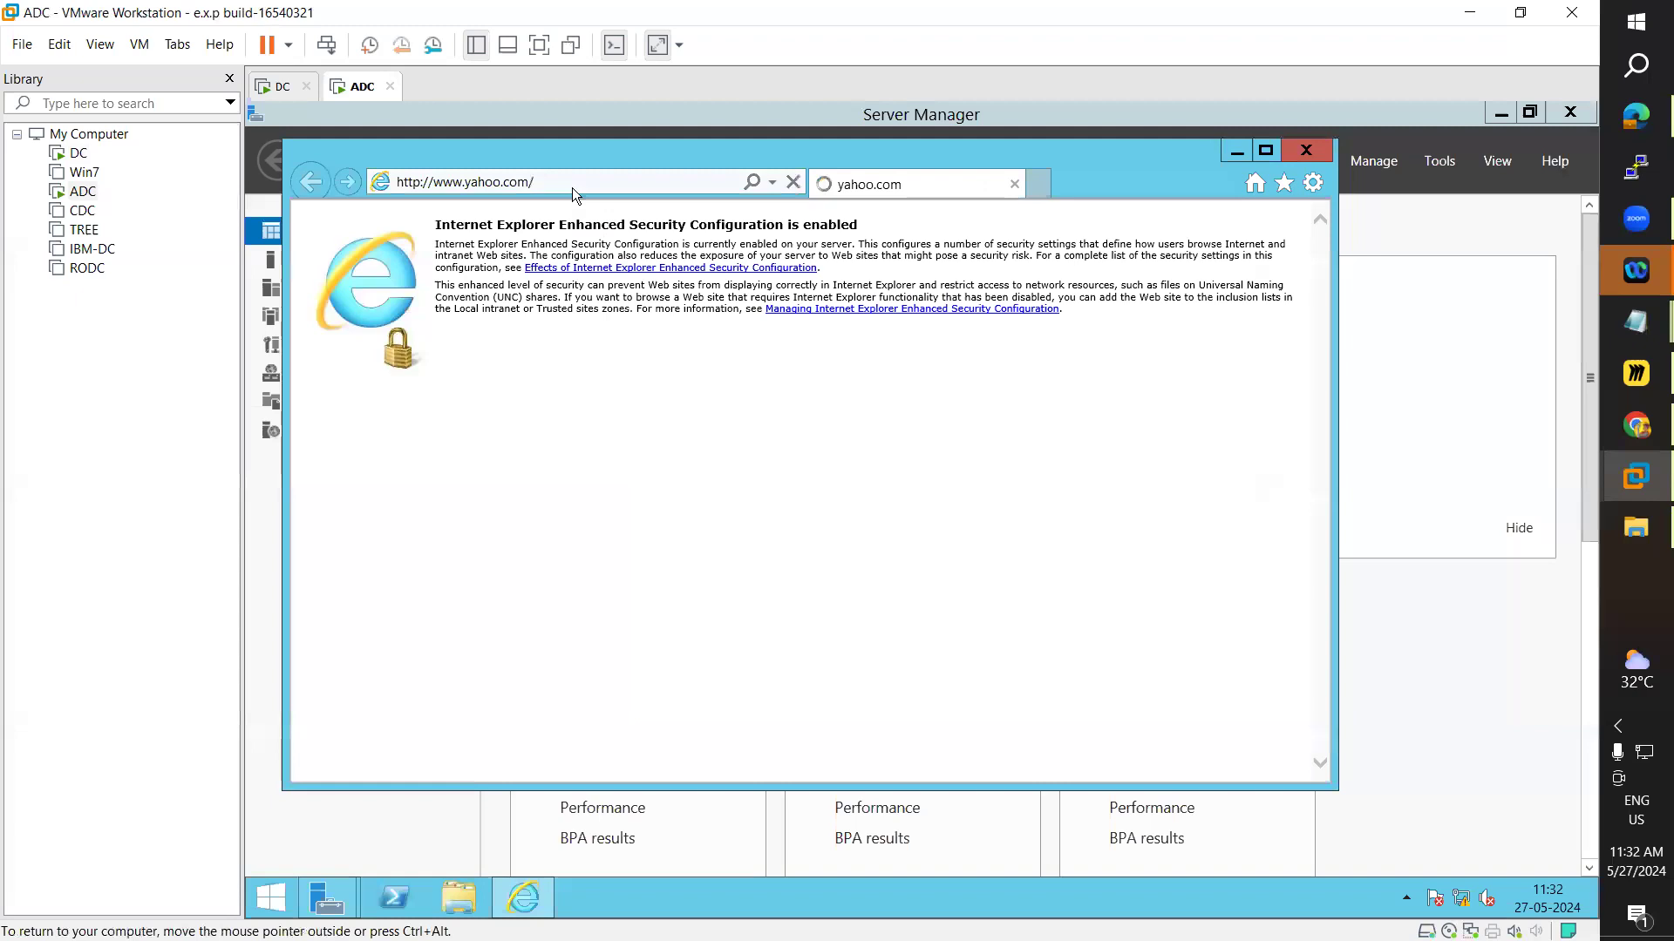
- Add the blocked website to the Trusted sites zone and close the zone's site list
left_click(1094, 520)
left_click(1036, 470)
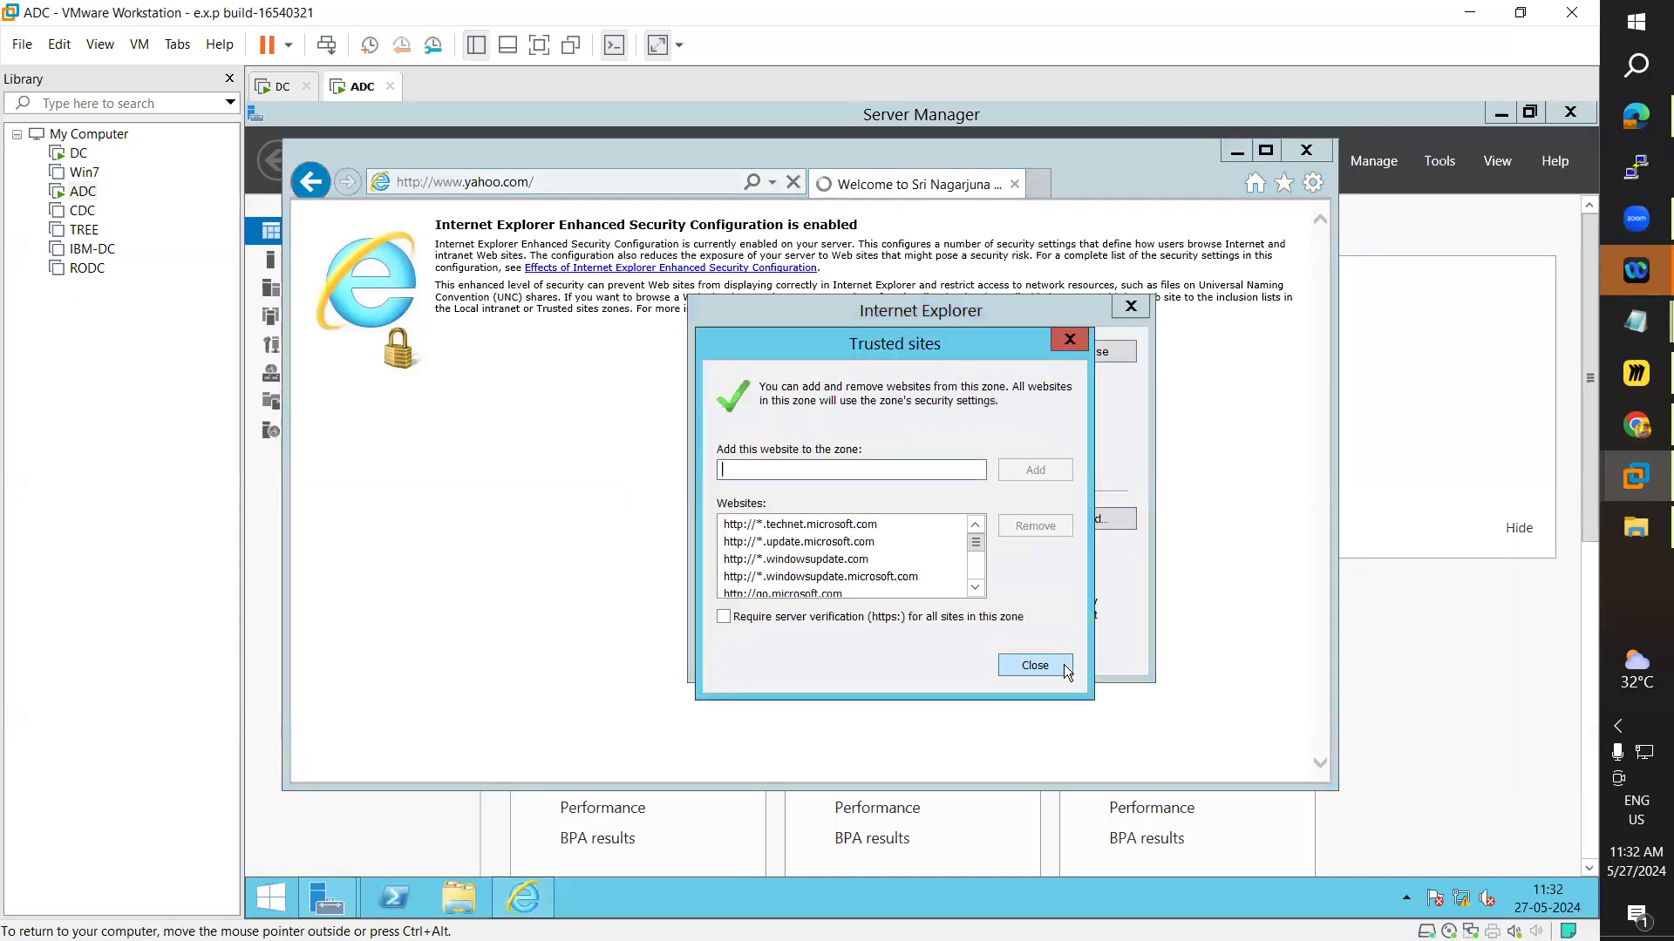
left_click(1059, 666)
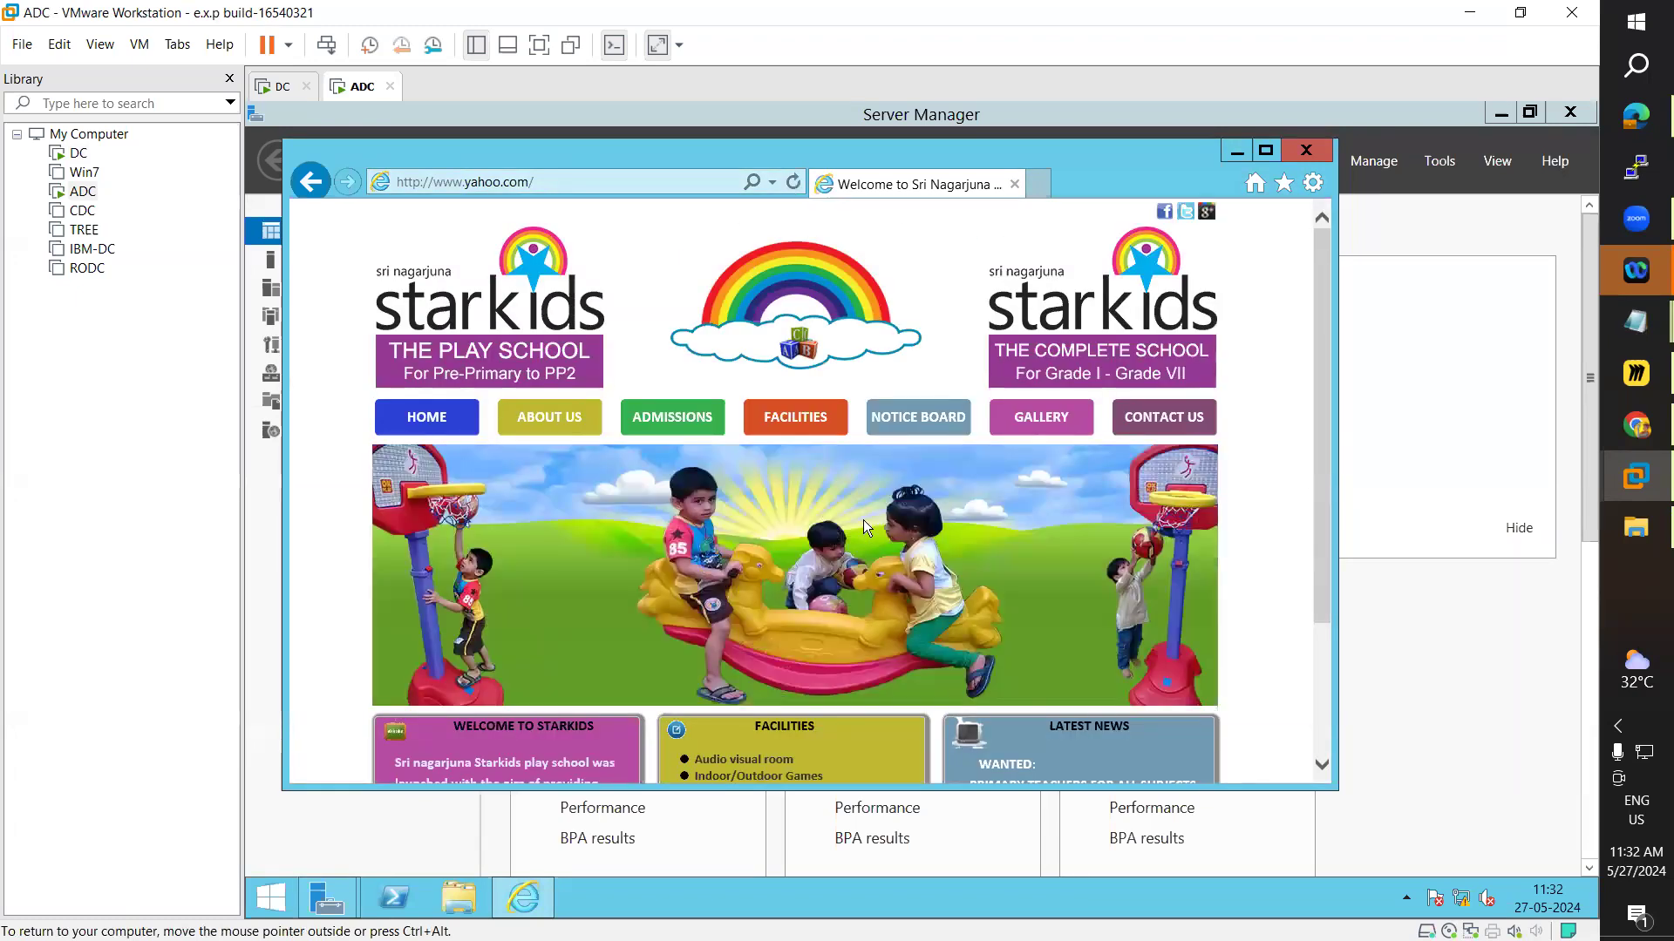
- Switch to the DC virtual machine and minimize its browser to return to IIS Manager
left_click(283, 92)
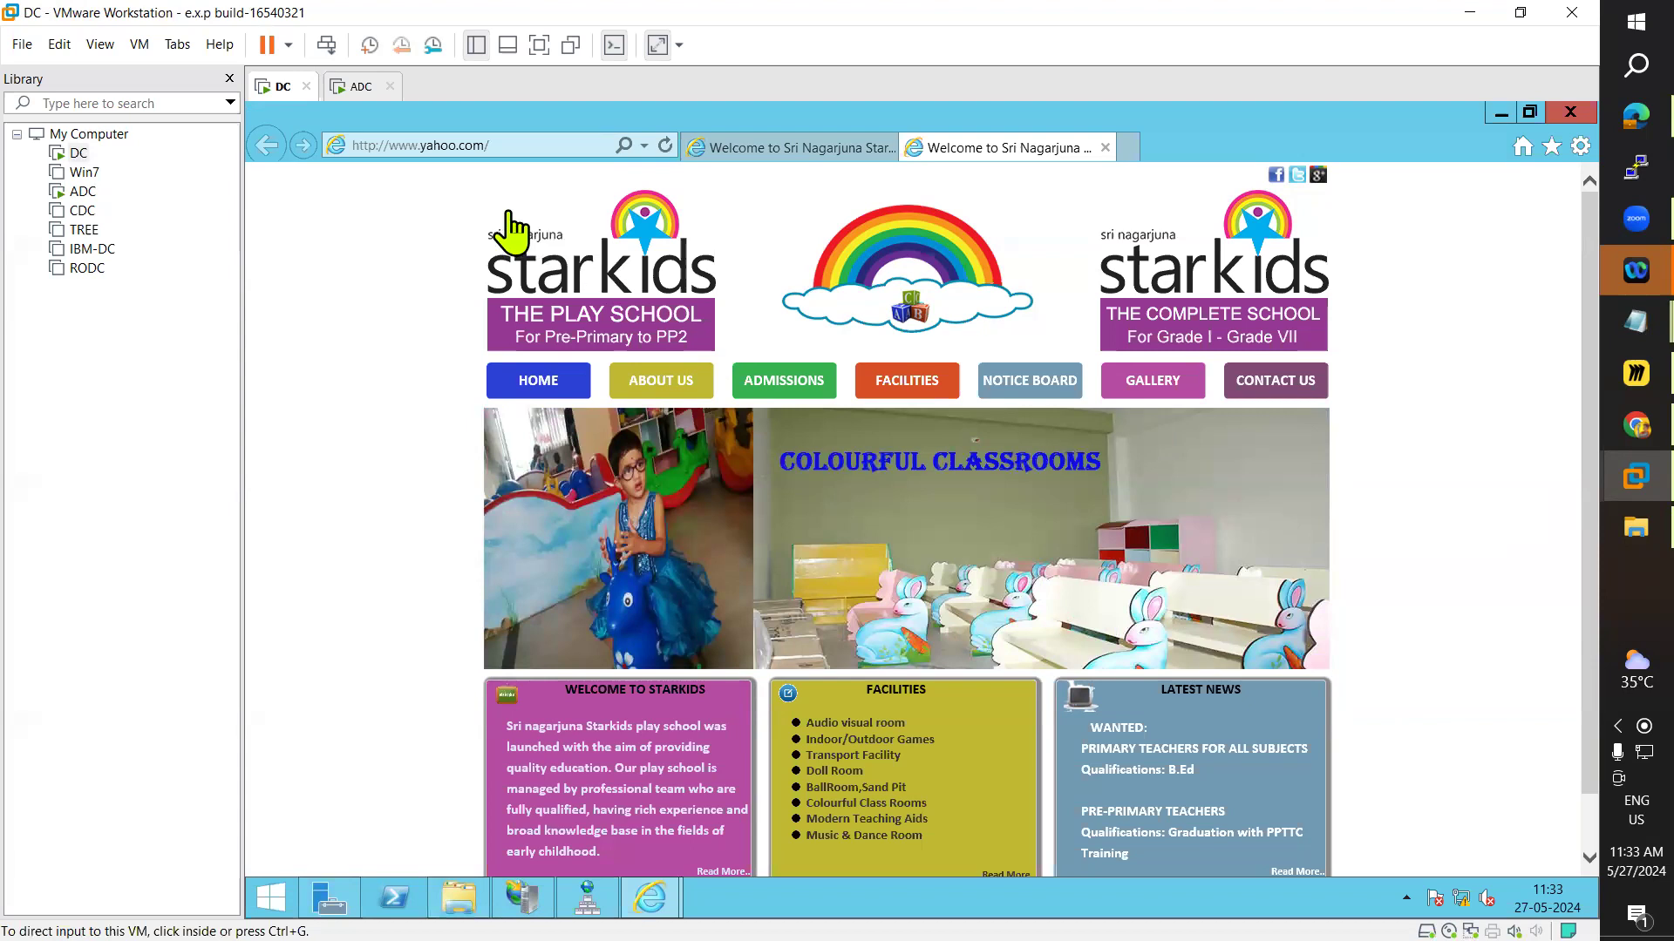
left_click(488, 145)
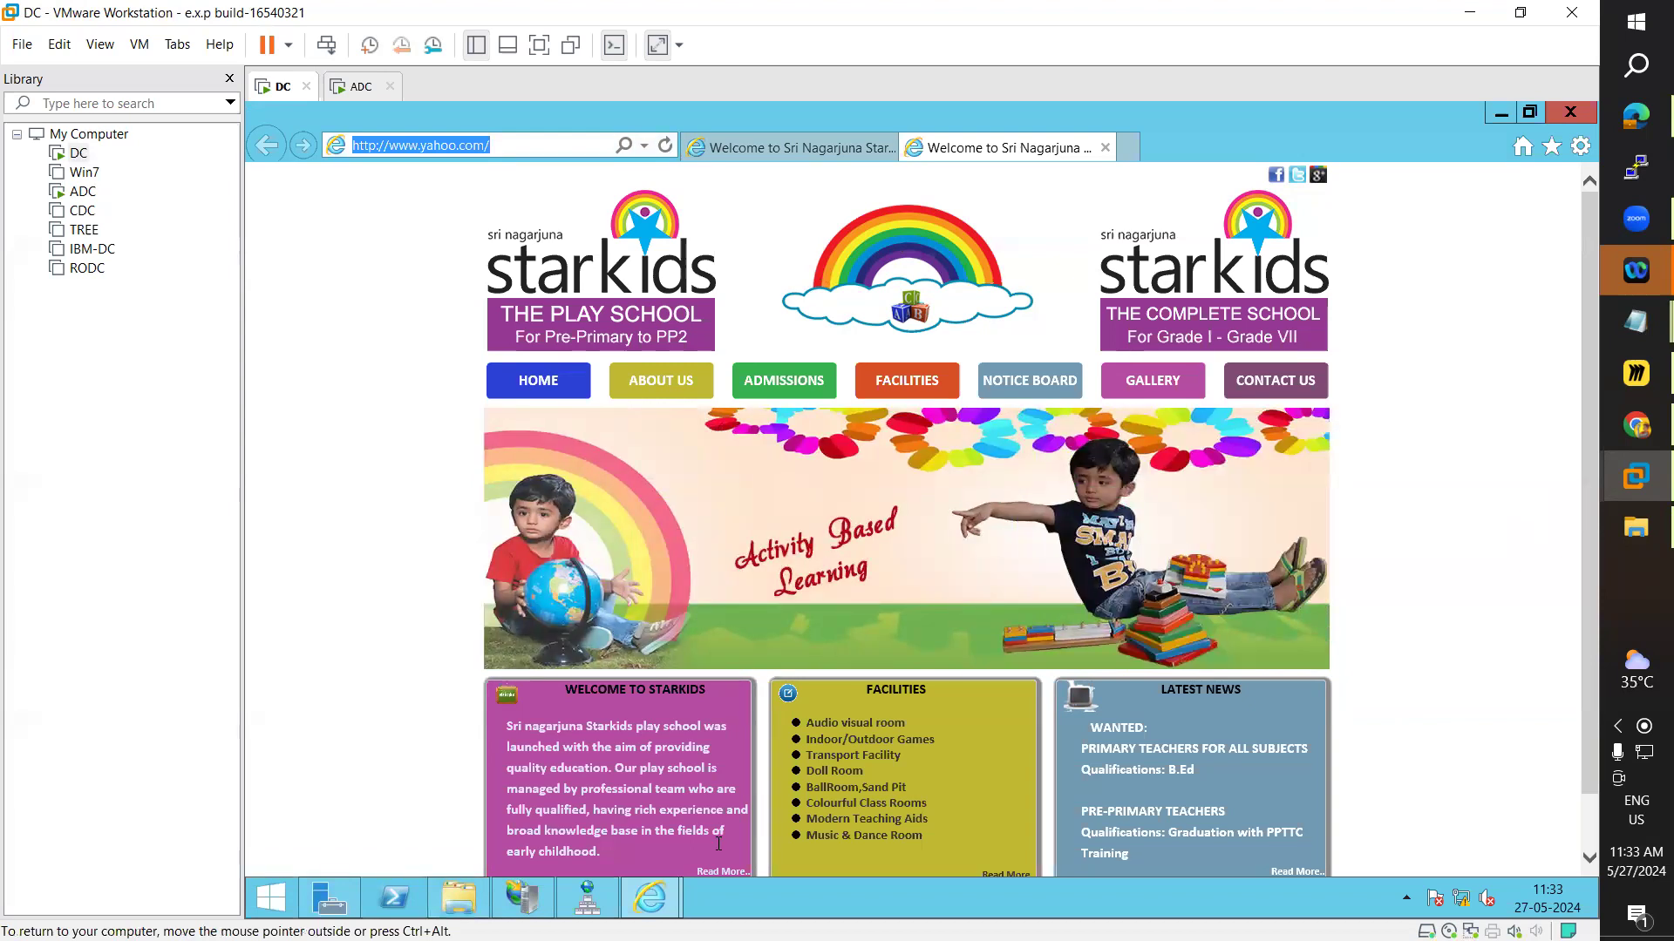
left_click(597, 538)
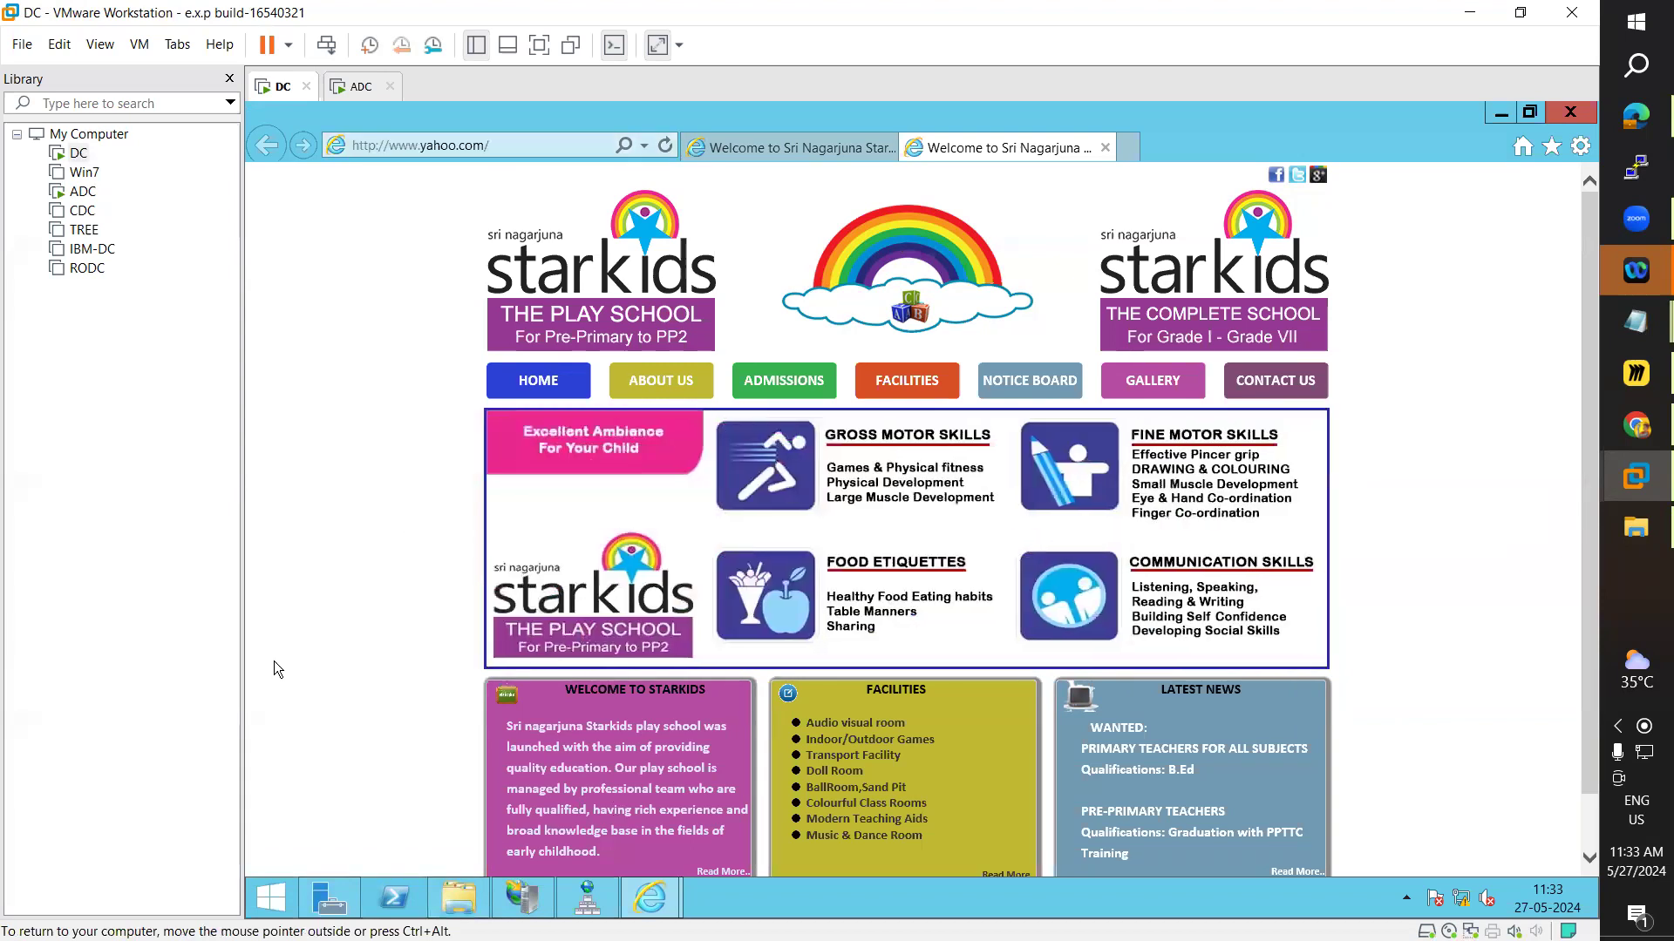
left_click(1501, 114)
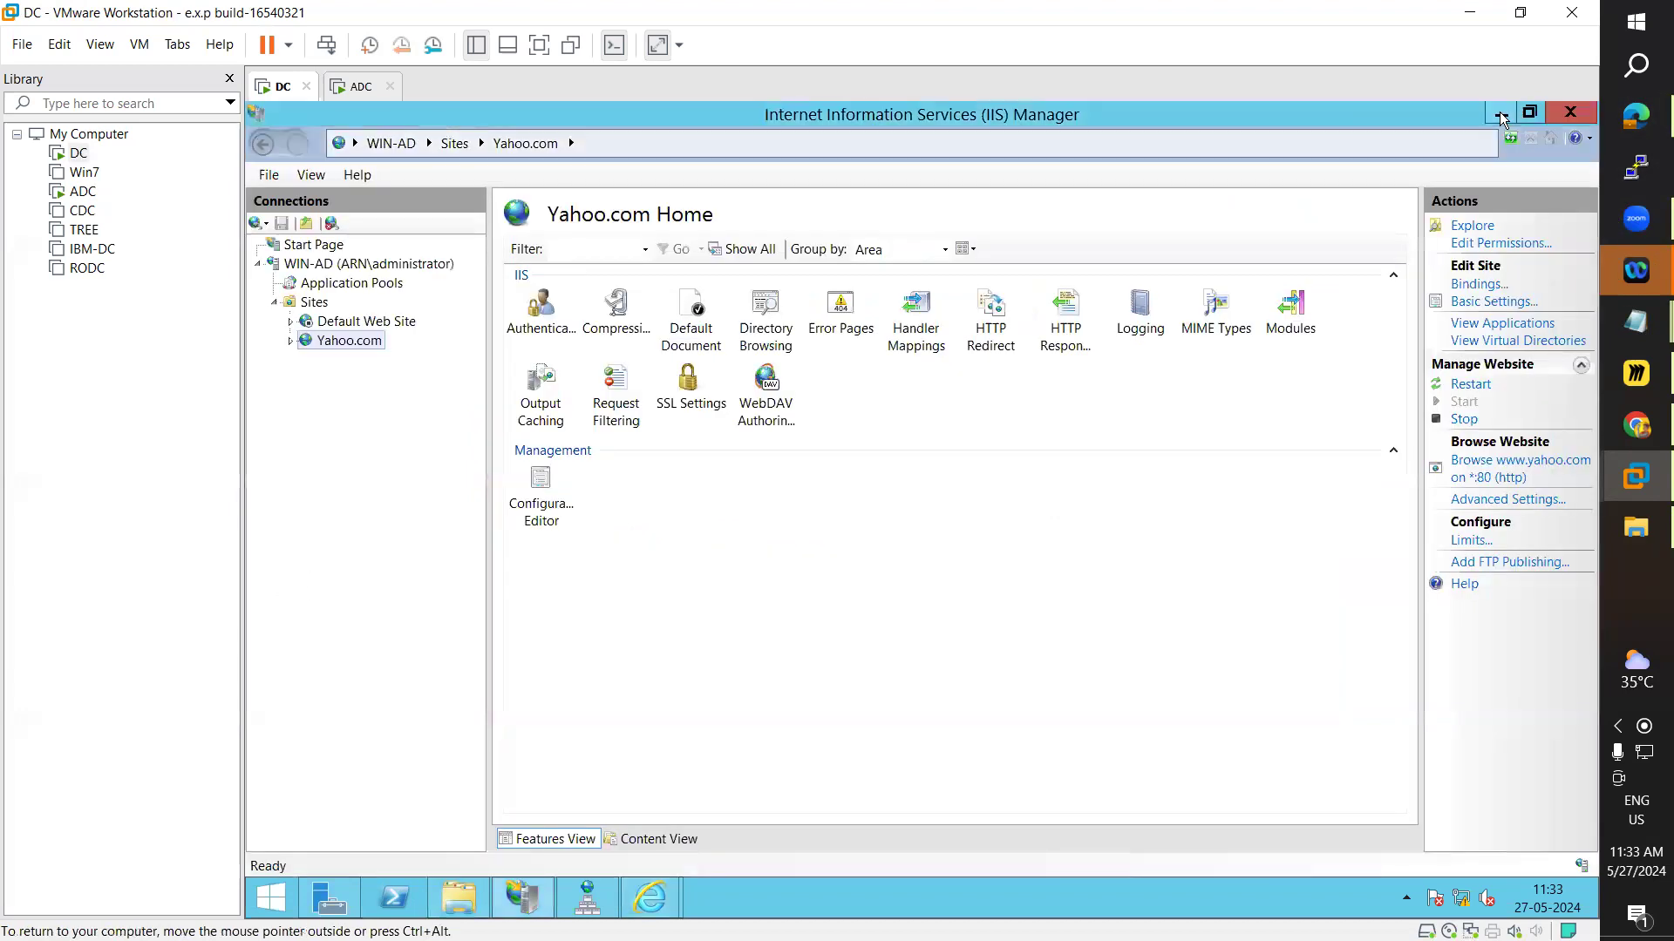
left_click(714, 611)
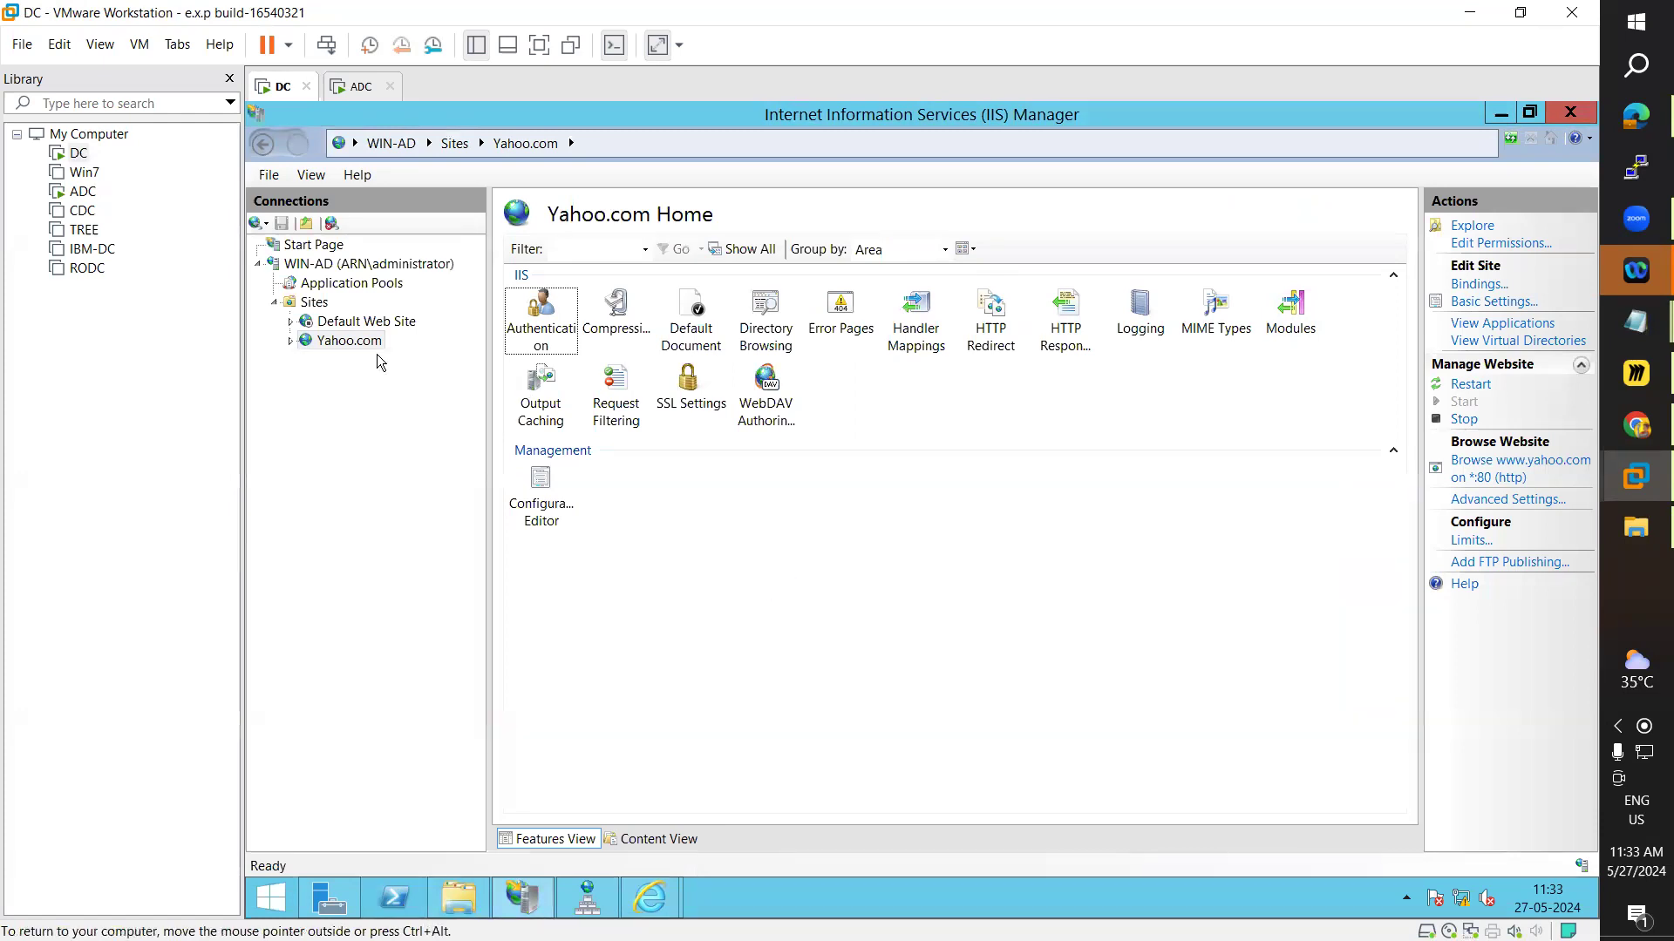
- Start a new primary forward lookup zone in DNS Manager without storing it in Active Directory
left_click(592, 899)
right_click(373, 231)
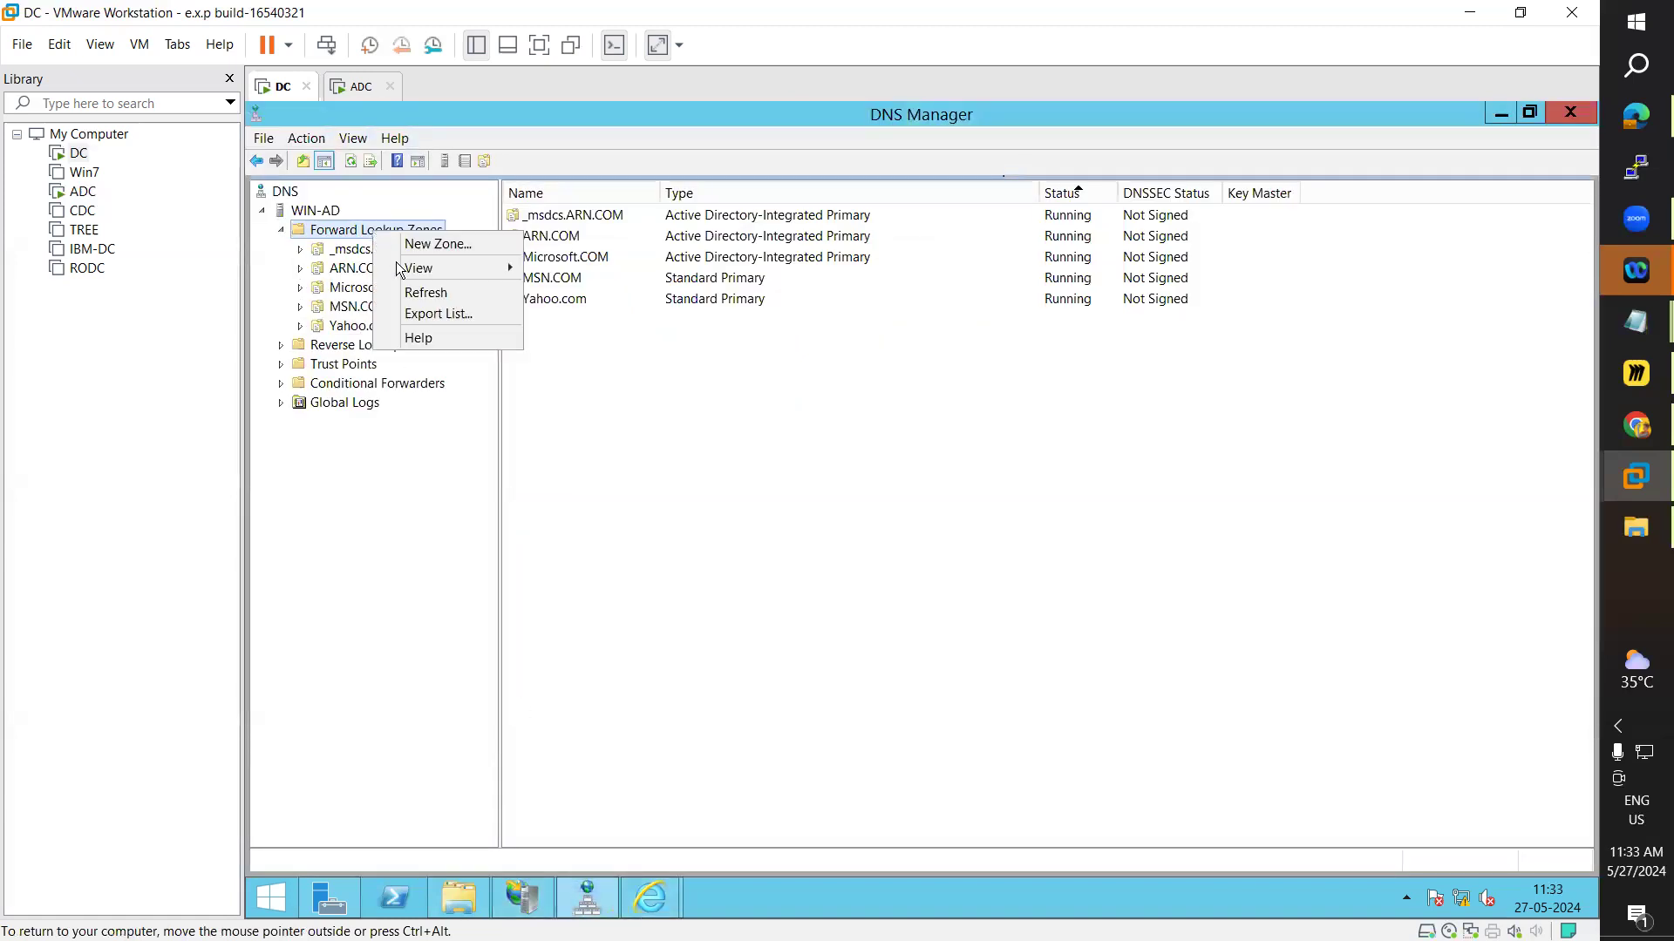
left_click(469, 247)
left_click(650, 512)
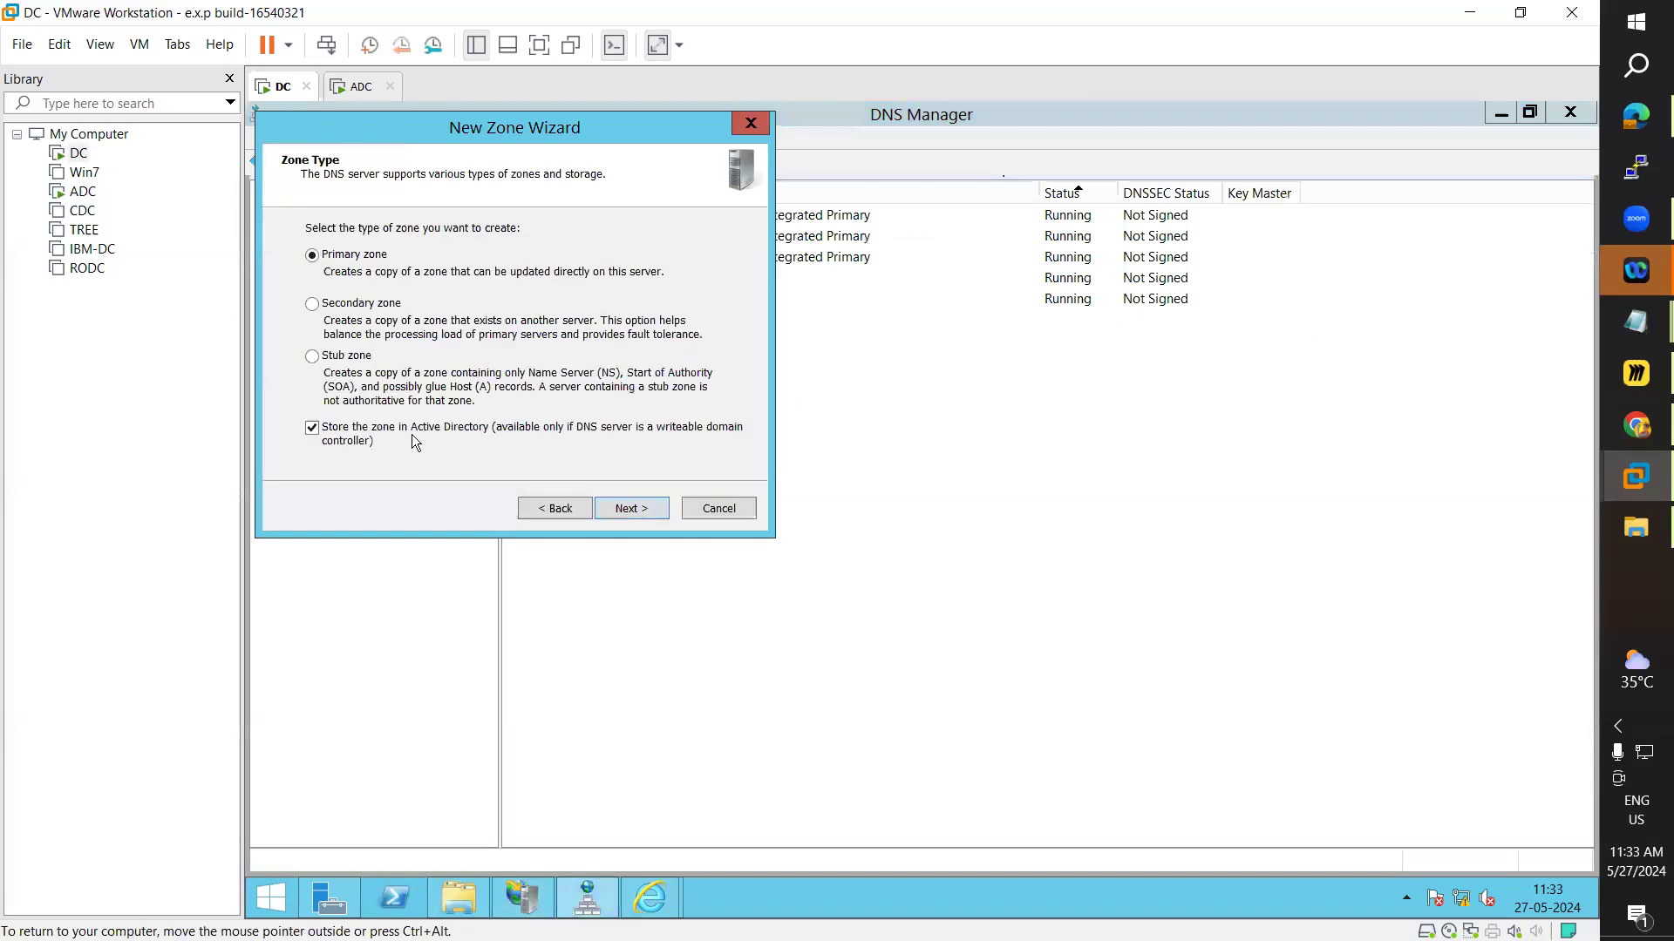
left_click(331, 434)
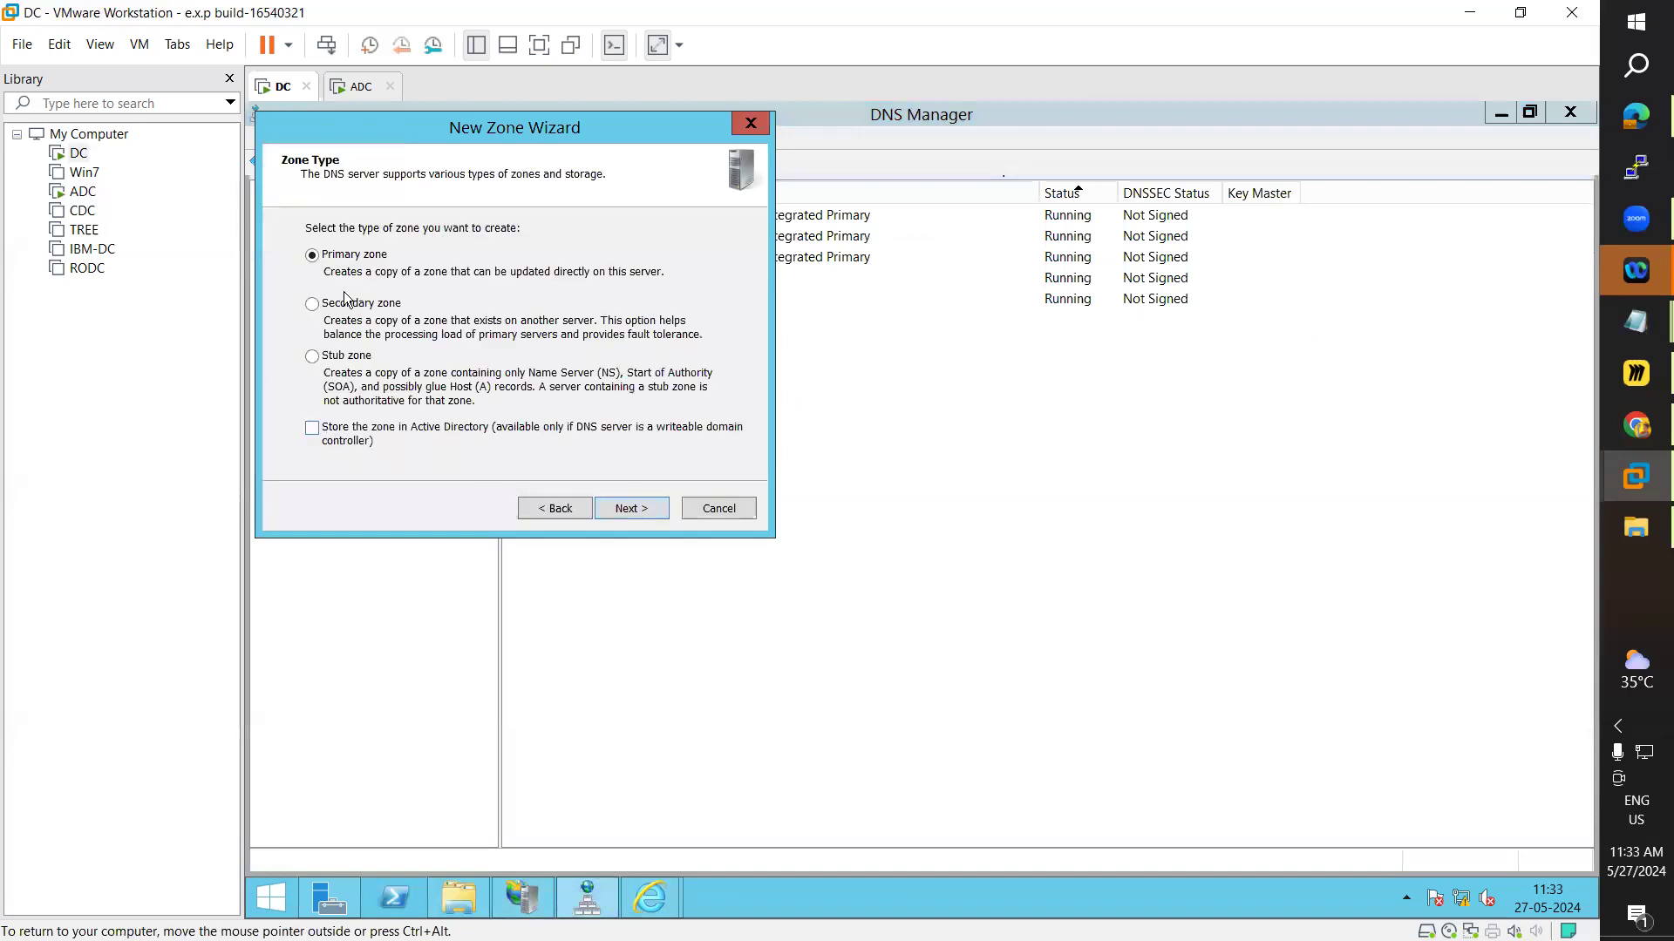
left_click(633, 510)
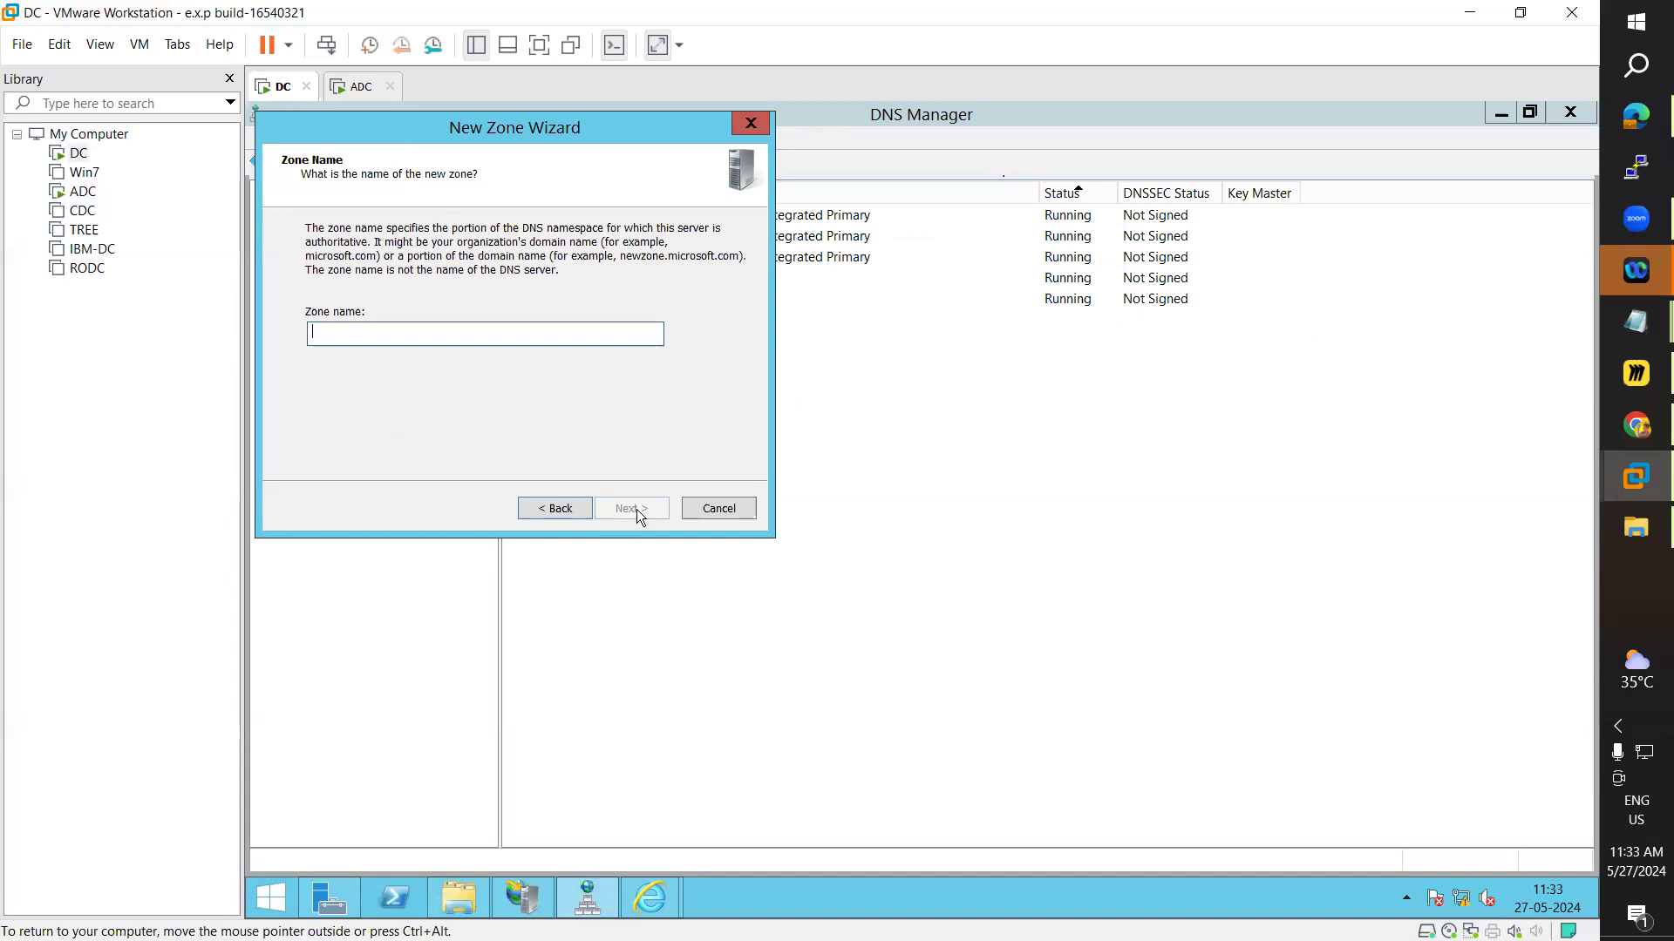
- Name the zone starkids.com, create the new zone file starkids.com.dns, allow both nonsecure and secure dynamic updates, and finish the wizard
type("starkids.com")
left_click_drag(559, 140, 1138, 162)
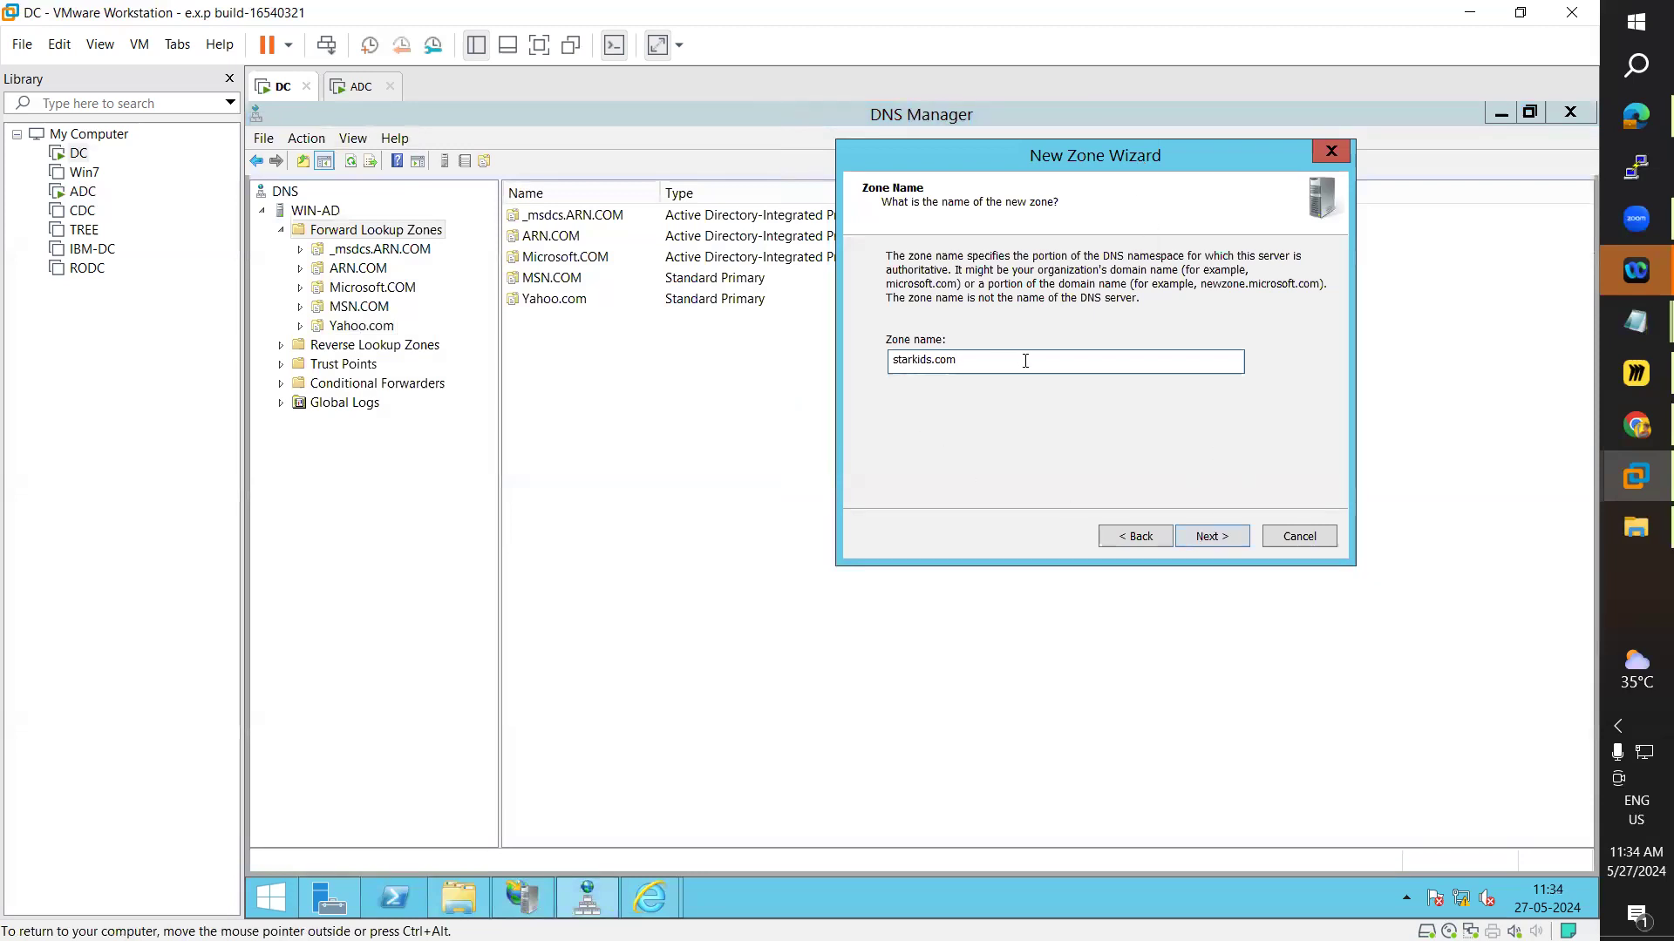
left_click(1207, 535)
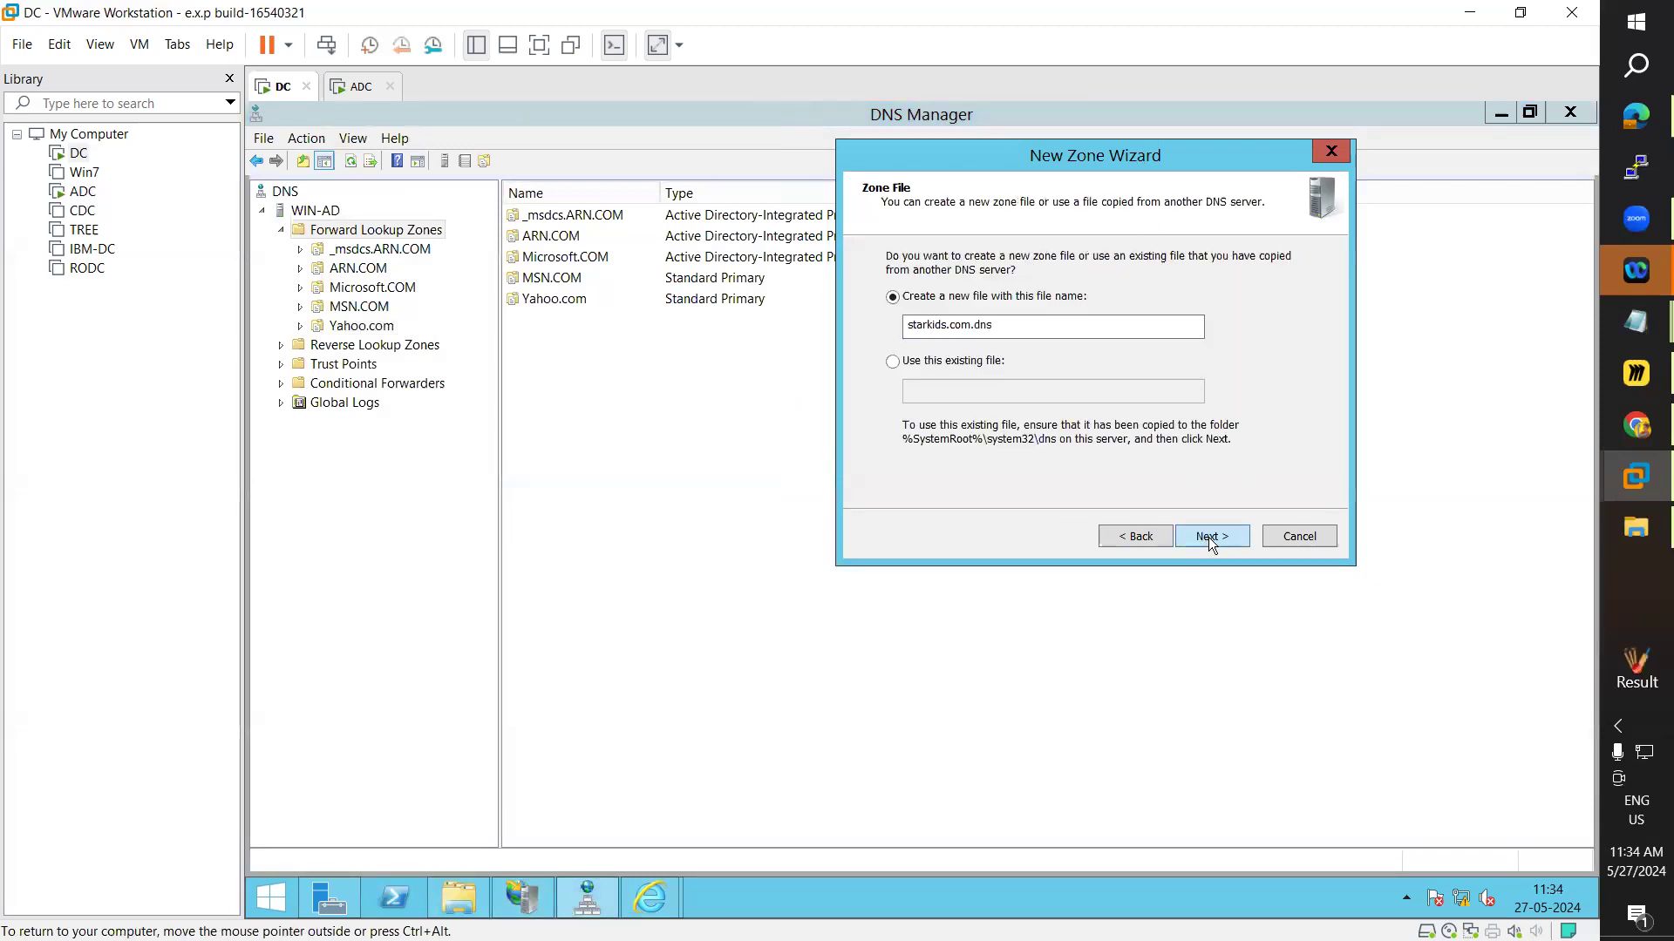
left_click(1208, 537)
left_click(932, 378)
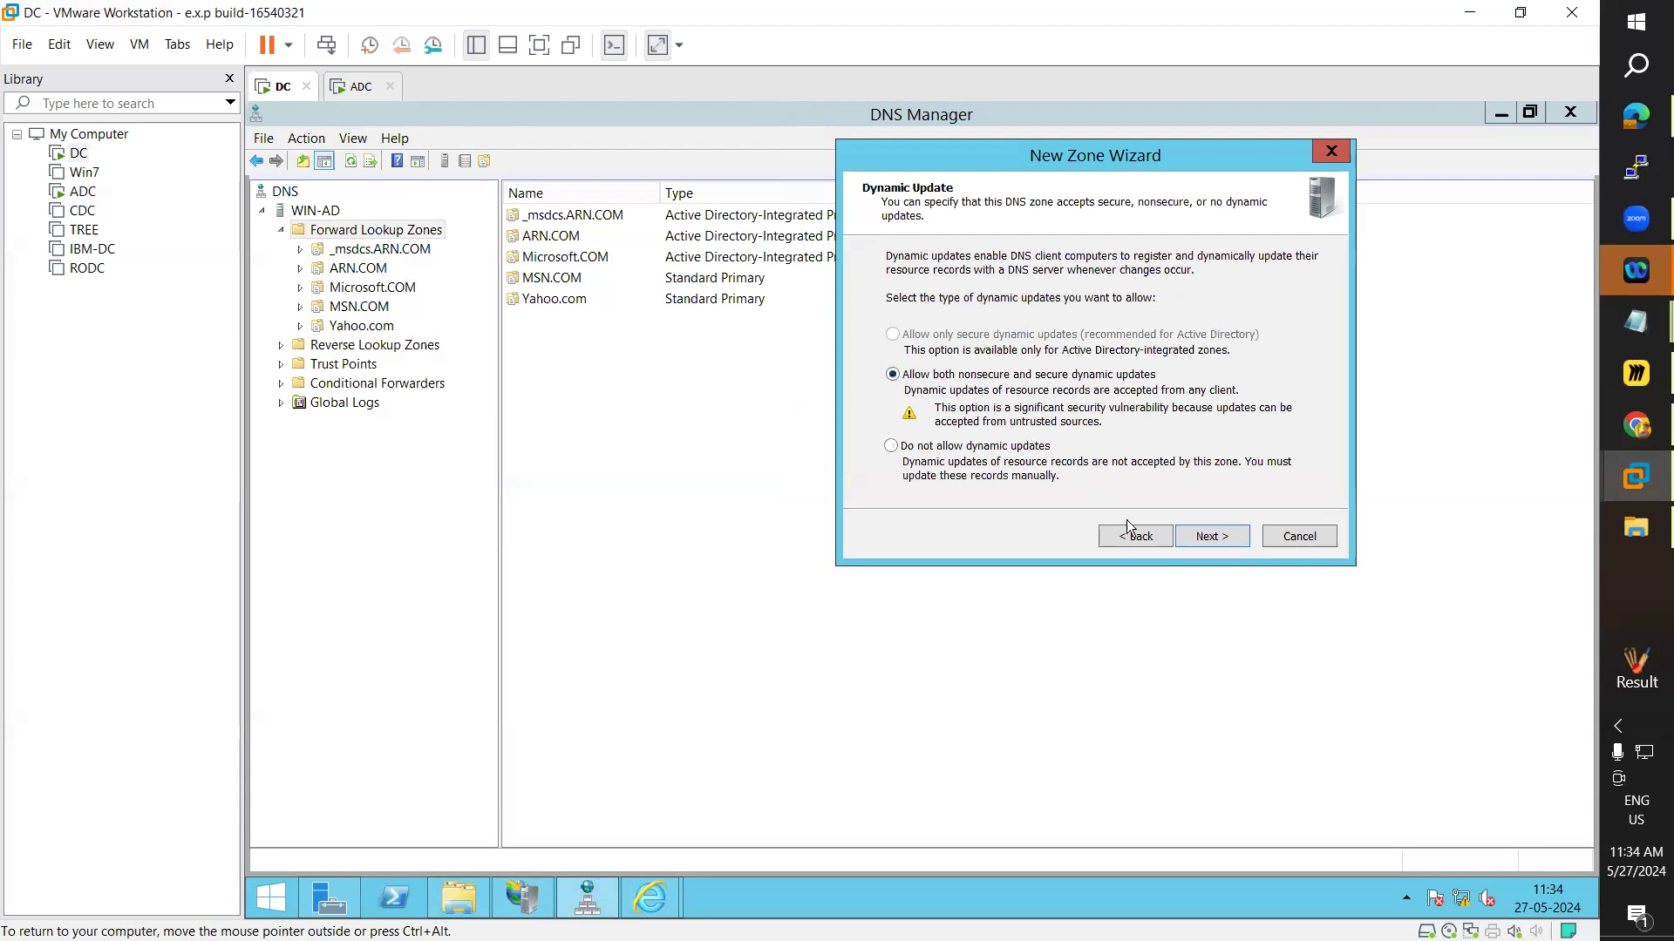
left_click(1220, 541)
left_click(1220, 540)
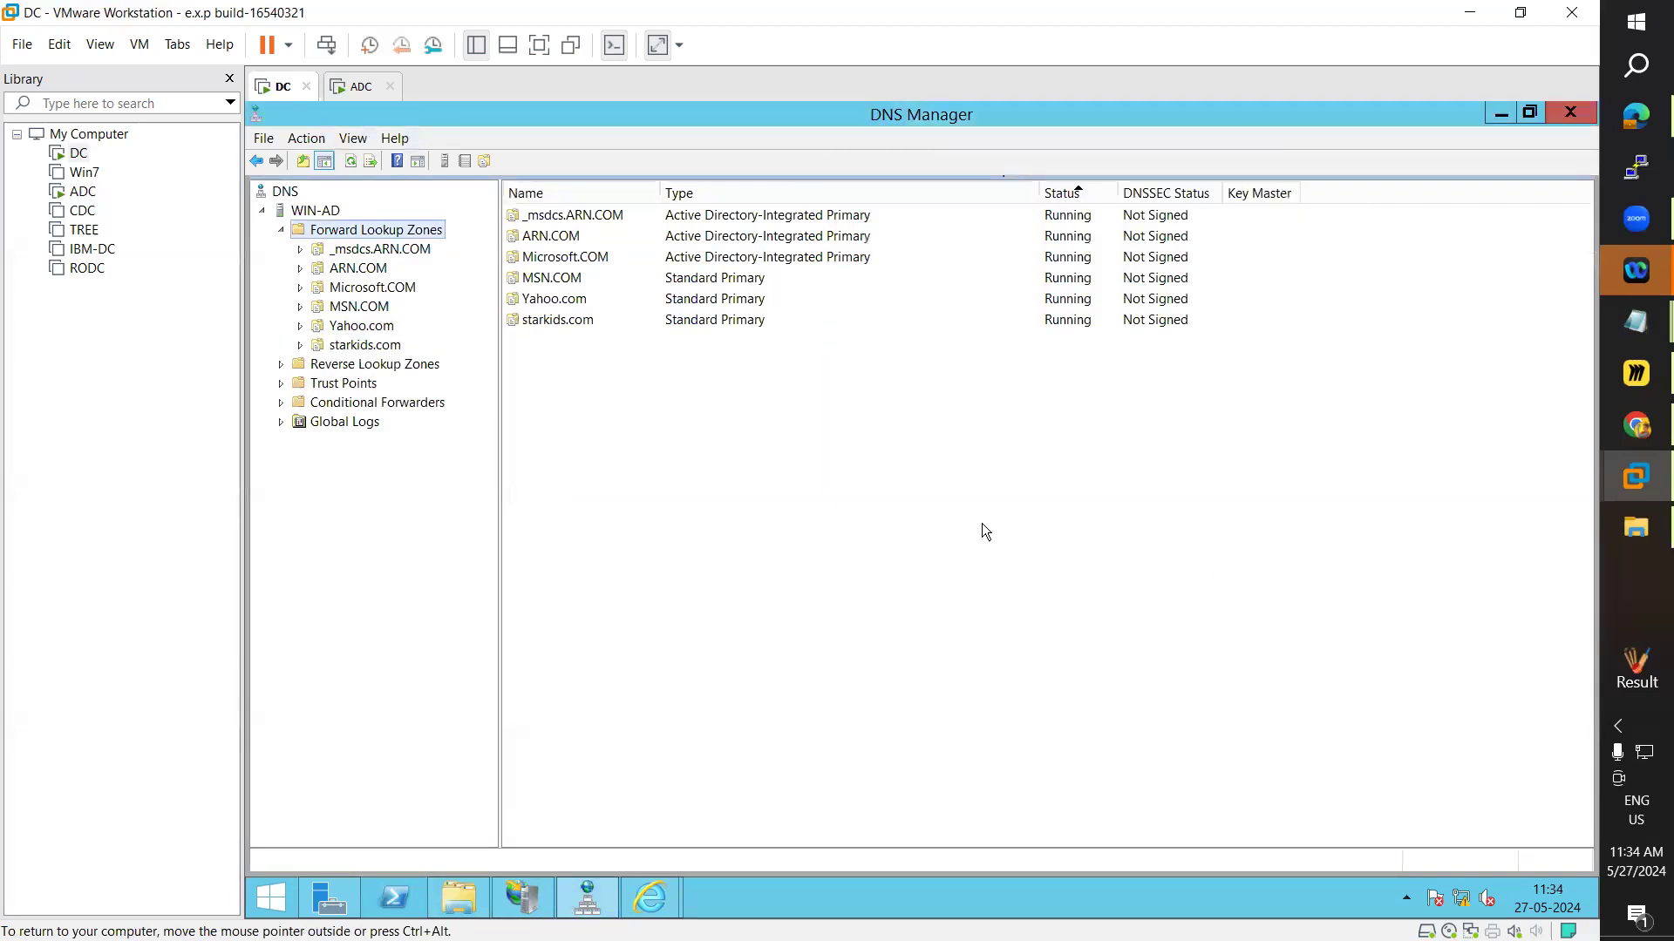
- Start a new host record in the starkids.com zone with the name win-ad and IP address 192.168.223.10
double_click(562, 321)
right_click(568, 325)
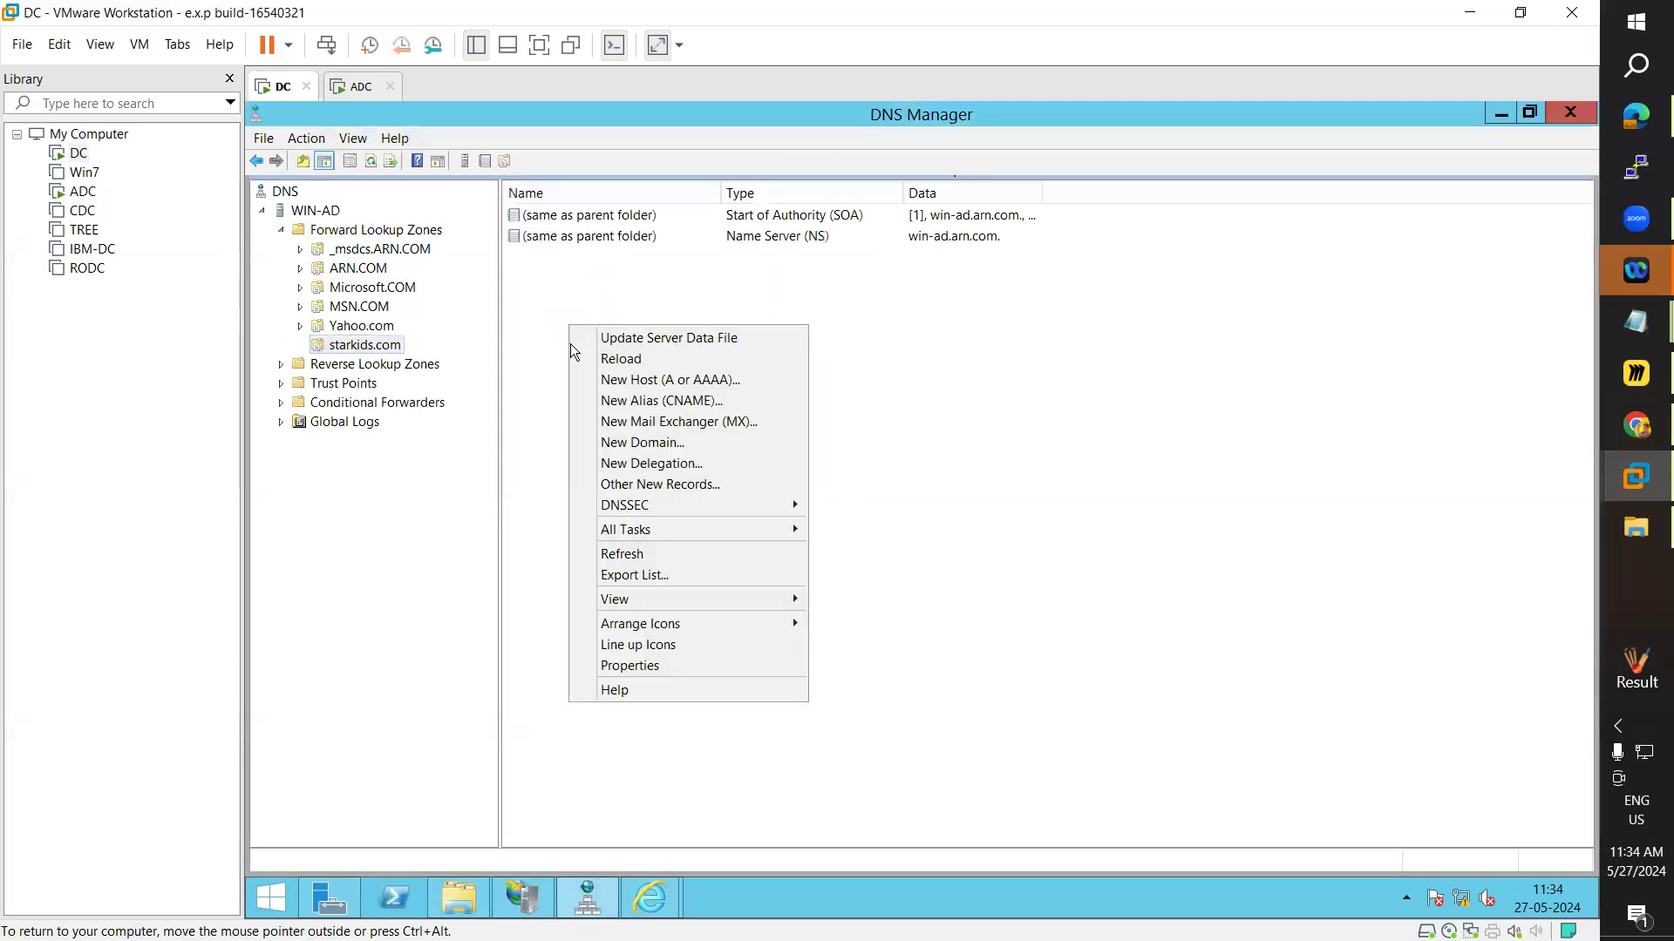
left_click(656, 382)
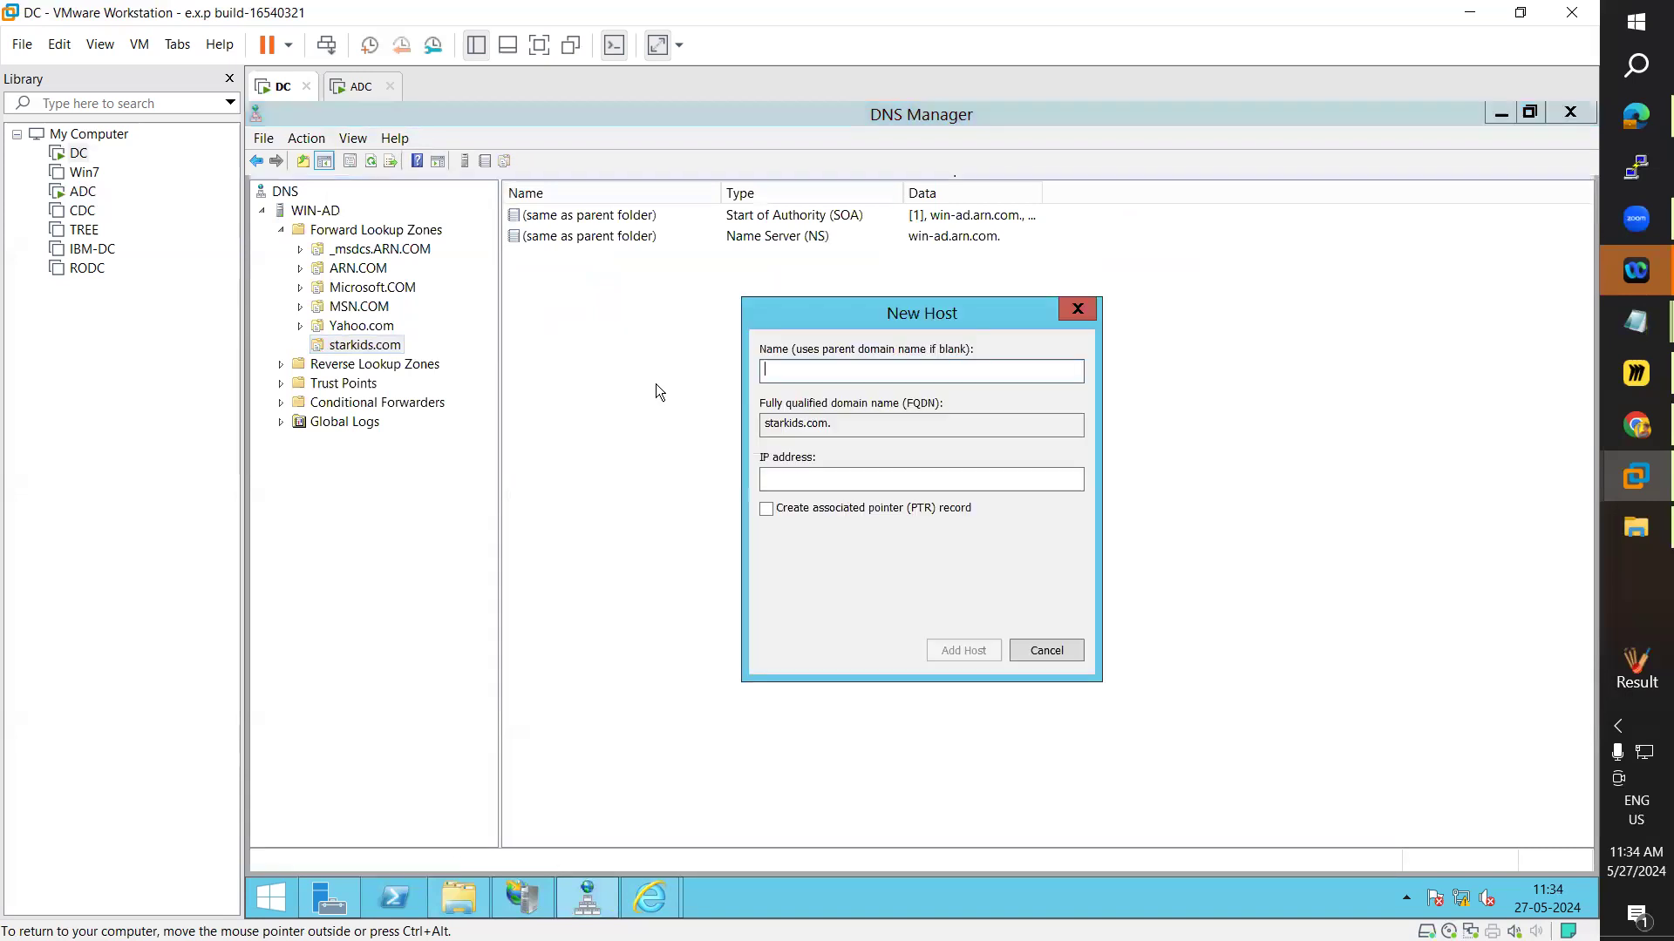
type("192.168.3.10")
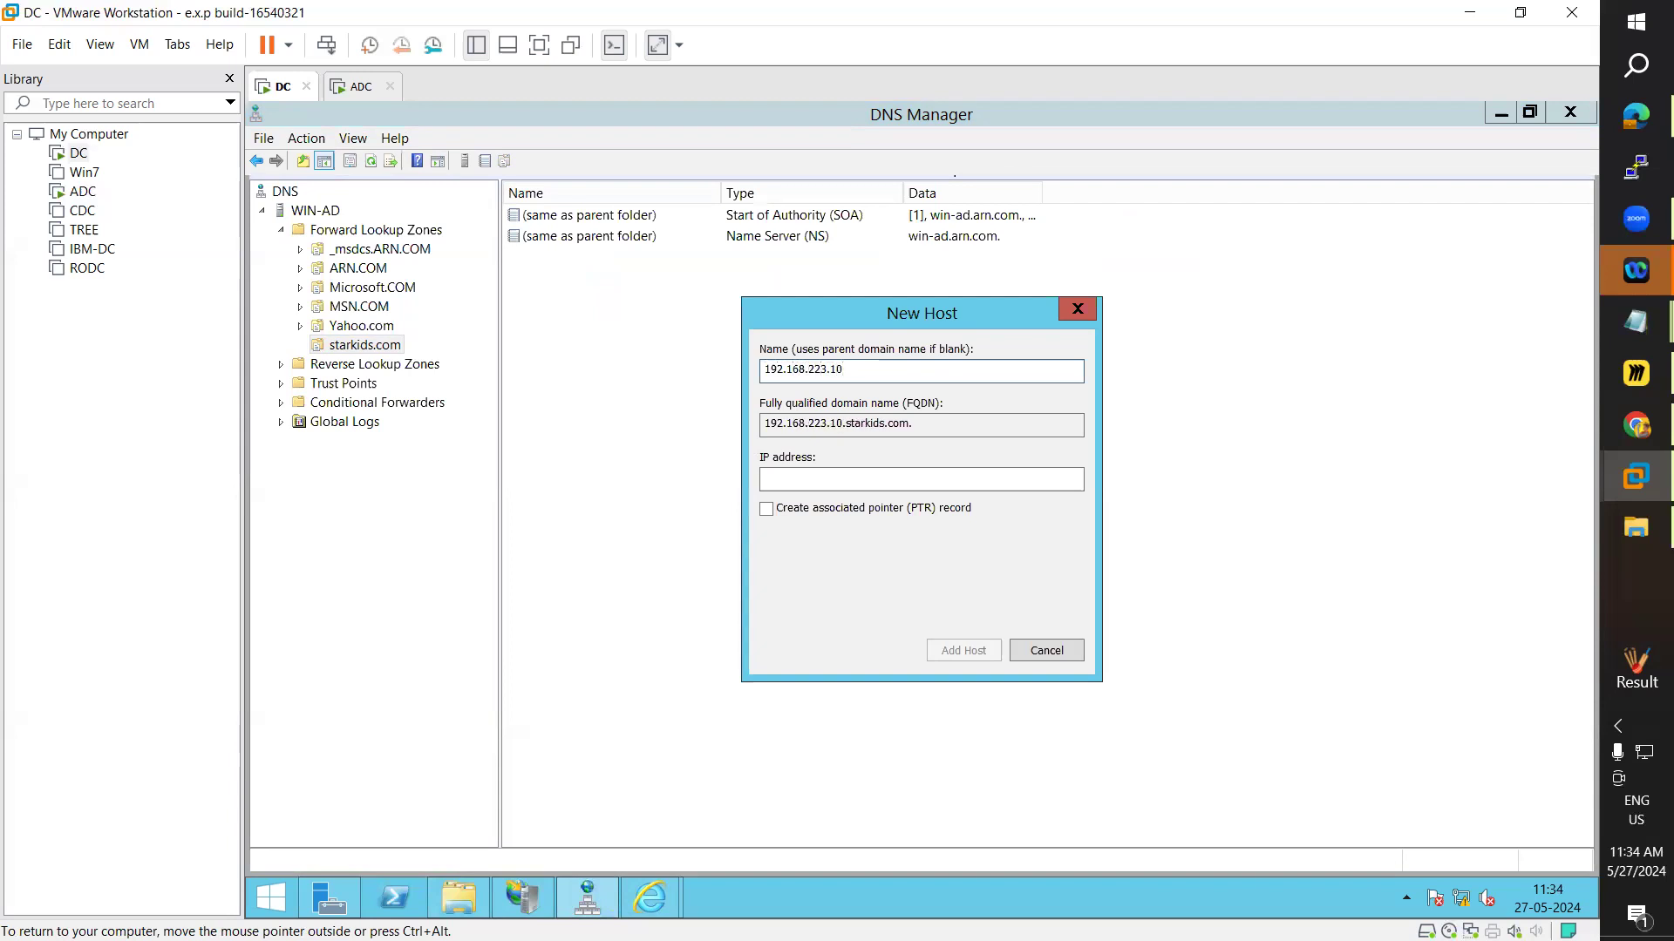
left_click_drag(879, 371, 679, 368)
key("ctrl+c")
key("BackSpace")
left_click(792, 486)
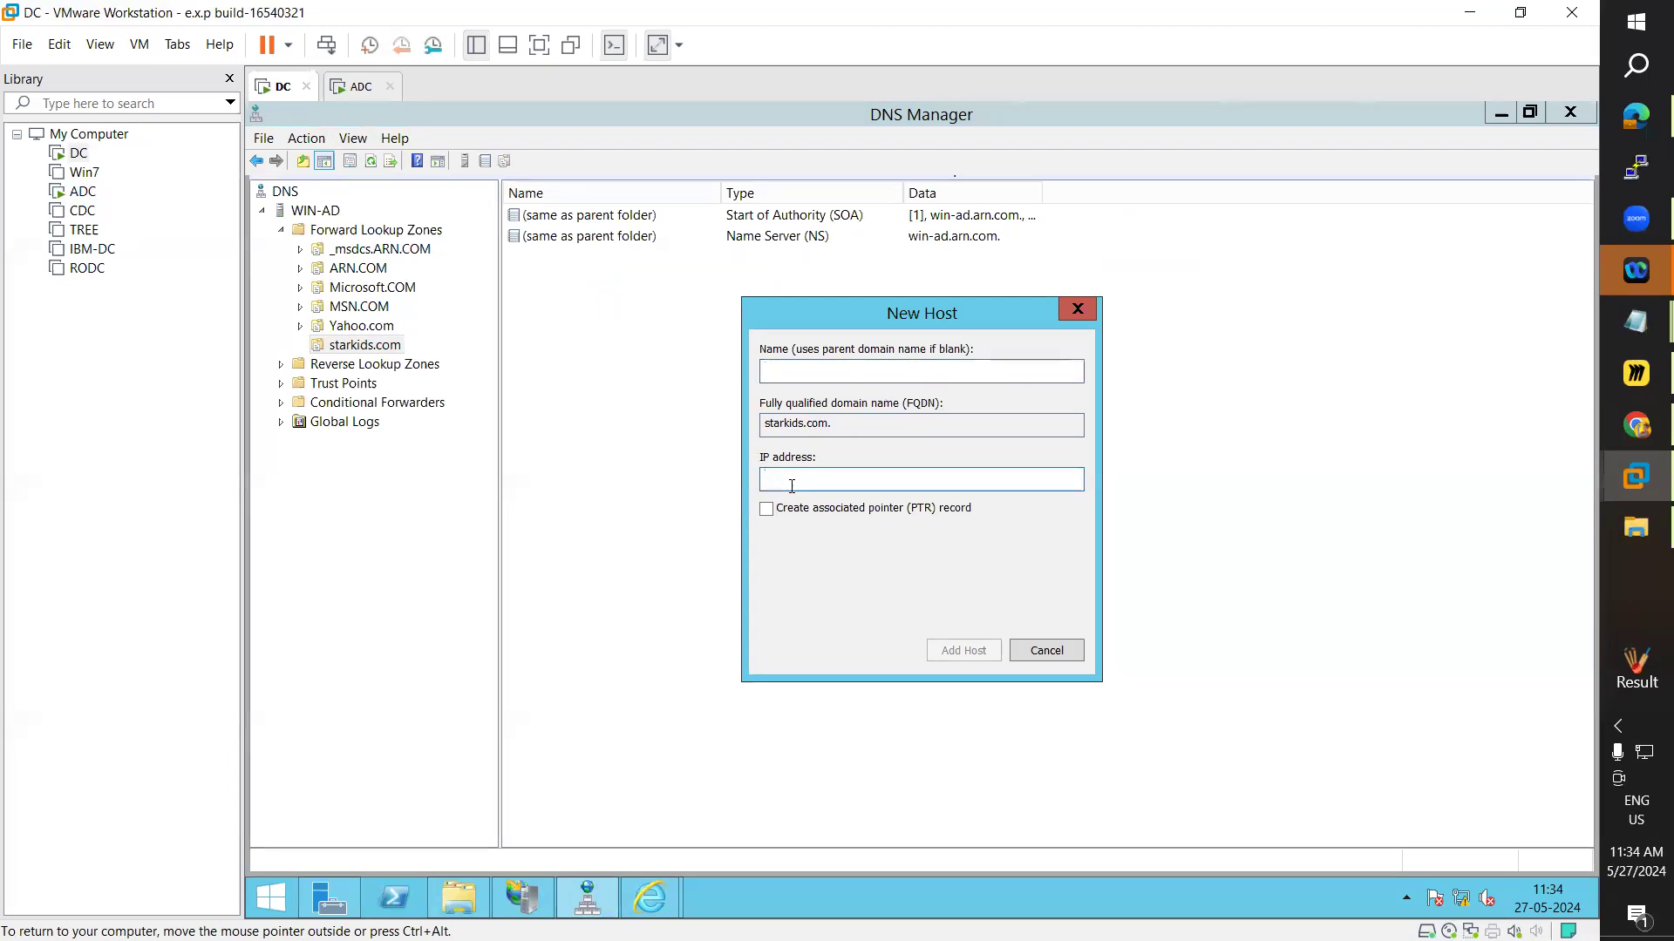
key("ctrl+v")
left_click(772, 370)
type("win-ad")
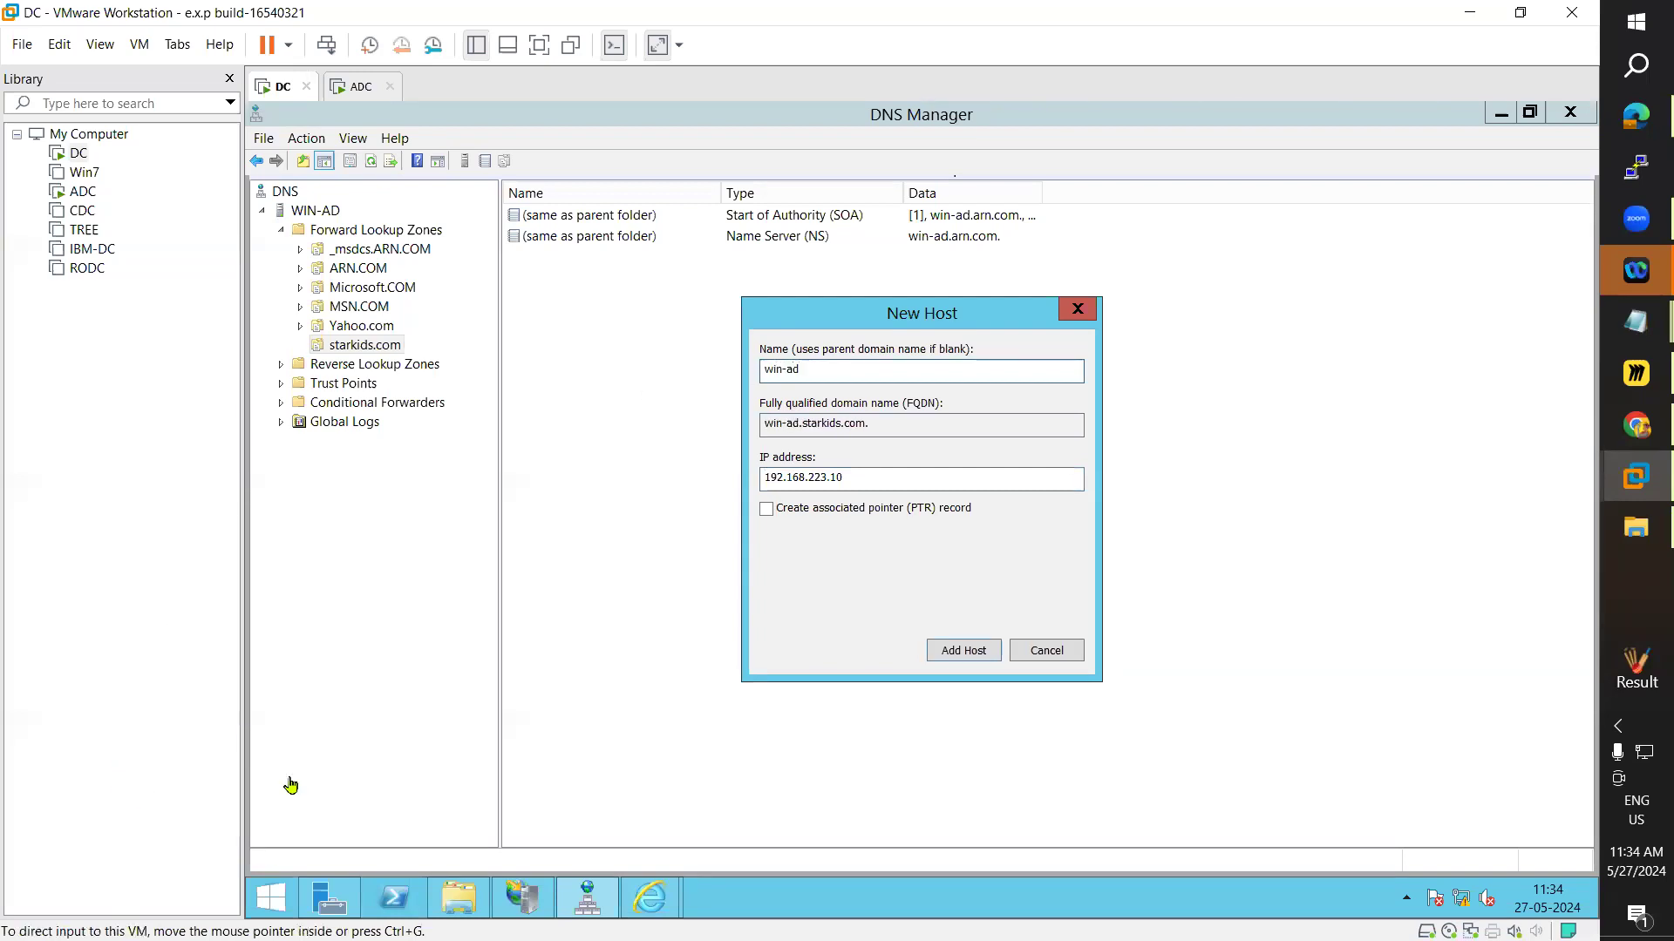
- Check the All Servers and Local Server pages in Server Manager and return to the new host record
left_click(337, 891)
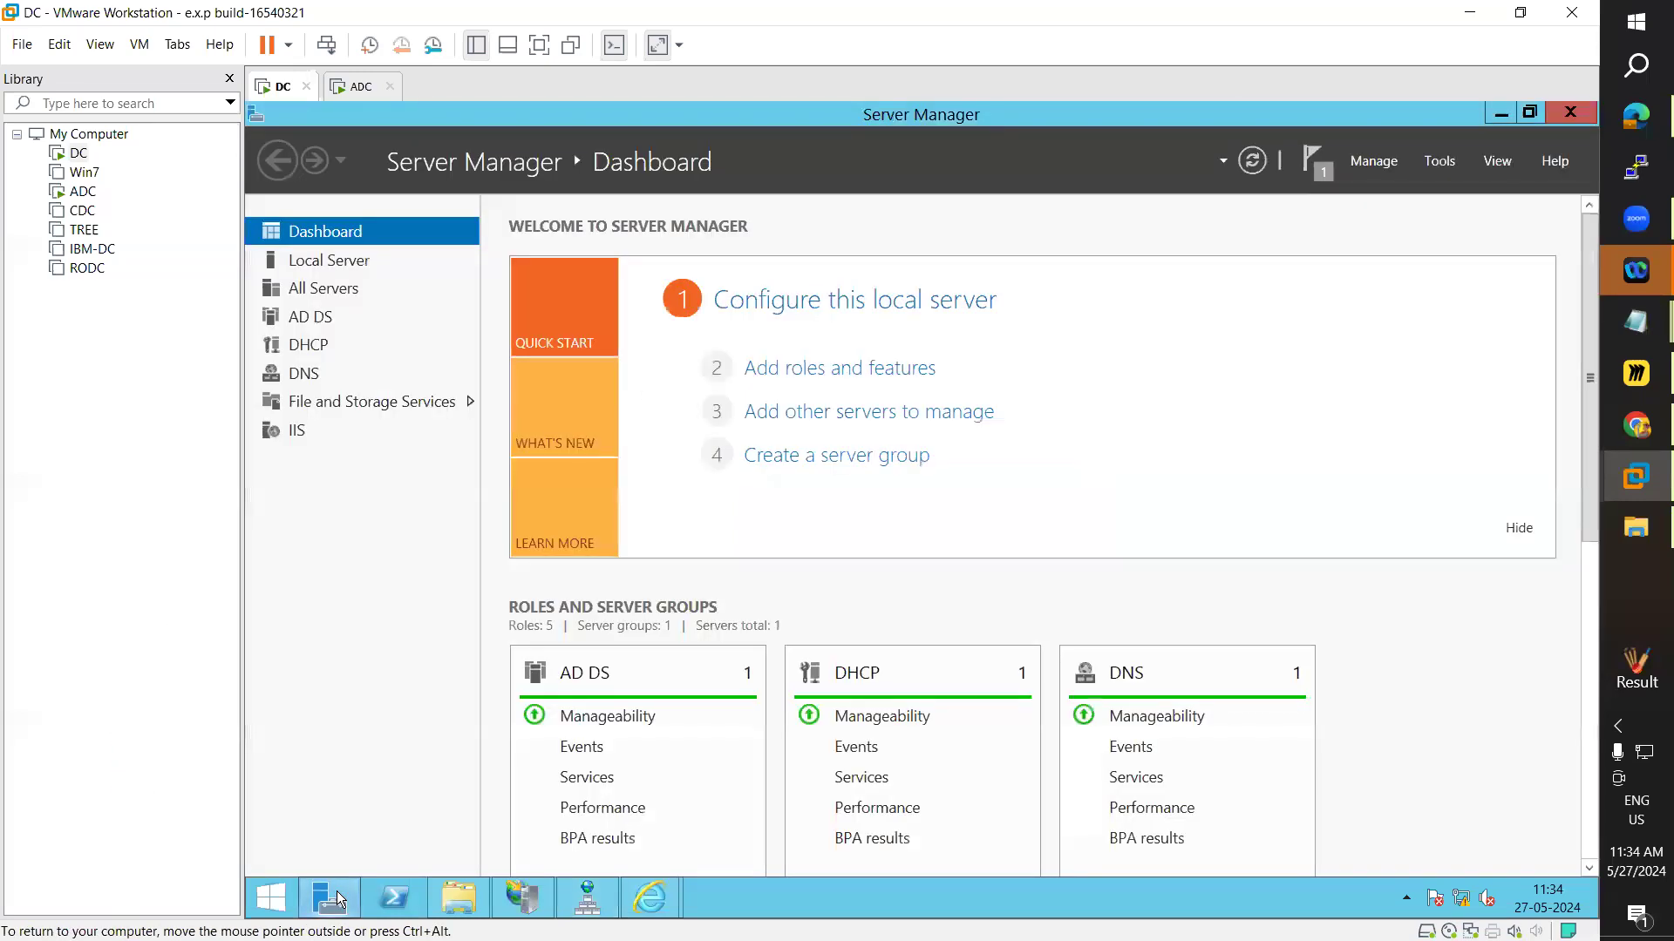
left_click(341, 288)
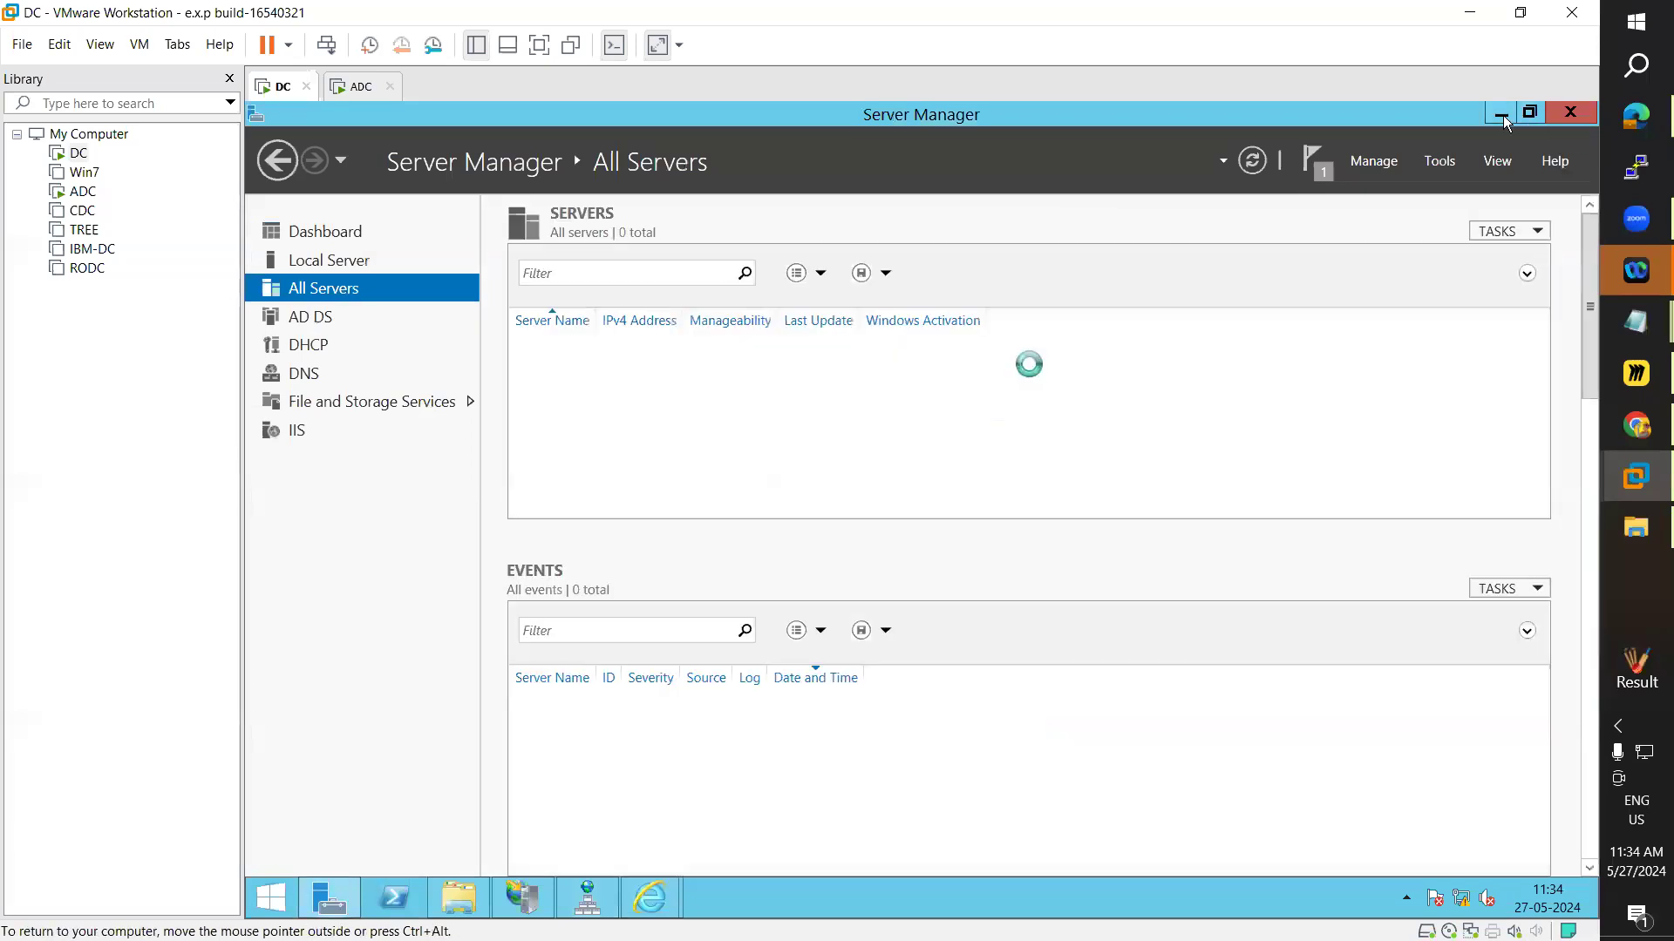
left_click(353, 262)
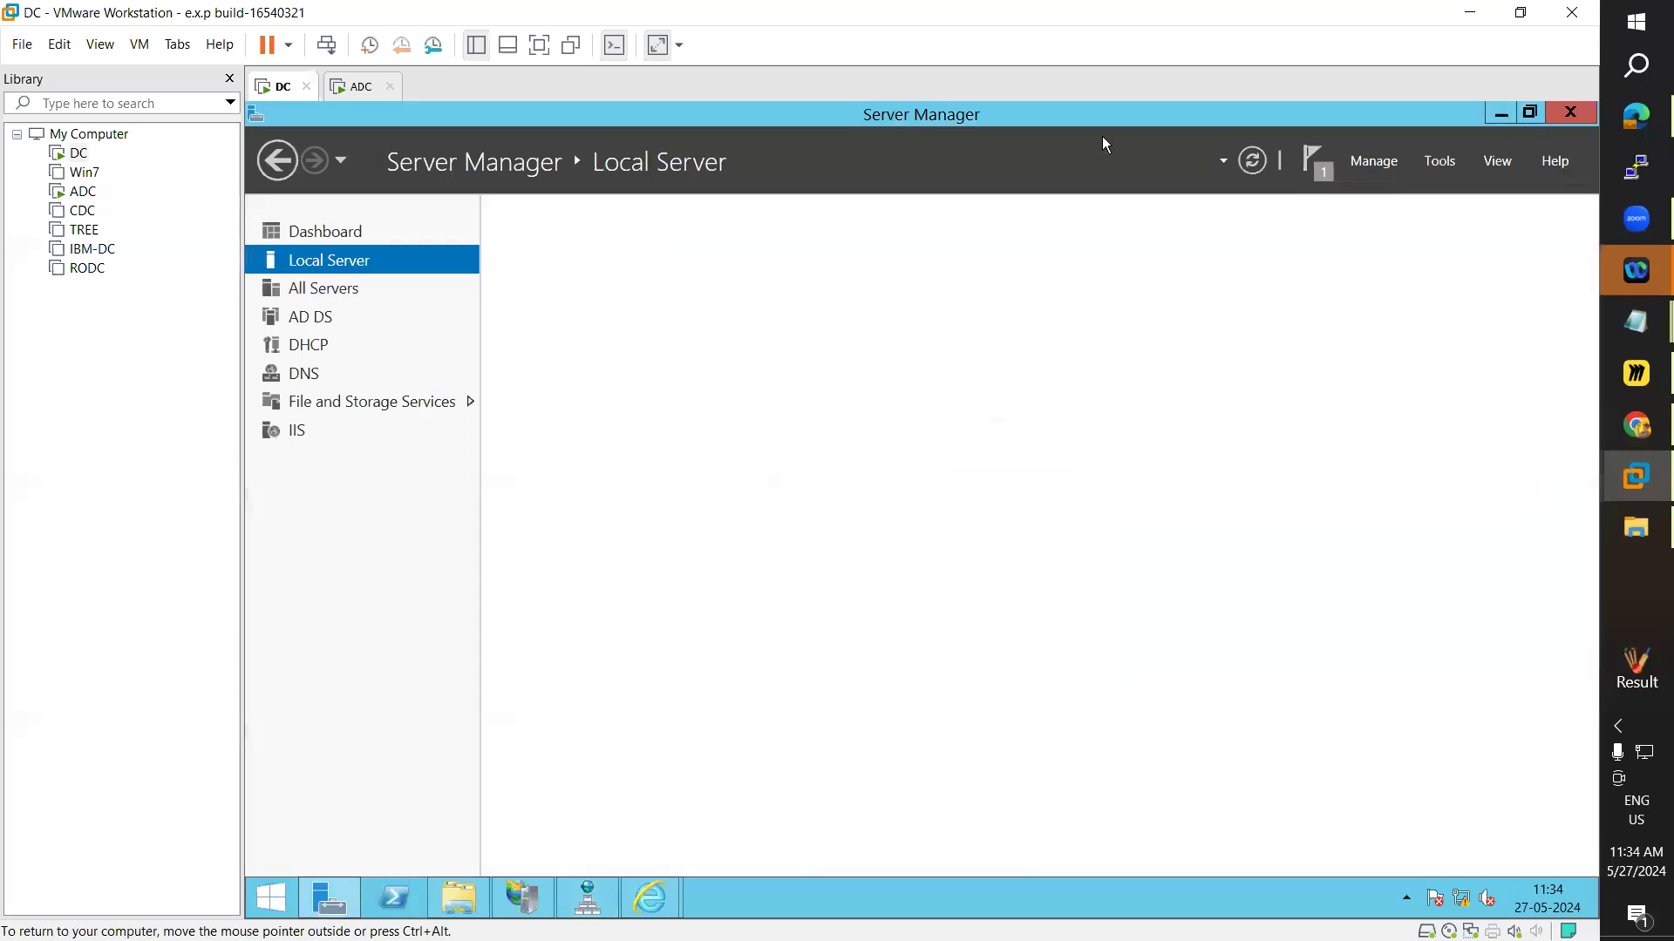
left_click(1501, 114)
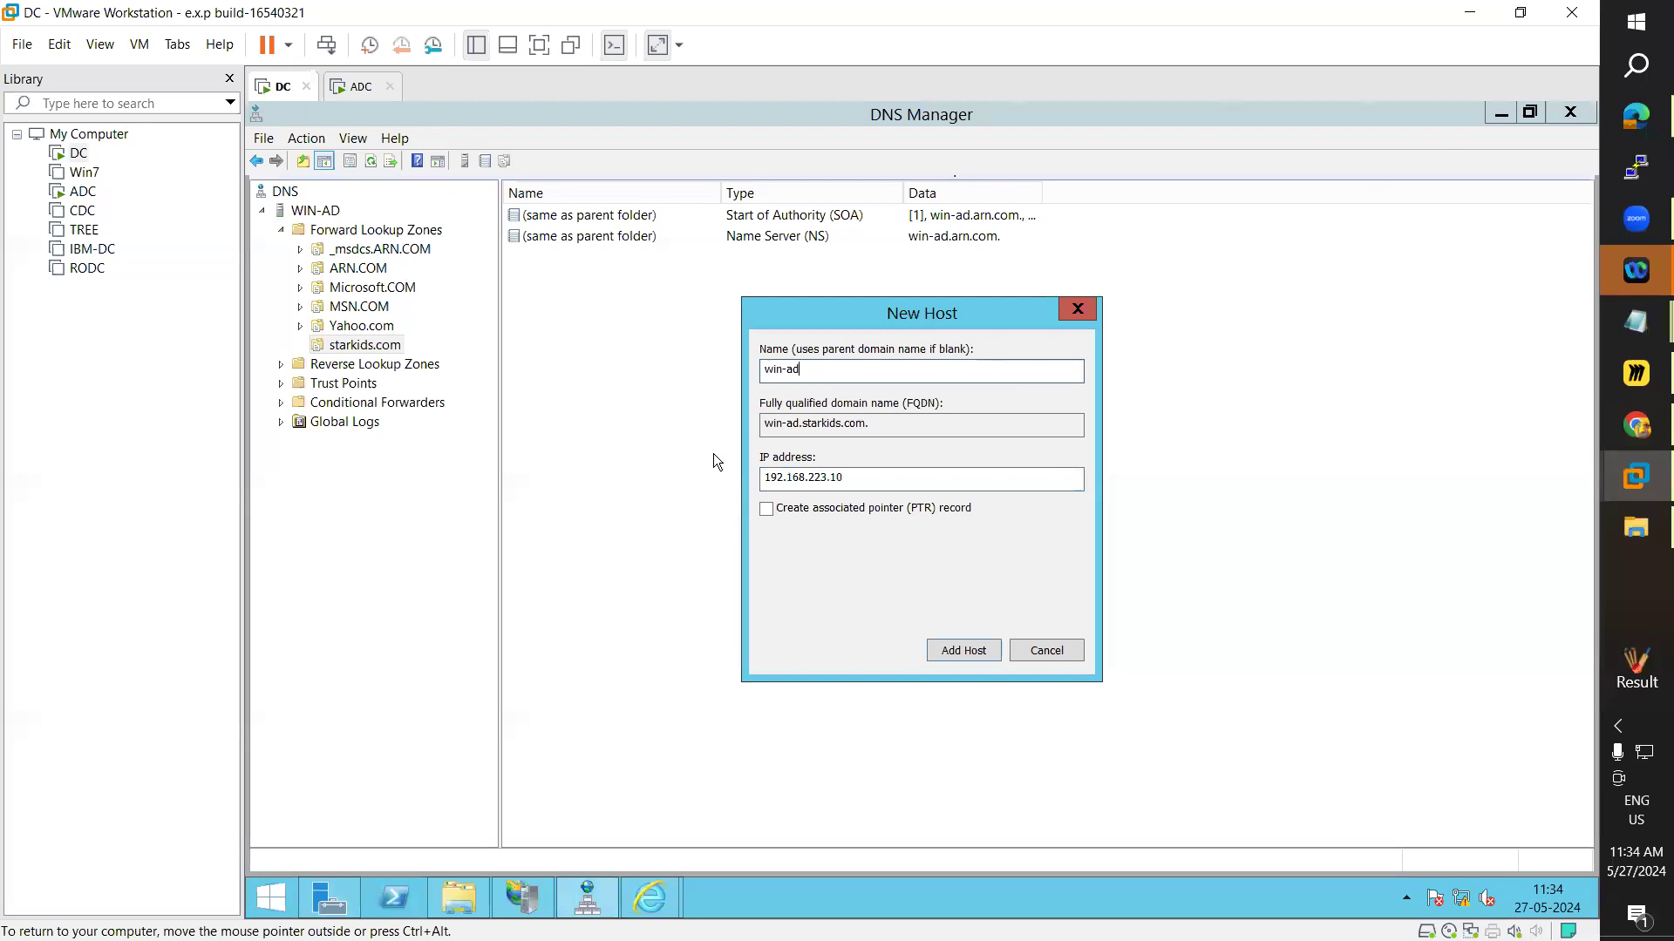
- Add the win-ad host record to the starkids.com zone and finish adding hosts
left_click(972, 660)
left_click(1098, 586)
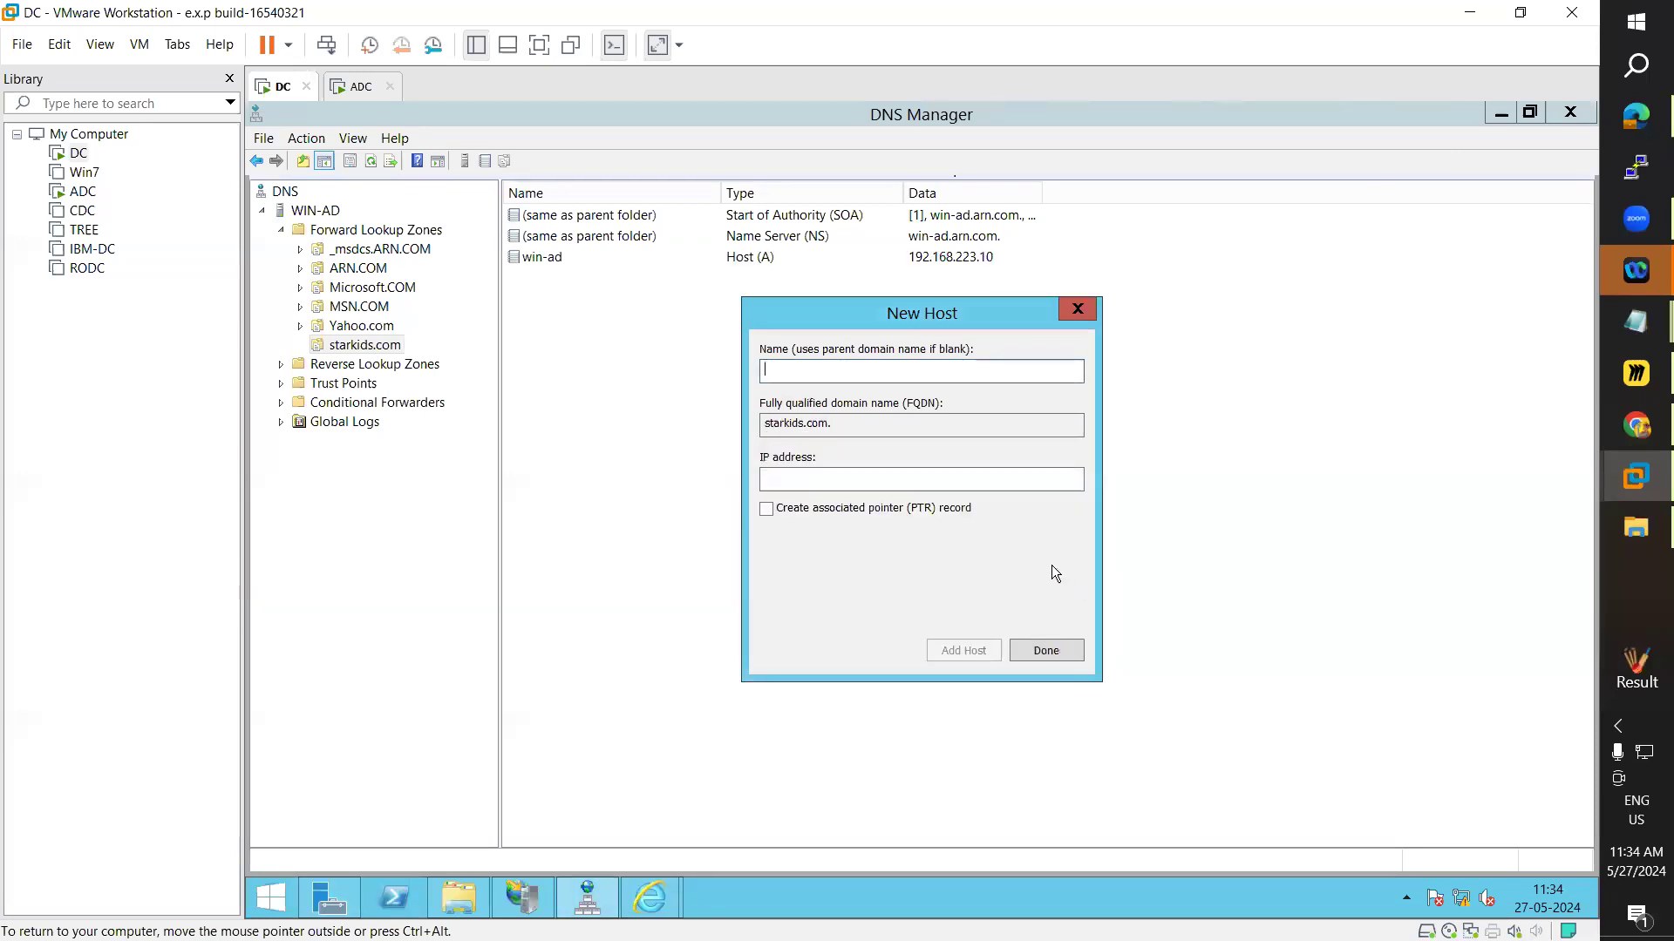
left_click(1060, 656)
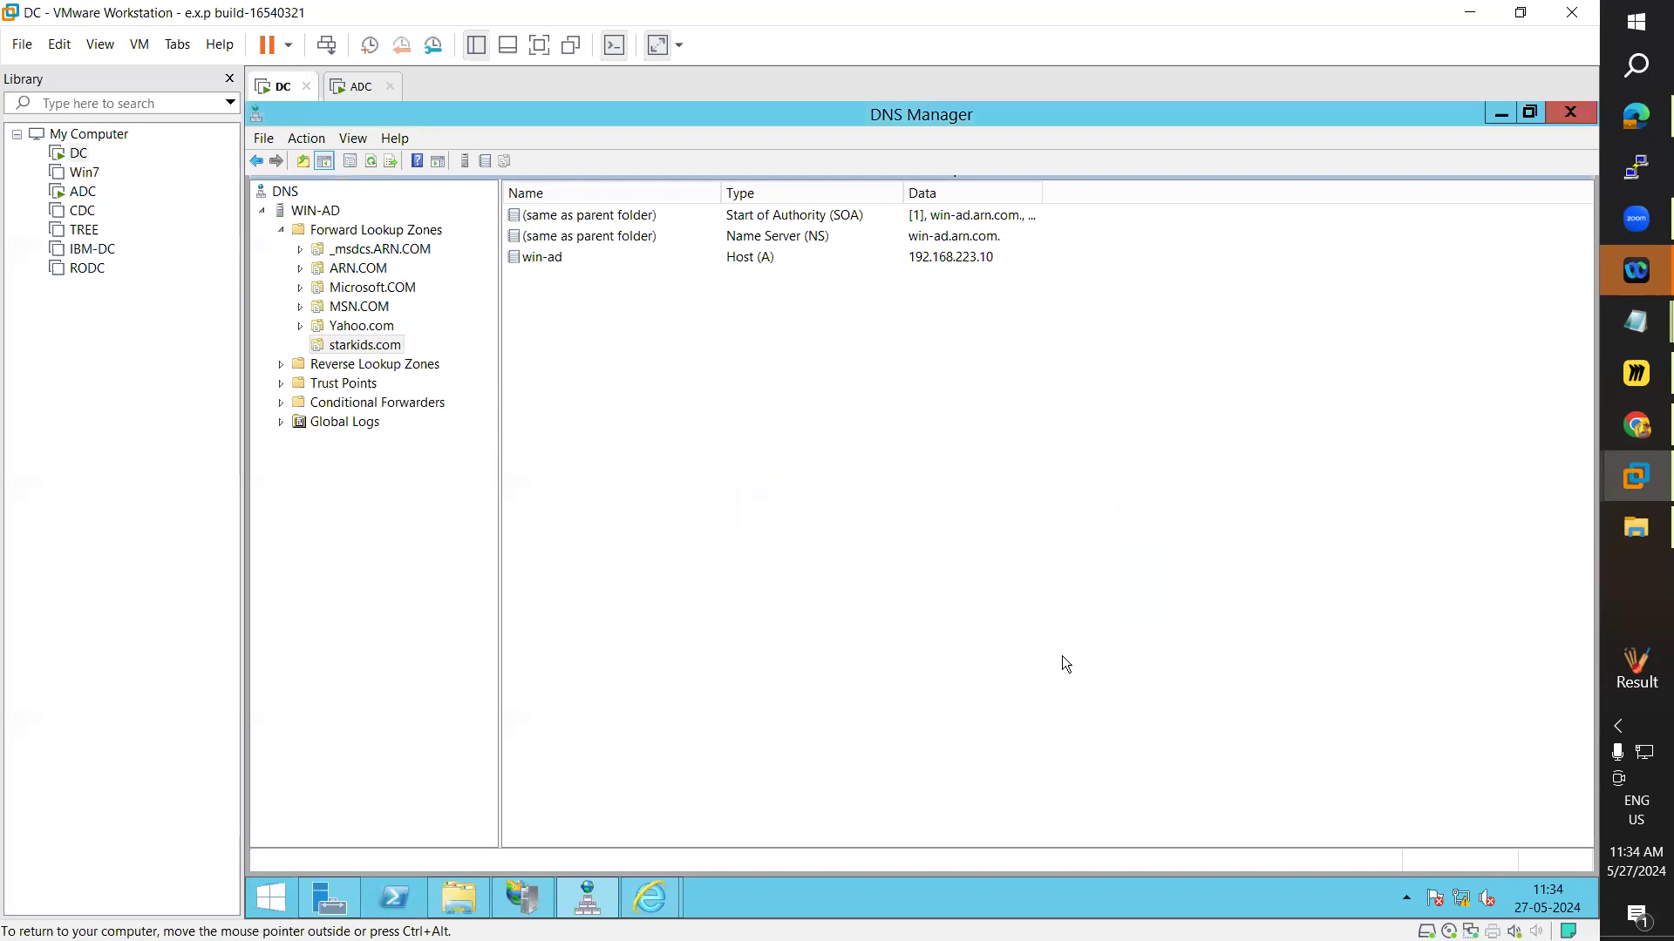
- Create a CNAME alias named www in the starkids.com zone, targeting the host win-ad.starkids.com
right_click(553, 294)
left_click(619, 369)
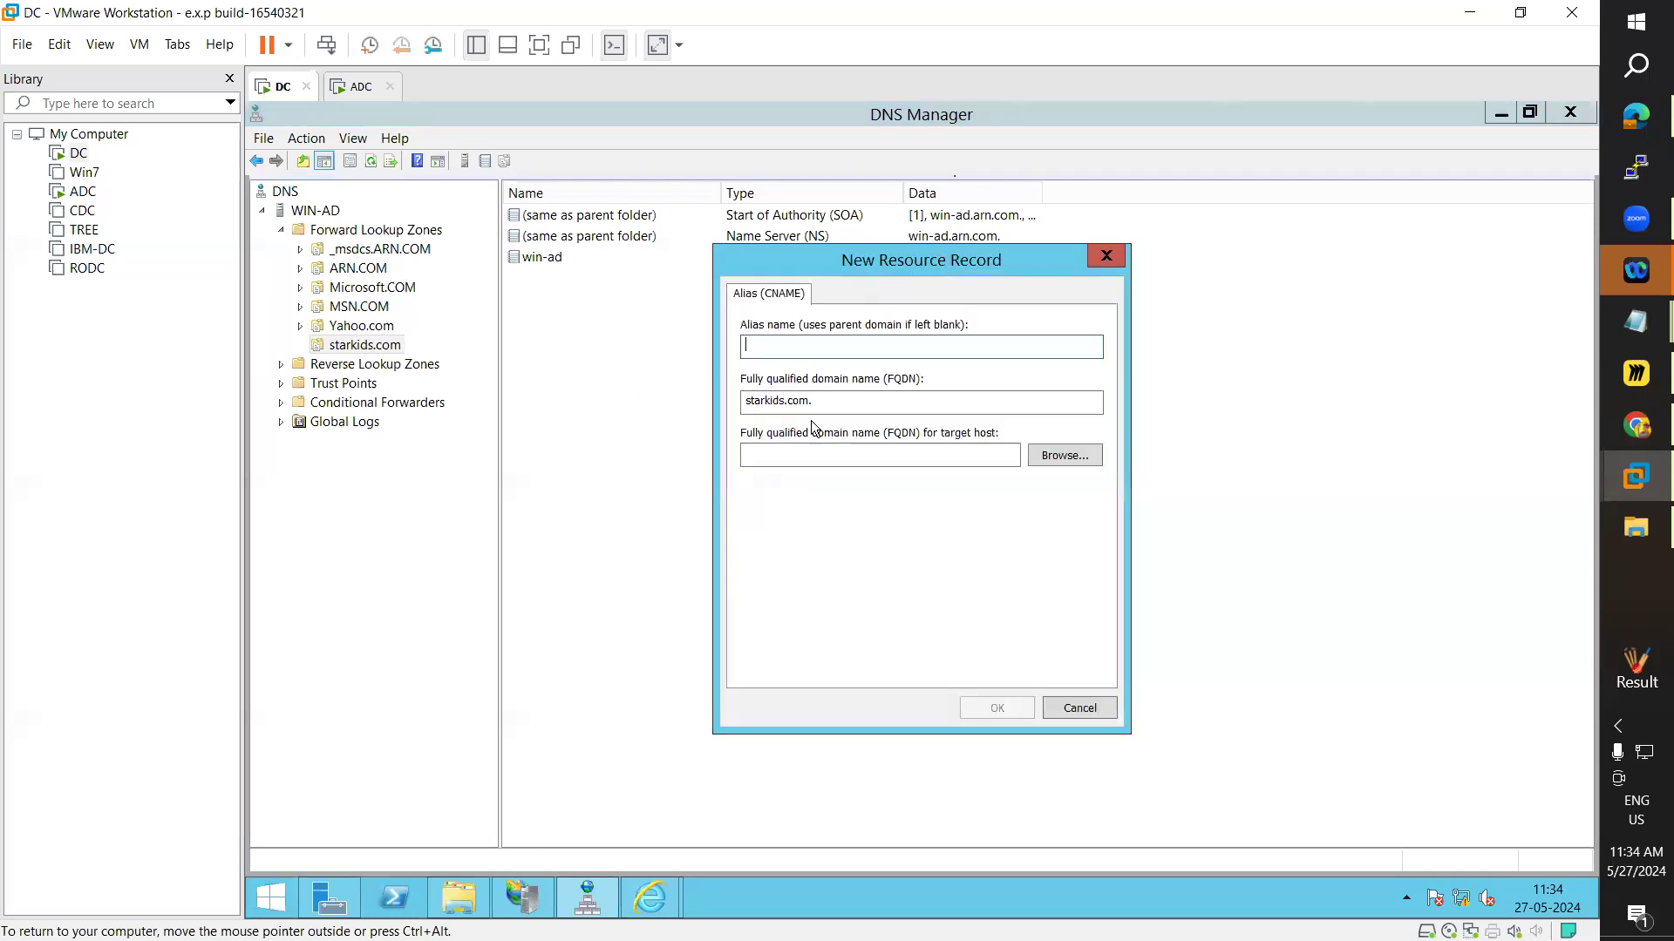
type("www")
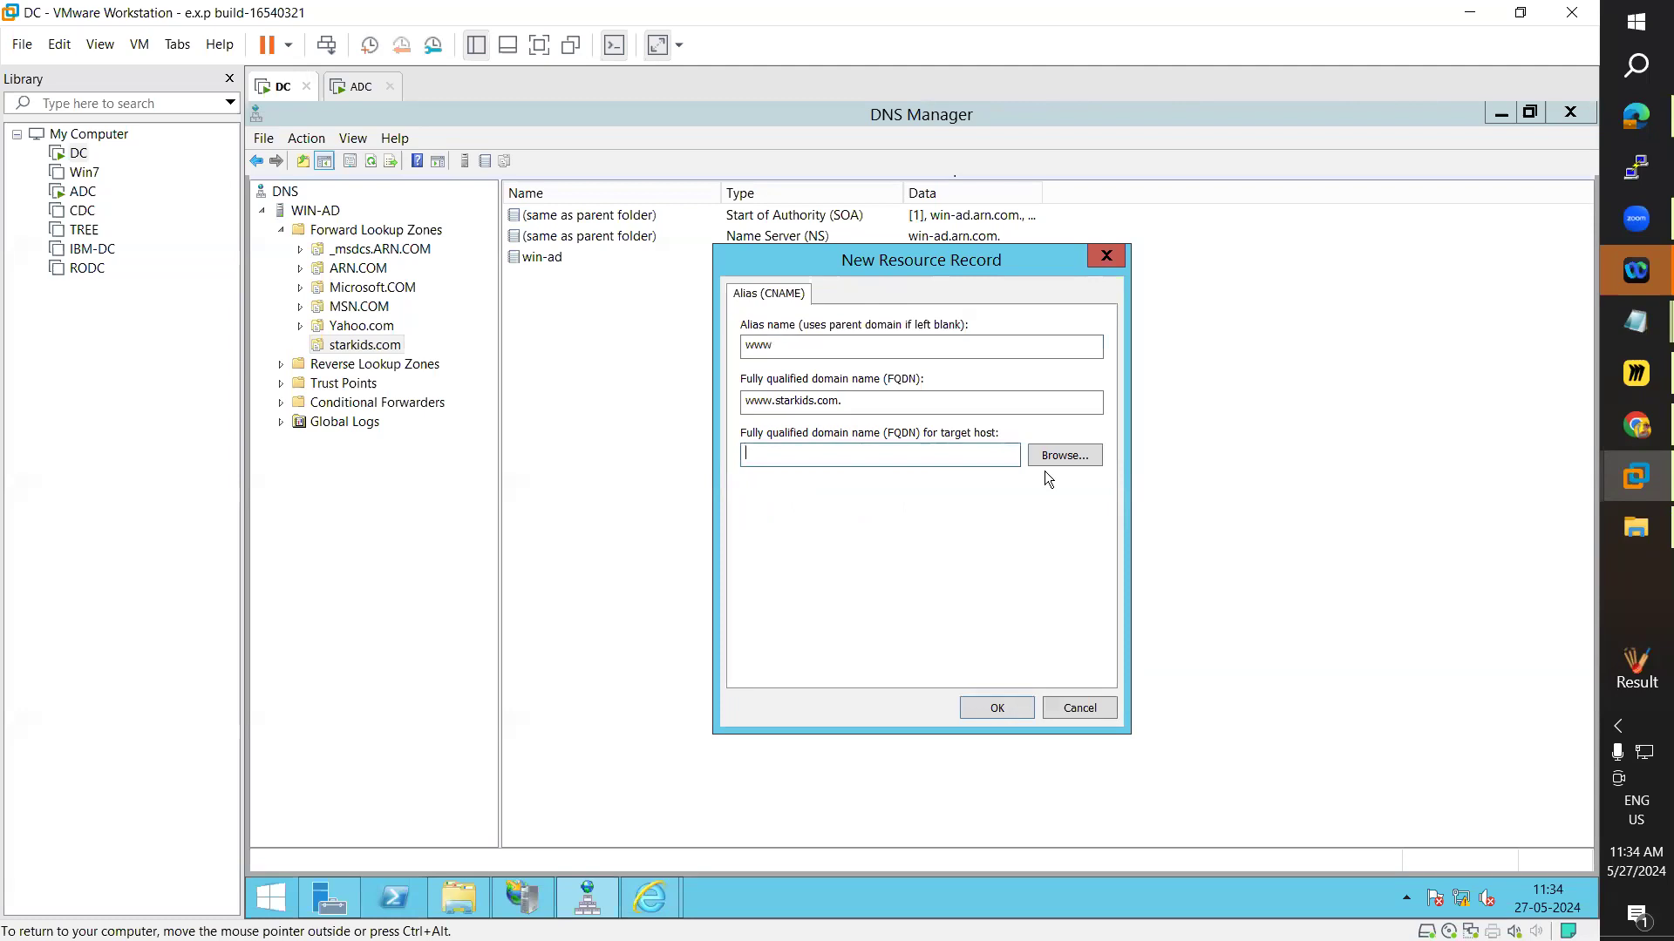
left_click(1052, 462)
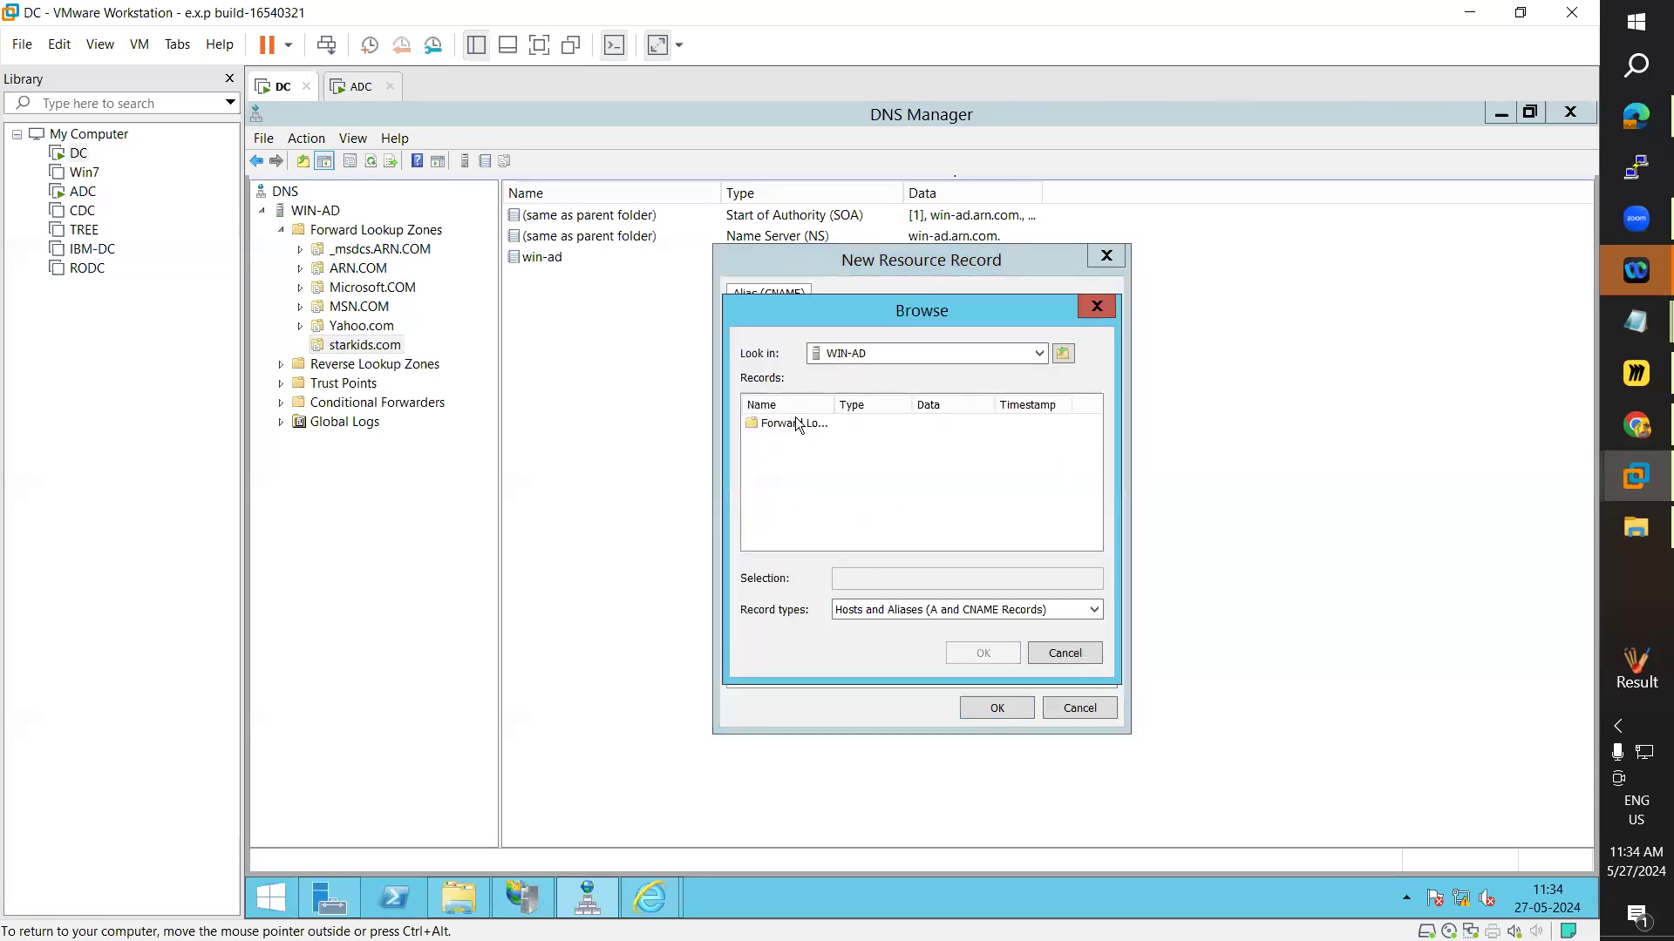
double_click(794, 424)
double_click(799, 513)
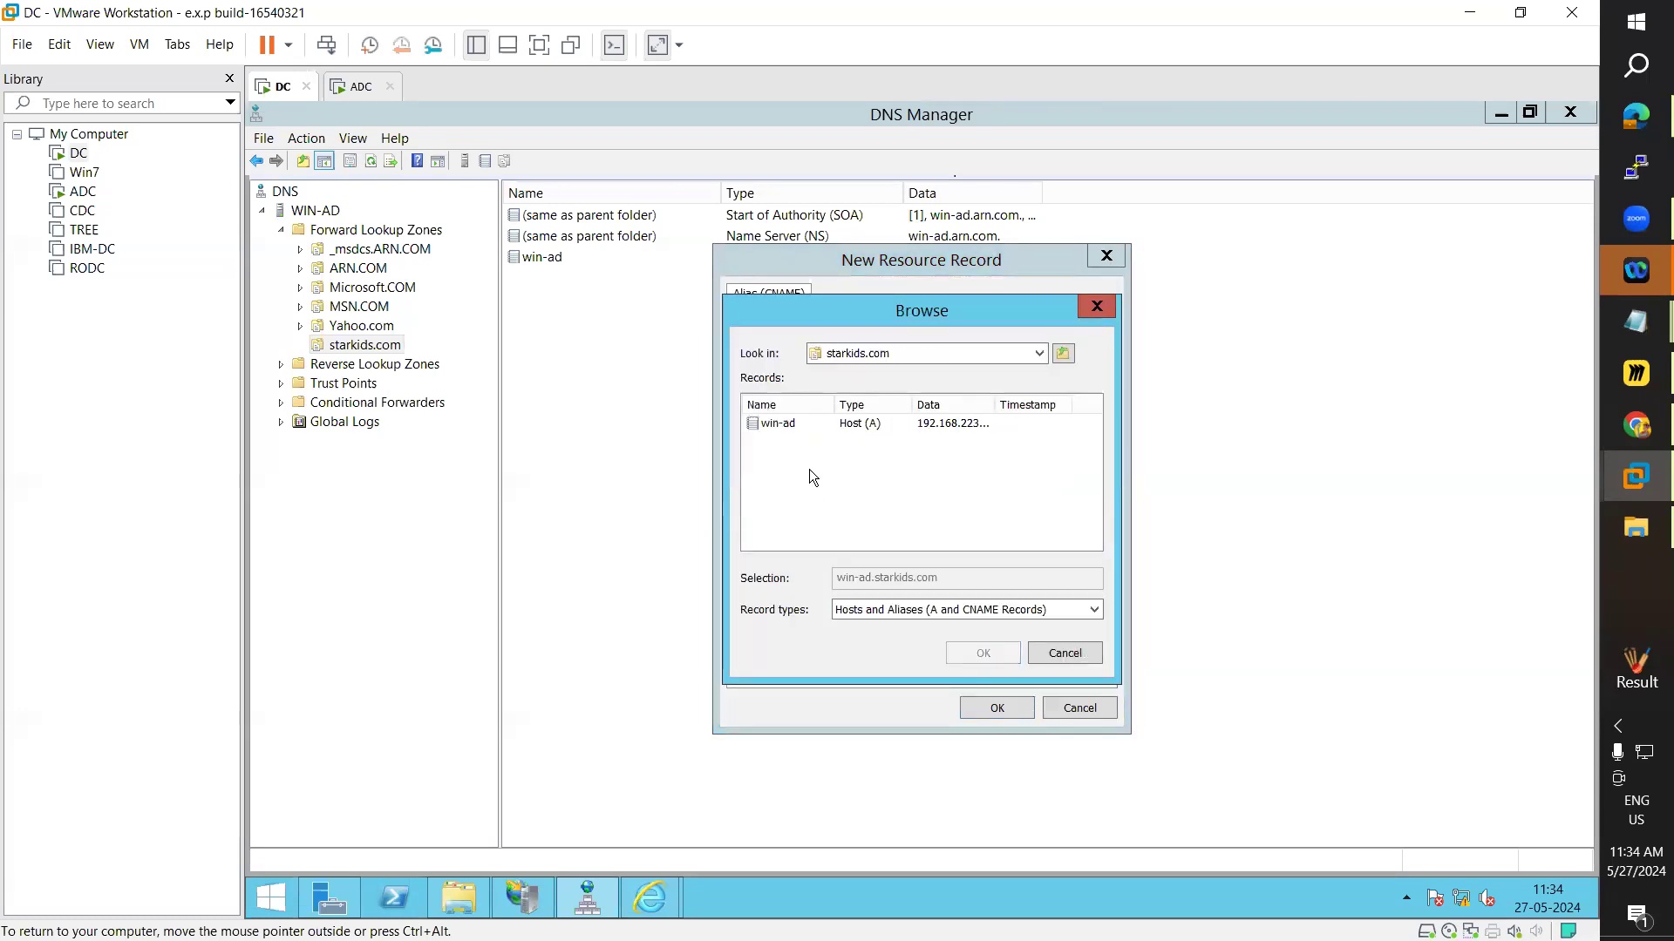
double_click(788, 424)
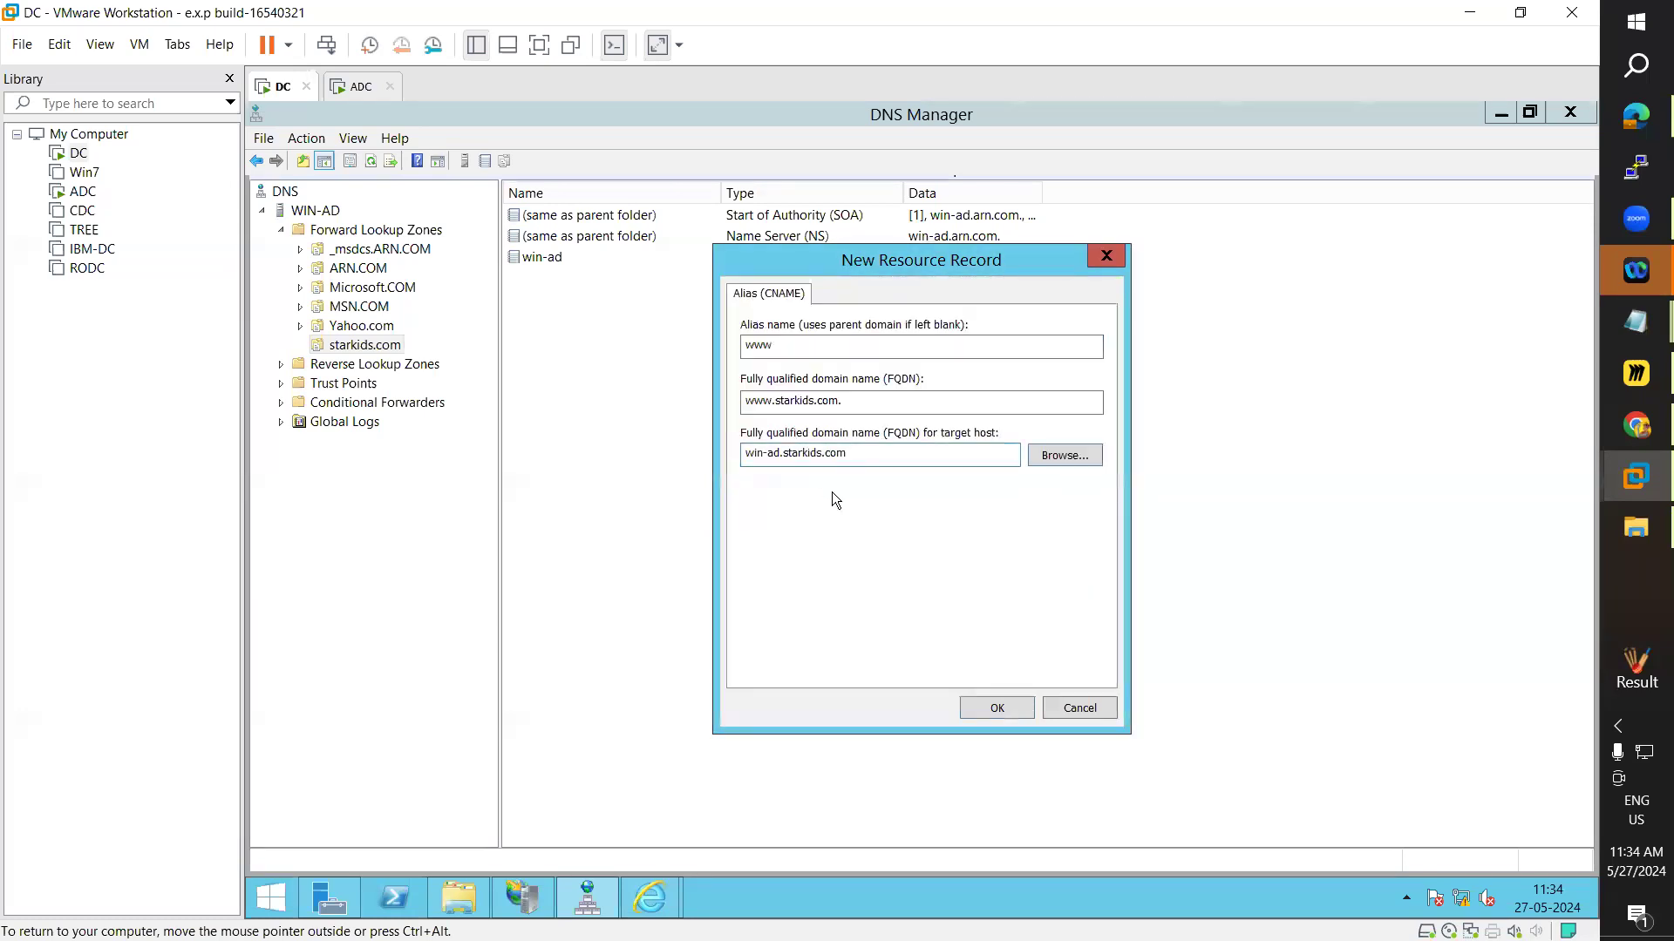
left_click(998, 709)
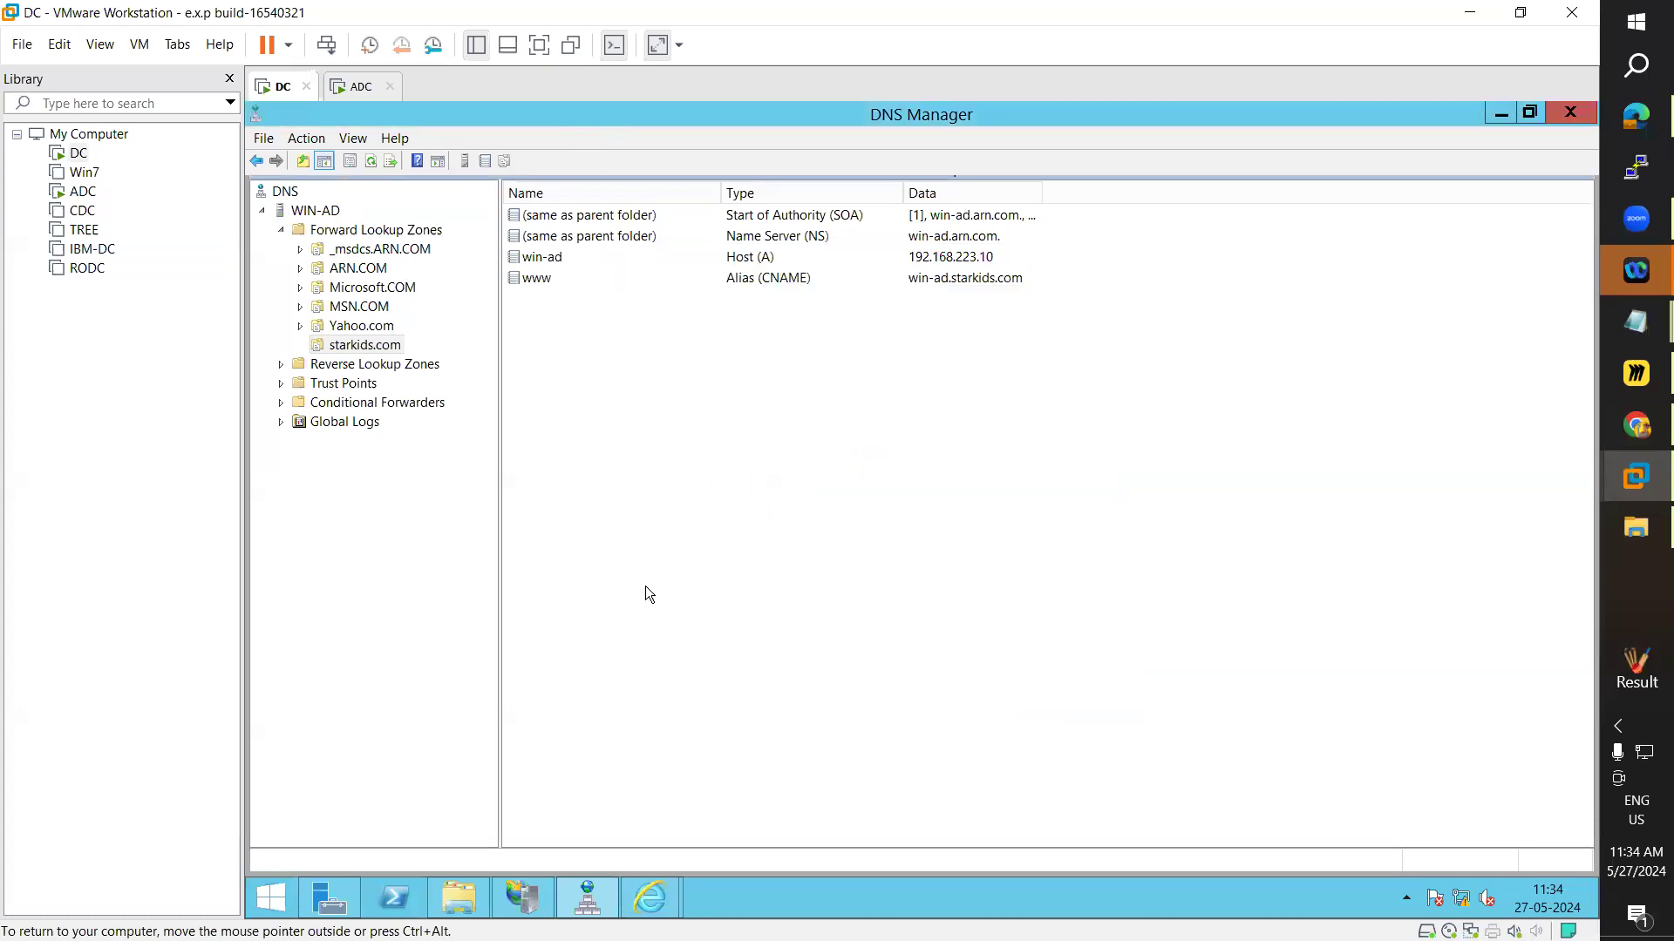
left_click(594, 898)
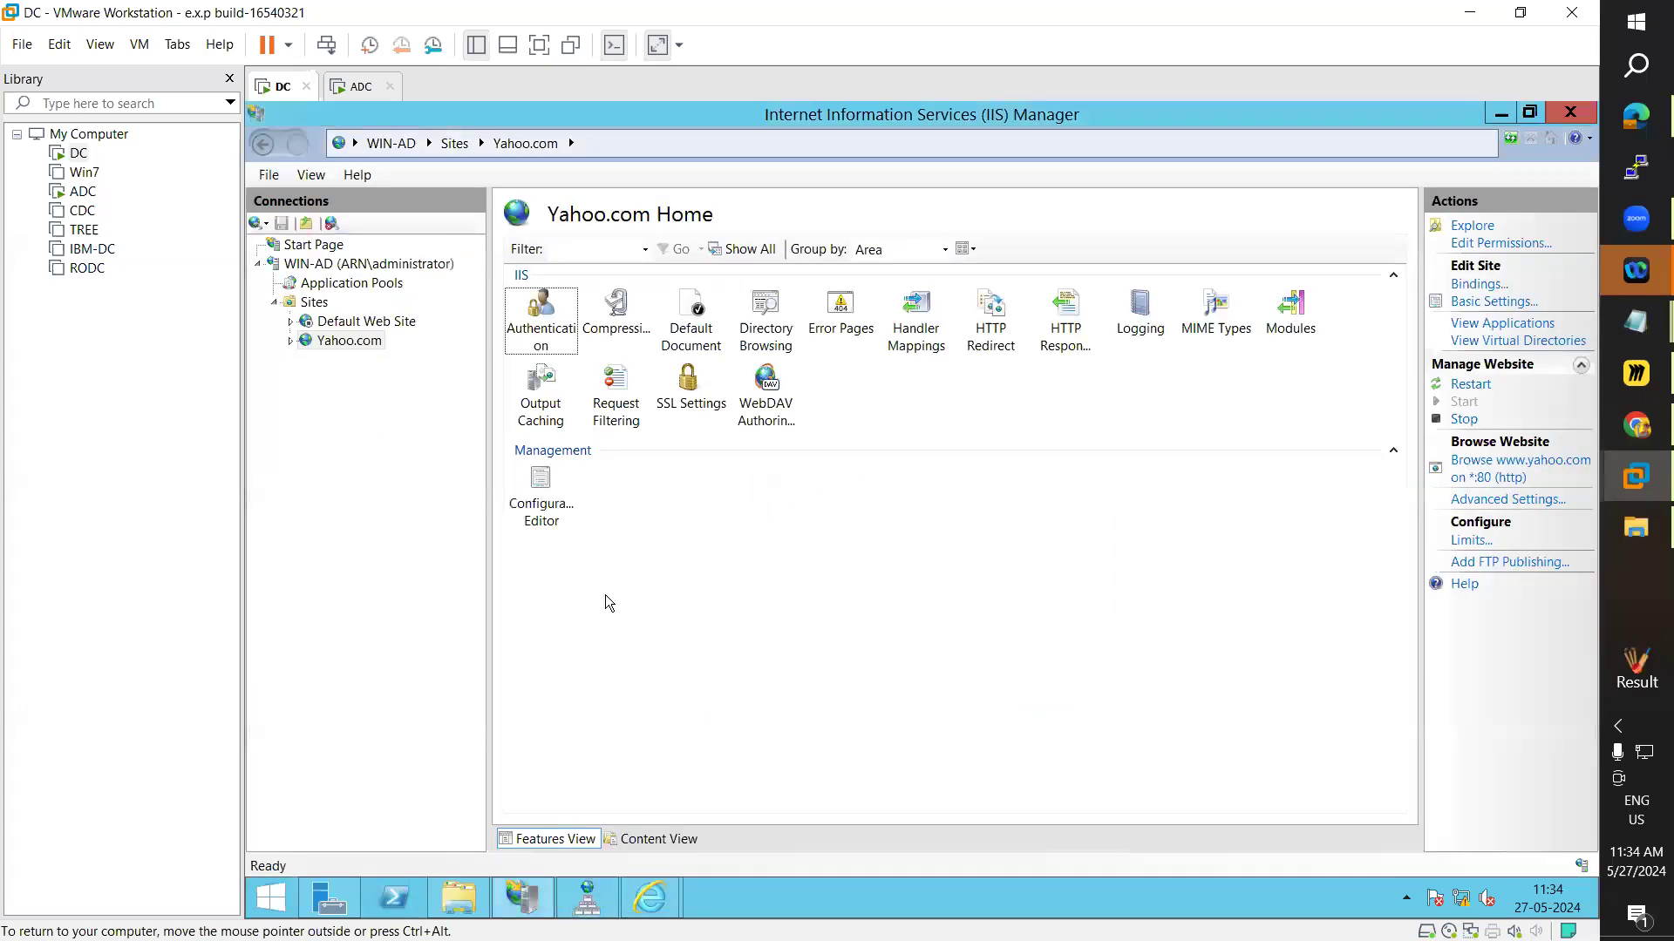
right_click(347, 342)
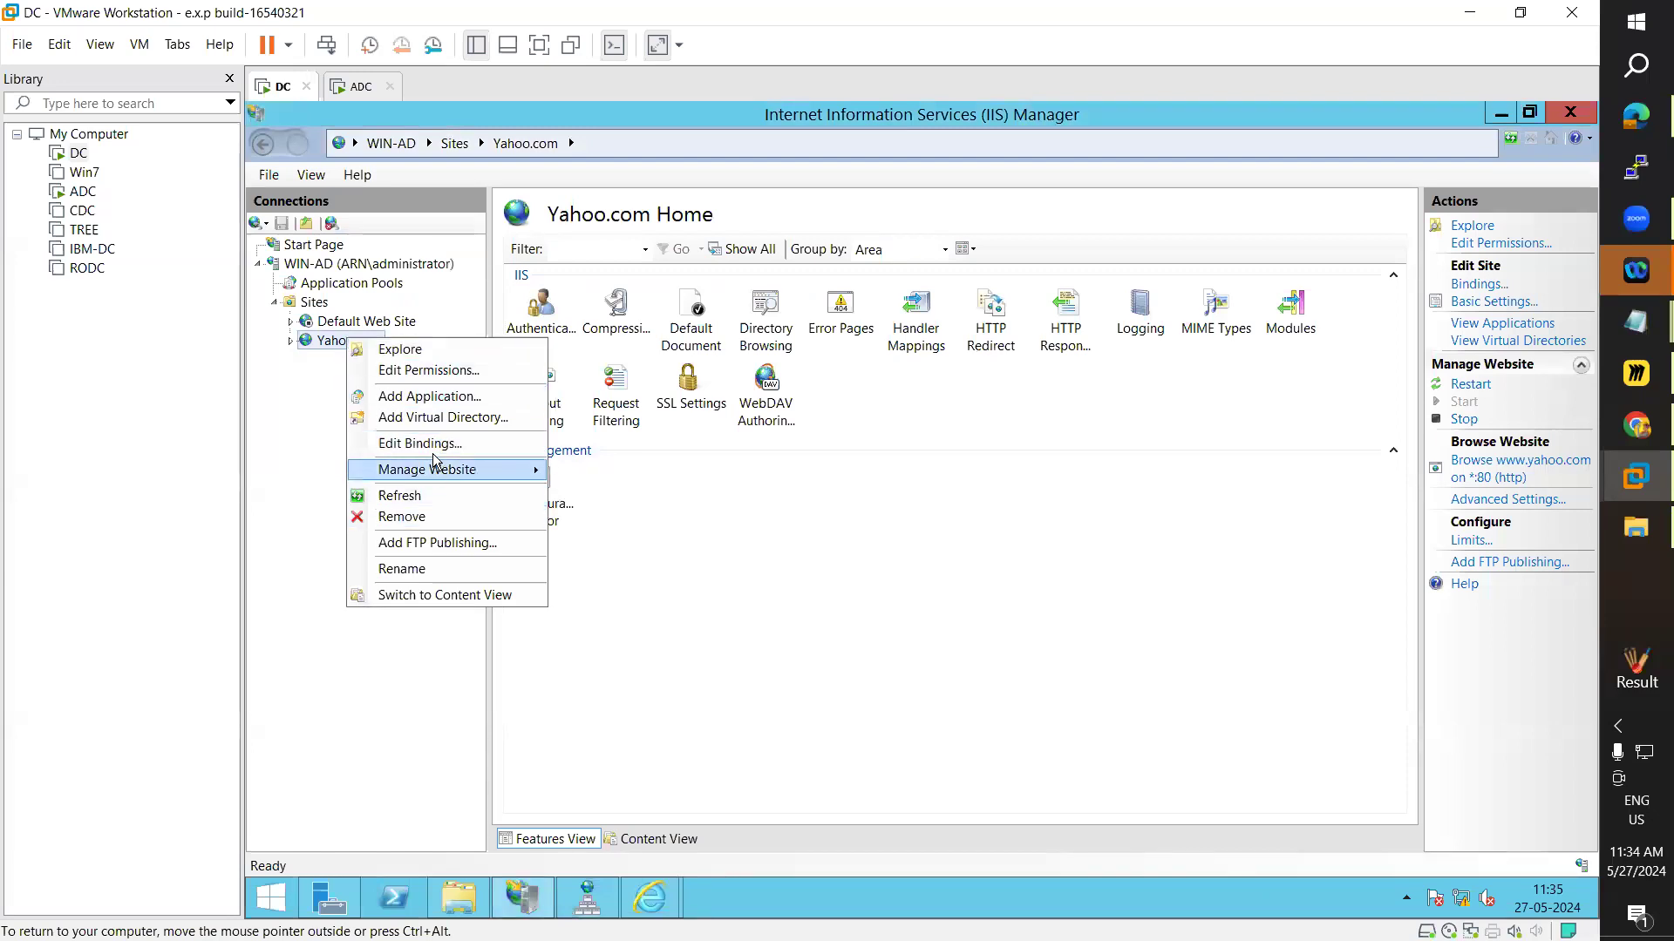
mouse_move(436, 470)
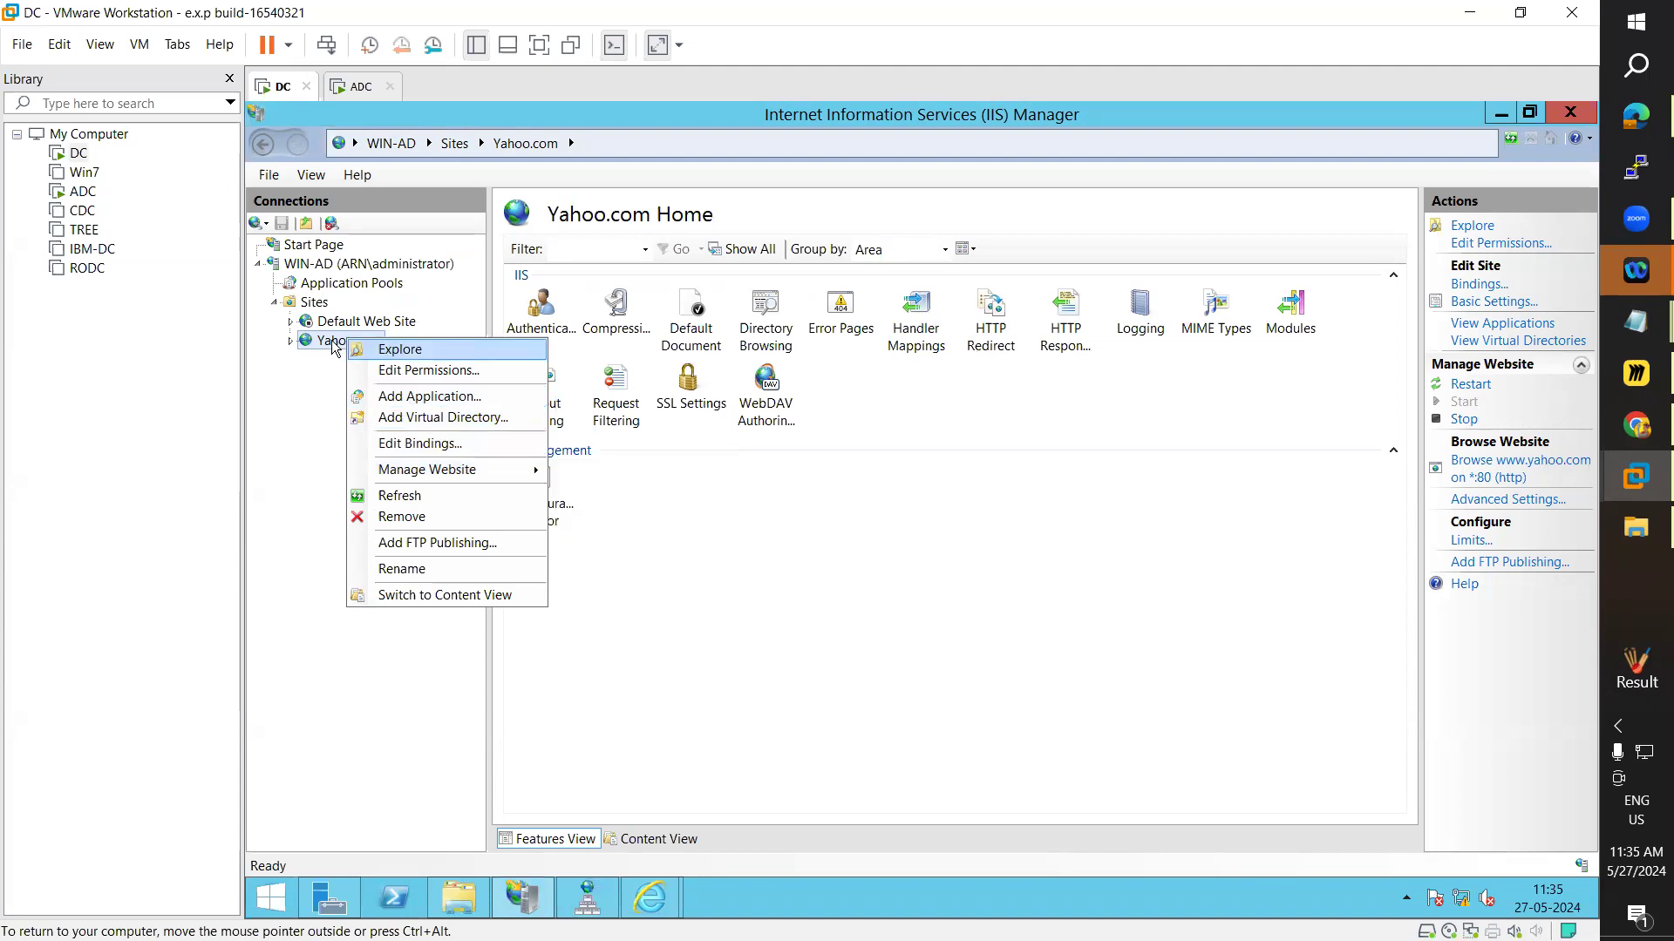
left_click(420, 443)
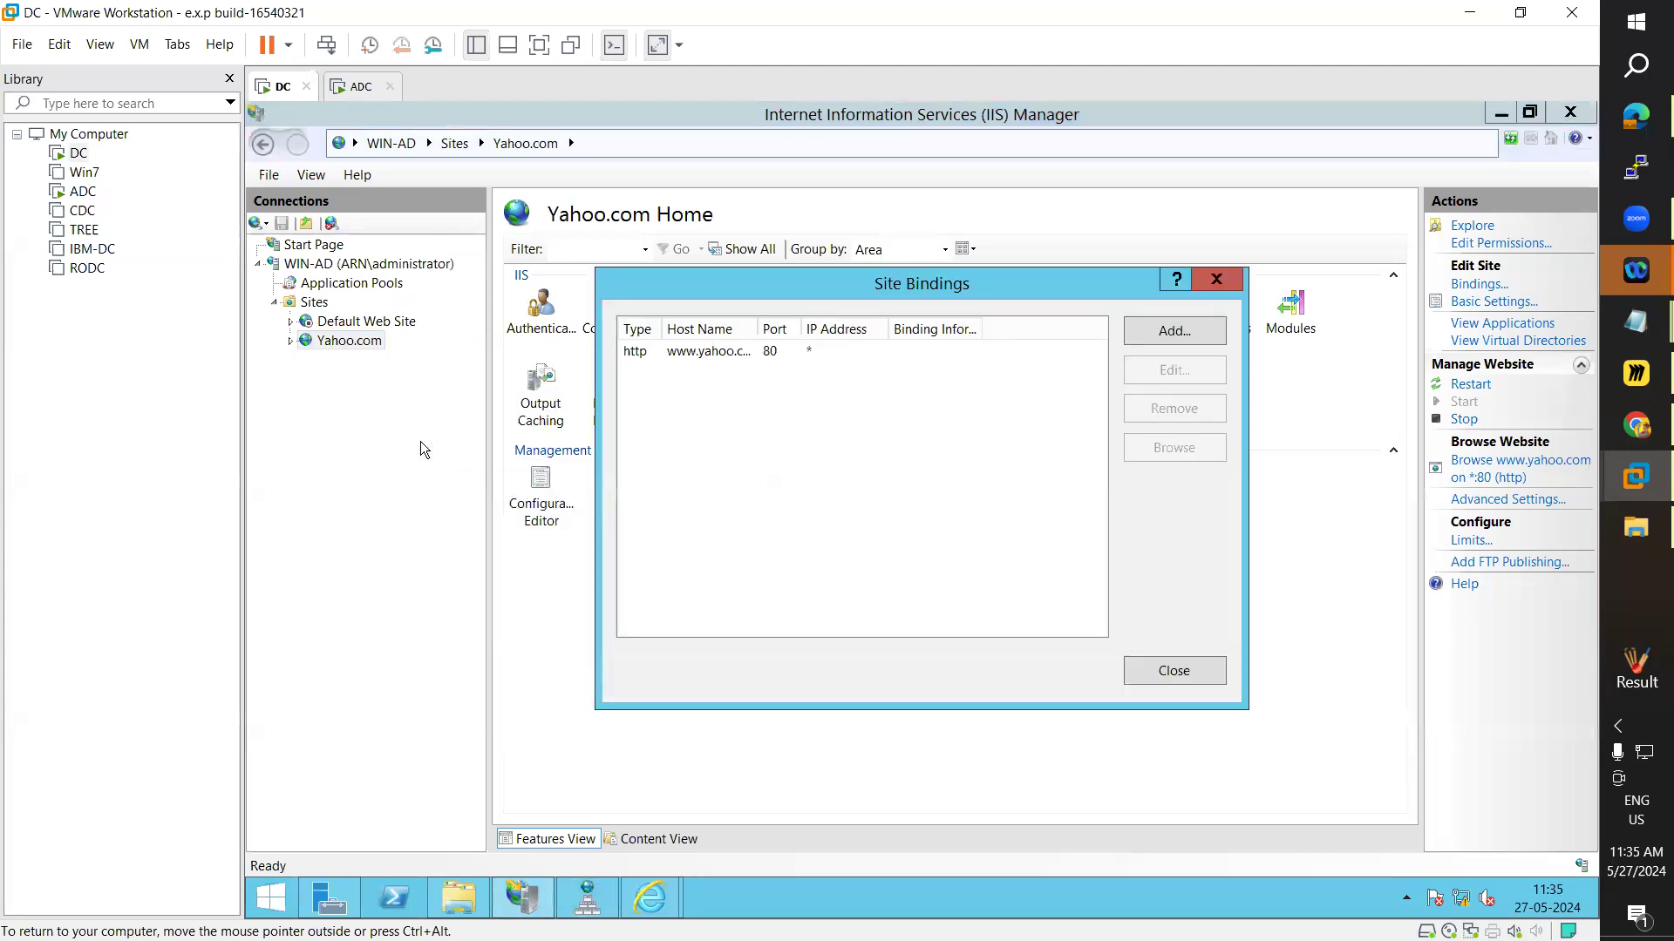
double_click(698, 354)
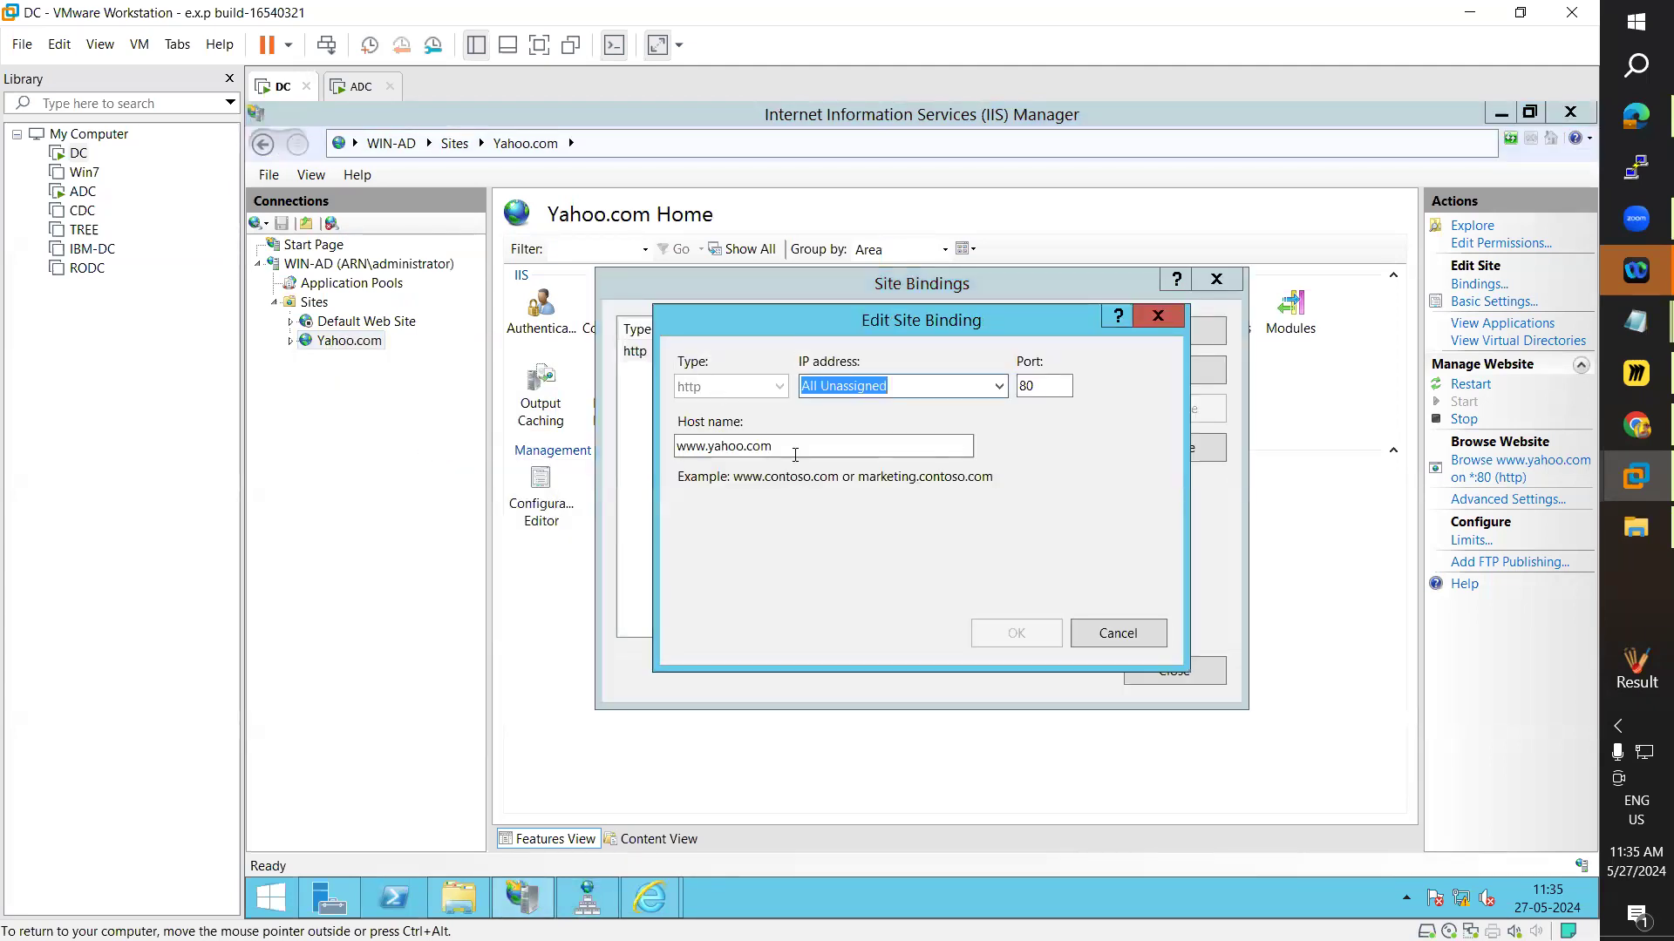
left_click(744, 447)
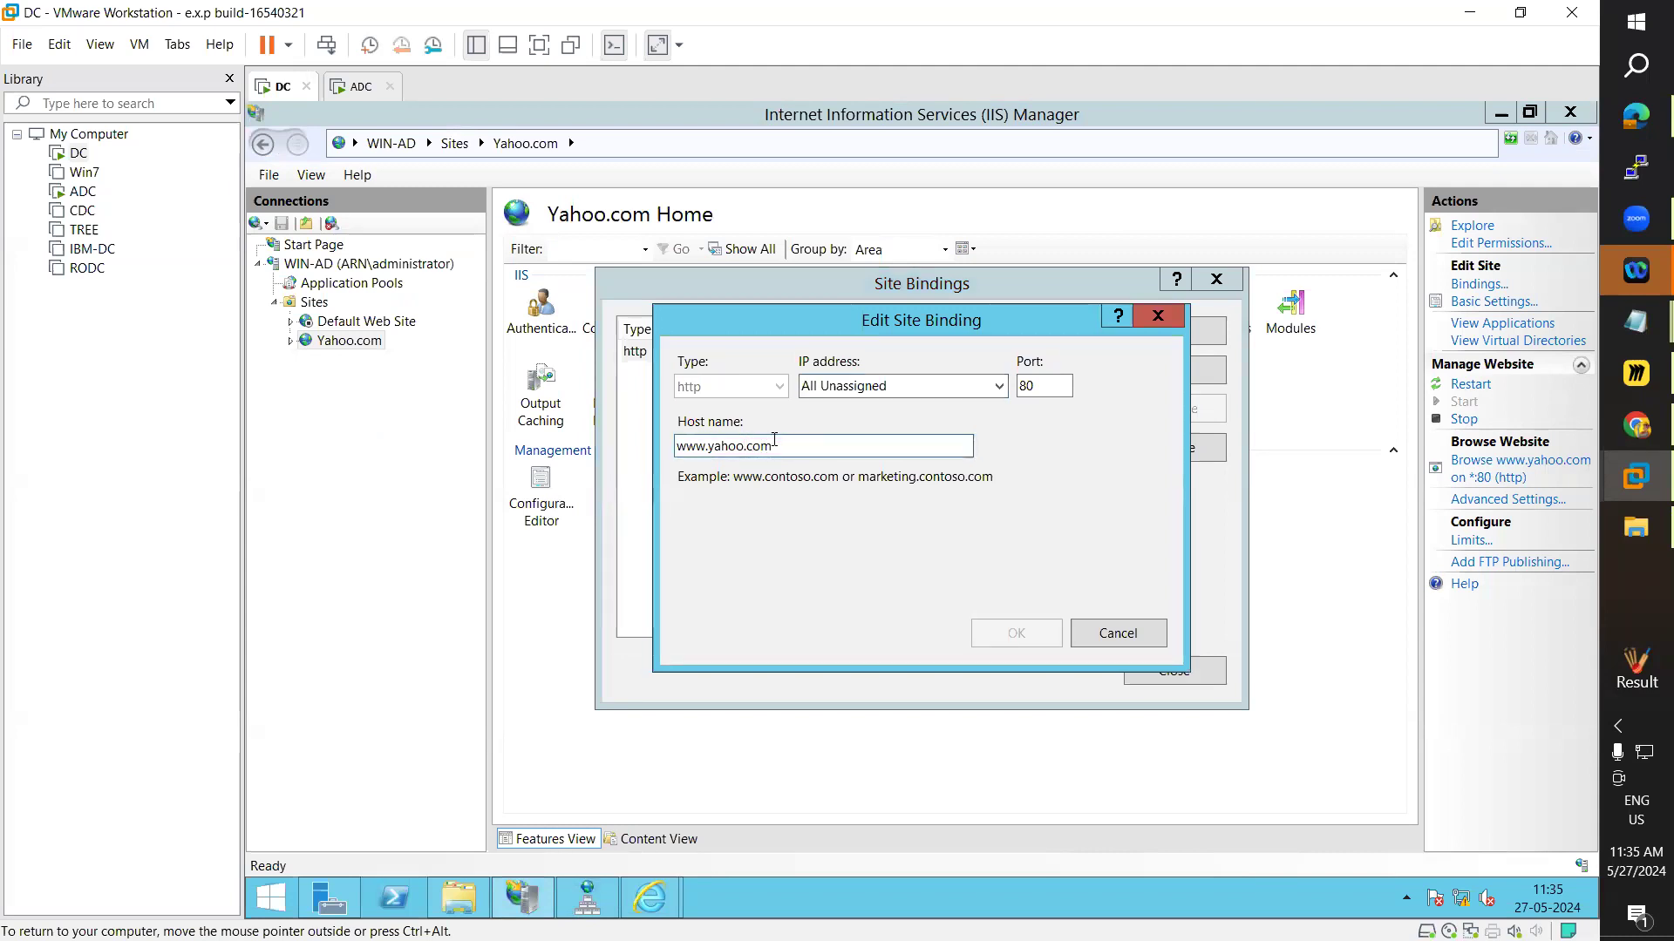
key("BackSpace")
key("BackSpace")
key("BackSpace")
key("BackSpace")
key("BackSpace")
type("starkids")
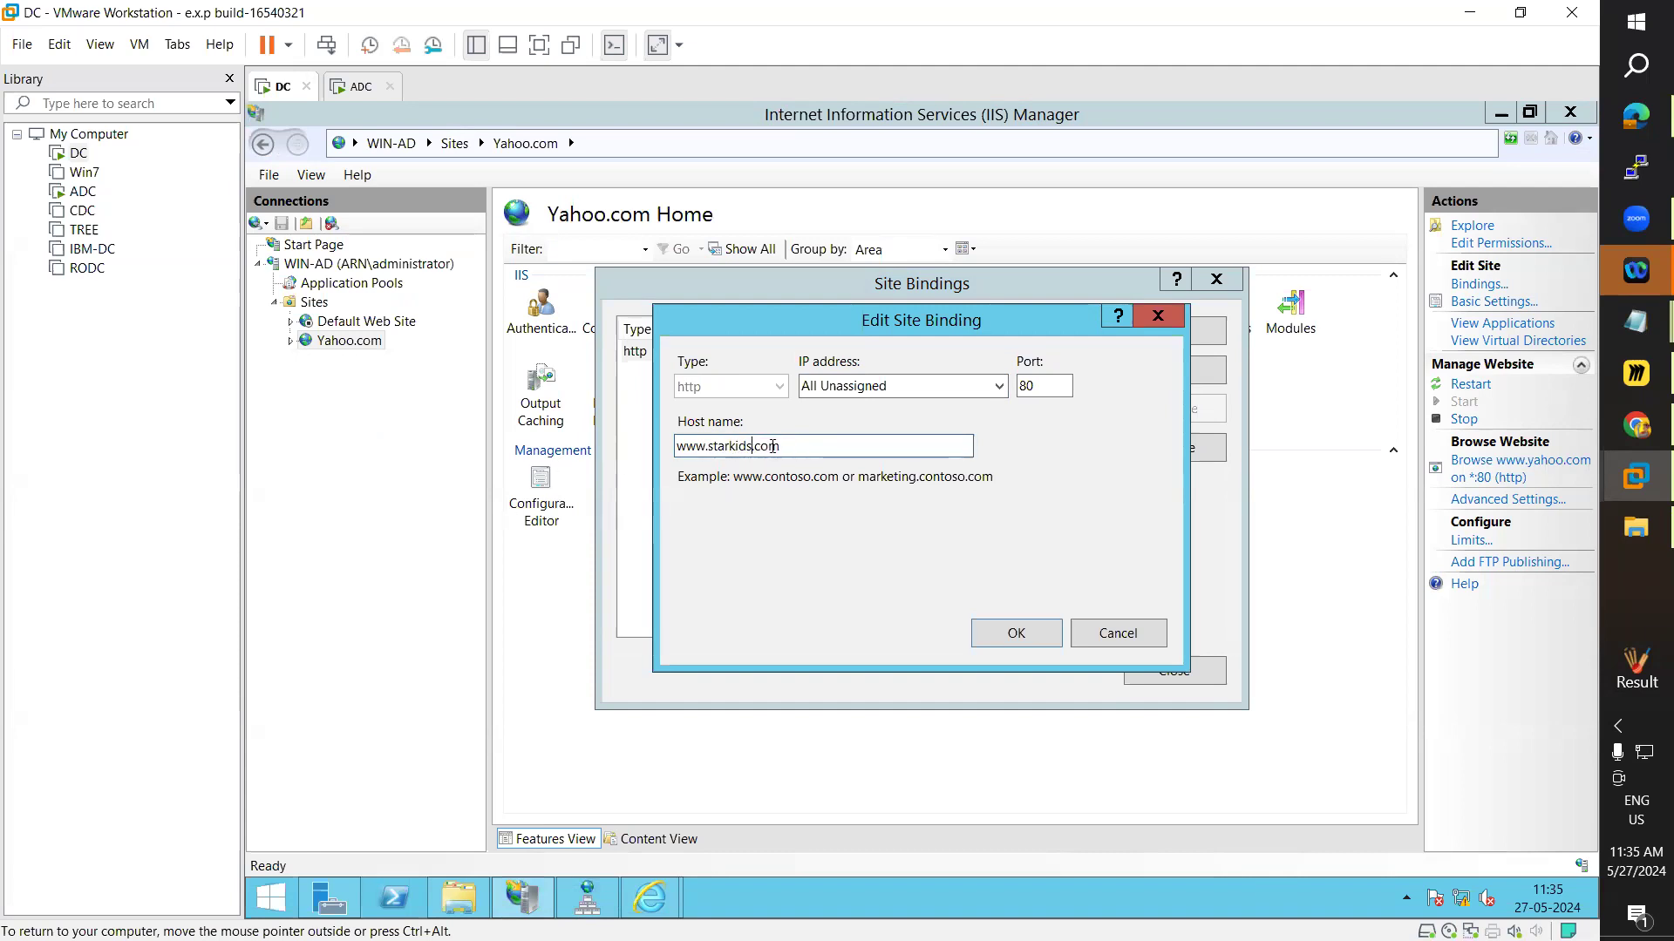
left_click(1038, 644)
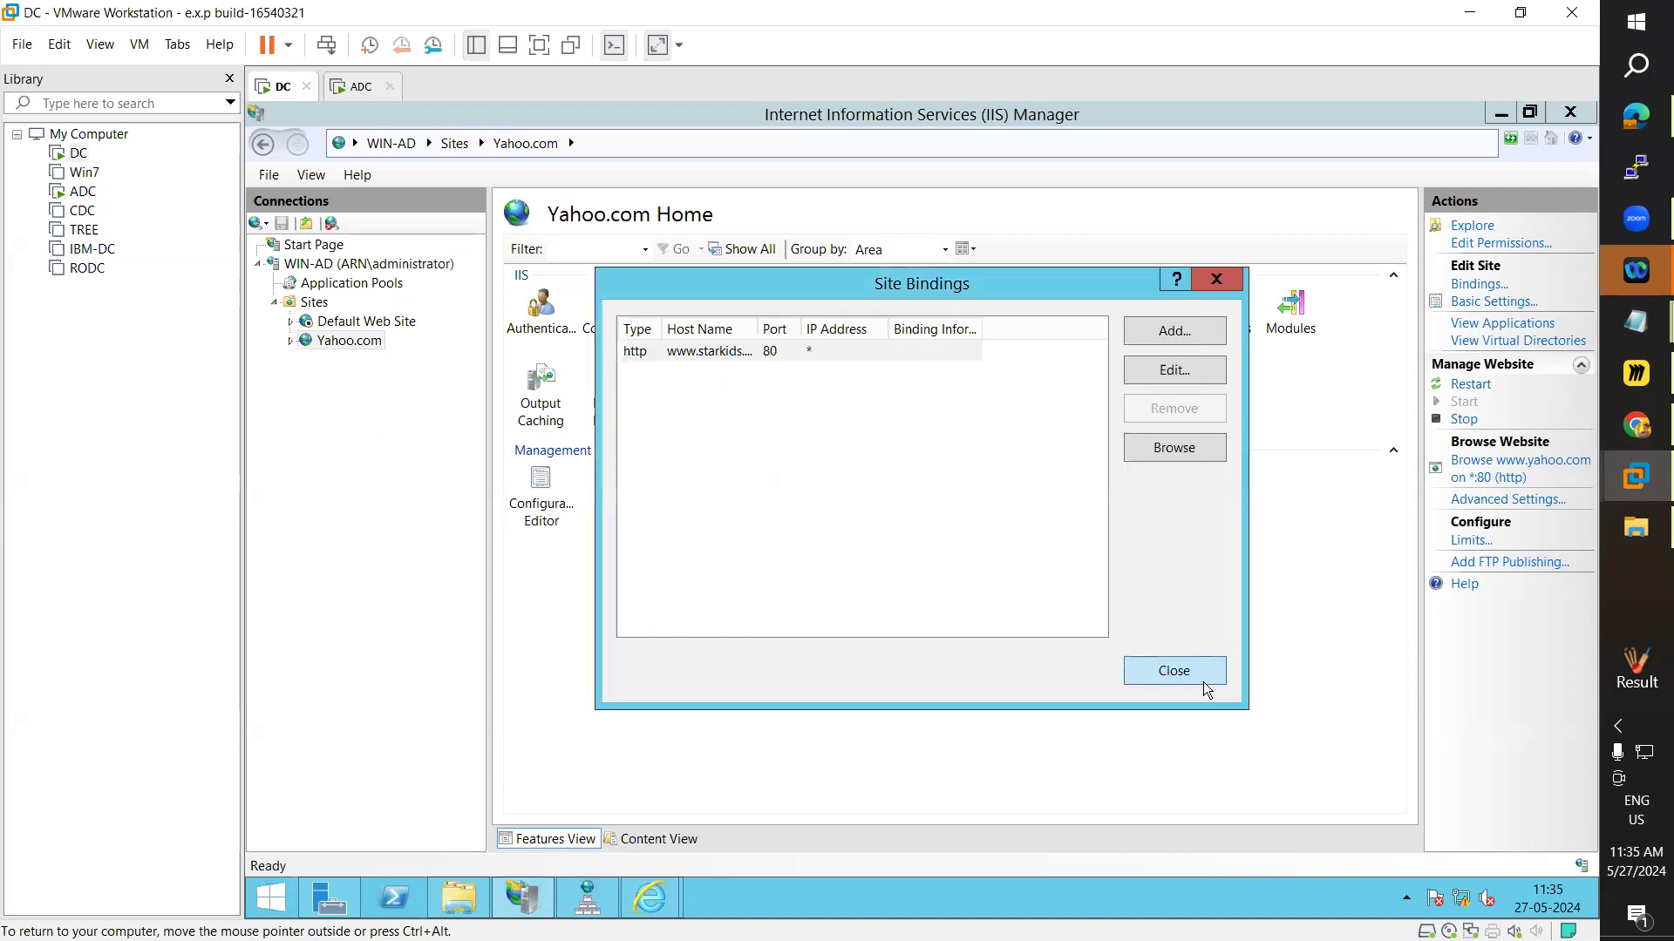
left_click(1201, 682)
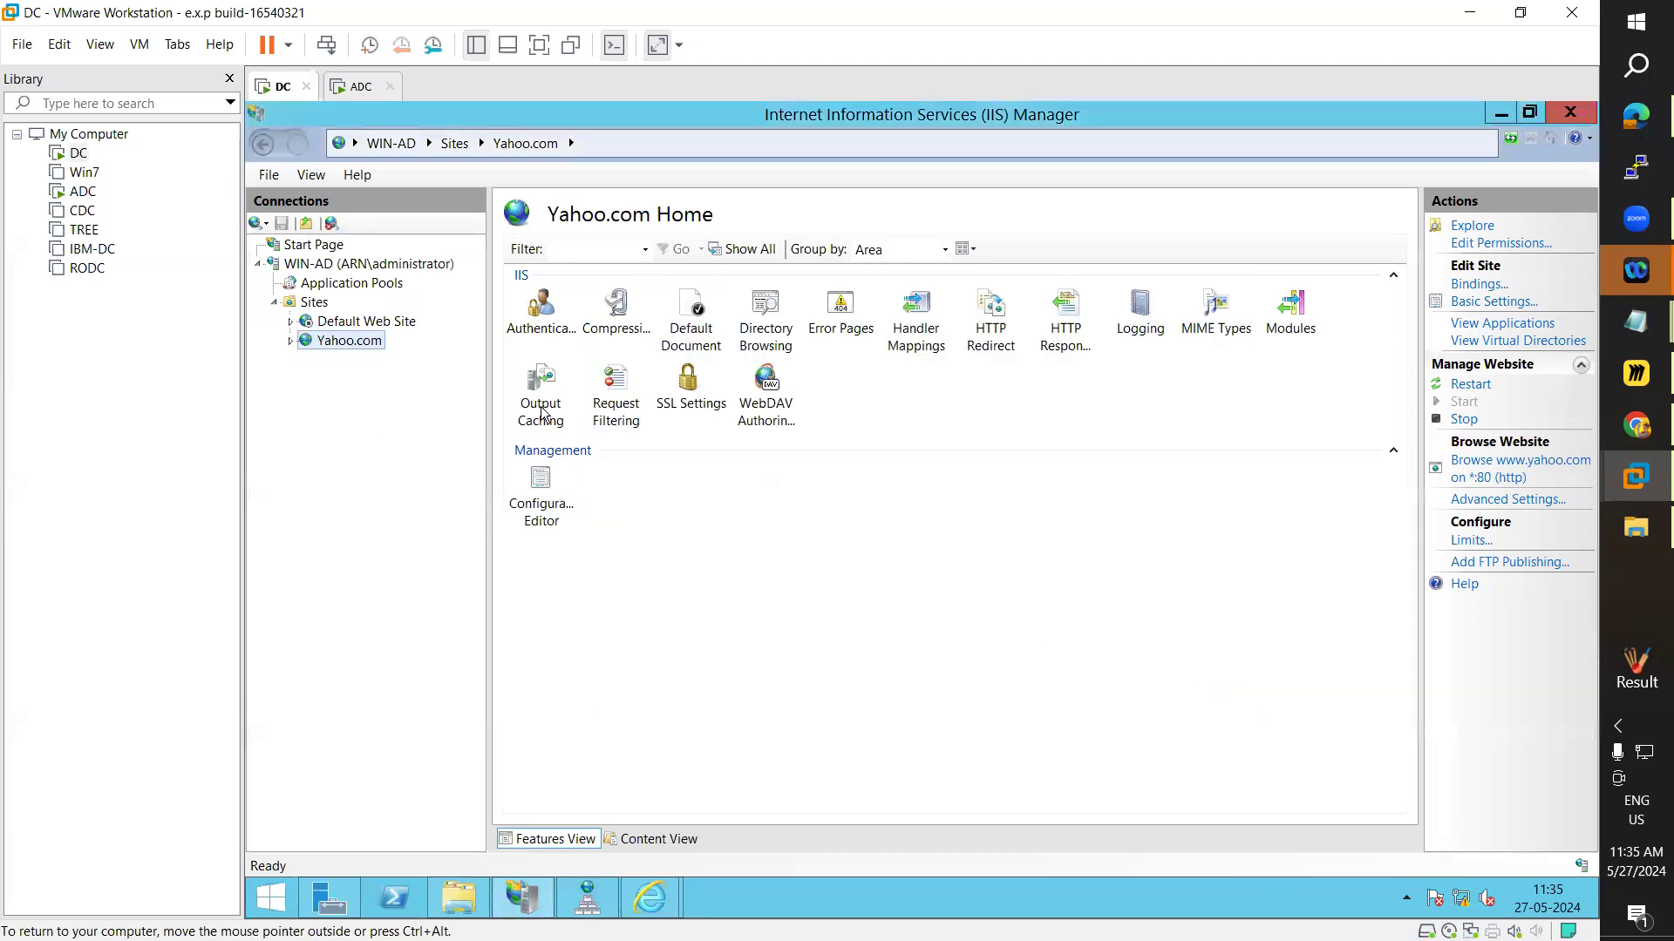
- Rename the Yahoo.com site in IIS as Starkids.com
right_click(366, 347)
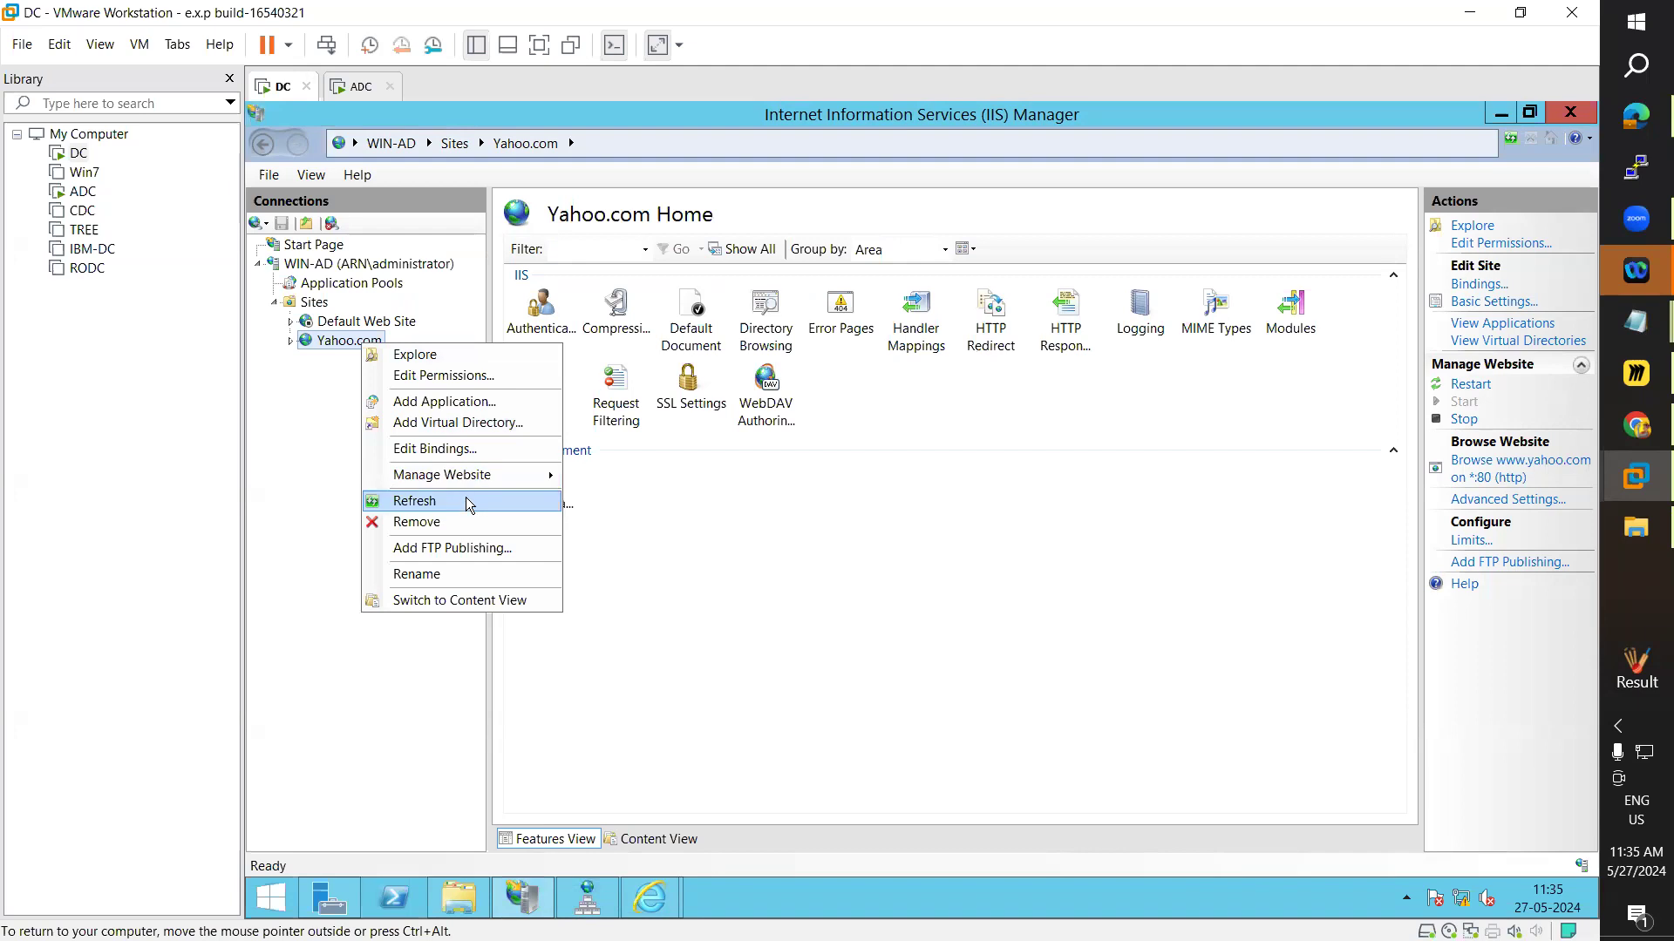
left_click(427, 575)
key("Left")
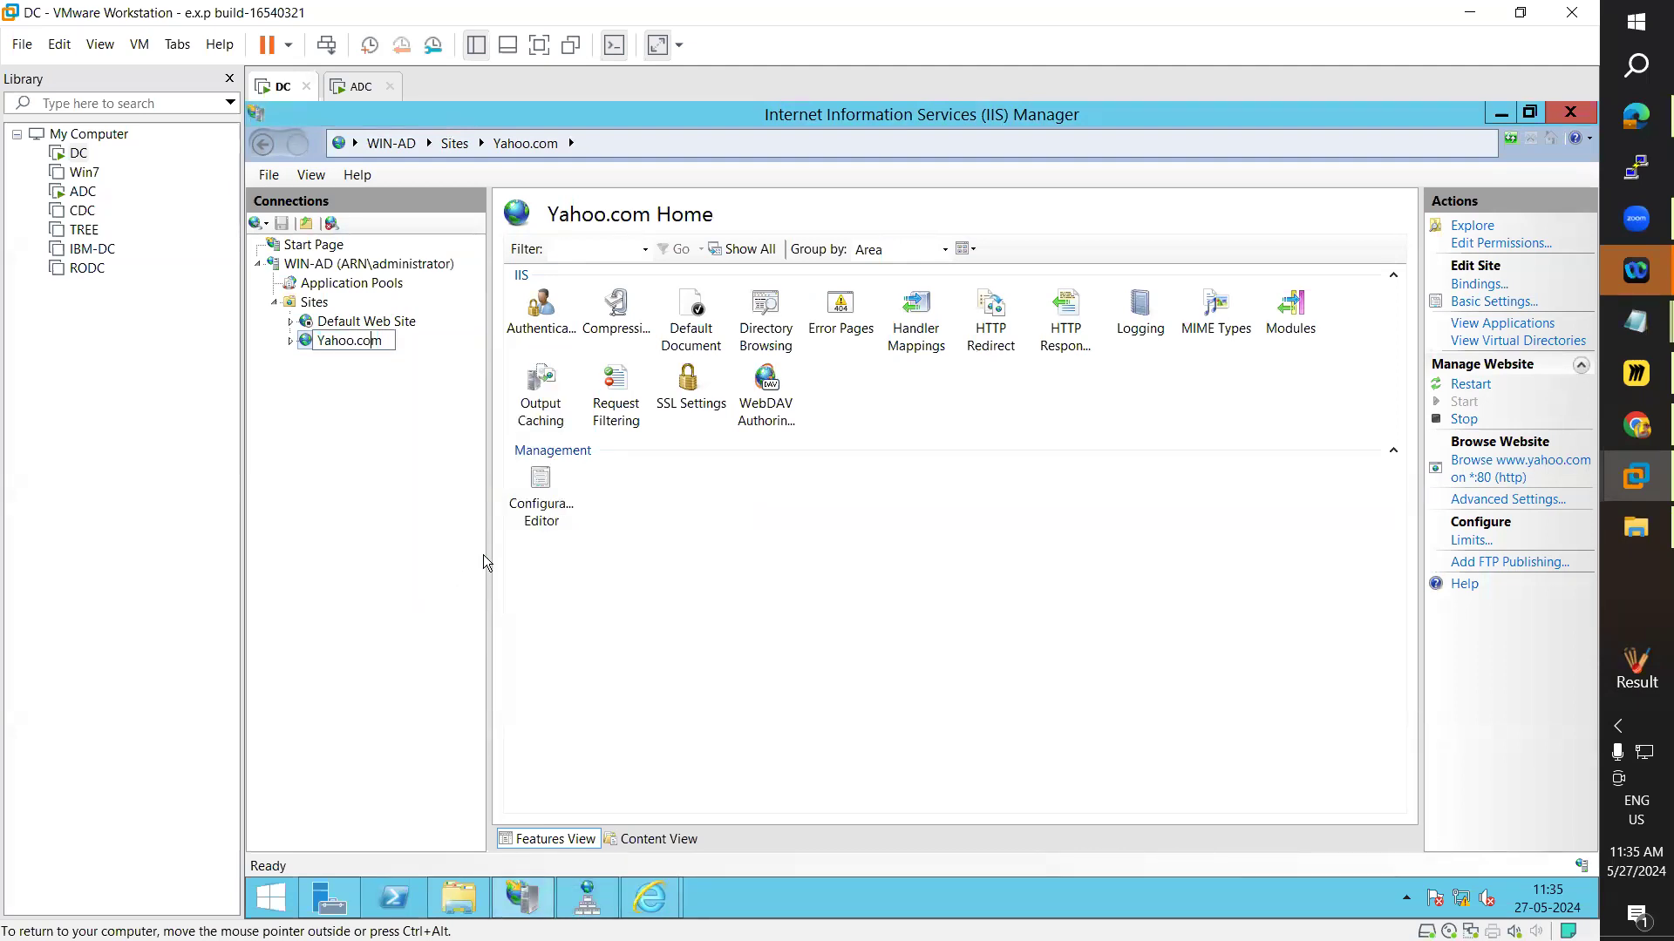
key("Left")
key("Left")
key("BackSpace")
key("BackSpace")
key("BackSpace")
key("BackSpace")
key("BackSpace")
key("BackSpace")
type("Starkids")
key("Return")
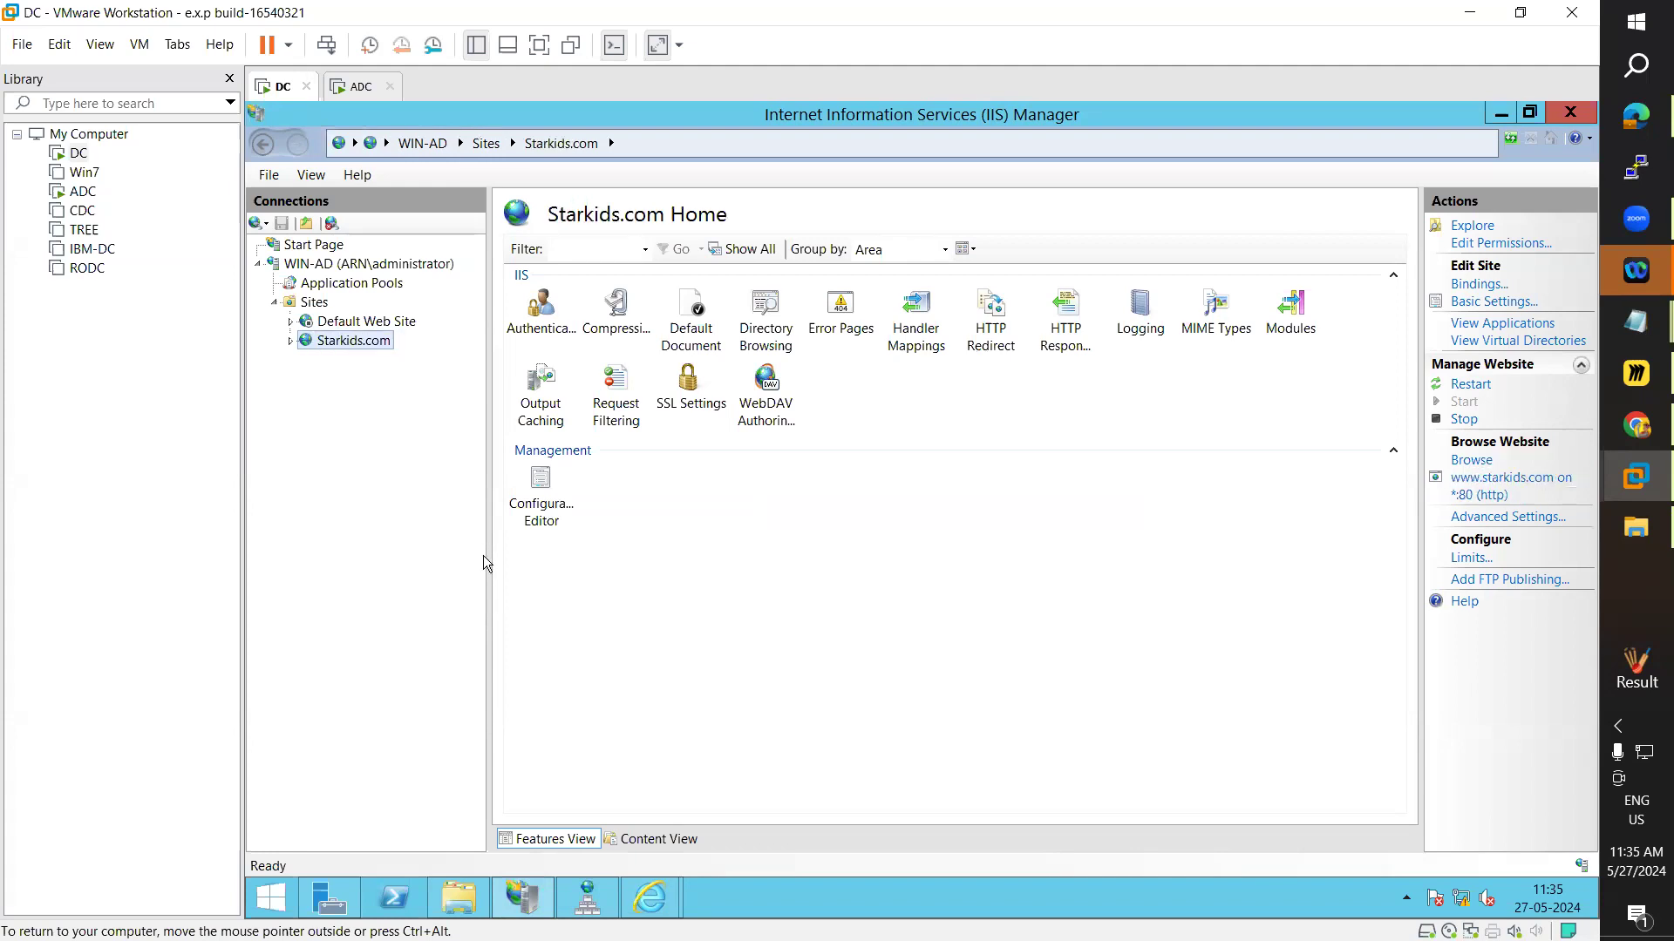
left_click(1476, 475)
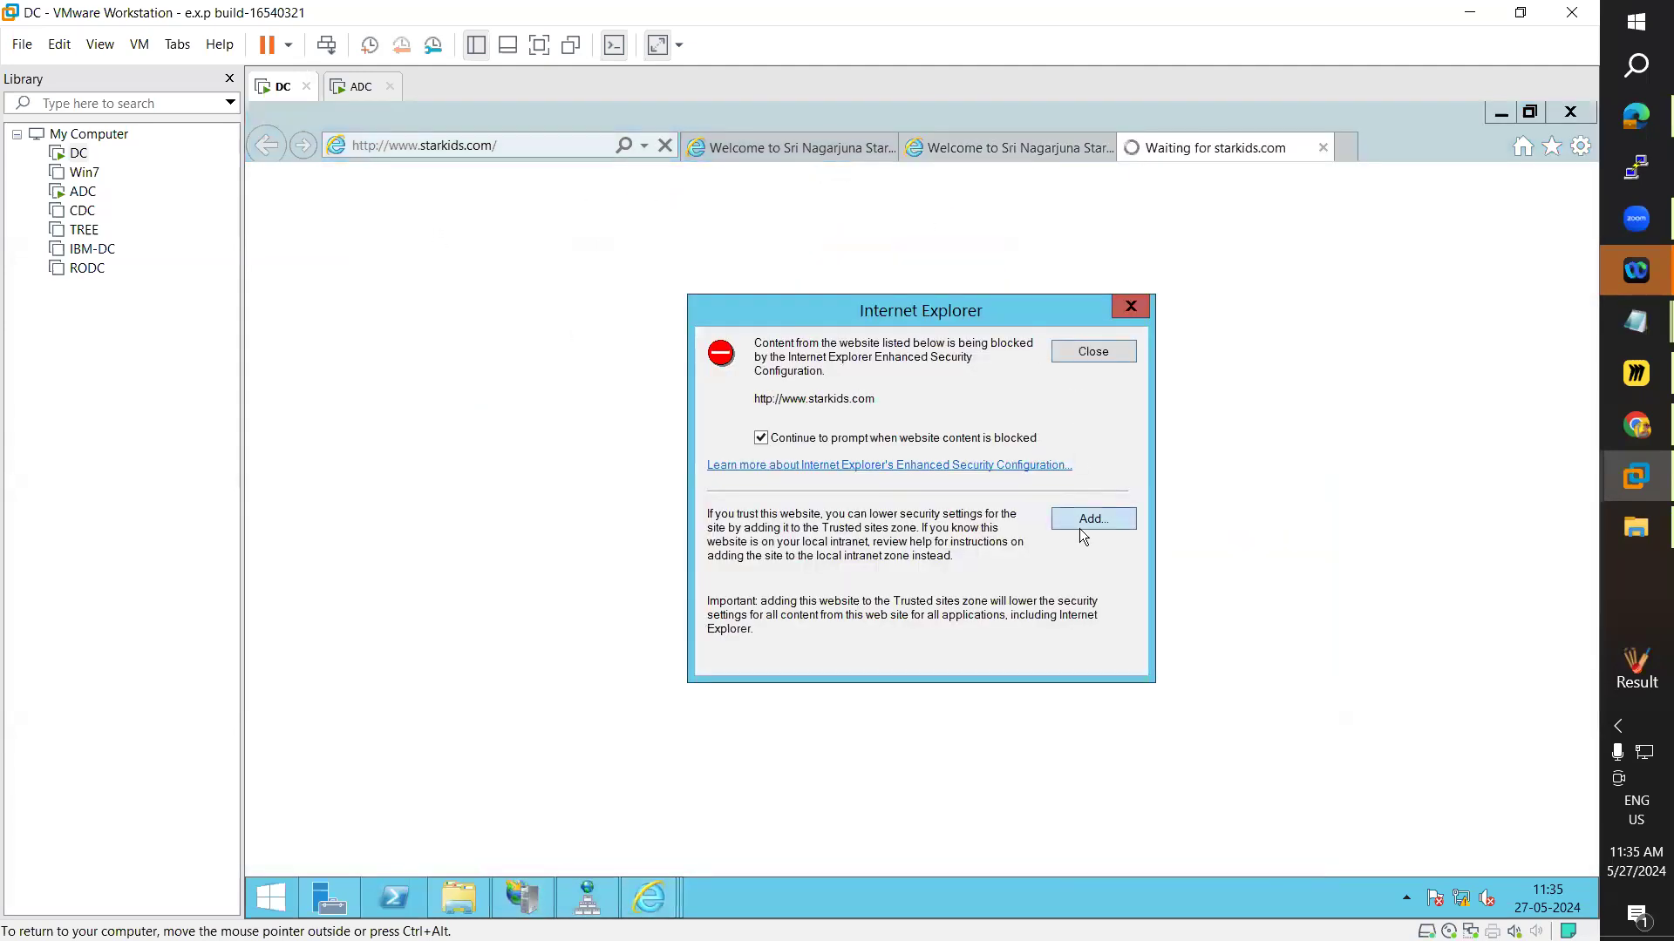
left_click(1079, 526)
left_click(1064, 475)
left_click(1036, 665)
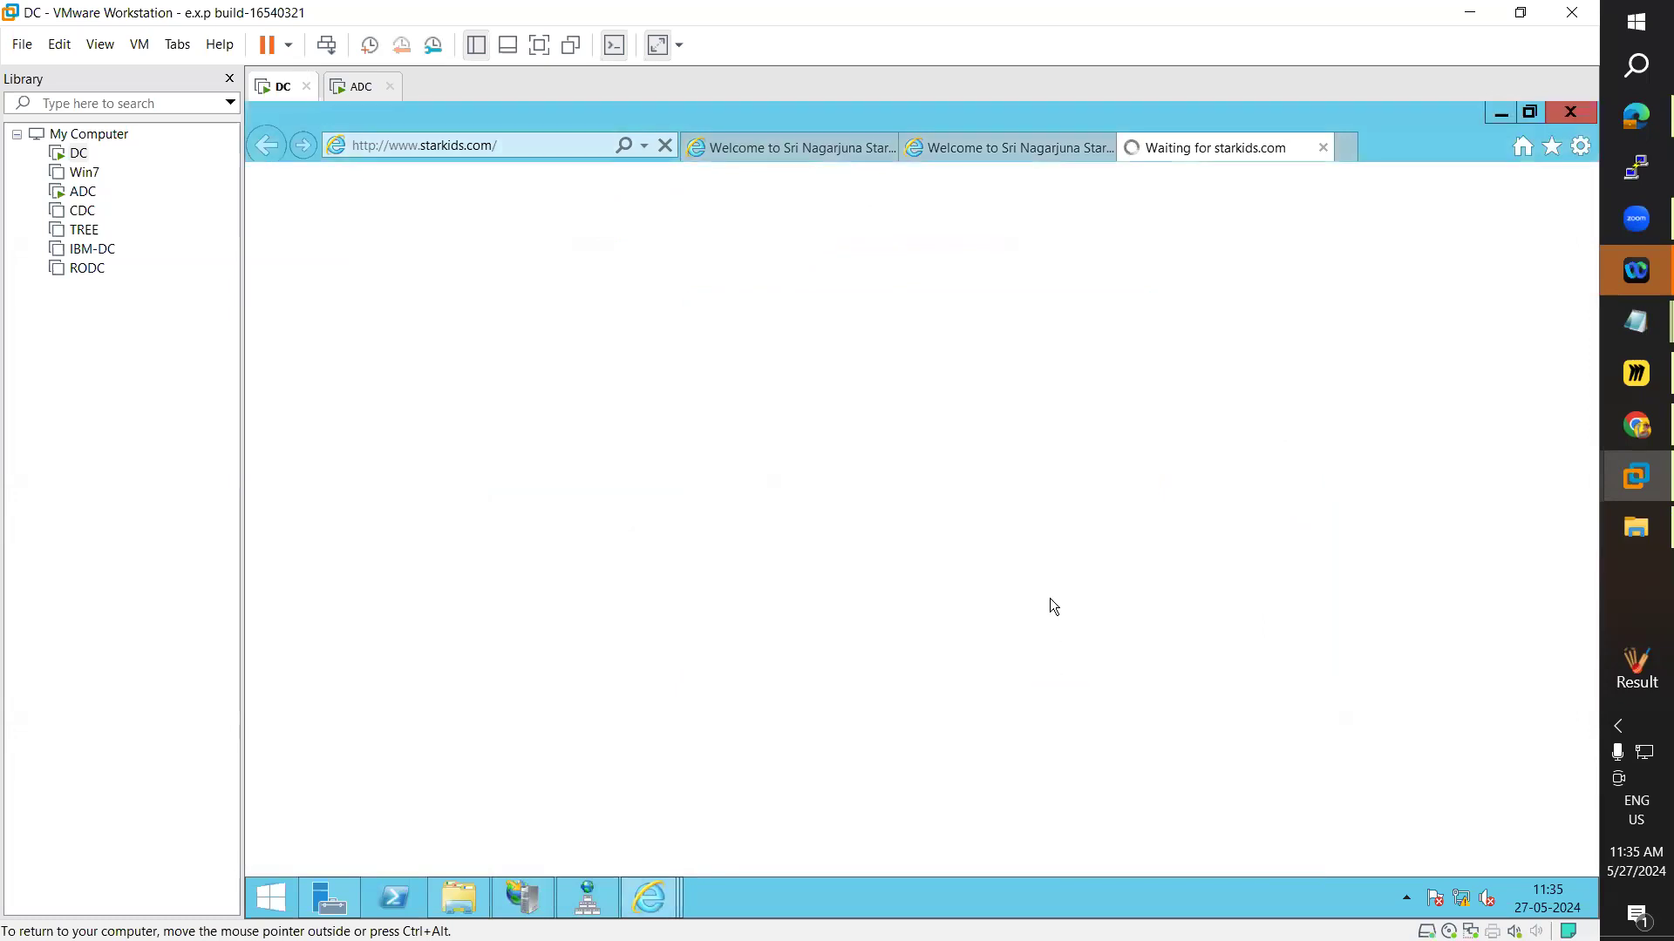
left_click(880, 151)
left_click(887, 149)
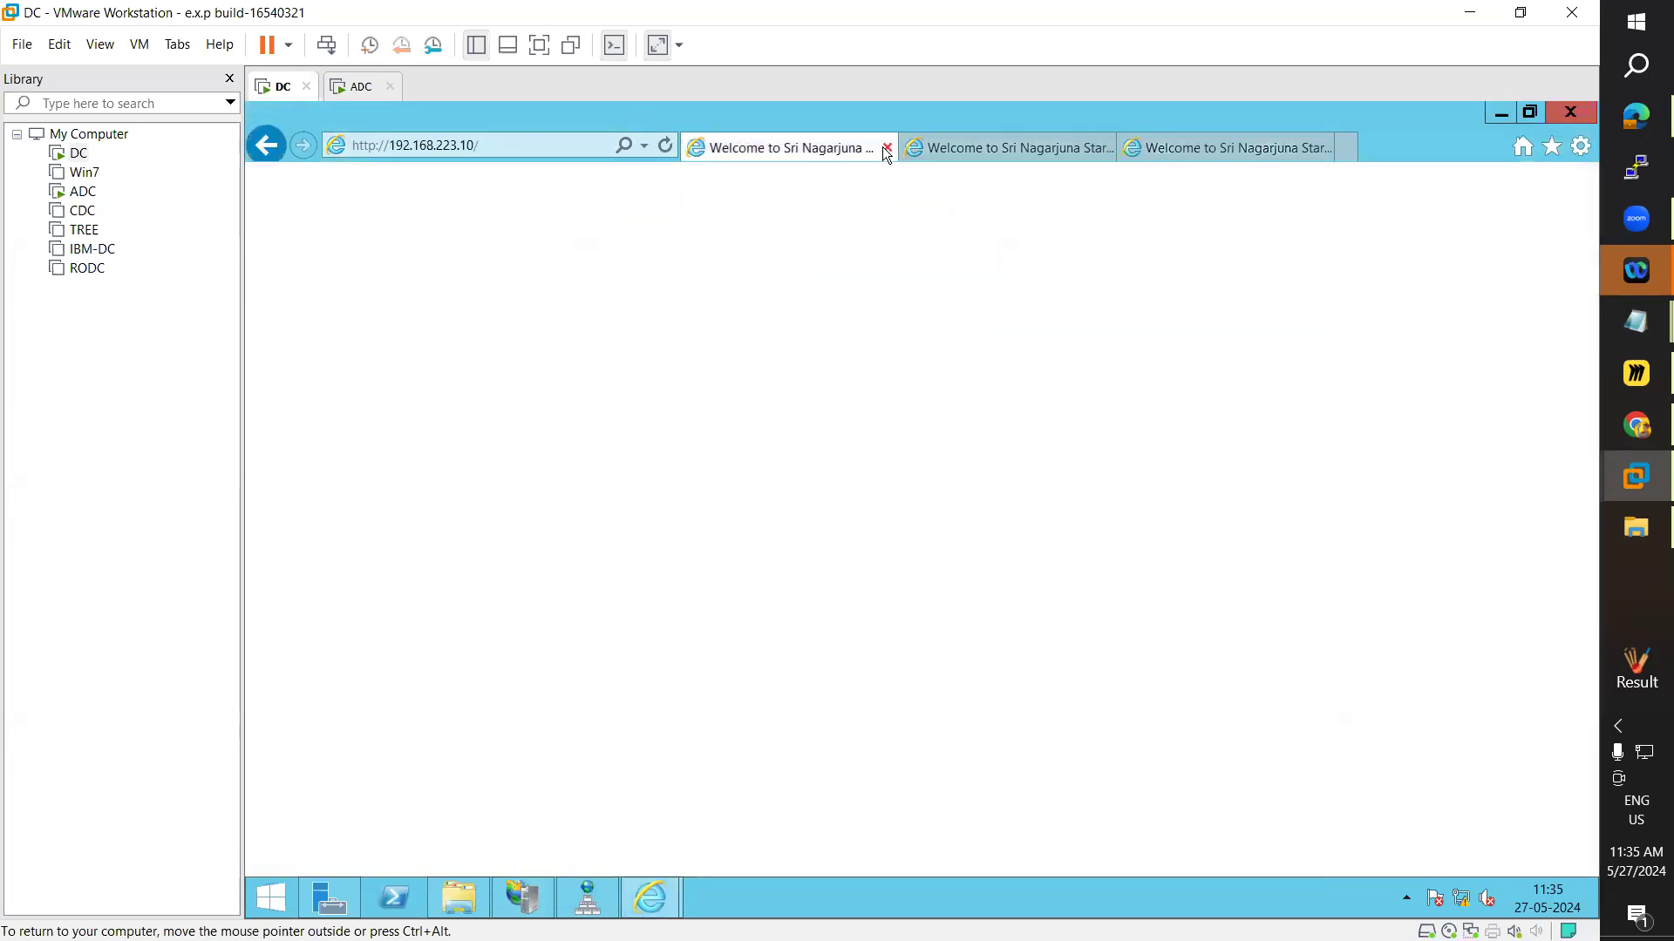
left_click(887, 149)
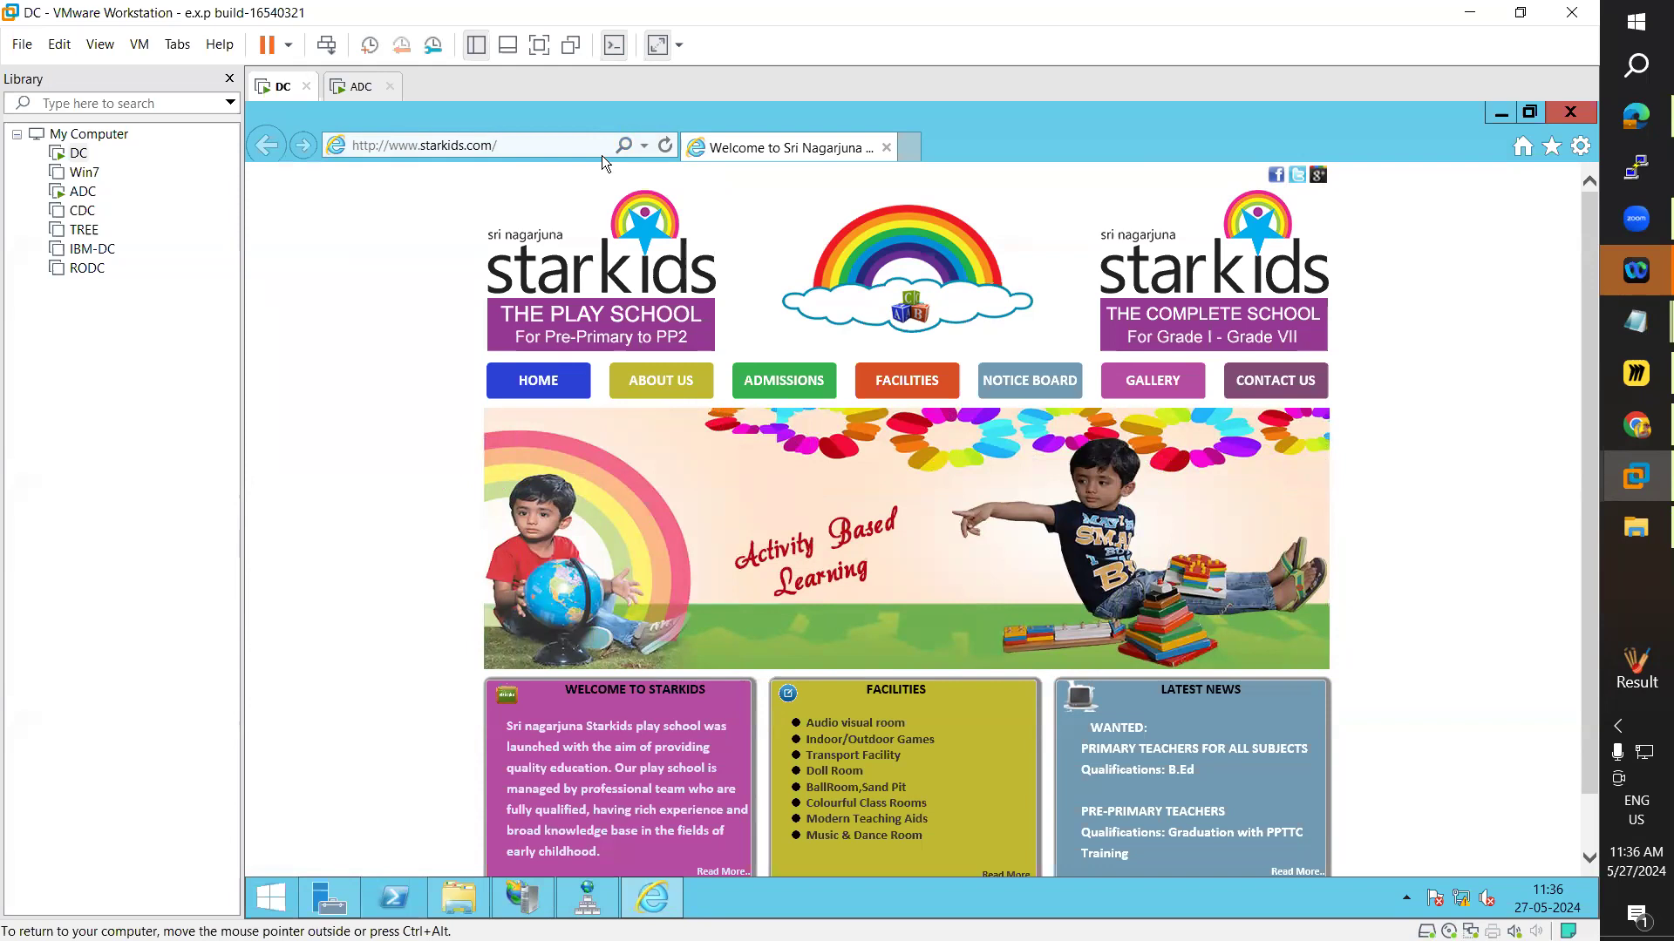
- Highlight the Static IP Address requirement in the Day25 IIS notes and check the server's Ethernet0 address in Server Manager
mouse_move(1609, 317)
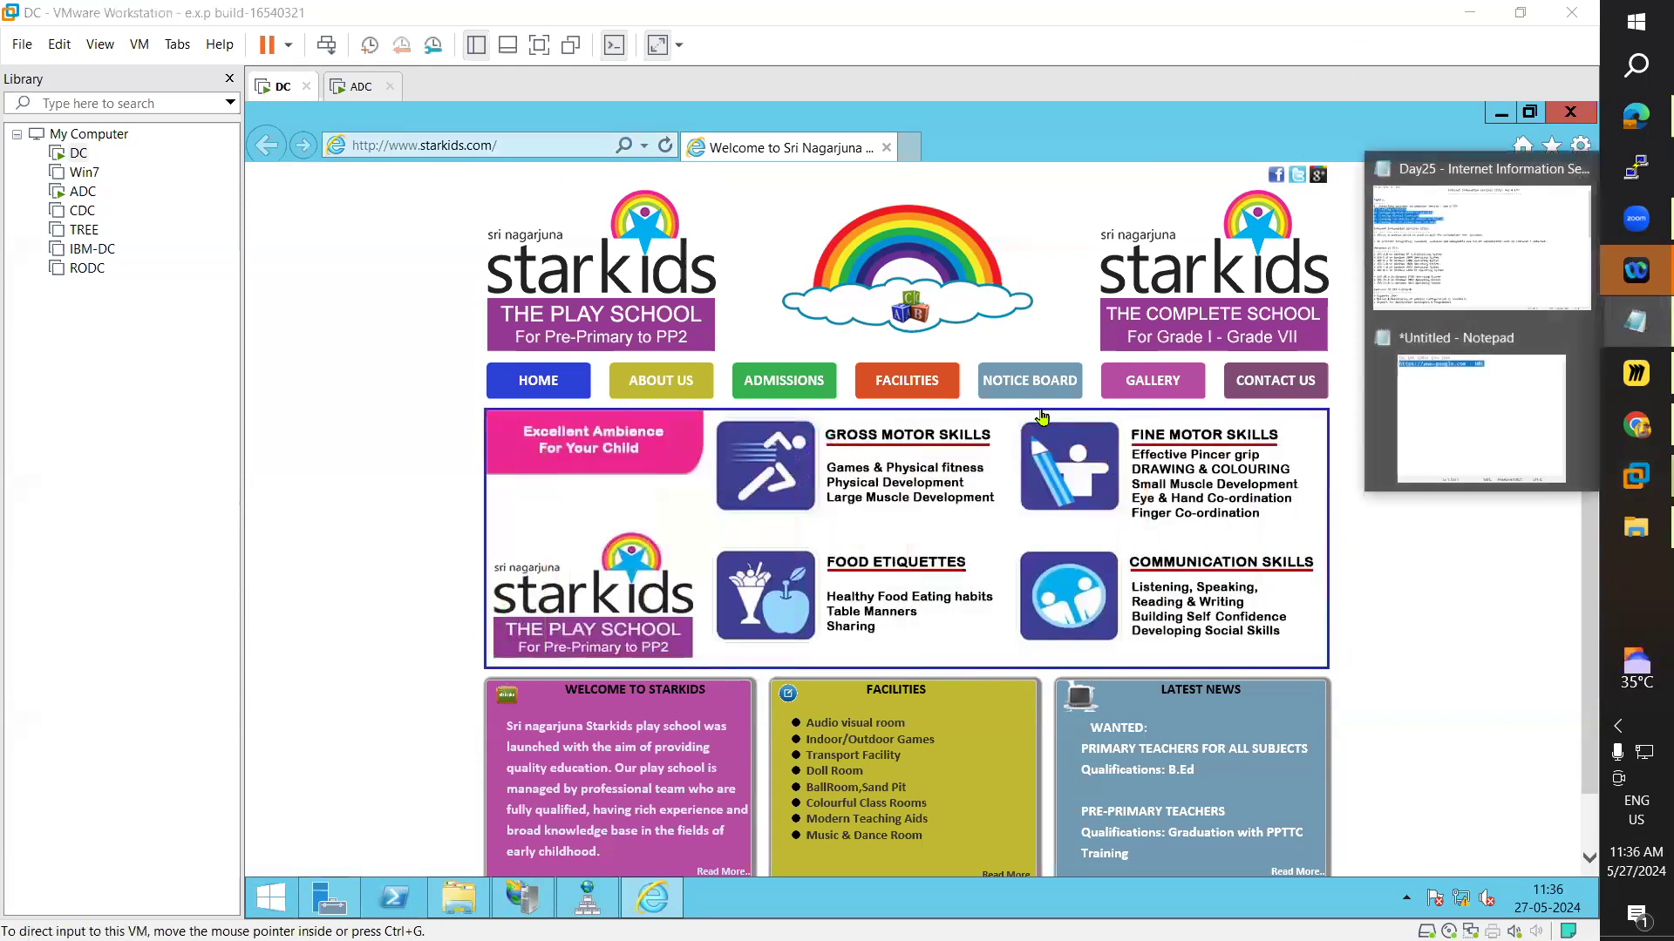
left_click(1386, 209)
scroll(344, 647, "down", 6)
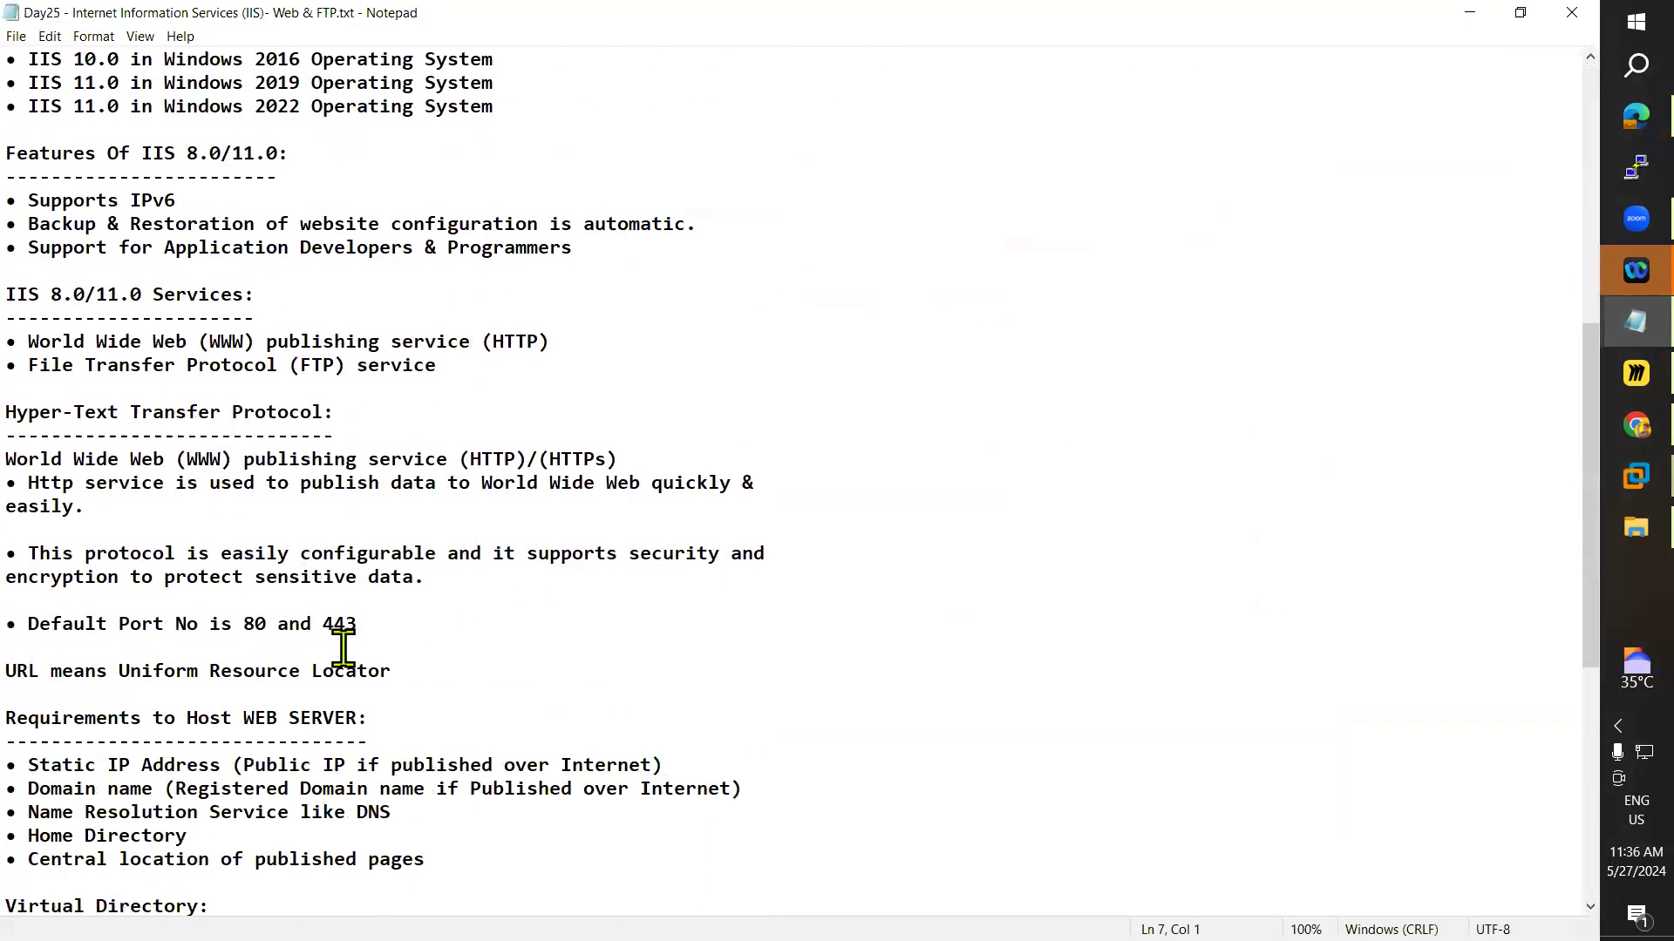
left_click(35, 555)
left_click(703, 555, "shift")
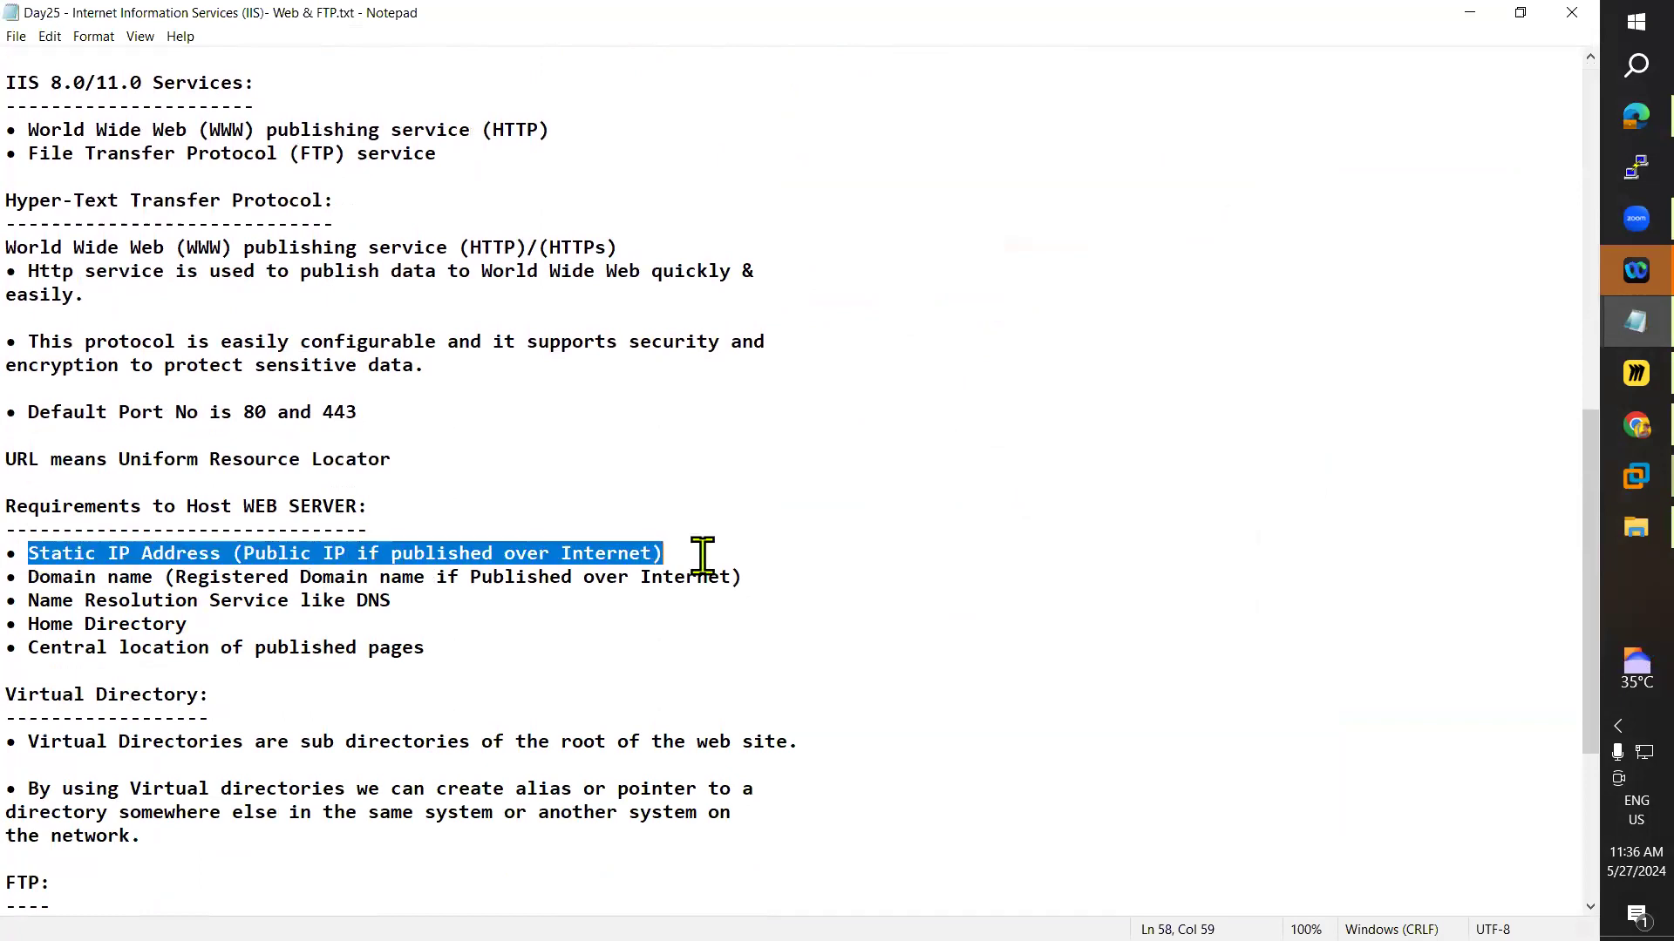
key("alt+Tab")
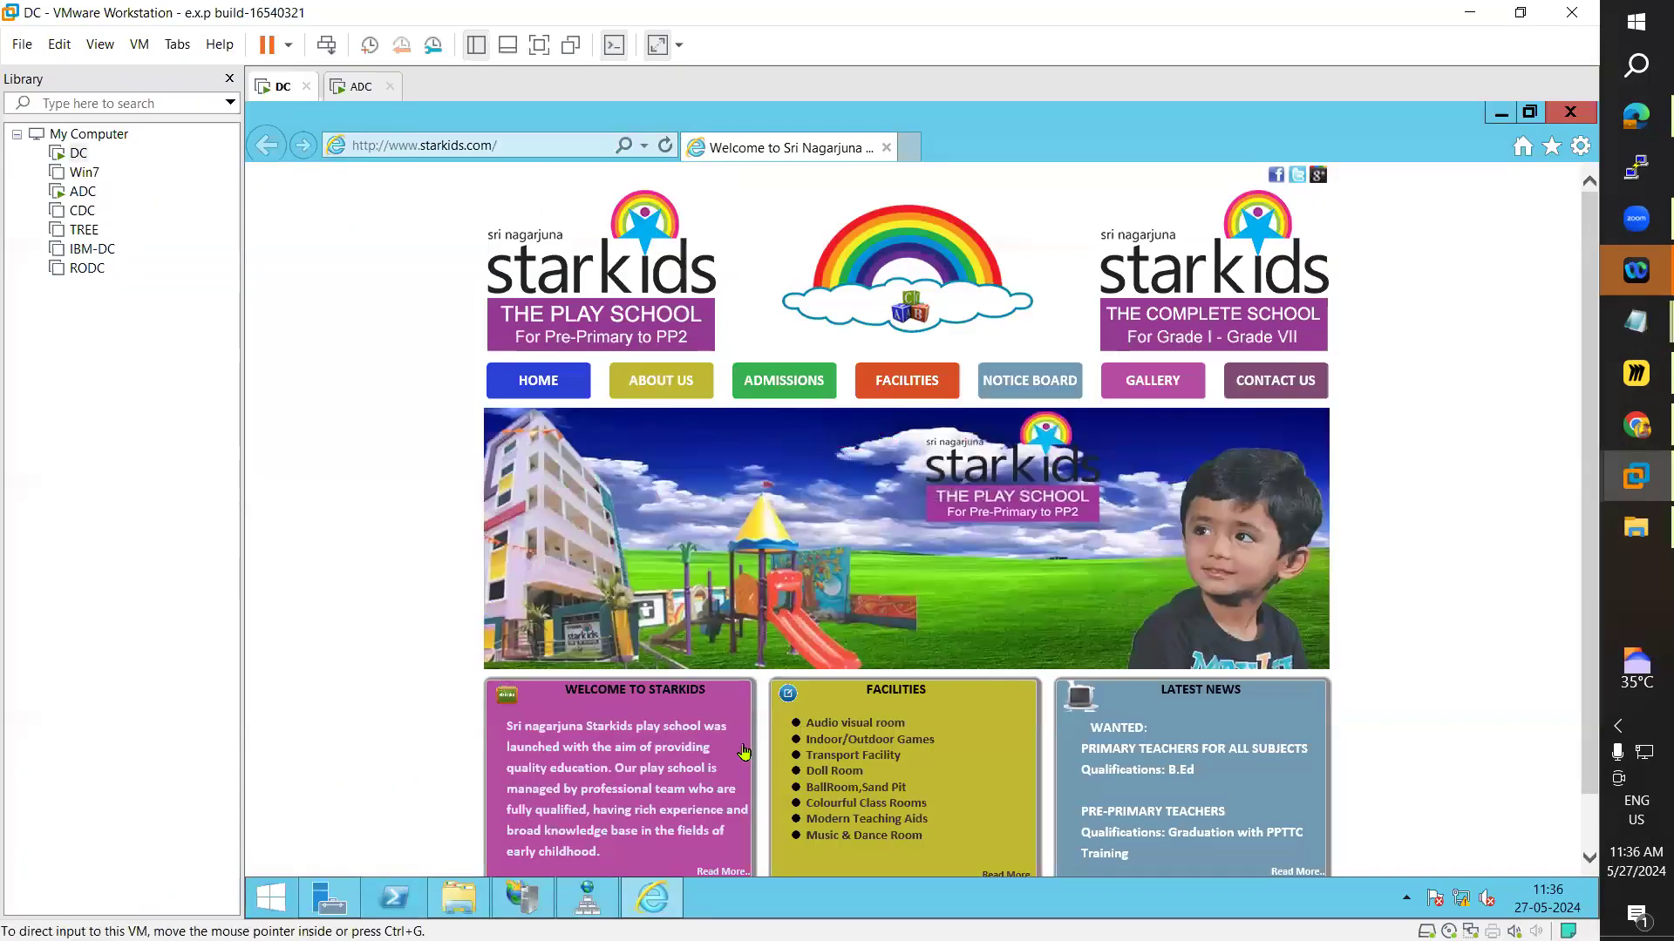
left_click(329, 898)
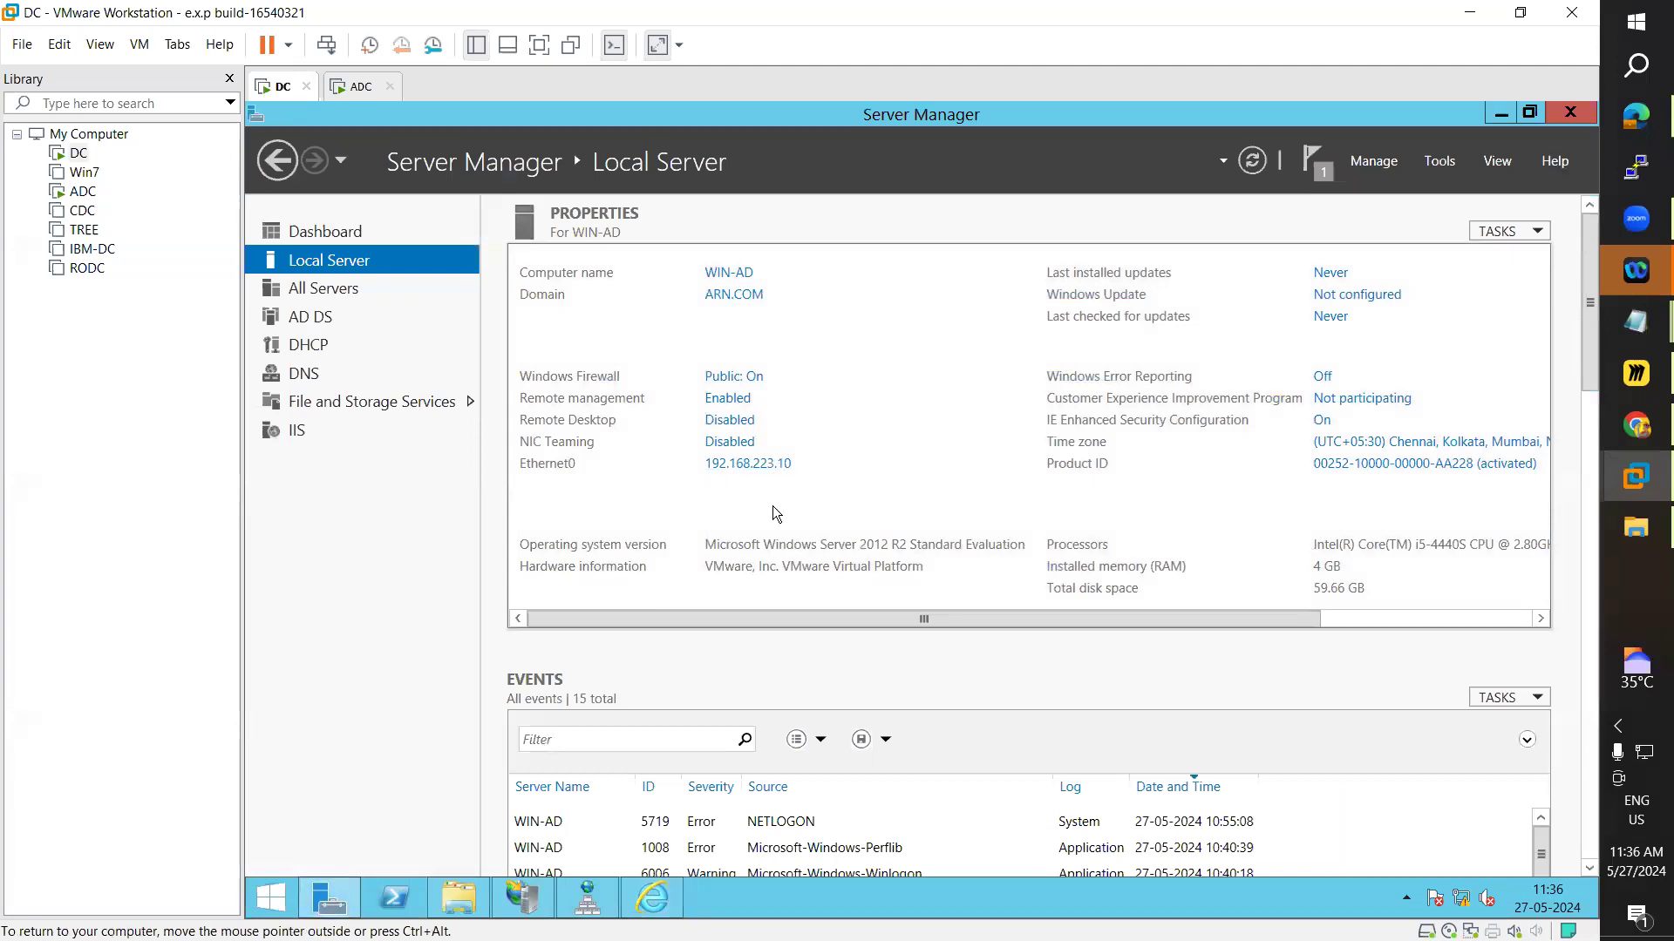
- Return to the Day25 notes and highlight the domain name, name resolution and Home Directory requirements one after another
key("alt+Tab")
key("alt+Tab")
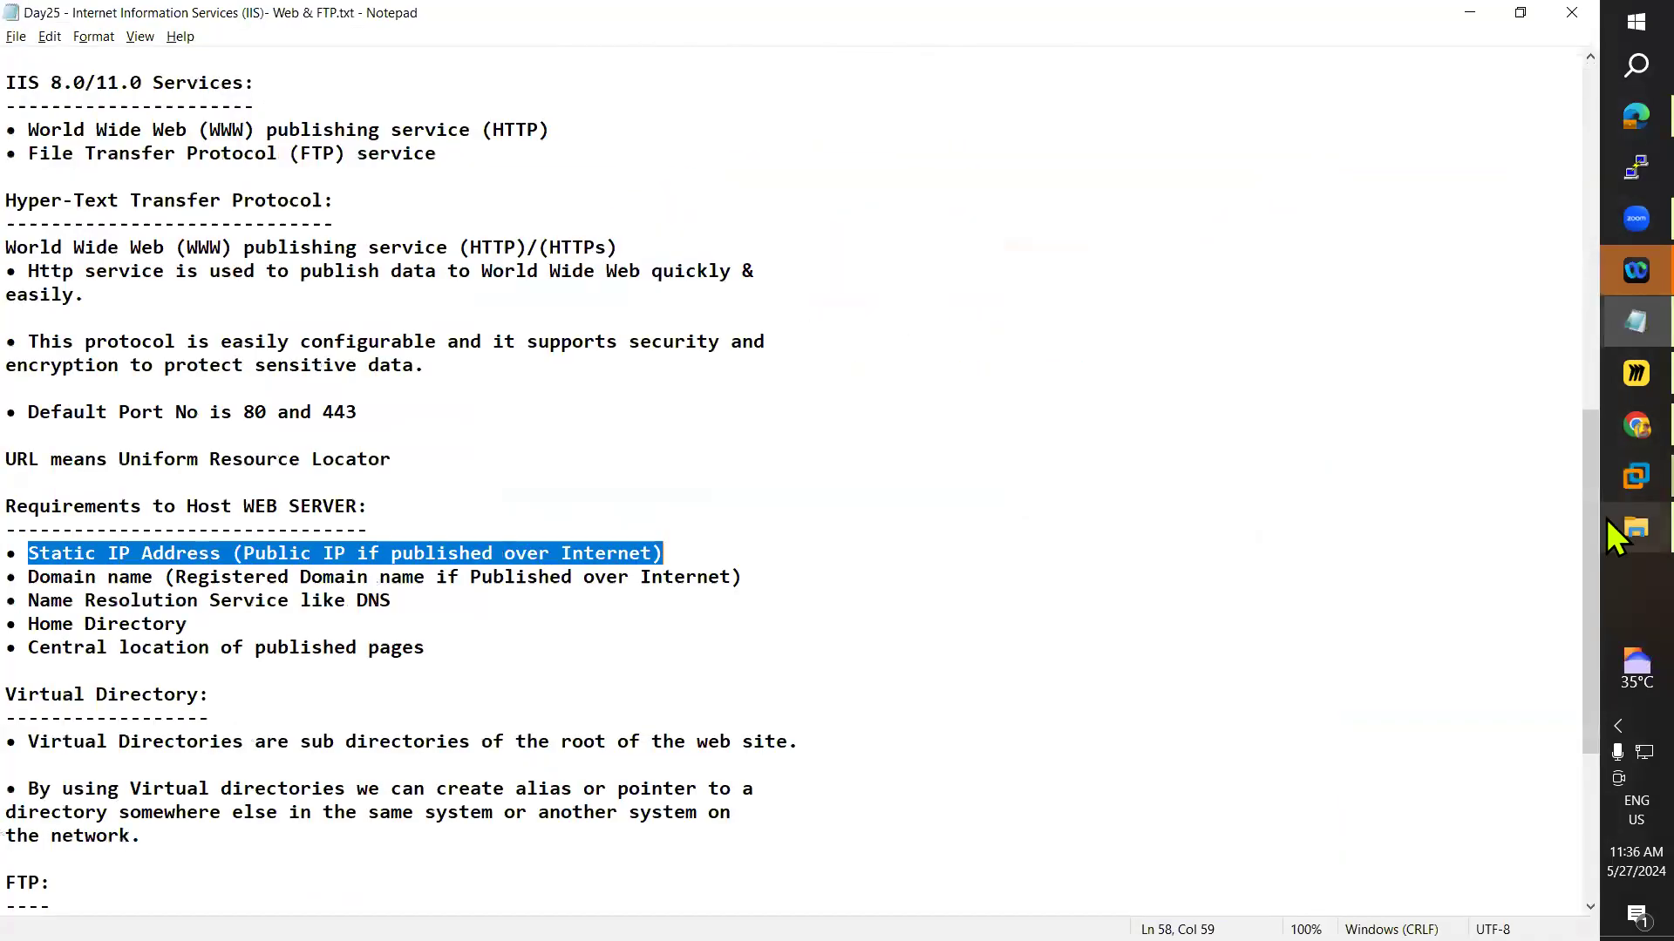
left_click_drag(28, 577, 788, 586)
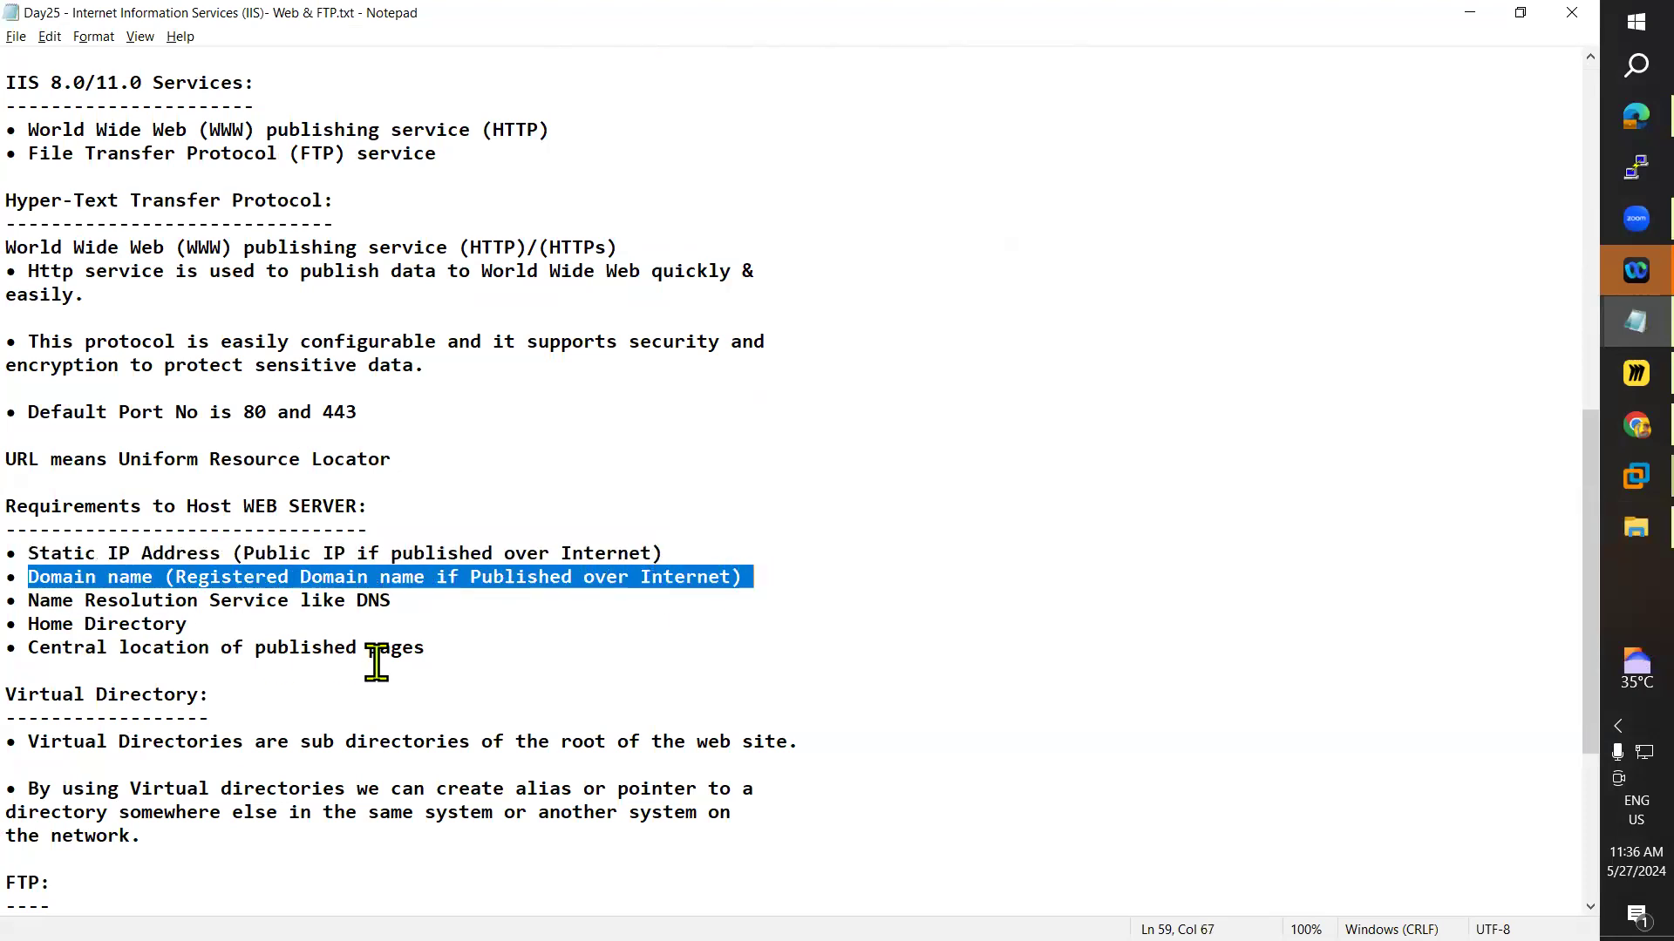
left_click_drag(40, 600, 429, 595)
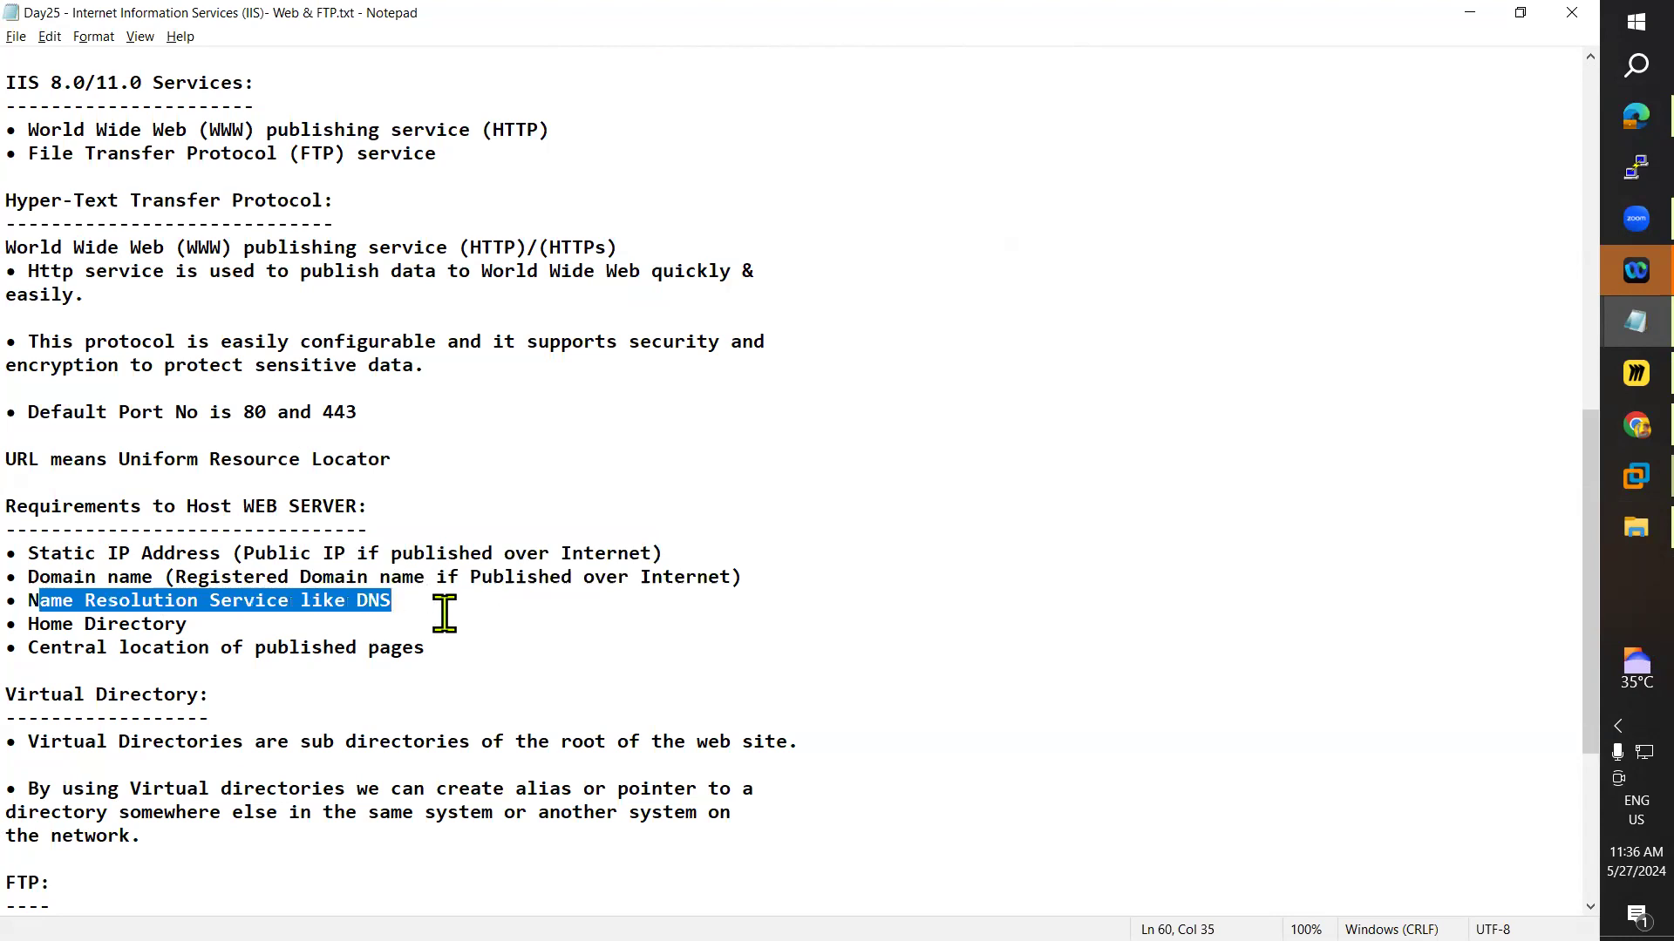
left_click_drag(40, 623, 232, 625)
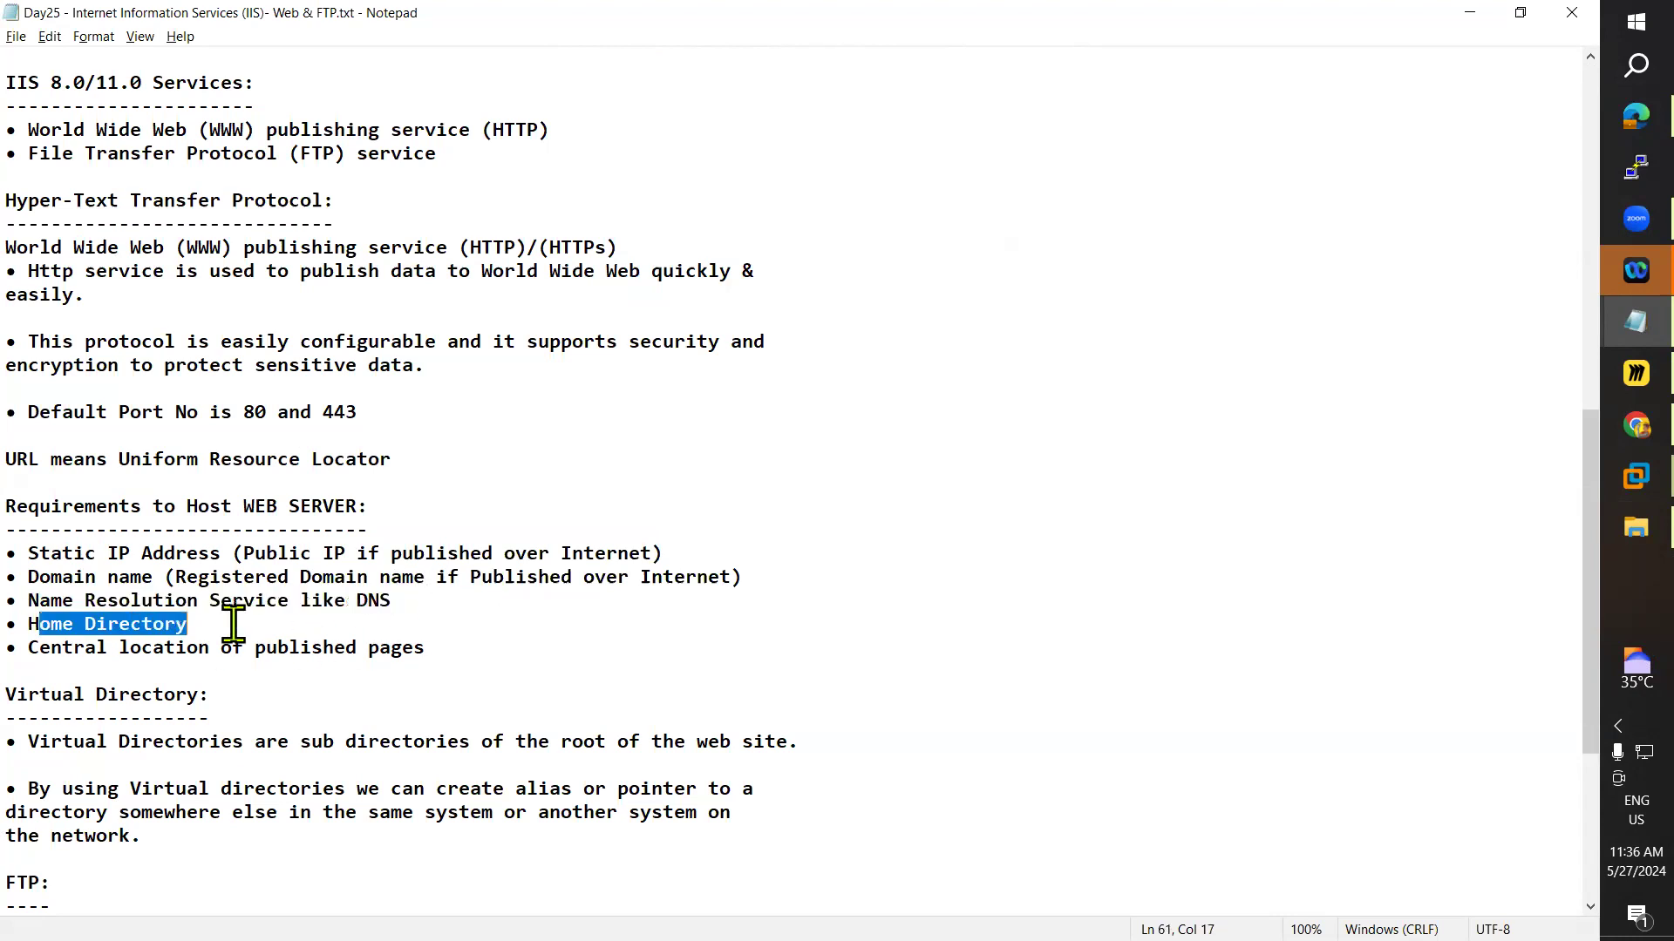
- Switch to the DC machine and review the starkids.com zone records in DNS Manager
mouse_move(1606, 485)
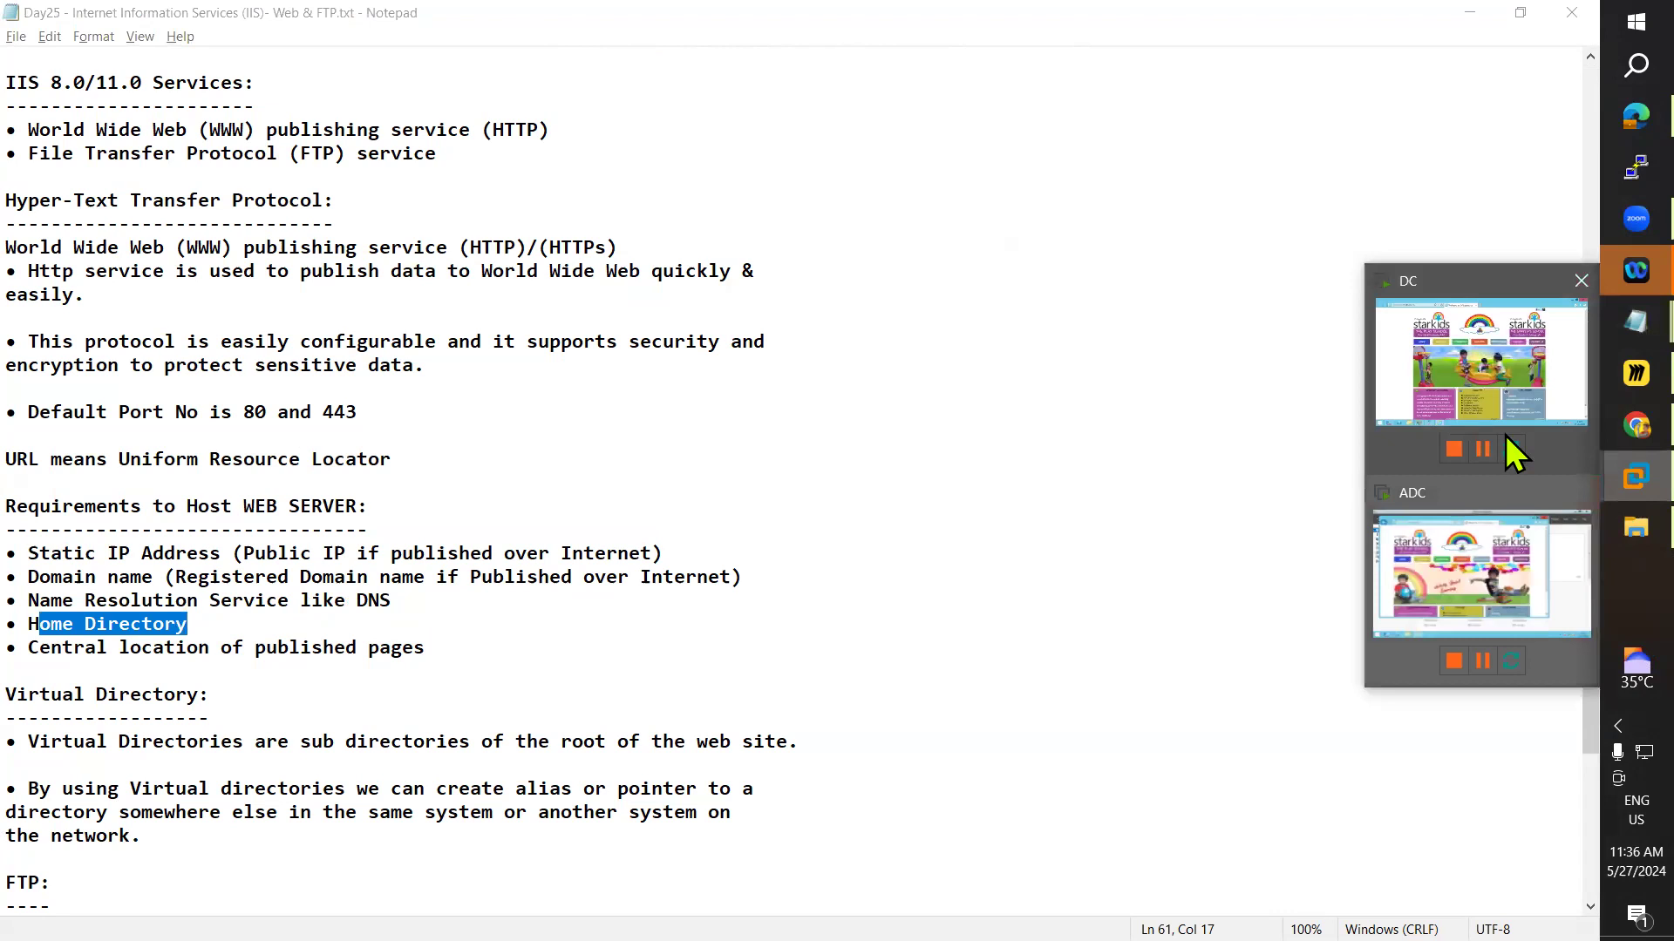
left_click(1467, 368)
left_click(596, 906)
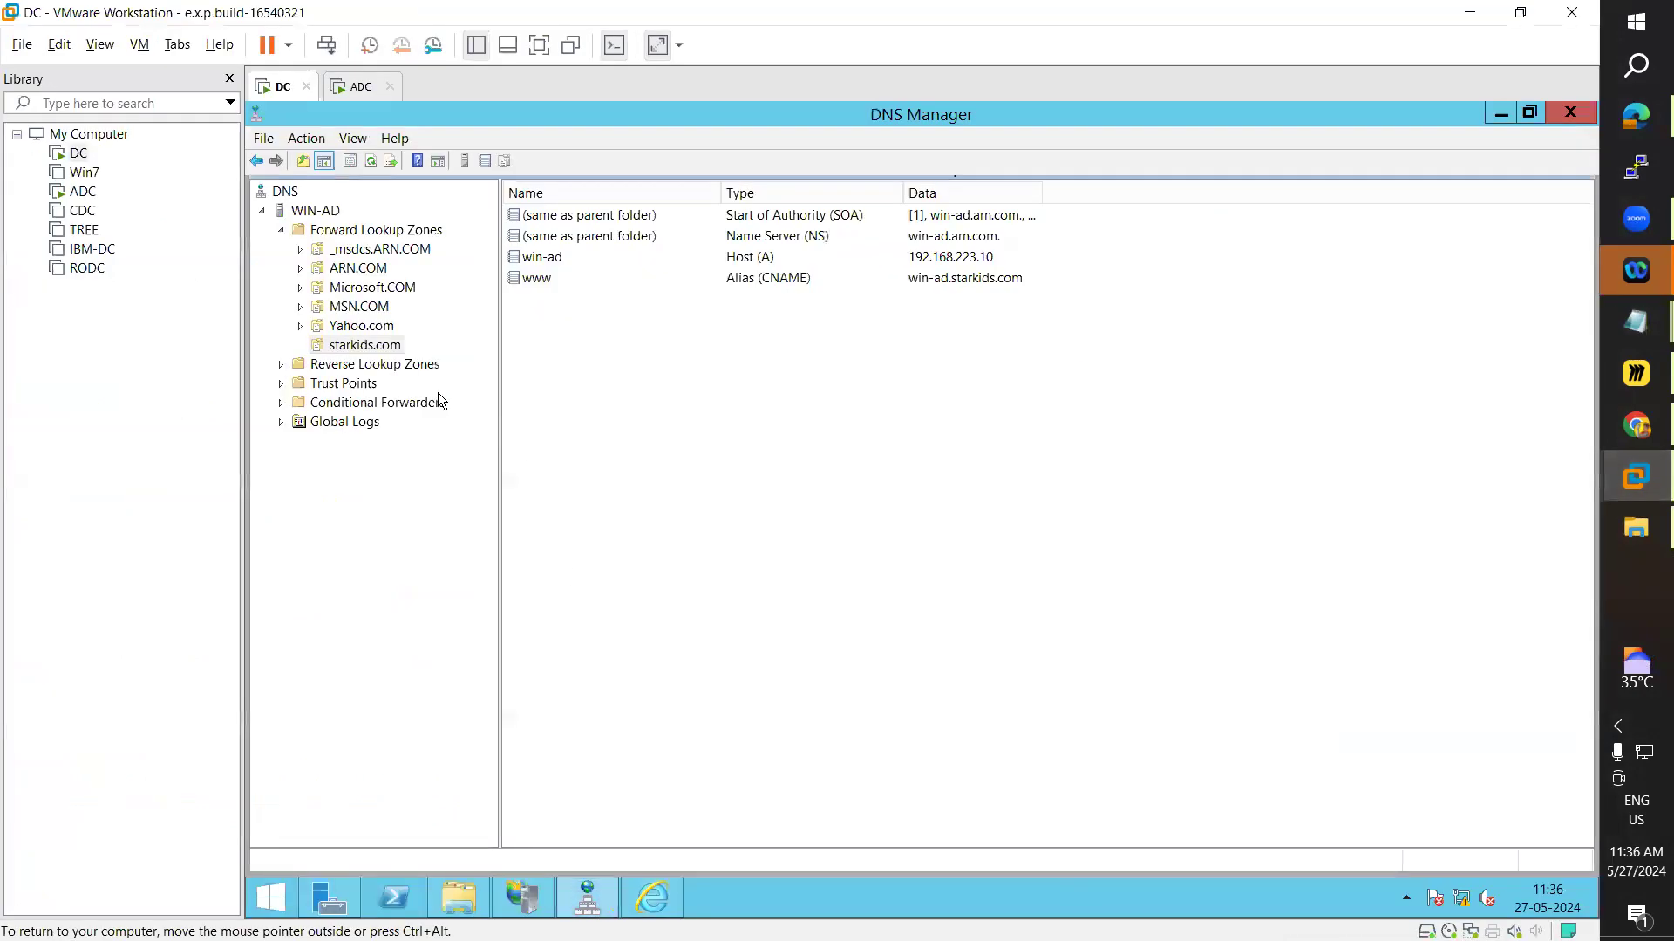
- Open the Starkids.com site's advanced settings in IIS Manager and examine its physical path
left_click(520, 894)
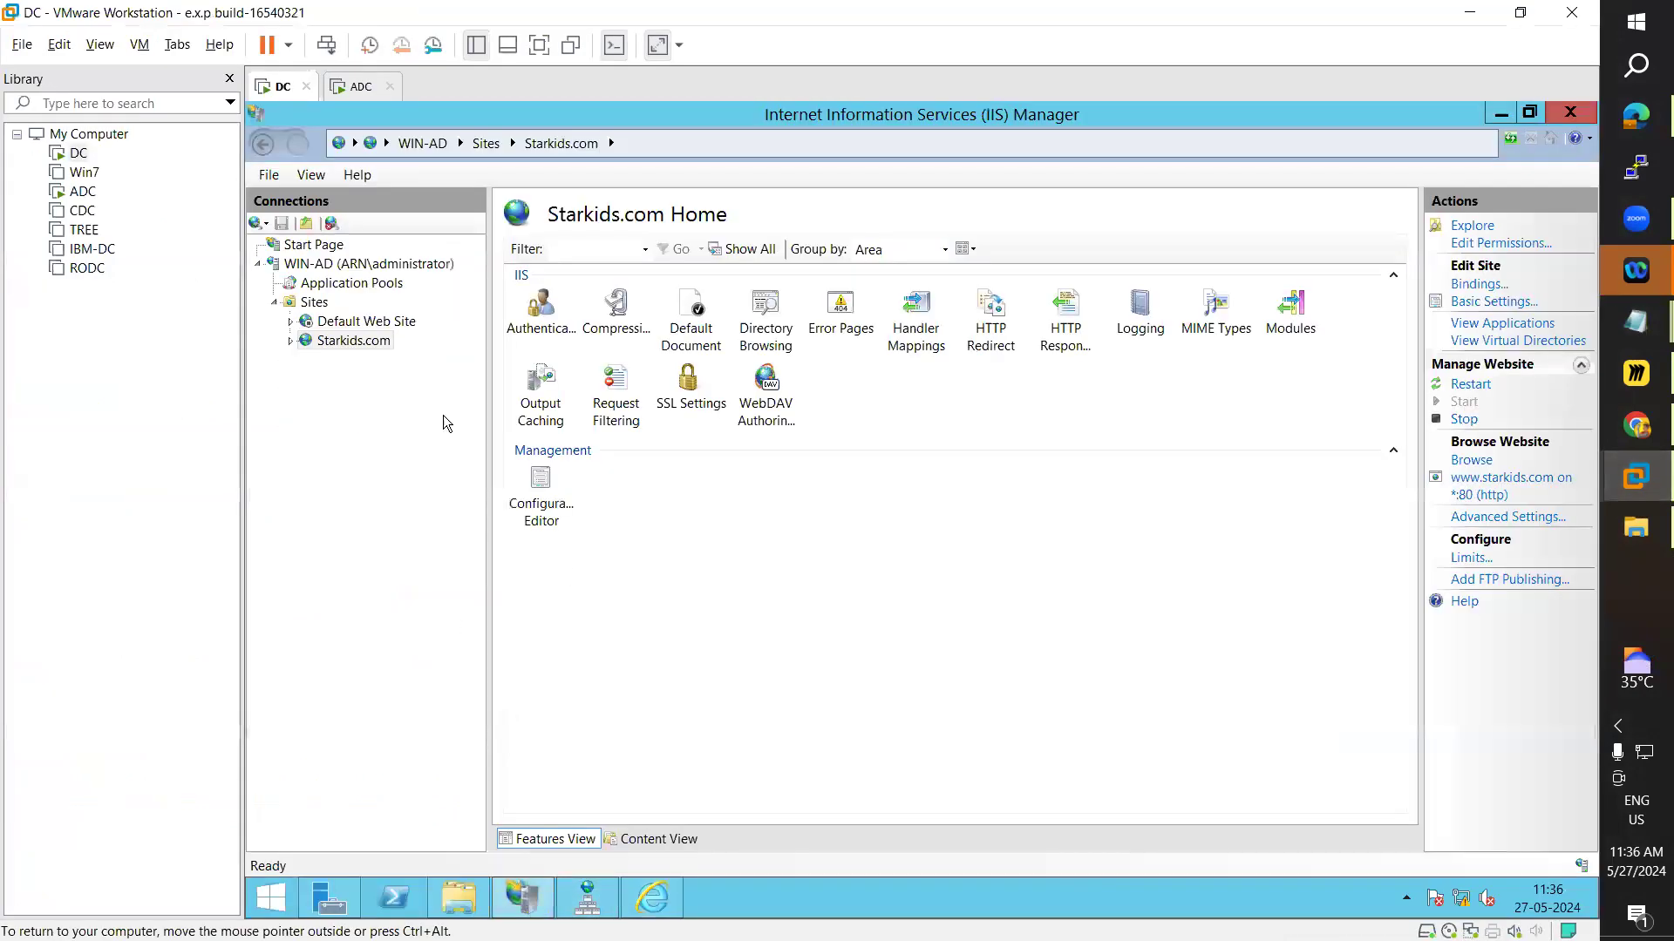
right_click(363, 341)
mouse_move(478, 463)
left_click(631, 574)
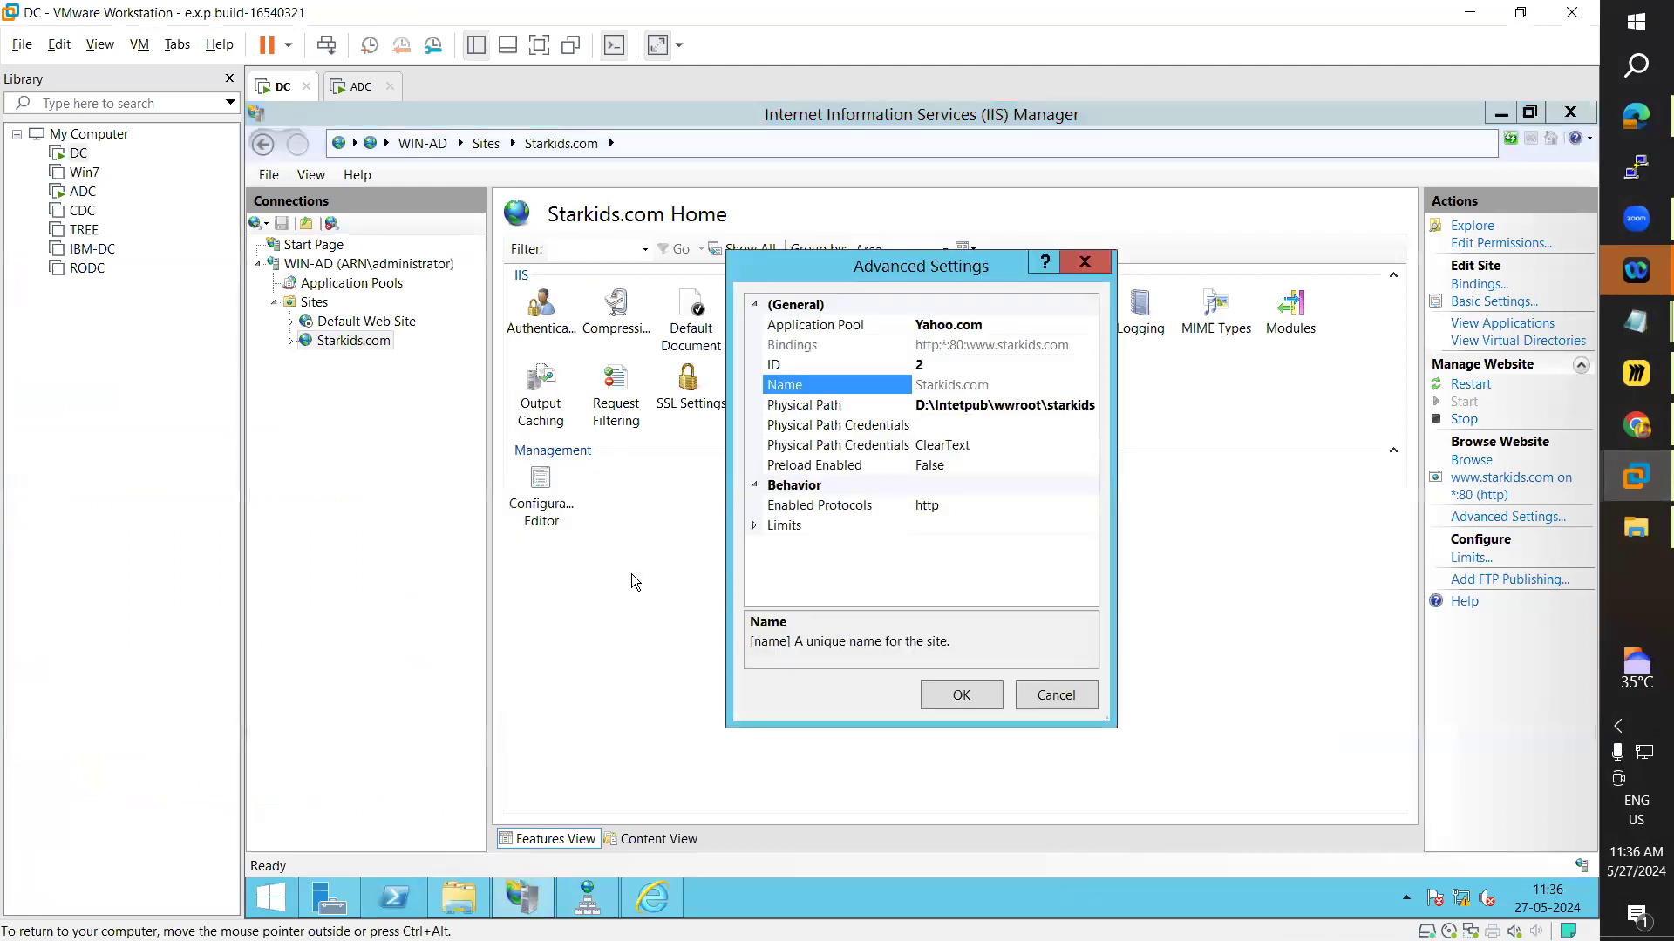
left_click(923, 407)
left_click_drag(923, 406, 1081, 410)
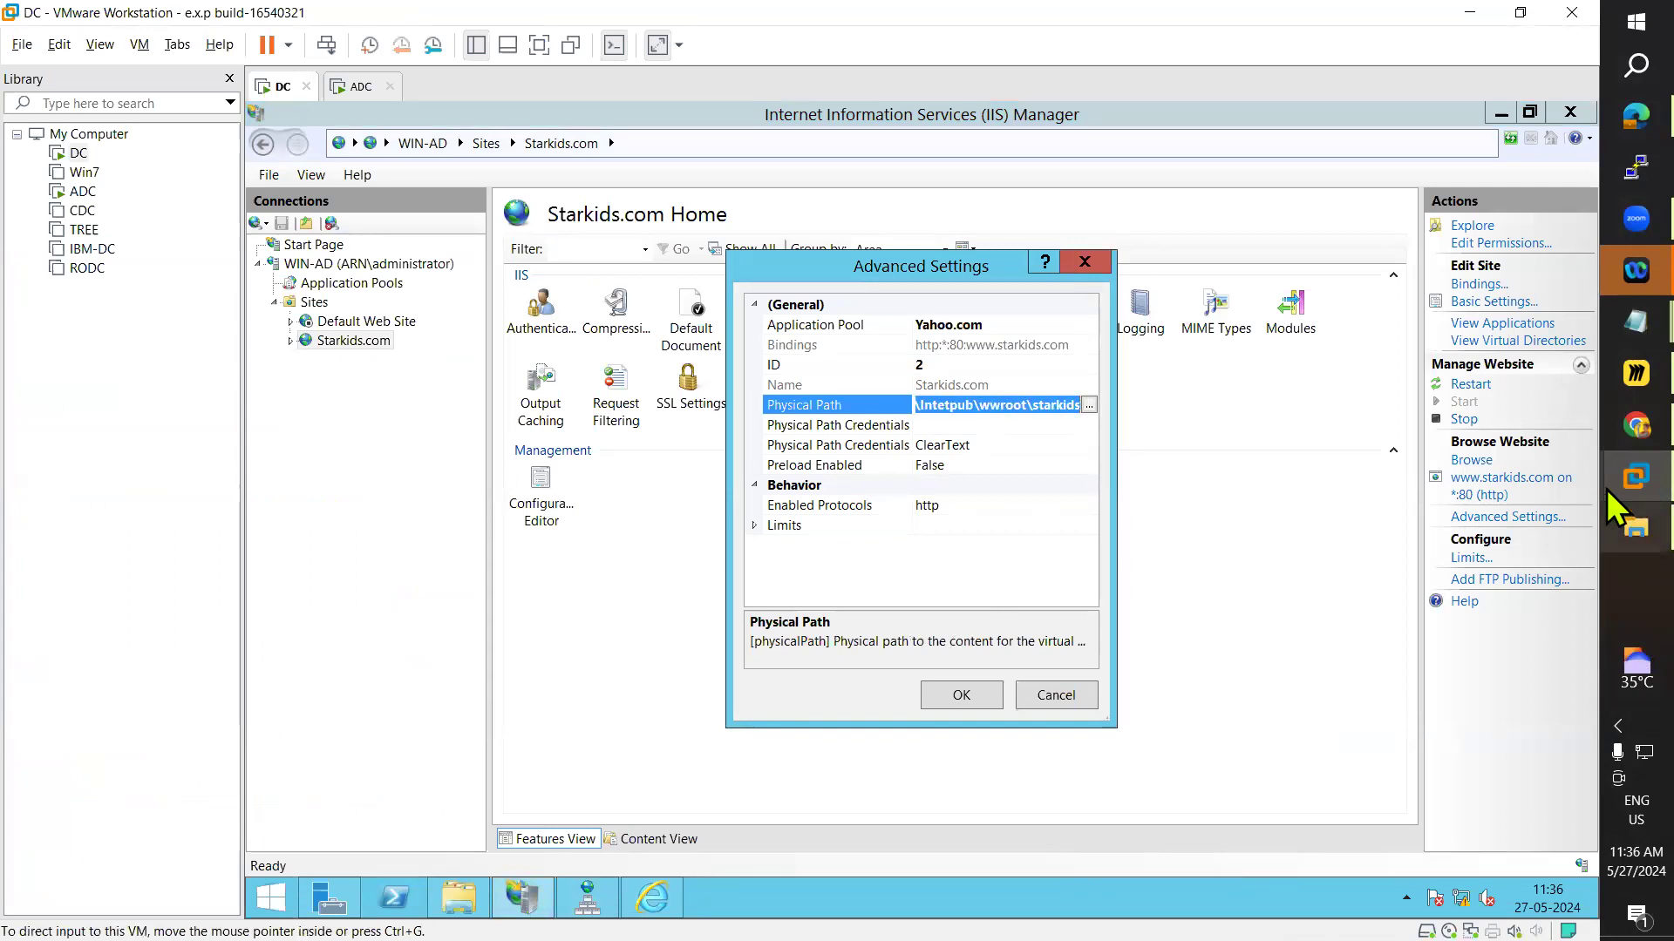
- Highlight the requirement for a central location of published pages in the Day25 notes and return to the DC machine
left_click(1614, 329)
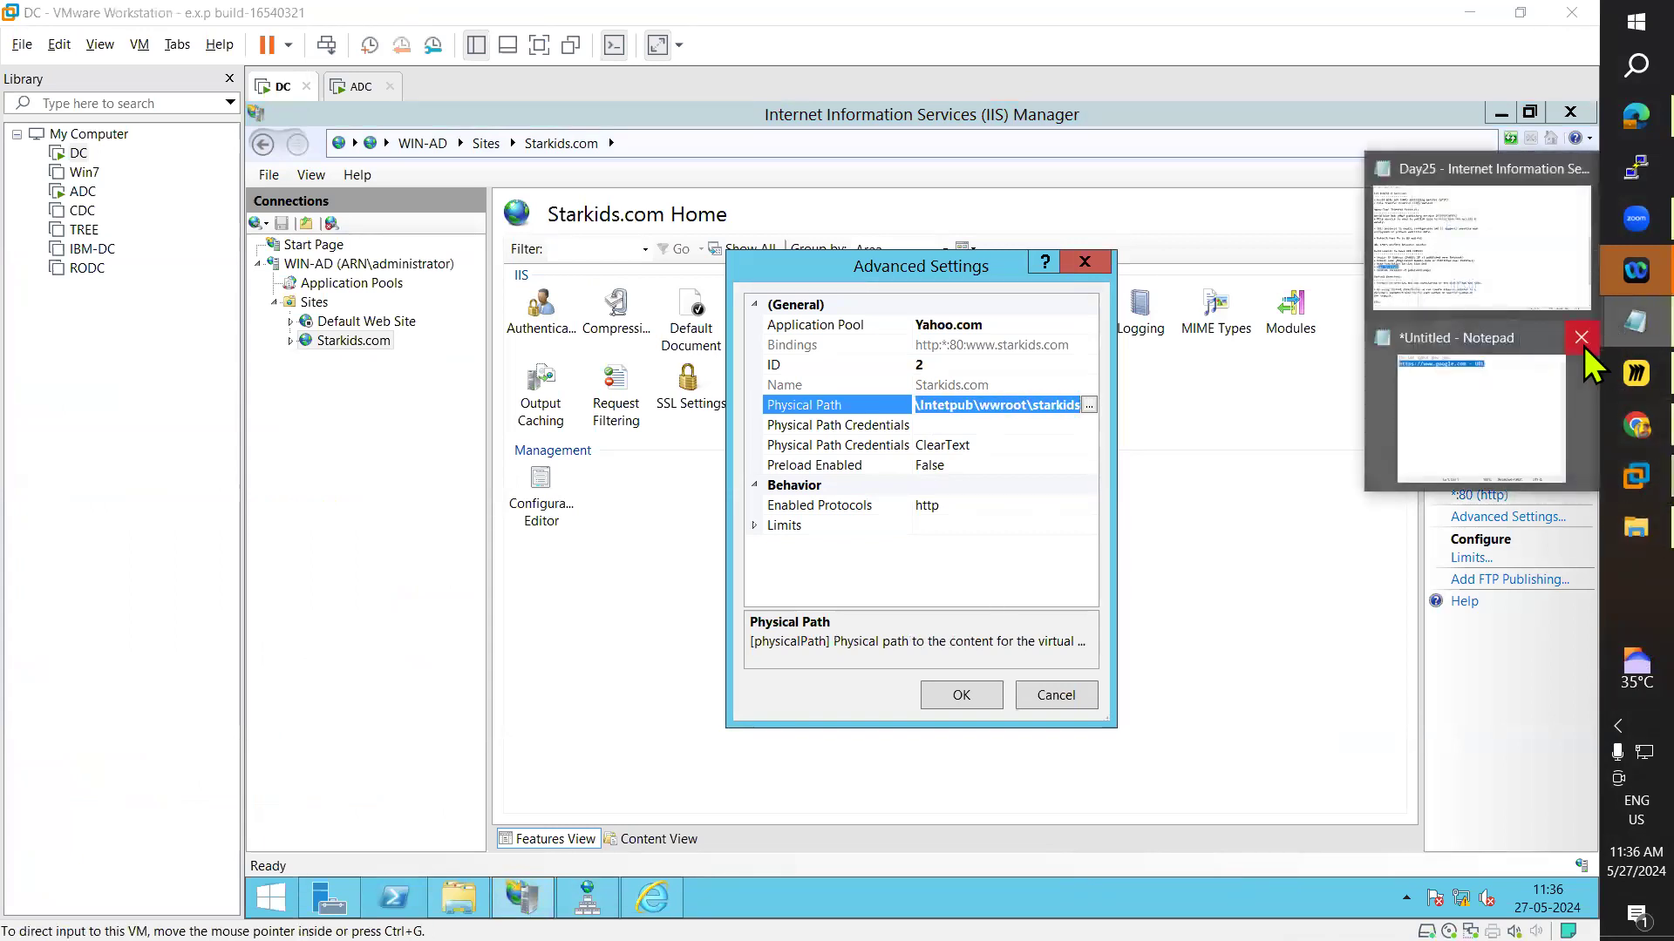
left_click(1482, 244)
left_click_drag(427, 650, 33, 655)
key("alt+Tab")
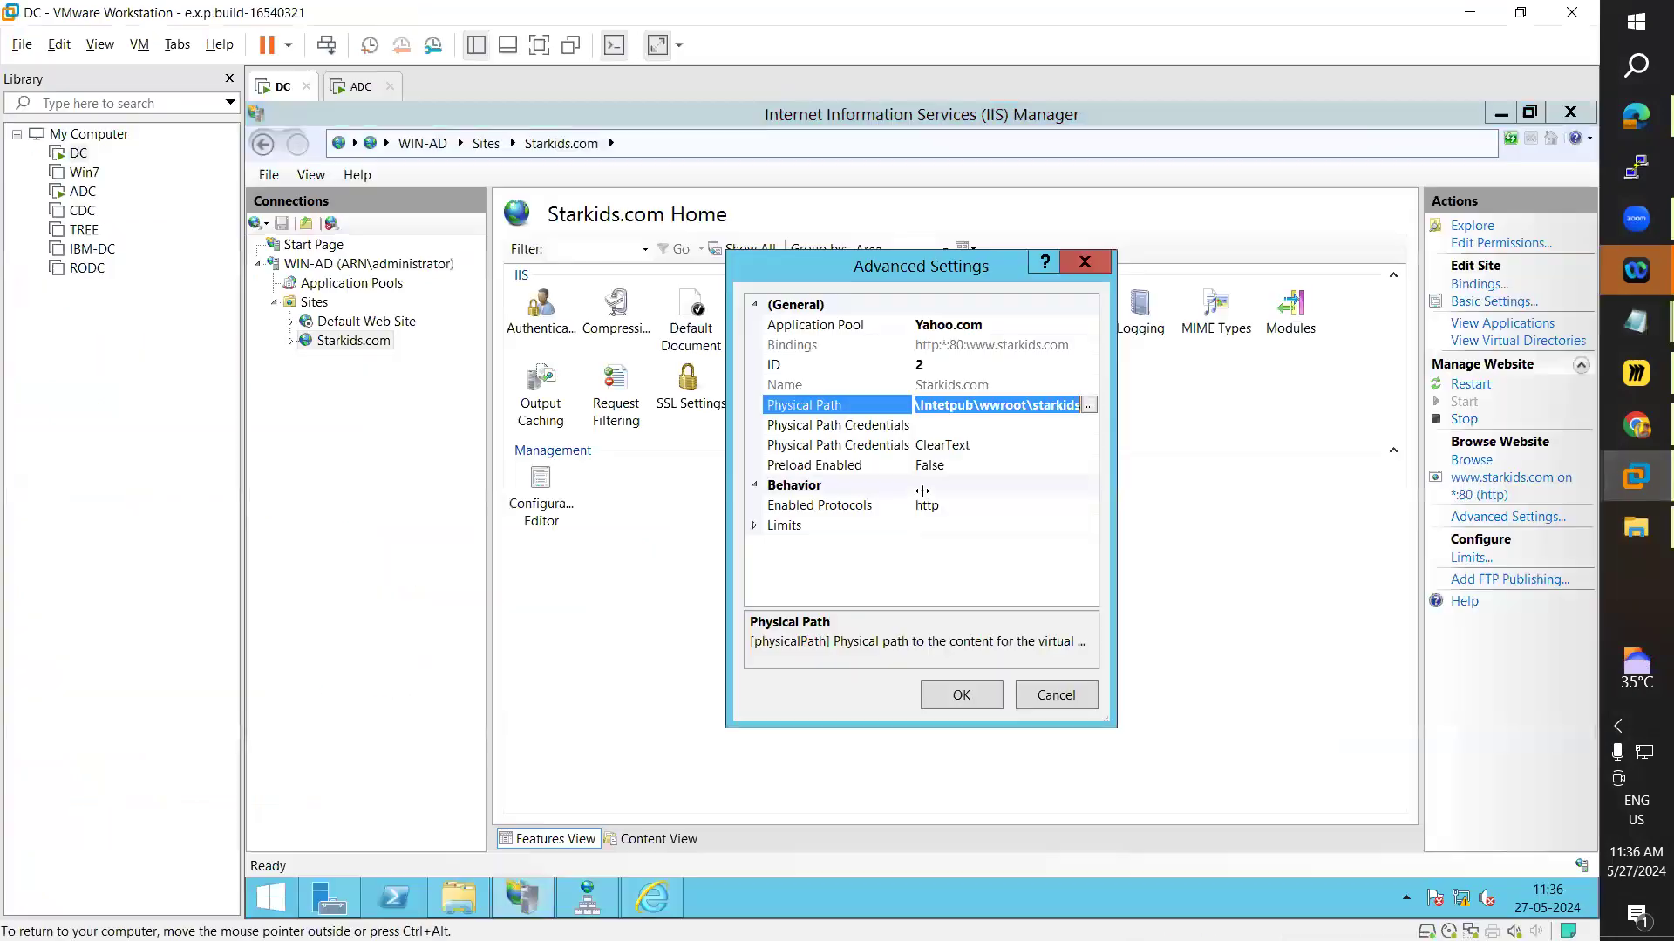
- Highlight the Intetpub\wwroot part of the site's physical path and close the advanced settings without changes
left_click(975, 410)
left_click_drag(921, 406, 1027, 404)
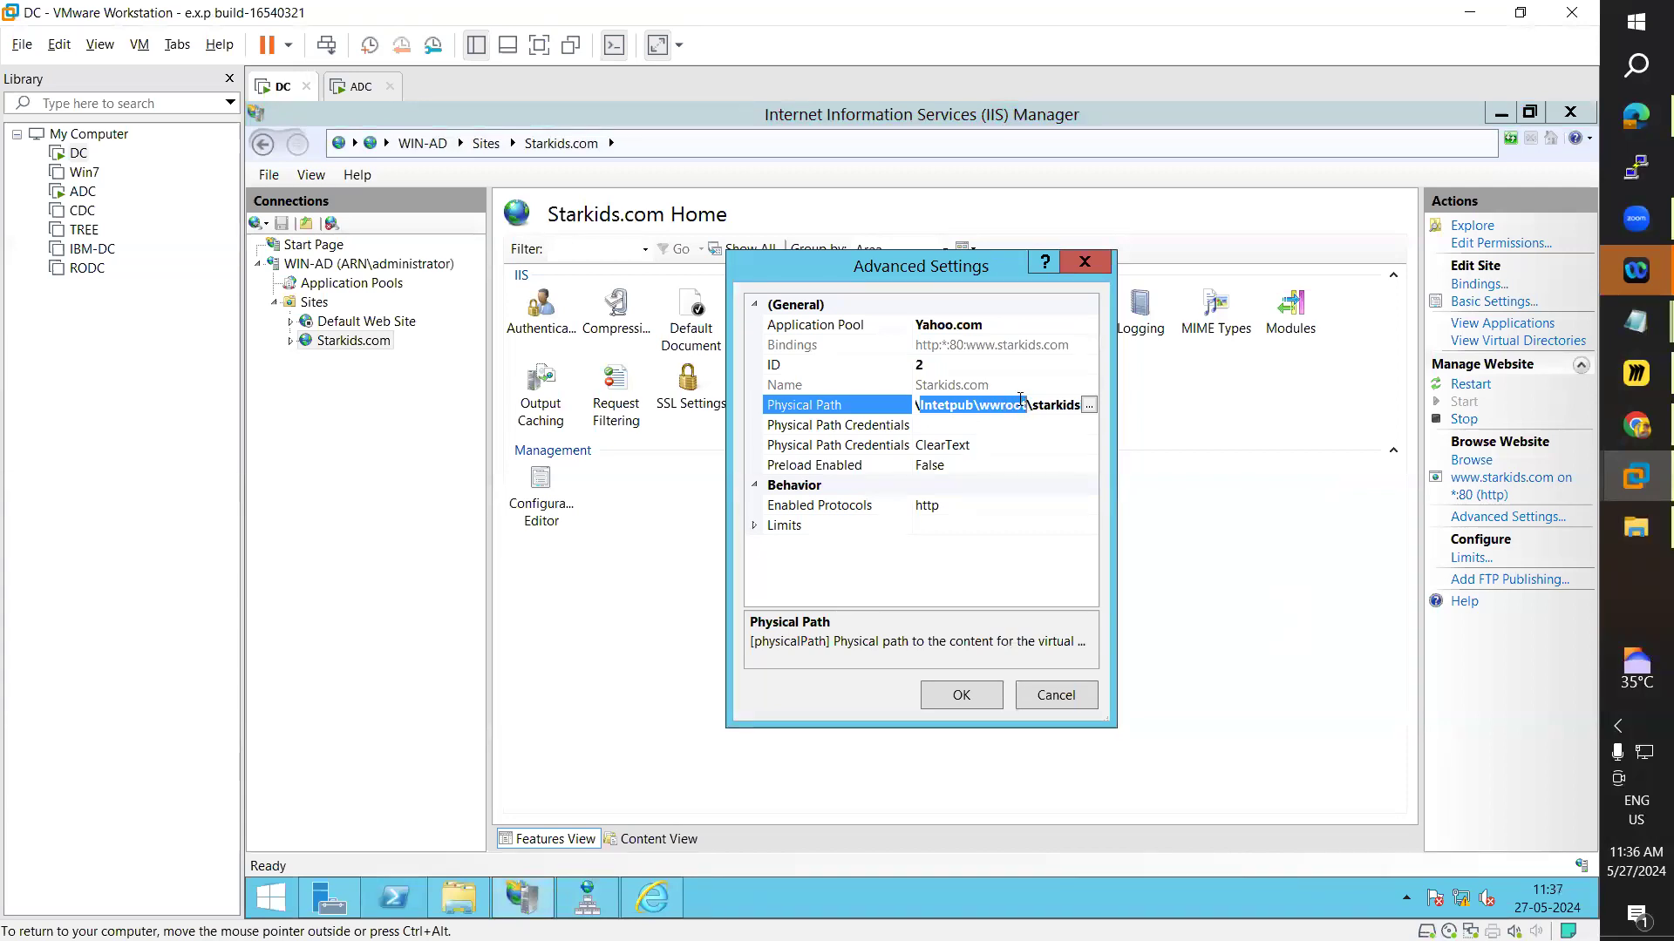
left_click(1086, 262)
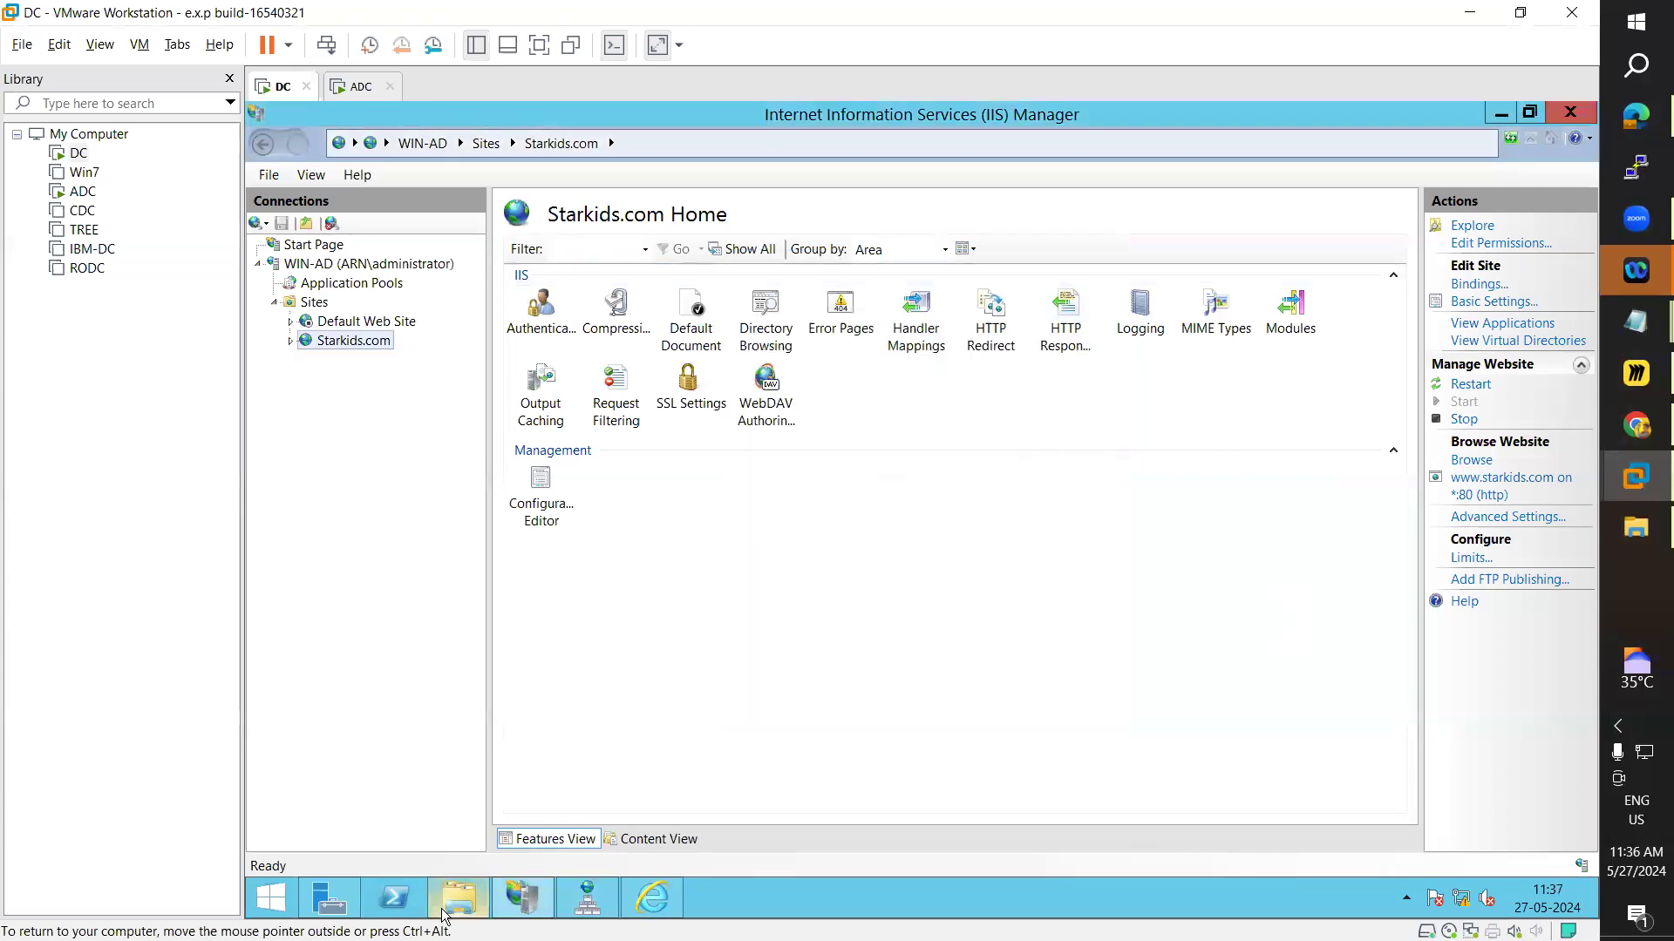
- Explore the Starkids.com site's folder from IIS Manager and go up to its parent wwroot folder
right_click(362, 348)
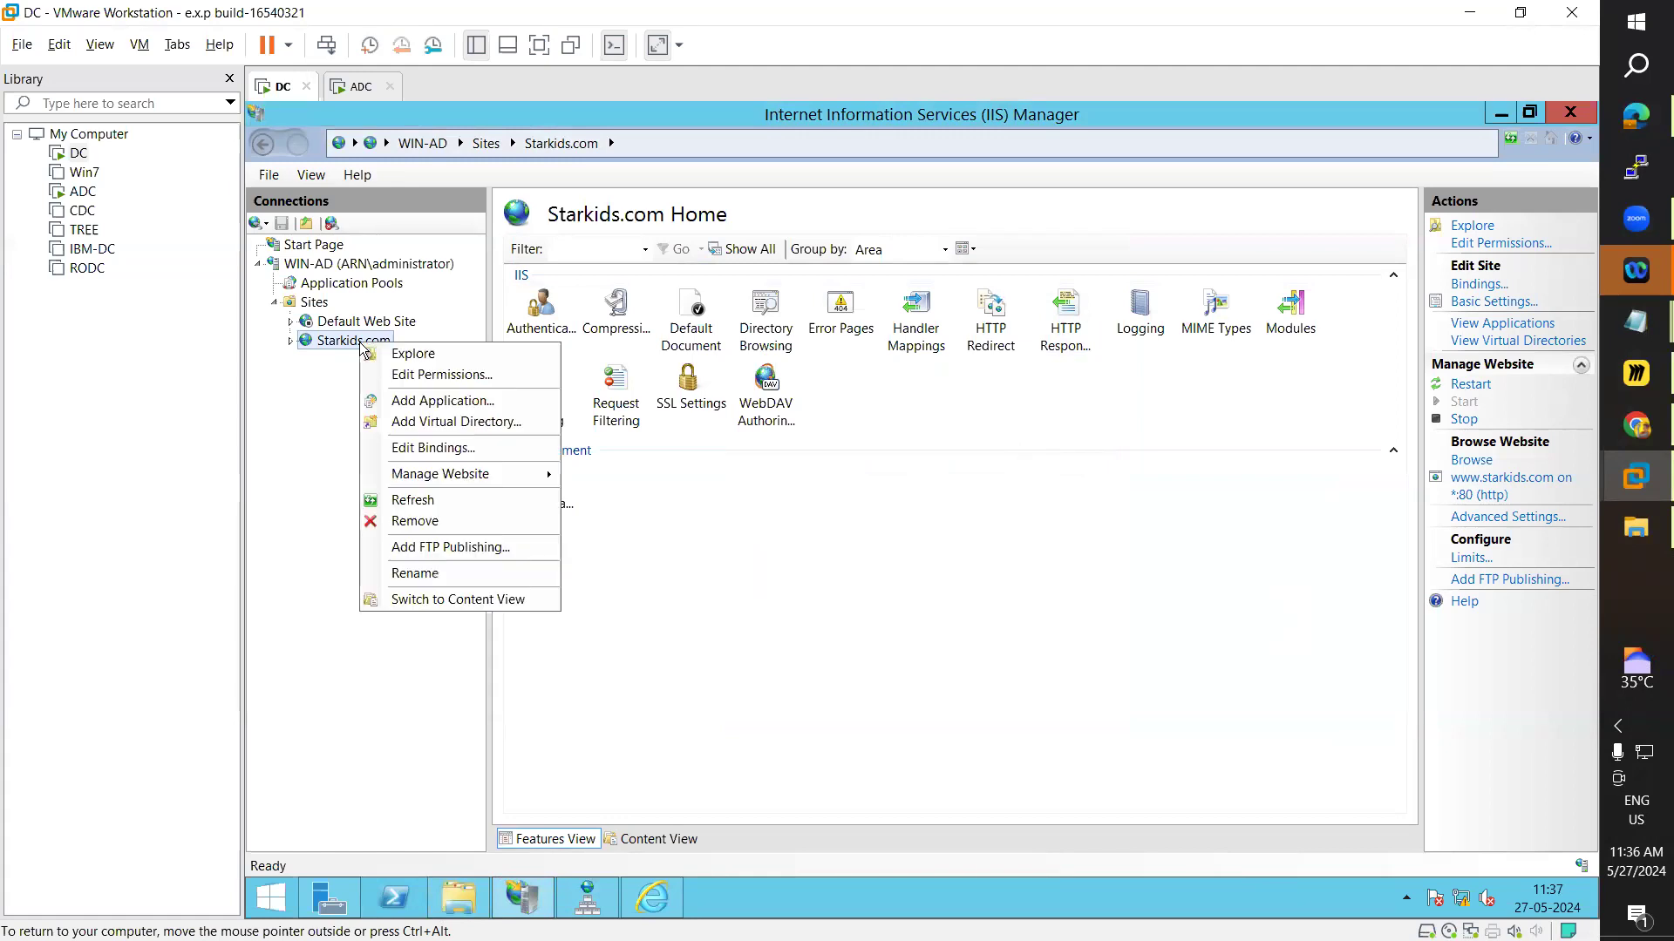
left_click(391, 359)
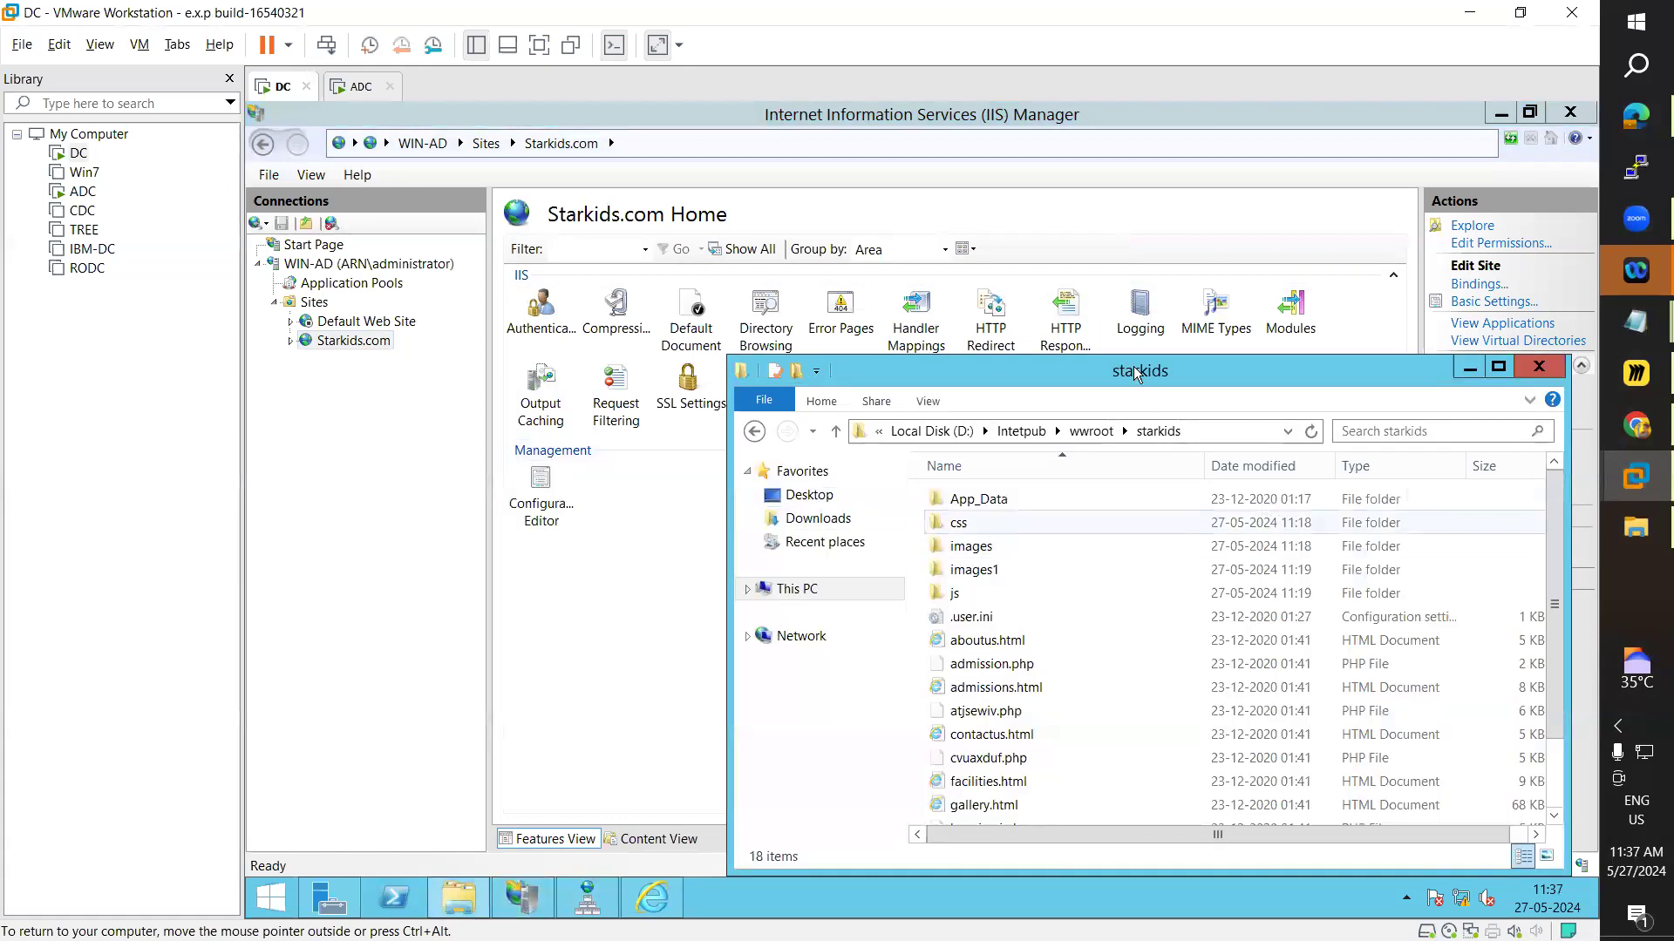
left_click_drag(1140, 370, 1079, 286)
left_click(1037, 347)
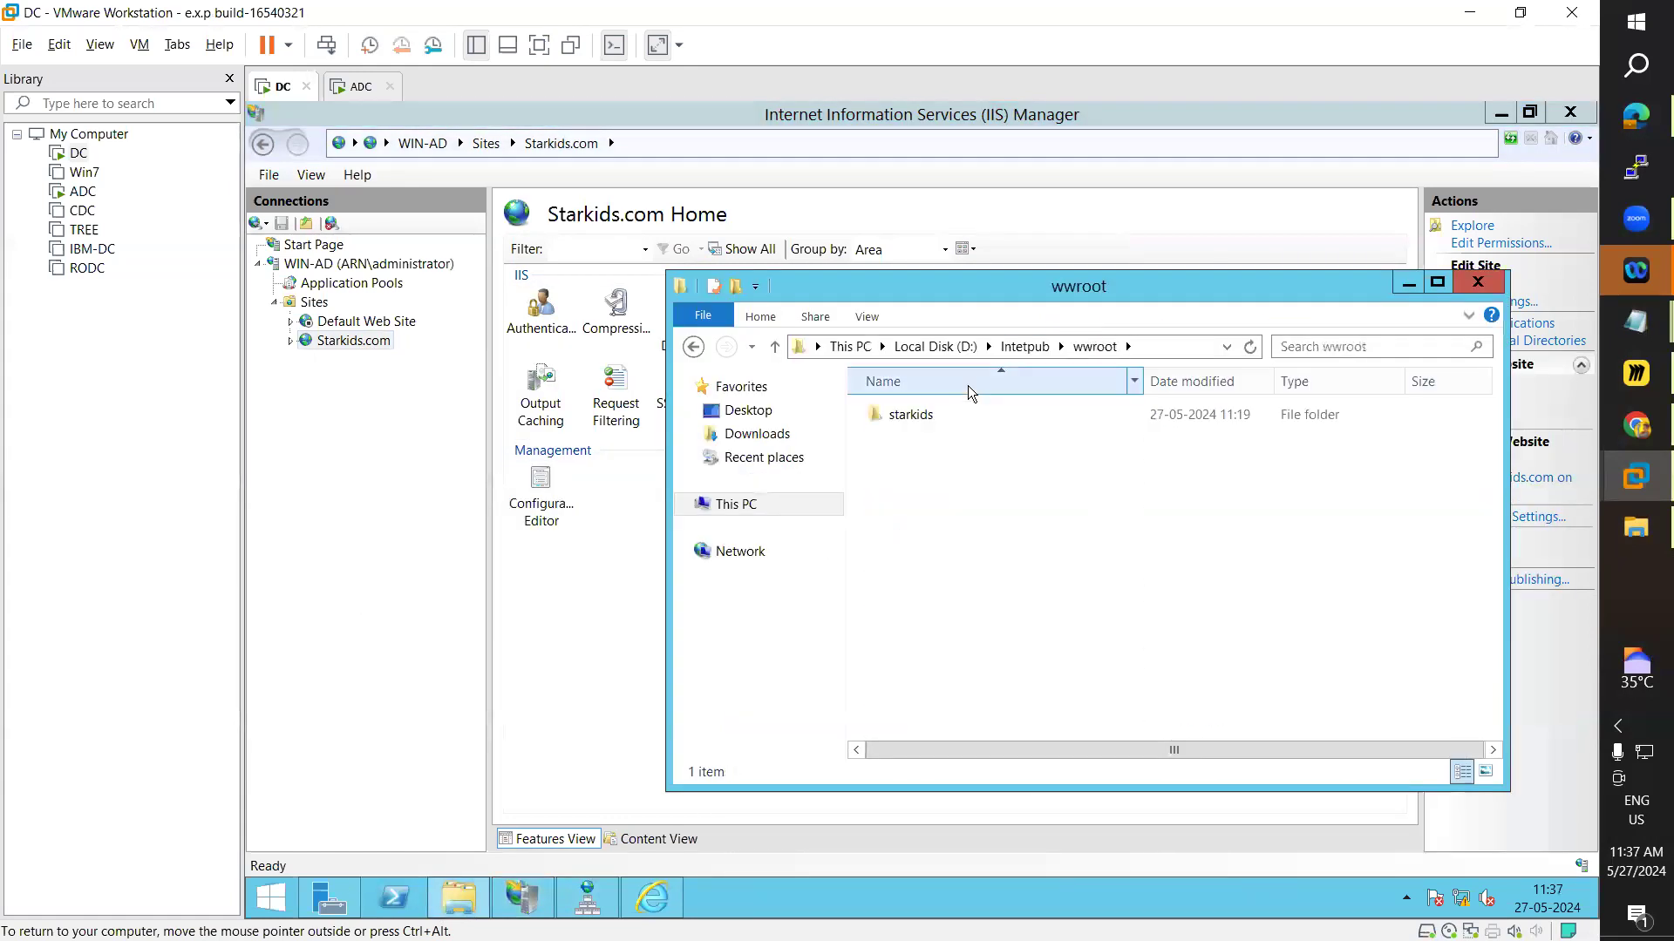
- Create a new folder in wwroot and delete it again, closing the folder window
right_click(900, 469)
mouse_move(978, 686)
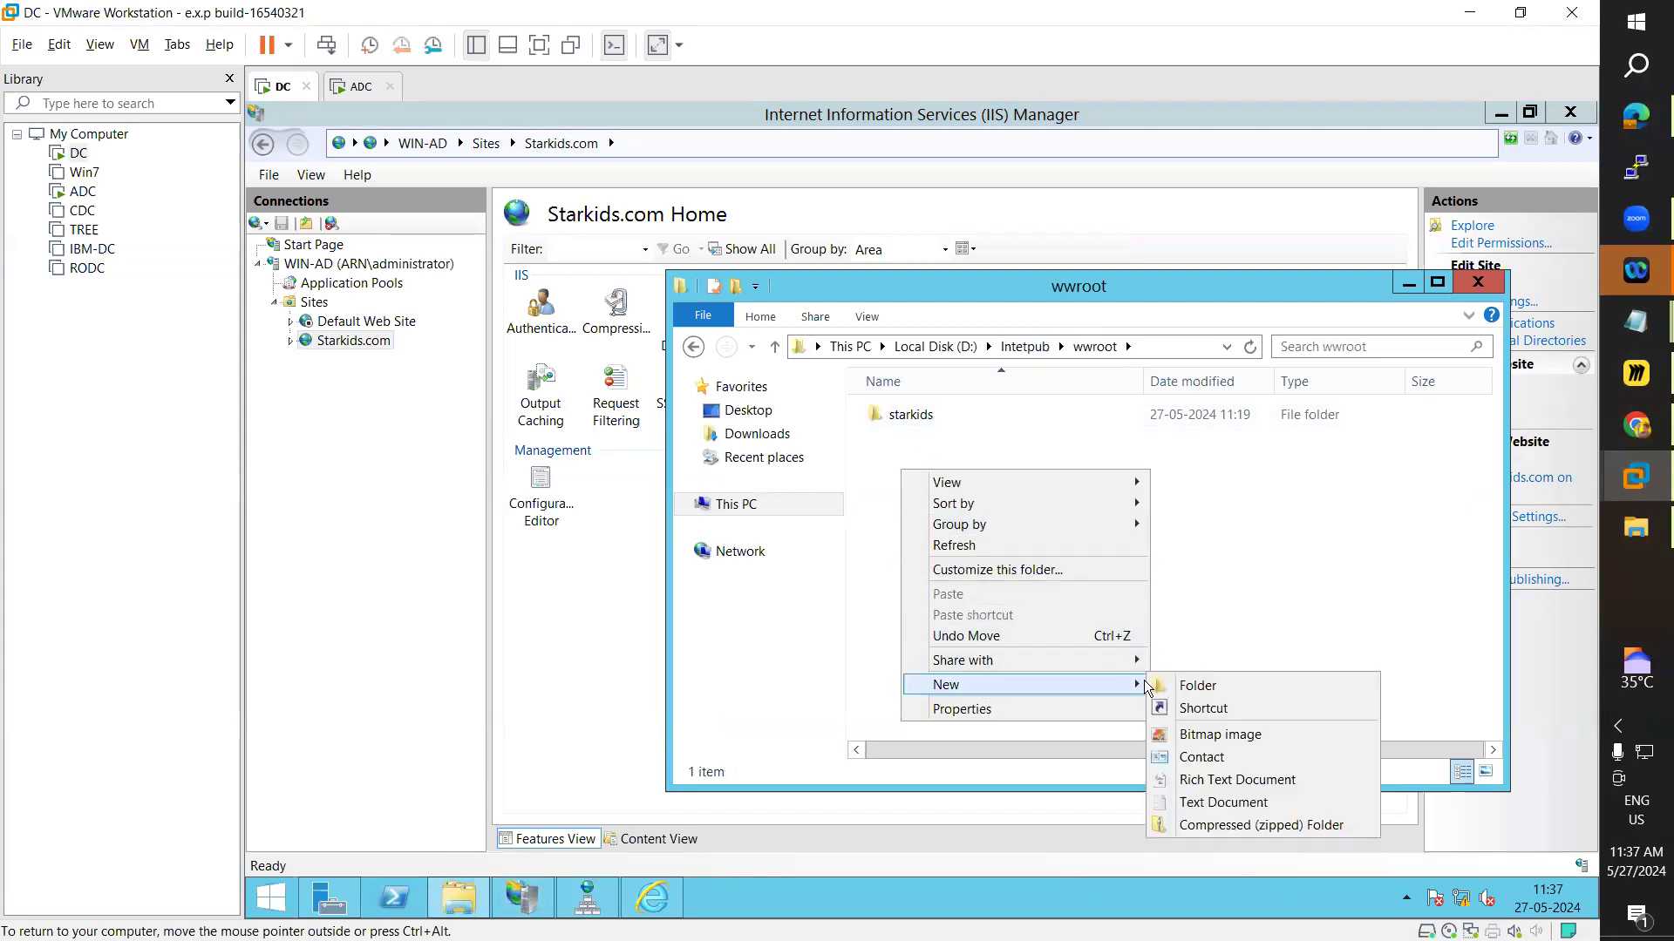
left_click(1159, 685)
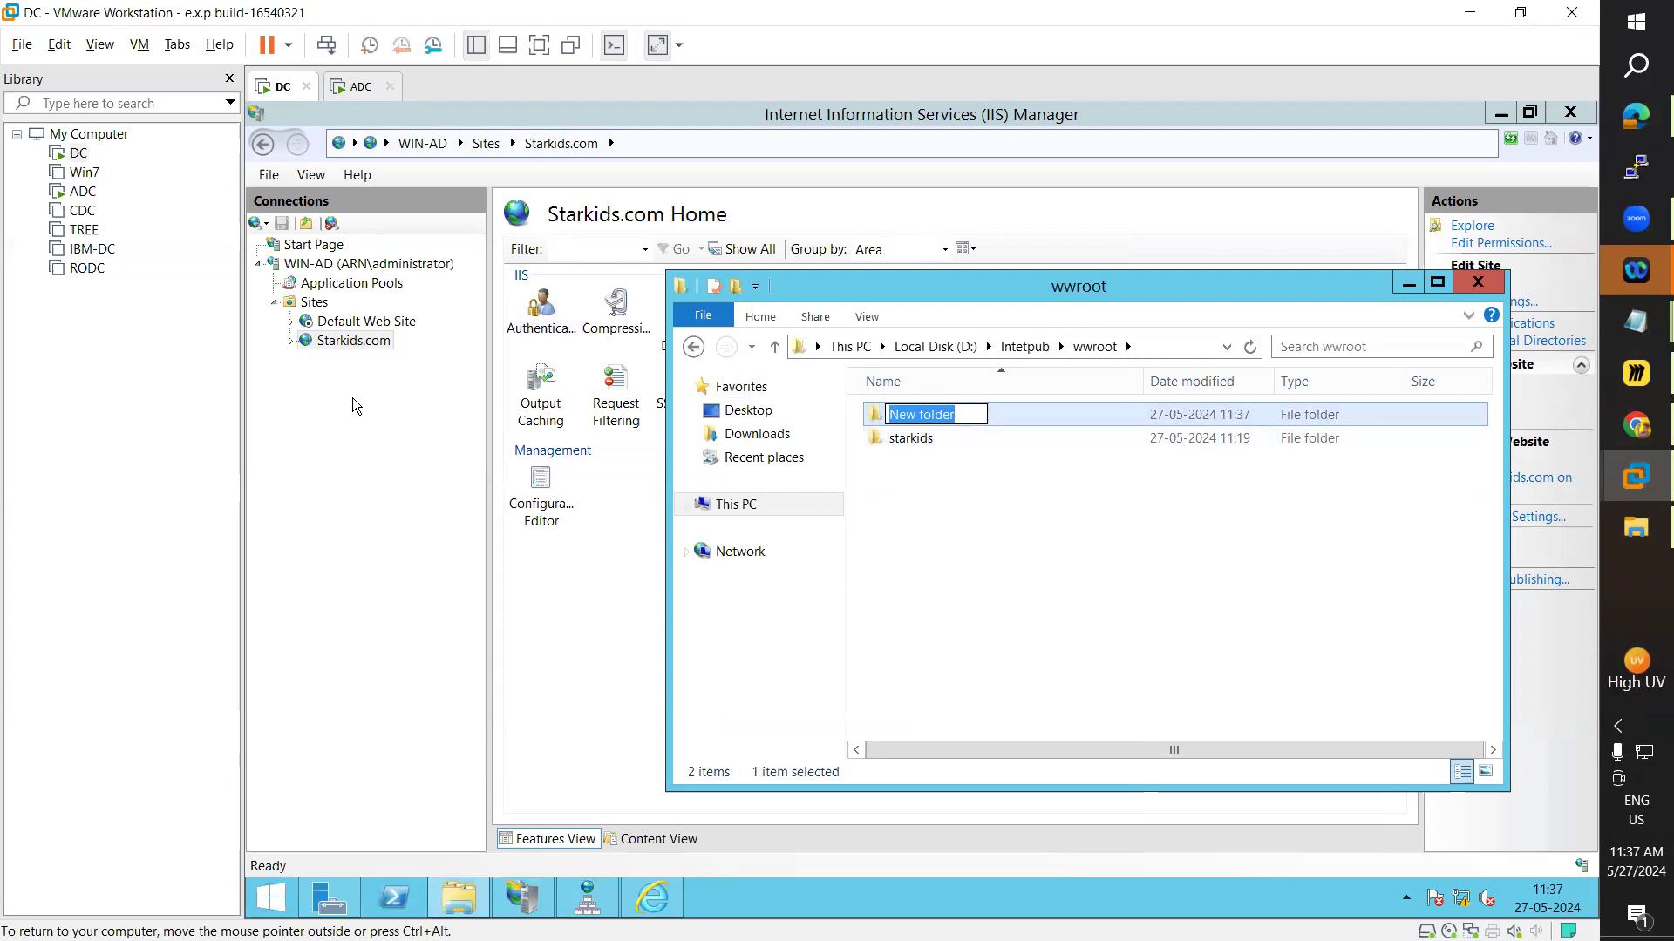
left_click(1065, 569)
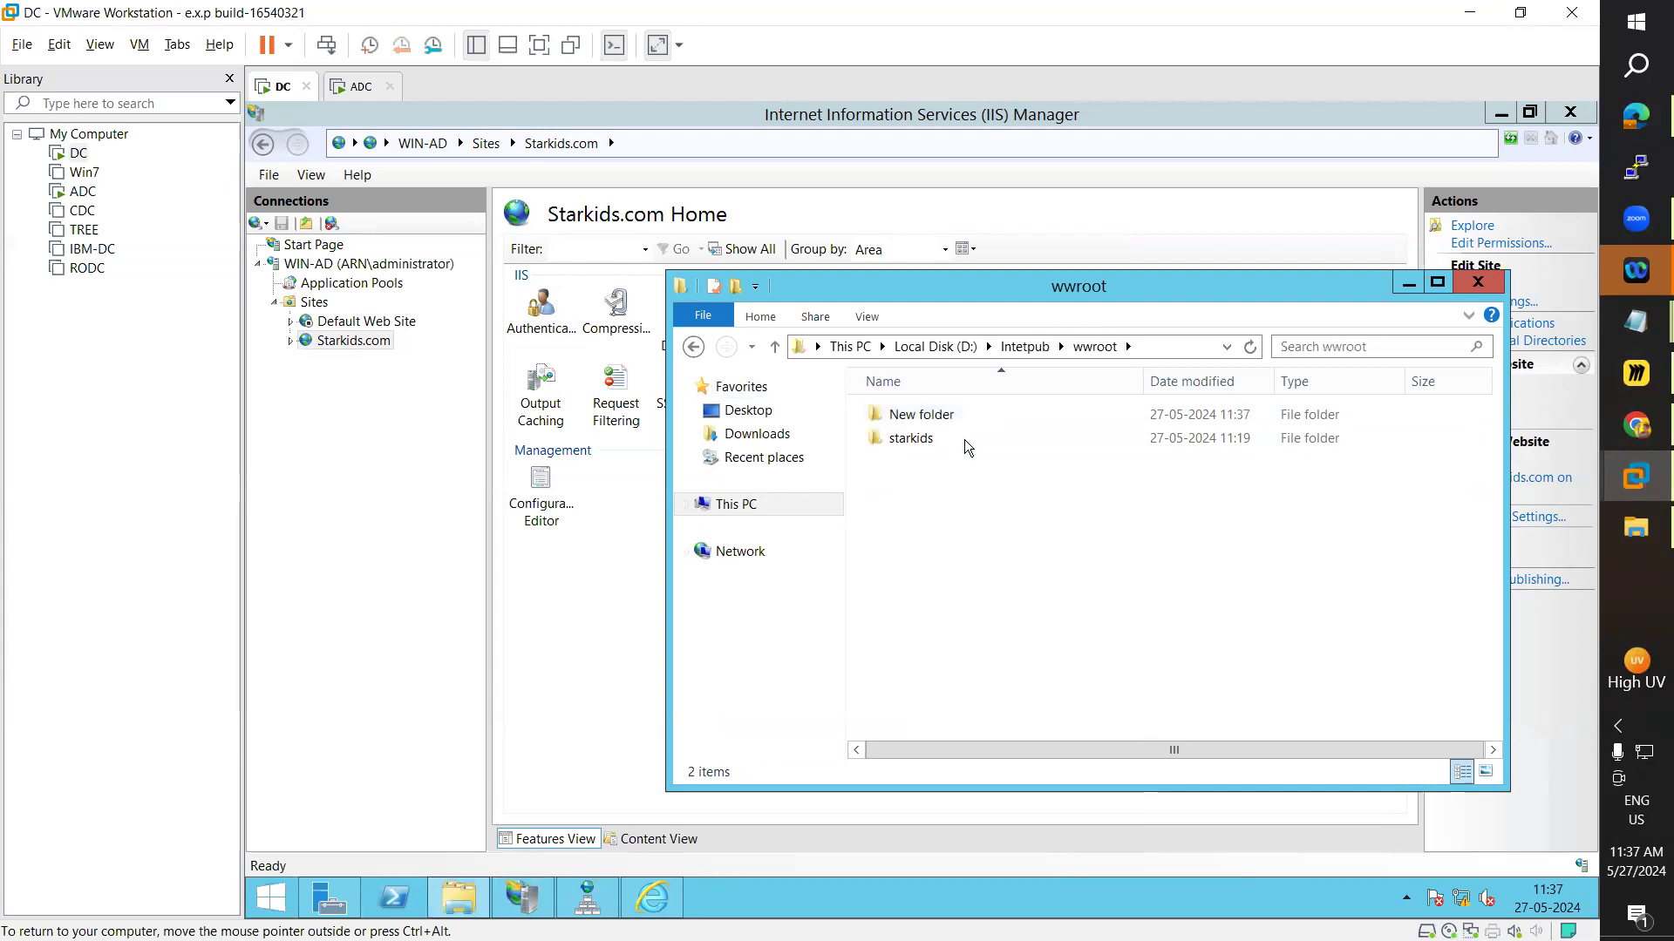
left_click(938, 419)
key("Delete")
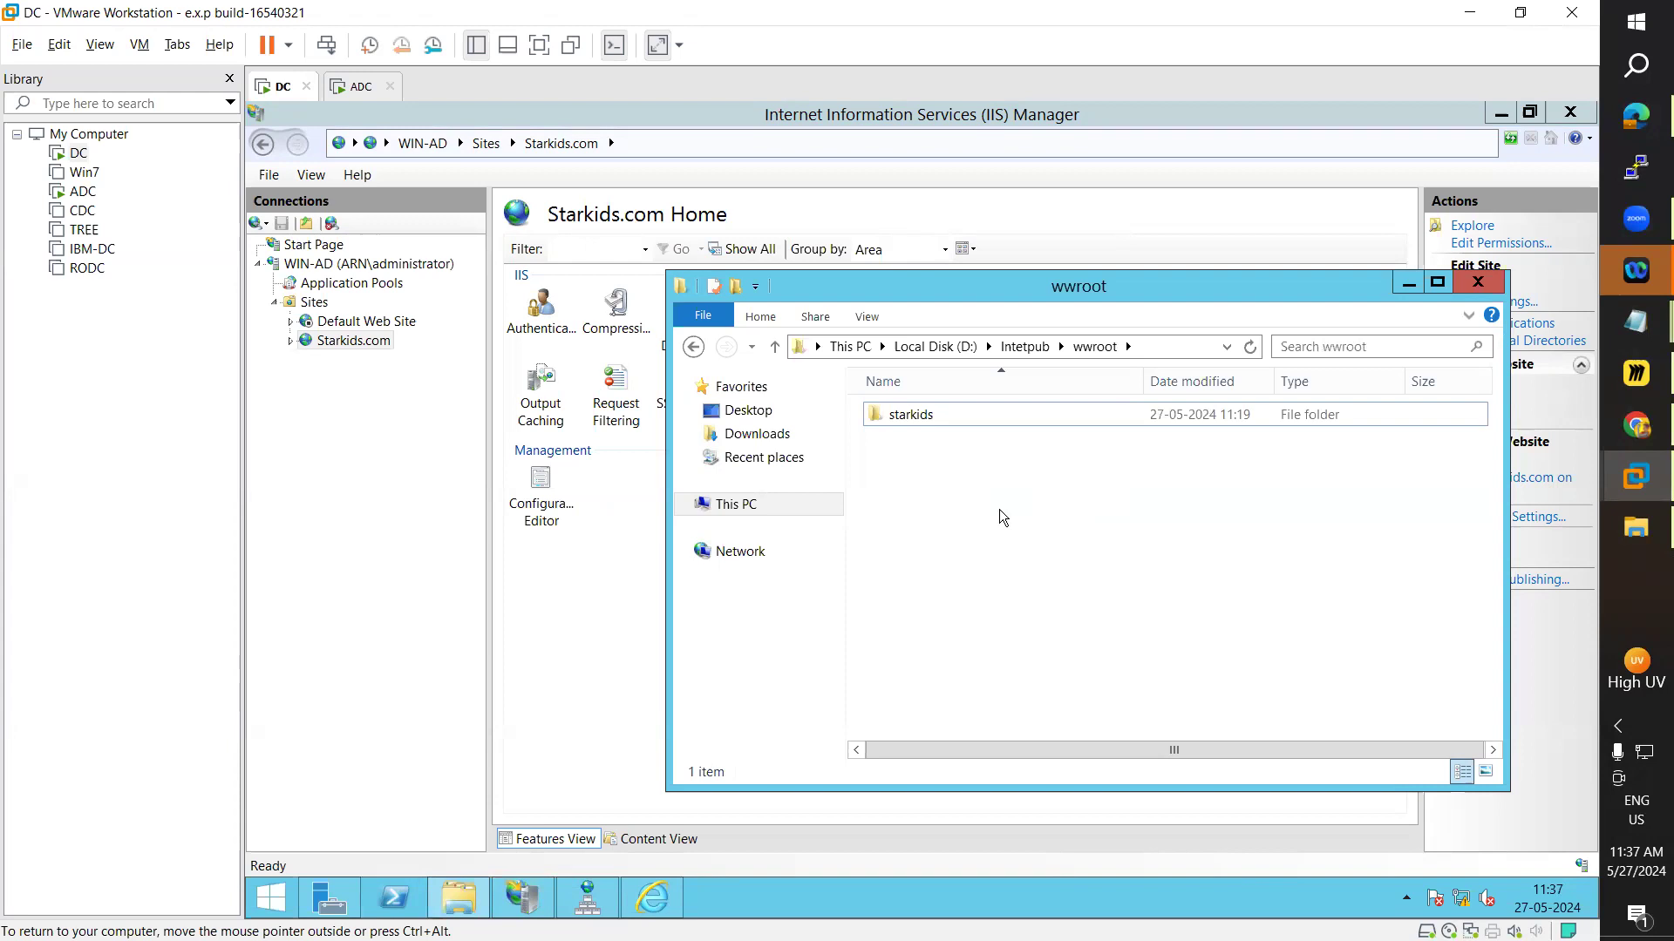
left_click(1477, 281)
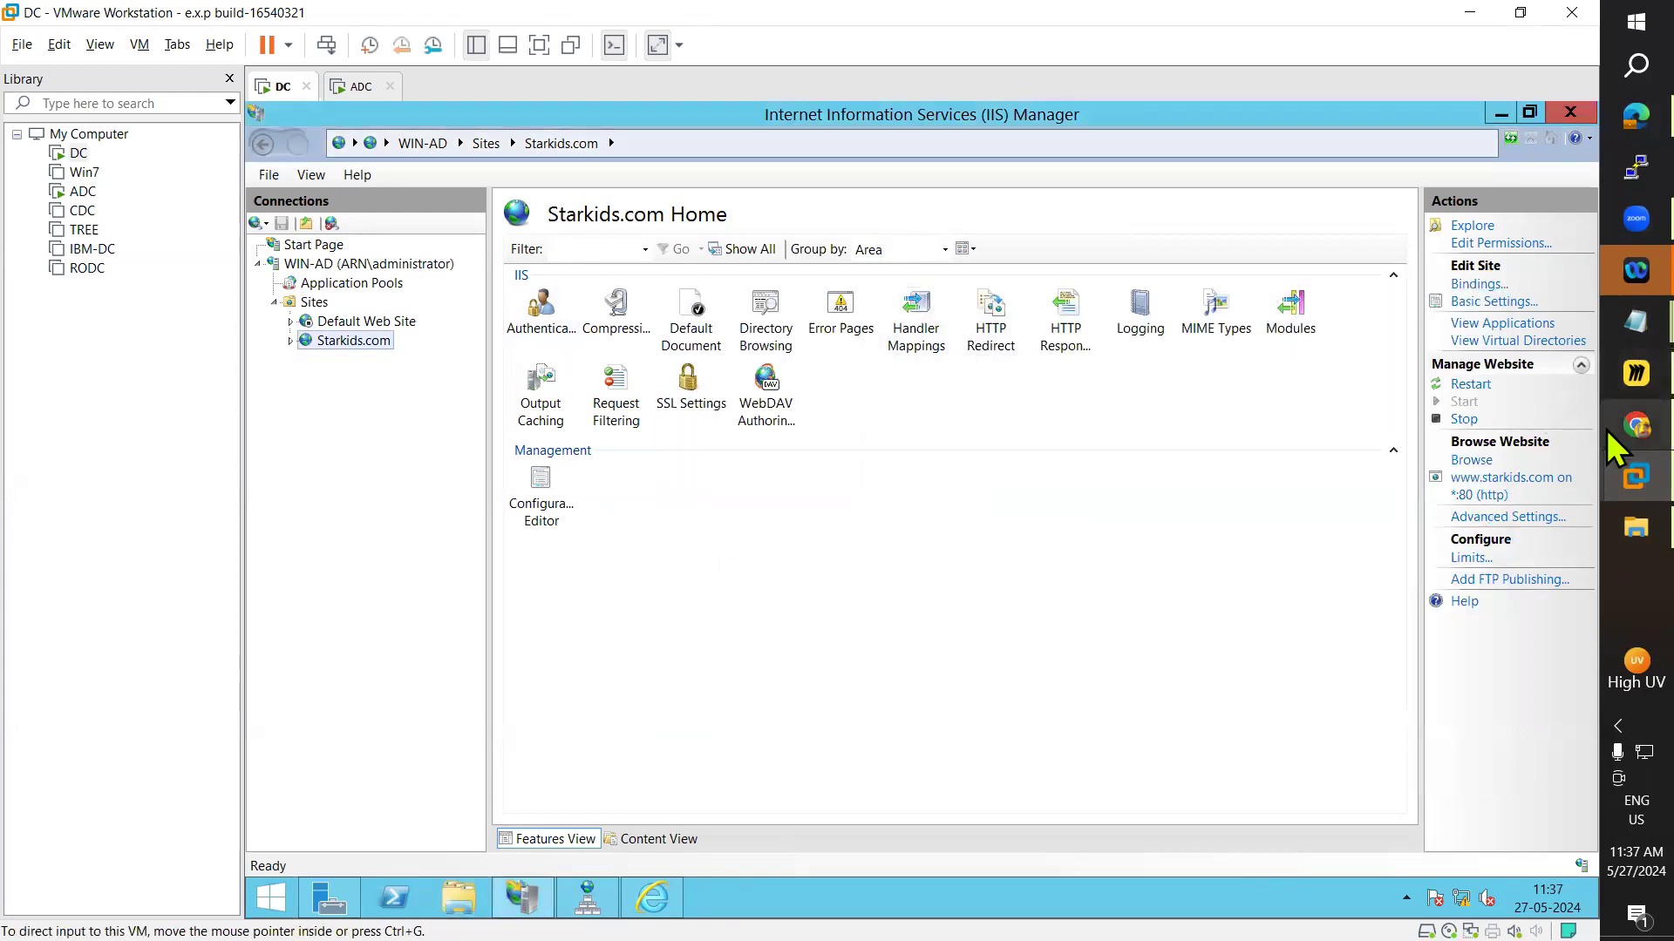
- Switch to the host's File Explorer and examine the website files in Documents\navaratna\navaratnacropscience
left_click(1607, 422)
left_click(1607, 421)
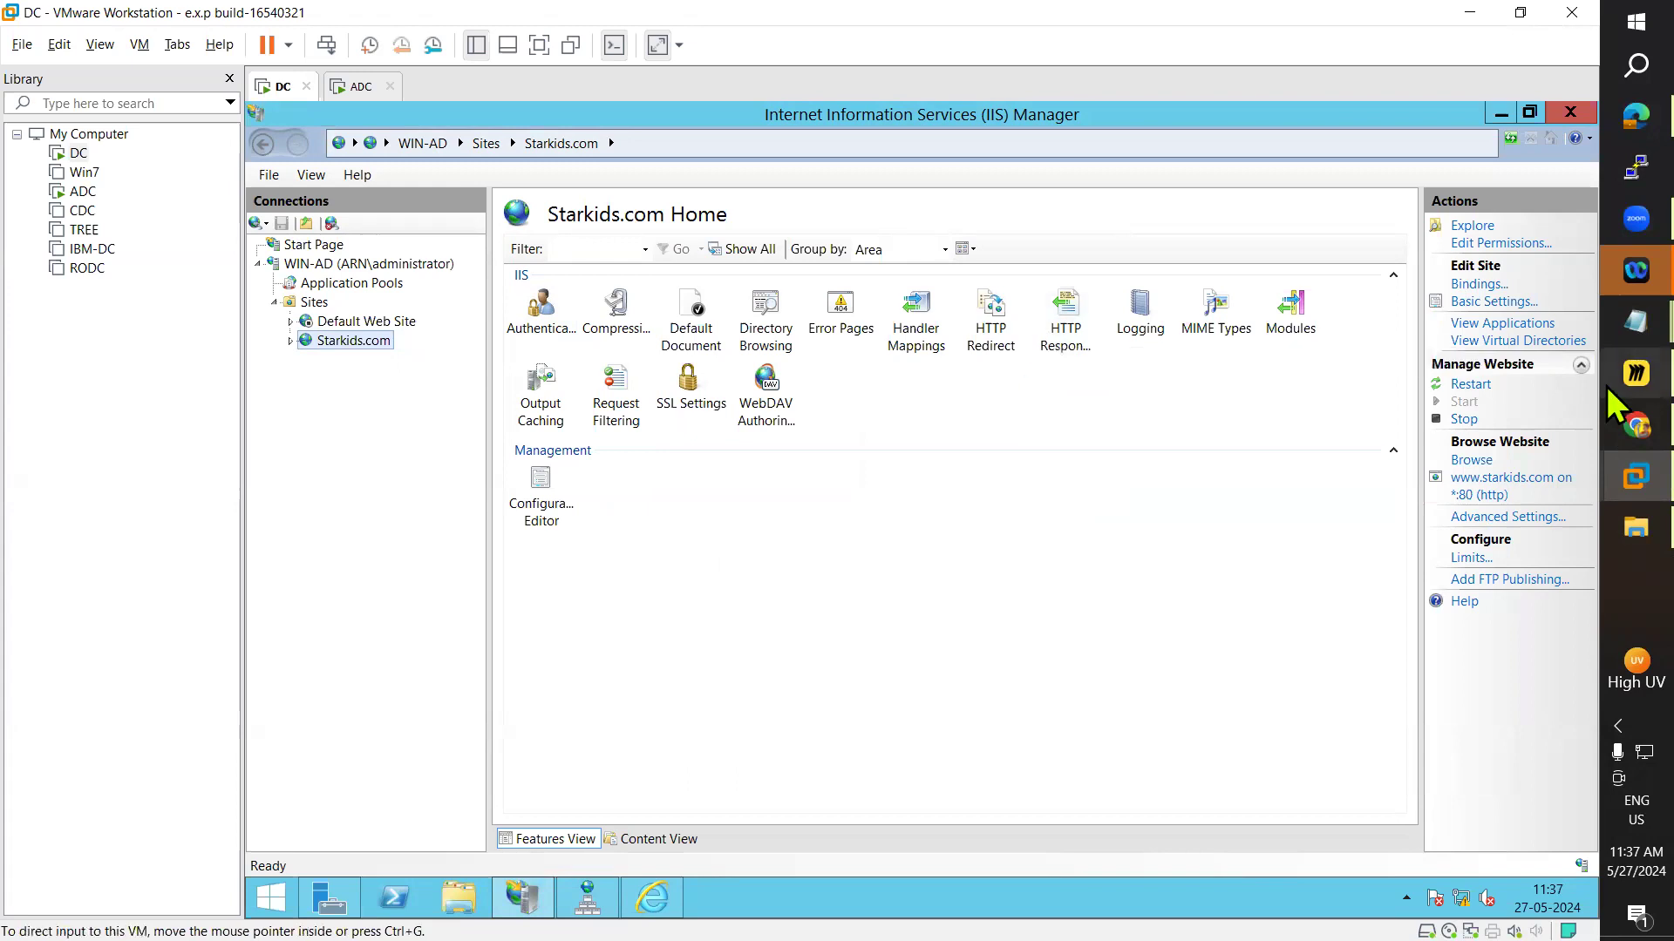
left_click(1630, 525)
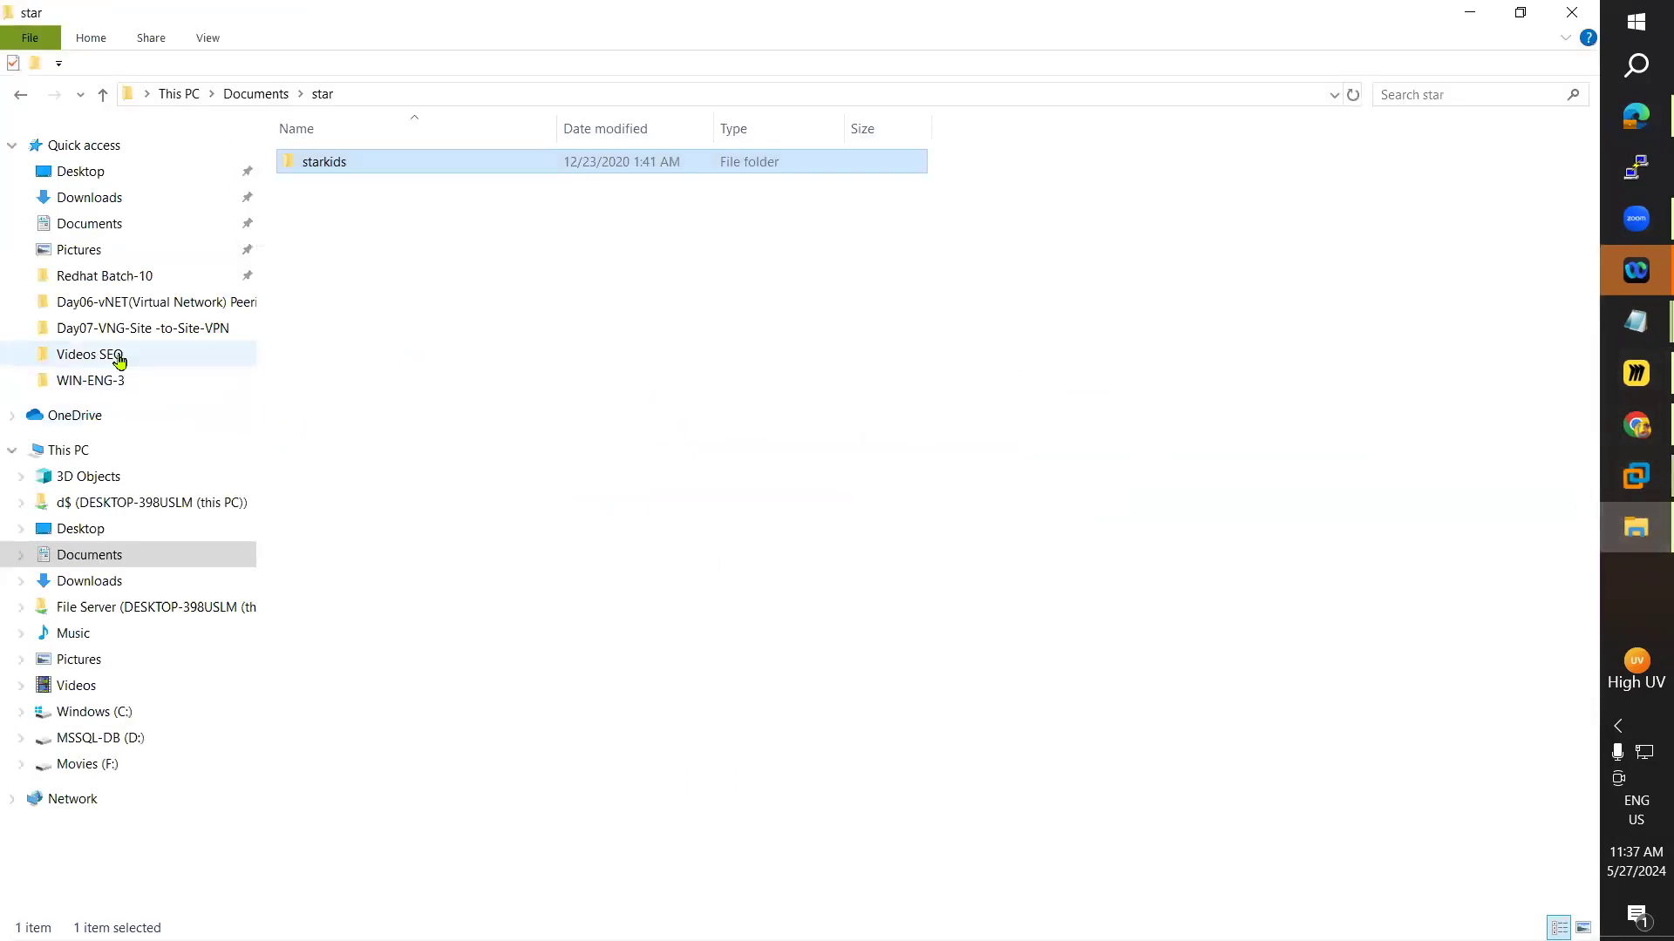
left_click(119, 225)
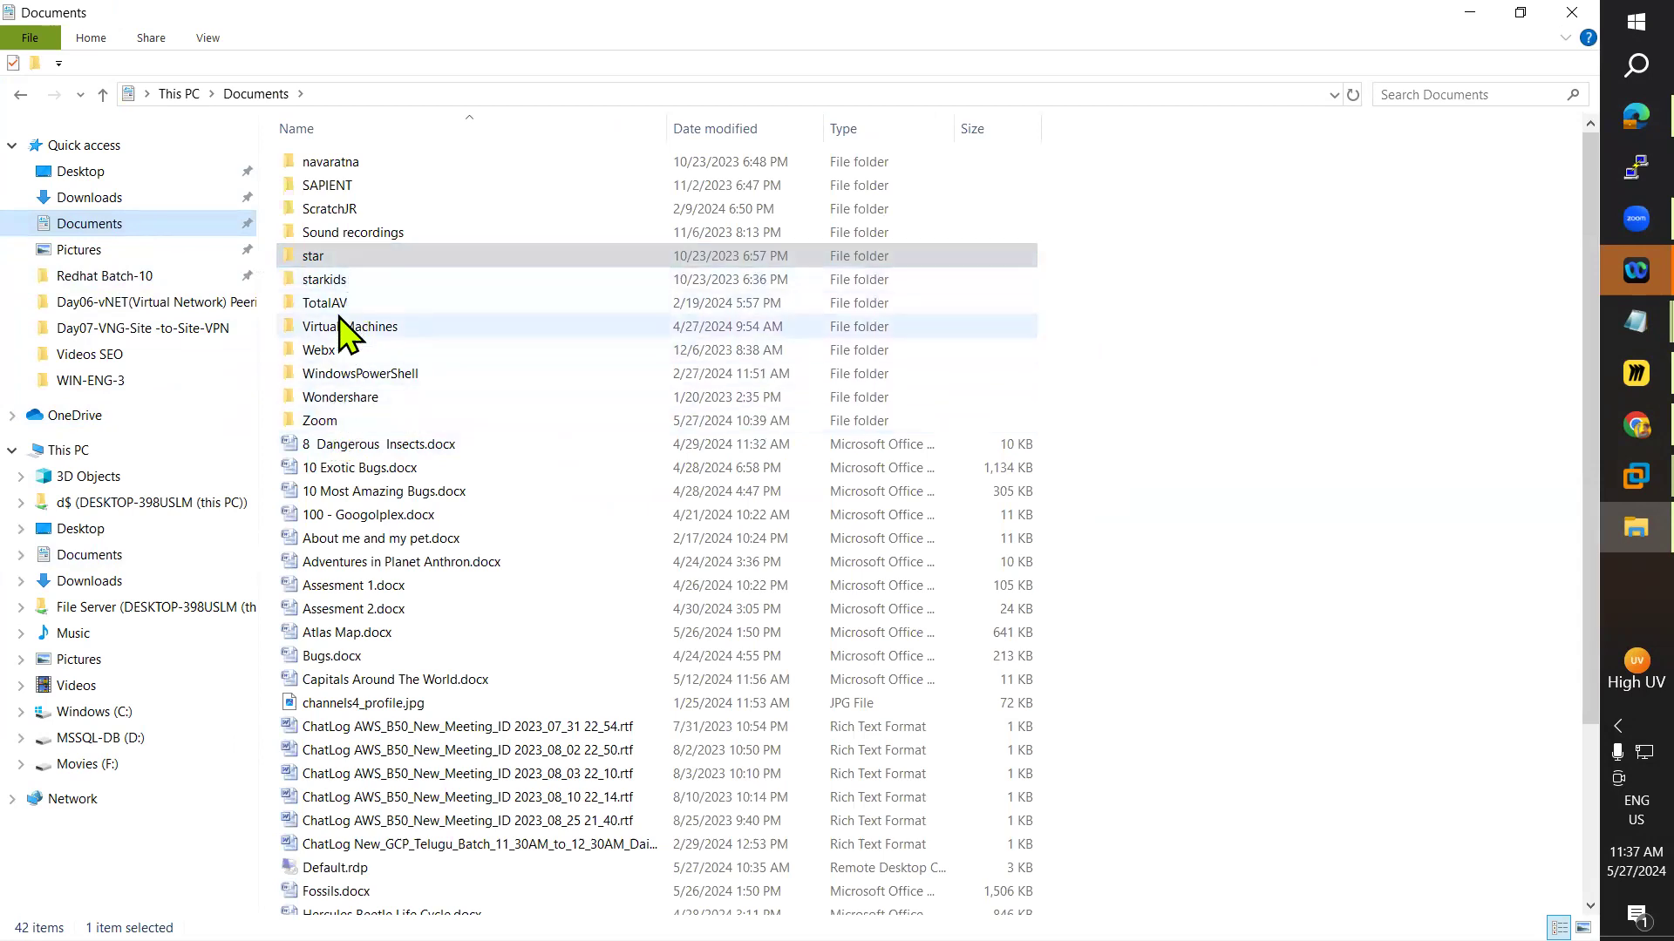
double_click(344, 162)
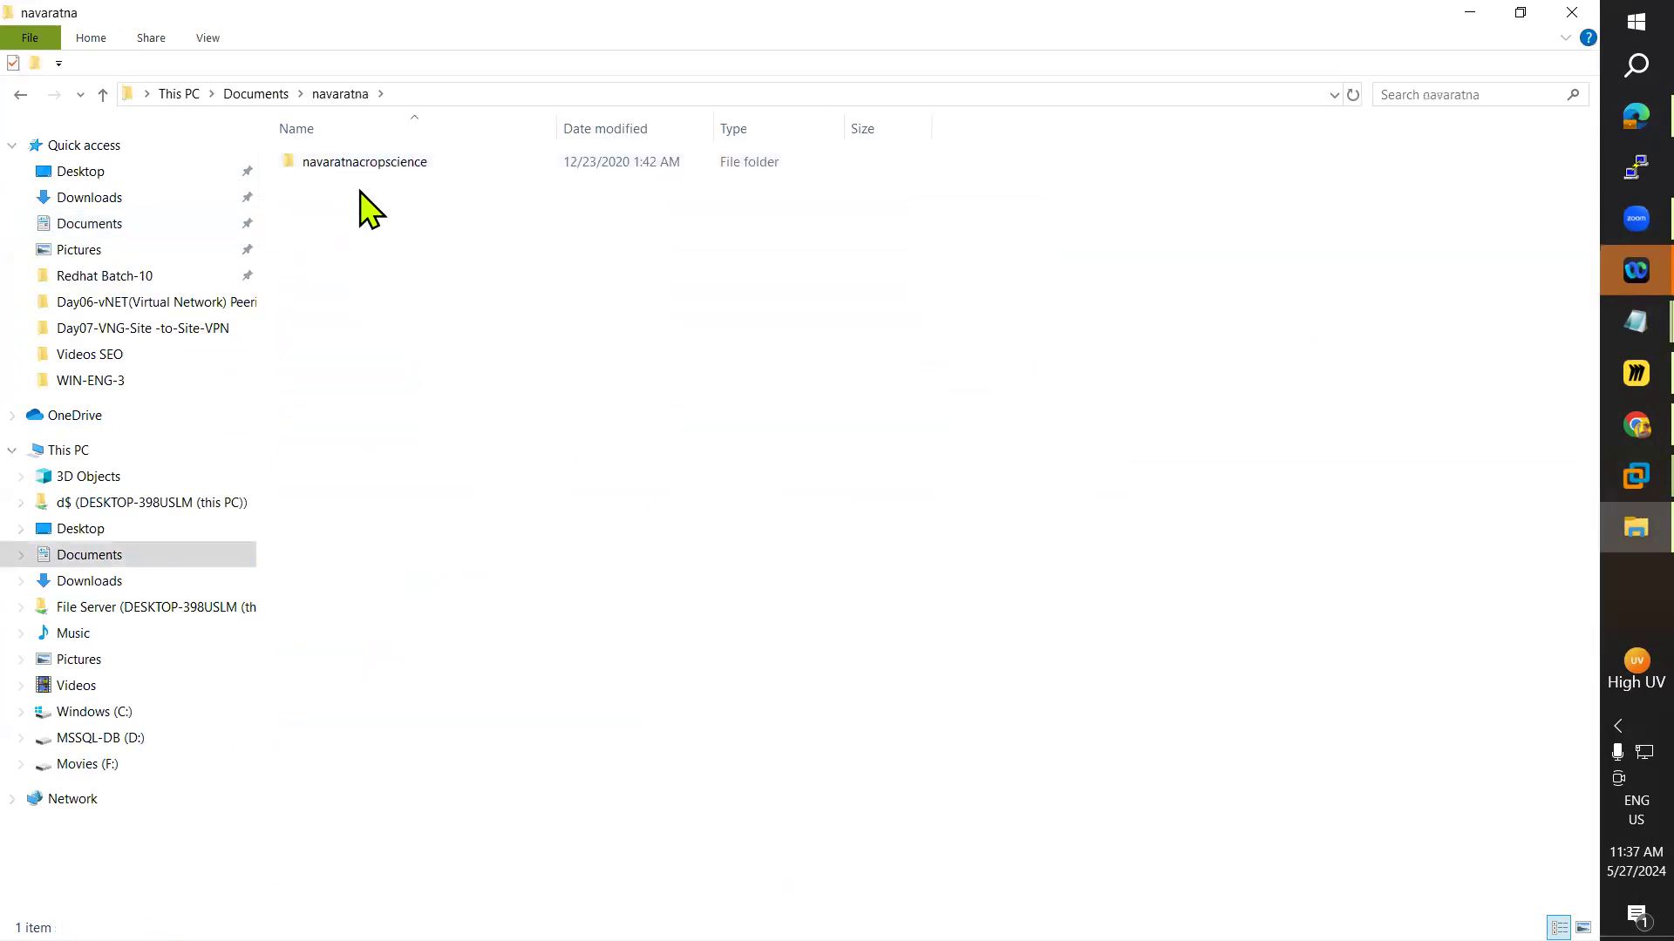
double_click(364, 164)
scroll(373, 483, "down", 4)
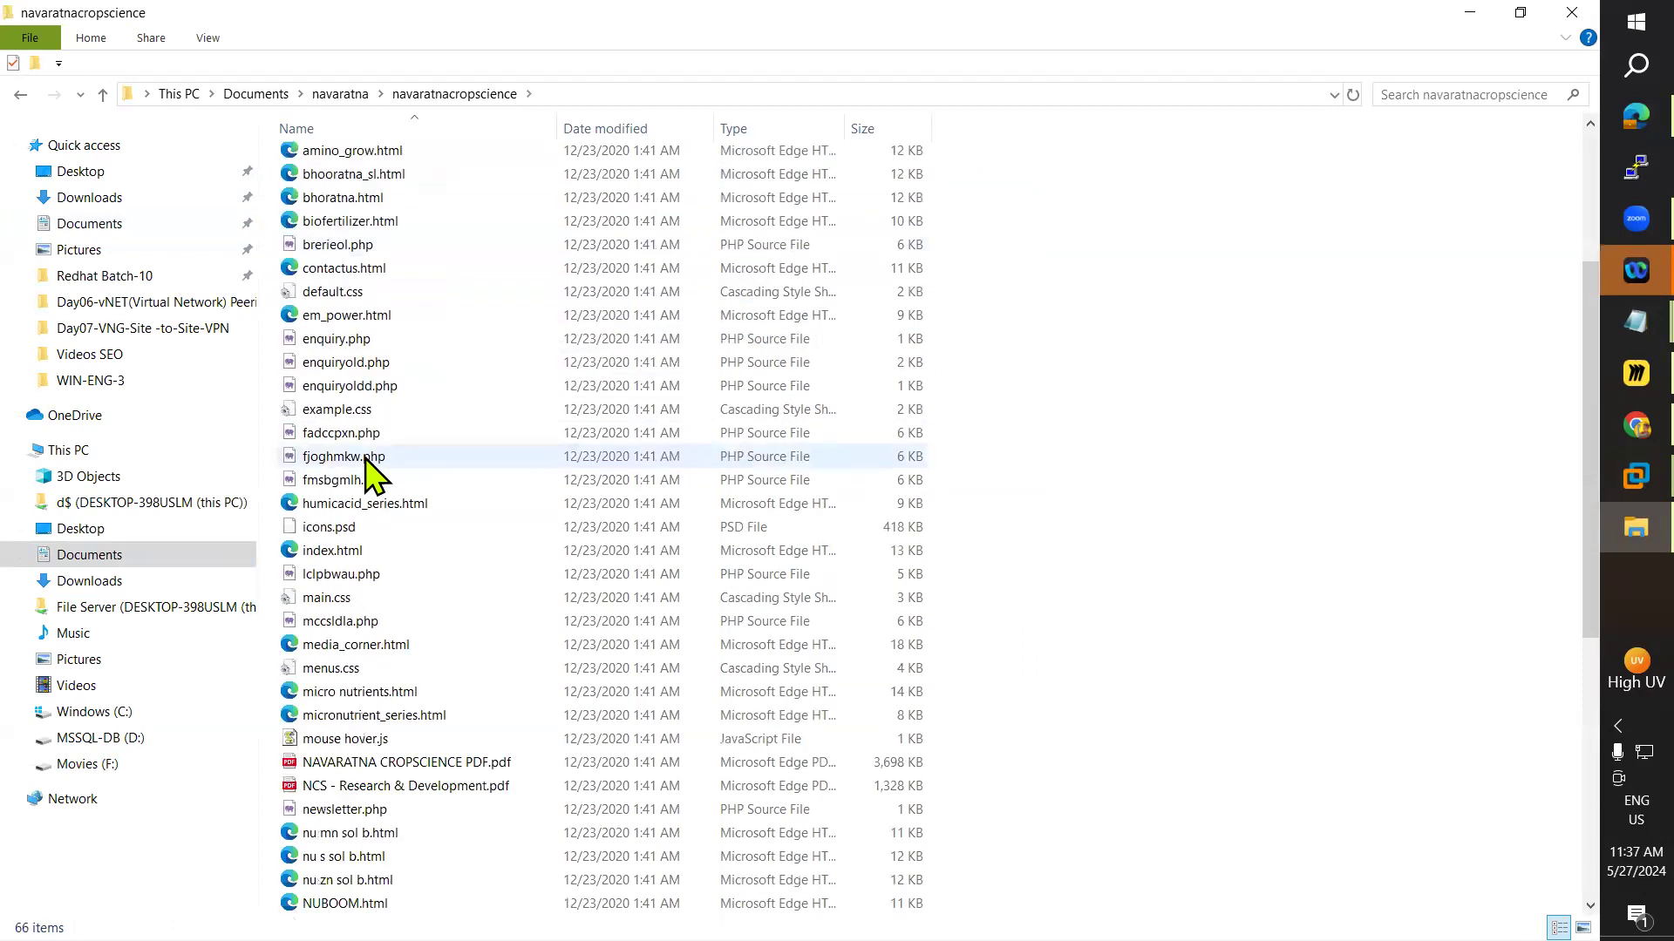
scroll(375, 488, "down", 6)
scroll(393, 527, "down", 2)
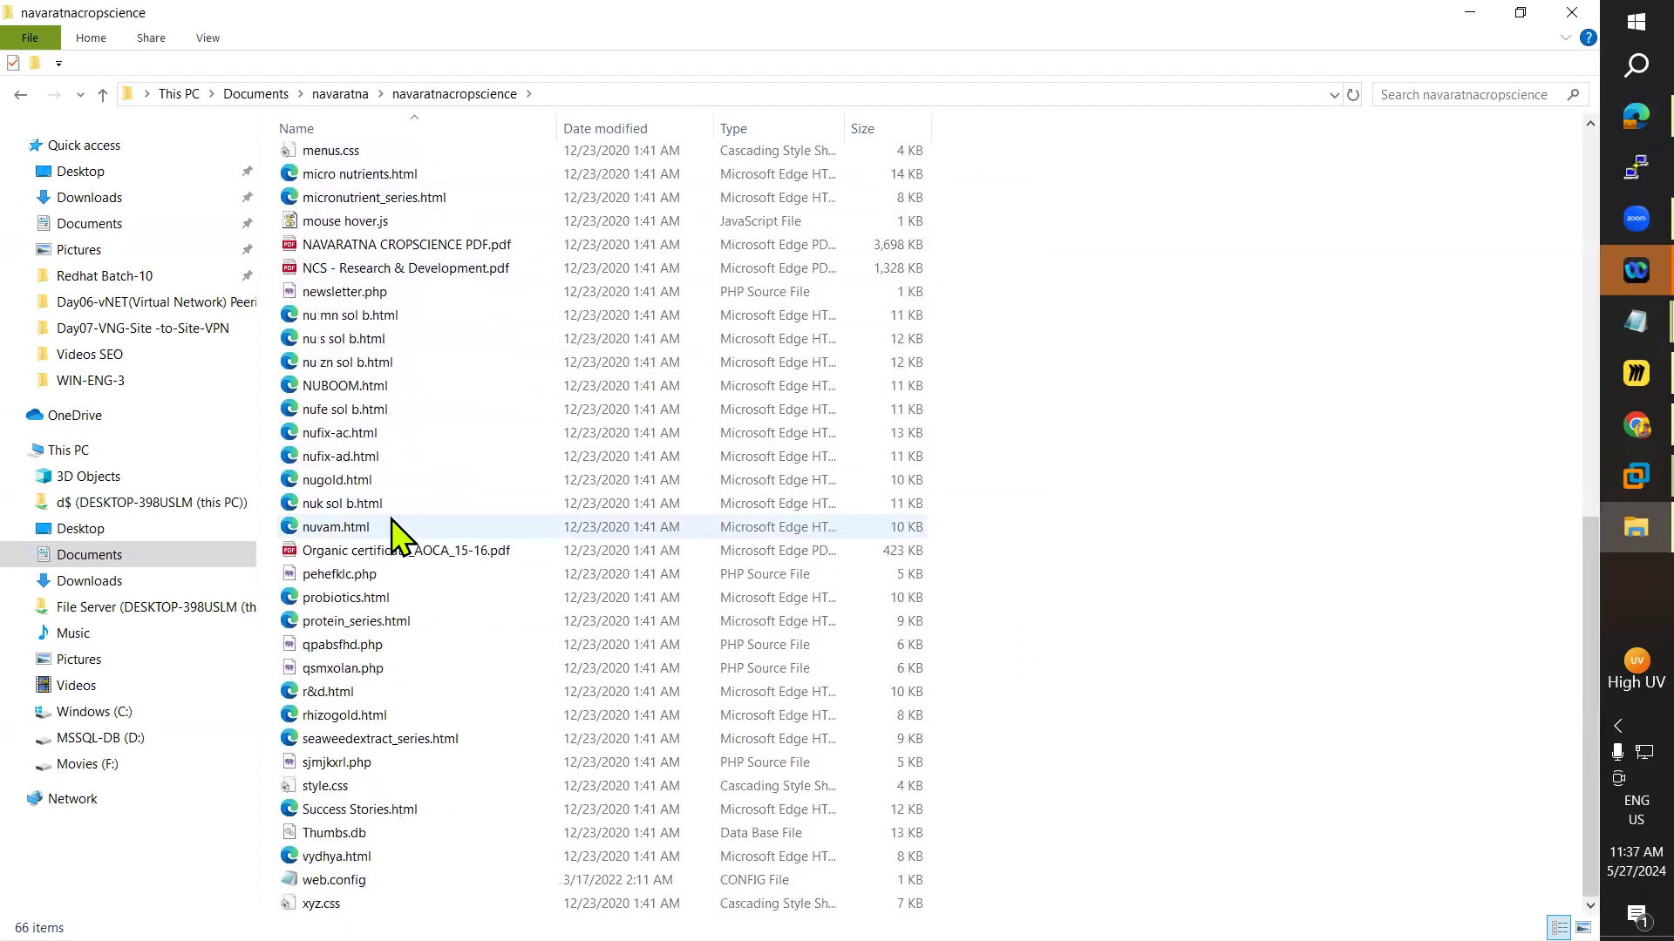
left_click(357, 97)
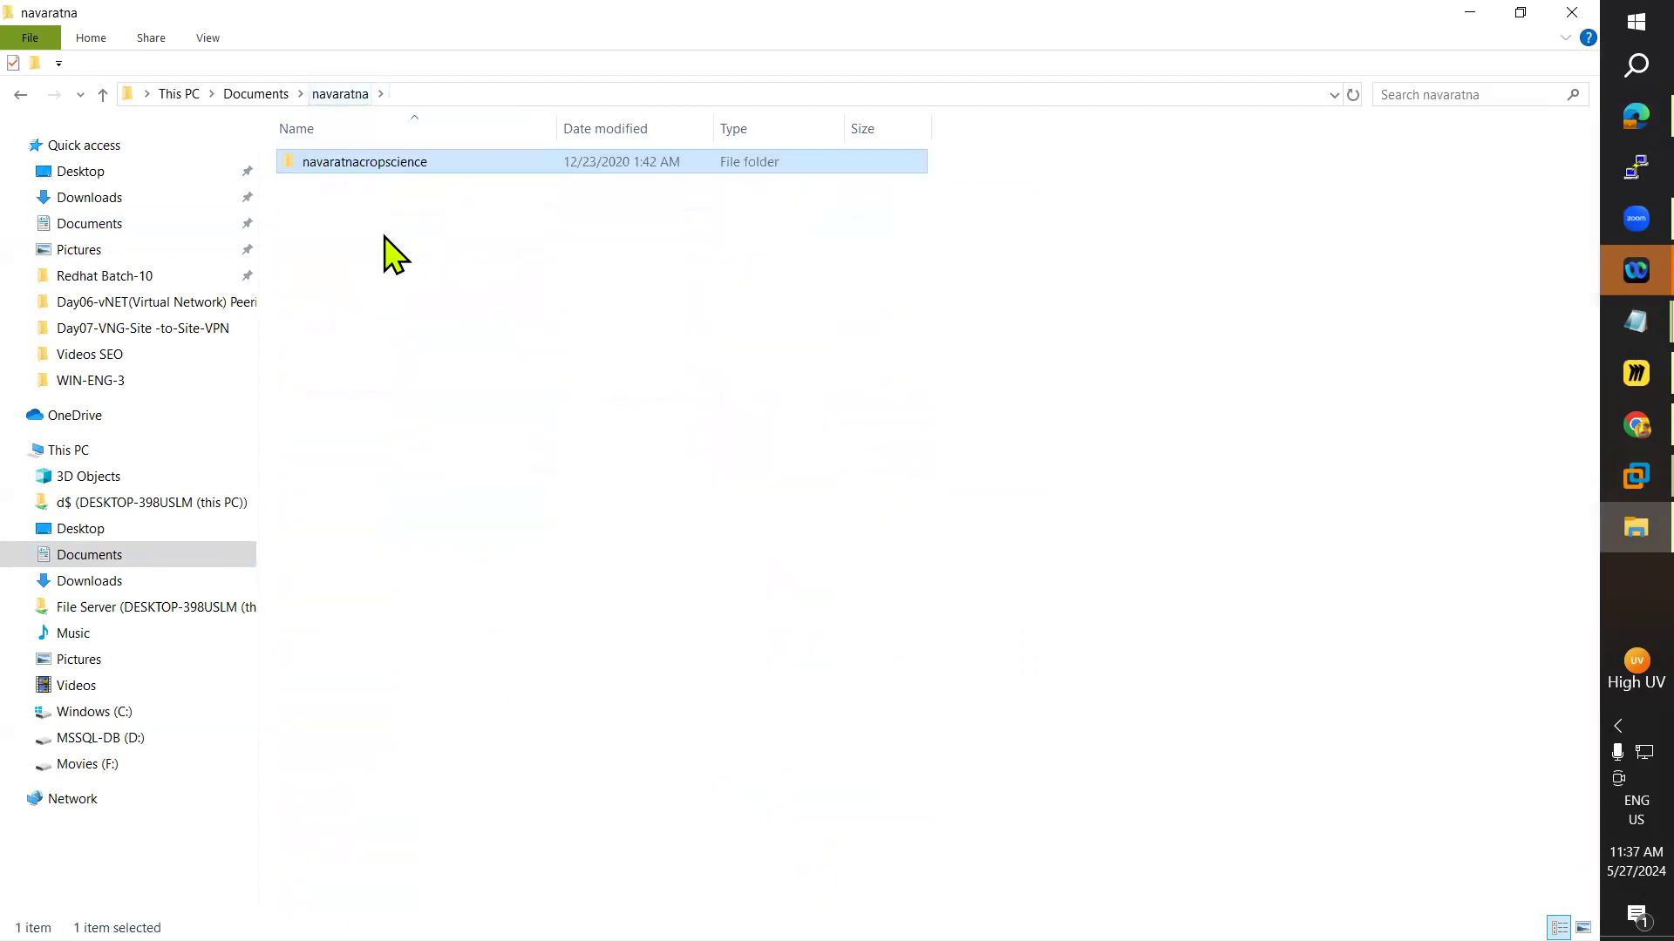
- Preview index.html from Documents\SAPIENT\SAPIENTCORP in the browser, then close the page and return to File Explorer
left_click(279, 94)
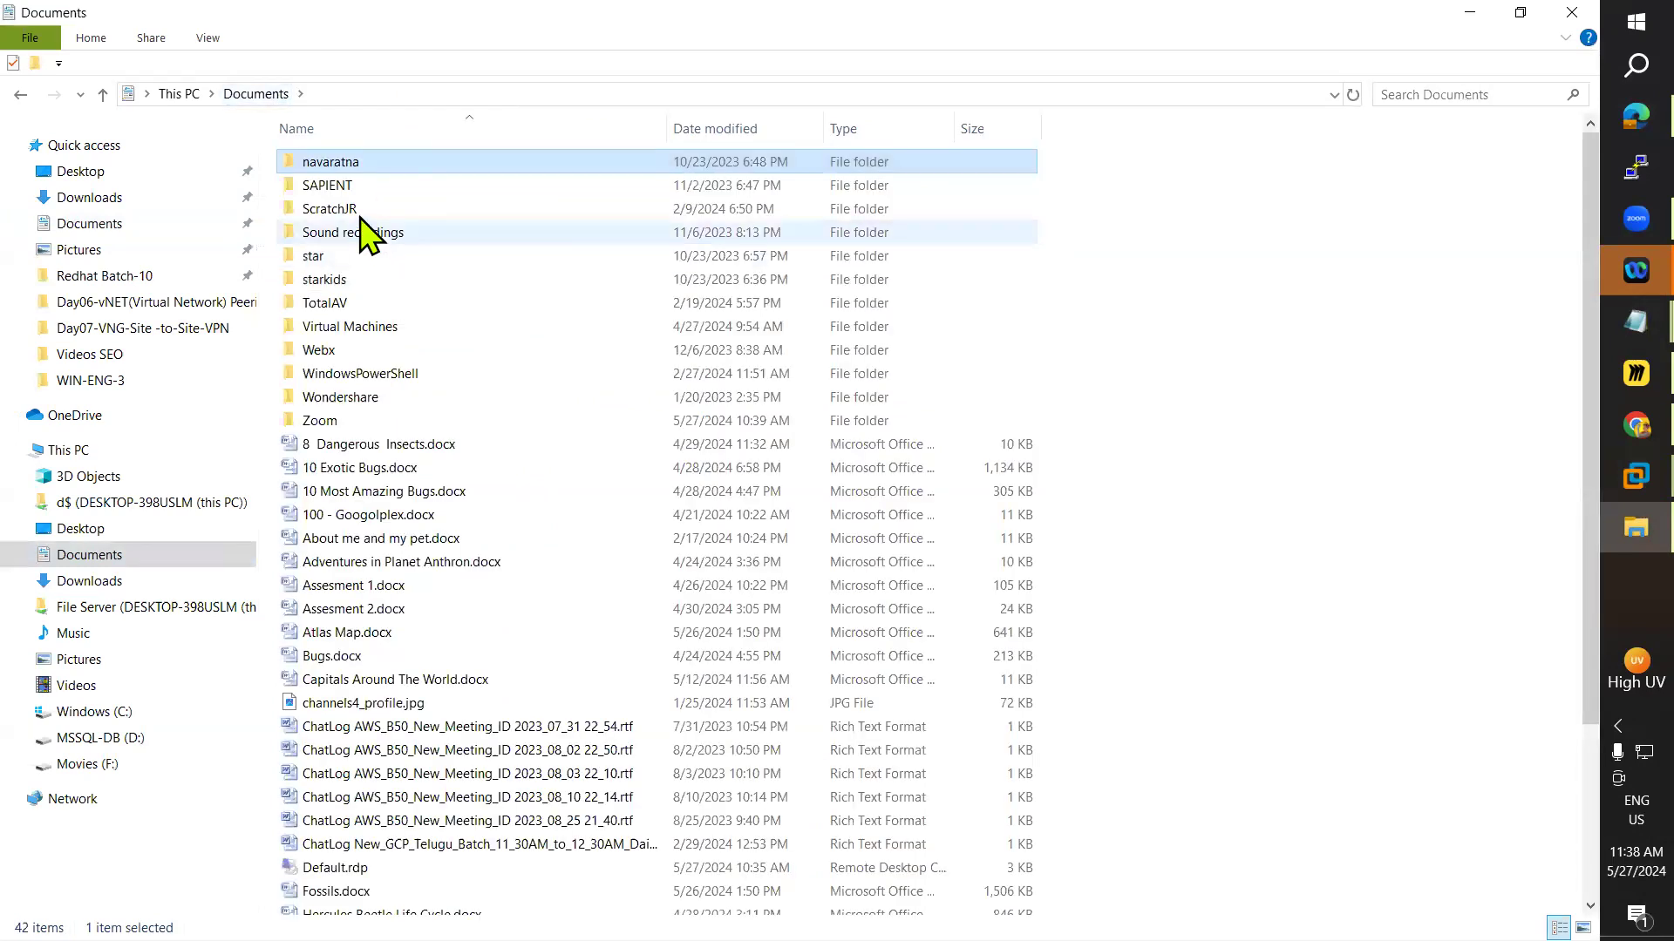
double_click(364, 187)
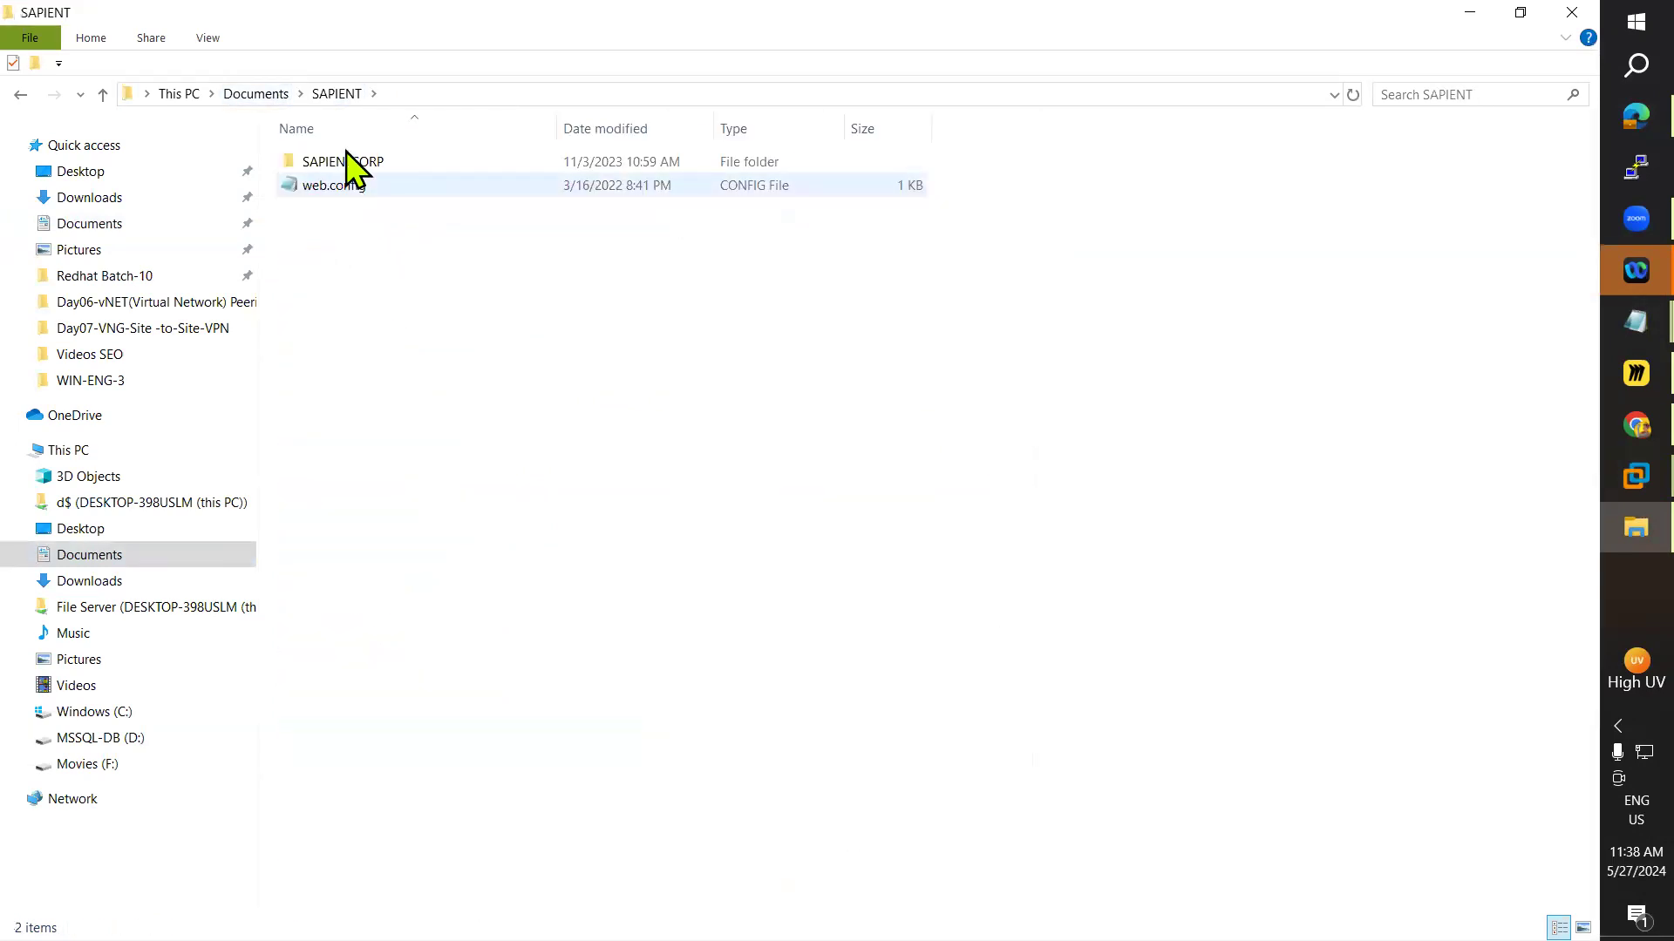
left_click(255, 94)
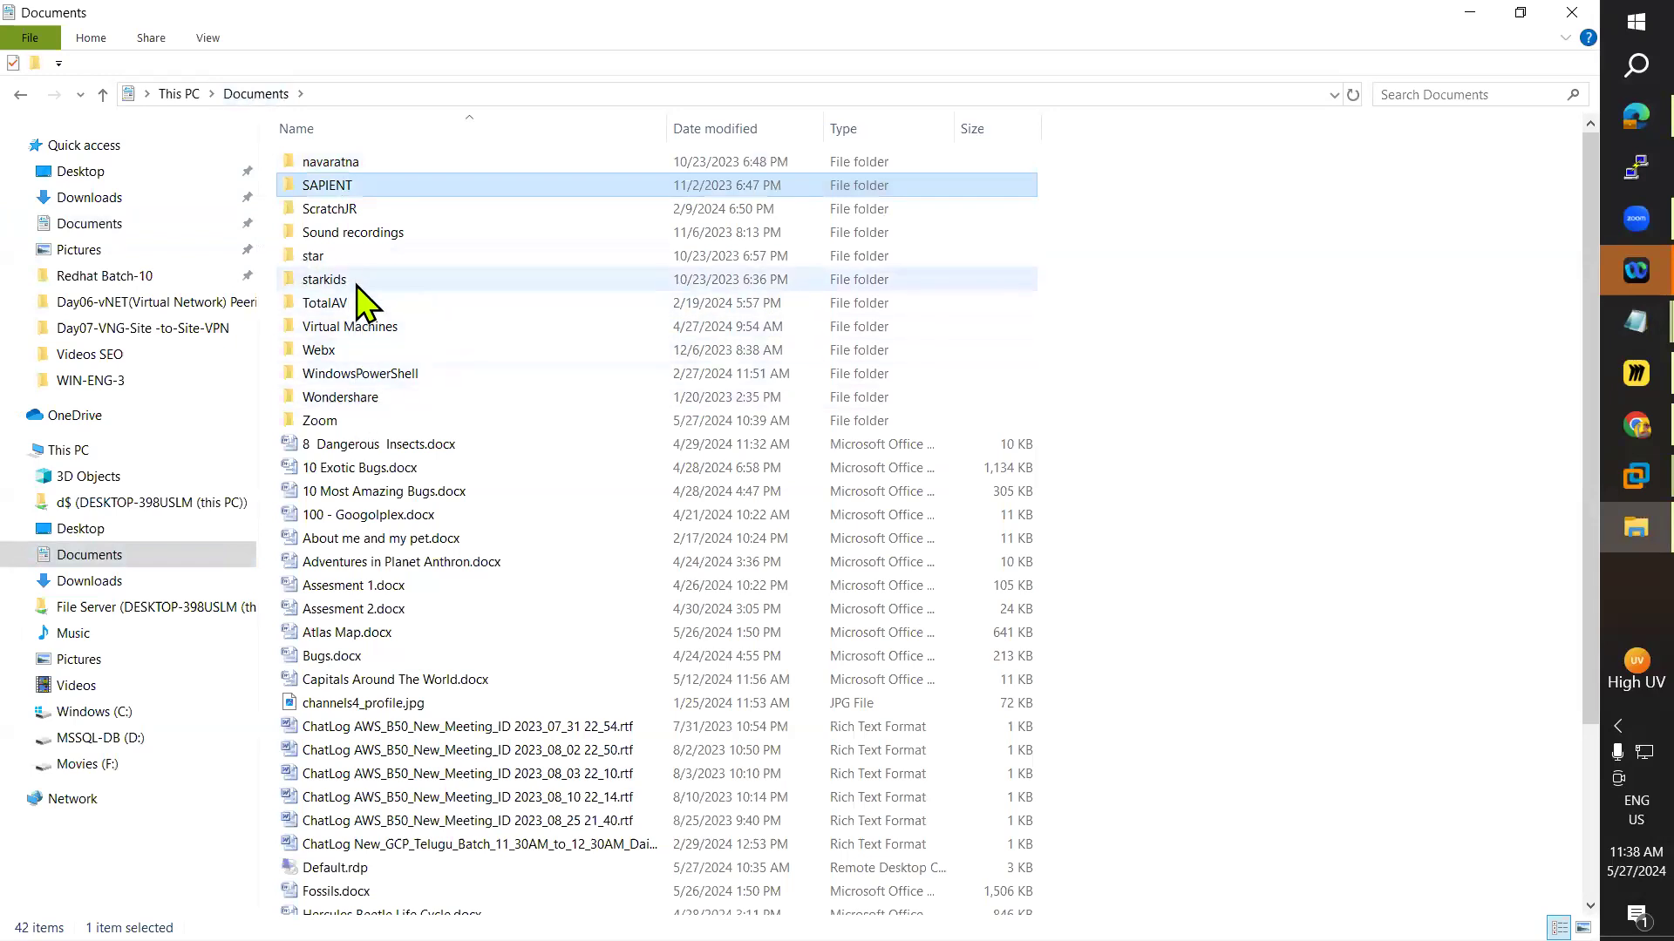
double_click(347, 186)
left_click(349, 160)
double_click(350, 161)
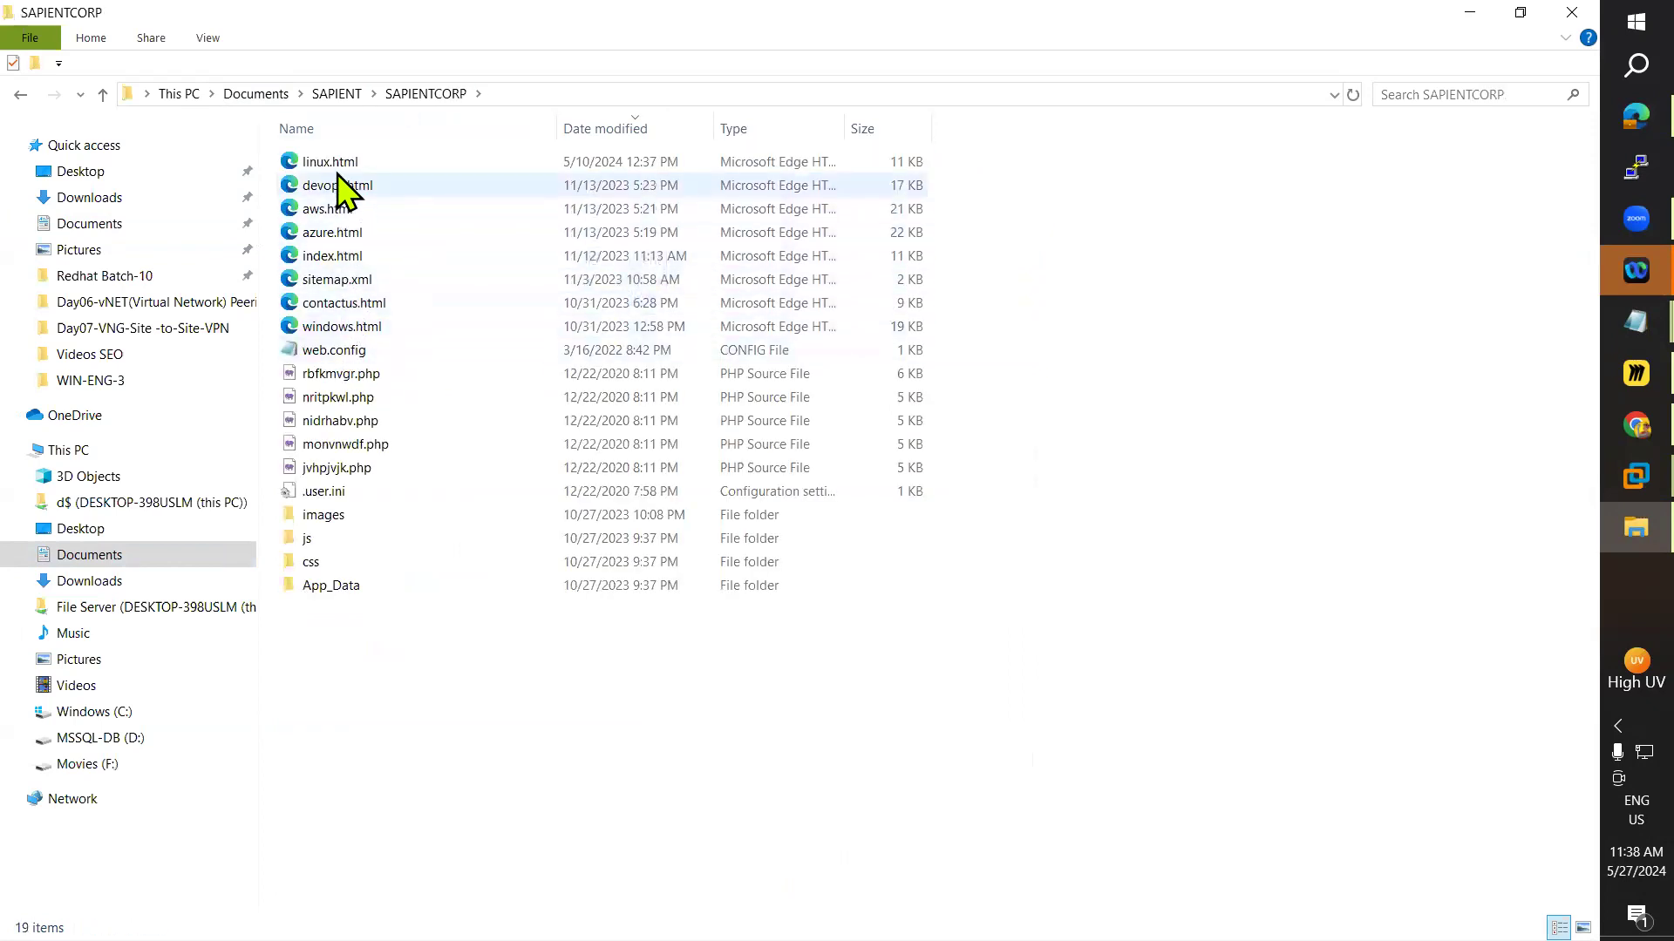
double_click(347, 258)
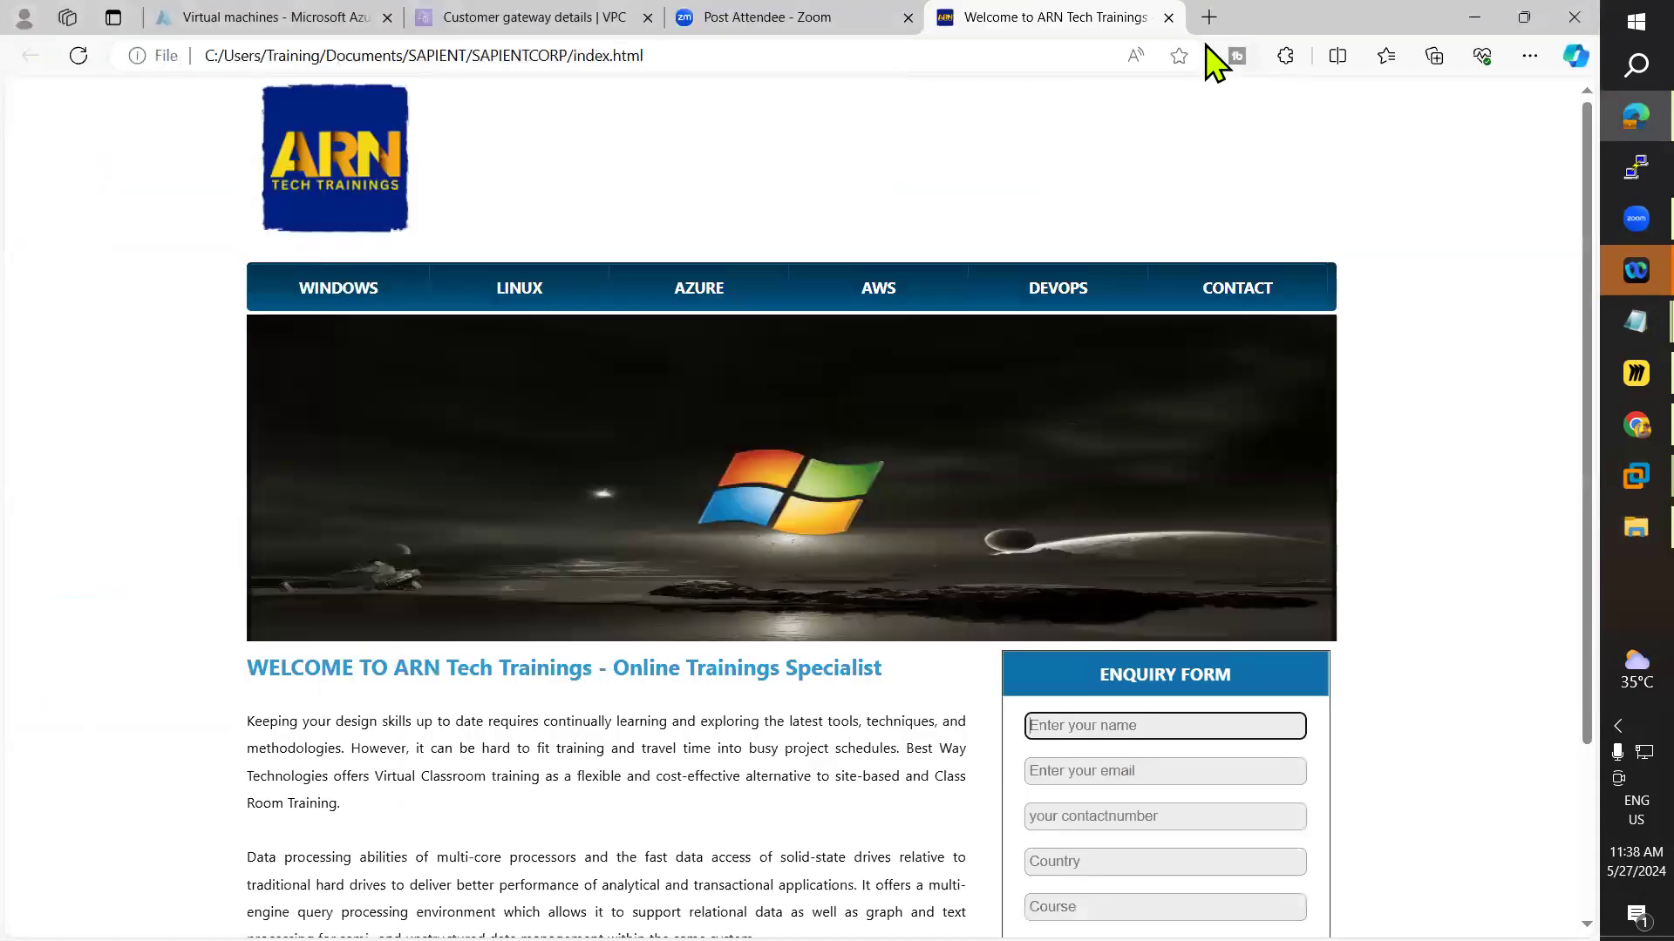
left_click(1168, 17)
key("alt+Tab")
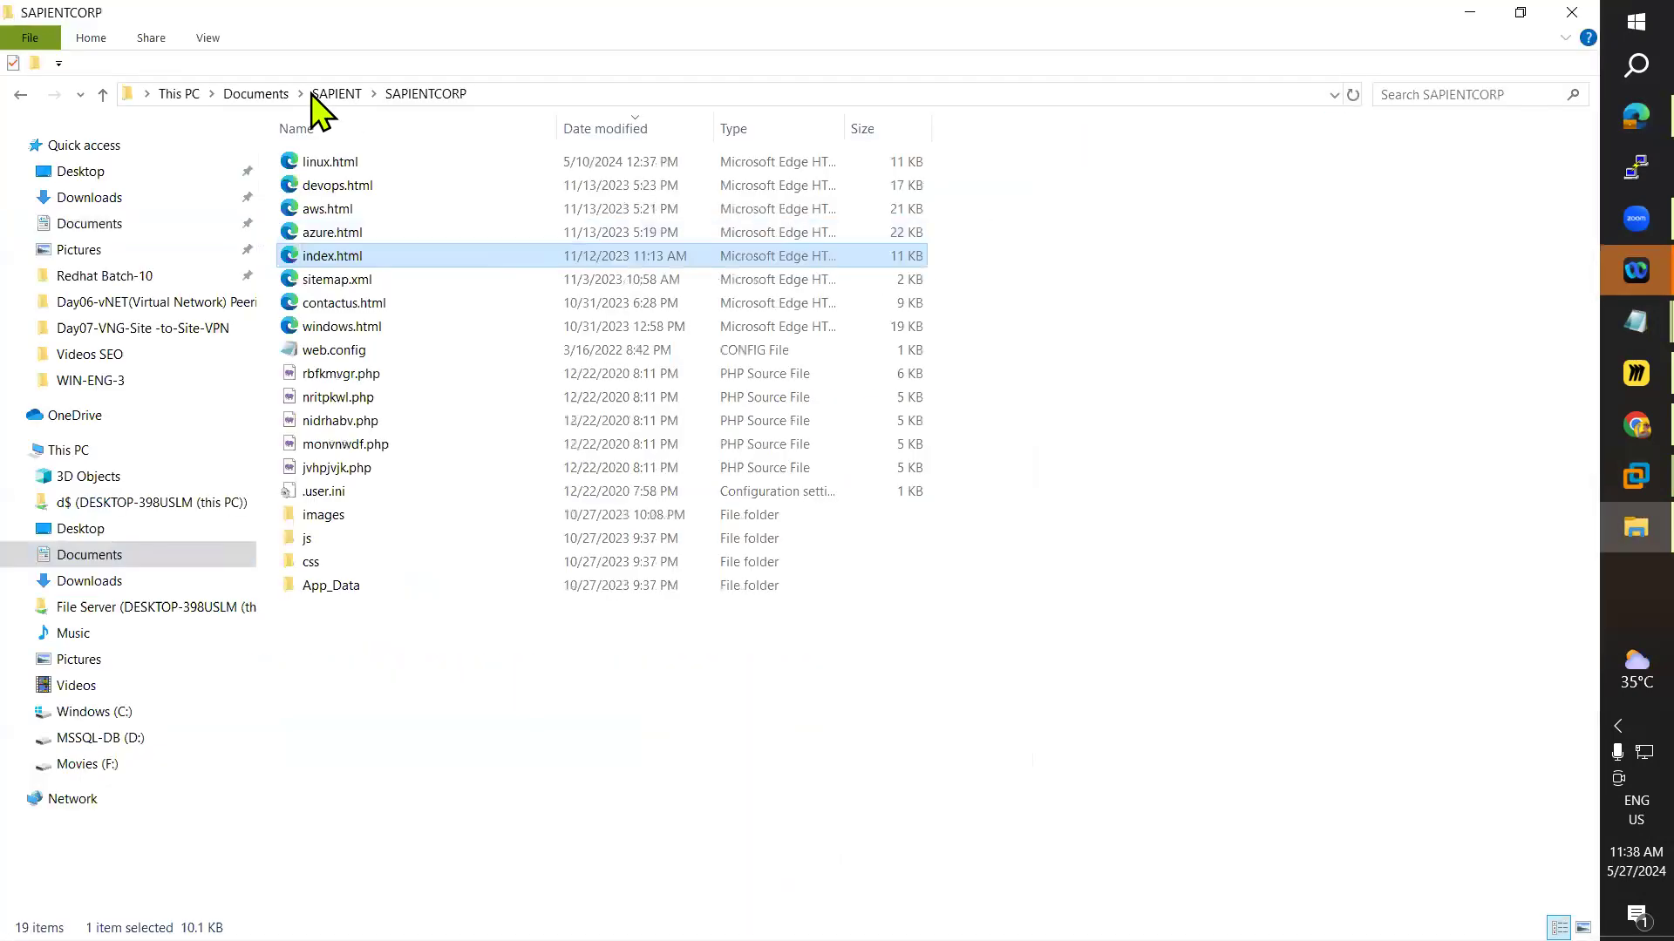
- Preview index.html from Documents\navaratna\navaratnacropscience in the browser and close the page
left_click(336, 93)
left_click(270, 94)
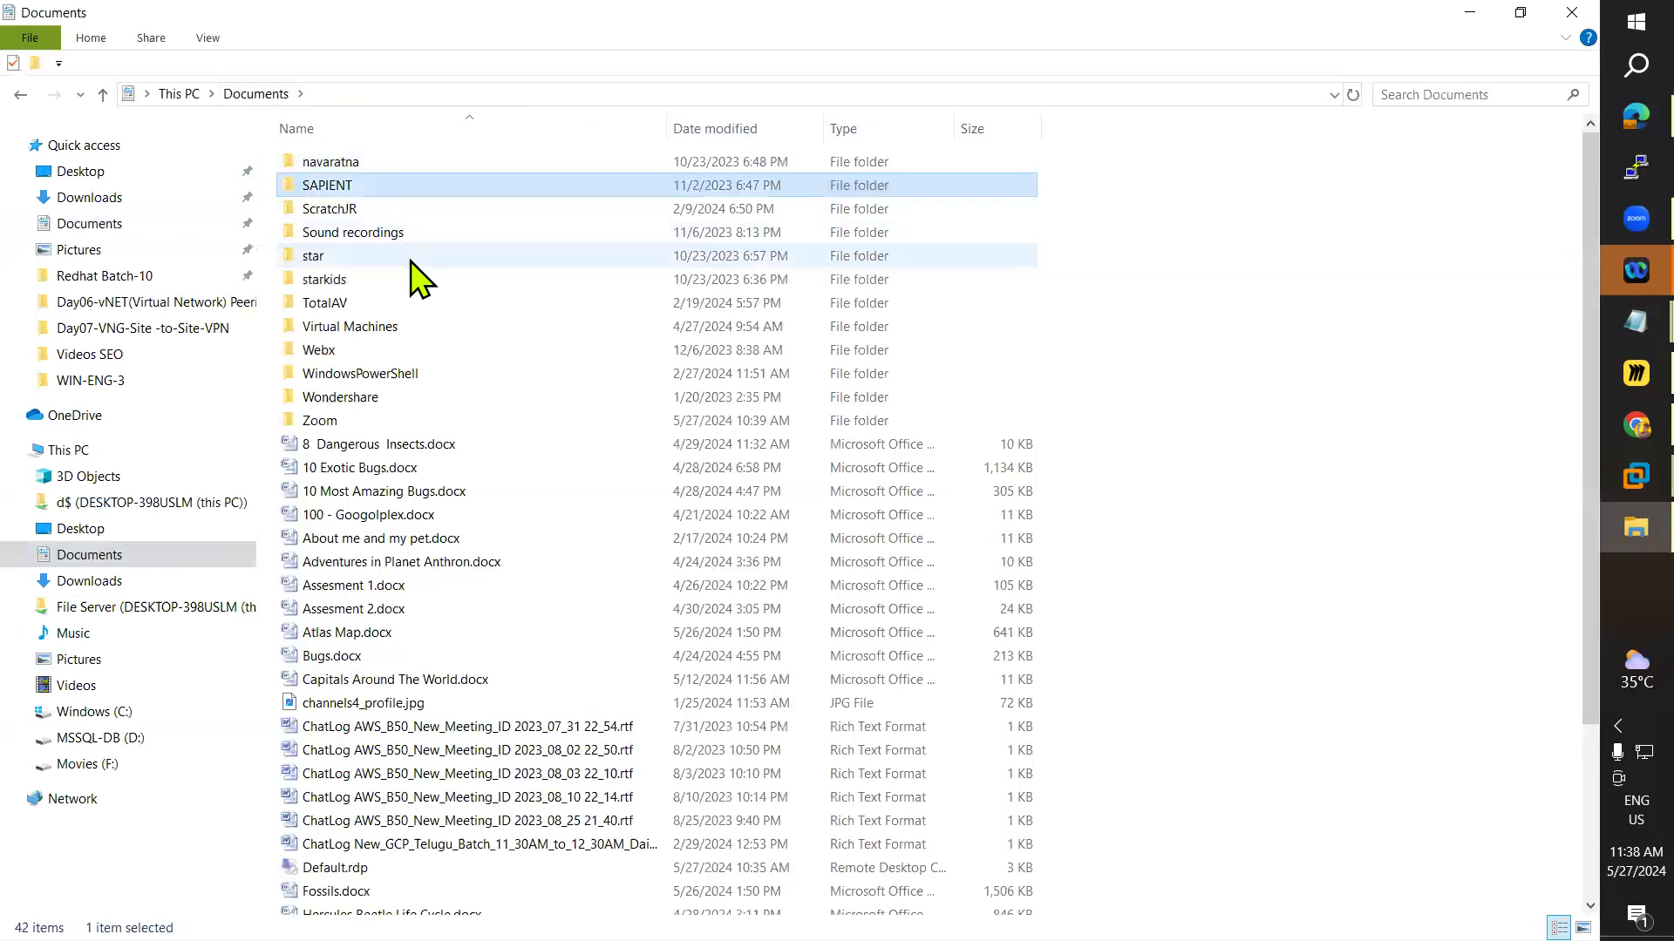
double_click(329, 163)
double_click(353, 162)
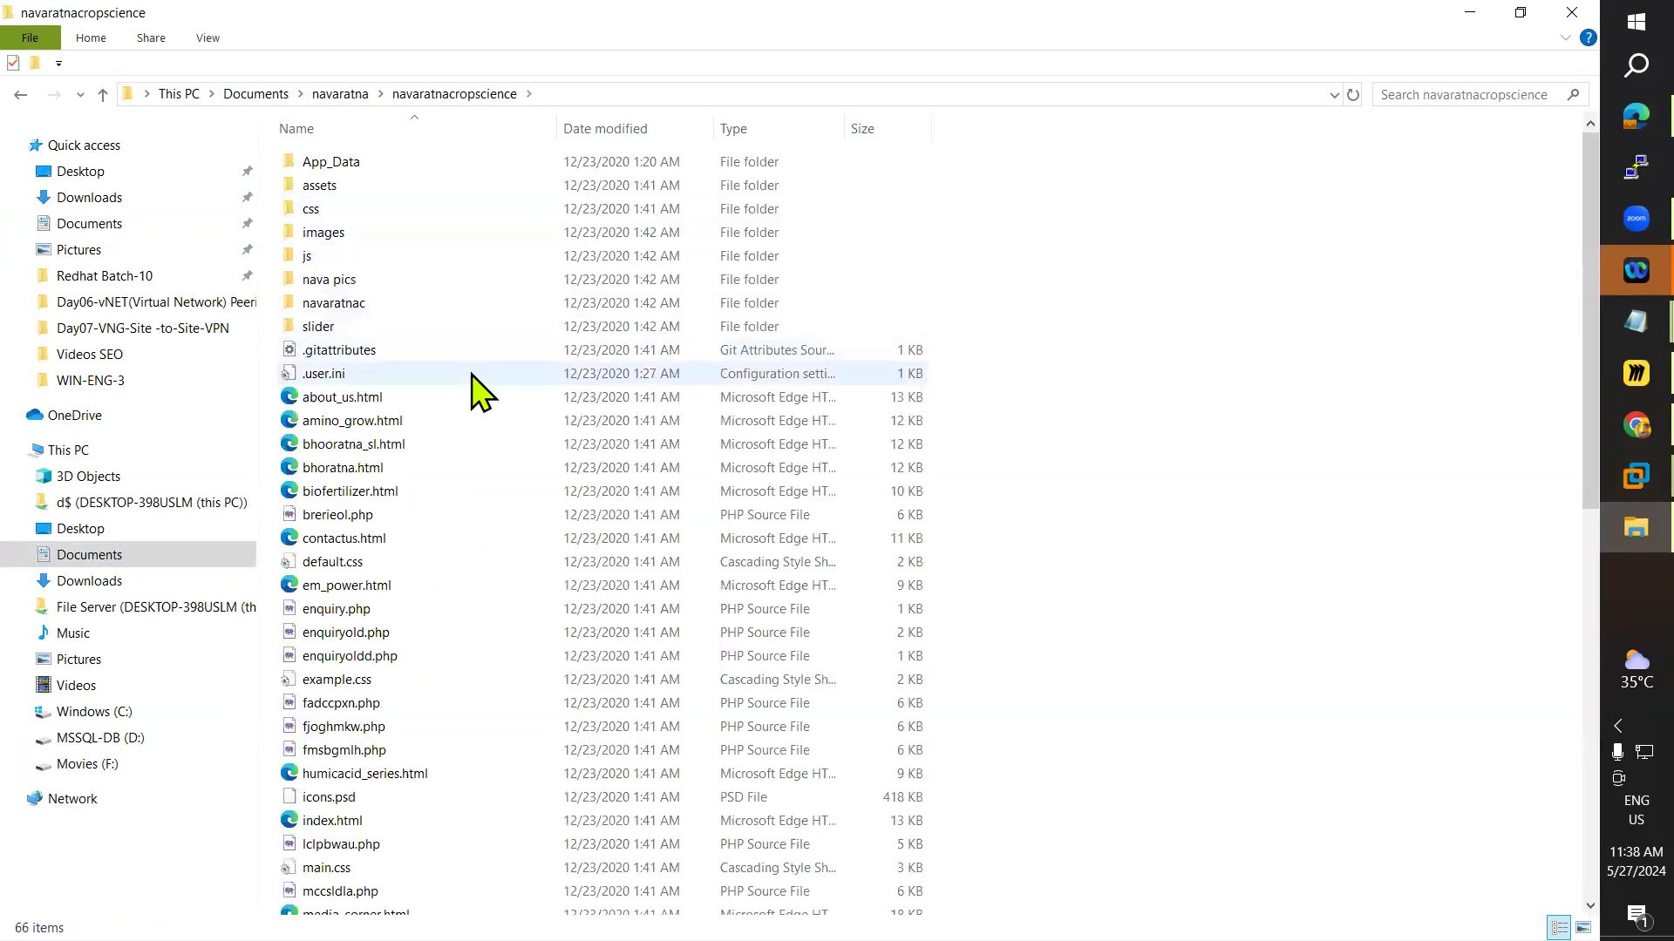
scroll(475, 392, "down", 5)
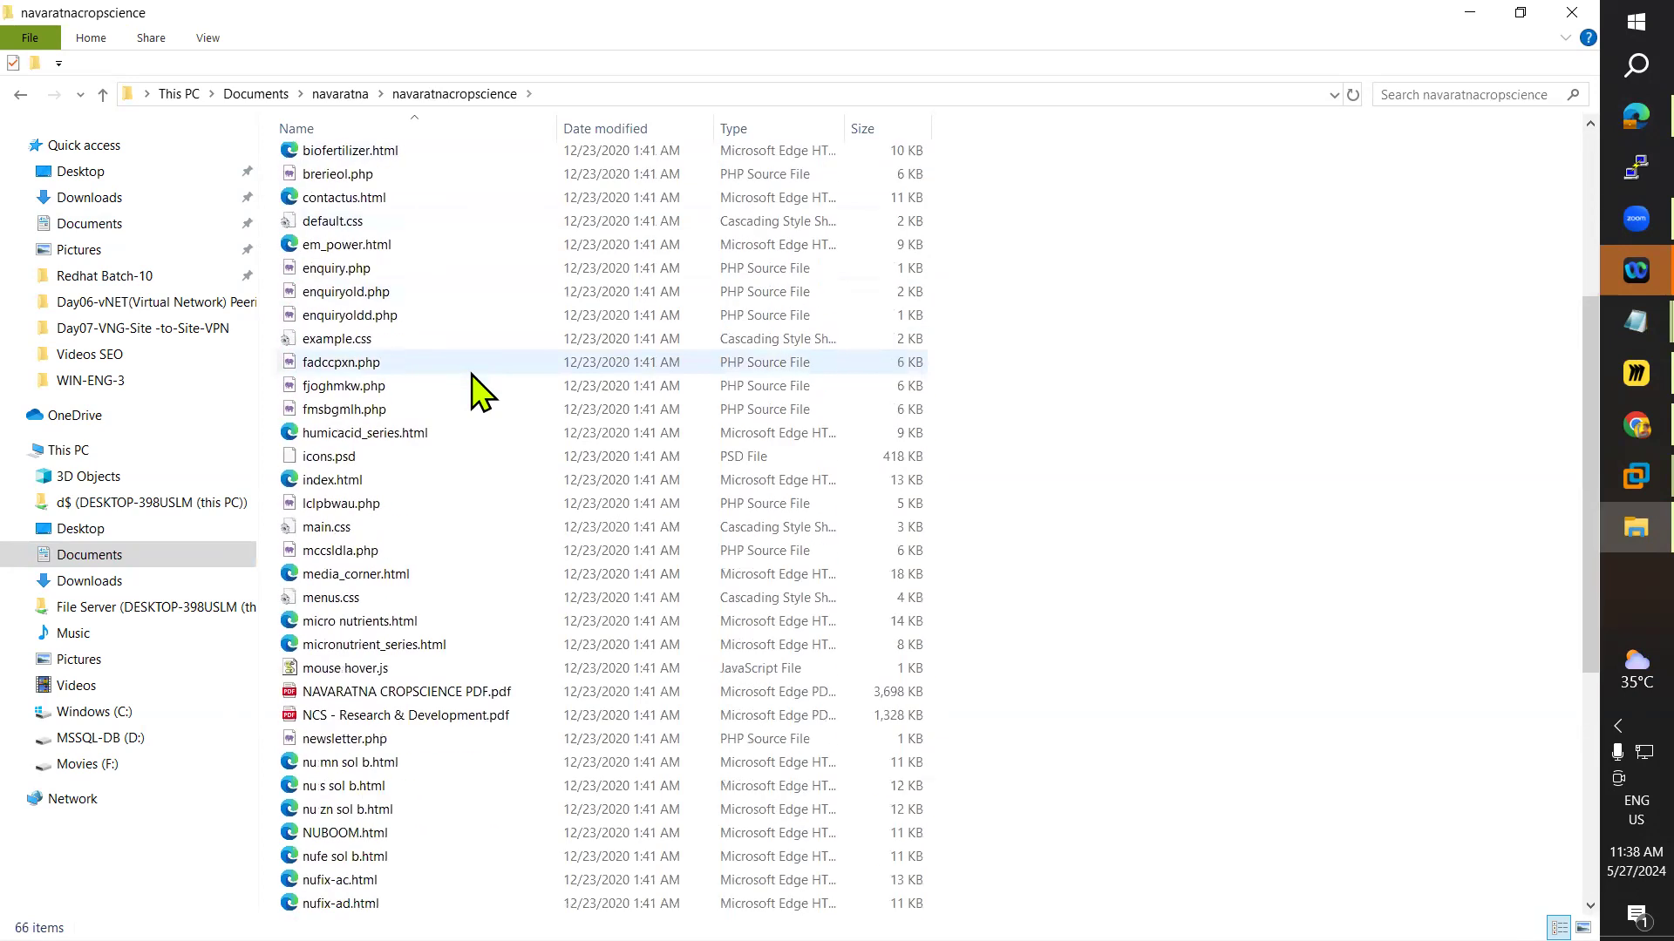
double_click(338, 480)
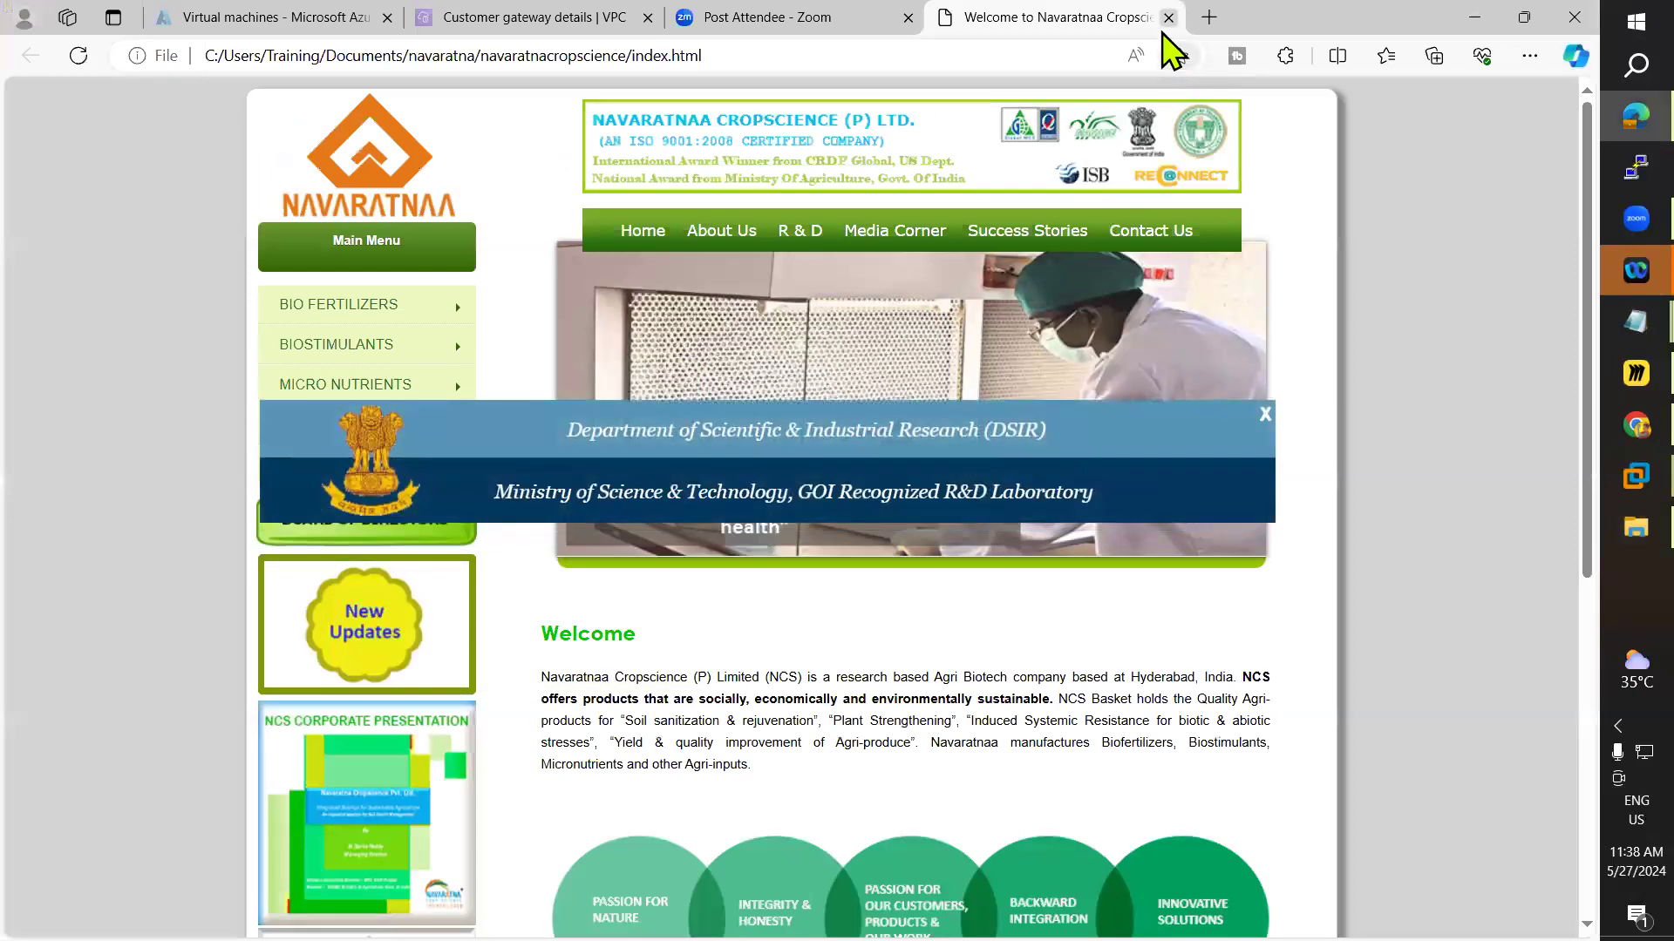
left_click(1168, 17)
key("alt+Tab")
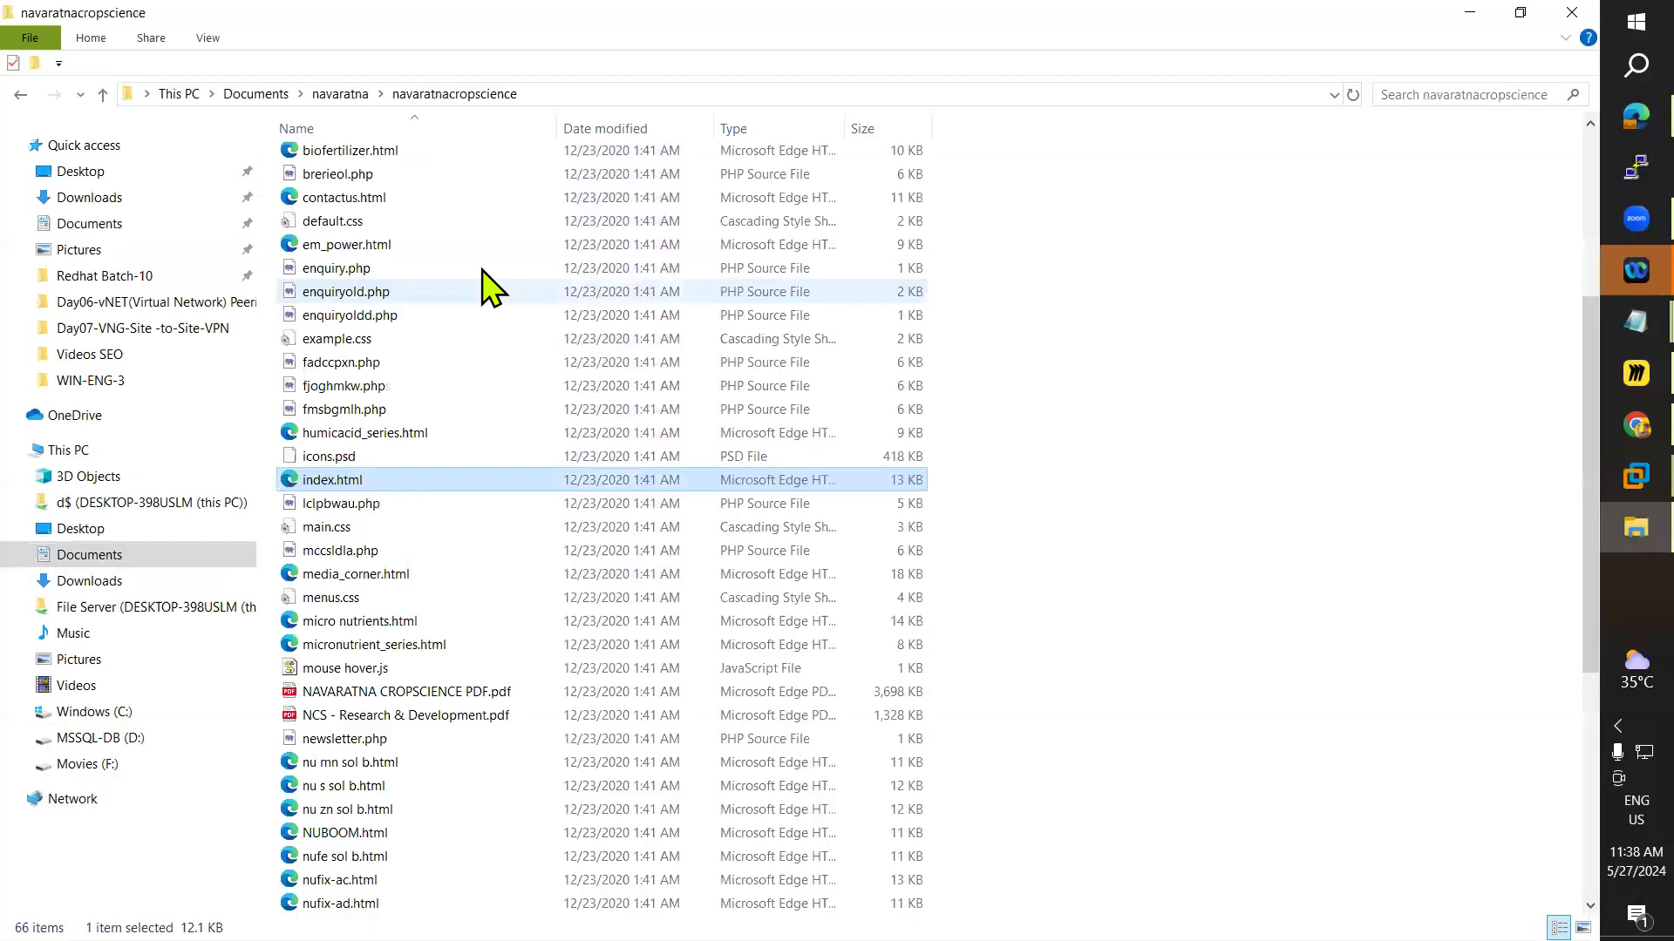
- Copy the navaratnacropscience folder from Documents\navaratna on the host
left_click(344, 94)
right_click(388, 172)
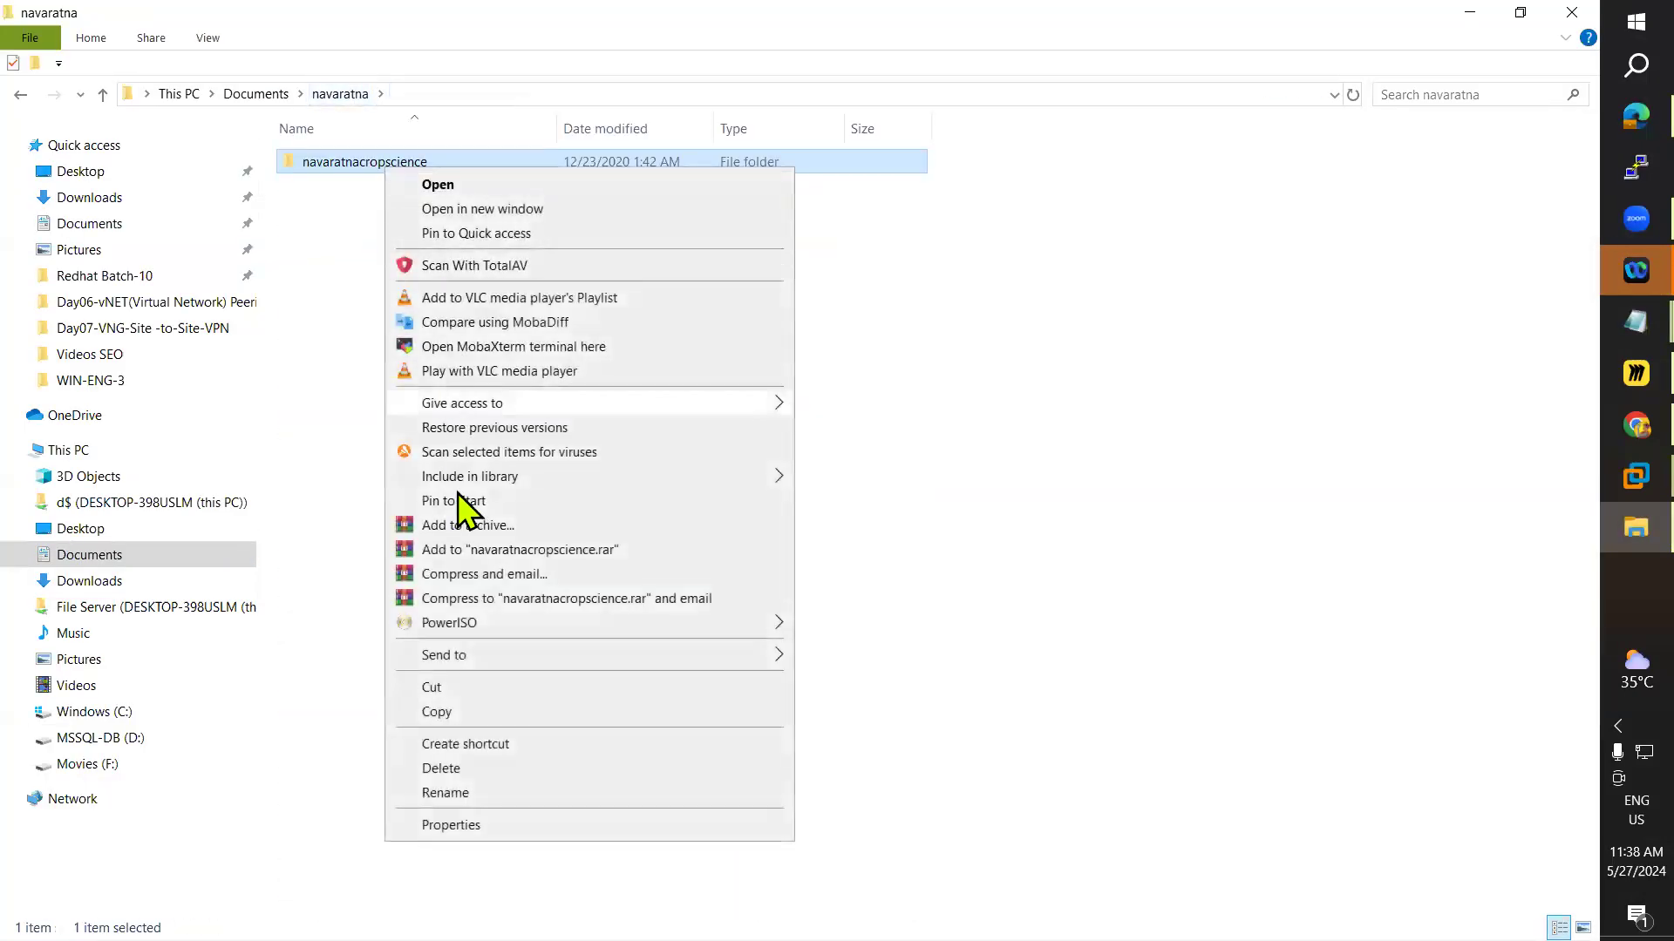
left_click(493, 710)
- Switch to the DC machine in VMware and paste the copied website folder into D:\Intetpub\wwroot
left_click(1608, 470)
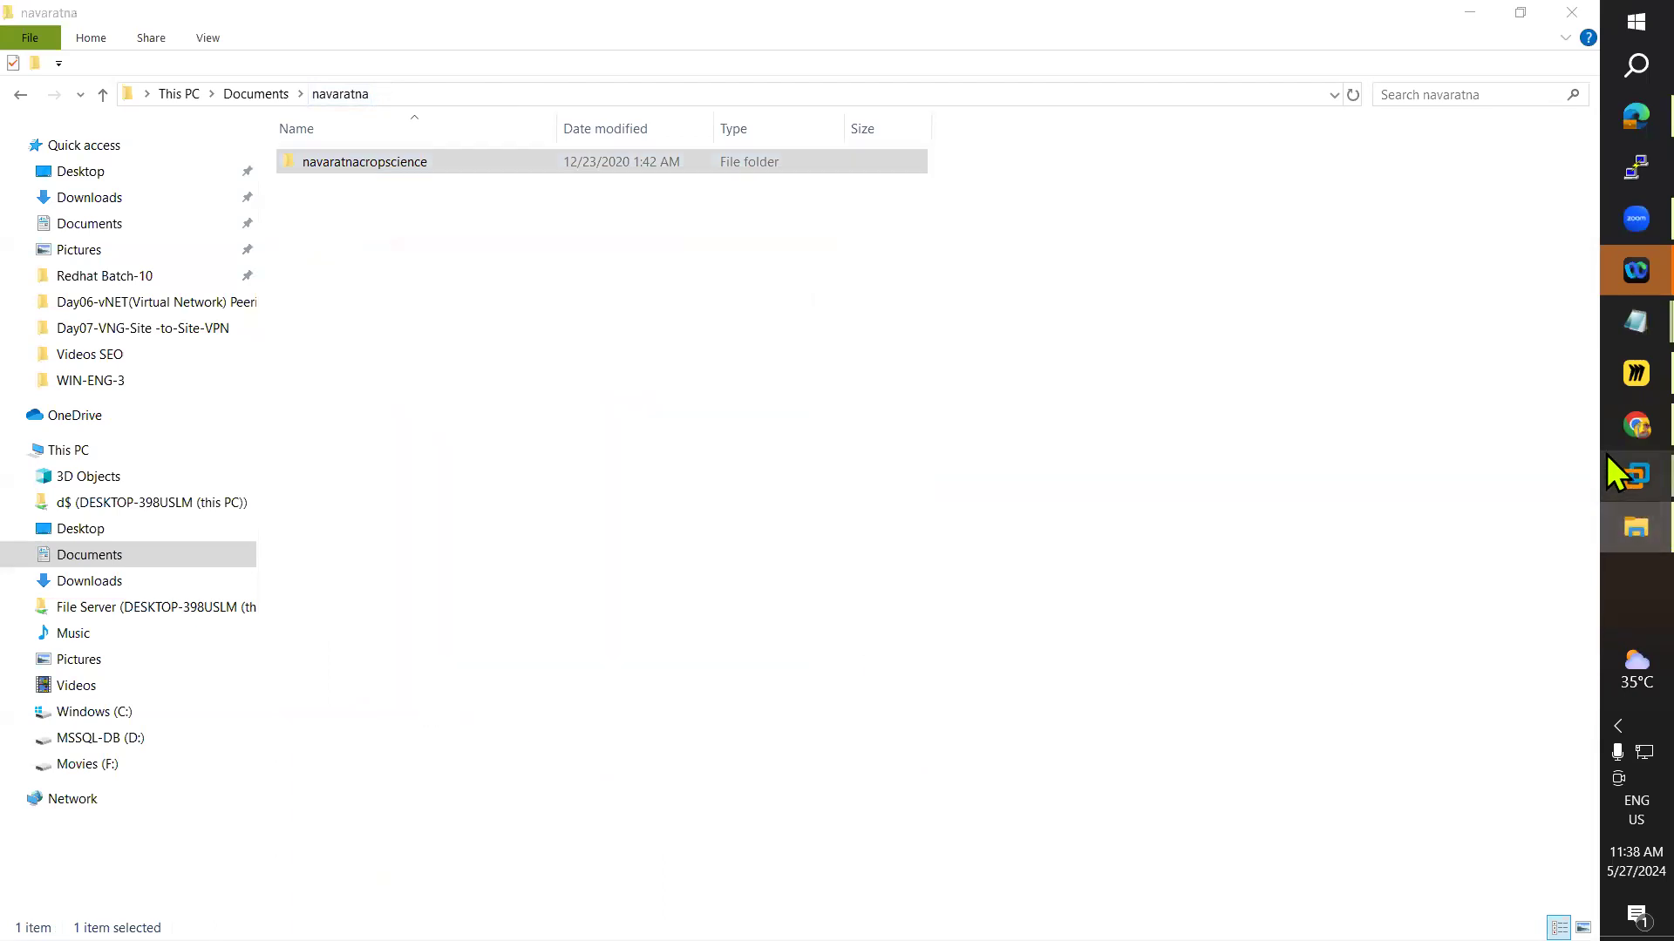
left_click(1491, 352)
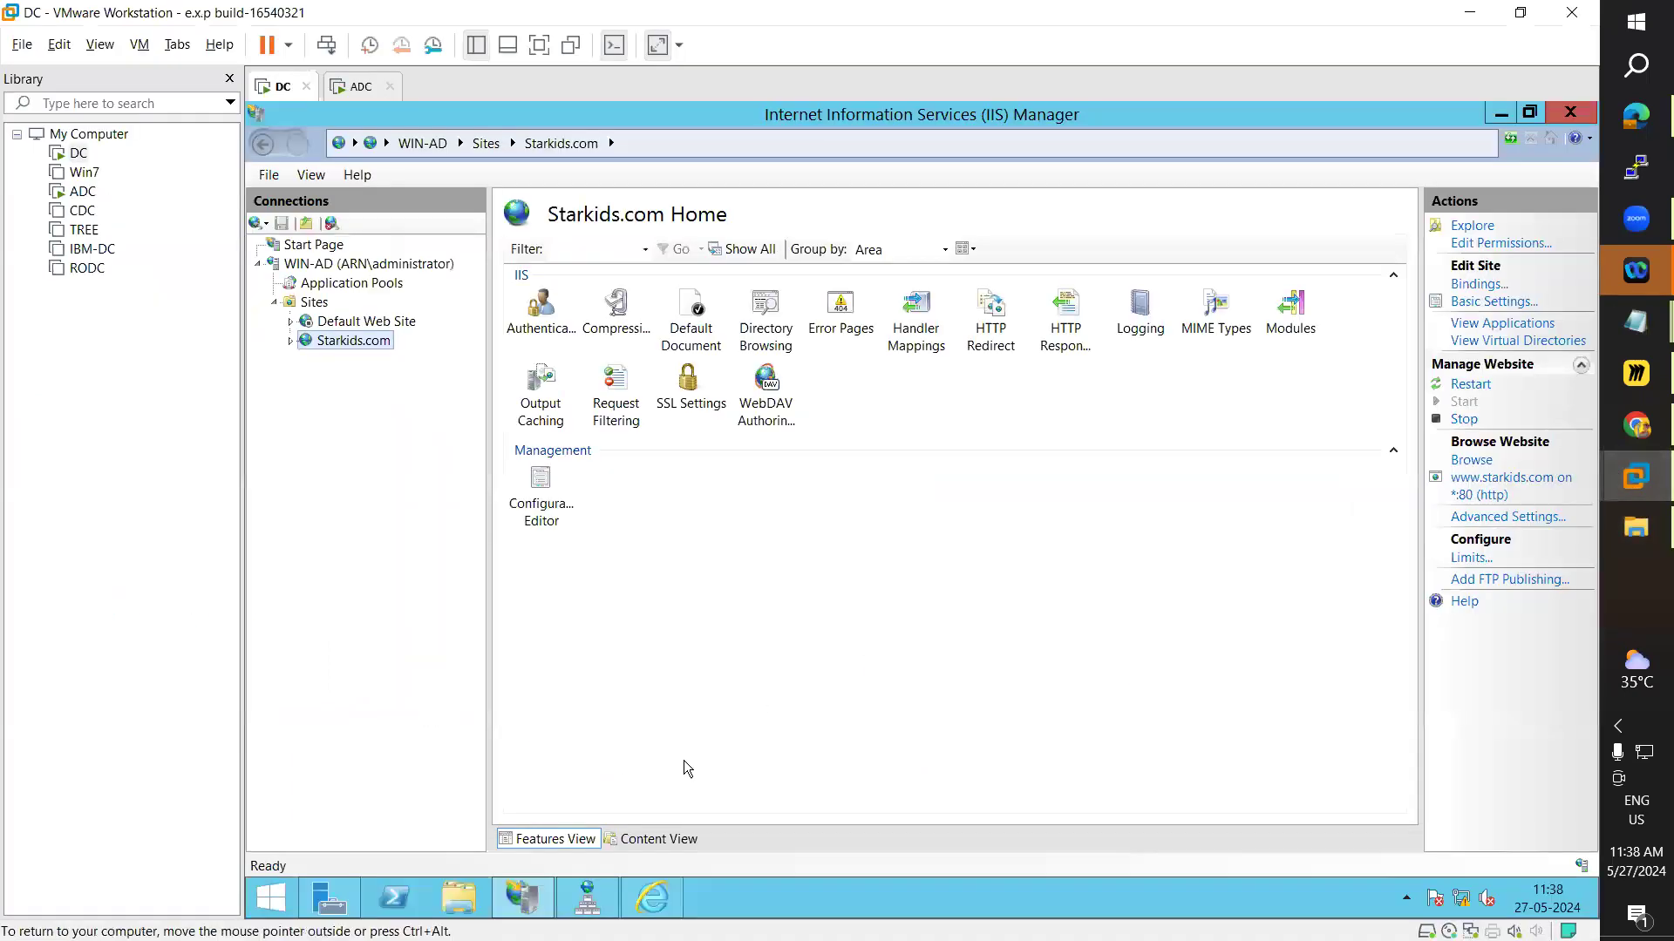
left_click(480, 905)
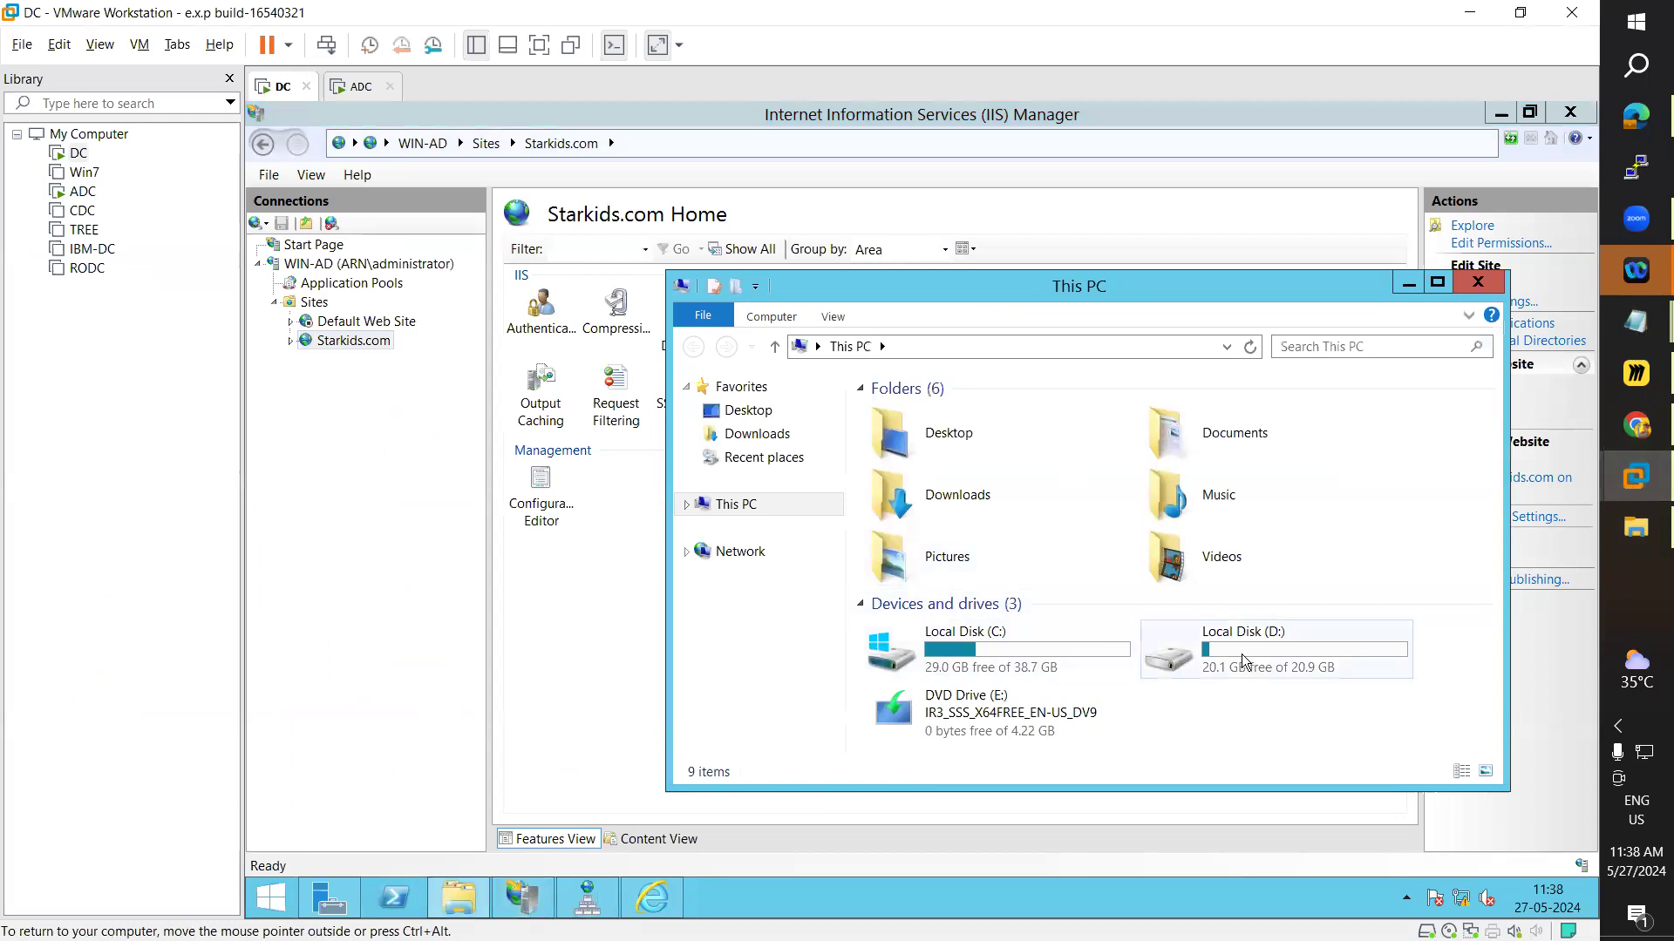
double_click(1245, 654)
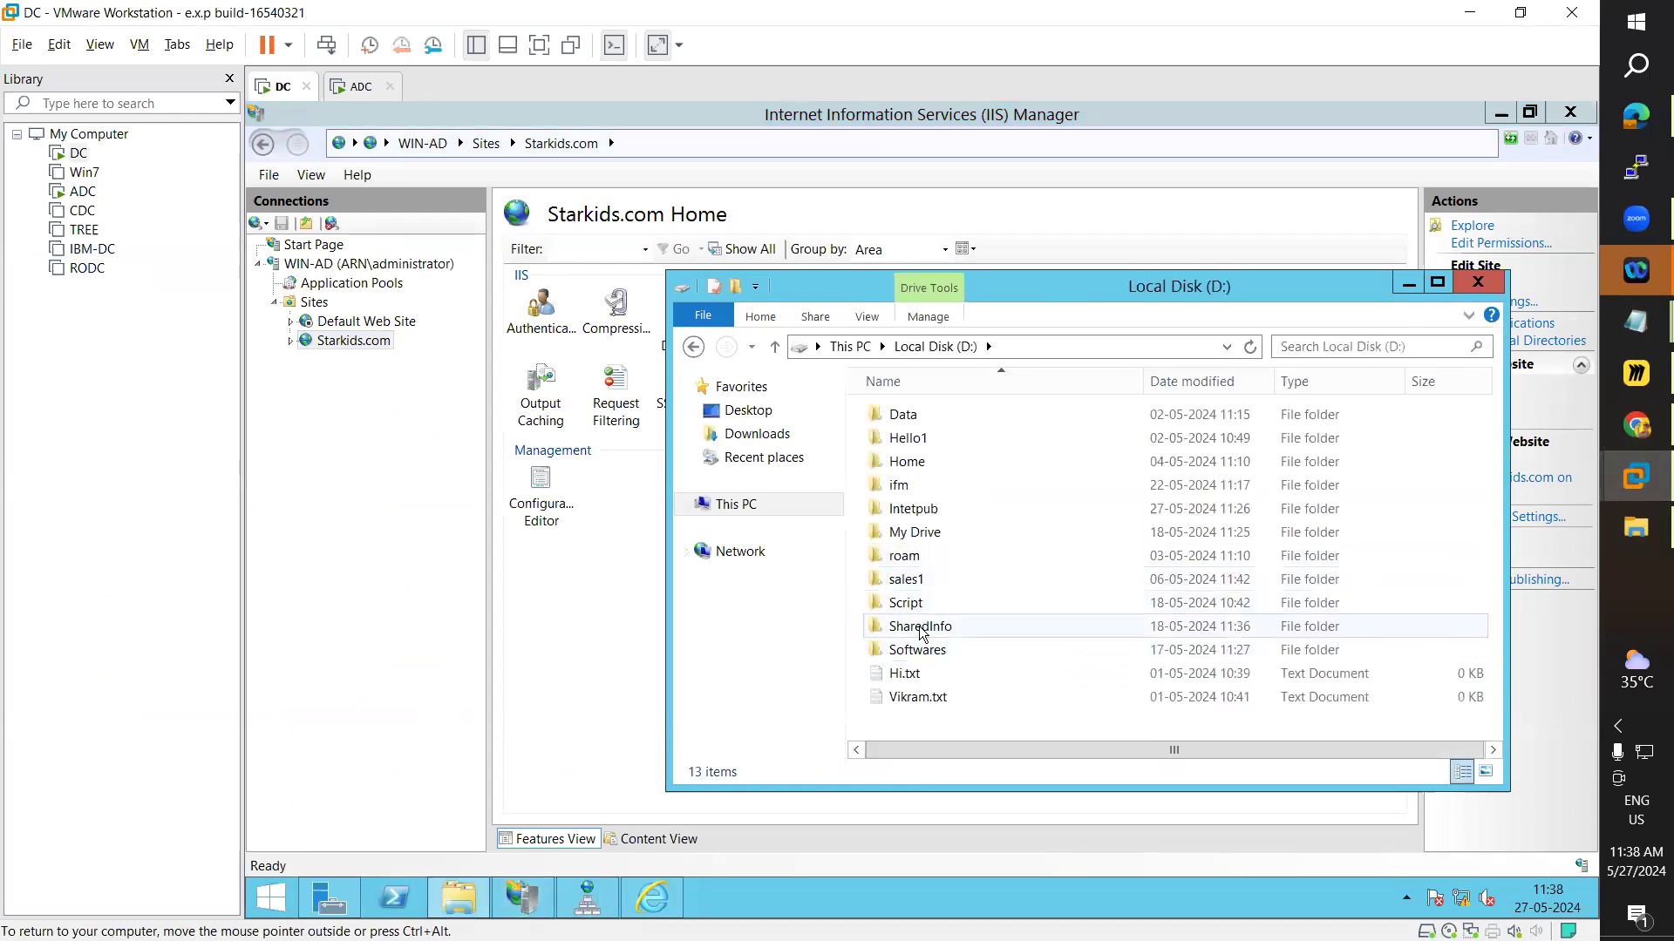
double_click(920, 510)
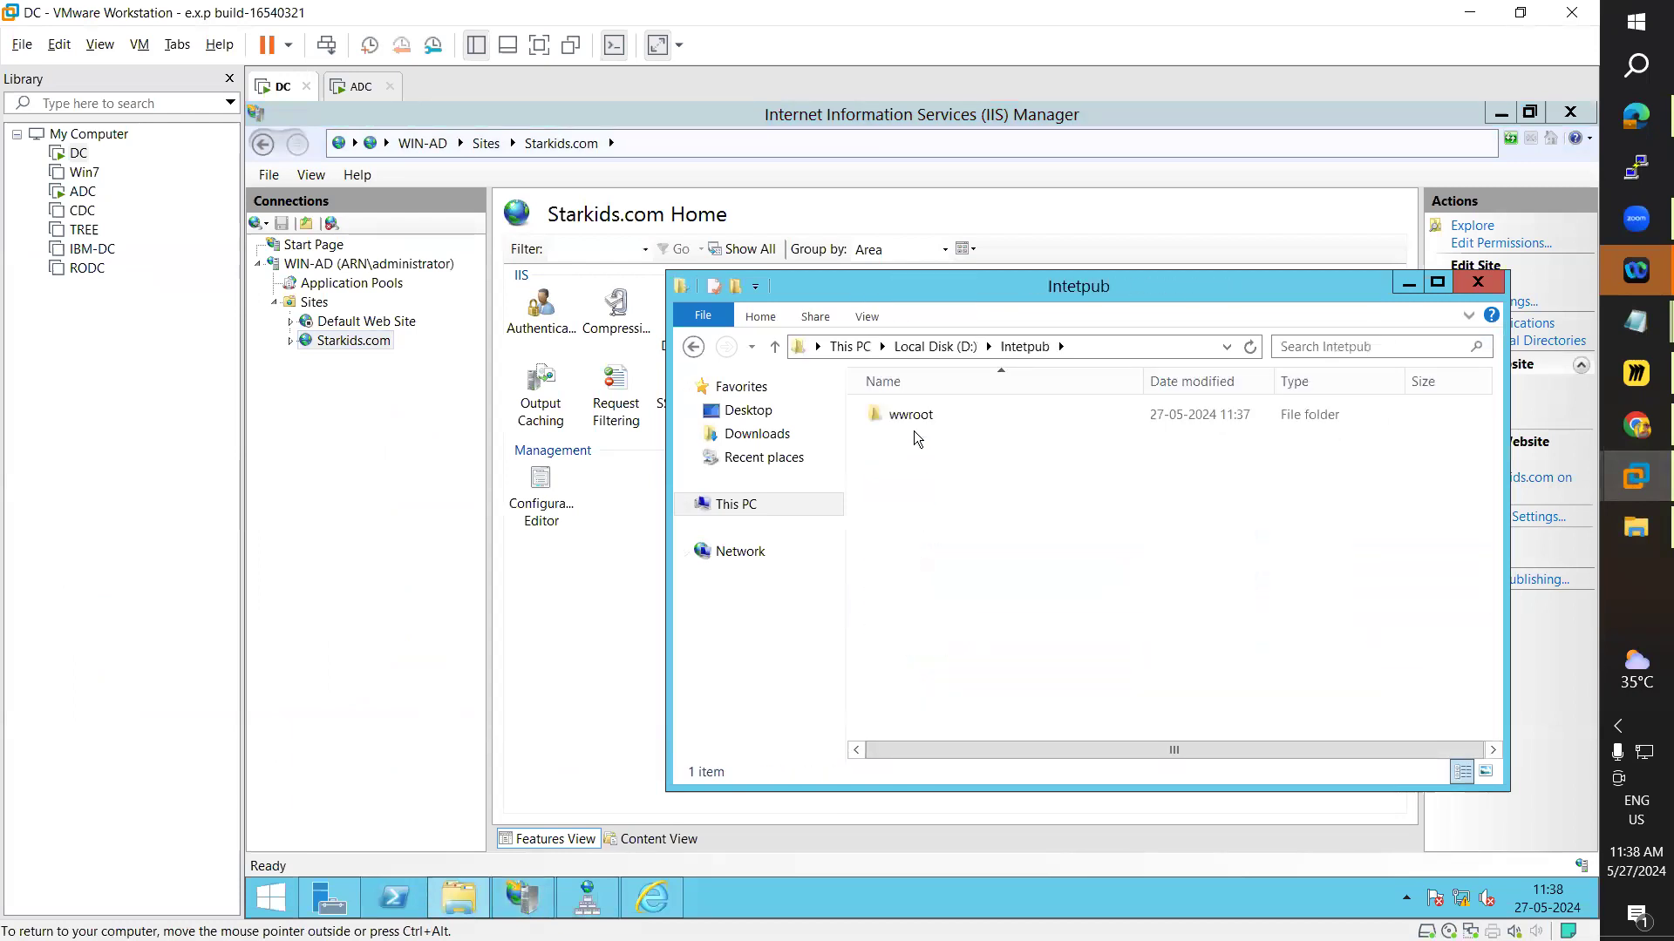
left_click(913, 425)
double_click(912, 427)
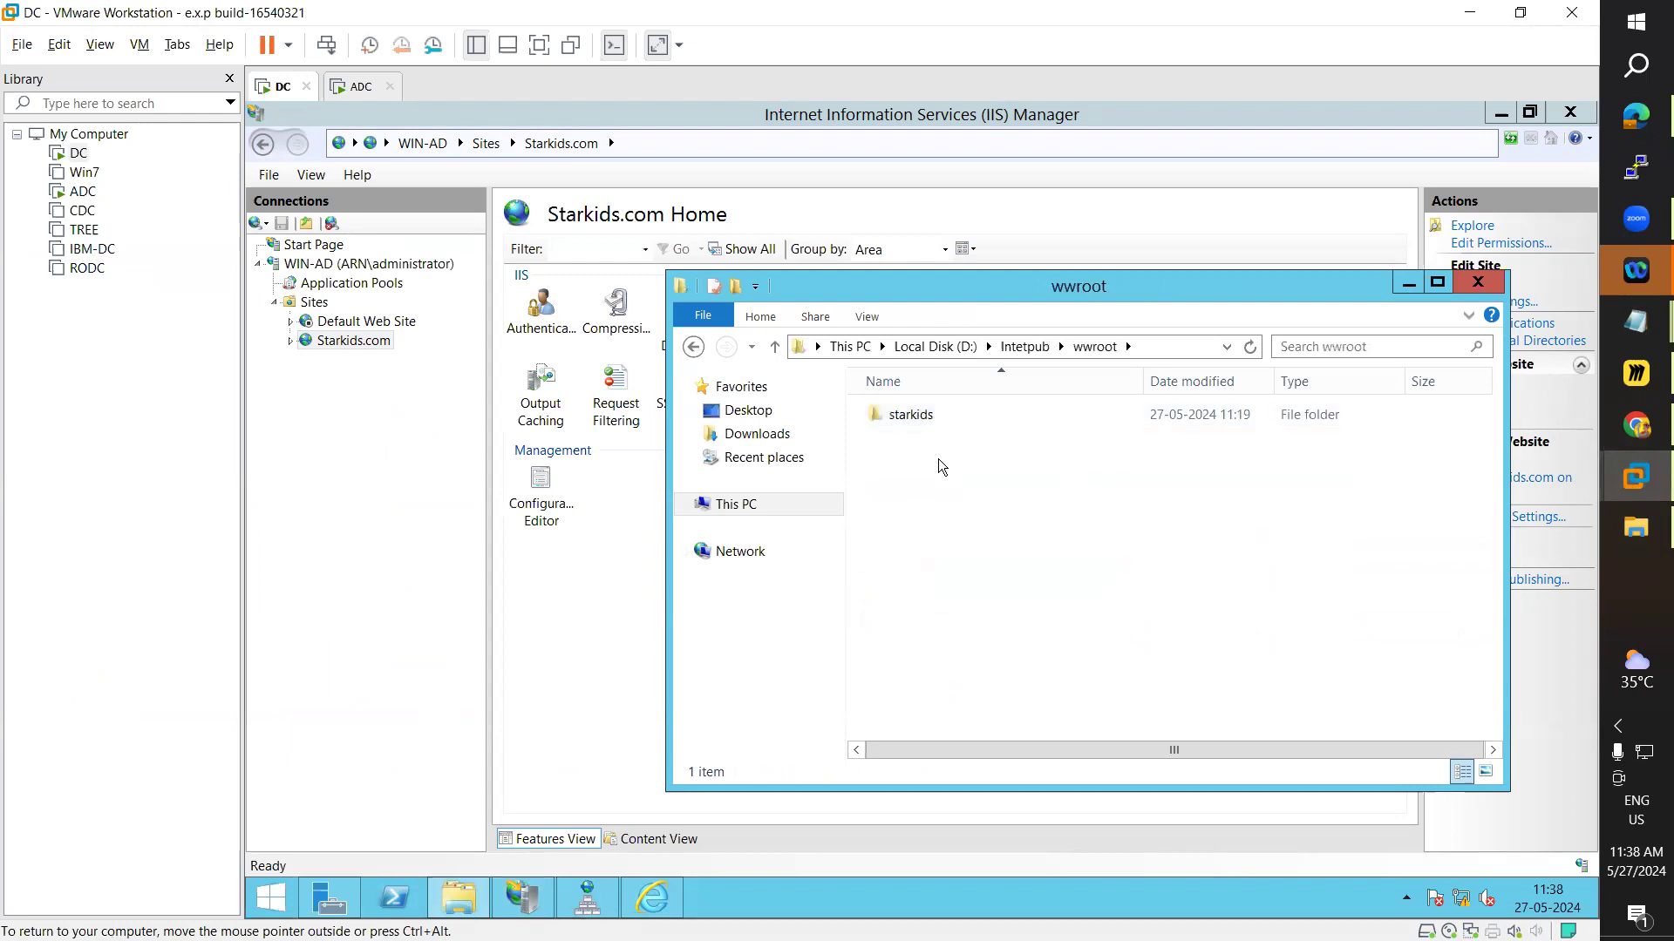
right_click(940, 525)
left_click(998, 657)
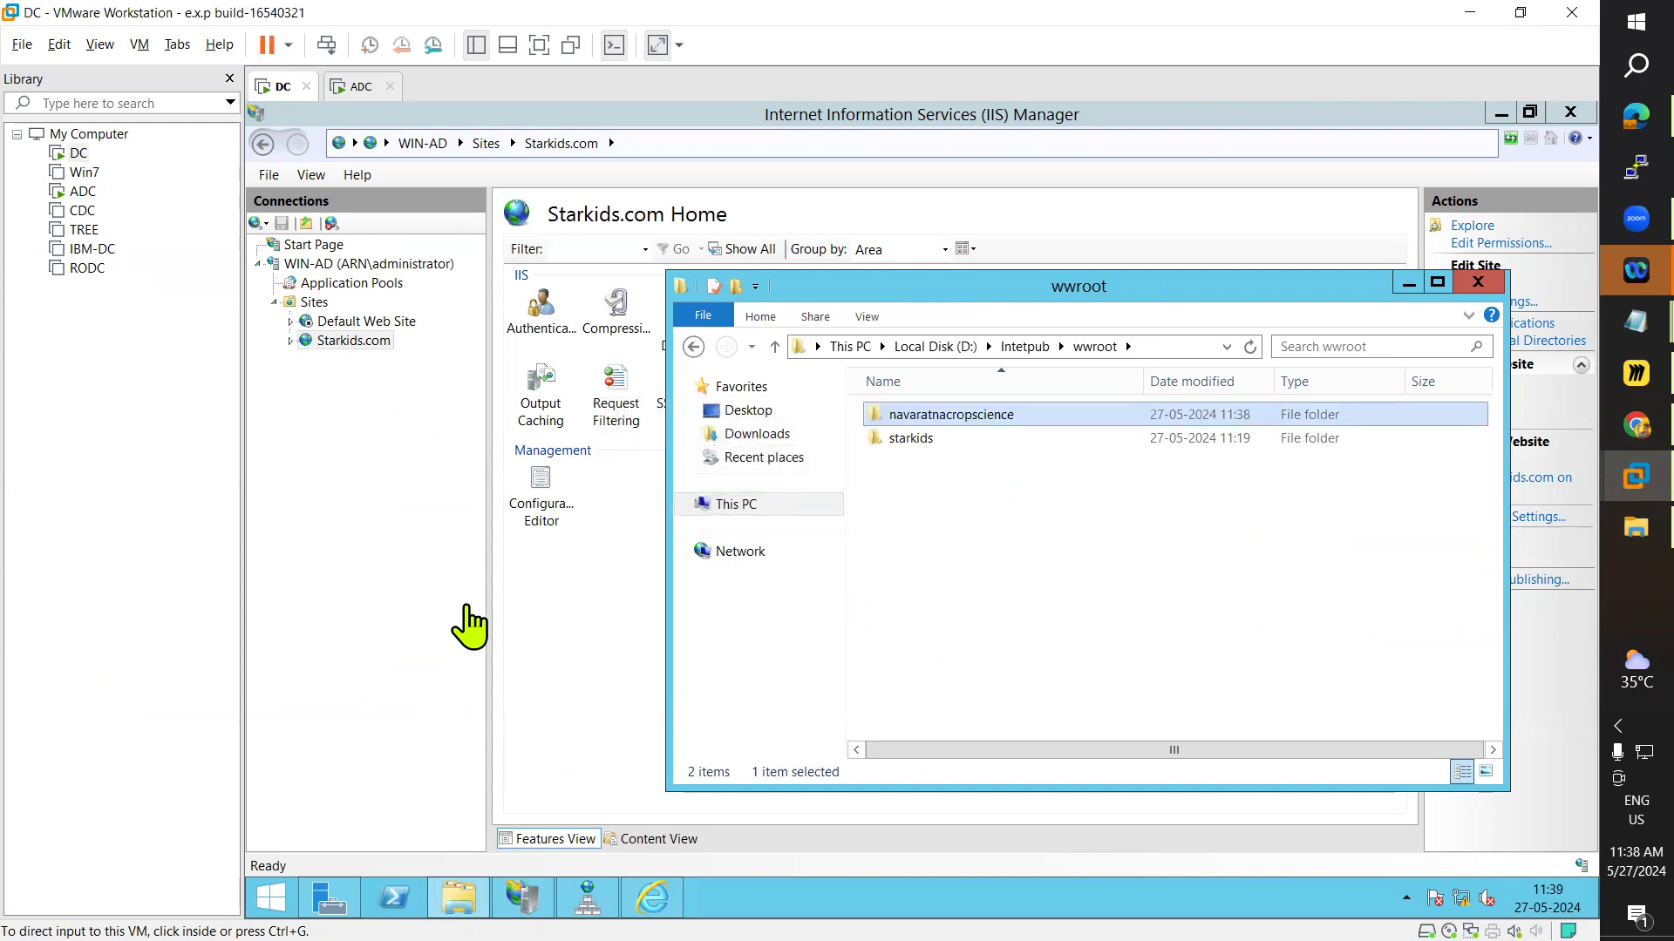
- Rename the navaratnacropscience folder in D:\Intetpub\wwroot as MSN
left_click(601, 915)
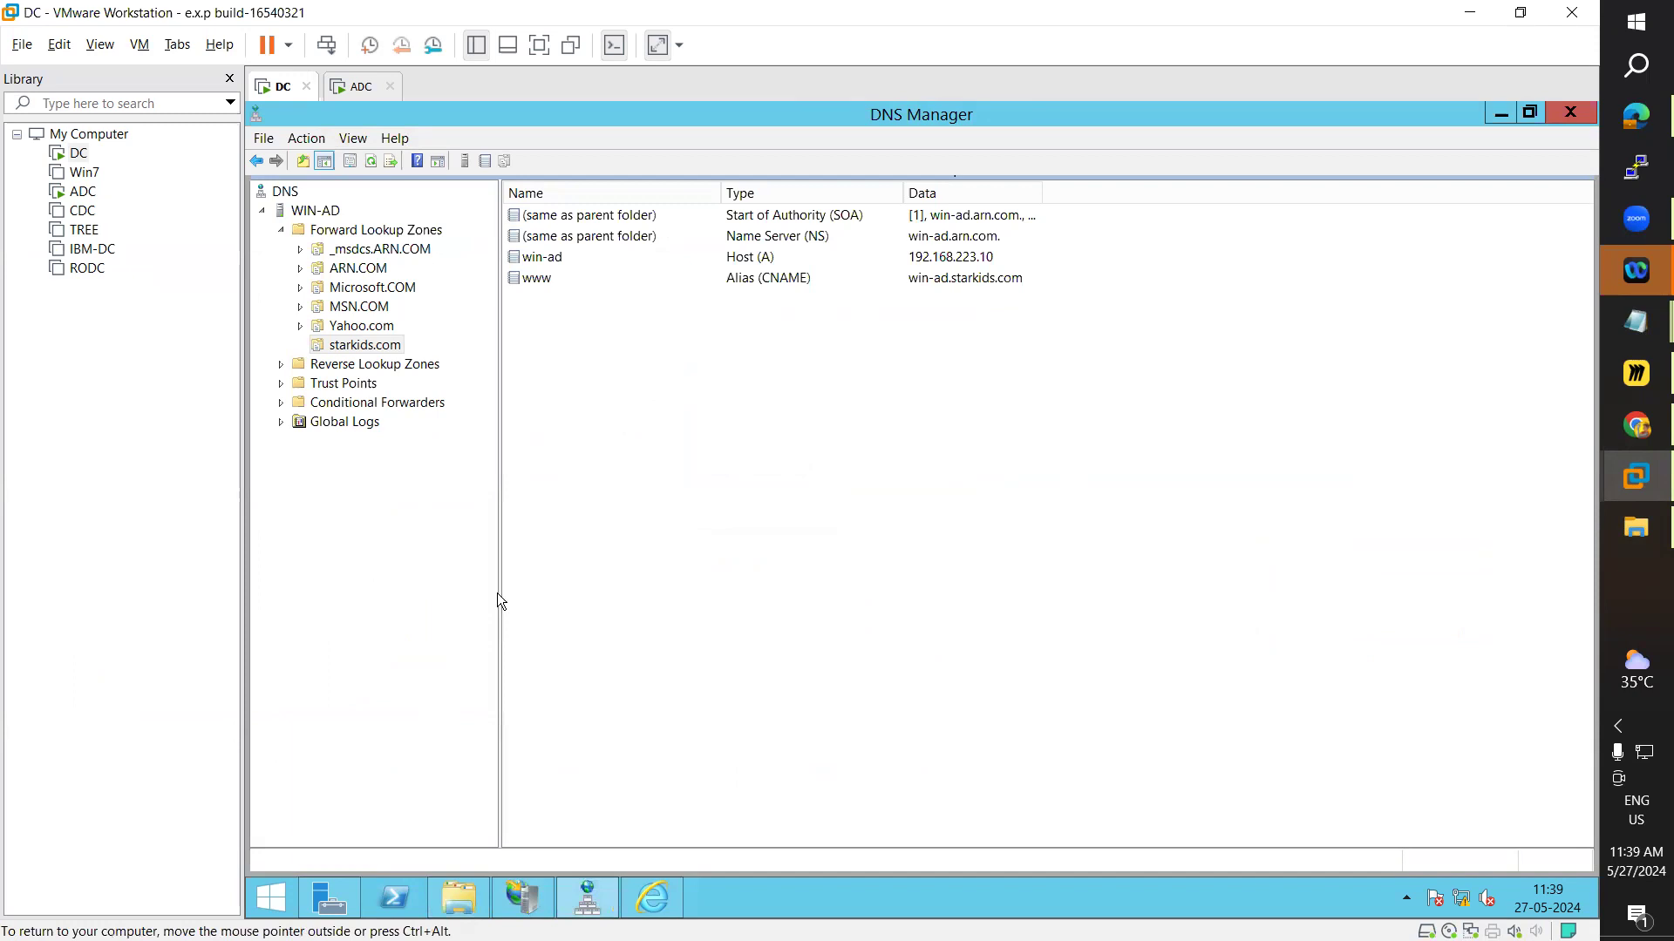
left_click(586, 896)
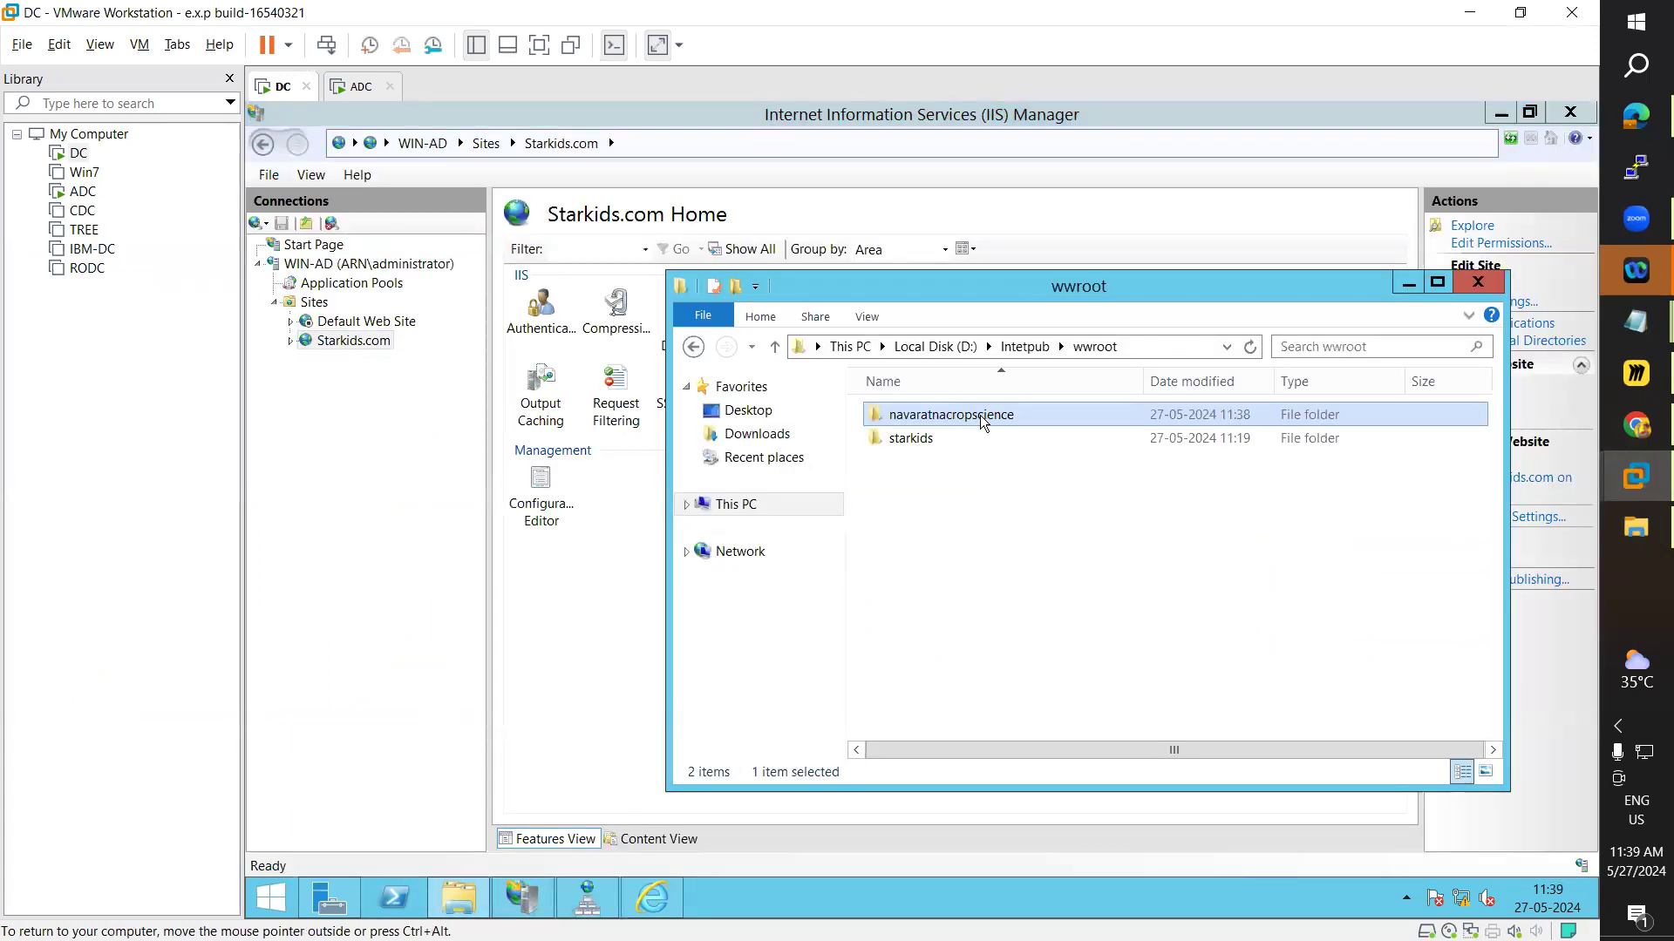
key("F2")
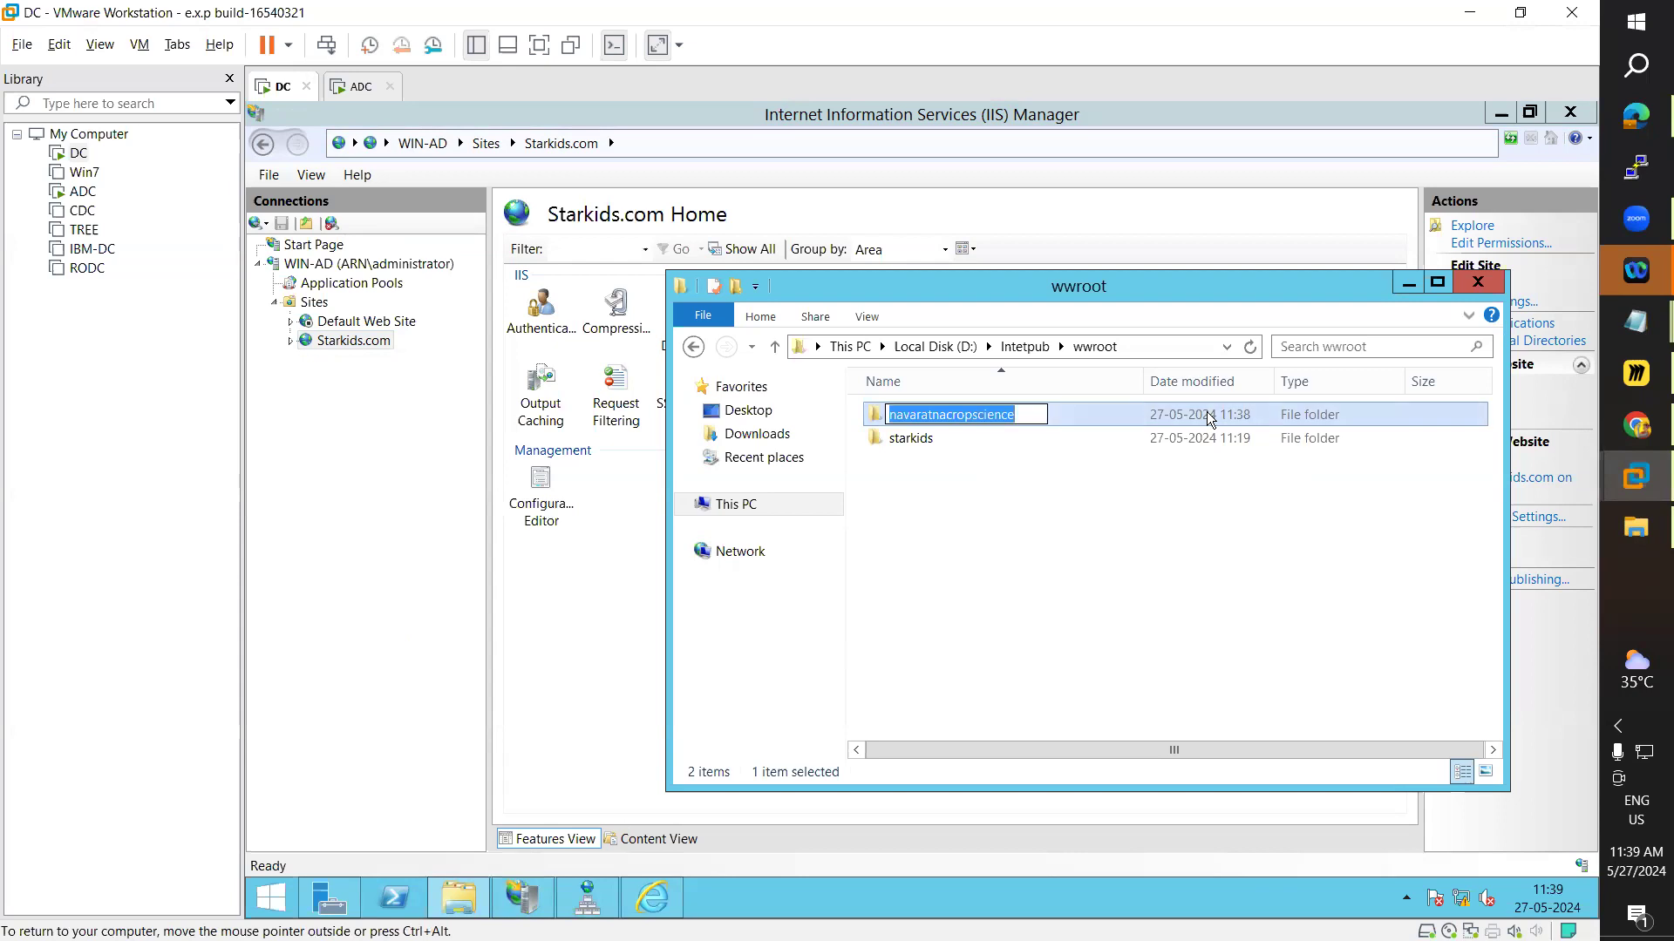
type("MS")
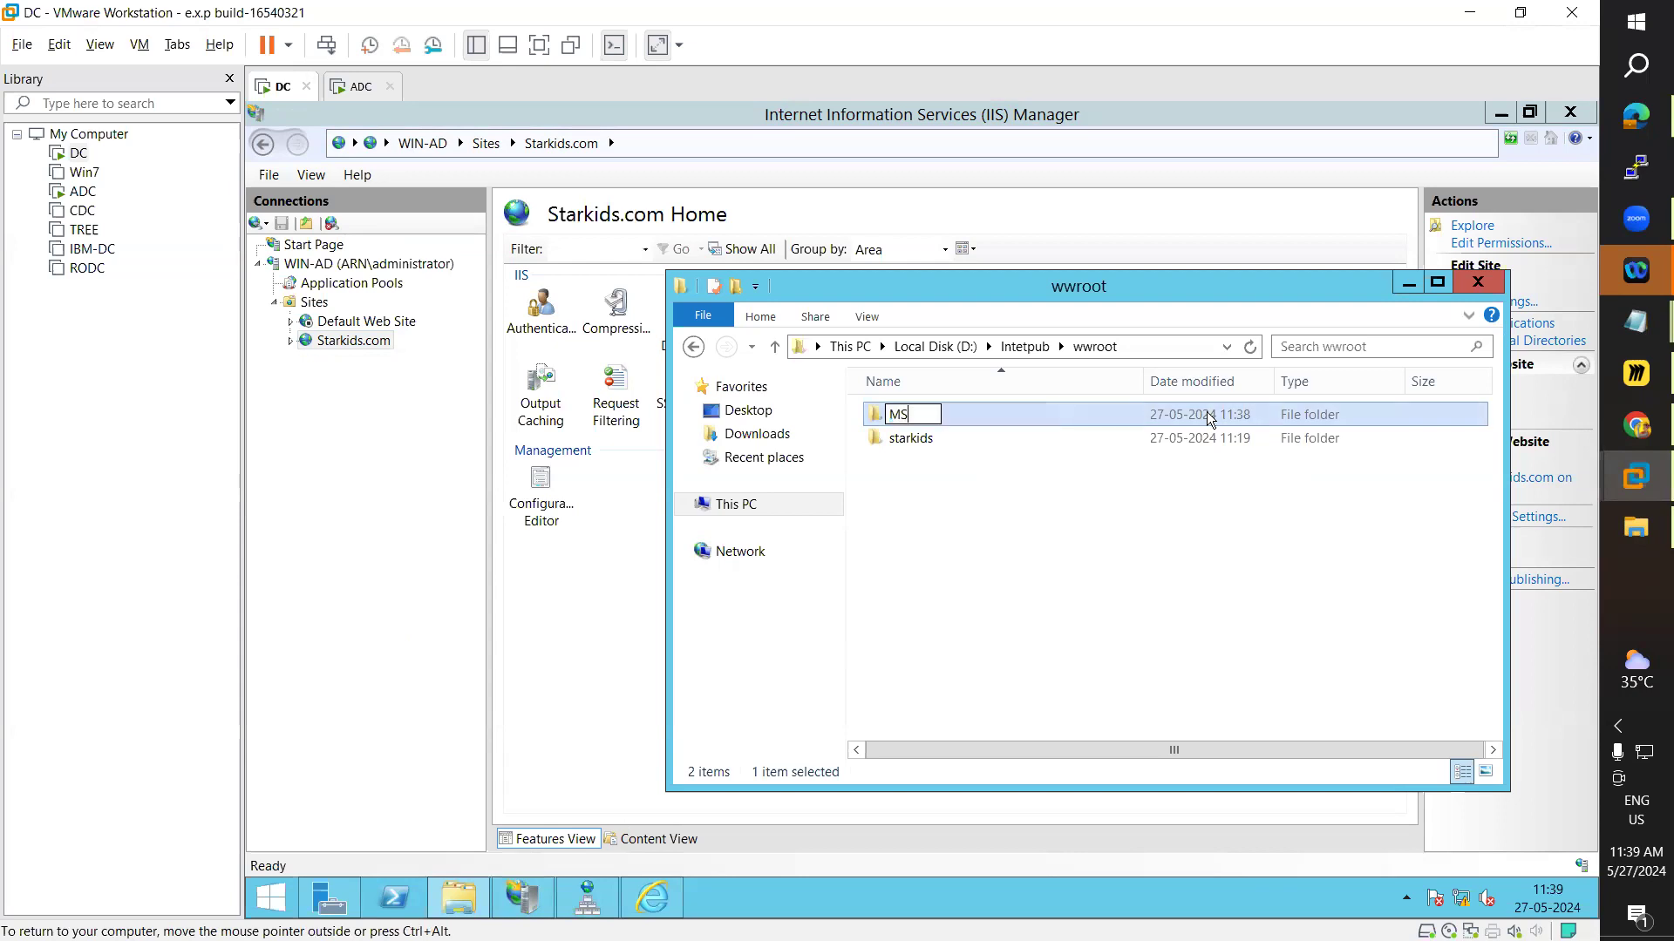
key("Return")
left_click(1058, 551)
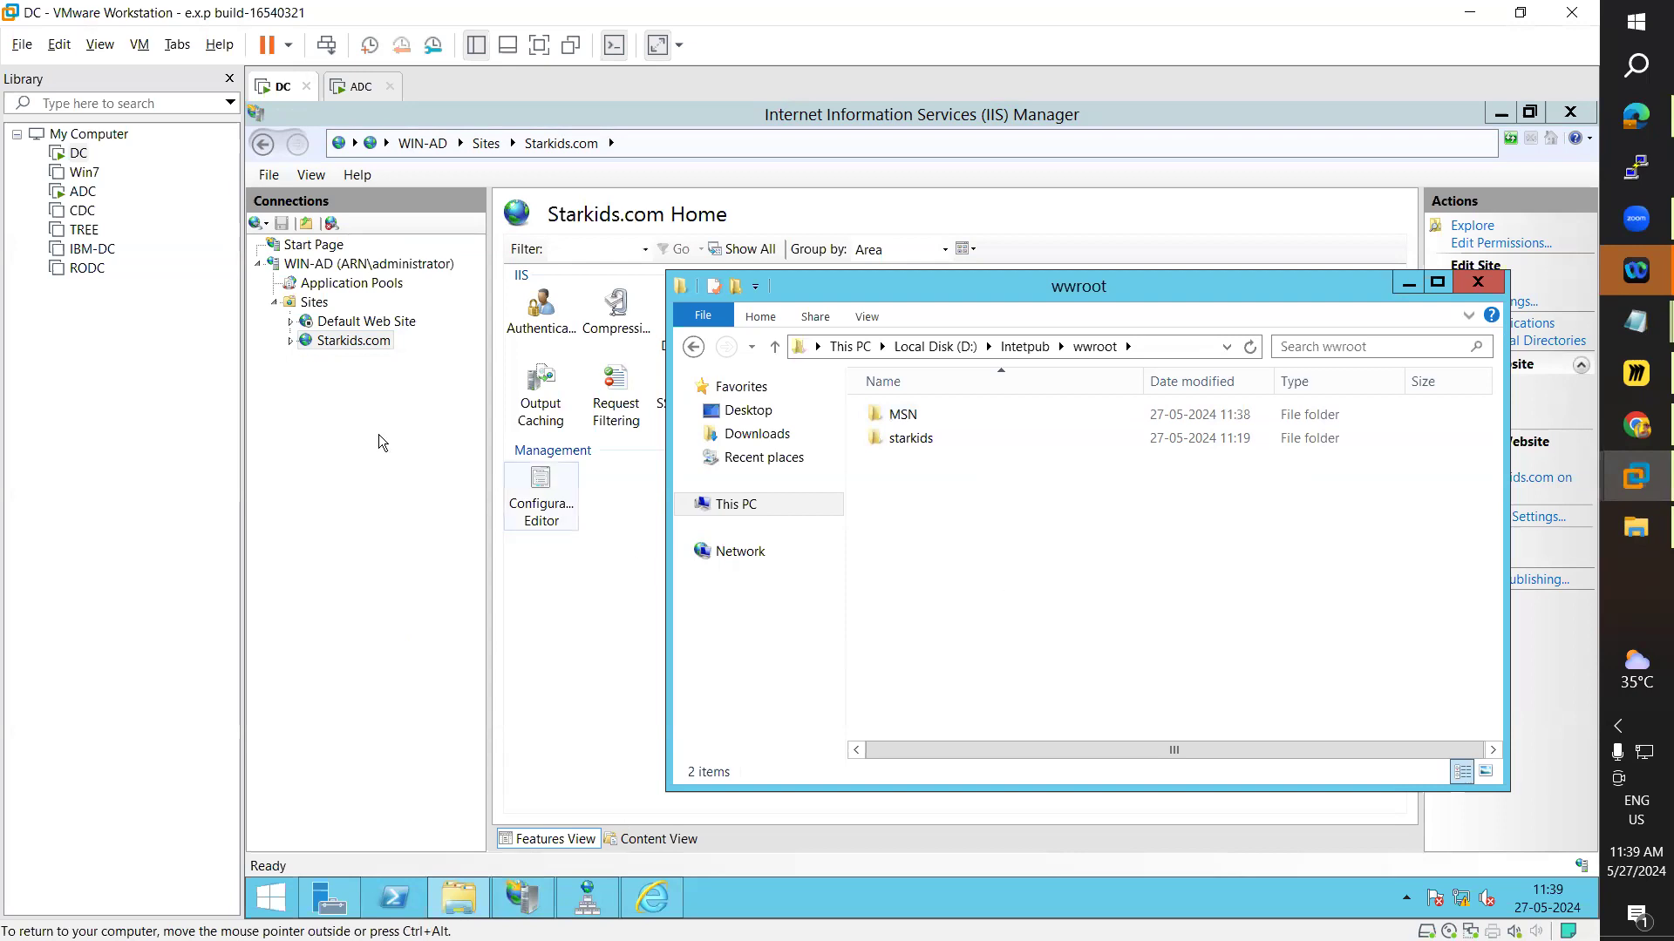
- Start adding a website under Sites in IIS Manager and name it MSN.COM
right_click(322, 306)
left_click(358, 331)
right_click(319, 305)
left_click(355, 337)
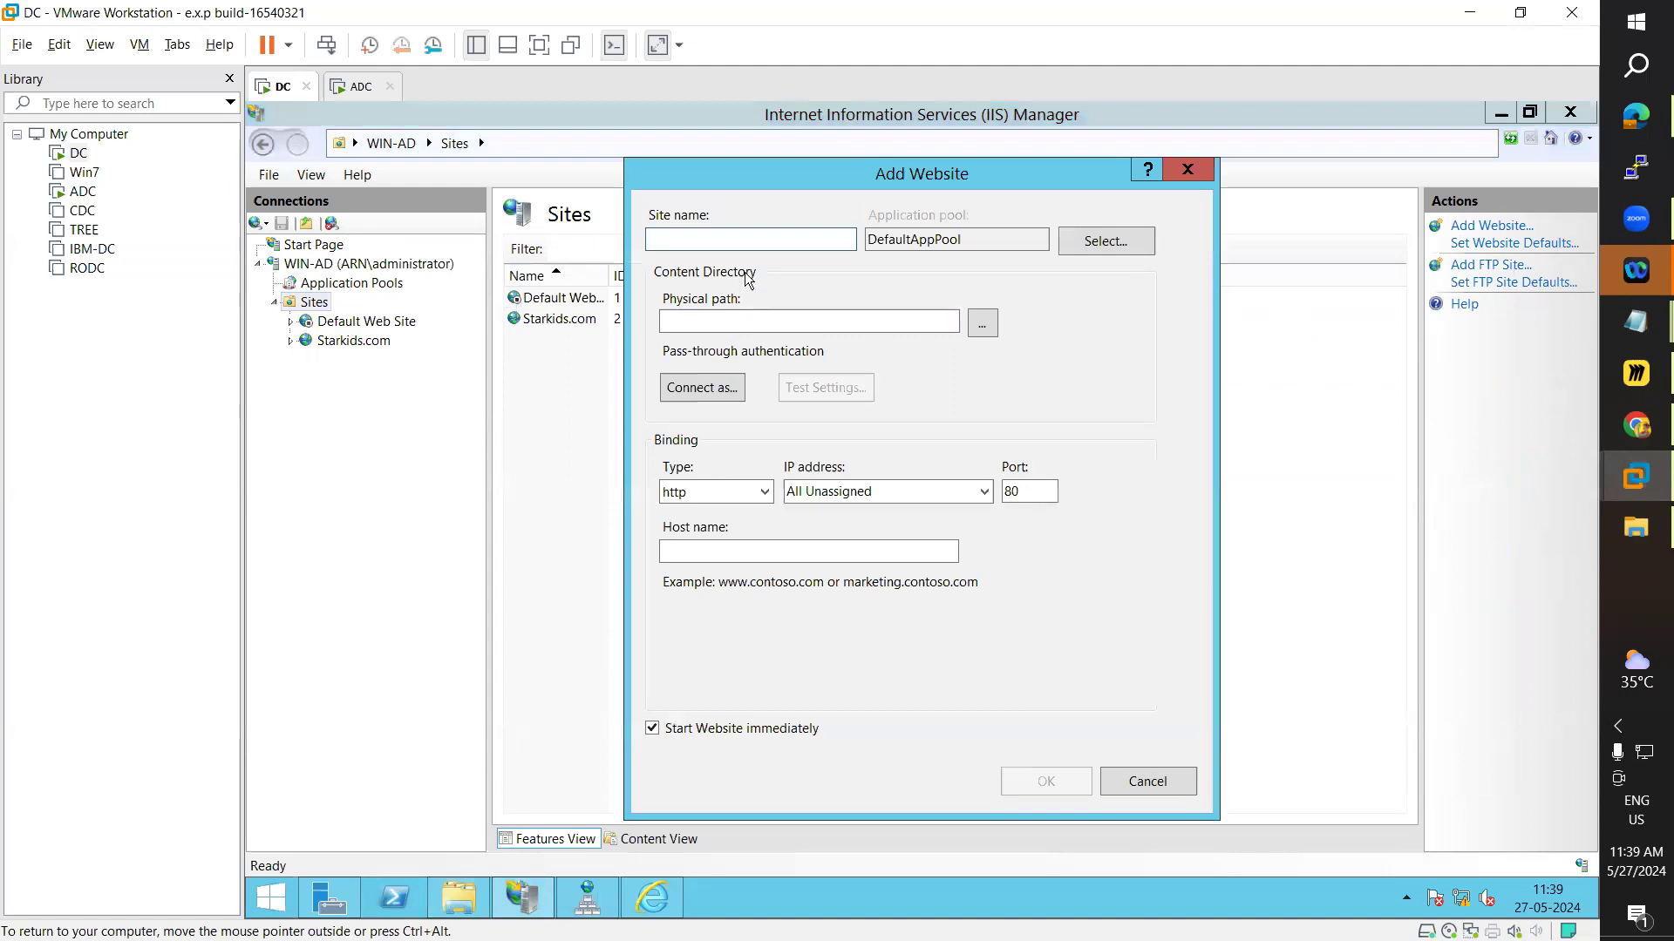
type("MSN.COM")
- Set the new website's physical path to D:\Intetpub\wwroot\MSN
left_click(986, 324)
mouse_move(1062, 484)
left_mouse_down()
mouse_move(1062, 534)
mouse_move(1065, 508)
left_mouse_up()
left_click(798, 493)
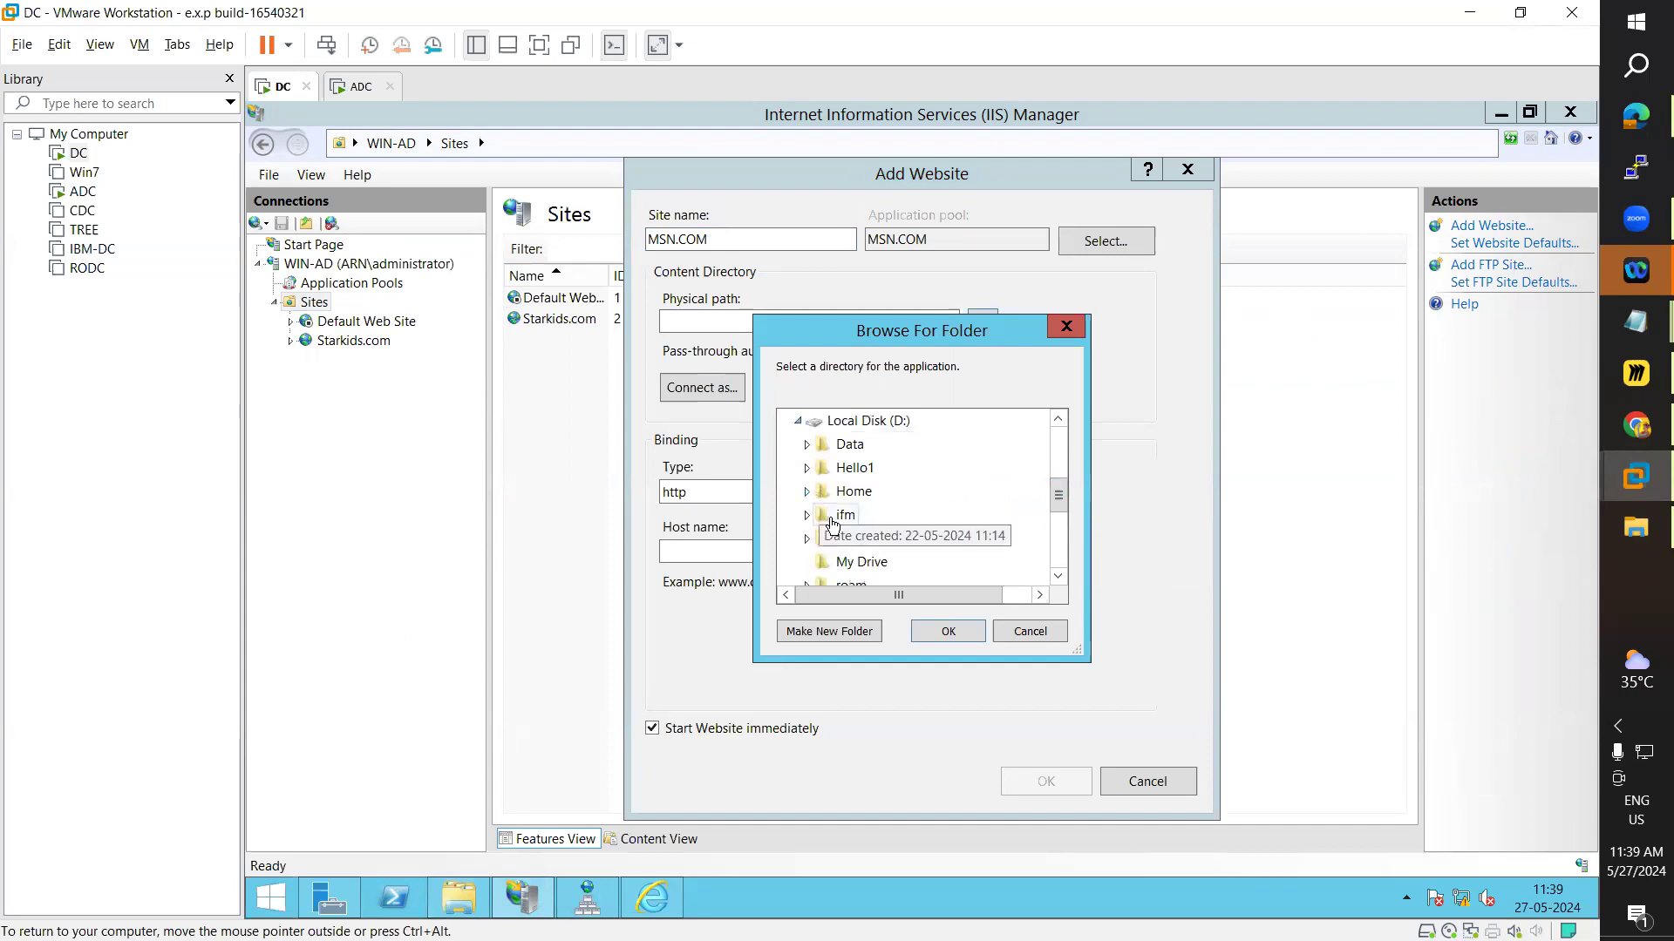
double_click(887, 559)
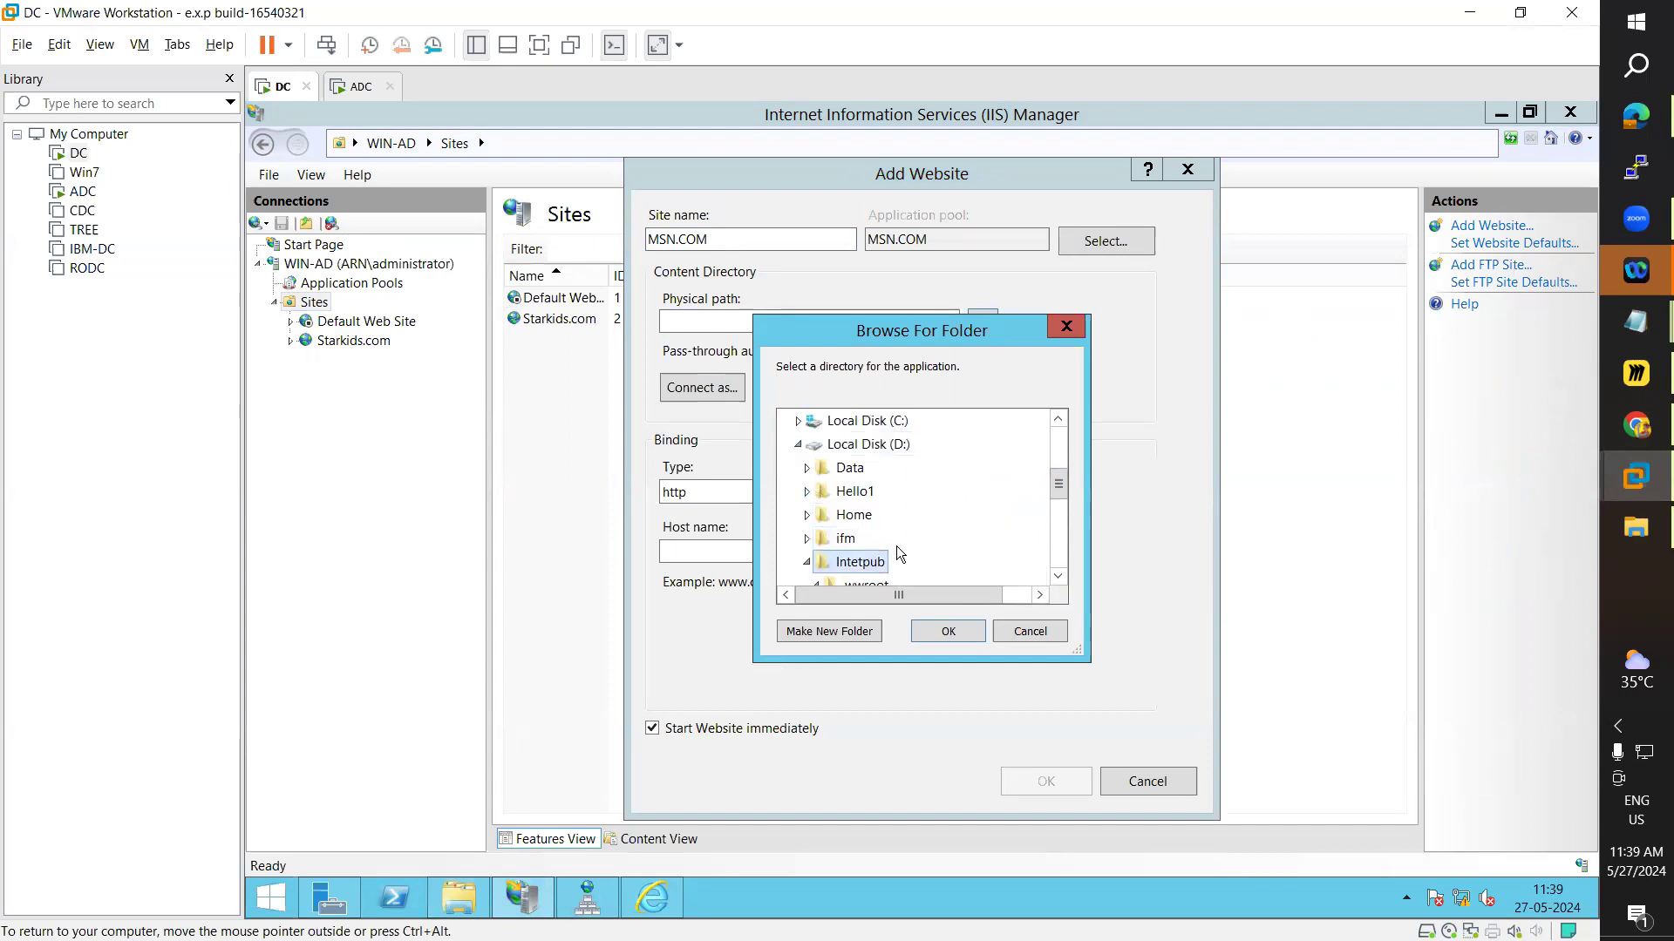
double_click(868, 491)
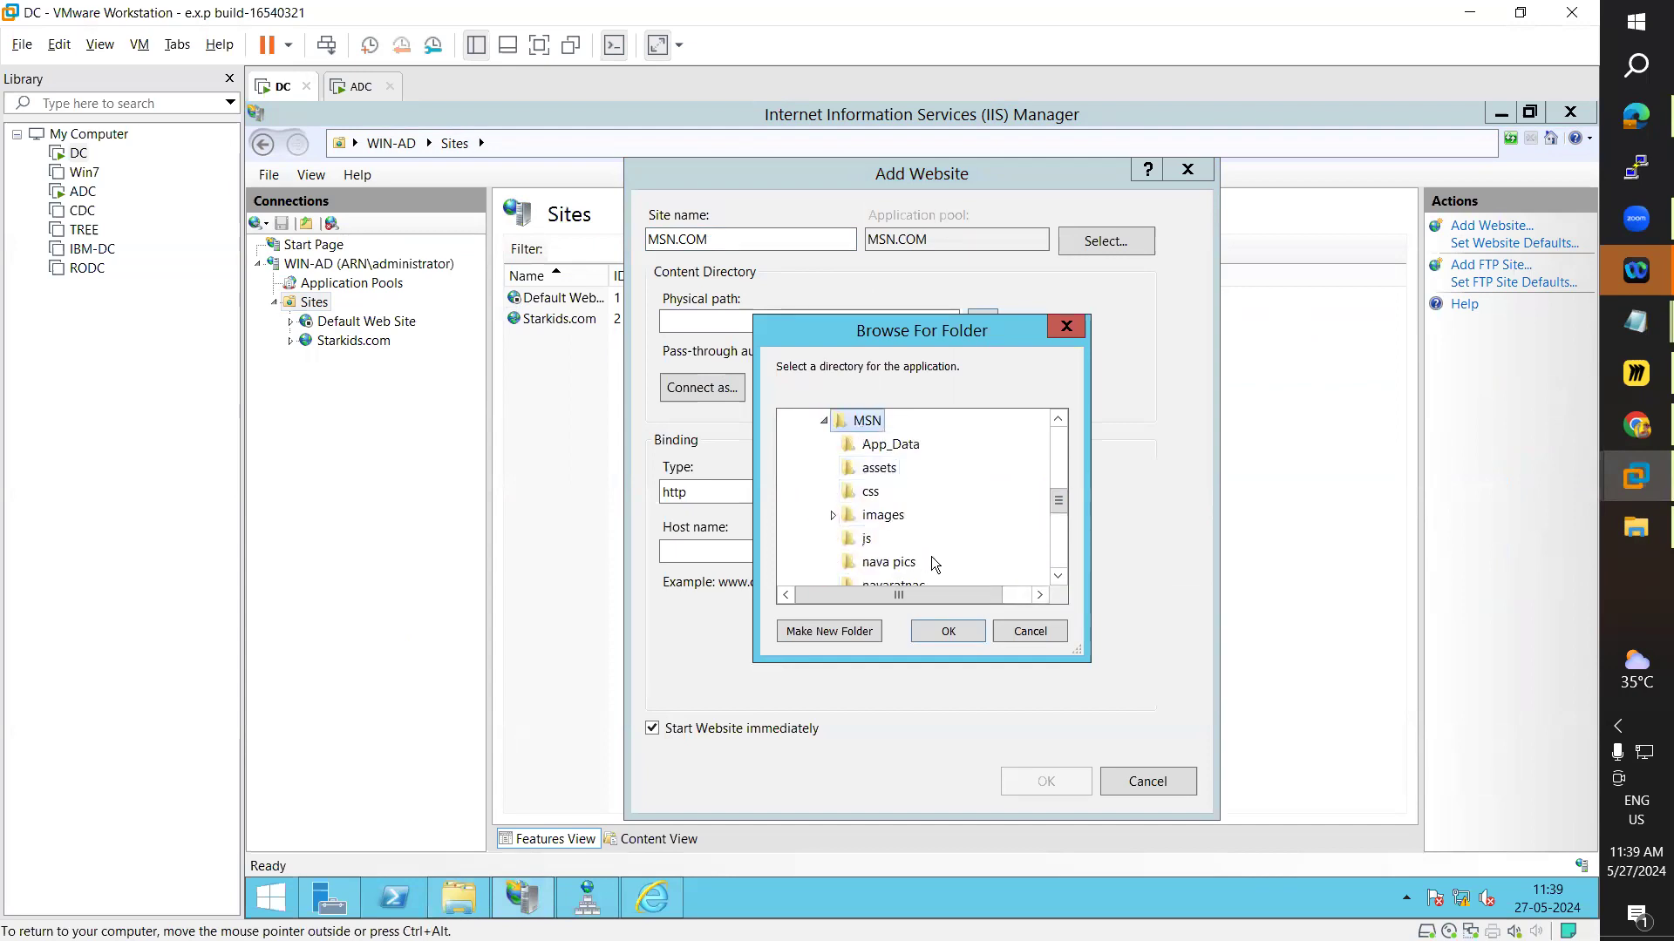
left_click(947, 631)
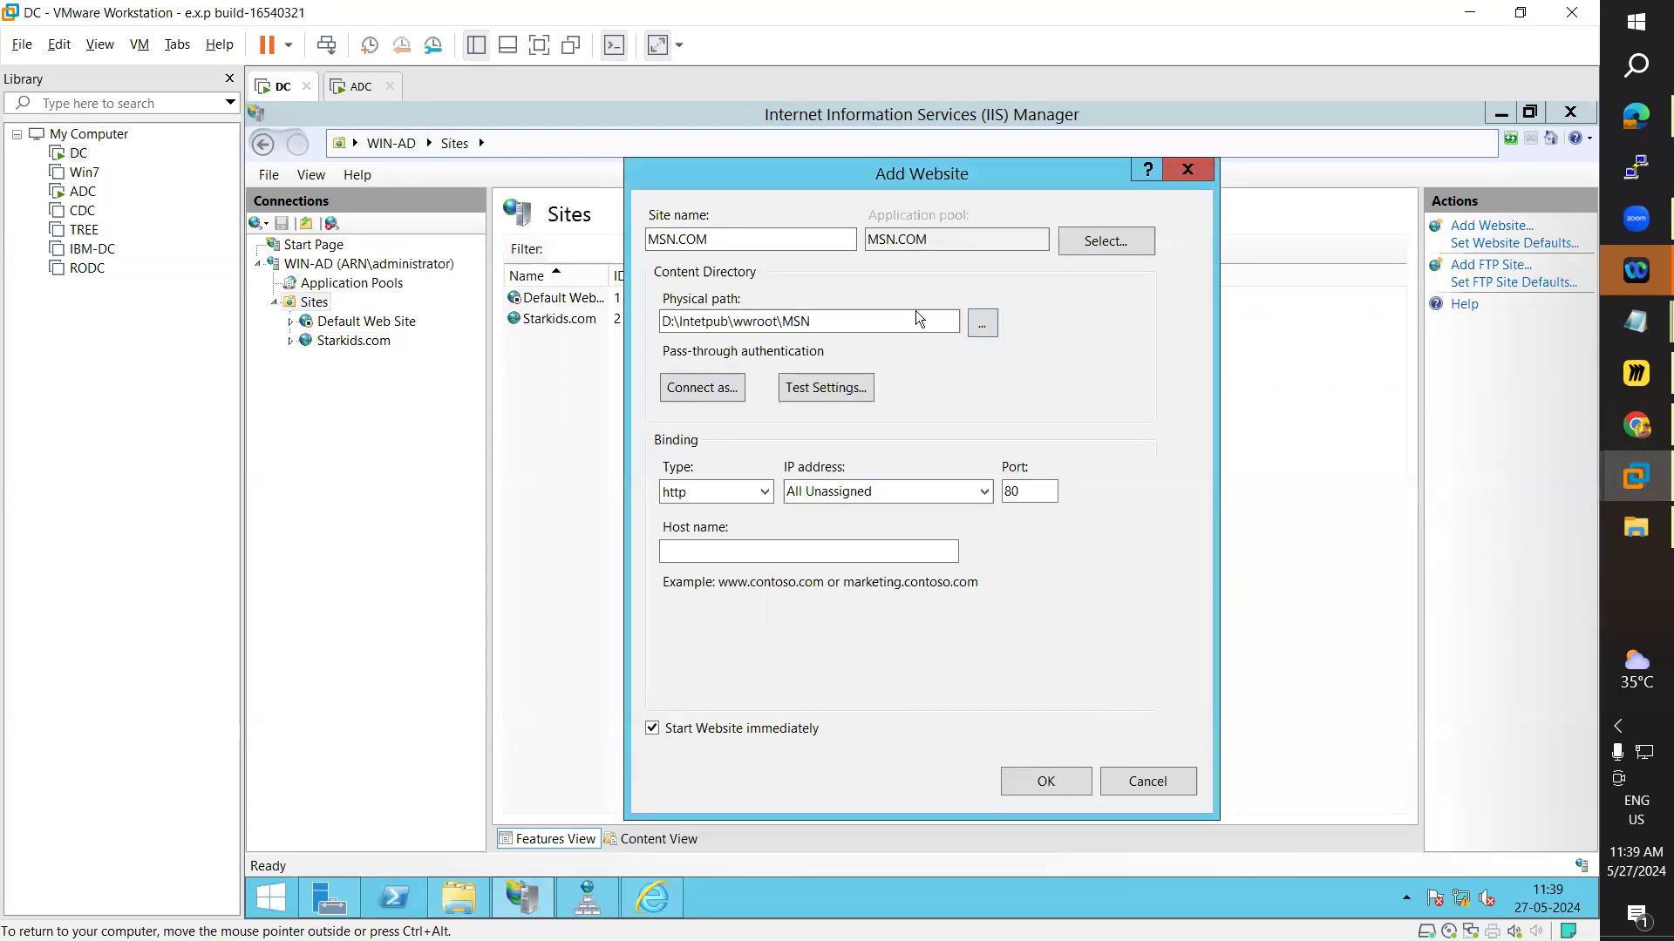
left_click_drag(950, 321, 660, 321)
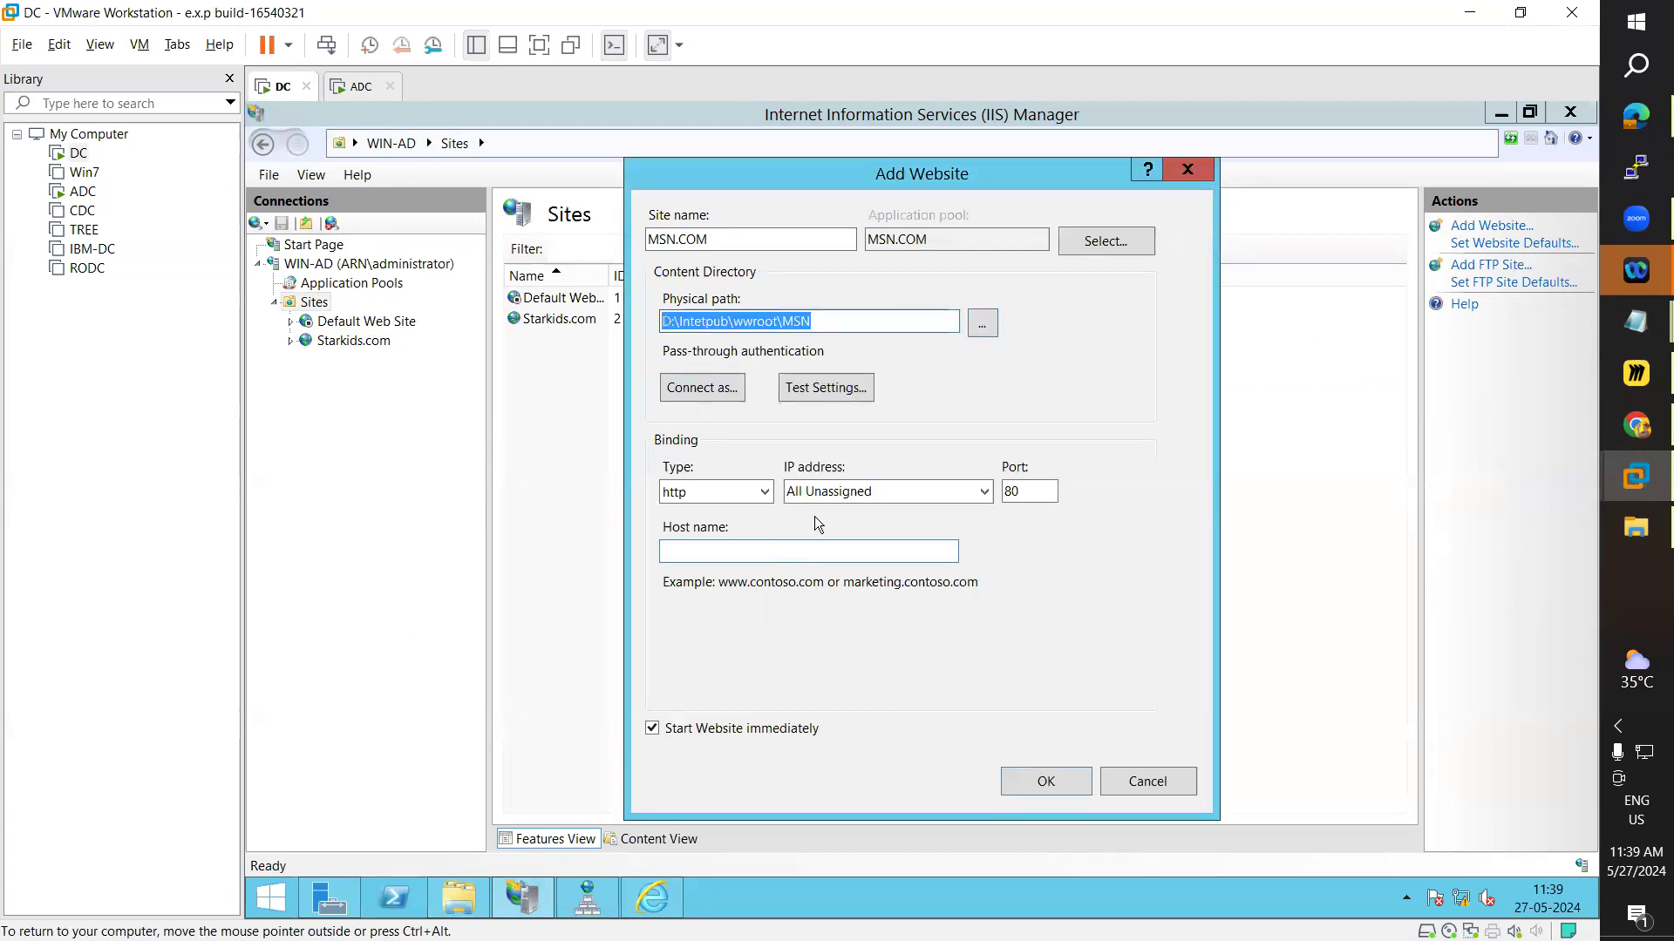
double_click(1020, 492)
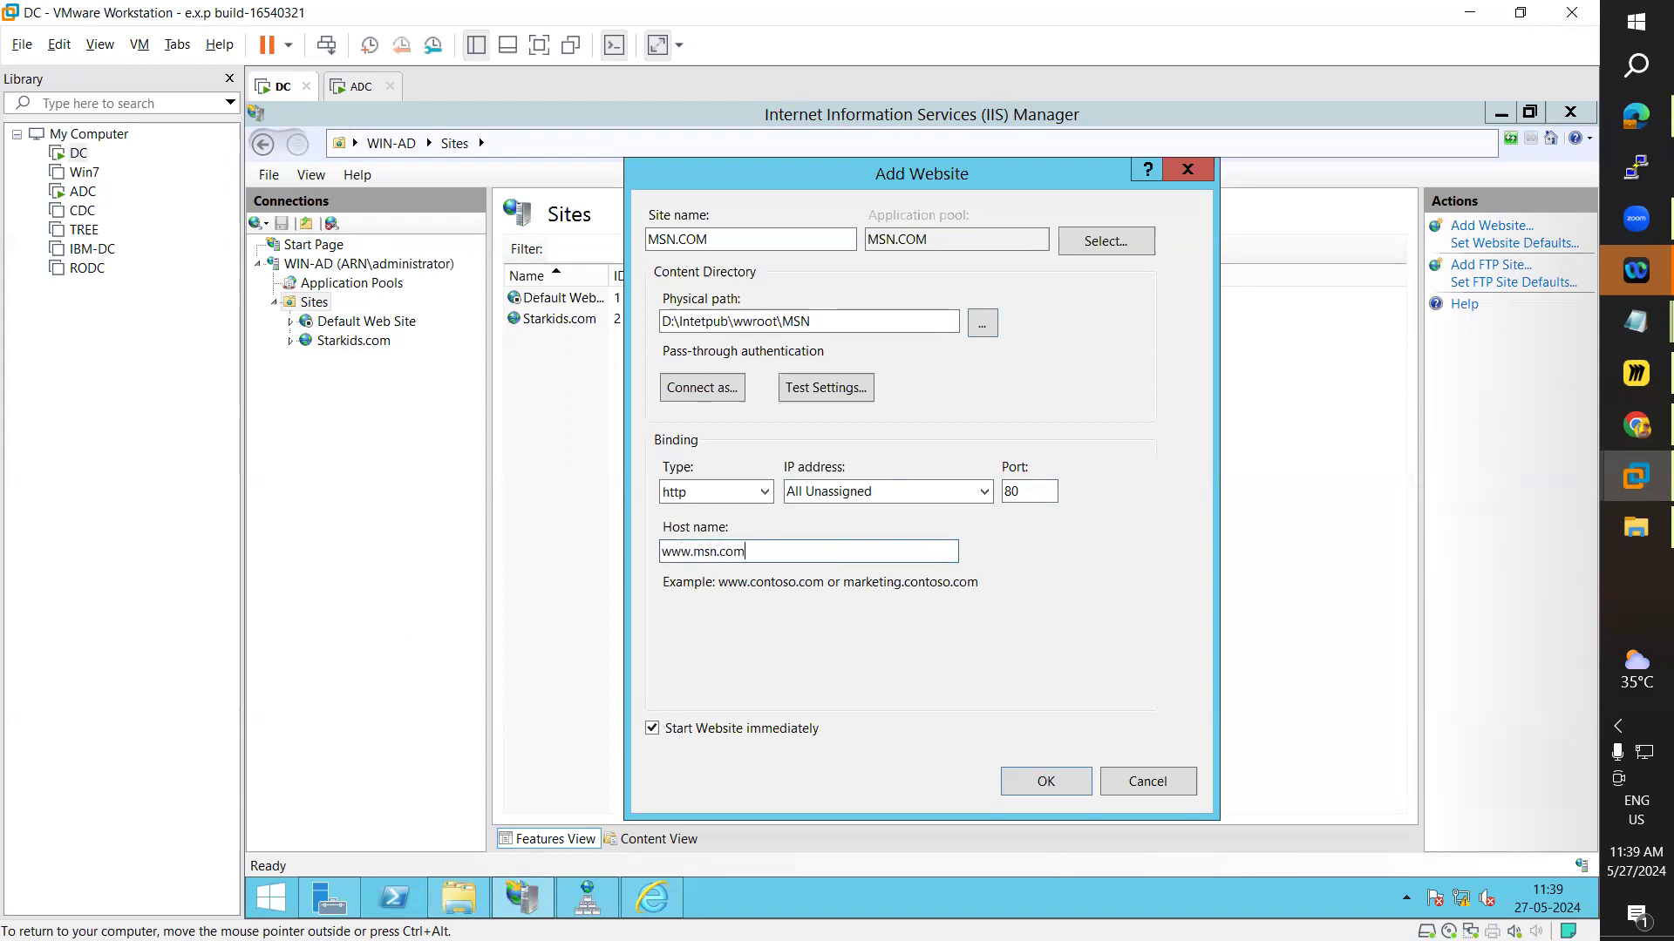
left_click(615, 898)
left_click(356, 307)
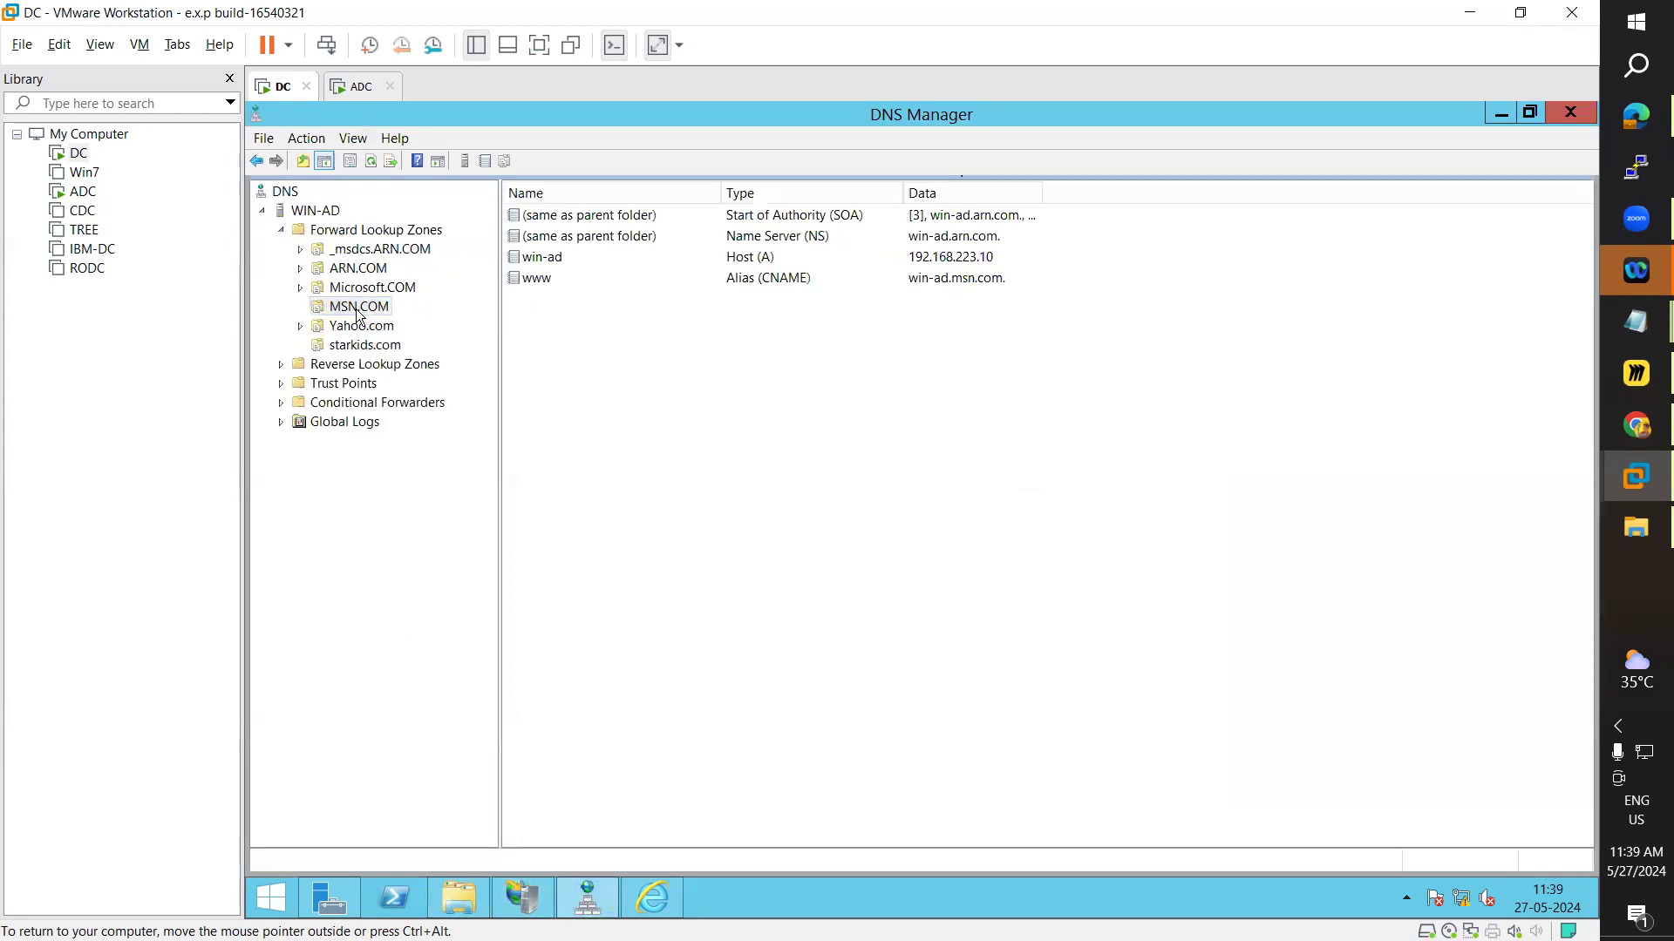
key("alt+Tab")
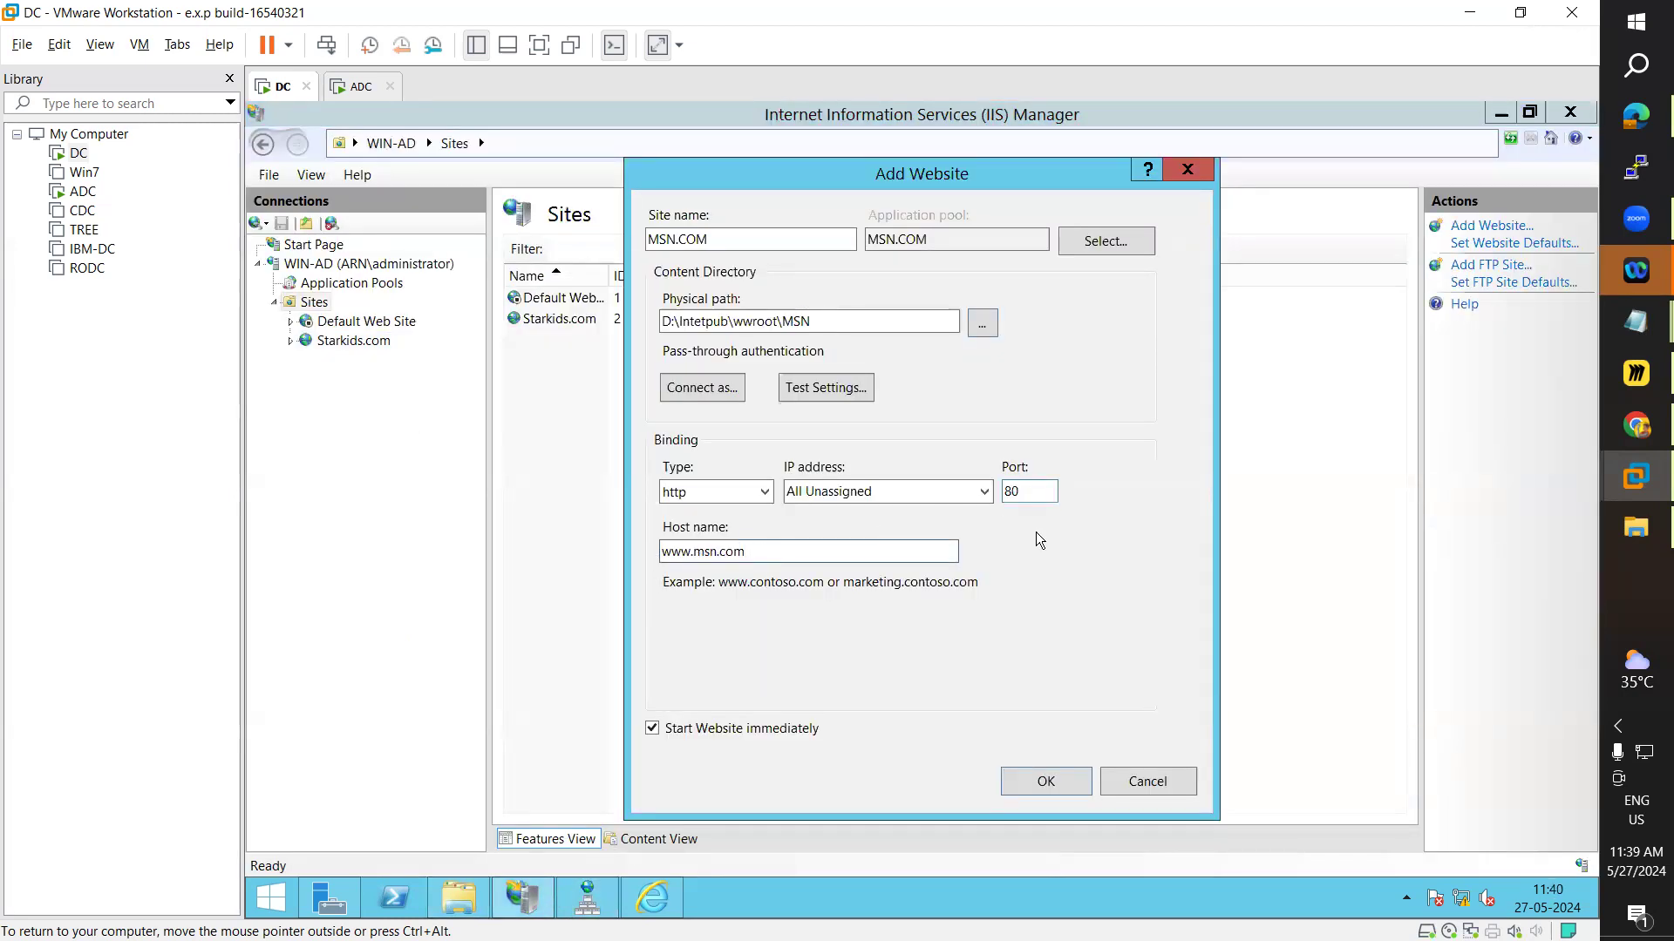
left_click(1051, 781)
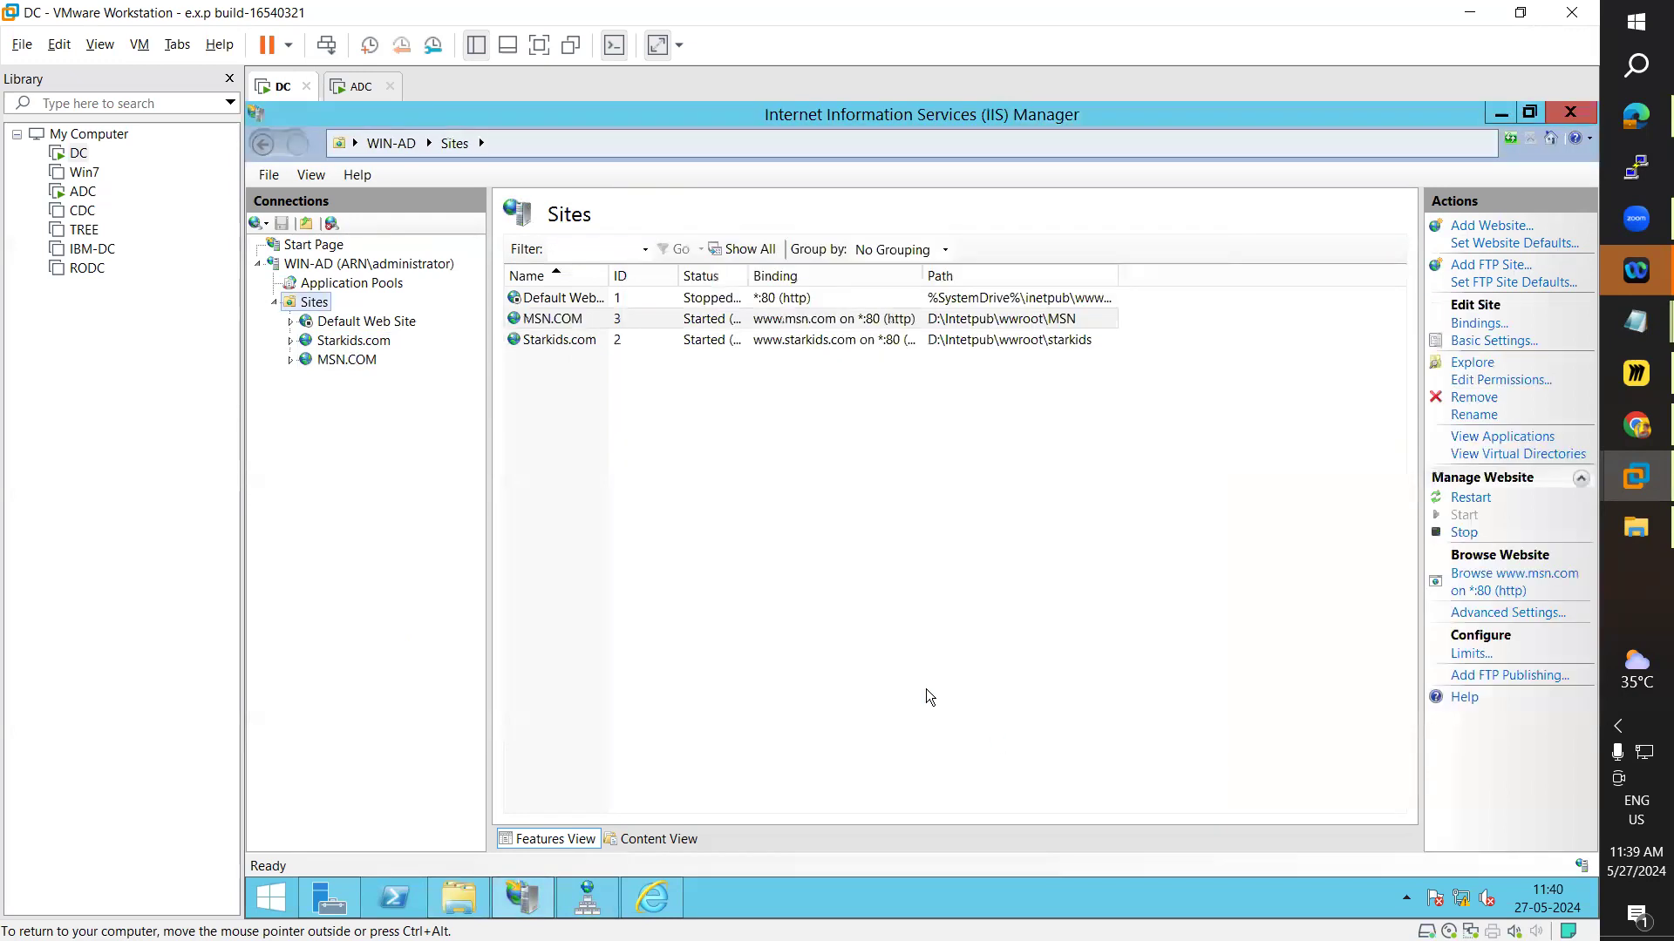
- Move index.html to first place in the MSN.COM site's default document list, accepting the change of list order
left_click(347, 360)
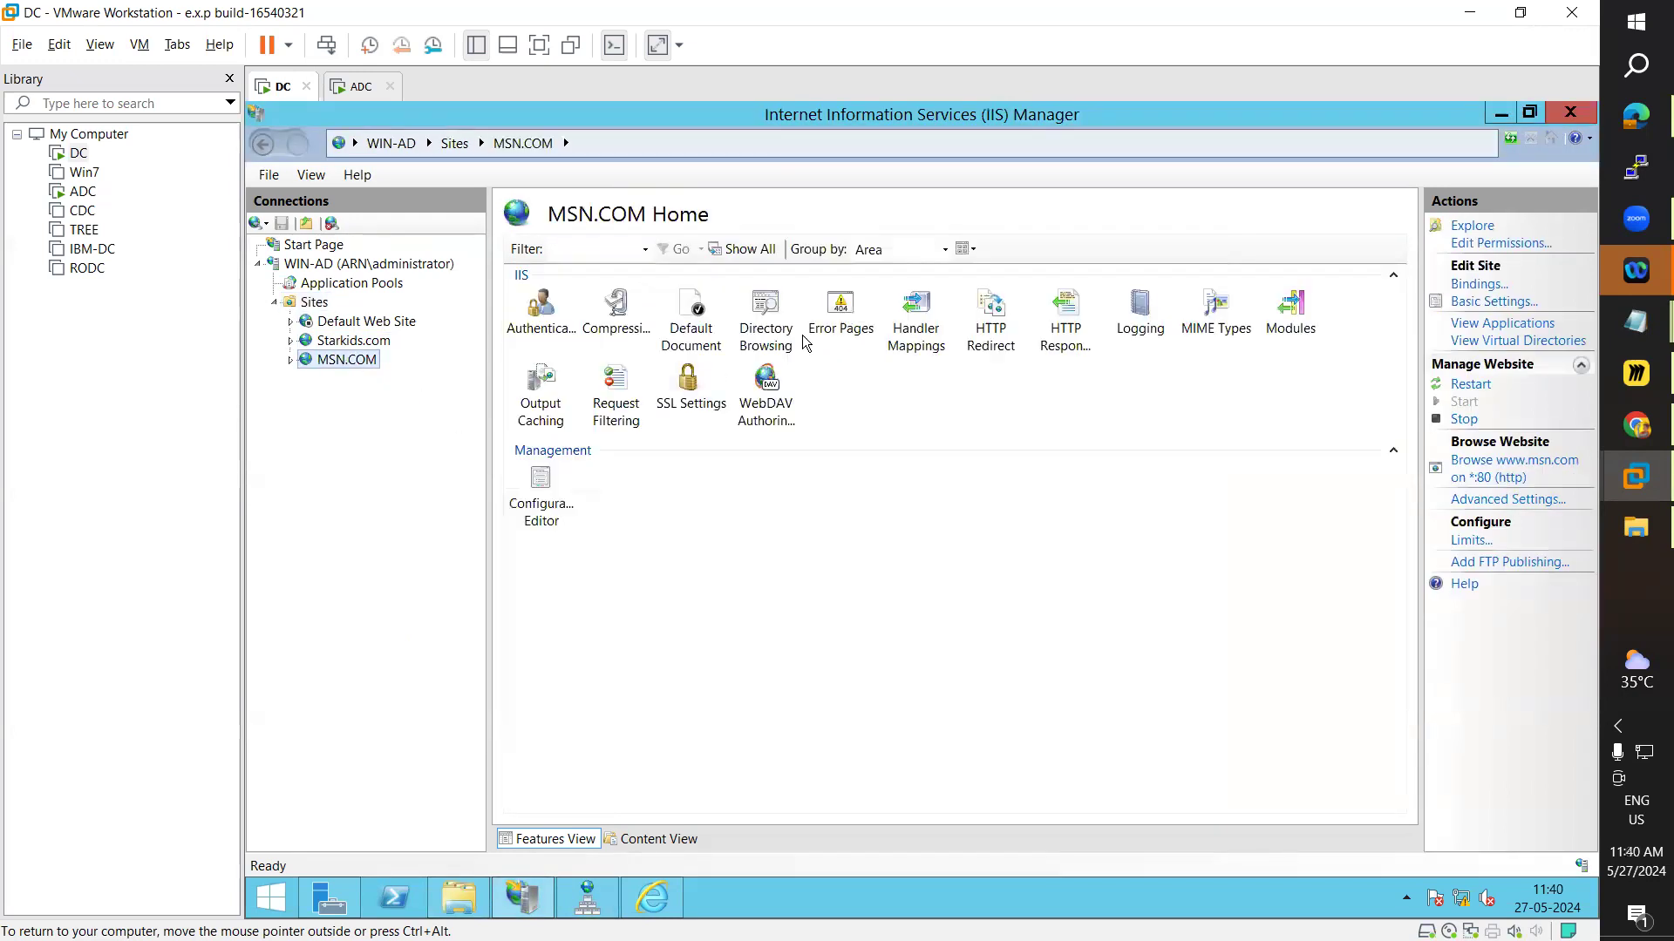
double_click(693, 322)
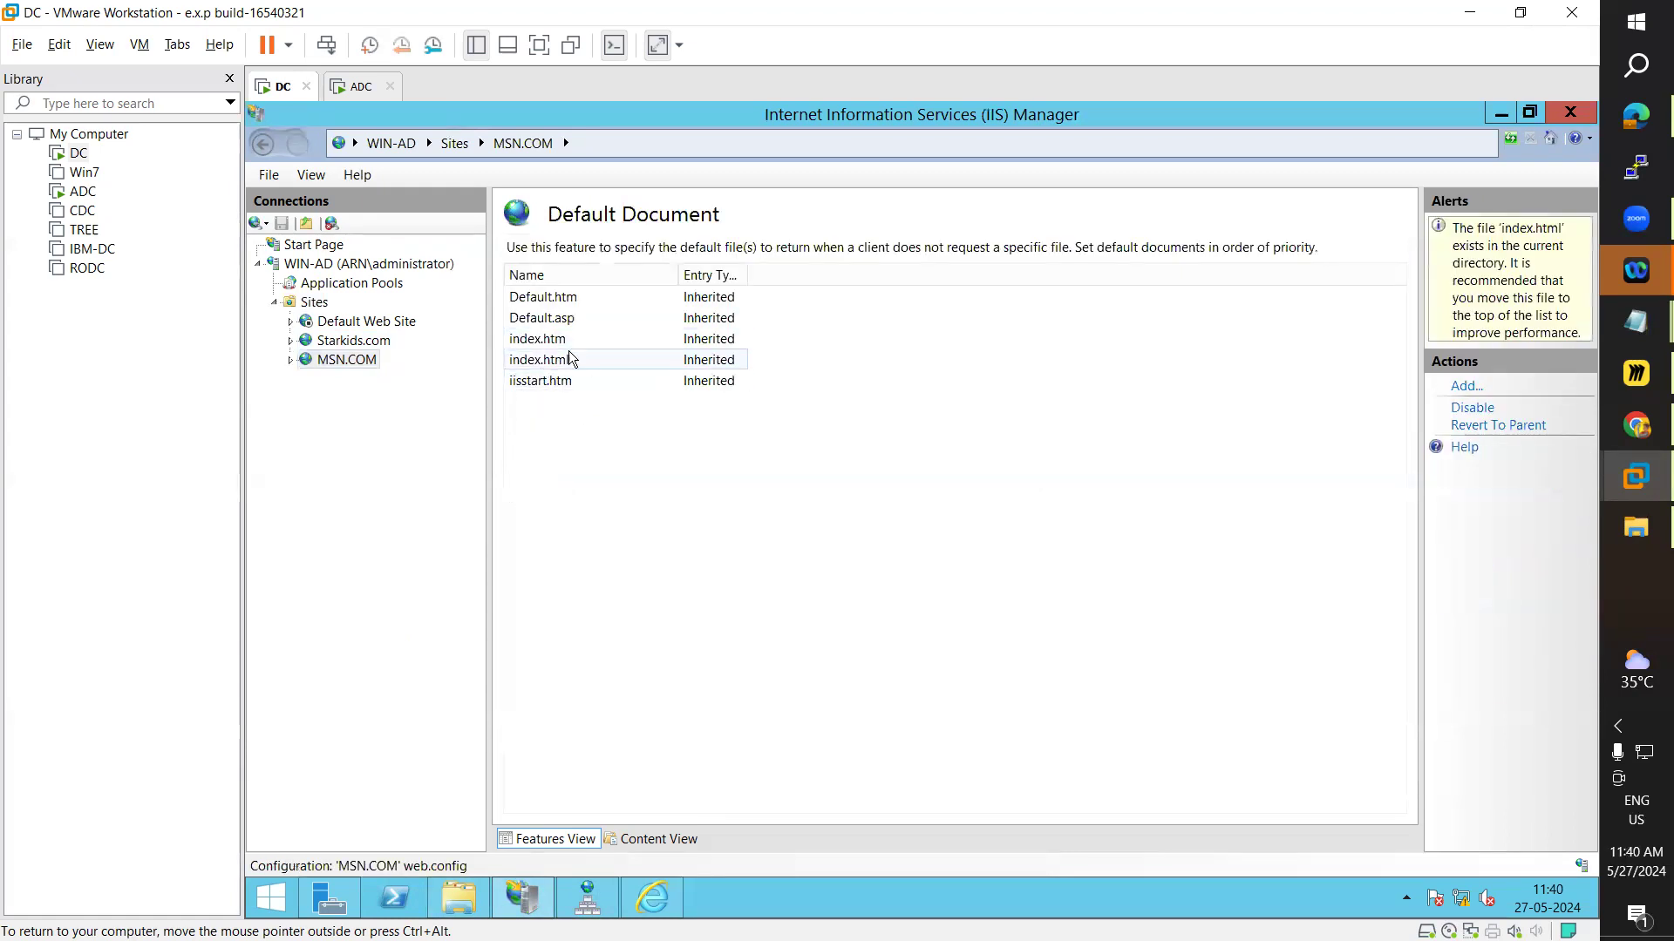
left_click(645, 365)
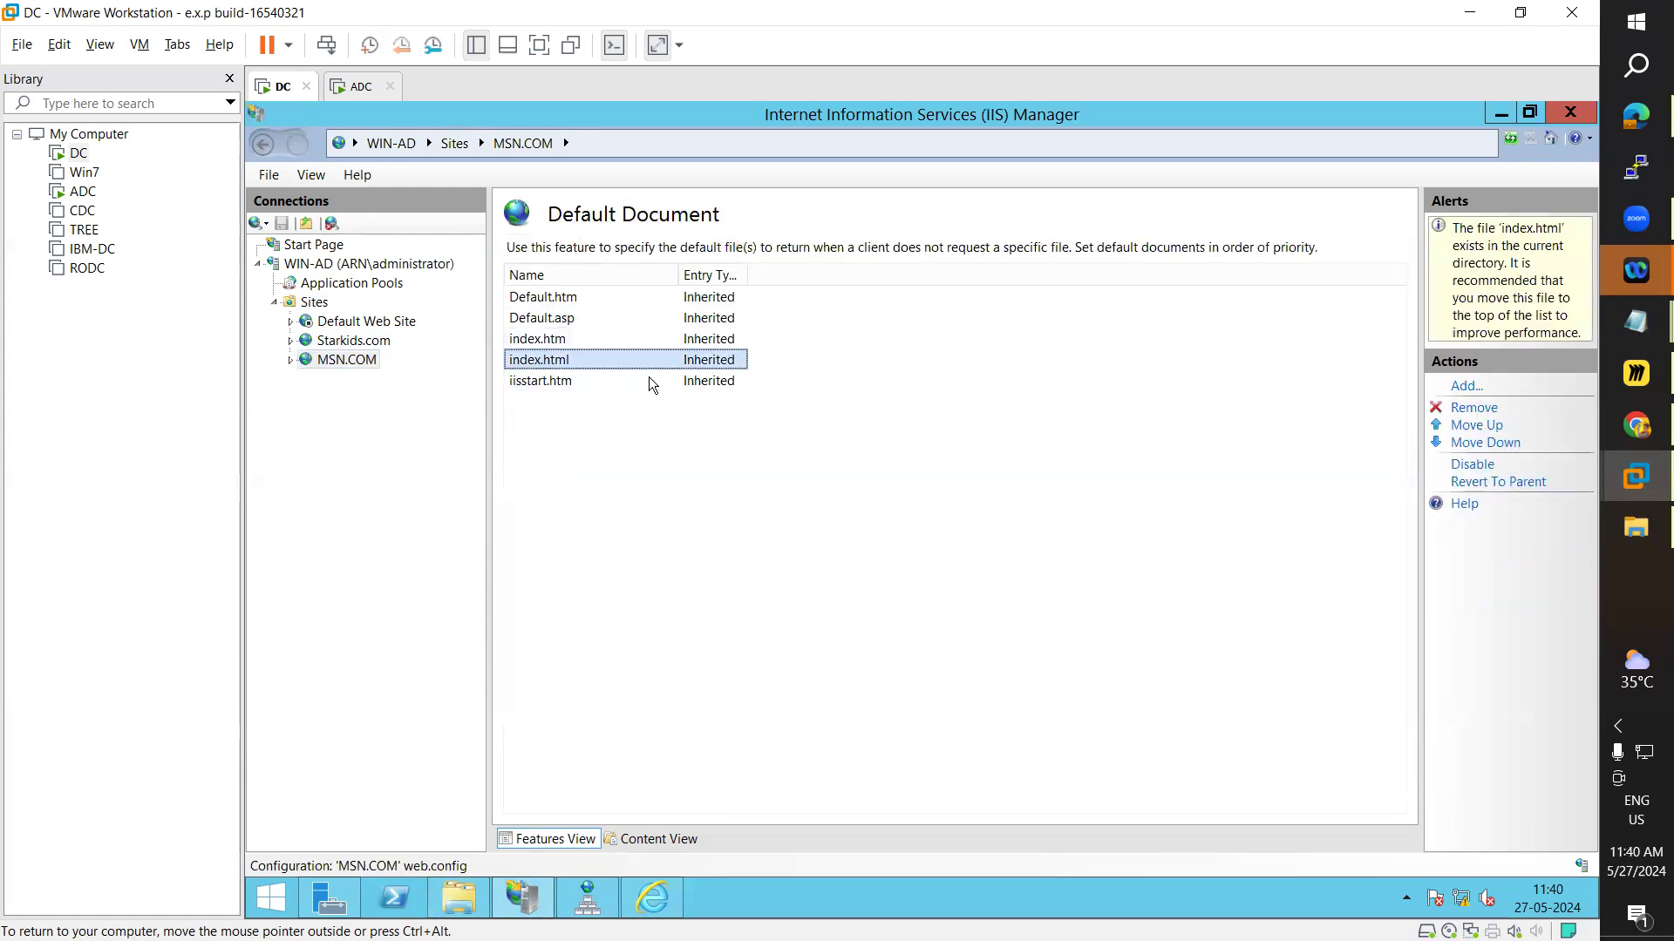
left_click(1462, 427)
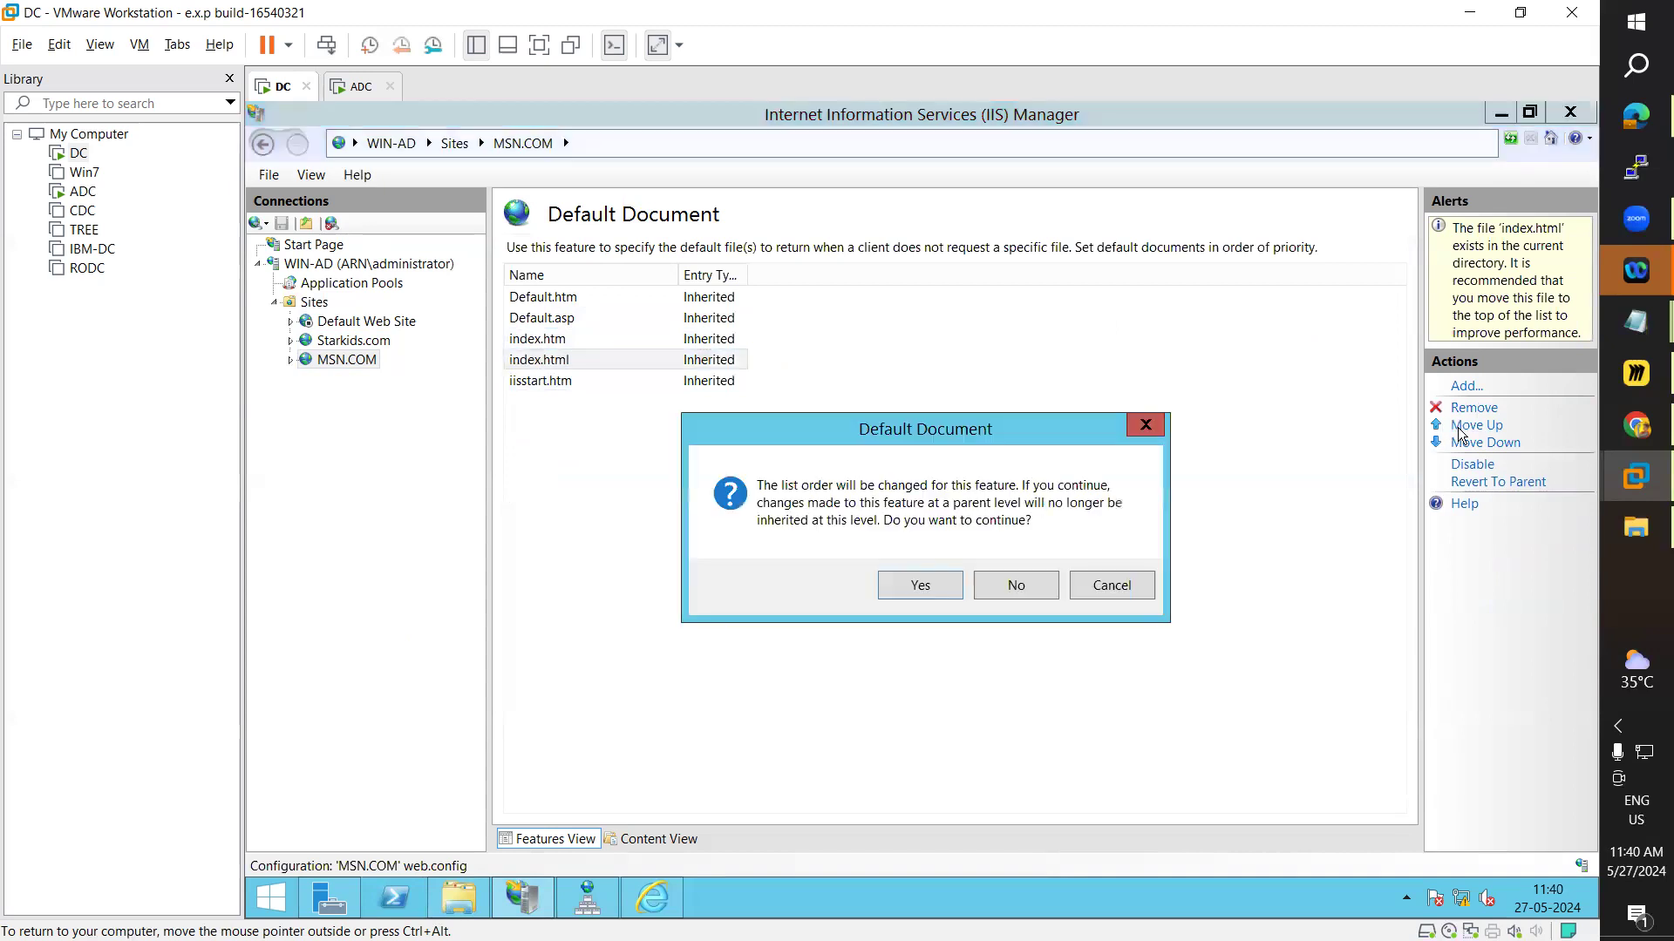
left_click(920, 584)
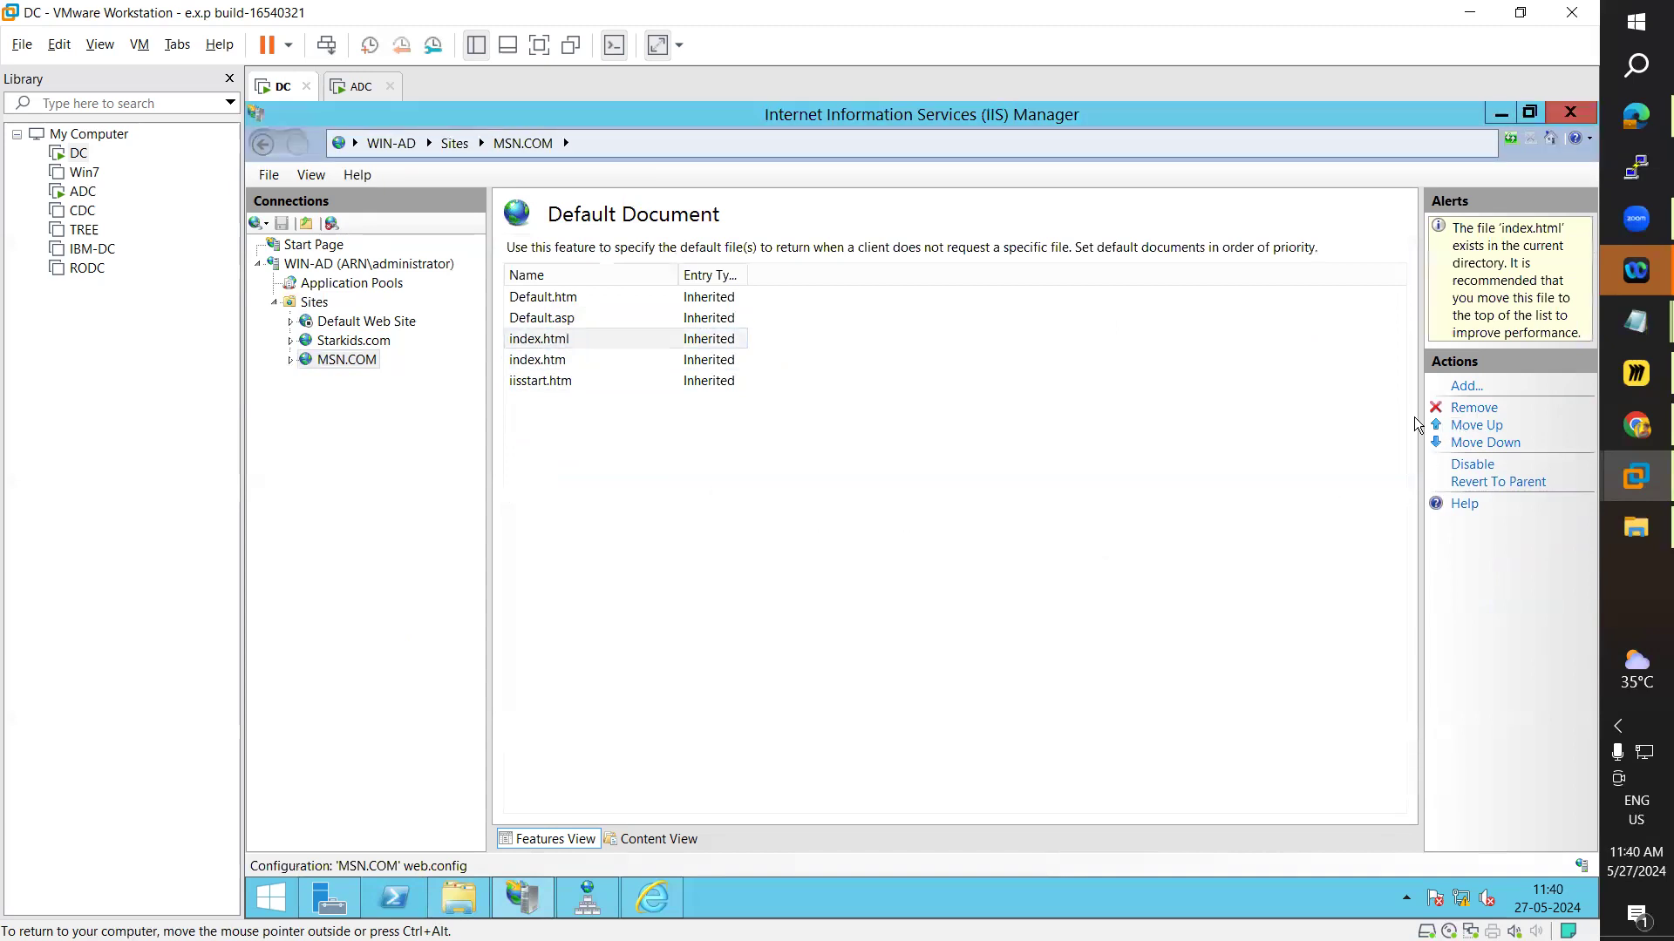
left_click(1480, 431)
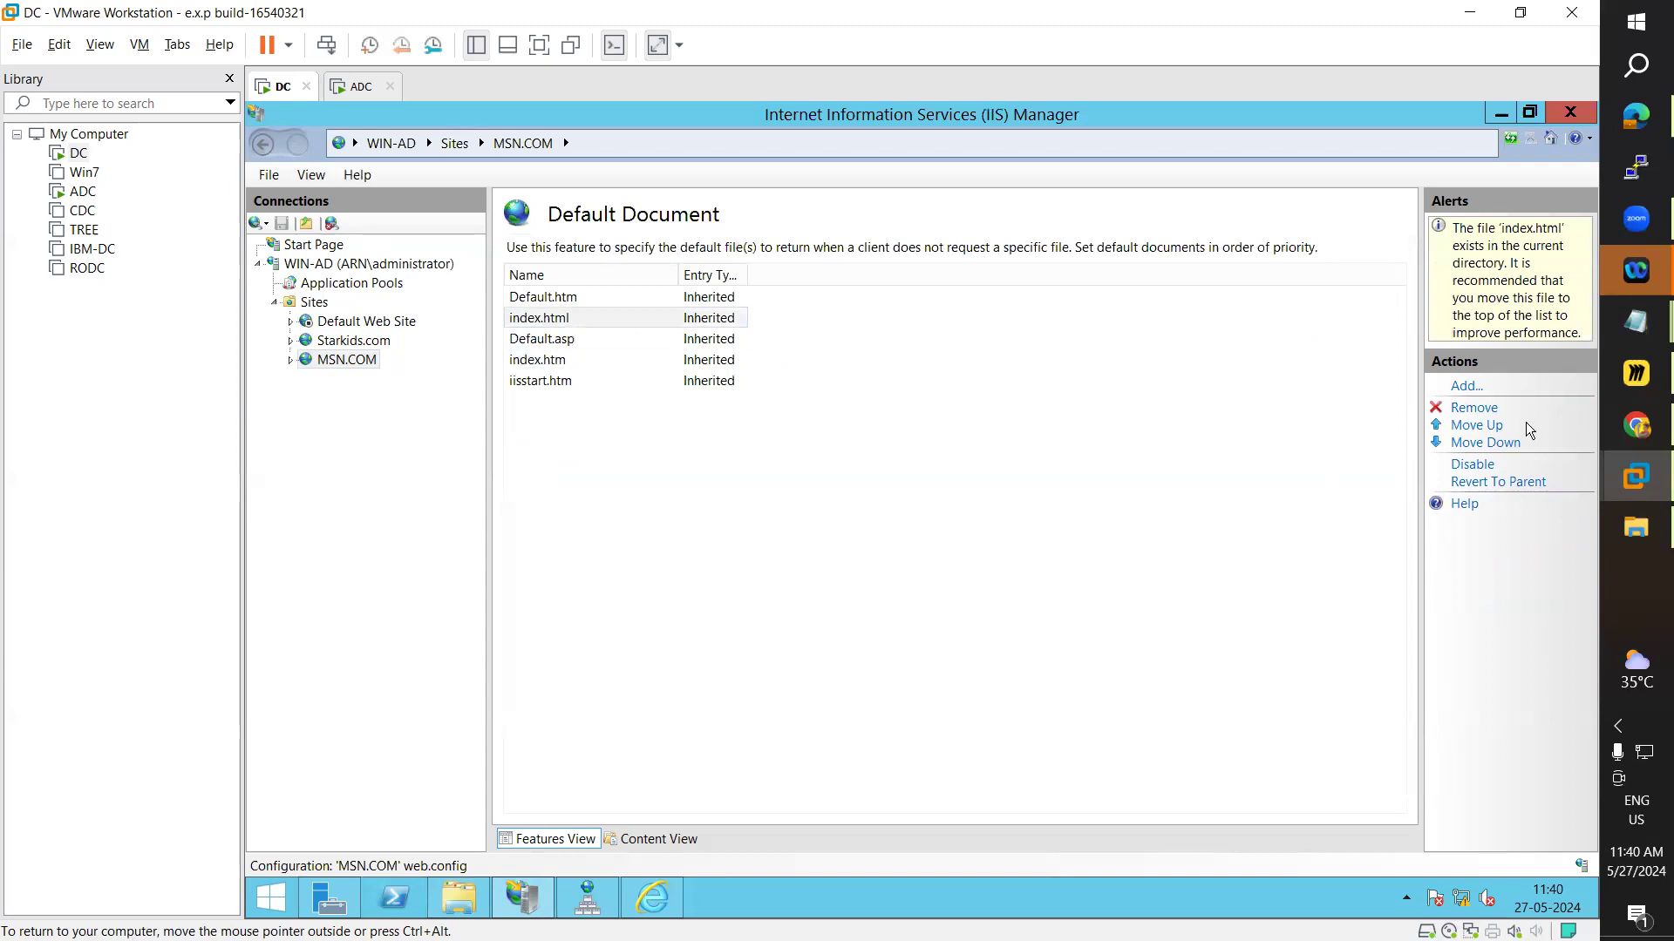
left_click(1491, 429)
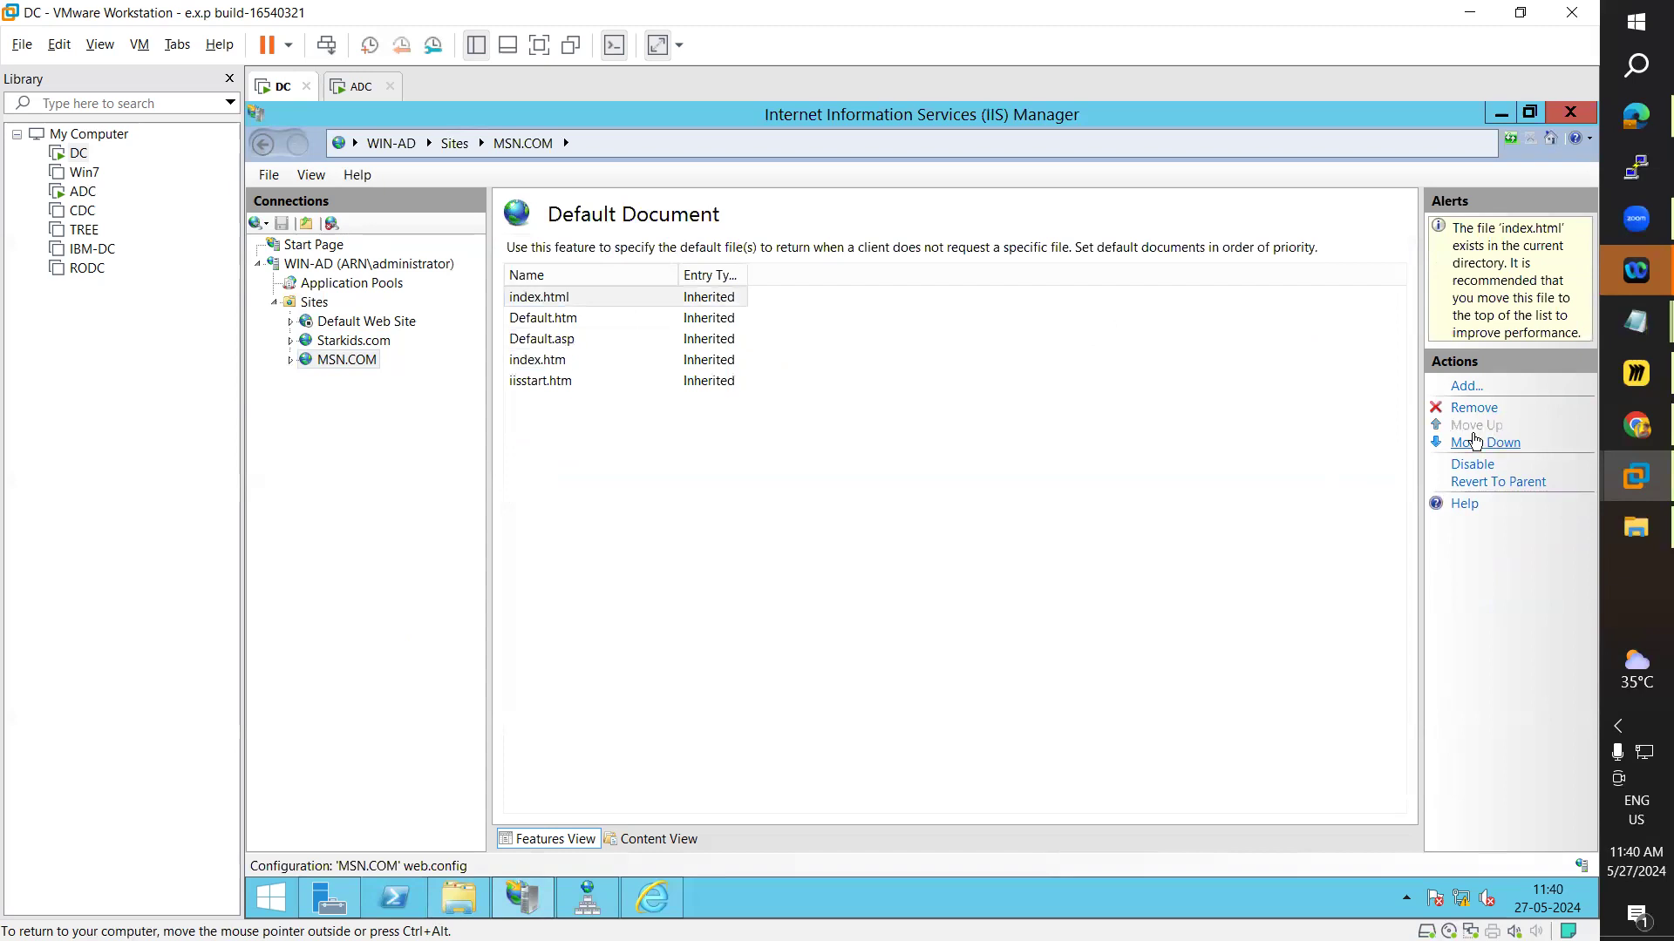
right_click(366, 362)
mouse_move(469, 492)
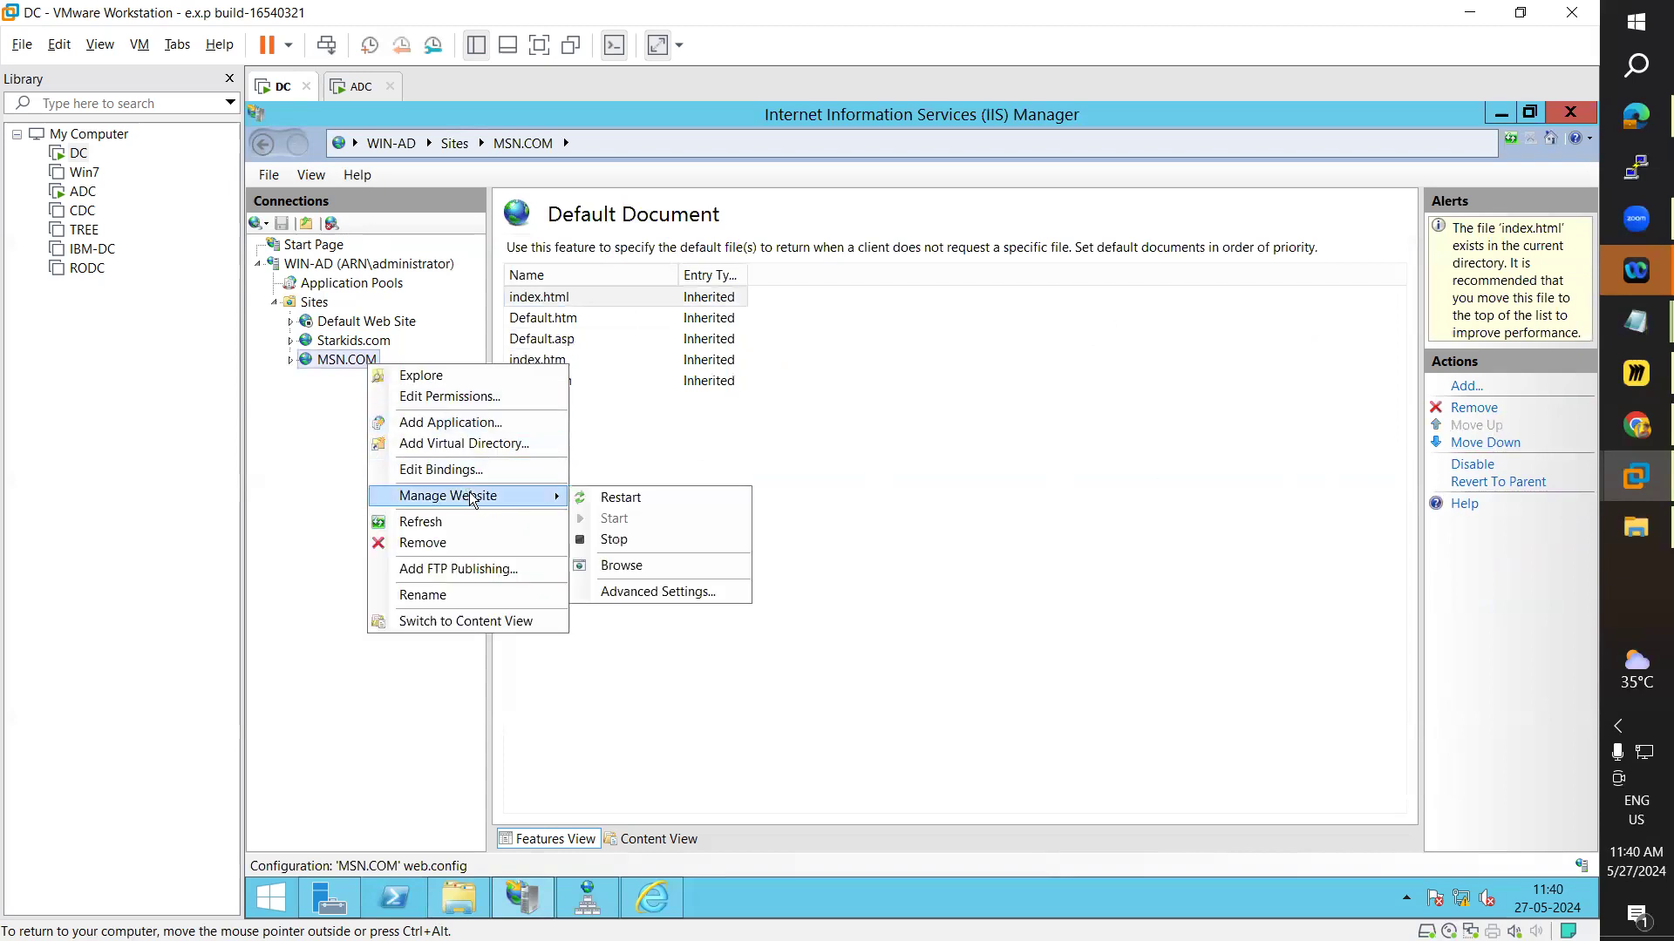
left_click(656, 564)
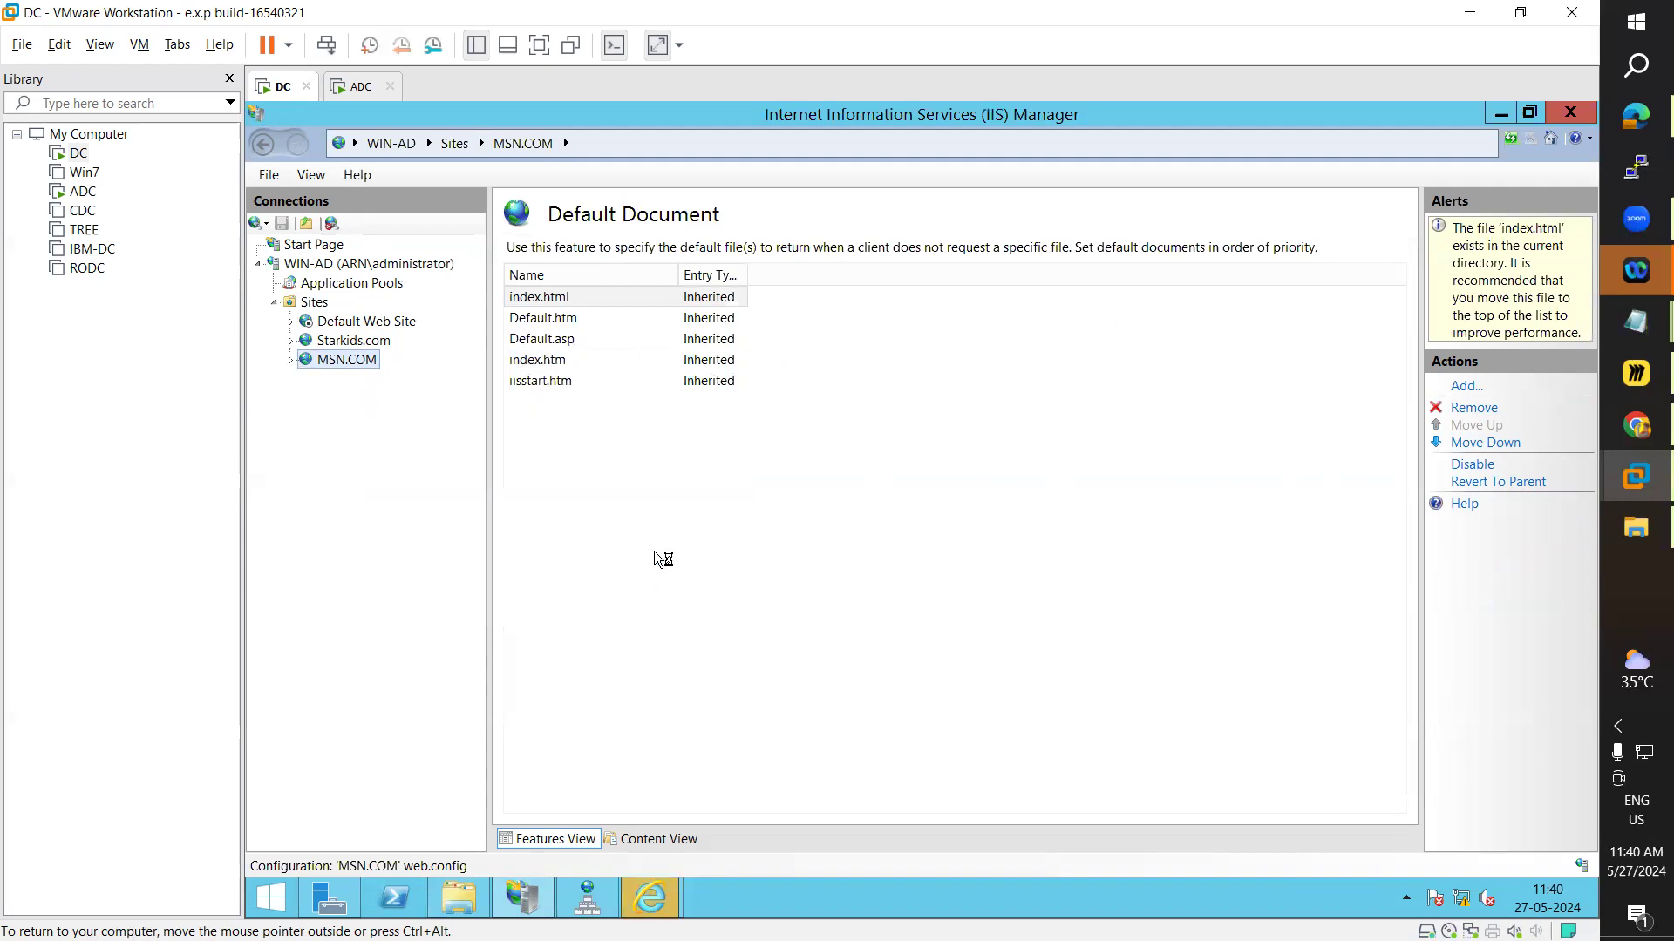
left_click(1110, 521)
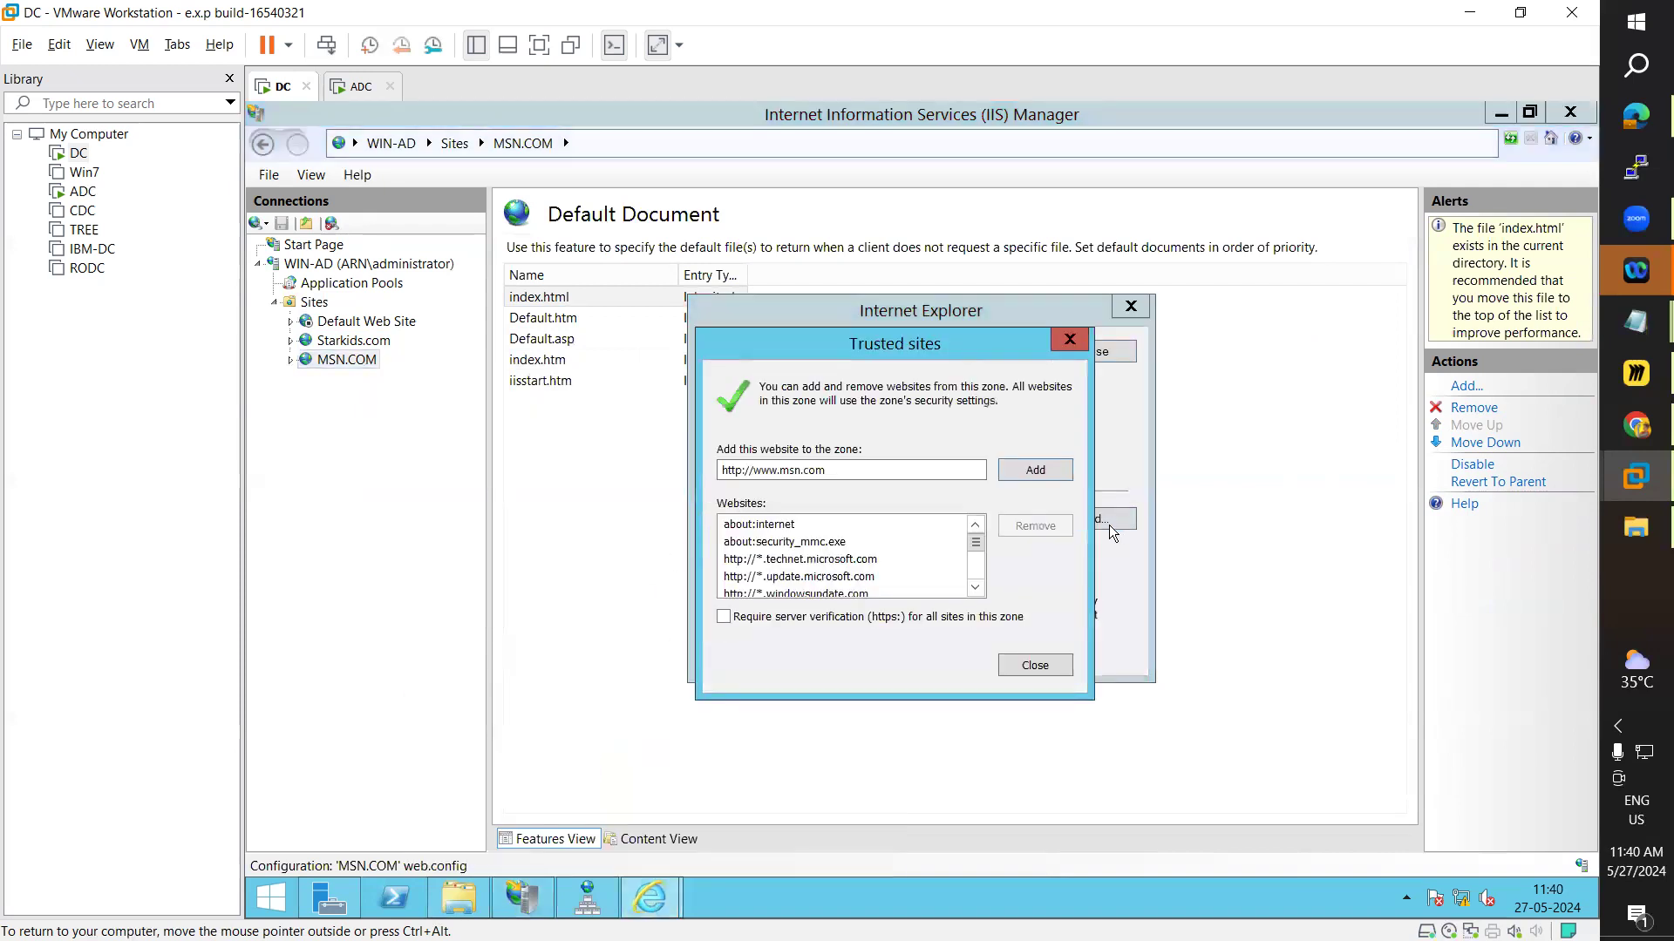
left_click(1037, 470)
left_click(1034, 666)
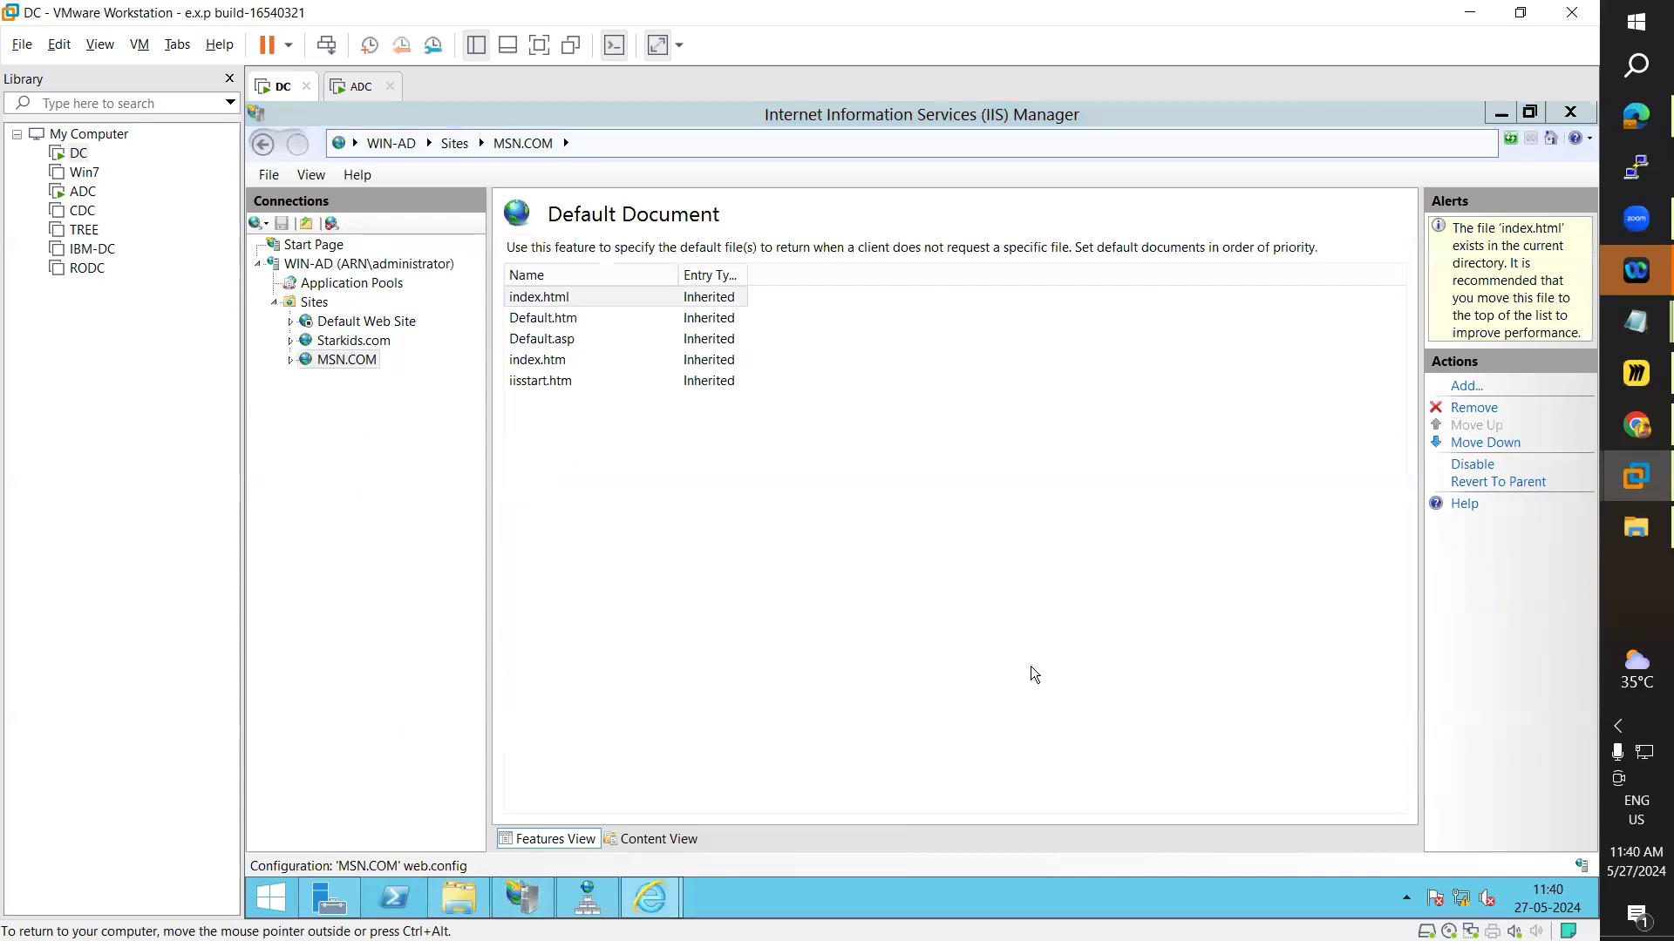
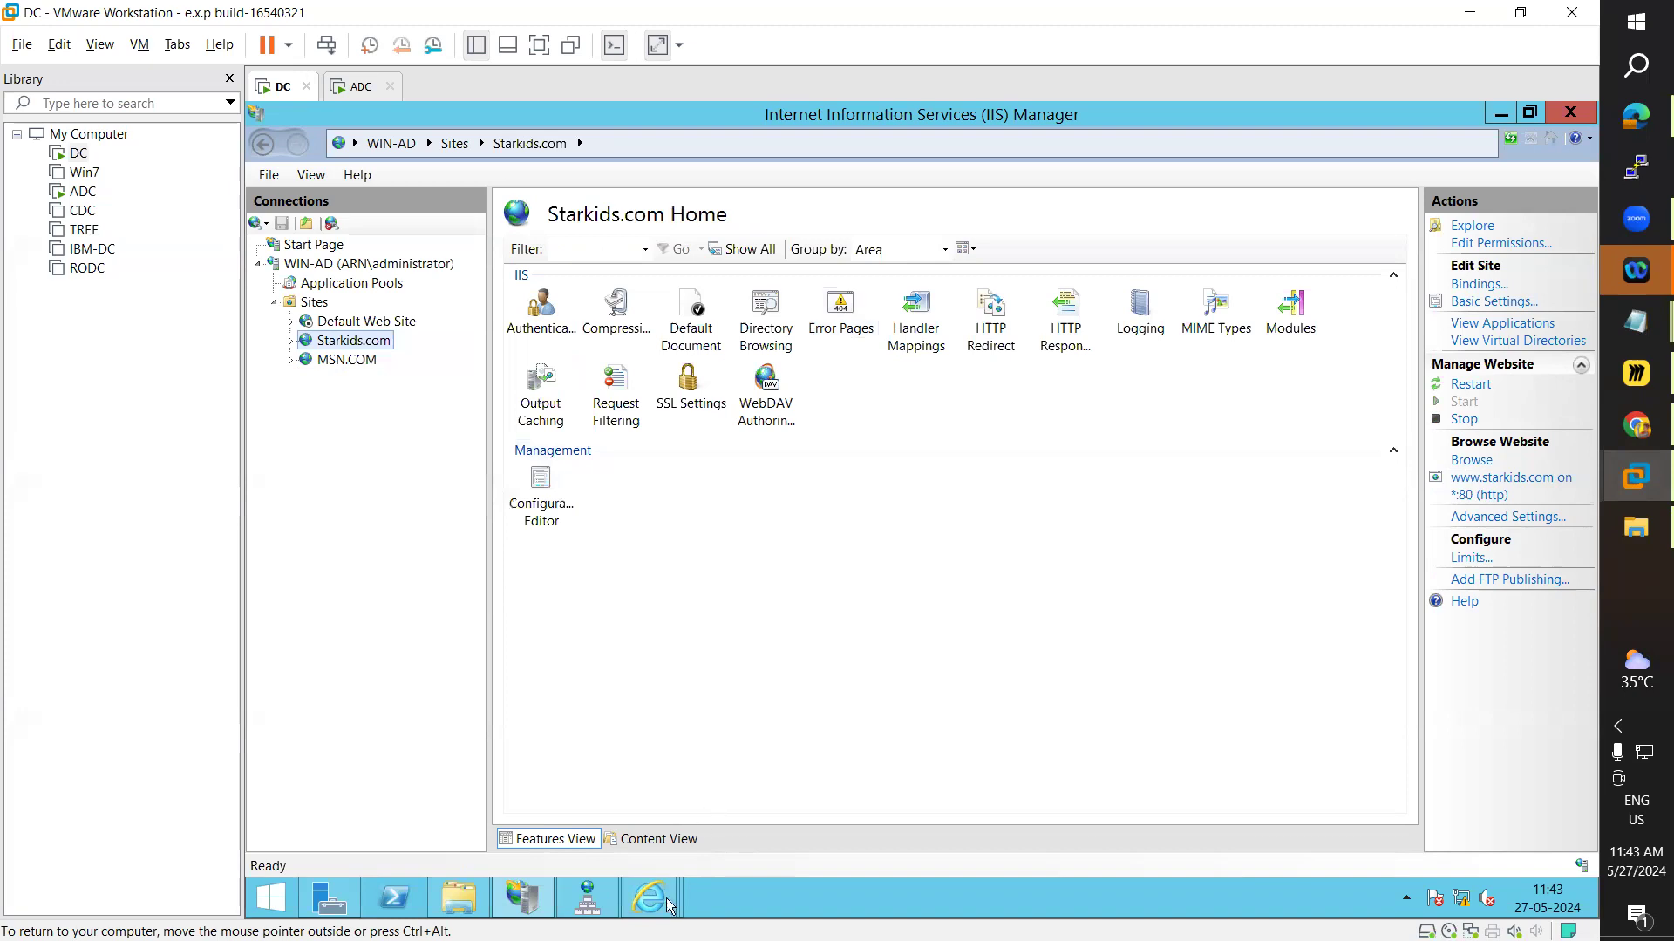
- Review the open starkids.com and msn.com pages in Internet Explorer and close the duplicate starkids.com page
mouse_move(649, 898)
left_click(636, 766)
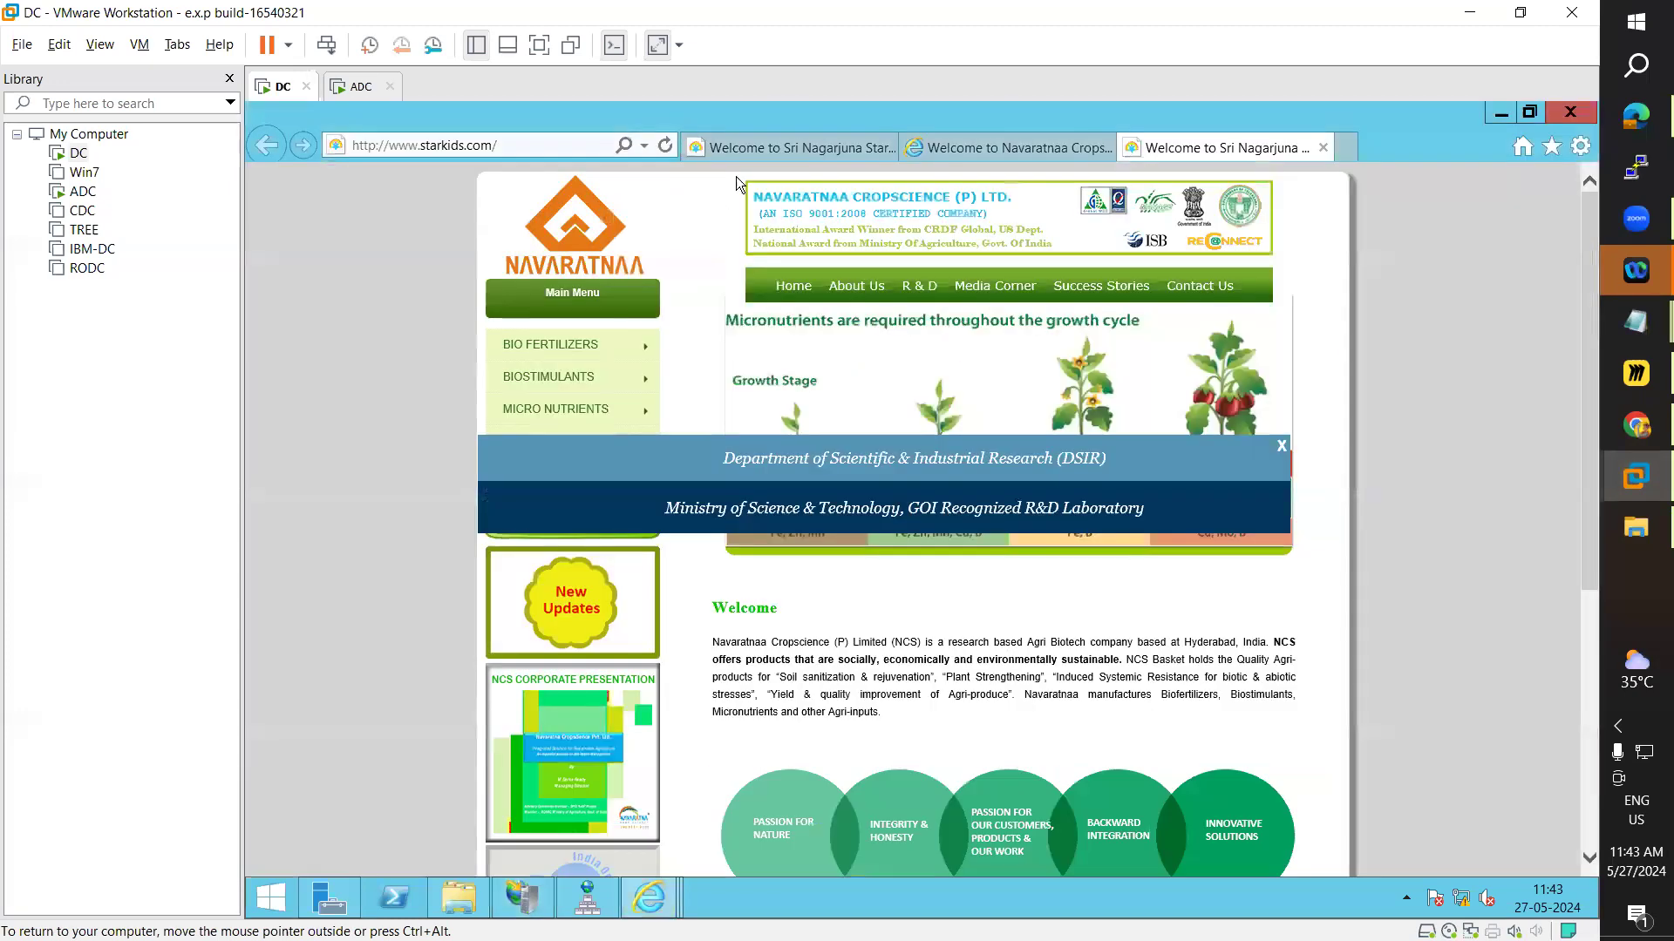
left_click(749, 145)
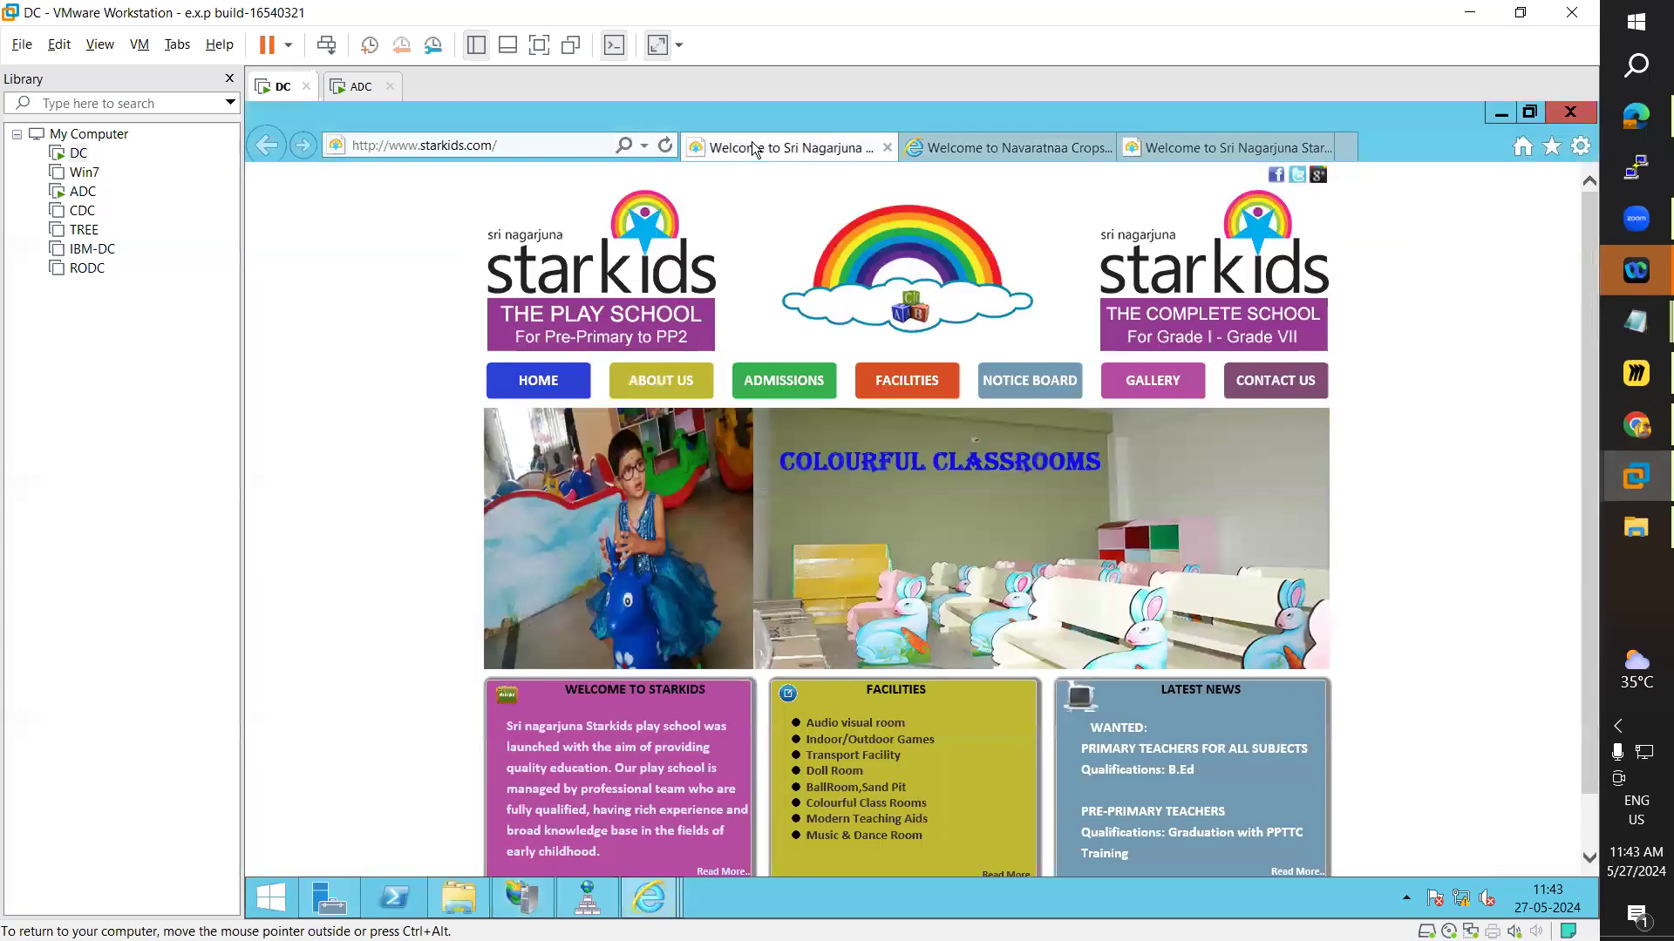
left_click(978, 149)
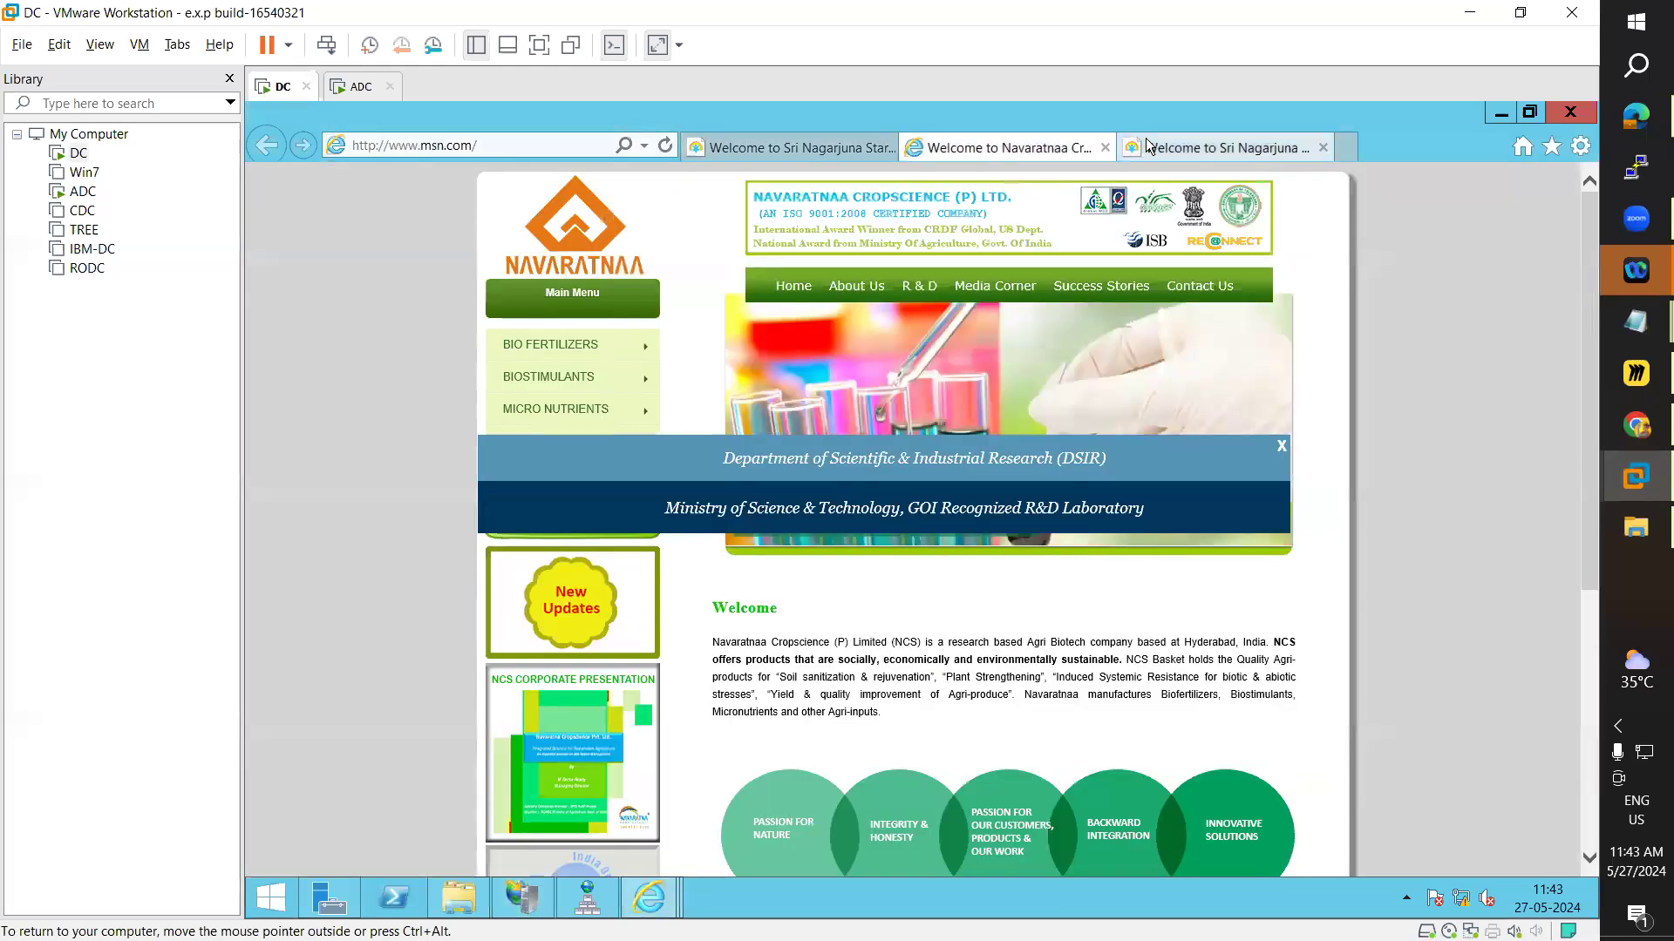
left_click(1196, 146)
left_click(1323, 148)
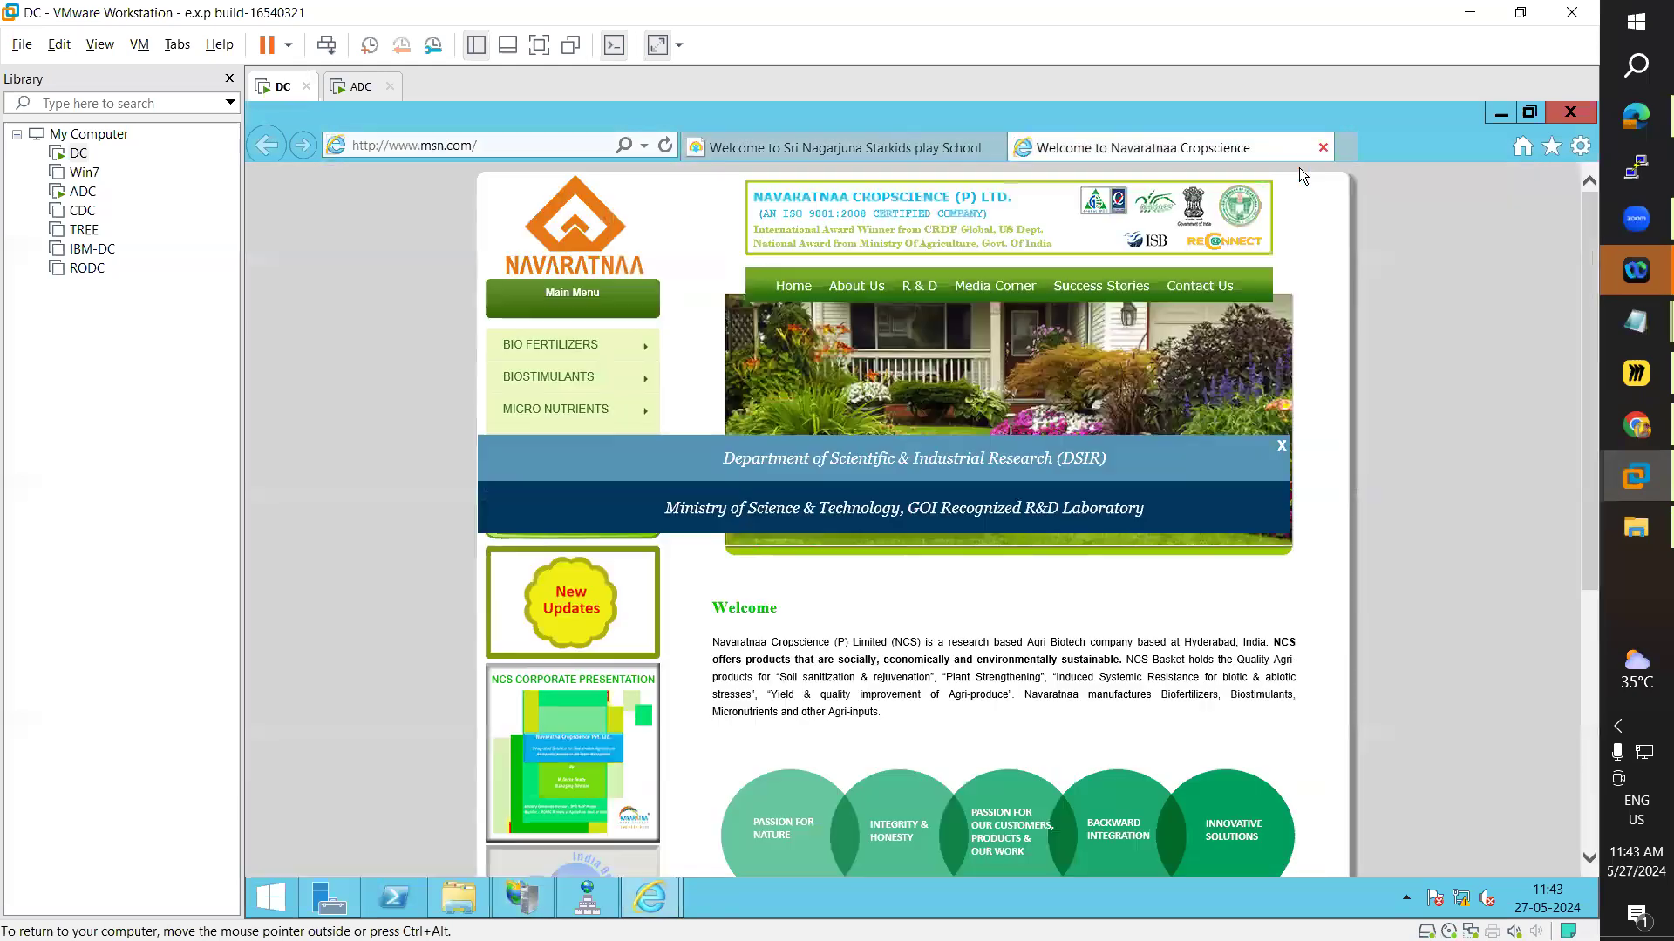
left_click(821, 145)
left_click_drag(999, 148, 664, 164)
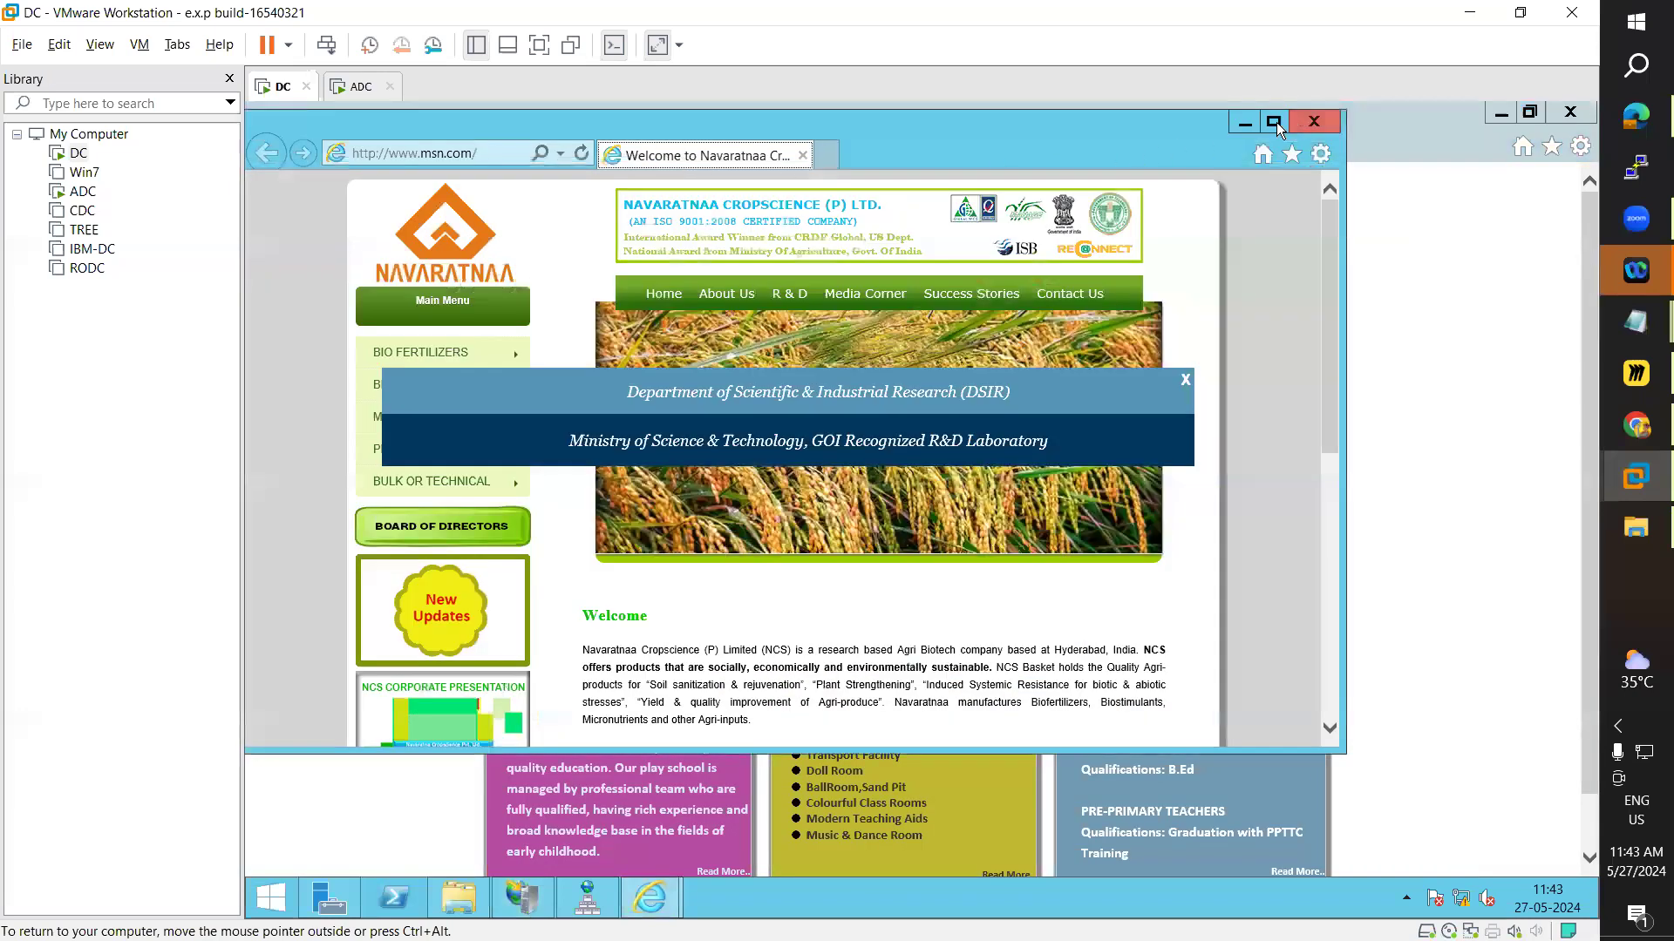
left_click_drag(1157, 139, 1312, 383)
left_click(666, 147)
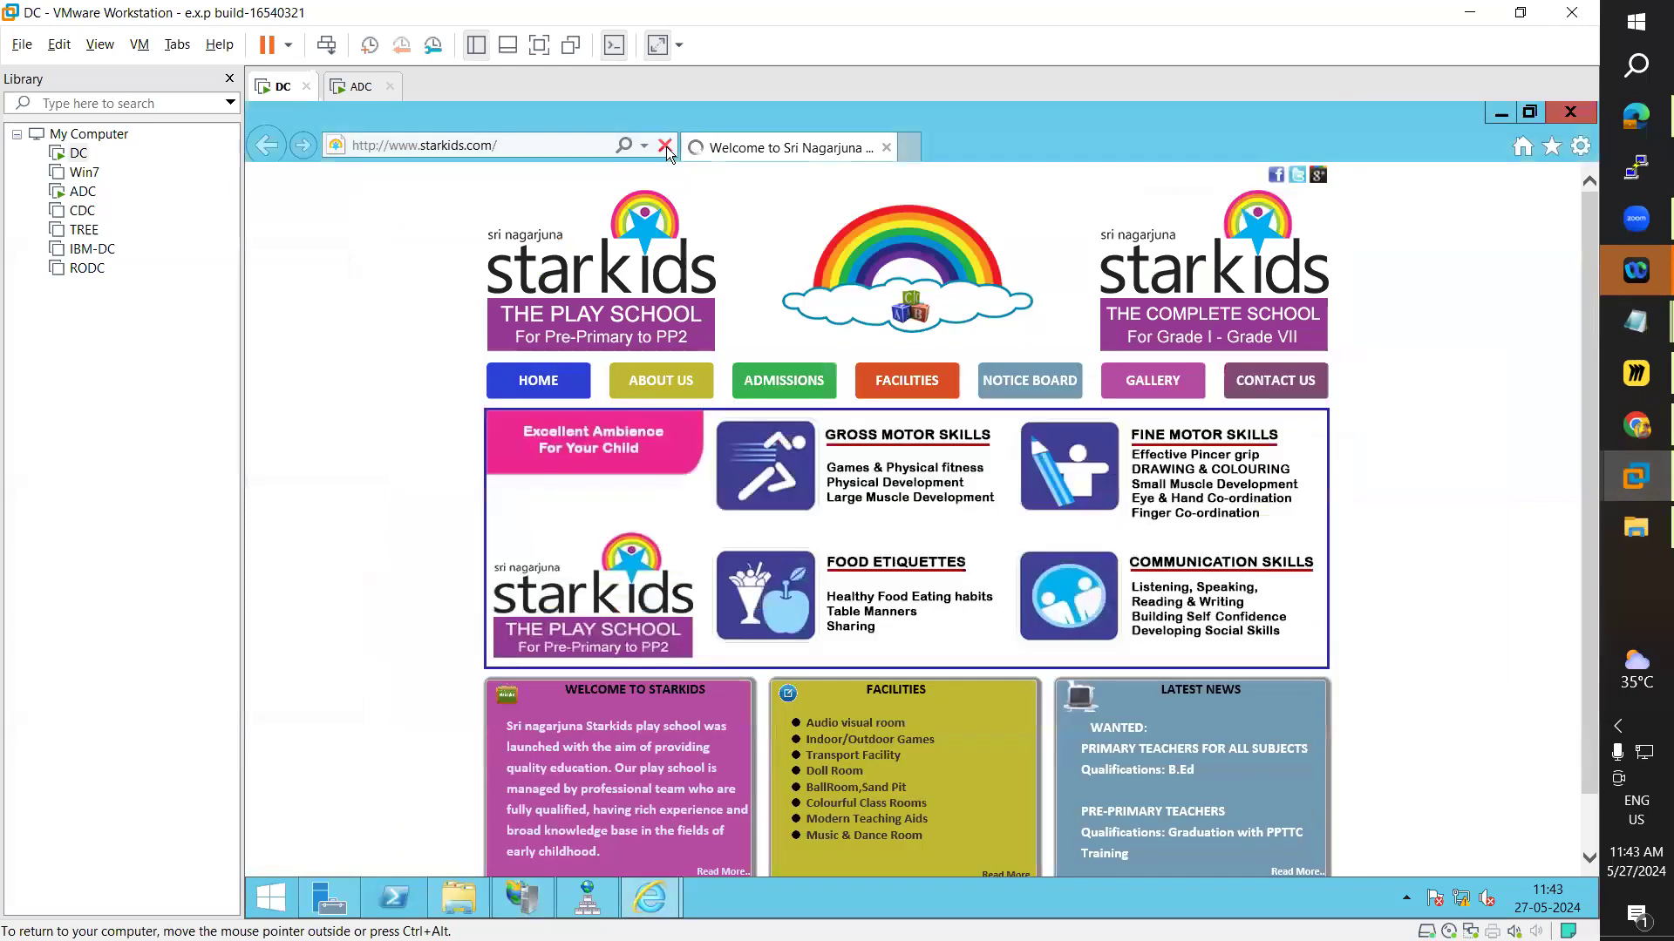
key("alt+Tab")
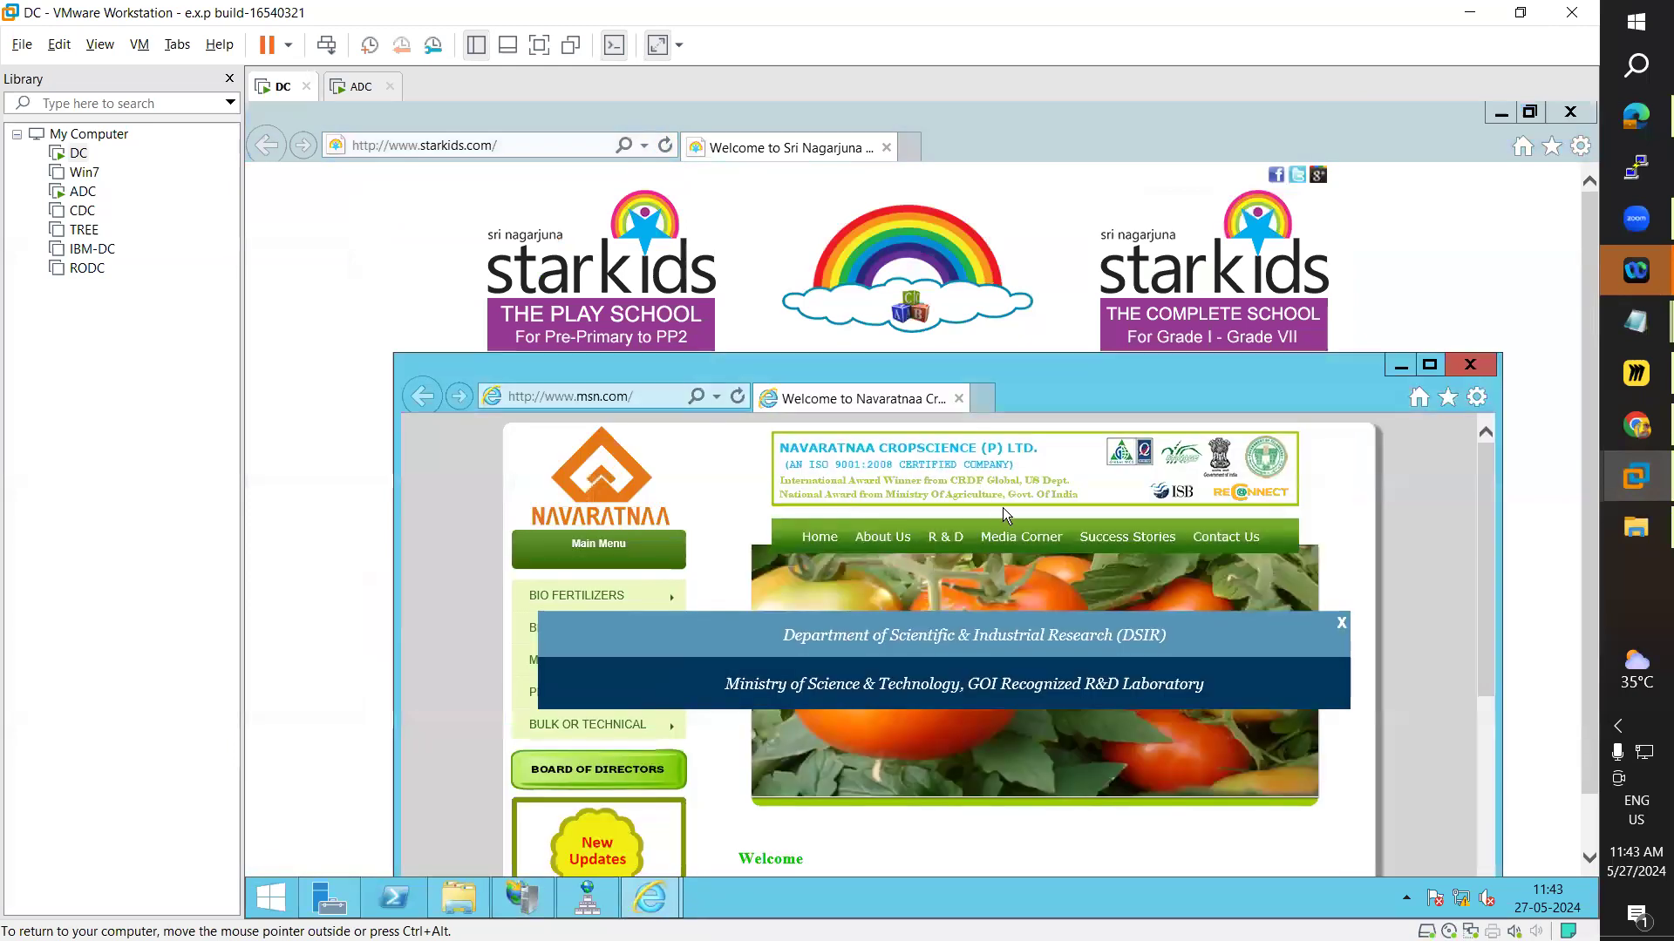
left_click(739, 394)
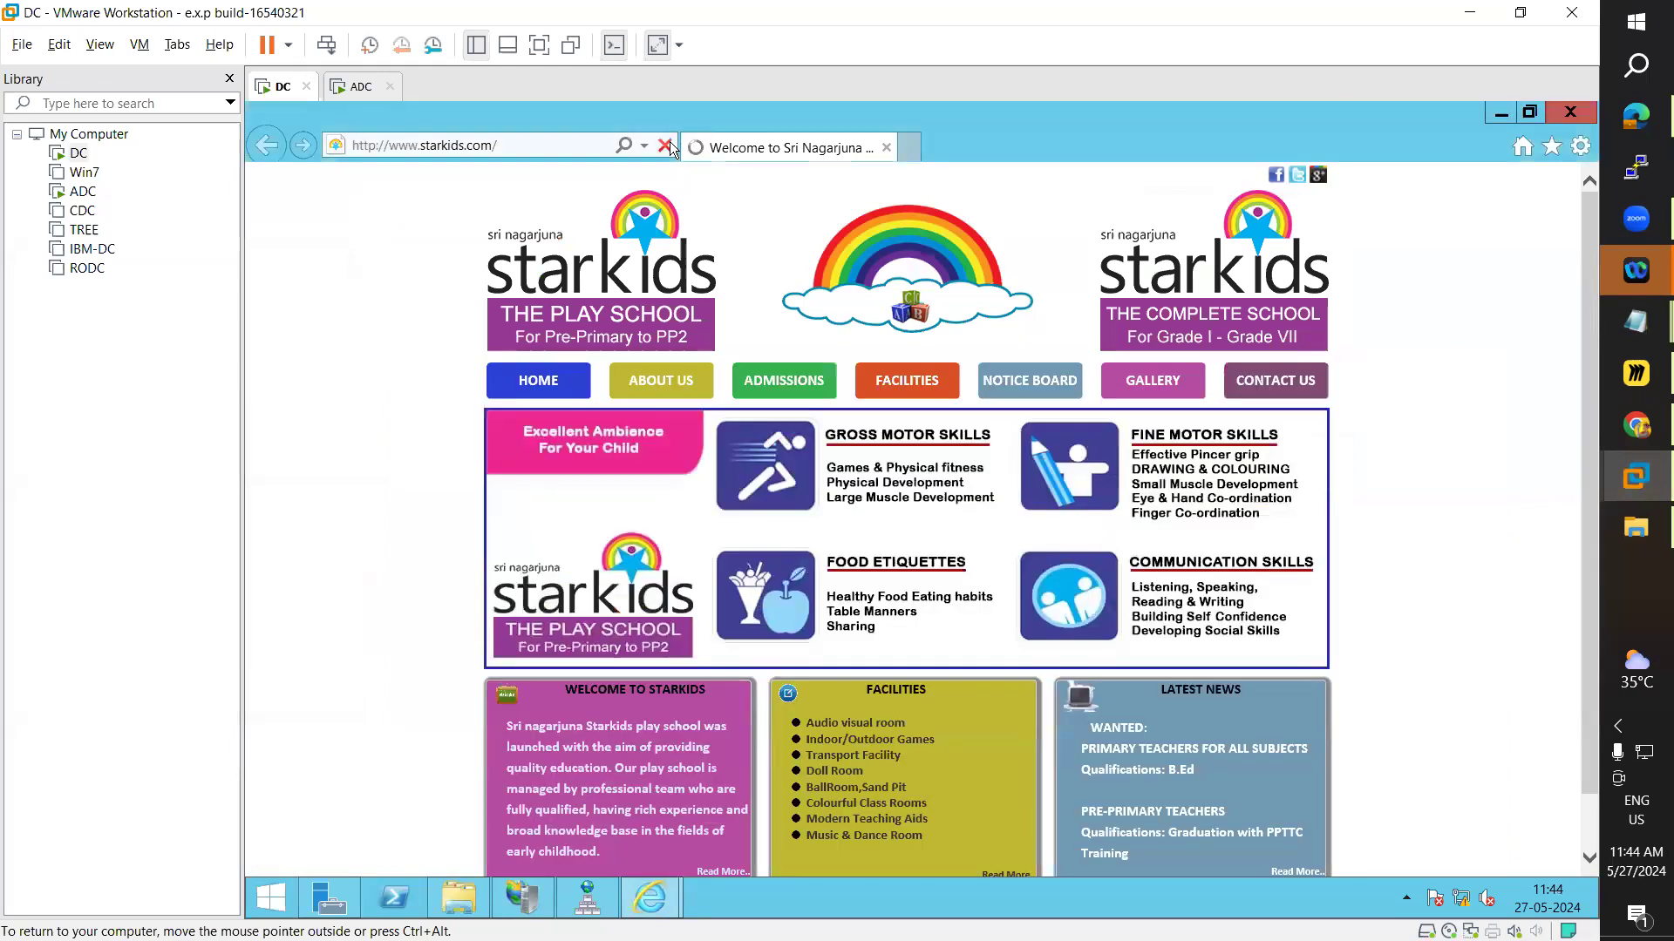
left_click(665, 146)
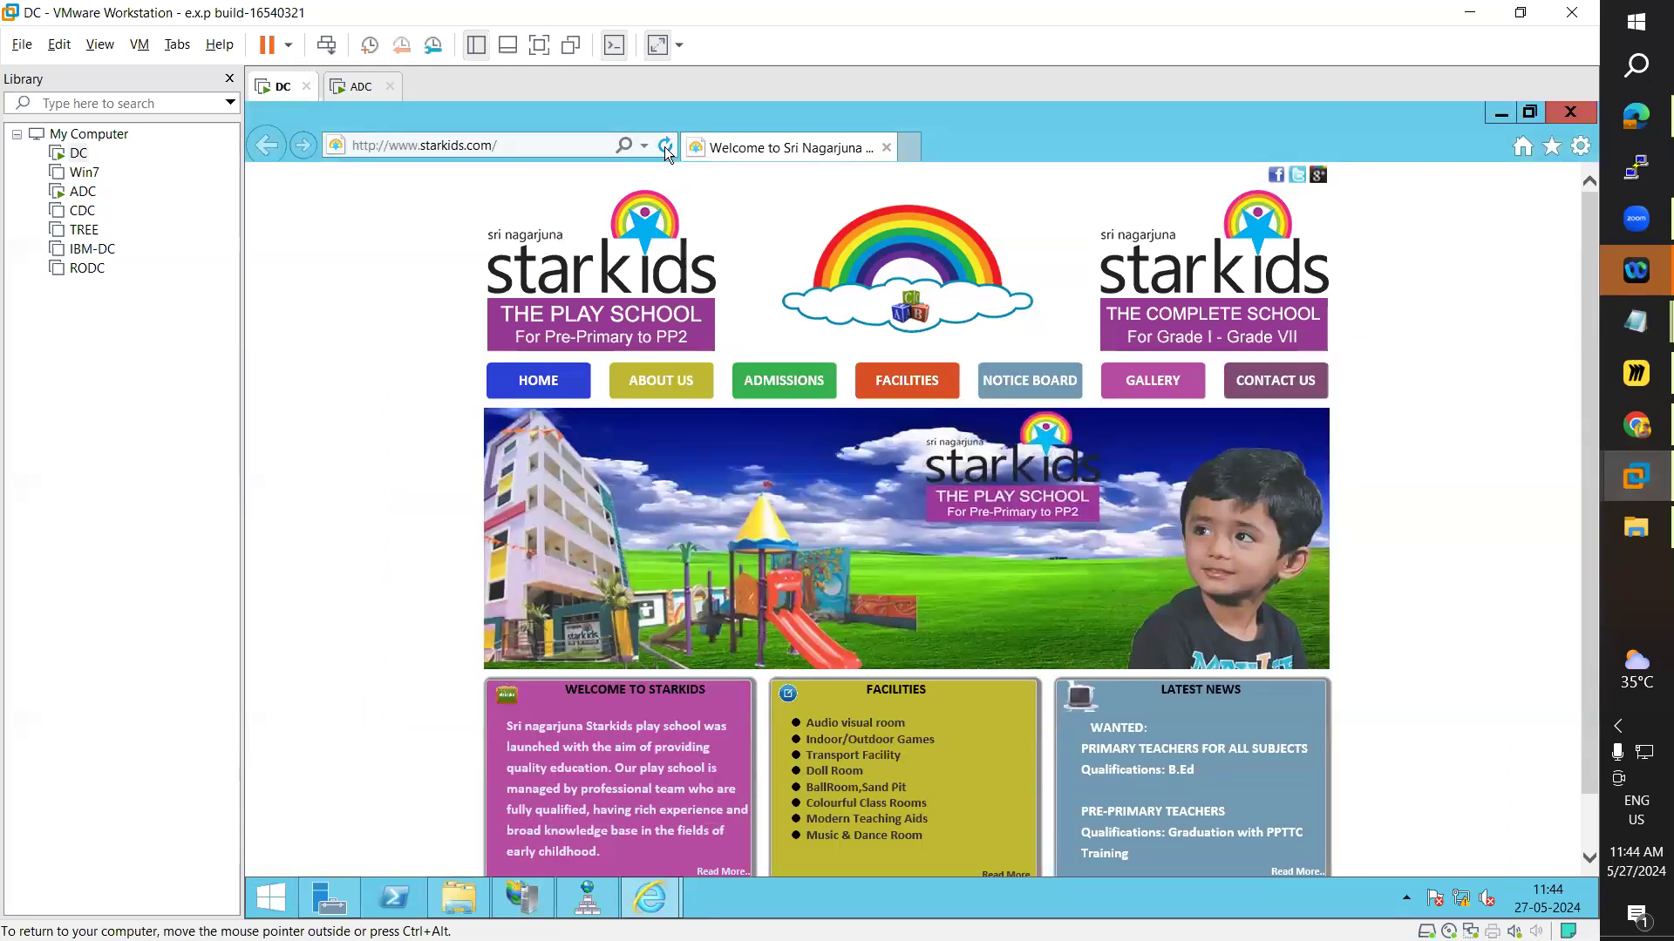
mouse_move(656, 898)
left_click(752, 771)
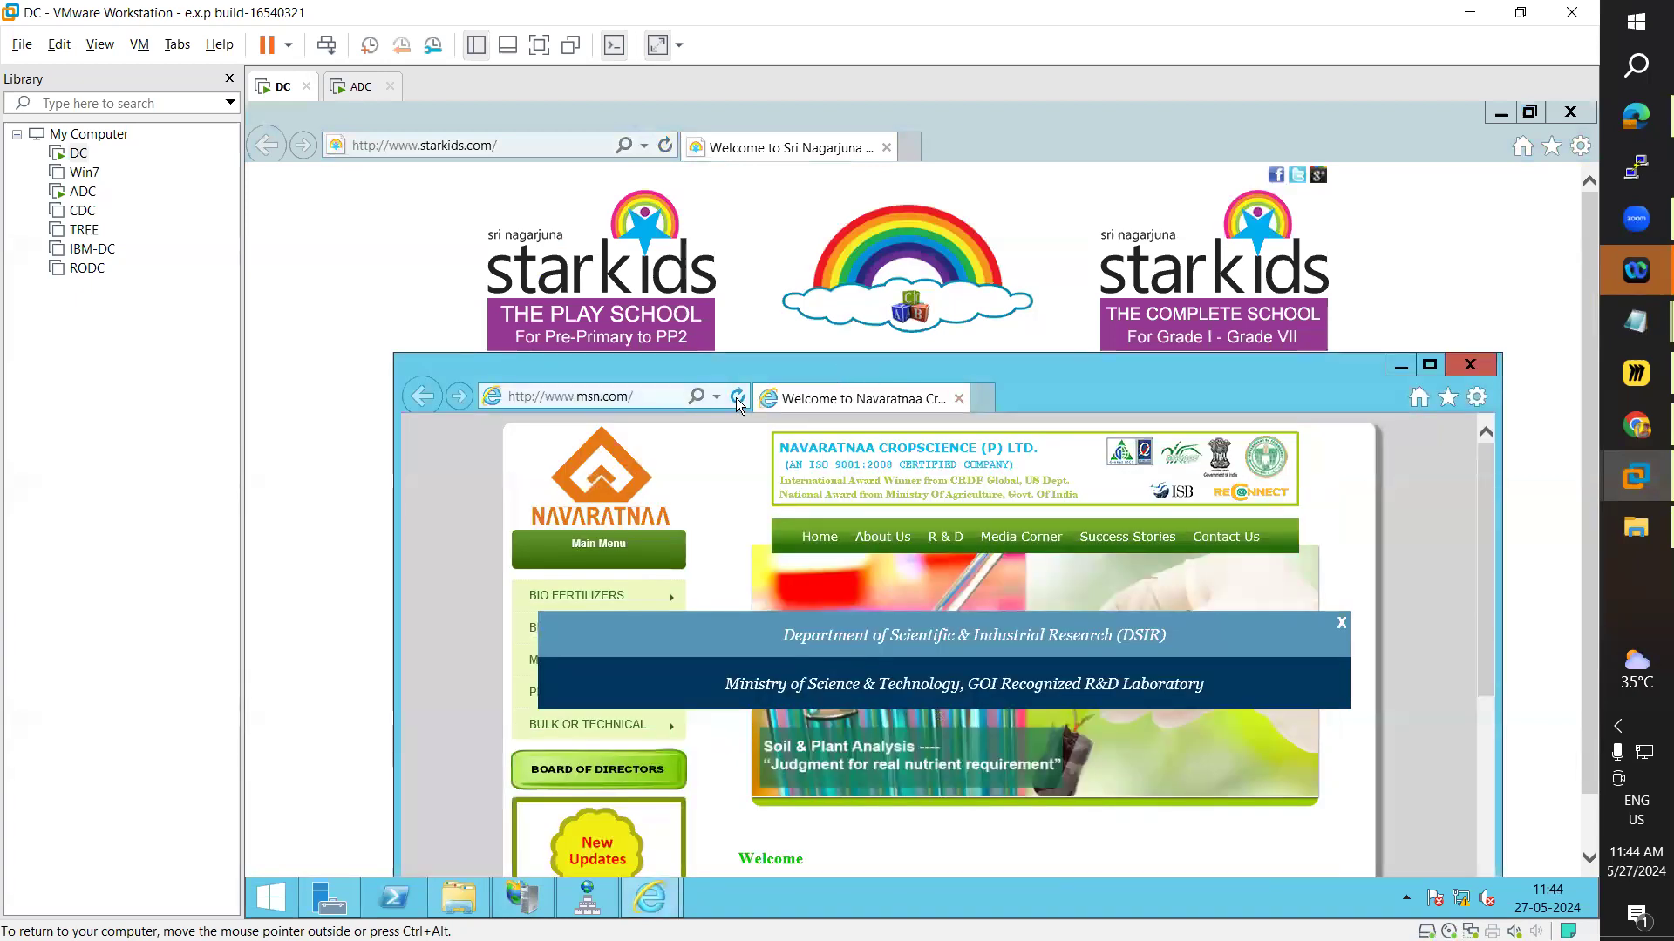
- Switch to IIS Manager and open the HTTP Redirect settings of the Starkids.com site
left_click(600, 911)
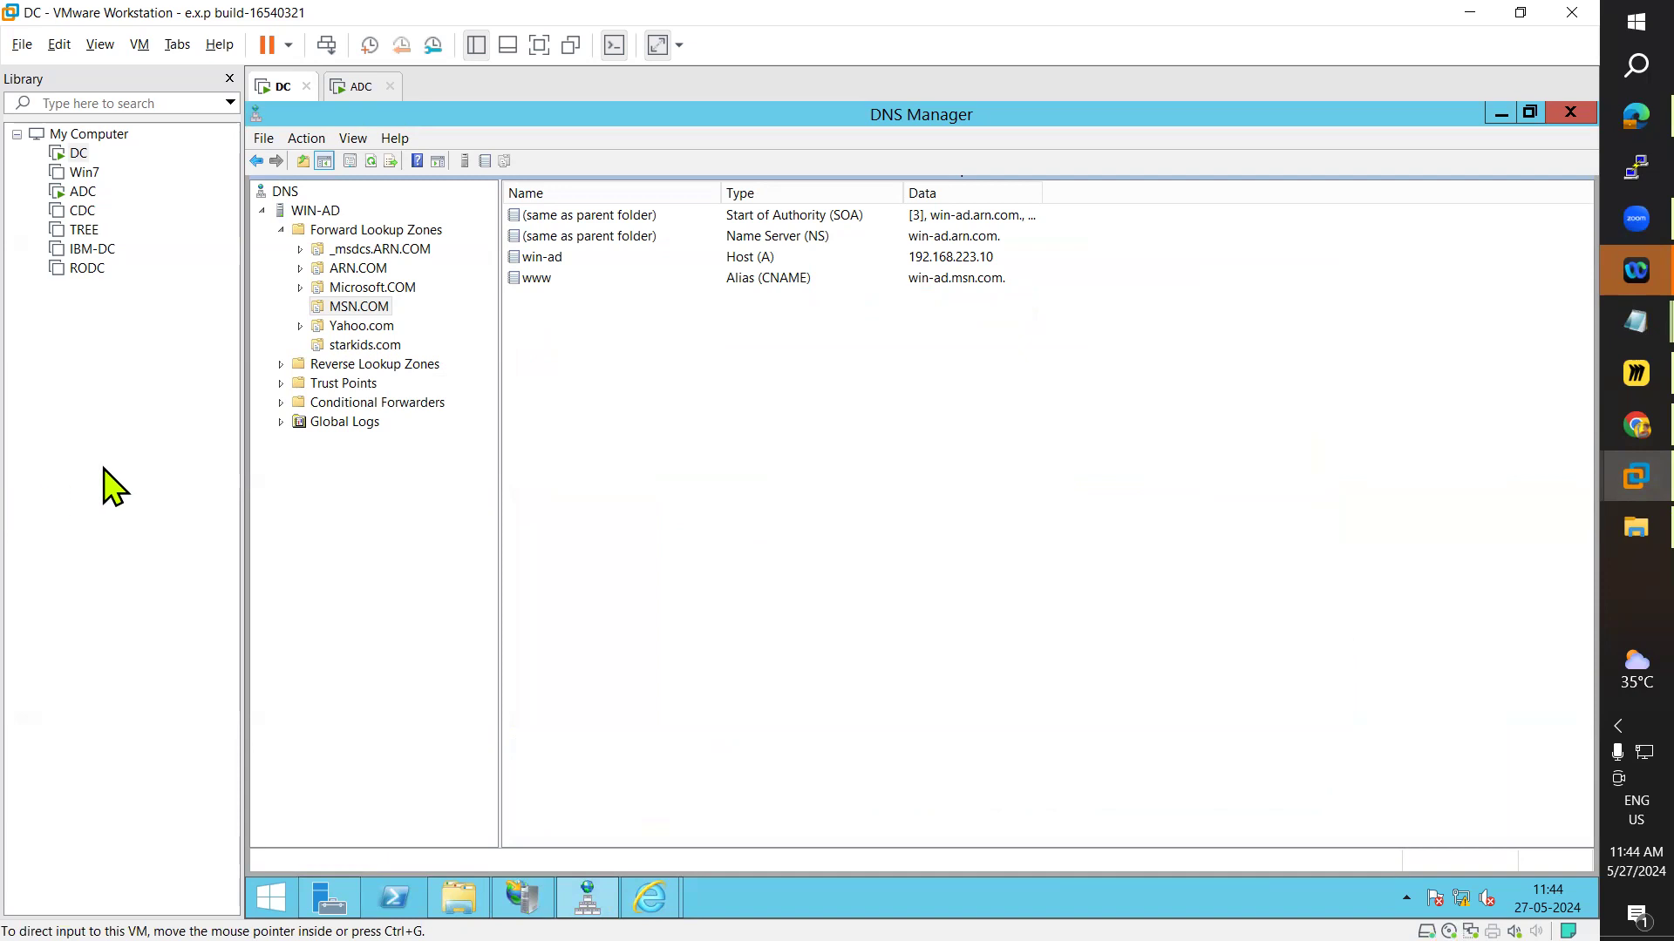
left_click(528, 898)
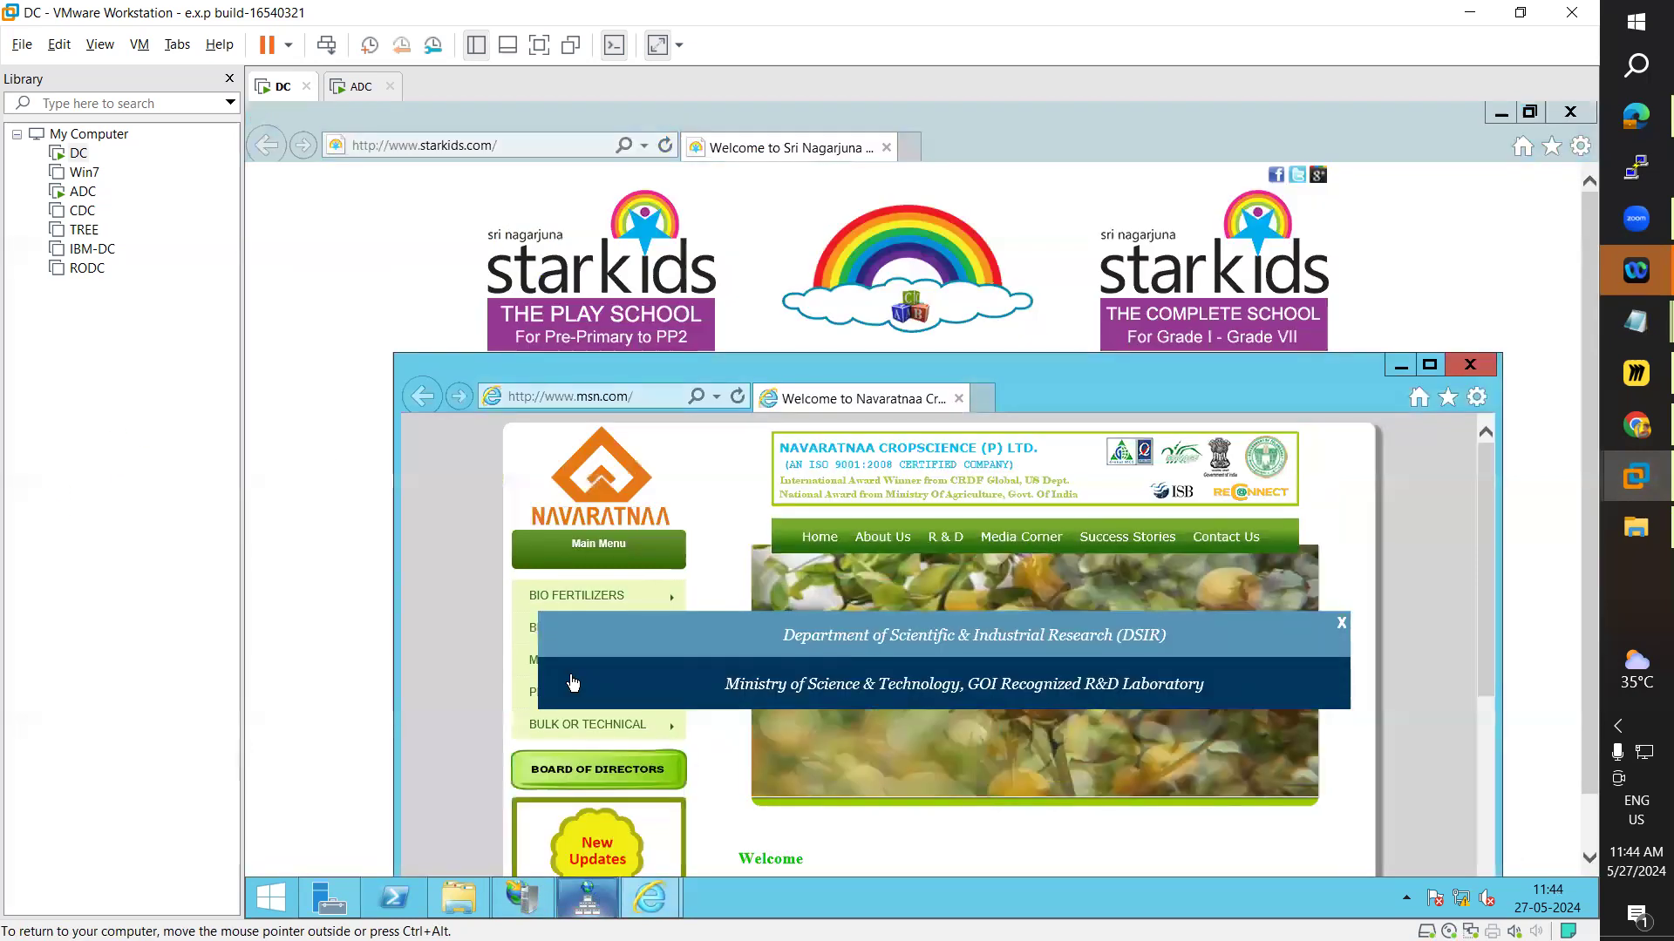
left_click(529, 900)
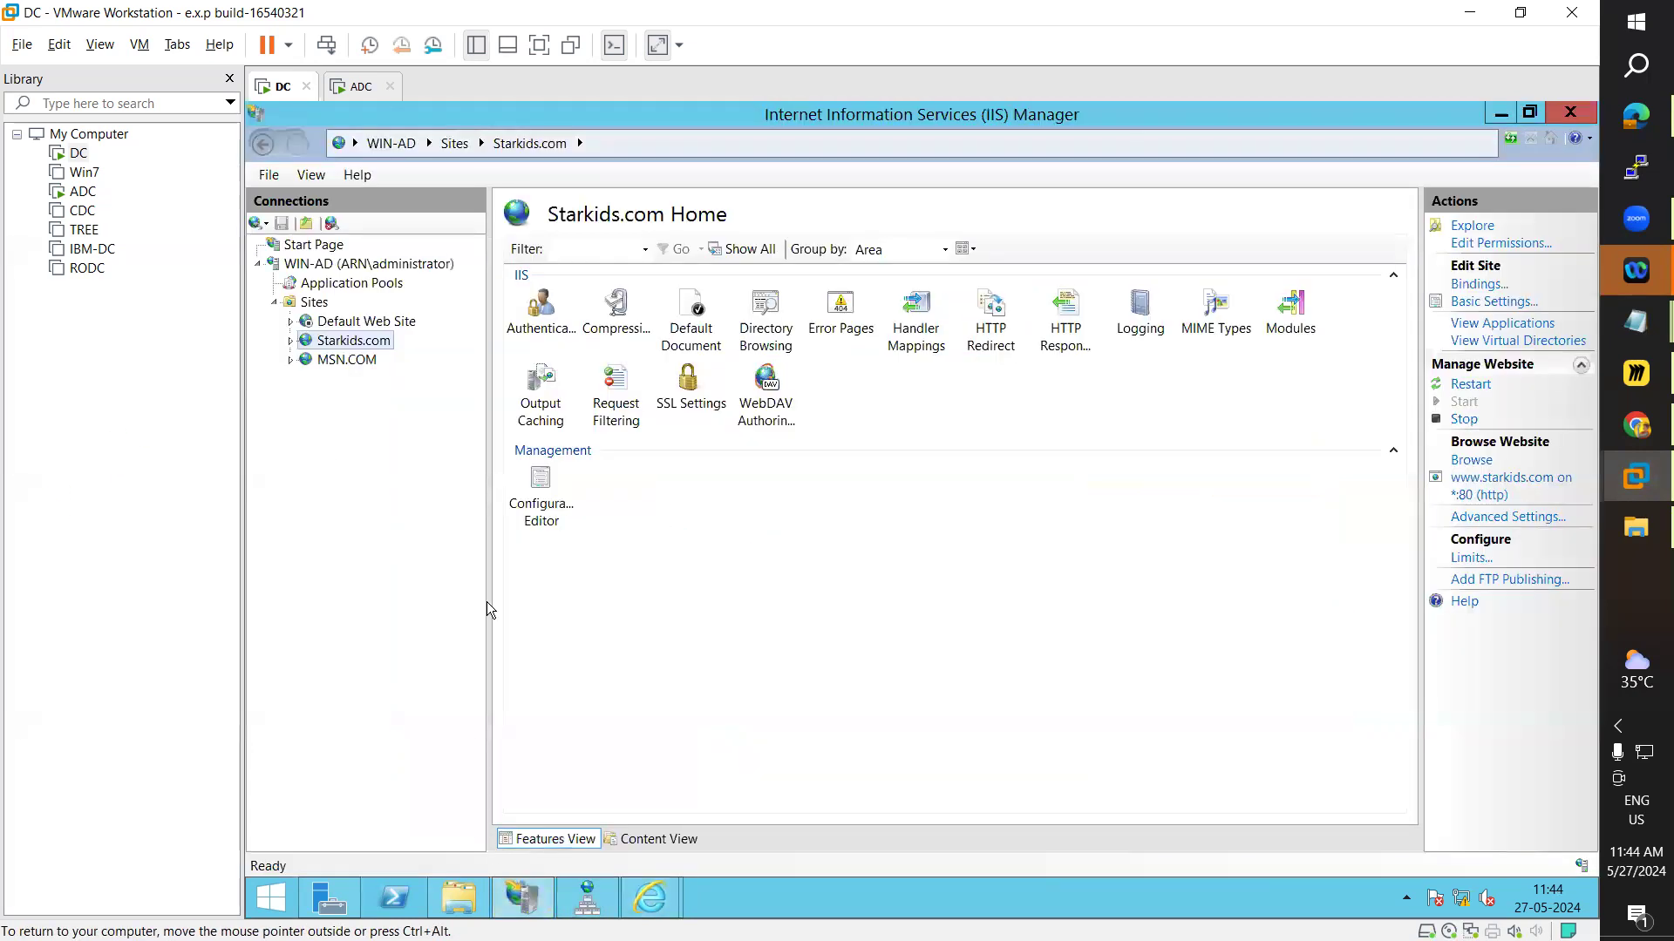
right_click(343, 343)
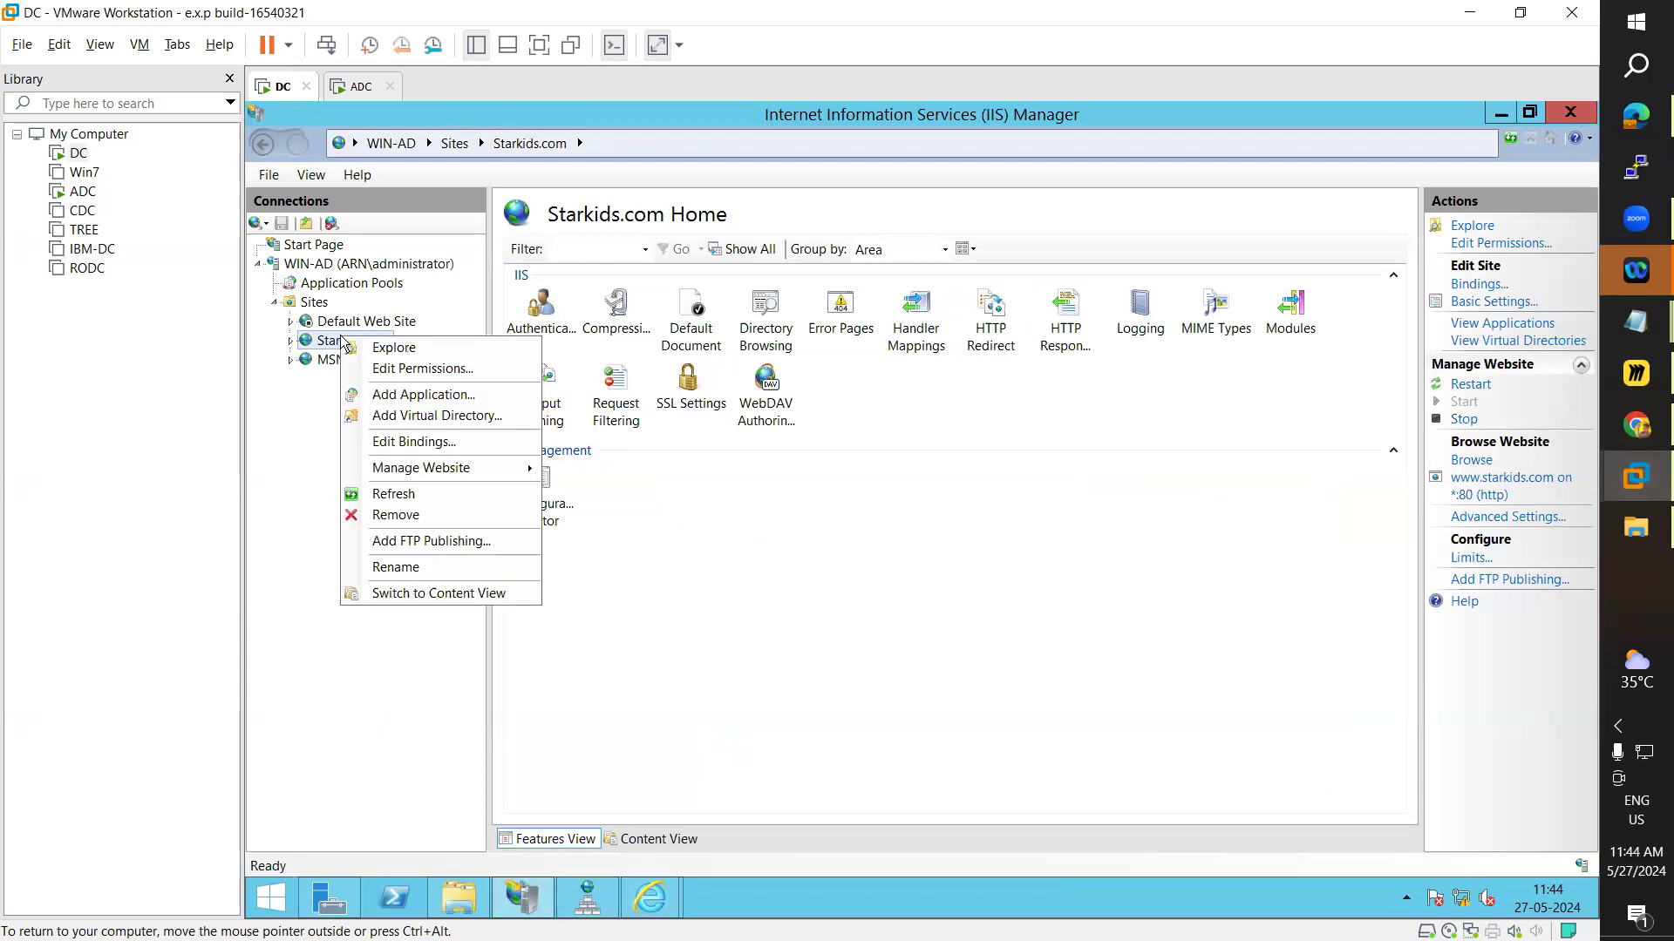
left_click(842, 527)
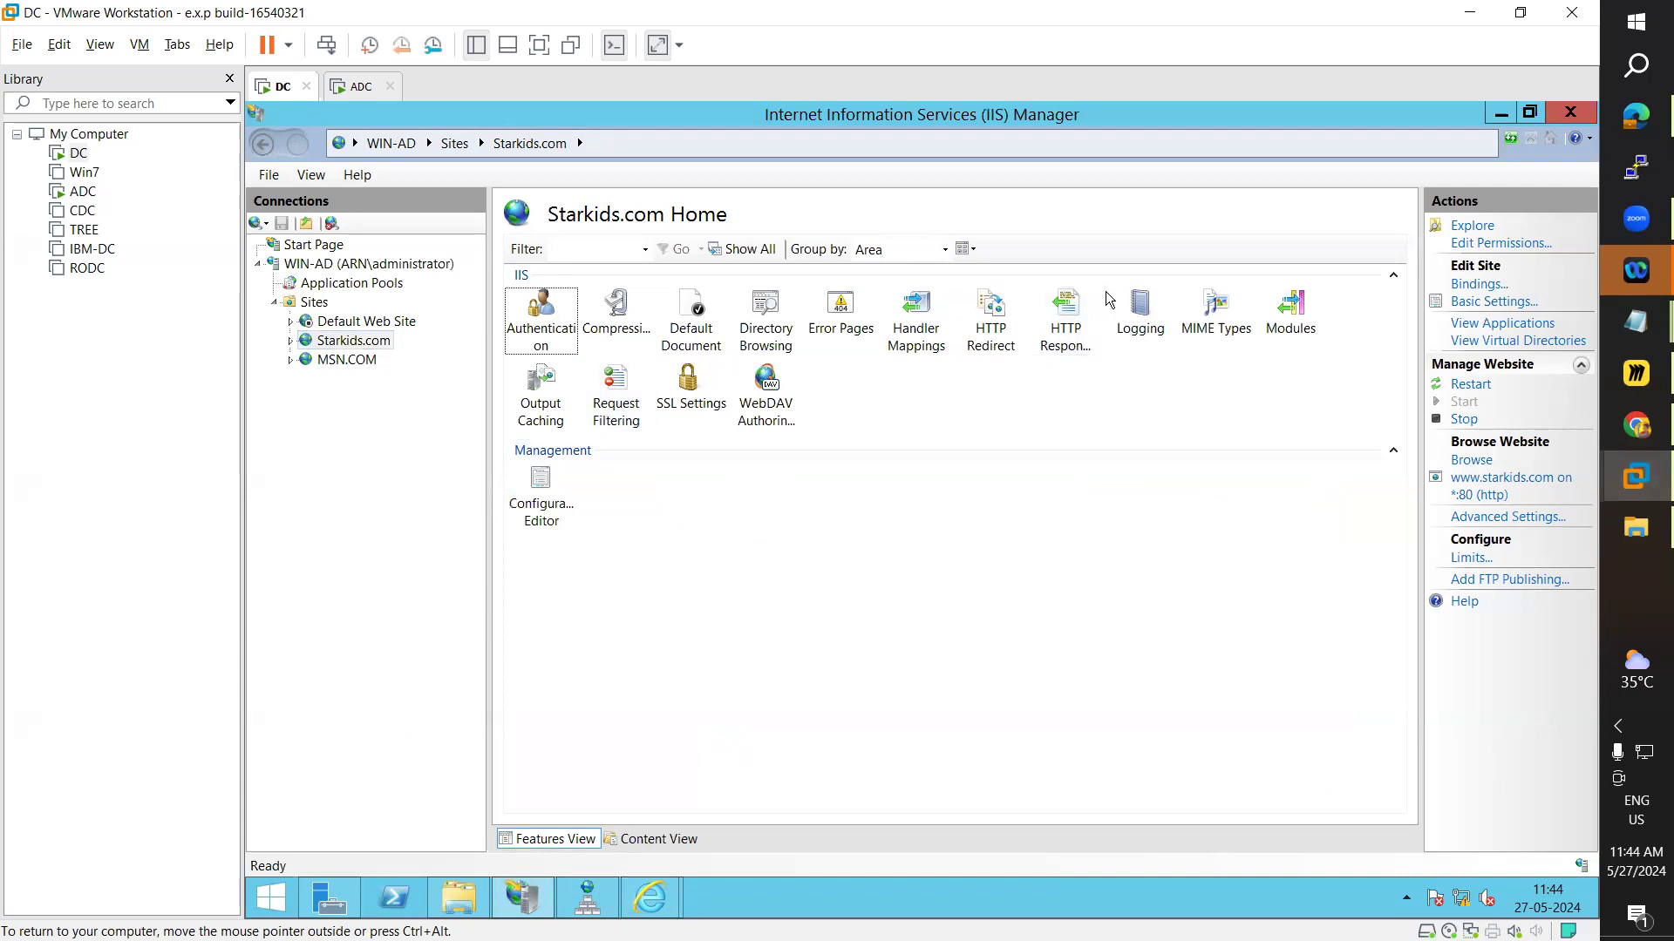
left_click(1068, 341)
left_click(1007, 353)
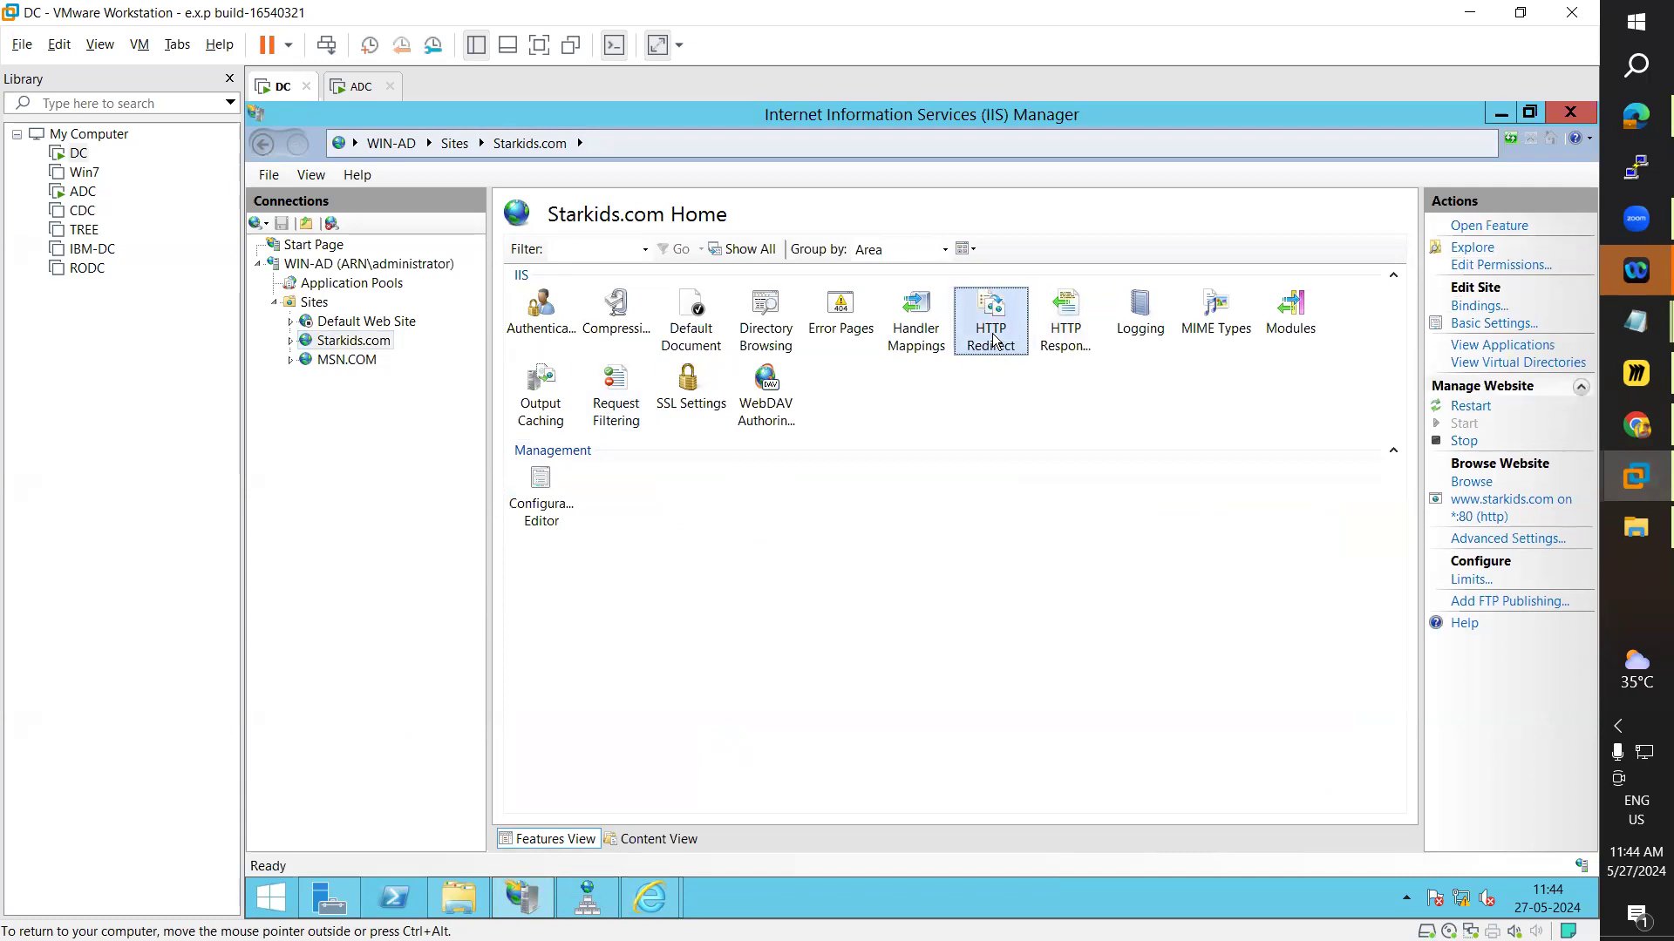
double_click(1005, 340)
left_click(510, 287)
left_click(608, 326)
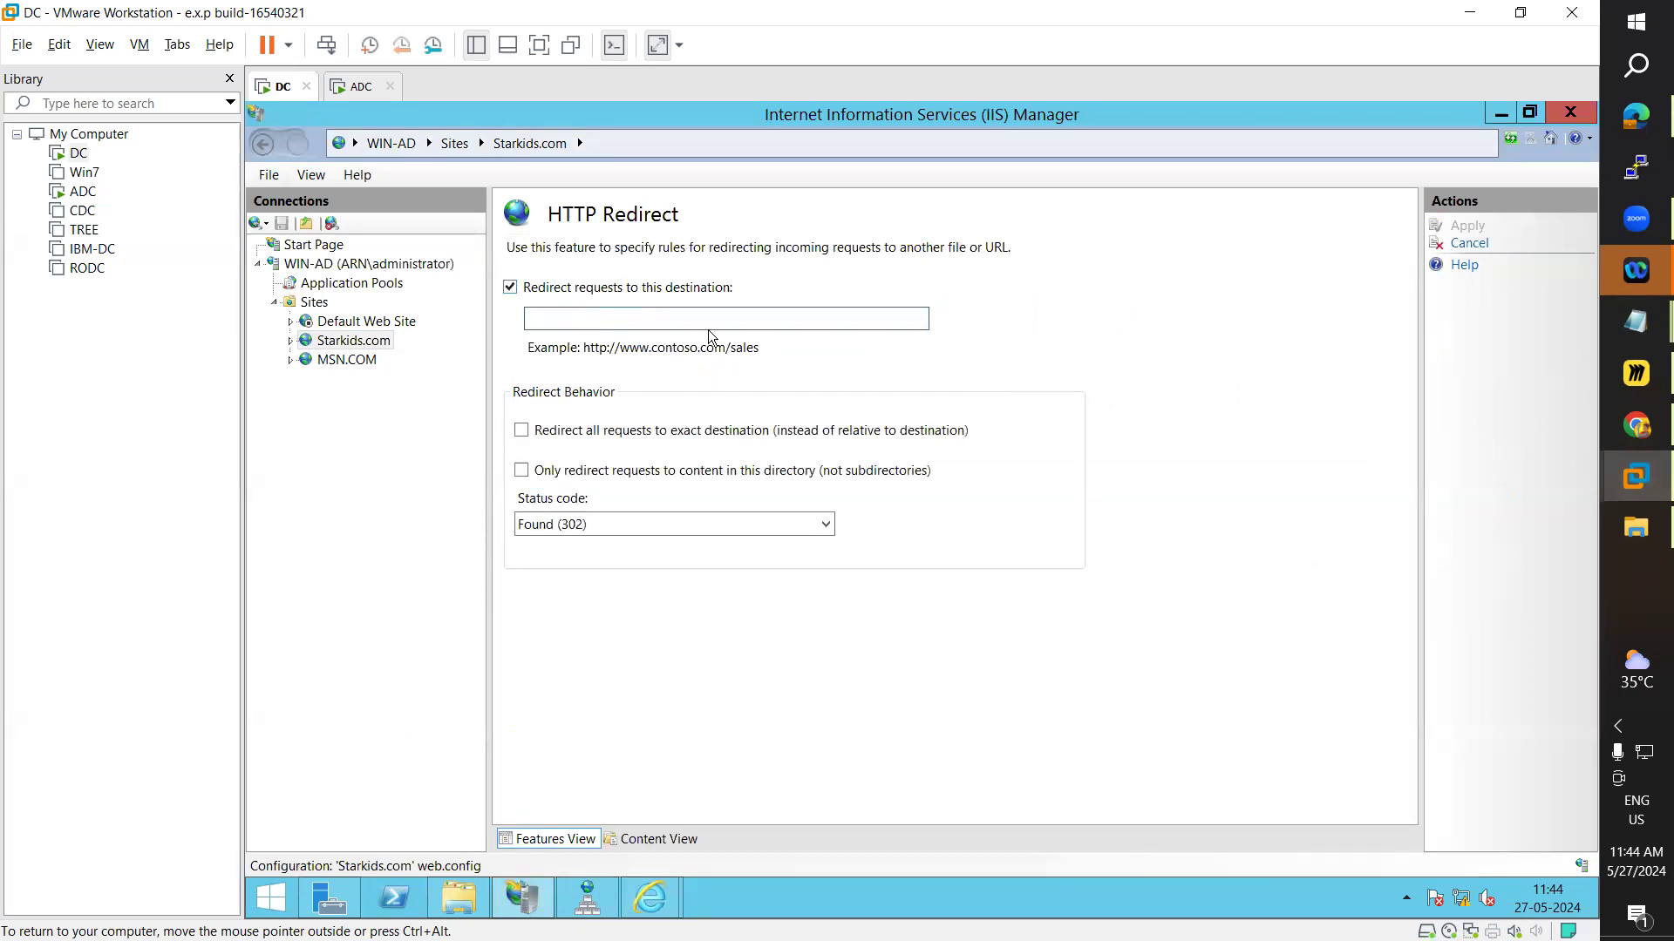
type("http://www.msn.com")
left_click(1467, 227)
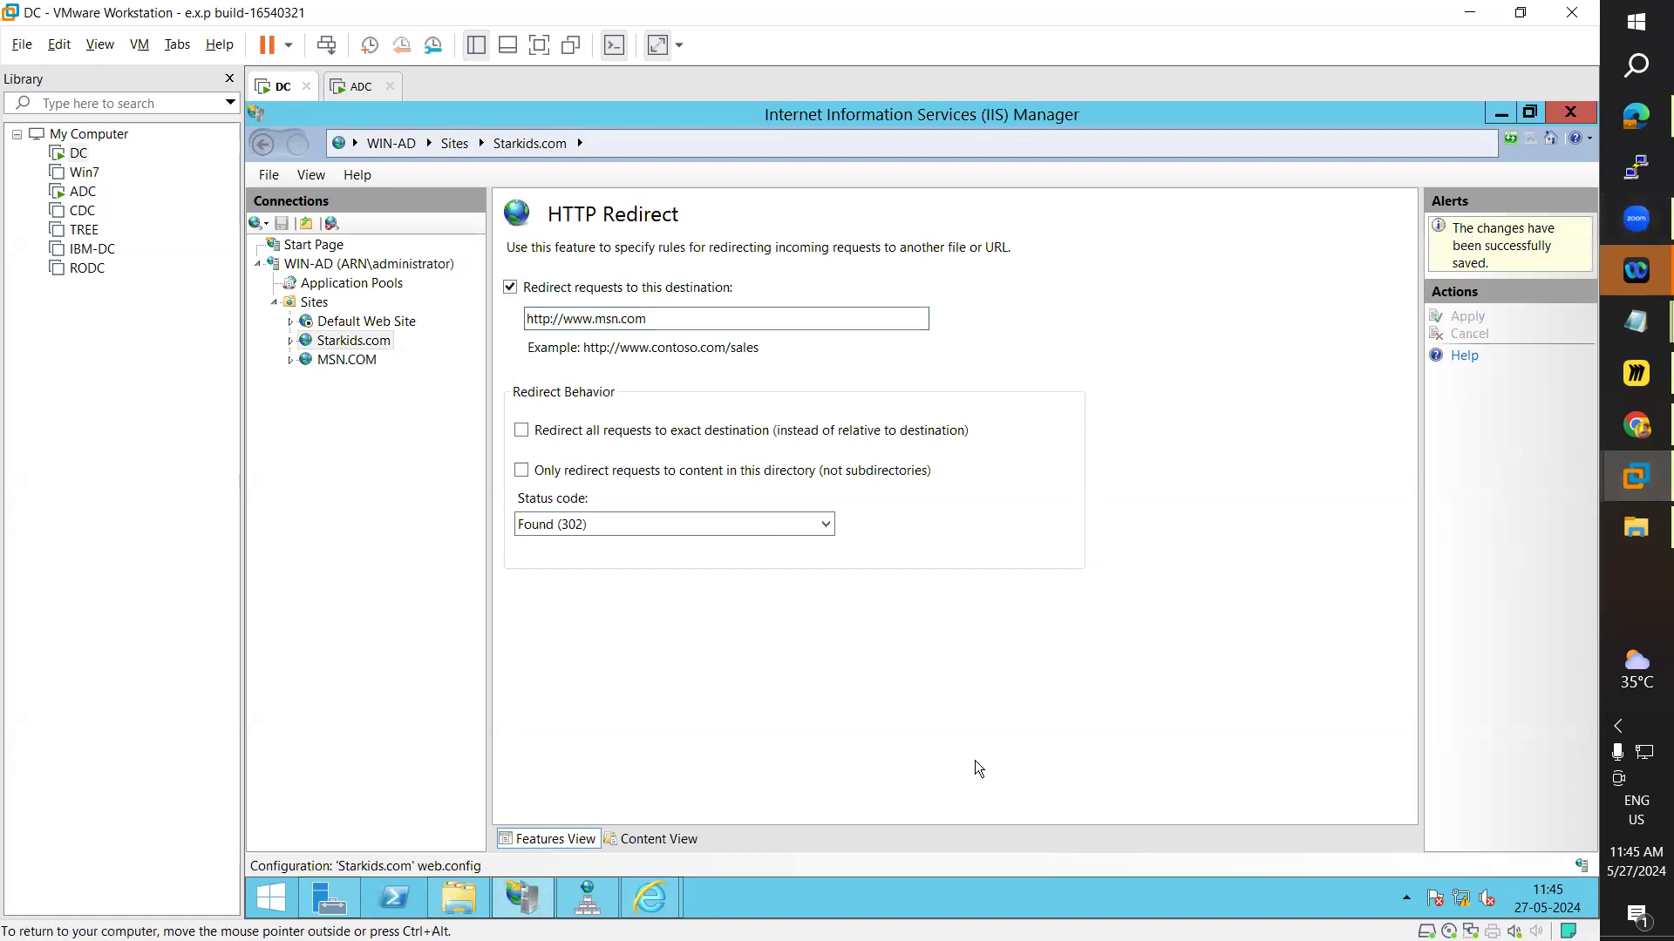
- Return to the starkids.com page in Internet Explorer and reload it to test the redirect
mouse_move(652, 896)
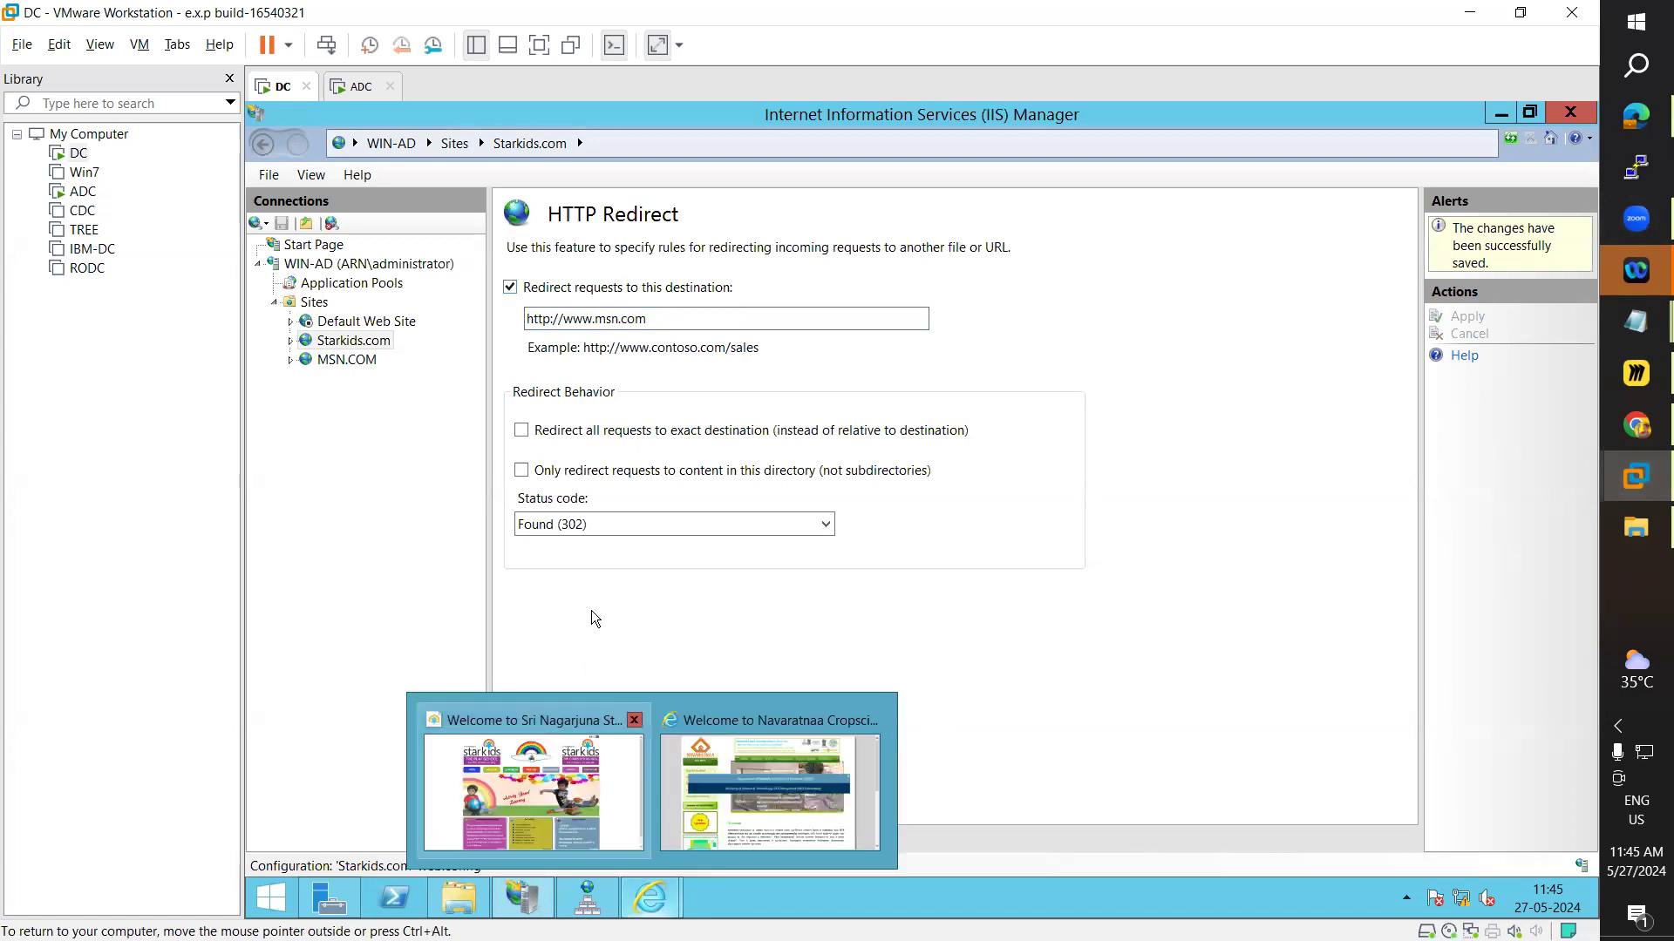
left_click(555, 803)
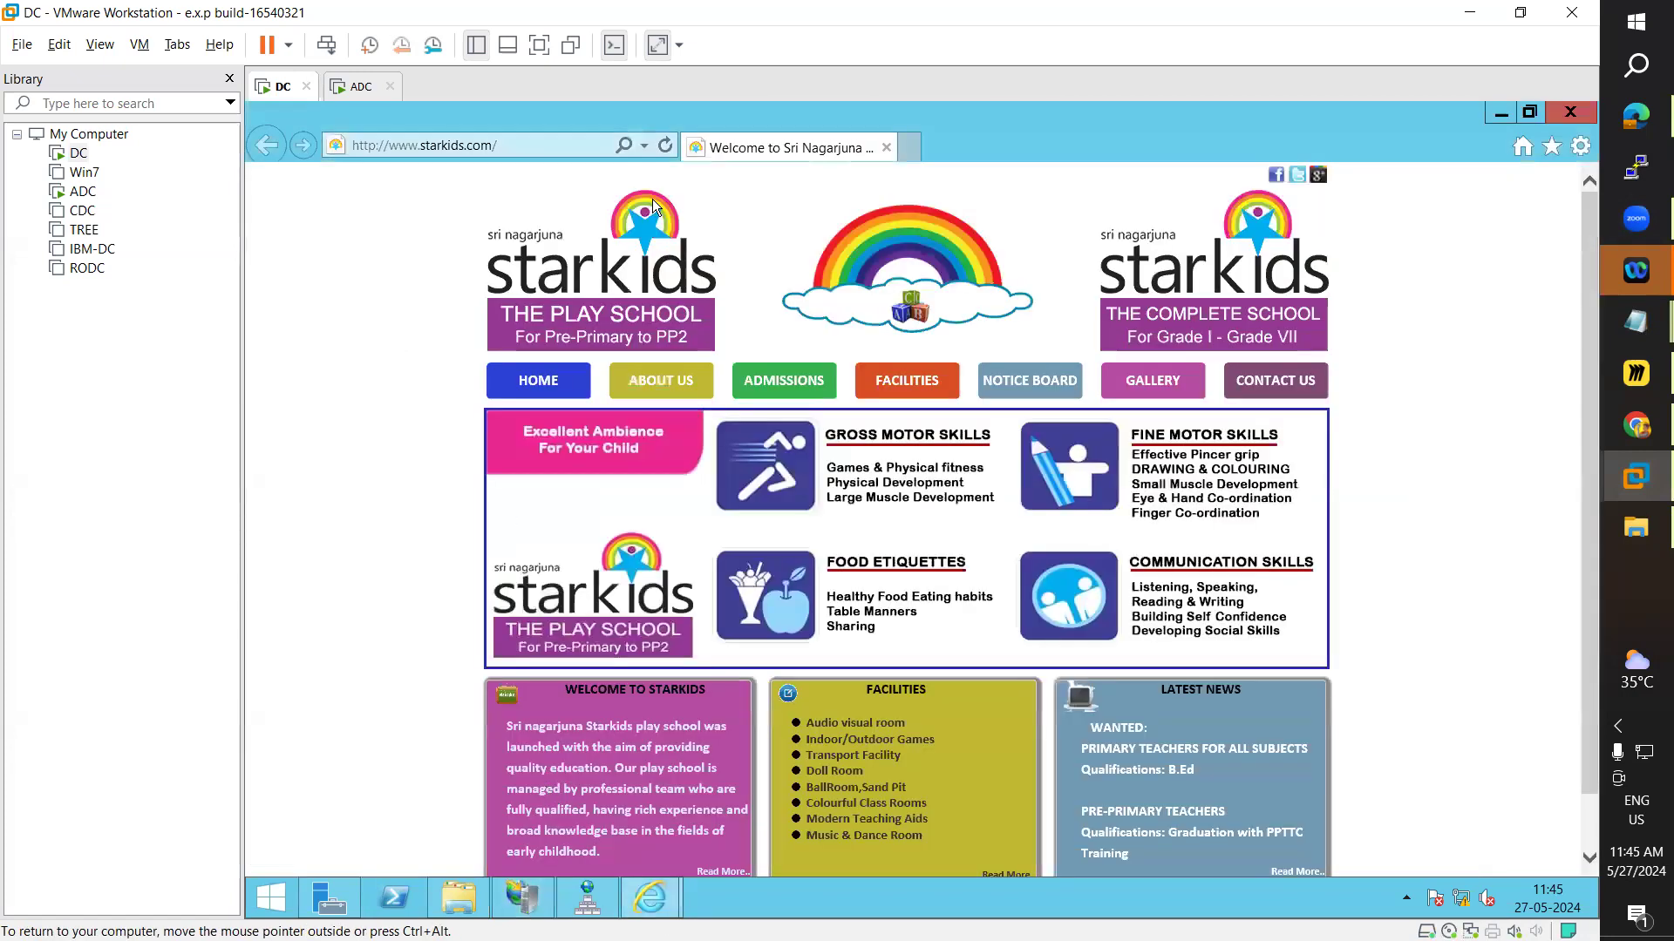
left_click(667, 146)
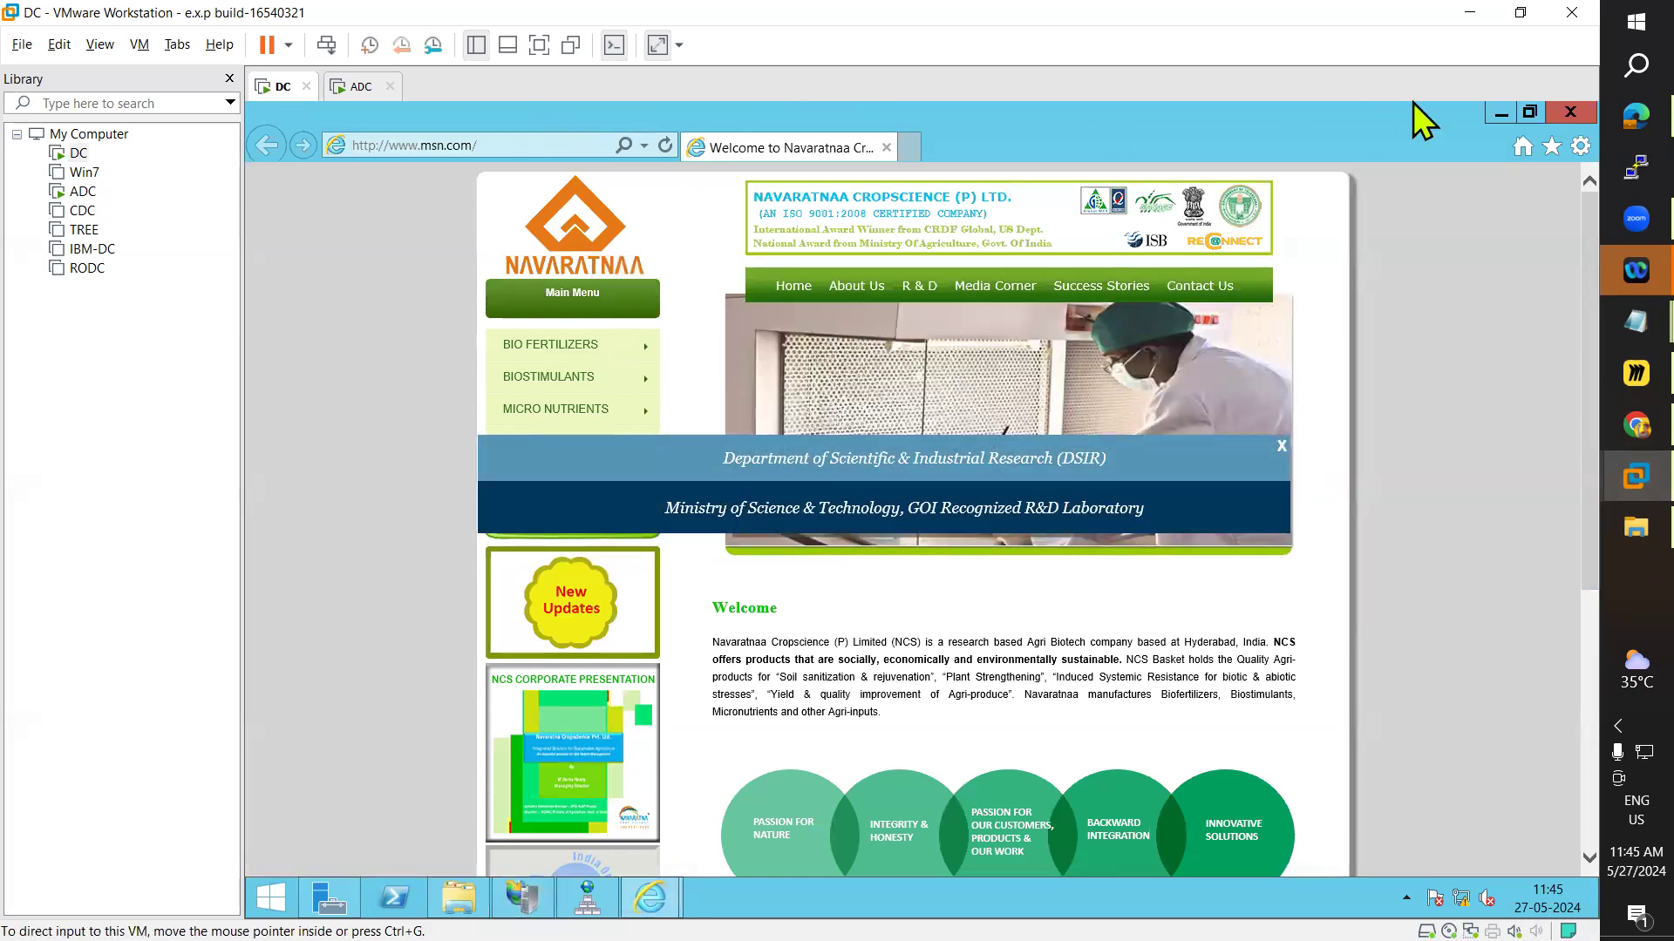
left_click(506, 146)
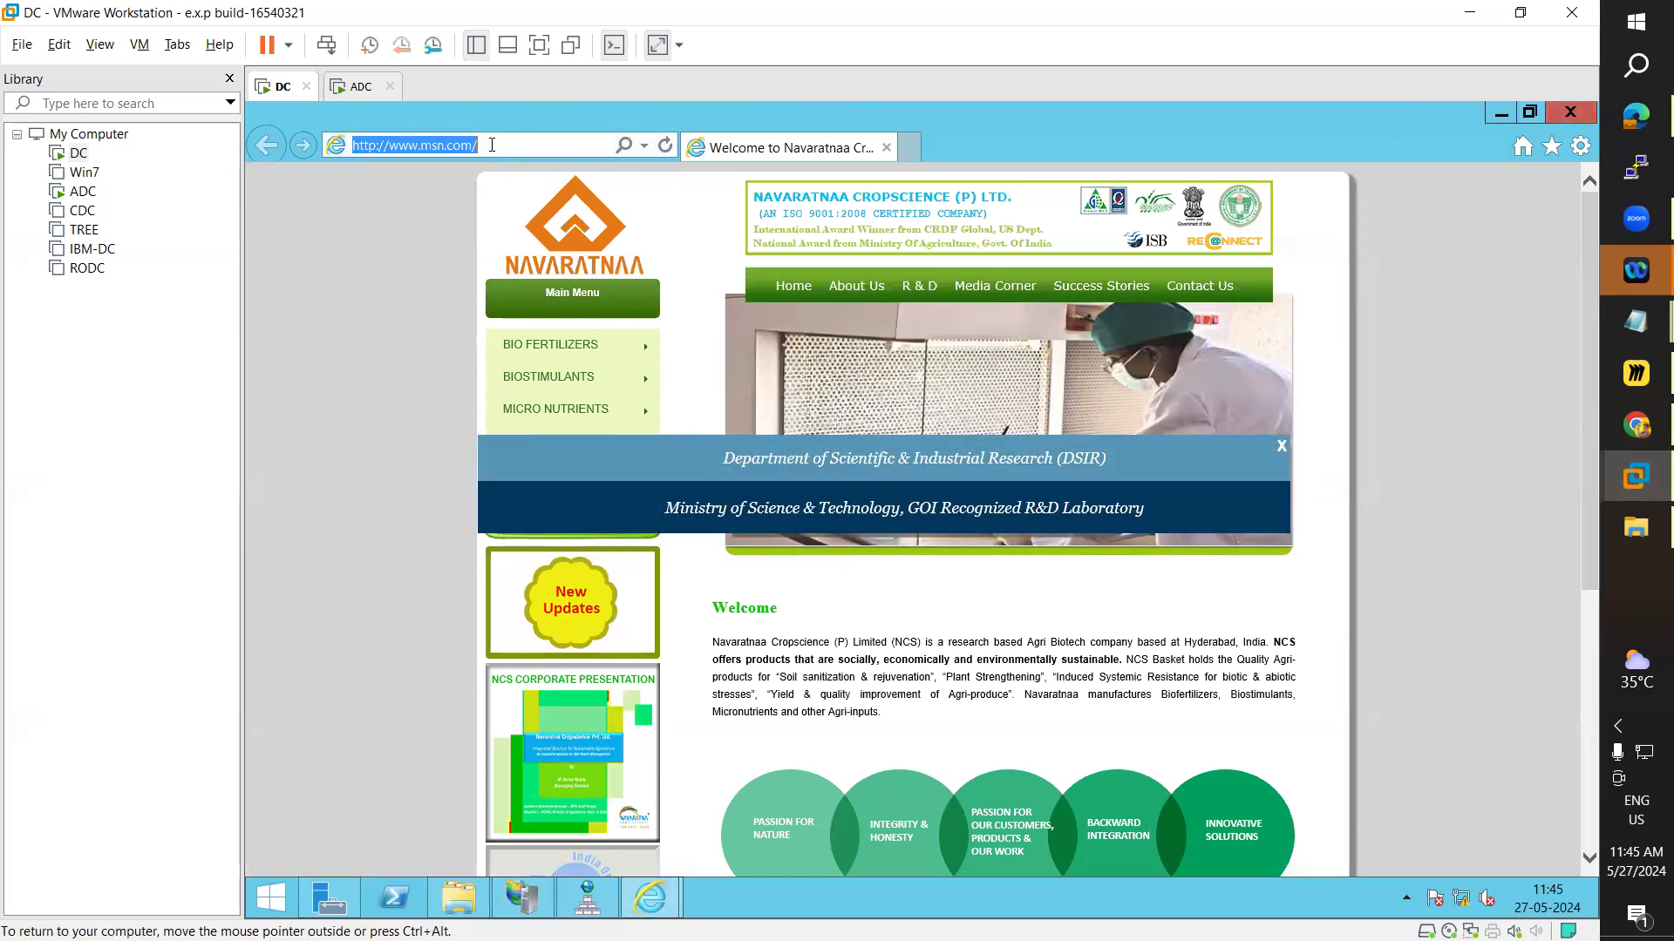
type("www.")
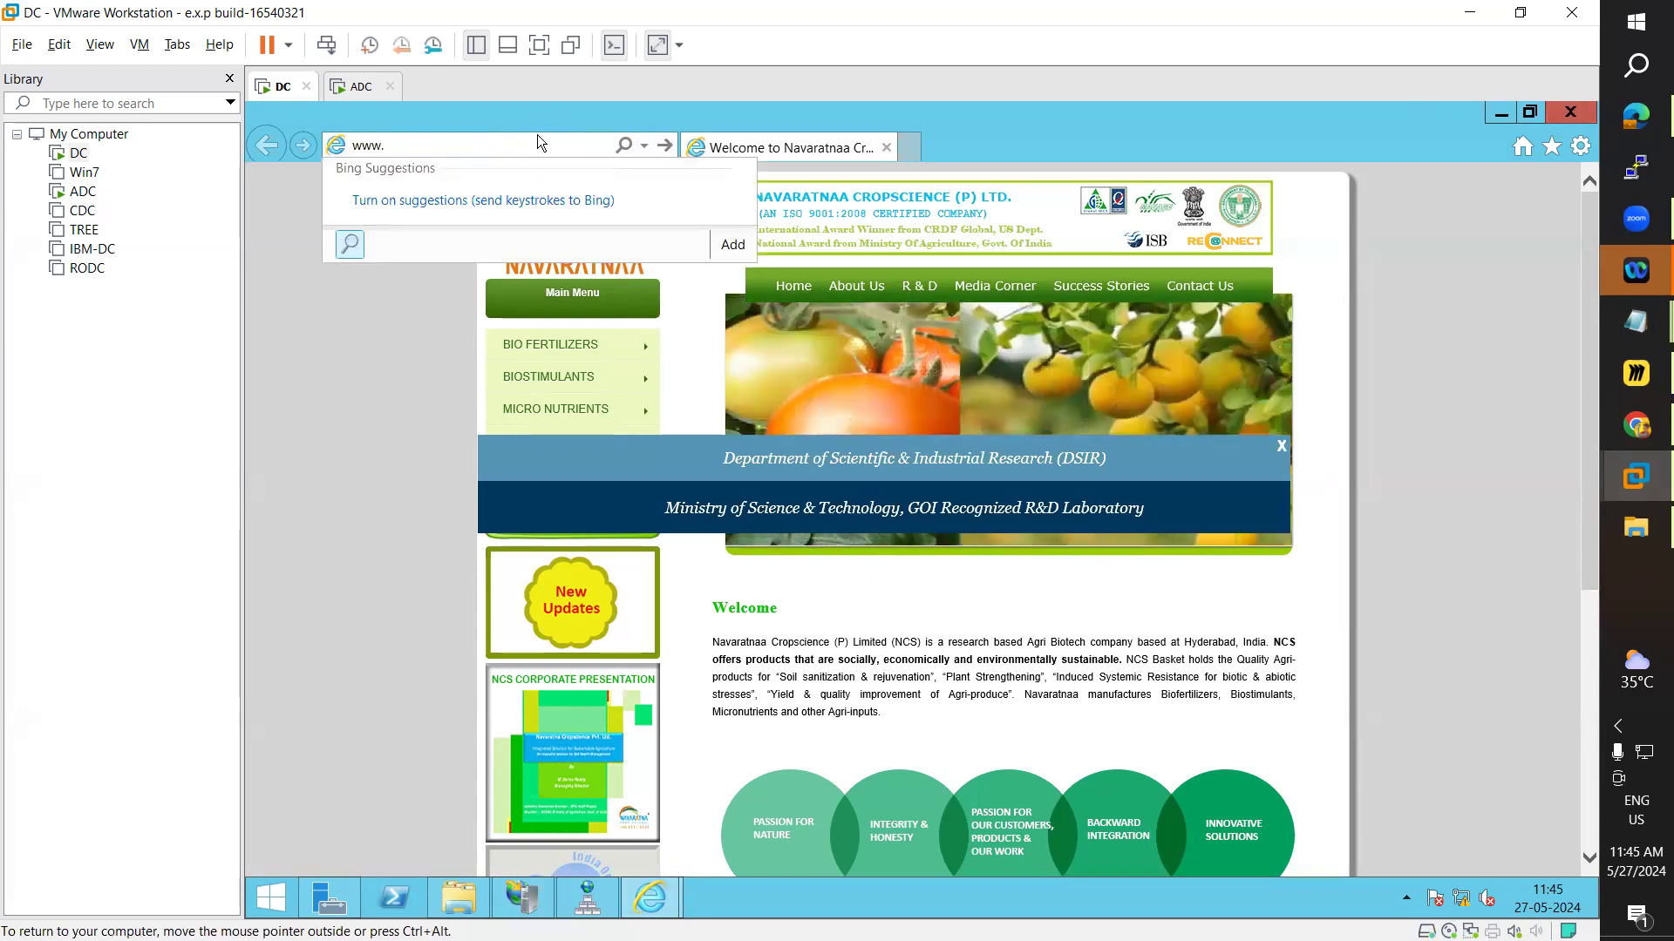
type("st")
key("End")
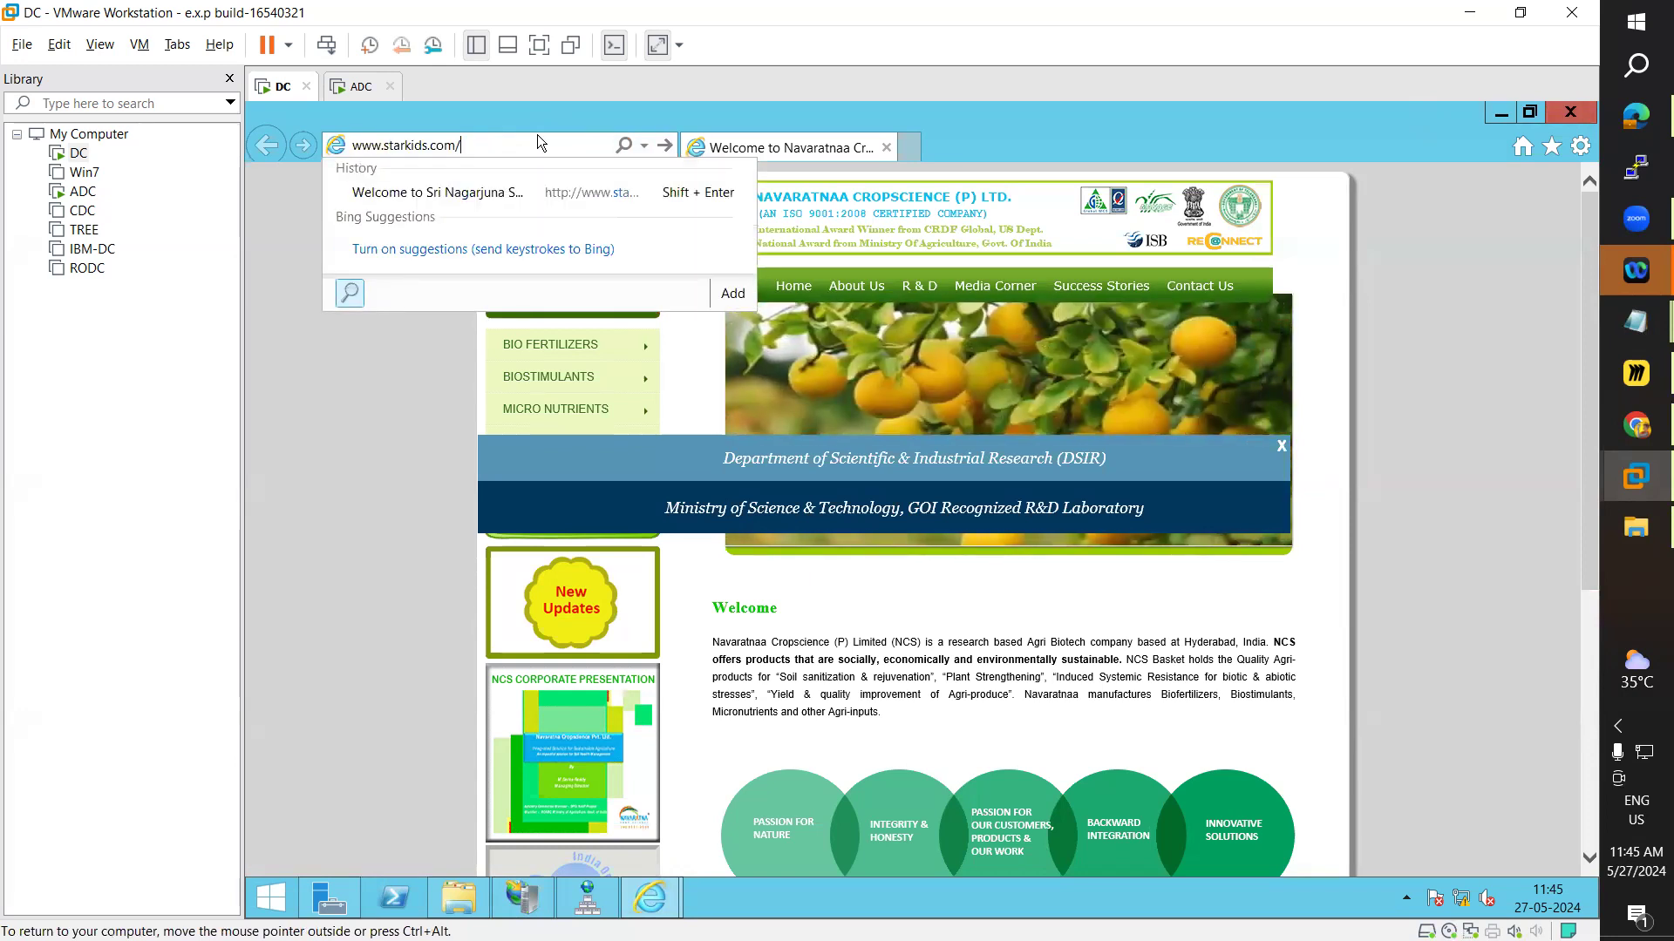
key("Return")
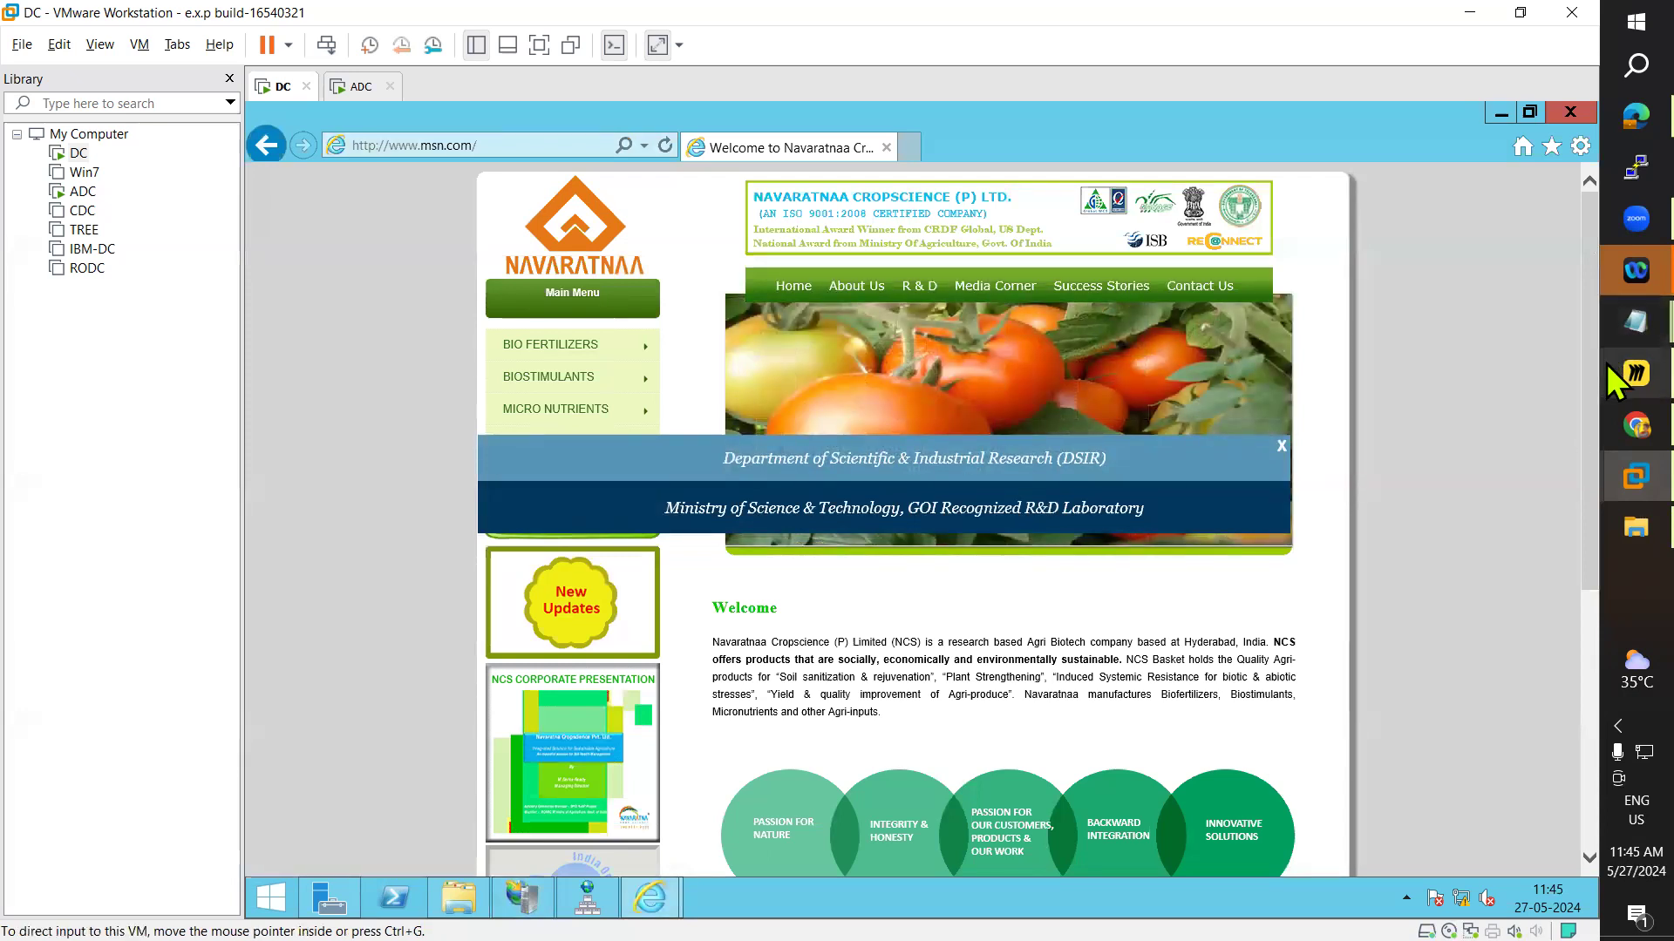
- Review the Virtual Directory section in the Day25 IIS notes in Notepad, highlighting its first bullet, and minimize the notes
mouse_move(1630, 323)
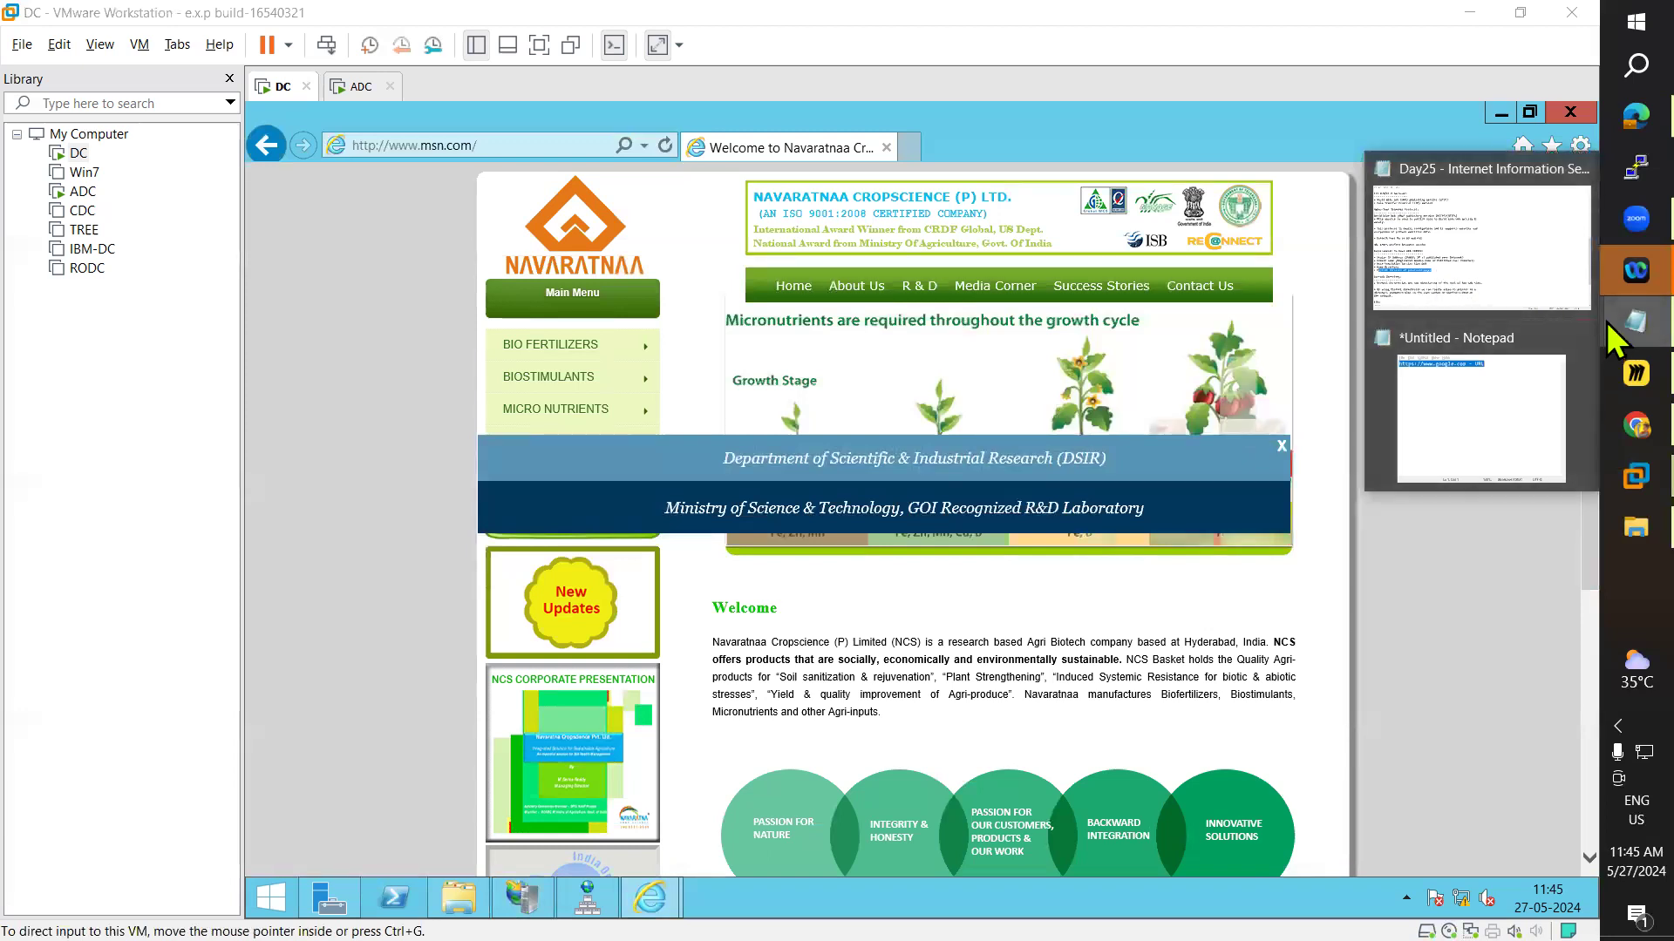
left_click(1509, 272)
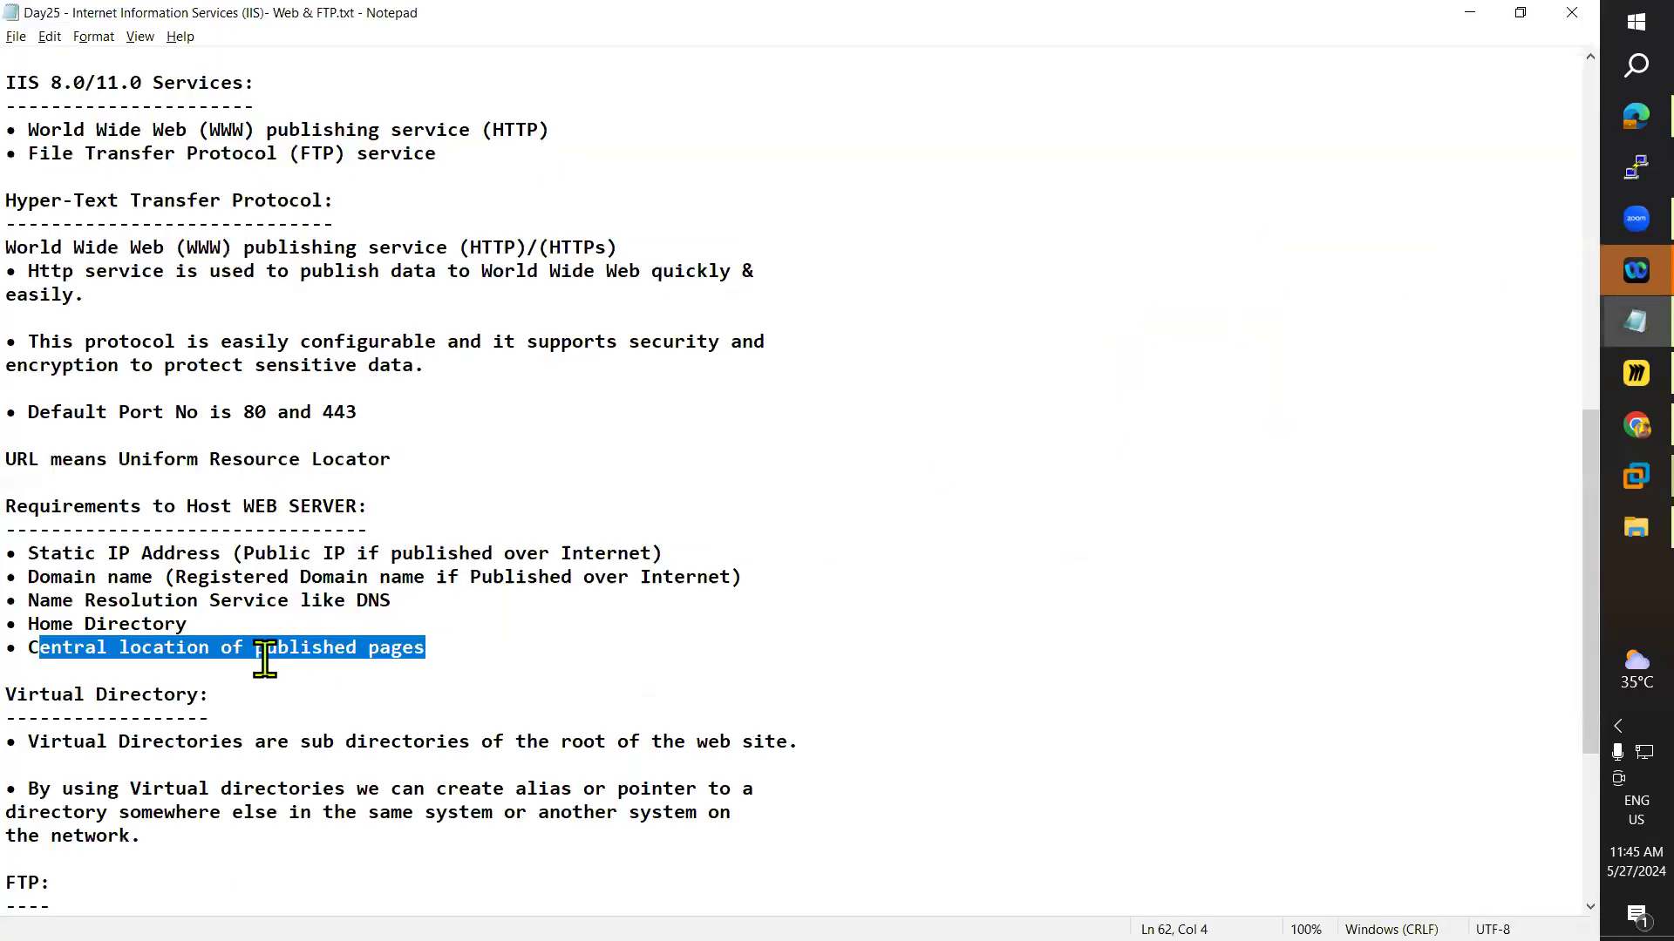
scroll(265, 660, "up", 4)
scroll(272, 603, "down", 8)
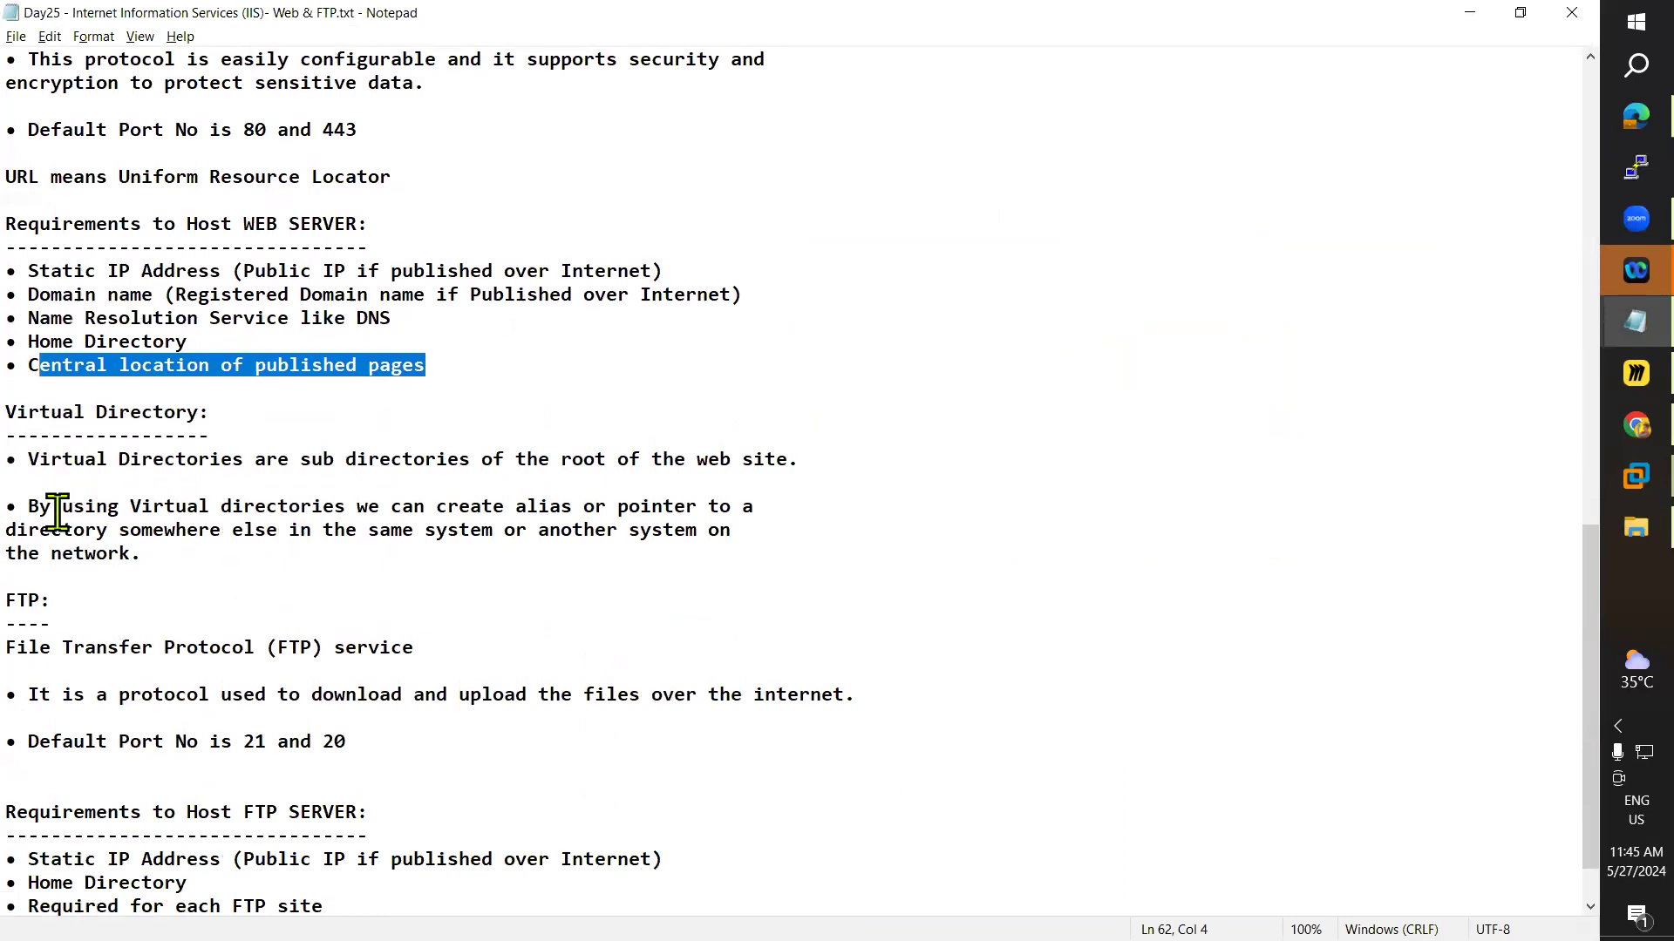
left_click_drag(28, 462, 791, 459)
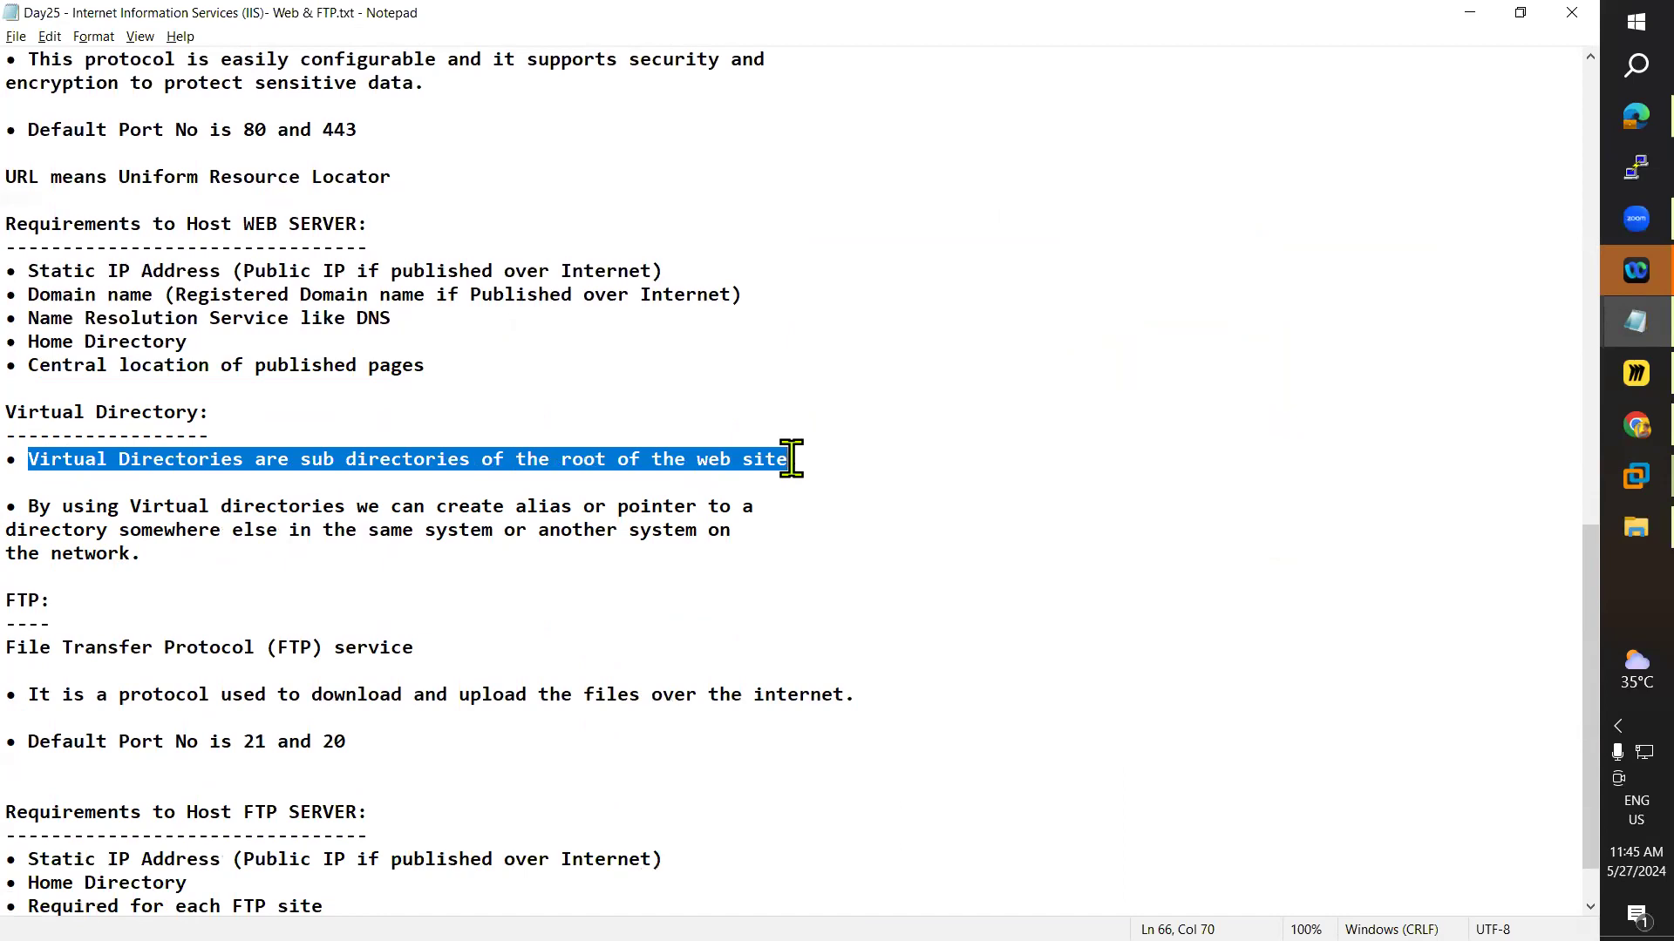
left_click(1472, 14)
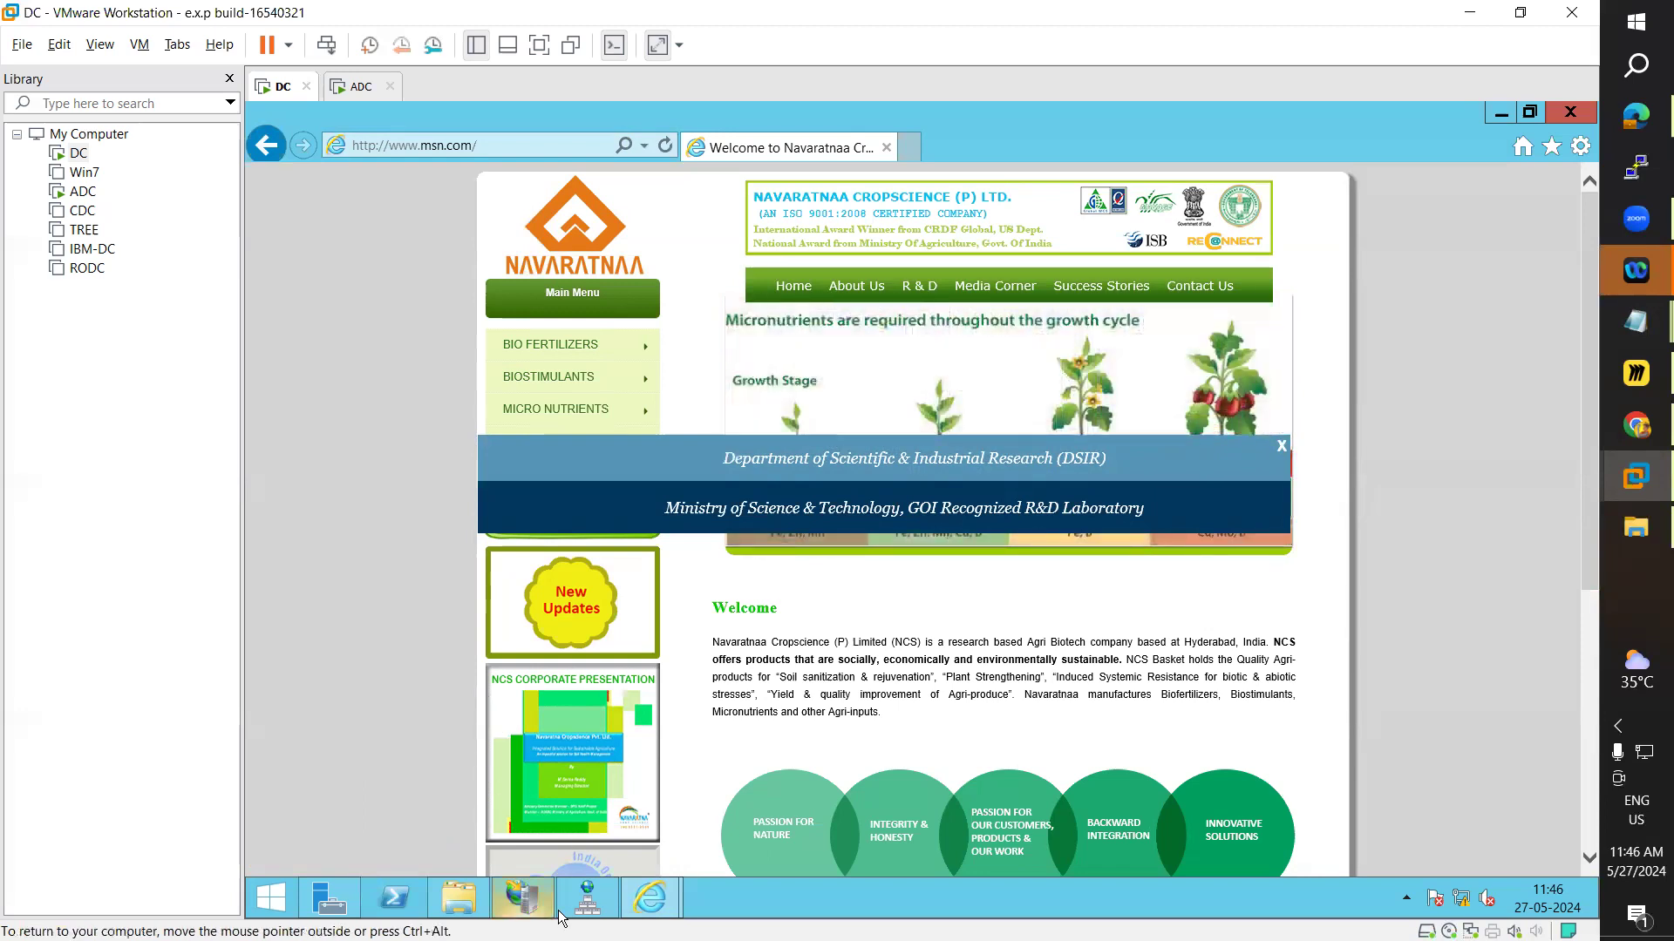
- In IIS Manager, start adding a virtual directory to the MSN.COM site with the alias mail
left_click(528, 902)
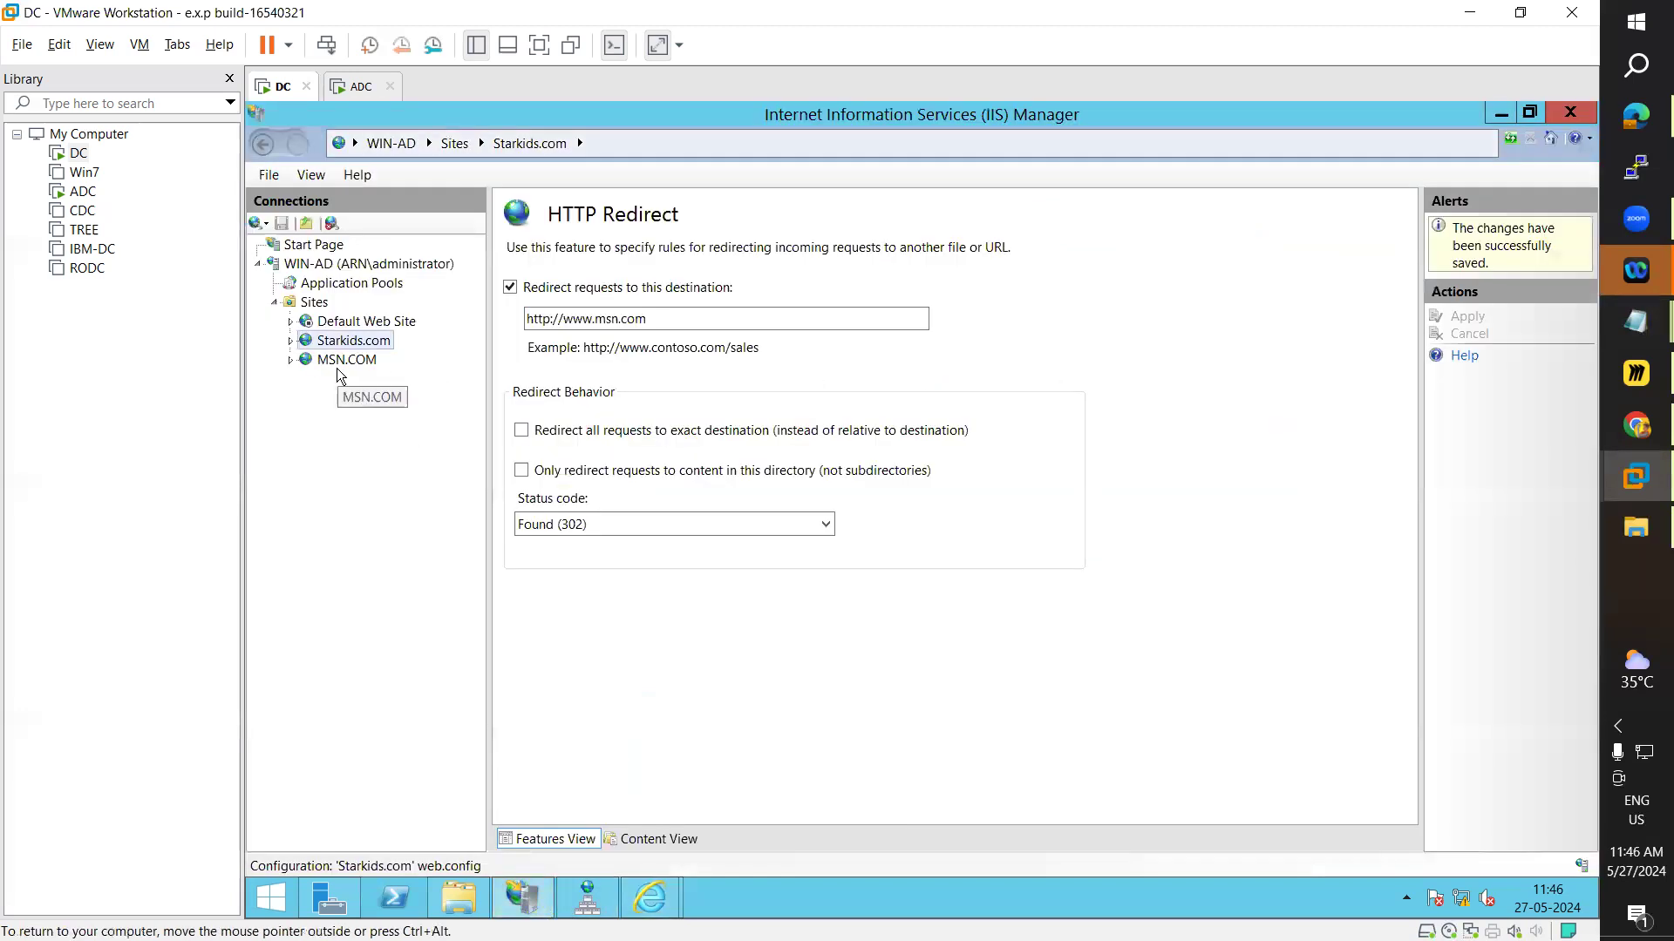
left_click(337, 369)
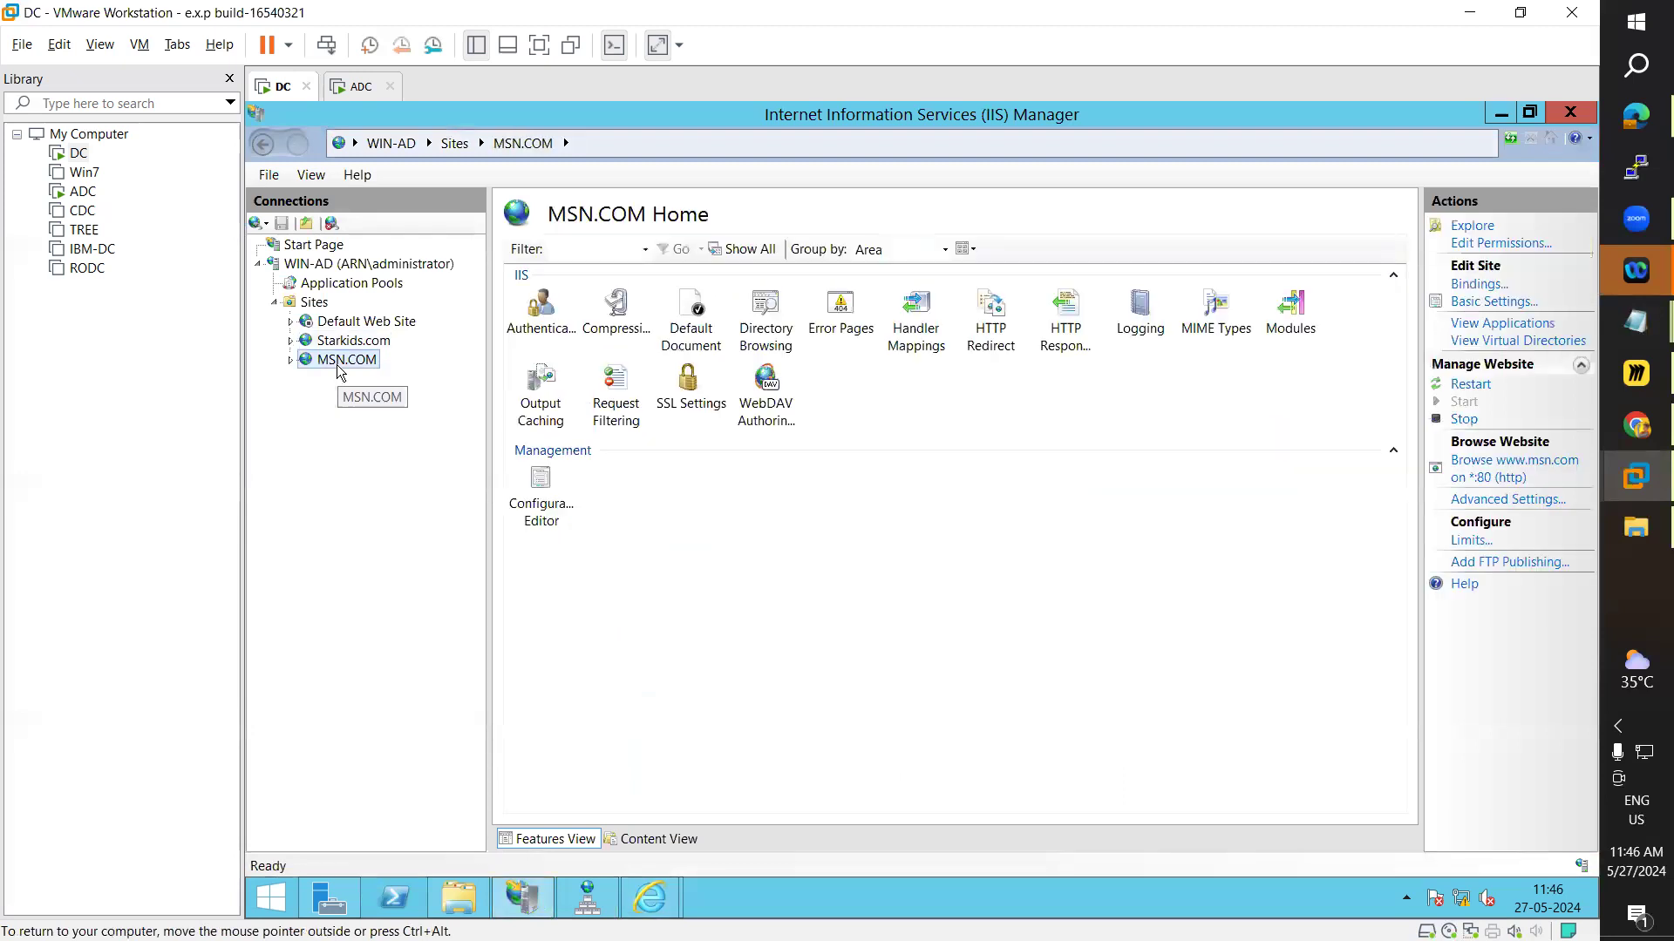
right_click(340, 371)
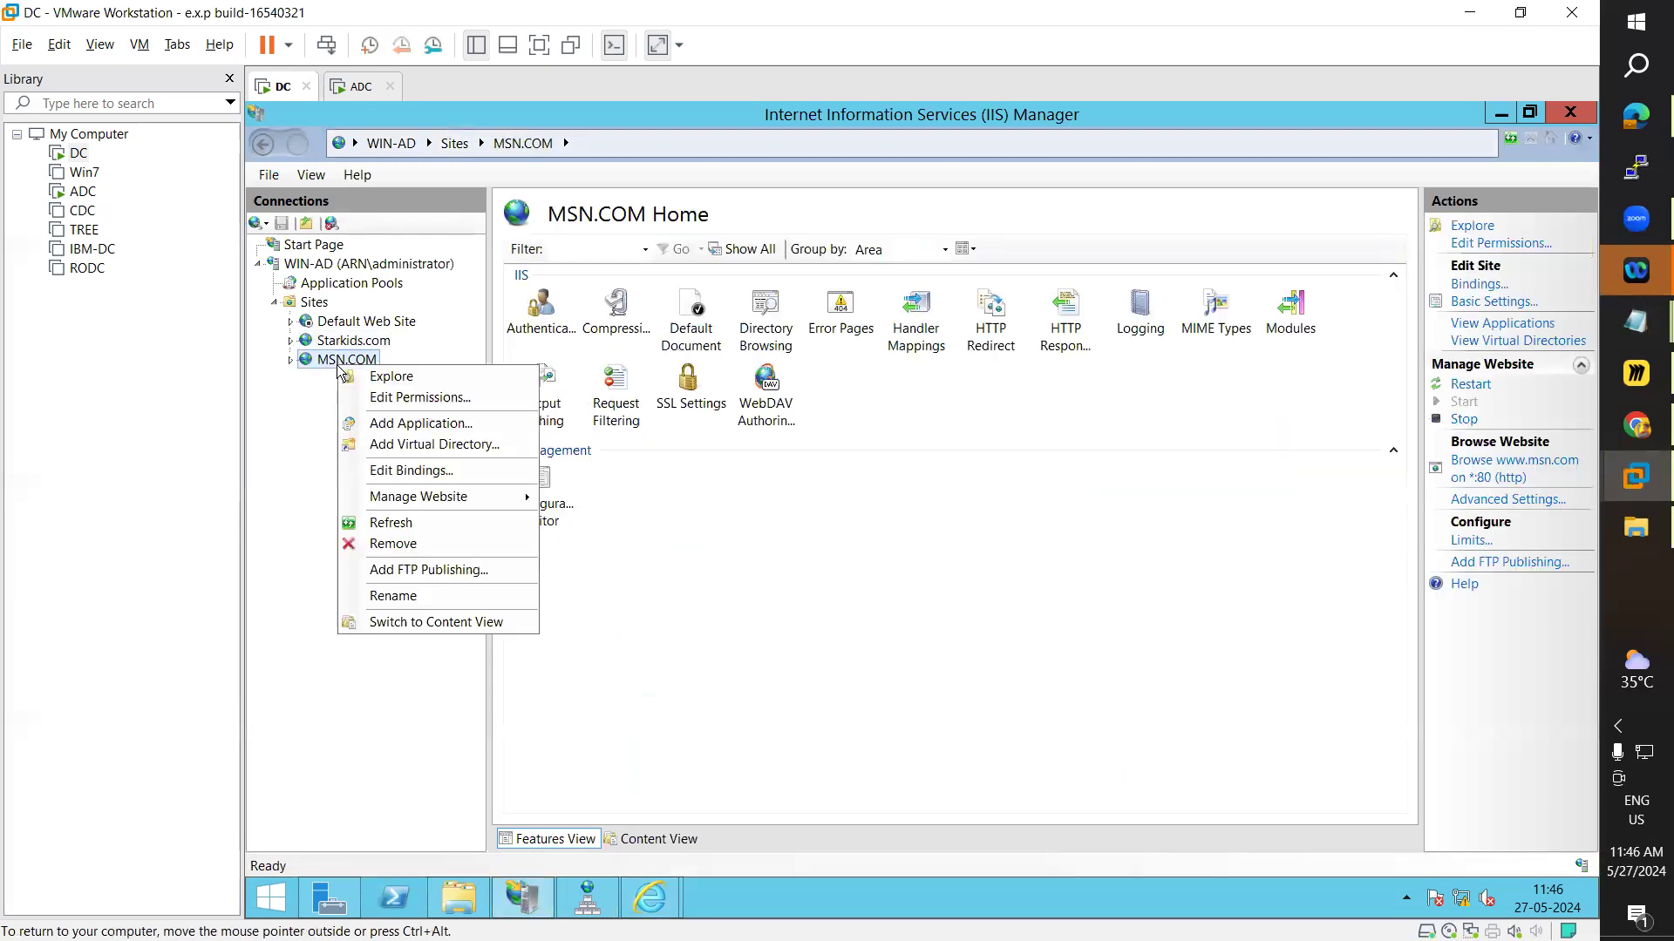
left_click(428, 446)
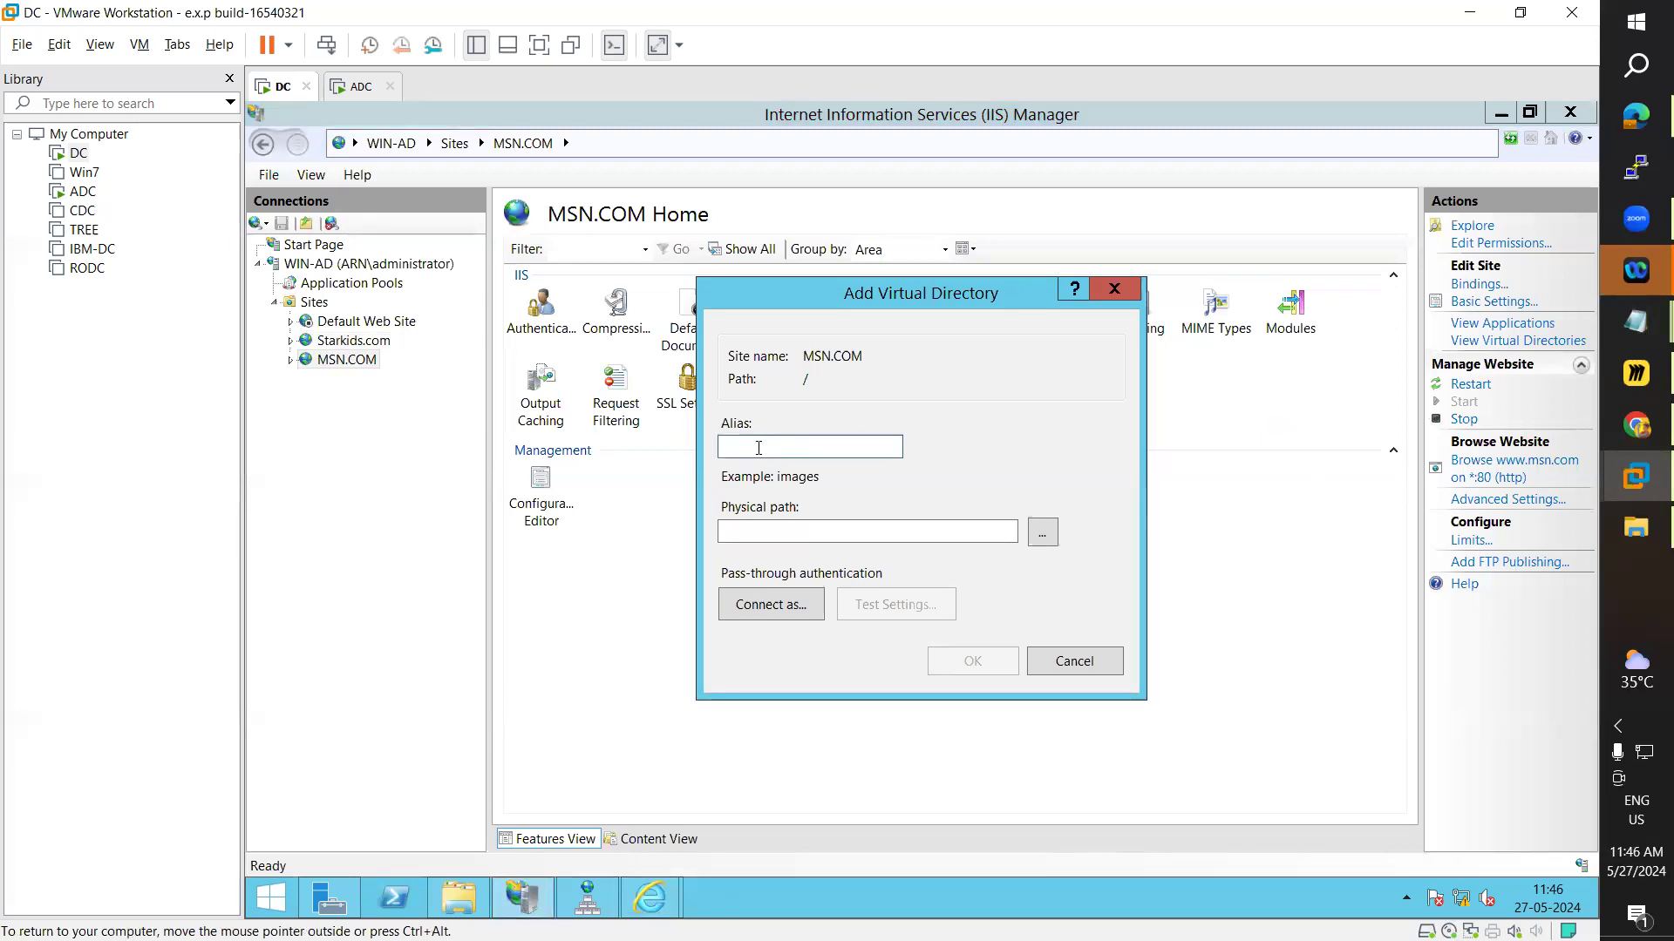
type("mail")
- Create a folder named Mail in D:\Intetpub\wwroot with File Explorer and open it
left_click(459, 898)
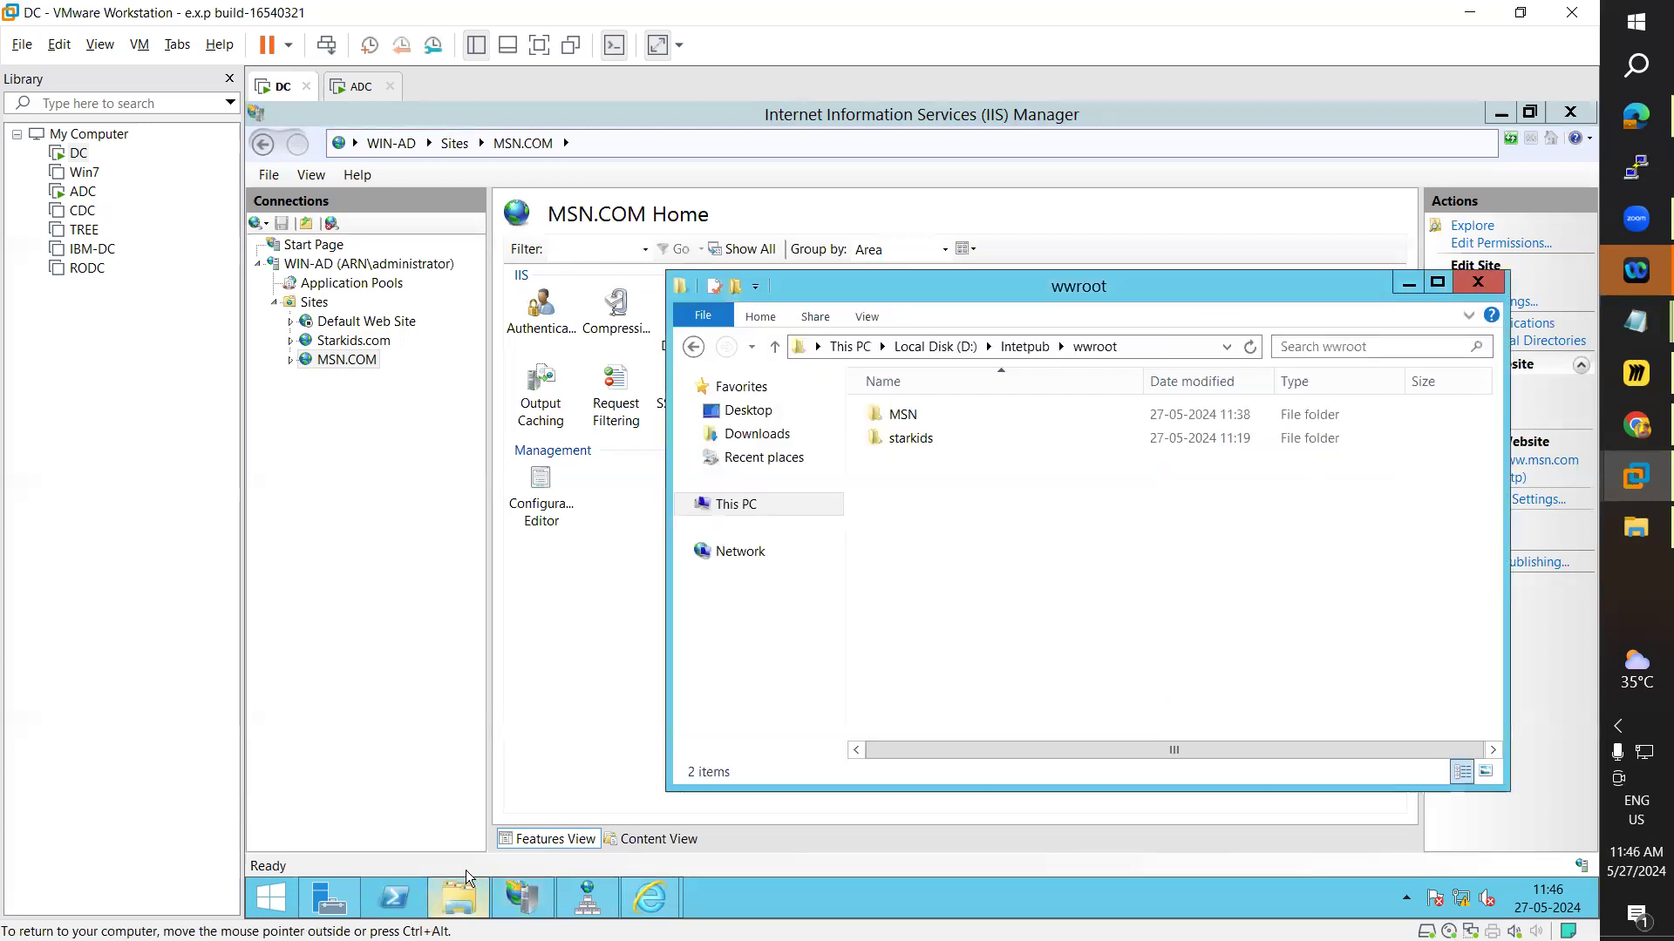
double_click(911, 417)
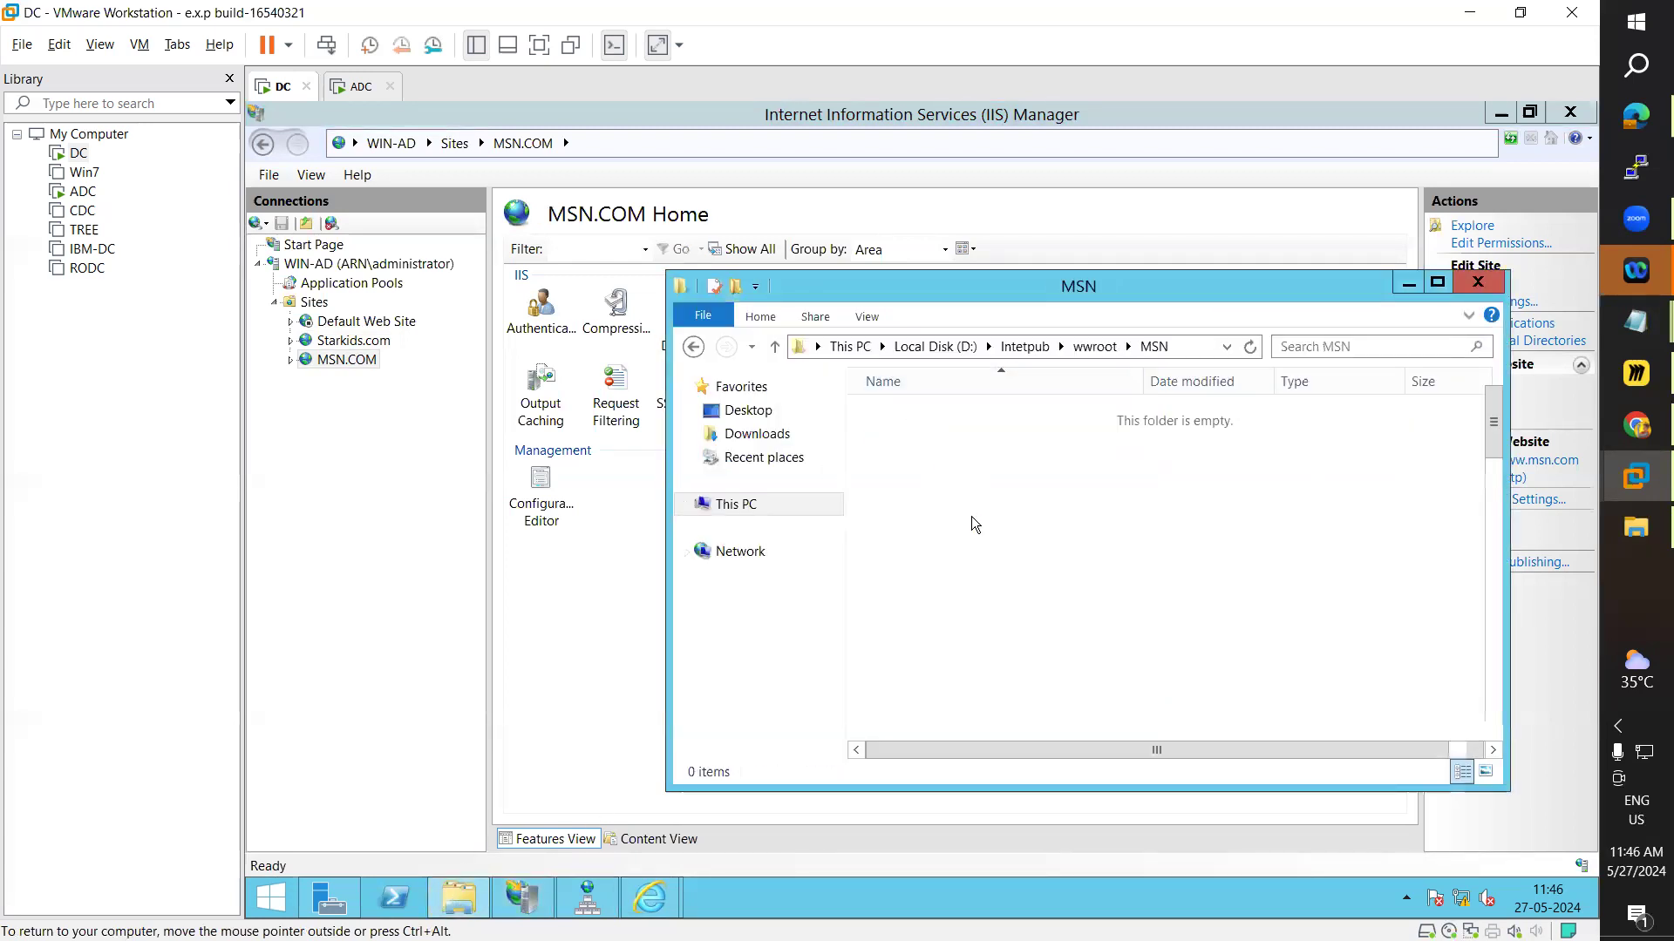
left_click(1437, 281)
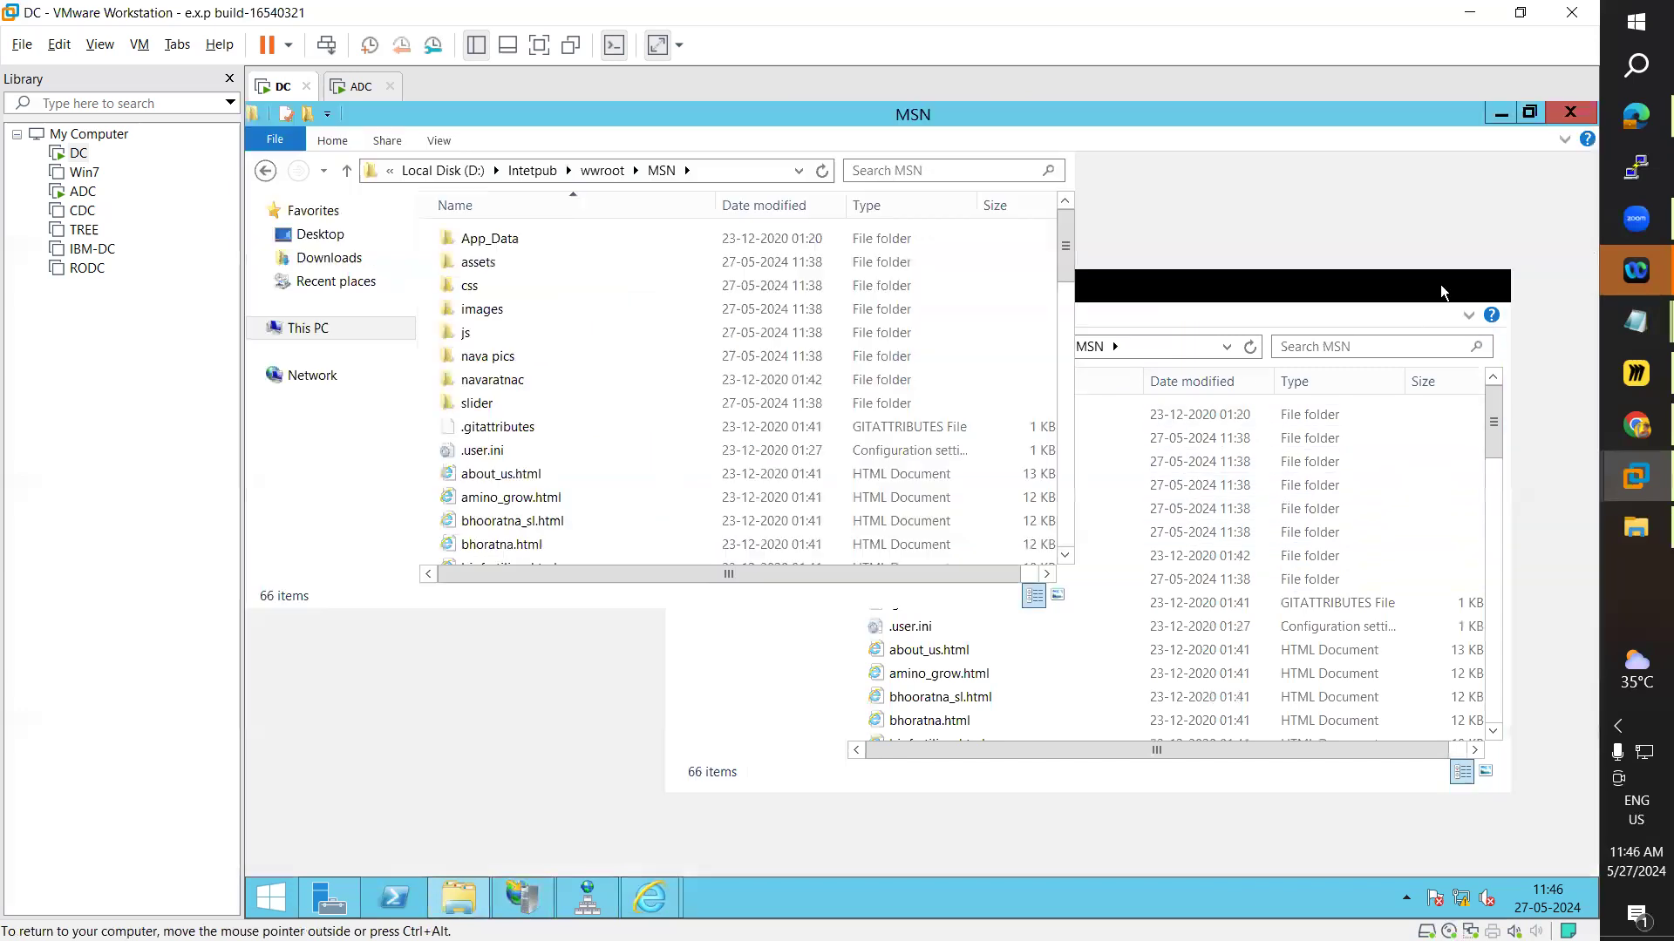
left_click(667, 171)
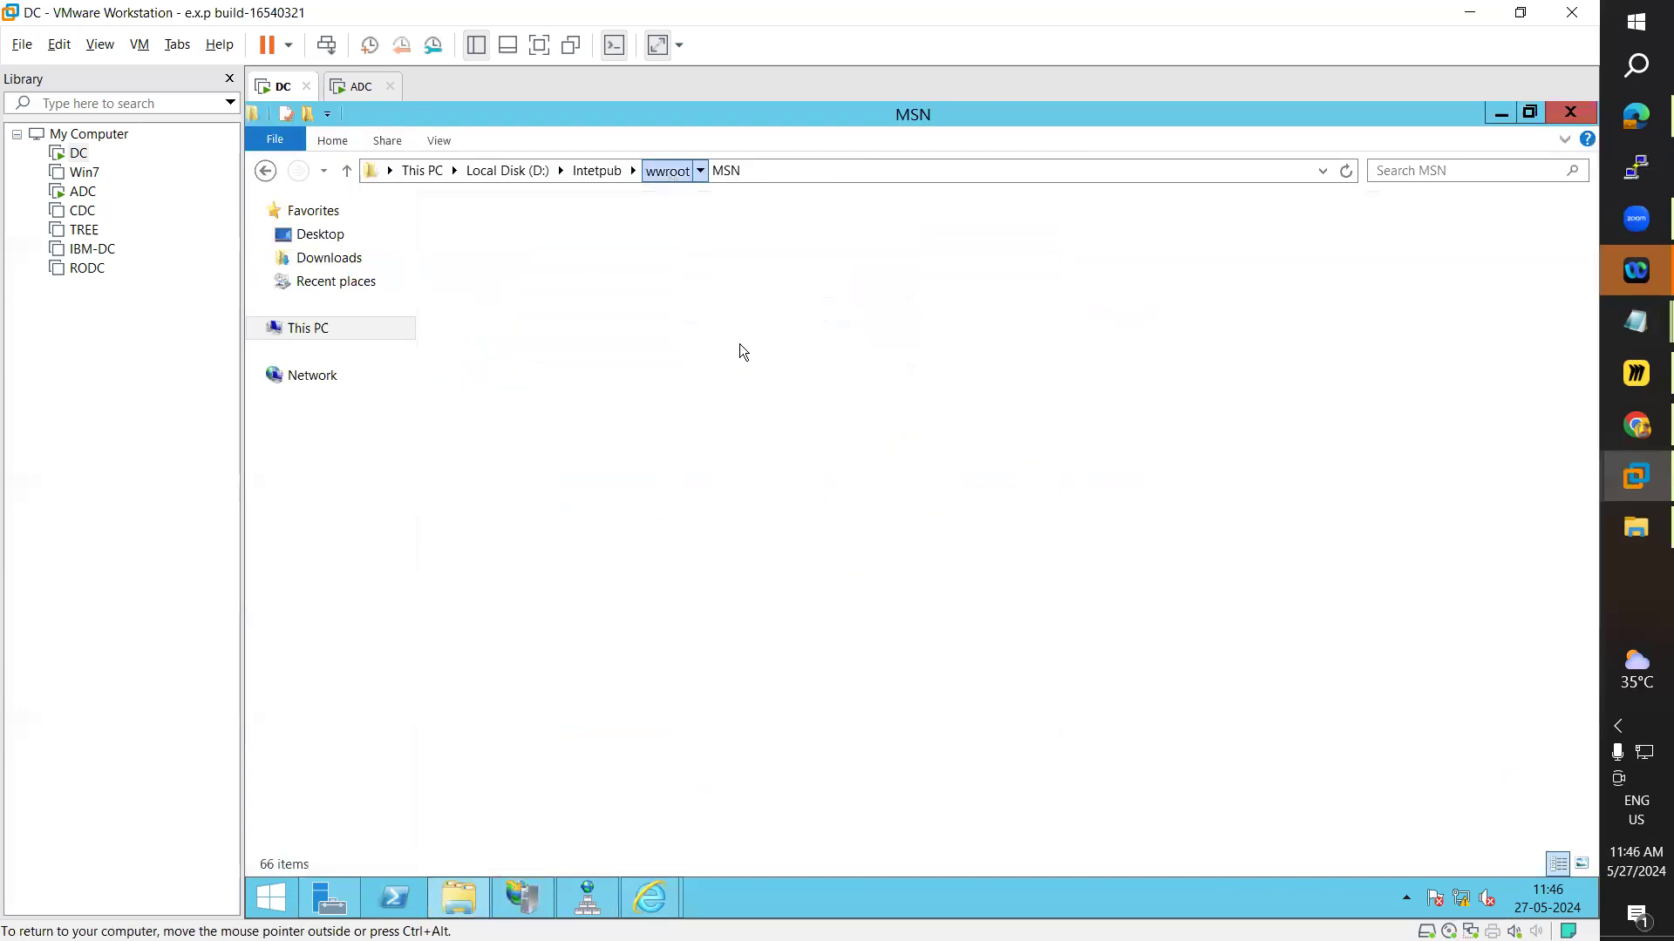
right_click(634, 386)
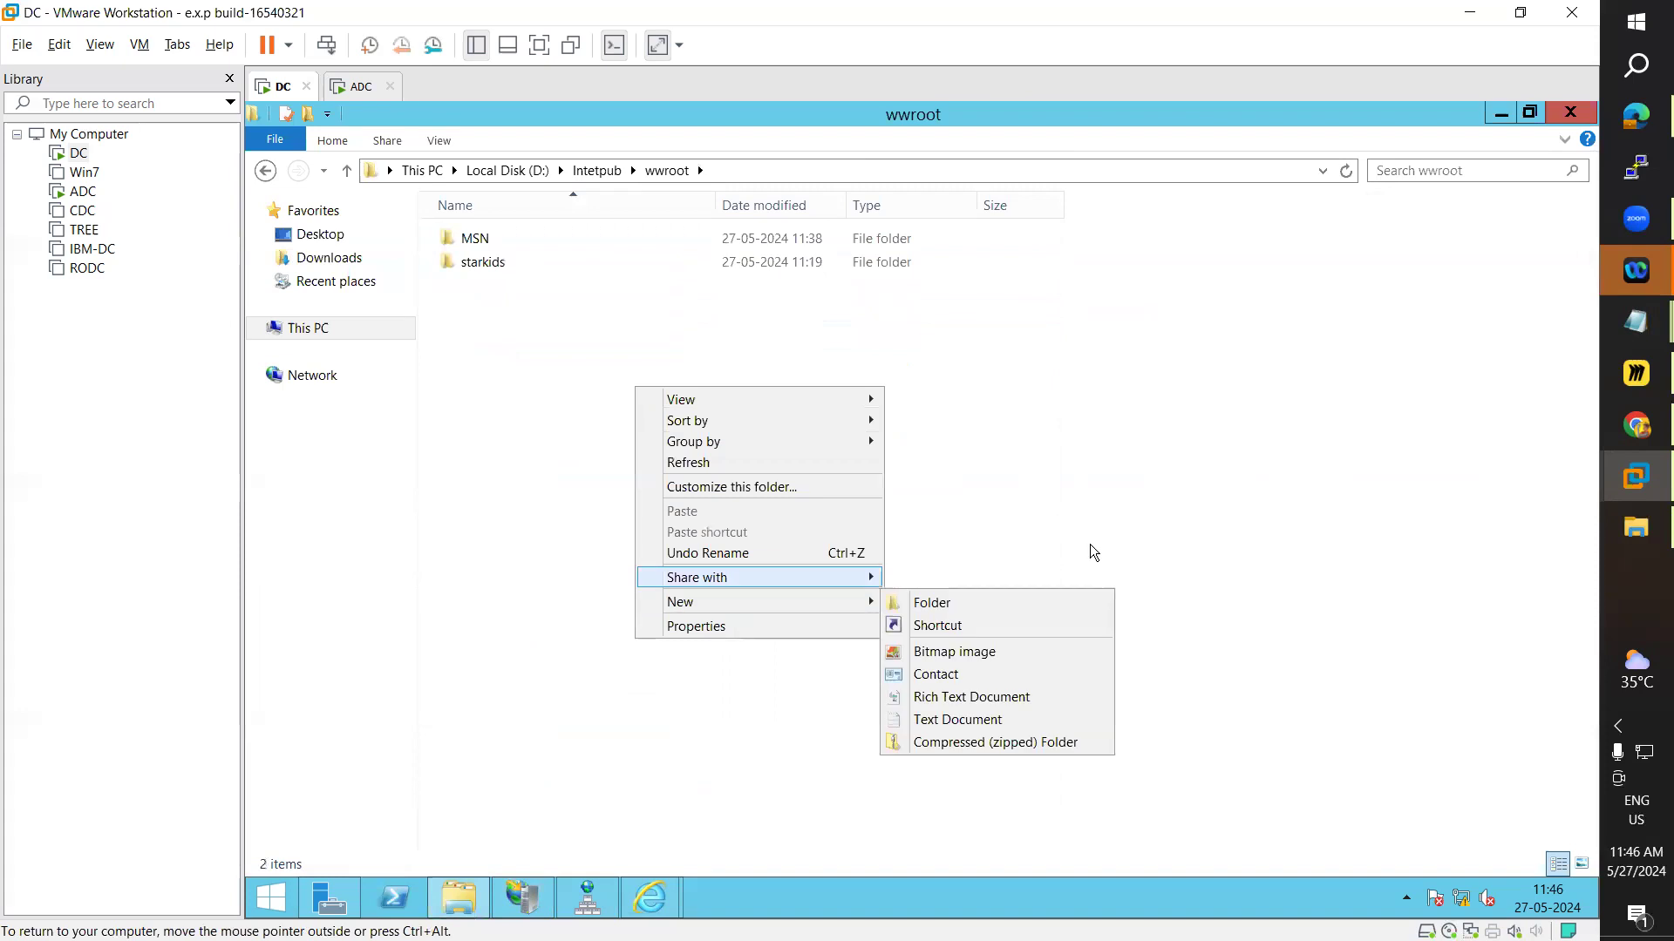
mouse_move(766, 603)
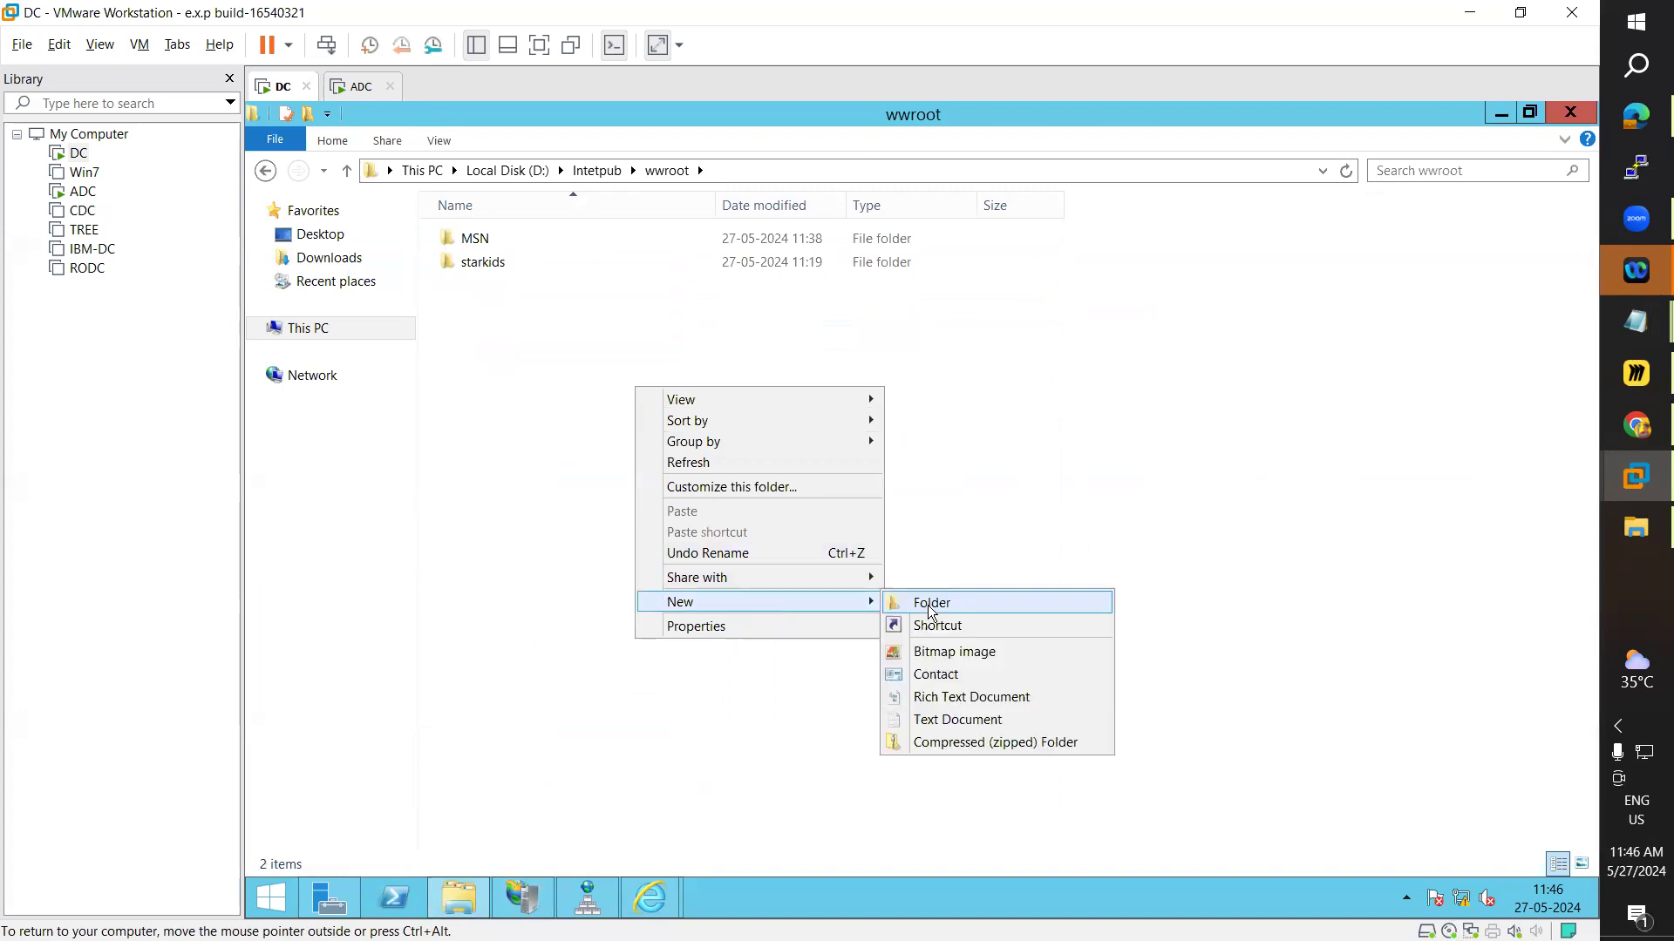
left_click(937, 602)
type("Mail")
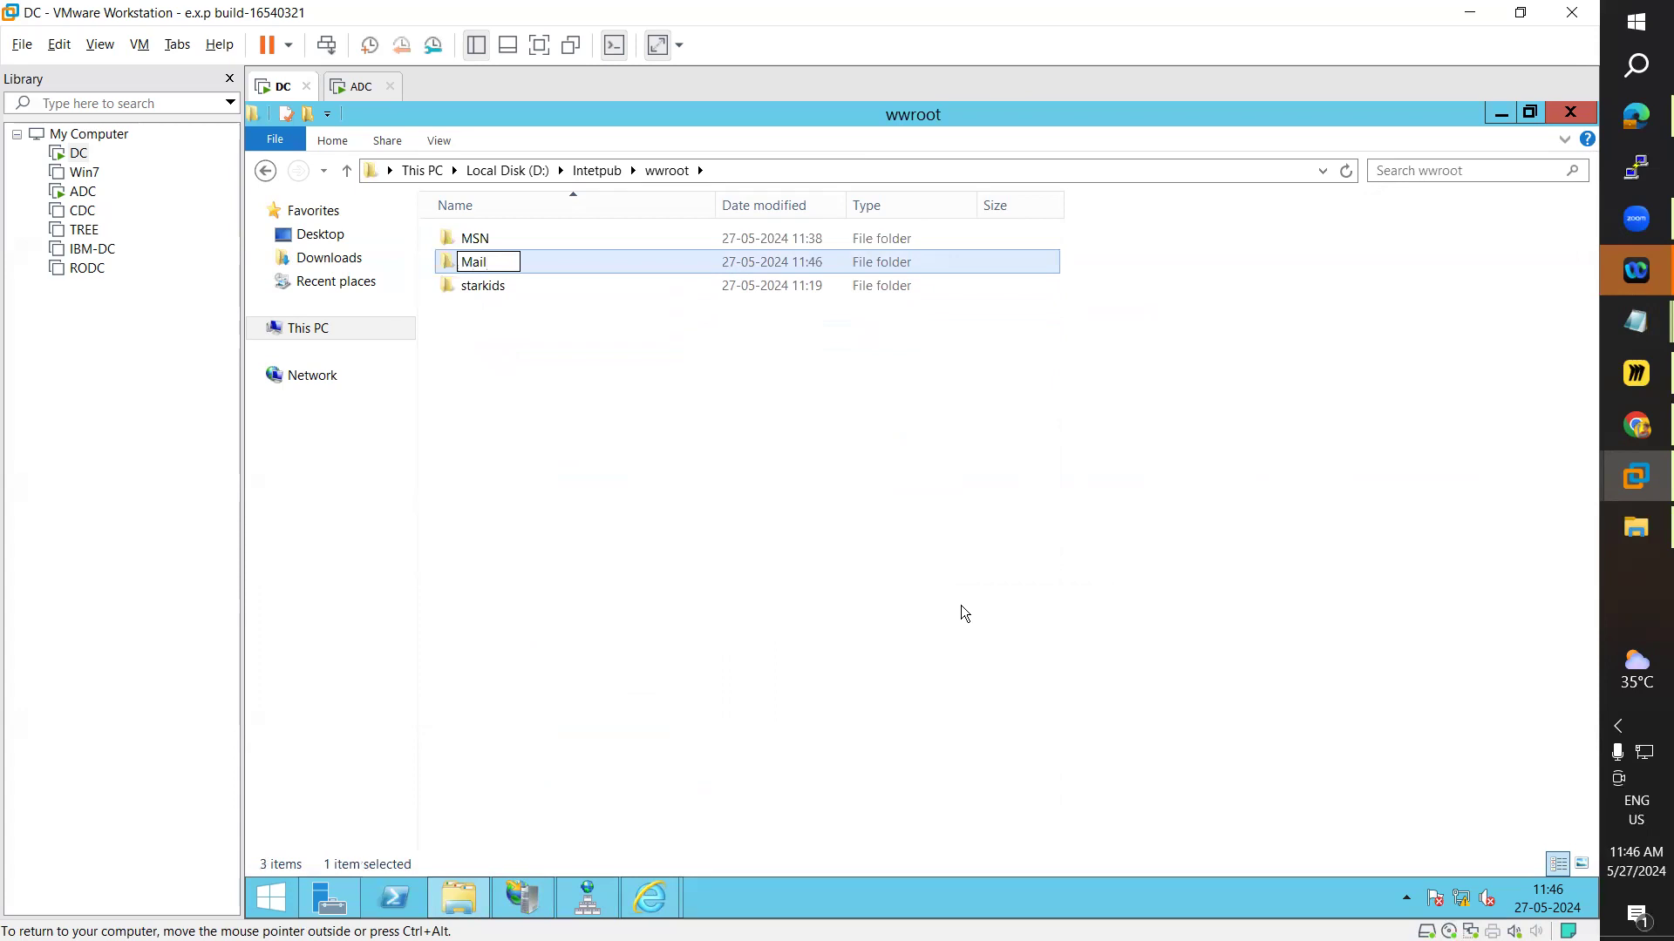
key("Return")
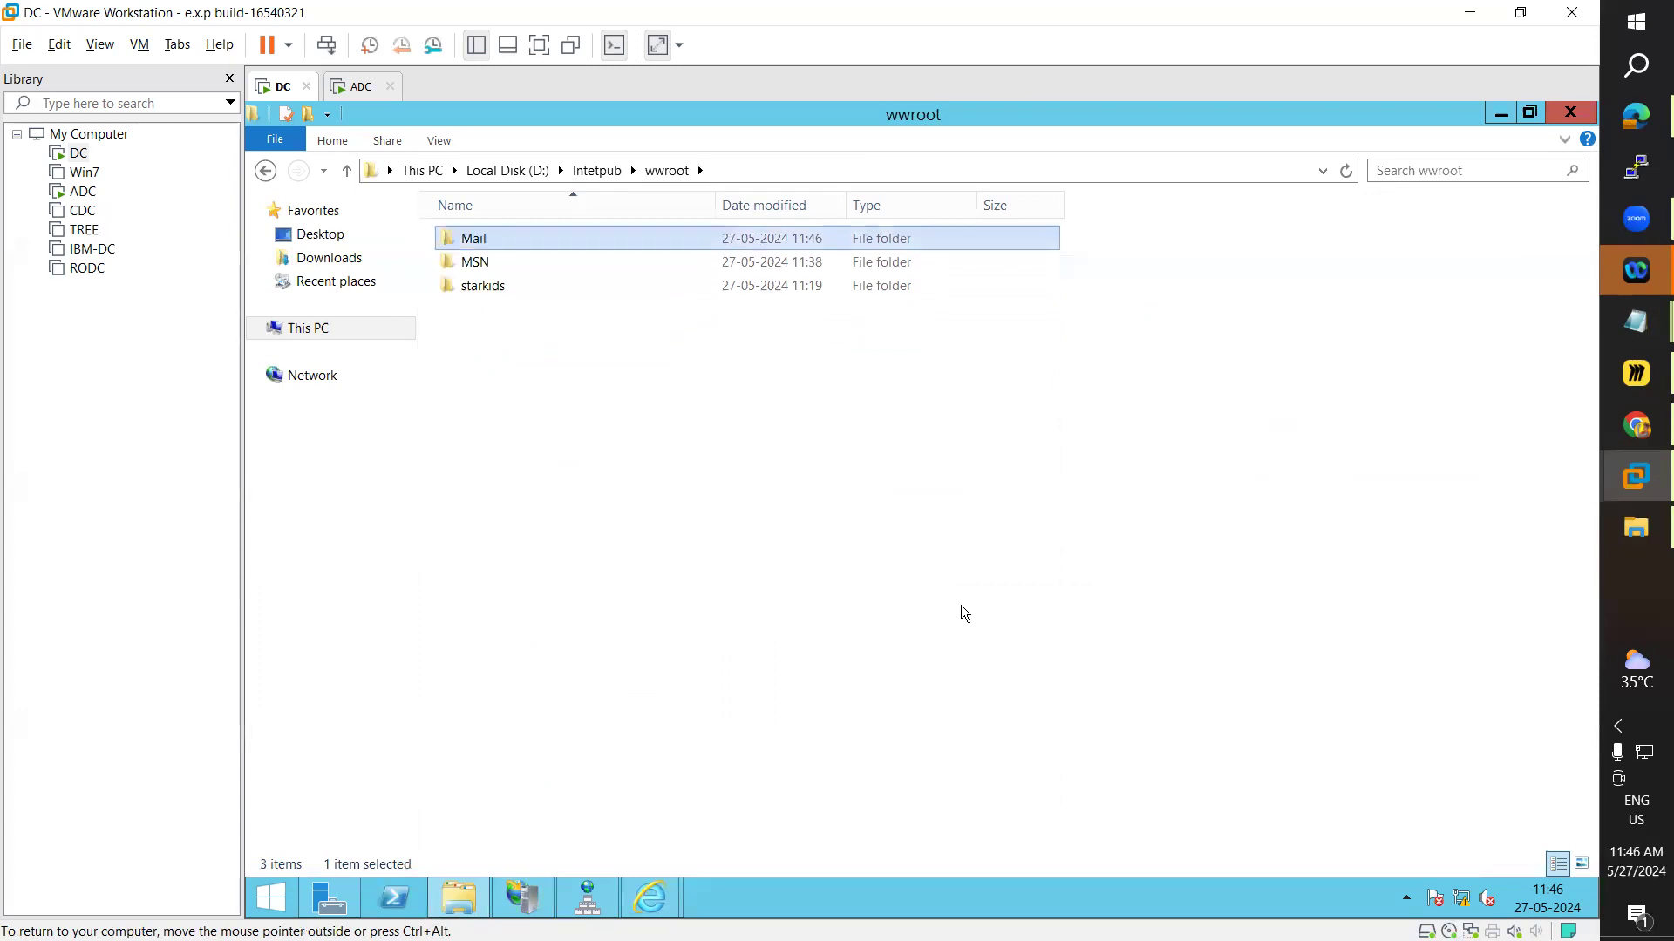
key("Return")
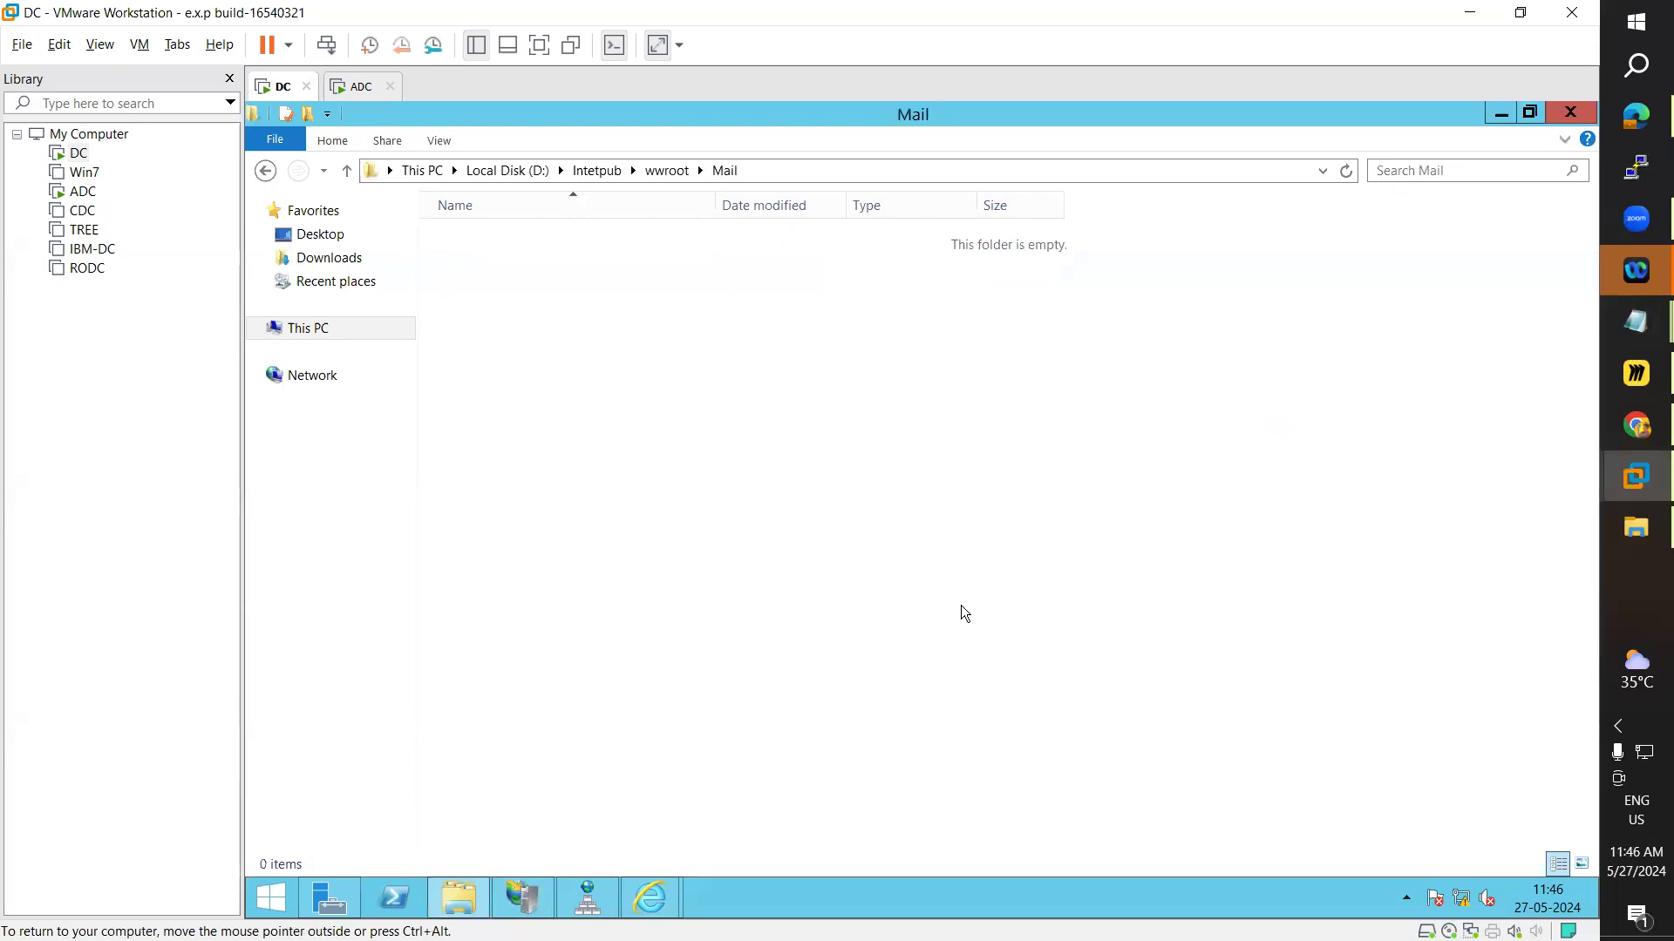
- Move the Mail folder from D:\Intetpub\wwroot into the MSN folder and open it
left_click(673, 170)
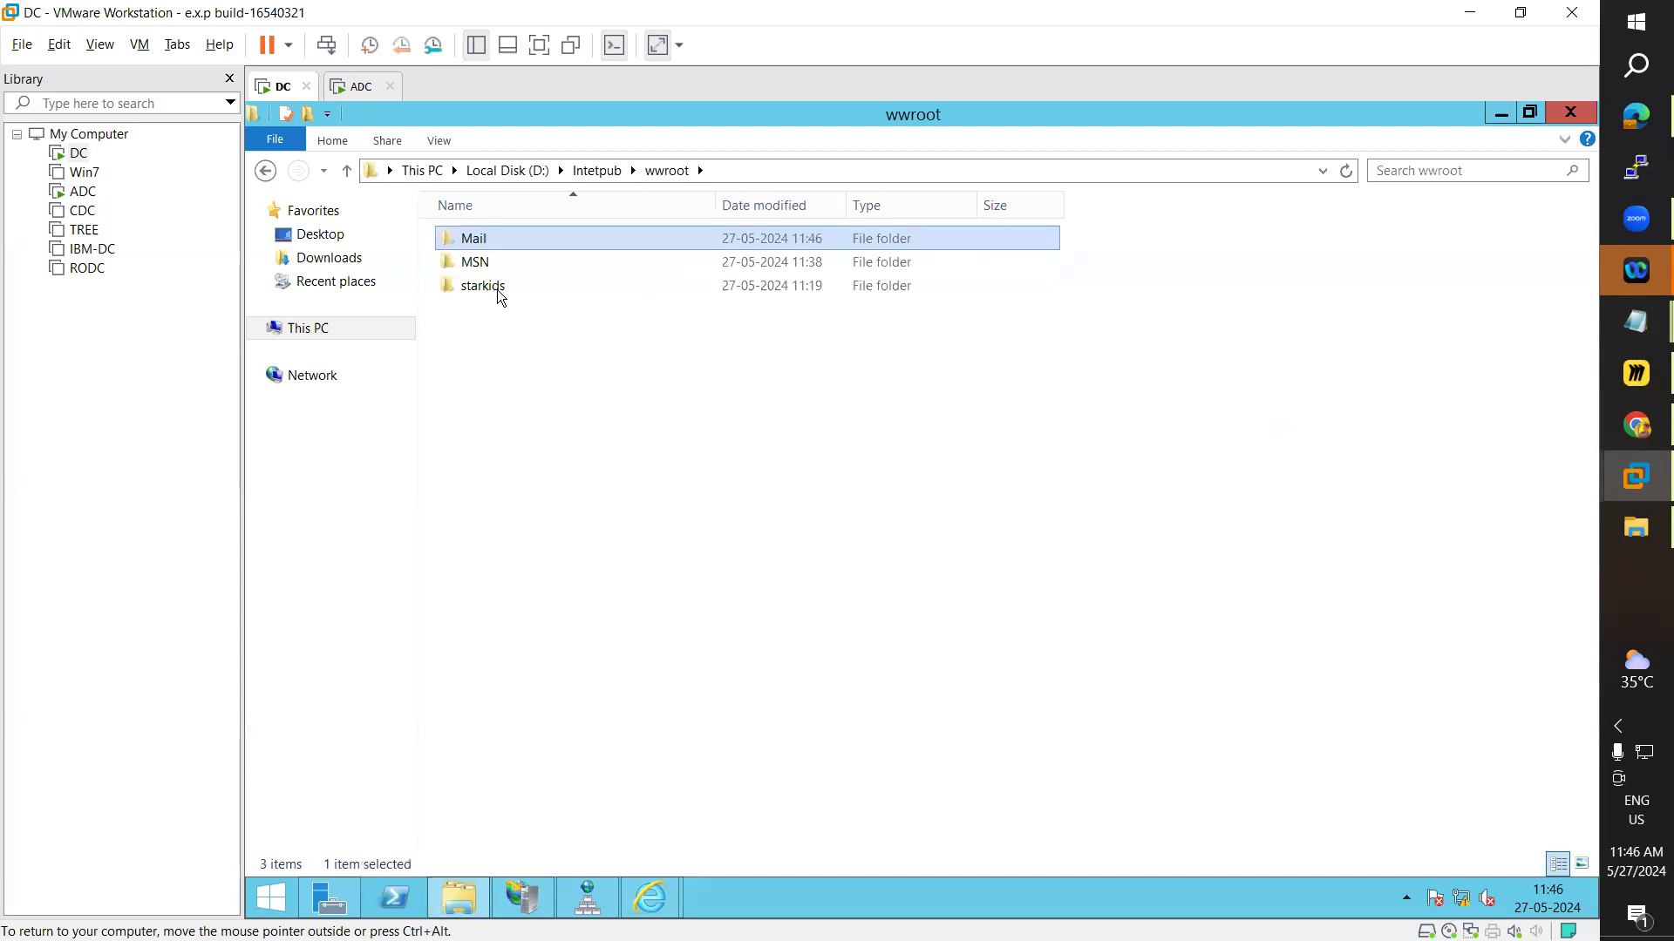
double_click(476, 263)
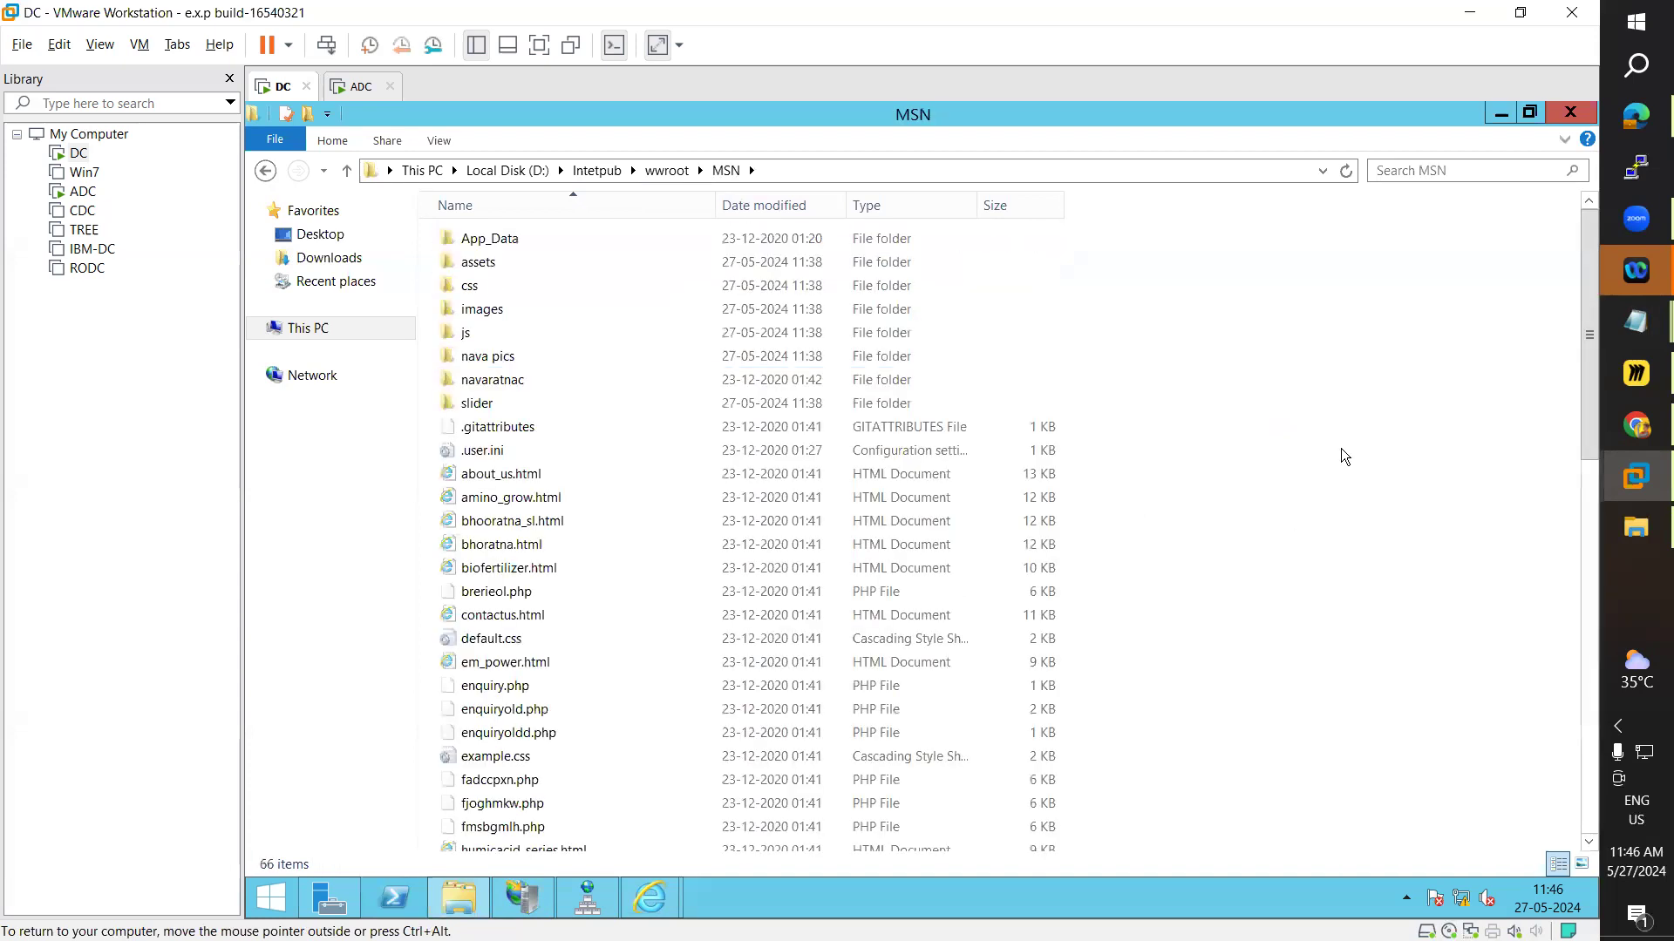
key("ctrl+v")
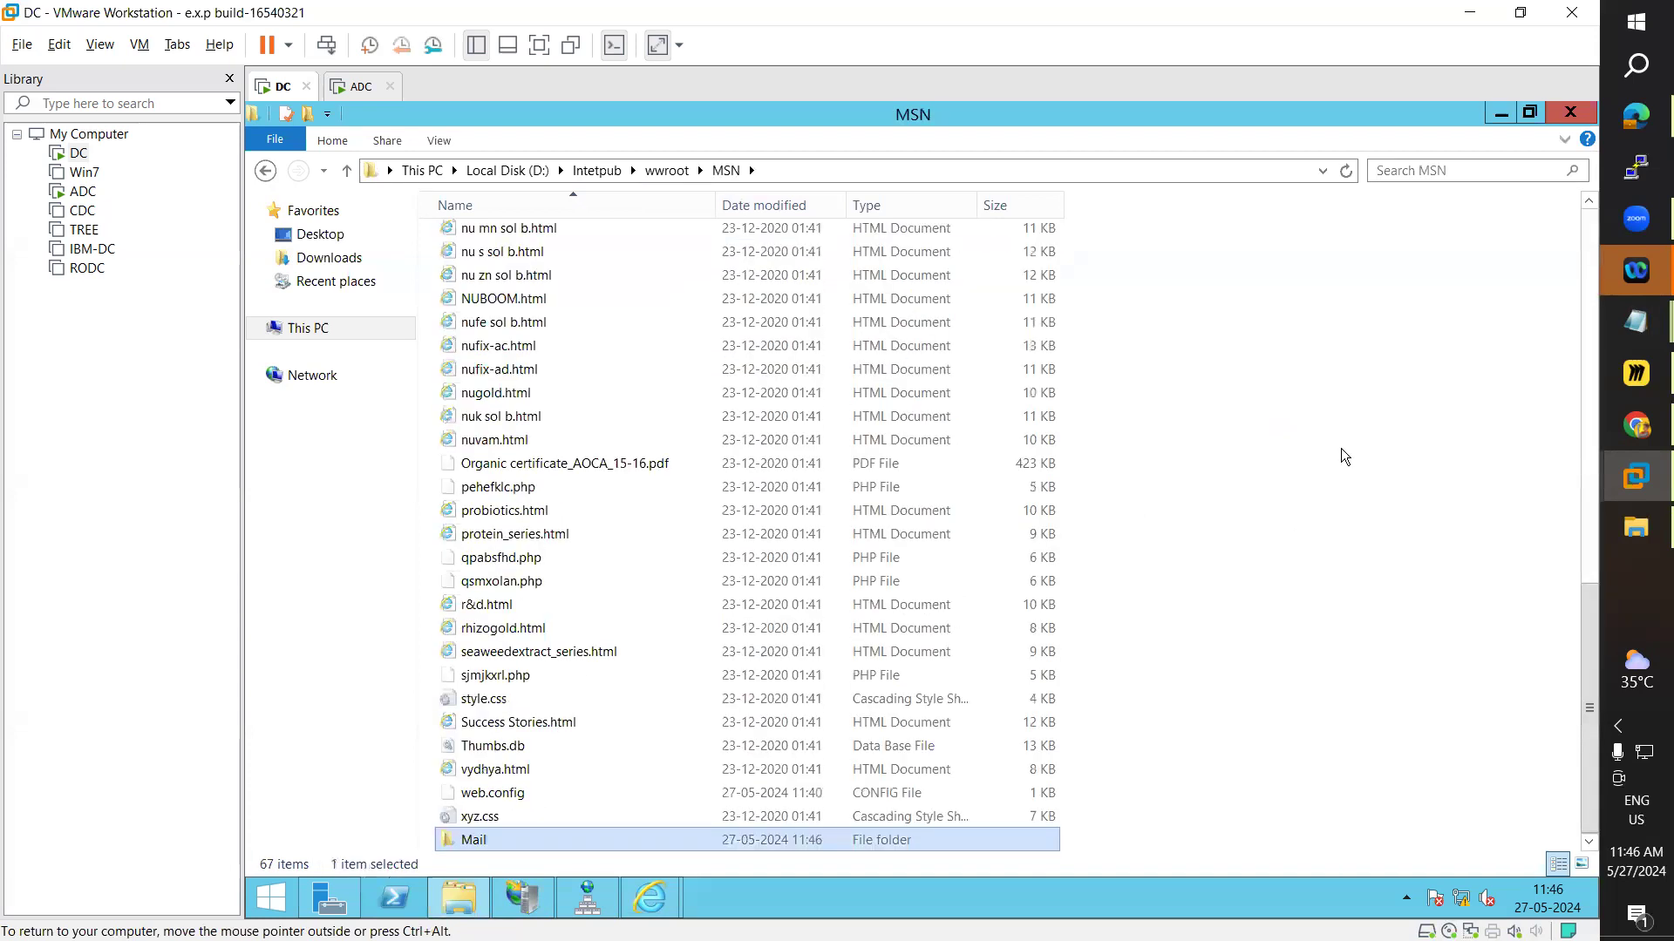
key("Return")
- Create a text document named Mail.txt in the MSN\Mail folder
right_click(656, 302)
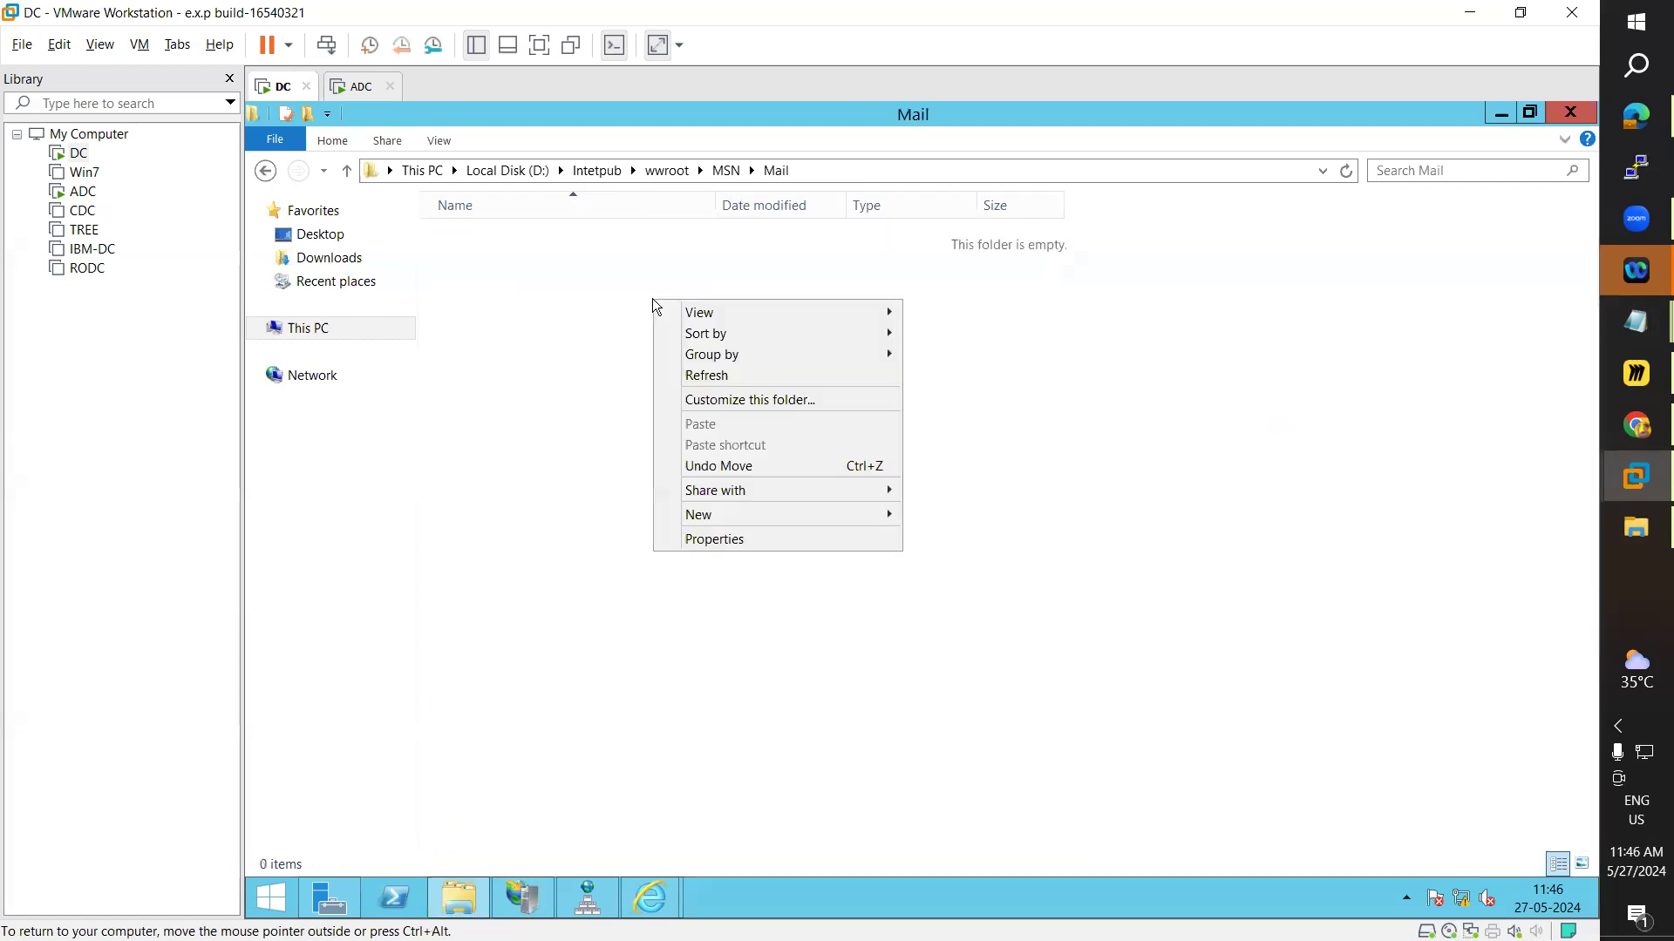
mouse_move(822, 514)
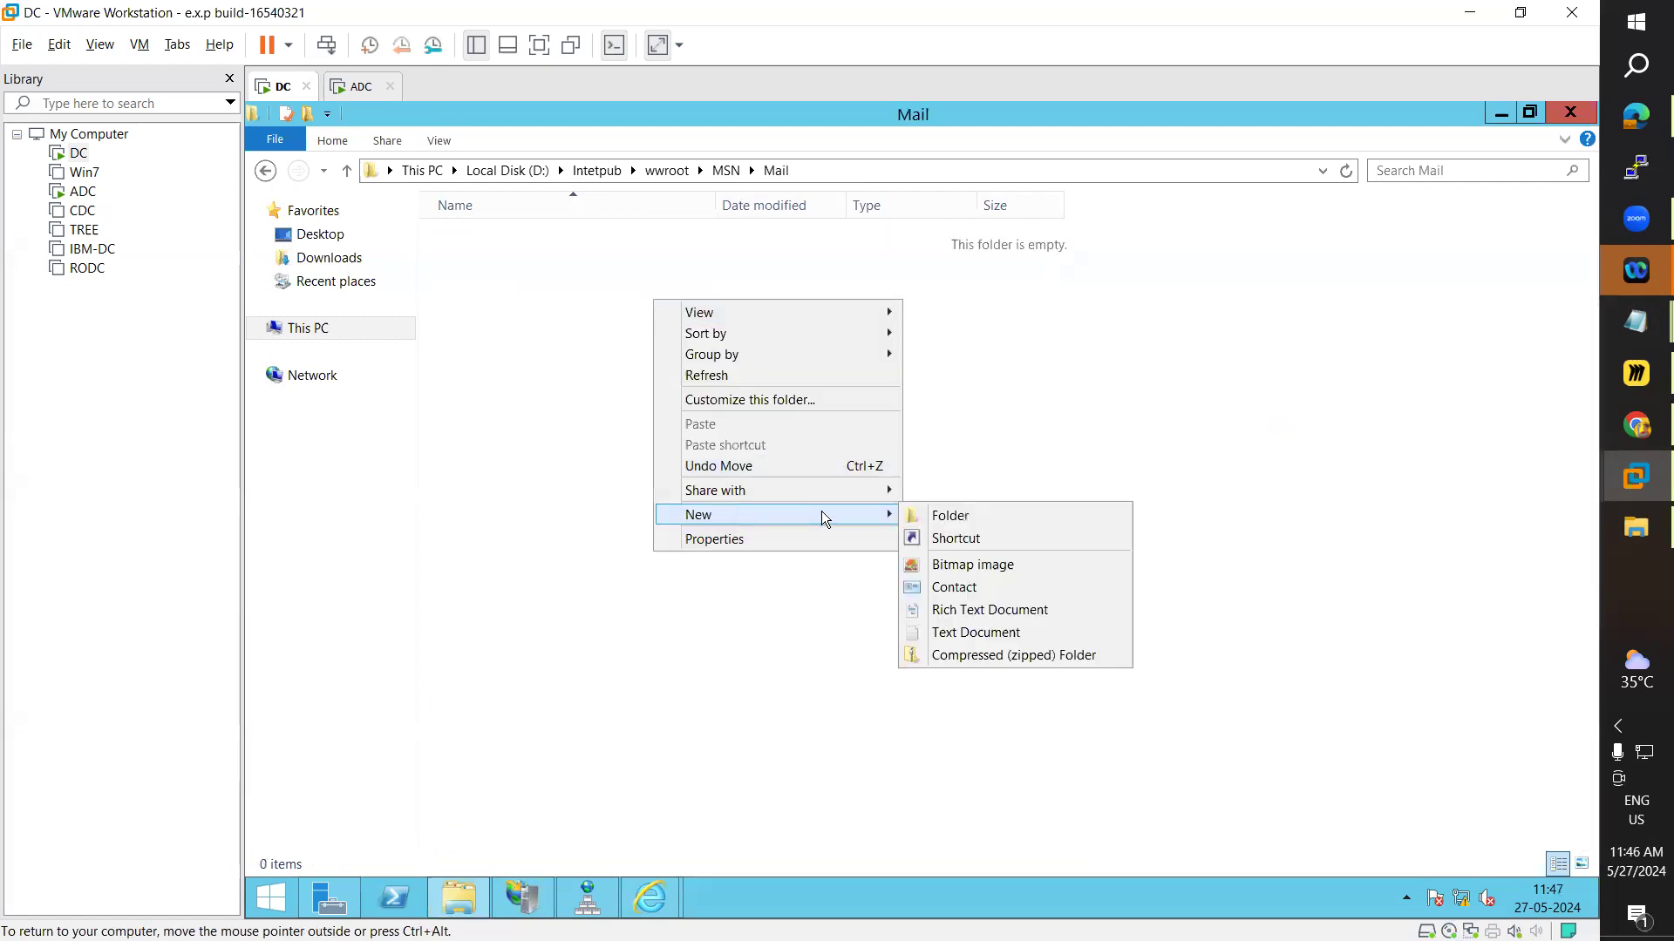
left_click(980, 631)
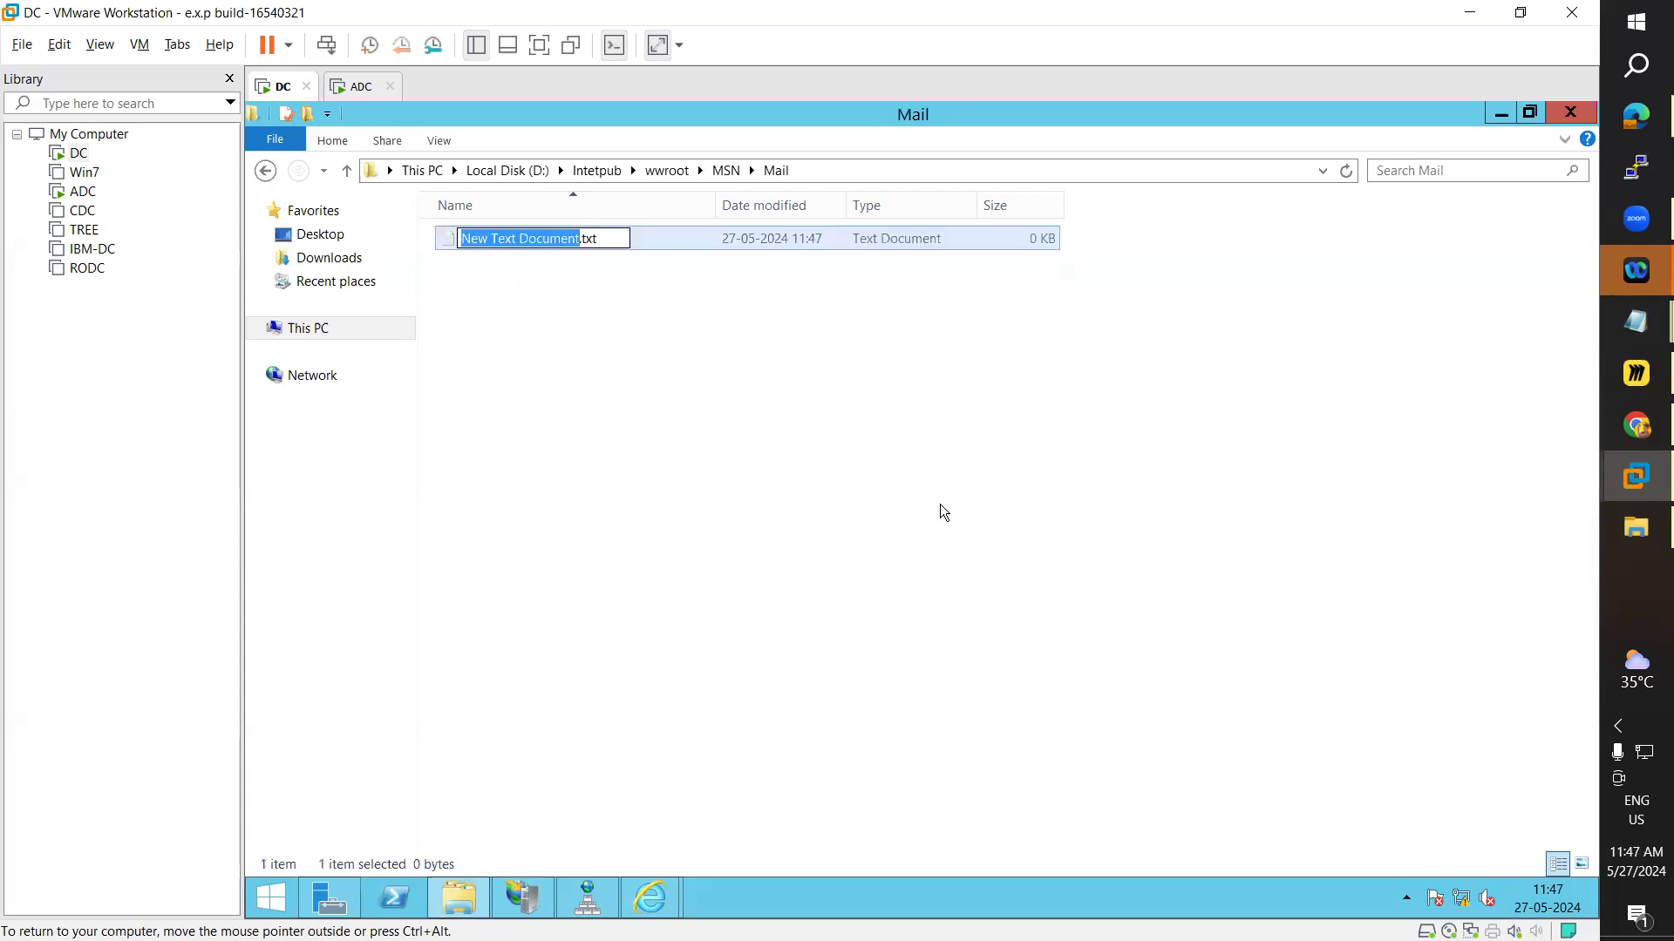
type("Mail")
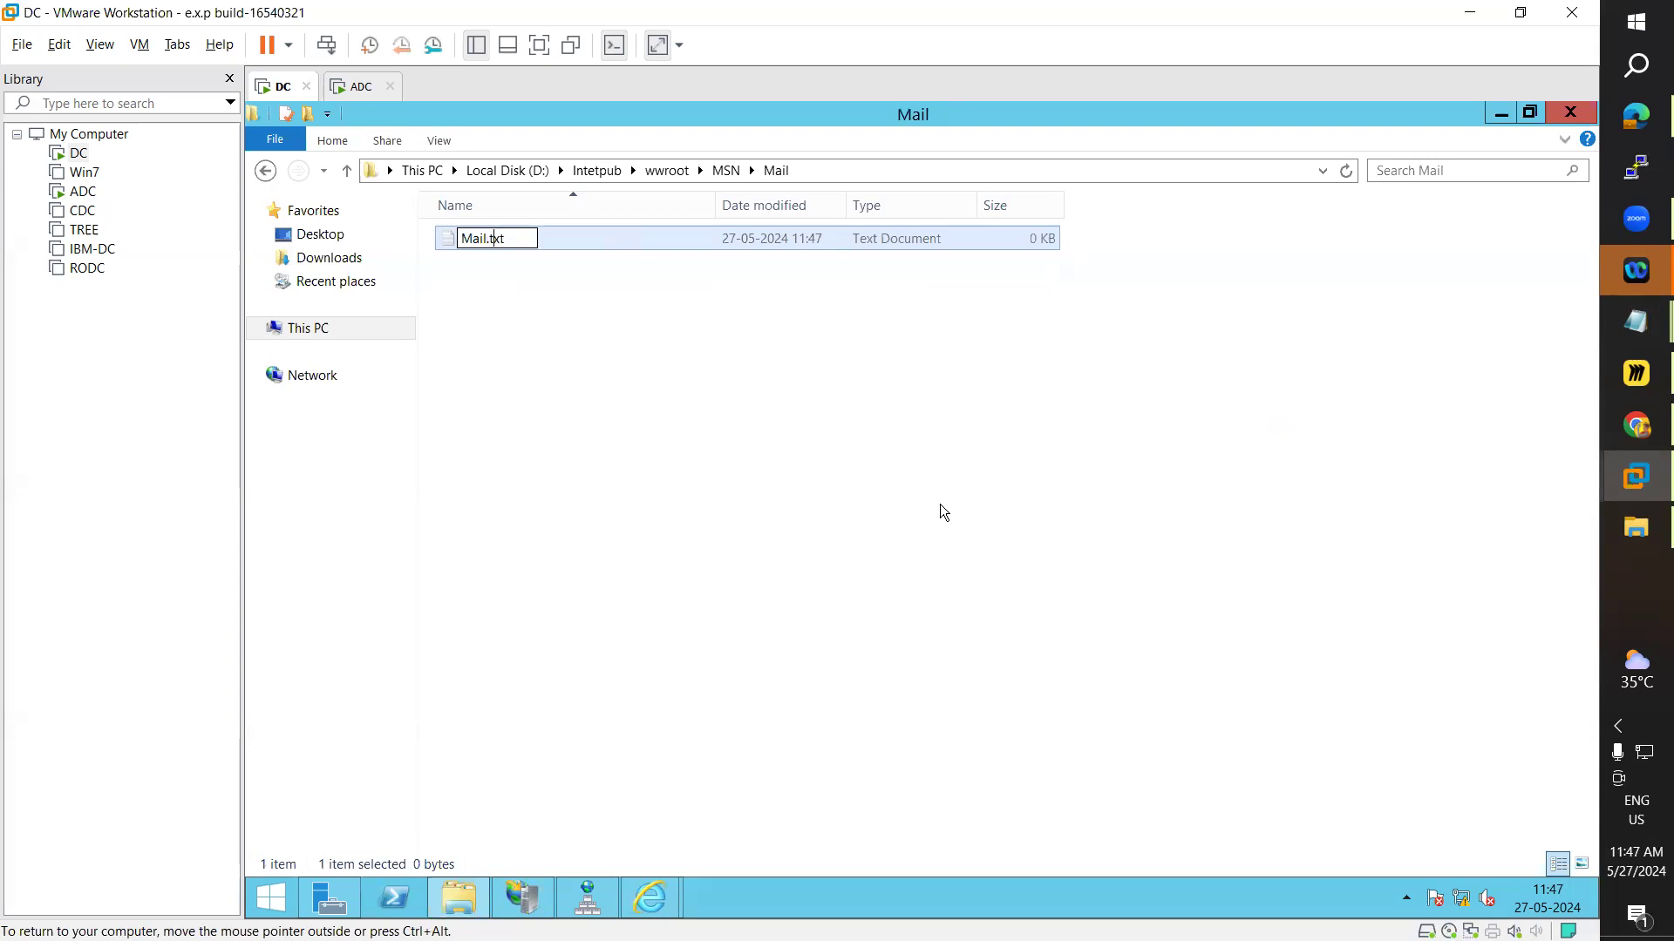
key("Return")
- Open Mail.txt, write "Hello, This is Mail Server" in it, then save and close the file
key("Return")
type("Hello, This is ")
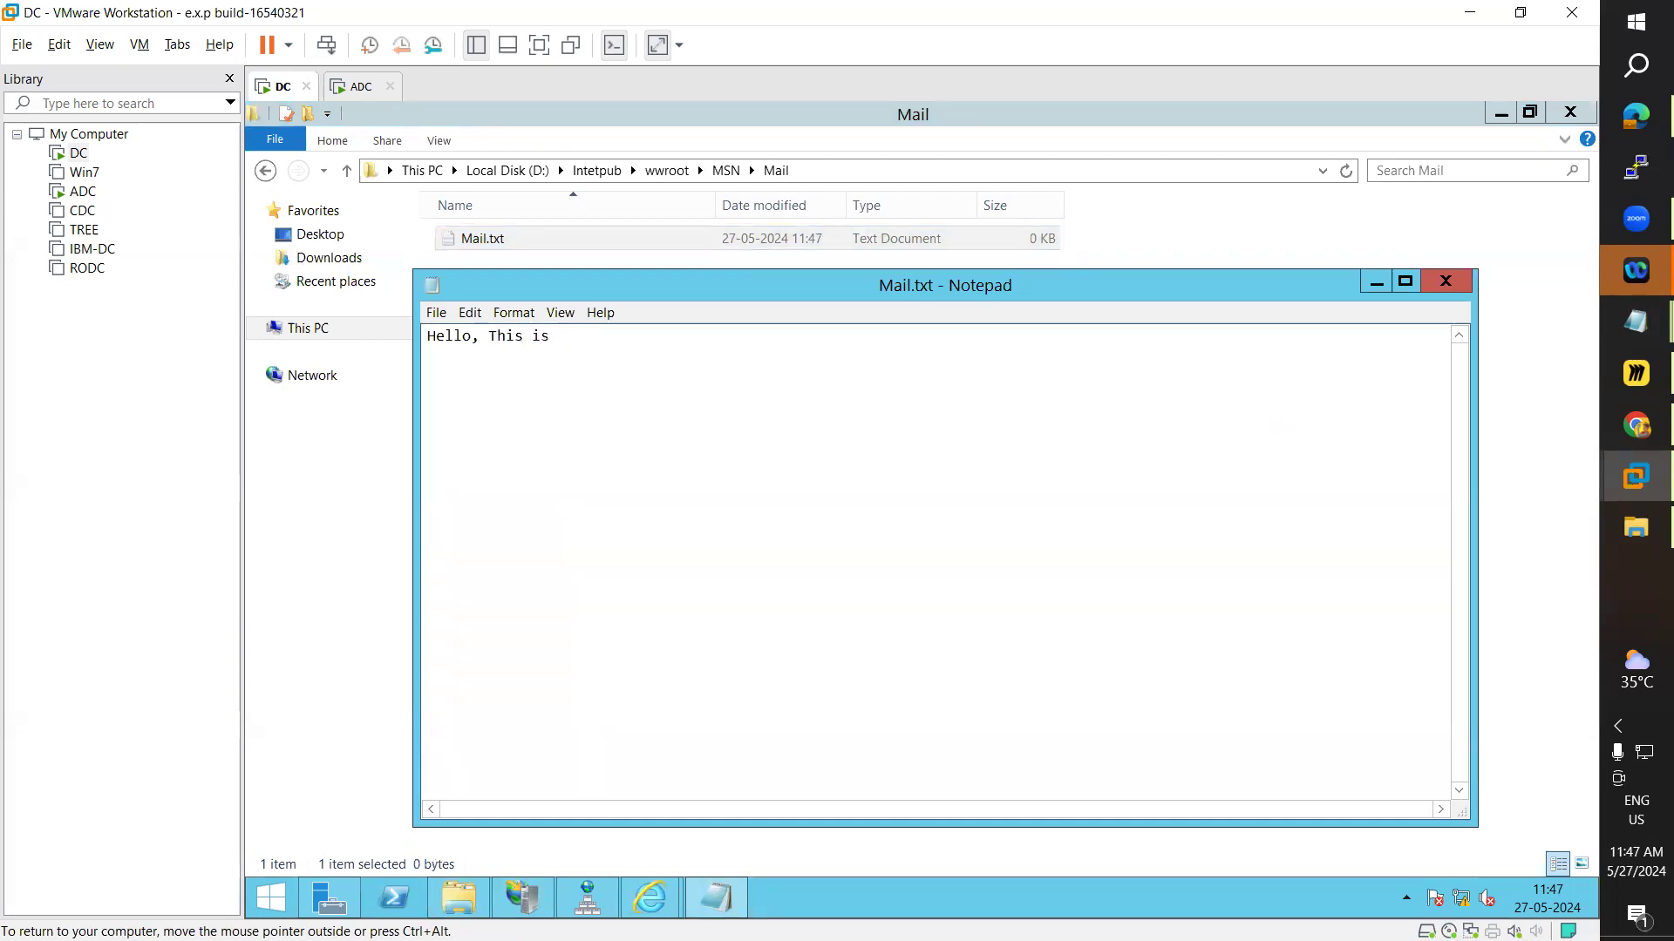
type("Mail Server")
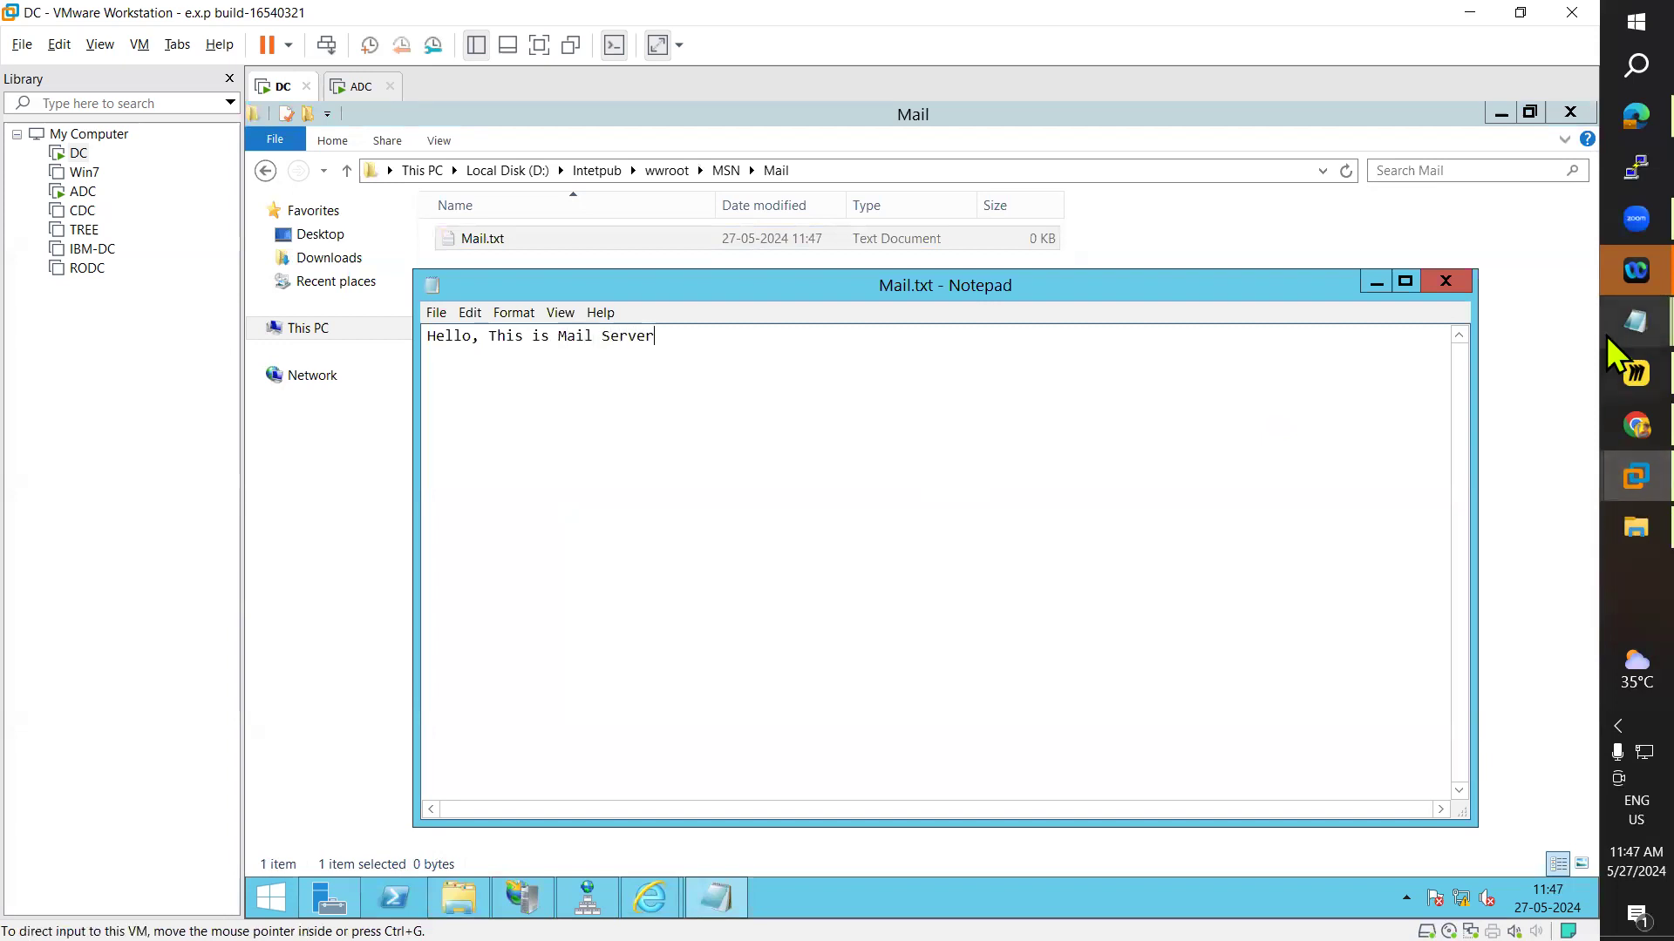
left_click(1452, 285)
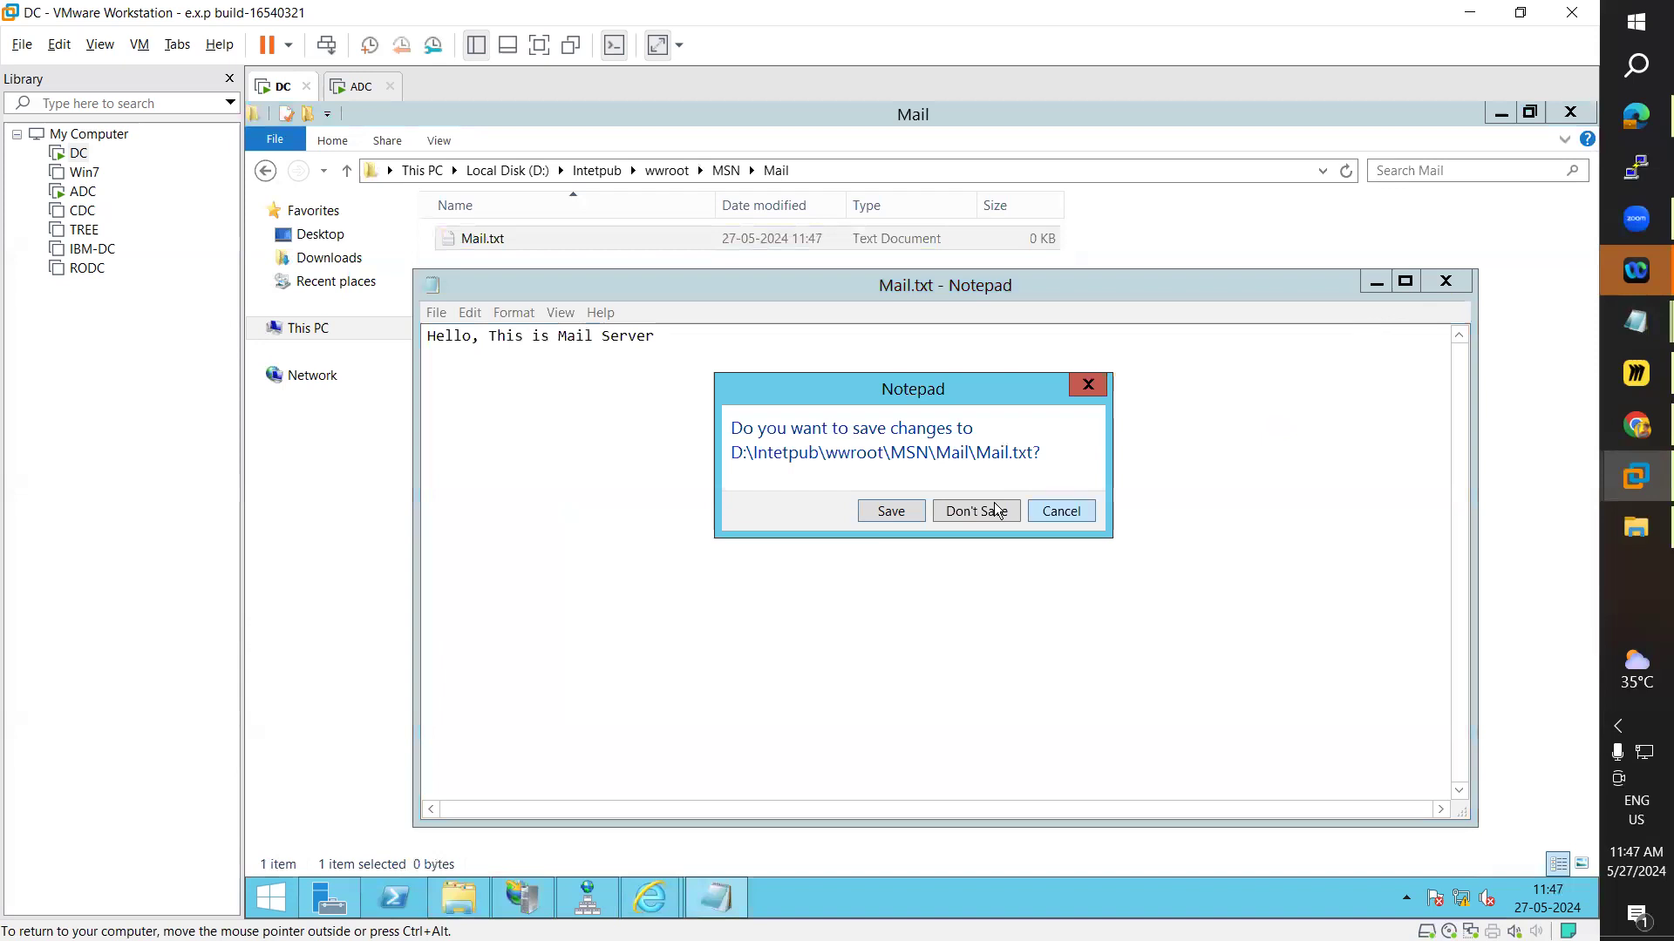
left_click(892, 519)
- Rename Mail.txt as Mail.html and switch back to the open Add Virtual Directory dialog in IIS Manager
key("F2")
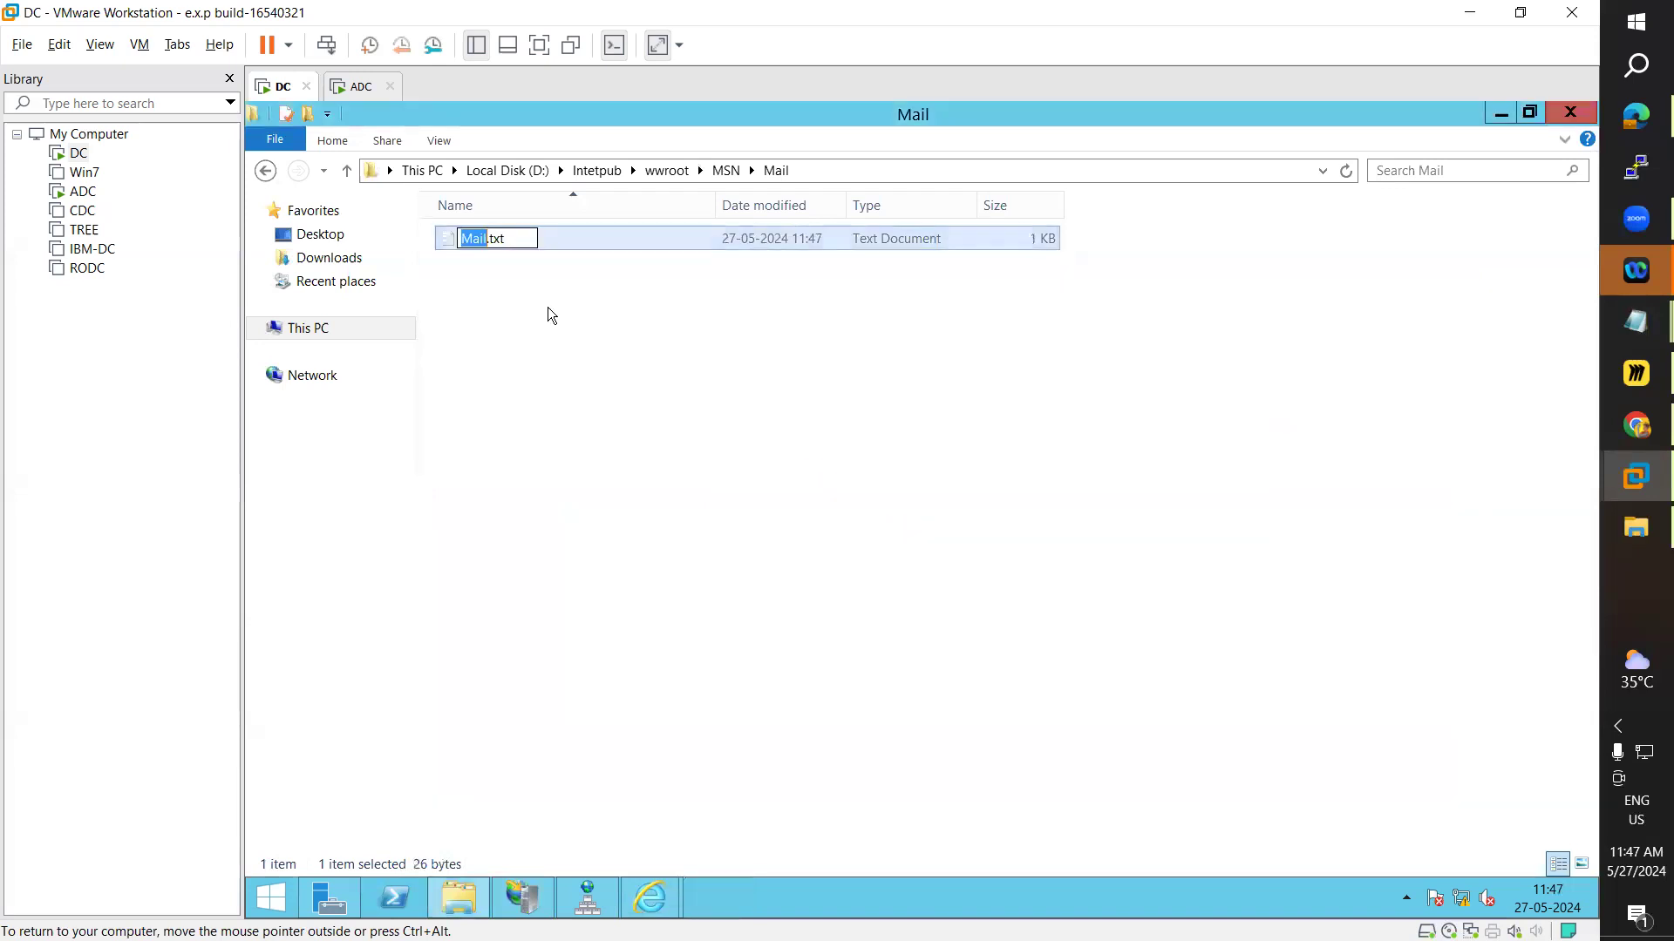
key("End")
key("BackSpace")
key("BackSpace")
key("BackSpace")
type("html")
key("Return")
key("Return")
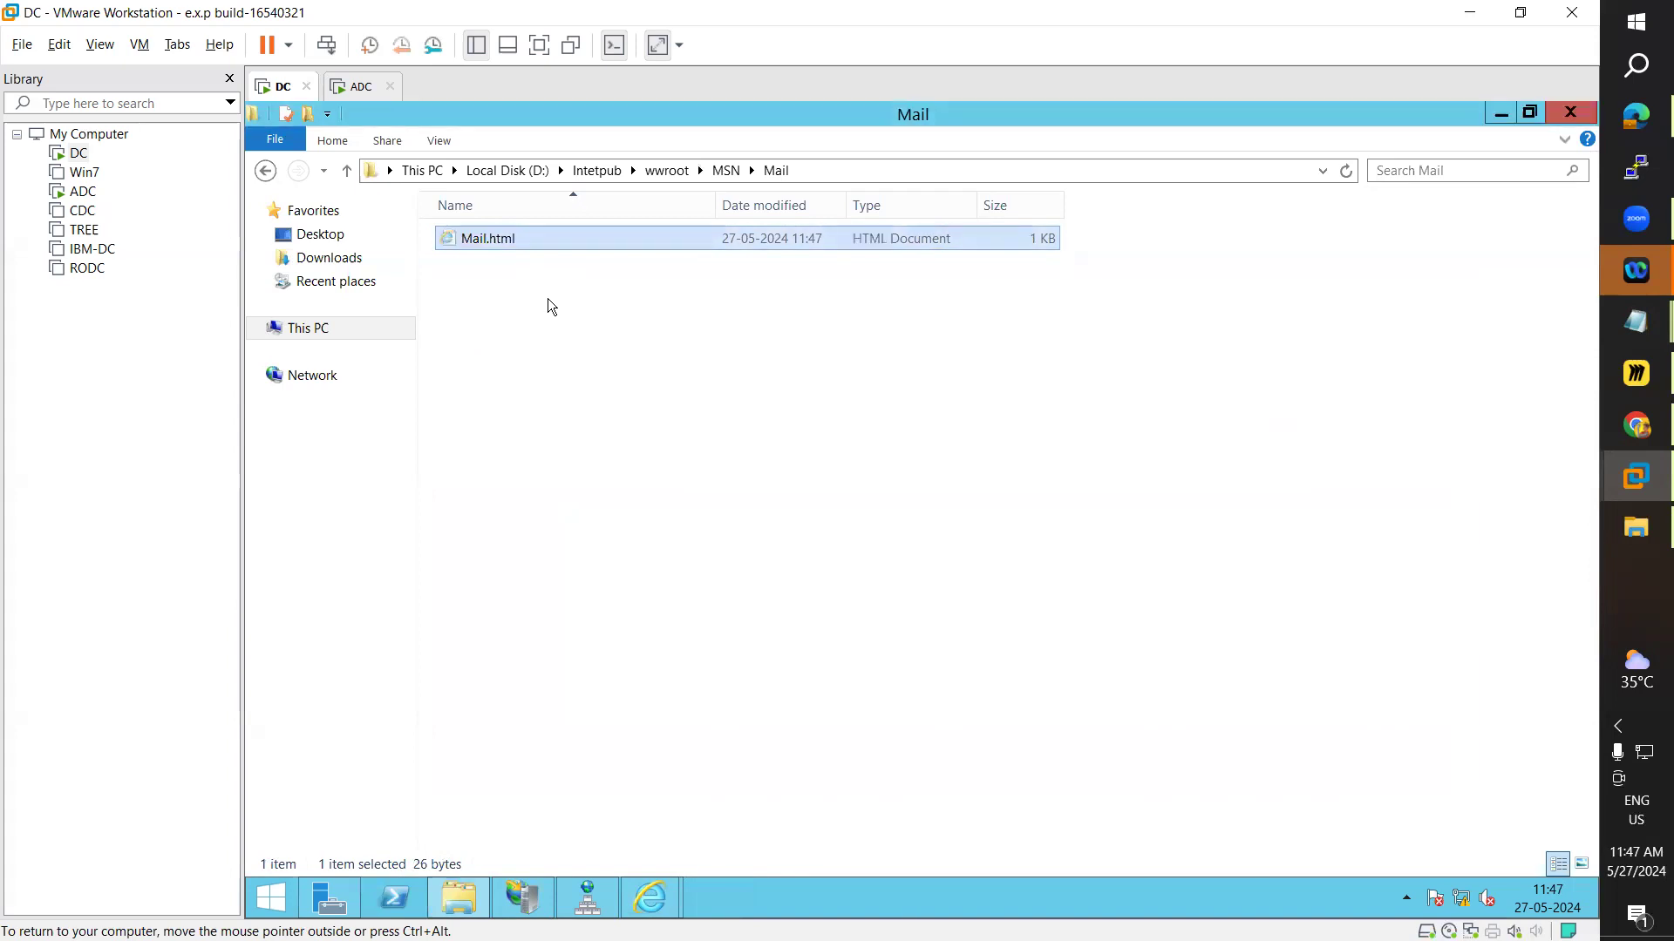
left_click(570, 907)
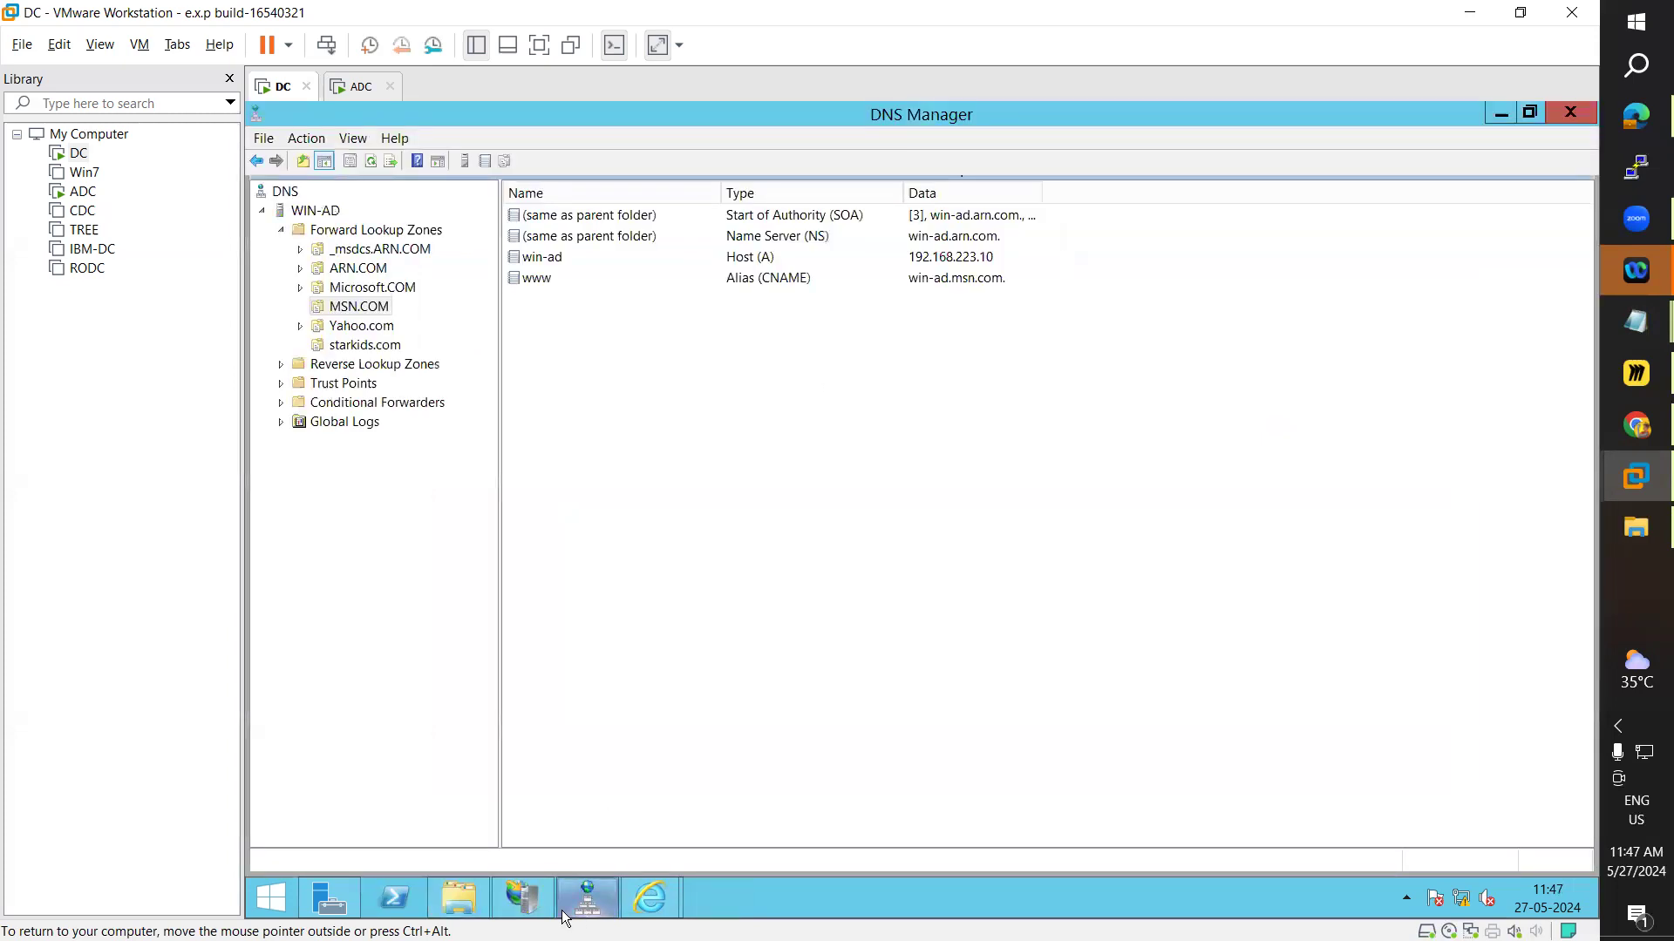
left_click(526, 899)
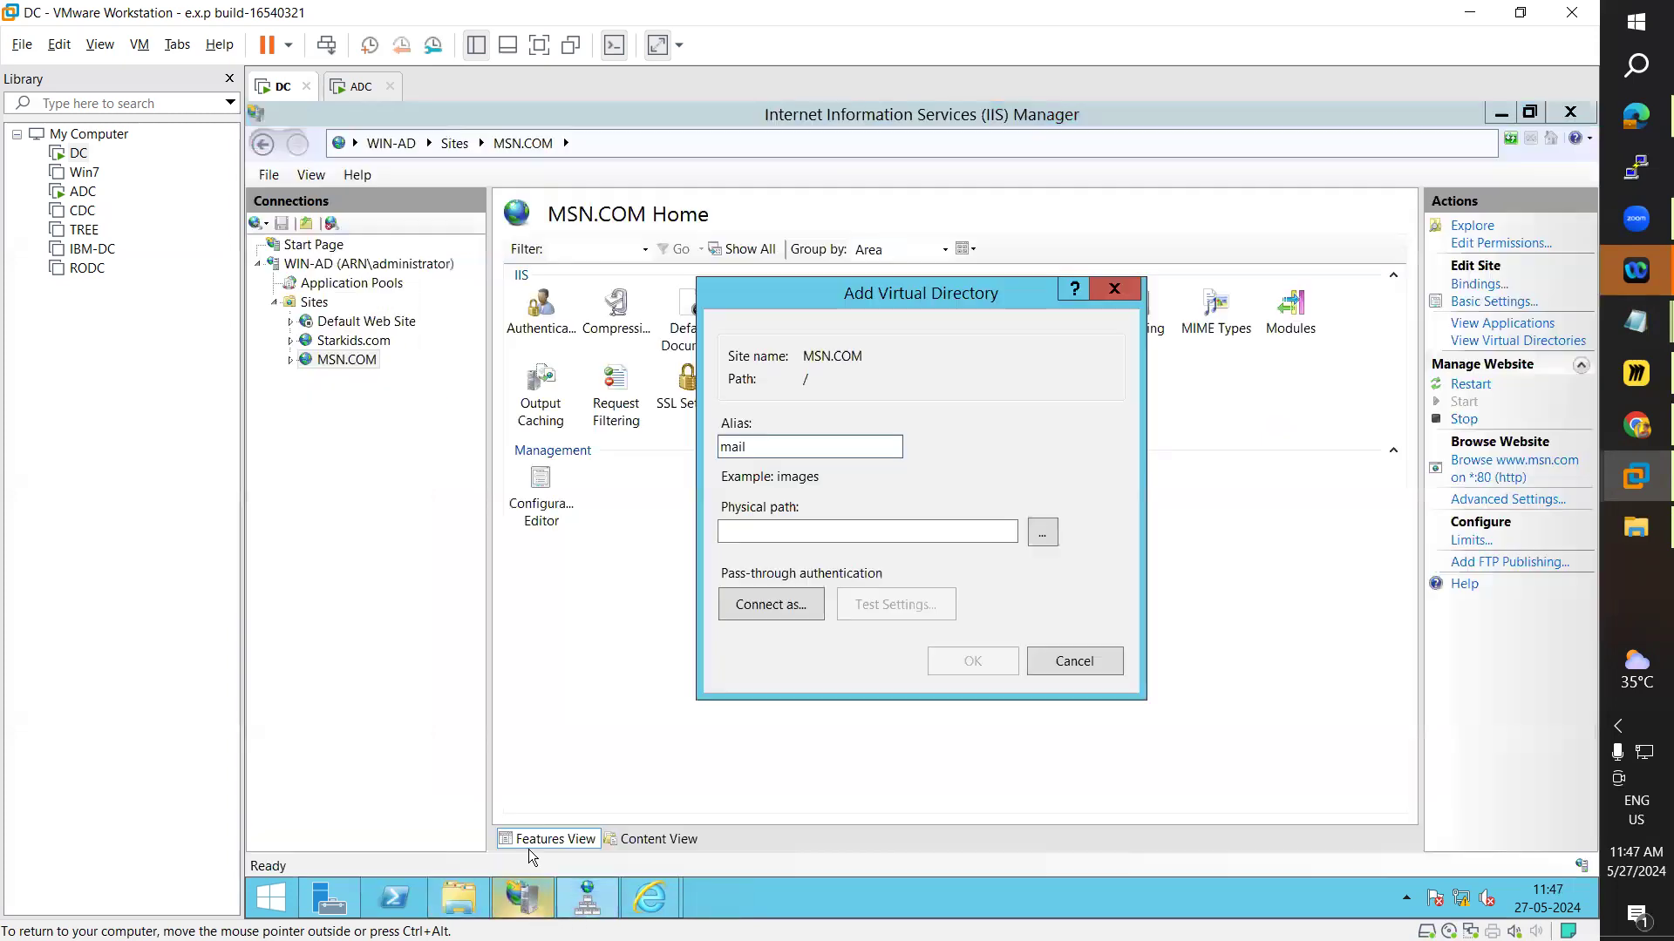
left_click(1054, 537)
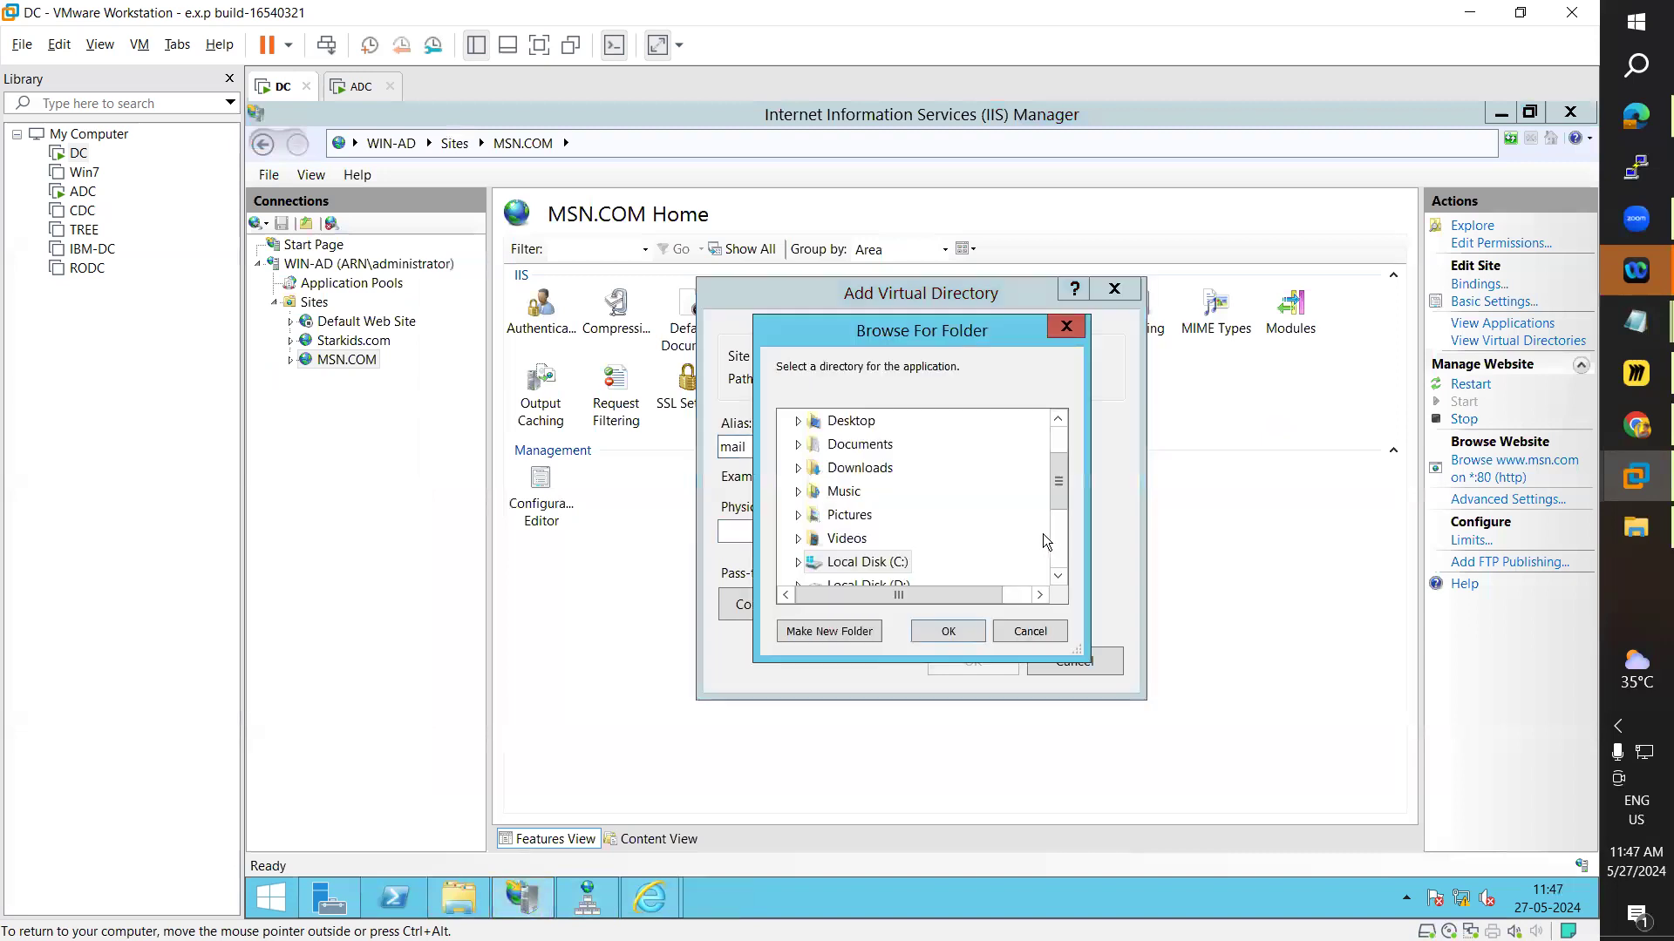
left_click(798, 563)
scroll(880, 514, "down", 2)
scroll(883, 518, "up", 1)
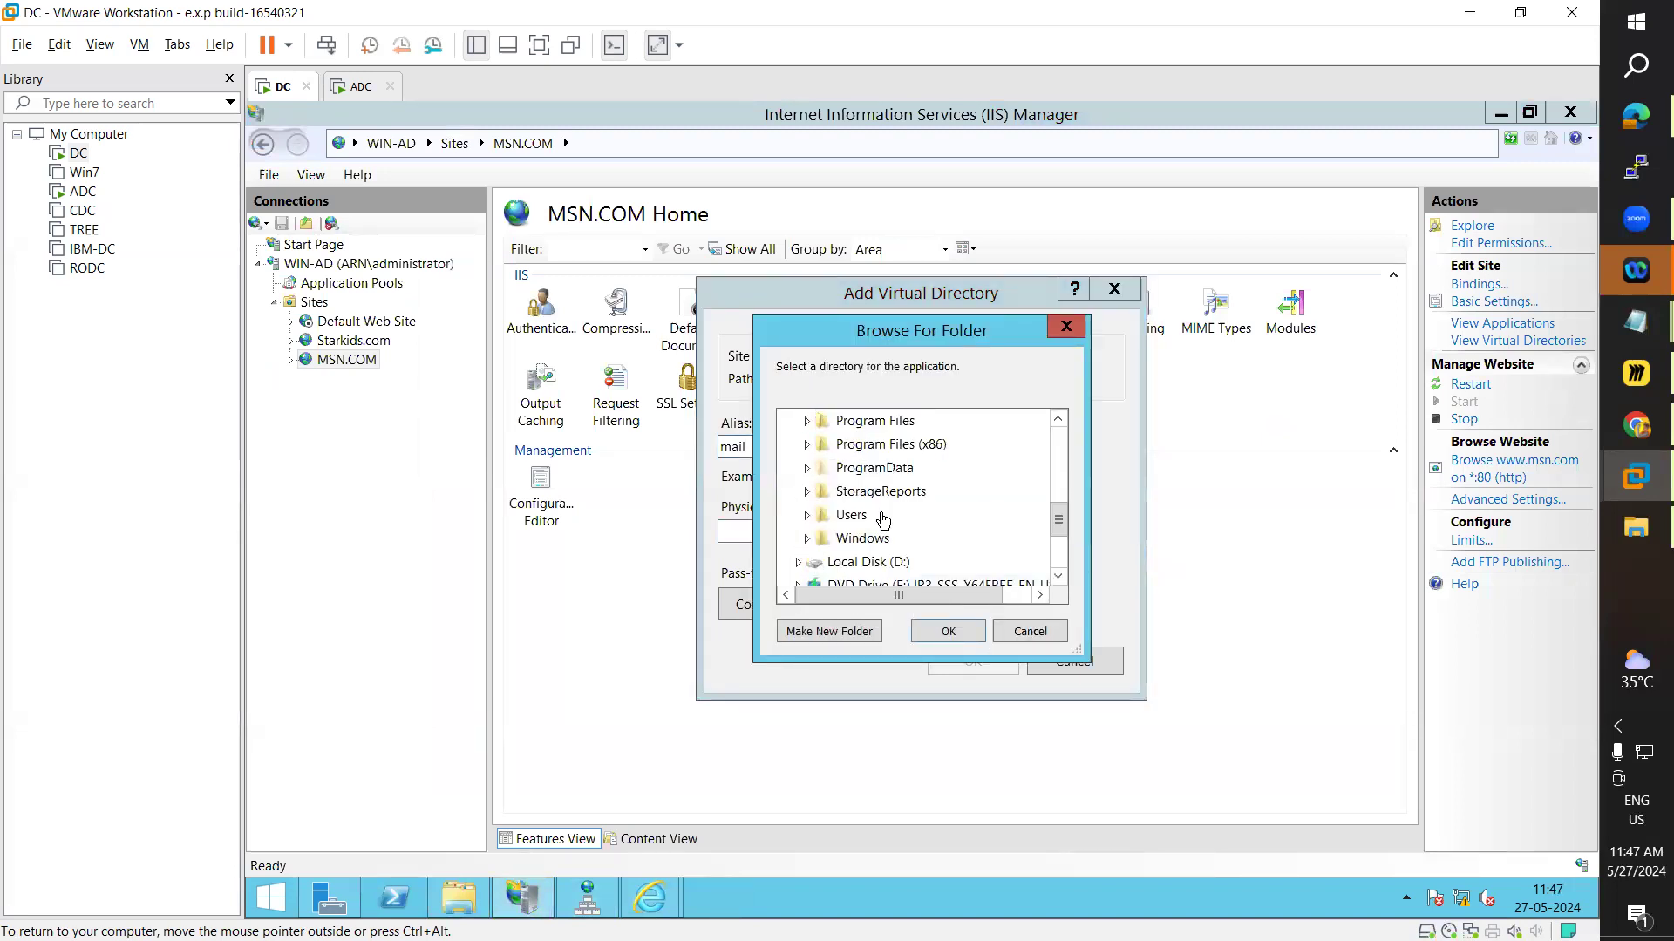
scroll(883, 521, "up", 1)
double_click(859, 445)
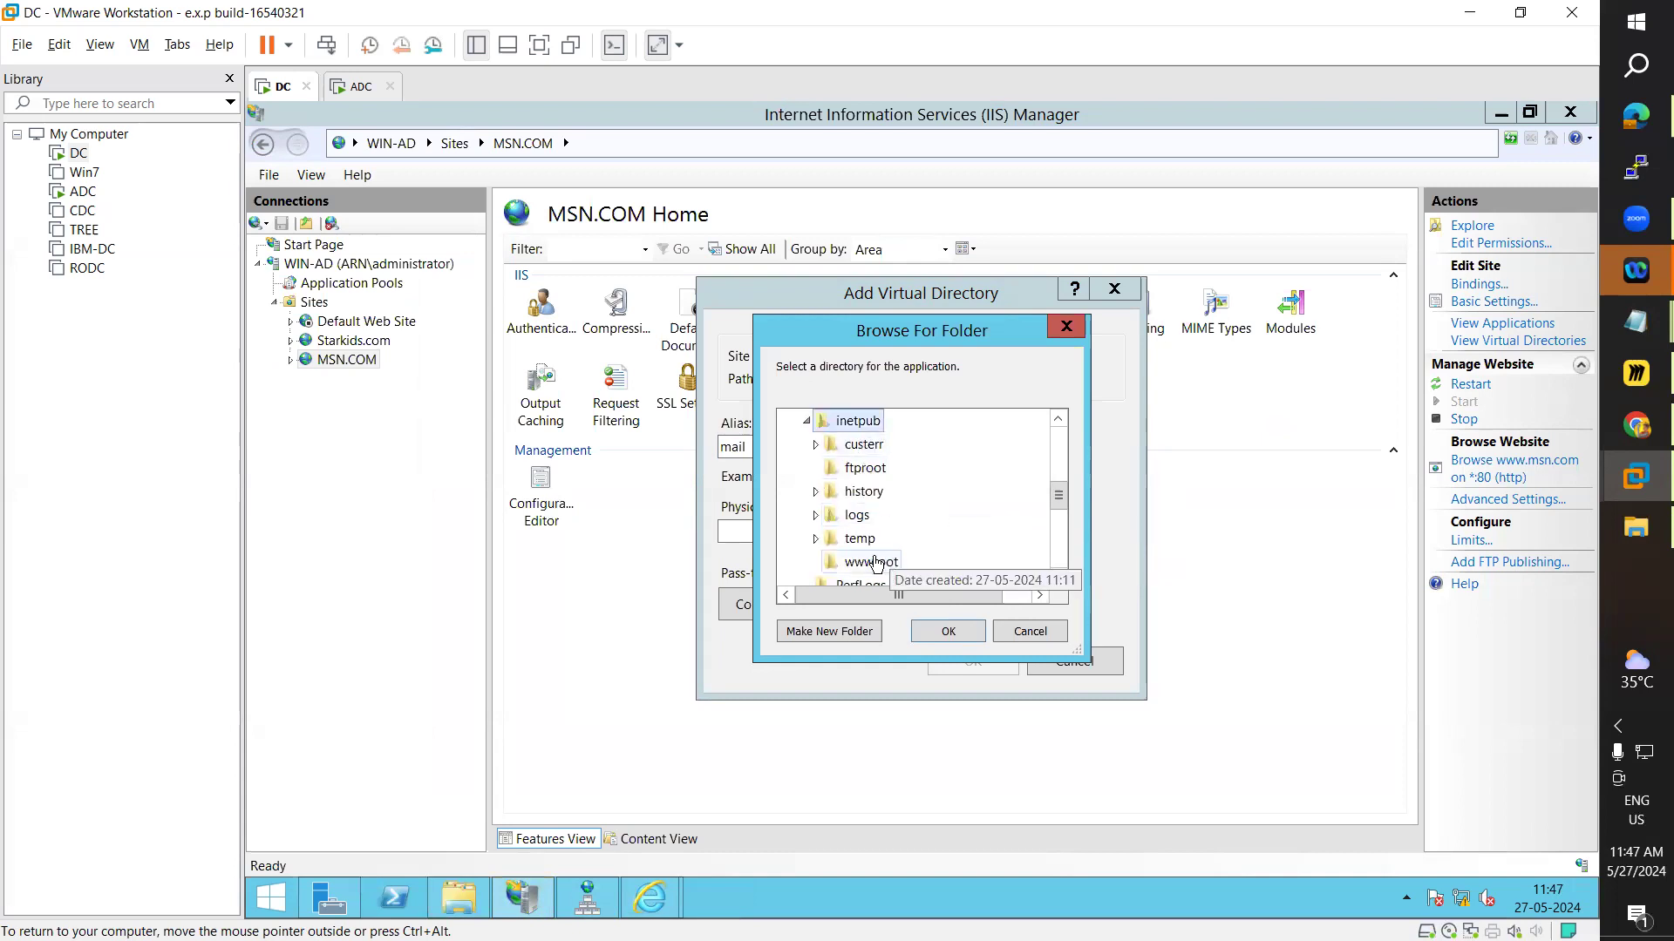
left_click(875, 563)
scroll(936, 517, "down", 2)
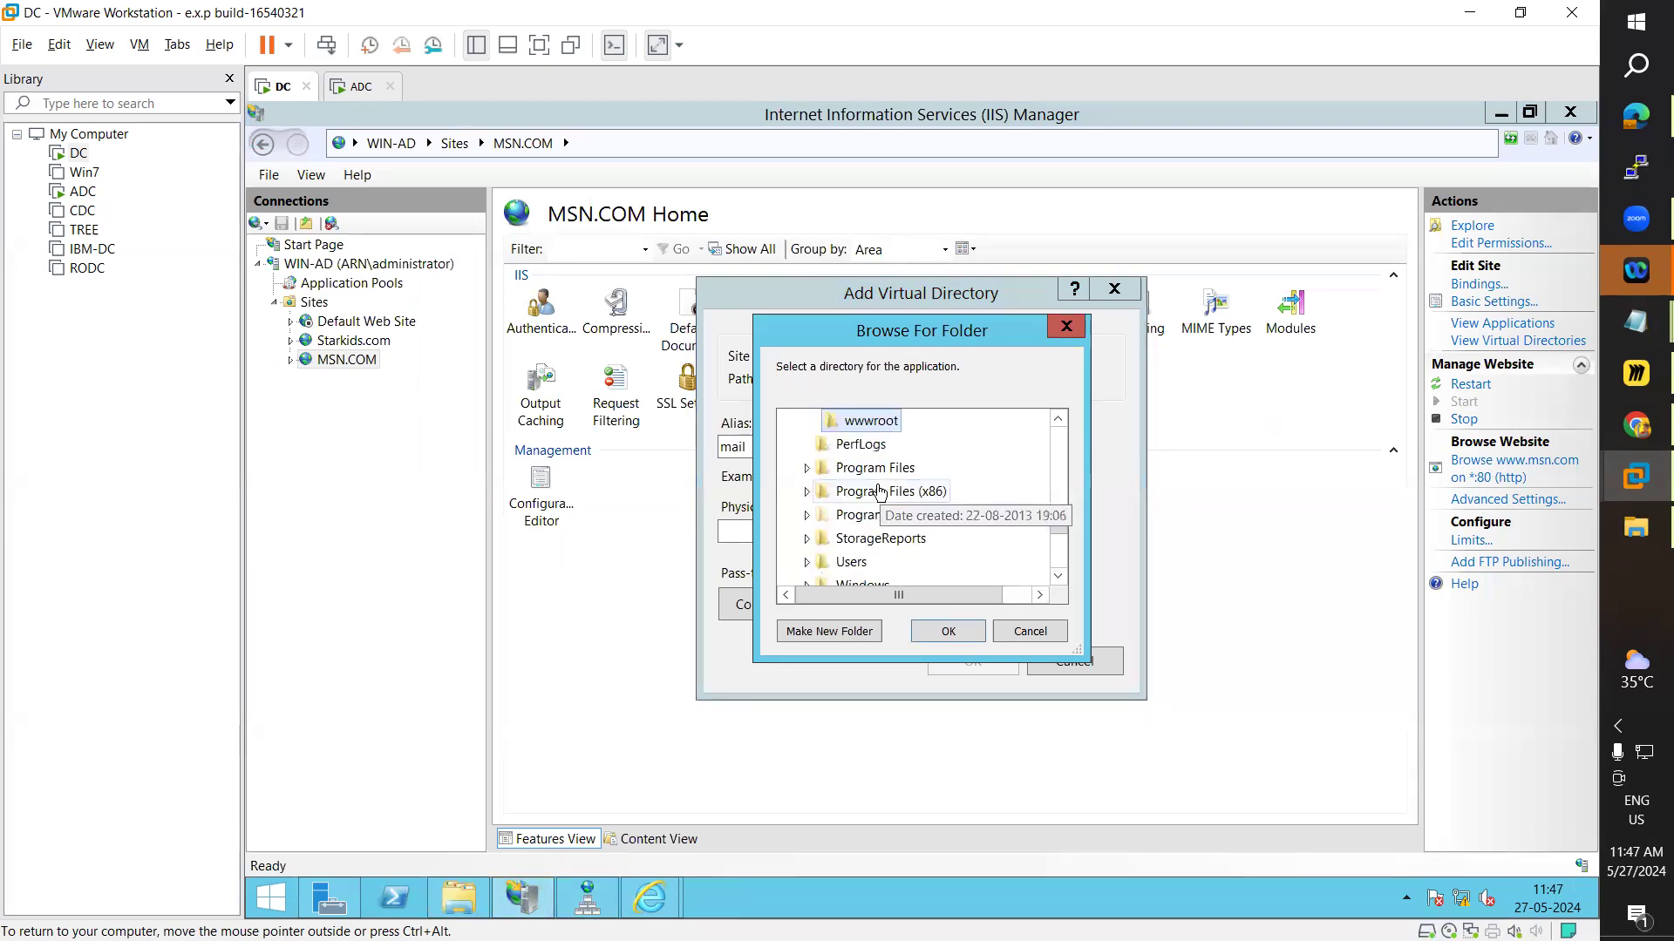
scroll(881, 493, "up", 1)
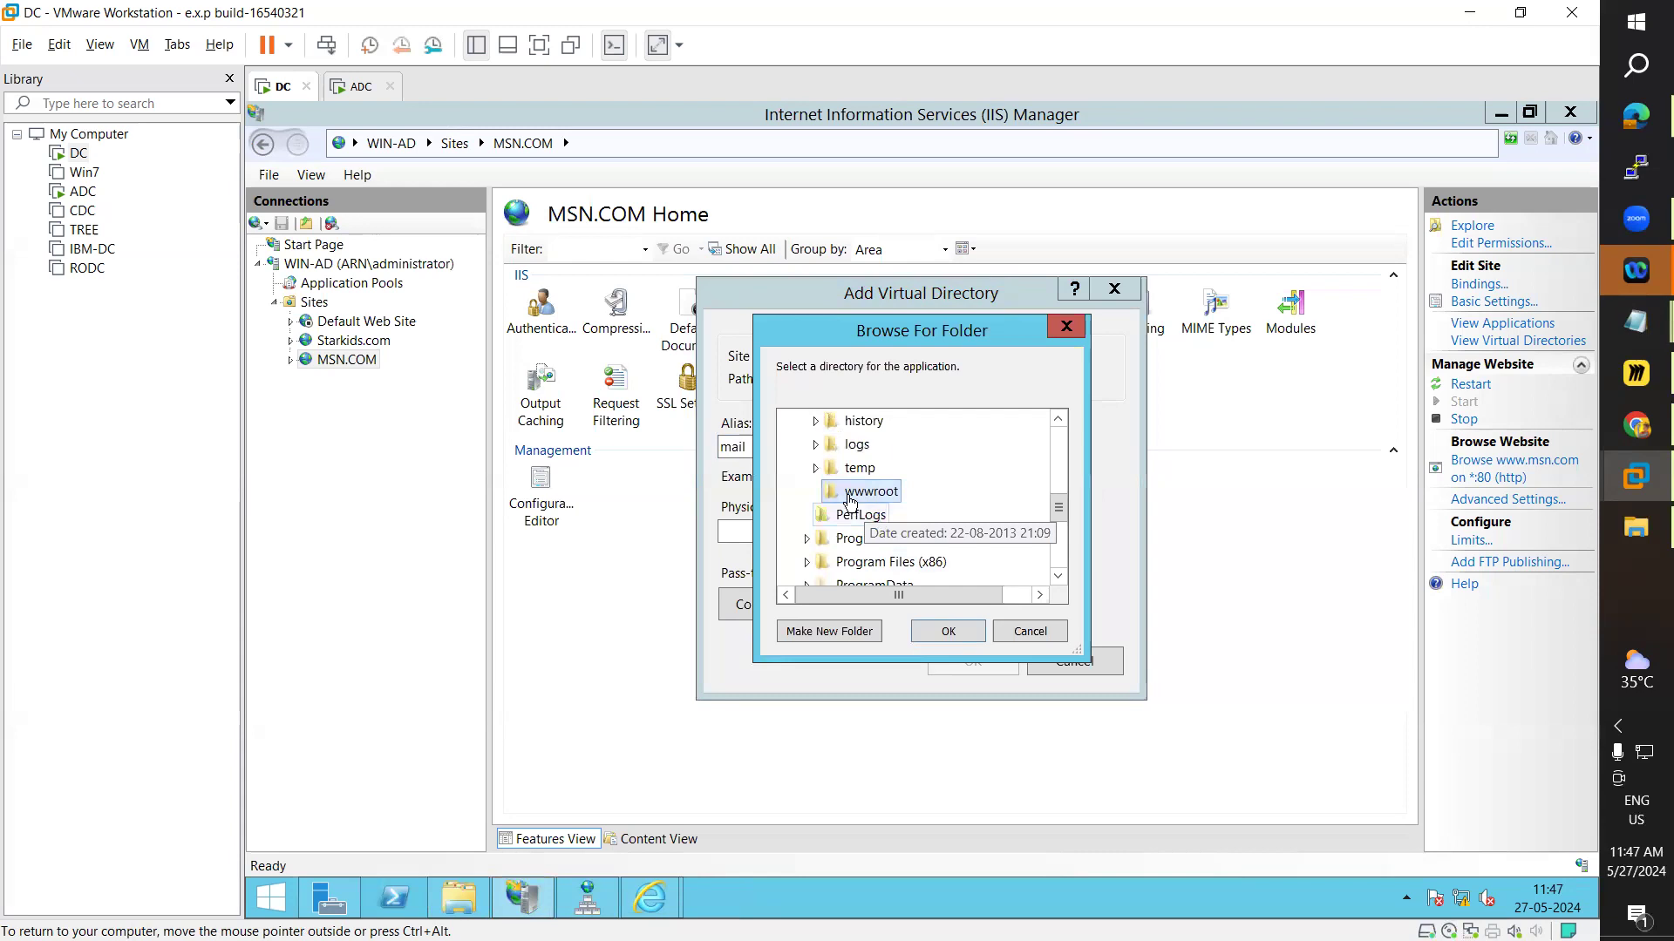
scroll(976, 558, "down", 2)
scroll(978, 562, "up", 2)
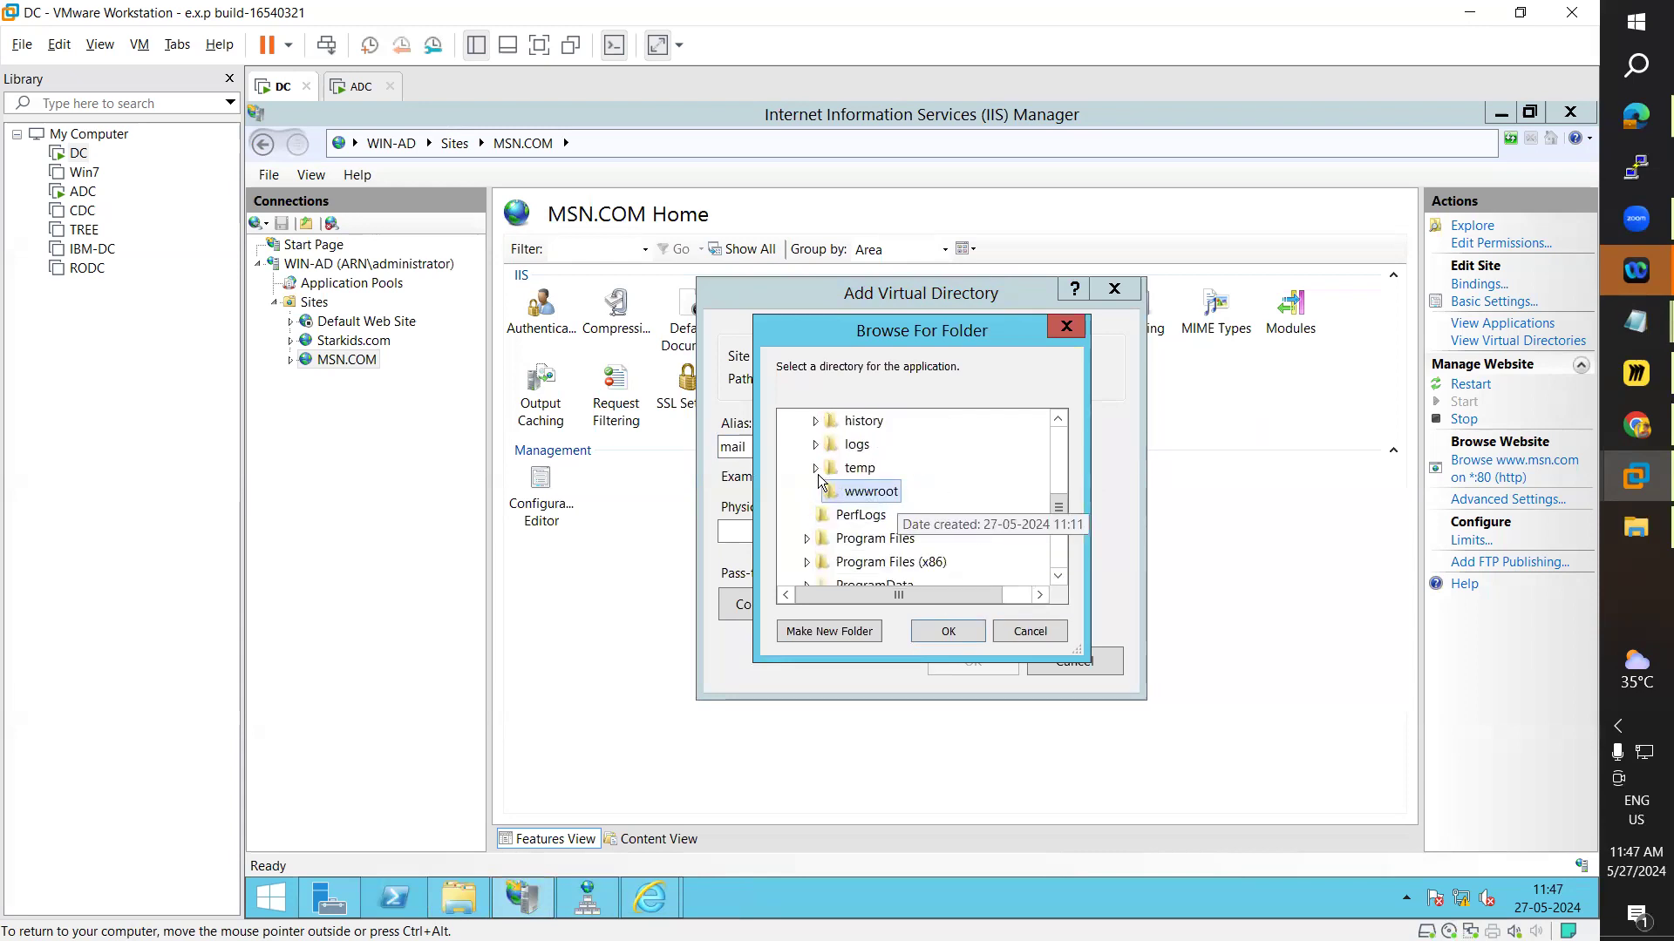
scroll(872, 514, "up", 2)
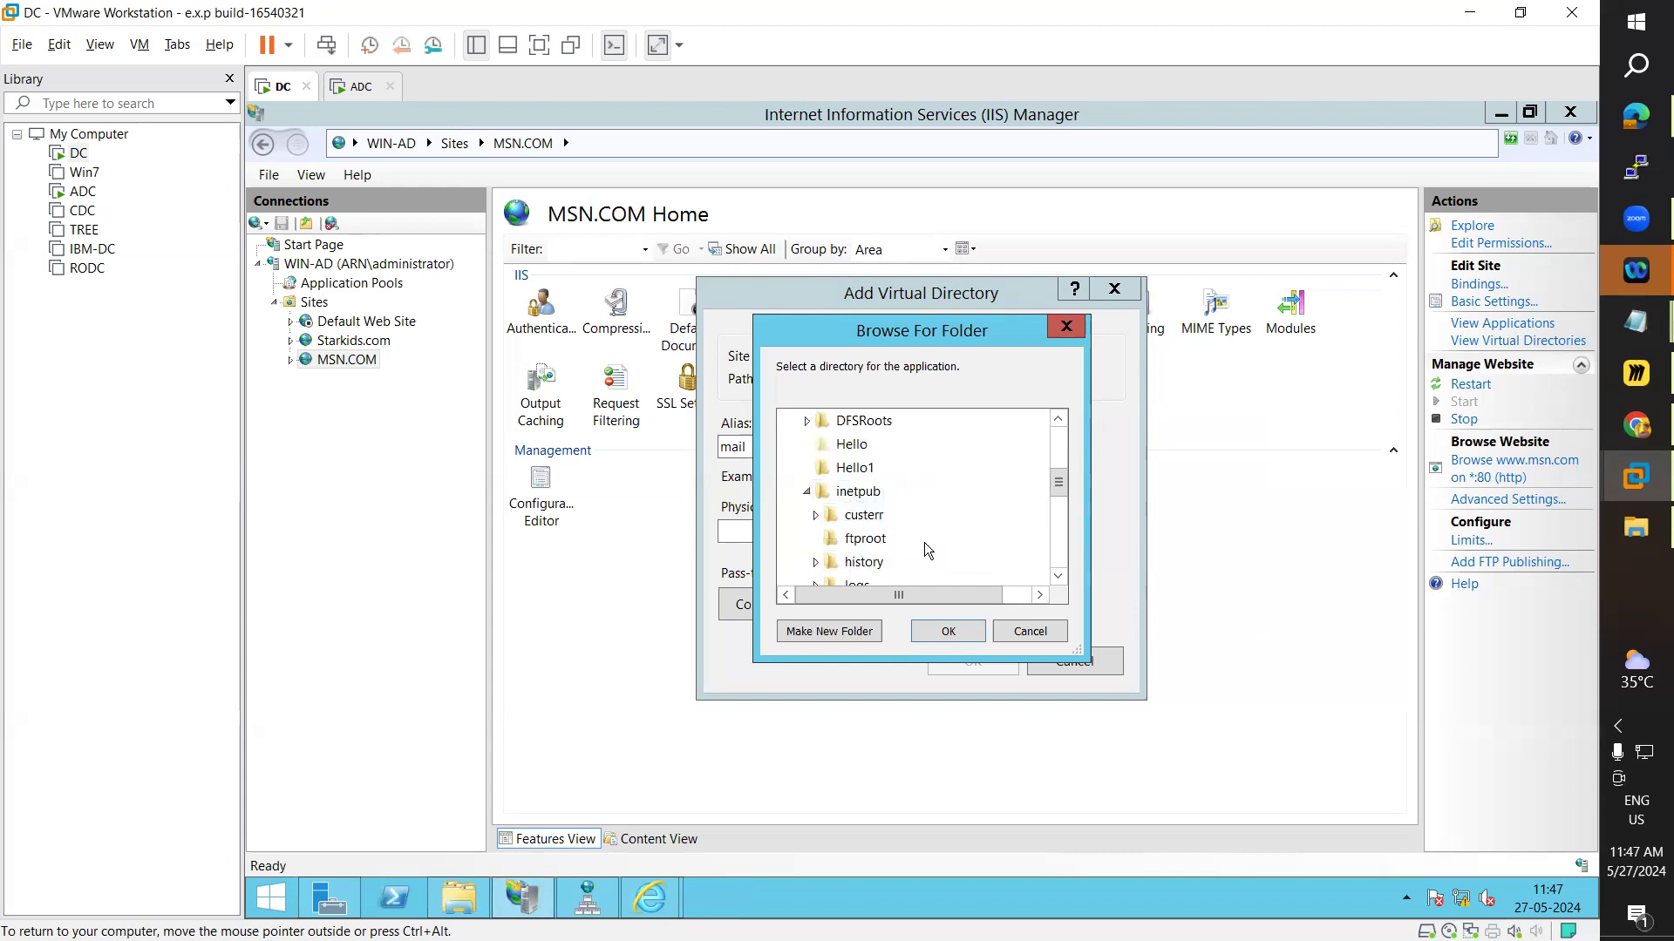
left_click(807, 493)
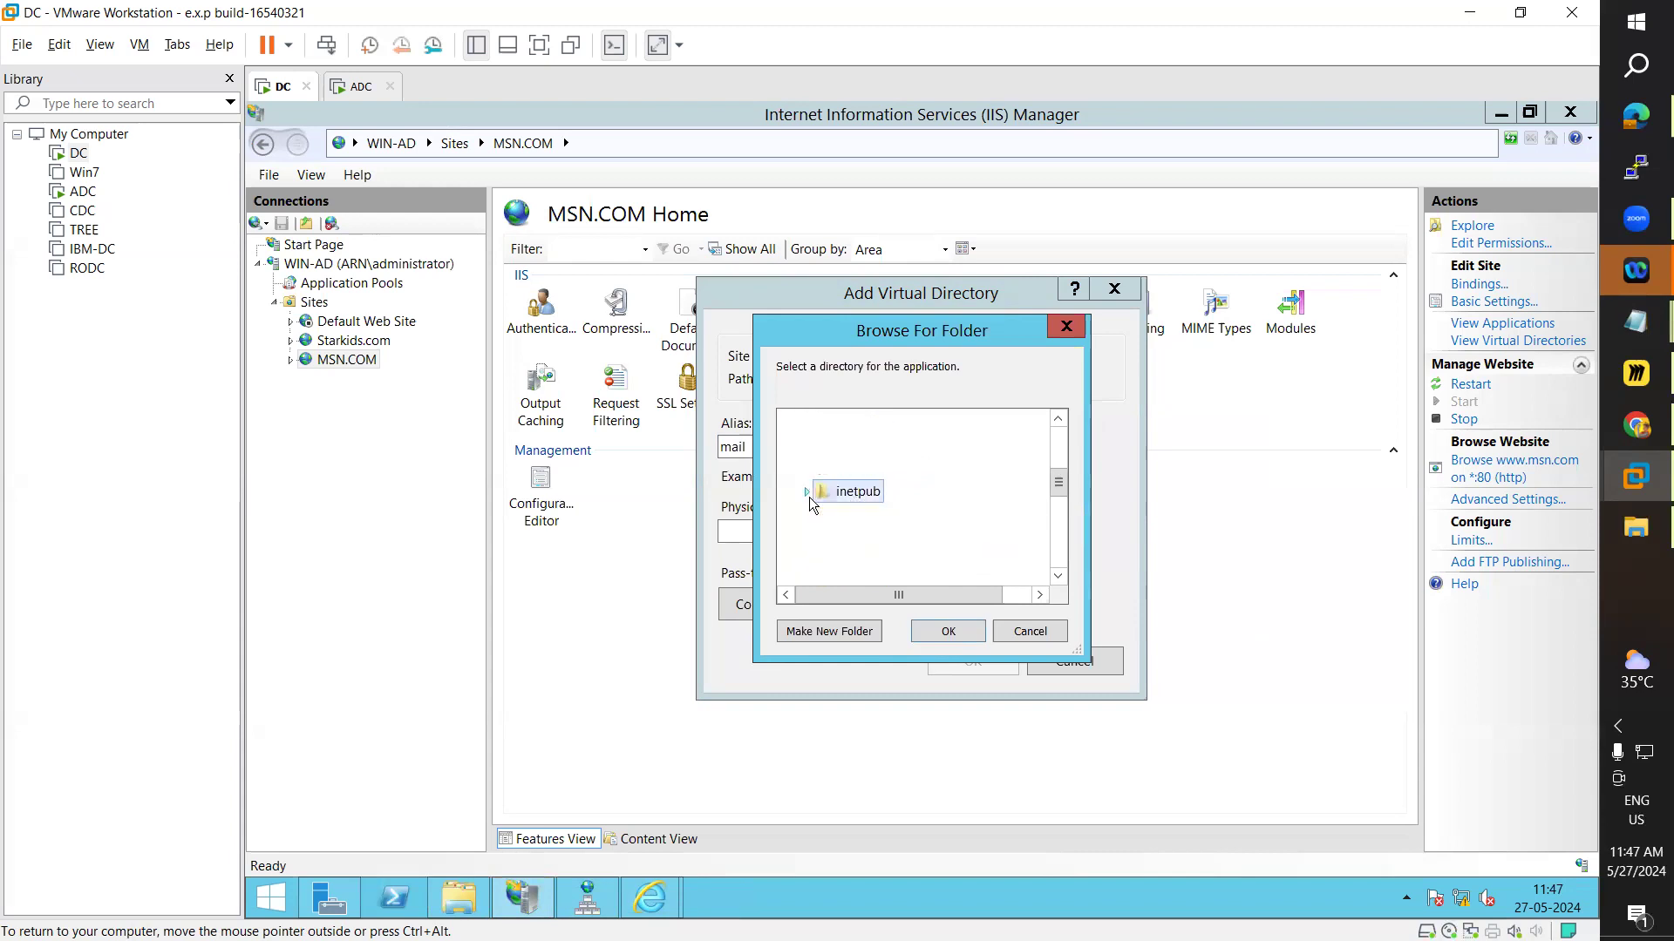
scroll(872, 549, "down", 3)
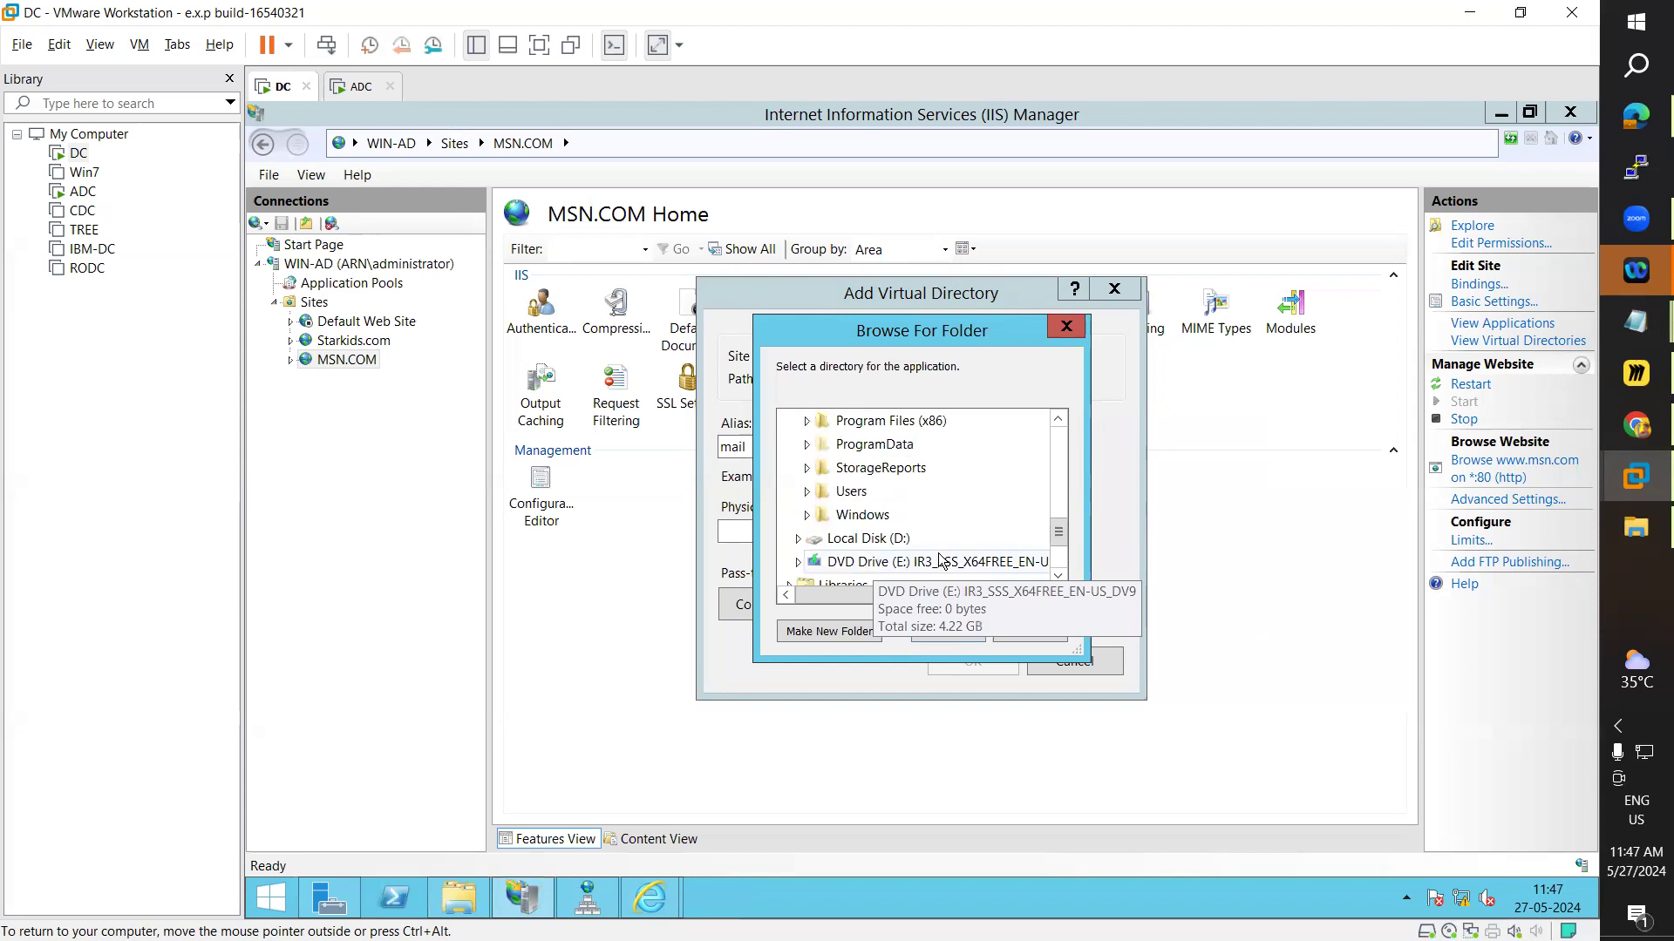
scroll(942, 560, "down", 2)
scroll(941, 561, "up", 9)
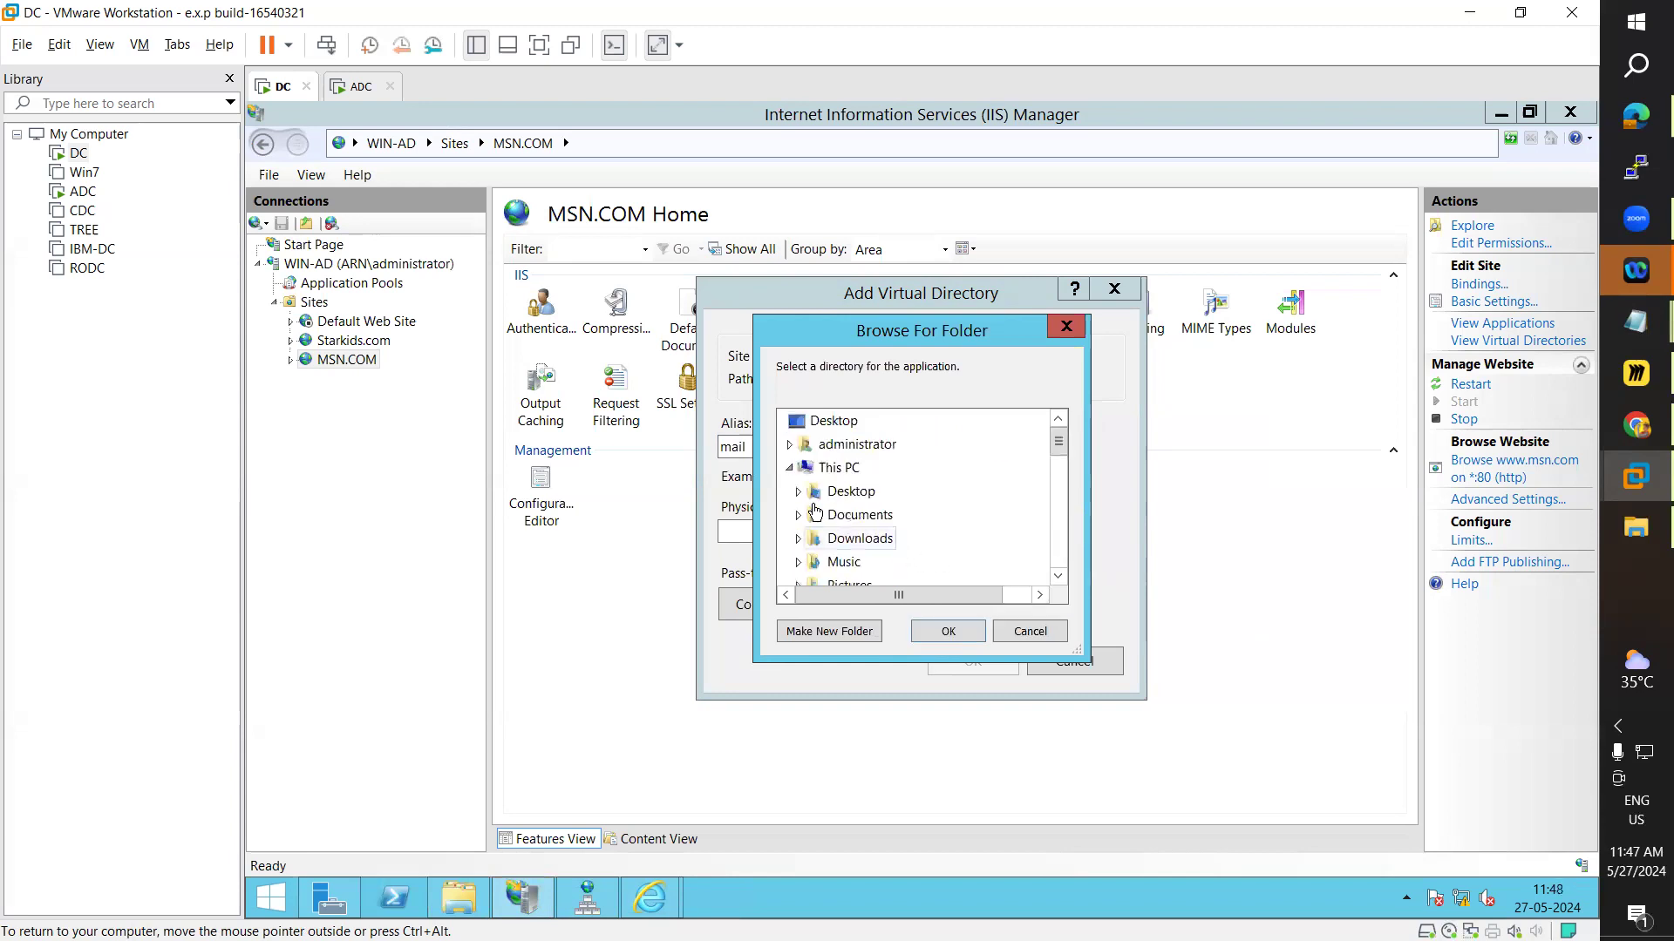
left_click(790, 468)
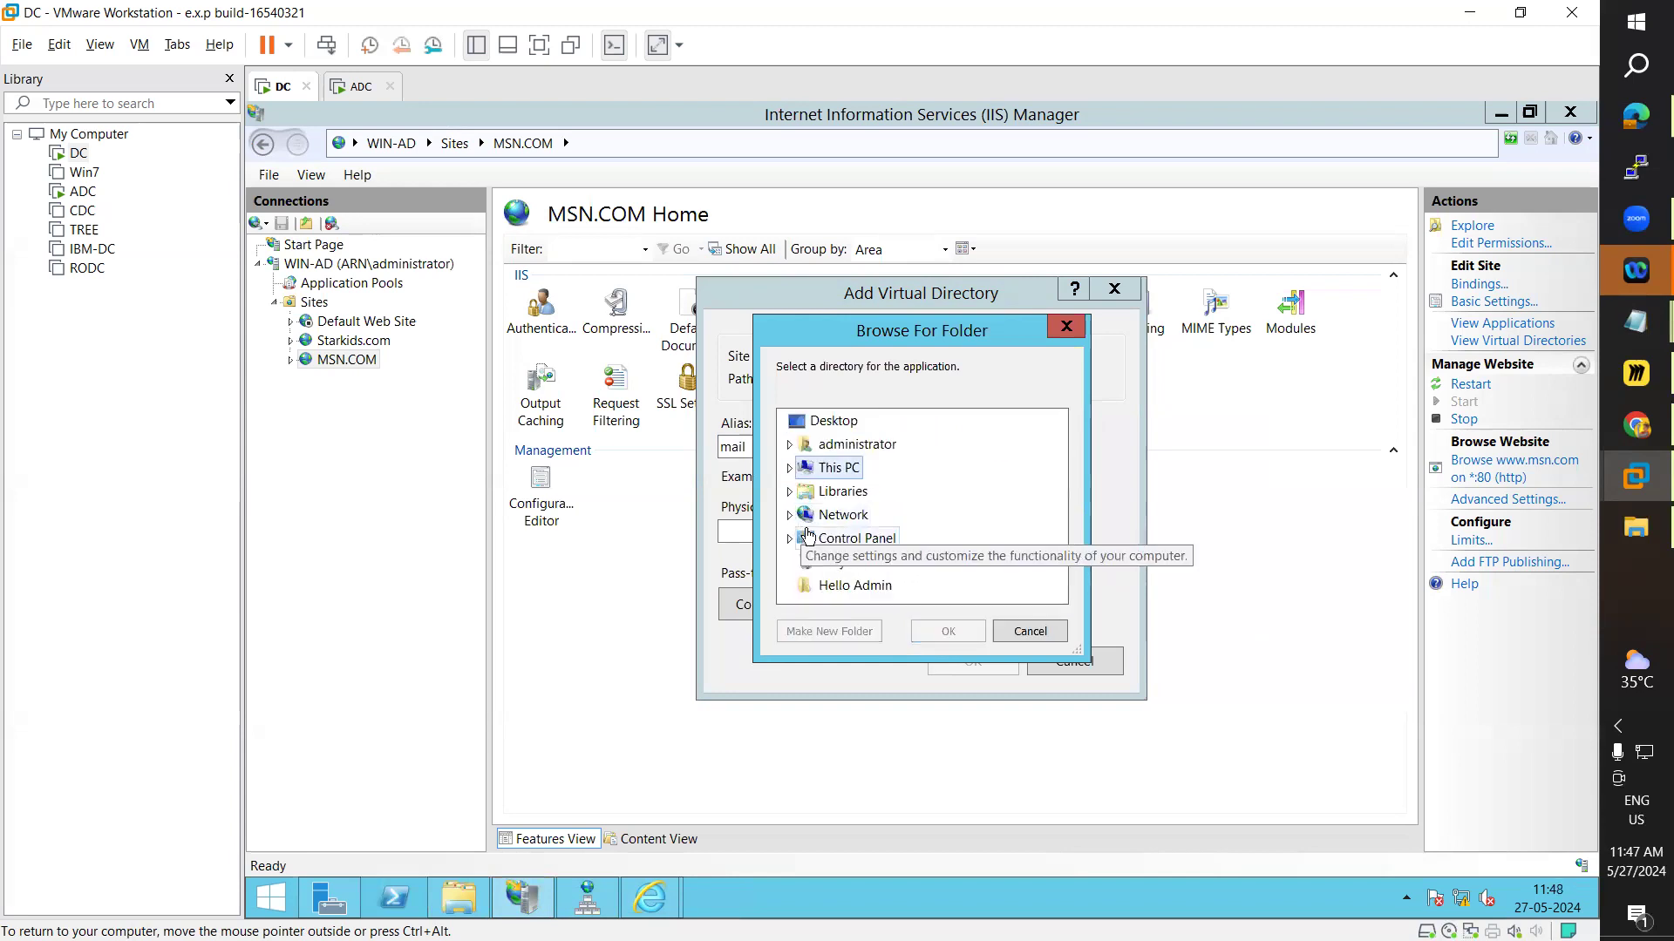
key("Escape")
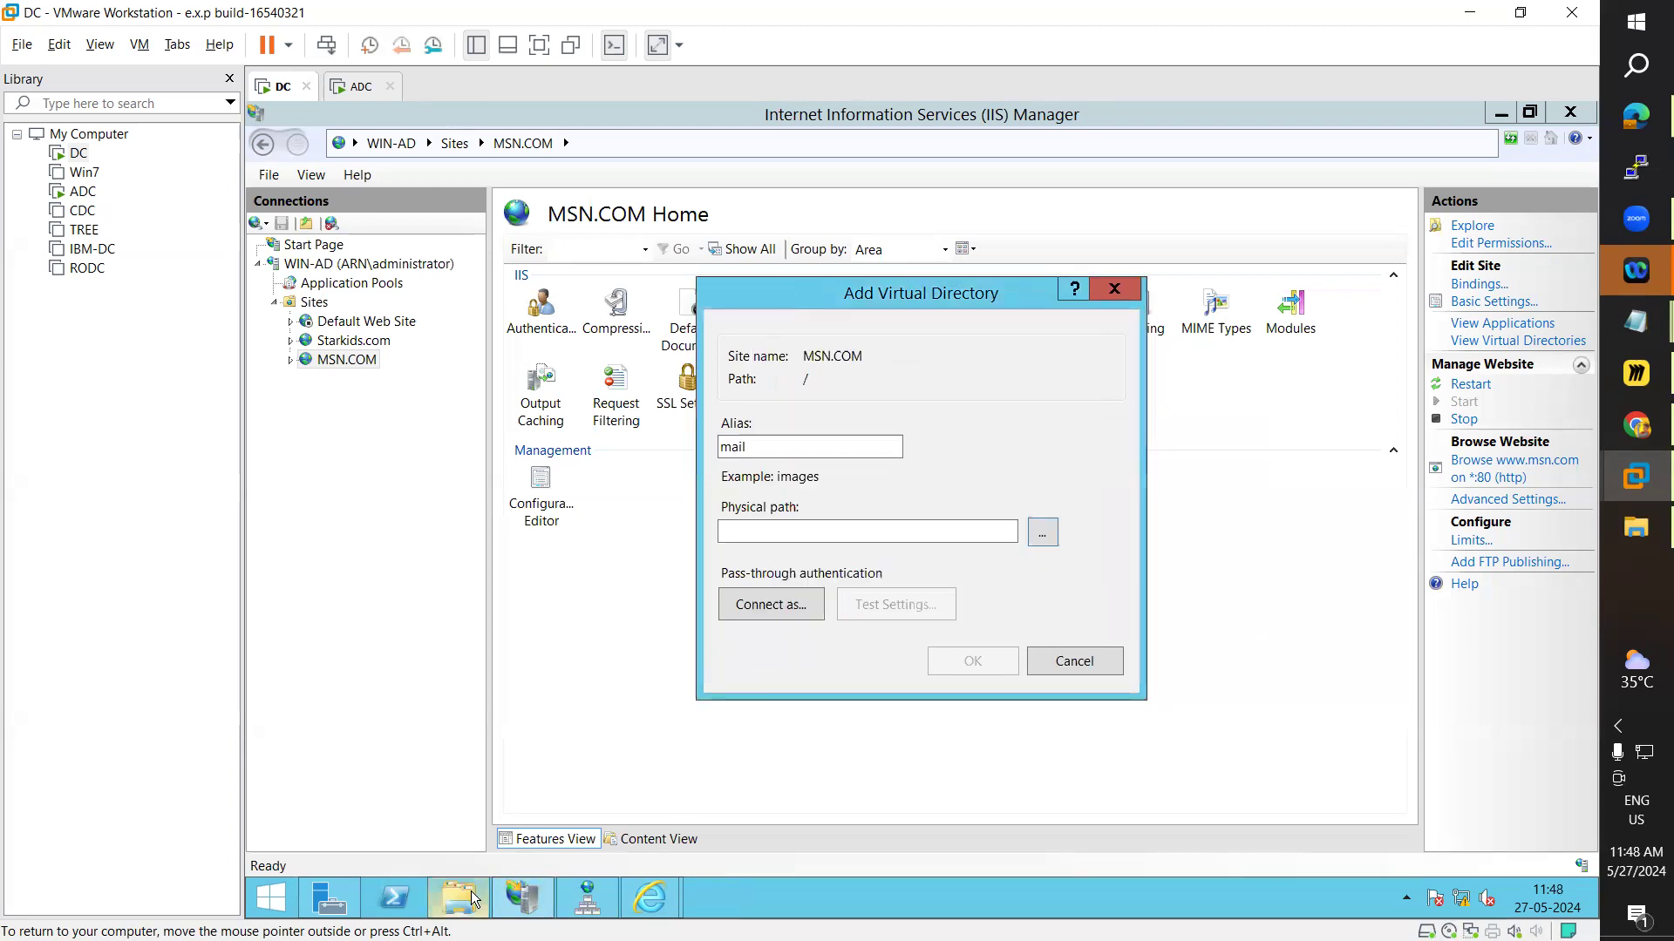
- Set the mail virtual directory's physical path to D:\Intetpub\wwroot\MSN\Mail and create the virtual directory
left_click(1042, 532)
left_click_drag(1063, 476, 1062, 516)
left_click(798, 468)
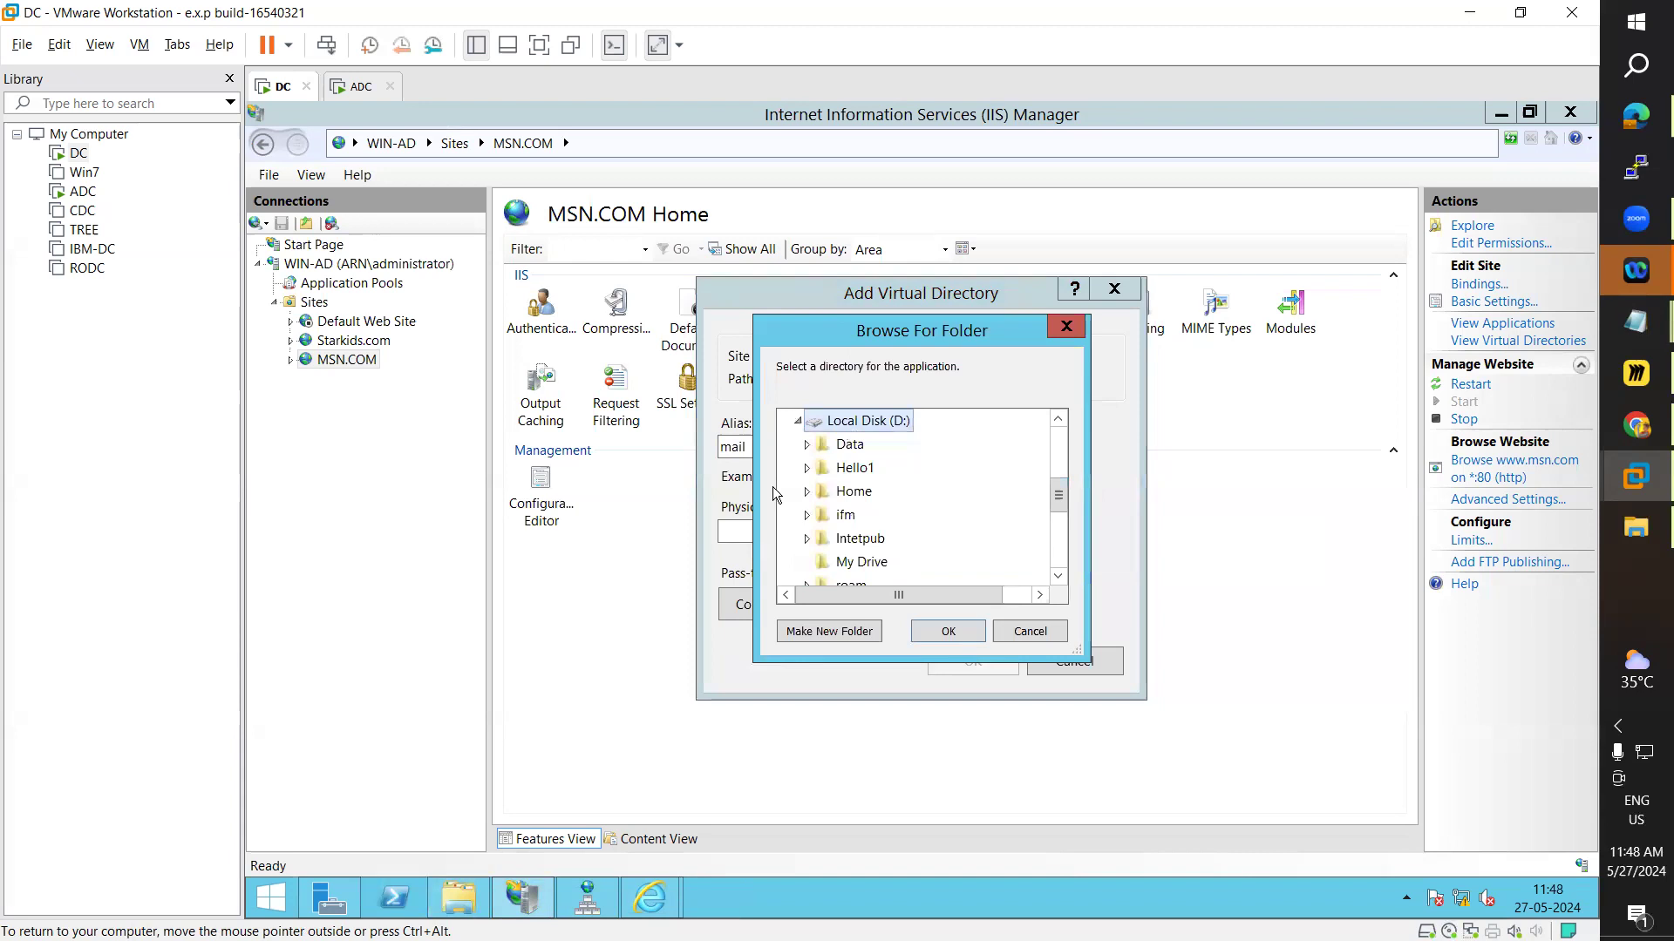
left_click(859, 538)
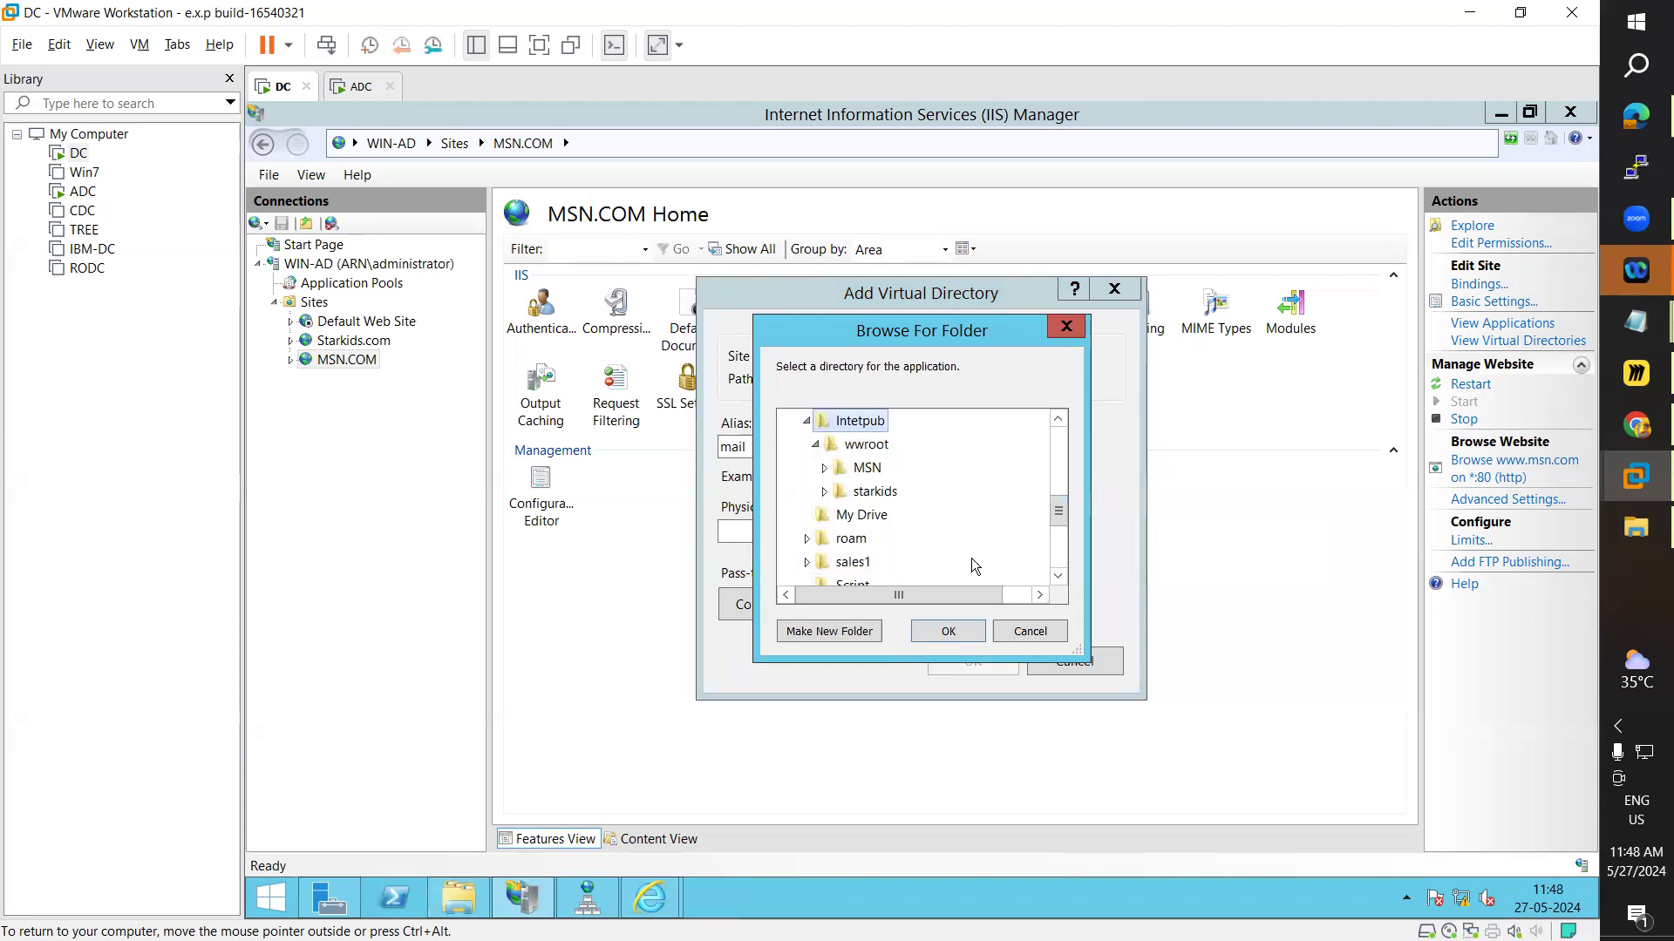
left_click(872, 478)
left_click(875, 563)
left_click(950, 631)
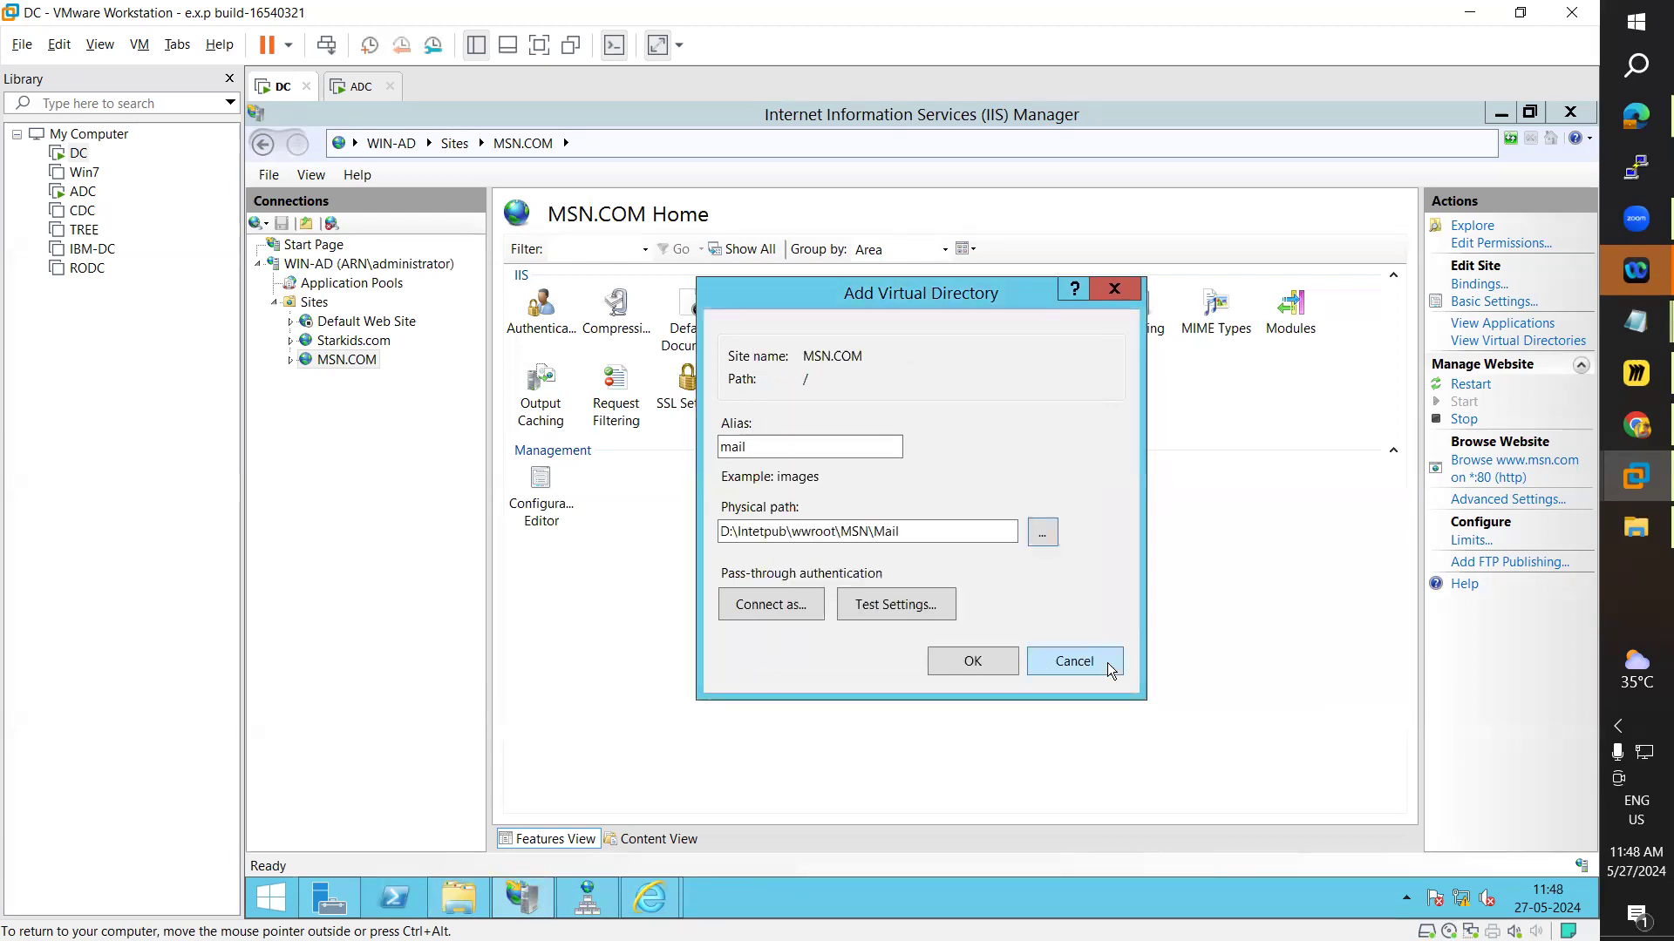
left_click(978, 659)
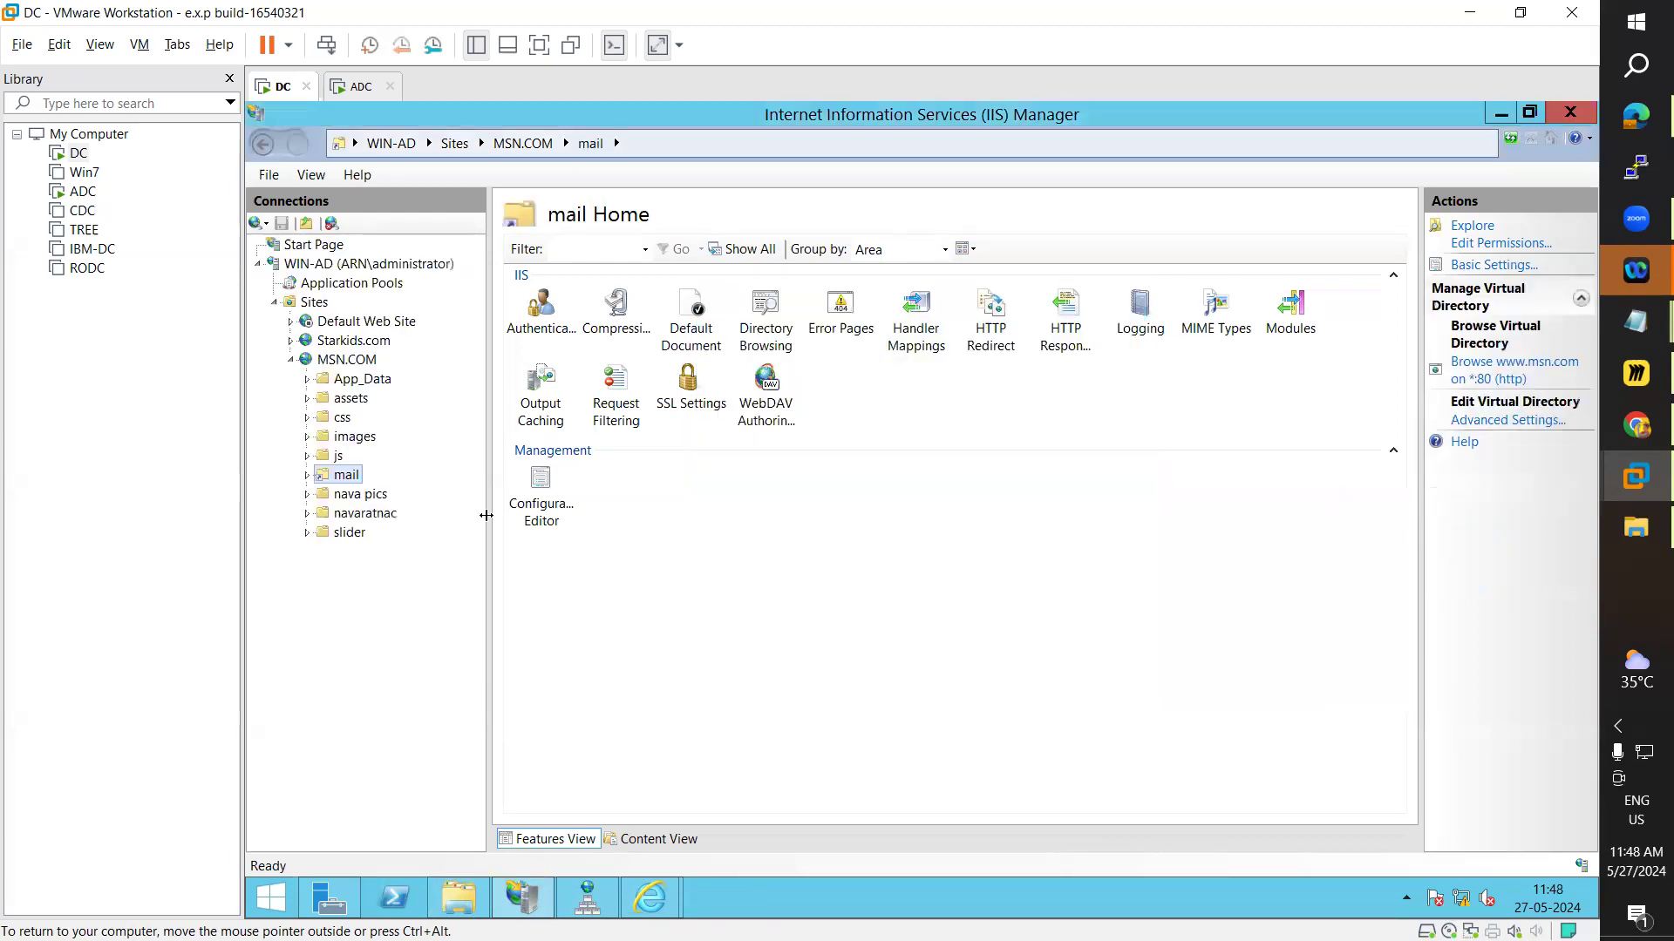
- Convert the mail virtual directory under MSN.COM to an application with the offered settings
right_click(340, 477)
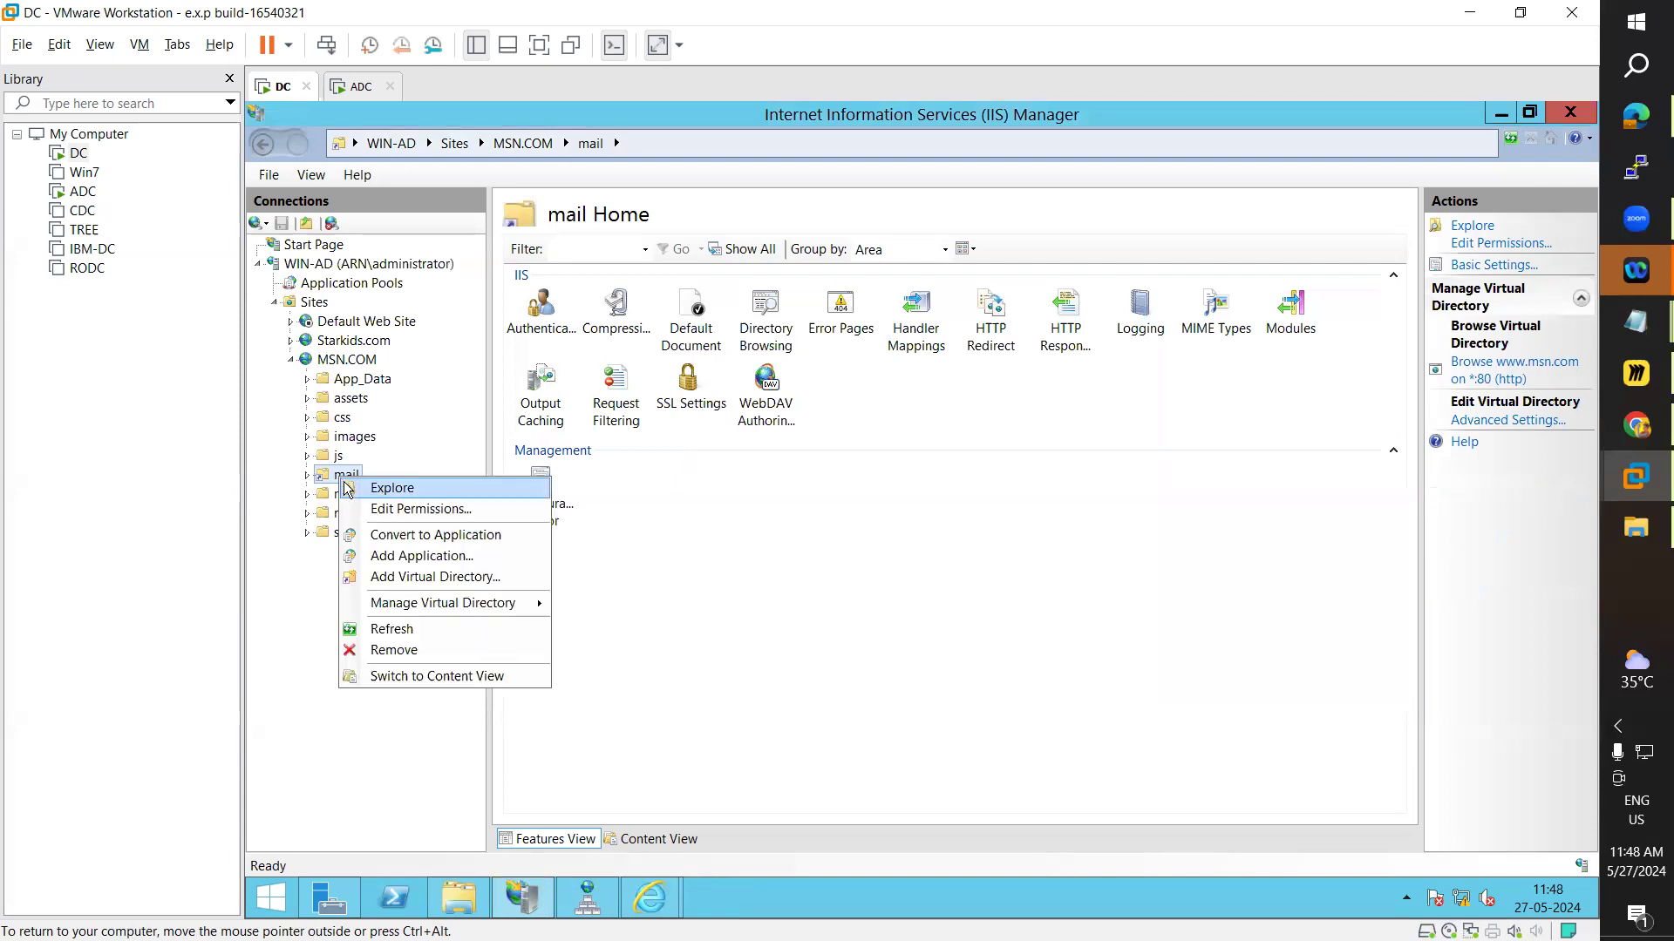
left_click(433, 538)
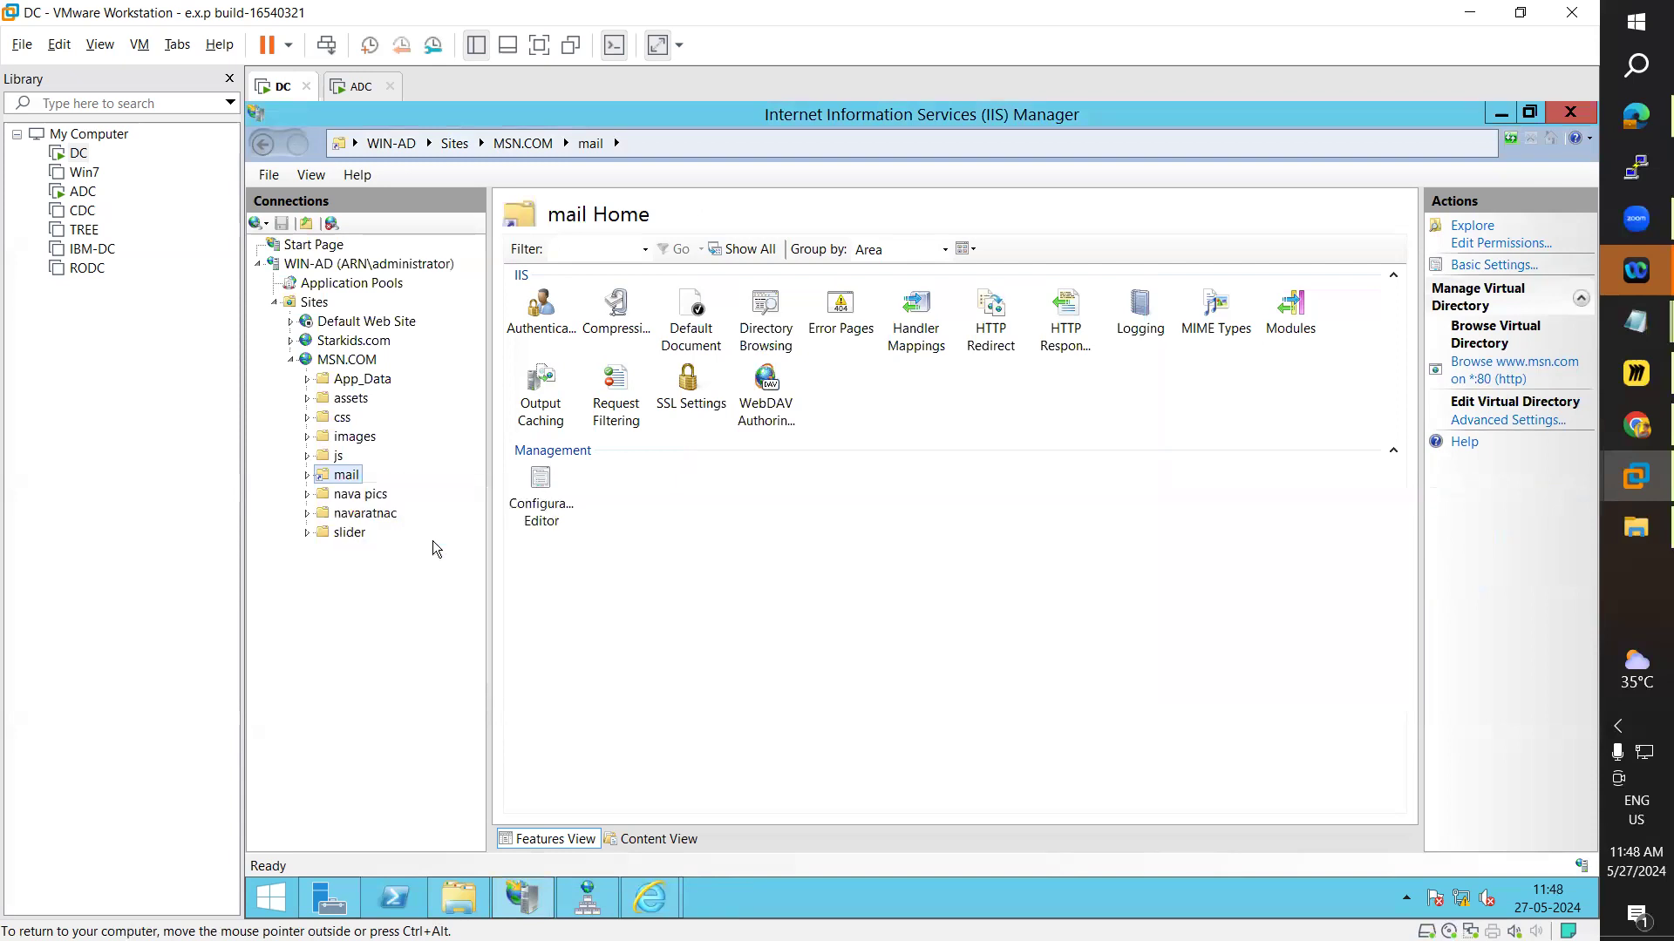
left_click(1022, 679)
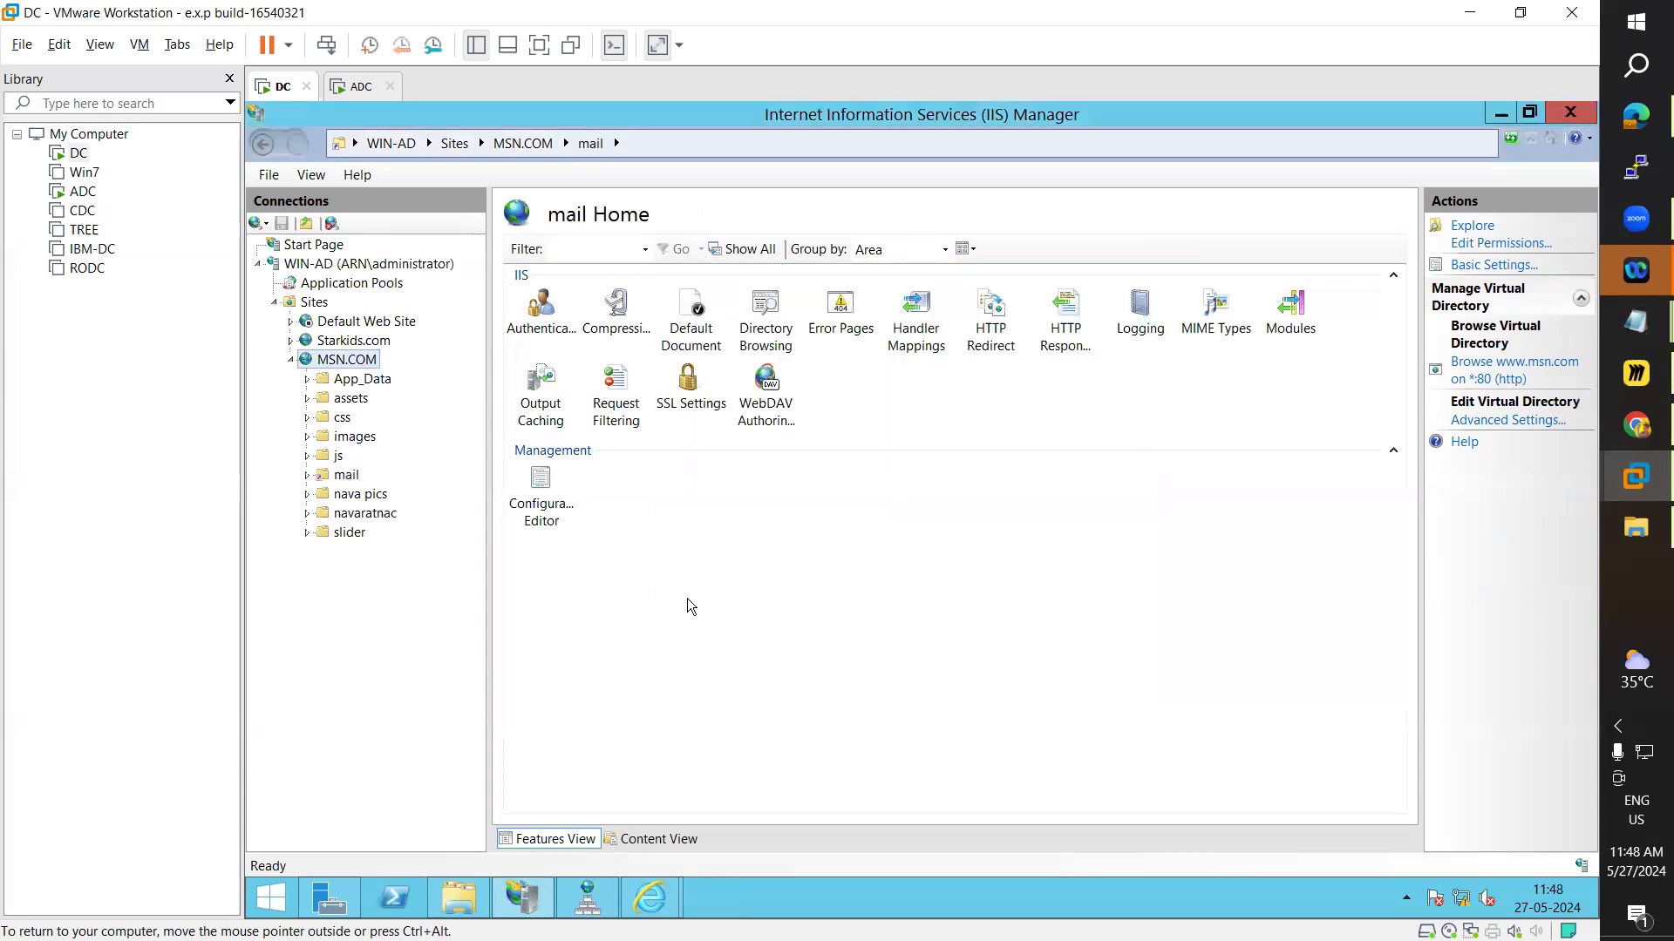
- Browse the mail application of the MSN.COM site from IIS Manager
right_click(348, 479)
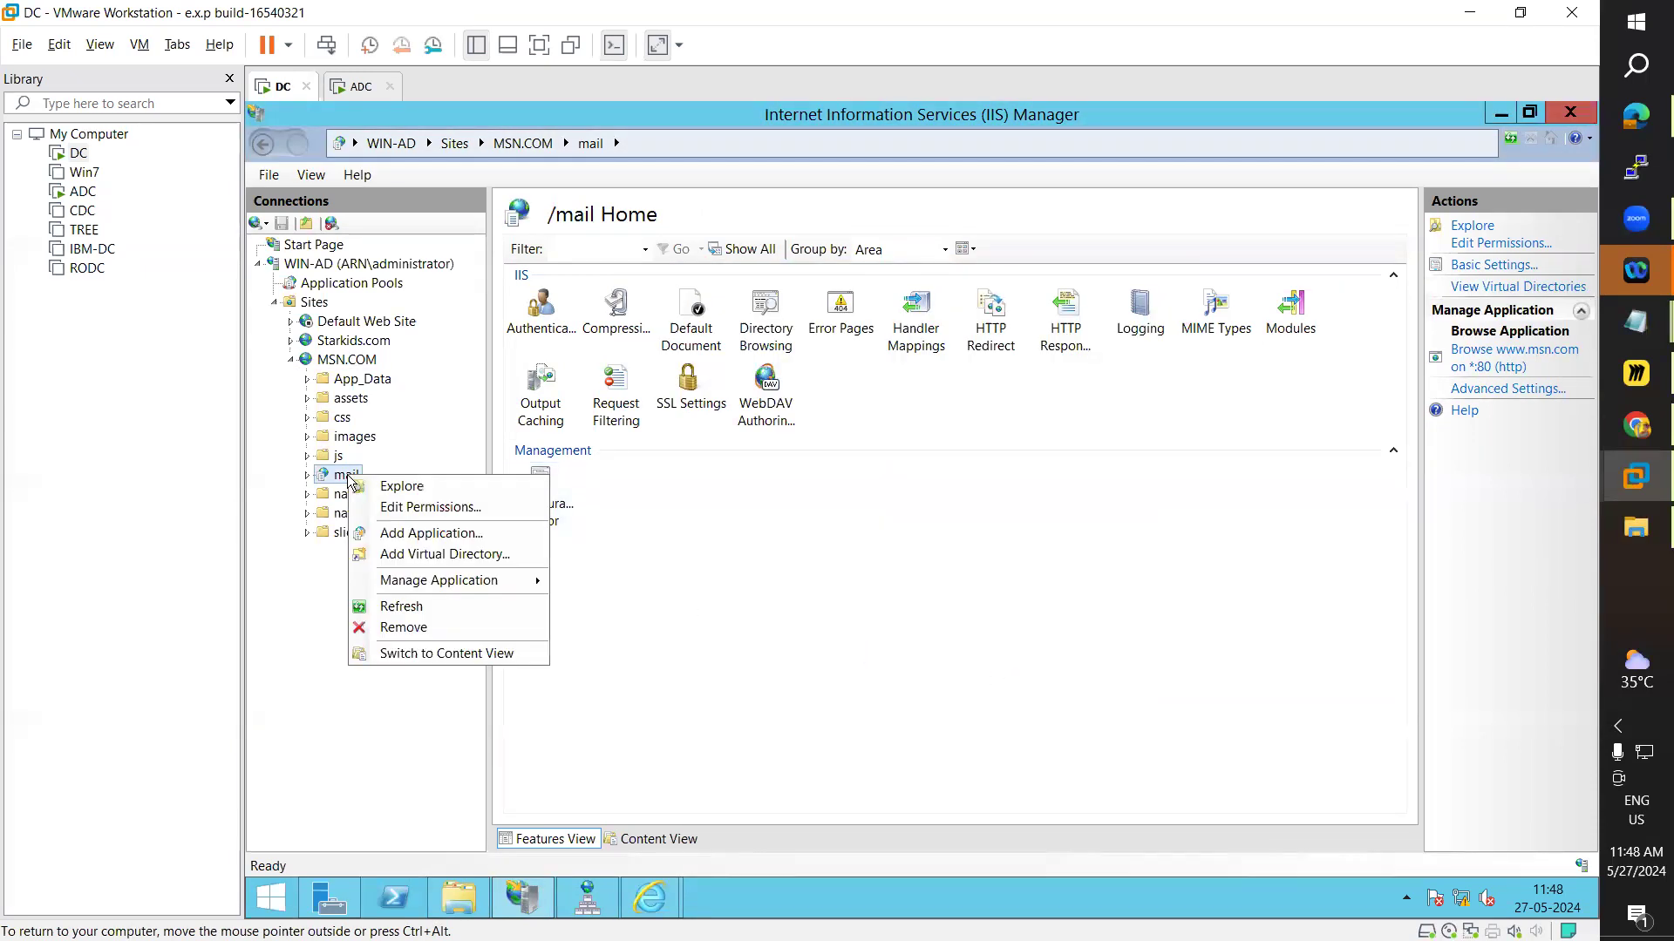
mouse_move(493, 583)
left_click(586, 583)
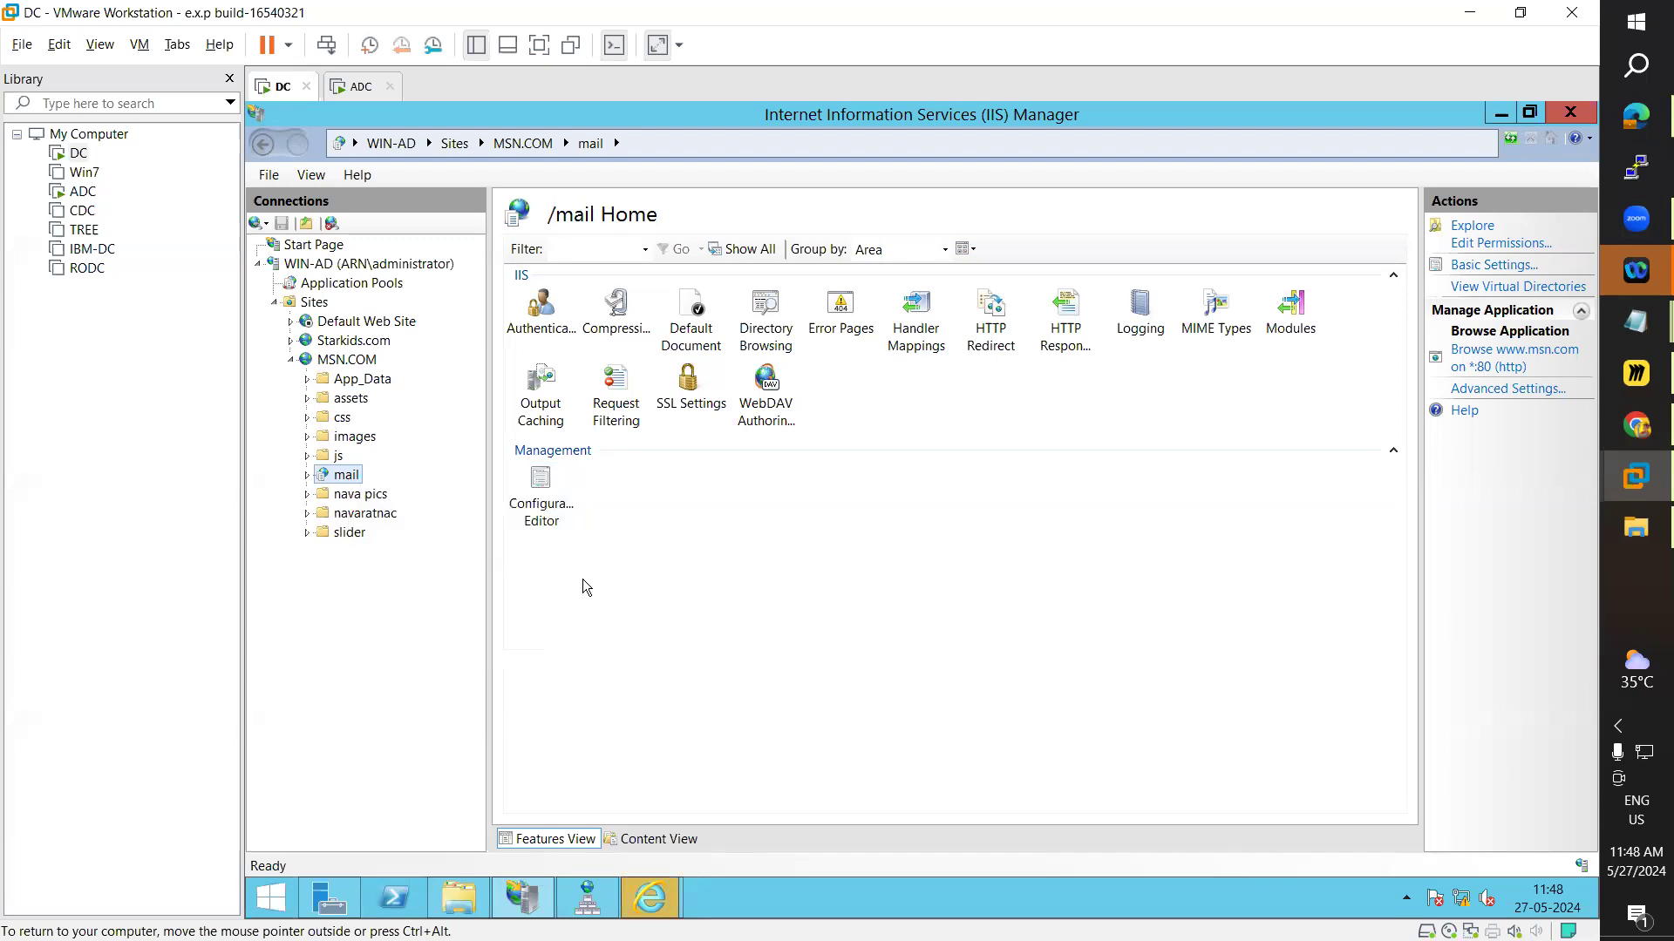
mouse_move(662, 898)
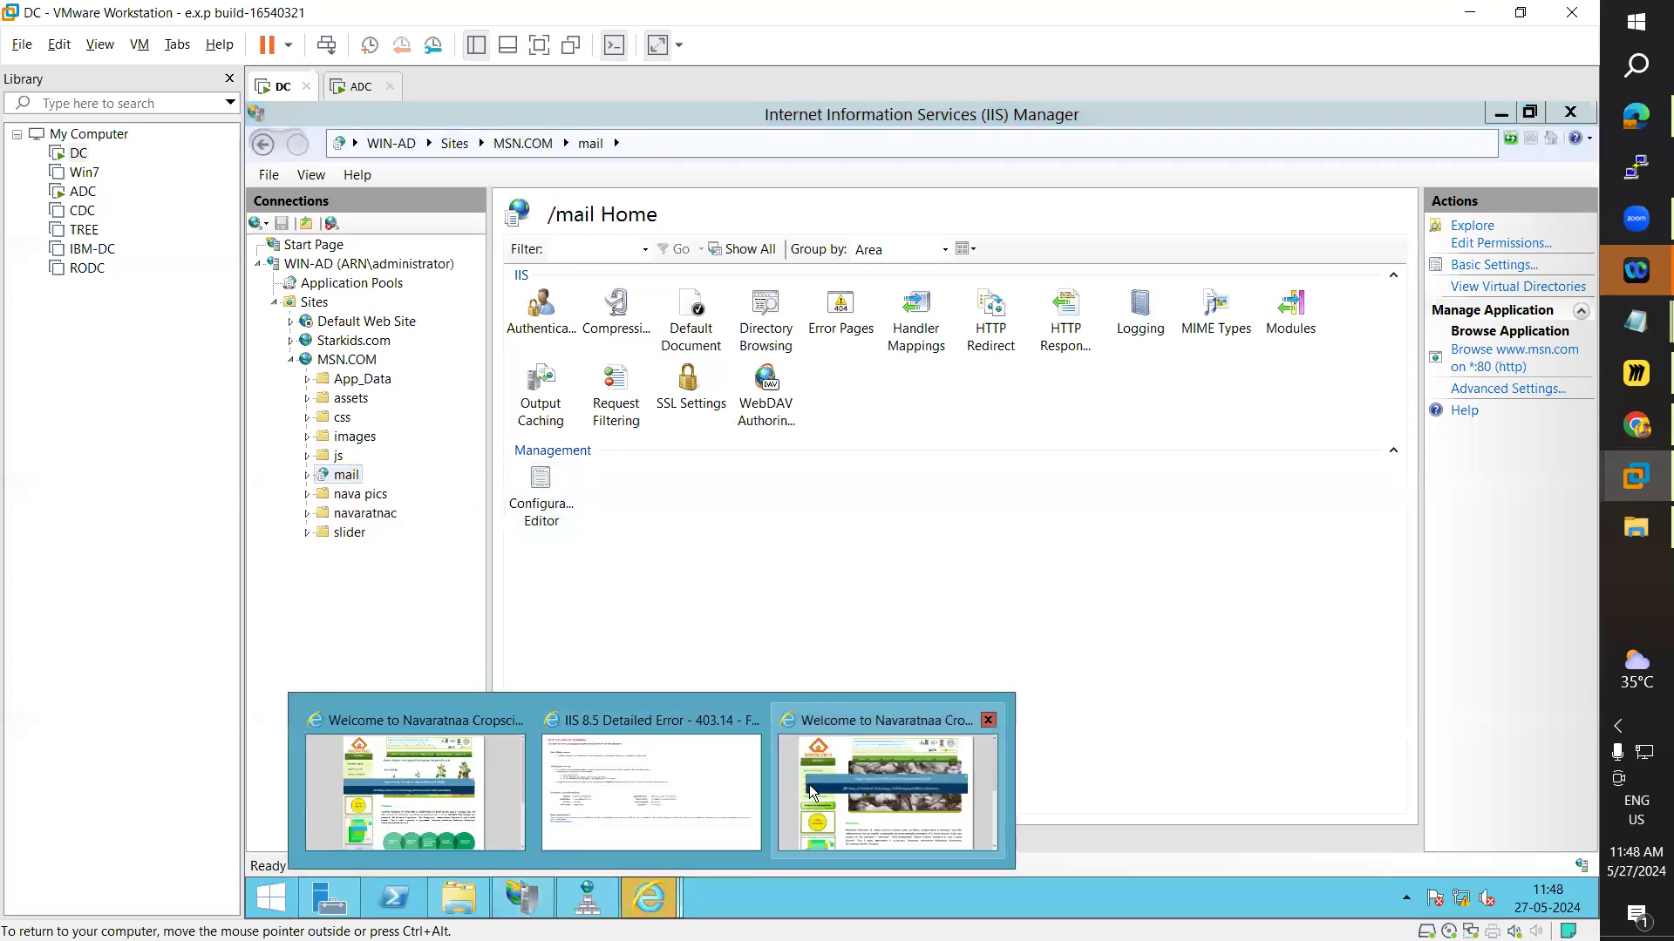
left_click(699, 810)
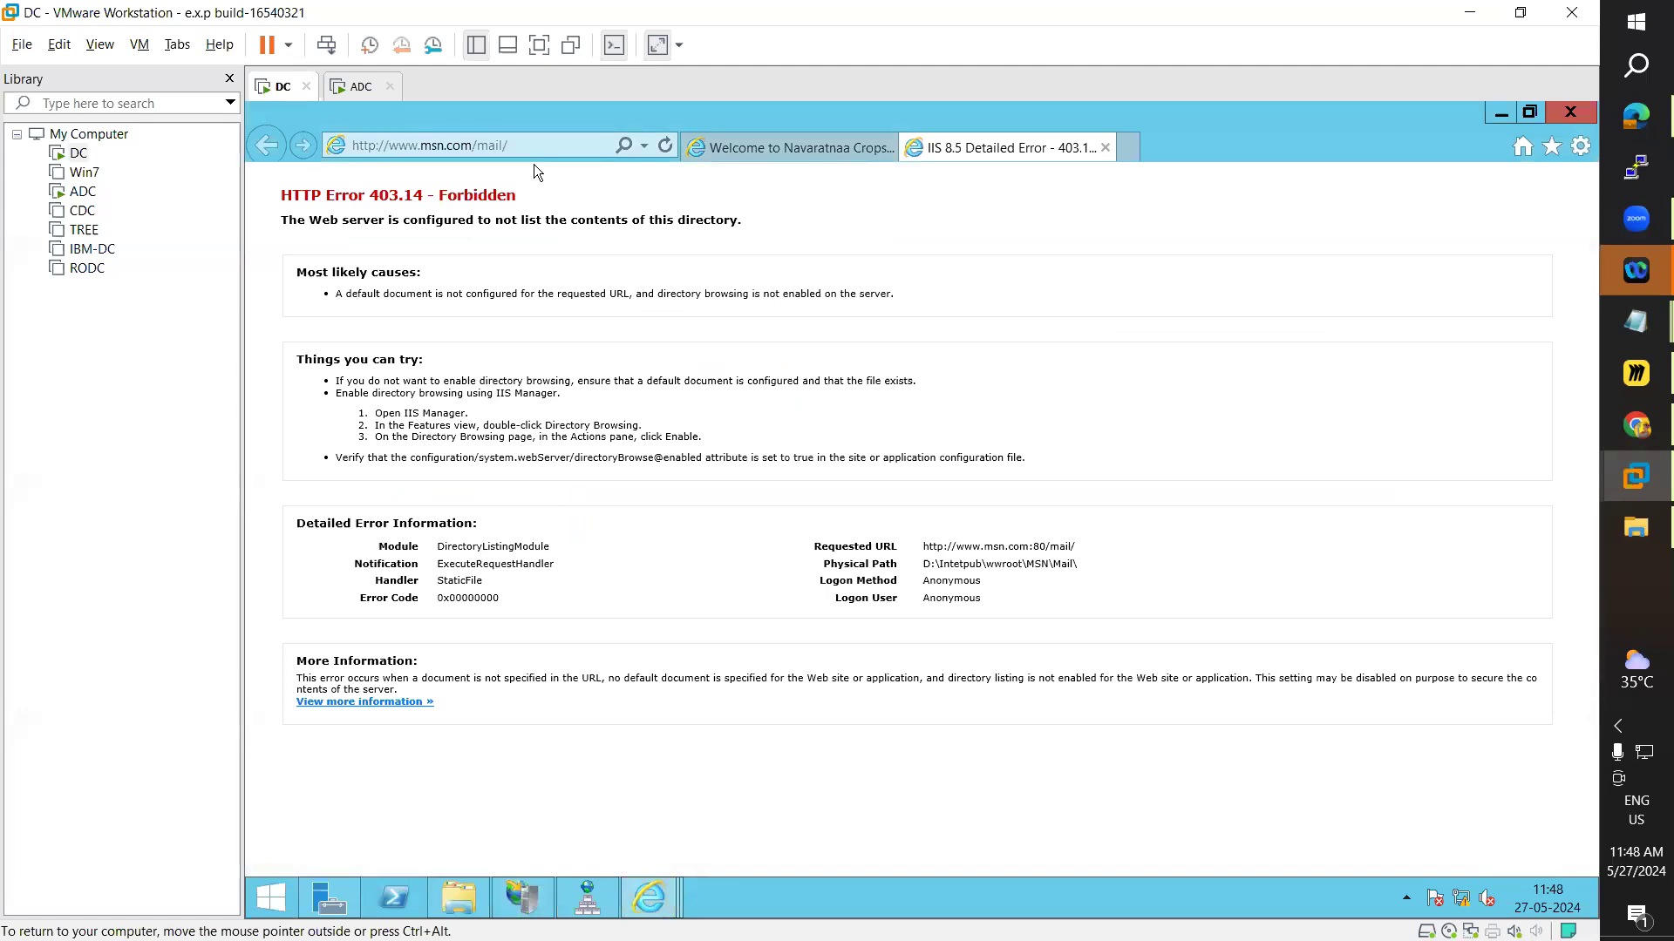
left_click(530, 148)
left_click(541, 148)
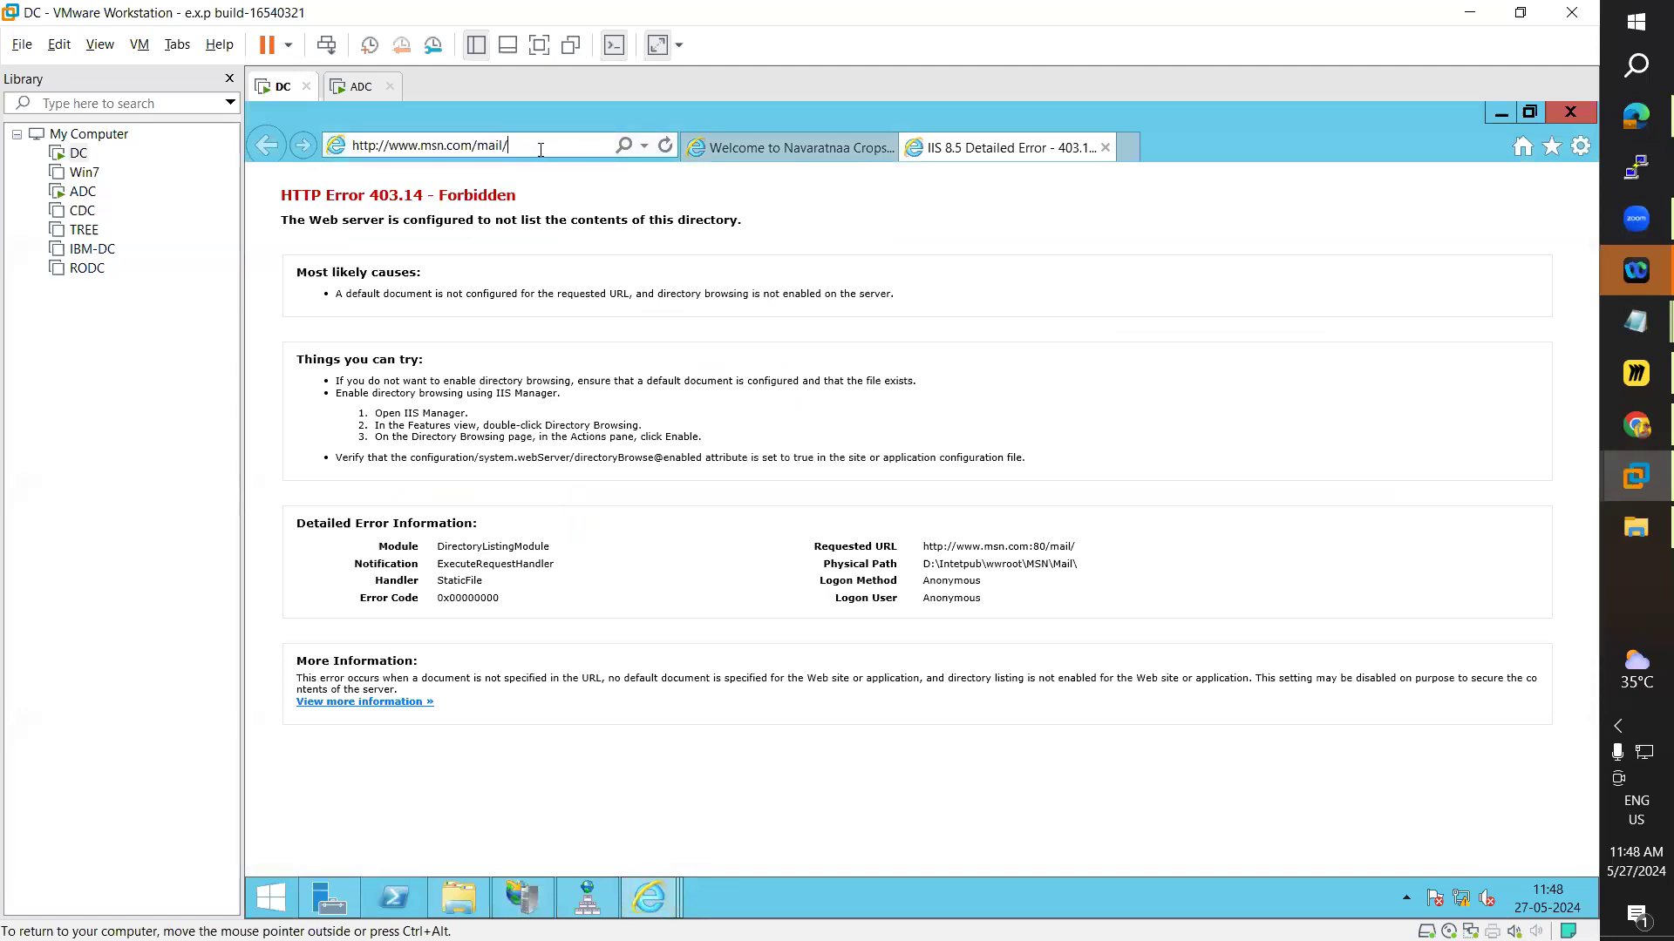
type("mail.html")
key("Return")
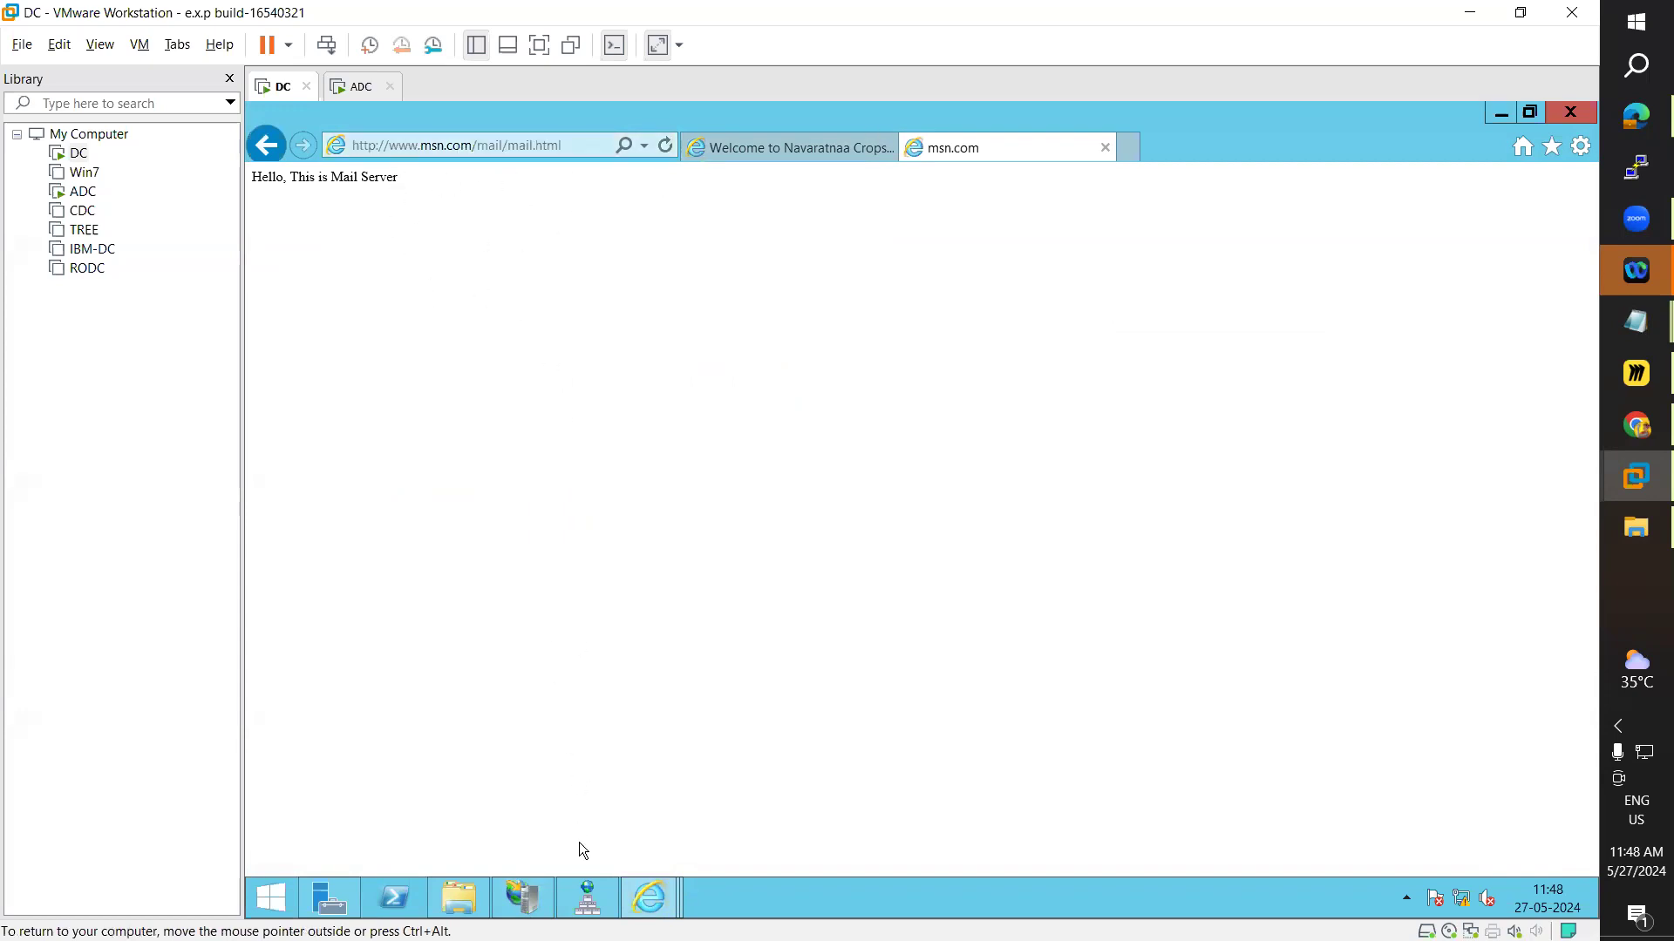
- Return to IIS Manager and add mail.html as a default document for the mail application
left_click(591, 905)
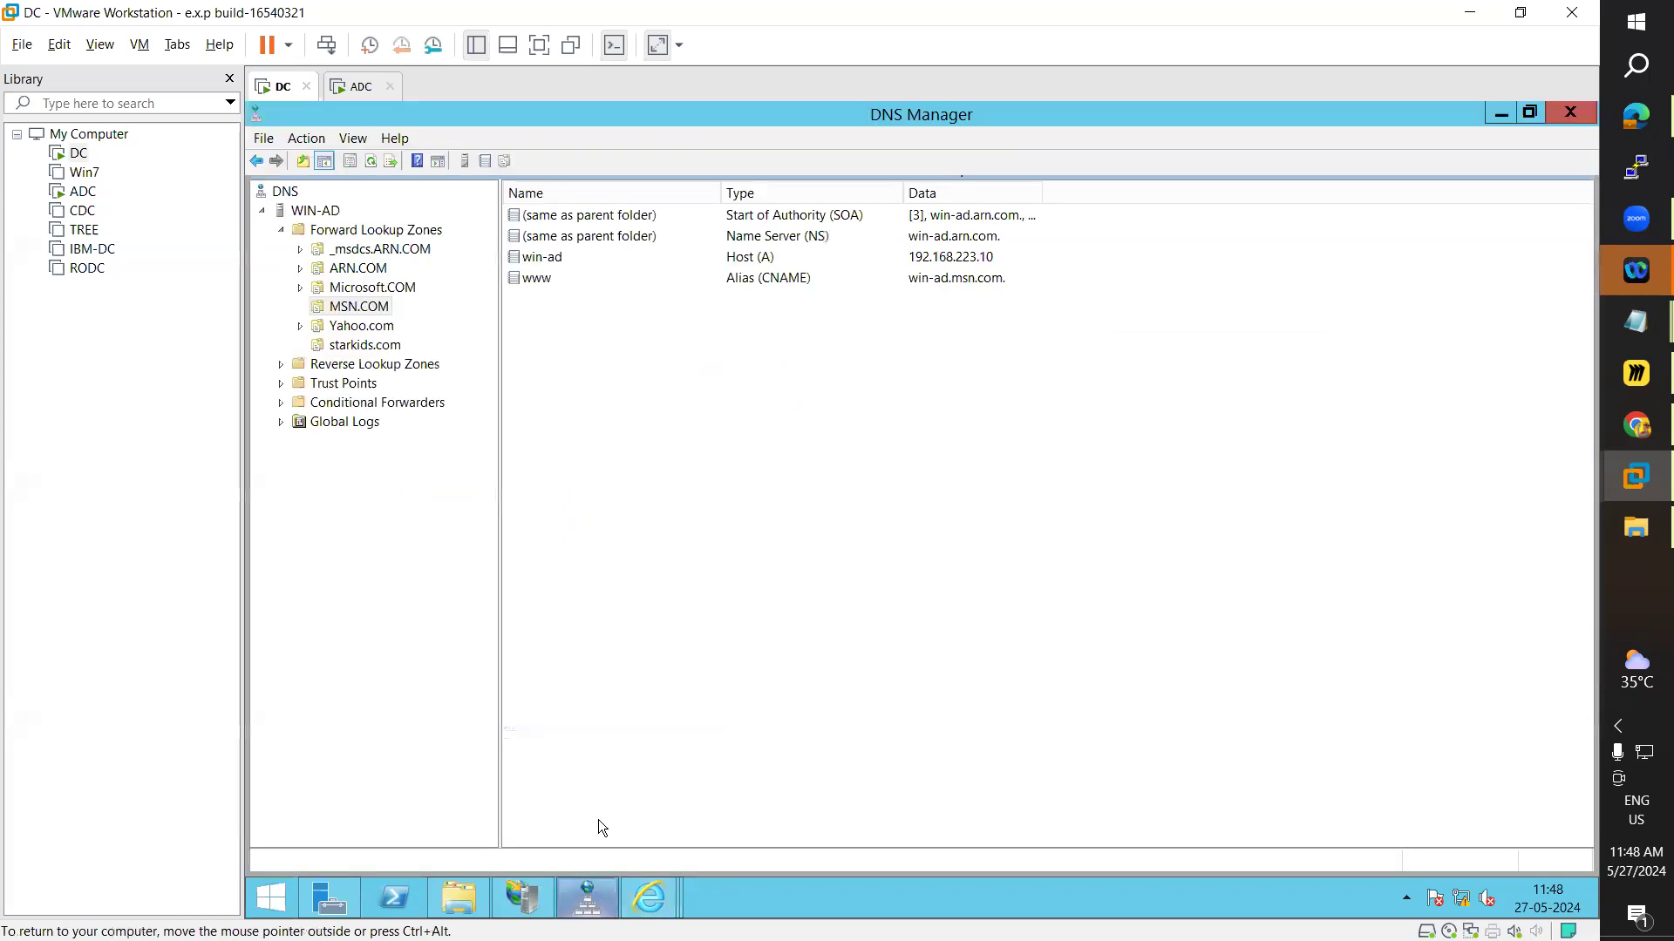
left_click(523, 898)
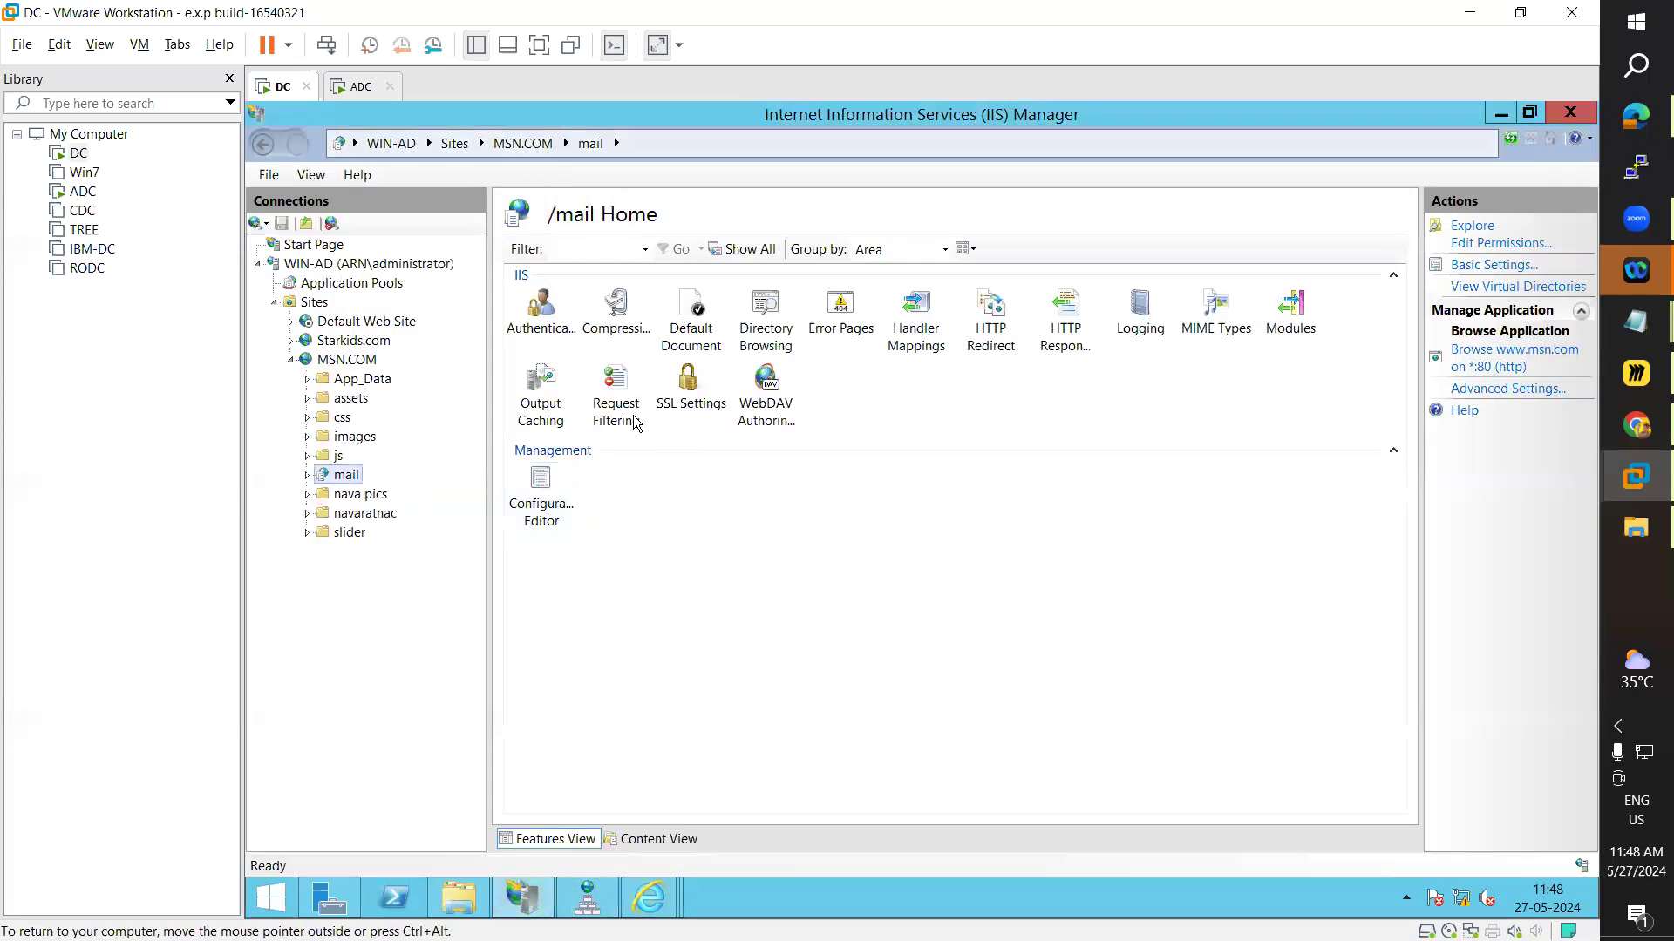
double_click(692, 318)
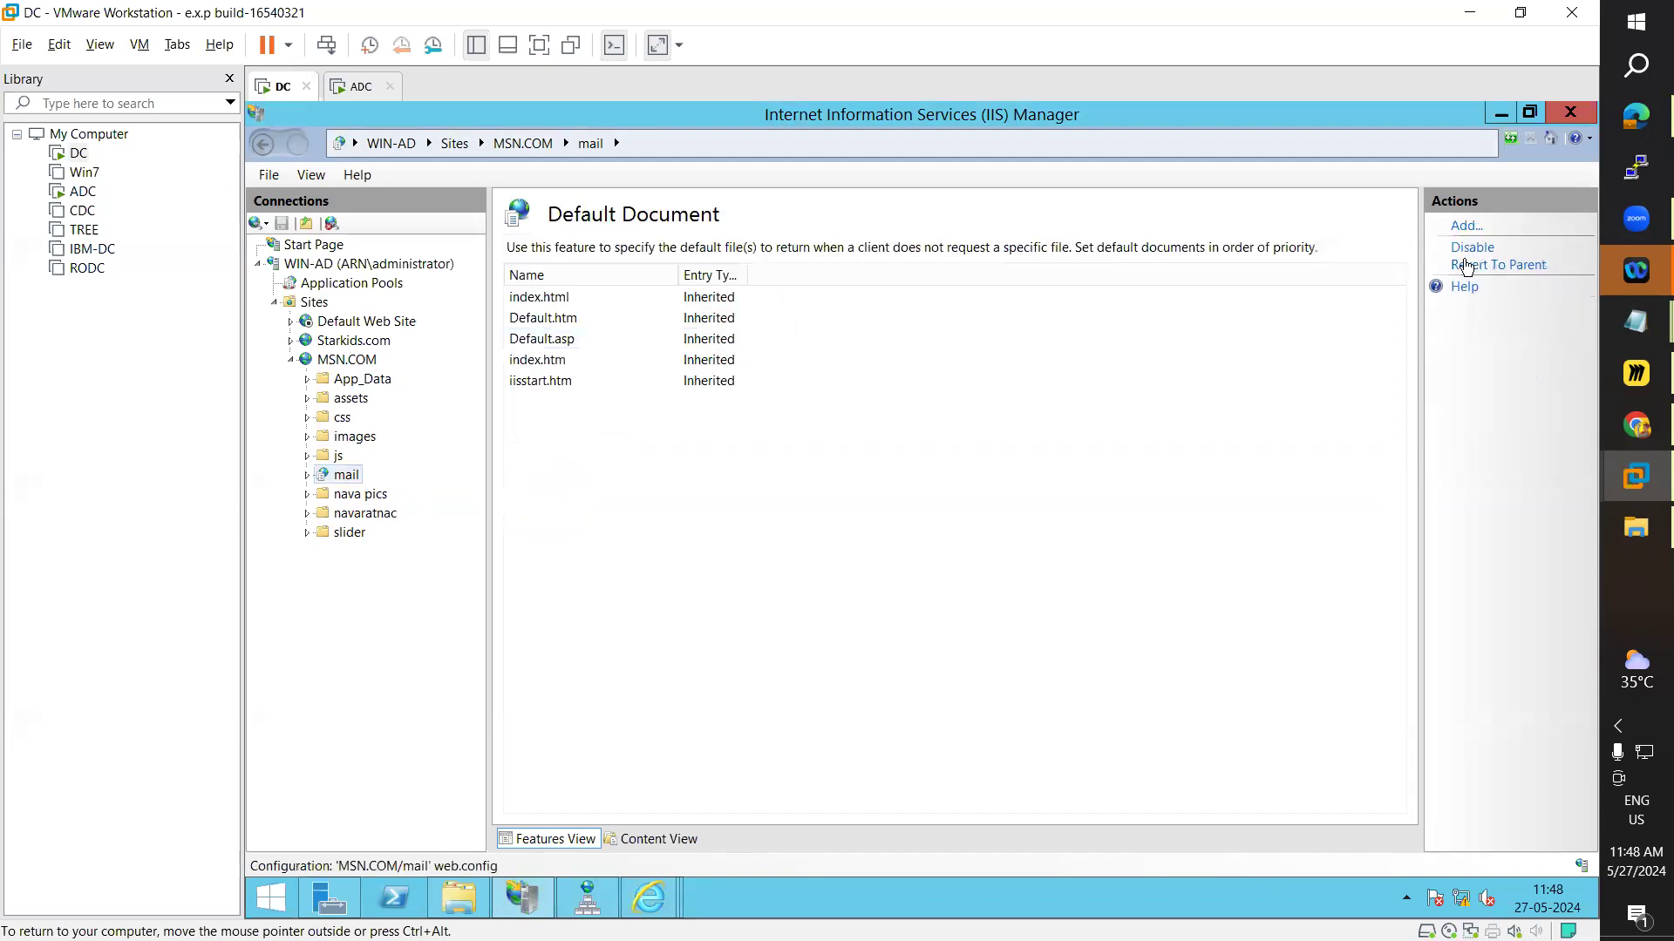
left_click(1467, 226)
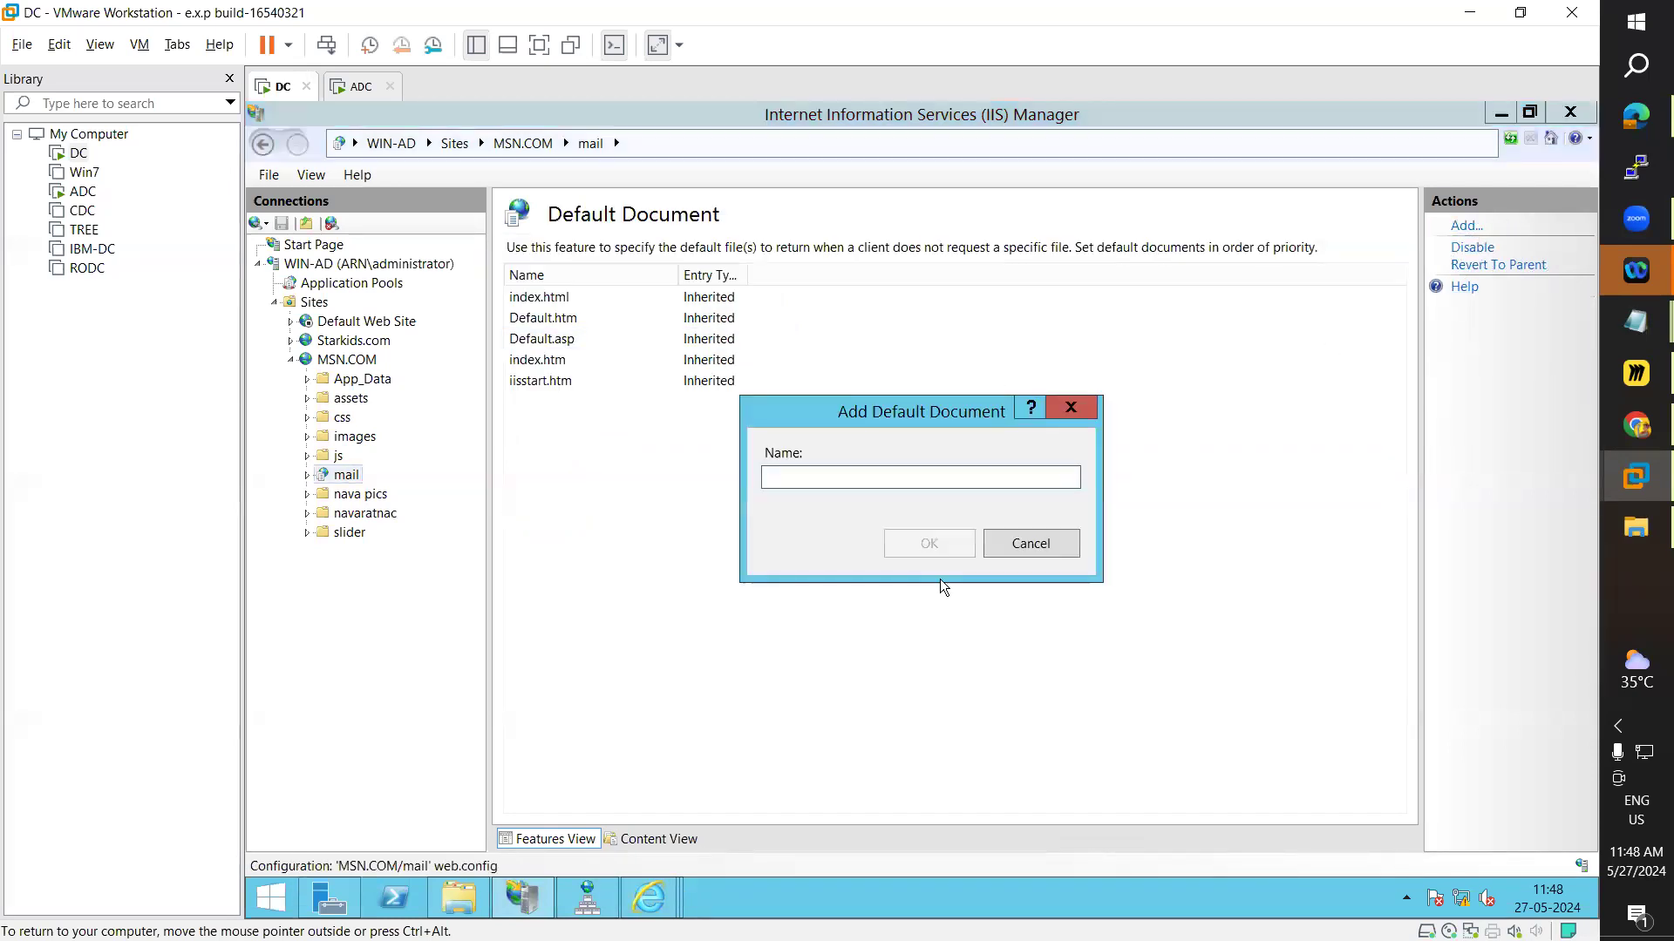
type("mail.html")
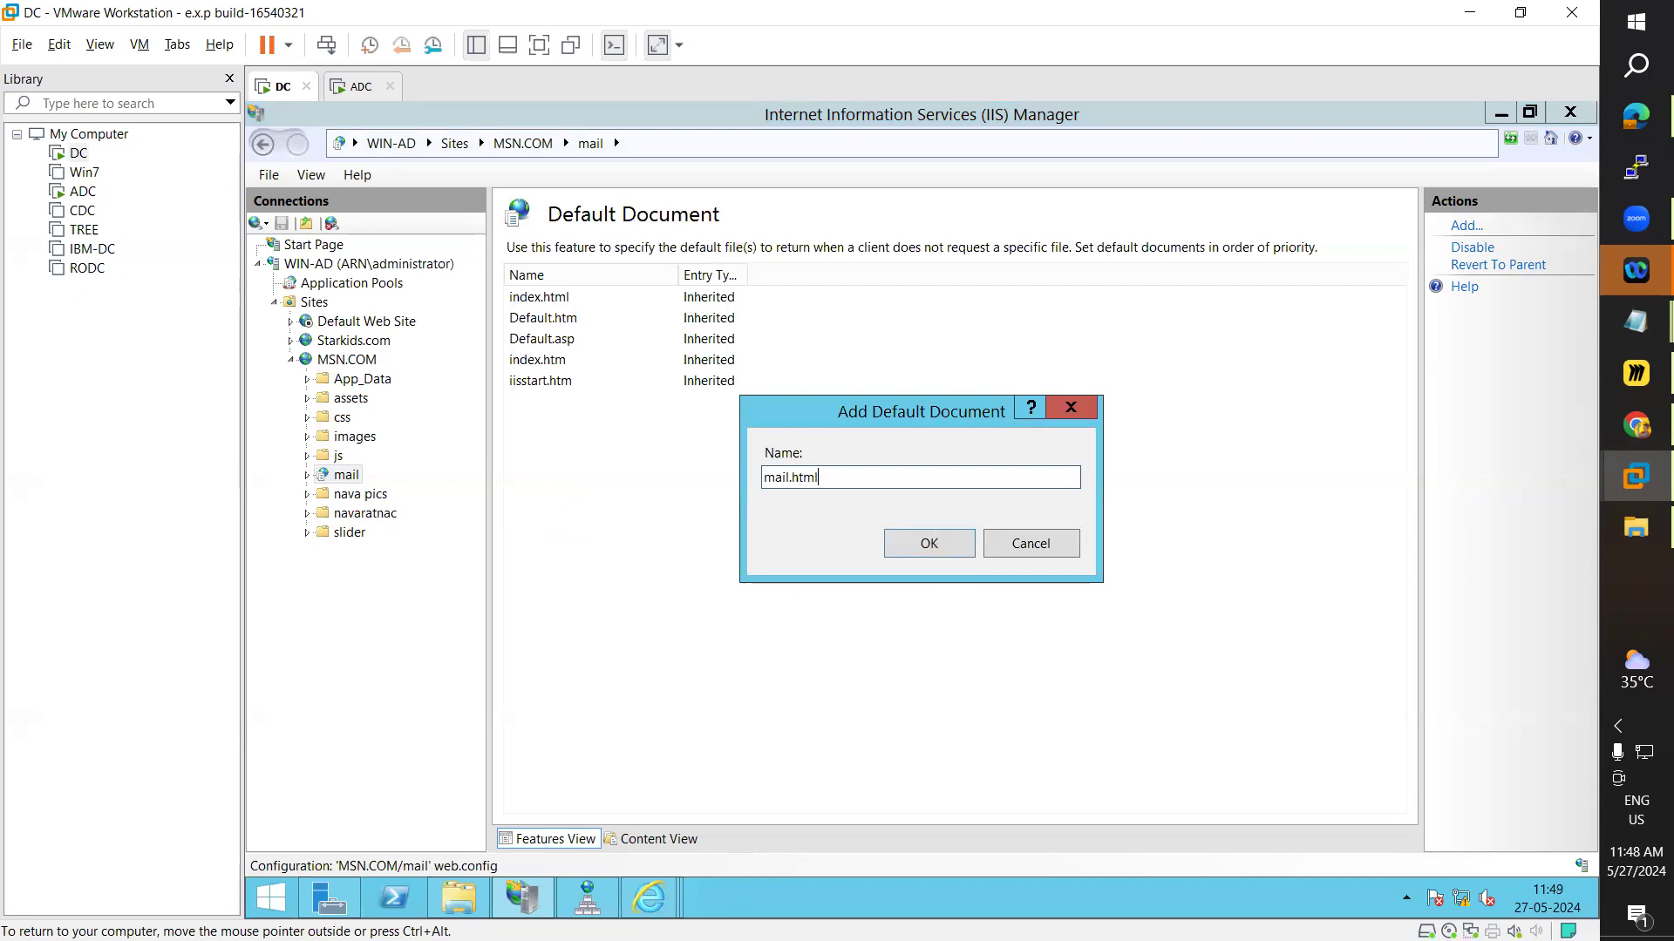
key("Return")
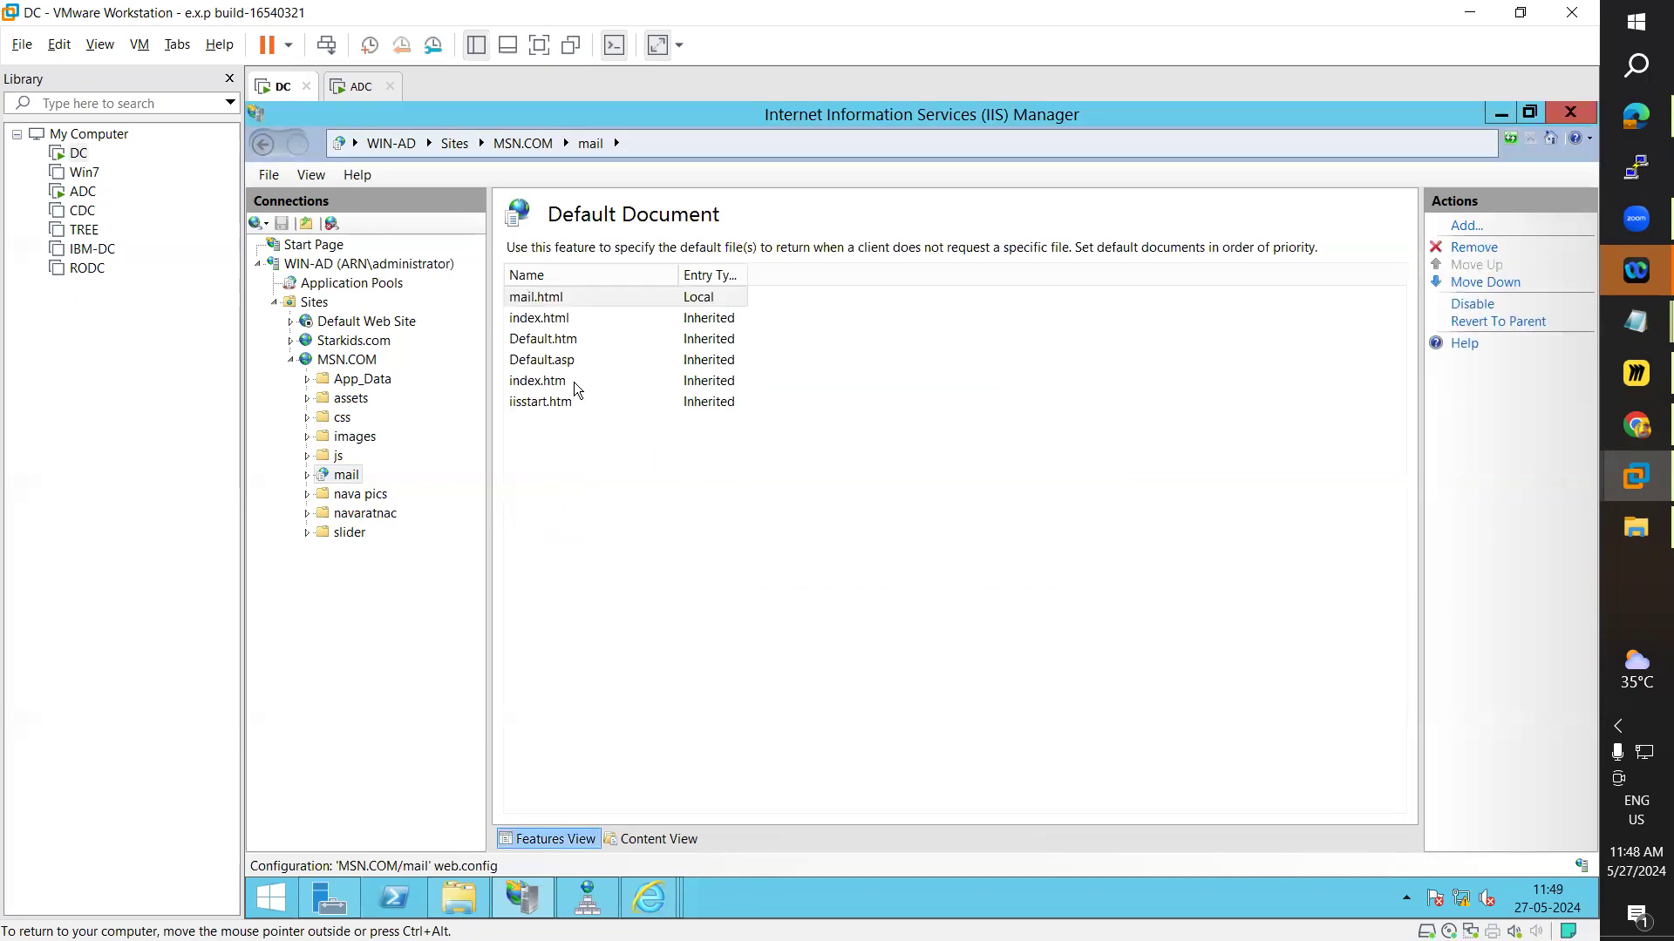
left_click(582, 296)
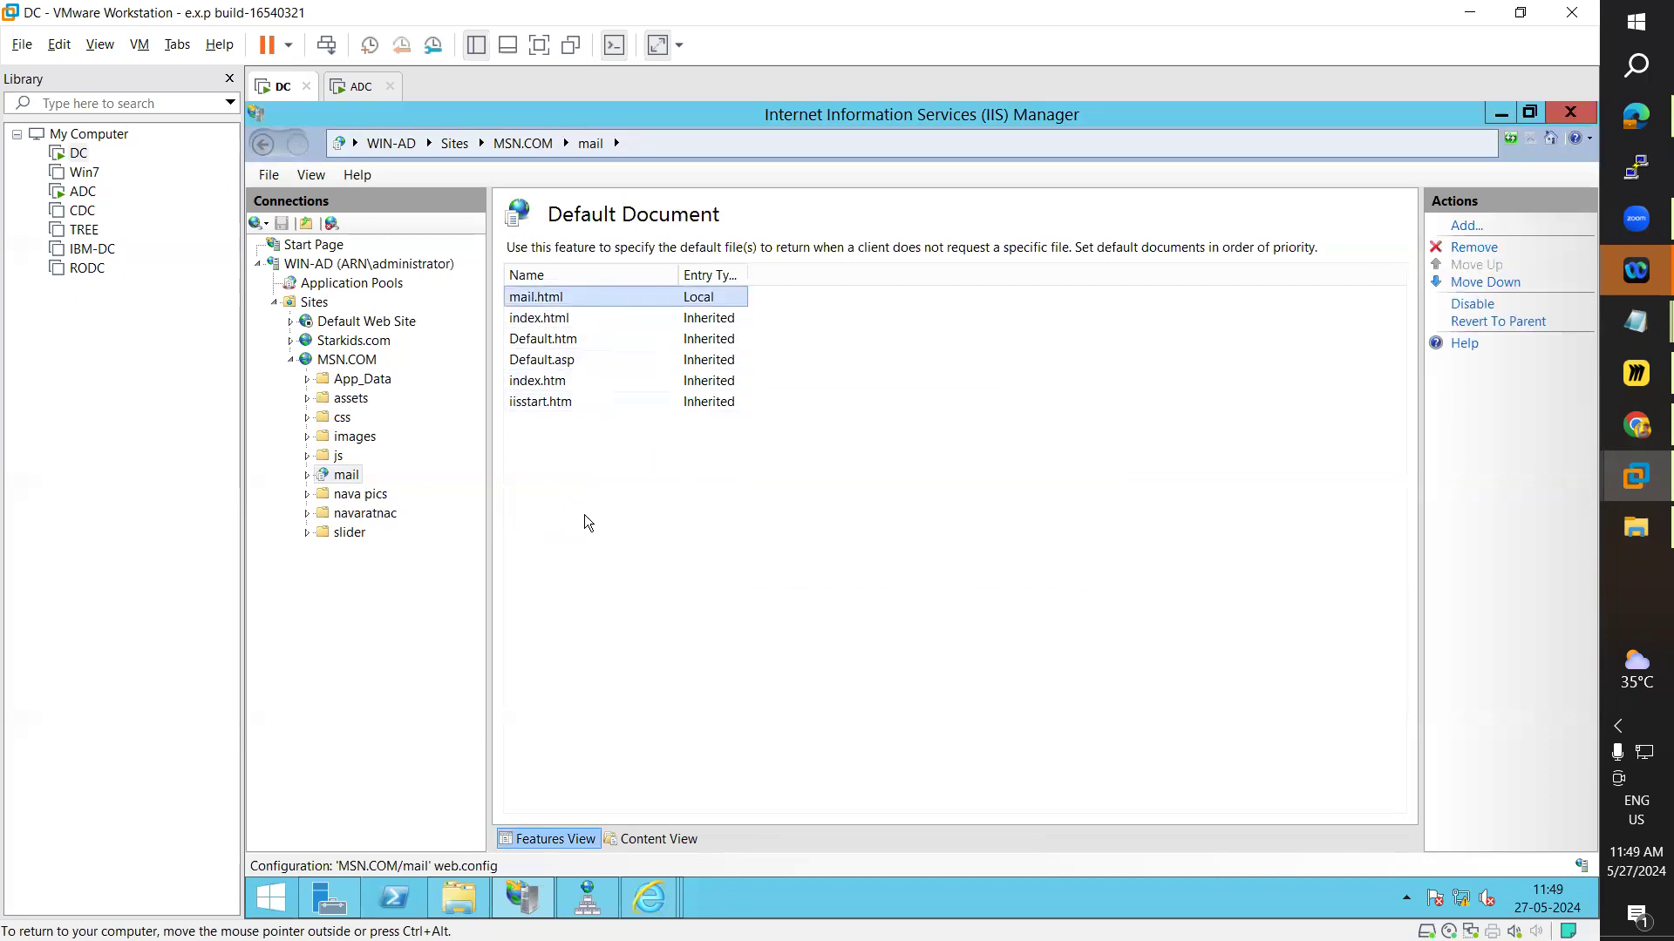
- Browse the mail application from IIS Manager, view its page in the browser, and close that window with all its tabs
right_click(346, 475)
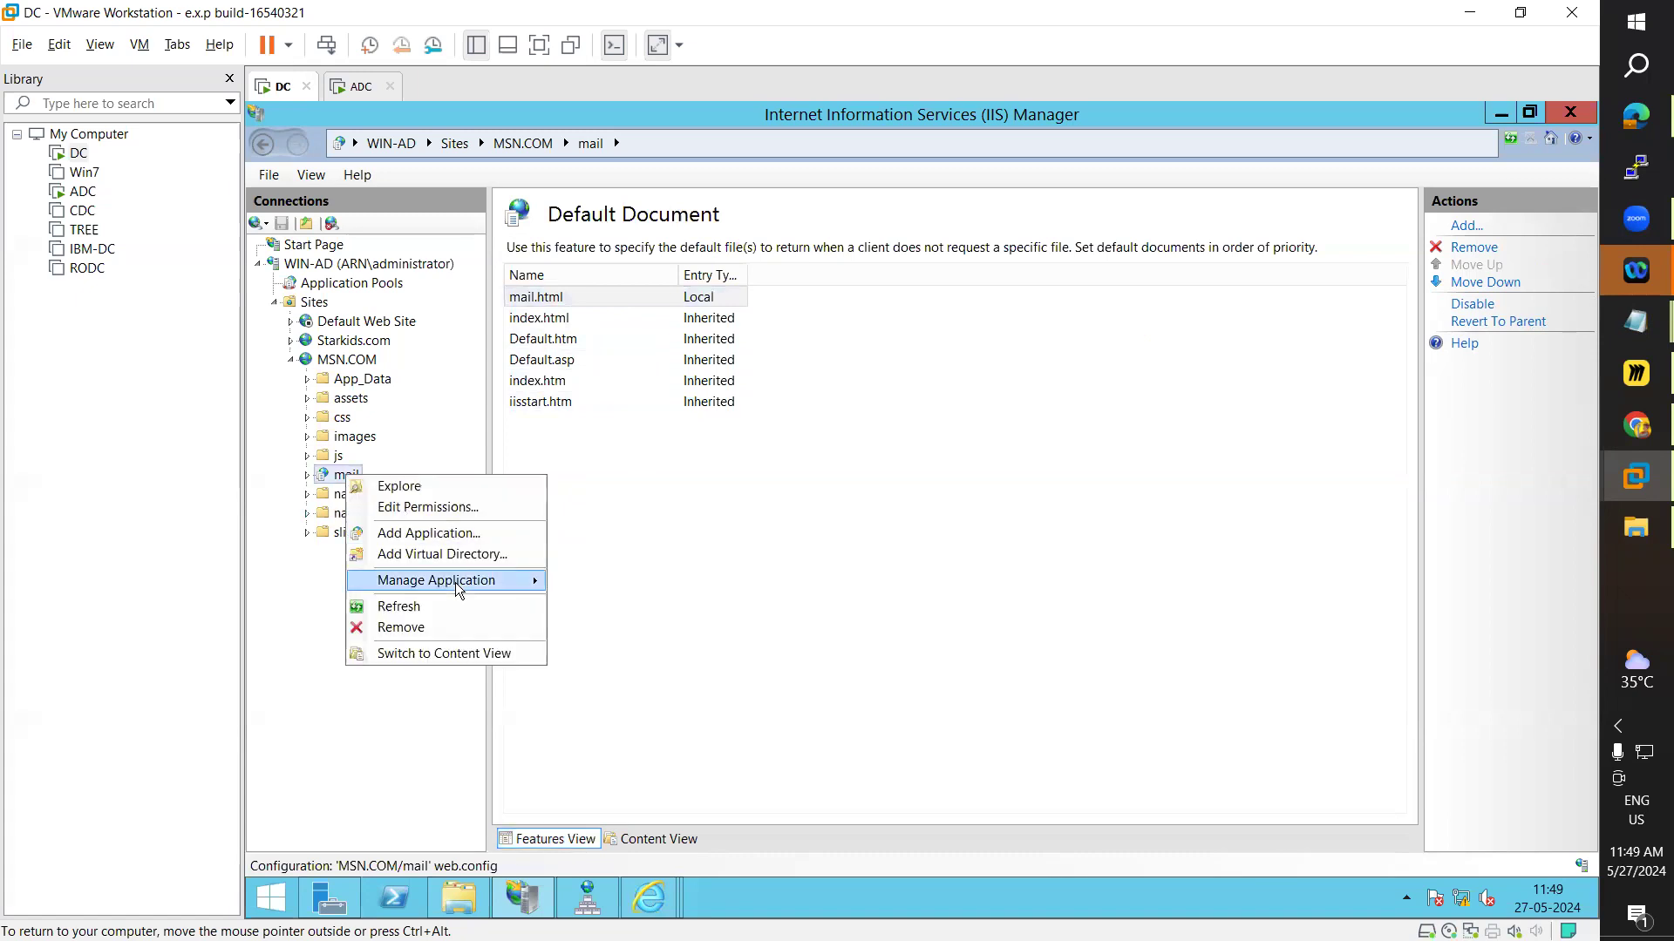
mouse_move(455, 582)
left_click(605, 583)
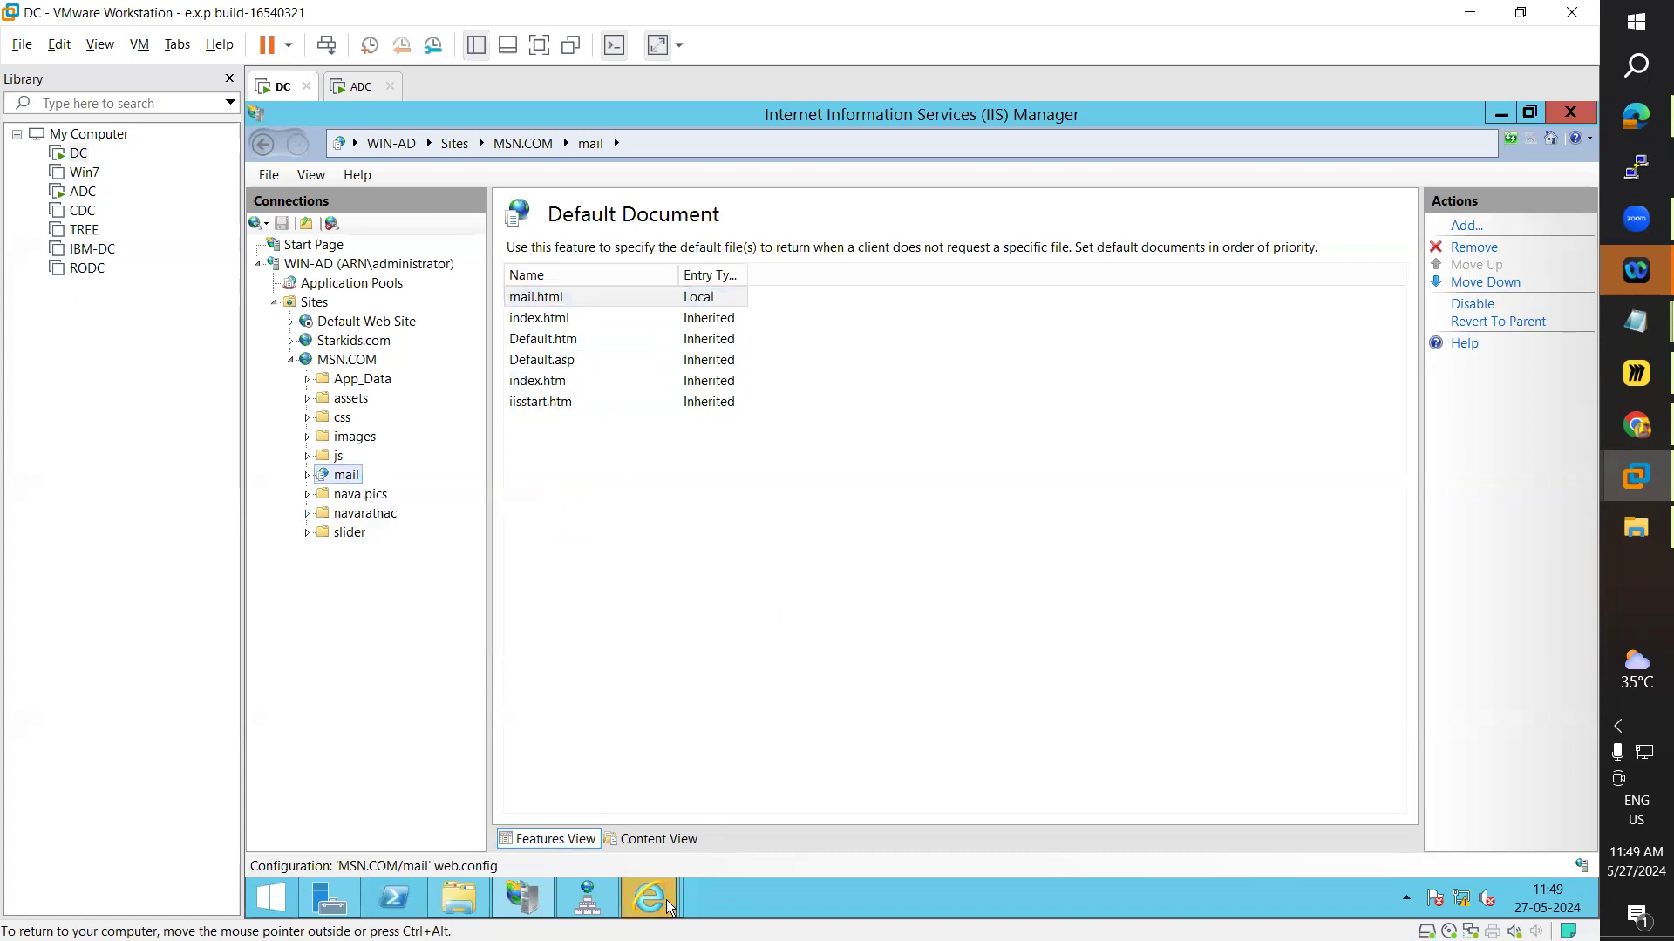
mouse_move(669, 908)
left_click(988, 795)
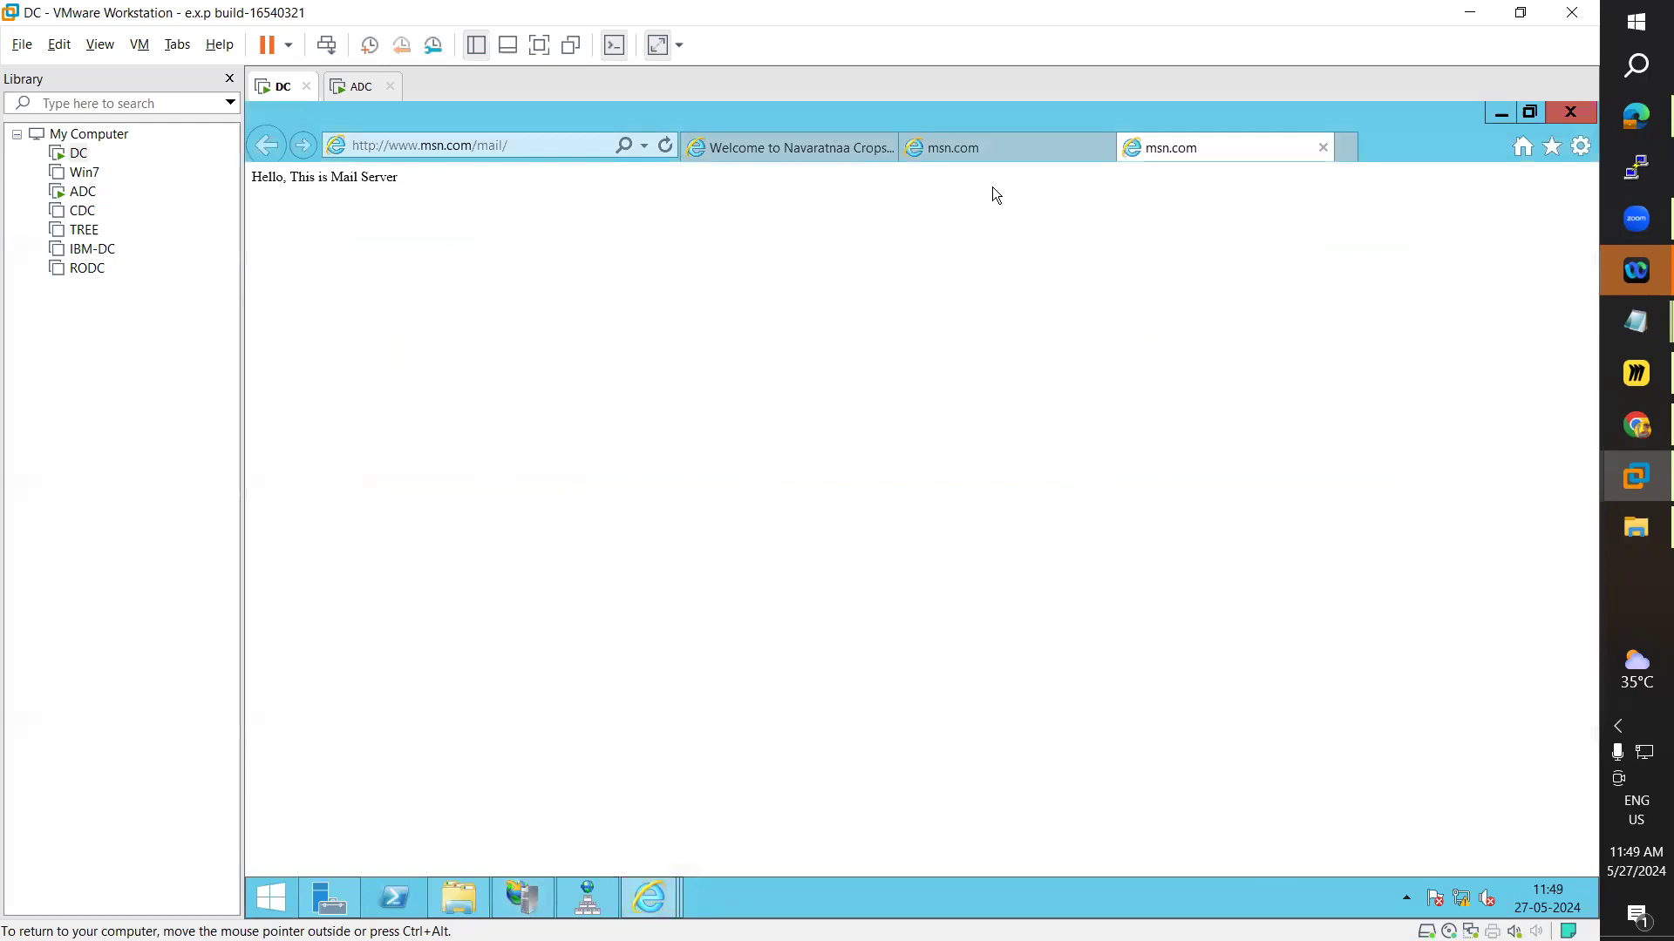
left_click(1563, 113)
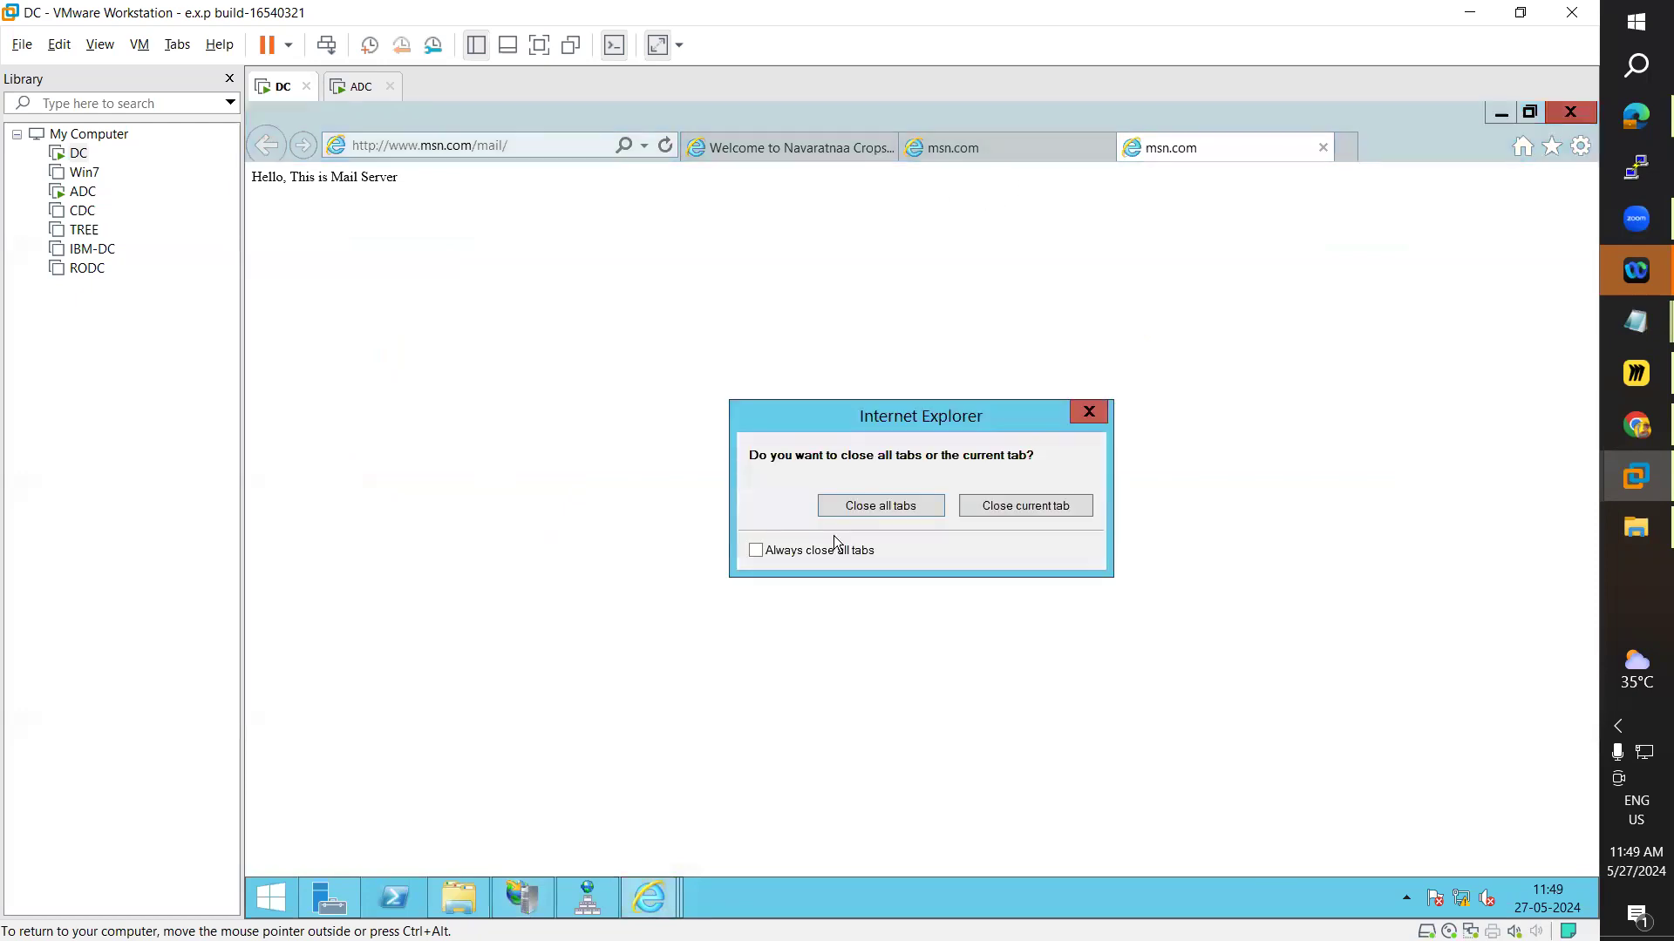
left_click(877, 506)
right_click(346, 480)
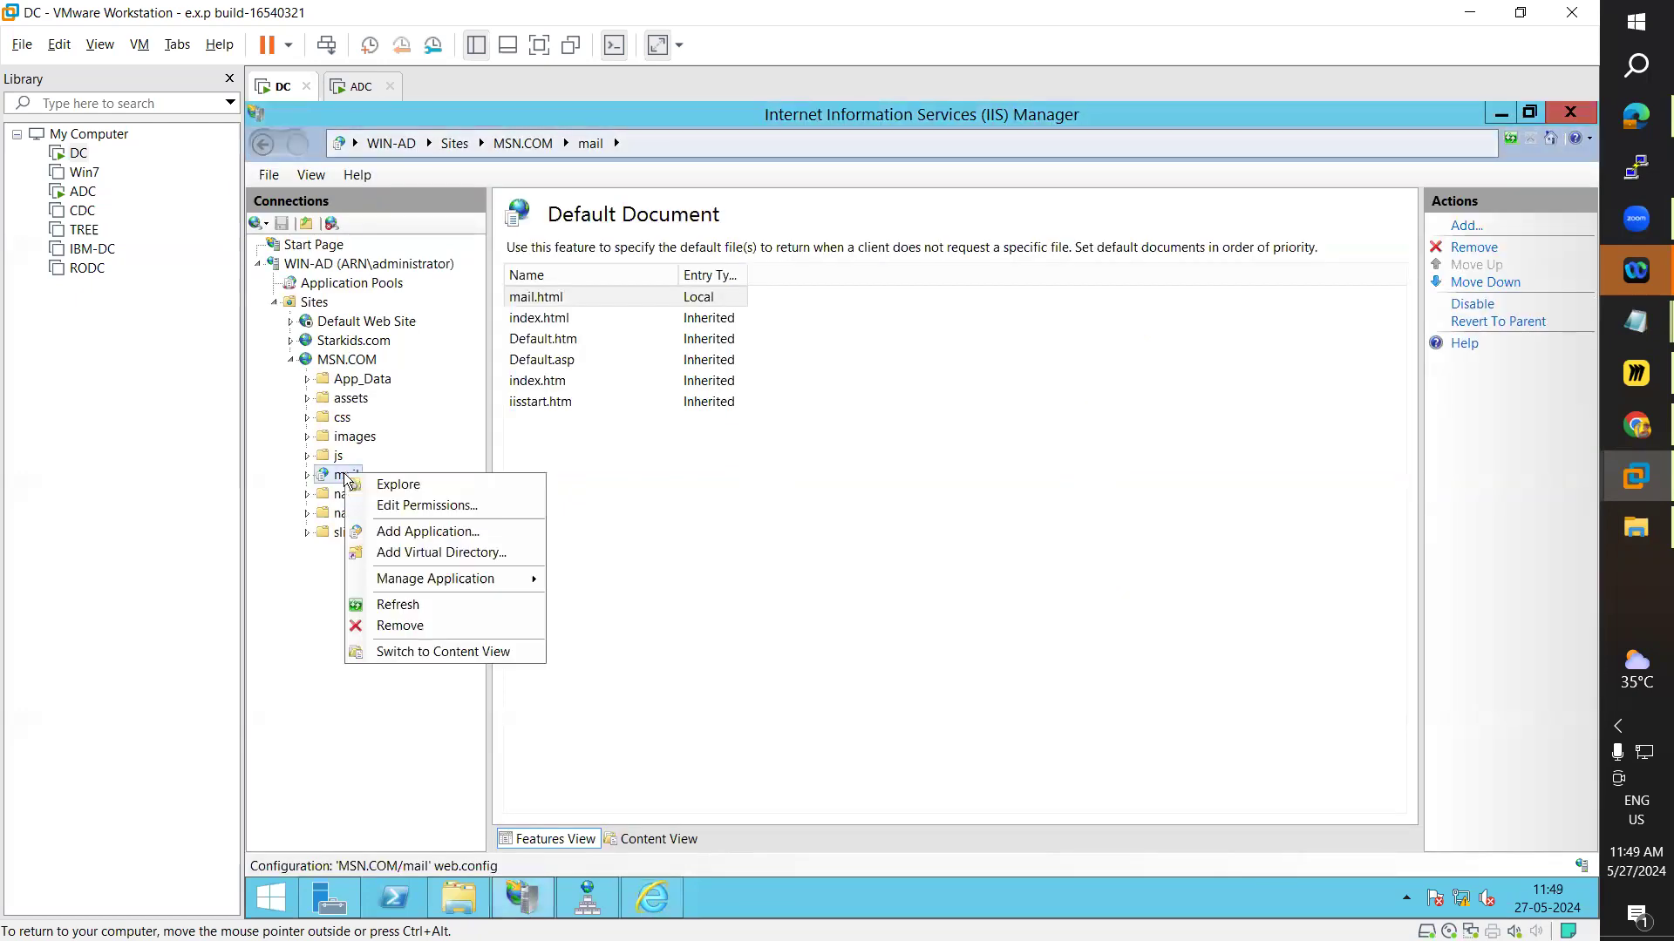
mouse_move(531, 579)
left_click(610, 579)
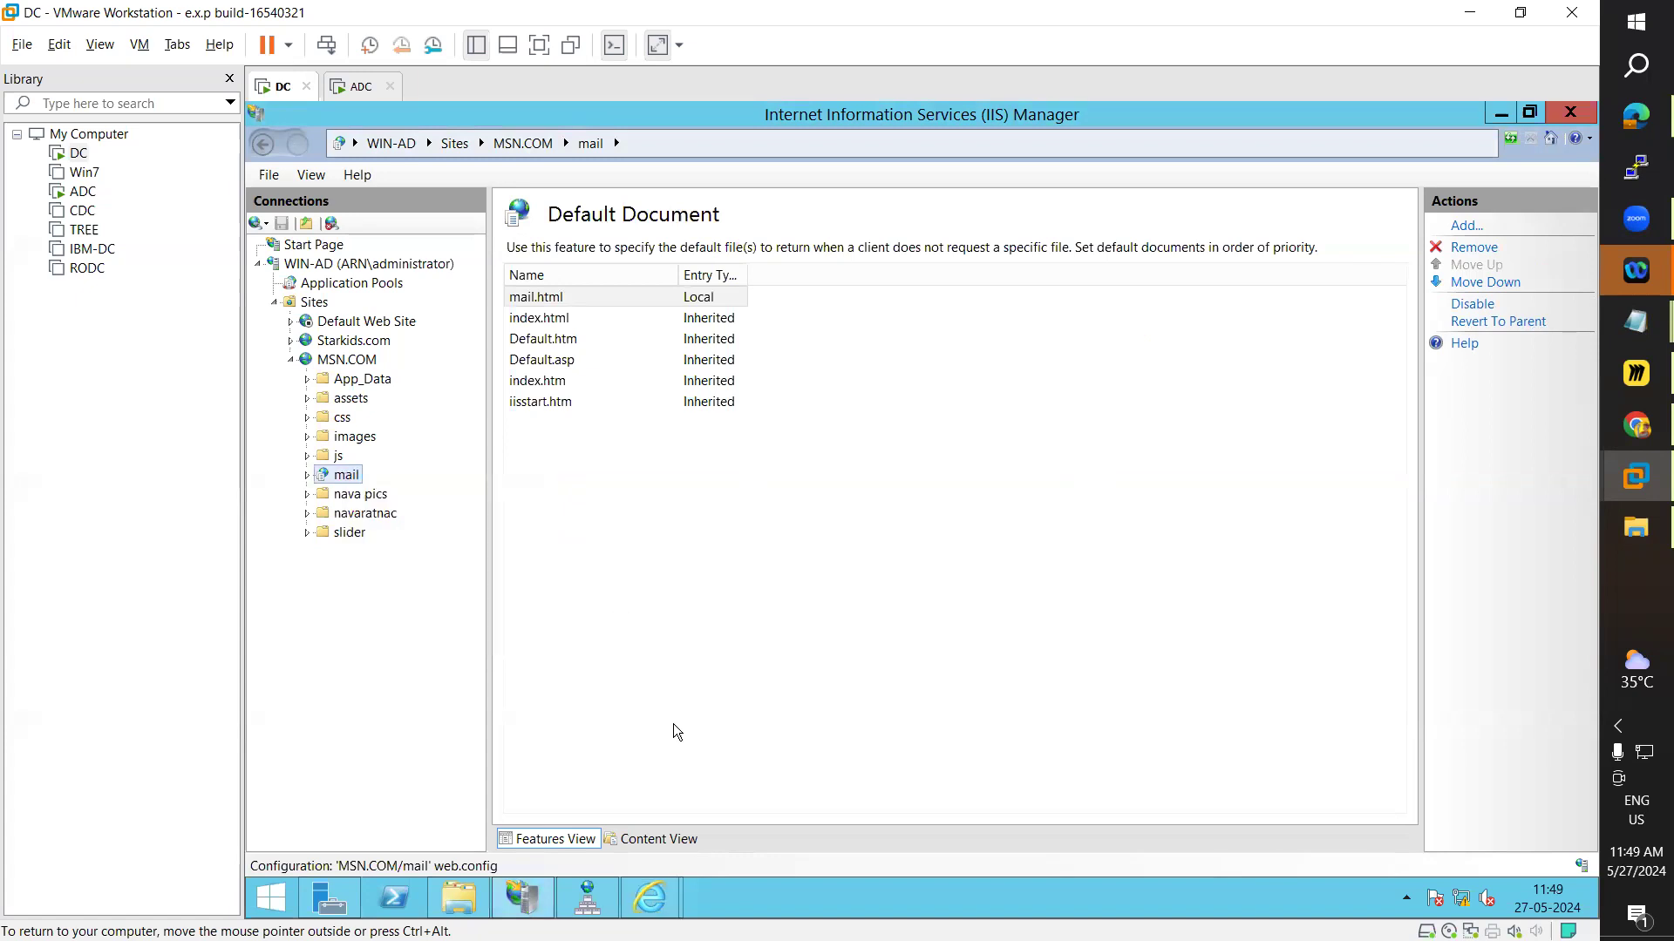
mouse_move(665, 906)
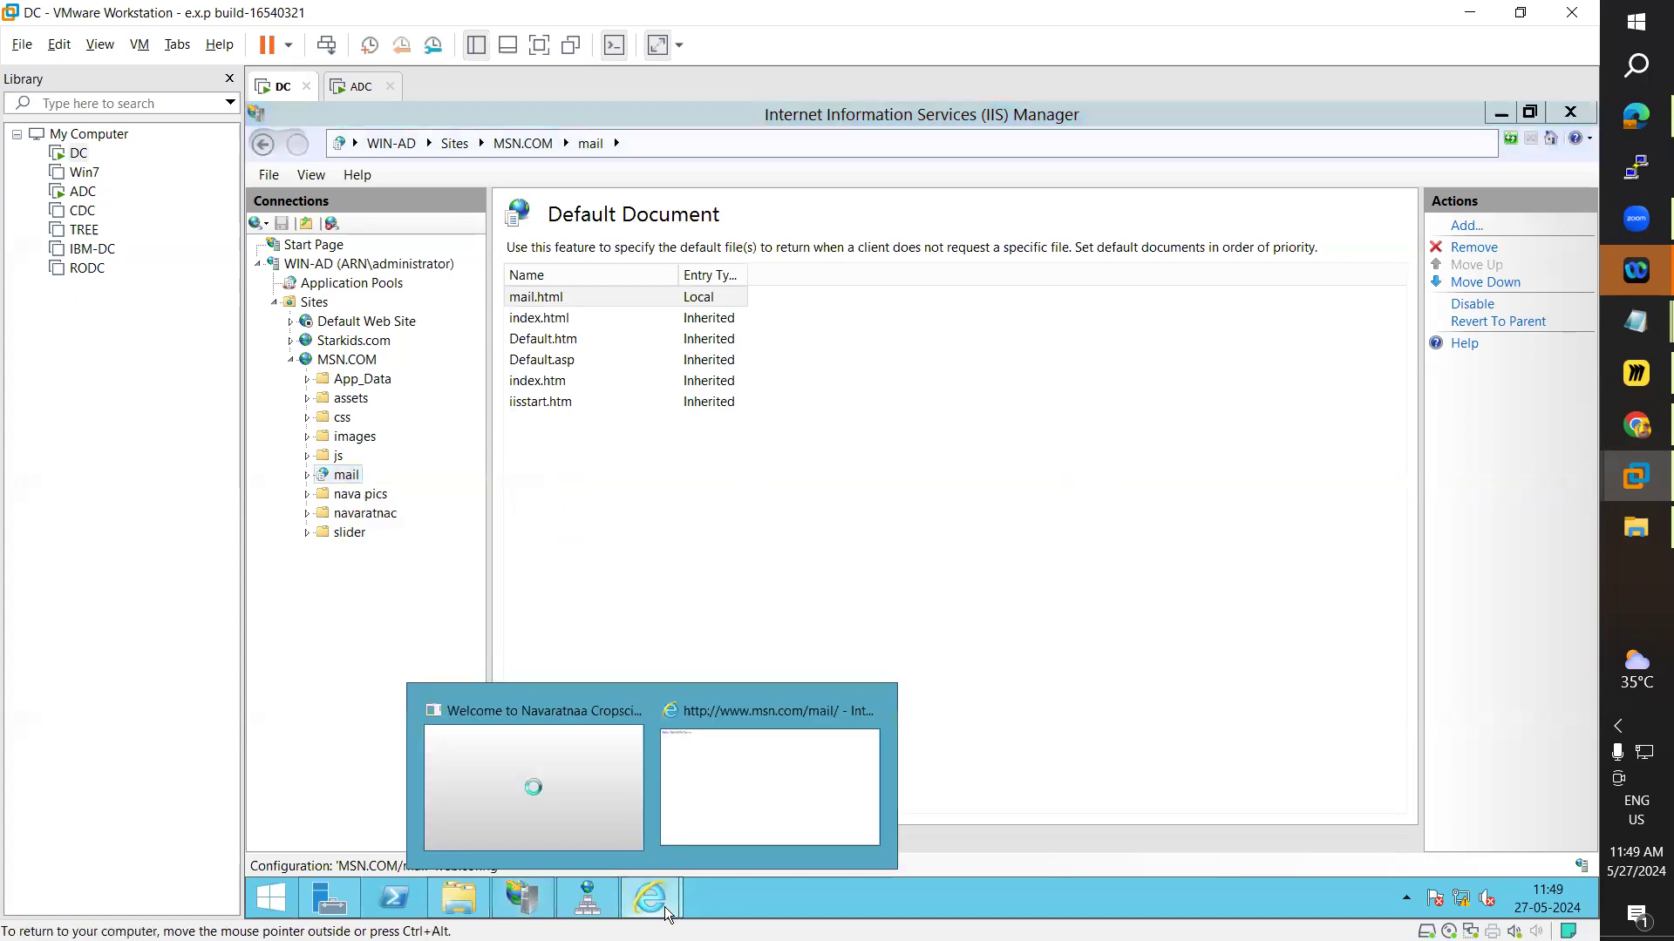
left_click(746, 793)
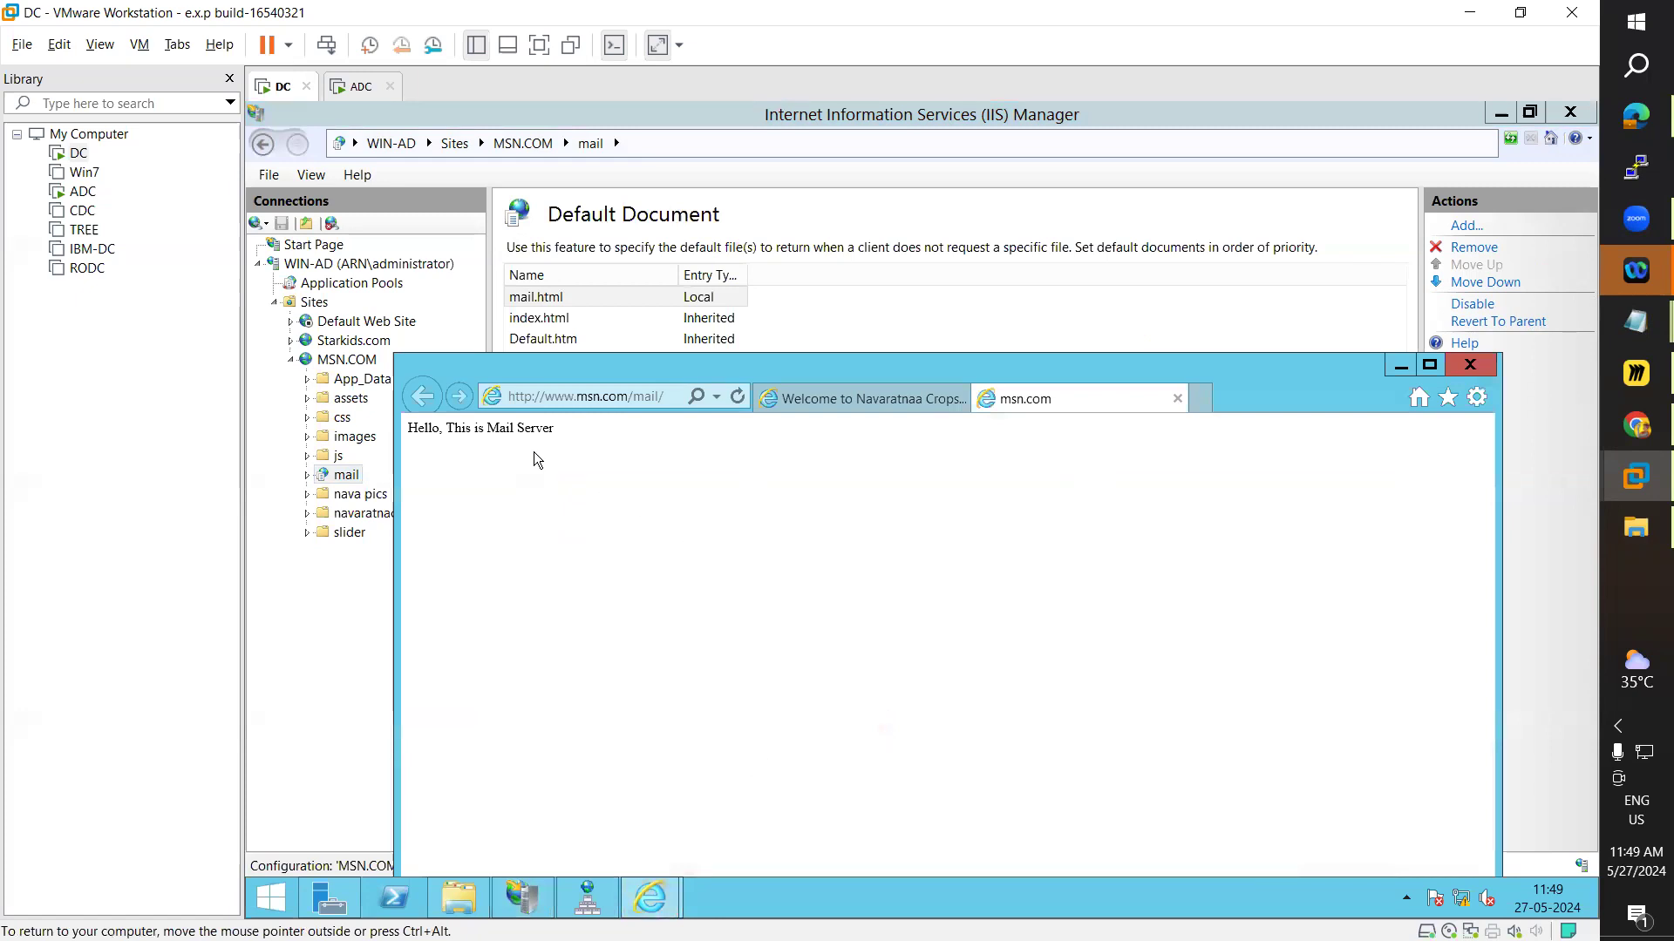
left_click(959, 398)
left_click(1470, 365)
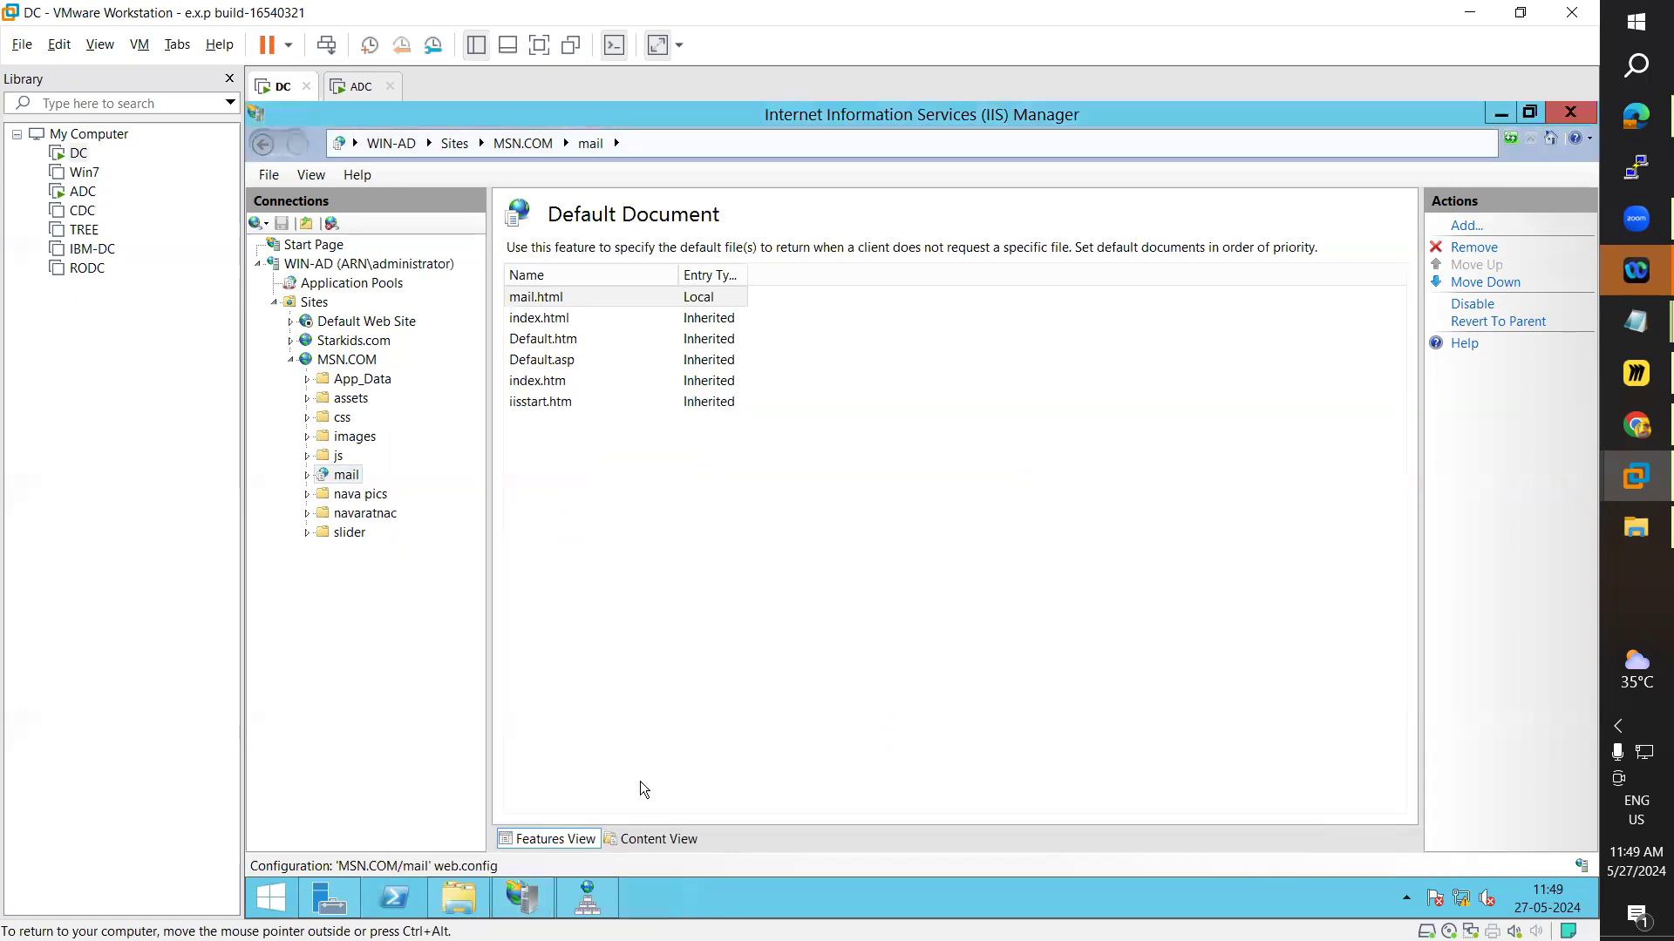
- Browse the mail application in a fresh browser window and switch back to IIS Manager
right_click(349, 475)
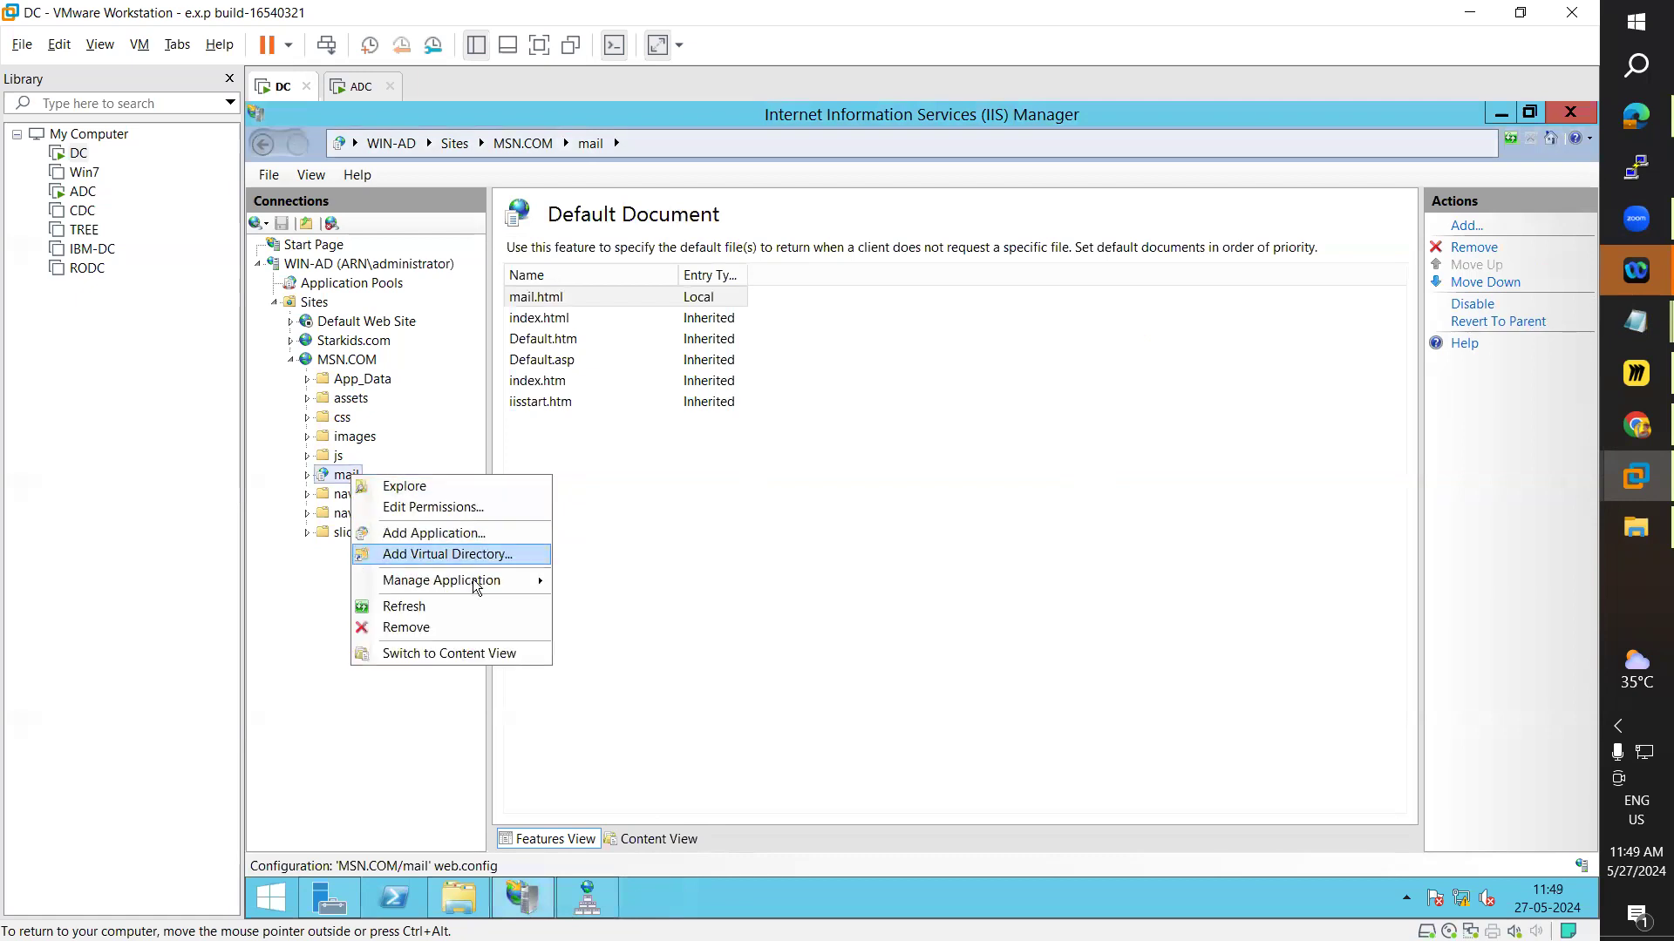
mouse_move(506, 581)
left_click(608, 583)
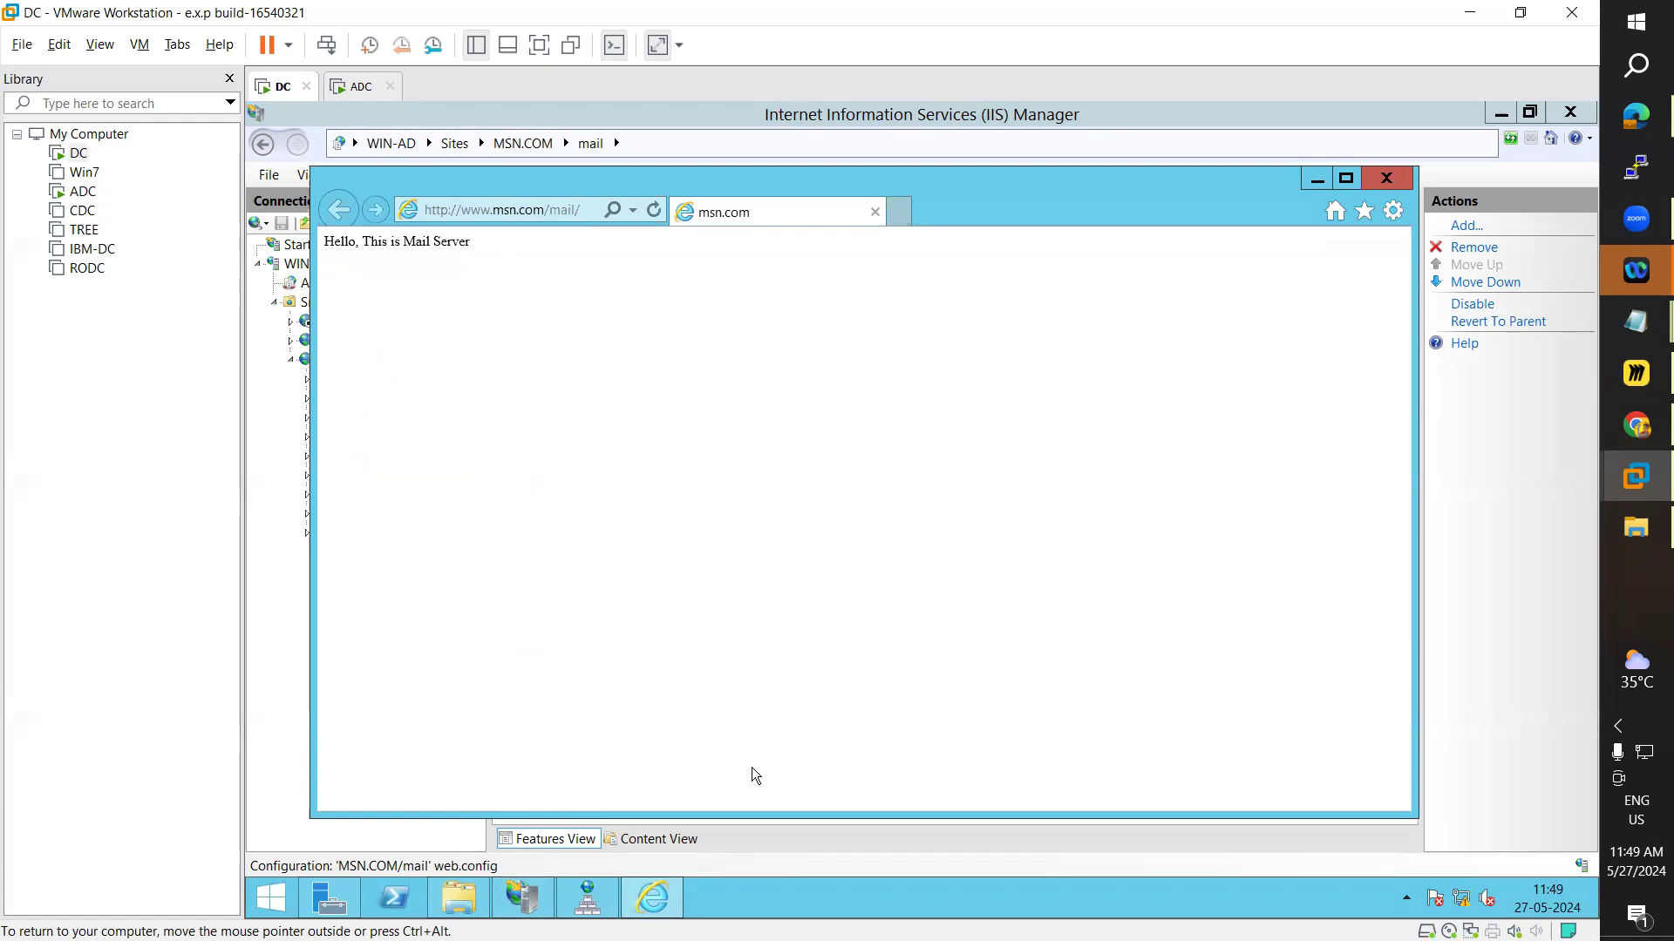
left_click(537, 916)
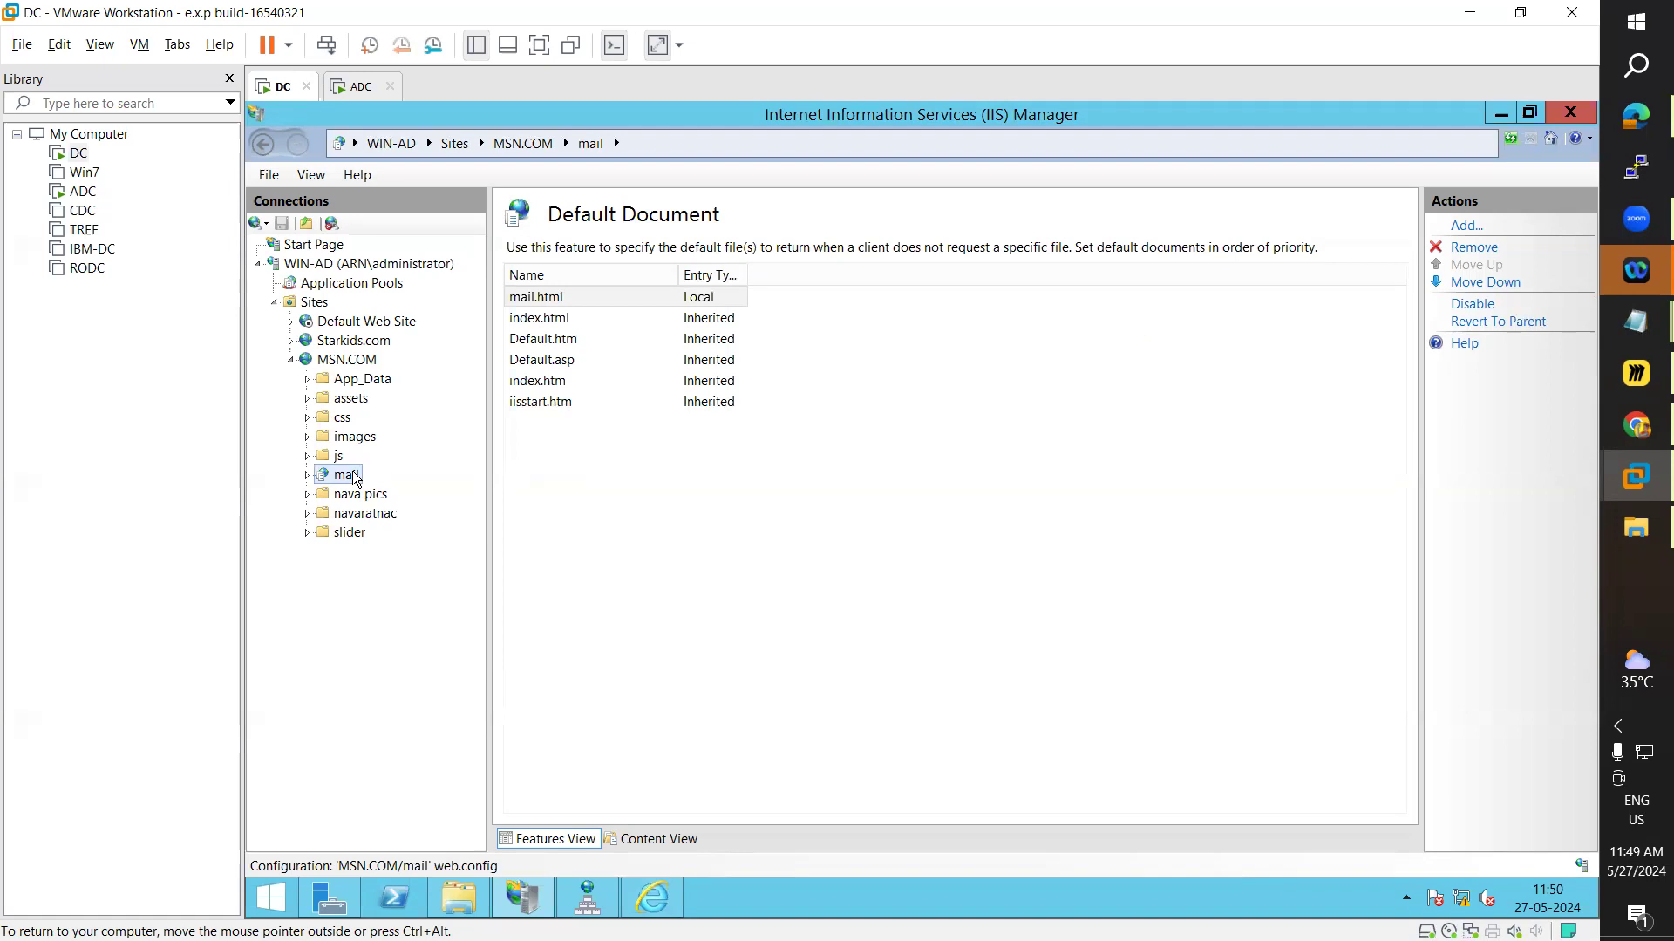
- Edit the http site binding of MSN.COM and set its port to 8080
left_click(291, 360)
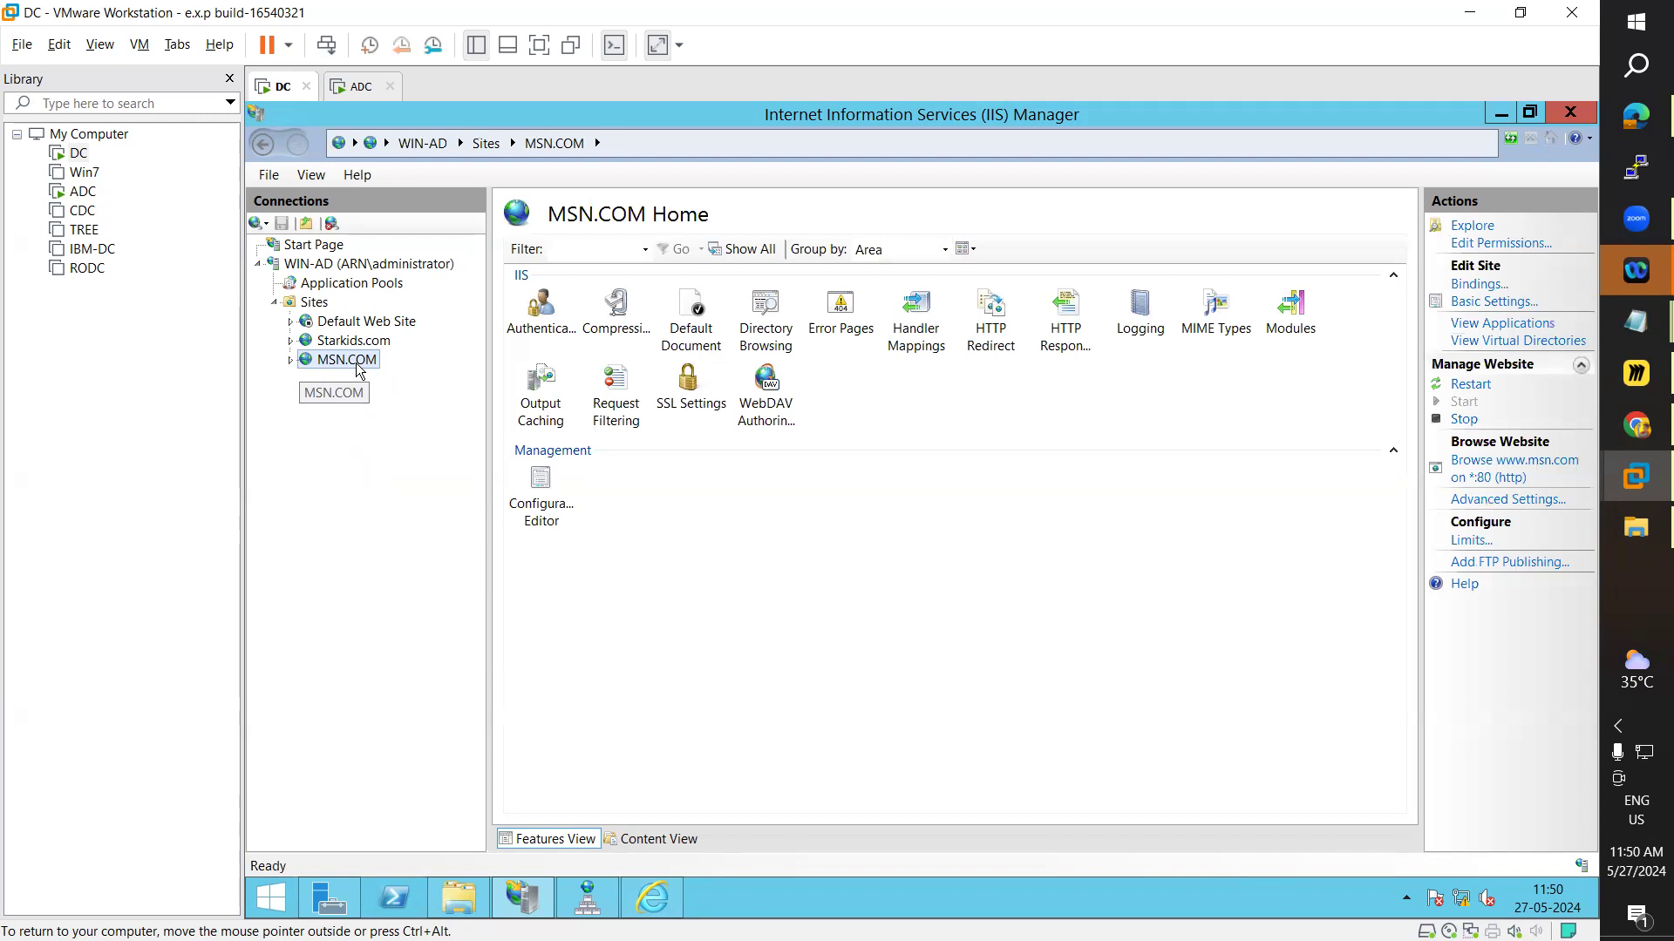
left_click(1476, 287)
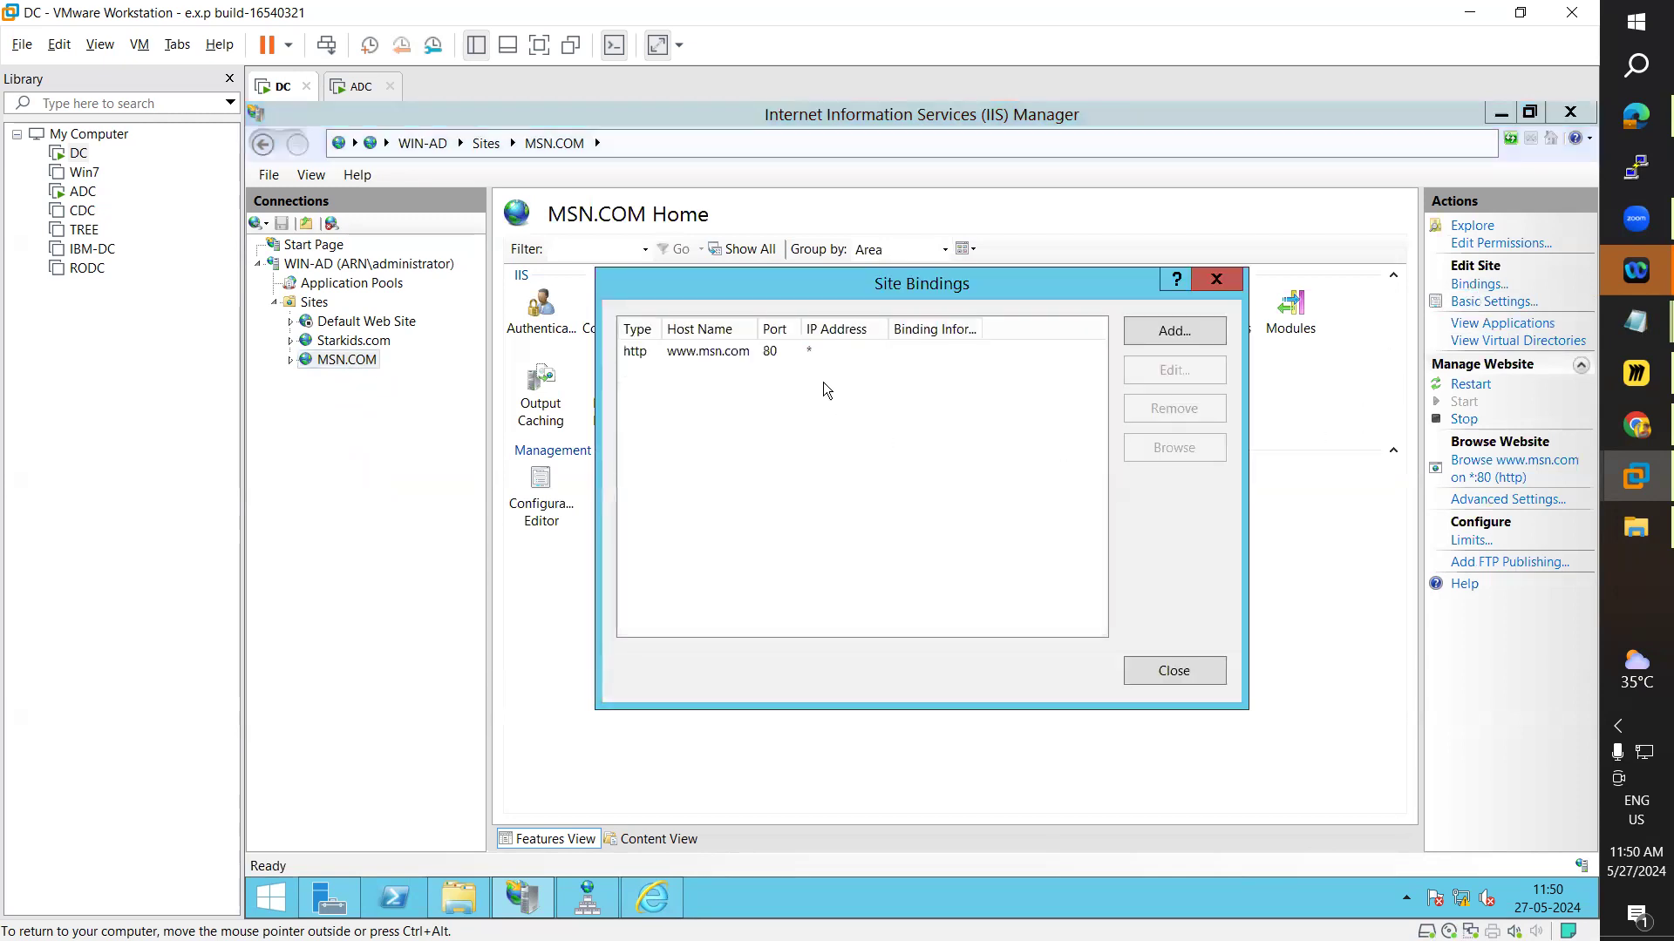
left_click(820, 352)
left_click(1168, 372)
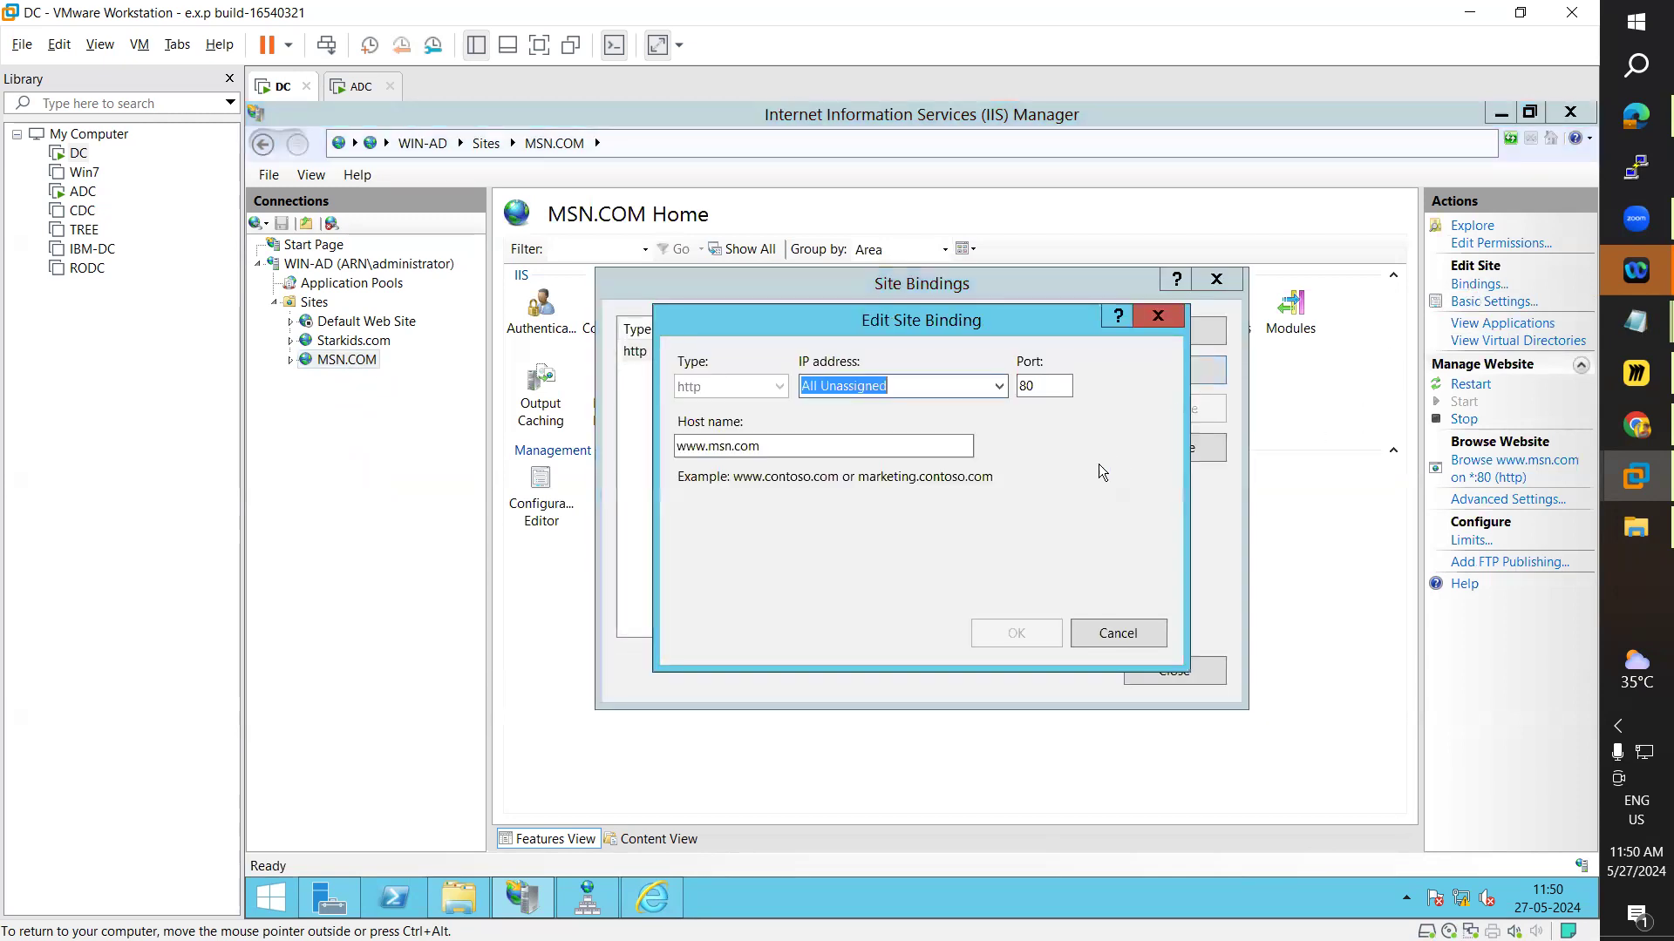
double_click(1035, 389)
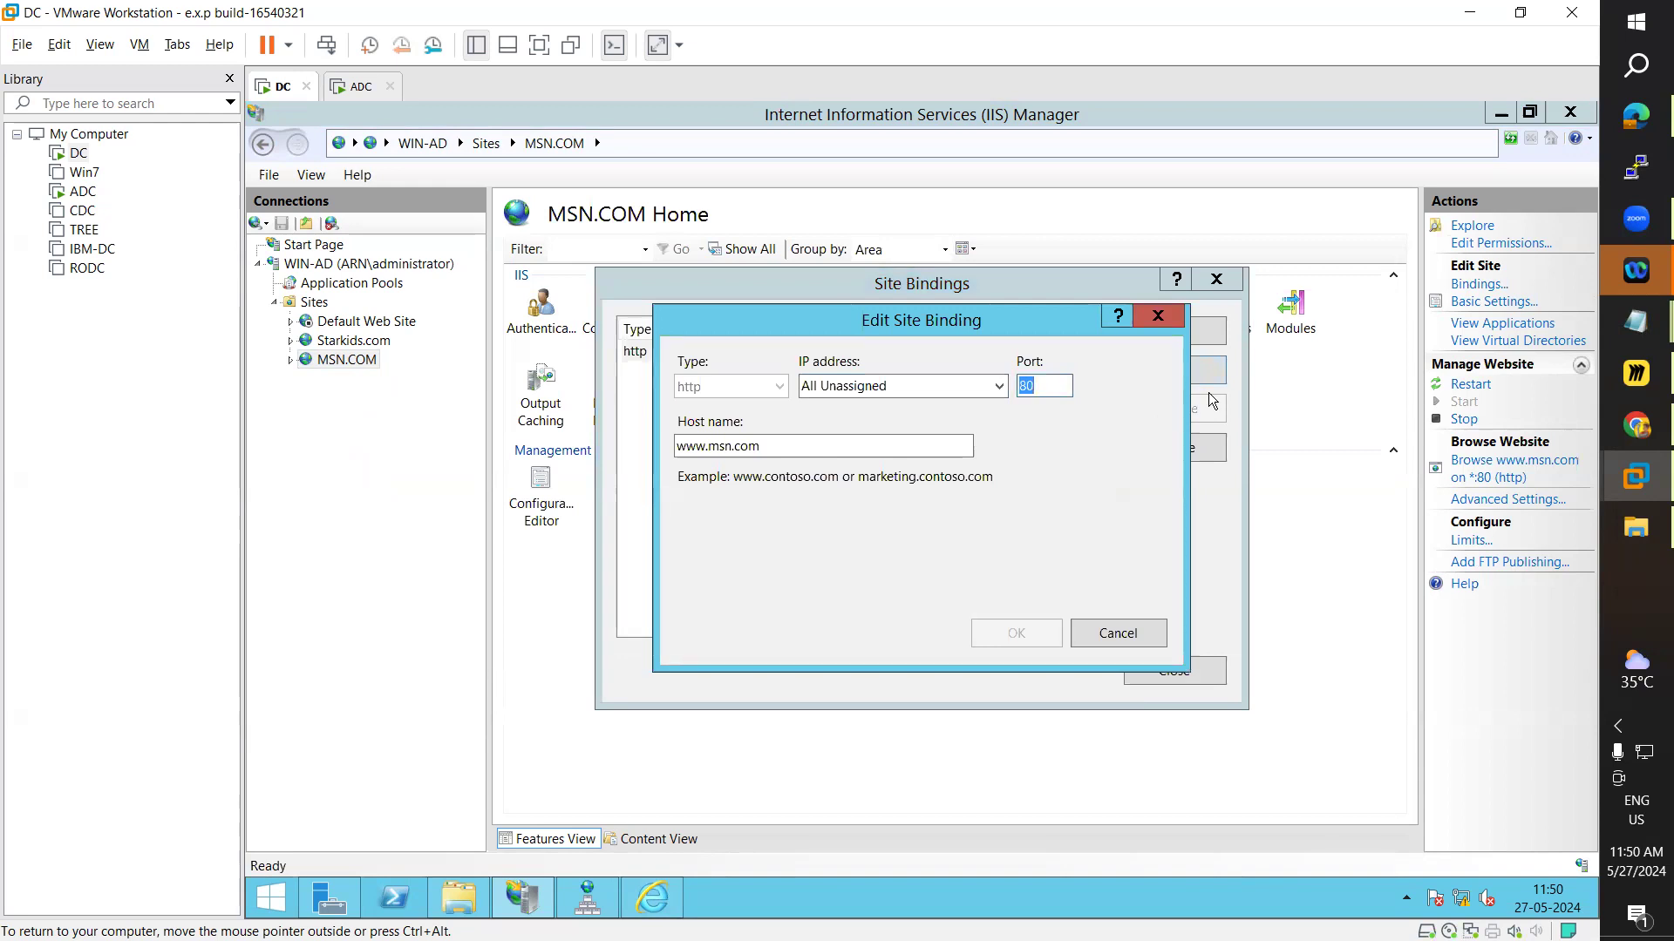
type("8080")
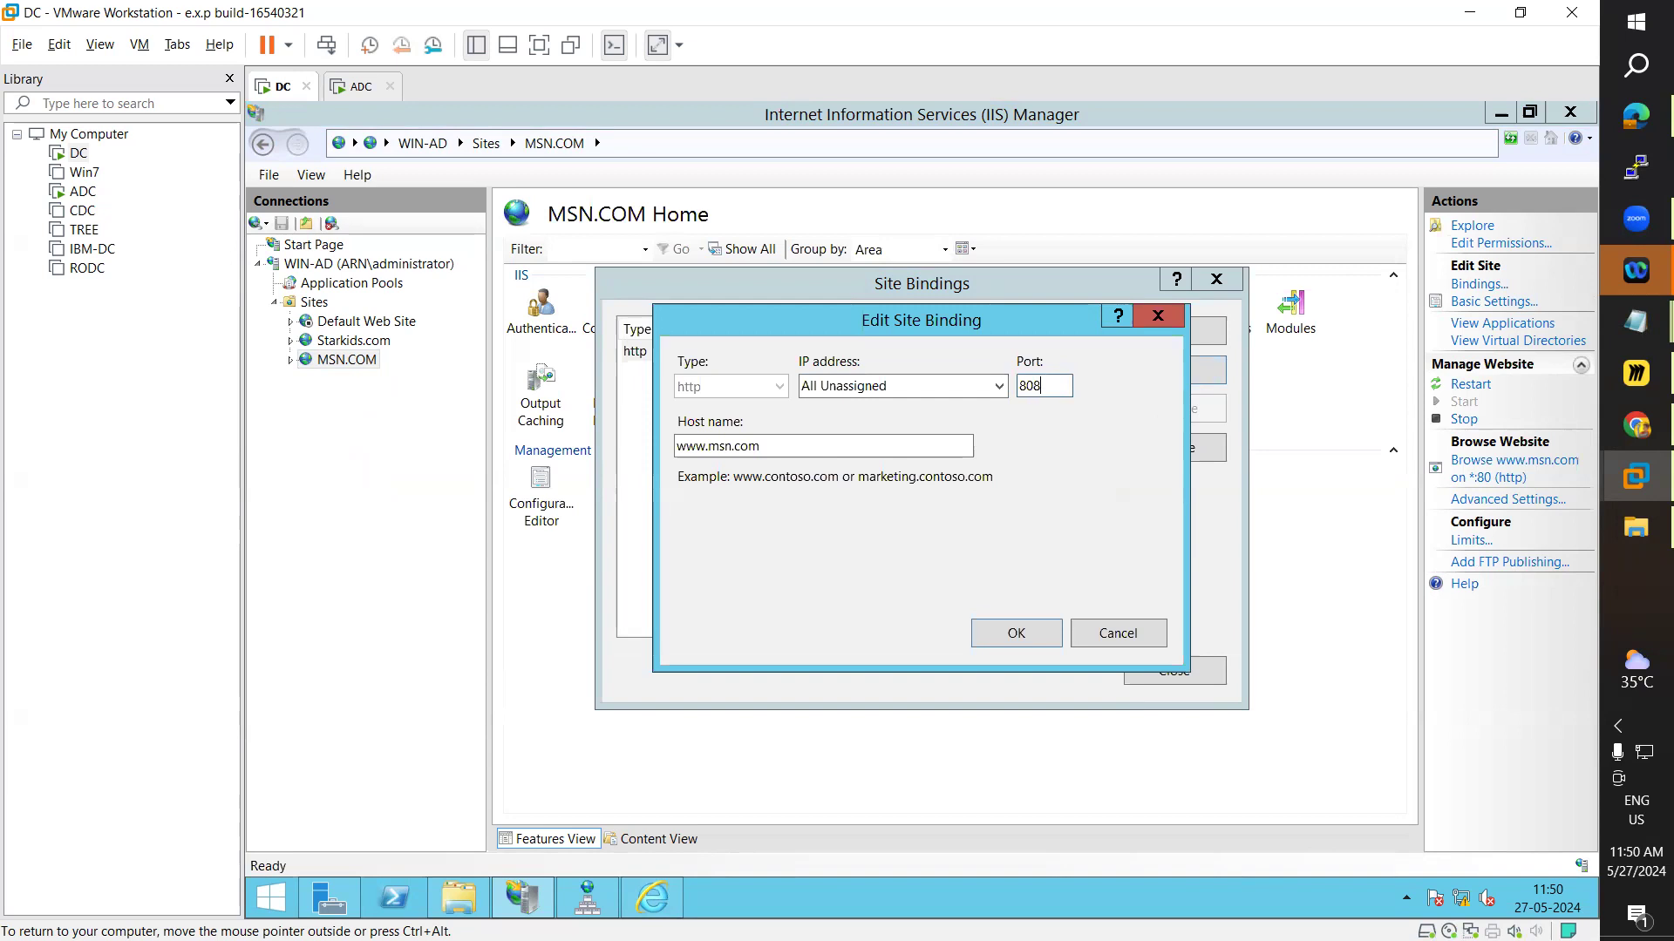
left_click(1014, 634)
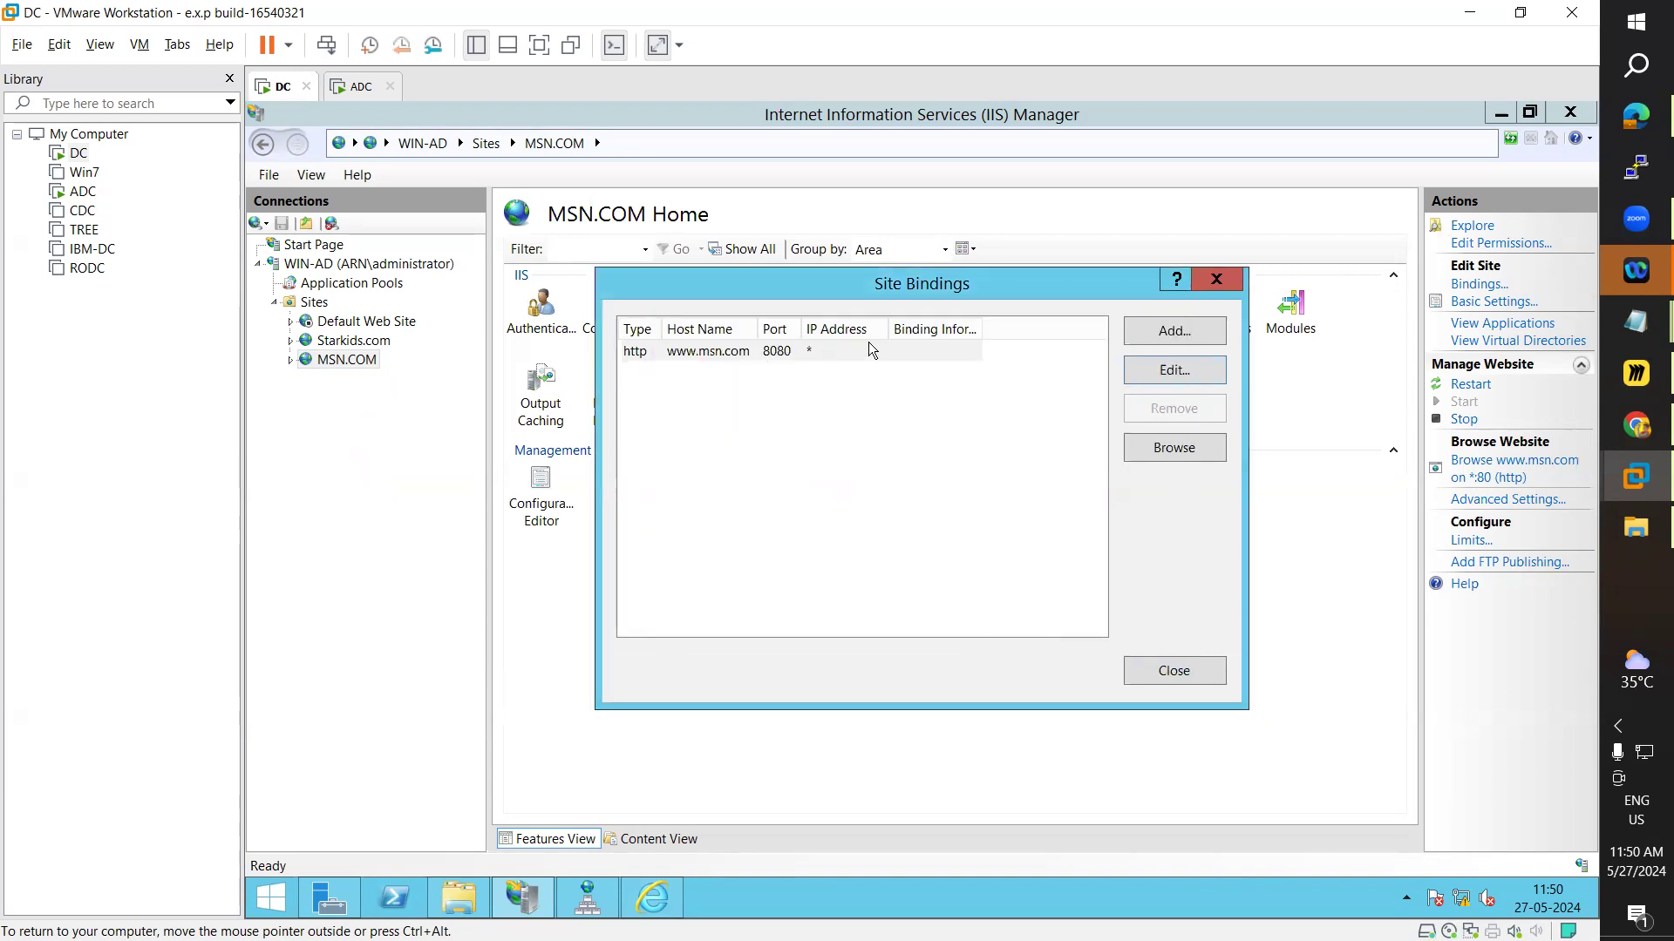
- Examine the IP address choices in the MSN.COM site binding, and close the bindings without further changes
left_click(1177, 372)
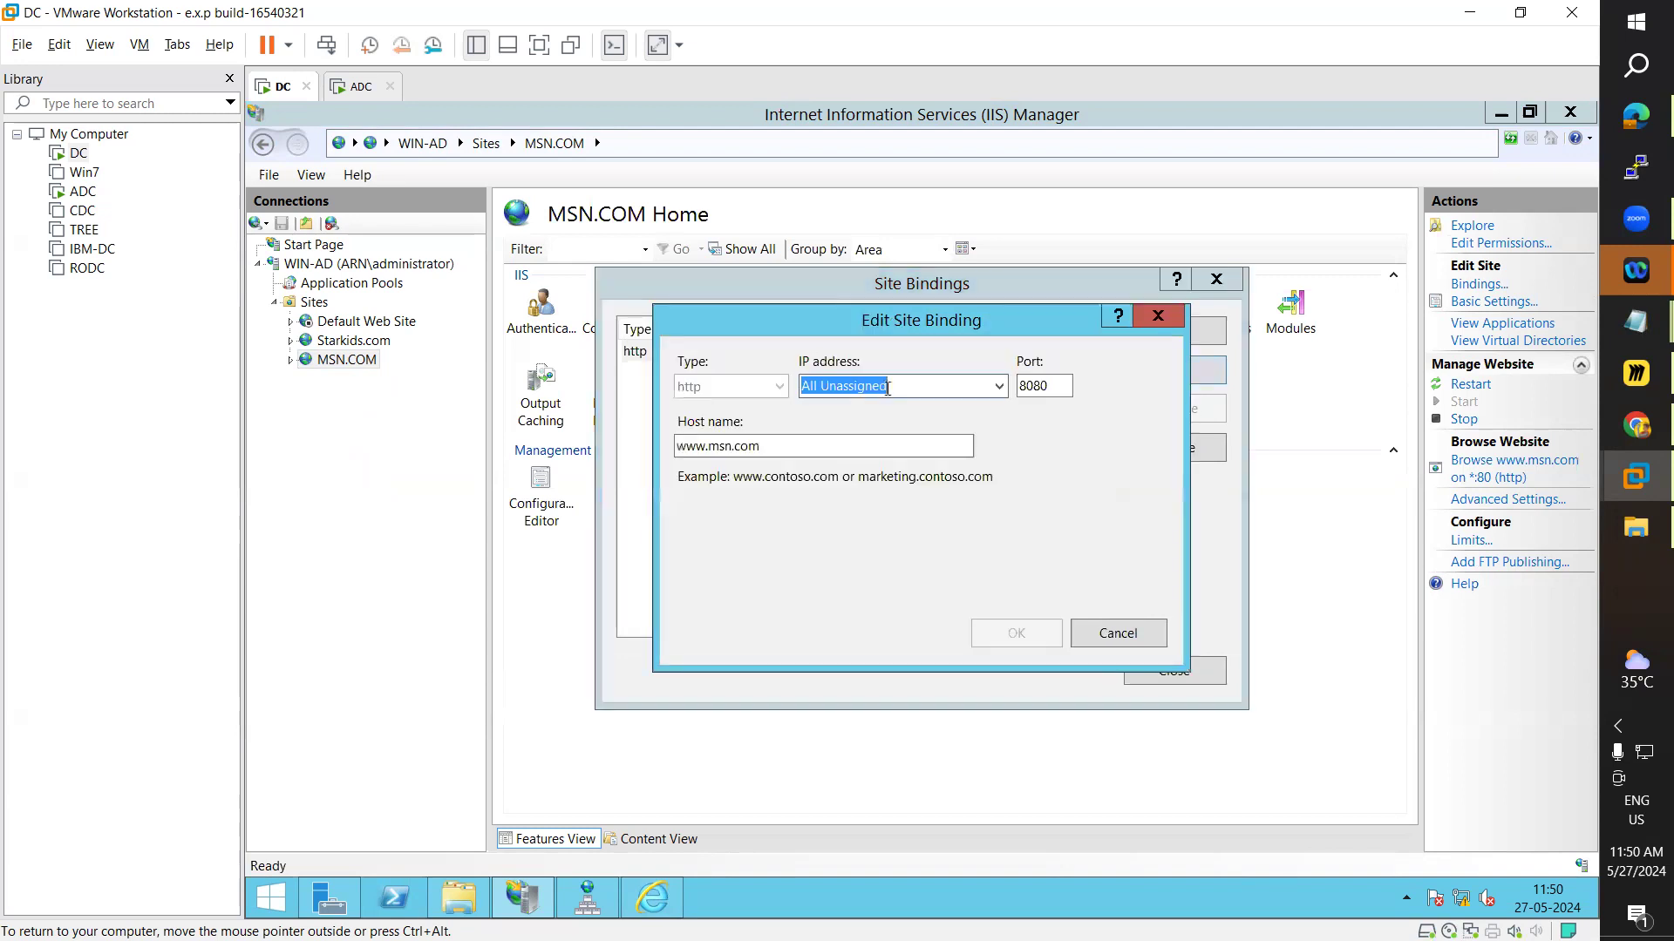
left_click(1000, 385)
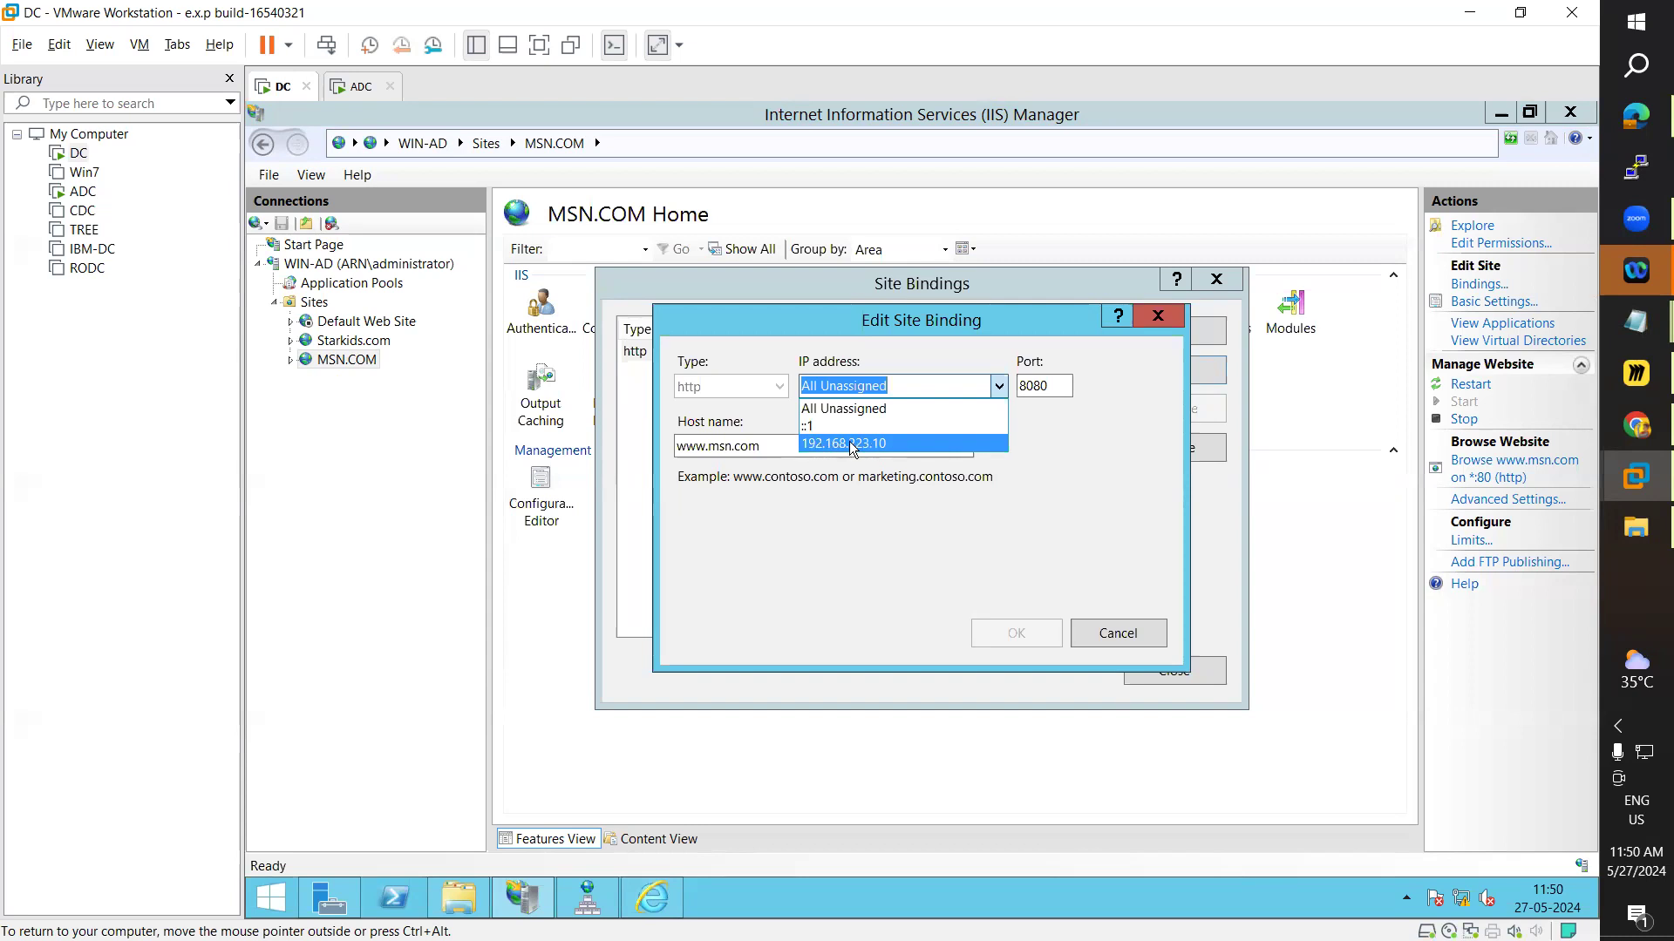
left_click(1124, 382)
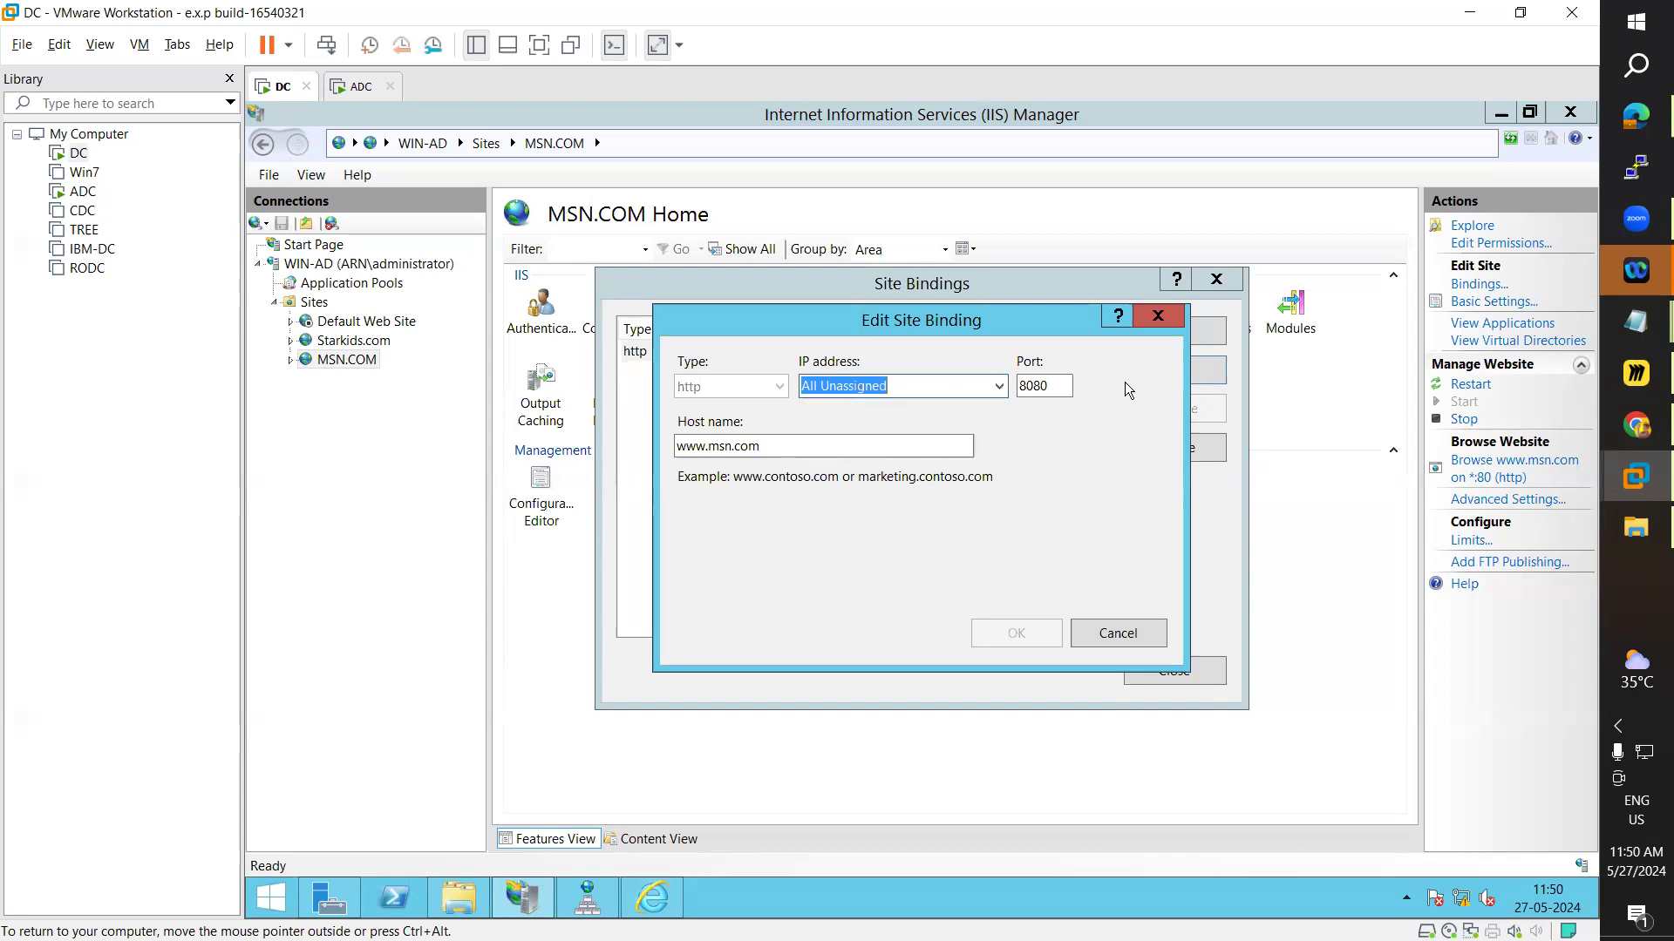
left_click(1164, 312)
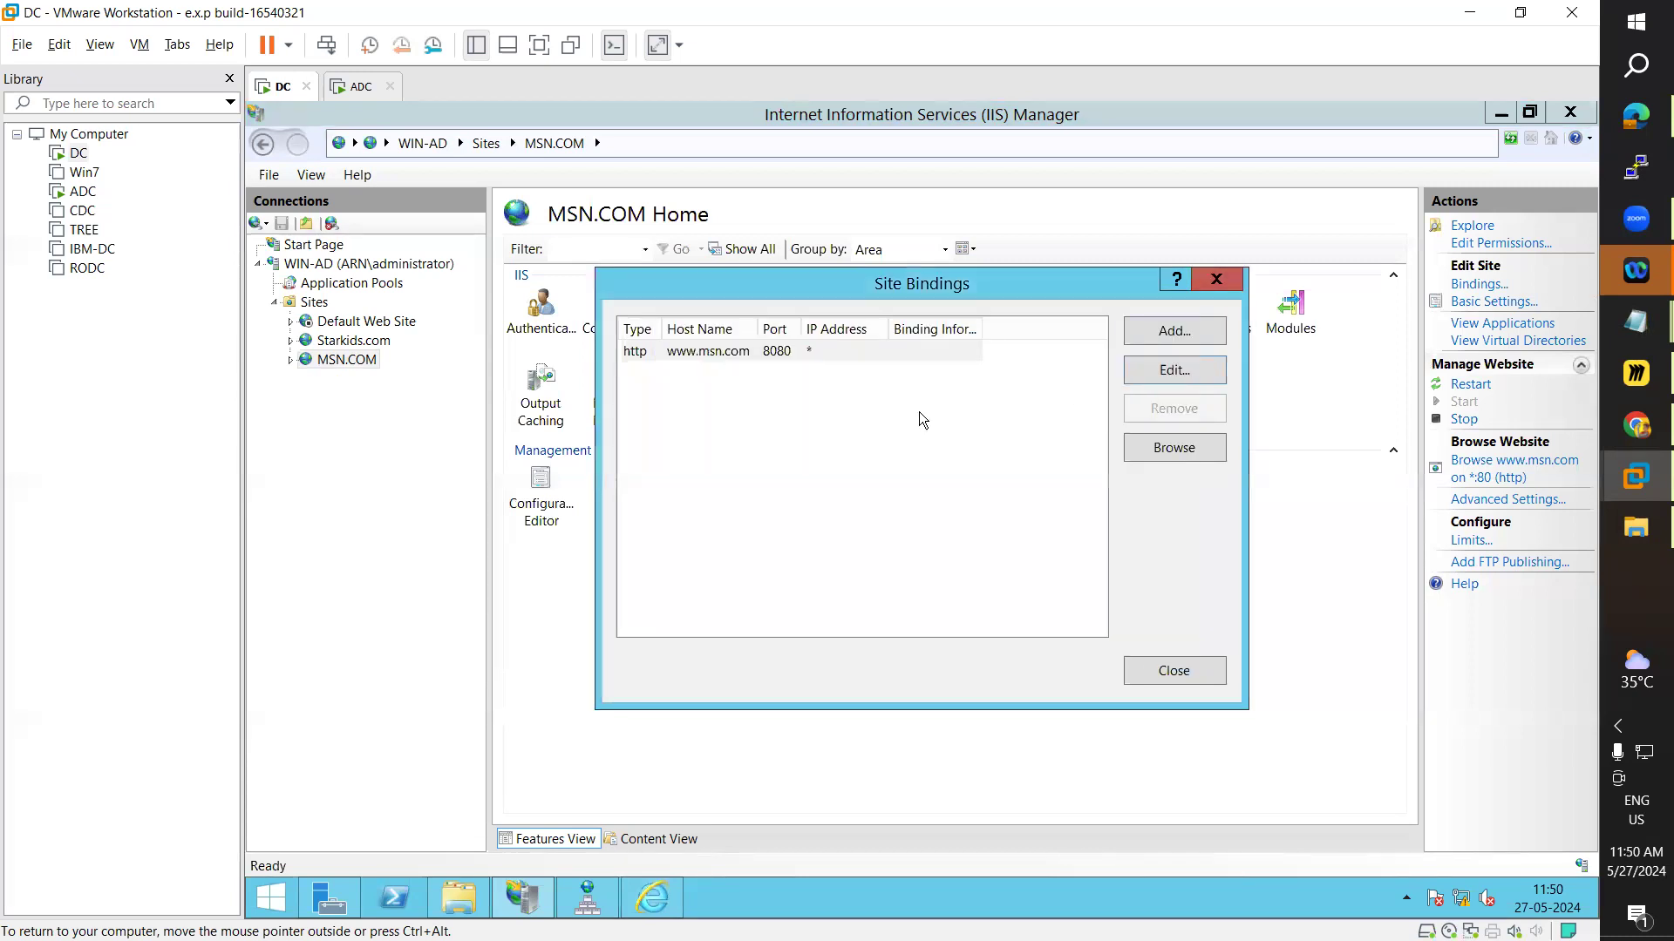
left_click(1171, 671)
left_click(652, 898)
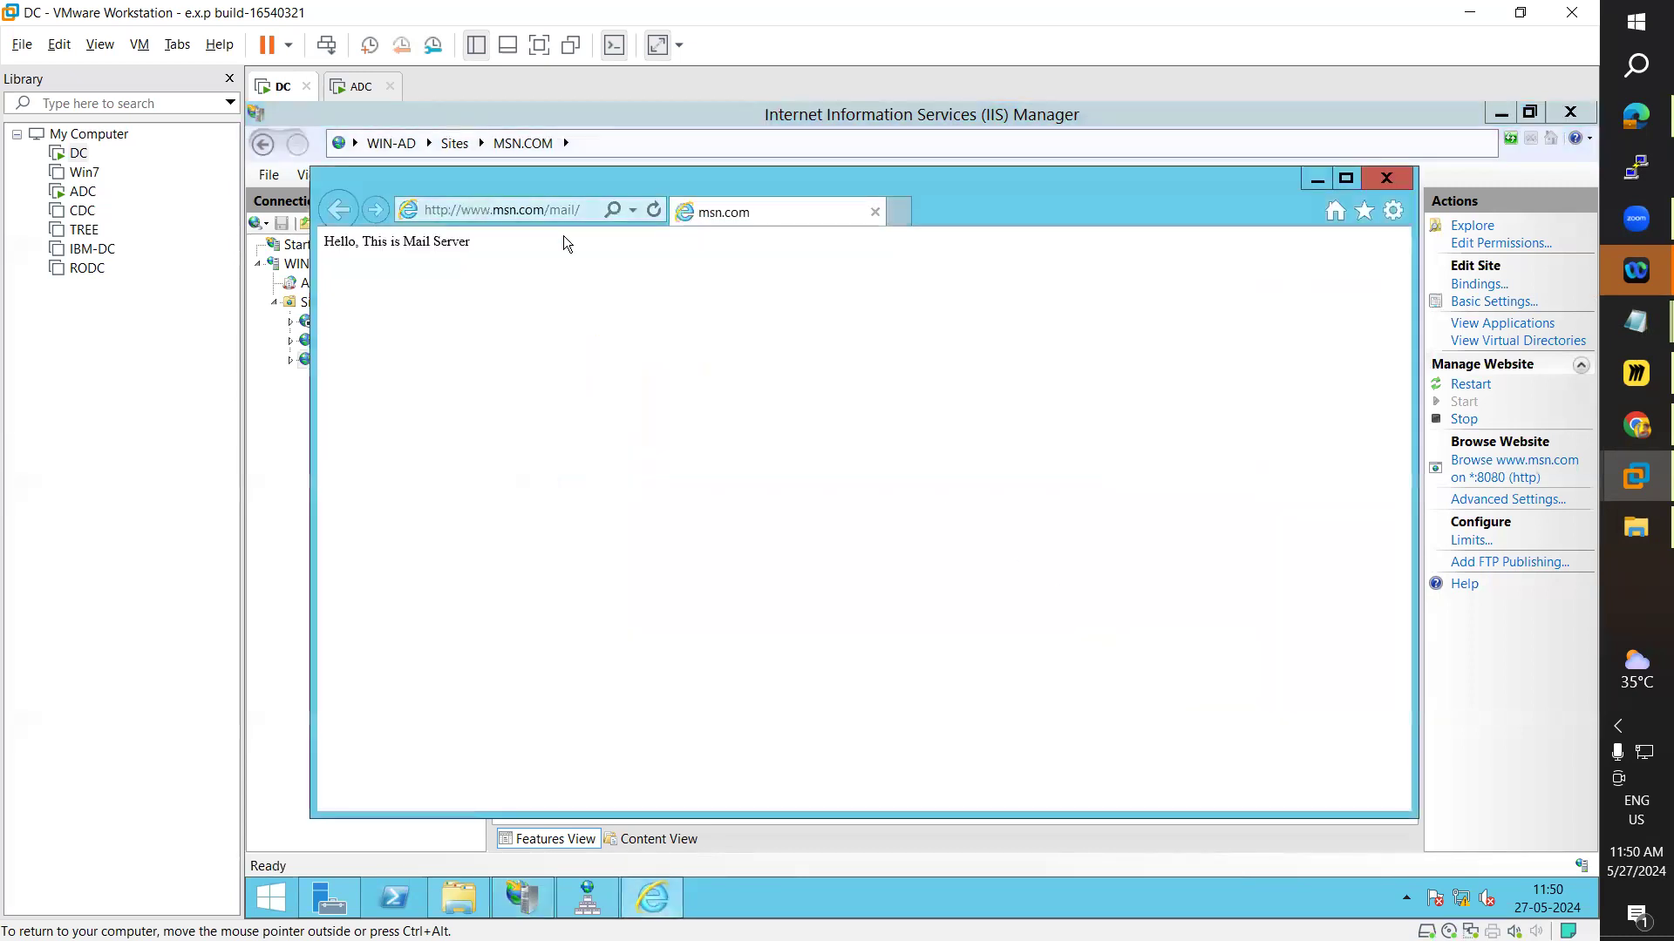
left_click(551, 213)
left_click(549, 211)
left_click_drag(550, 211, 626, 218)
key("BackSpace")
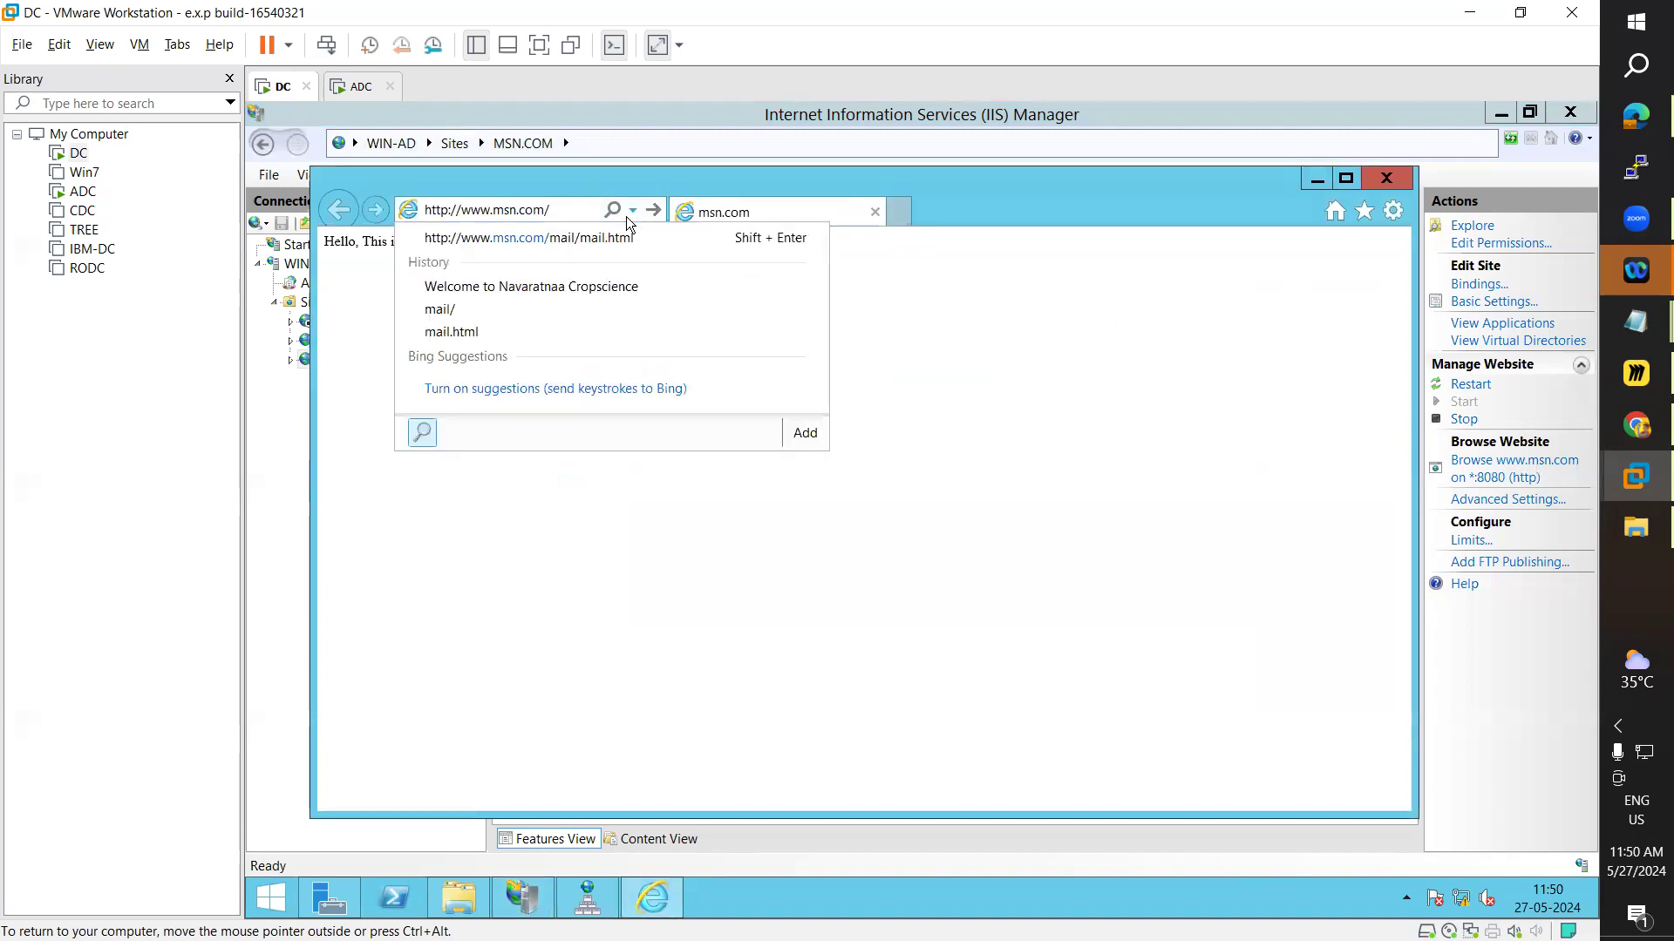
key("Return")
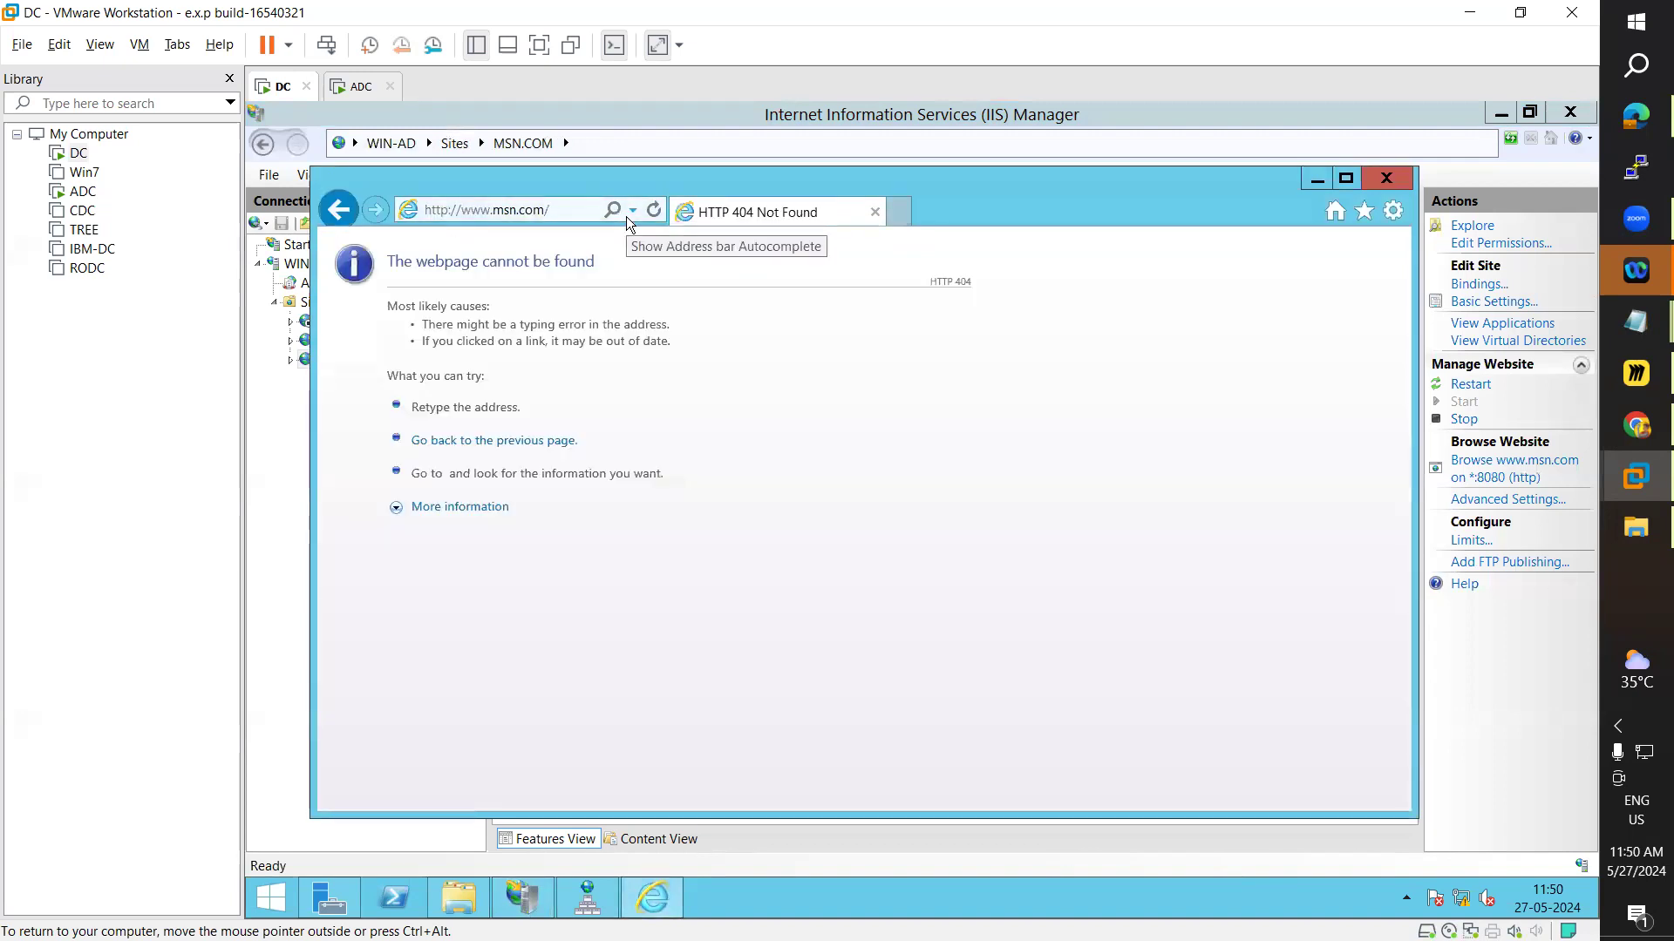
left_click(1347, 177)
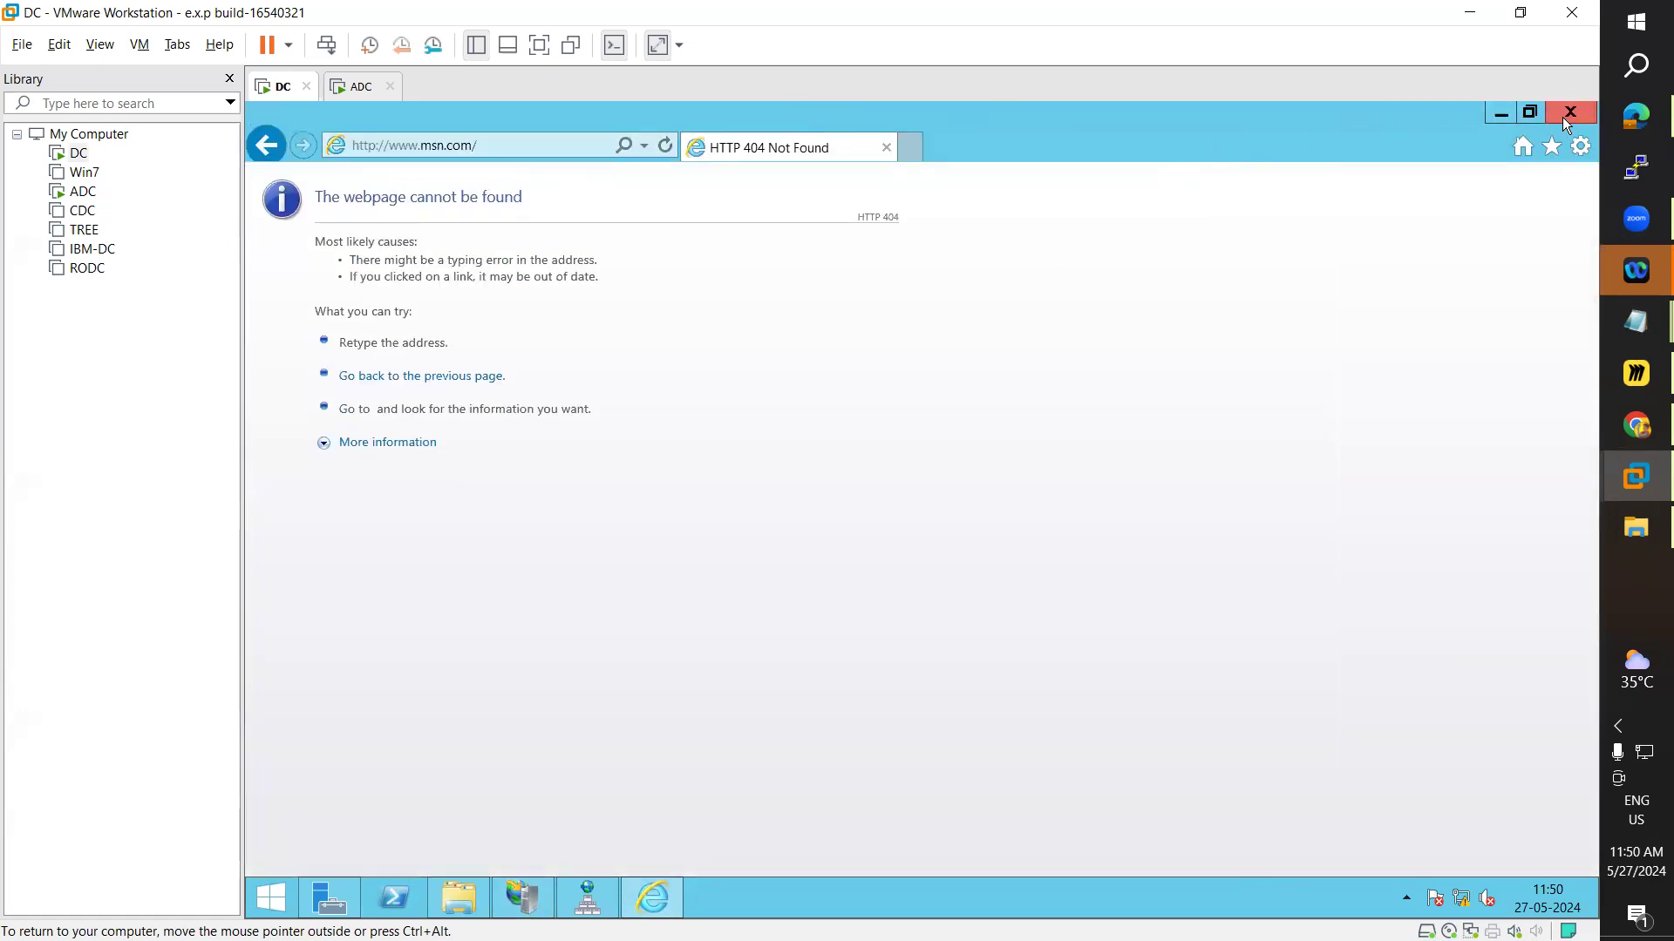
left_click(666, 143)
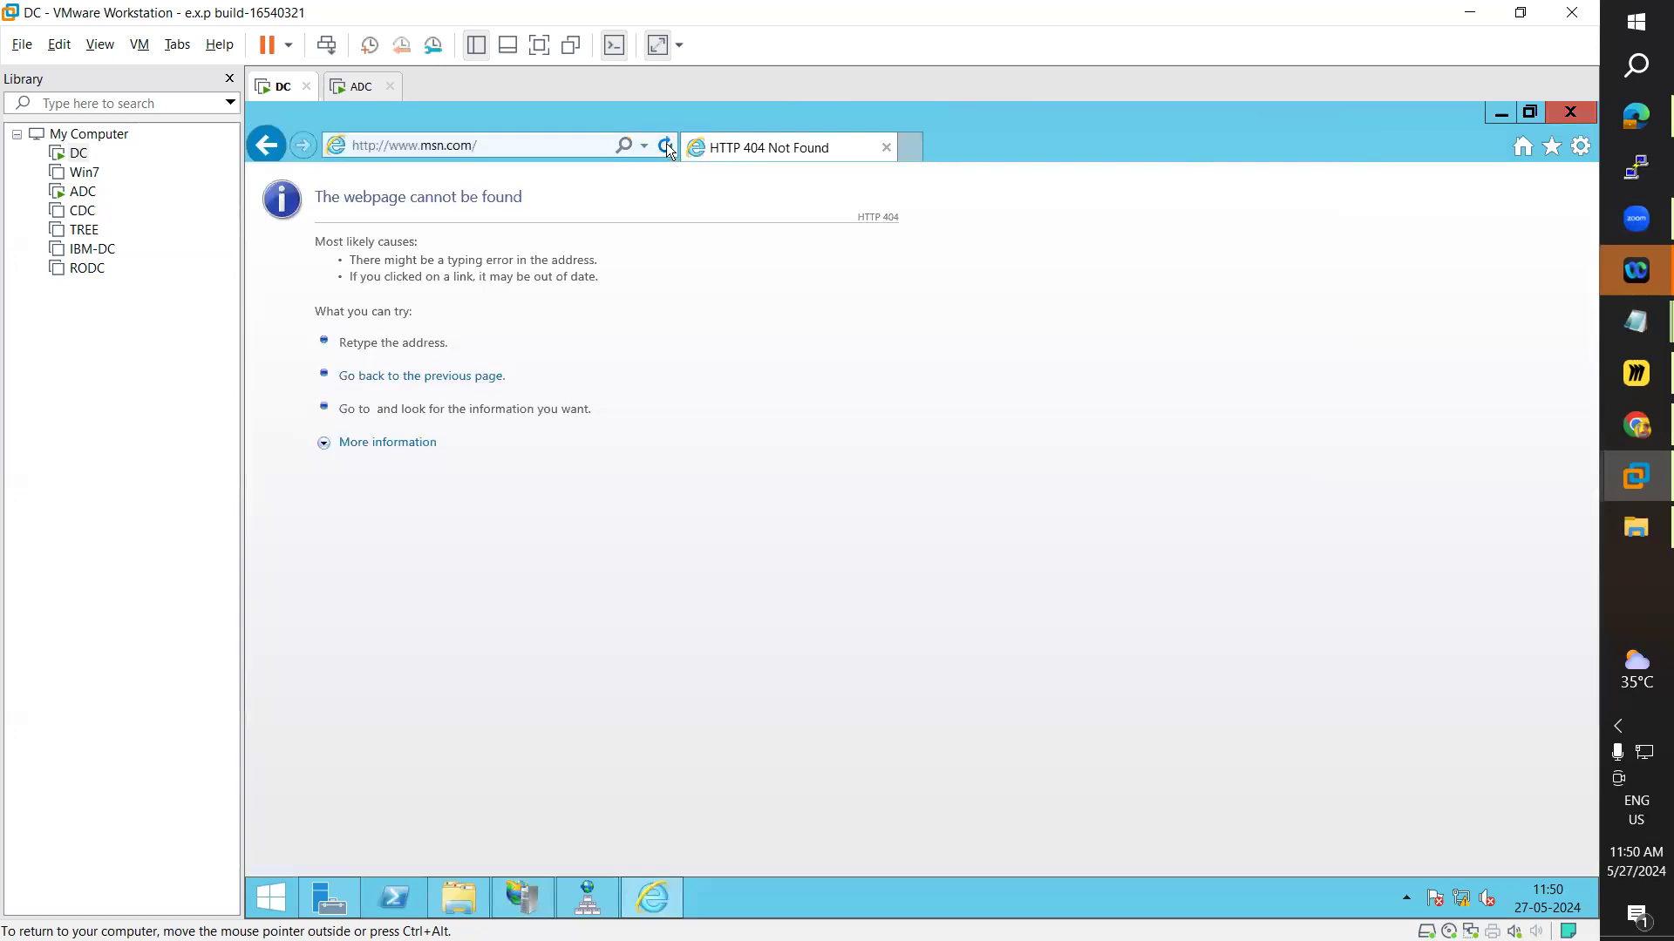
left_click(585, 903)
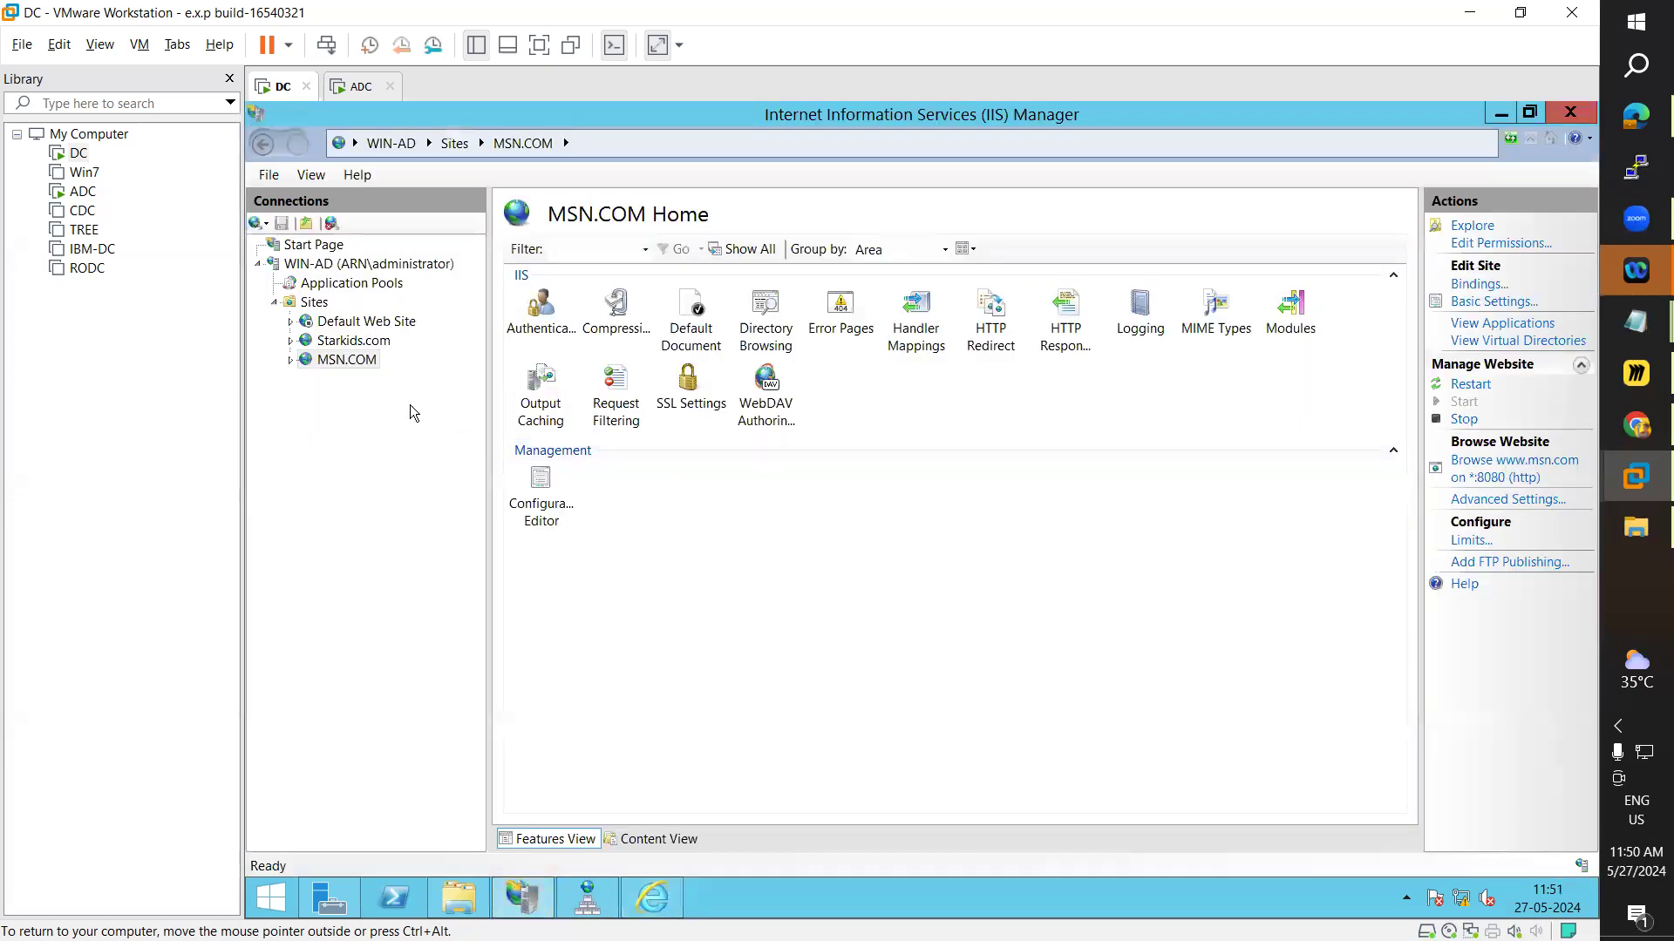
left_click(1477, 285)
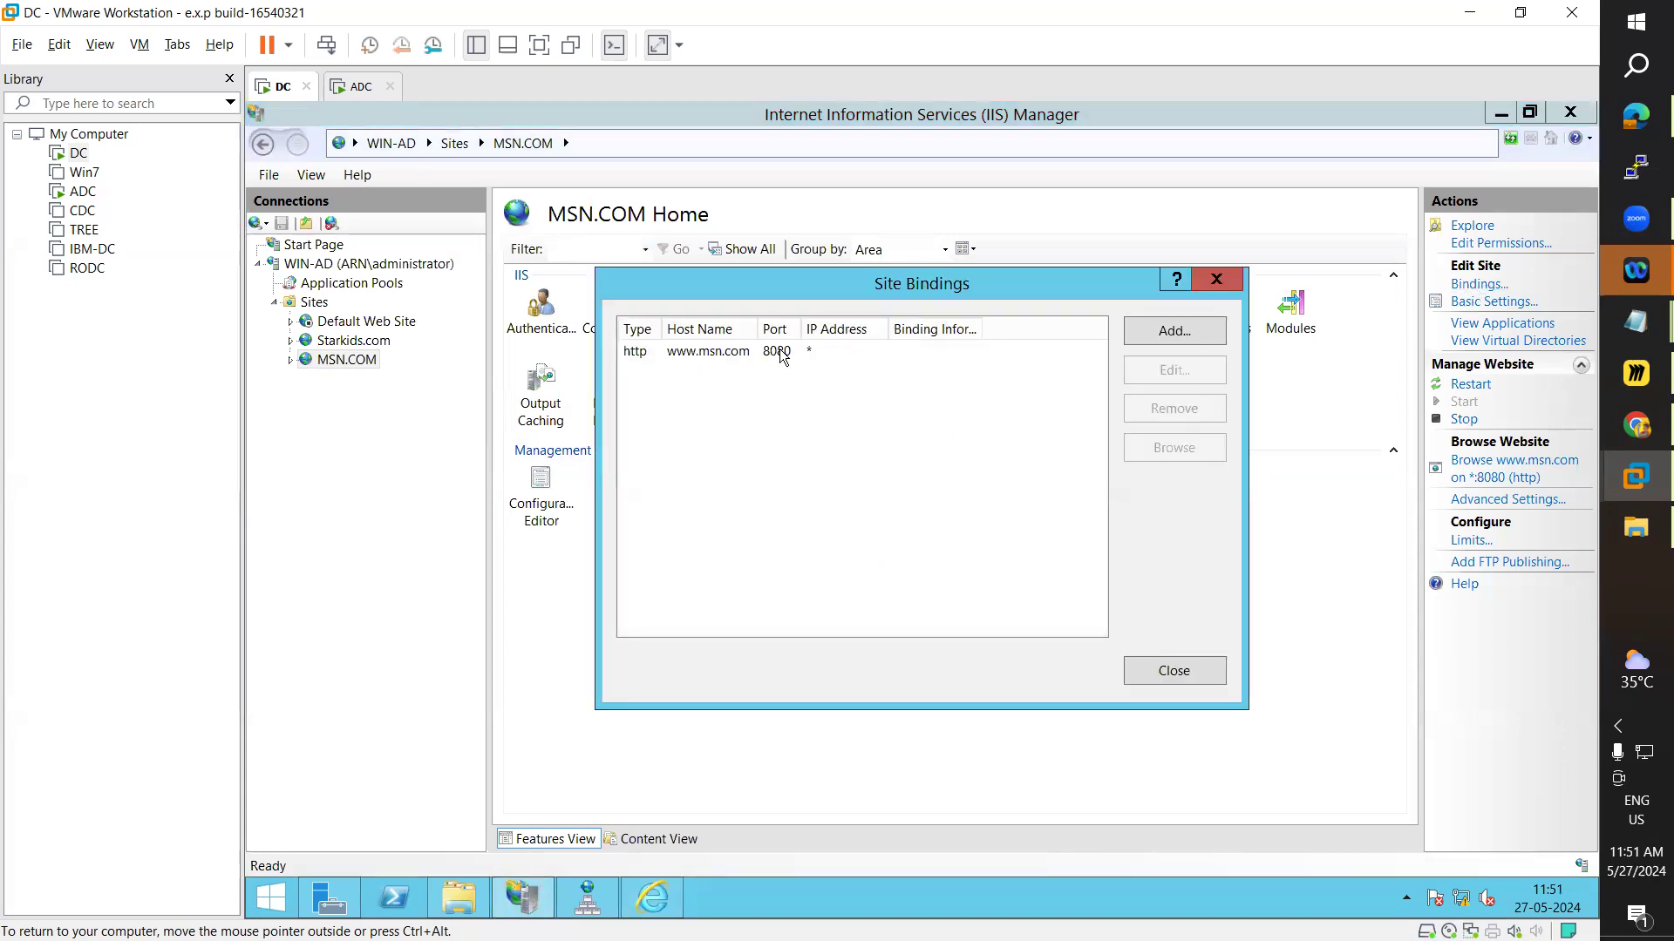
left_click(668, 895)
left_click(473, 145)
left_click(552, 137)
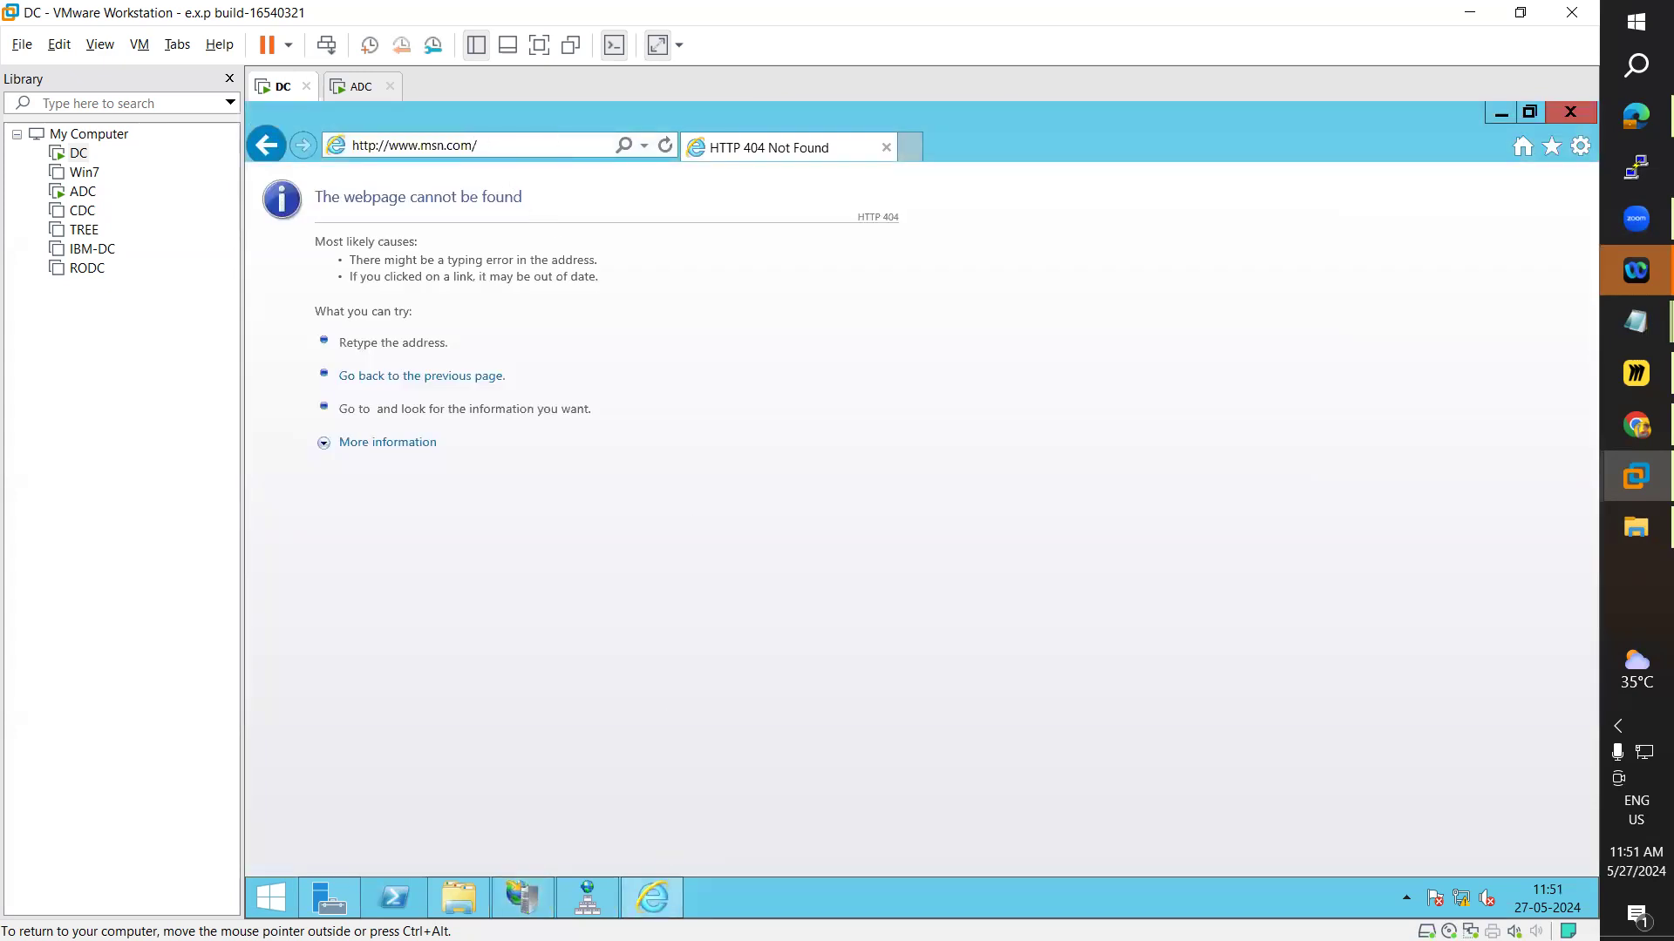
key("Left")
type(":8080")
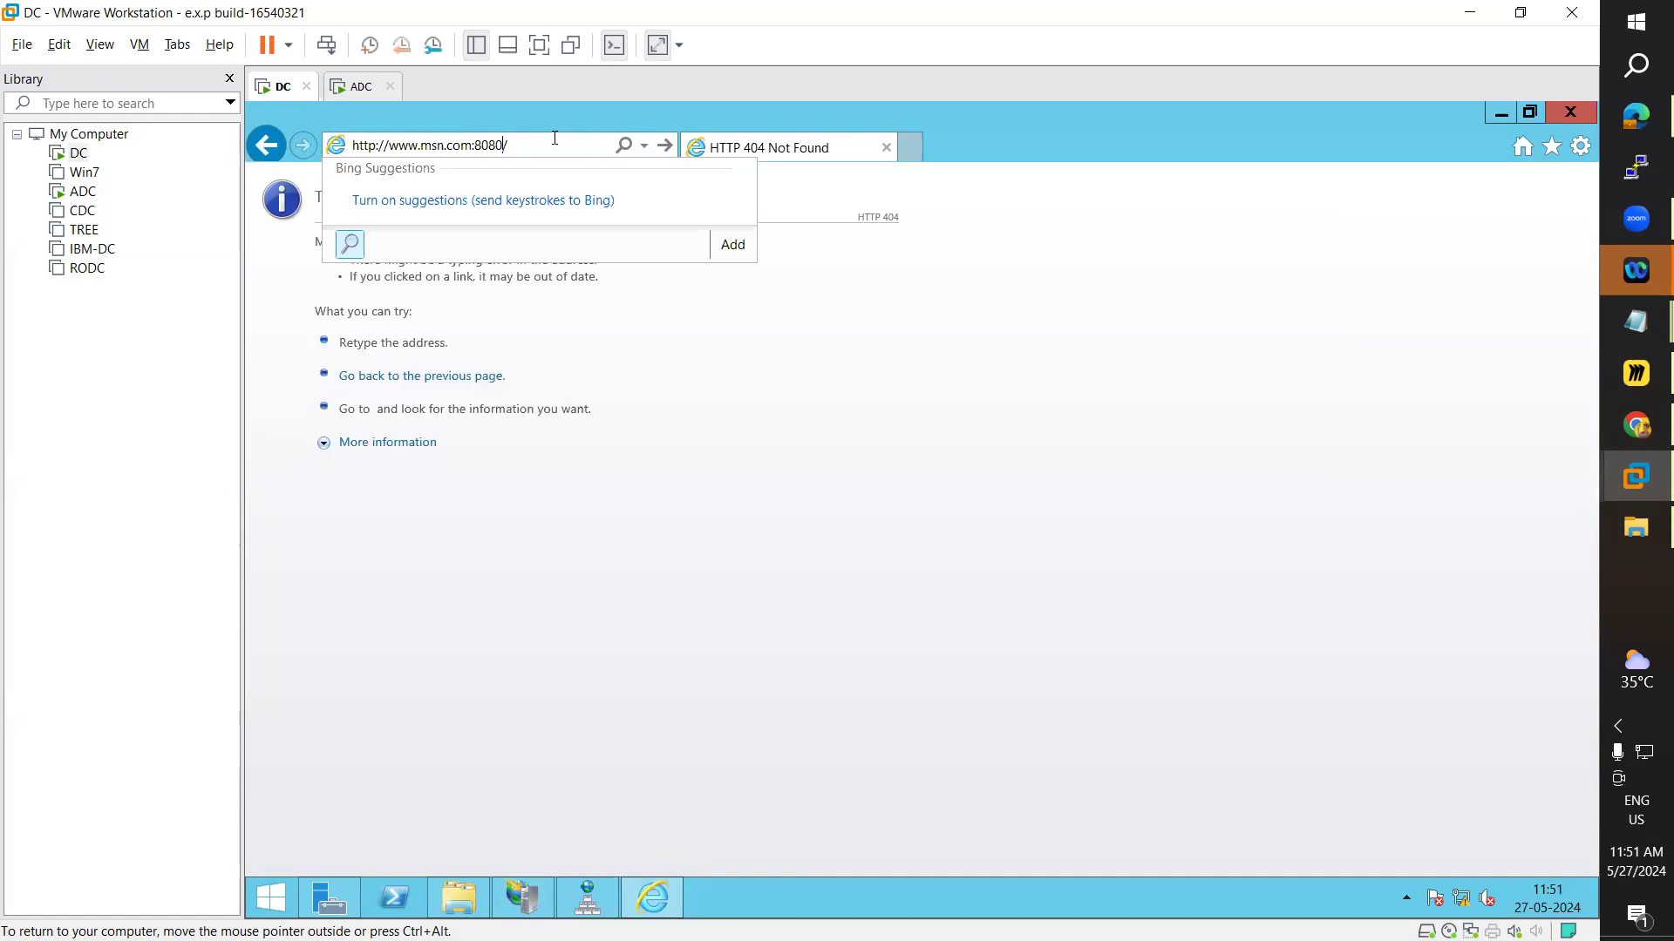
key("Return")
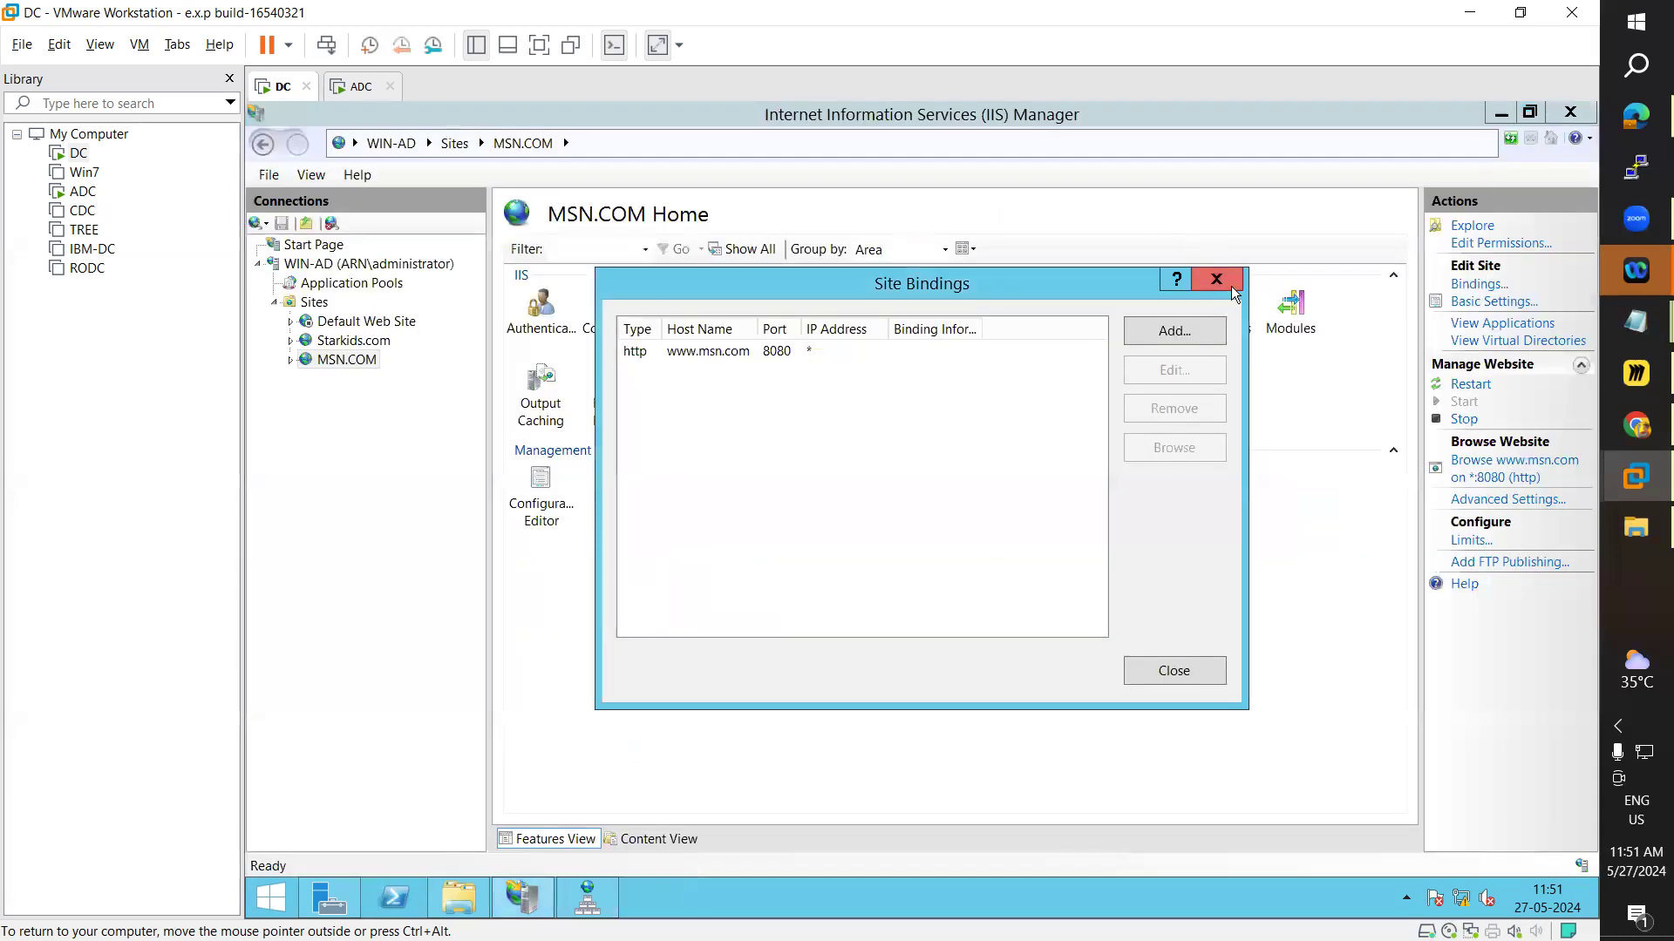
- Close the MSN.COM bindings and start adding an FTP site under Sites with the name MyFTP
left_click(1219, 281)
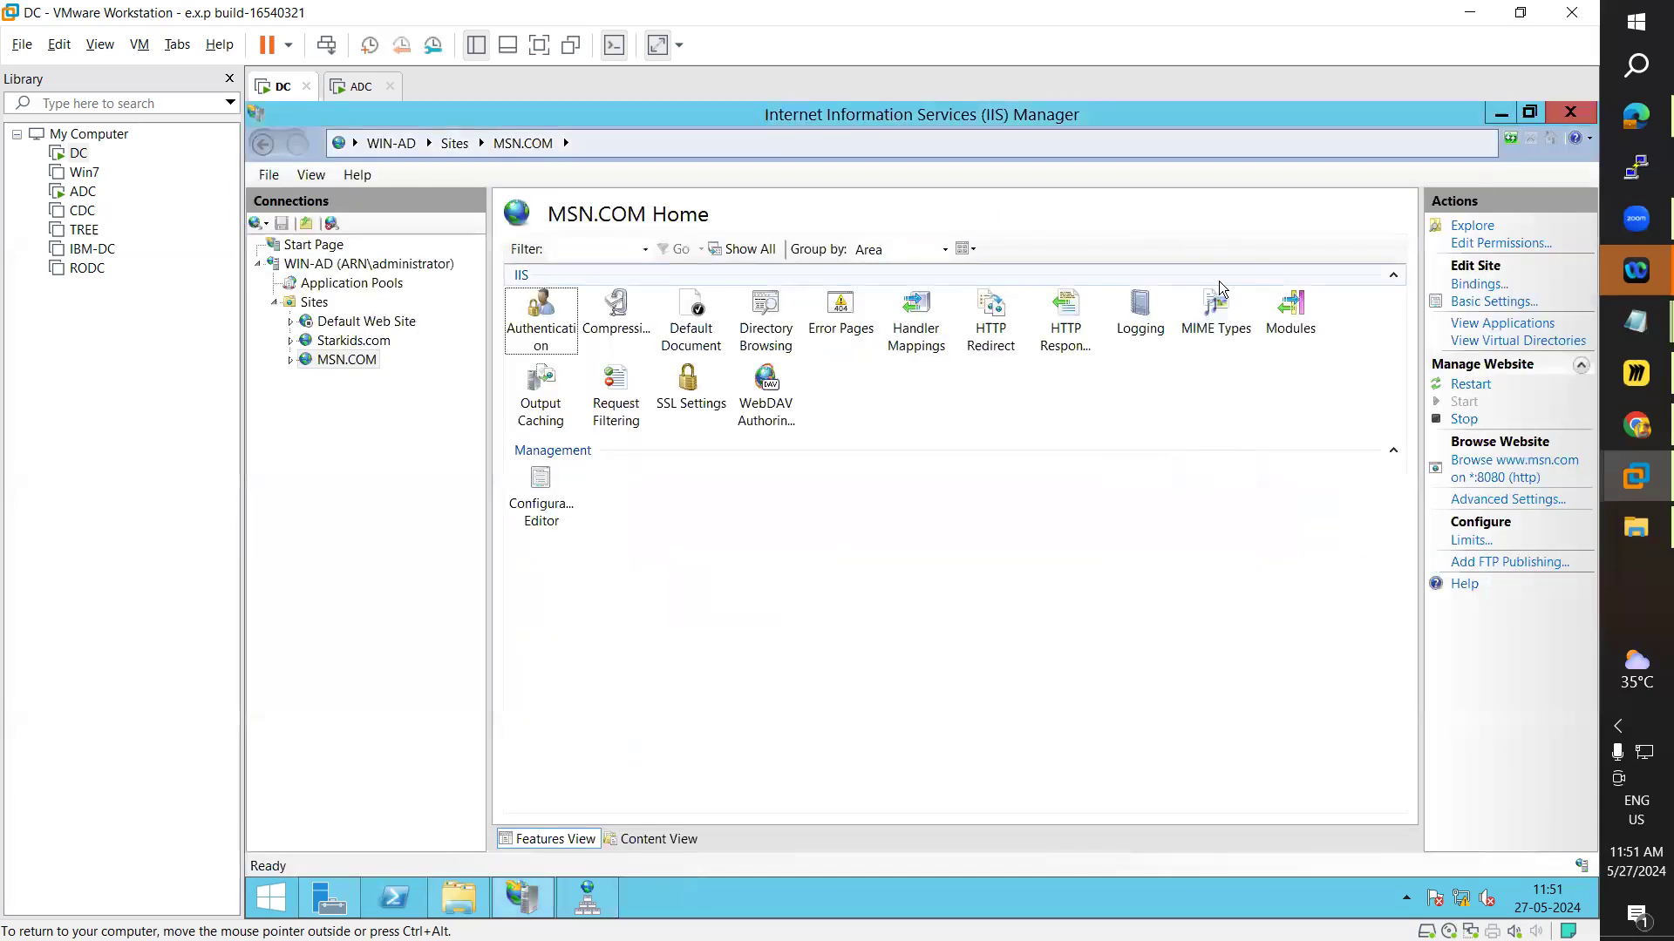
left_click(318, 305)
right_click(314, 304)
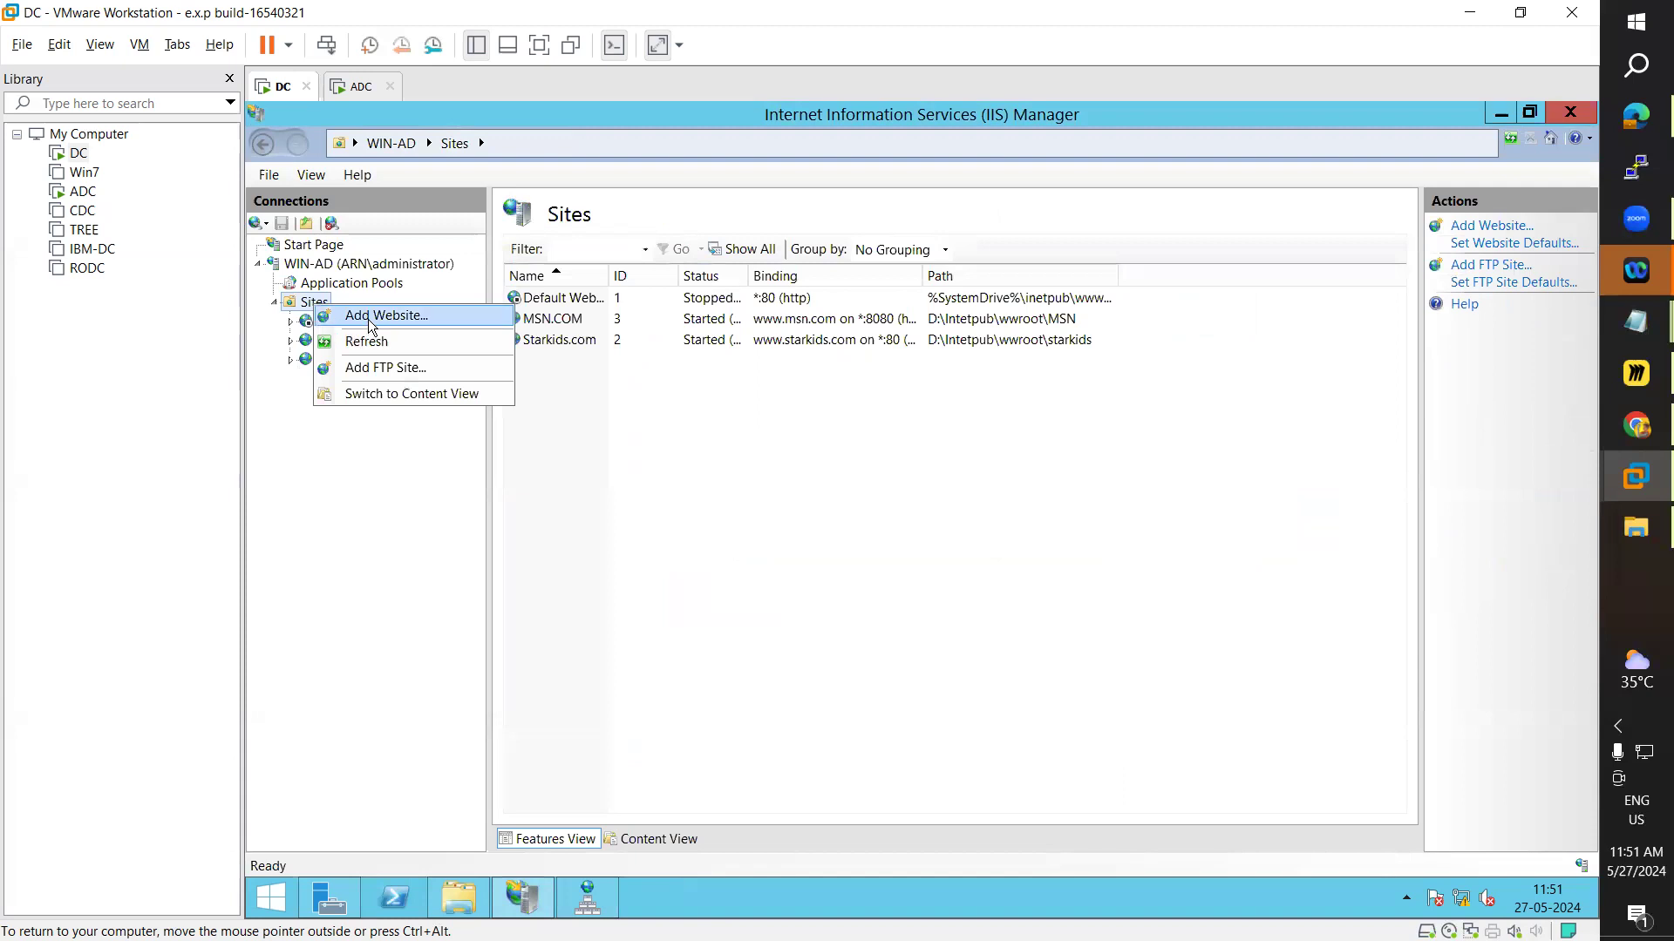
left_click(383, 368)
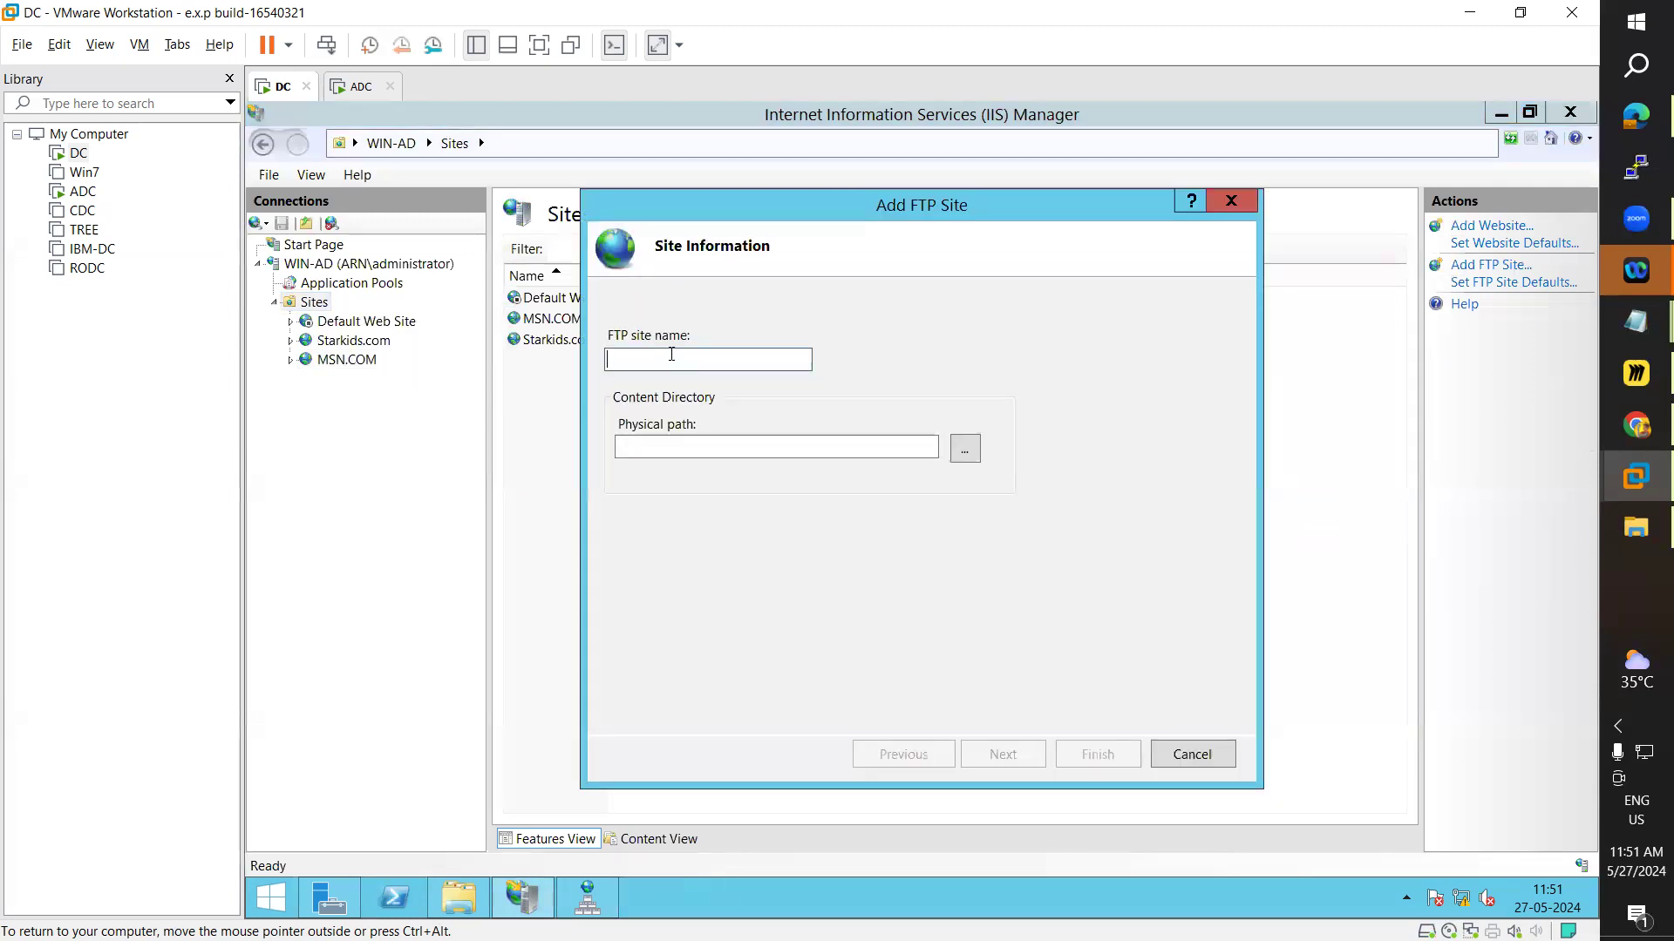
type("MyFTP")
- Create a folder named MyFTP in D:\Intetpub\wwroot using File Explorer
left_click(474, 890)
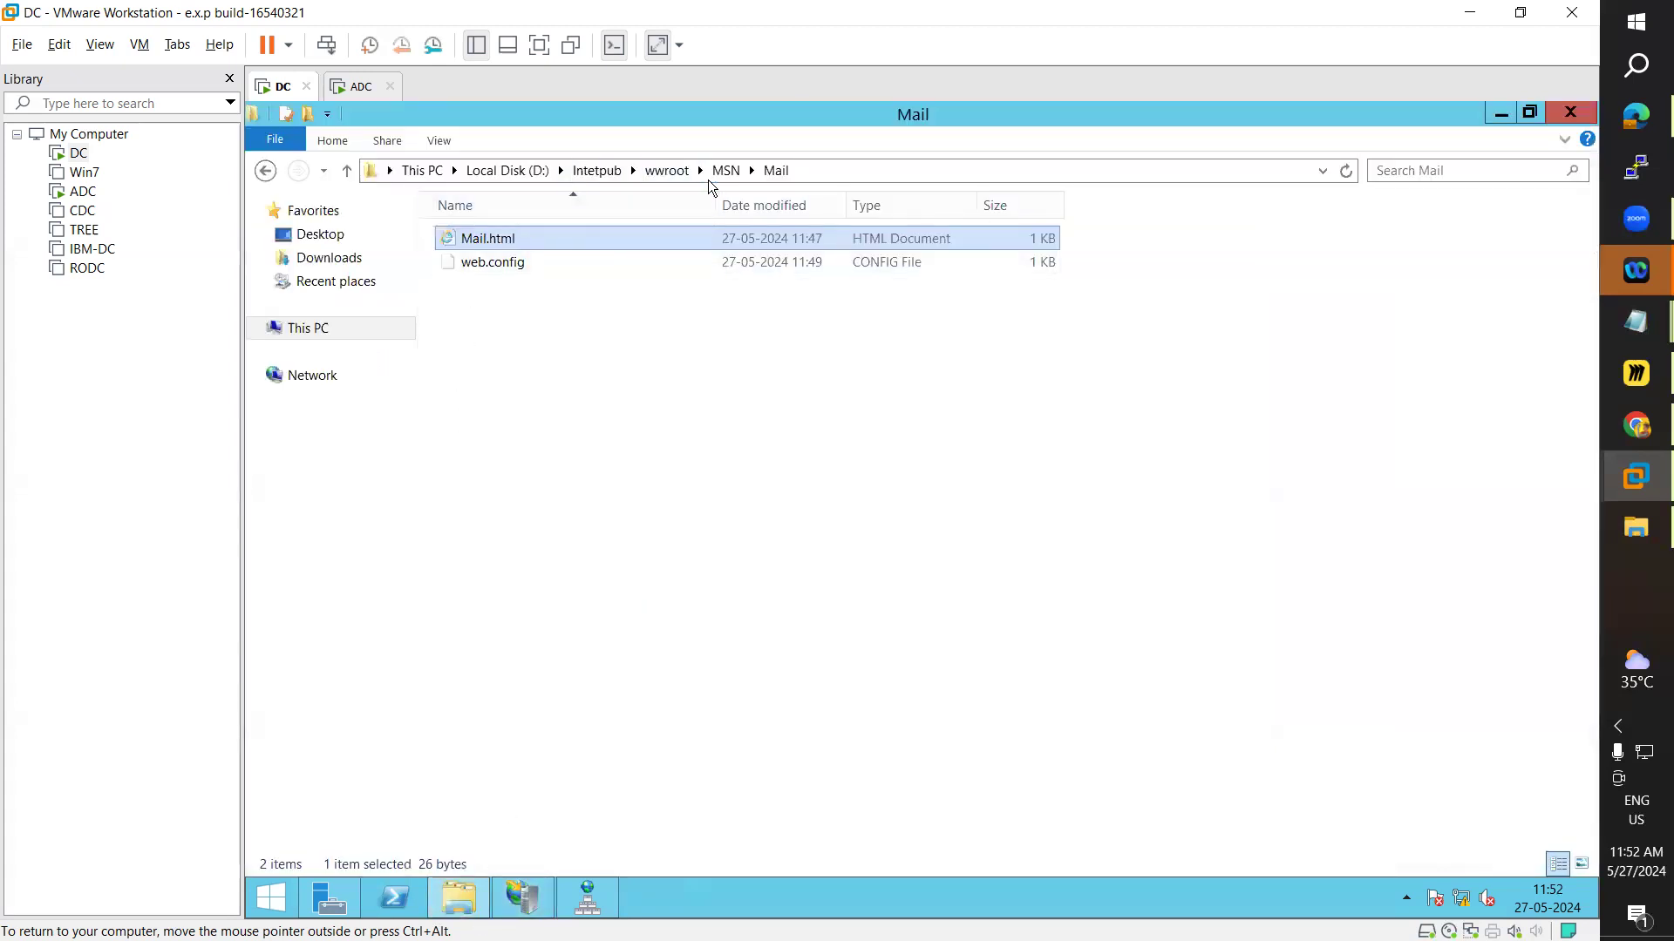
left_click(667, 171)
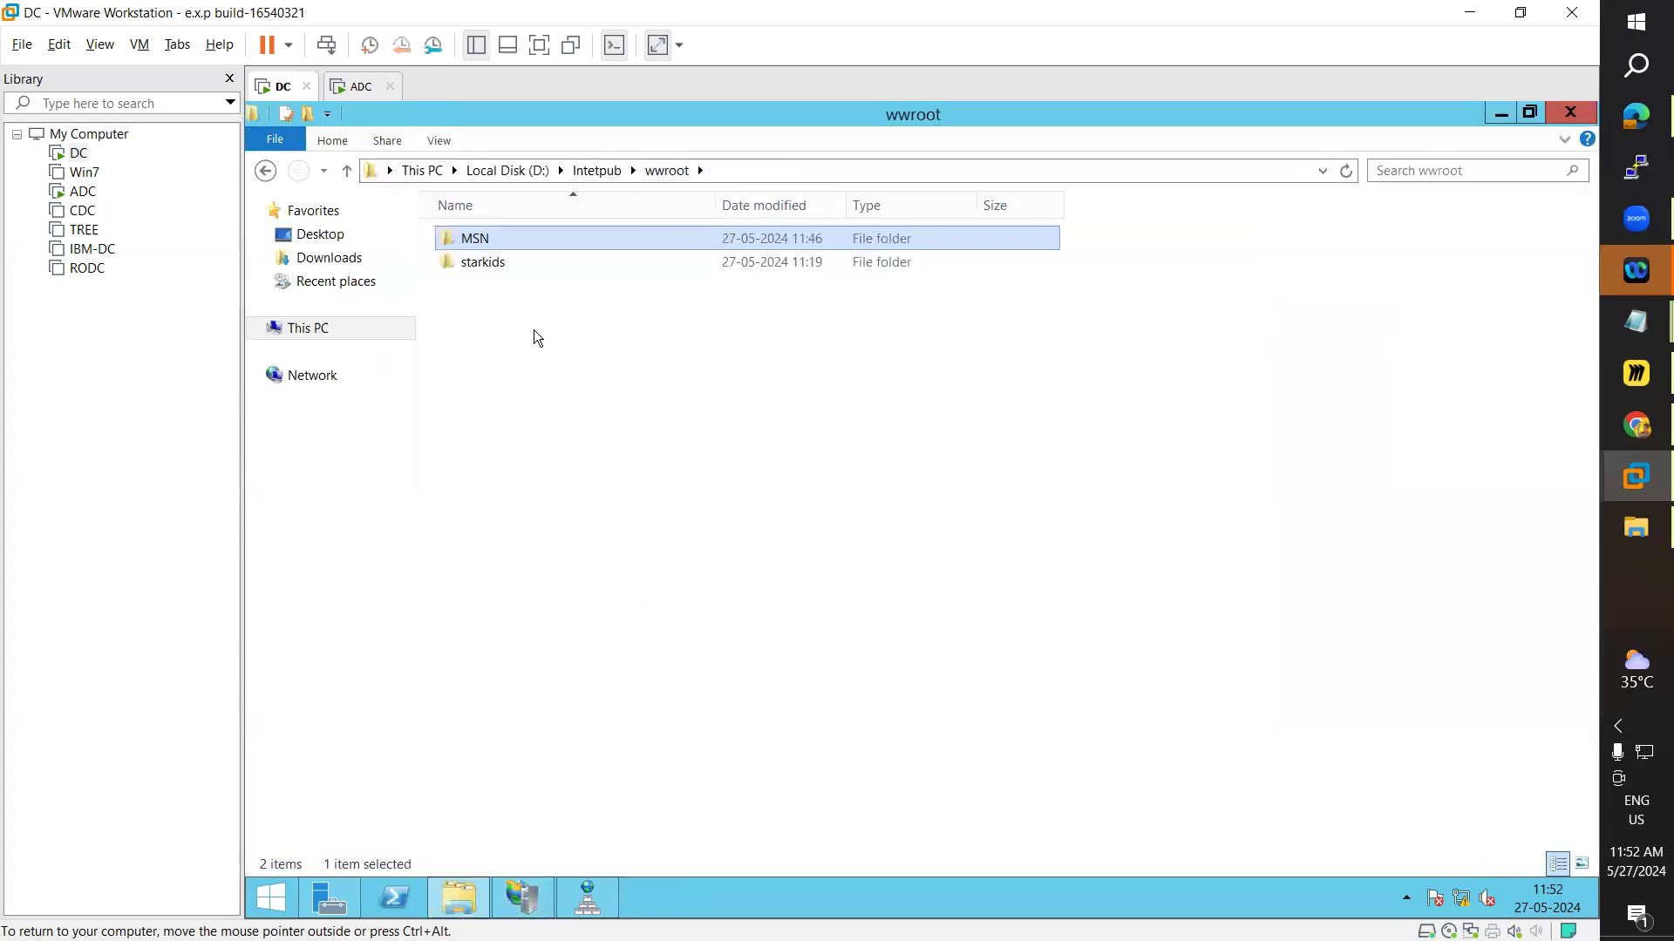
right_click(518, 387)
mouse_move(624, 603)
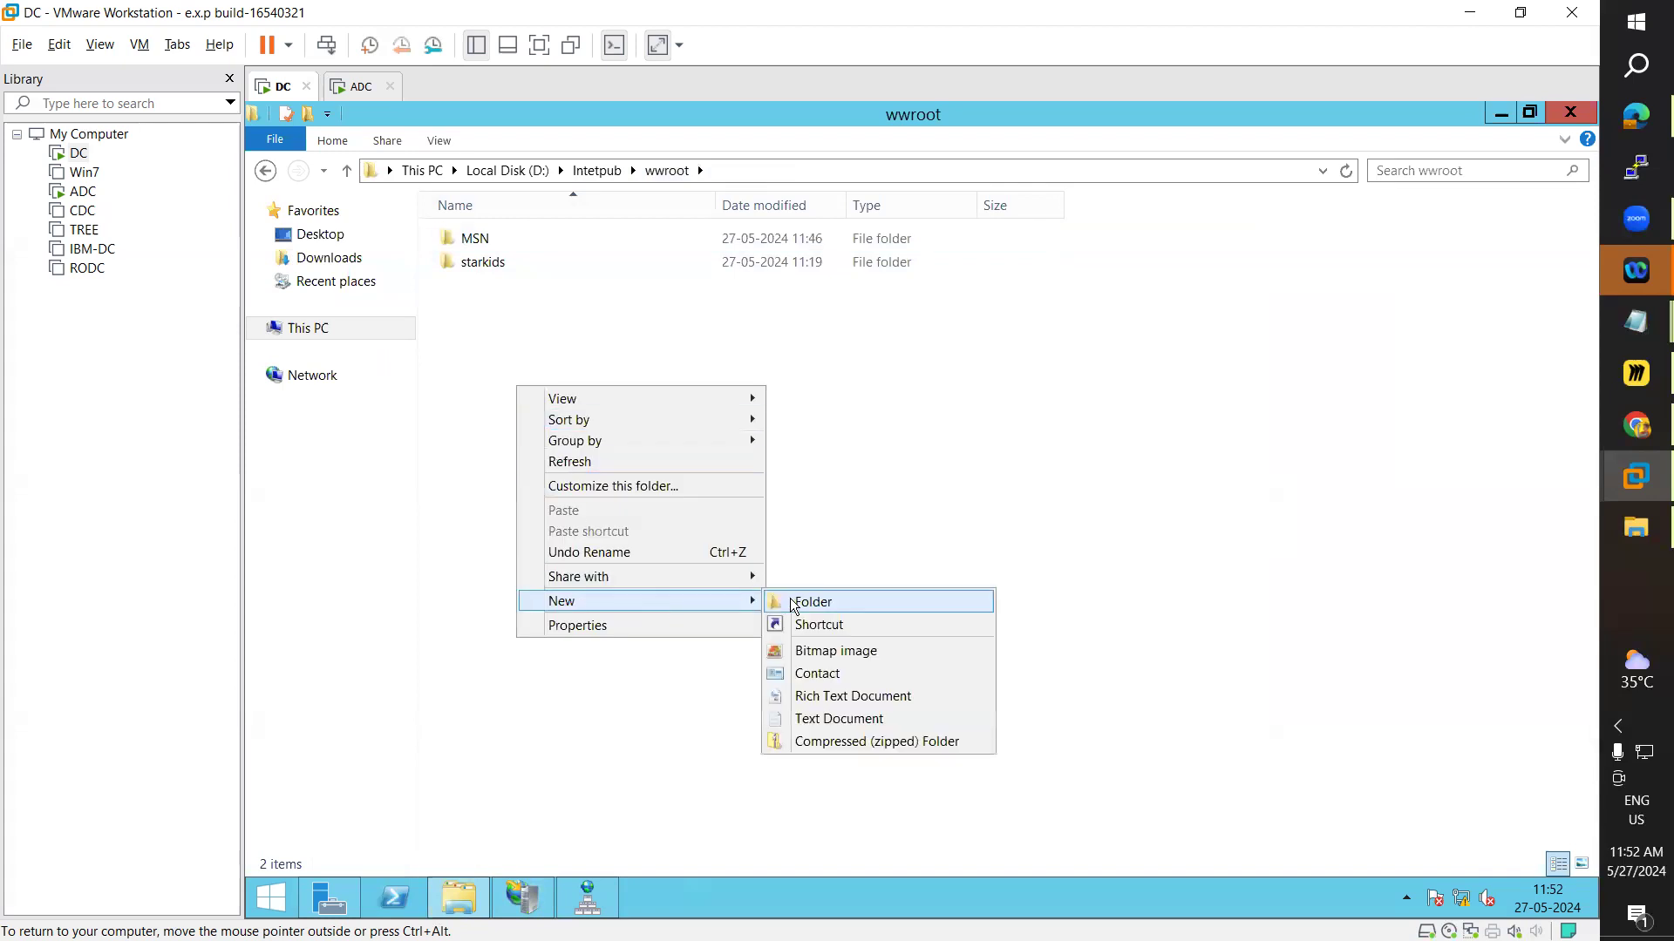
left_click(789, 604)
type("MyFTP")
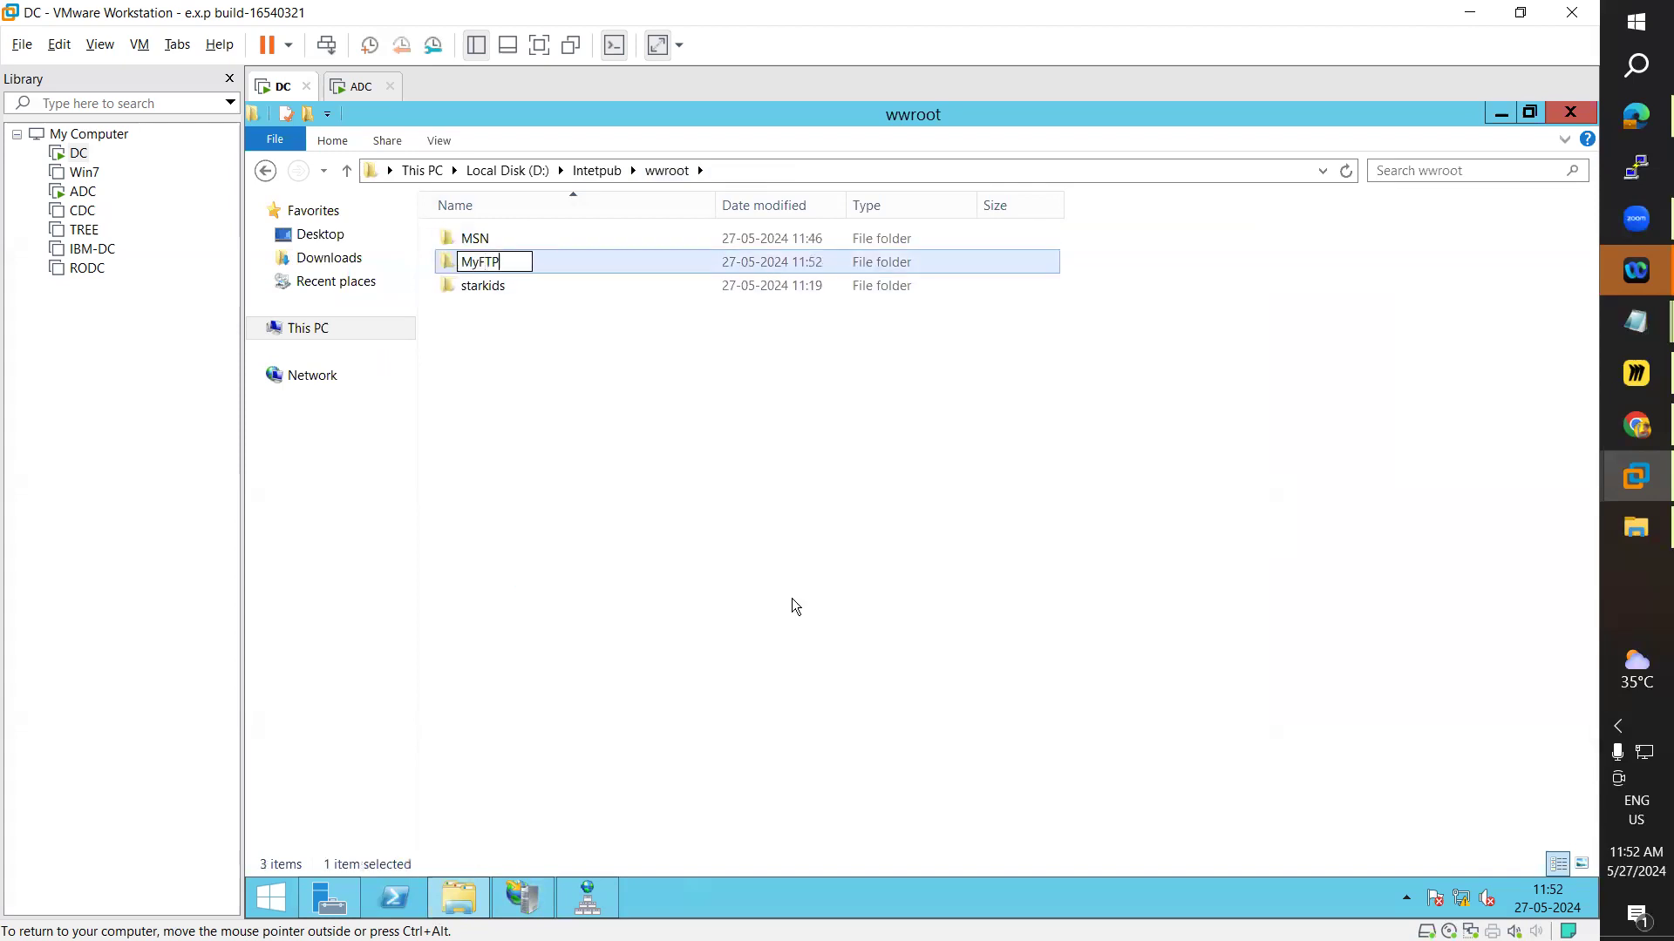
key("Return")
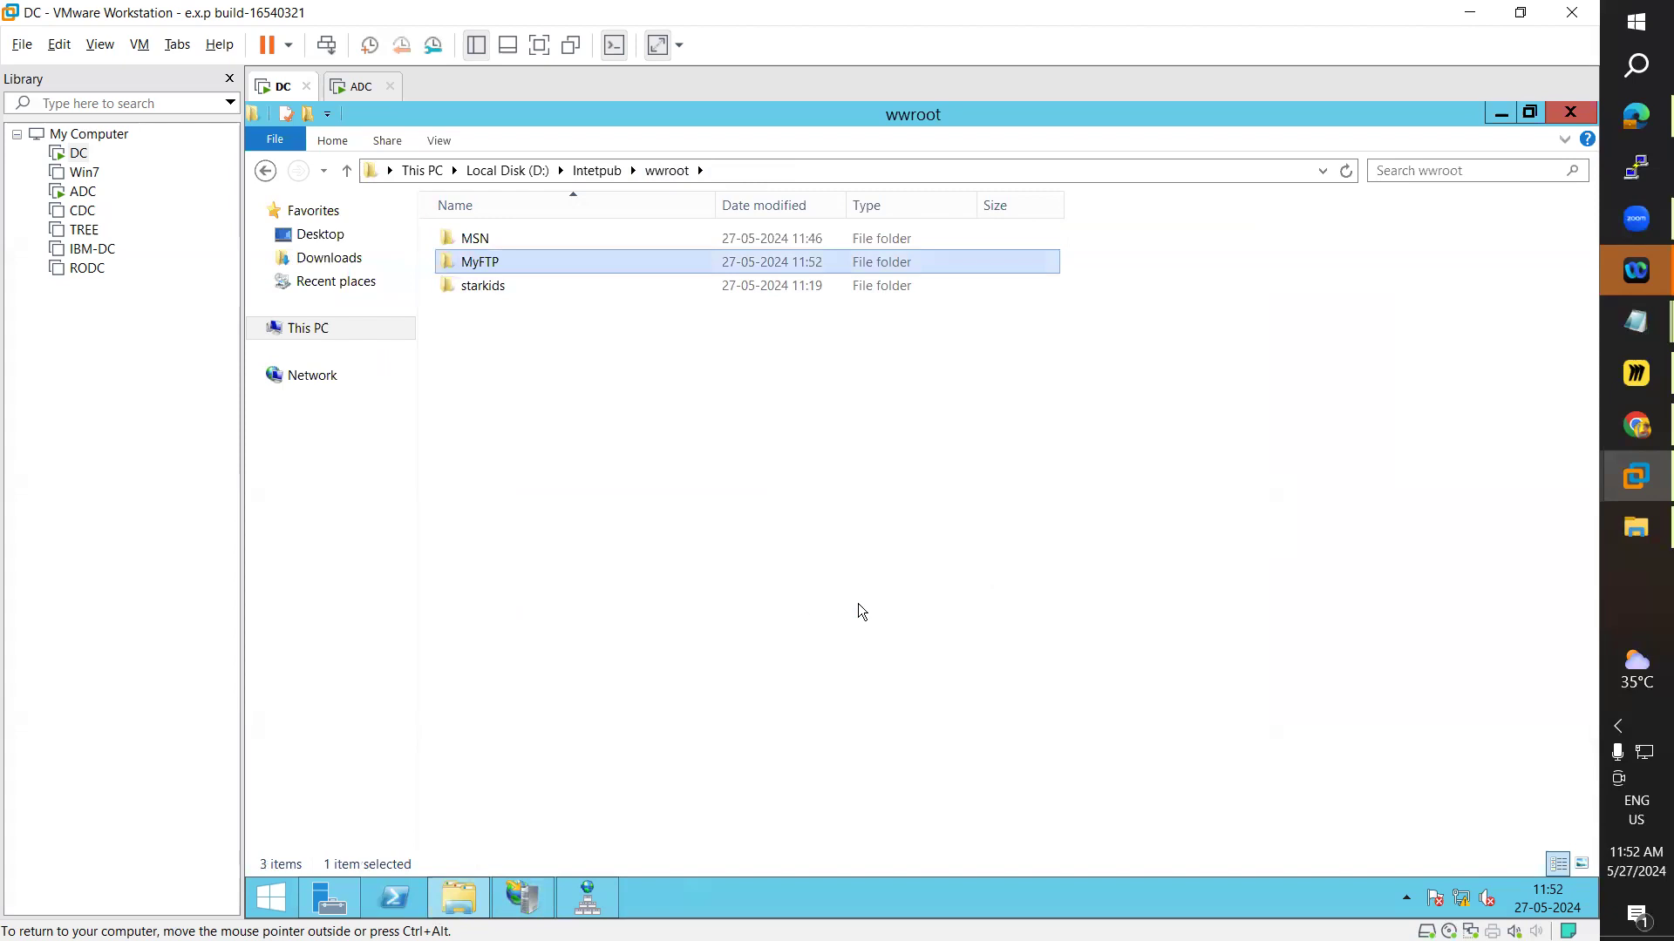
- Create a text document named Hello.txt inside the MyFTP folder
double_click(497, 258)
right_click(535, 345)
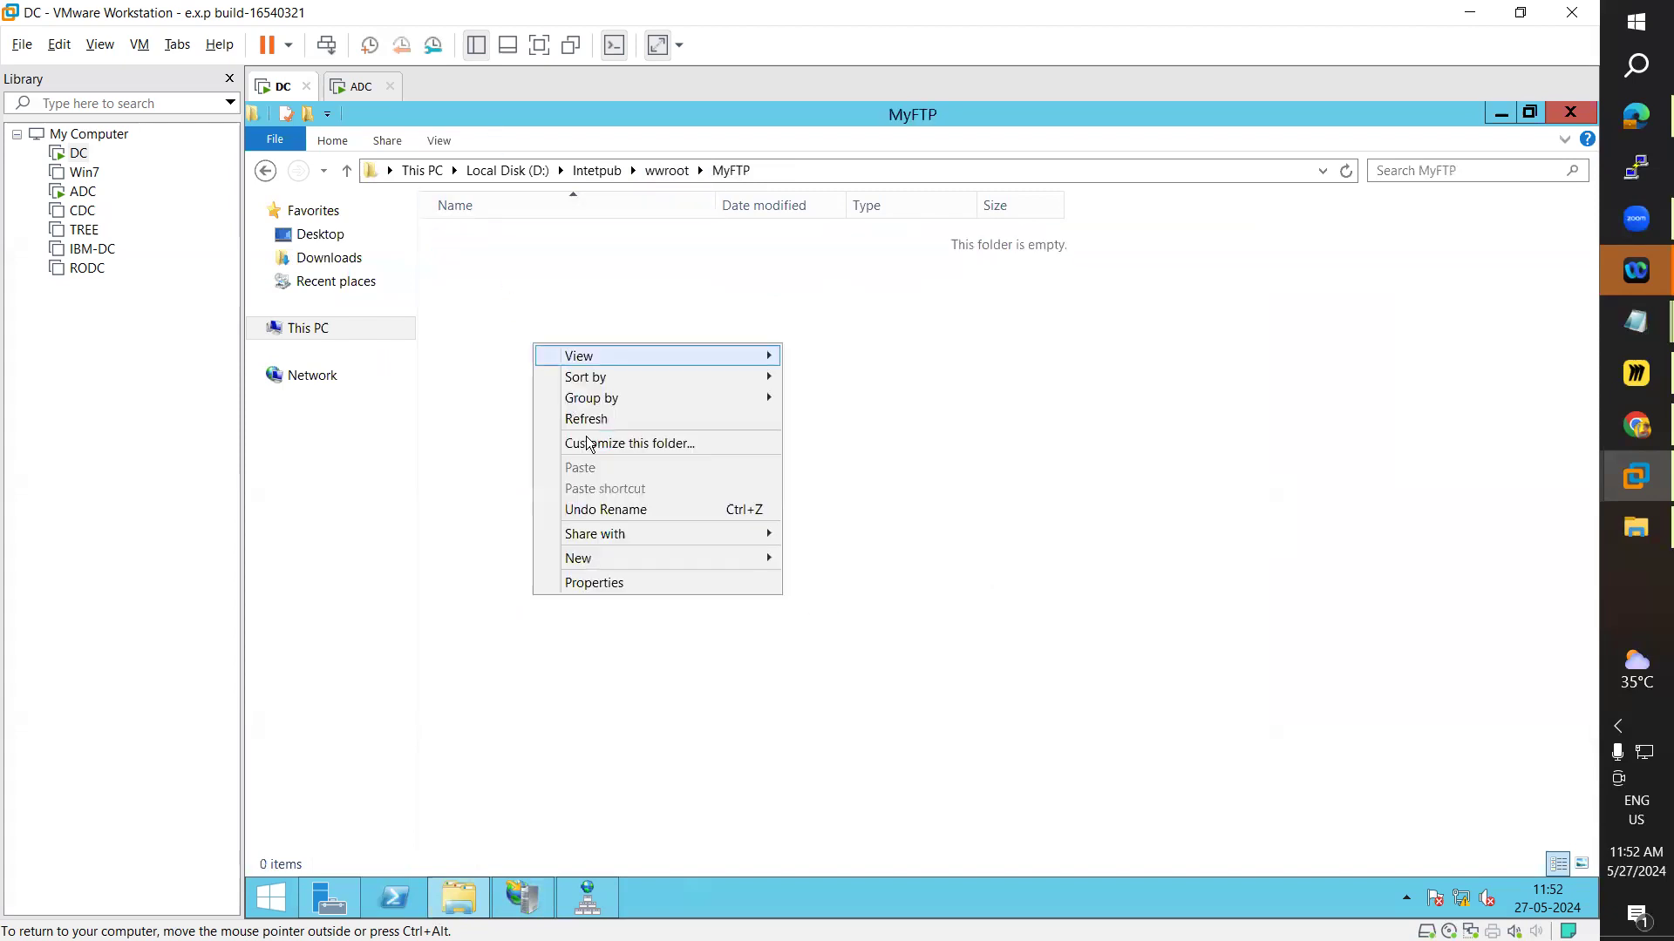
mouse_move(635, 558)
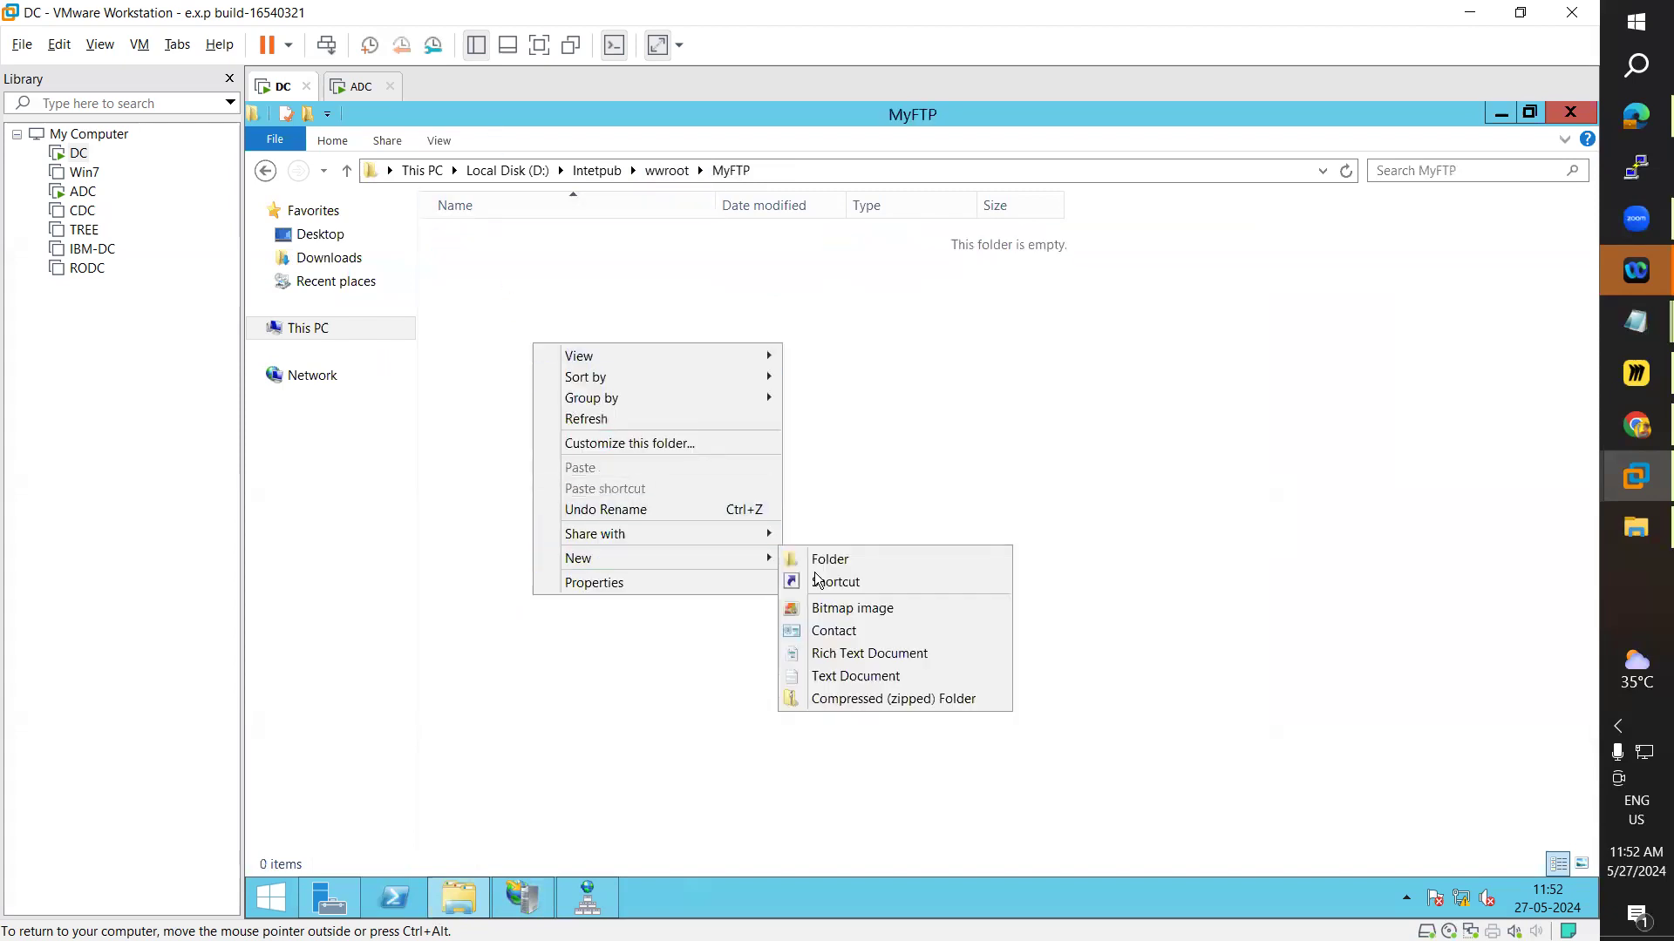
left_click(828, 676)
type("Hello")
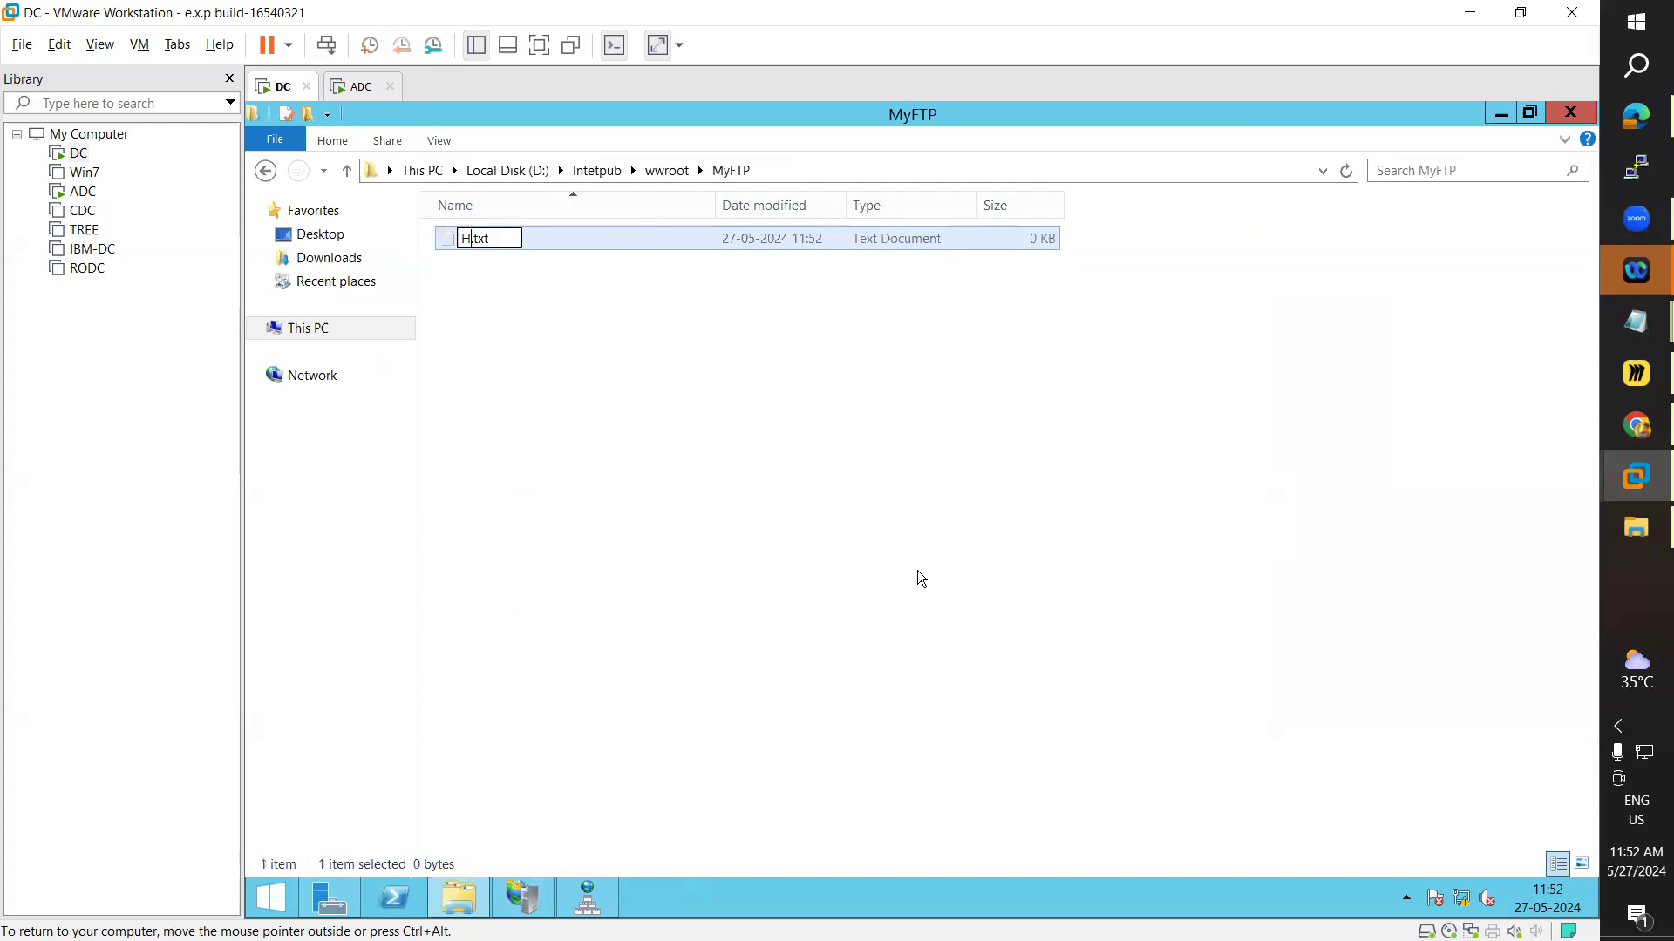
key("Return")
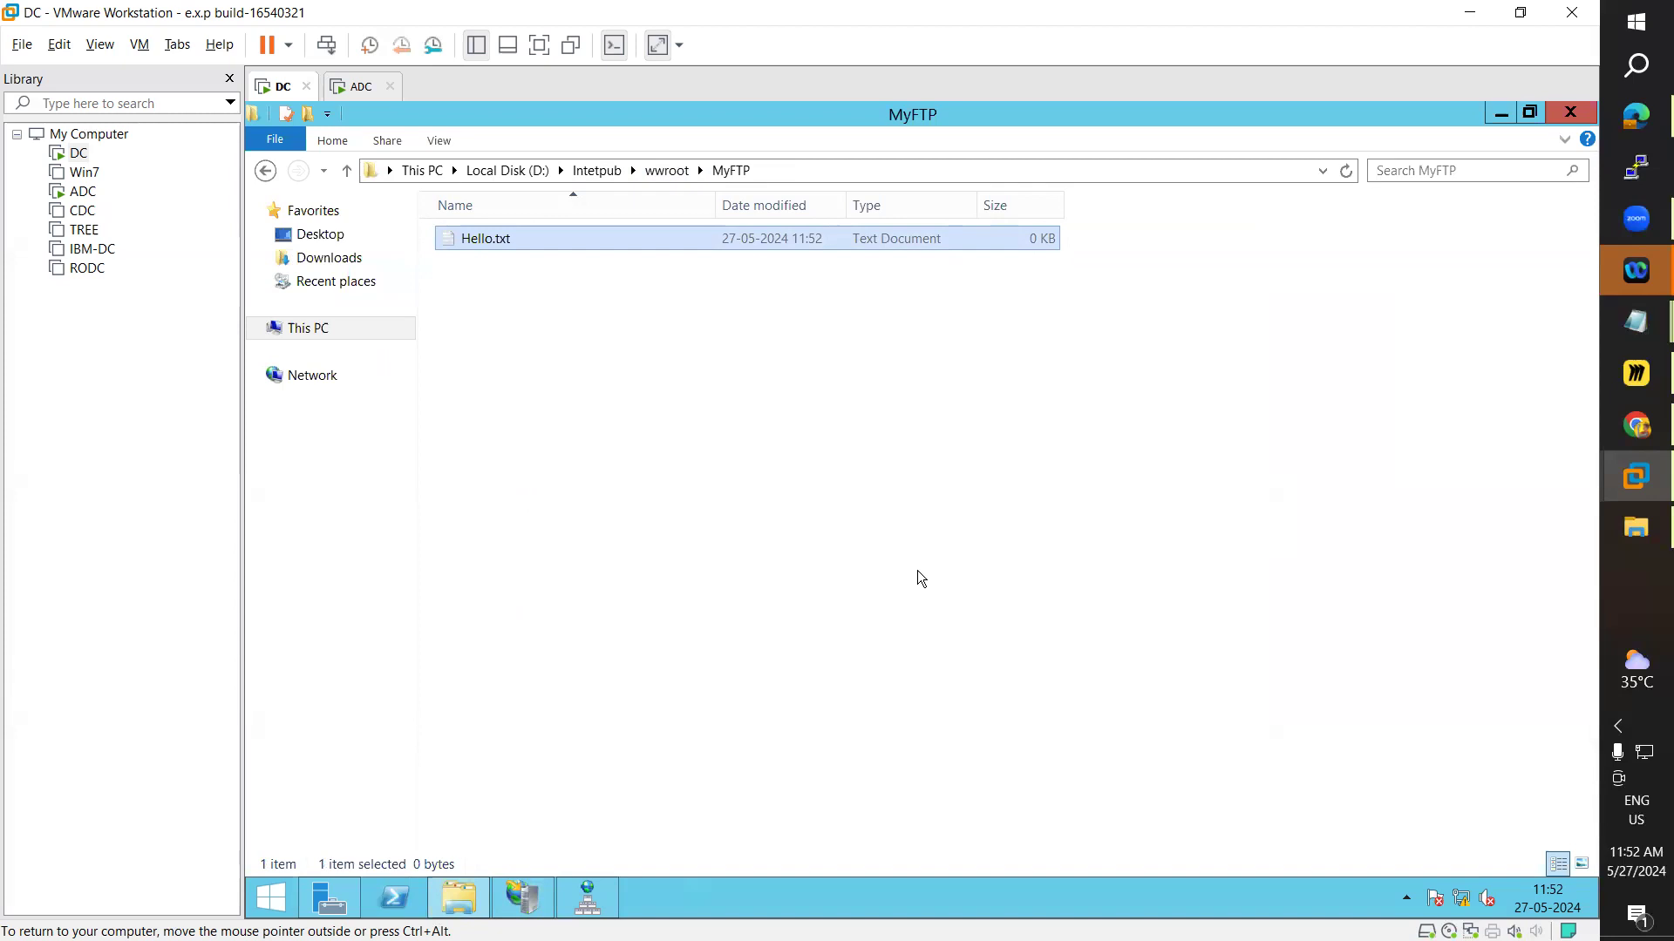
- Duplicate Hello.txt twice in the MyFTP folder and name the copies Hi.txt and how are you.txt
key("ctrl+v")
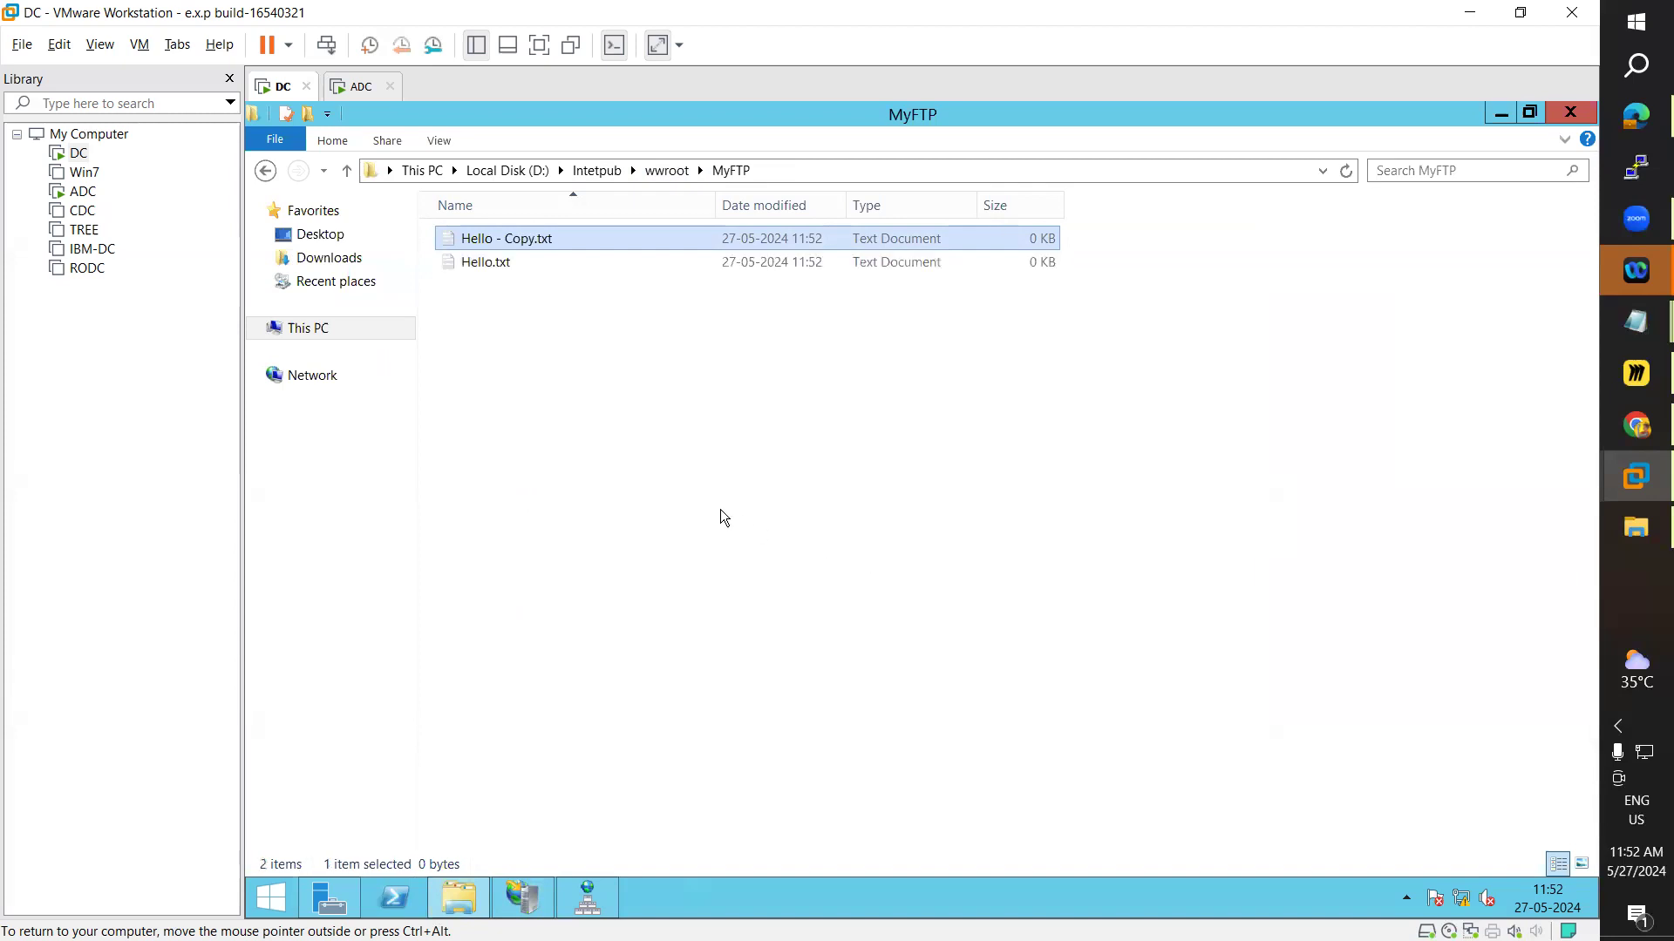
key("F2")
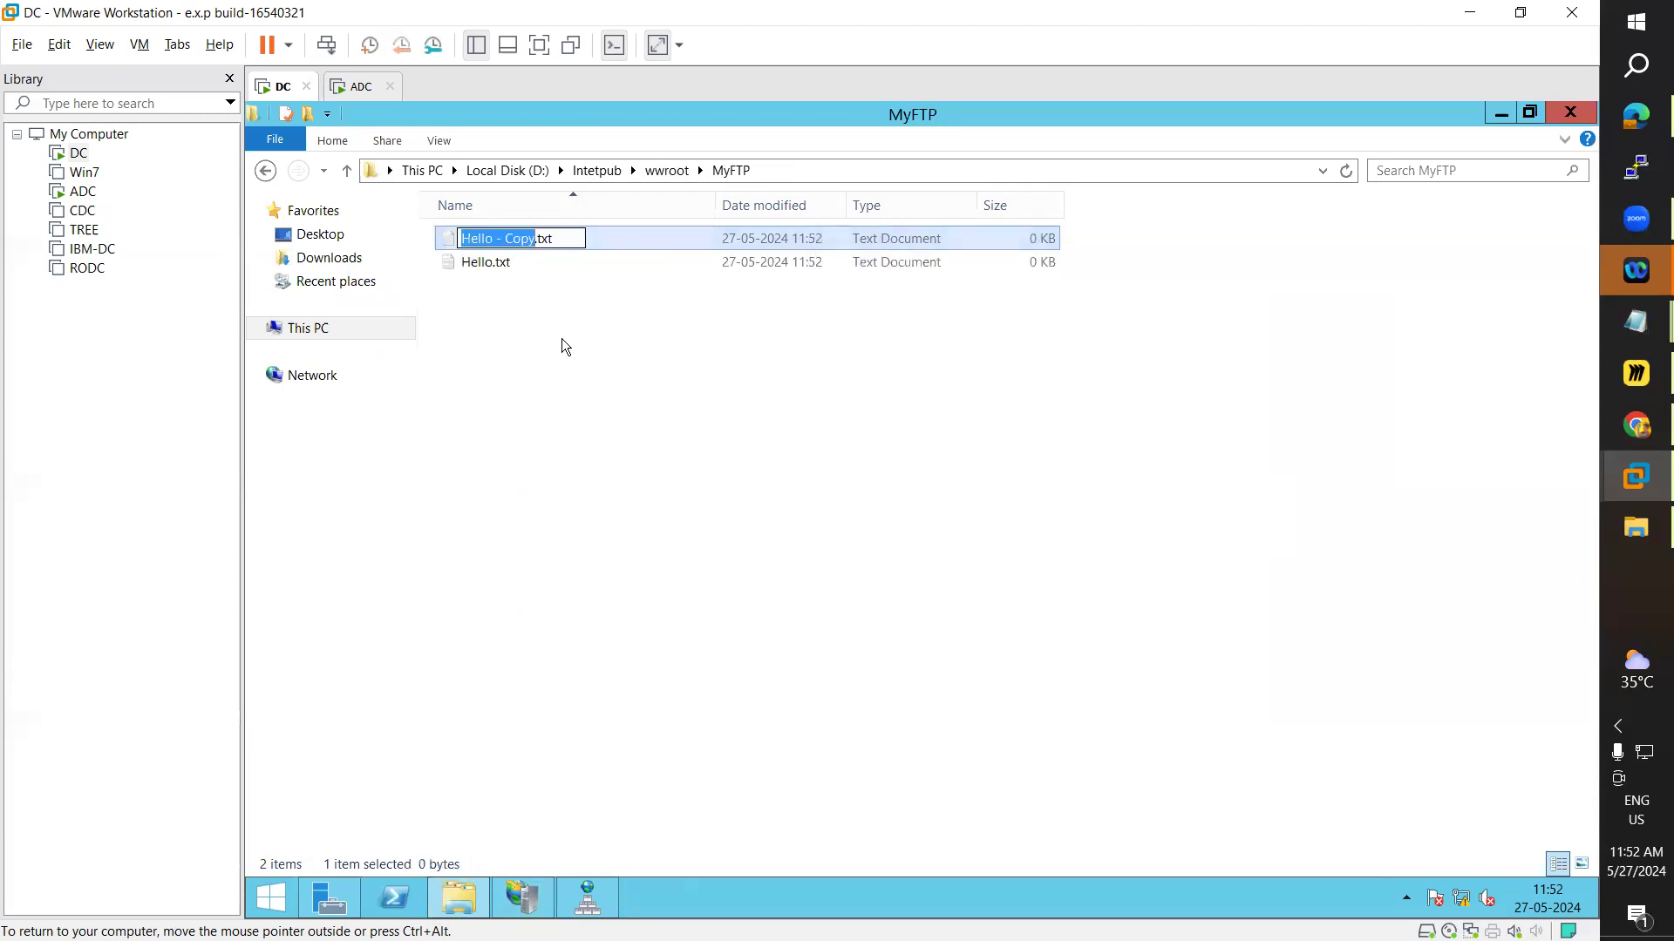
type("Hi")
key("Return")
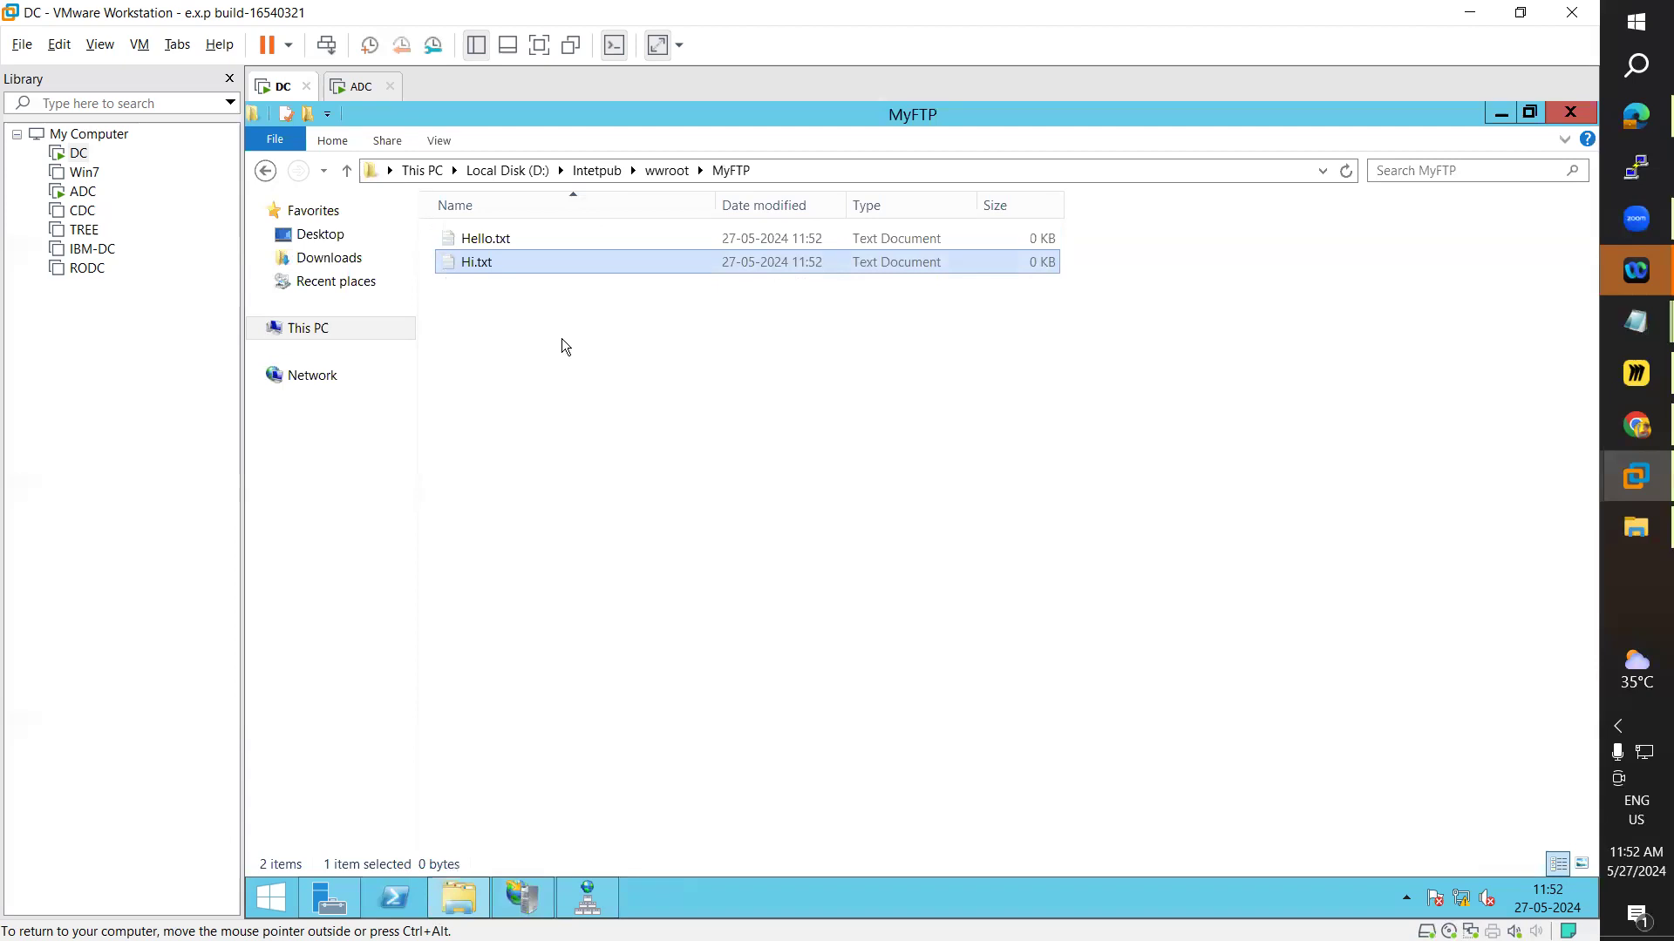
key("ctrl+v")
key("F2")
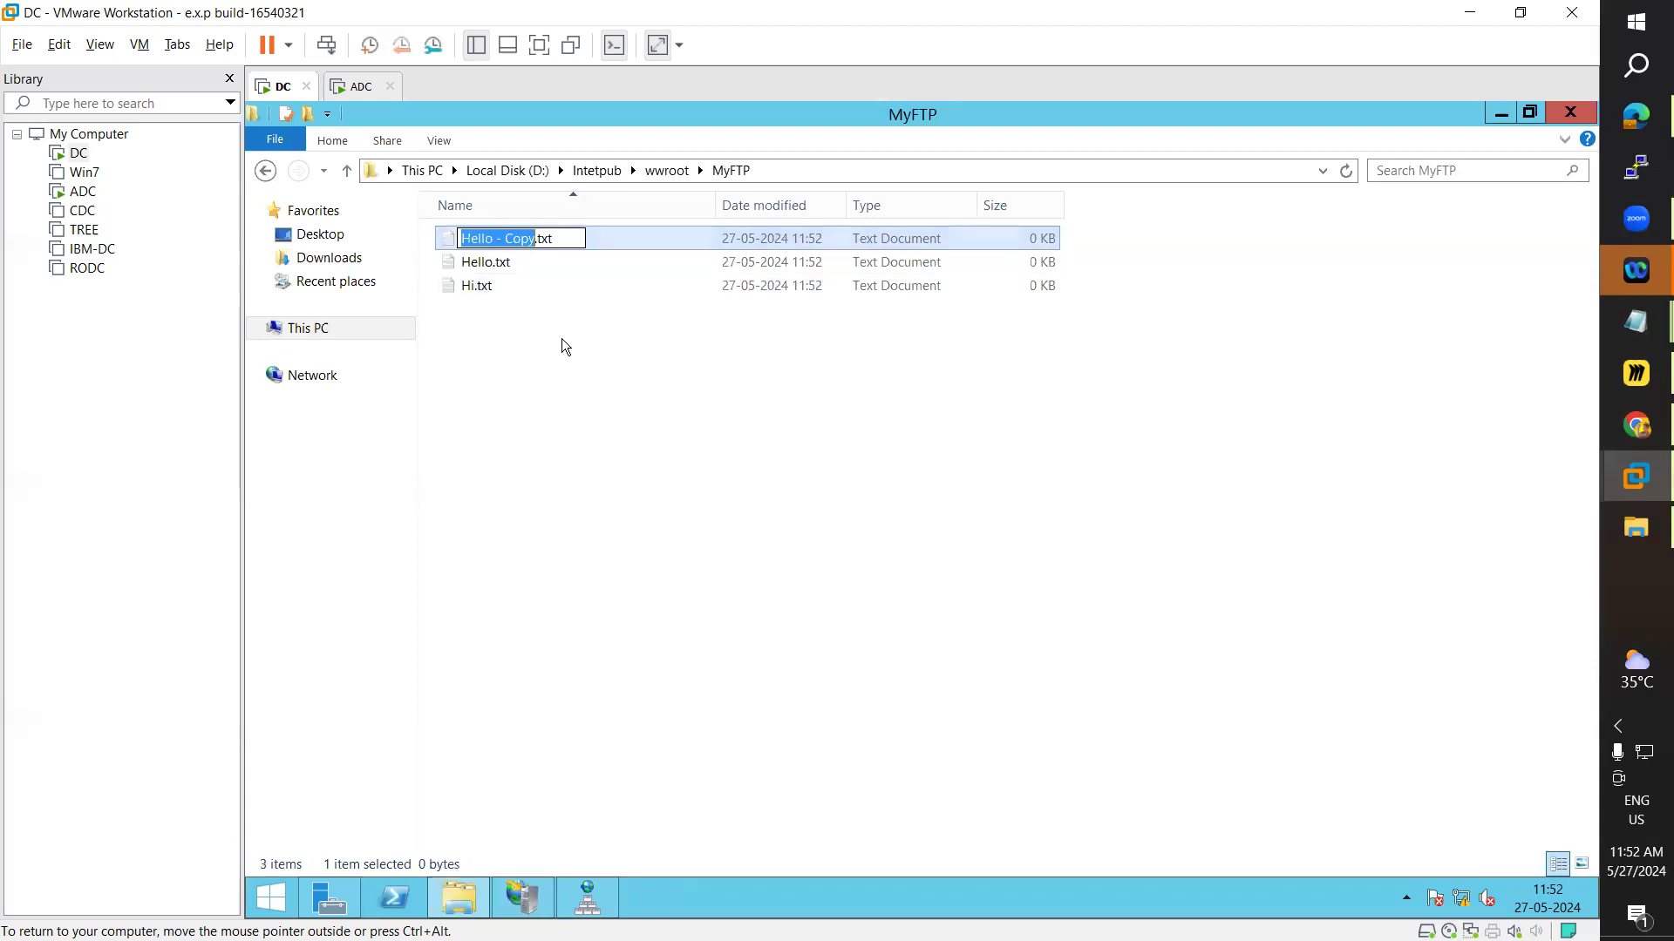
type("how")
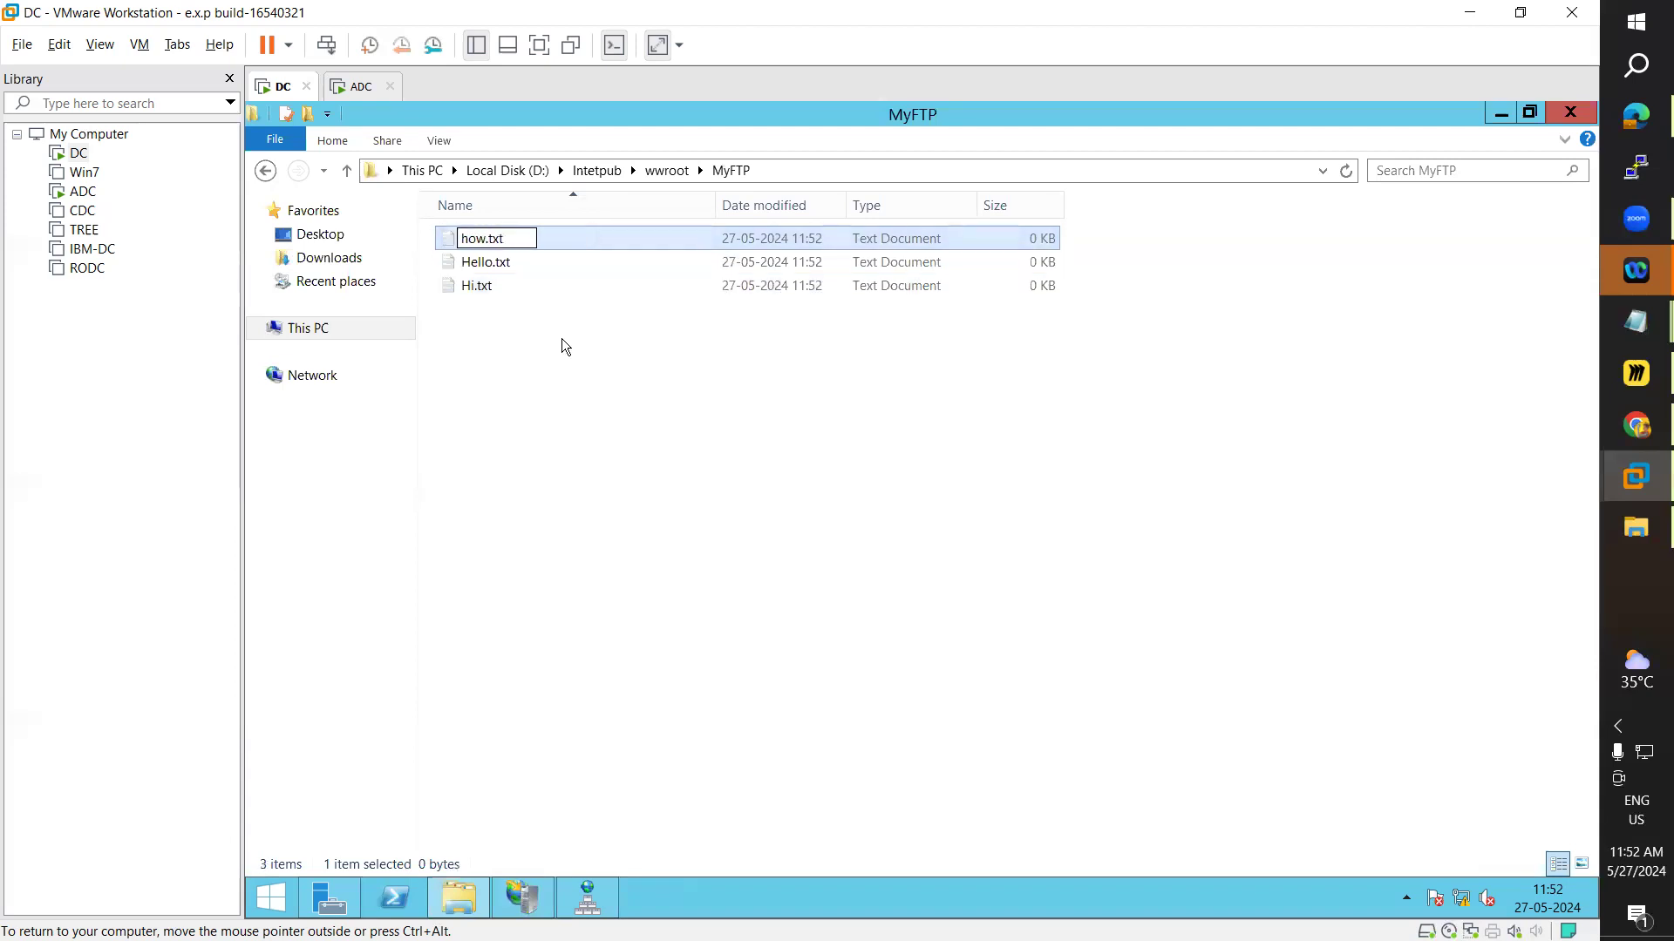
type(" are you")
key("Return")
left_click(565, 374)
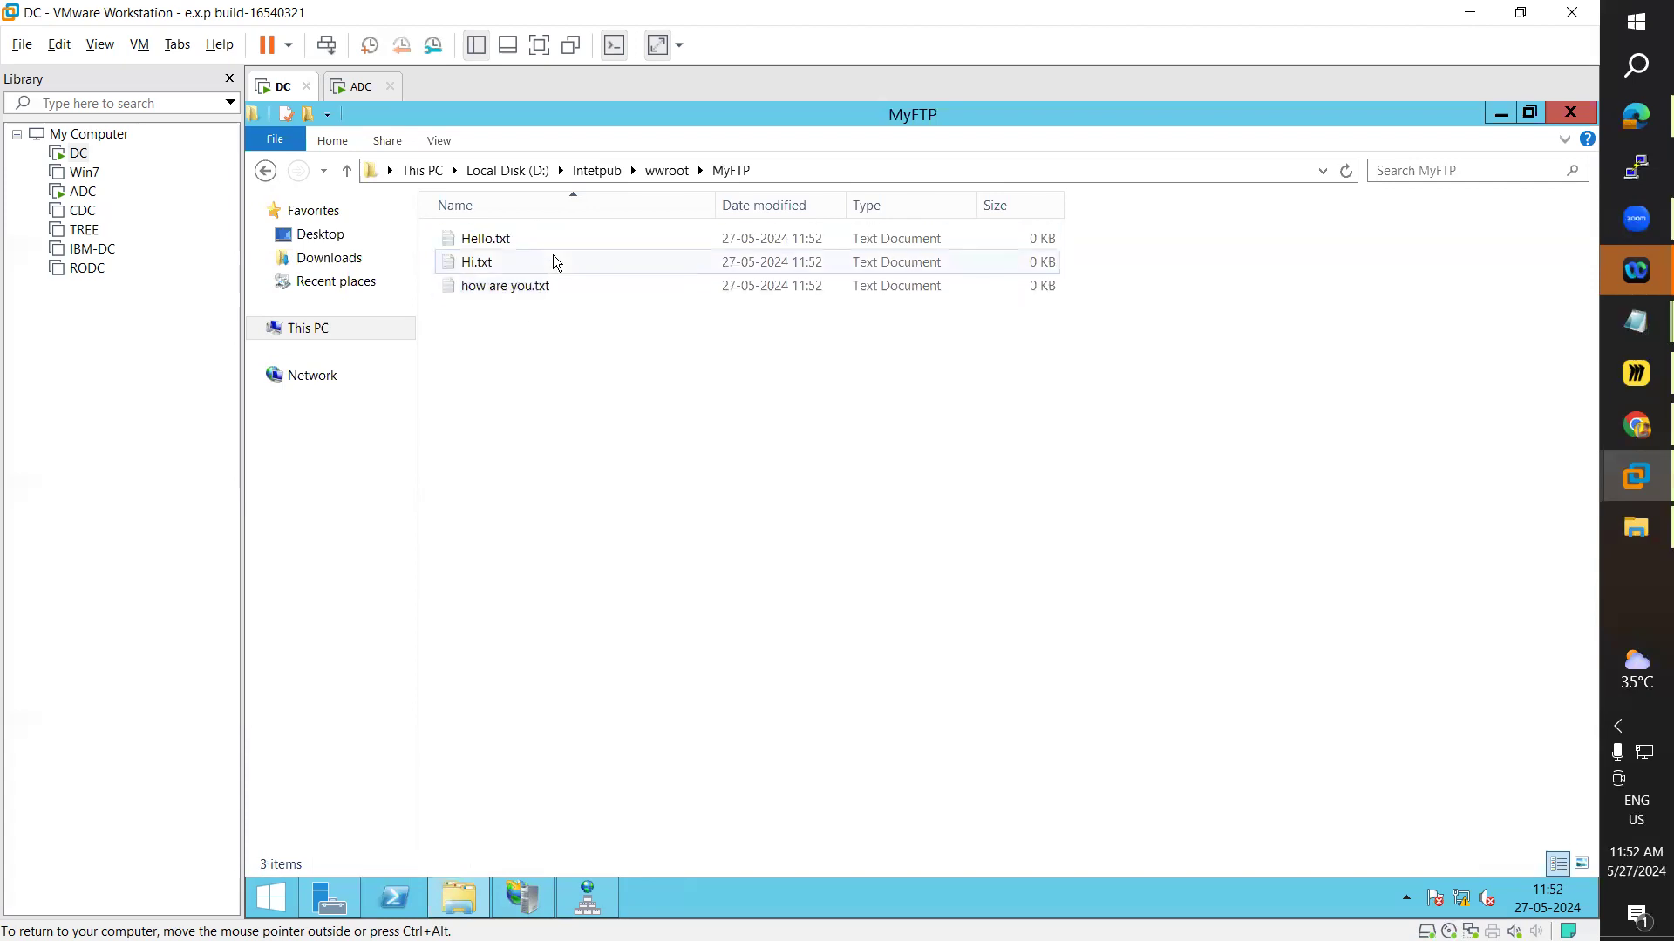
- Write "hello" in Hello.txt and "hi" in Hi.txt, saving and closing both files
double_click(488, 235)
type("hello")
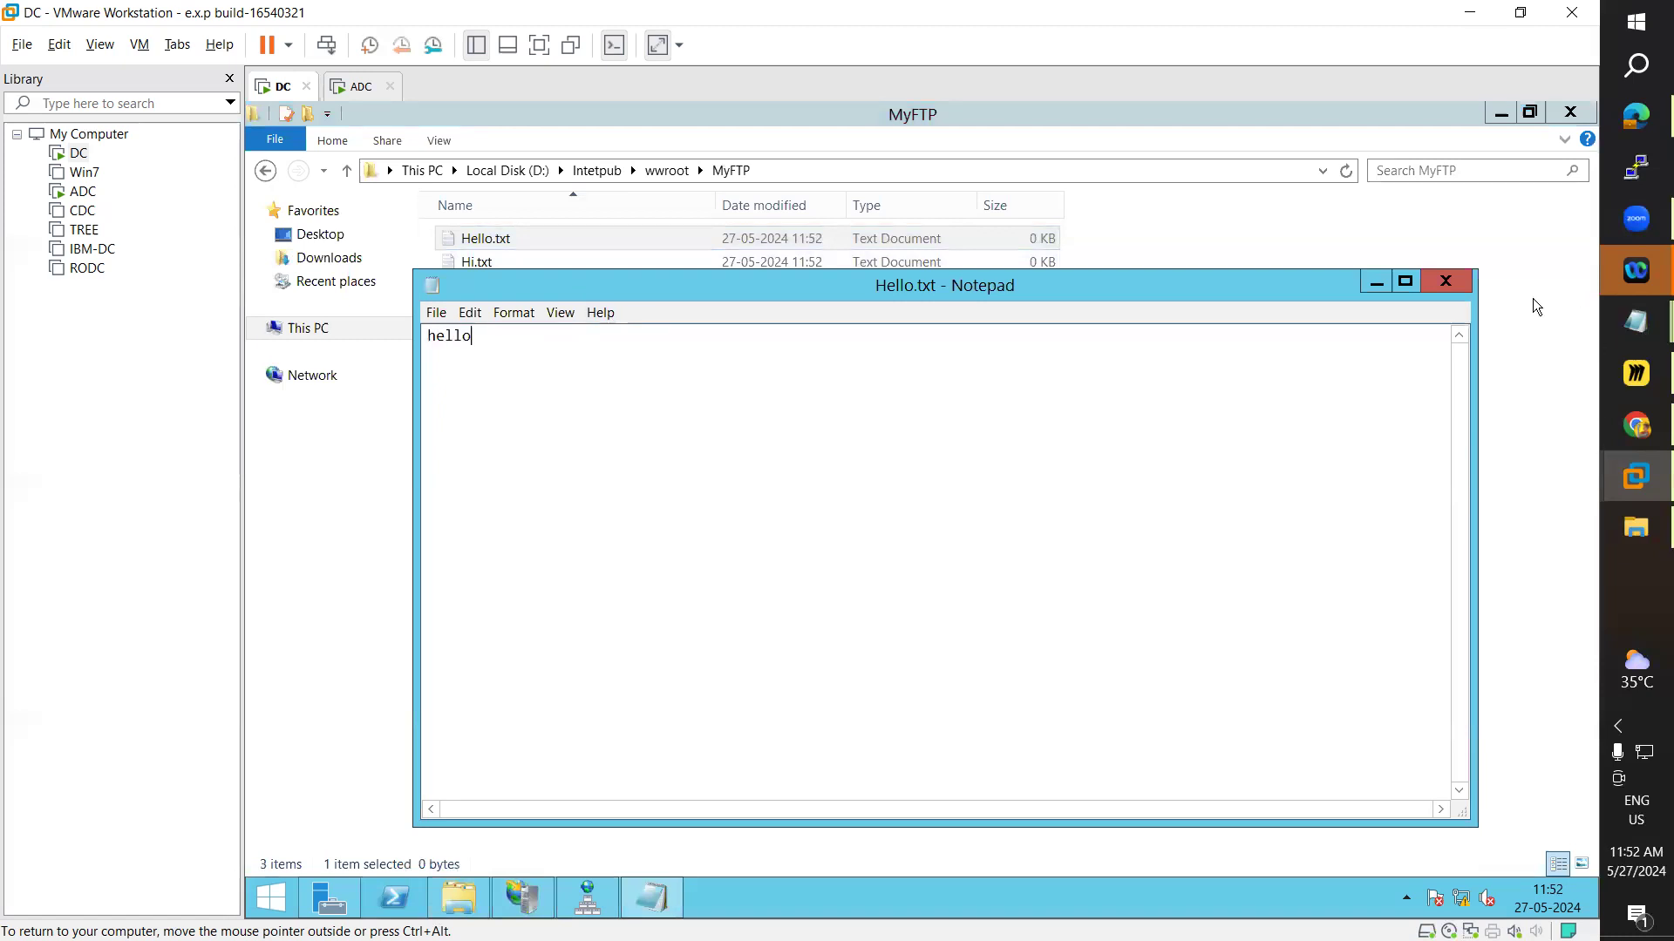
left_click(1445, 286)
left_click(898, 512)
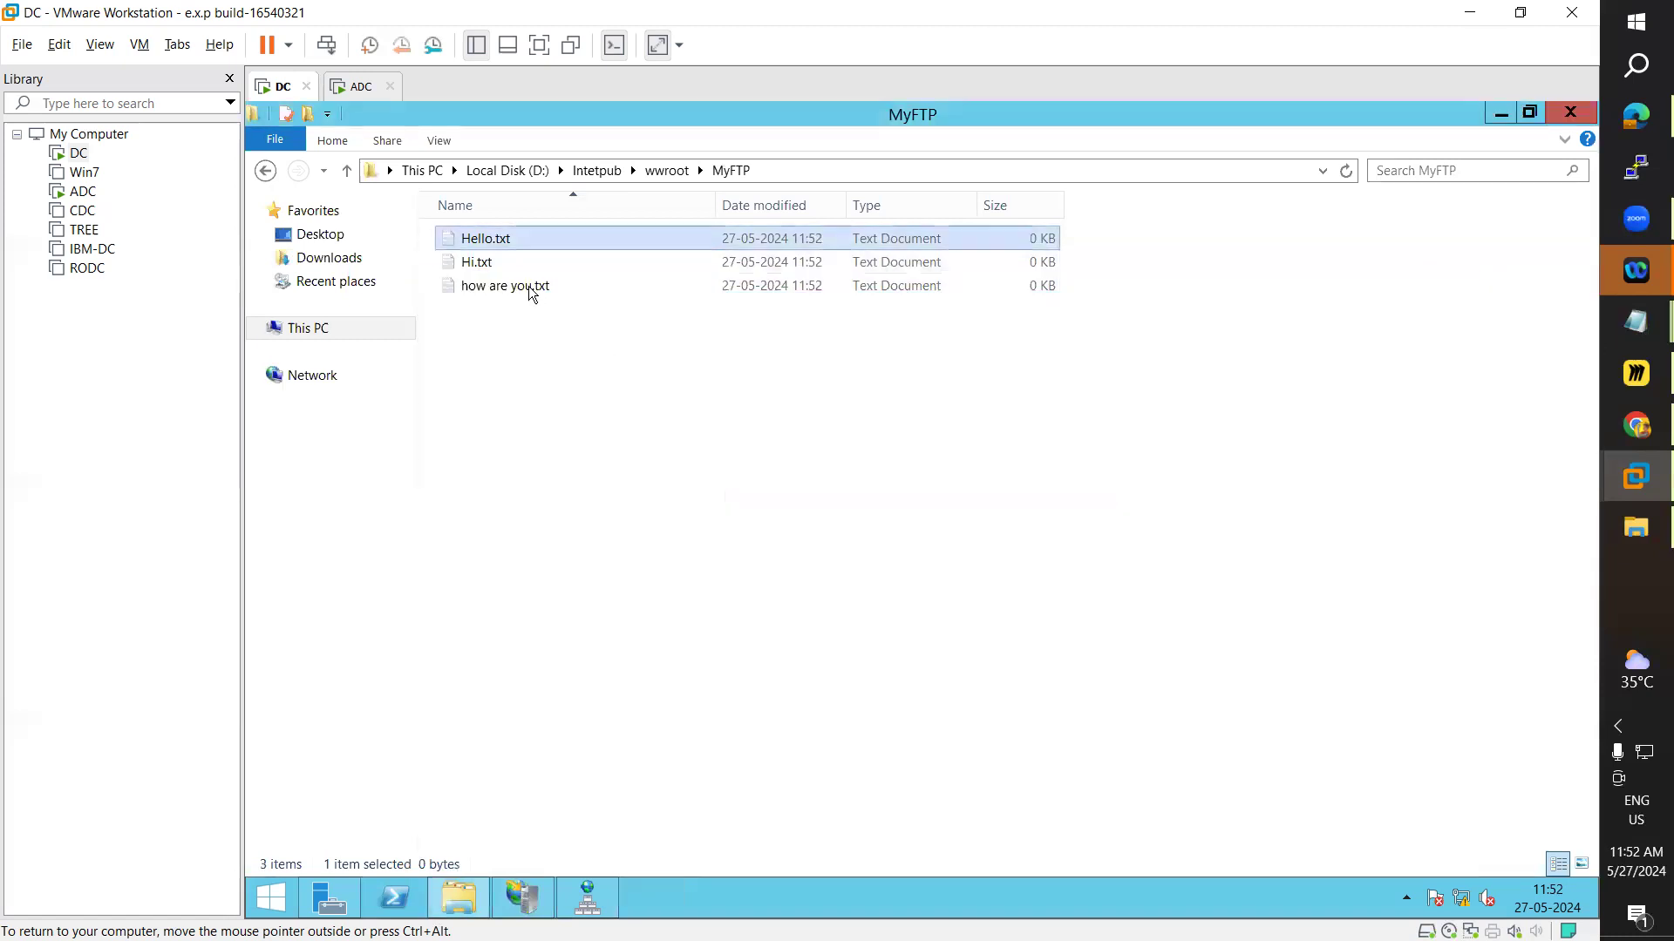
double_click(494, 262)
type("hi")
left_click(1447, 282)
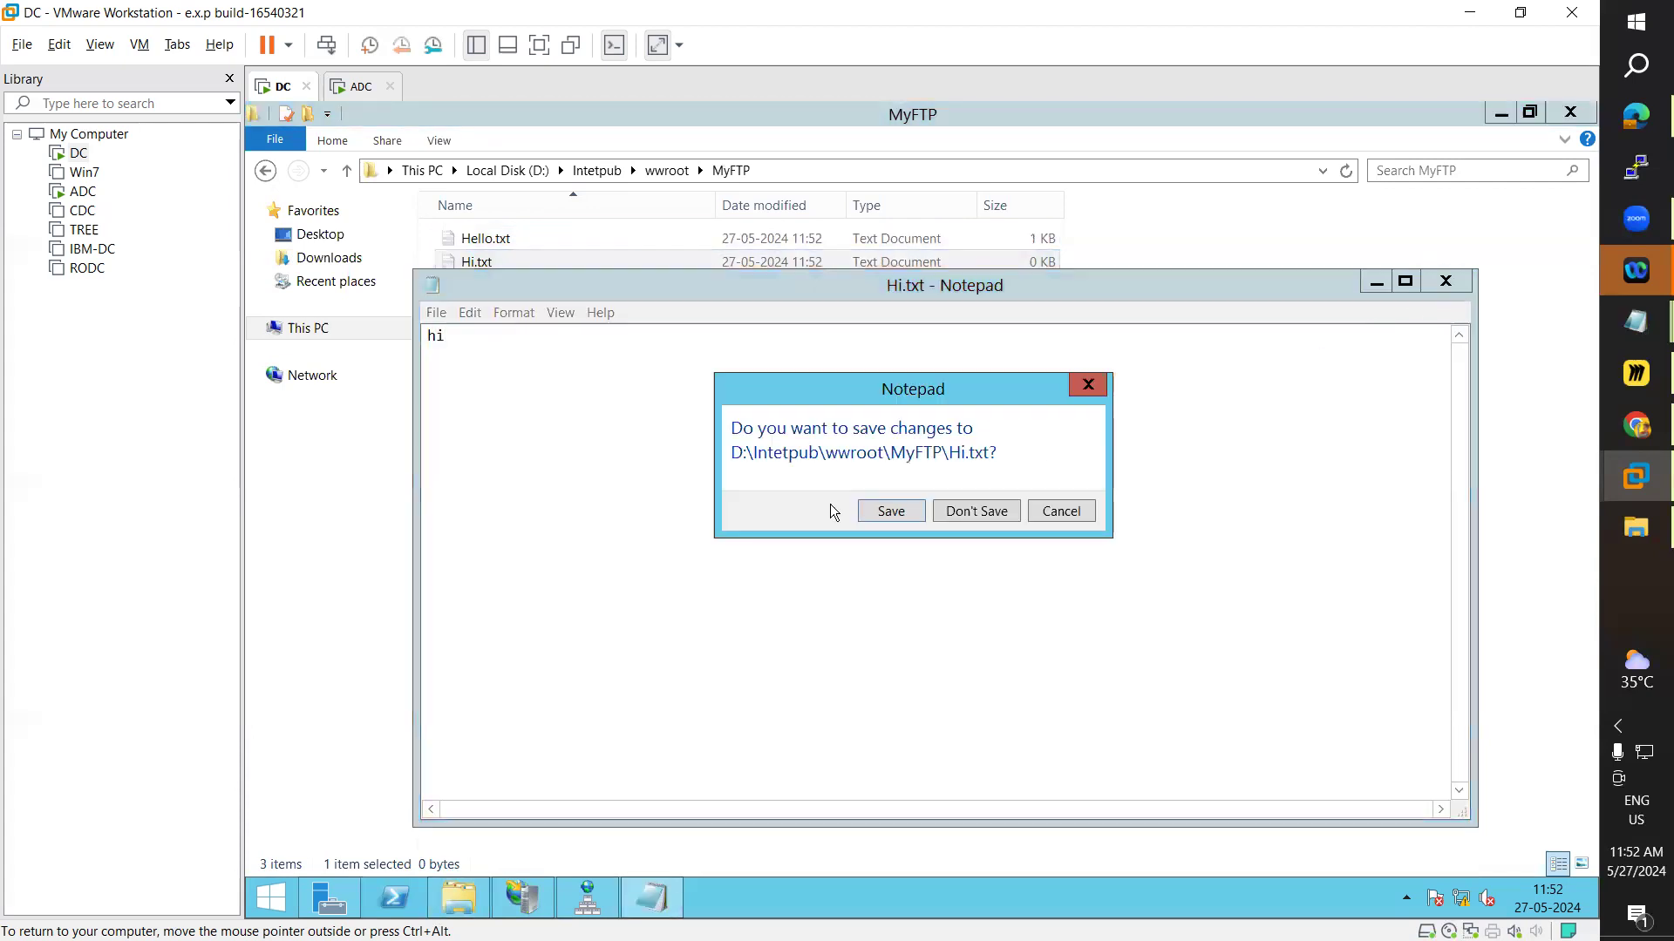
left_click(889, 509)
- Write "how are you" in how are you.txt, then save and close the file
double_click(511, 286)
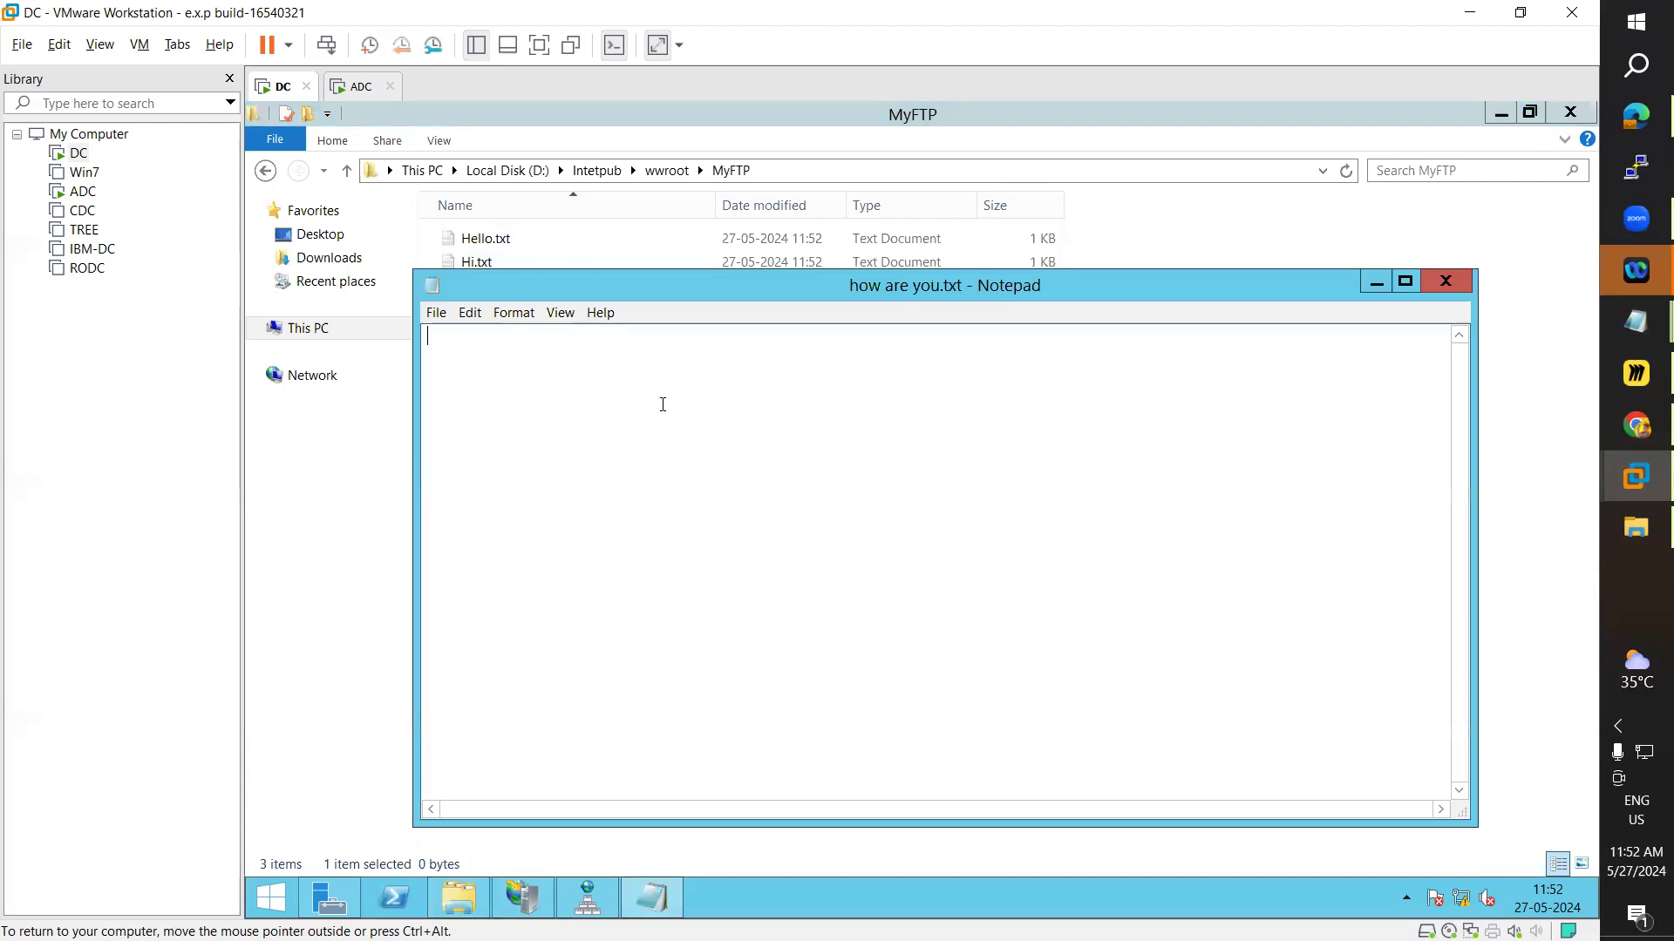
type("how are you")
left_click(1444, 283)
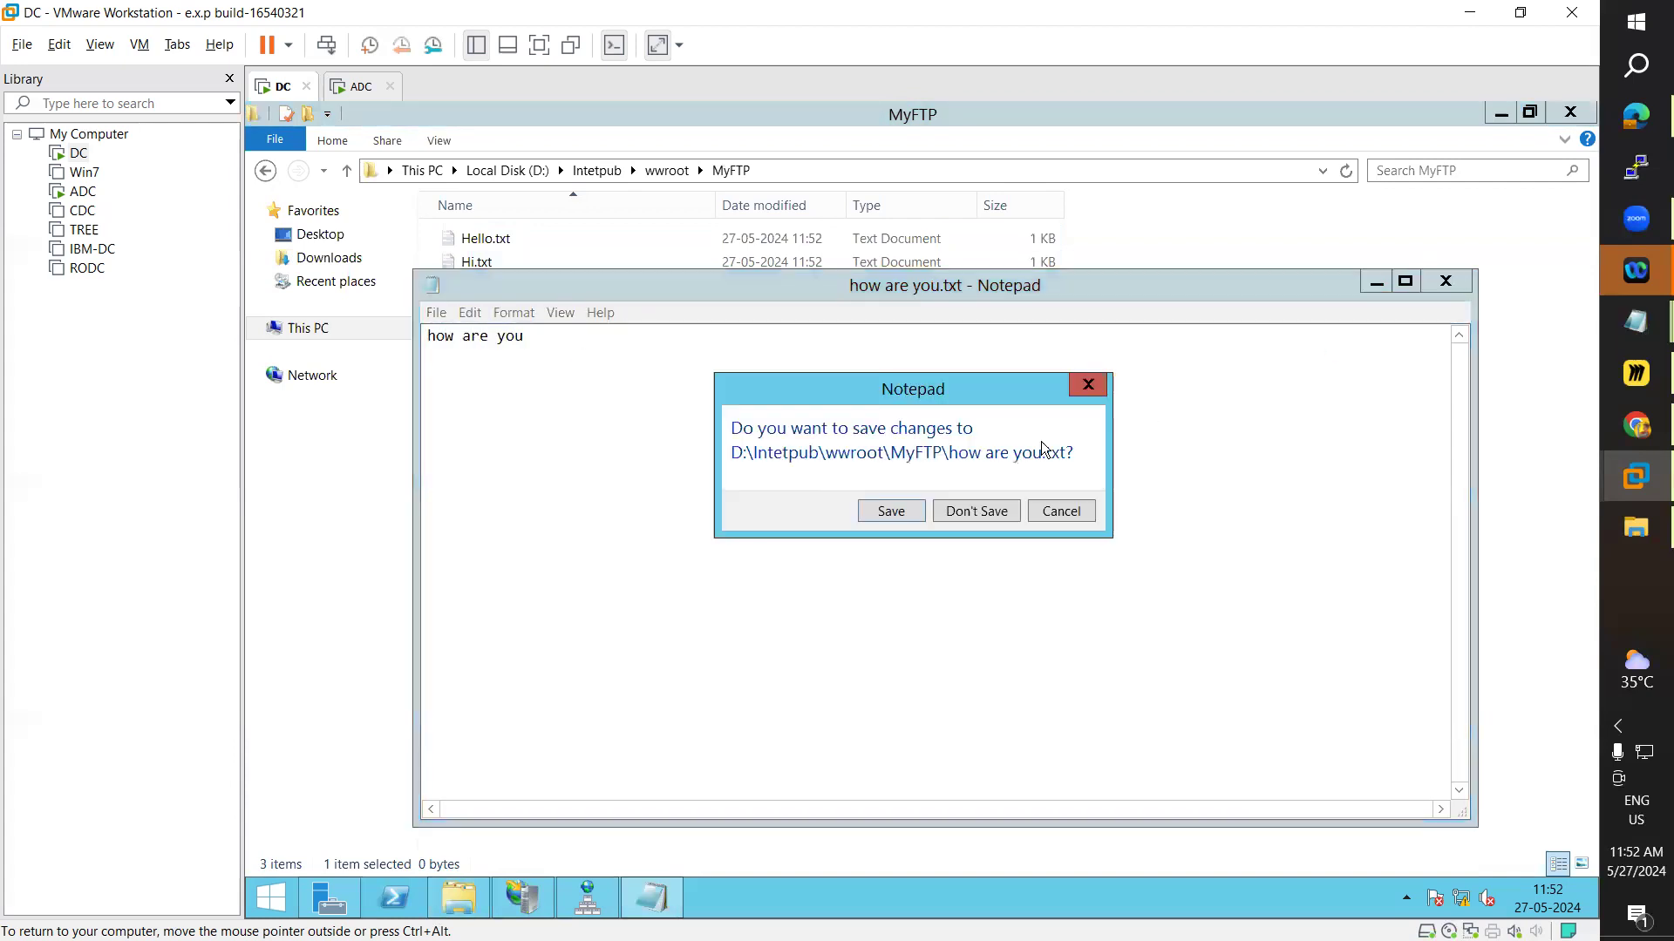
left_click(907, 507)
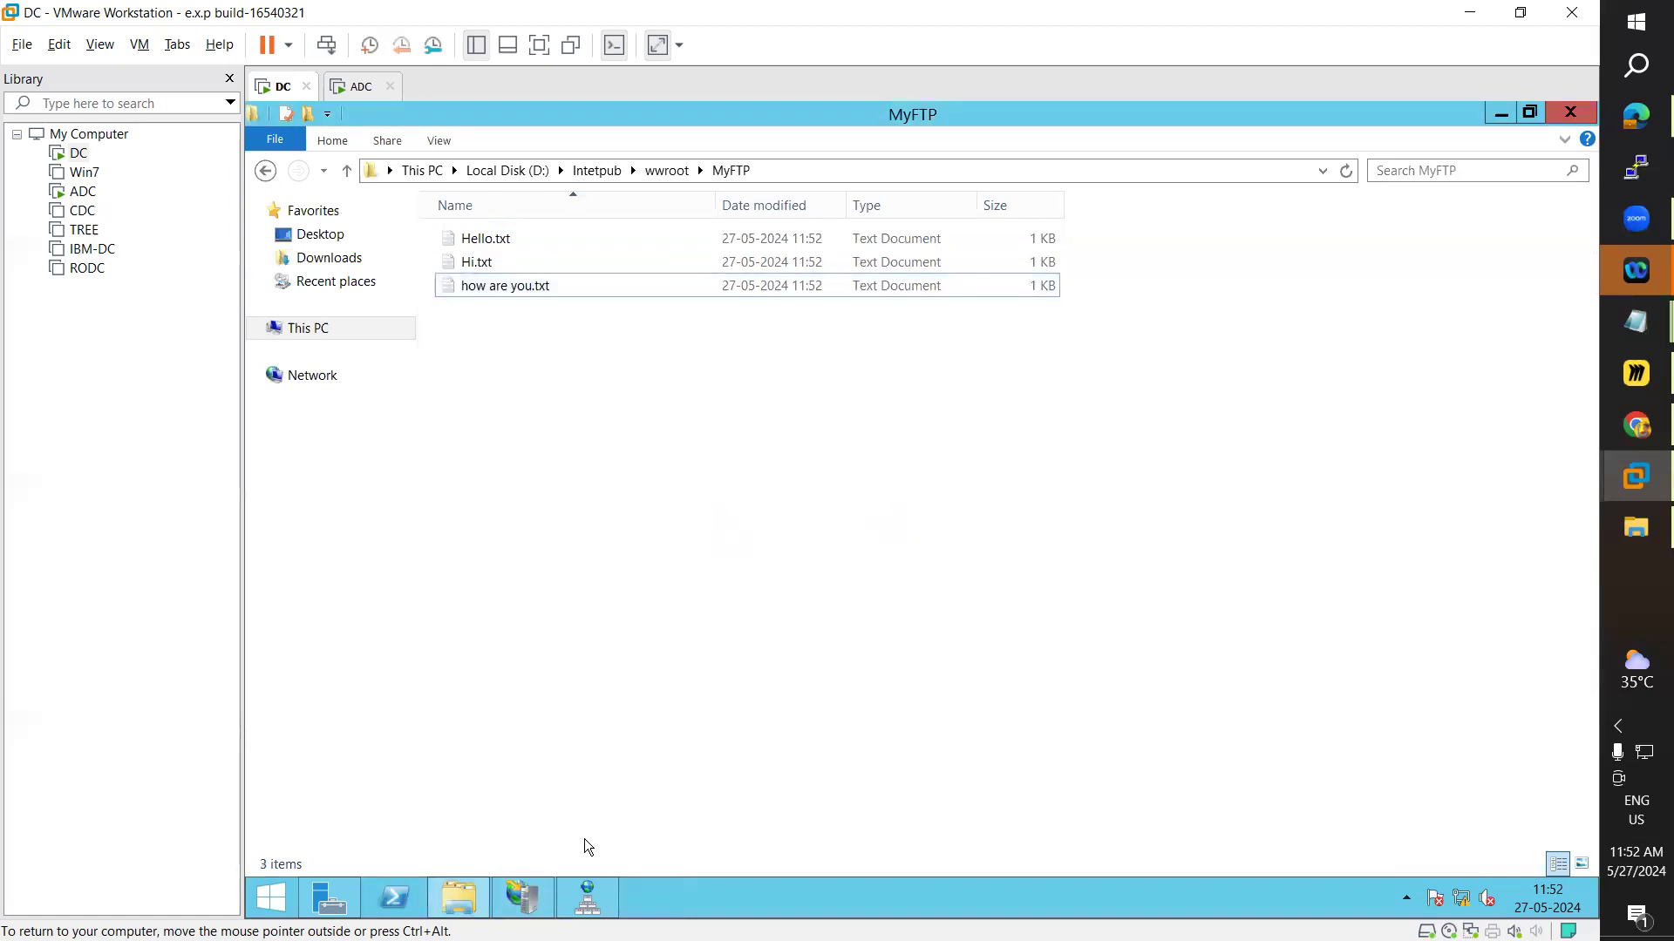
mouse_move(573, 905)
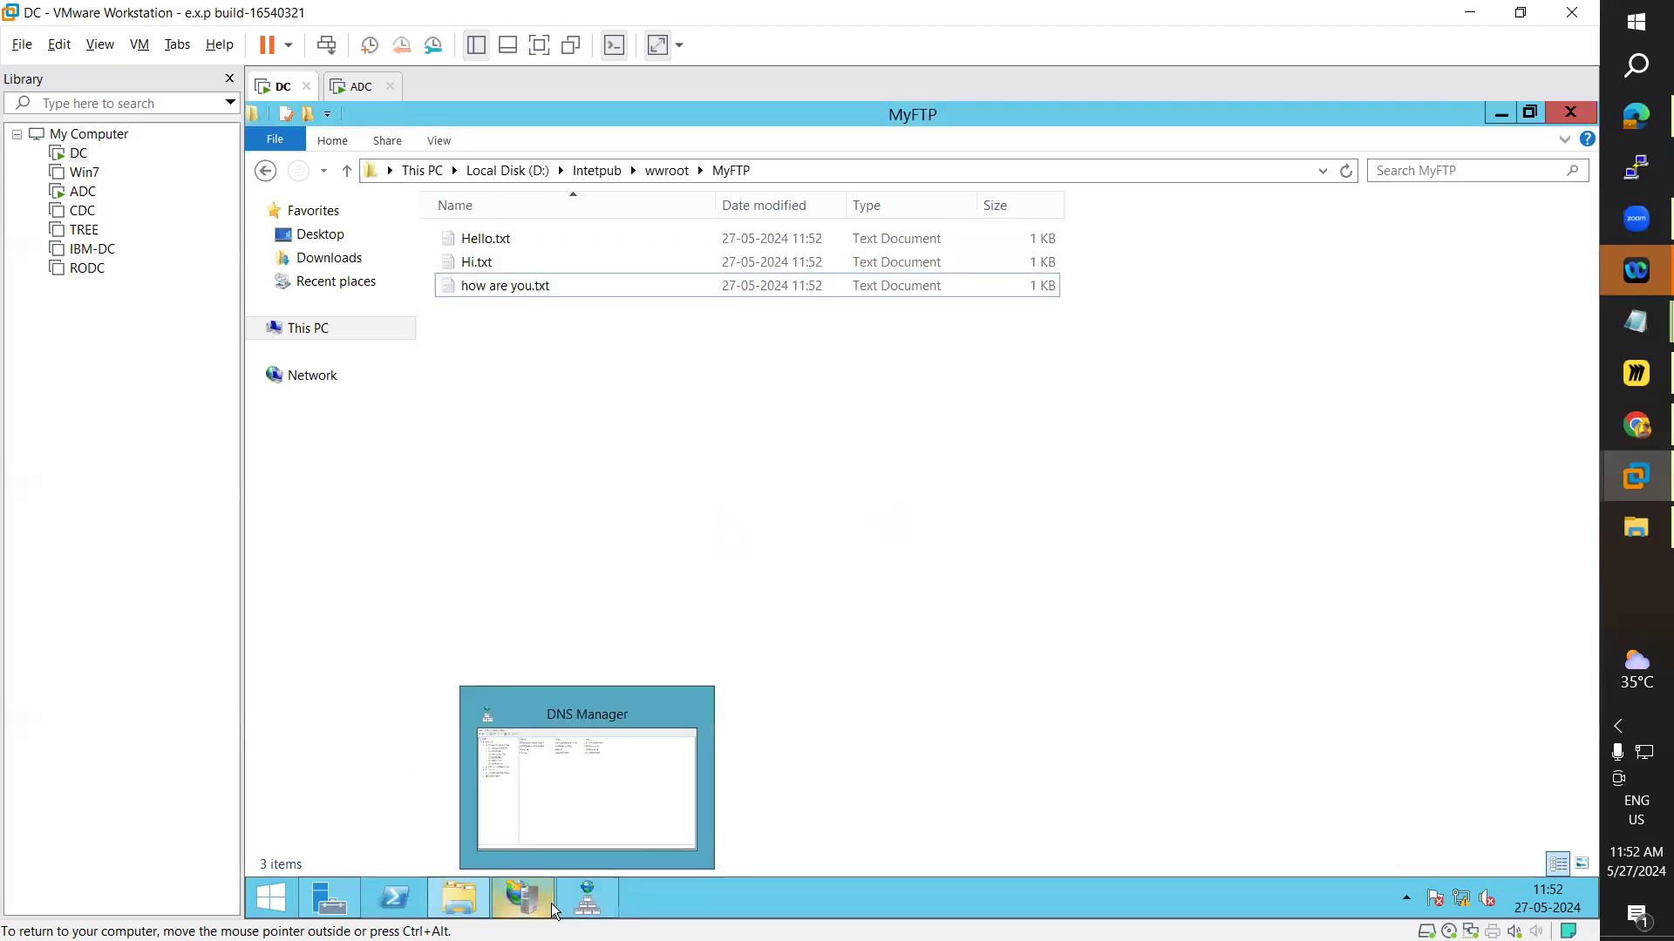
- Close DNS Manager and return to the Add FTP Site wizard in IIS Manager
left_click(595, 910)
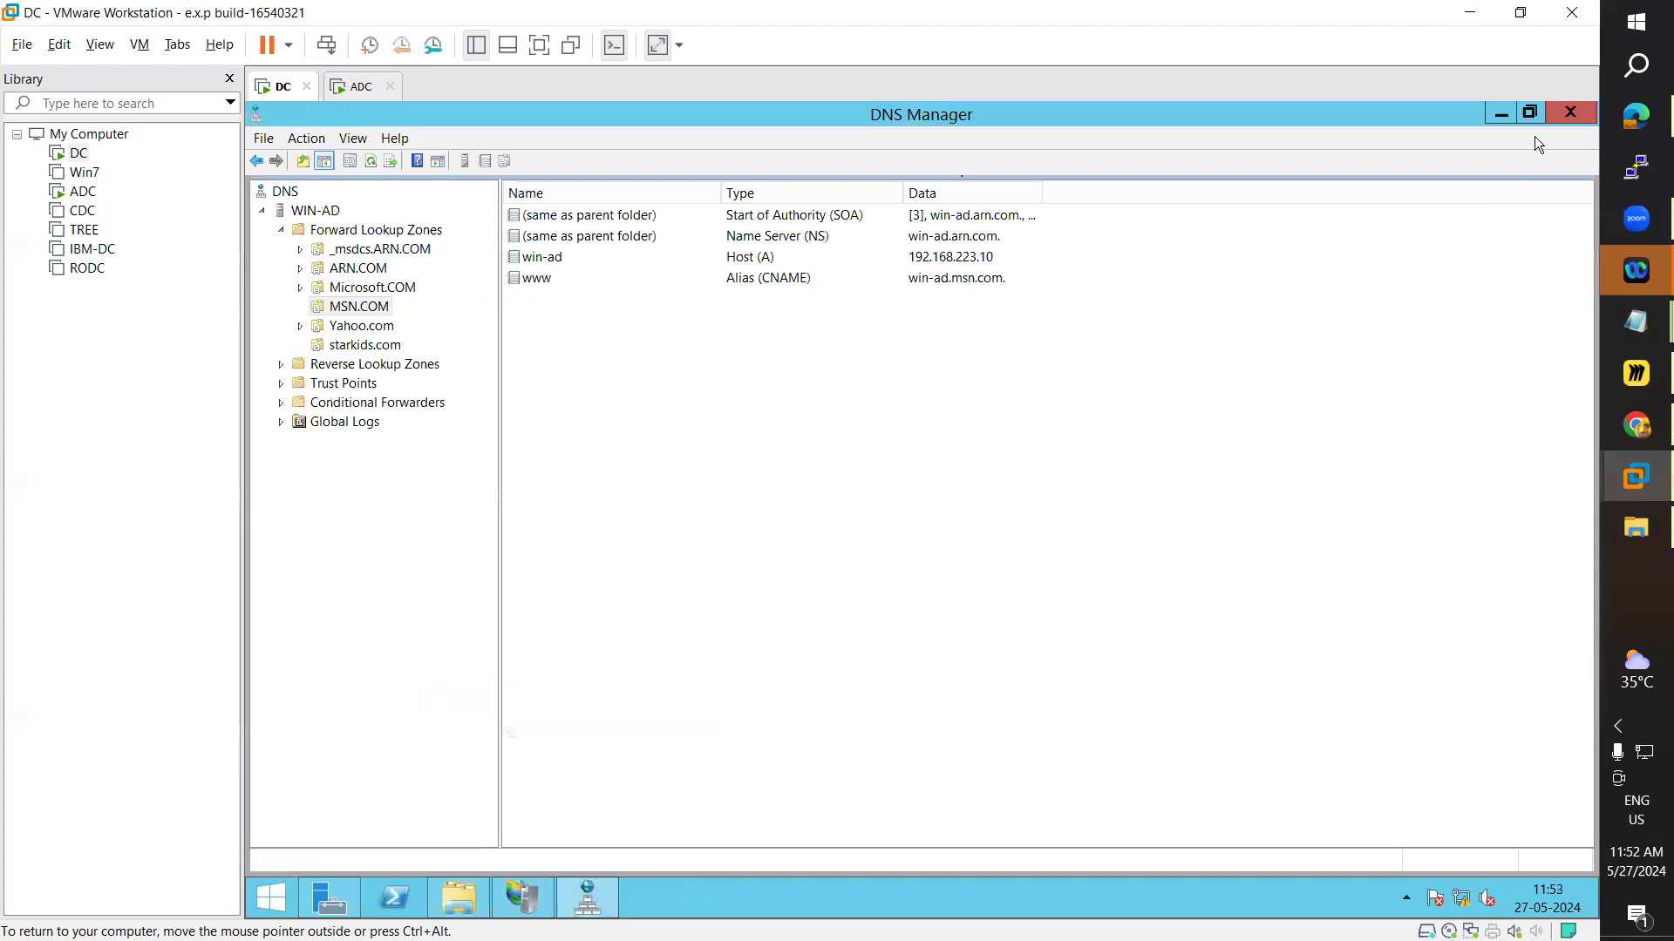
left_click(1569, 116)
left_click(519, 898)
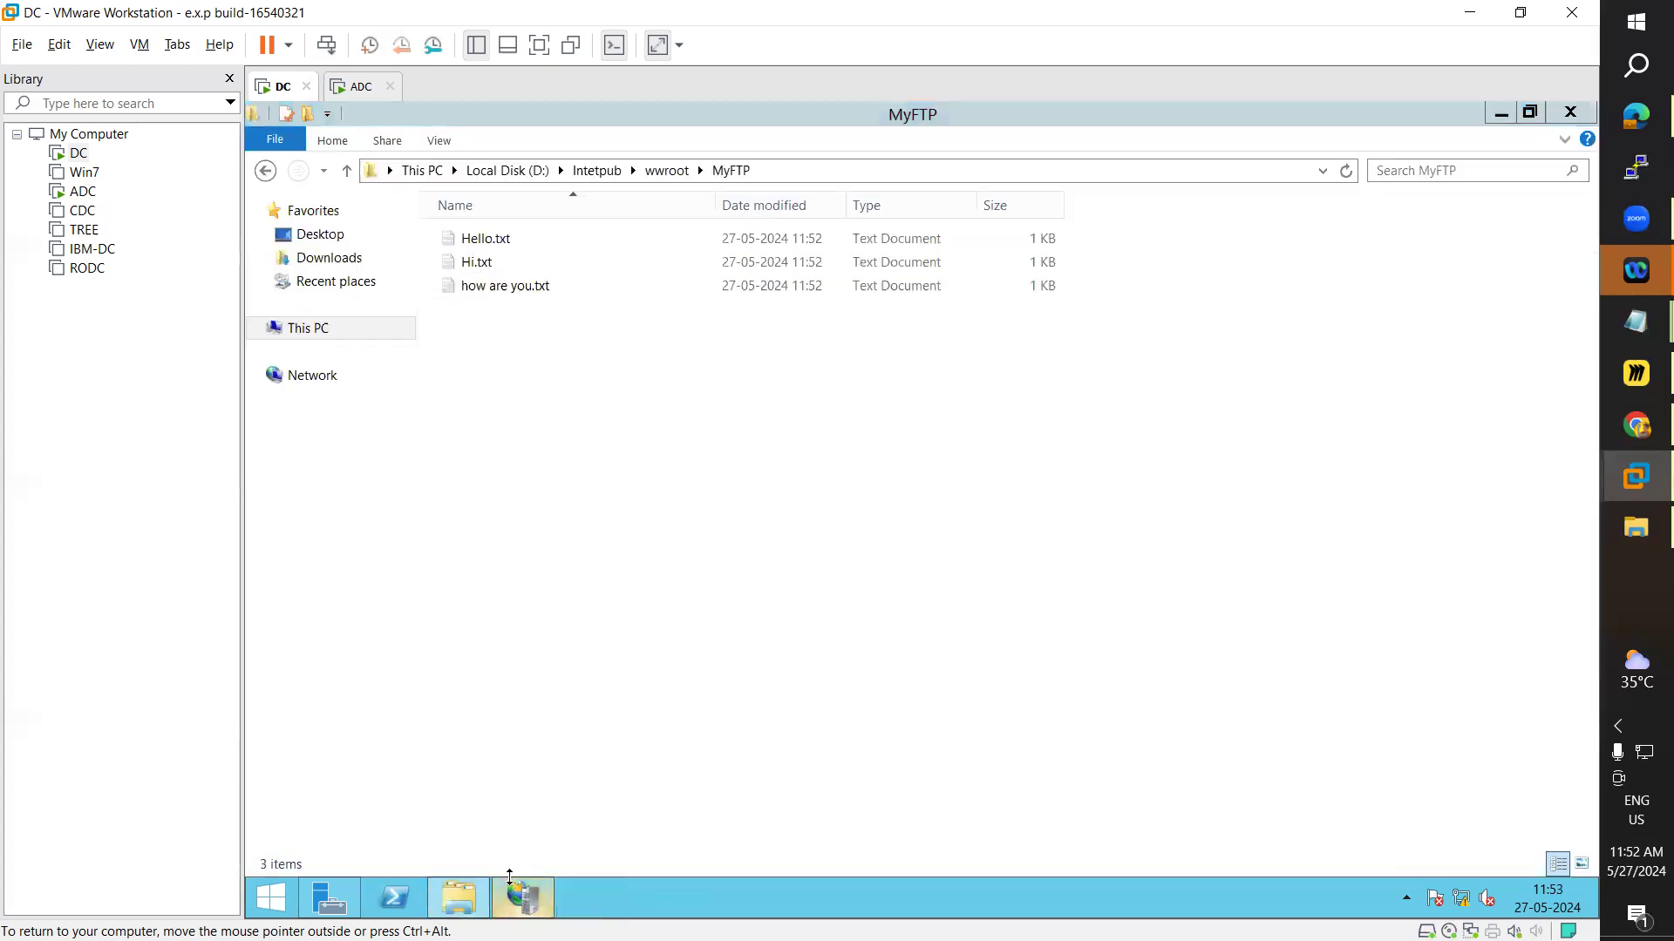
- Set the FTP site's physical path to D:\Intetpub\wwroot\MyFTP and continue to the binding settings
left_click(966, 450)
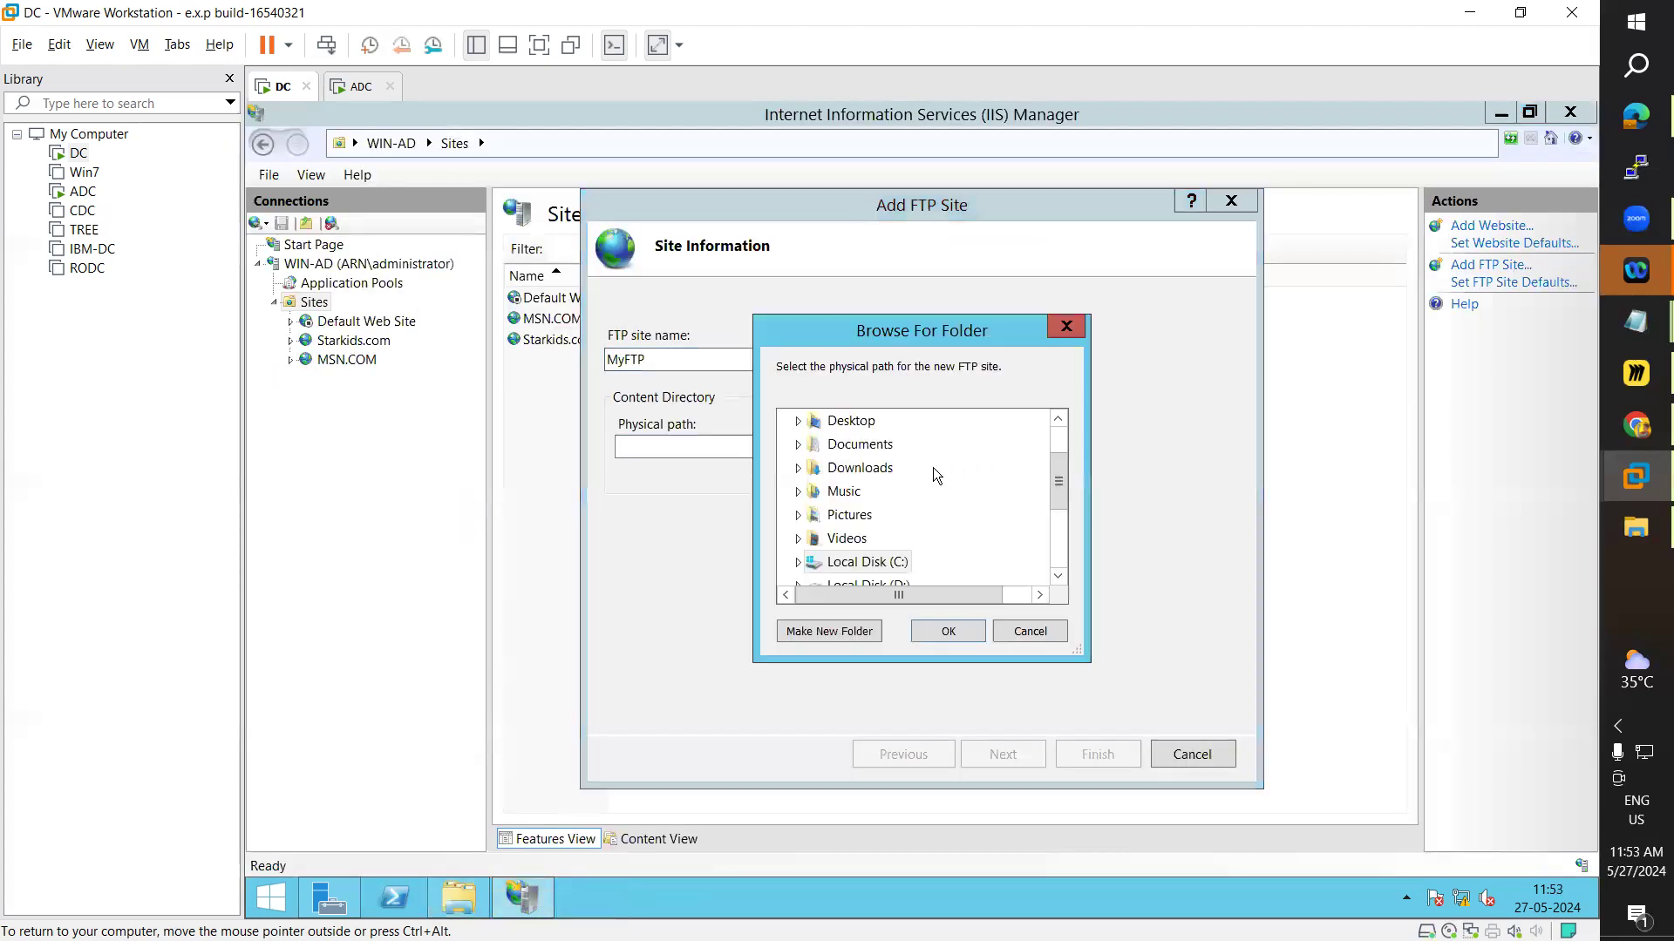
left_click_drag(1046, 477, 1059, 495)
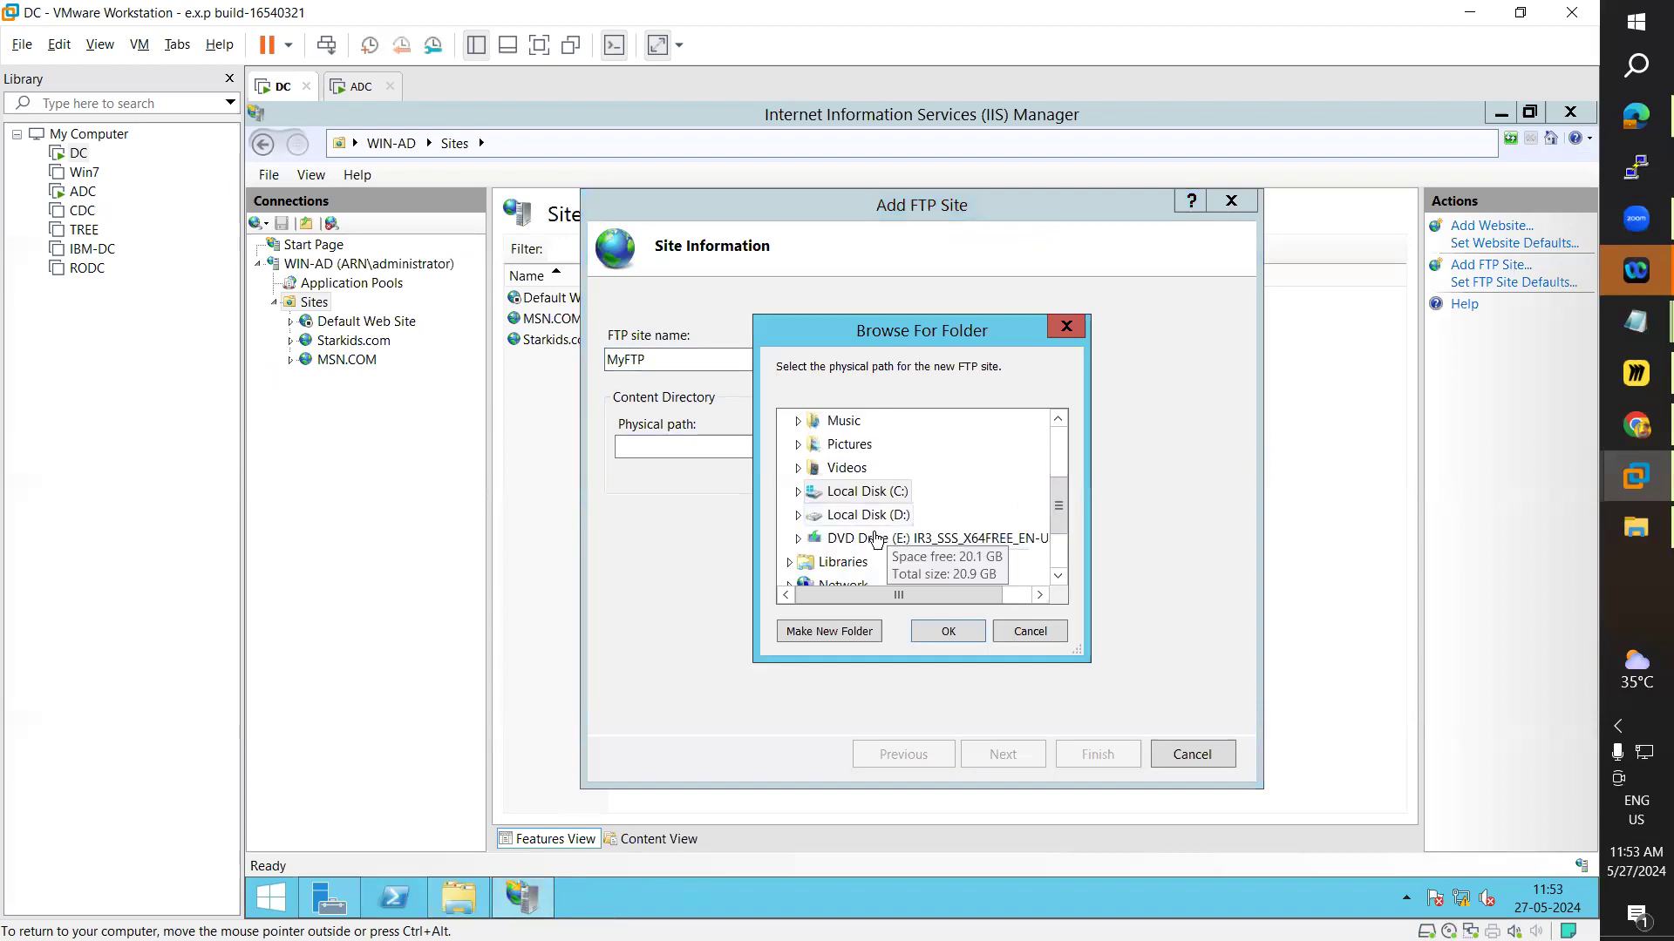
left_click(799, 516)
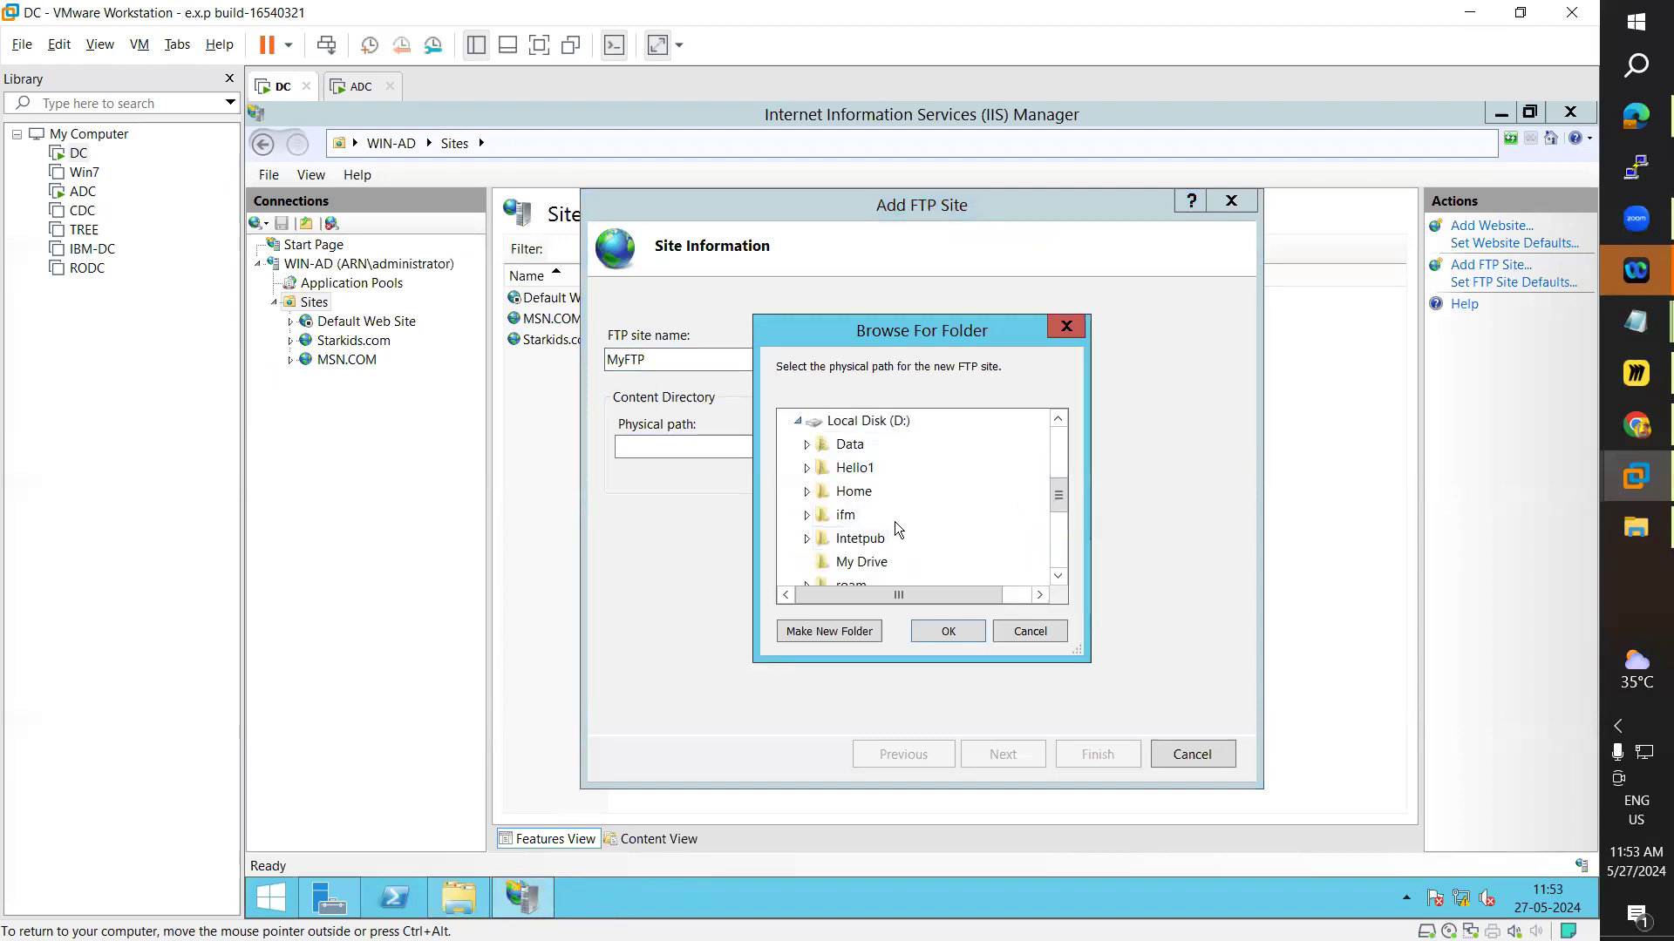
scroll(894, 523, "down", 1)
left_click(806, 468)
left_click(815, 491)
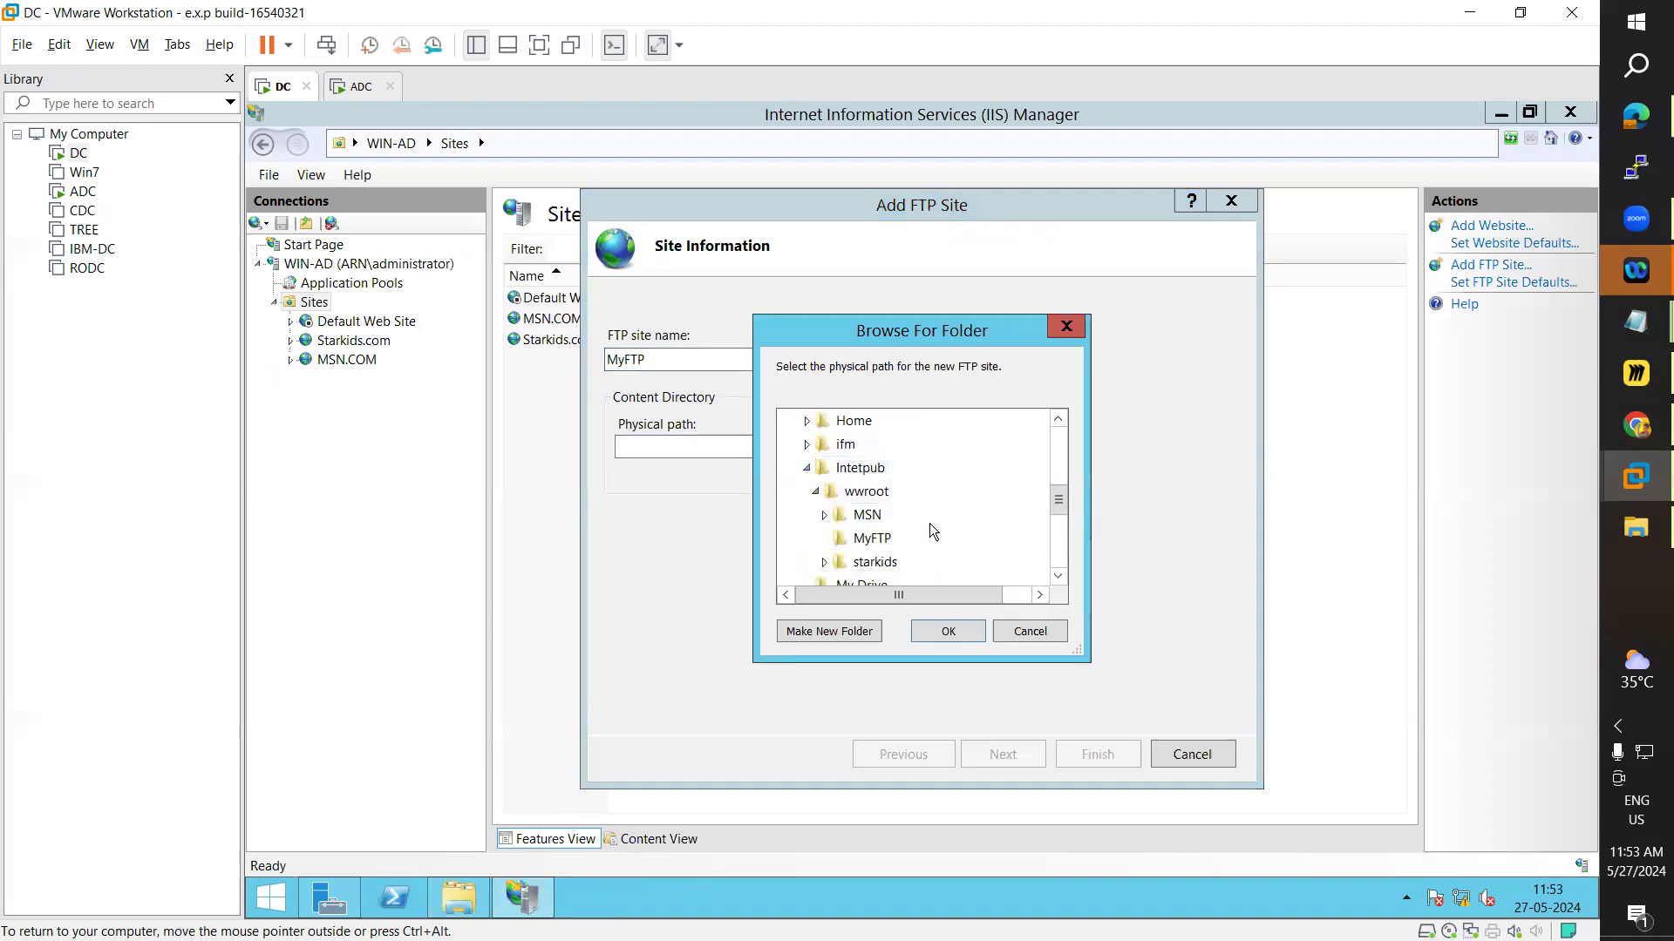
left_click(863, 540)
left_click(929, 645)
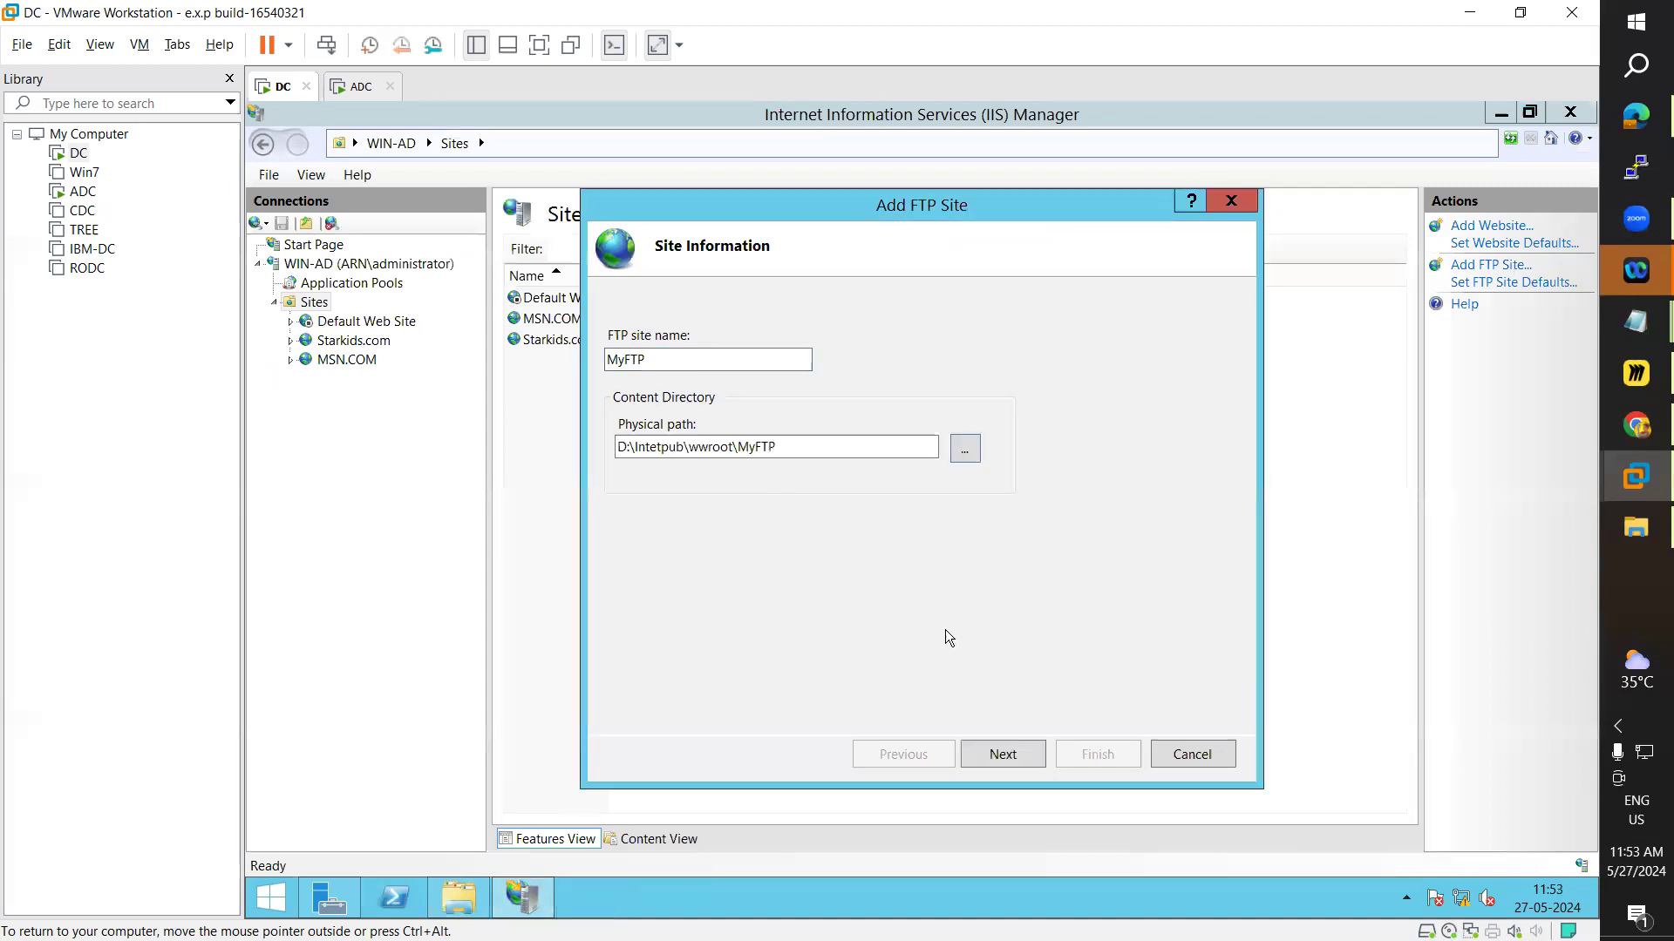
left_click(1011, 755)
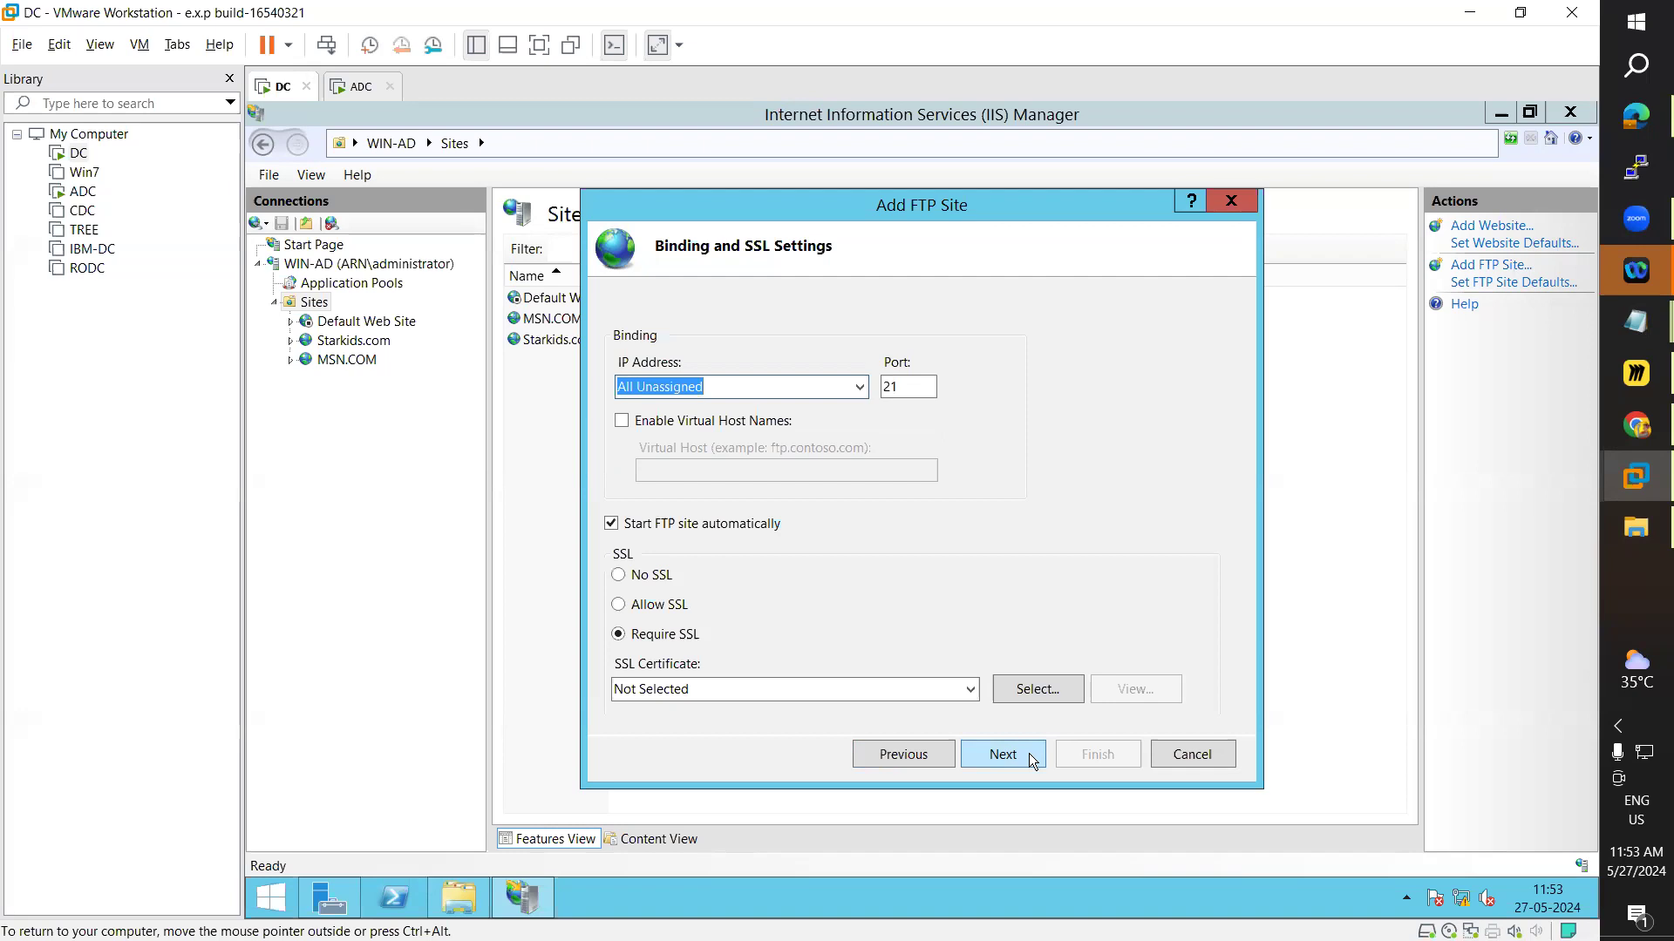
- Bind the FTP site to the IP address 192.168.223.10, keeping port 21
left_click(862, 387)
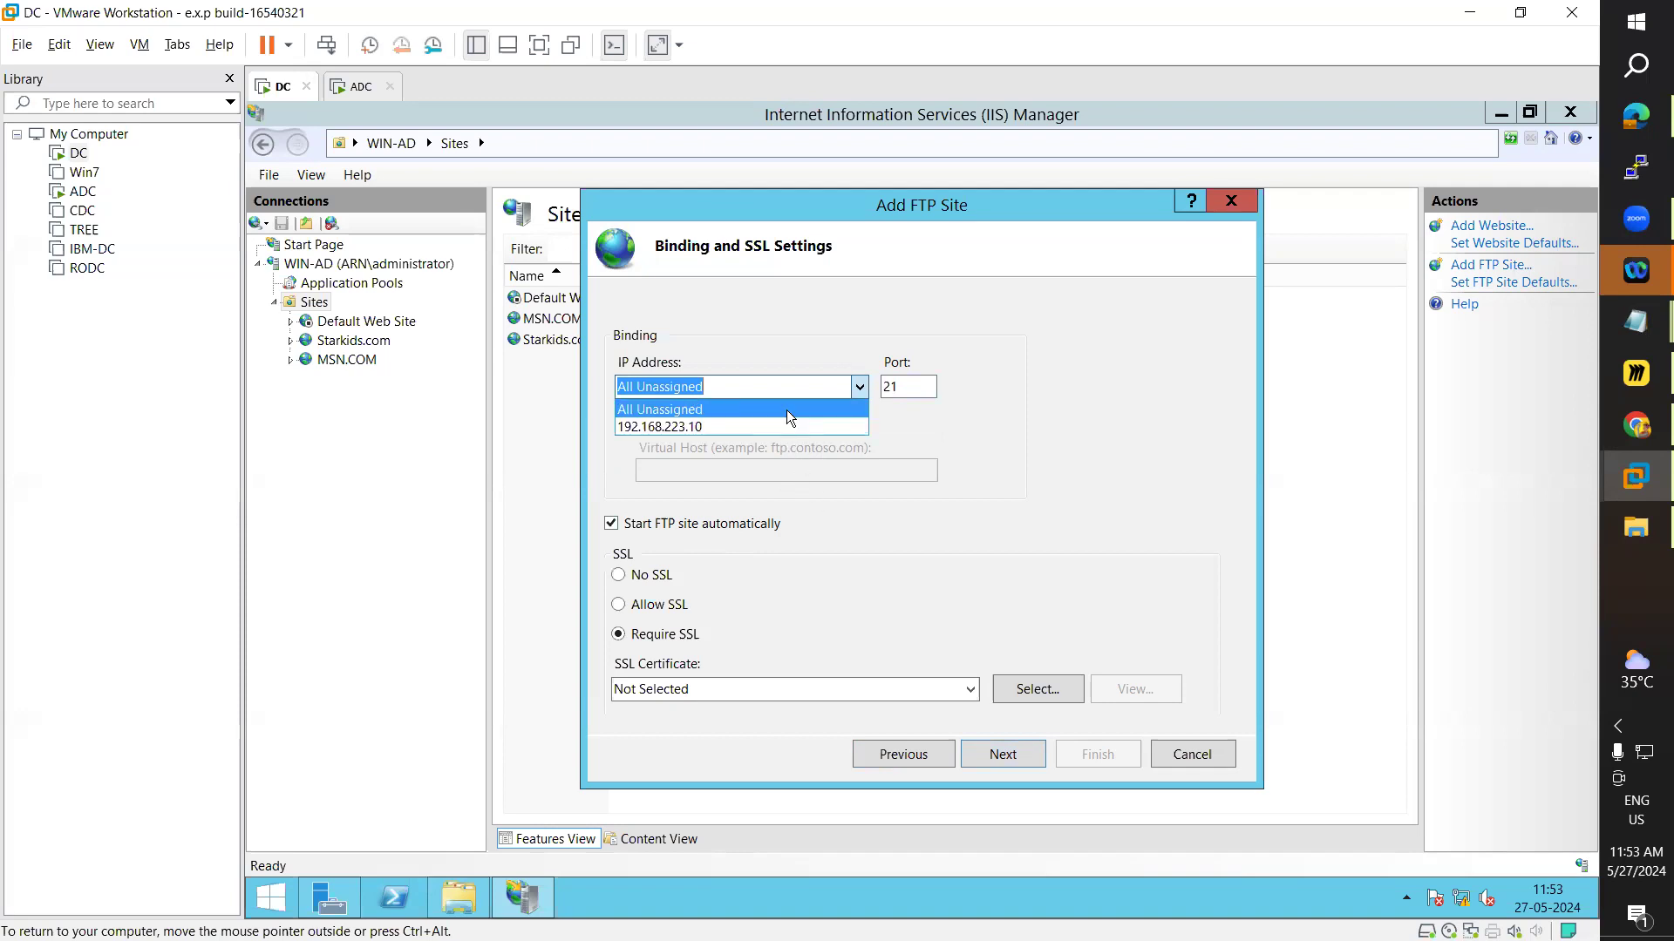
left_click(697, 427)
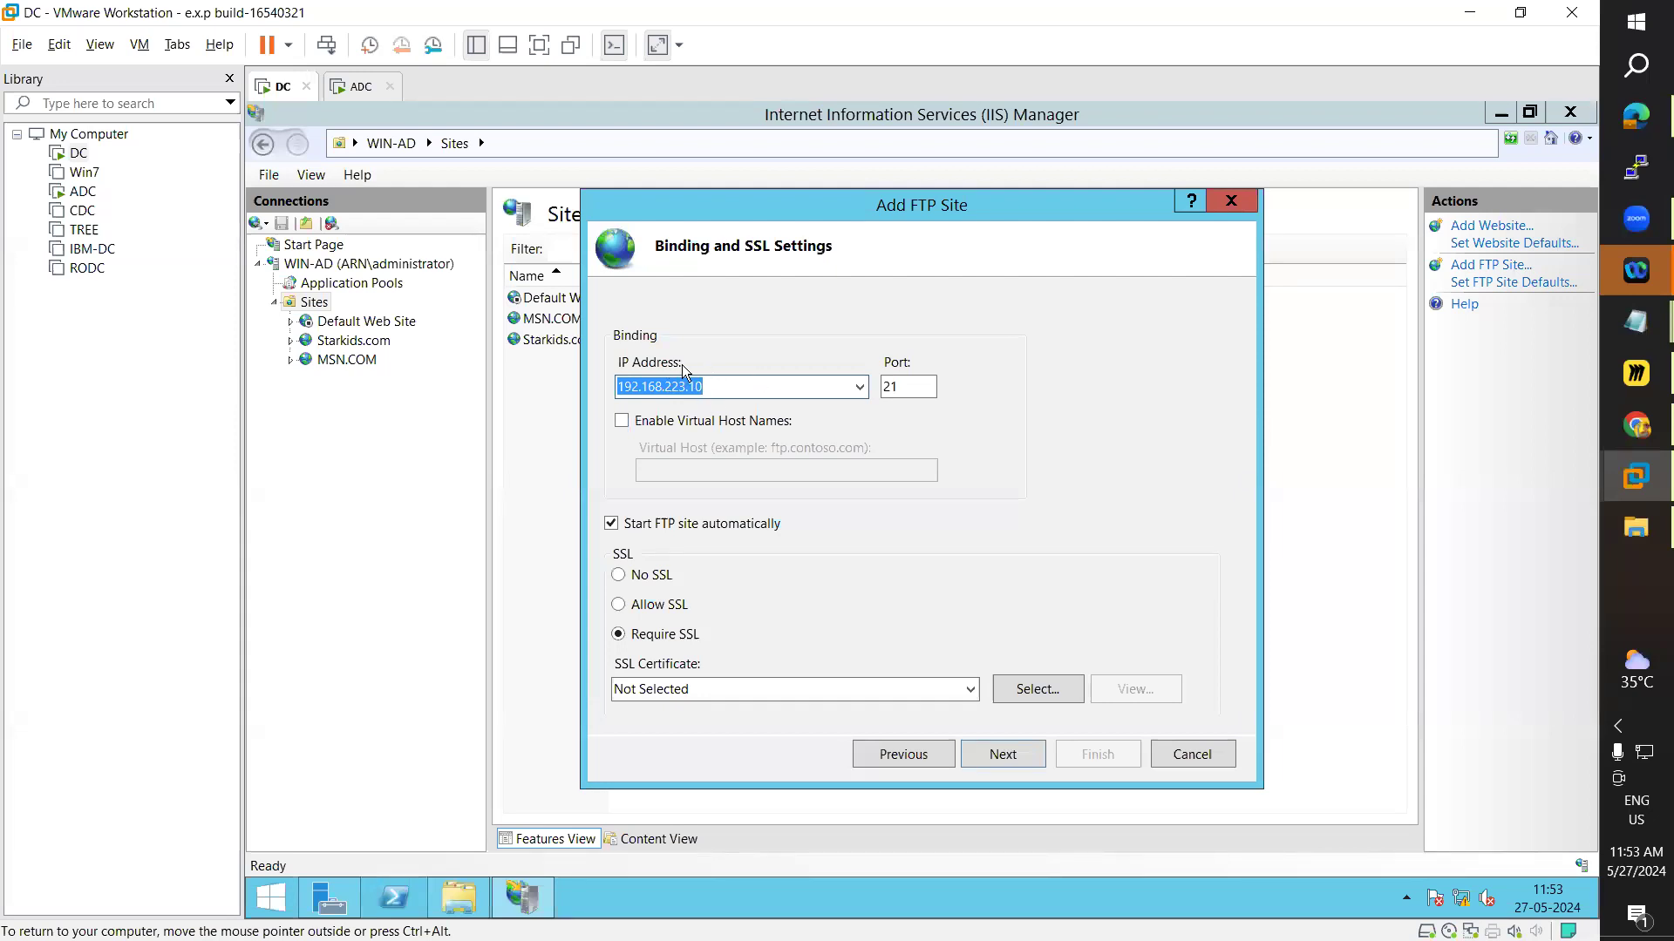
left_click(858, 388)
left_click(729, 410)
left_click(861, 388)
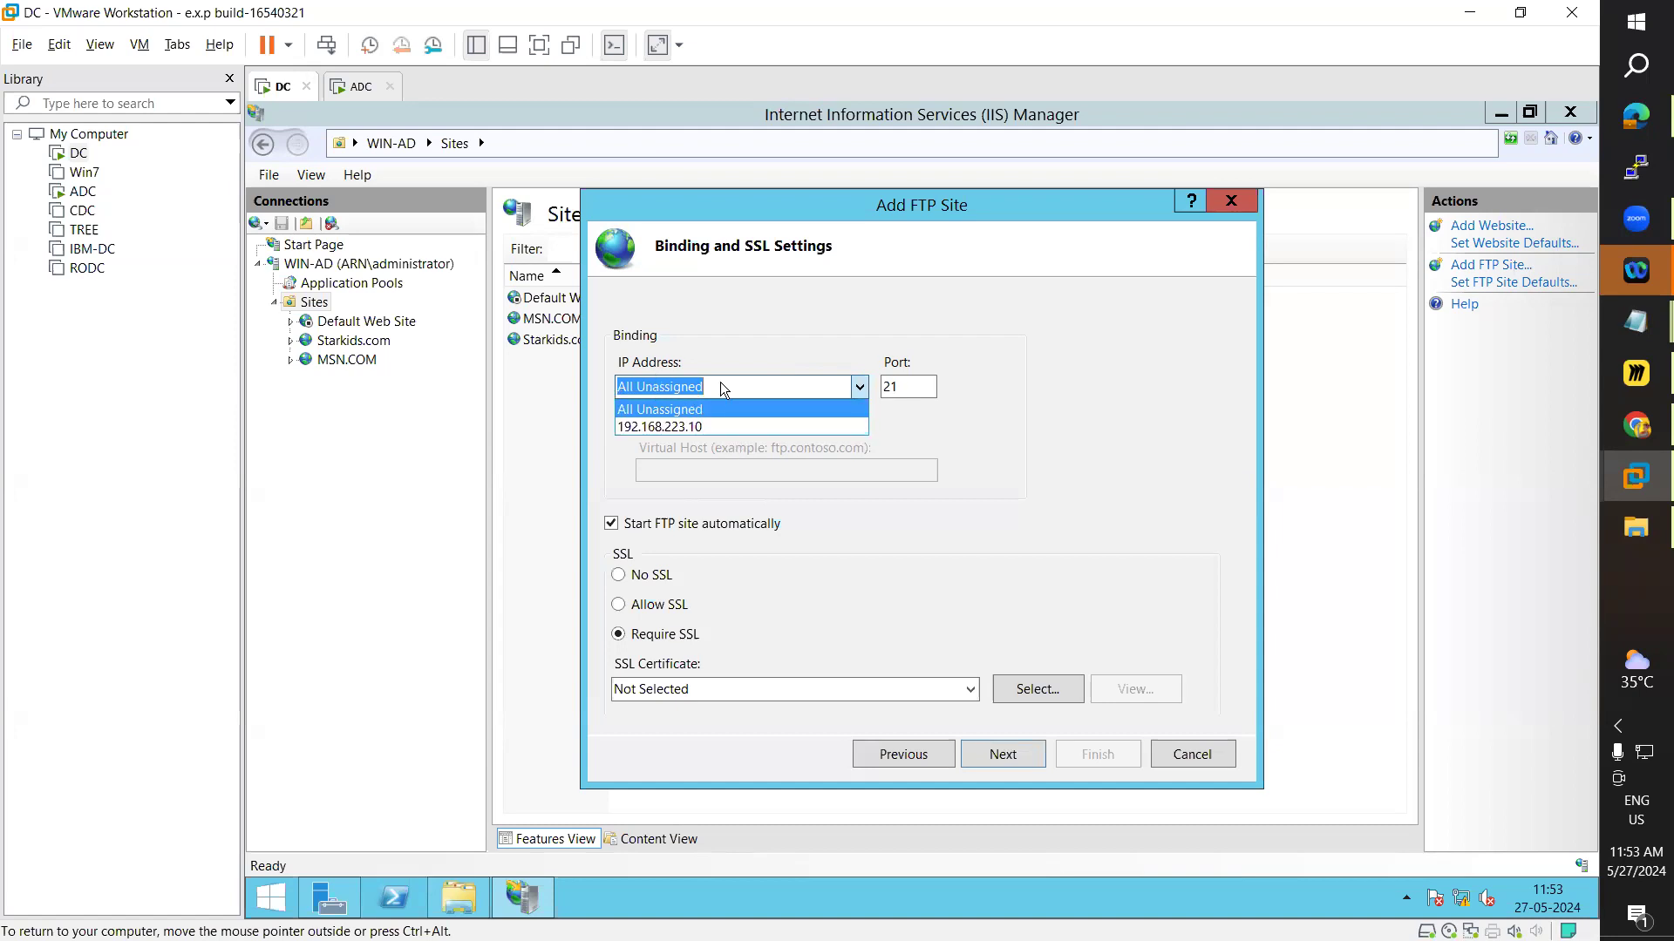
left_click(706, 427)
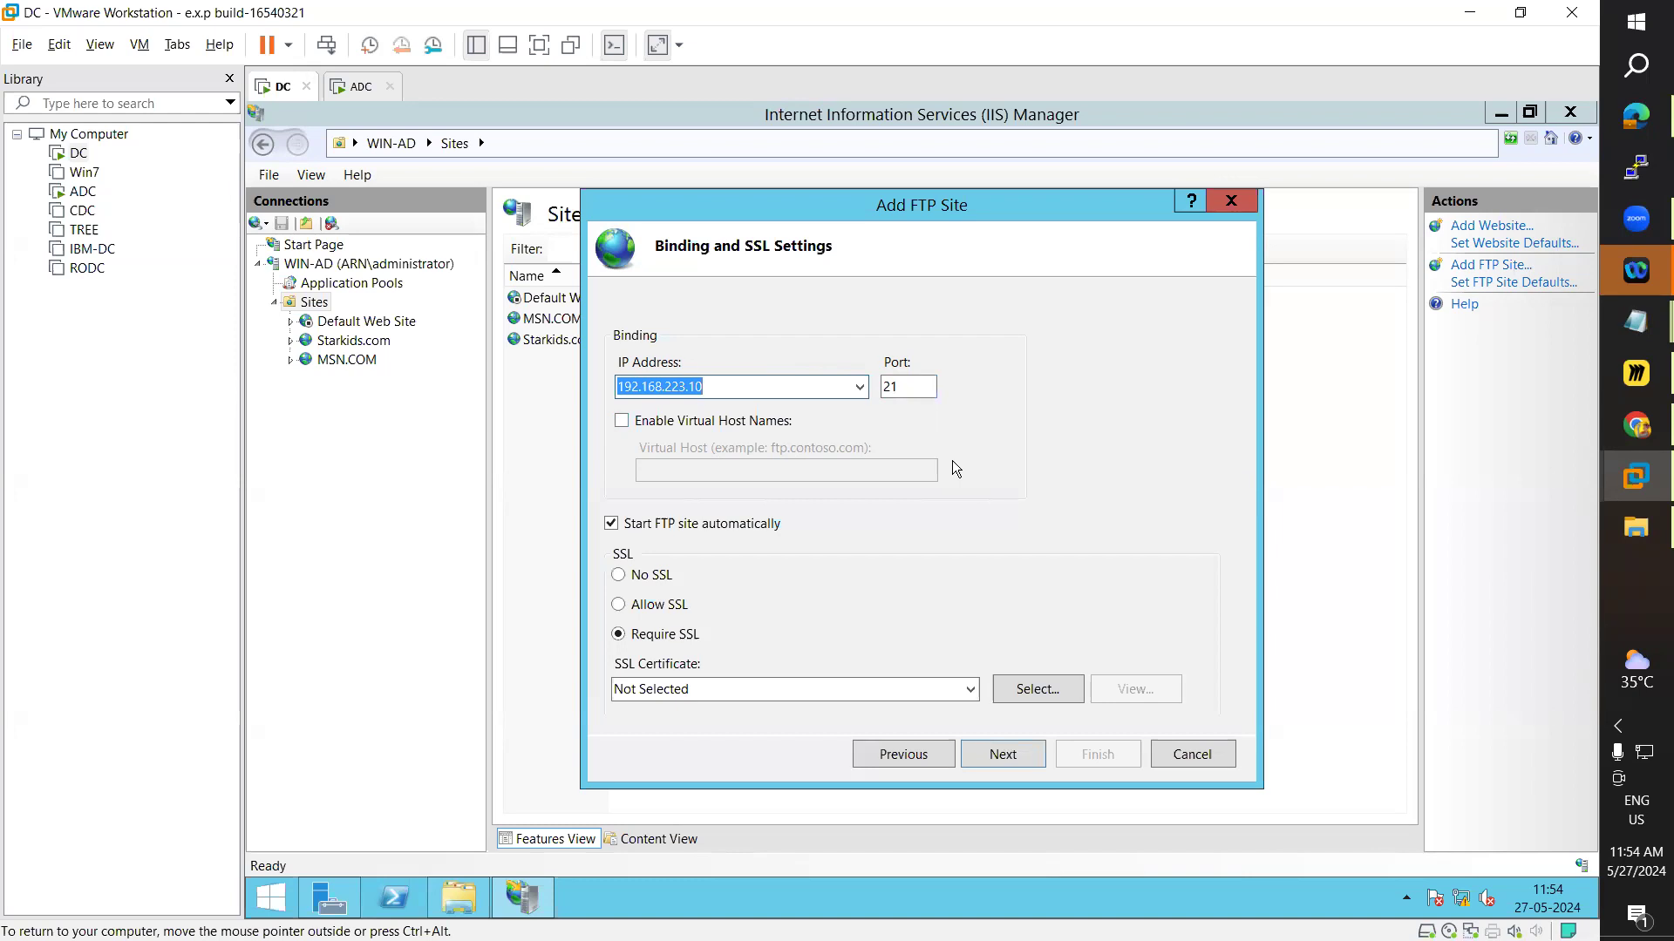
left_click(934, 755)
left_click(1015, 756)
left_click(729, 389)
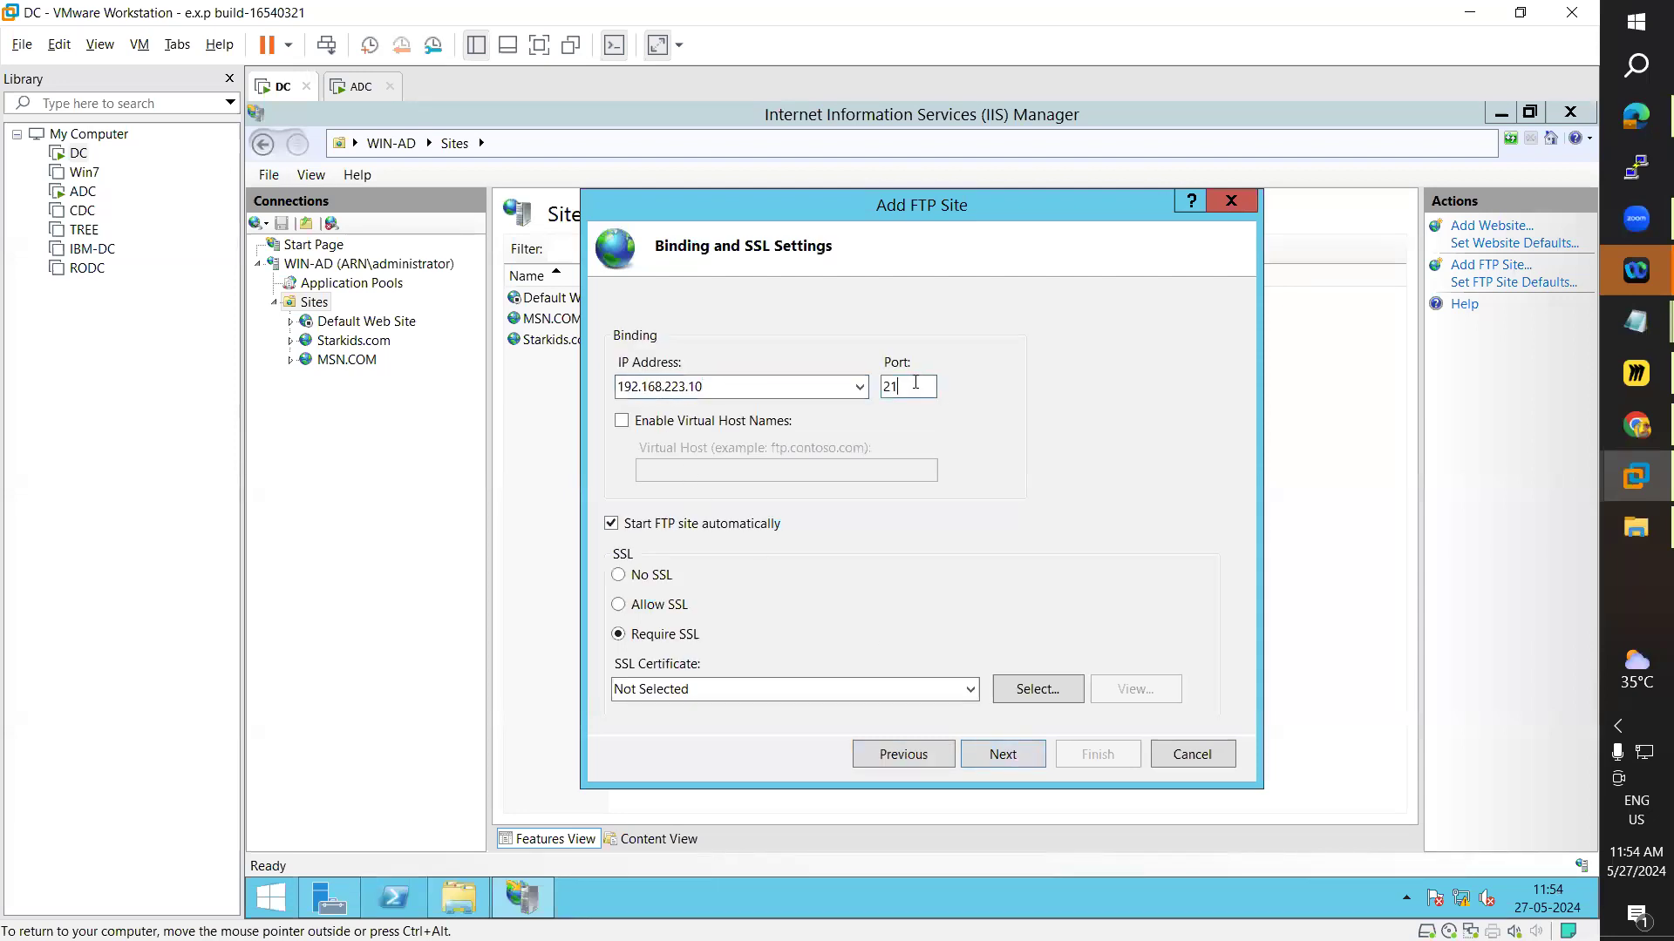
- Choose No SSL for the FTP site, leave virtual host names disabled, and continue to the authentication settings
left_click(618, 576)
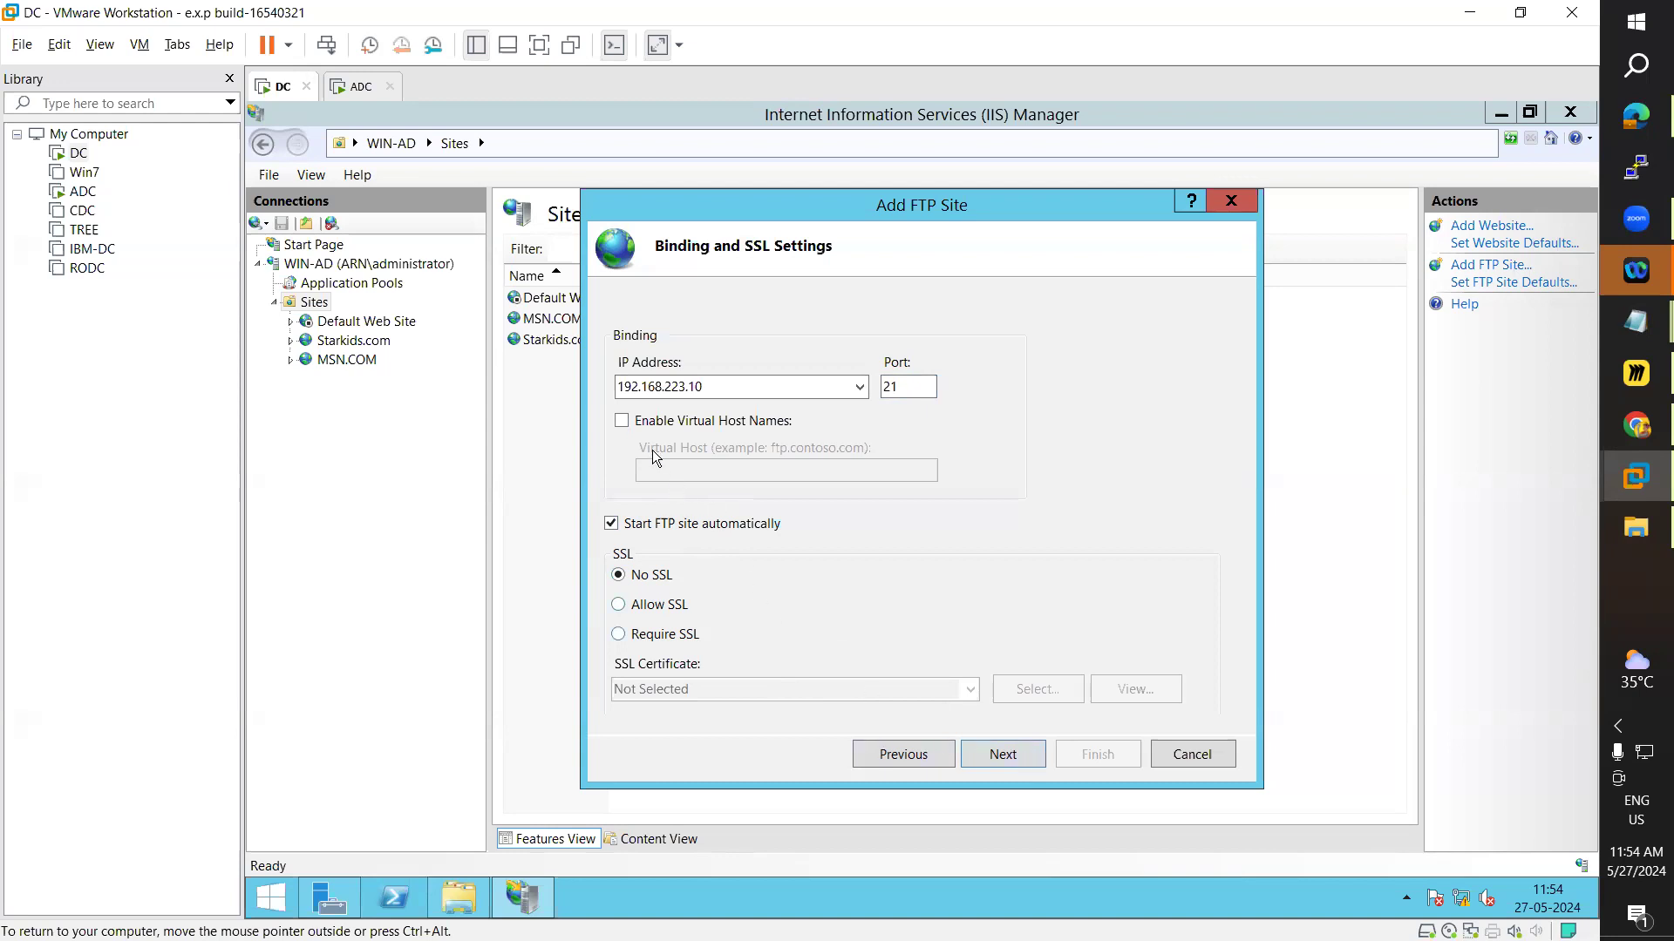
left_click(623, 422)
left_click(623, 422)
left_click(1007, 757)
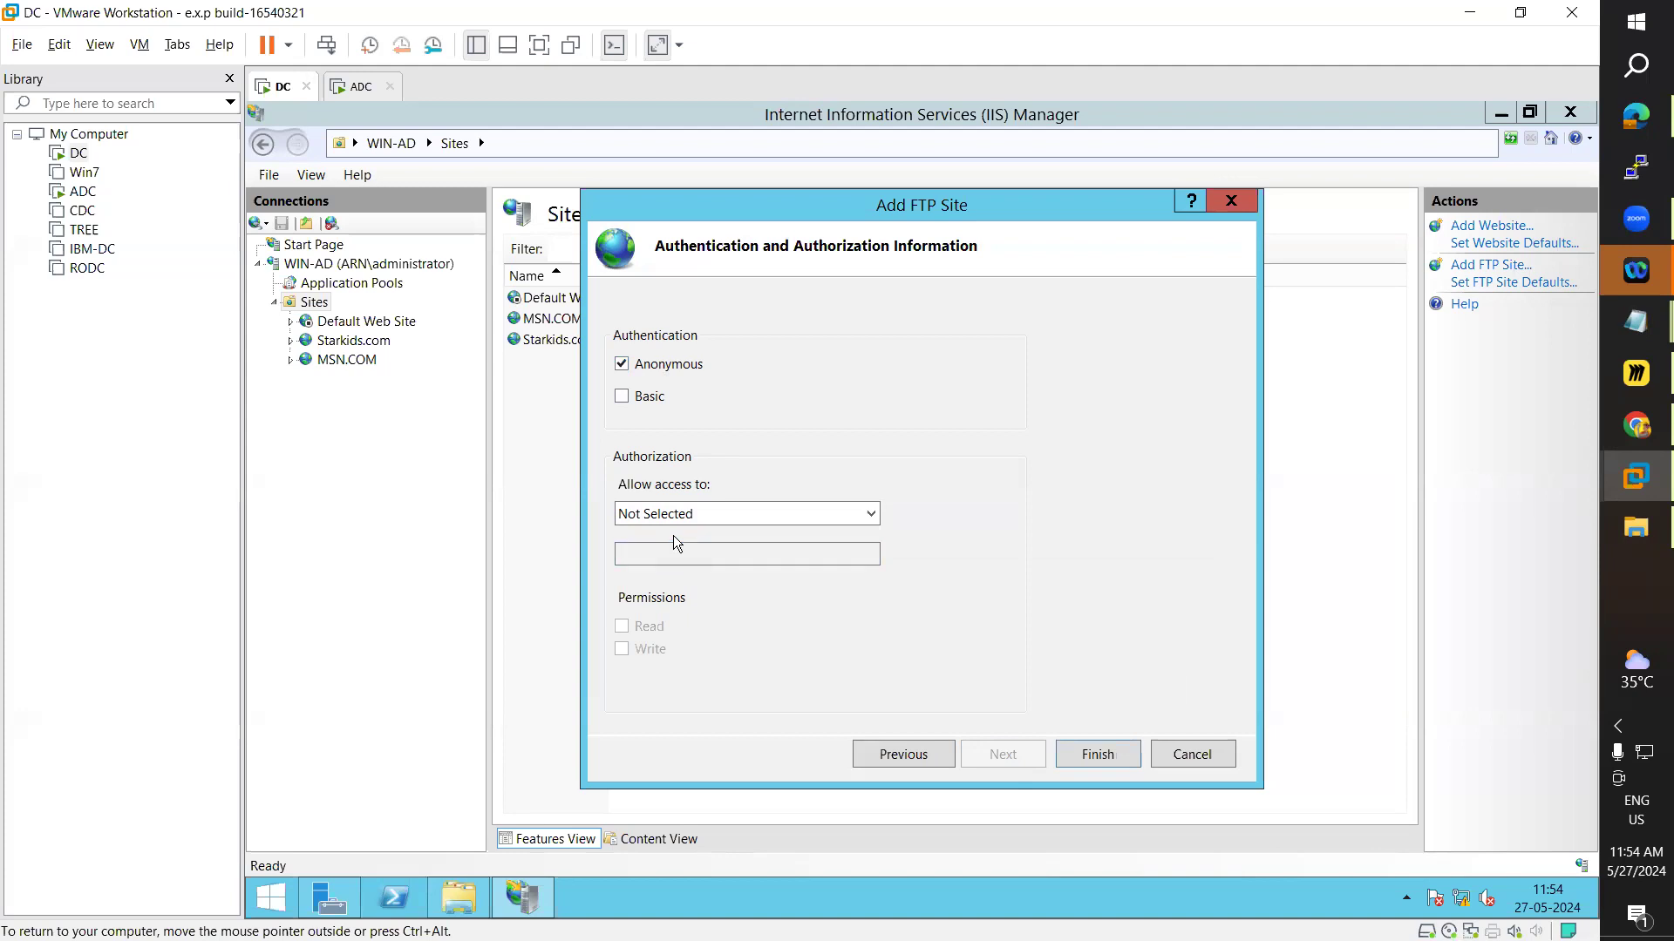
- Add Basic authentication alongside Anonymous, allow all users Read and Write access, and finish creating the FTP site
left_click(623, 399)
left_click(769, 516)
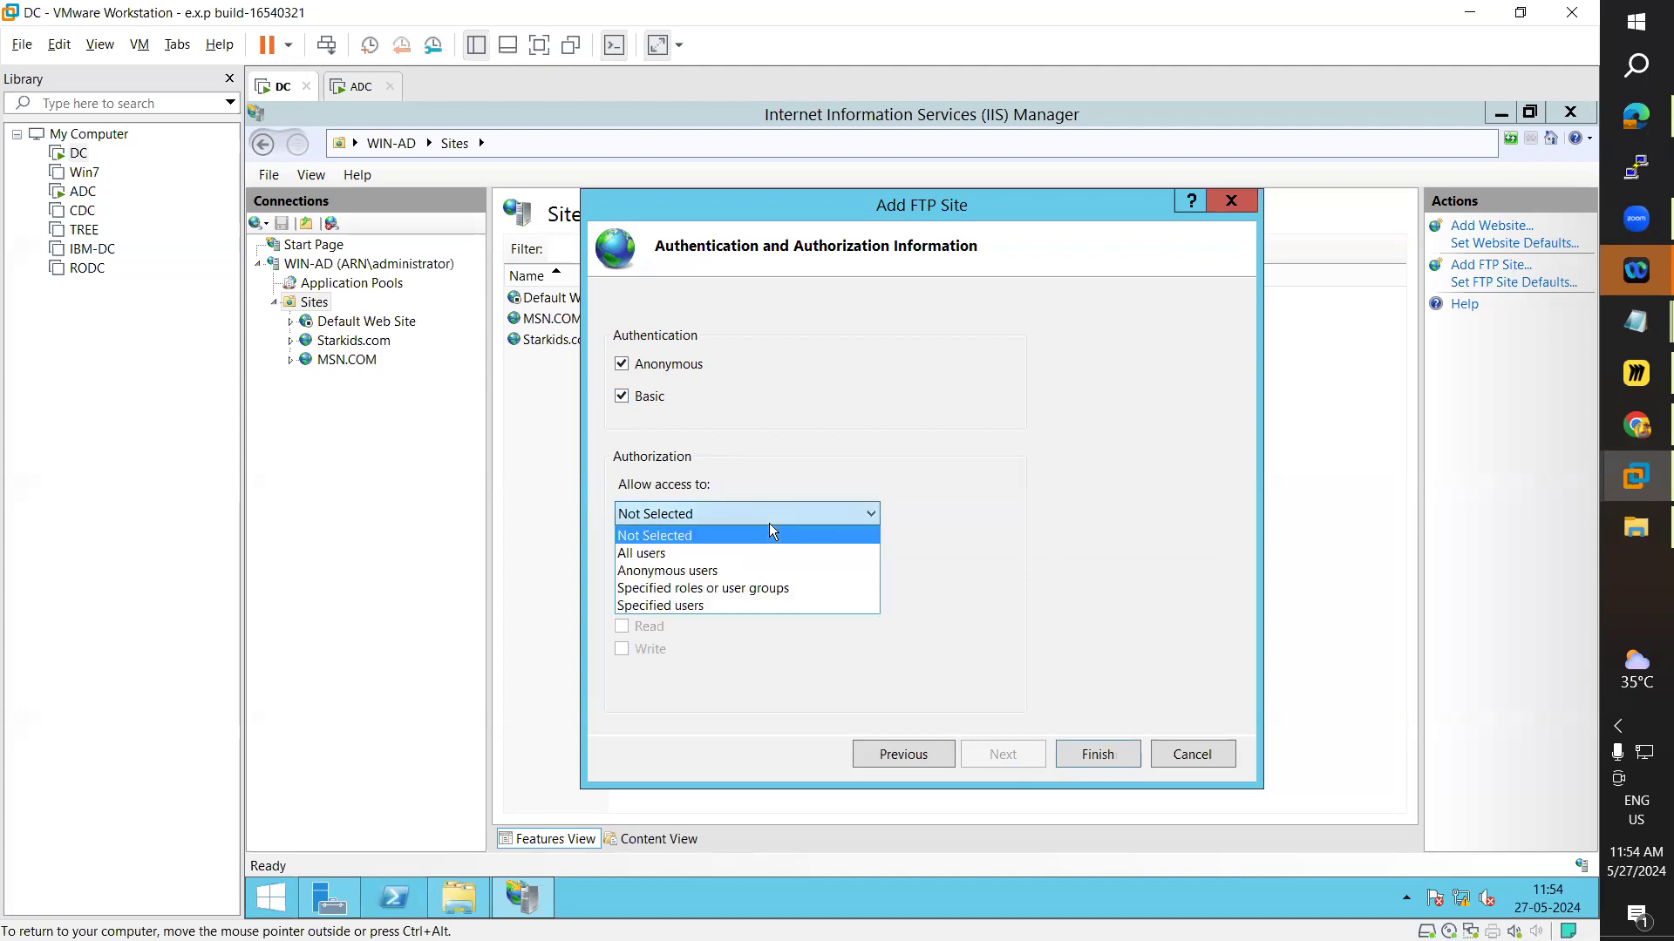
left_click(642, 556)
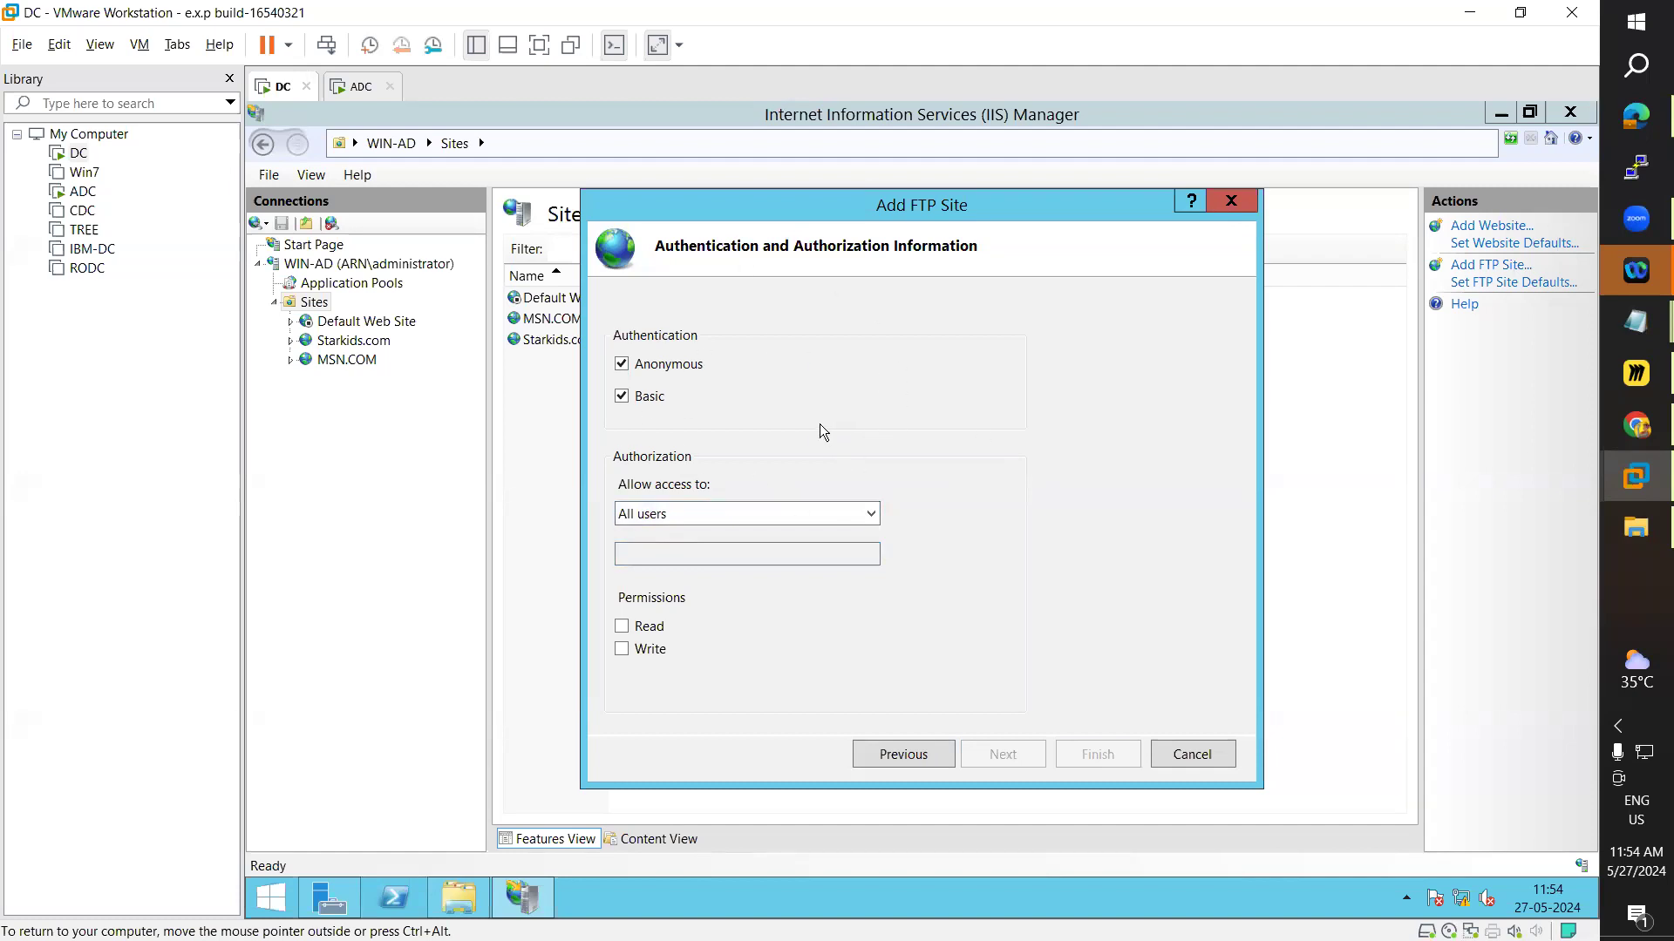
left_click(621, 627)
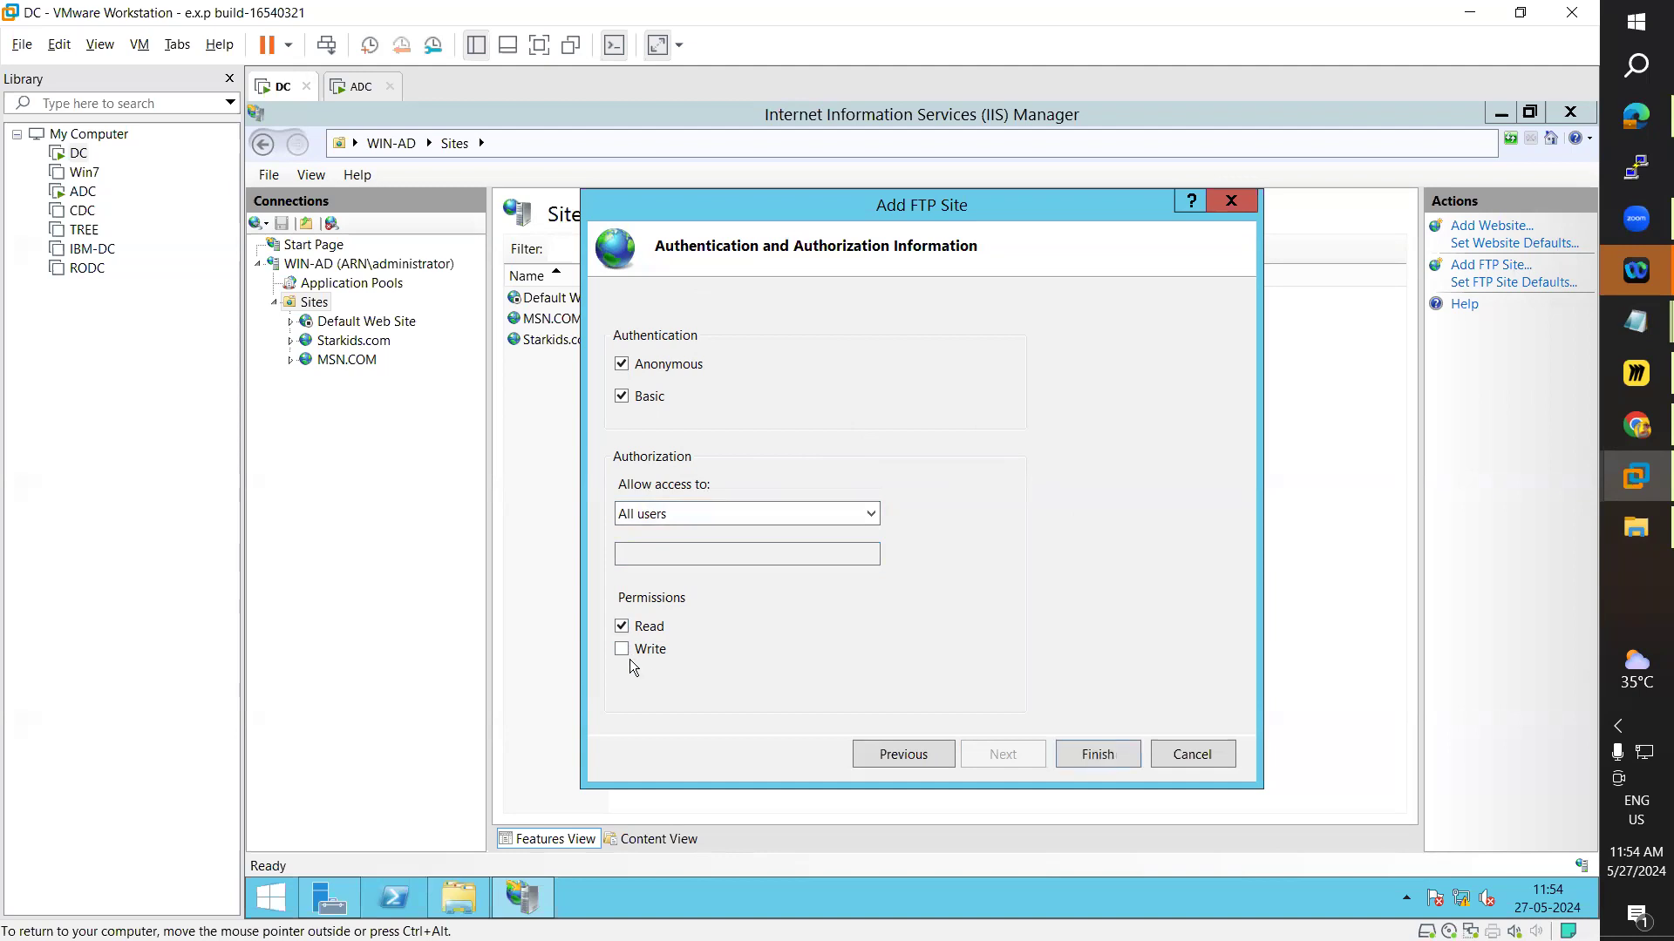
left_click(622, 650)
left_click(1097, 755)
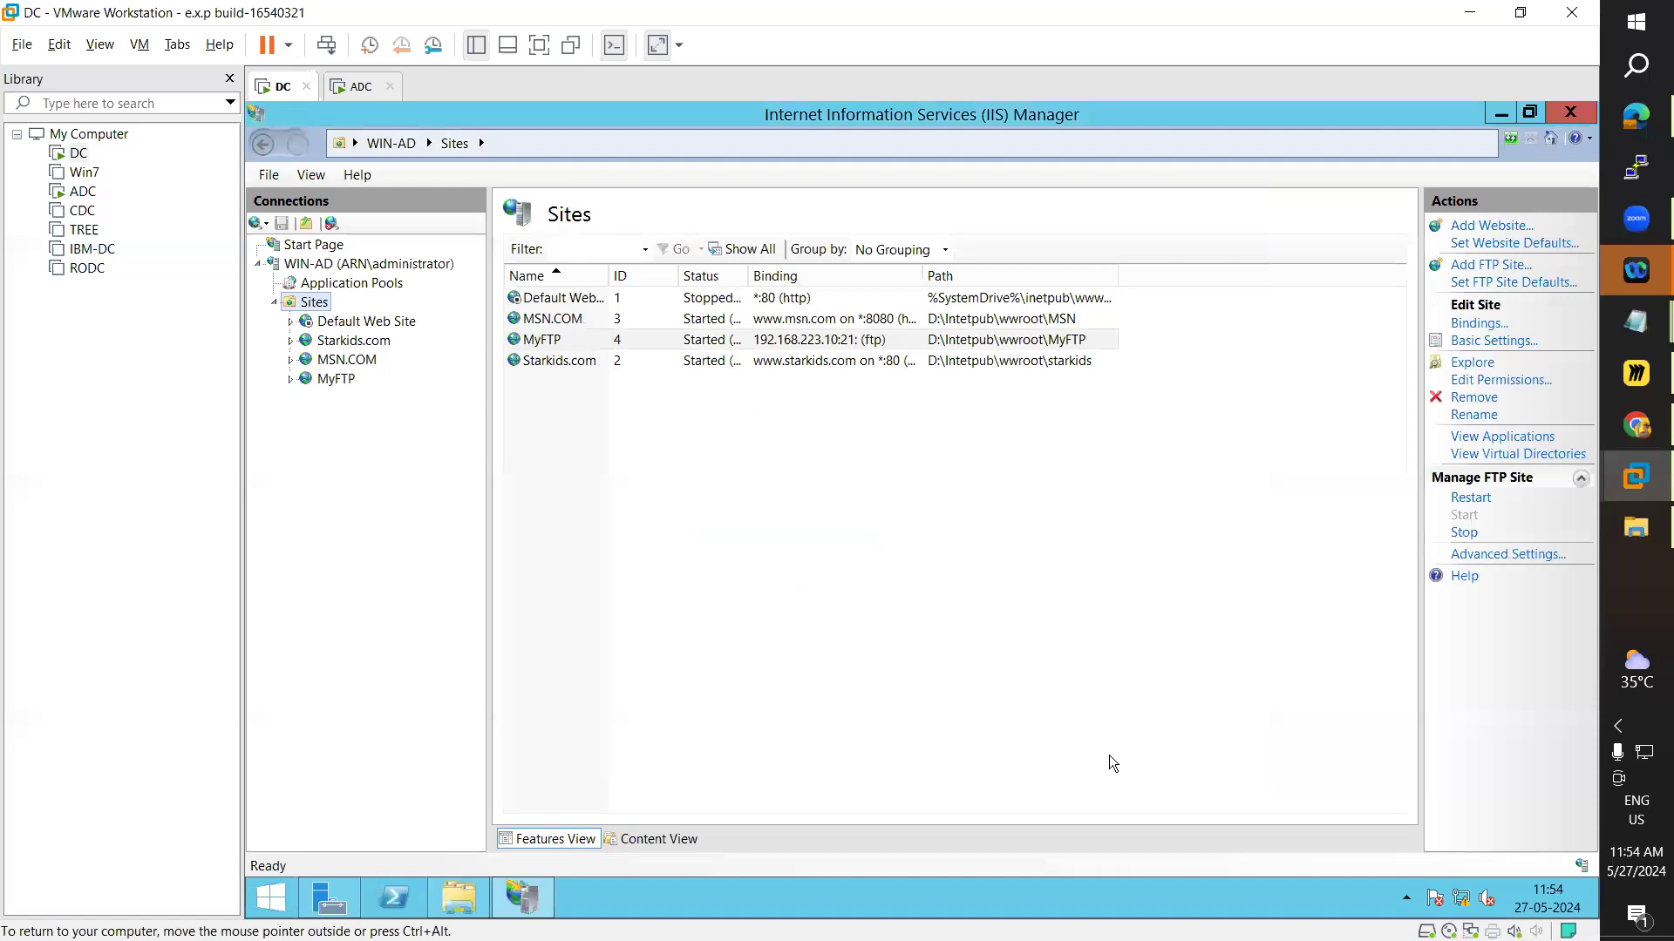
- Review the MyFTP site's home page in IIS and its content folder in File Explorer
left_click(338, 384)
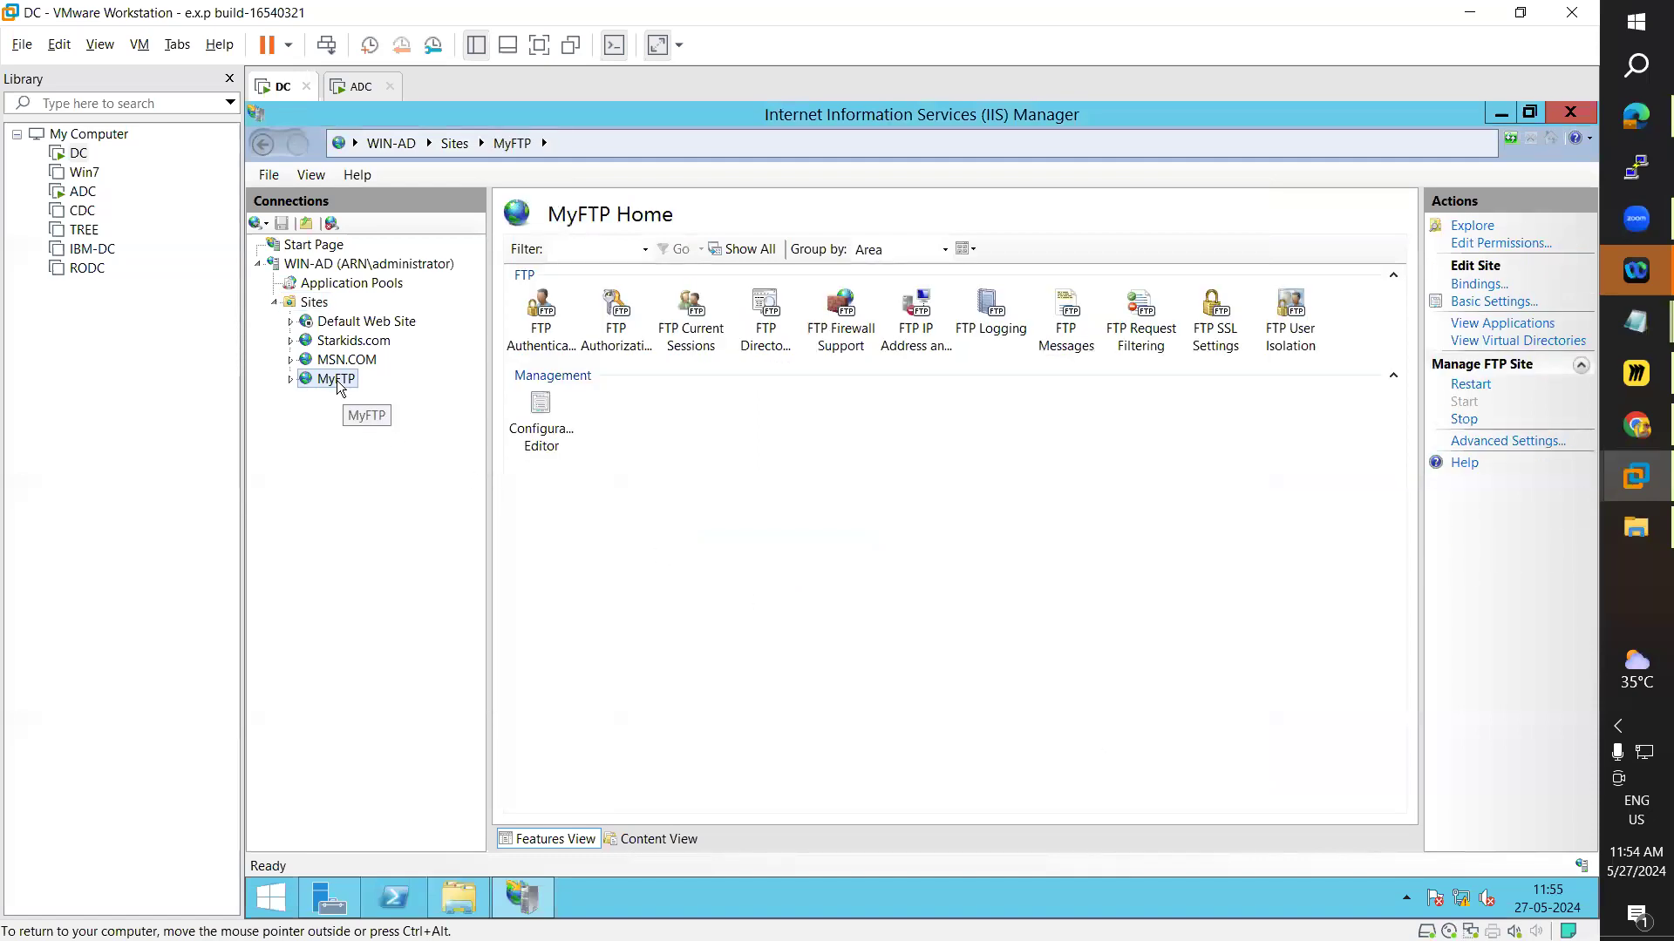
left_click(467, 904)
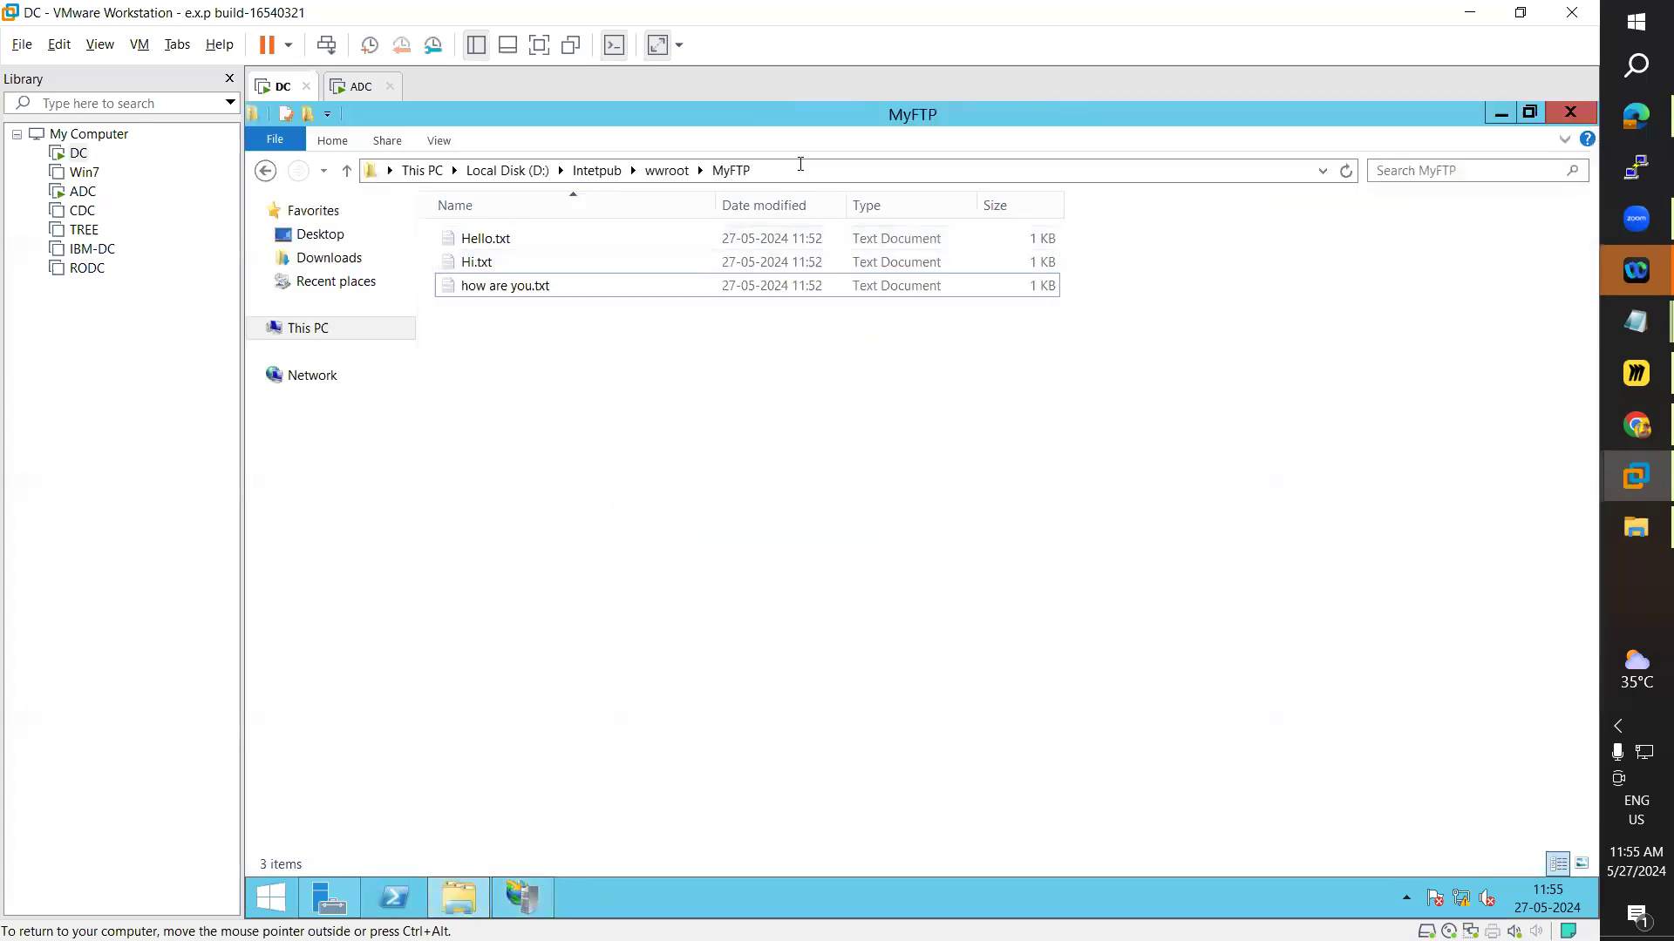
left_click(837, 170)
left_click(1502, 115)
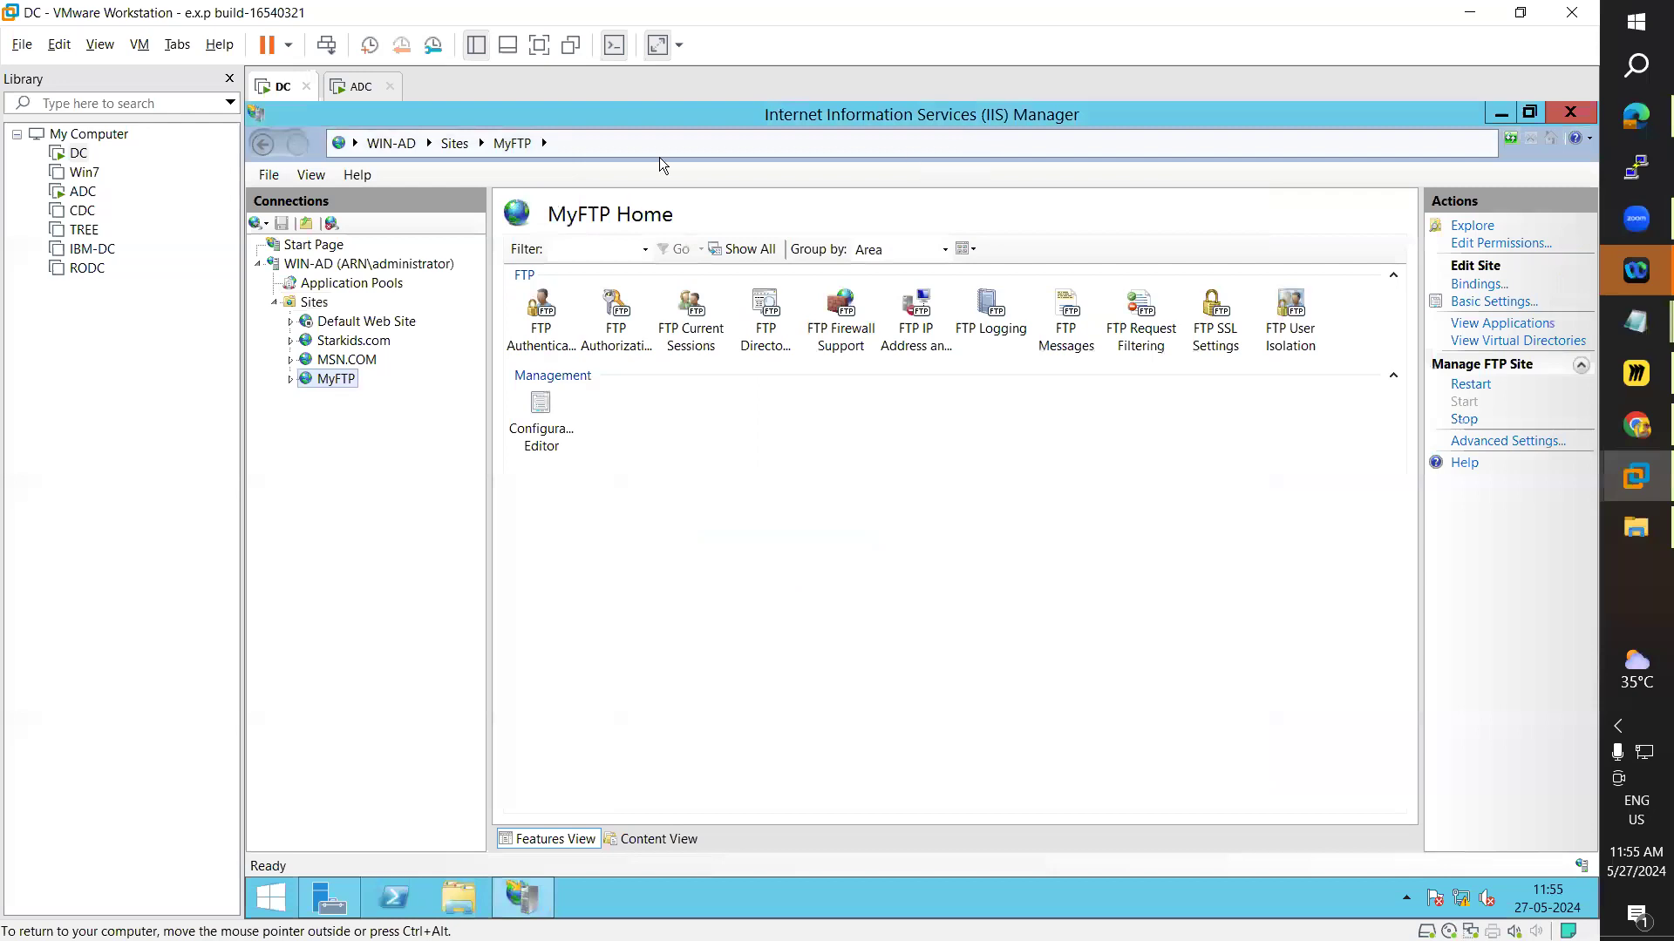
- Launch Internet Explorer and open ftp://192.168.223.10 in a File Explorer window, selecting the three text files there
left_click(268, 902)
left_click(525, 527)
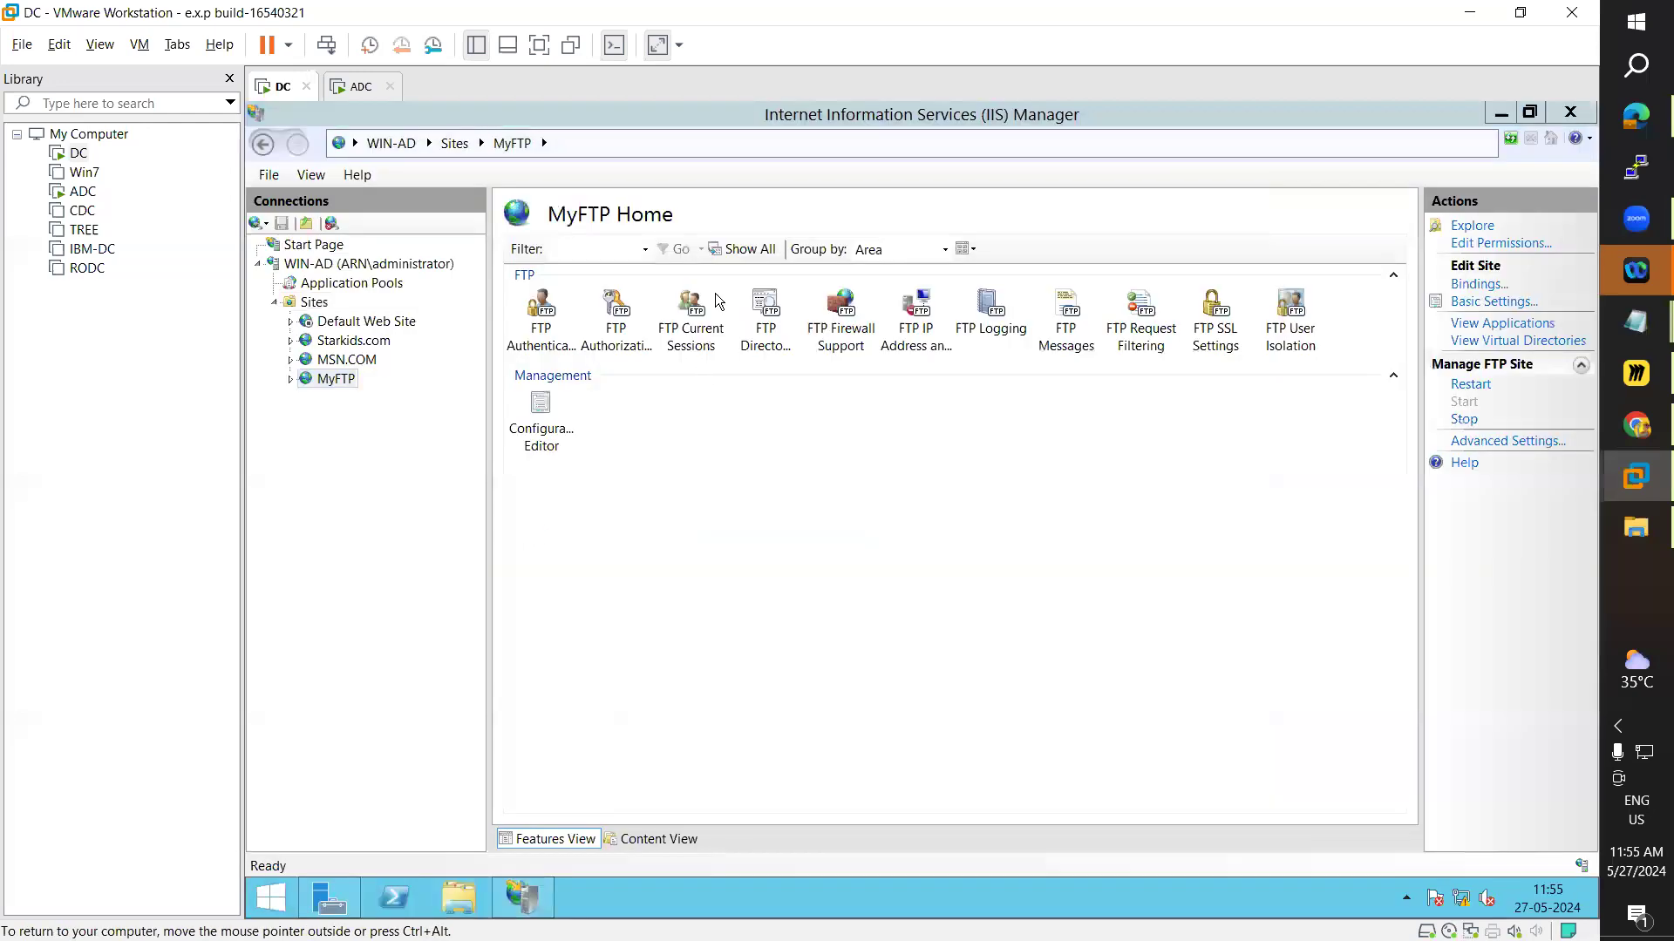
left_click(464, 902)
left_click(527, 169)
type("ft")
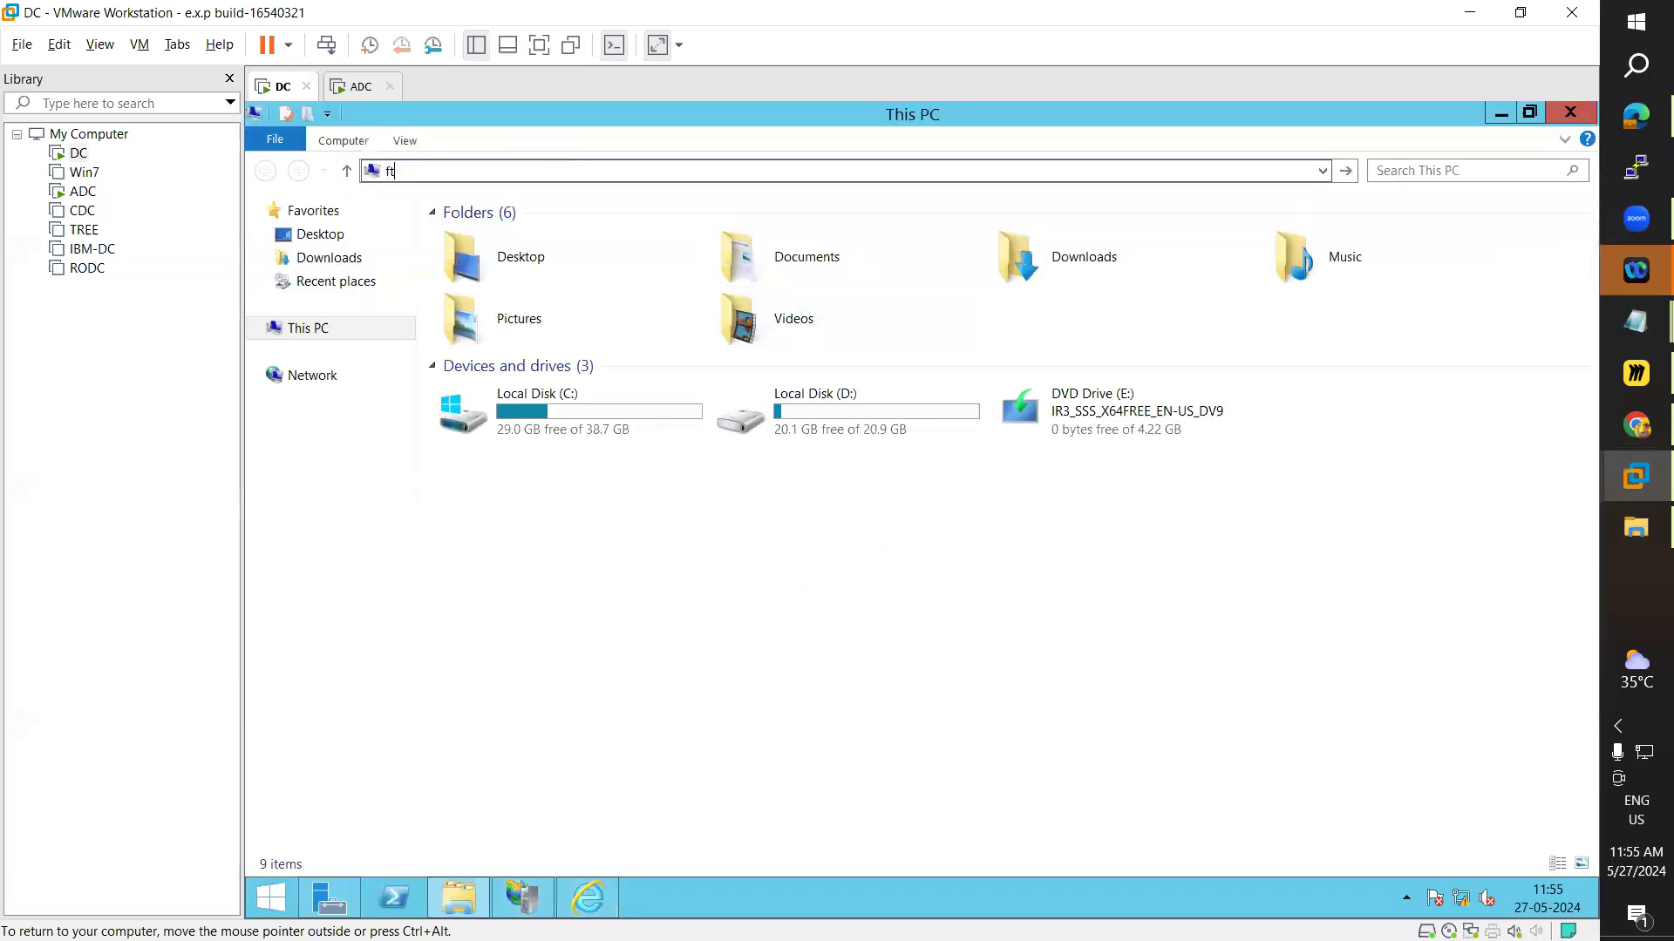
type("p://192.168.223.10")
key("Return")
left_click_drag(1215, 271, 408, 217)
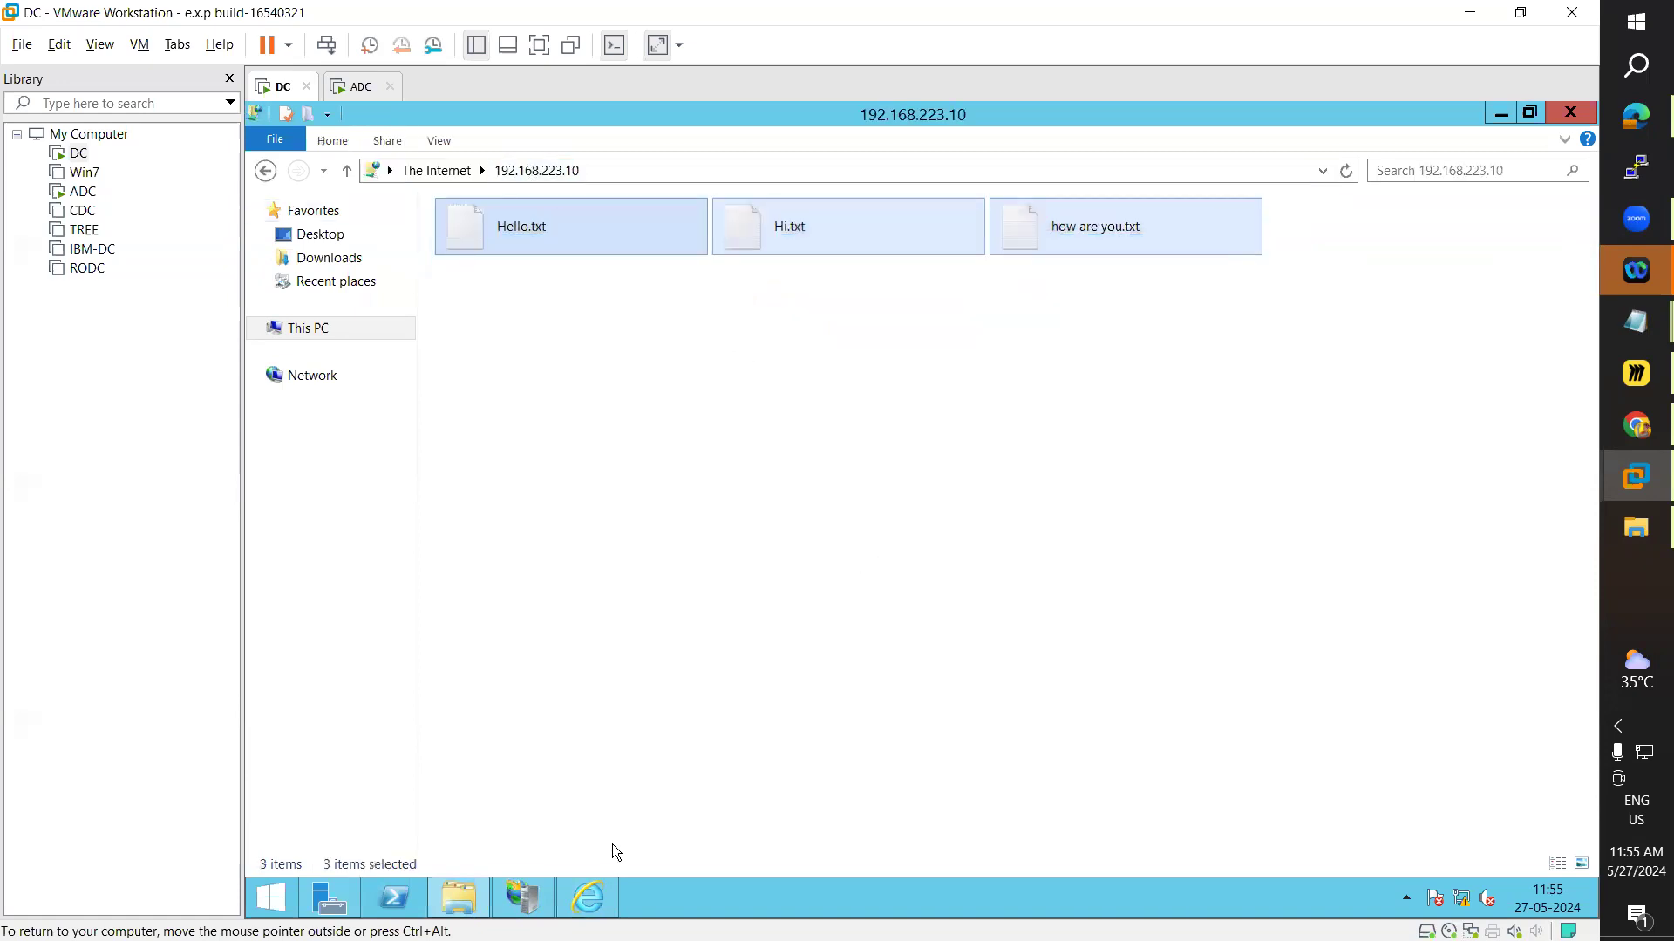
- Open ftp://192.168.223.10 in Internet Explorer to view the FTP root listing
left_click(575, 920)
left_click(546, 156)
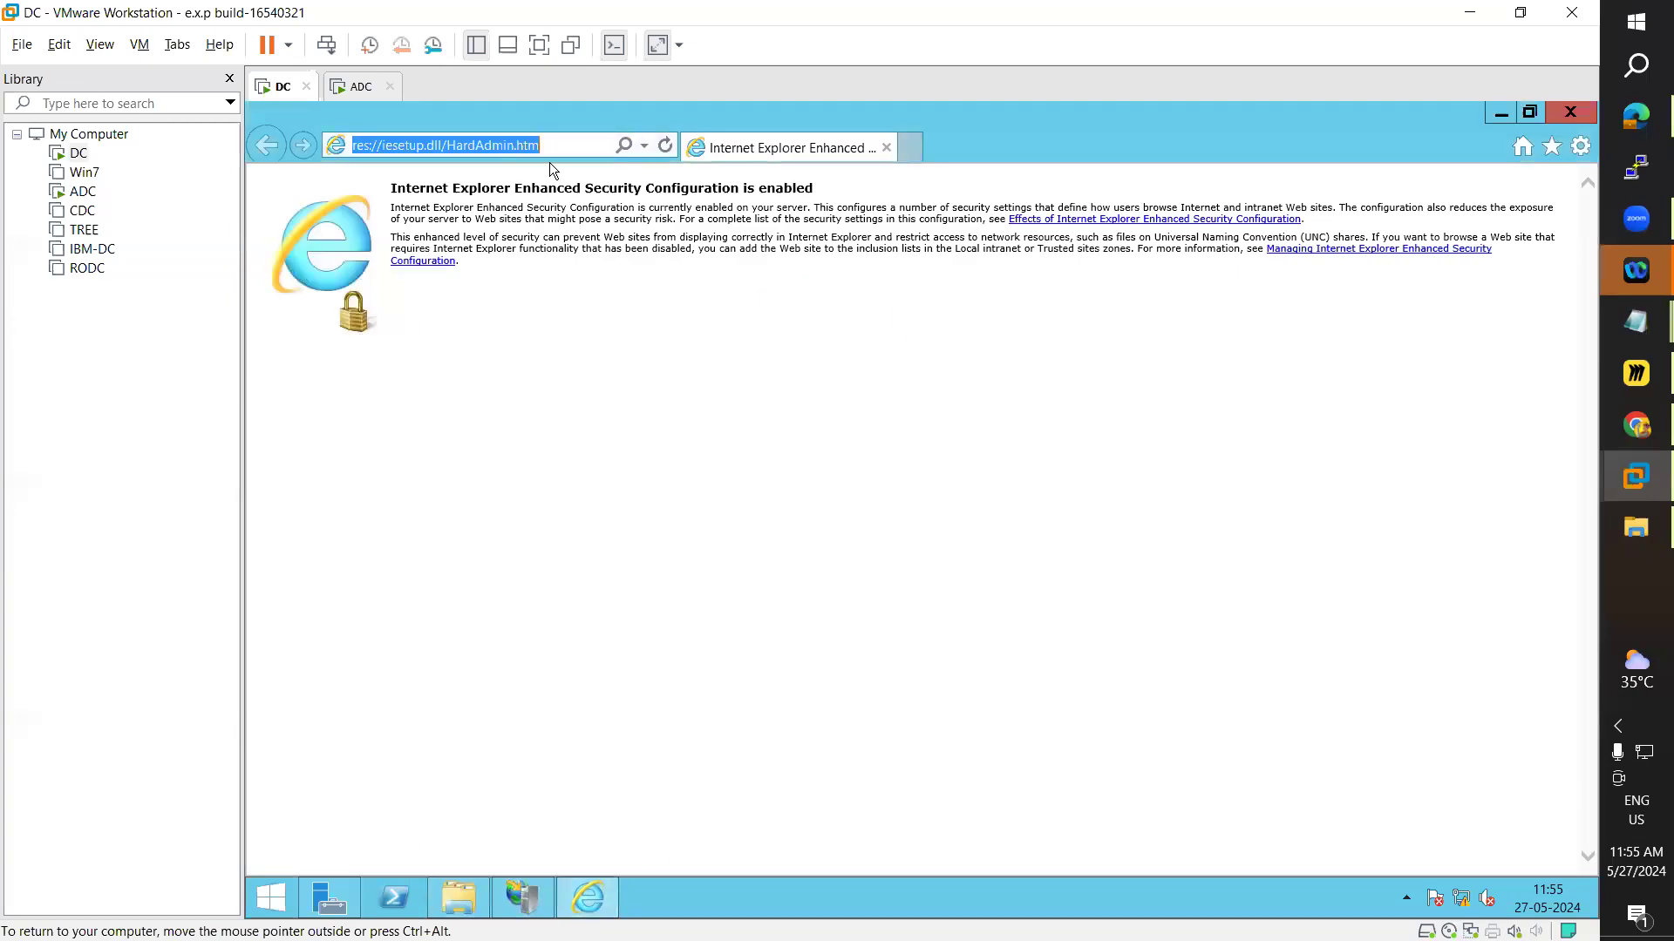
type("ftp://")
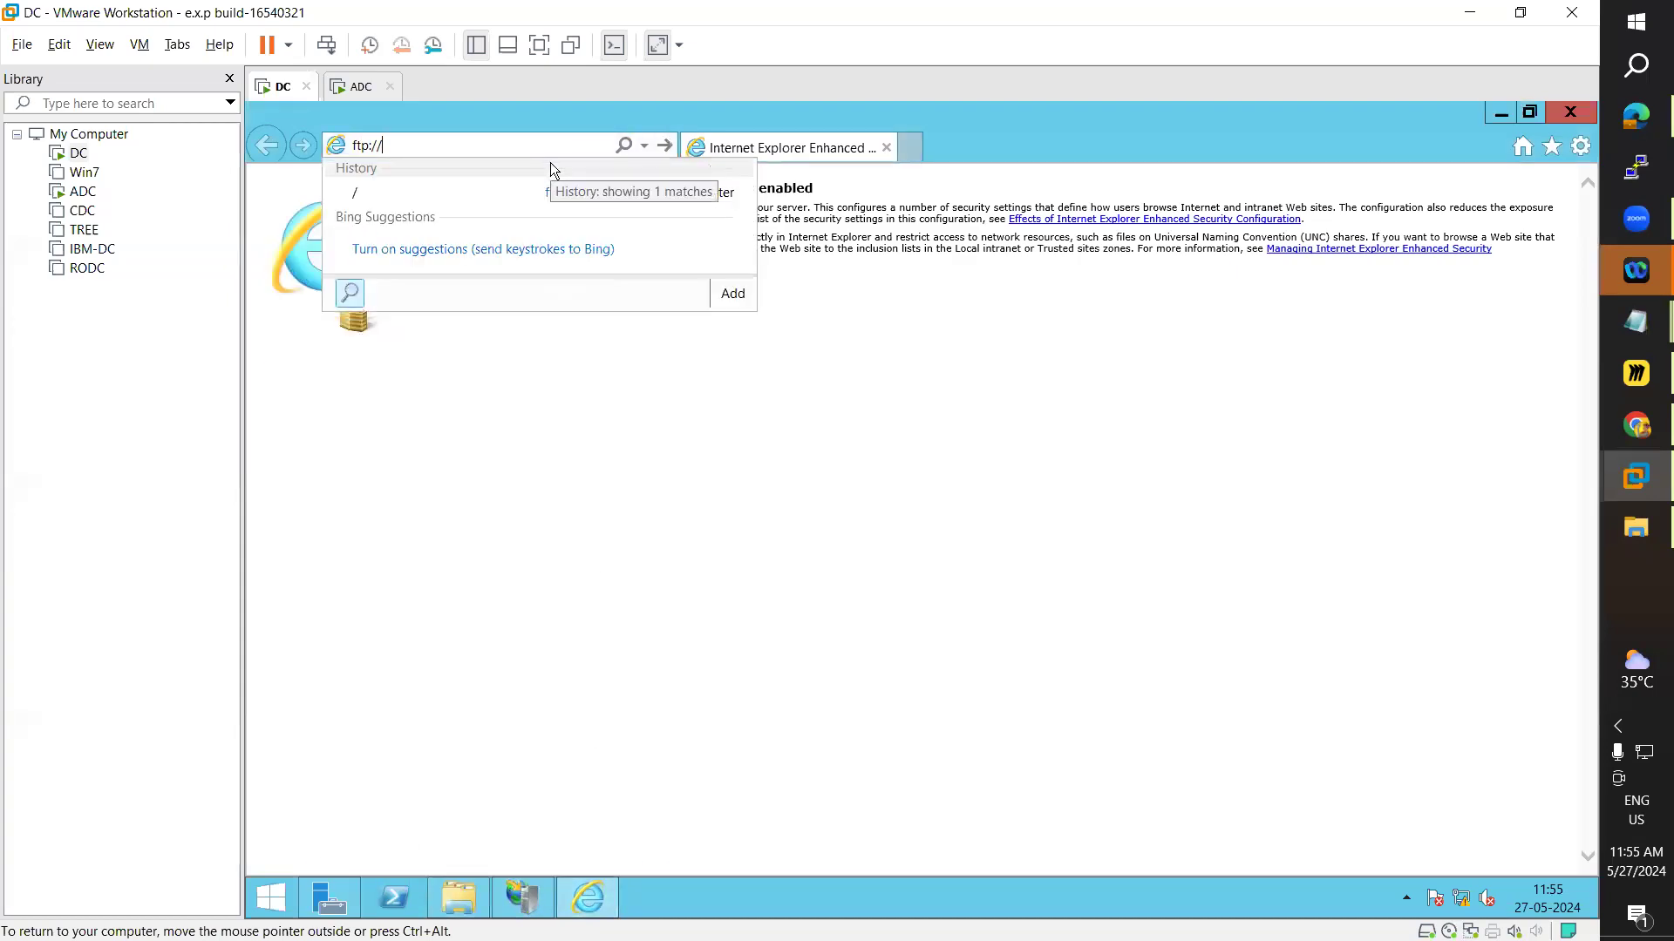
type("192.168.223.")
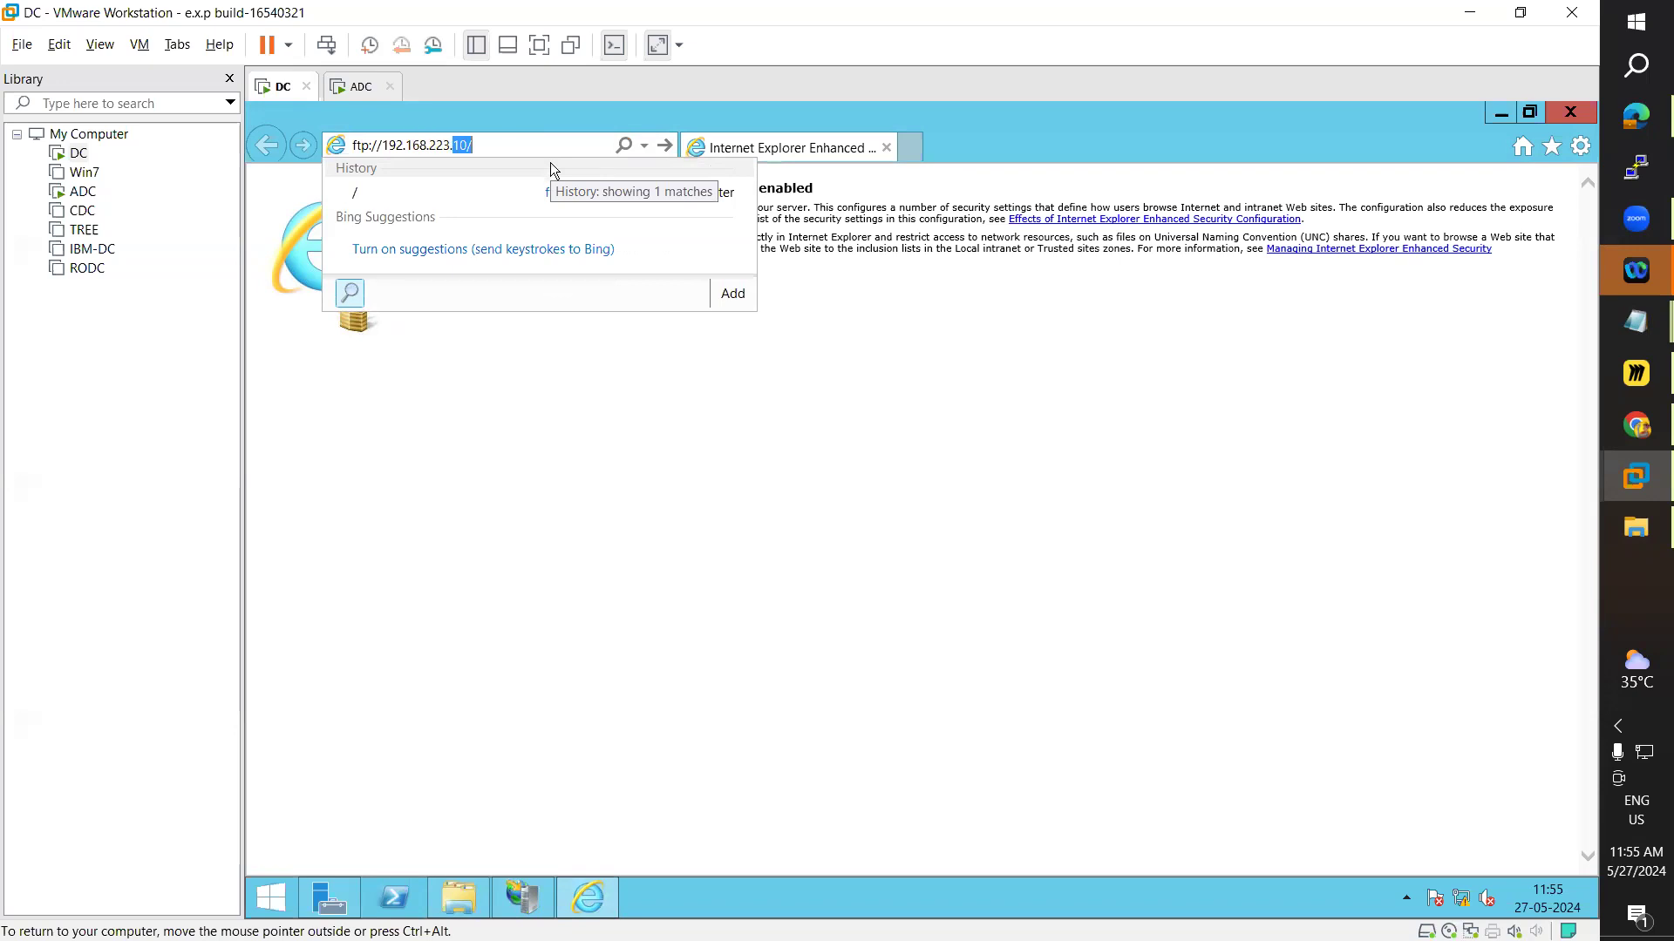
type("10")
key("Return")
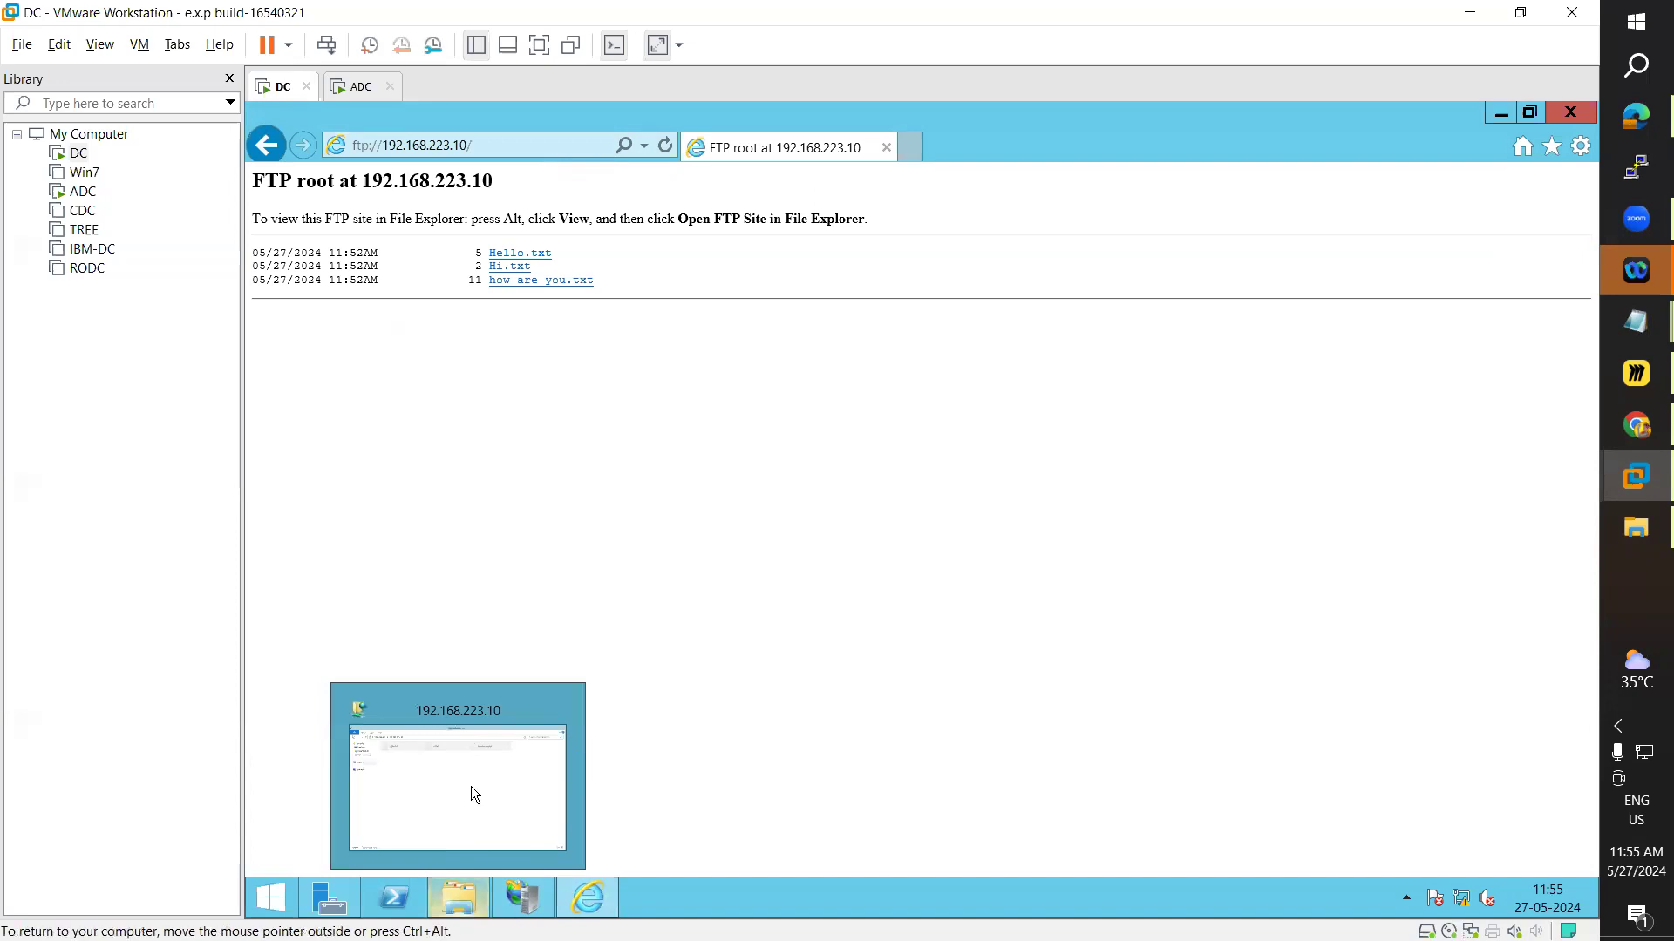
- Copy the Hello Admin folder from the desktop to the FTP site in File Explorer, and refresh the FTP listing in Internet Explorer
left_click(459, 903)
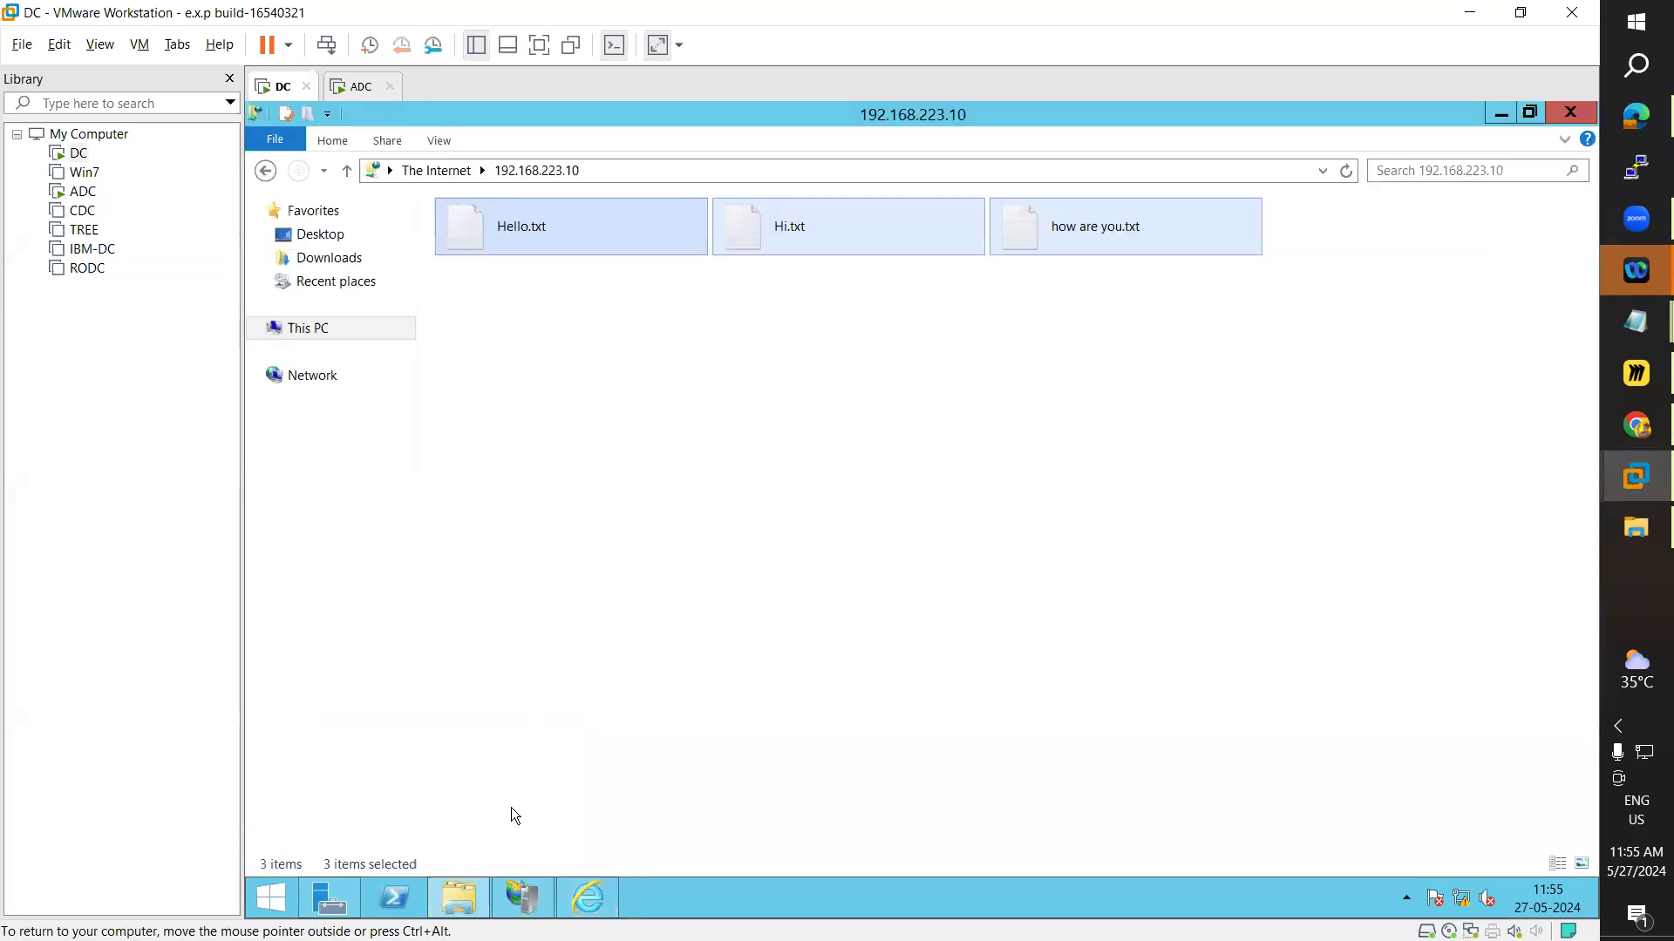
left_click(1532, 120)
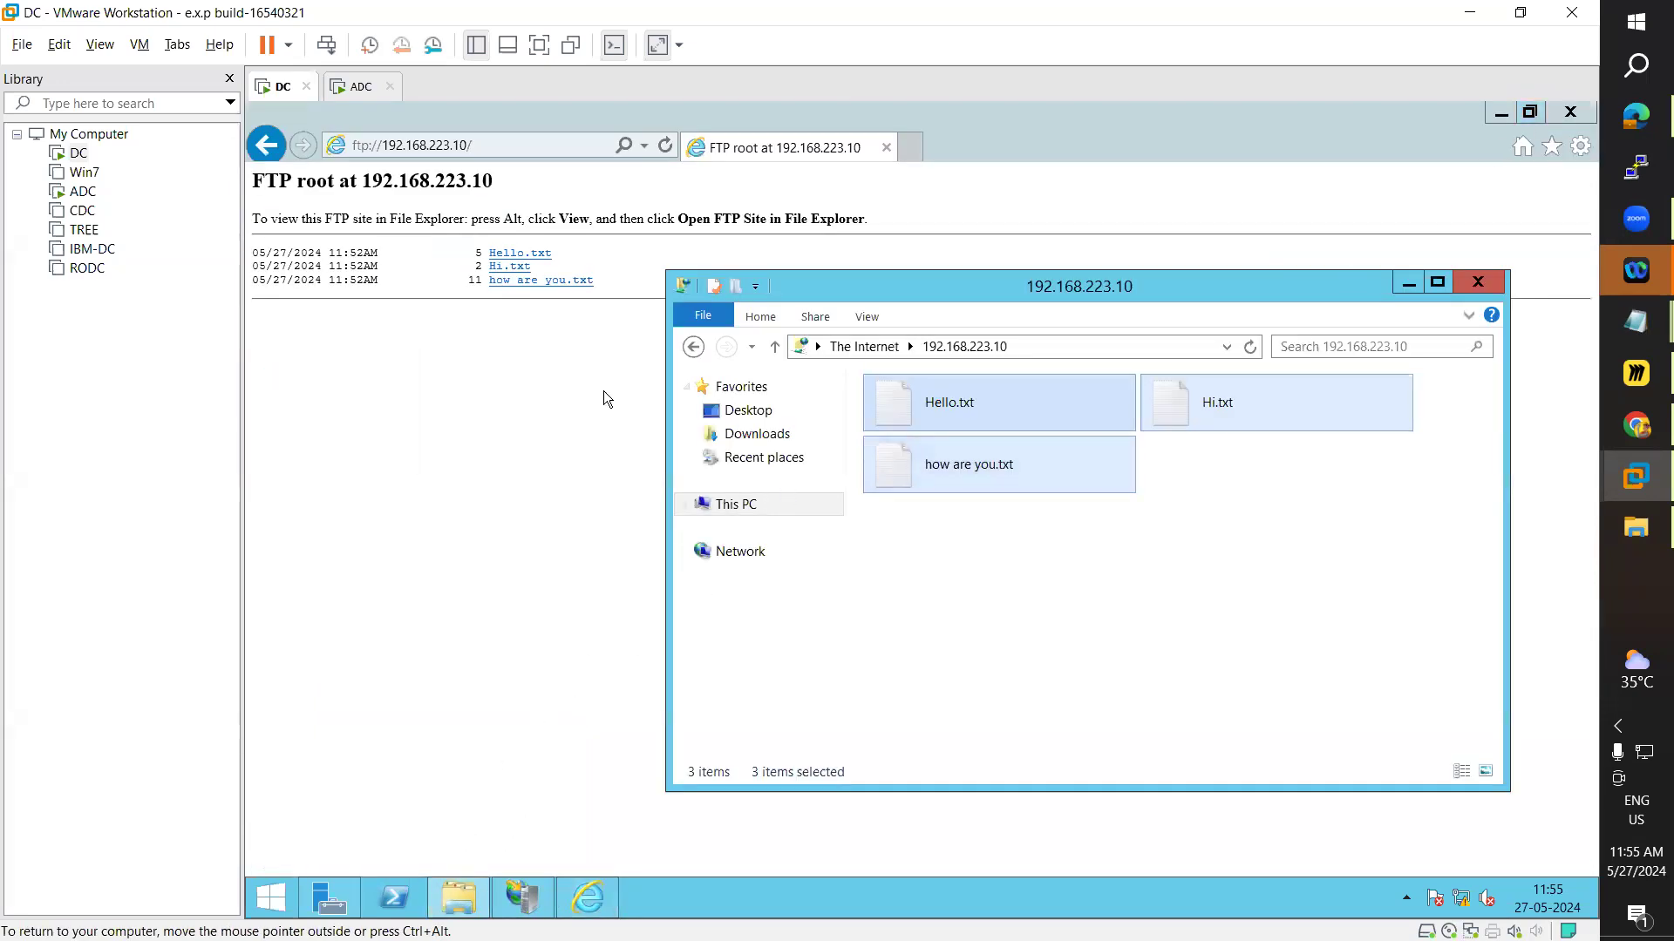
left_click(1494, 113)
left_click(1499, 110)
left_click(1499, 111)
left_click(1501, 116)
left_click_drag(281, 252, 1010, 558)
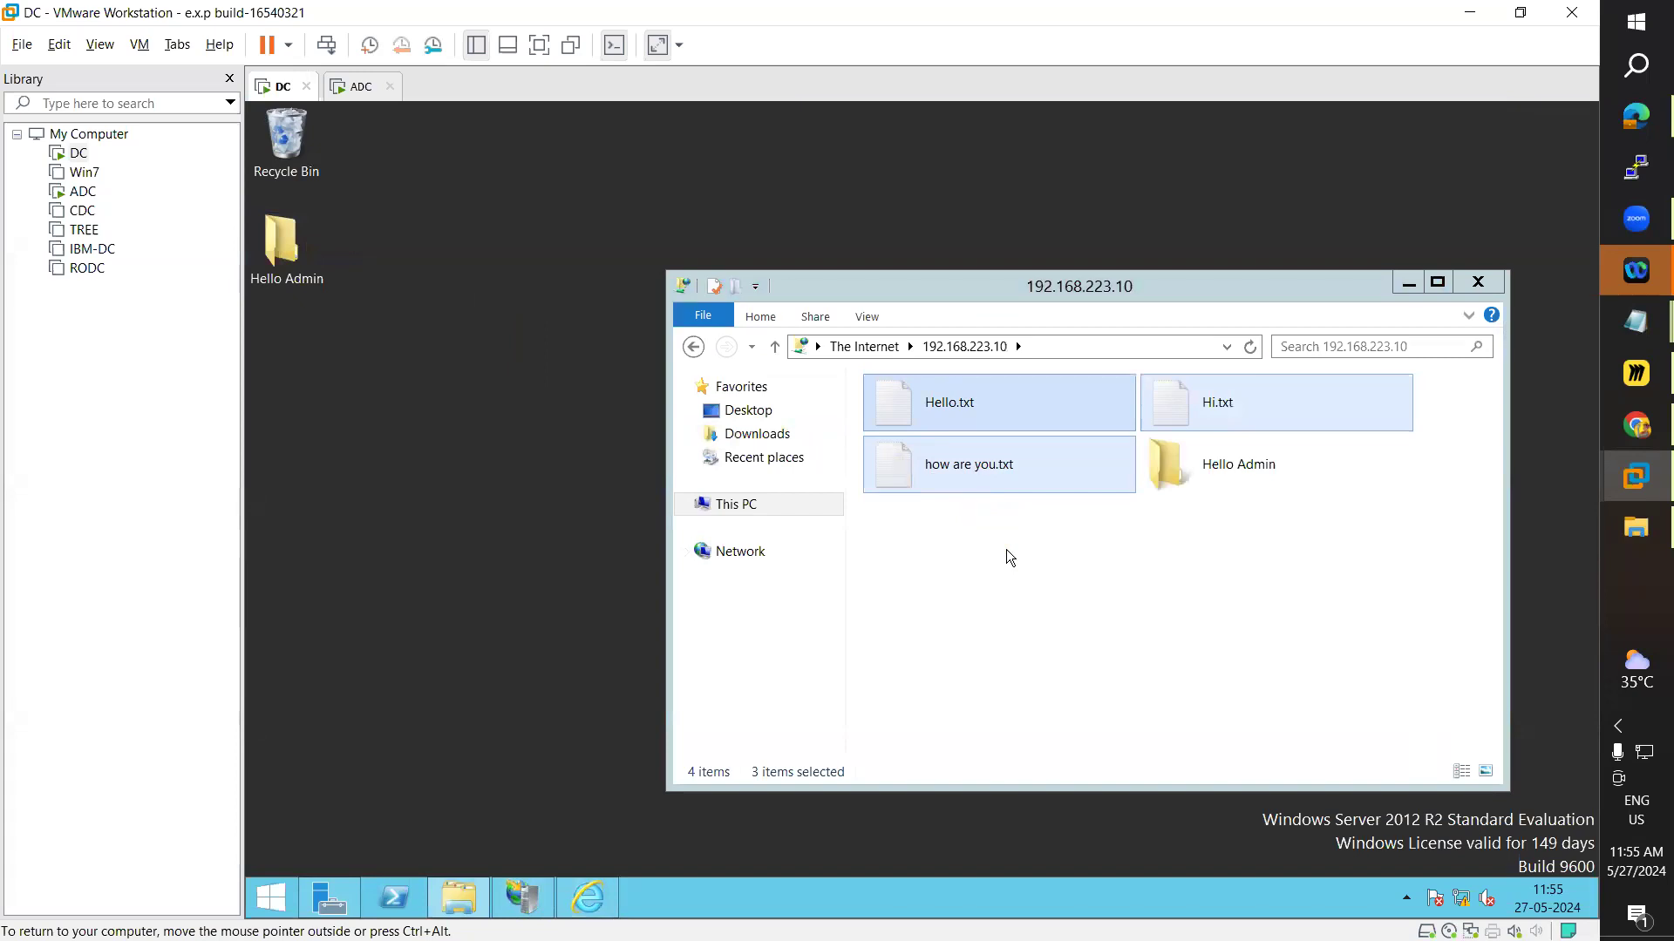
left_click(588, 898)
left_click(665, 144)
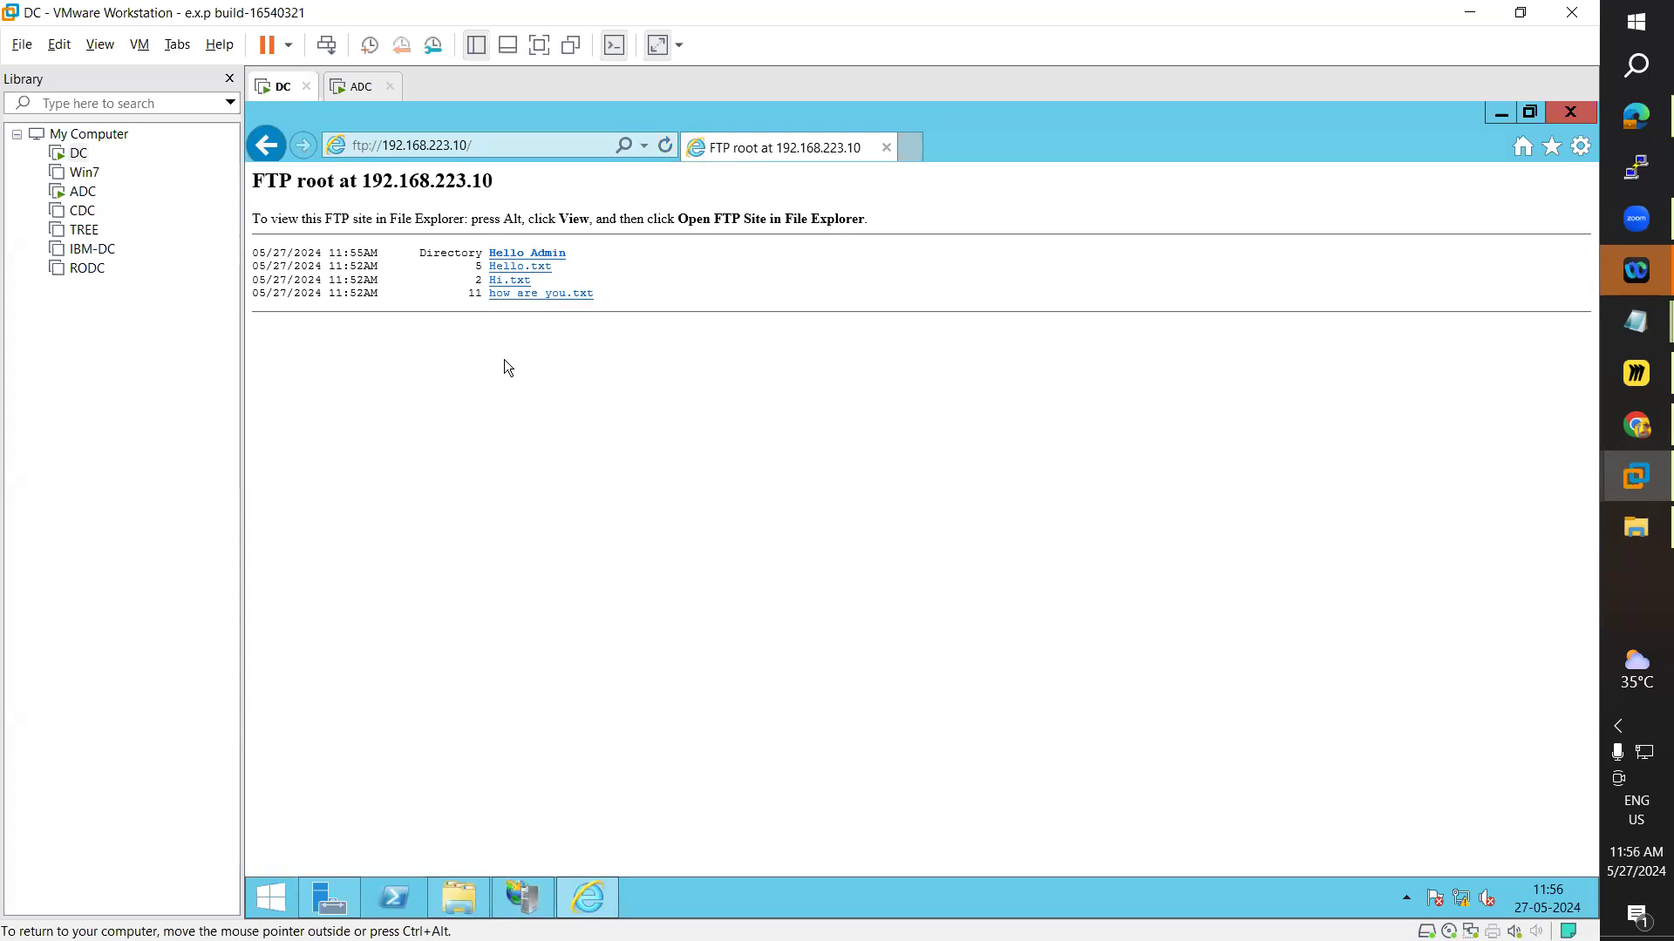
- Copy Hello.txt from the FTP site at 192.168.223.10 in File Explorer and paste it onto the DC desktop
left_click(466, 894)
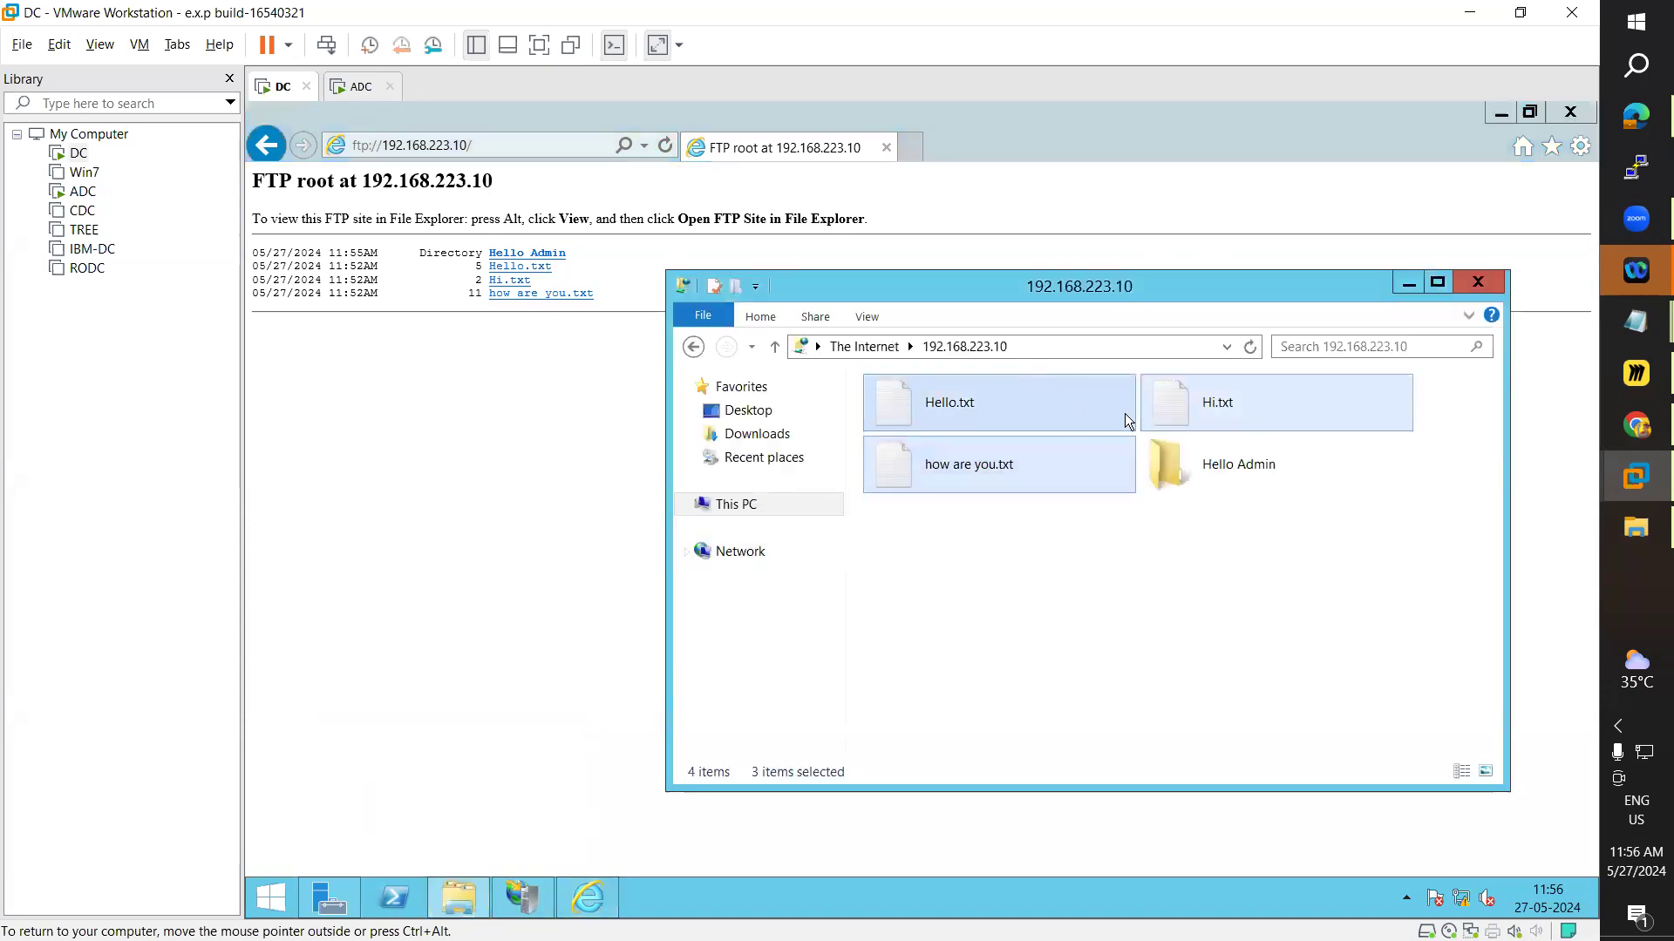
left_click(1338, 584)
right_click(1237, 383)
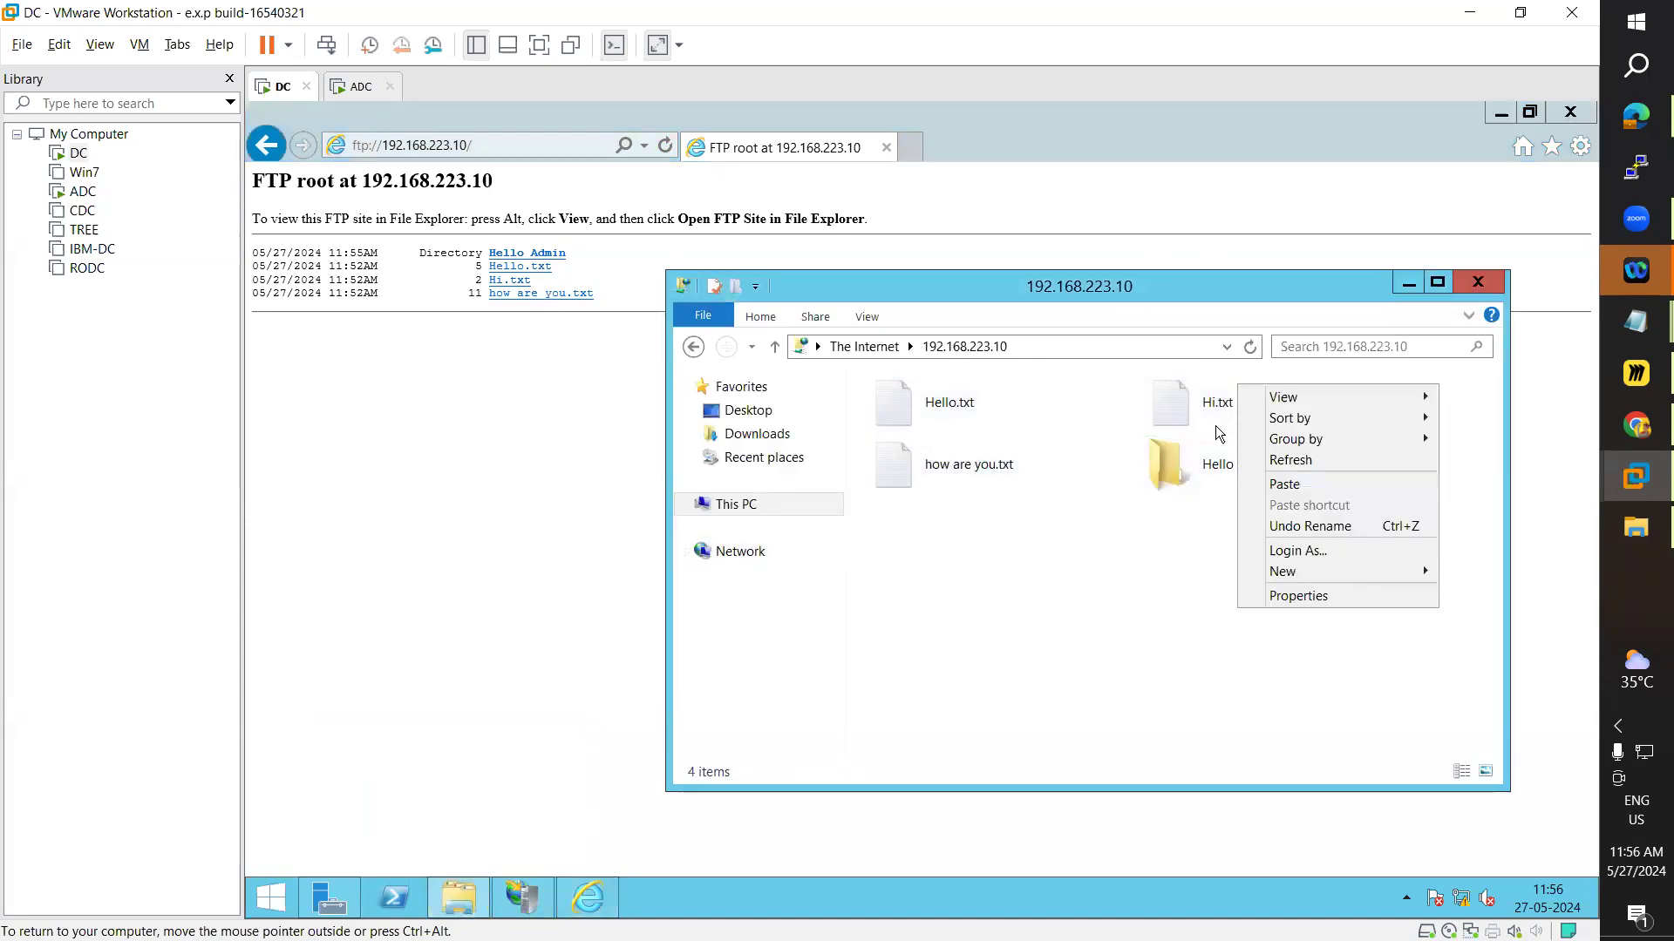
left_click(1202, 408)
right_click(1202, 407)
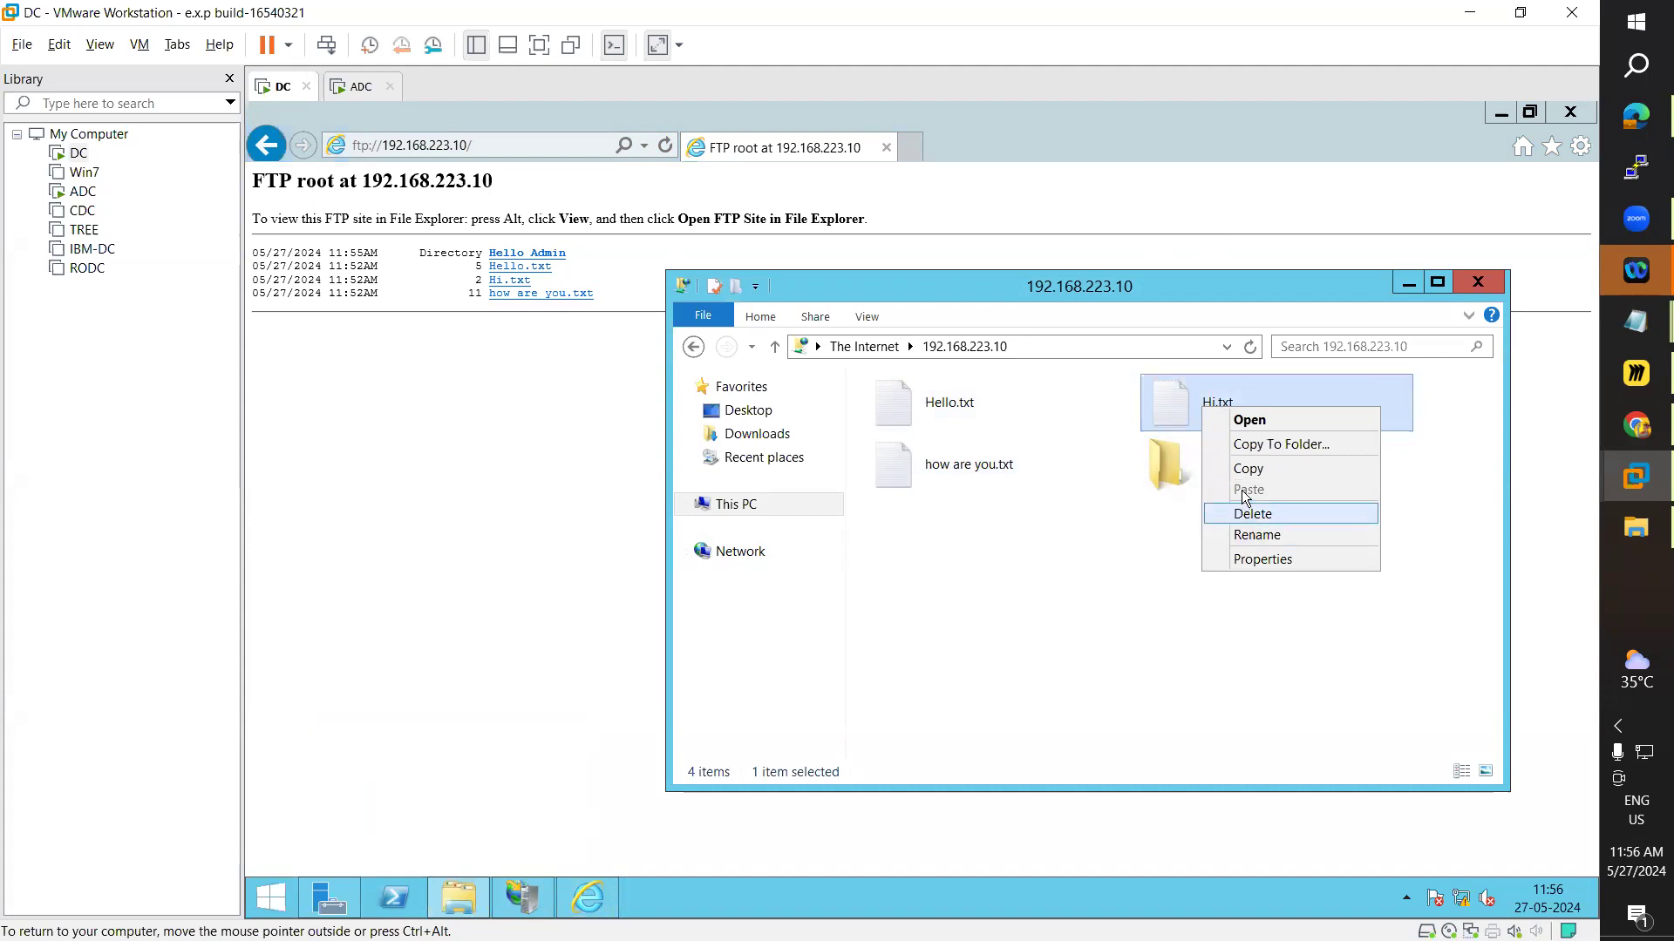
left_click(1409, 282)
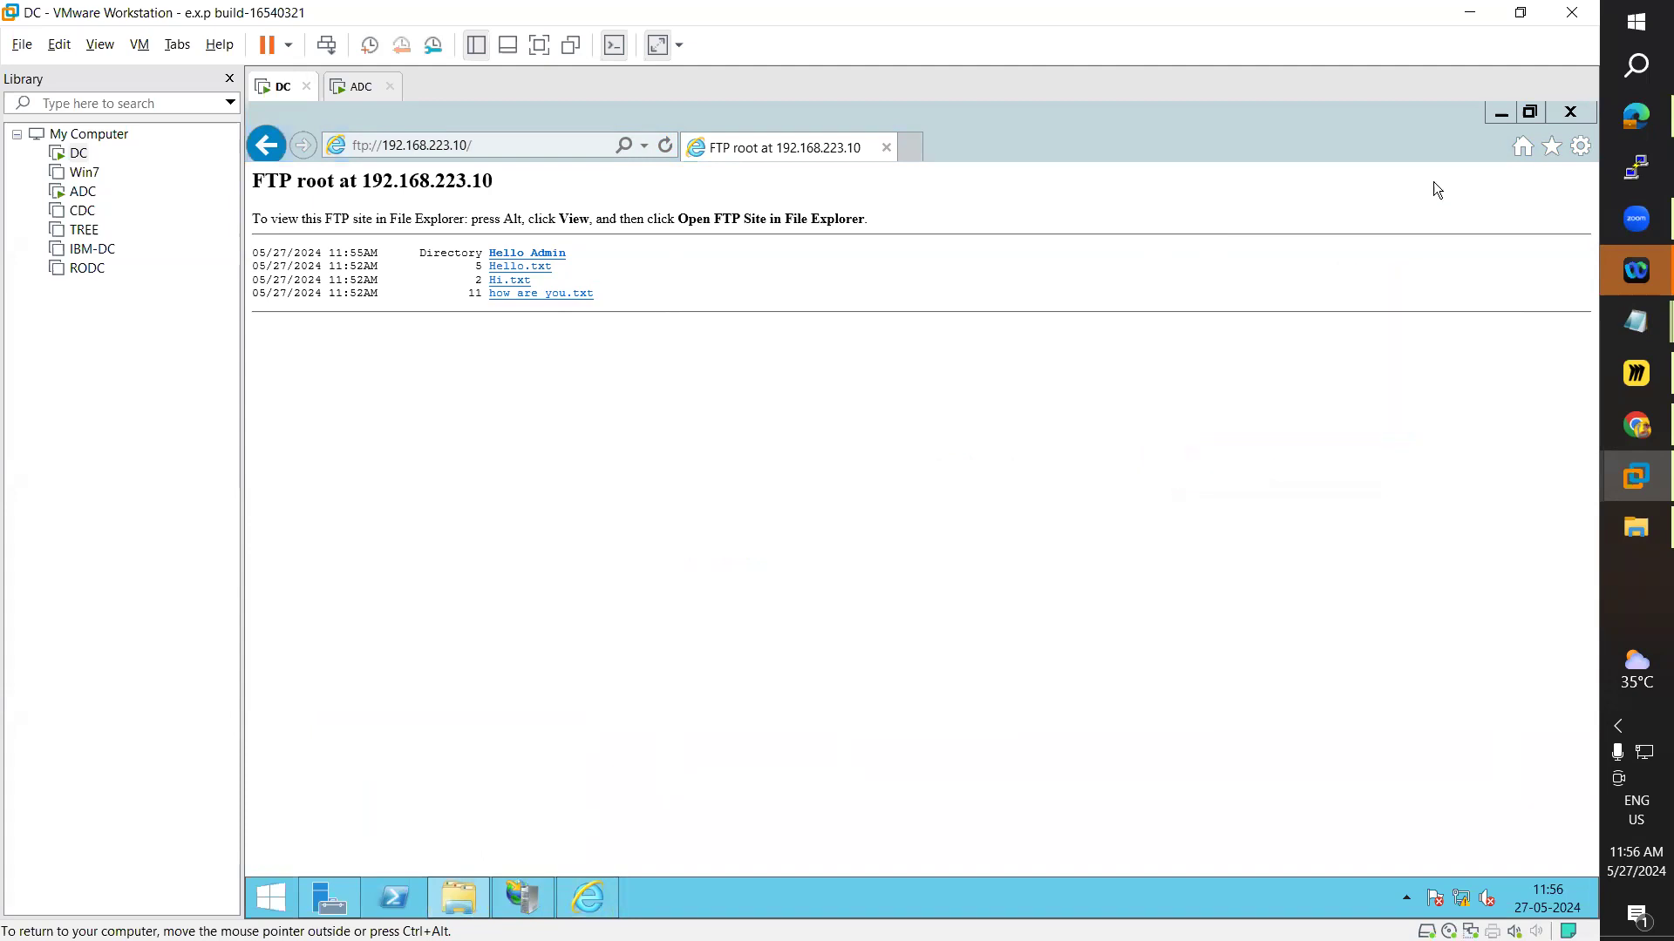
left_click(1501, 112)
right_click(989, 421)
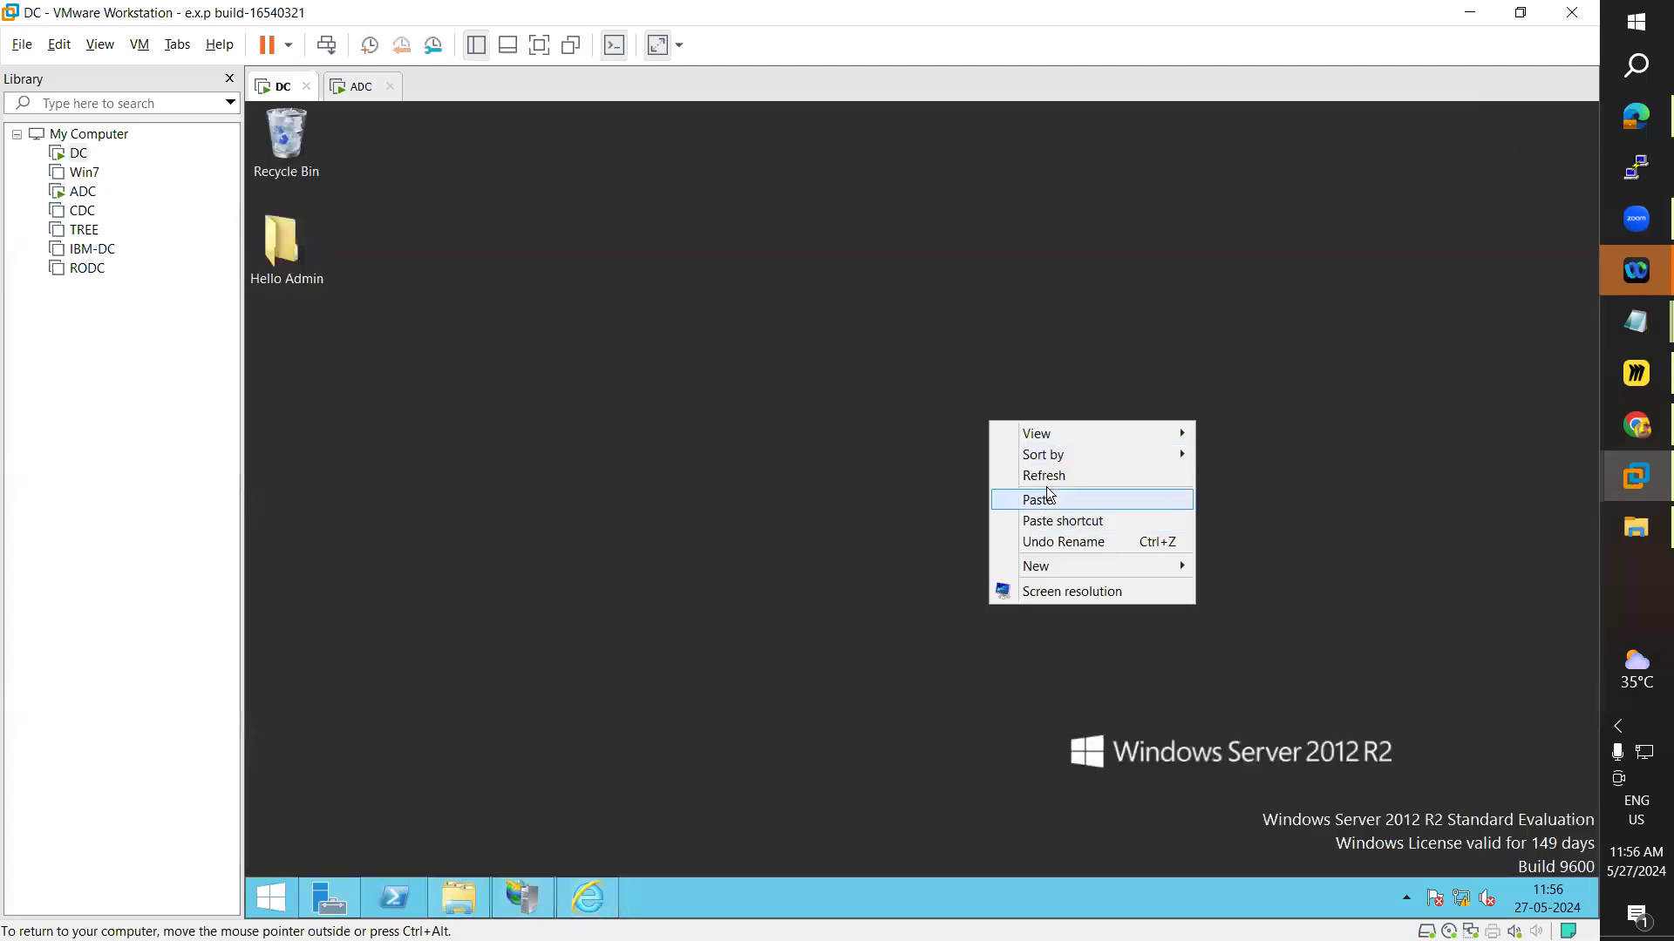
left_click(1046, 499)
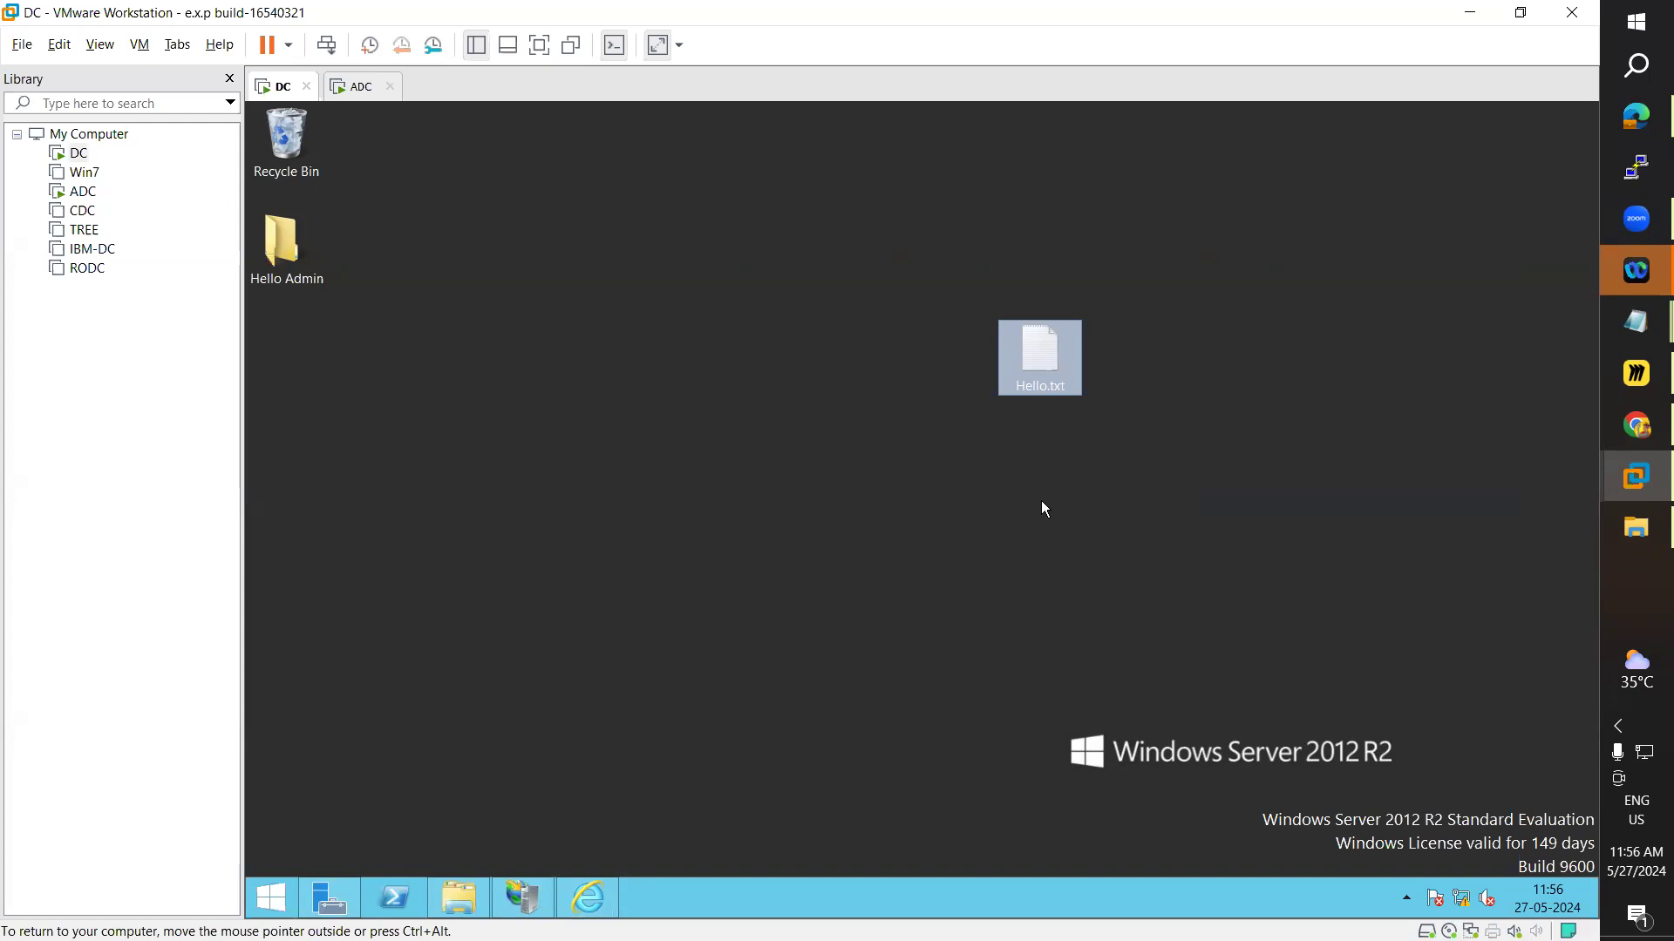
key("ctrl+alt")
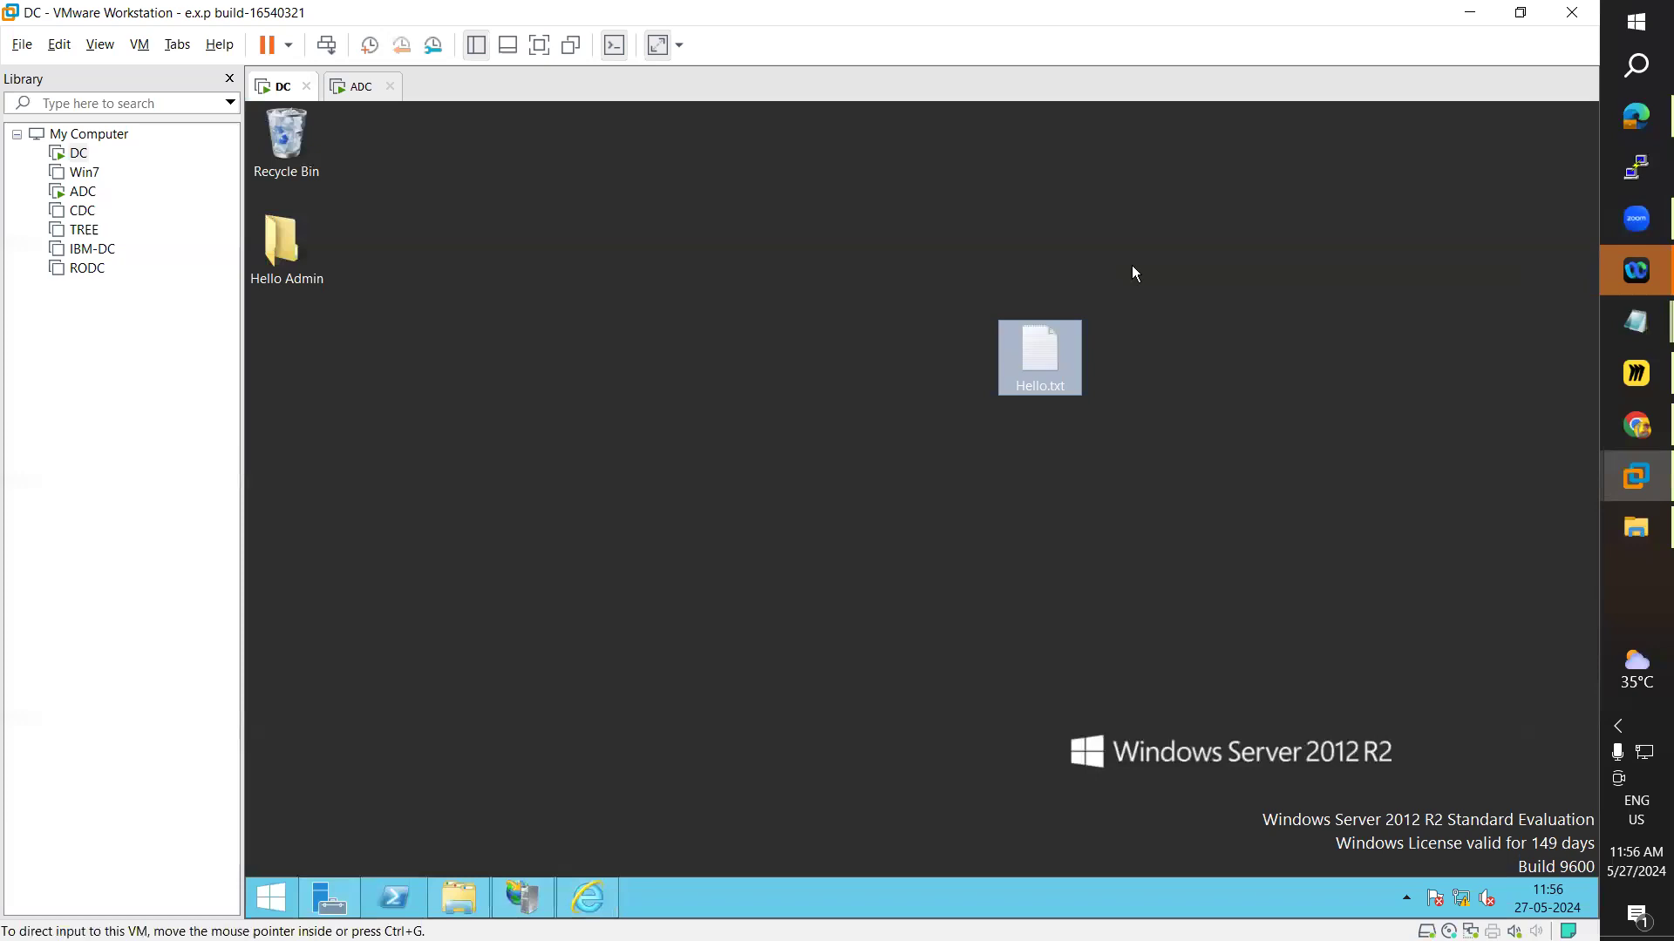
left_click(1316, 126)
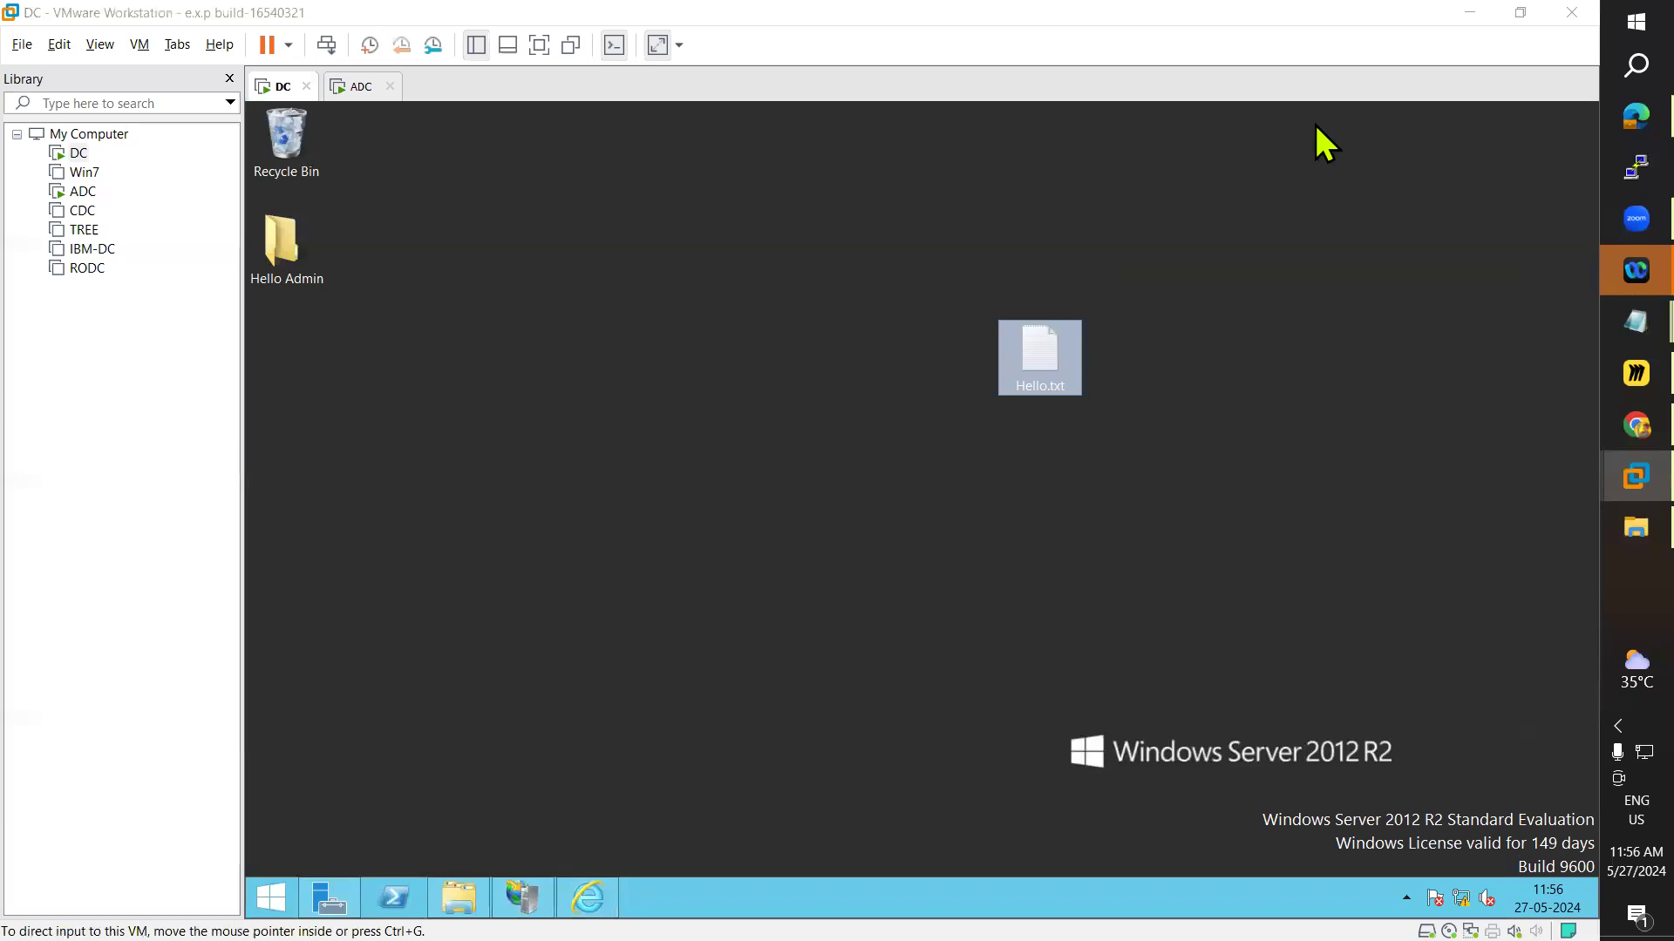